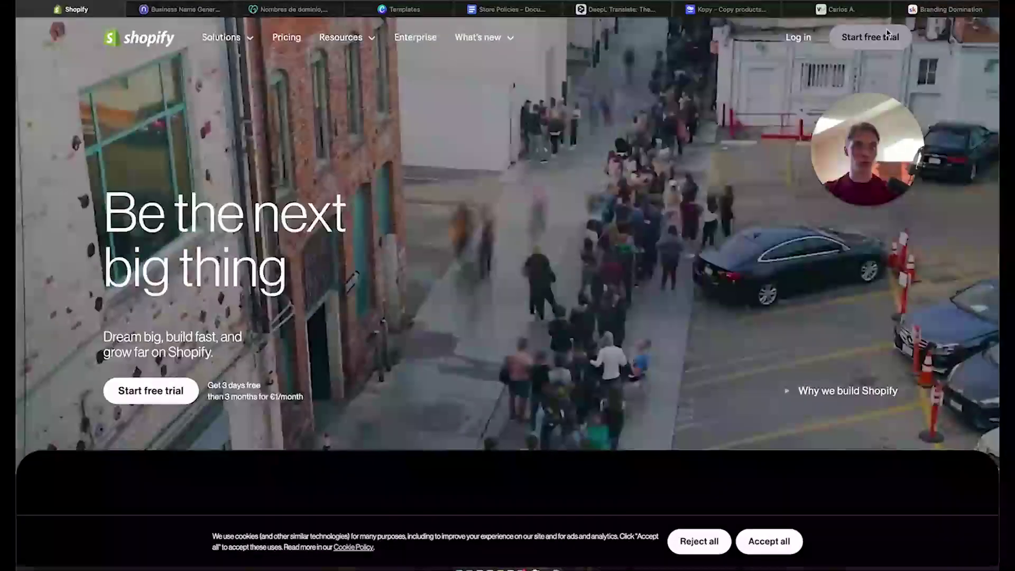
Start a free trial sign-up and note the offer: 3 days free, then 1 month for €1
click(888, 35)
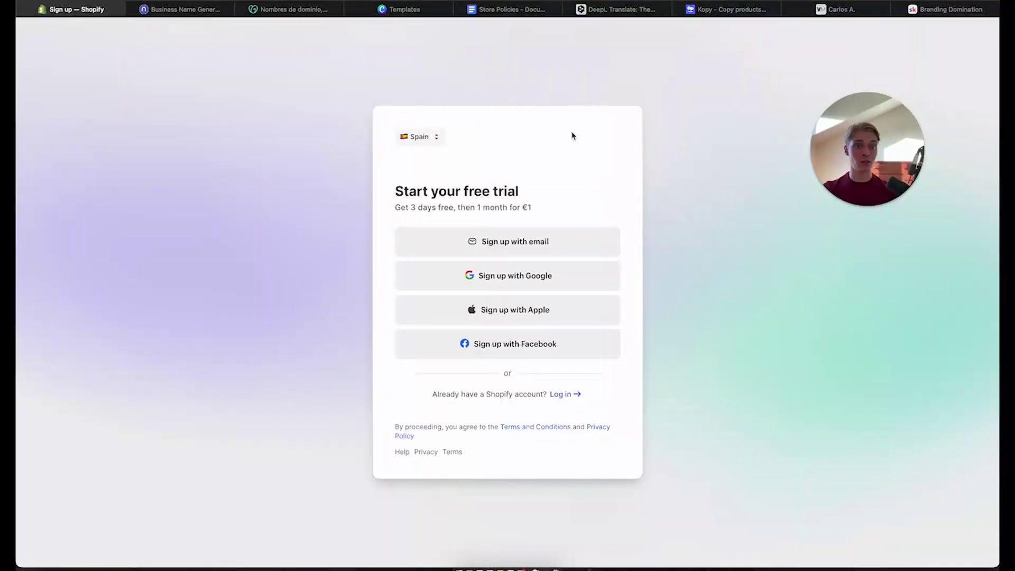
drag(394, 209, 537, 208)
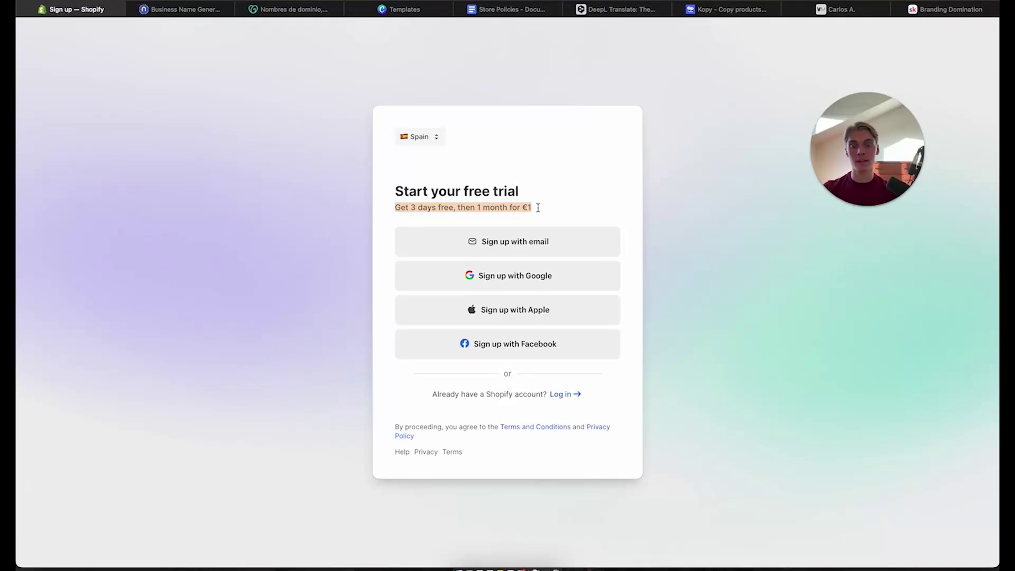
click(537, 208)
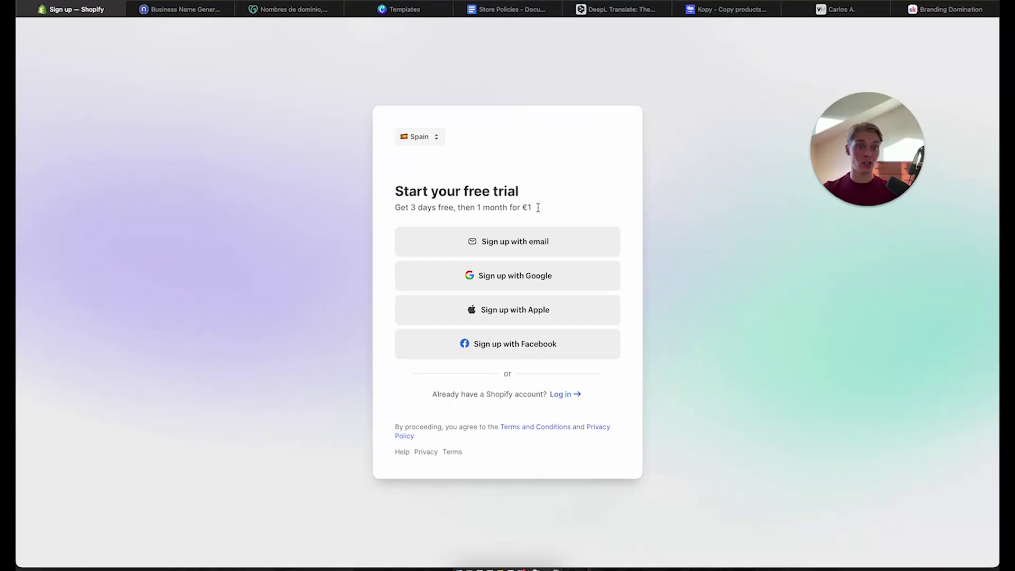
Sign up with email, entering the account's email address and a password, and create the account
click(525, 240)
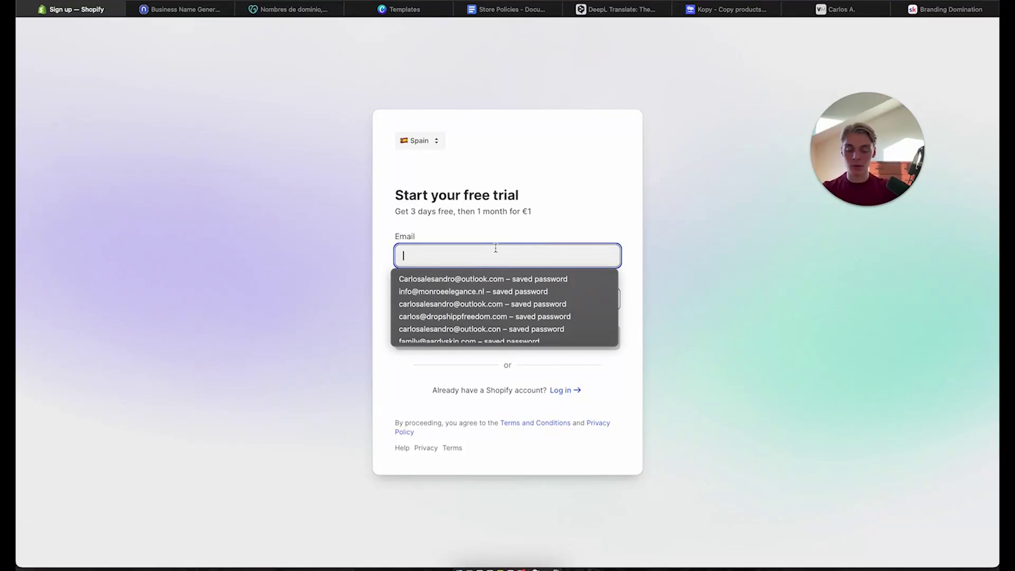
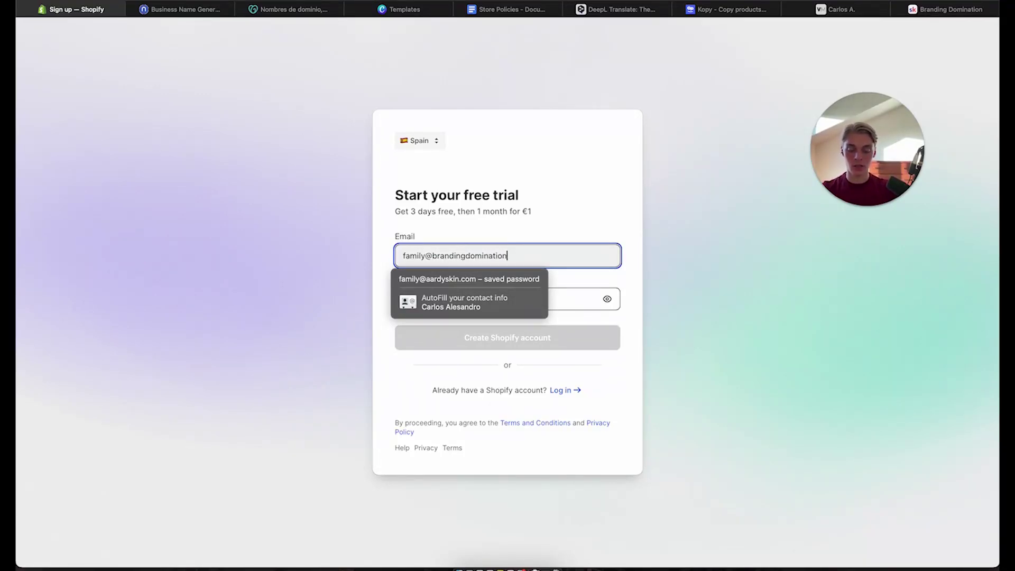
click(624, 190)
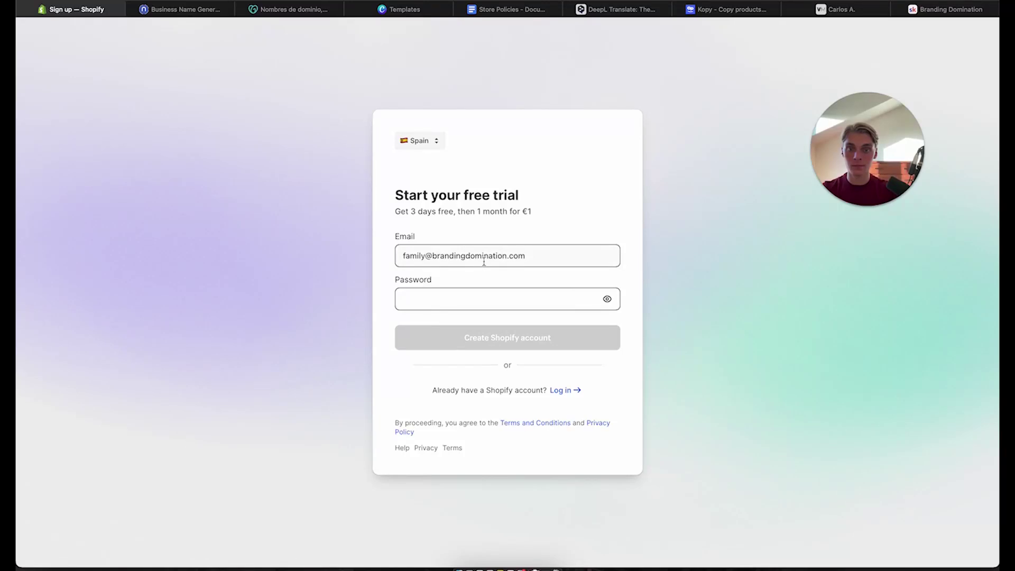
click(497, 295)
text(••••••••••••)
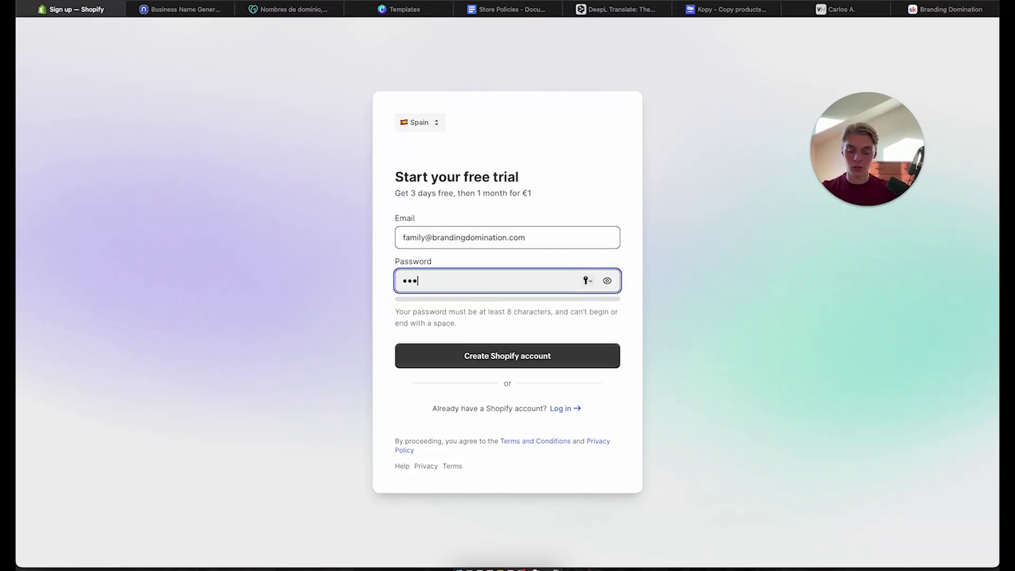
text(•)
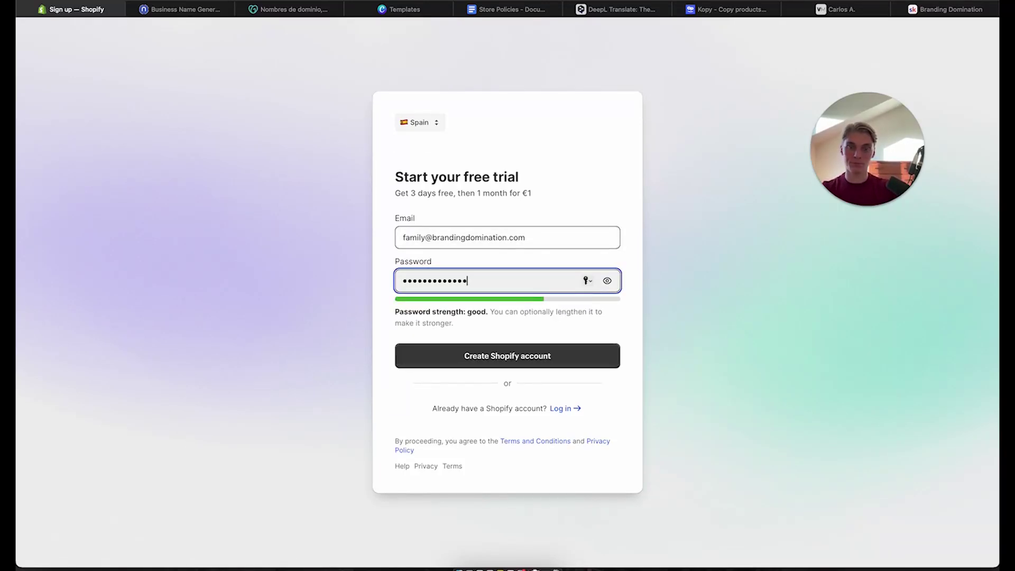
click(506, 362)
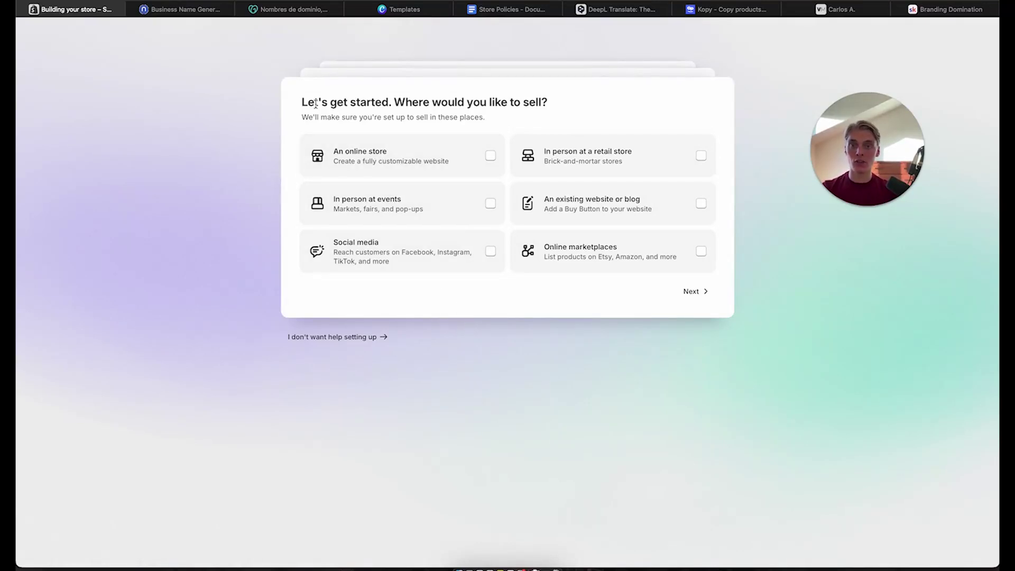
Answer setup with online store, I'm just starting, and dropshipping products only (Services unticked), then get started
click(371, 162)
click(691, 291)
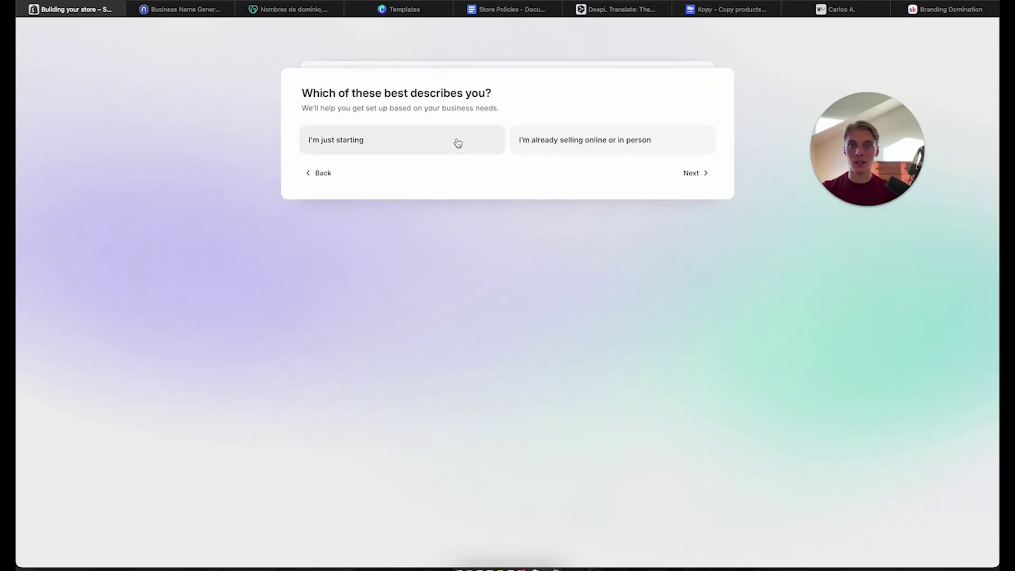
click(500, 141)
click(692, 174)
click(693, 179)
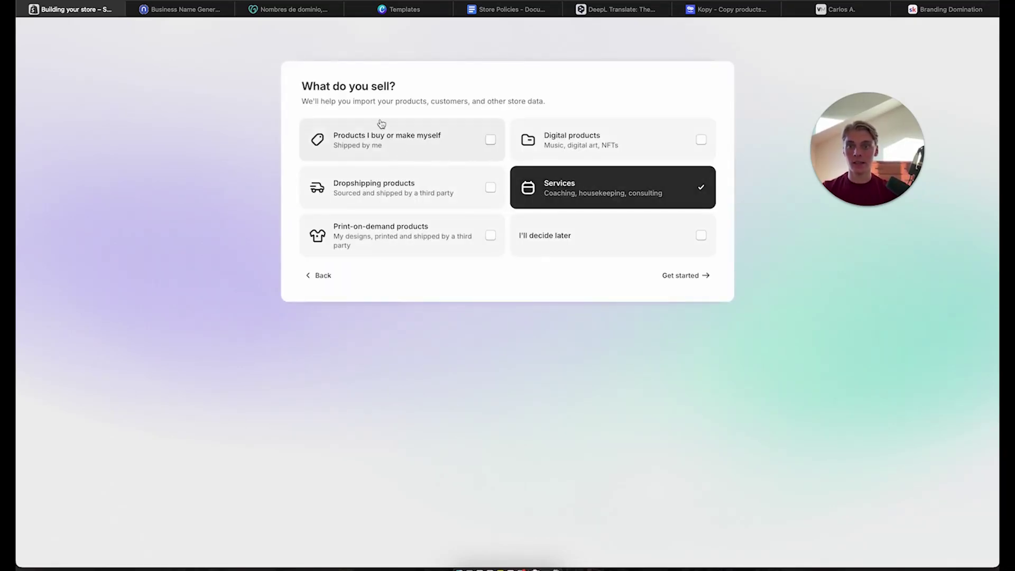
click(373, 184)
click(547, 183)
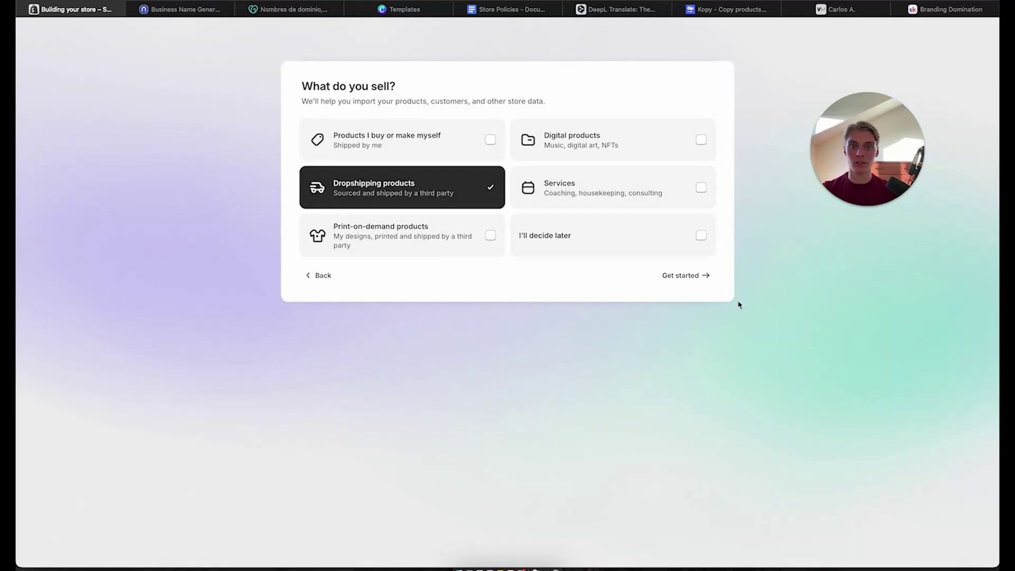
click(695, 276)
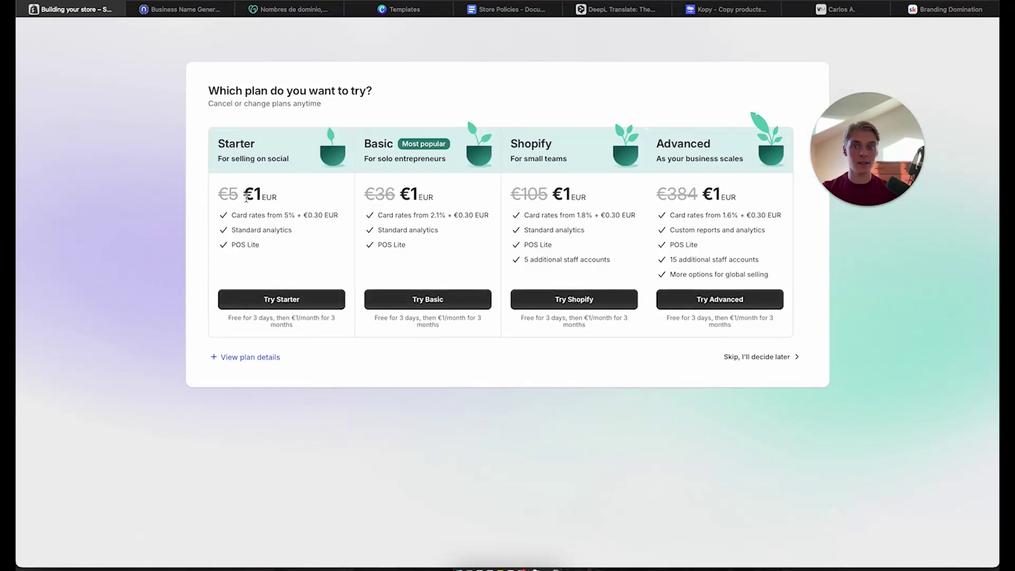
Skip picking a plan for now, despite the €1 Starter price, to enter the store admin
drag(243, 193, 277, 195)
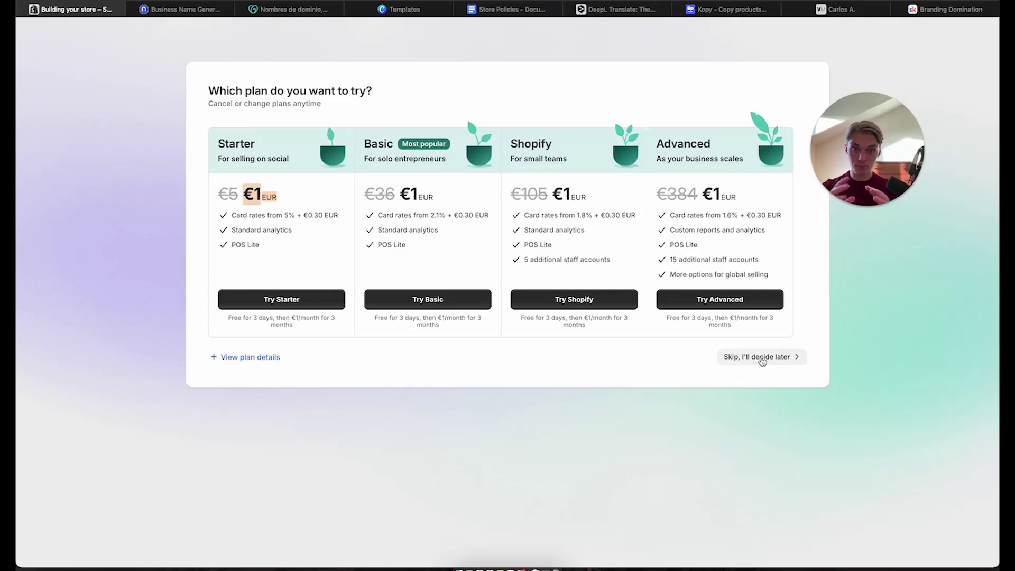
click(761, 358)
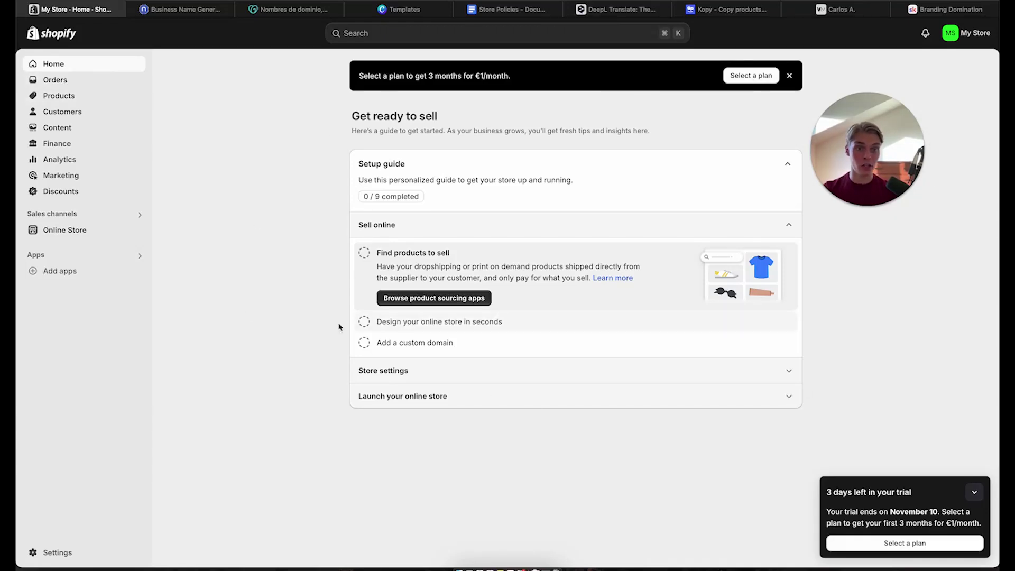
Browse Online Store, Home, Orders and Products, ending on Analytics with €0.00 sales and 0 orders
click(65, 231)
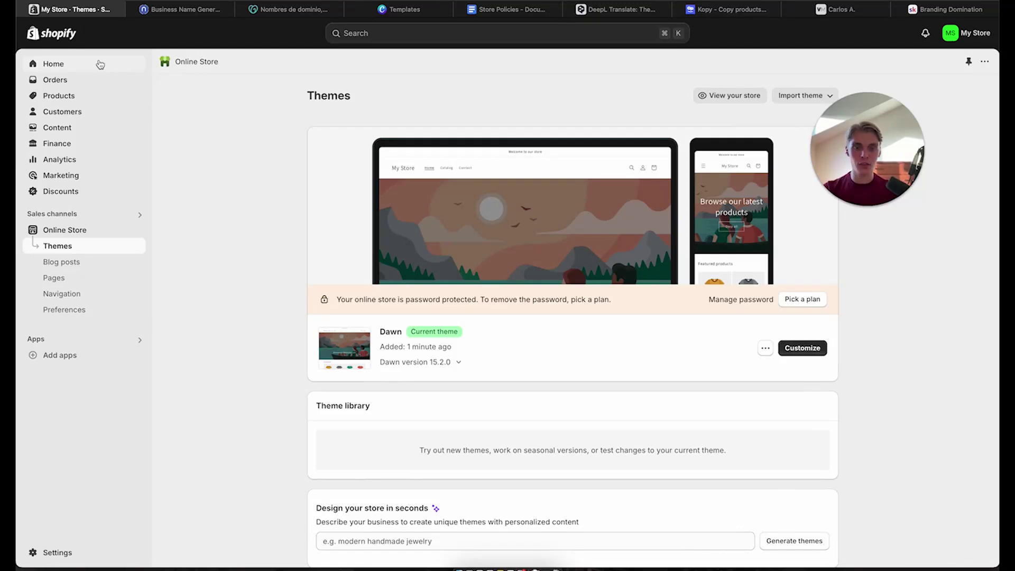
click(100, 64)
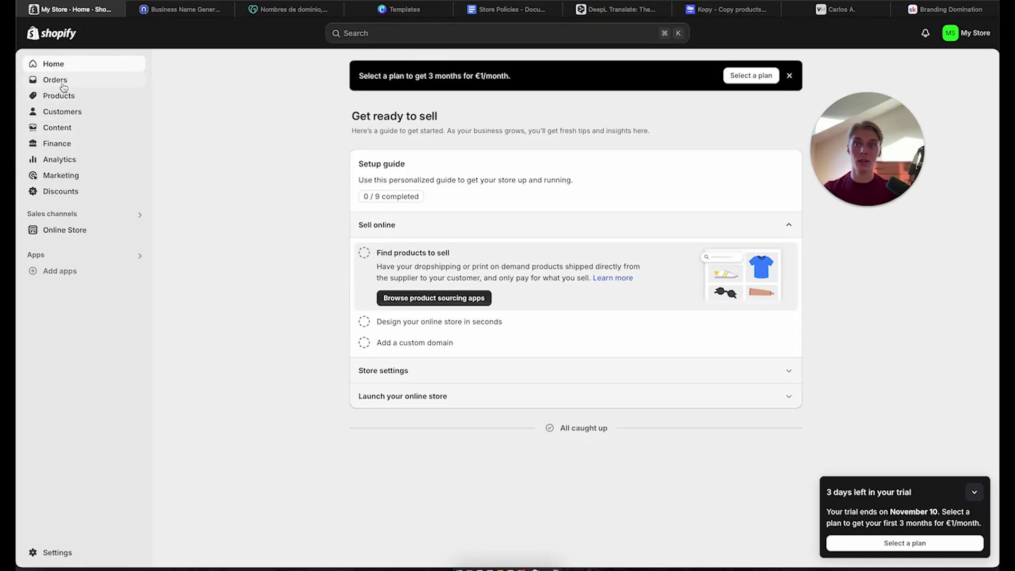
click(62, 82)
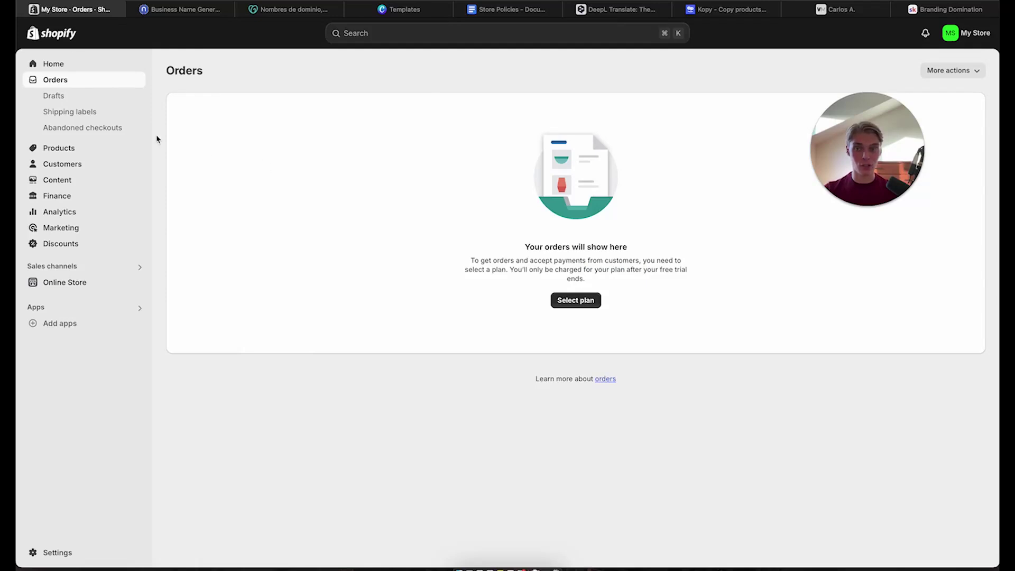
click(55, 149)
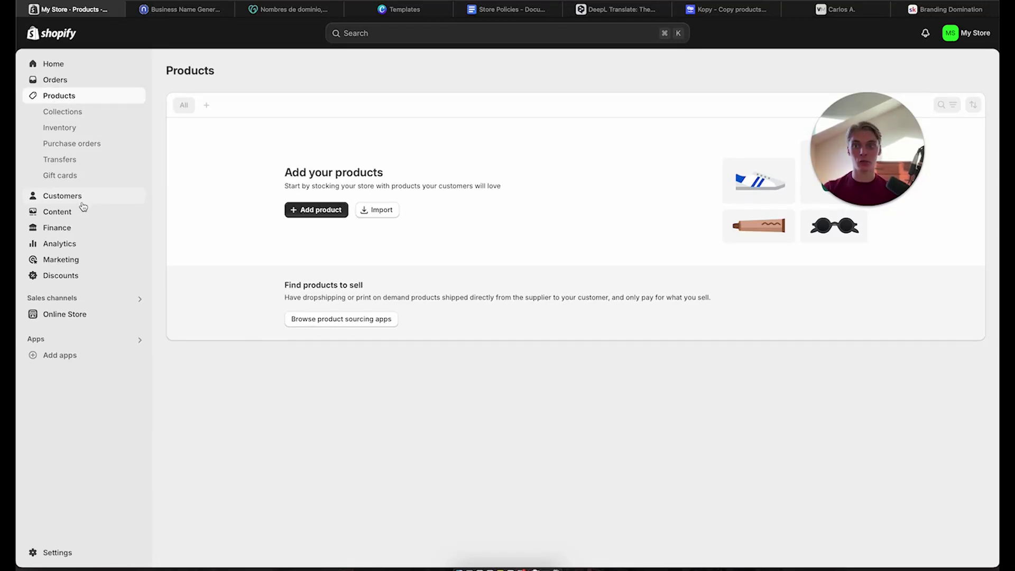
click(73, 243)
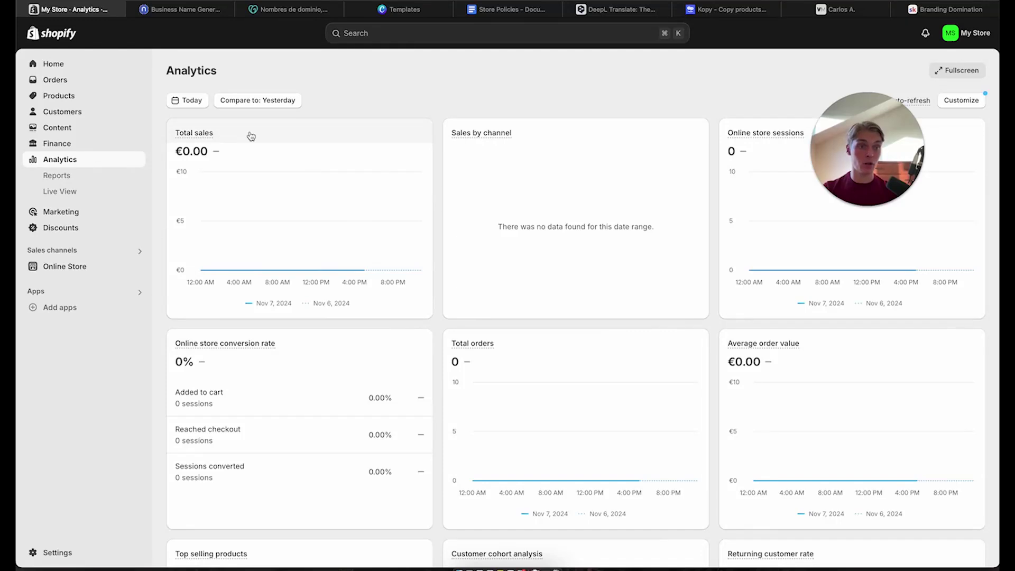
drag(167, 71, 261, 71)
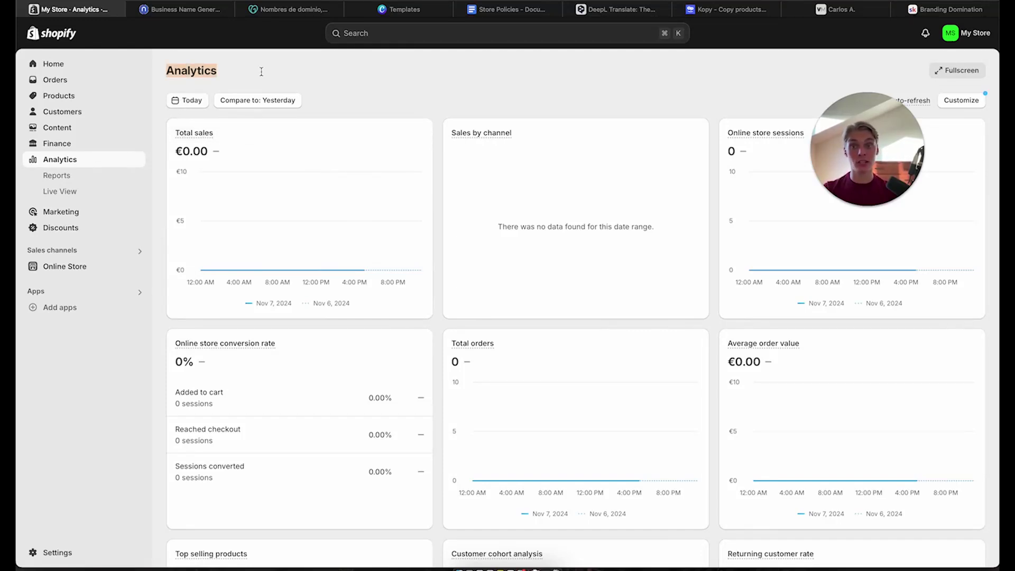
click(261, 71)
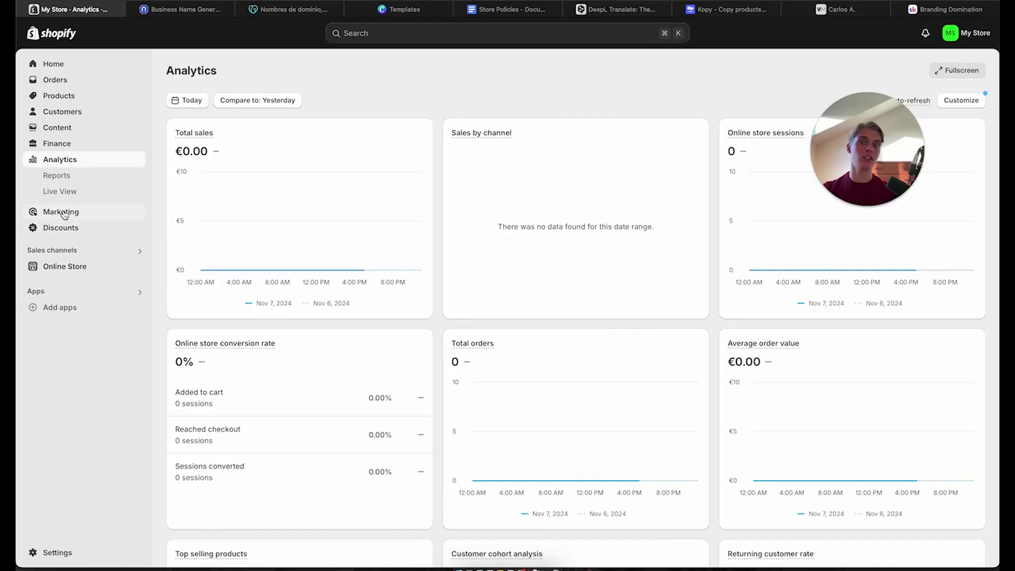
Tour Online Store's blog posts, pages, navigation, preferences and themes, then open store Settings
click(64, 266)
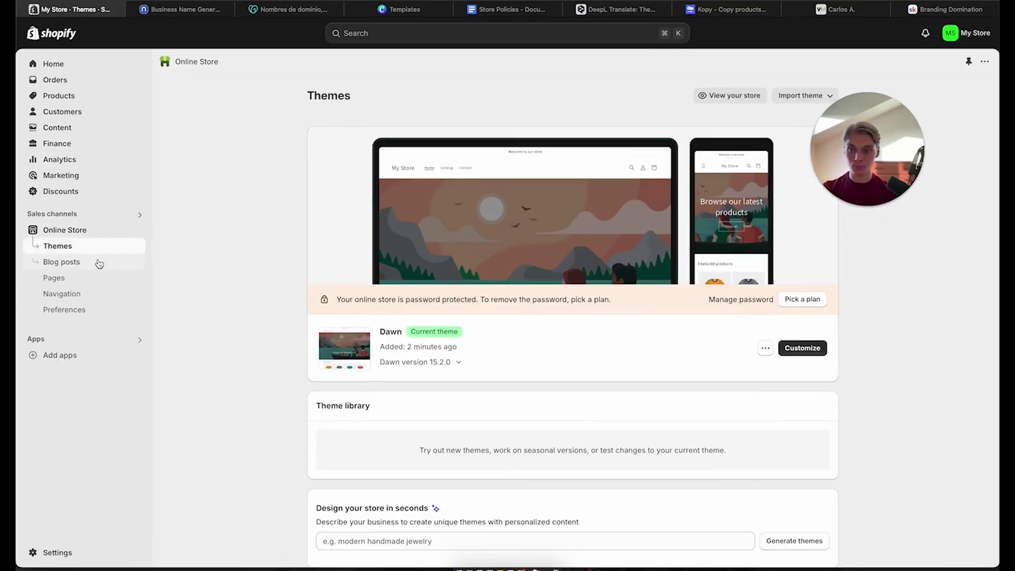
click(97, 262)
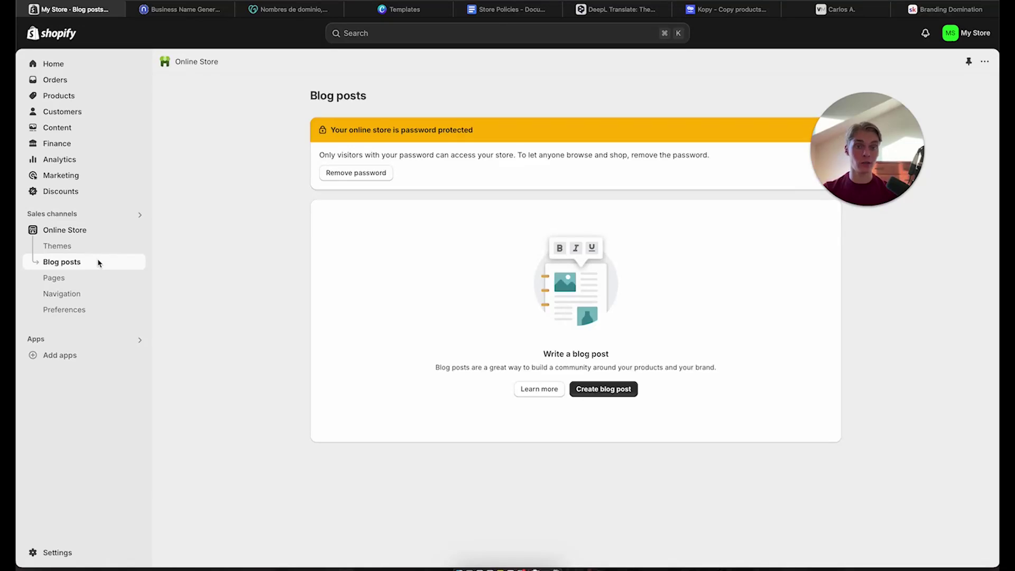
click(77, 276)
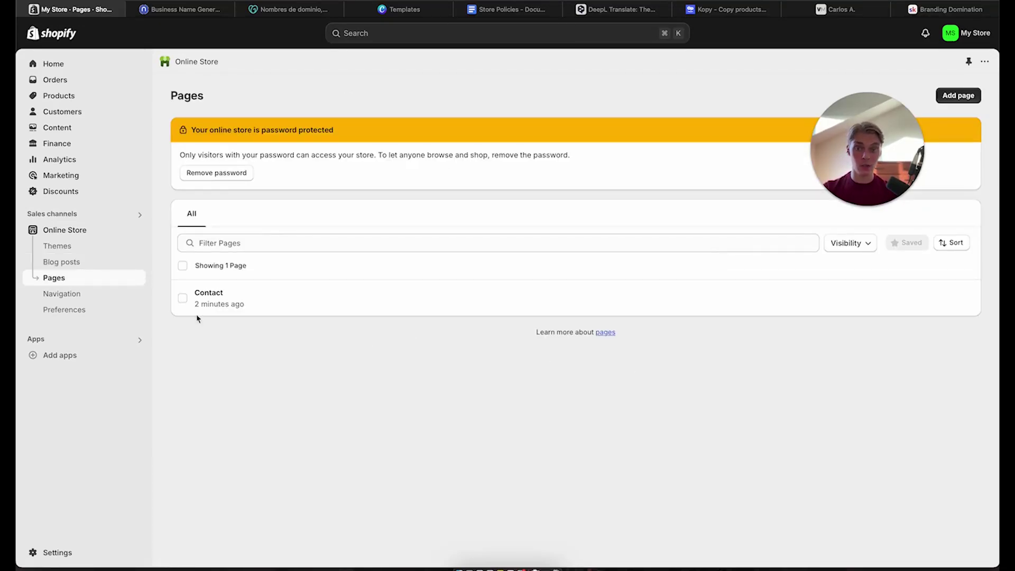
click(91, 292)
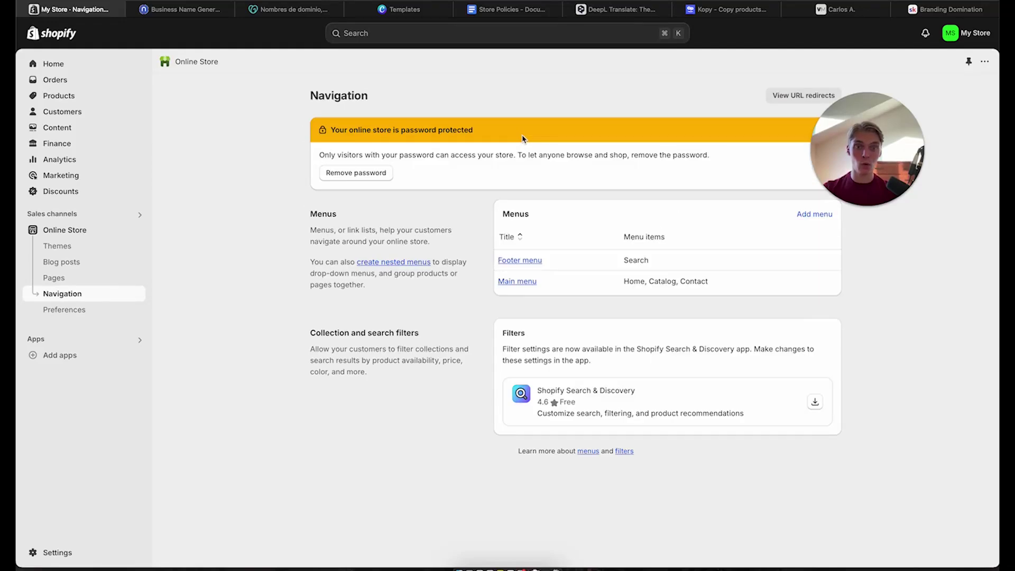
click(90, 311)
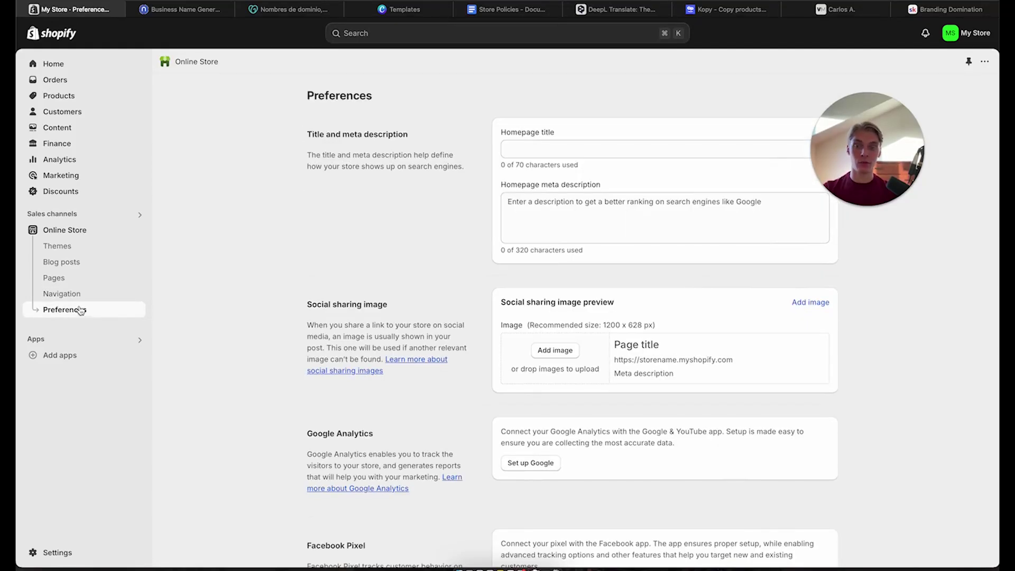
click(68, 247)
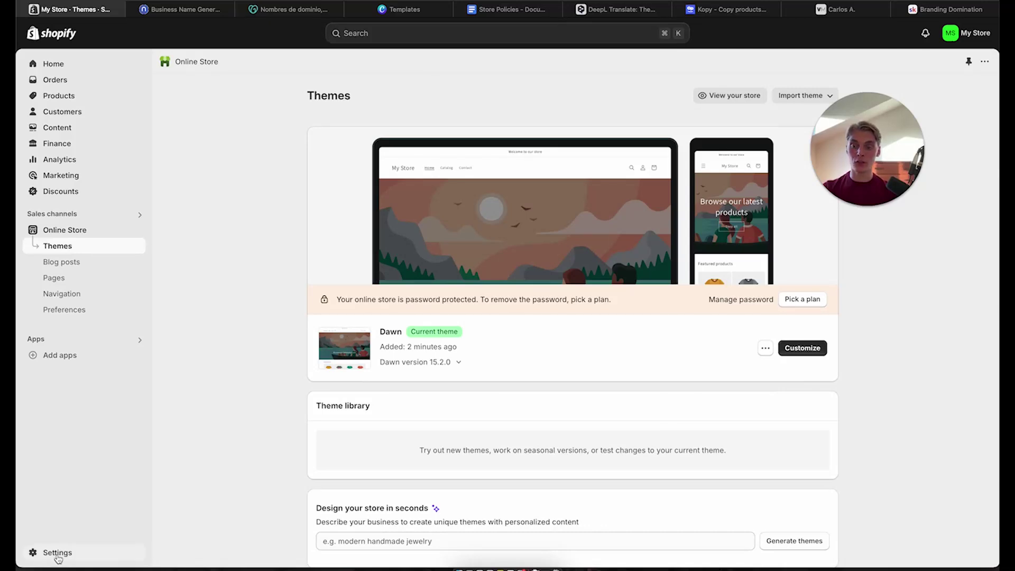
click(56, 554)
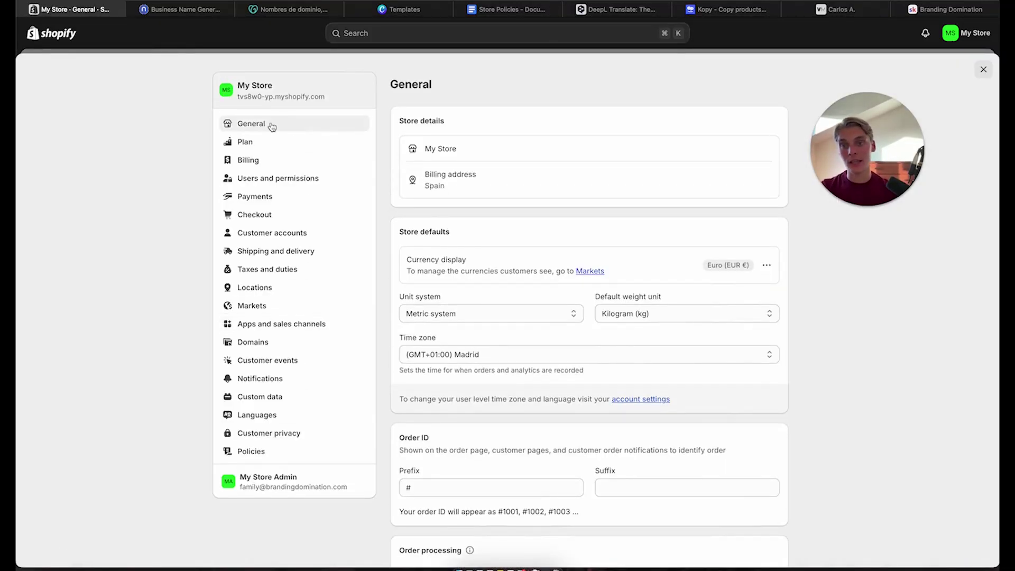
Review the Plan, Payments, Checkout and Languages settings pages
scroll(461, 351, down, 1)
scroll(461, 317, down, 8)
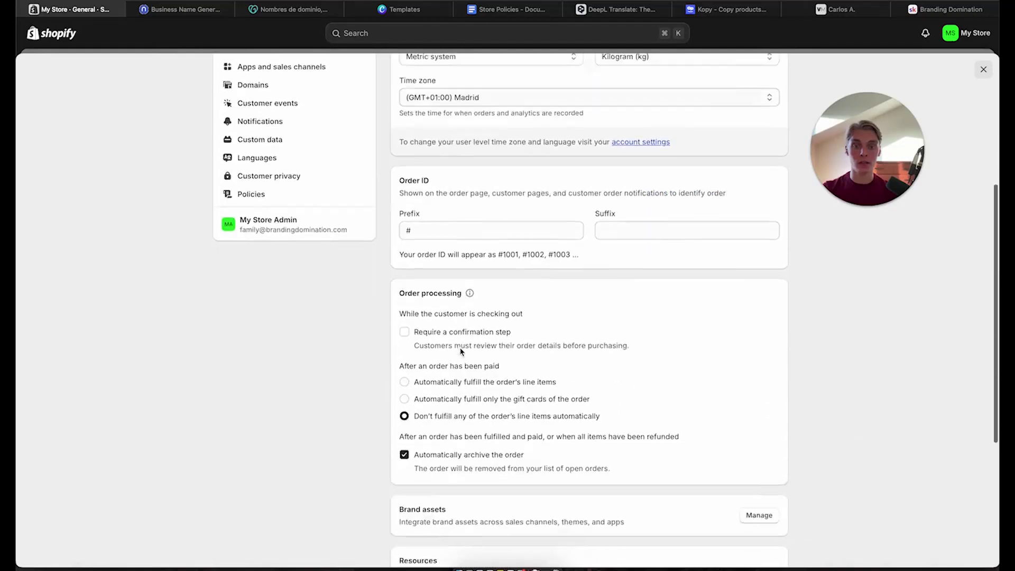
scroll(370, 238, up, 8)
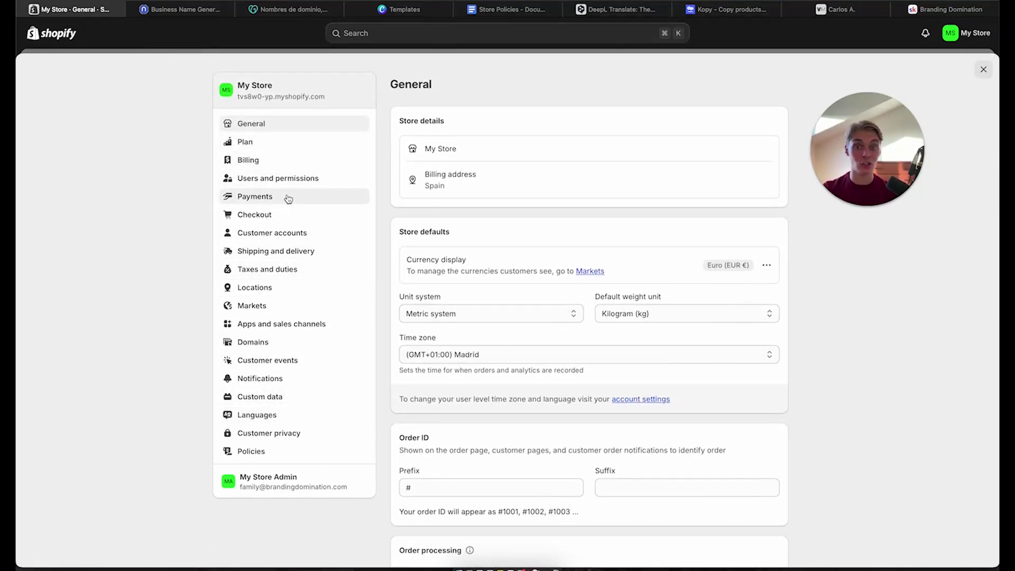
click(282, 141)
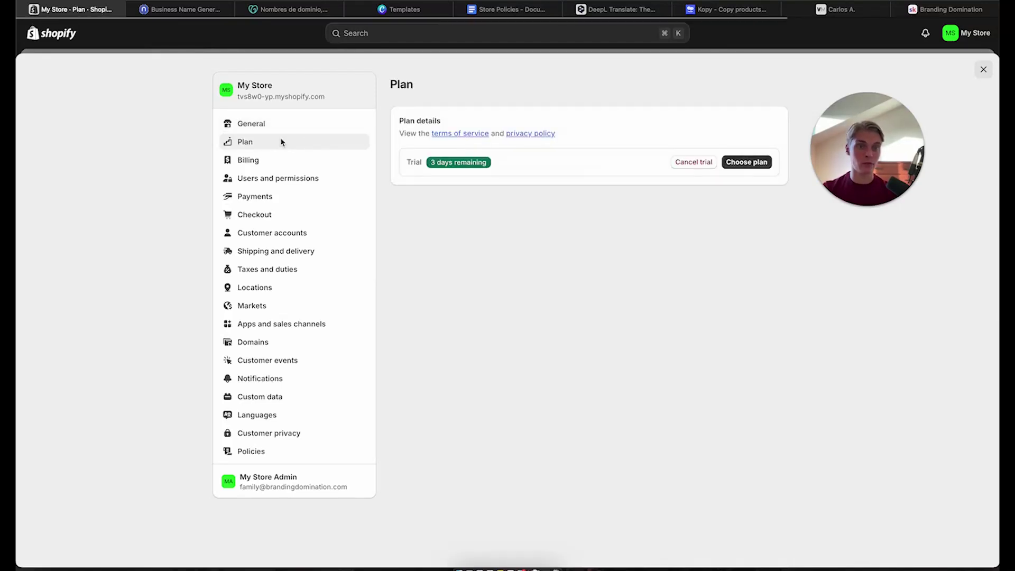
key(XF86MonBrightnessUp)
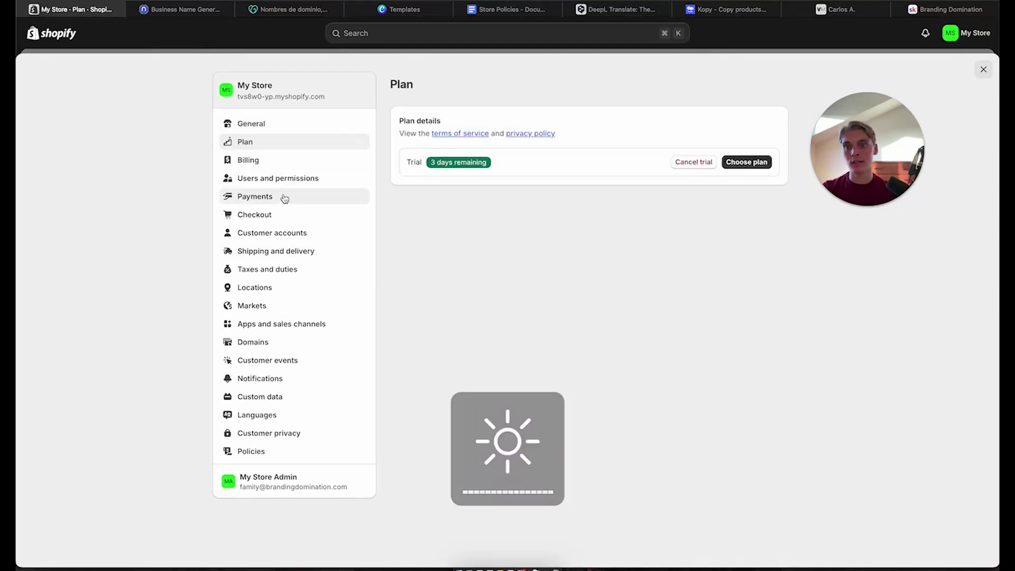
click(284, 197)
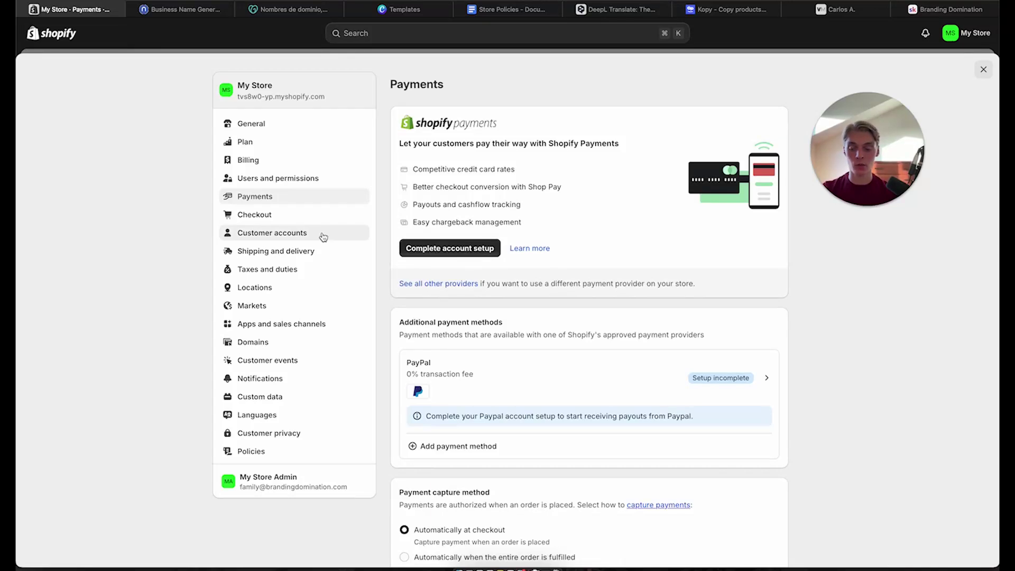
key(XF86MonBrightnessUp)
click(227, 215)
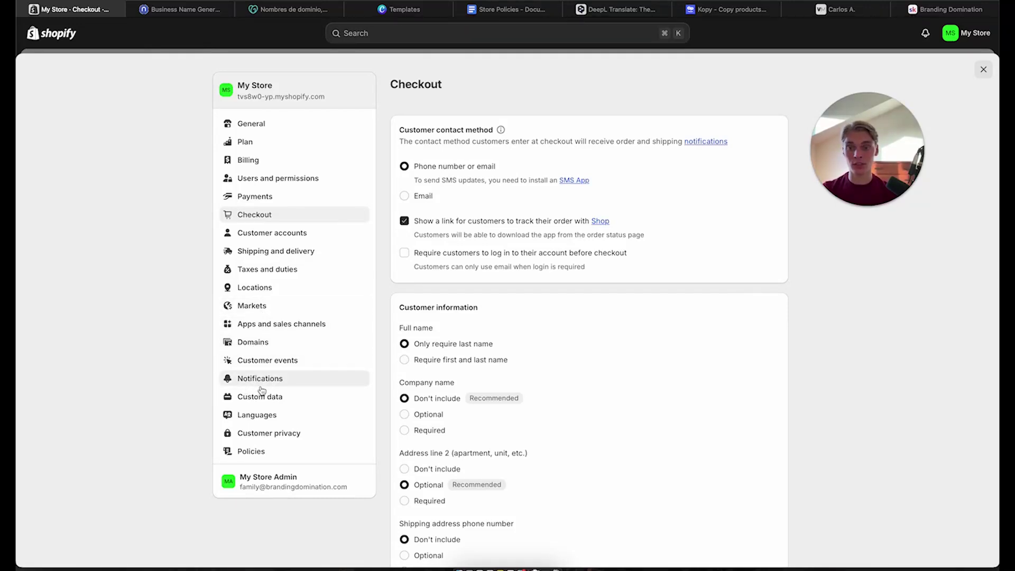
click(266, 417)
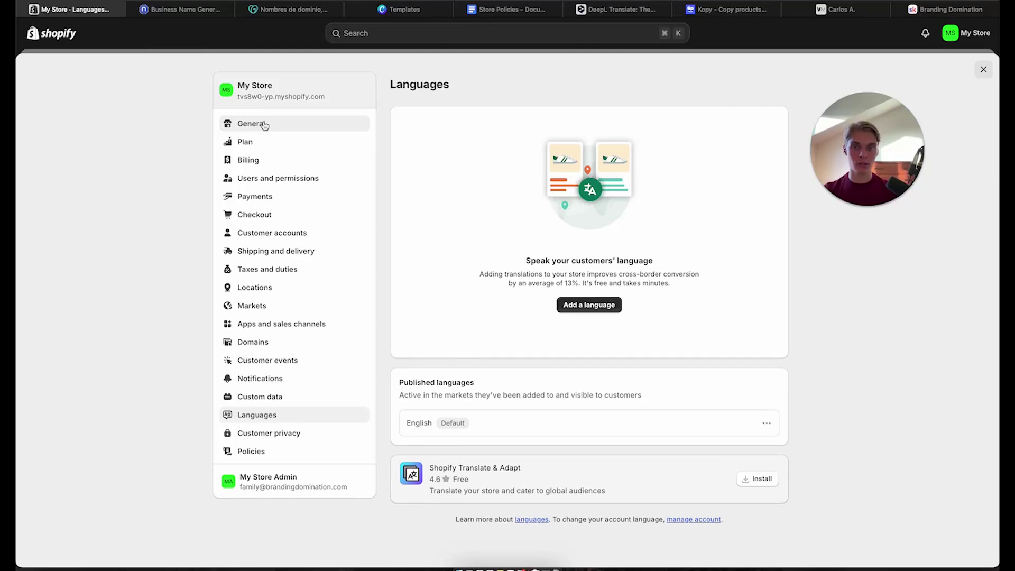
Return to General settings and open the billing address for editing
click(264, 124)
scroll(531, 229, down, 1)
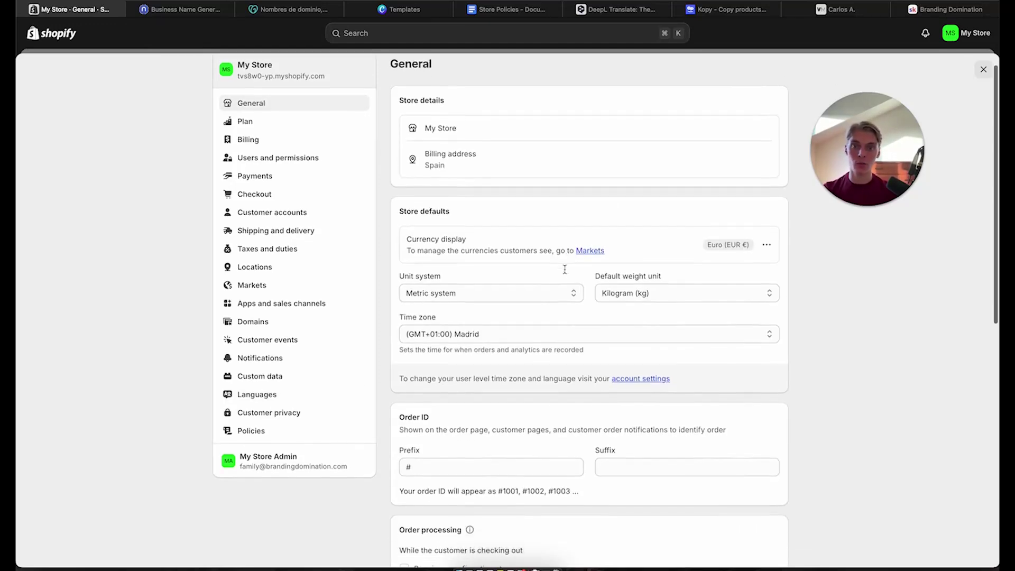
mouse_move(463, 153)
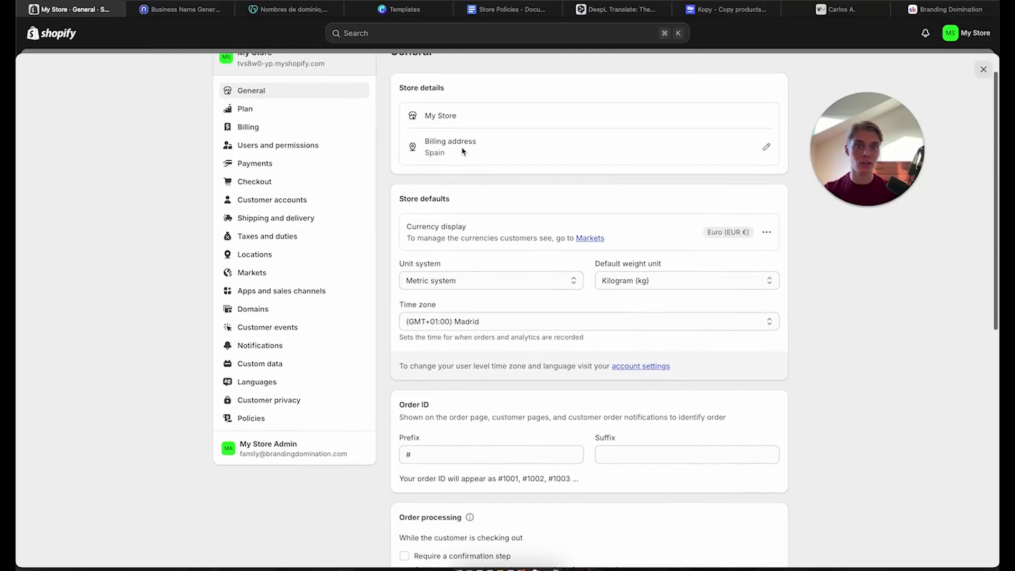
click(767, 148)
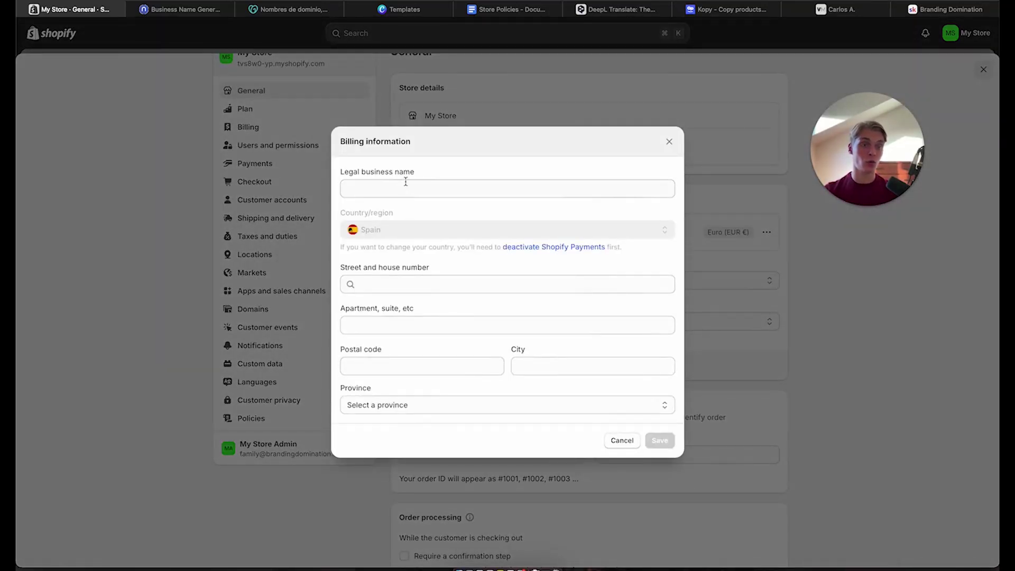
Close the Billing information form without saving and scroll through the General settings
key(XF86MonBrightnessUp)
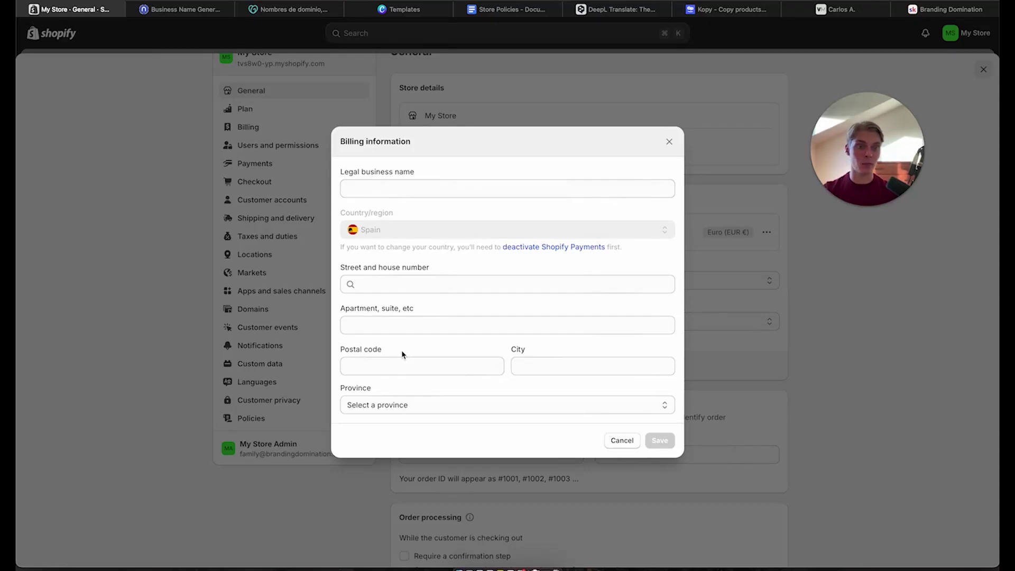
click(669, 142)
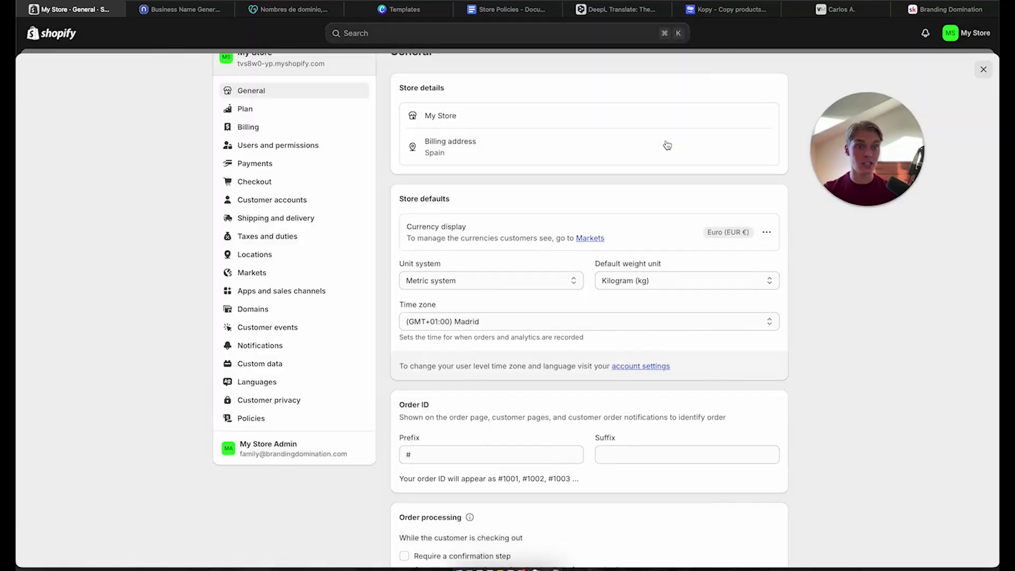
scroll(441, 258, down, 2)
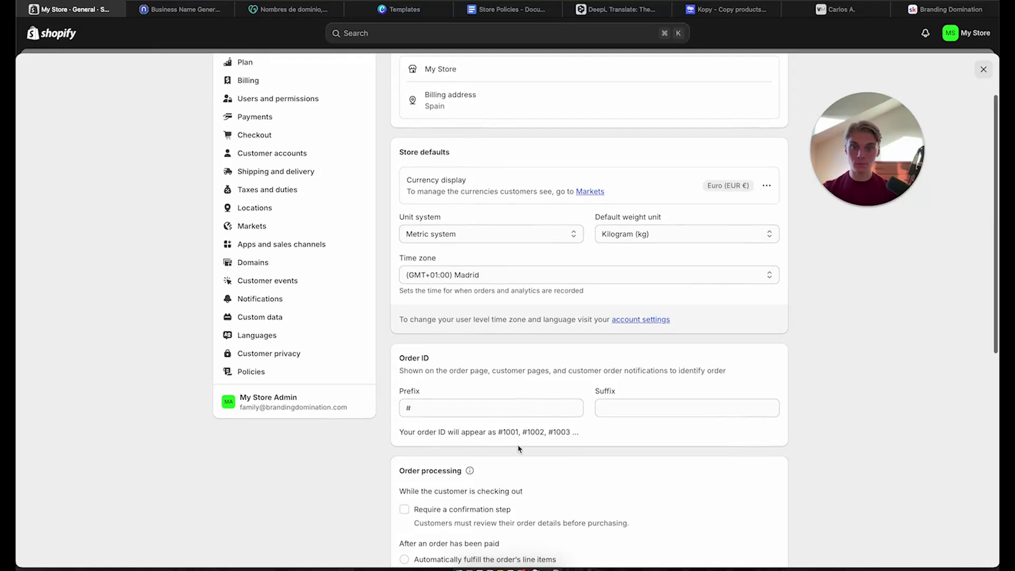
scroll(518, 448, down, 18)
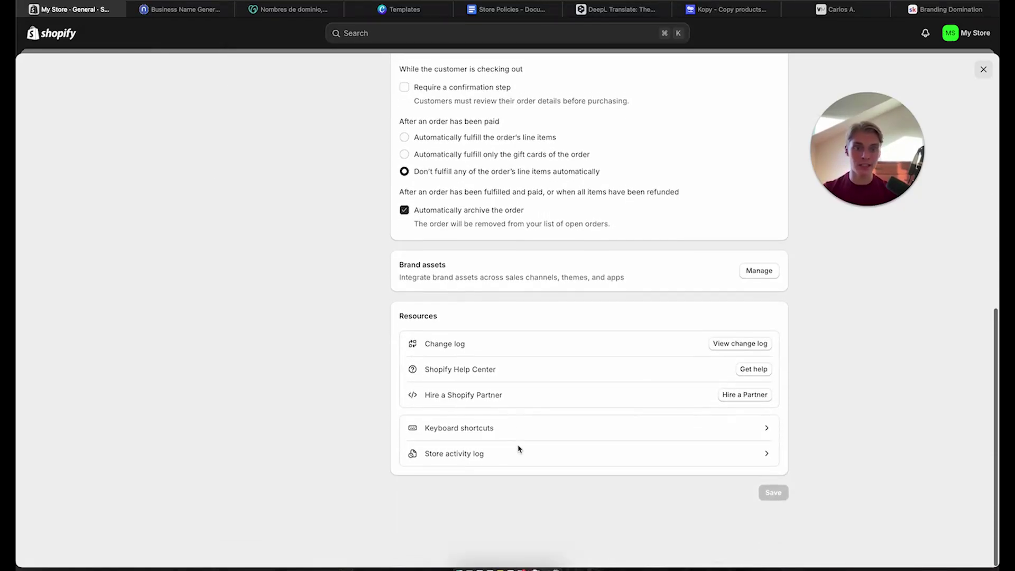
scroll(517, 447, up, 20)
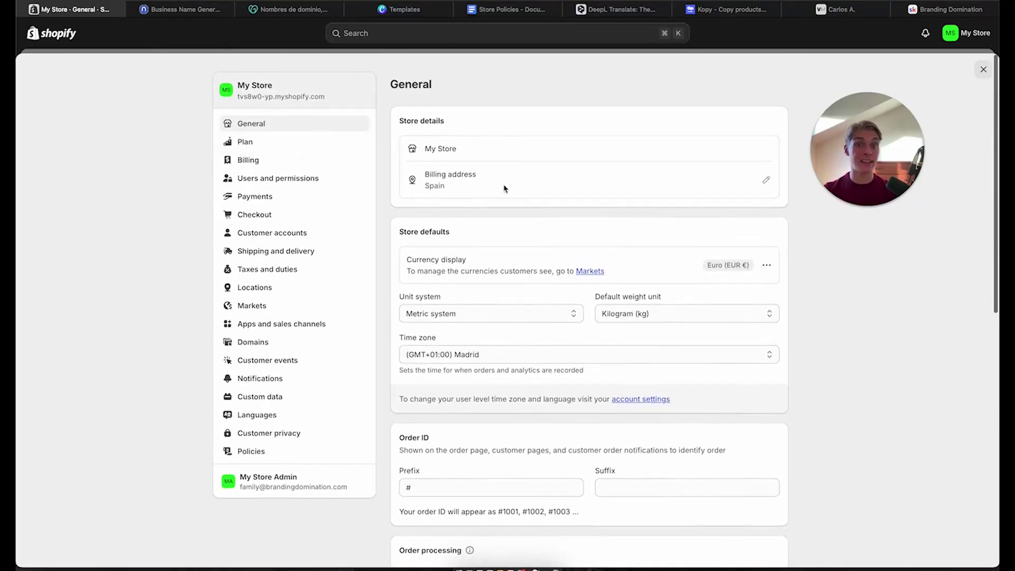
From Plan settings, select the Basic plan, reaching its €1.00 review and subscribe checkout
click(309, 143)
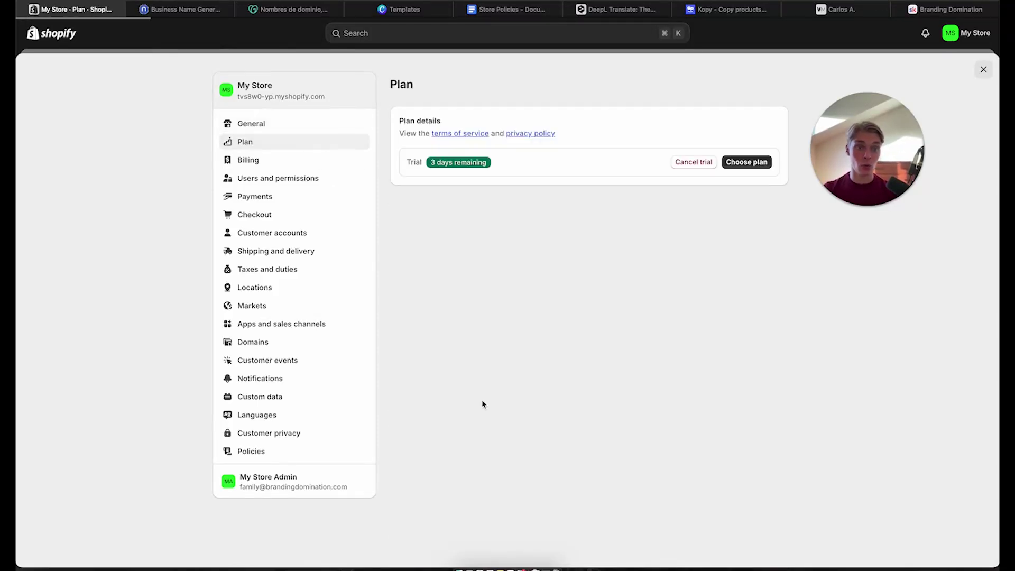
click(756, 163)
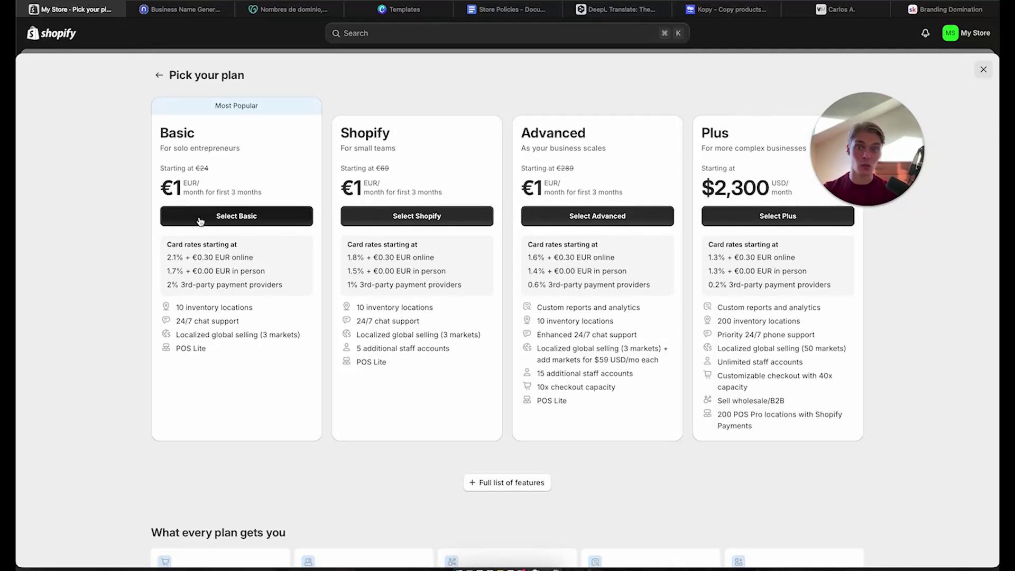
drag(161, 136, 246, 135)
click(239, 164)
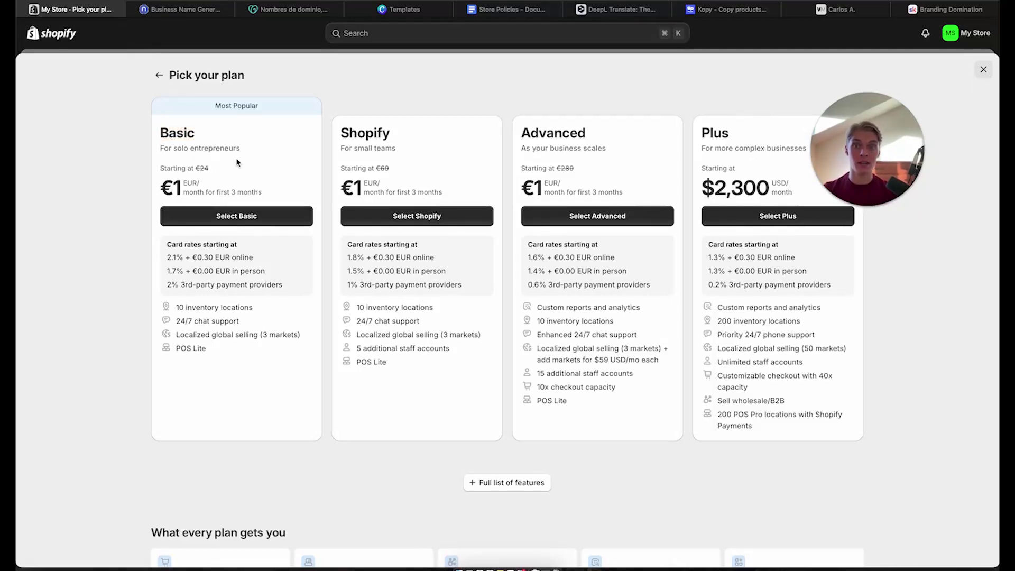
click(201, 219)
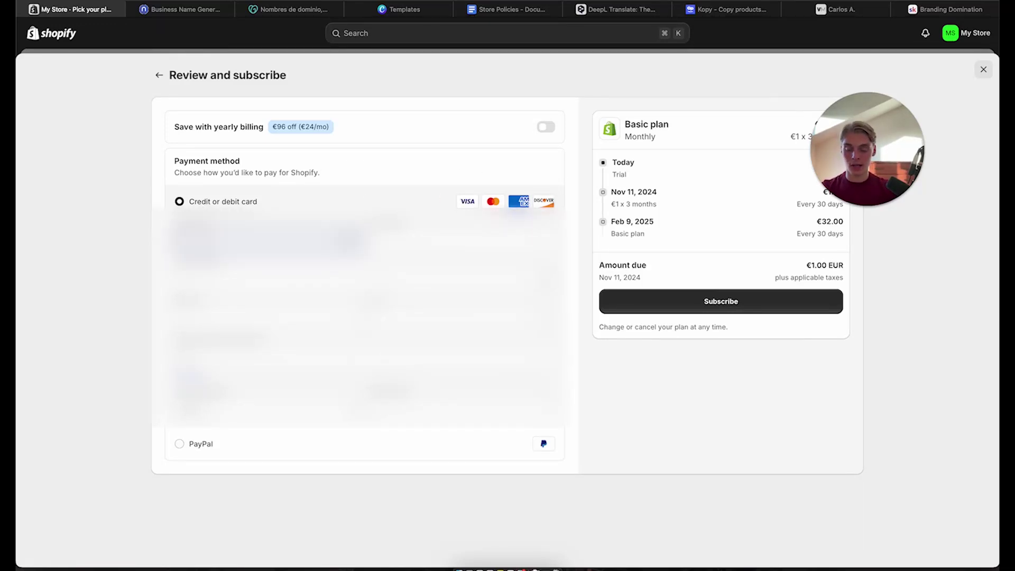
Enter the credit card details and billing address in the Payment method section
click(464, 241)
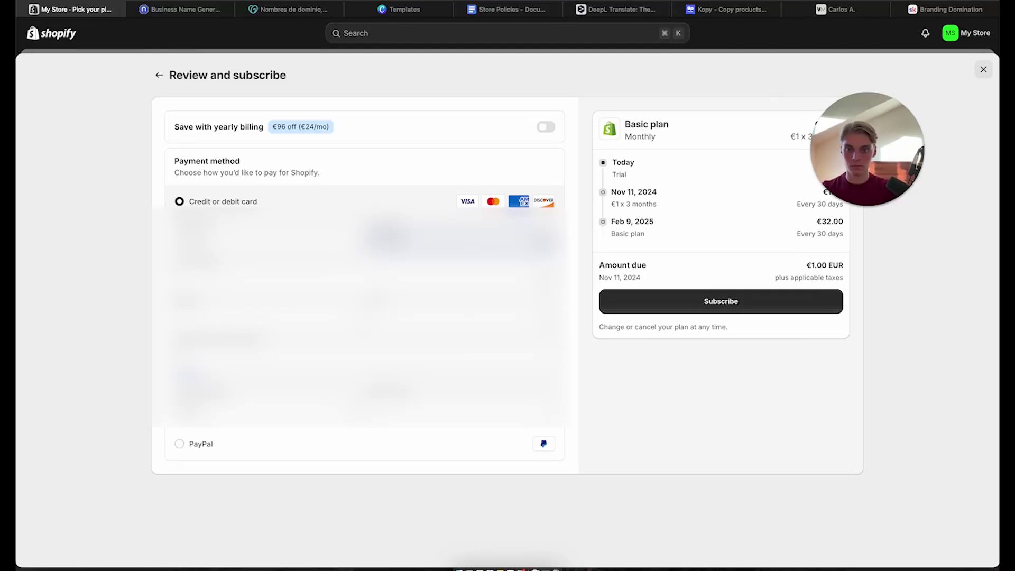
key(Tab)
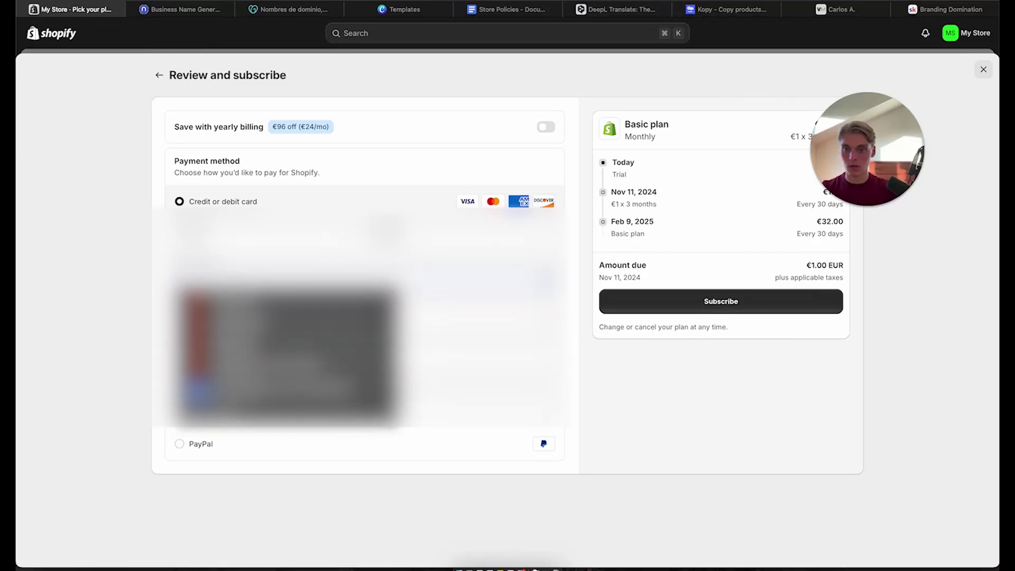
key(Escape)
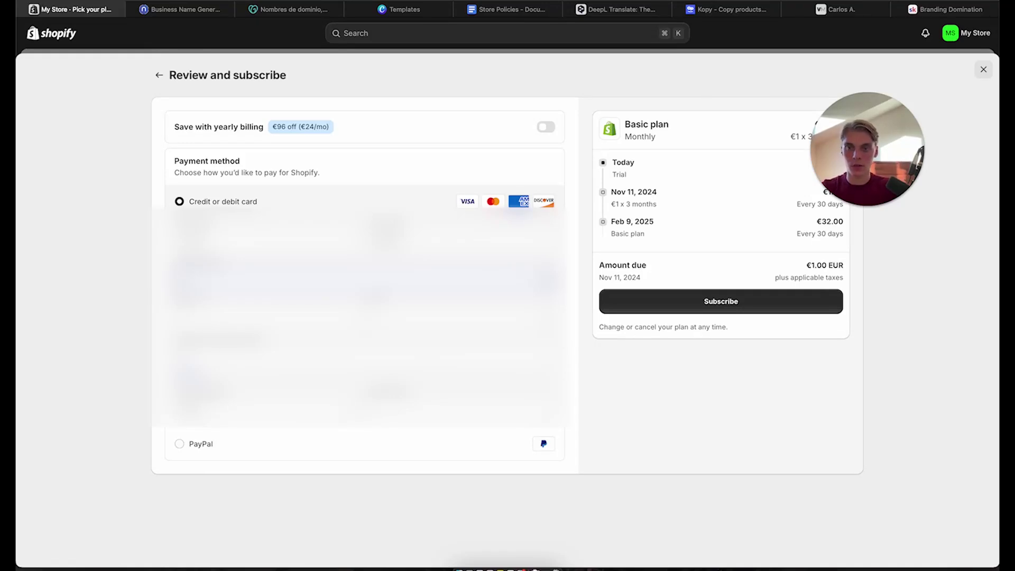
click(274, 278)
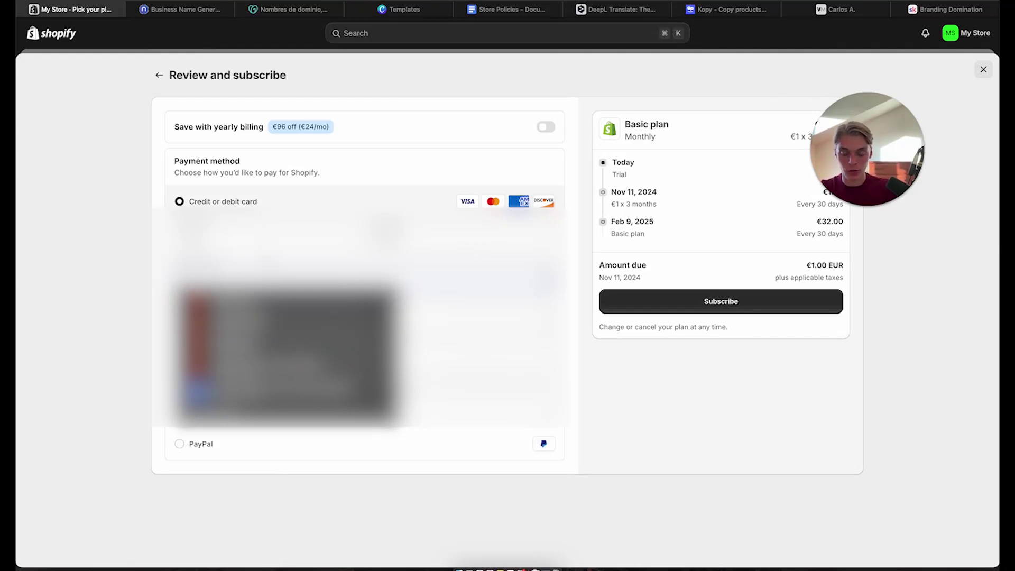
key(Escape)
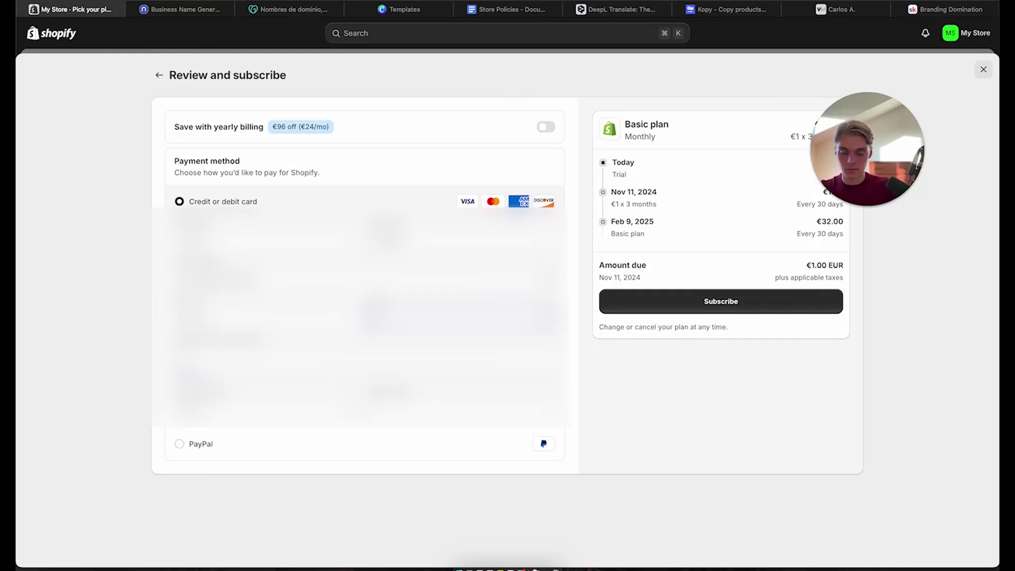
key(Tab)
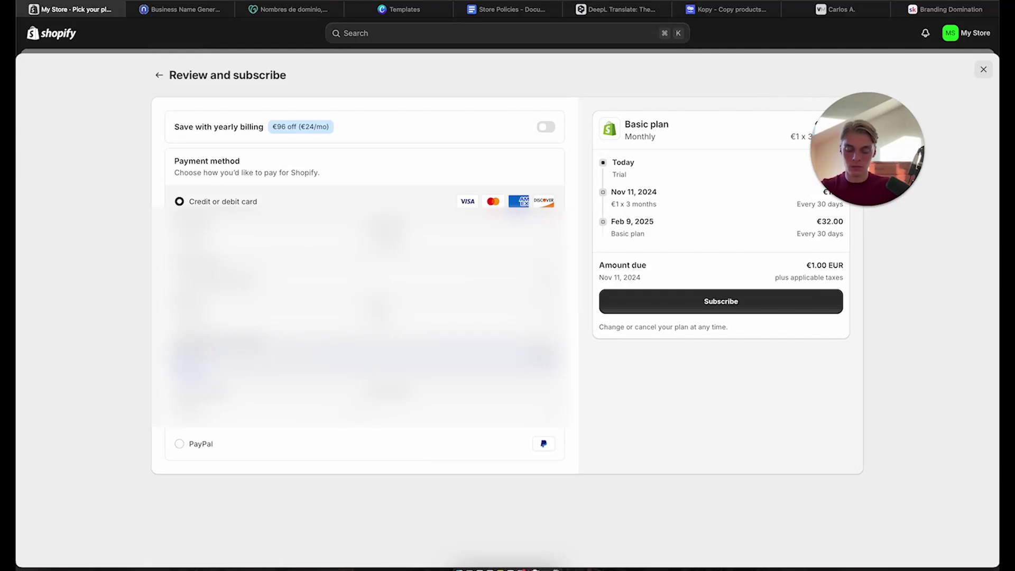
text(......)
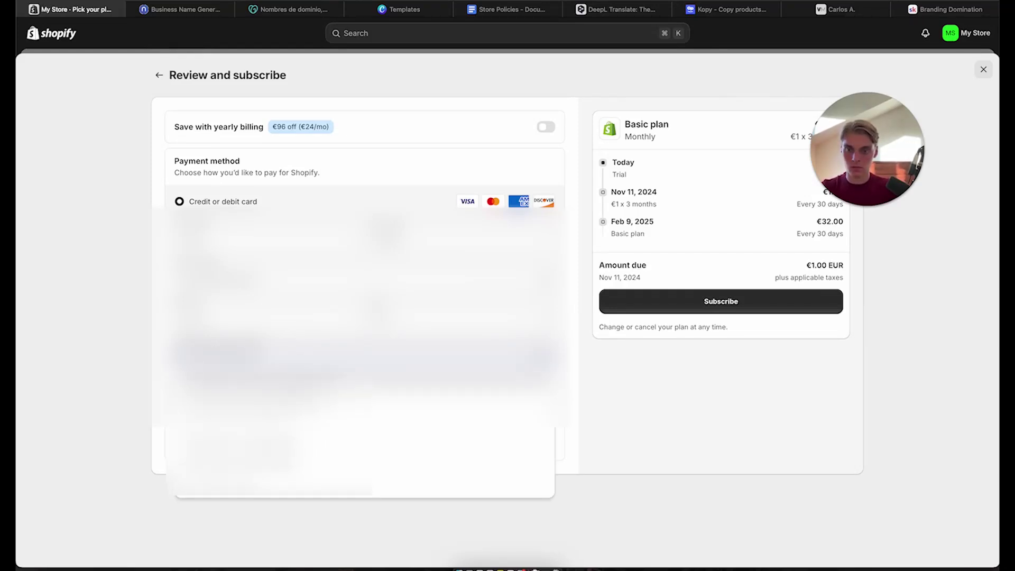
key(Return)
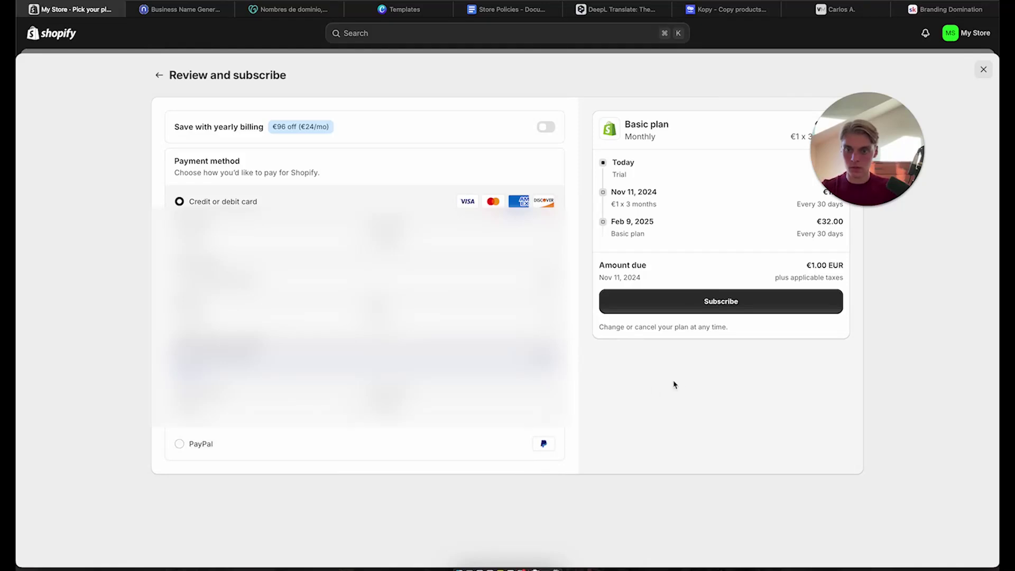
Subscribe to the Basic plan; after the card verification error, a Mastercard is saved as payment method
click(744, 304)
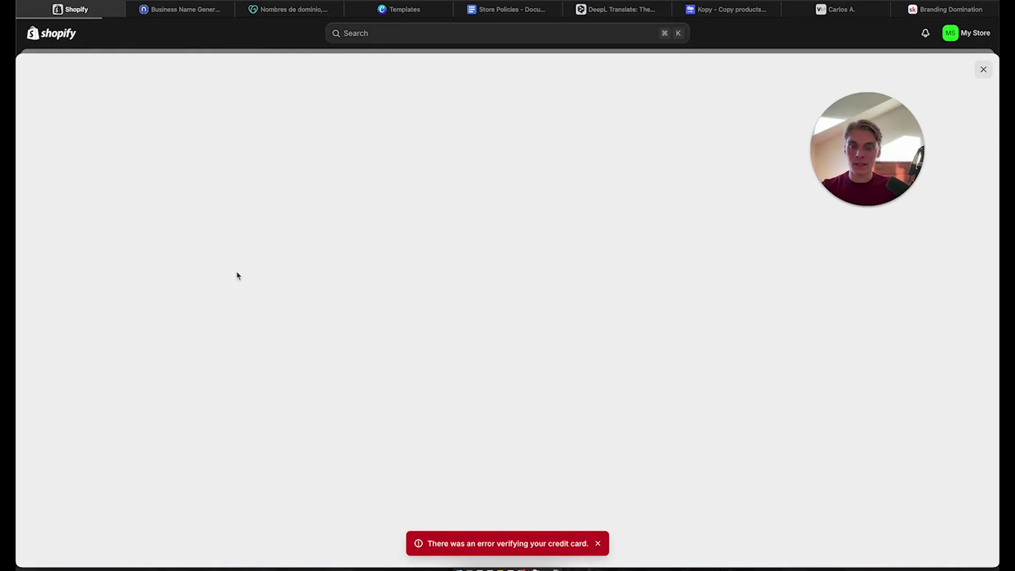
key(F2)
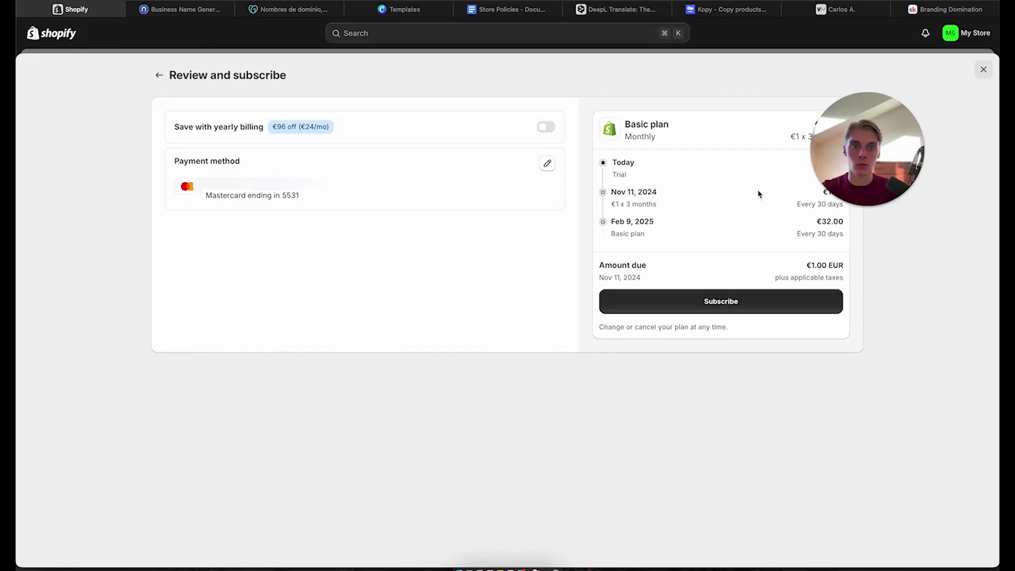
Re-enter the cardholder name and autofilled card details, then submit the Basic plan subscription
mouse_move(892, 156)
mouse_down()
mouse_move(954, 195)
mouse_move(954, 157)
mouse_up()
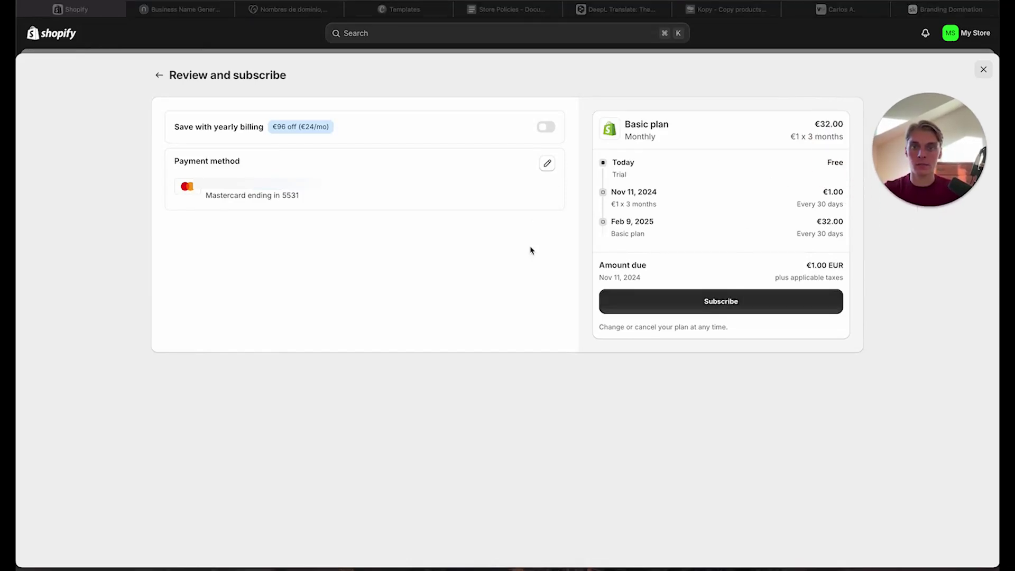
click(549, 167)
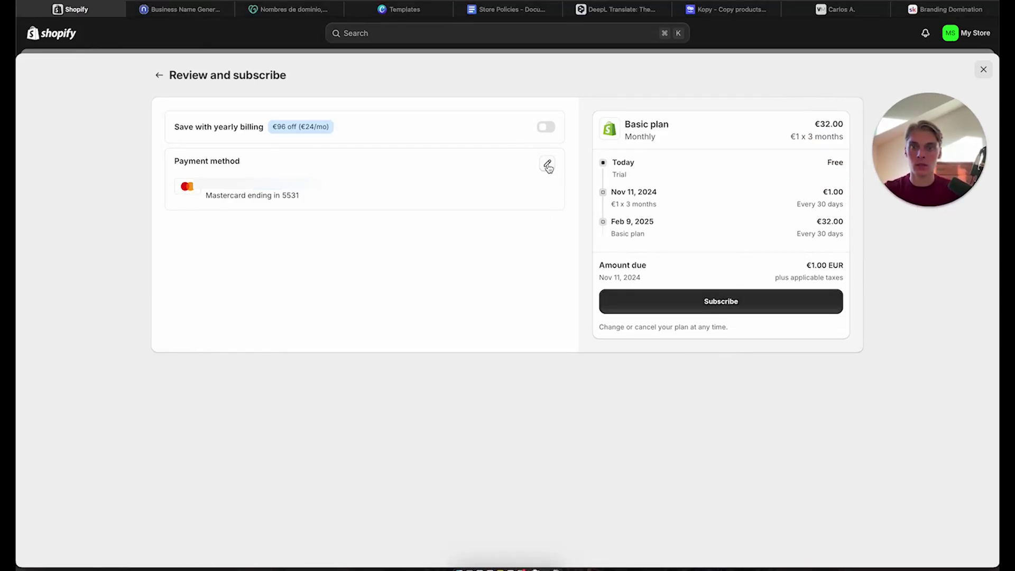
click(549, 167)
click(270, 239)
text(C)
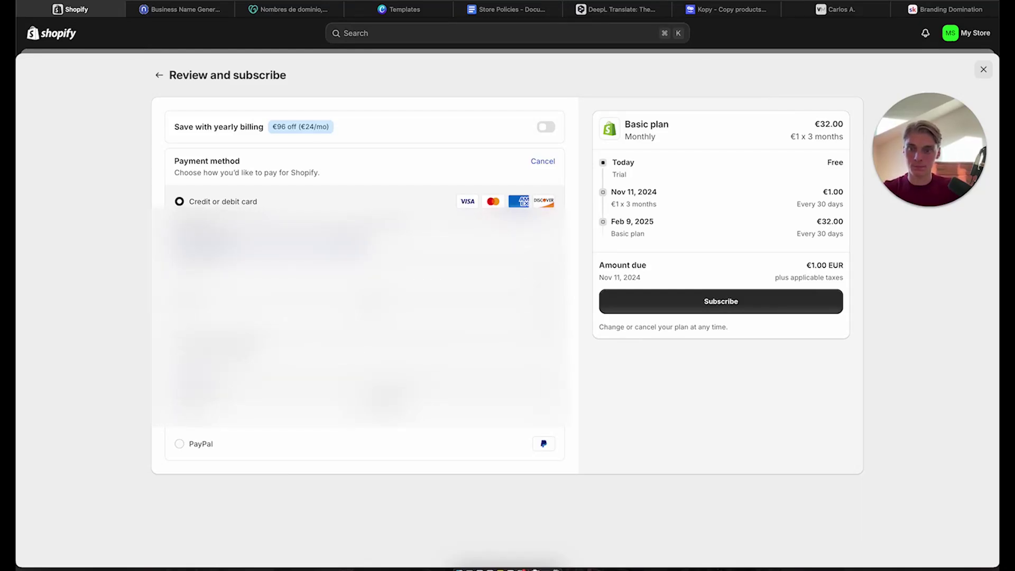
key(Tab)
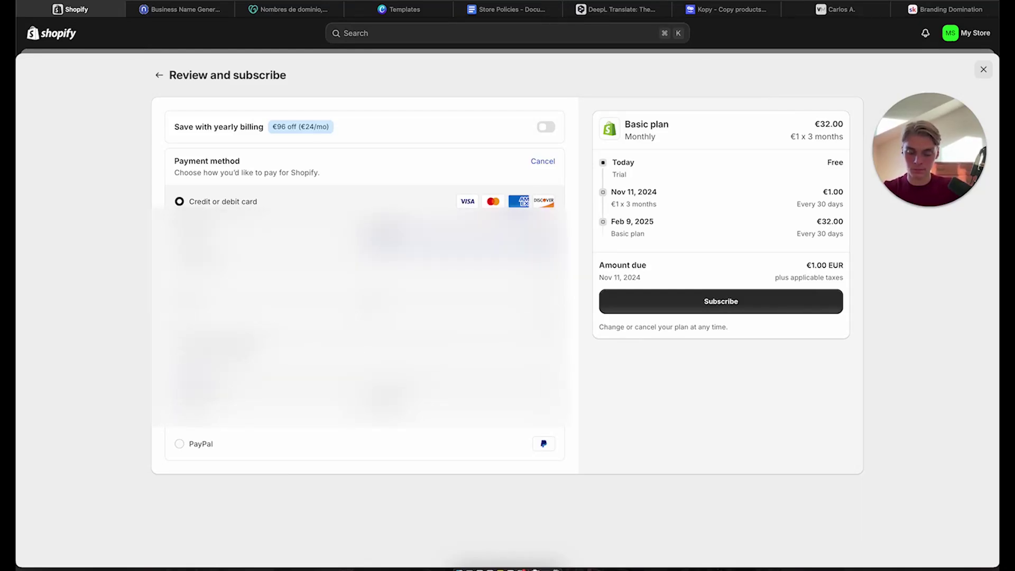
key(Tab)
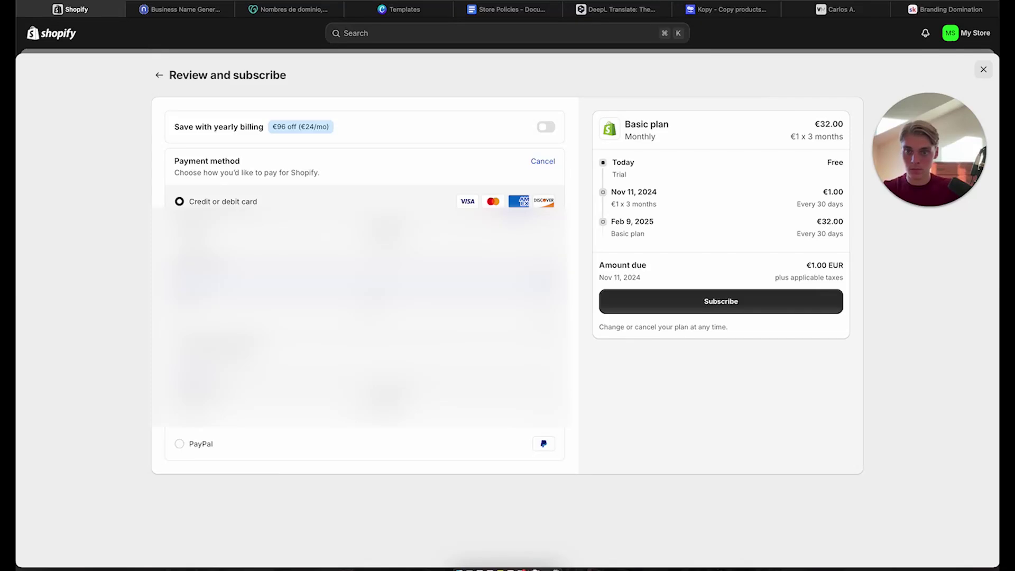
text(c)
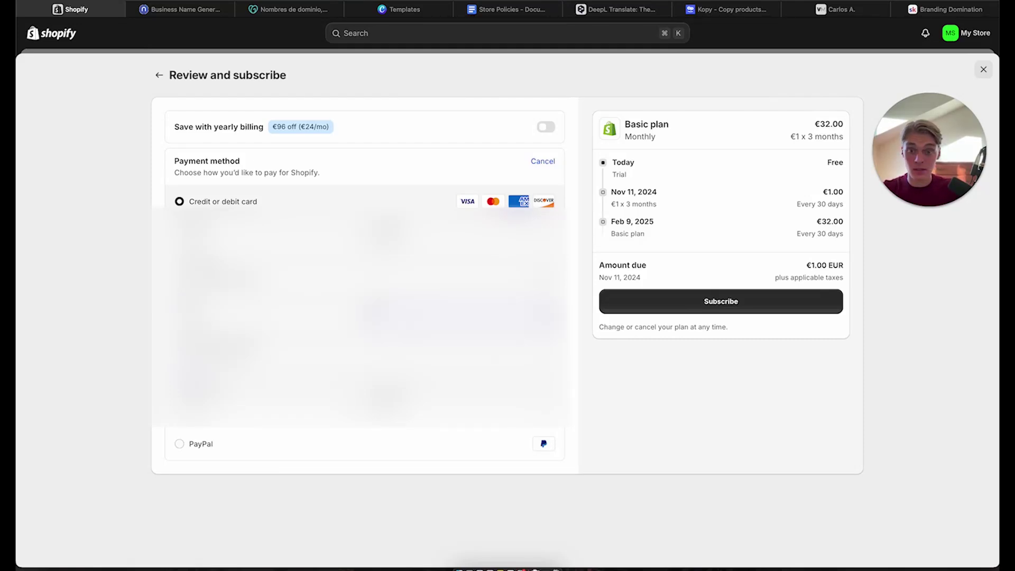
click(460, 316)
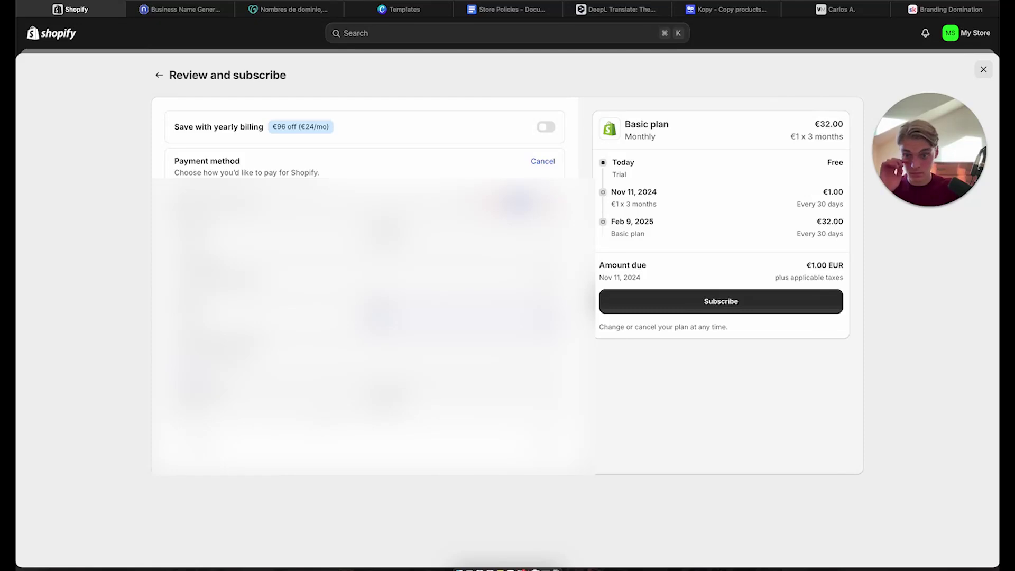
click(746, 307)
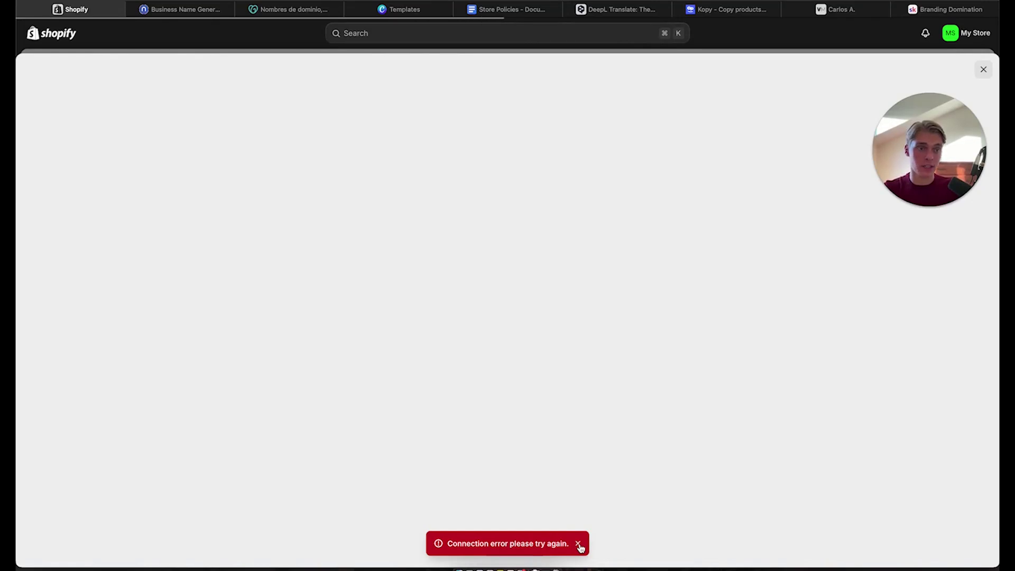
Dismiss the connection error, reopen the saved payment method and refill the card fields from autofill
click(579, 545)
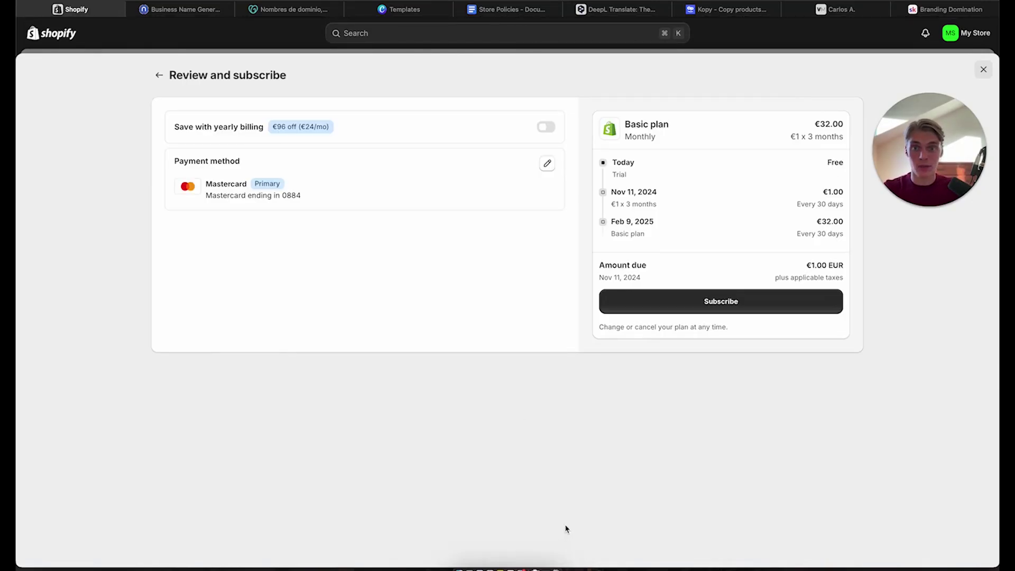
click(547, 165)
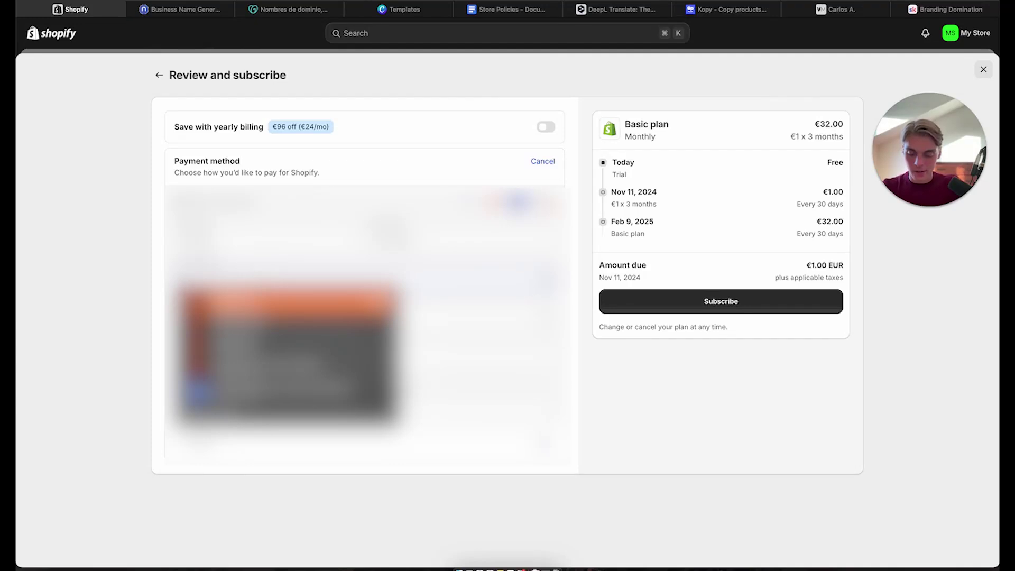
key(Escape)
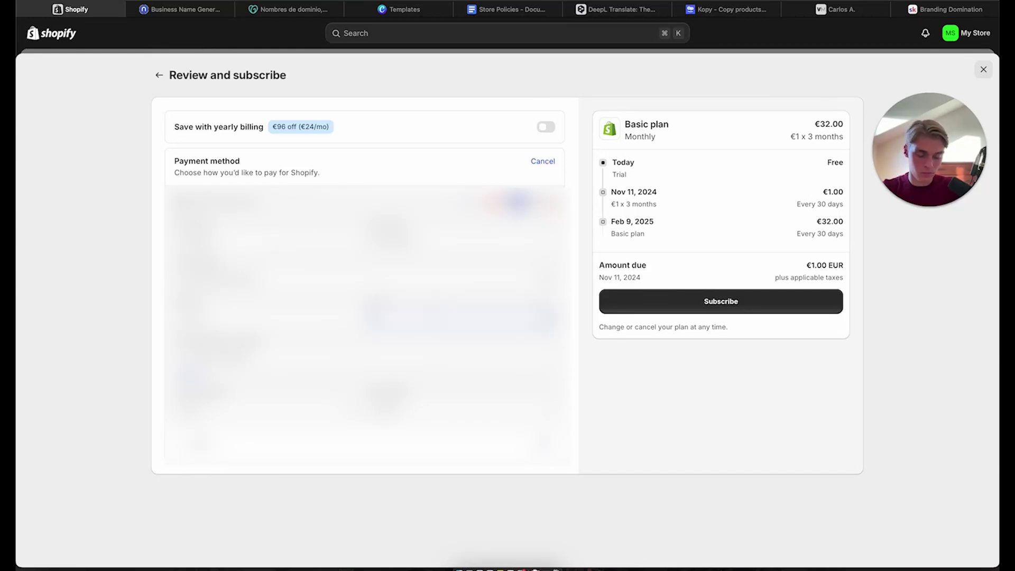
click(459, 317)
key(Escape)
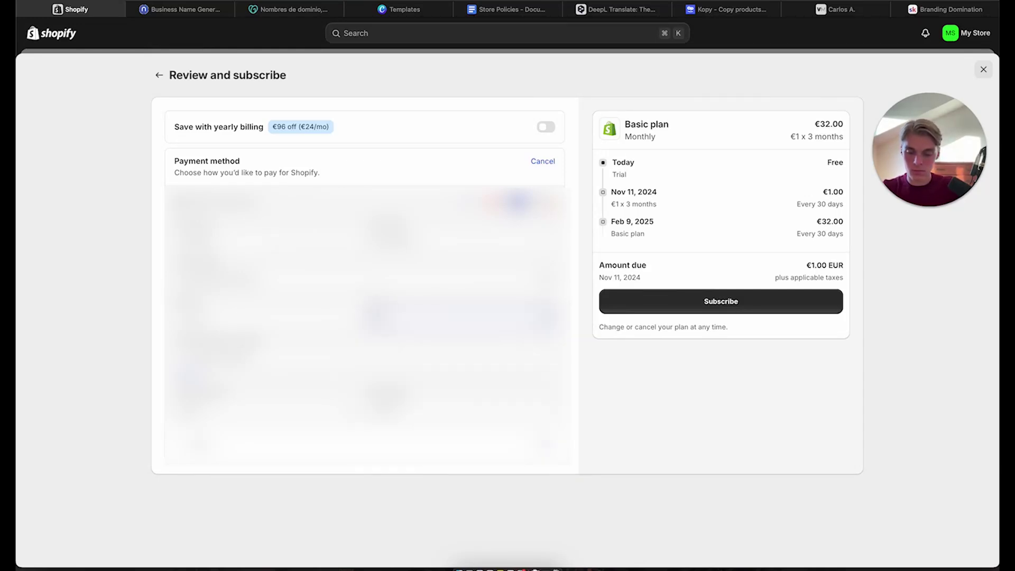
click(365, 358)
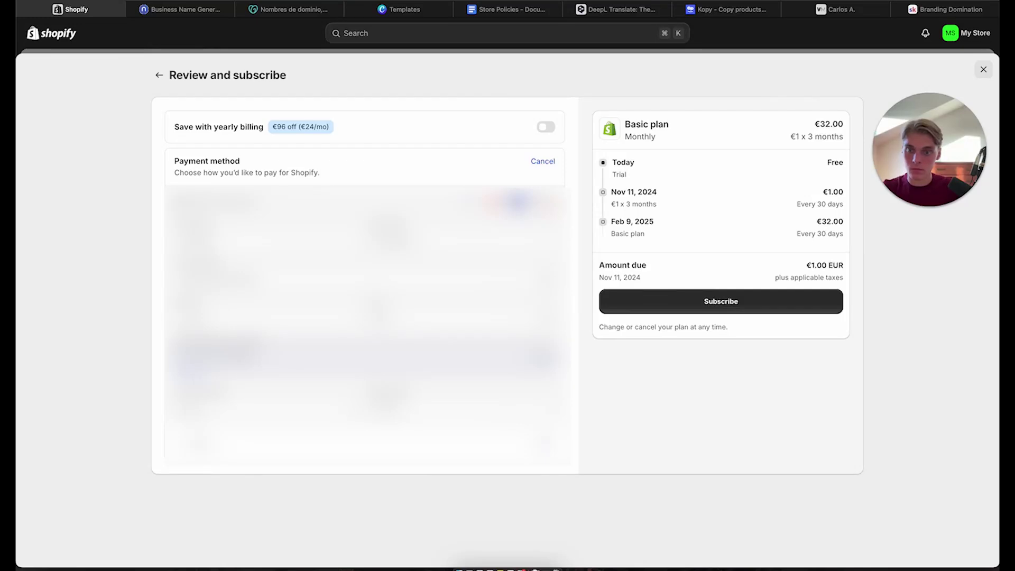
click(774, 401)
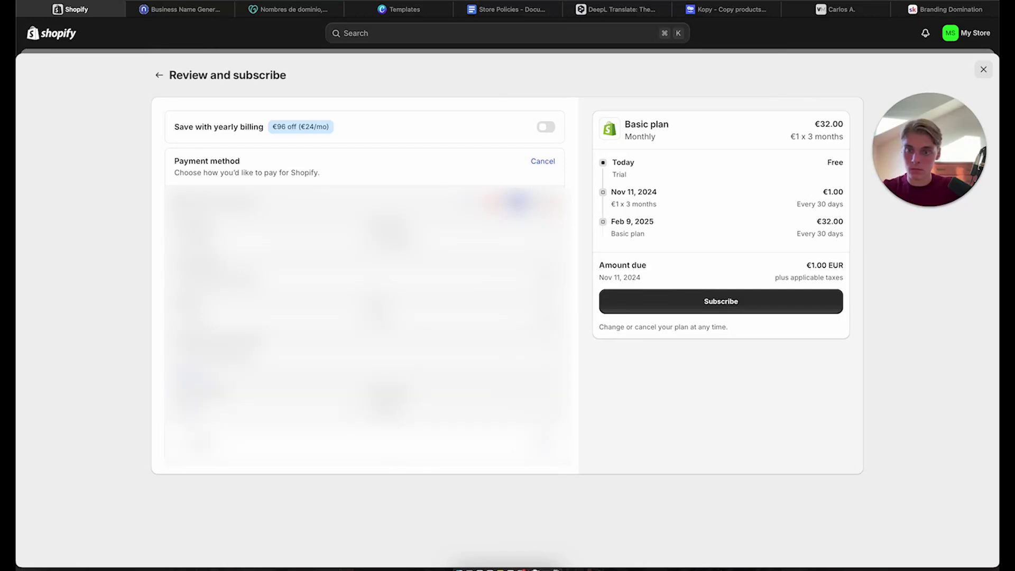
Retry the Basic plan subscription and dismiss the resulting connection error toast
click(746, 304)
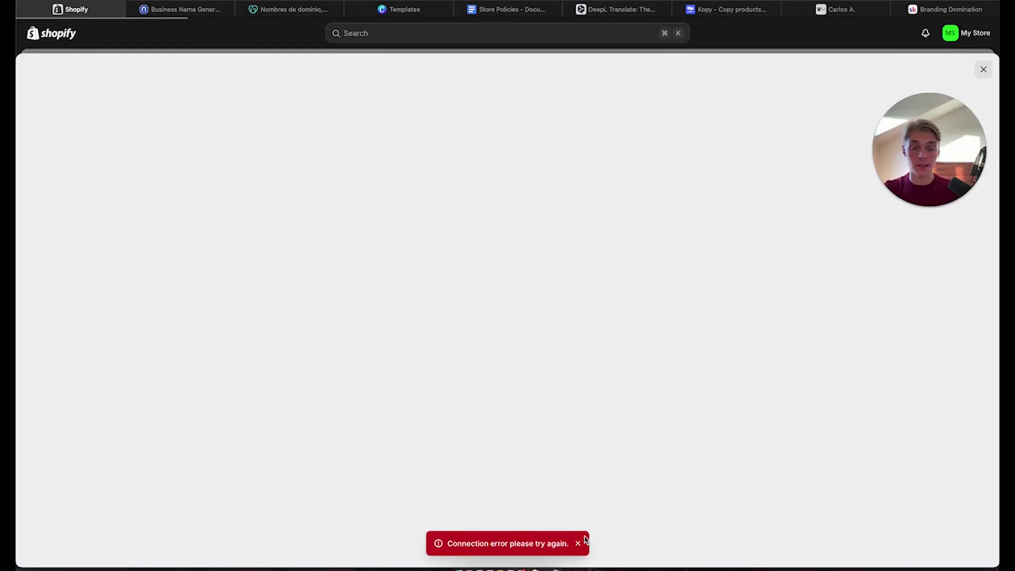
click(577, 543)
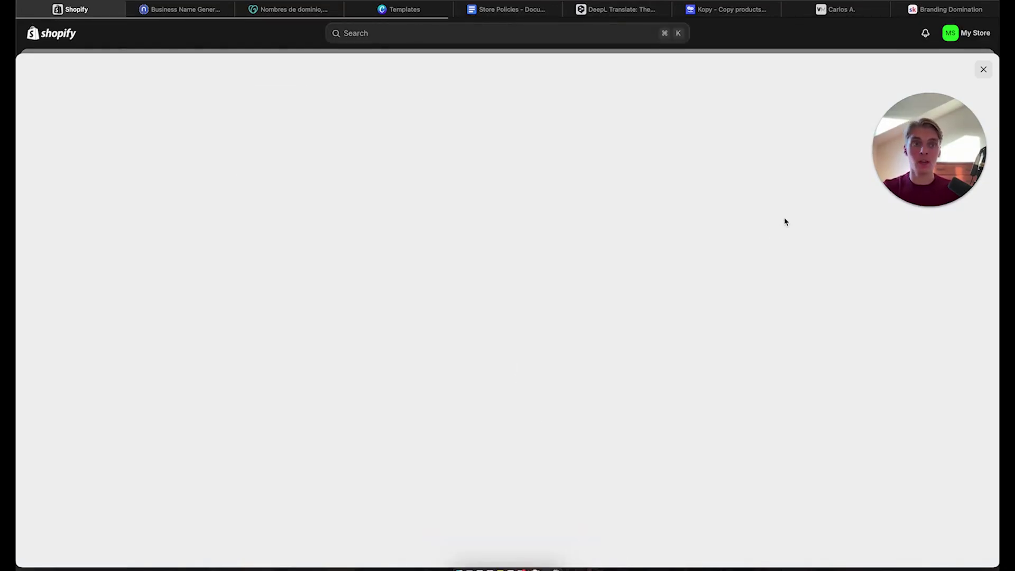
Close the subscription page and trial reminder, then review Payments settings showing PayPal setup incomplete
click(980, 74)
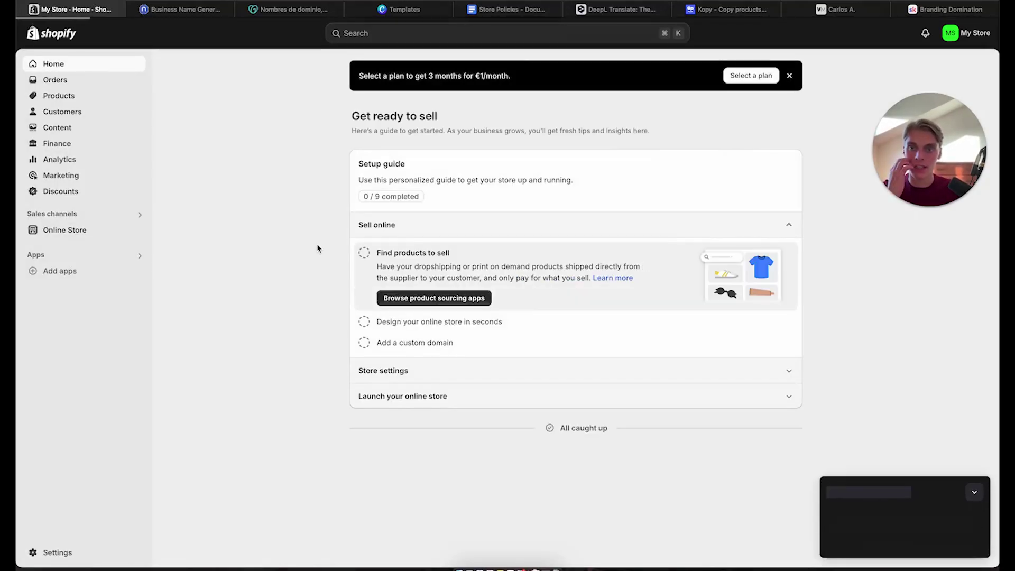
click(974, 492)
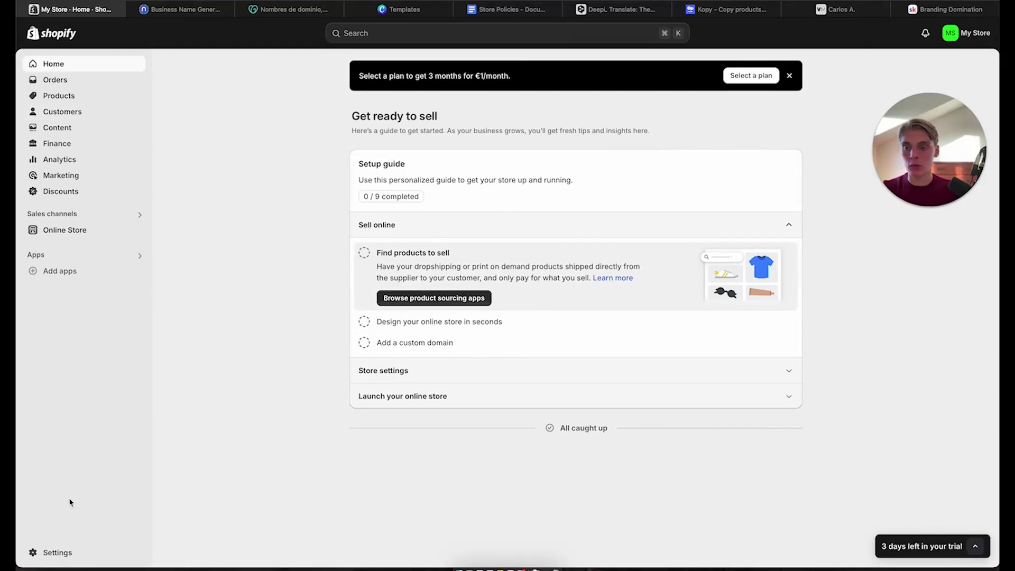
click(63, 553)
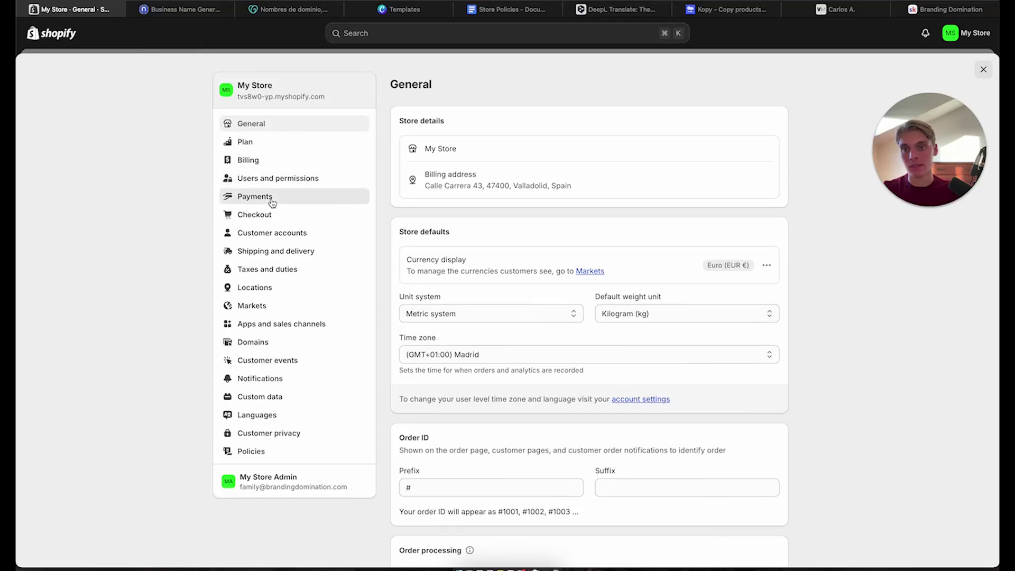
click(255, 196)
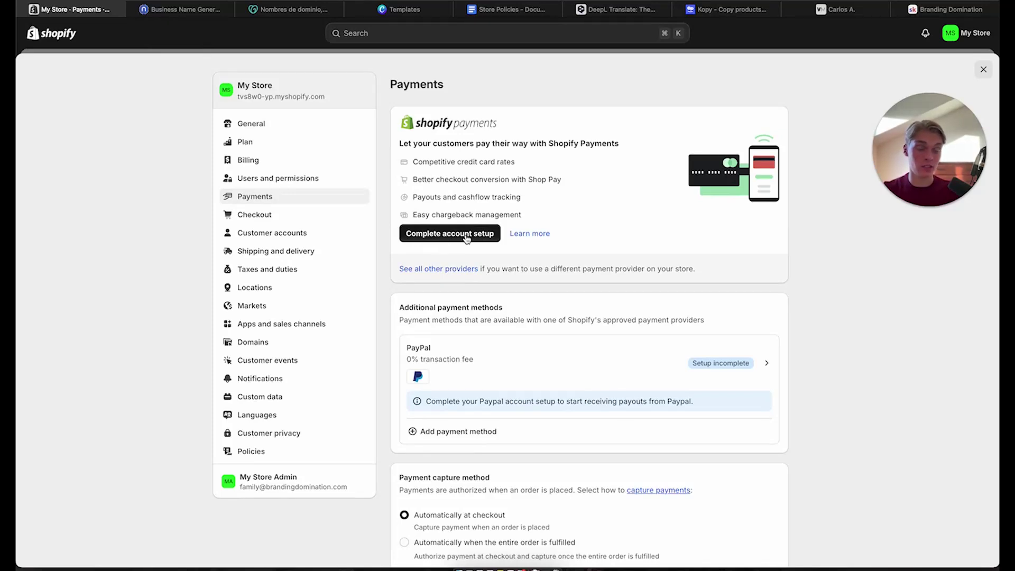
scroll(465, 242, down, 5)
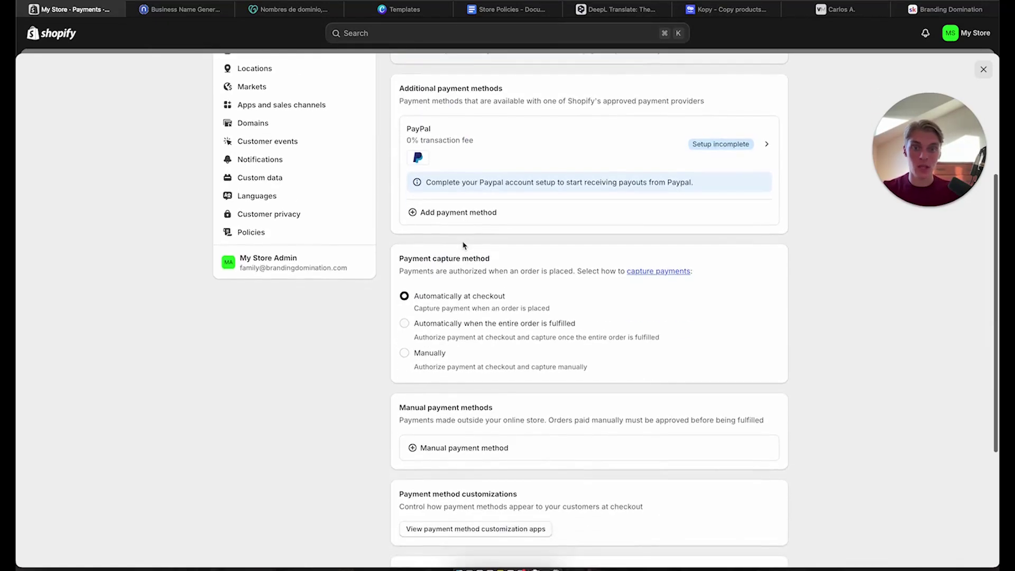
scroll(463, 243, up, 3)
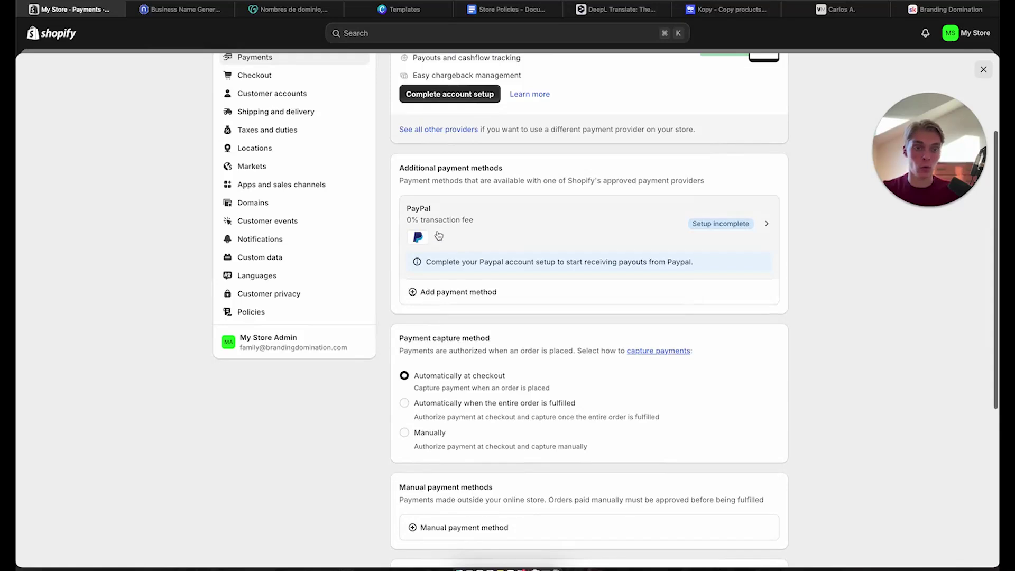
scroll(625, 265, up, 3)
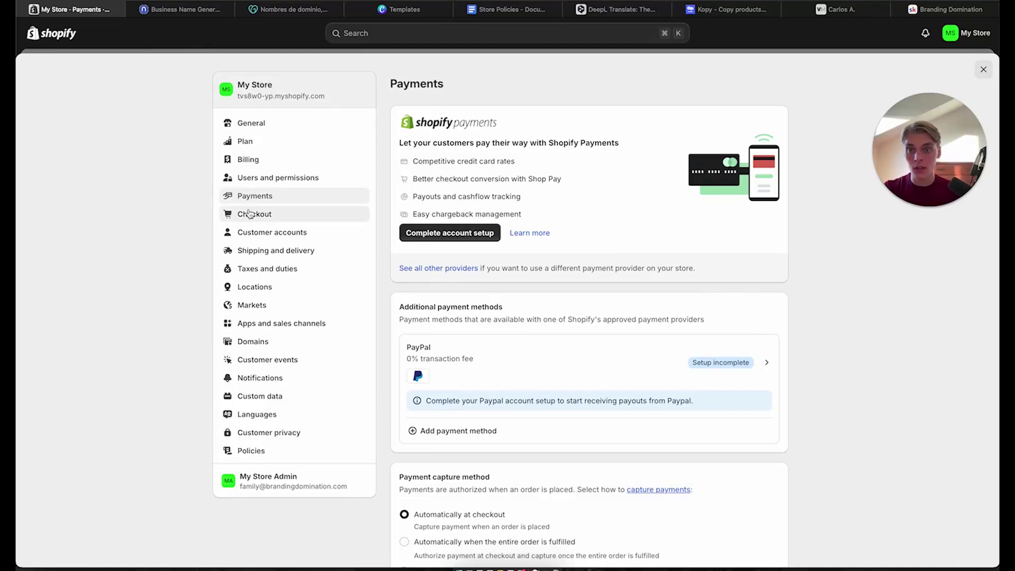
In Checkout settings, set Email as the customer contact method
click(250, 213)
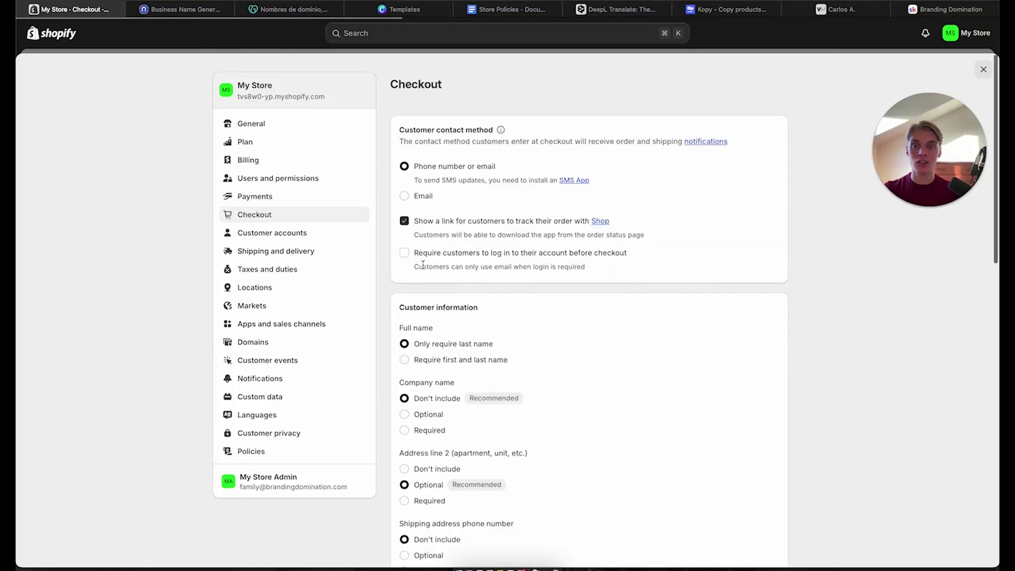
scroll(459, 361, down, 5)
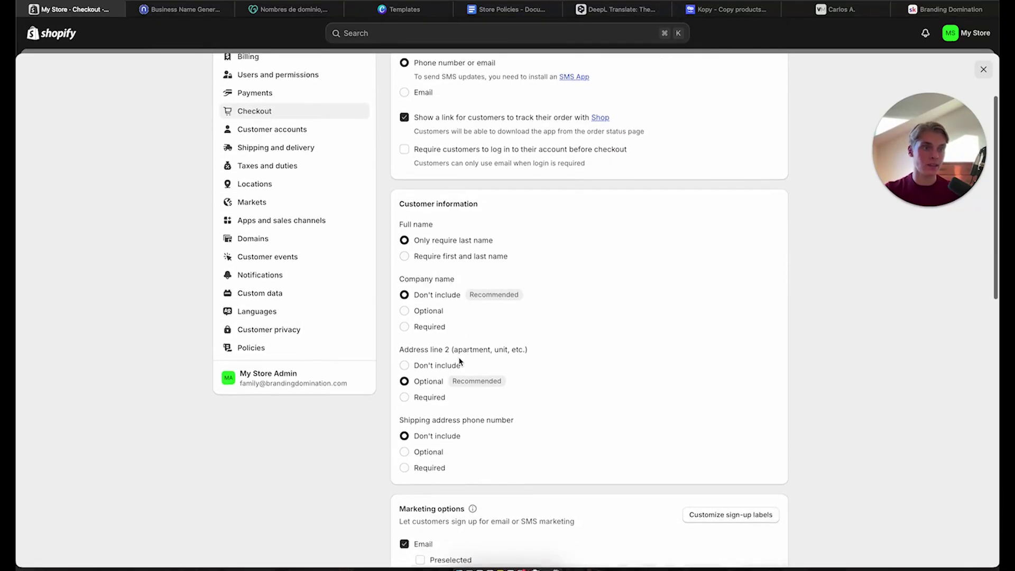
scroll(459, 361, up, 4)
scroll(460, 361, down, 2)
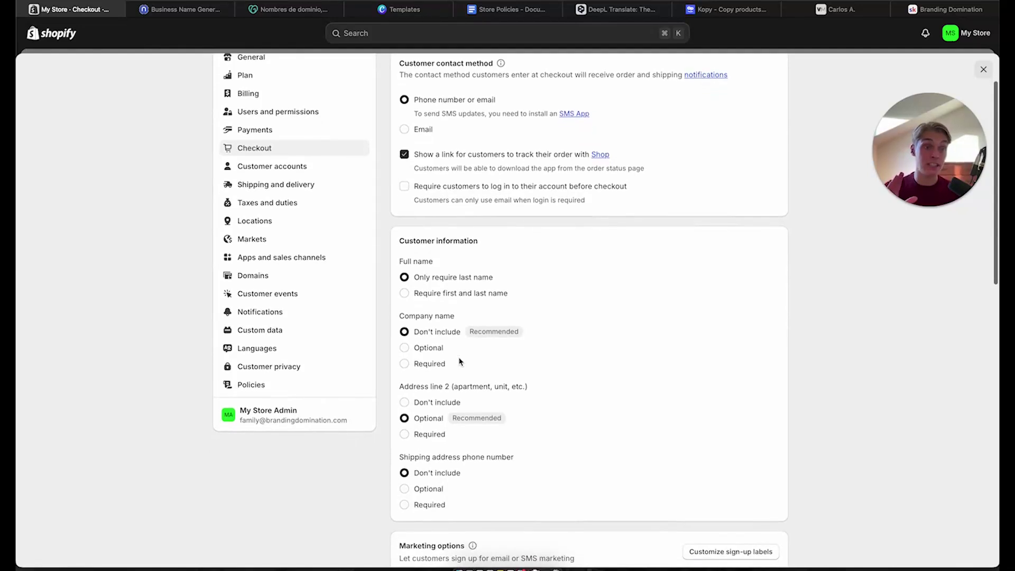
scroll(464, 158, up, 1)
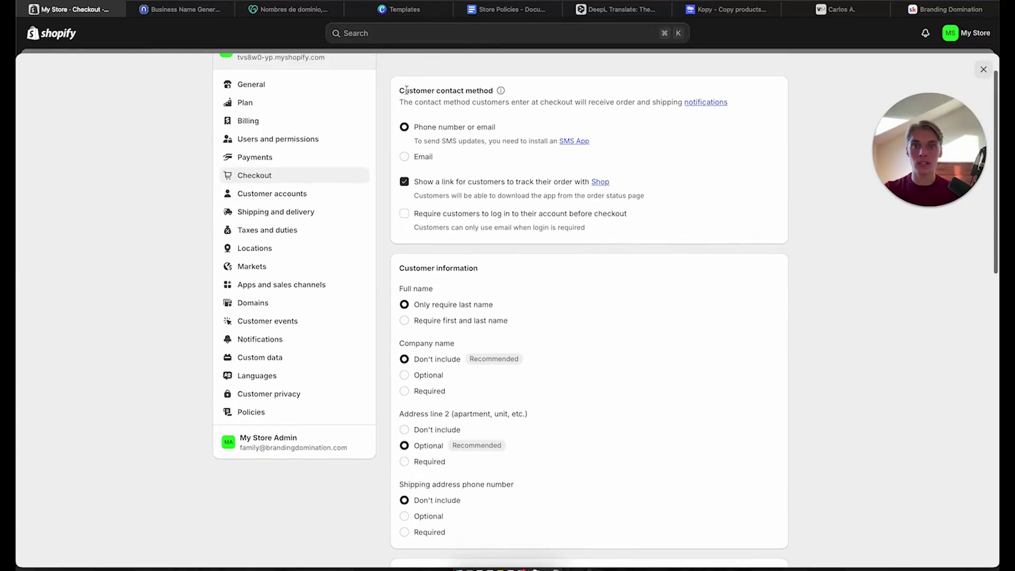
click(404, 157)
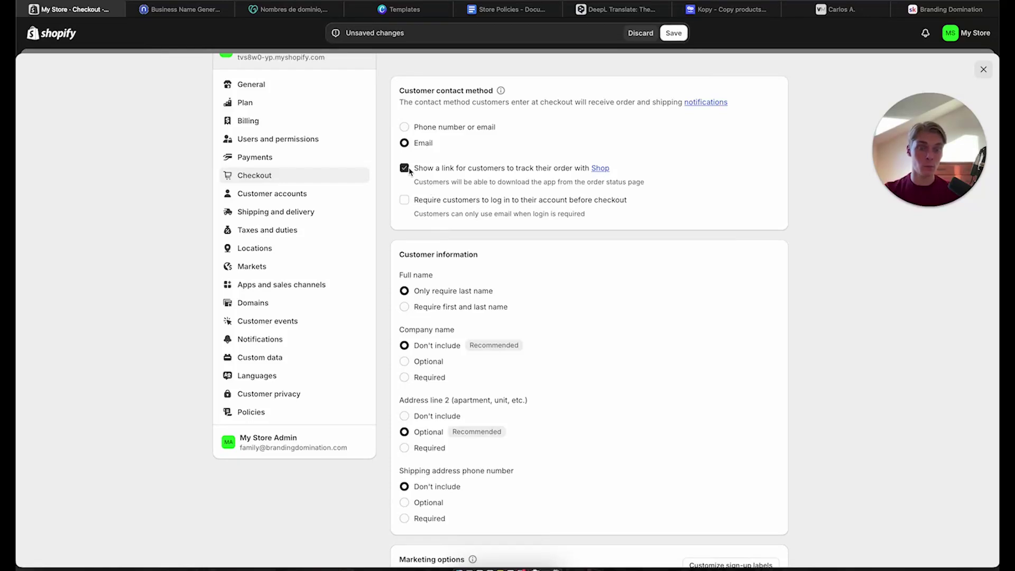
Require customers to enter both first and last name at checkout
scroll(407, 171, down, 2)
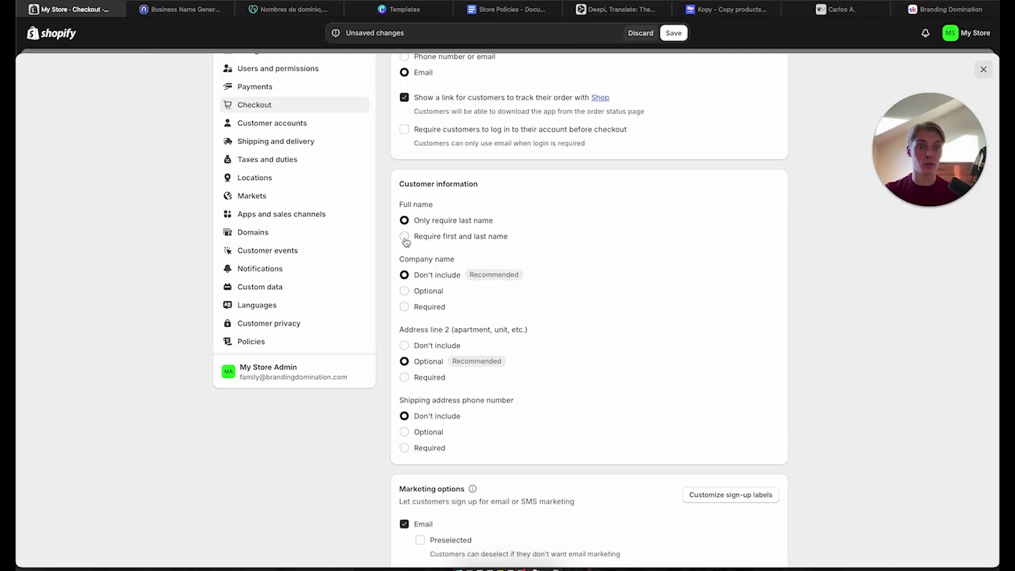
click(405, 238)
scroll(405, 232, down, 2)
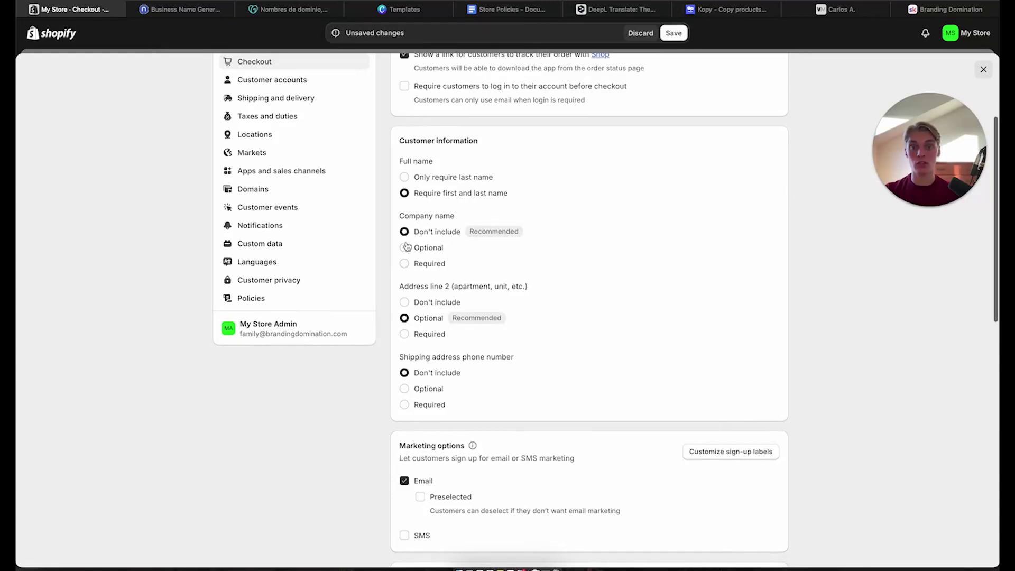
scroll(405, 306, down, 1)
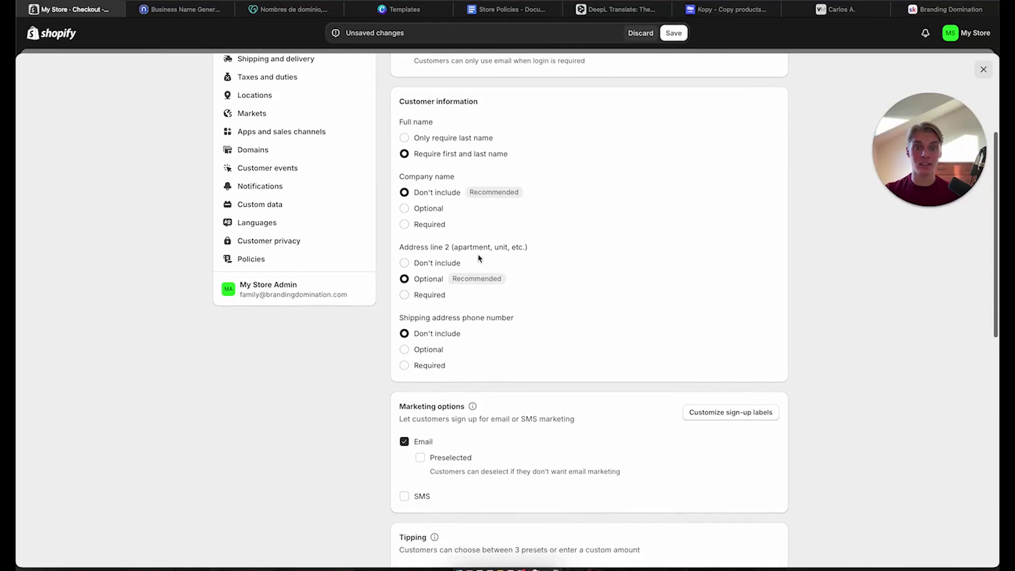
scroll(440, 286, down, 1)
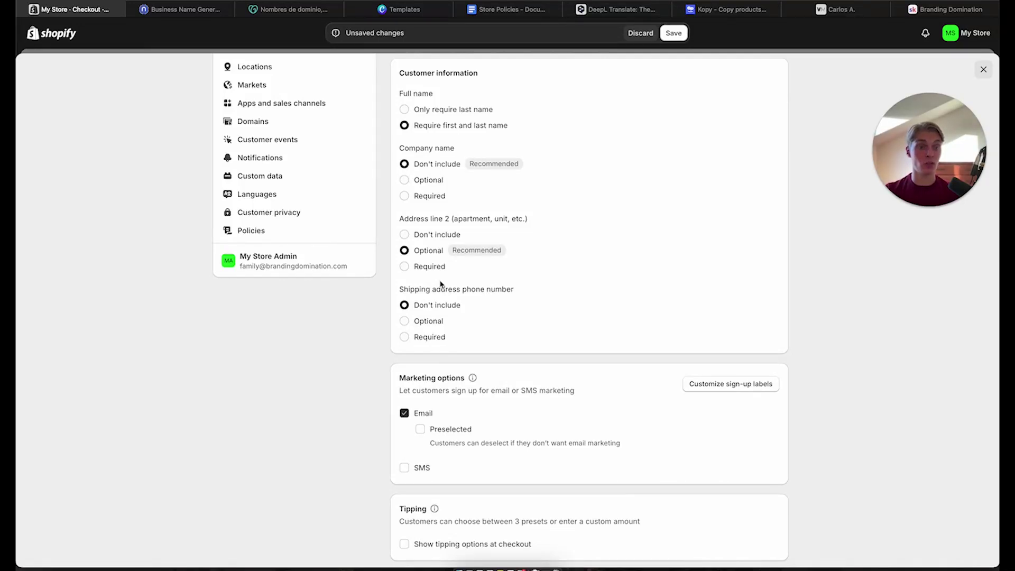
scroll(441, 285, down, 1)
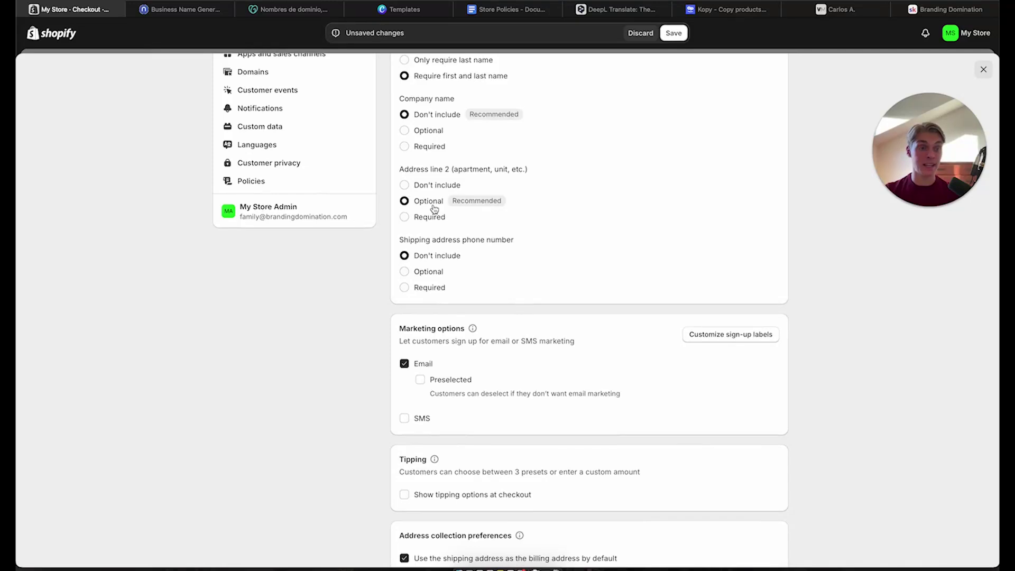
scroll(436, 208, down, 1)
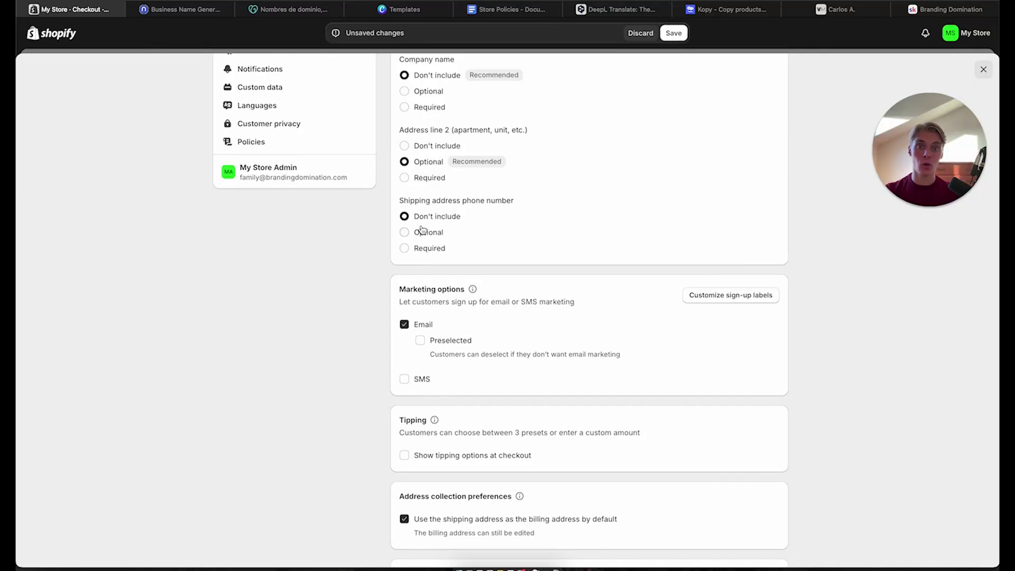
Make the shipping address phone number Optional
click(423, 232)
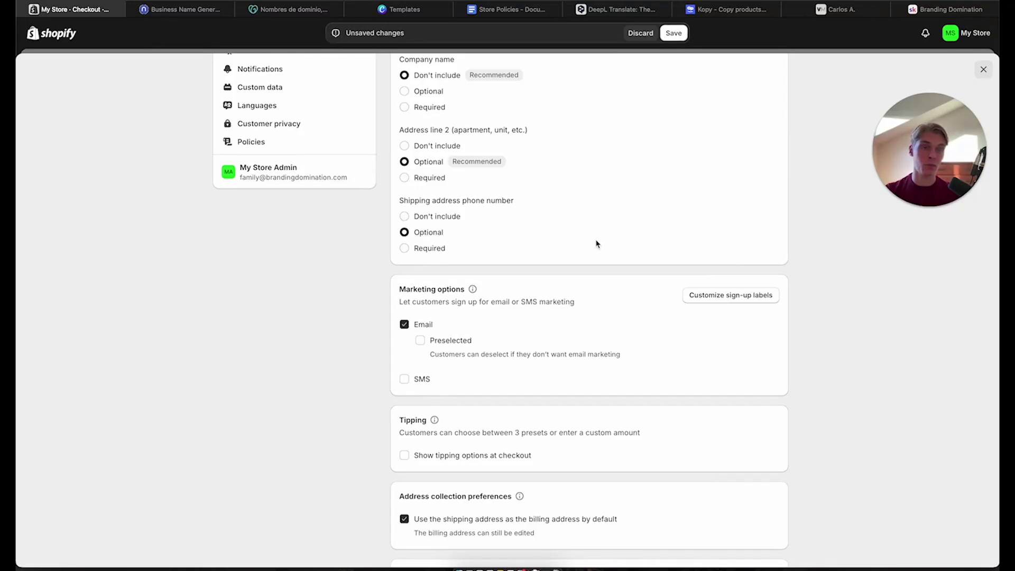
scroll(595, 242, down, 3)
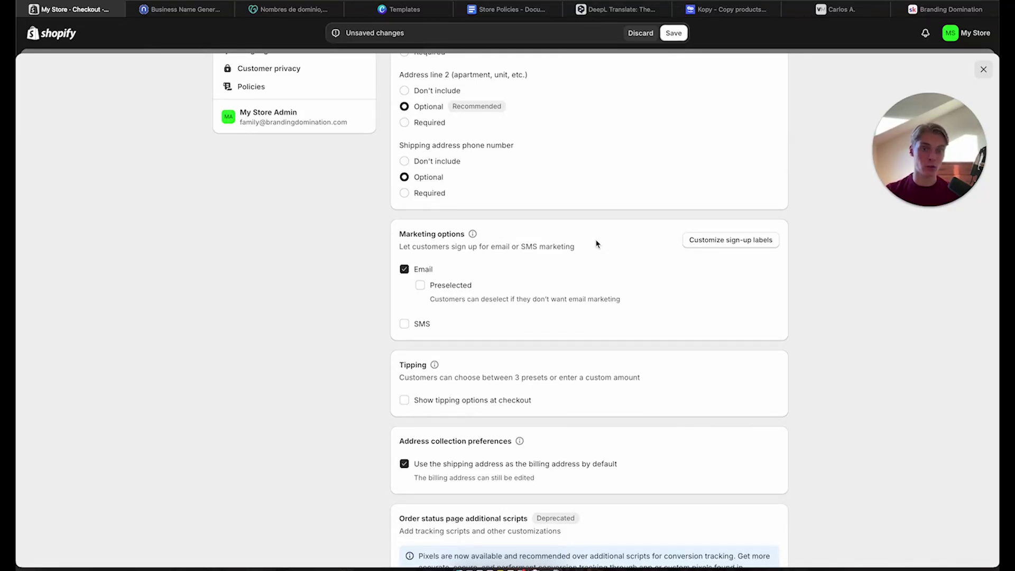
scroll(596, 242, down, 5)
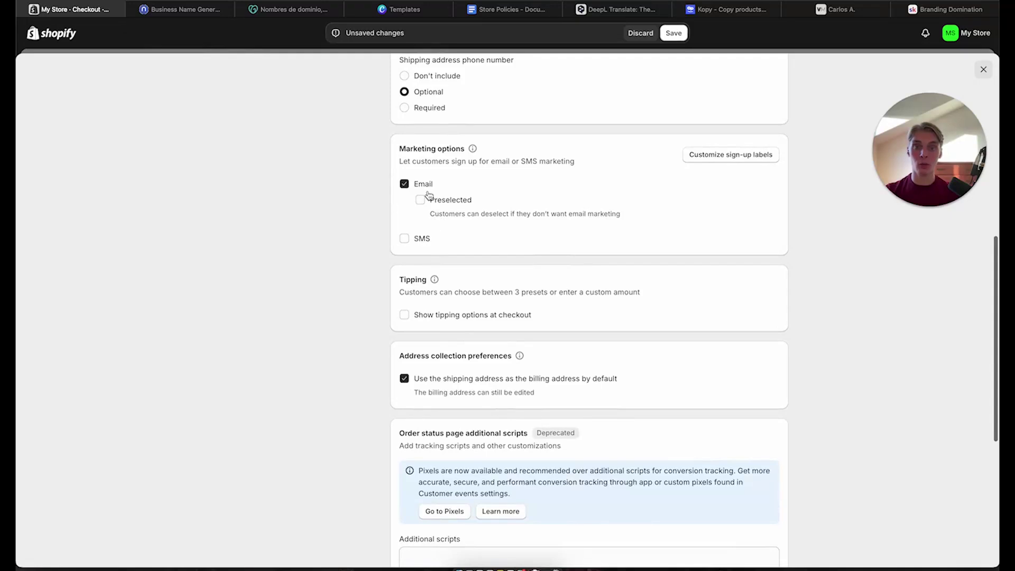
scroll(426, 264, down, 3)
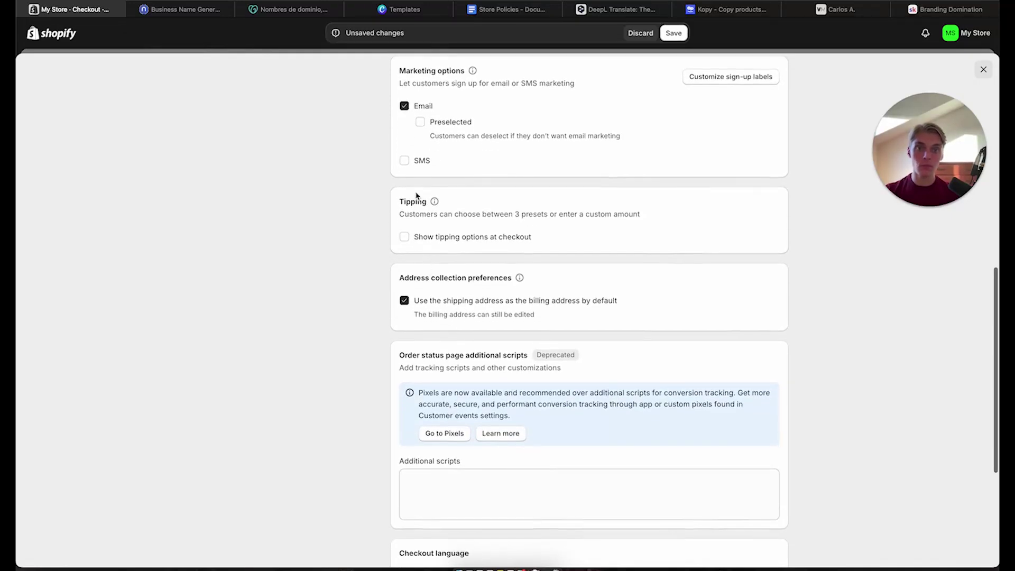
Leave SMS marketing signup off and save the checkout settings
click(406, 161)
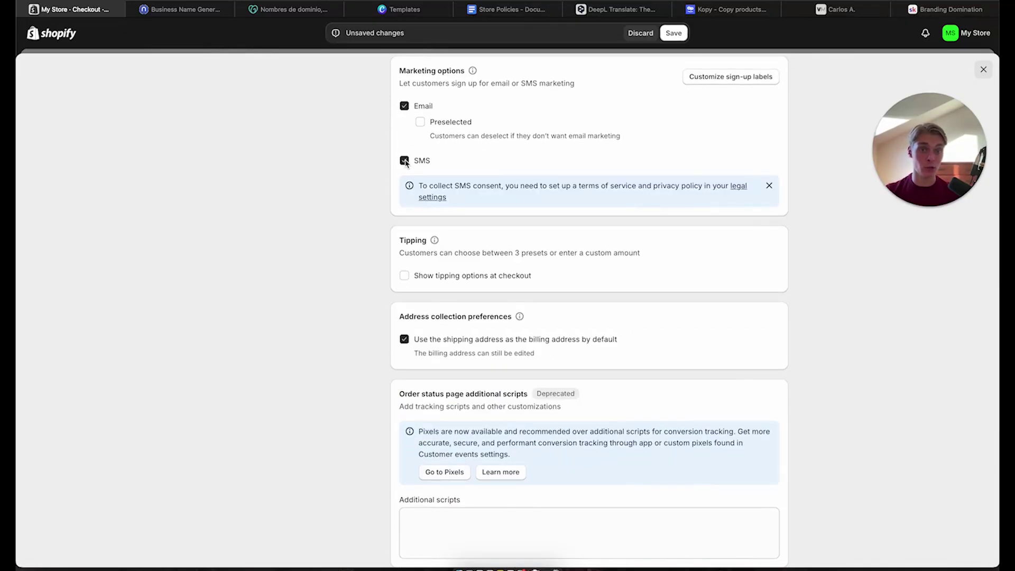
click(404, 161)
scroll(408, 242, down, 1)
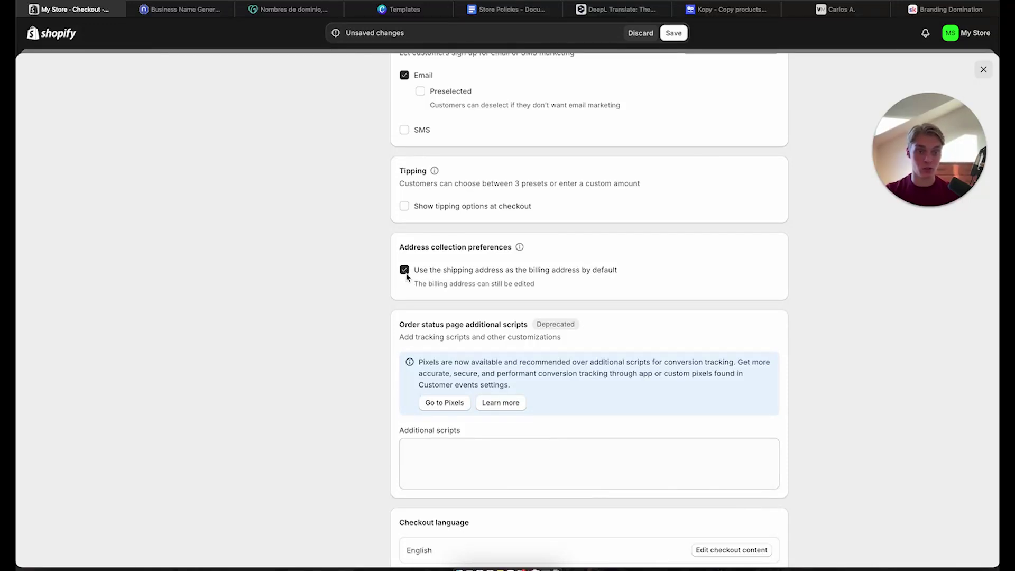
scroll(422, 333, down, 3)
scroll(460, 204, down, 3)
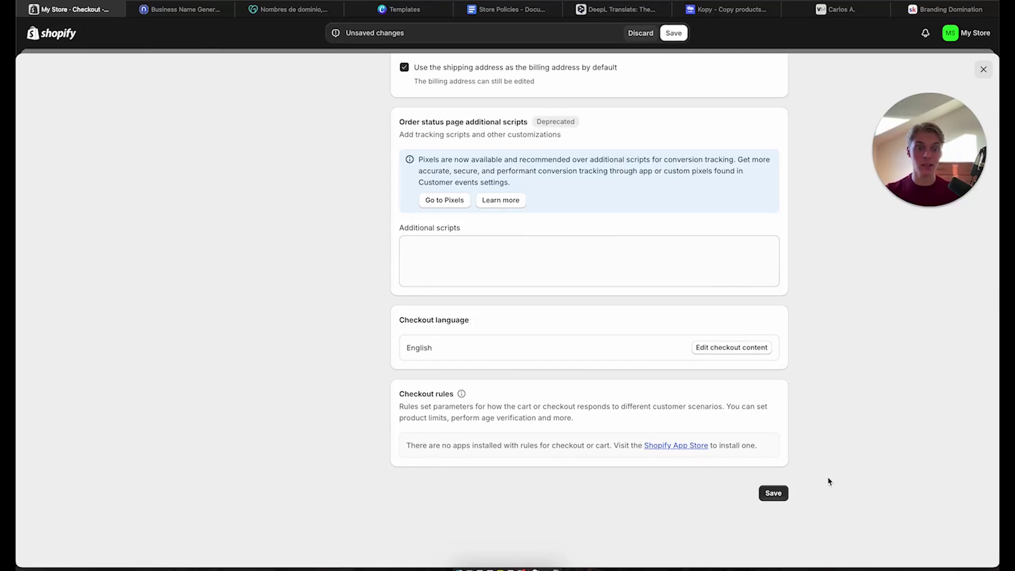
click(776, 498)
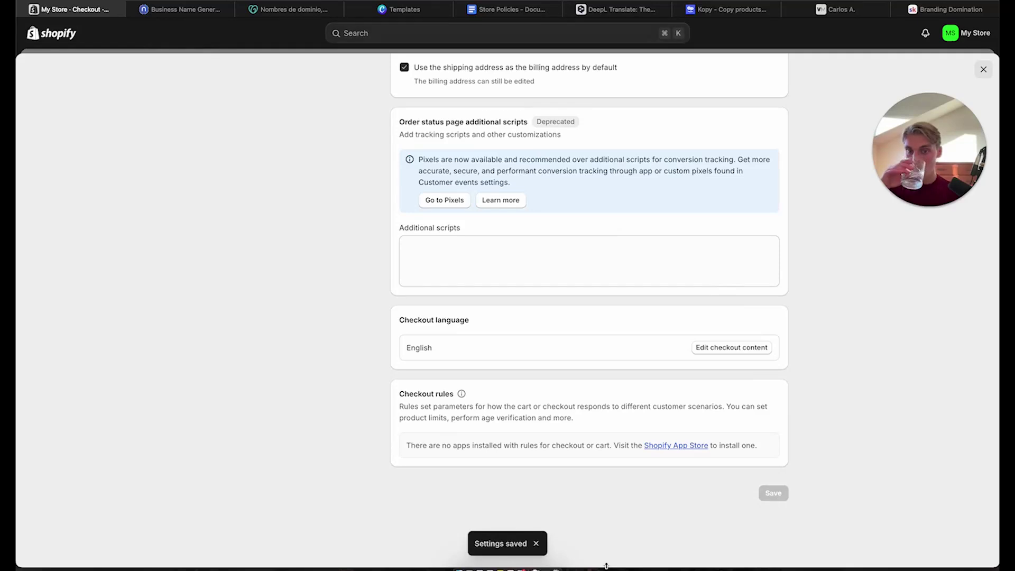
scroll(346, 431, up, 15)
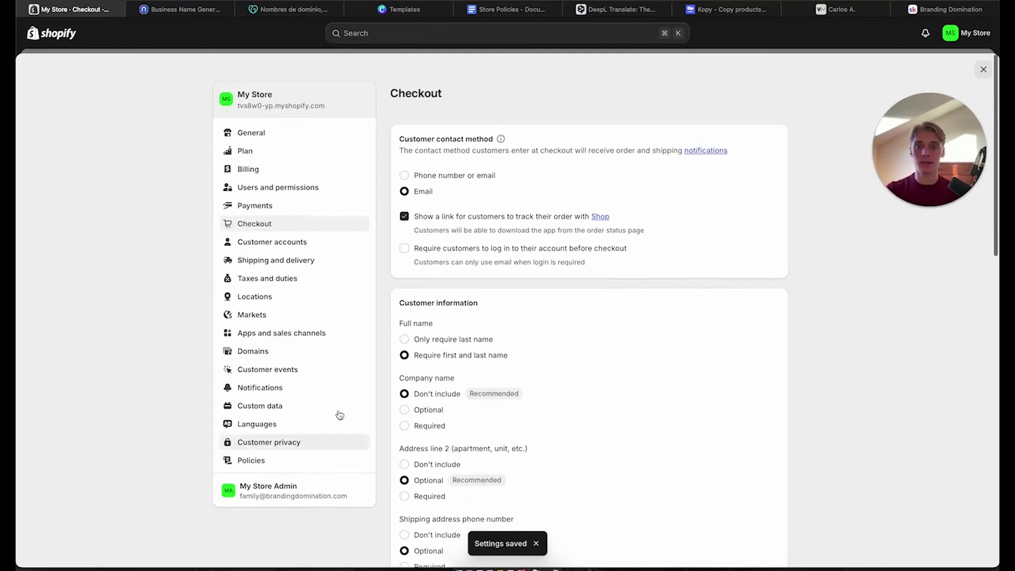
Open the General shipping profile under Shipping and delivery
click(272, 251)
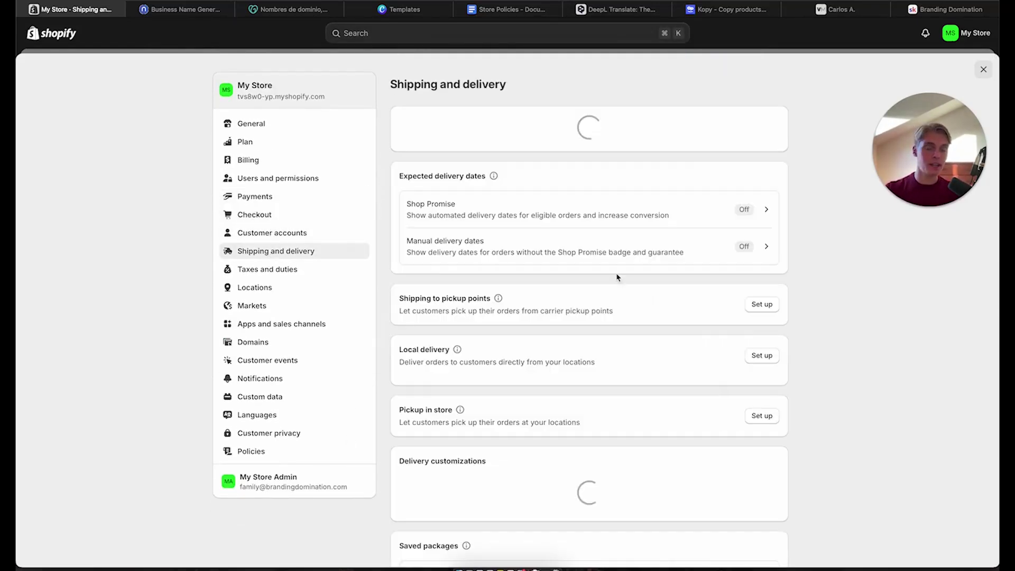
scroll(442, 294, down, 1)
scroll(442, 294, down, 1)
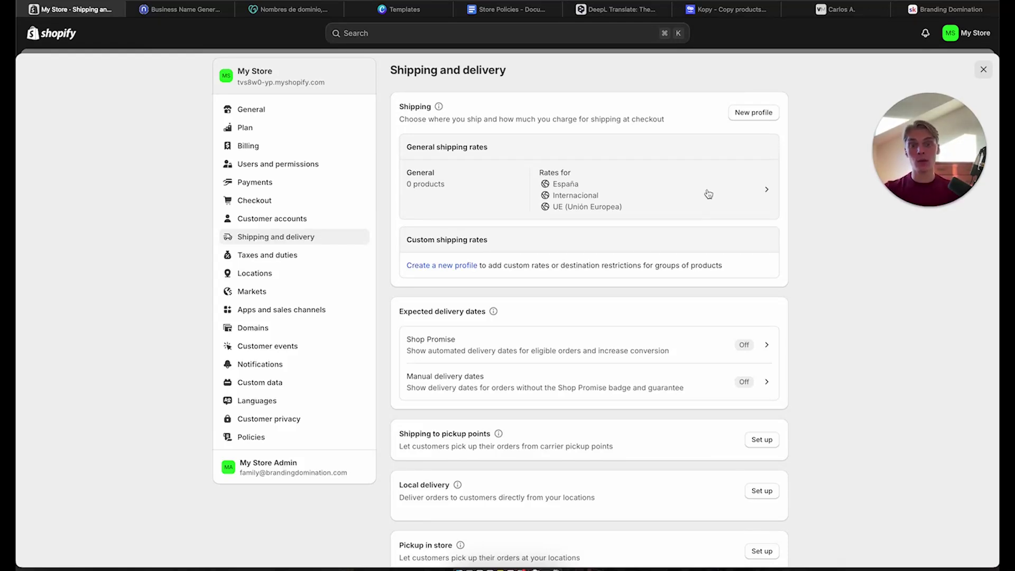
click(704, 197)
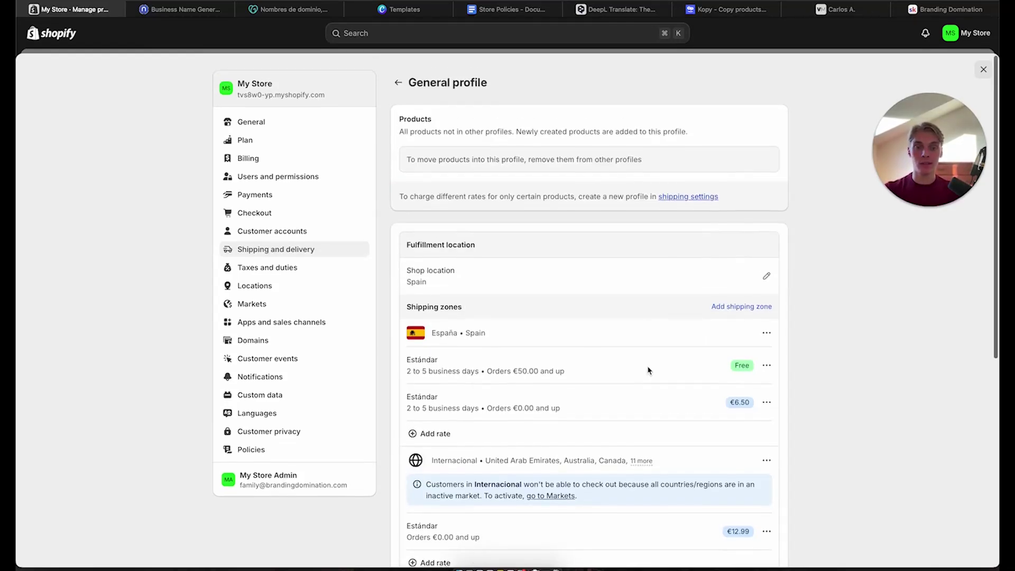
scroll(649, 369, down, 1)
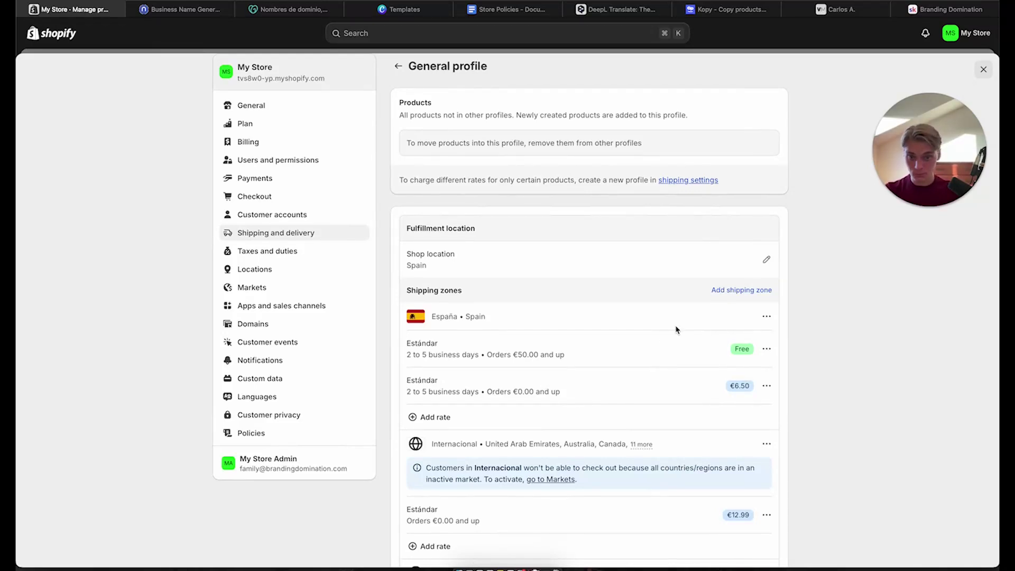
scroll(676, 330, down, 5)
scroll(677, 330, up, 1)
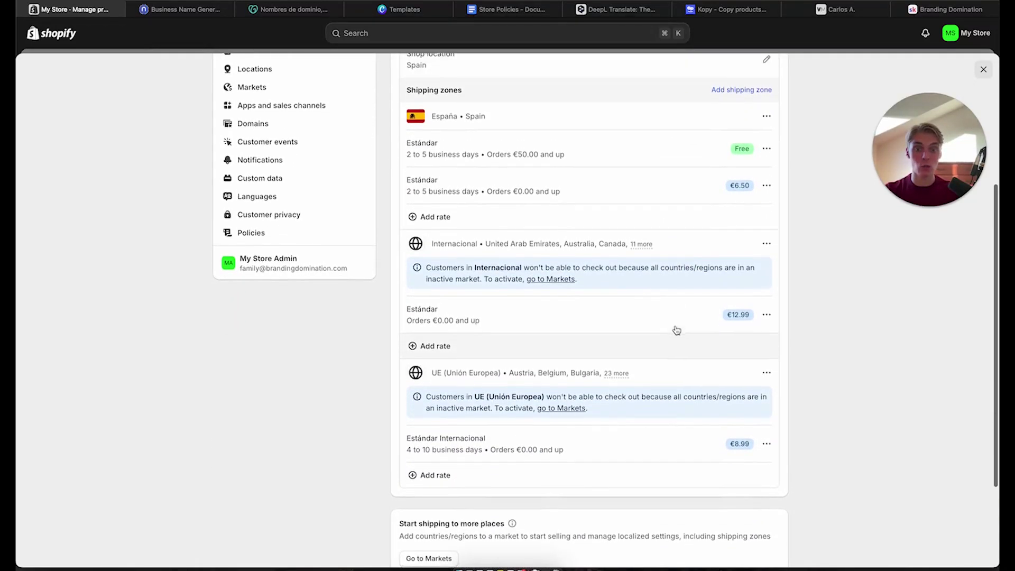
scroll(675, 328, down, 2)
scroll(674, 328, up, 4)
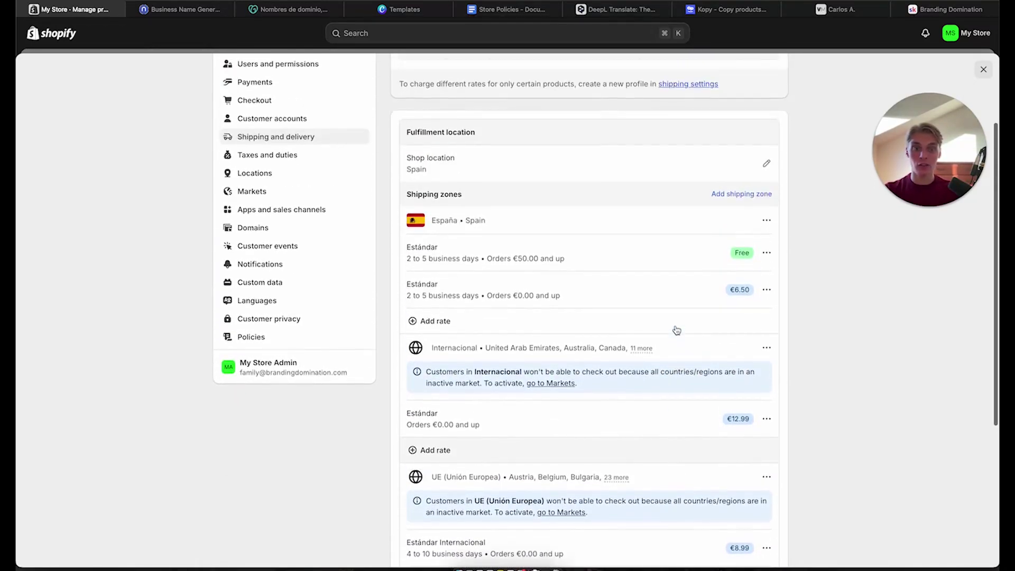
Delete the España, Internacional and UE (Unión Europea) shipping zones
click(766, 220)
click(754, 264)
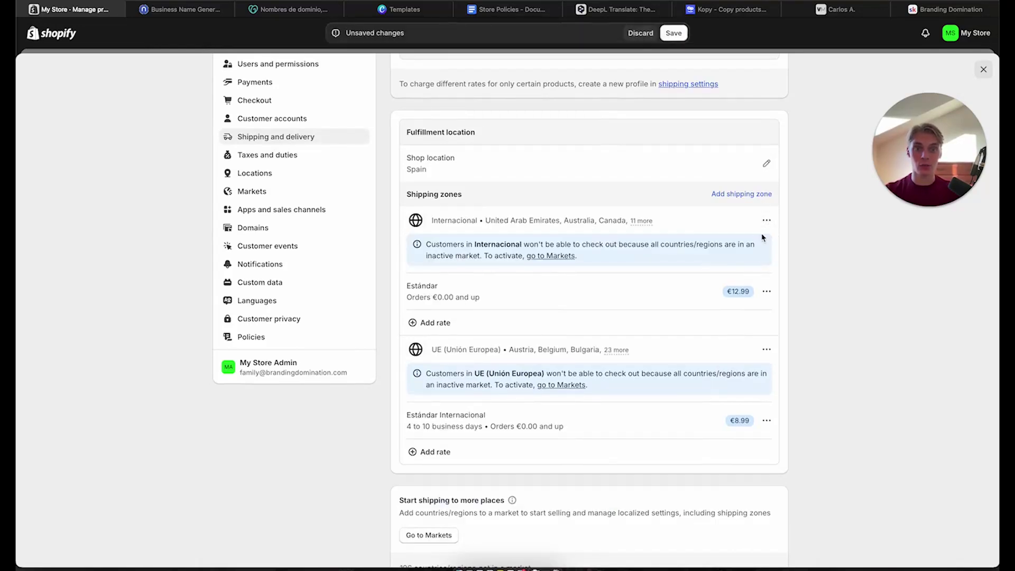
click(766, 220)
click(761, 263)
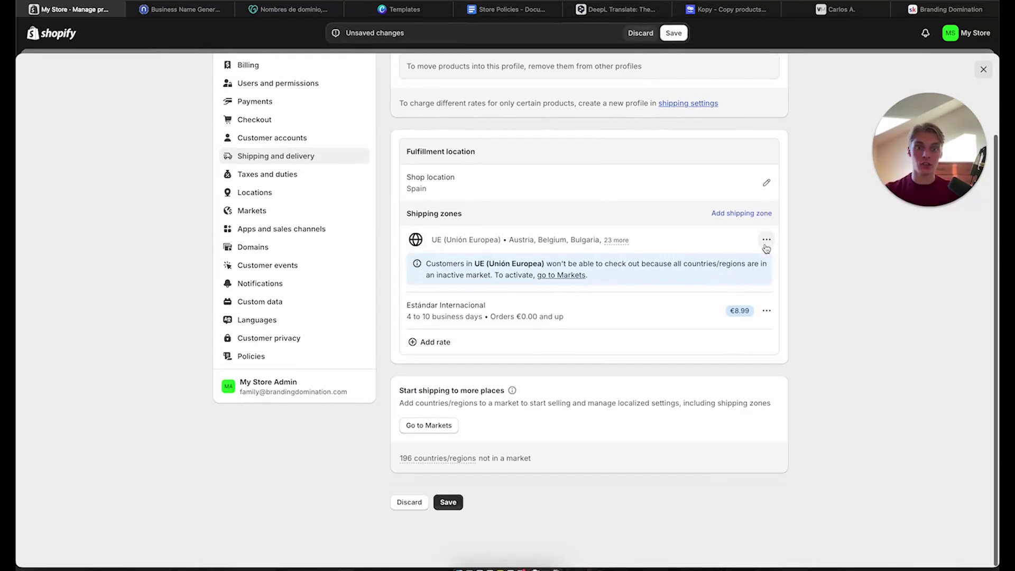
click(766, 236)
click(751, 284)
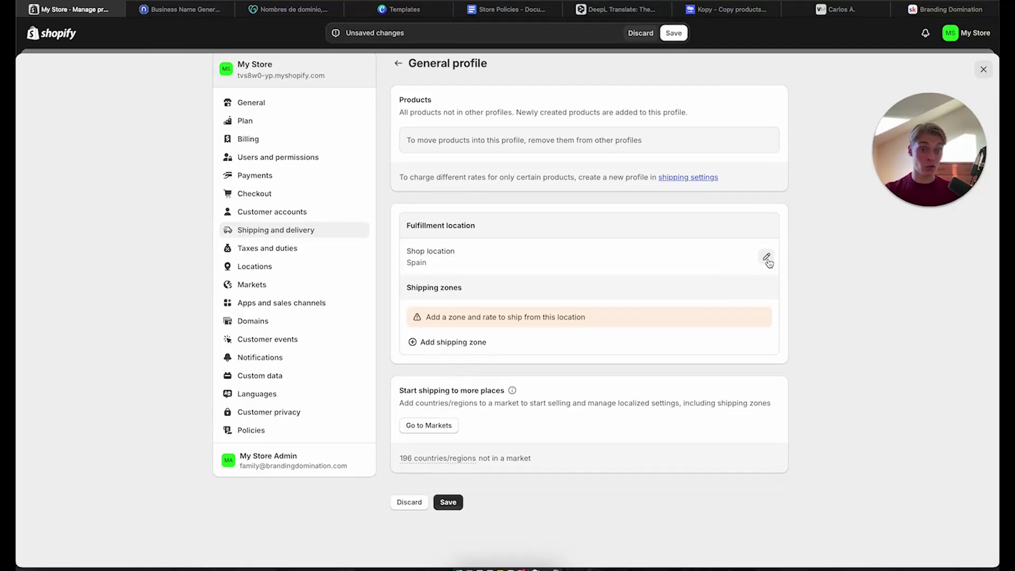
Create an 'Australia' shipping zone covering all Australian states, then open its Add rate form
click(767, 259)
click(669, 249)
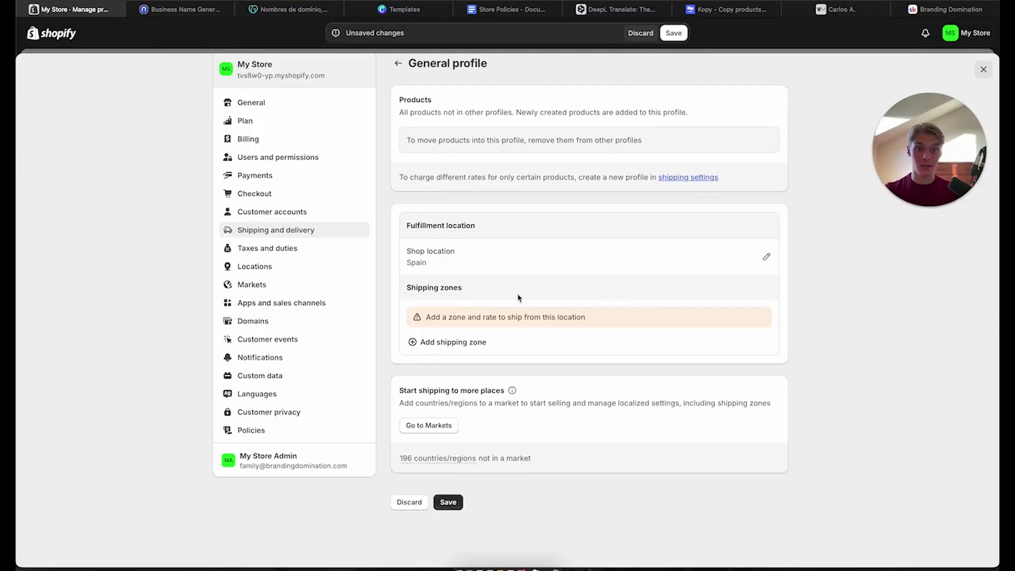
click(450, 343)
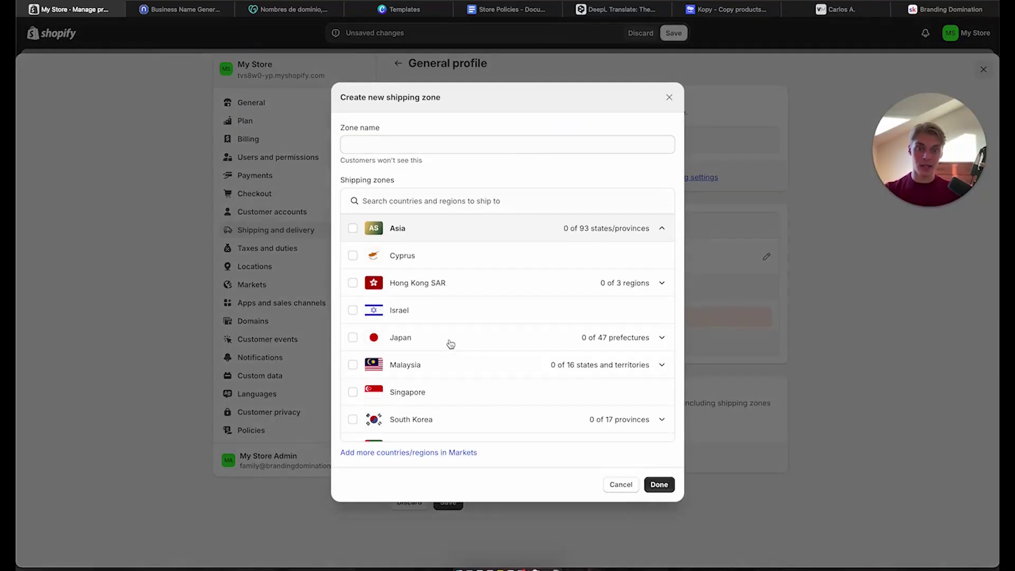
click(437, 144)
text(Australia)
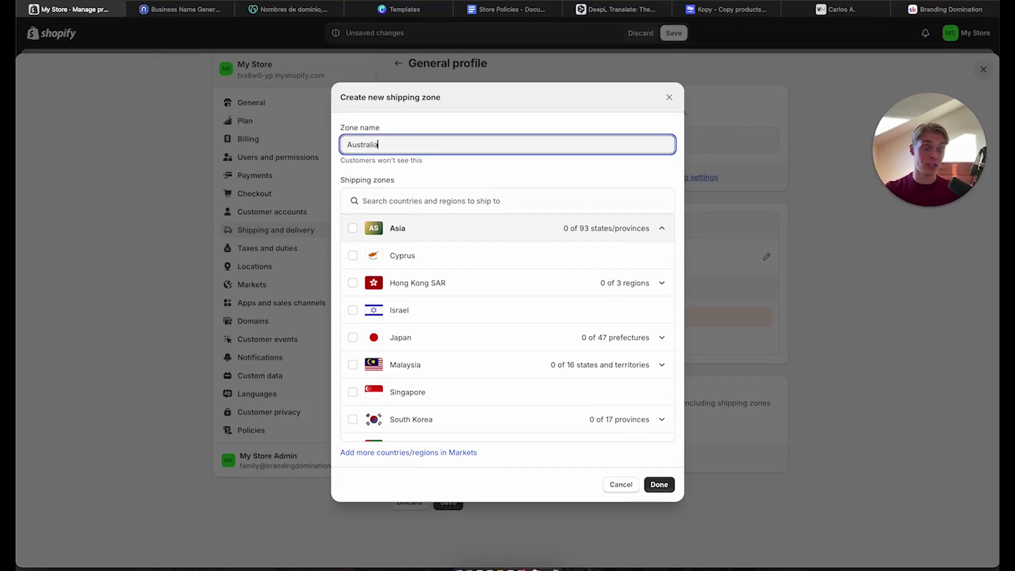
double_click(338, 143)
key(ctrl+c)
click(407, 200)
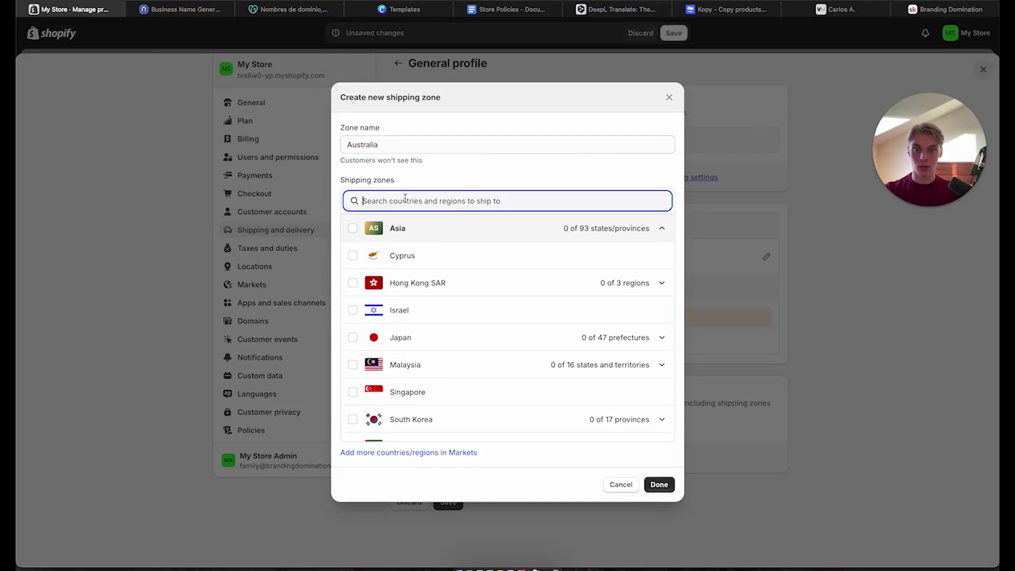
key(ctrl+v)
click(353, 228)
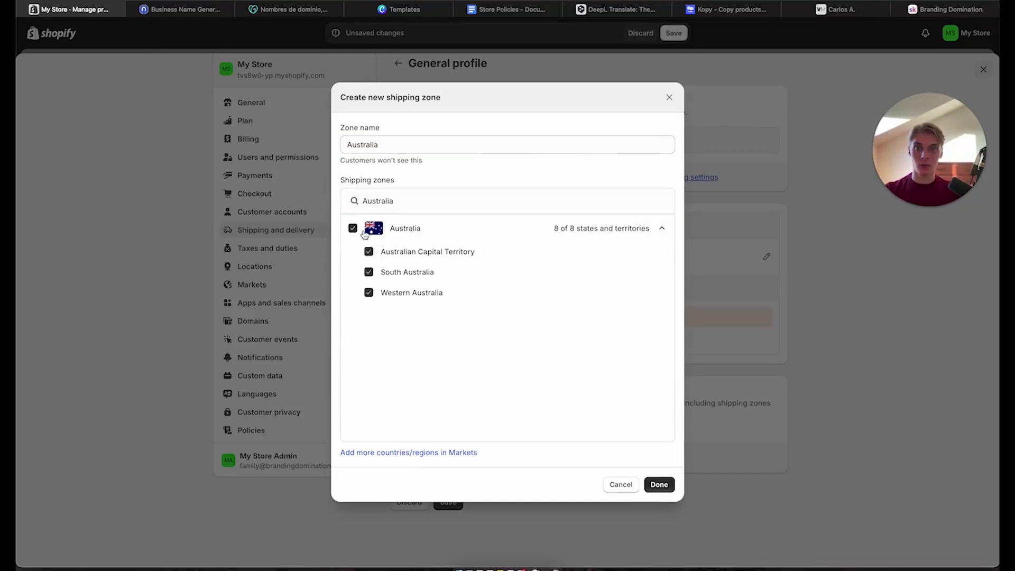
click(659, 485)
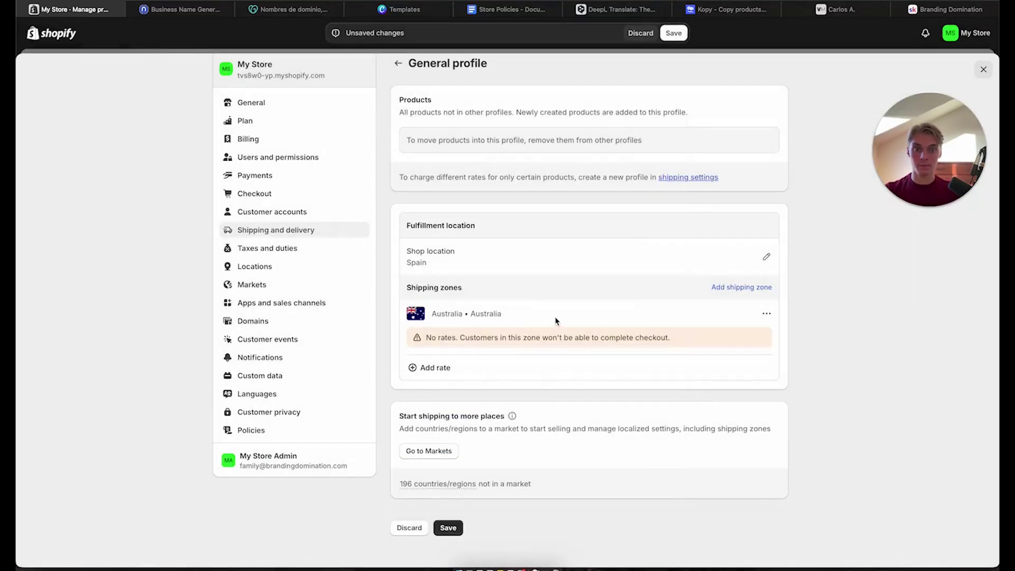
click(524, 371)
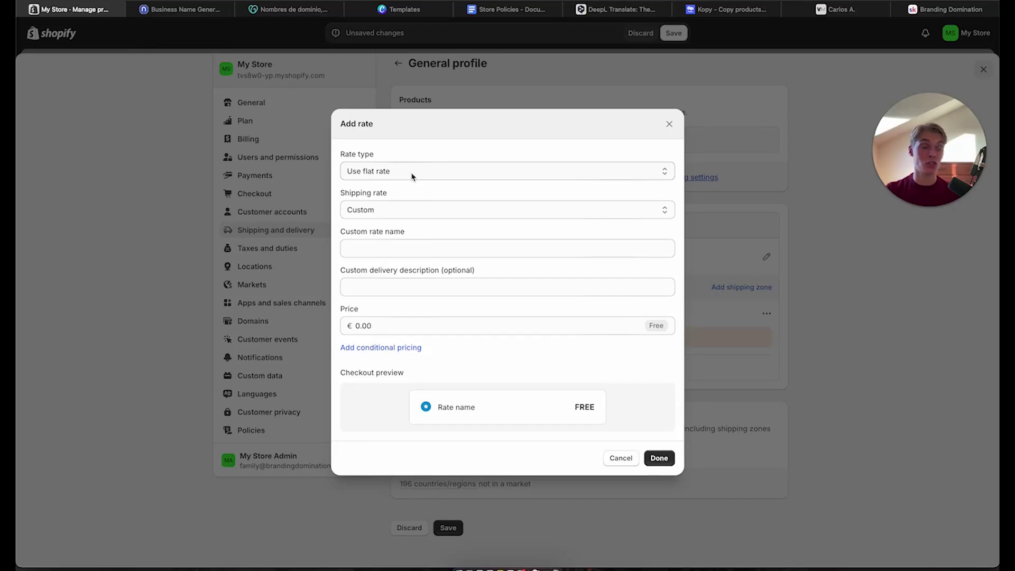
Keep the flat rate type with a custom shipping rate at €0.00
key(XF86AudioMute)
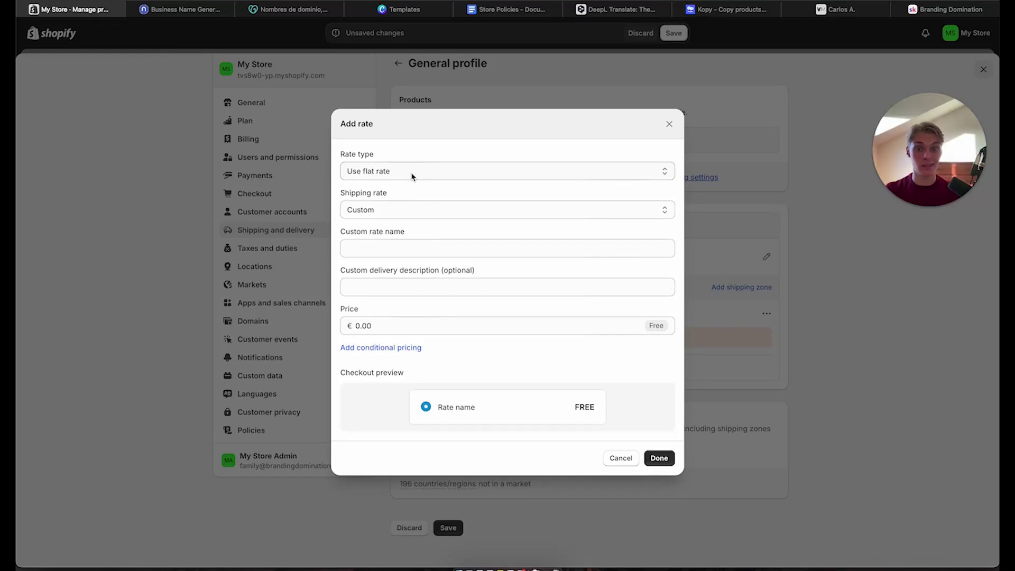
click(413, 177)
click(368, 169)
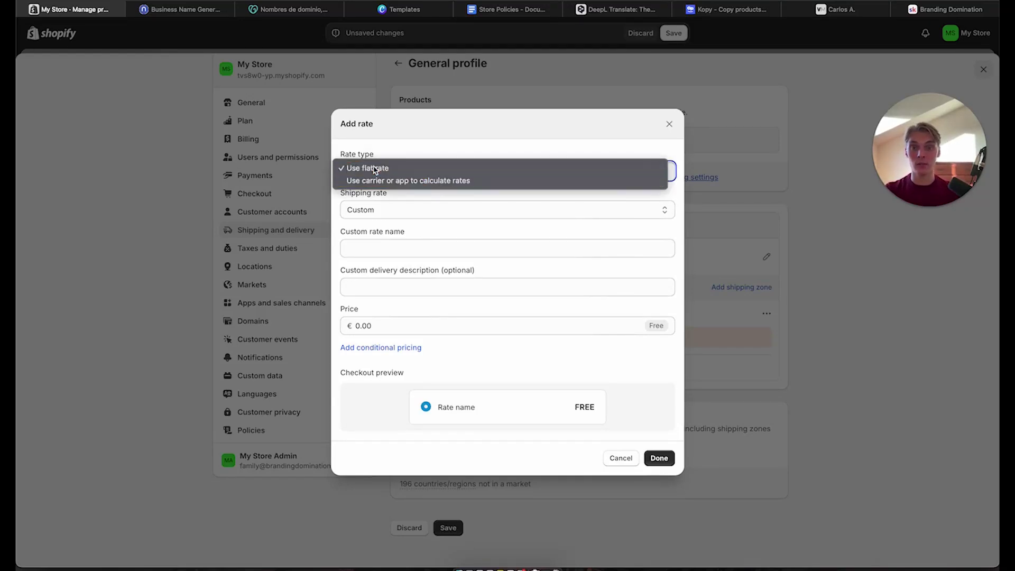
click(375, 206)
click(373, 212)
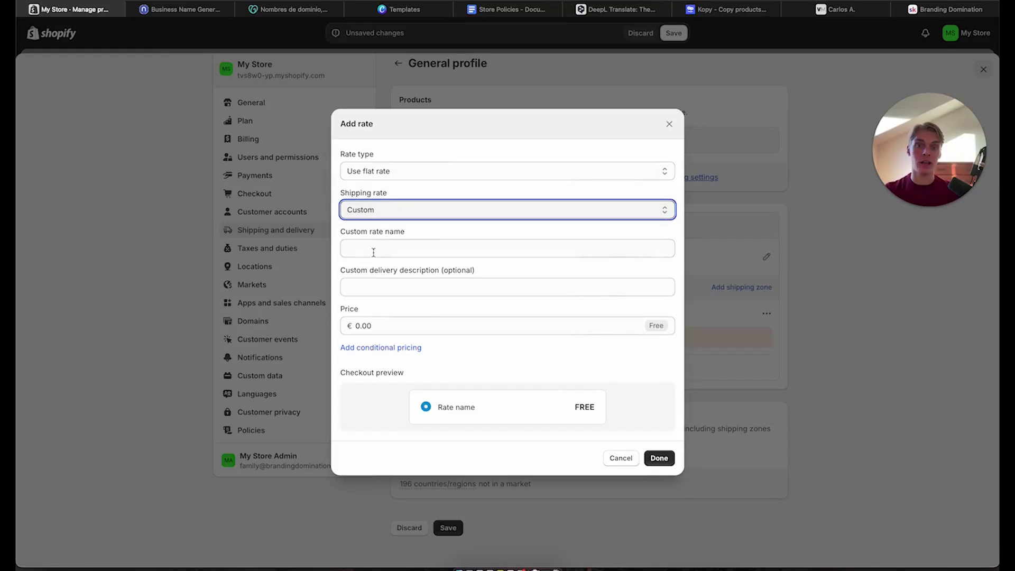
click(373, 249)
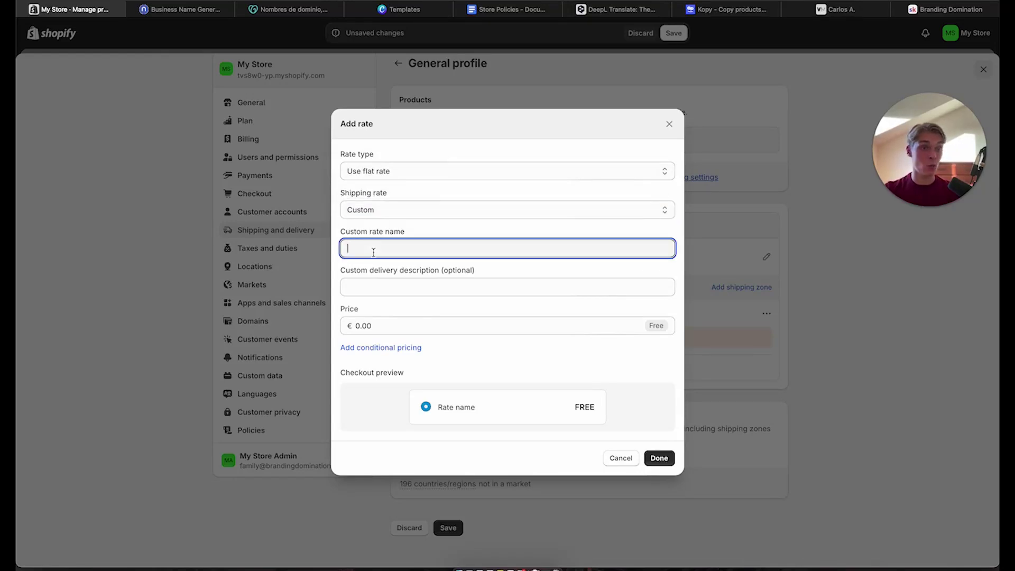
Name the custom rate 'Free Express Shipping'
text(Free Shi)
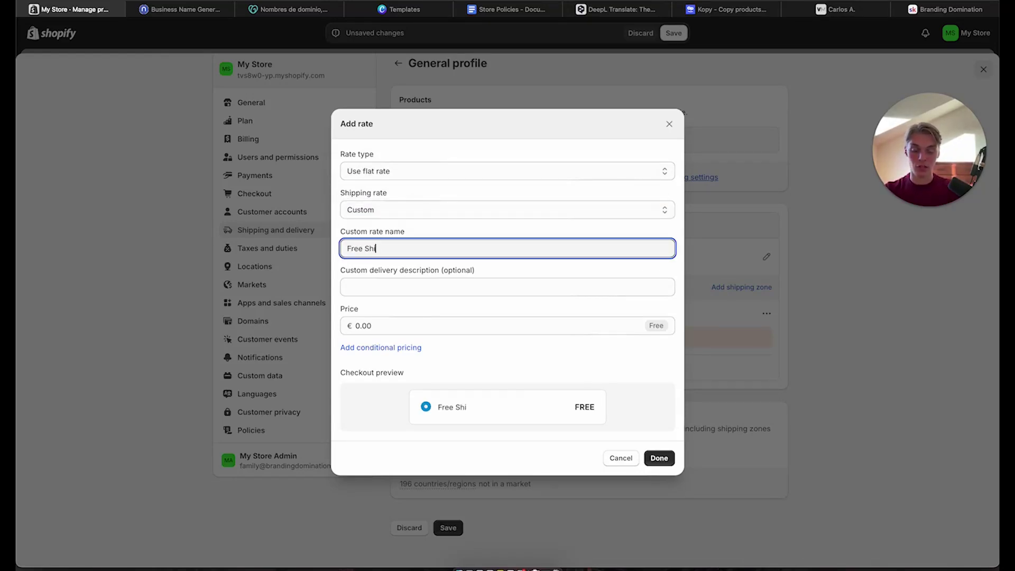
key(BackSpace)
key(BackSpace)
text(Express Shipping)
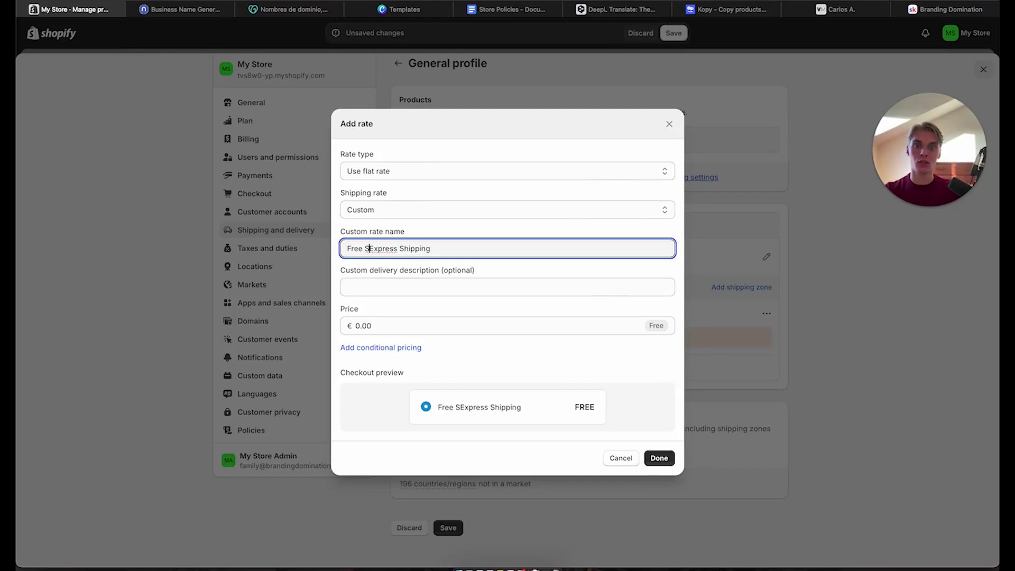
key(BackSpace)
drag(425, 248, 316, 249)
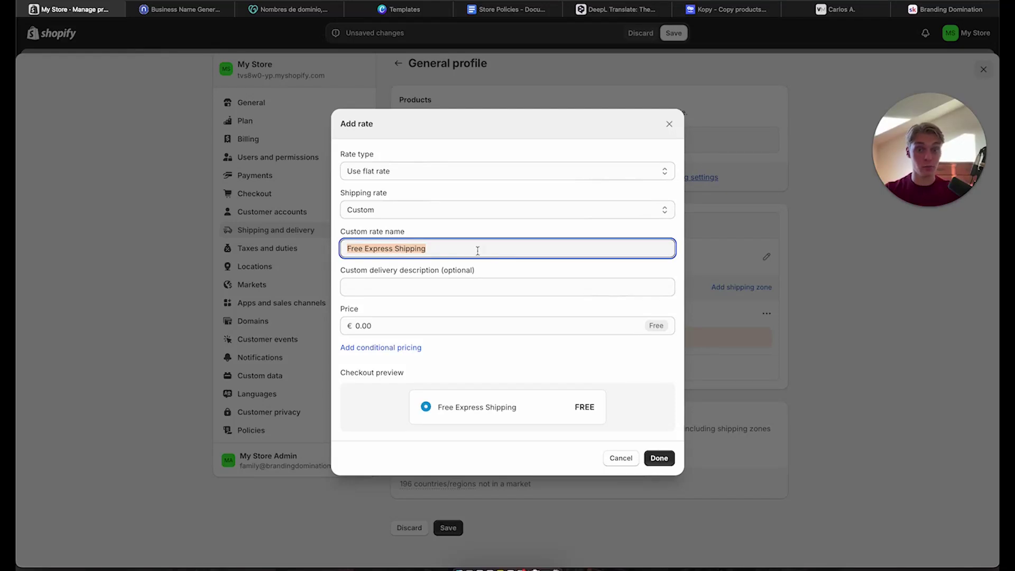
click(430, 261)
drag(431, 247, 302, 247)
click(471, 246)
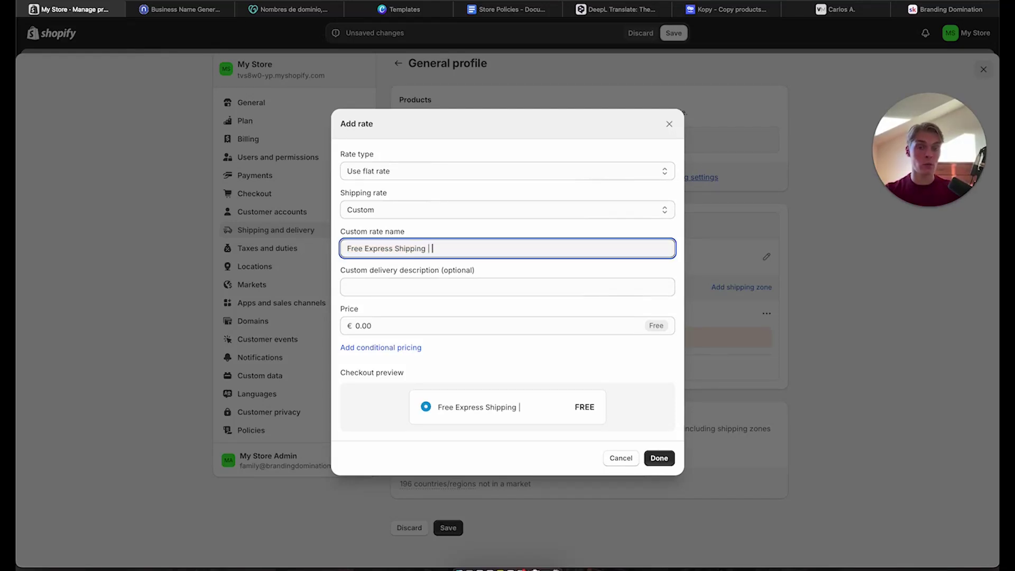
Append '| DHL' to the rate name and save the free rate
text(| H)
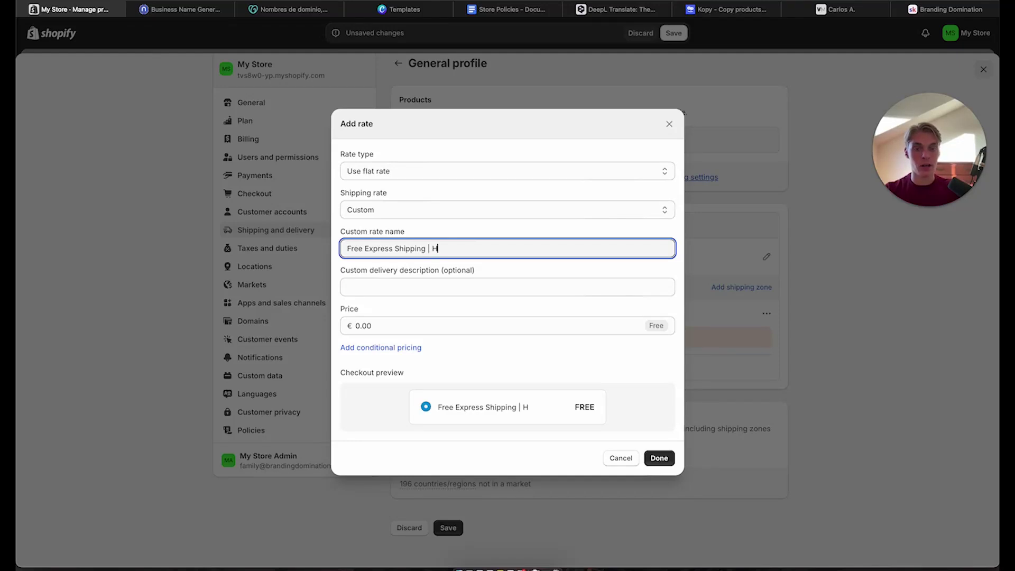
key(BackSpace)
text(DHL)
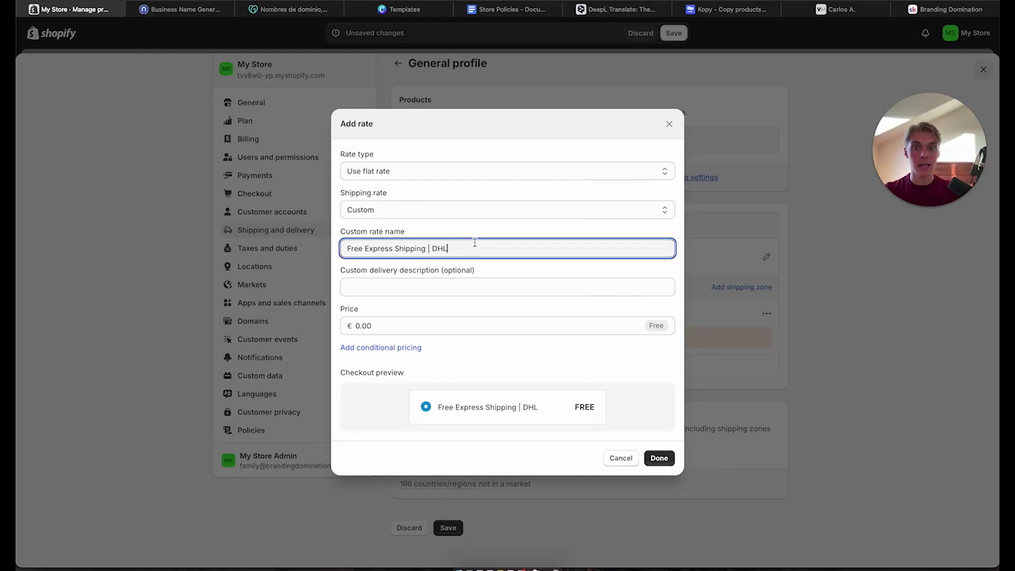
click(574, 231)
drag(471, 248, 436, 247)
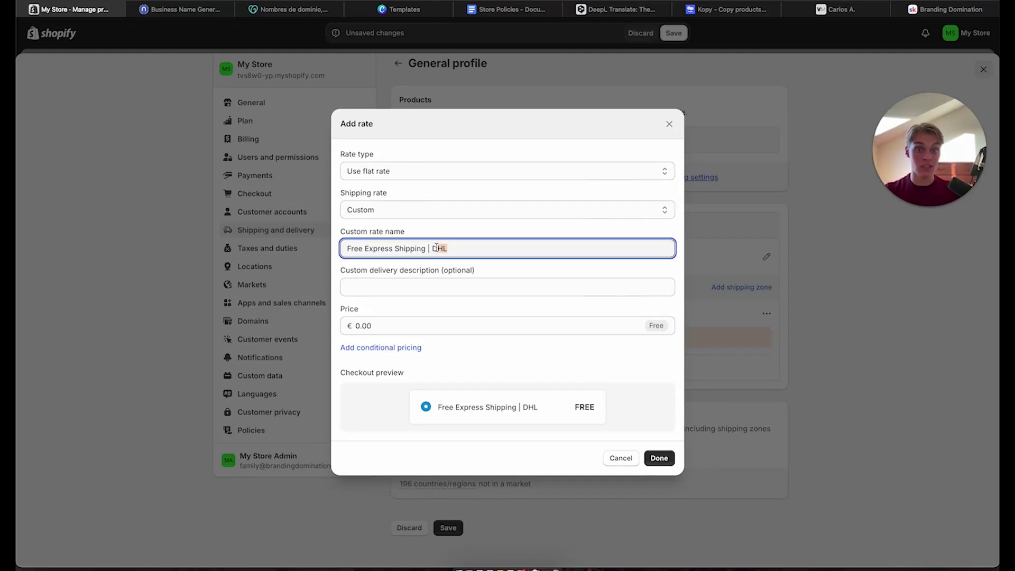
click(509, 235)
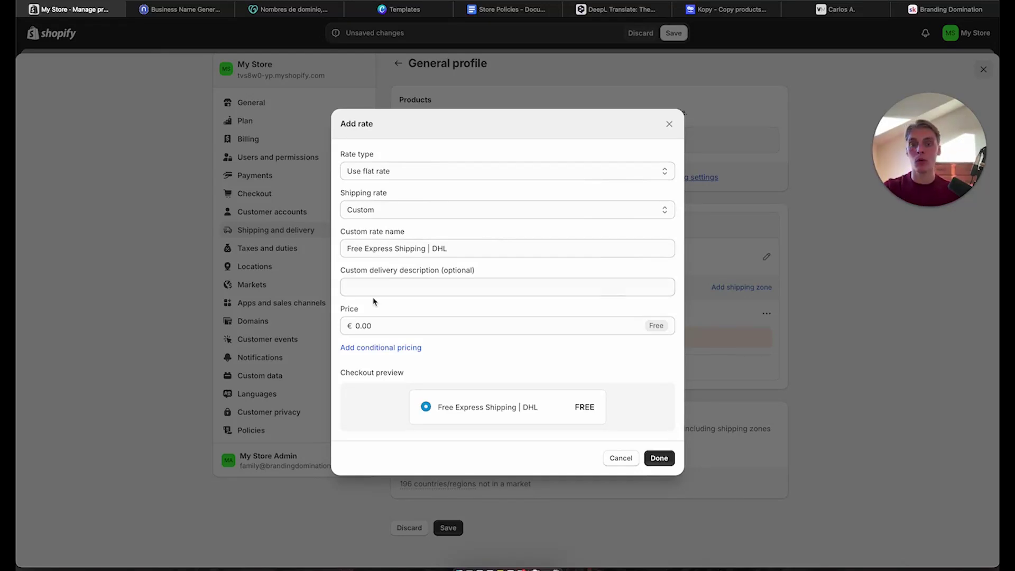
click(658, 458)
Open the Markets settings in a new tab and switch to it
scroll(548, 358, down, 1)
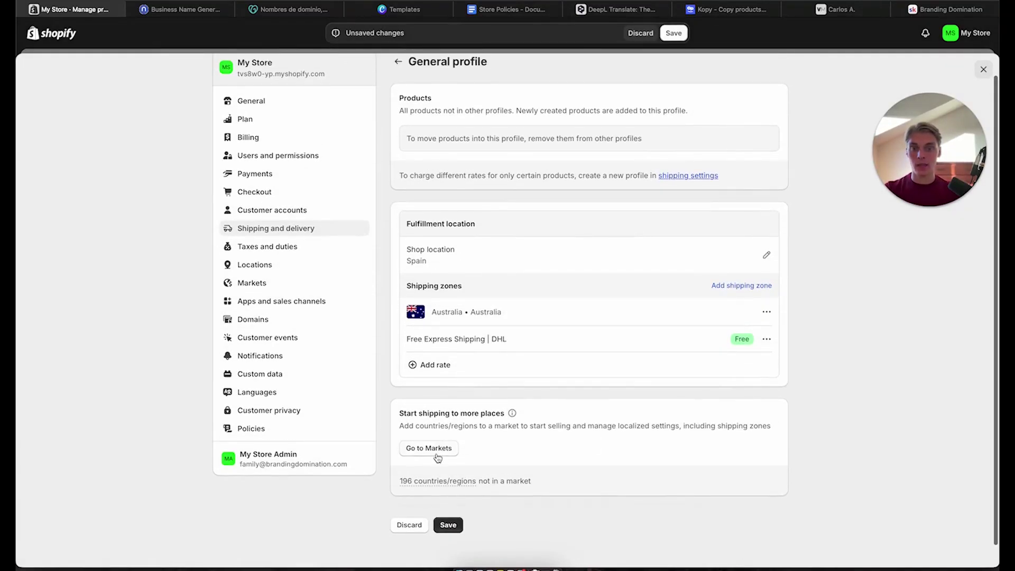
click(436, 445)
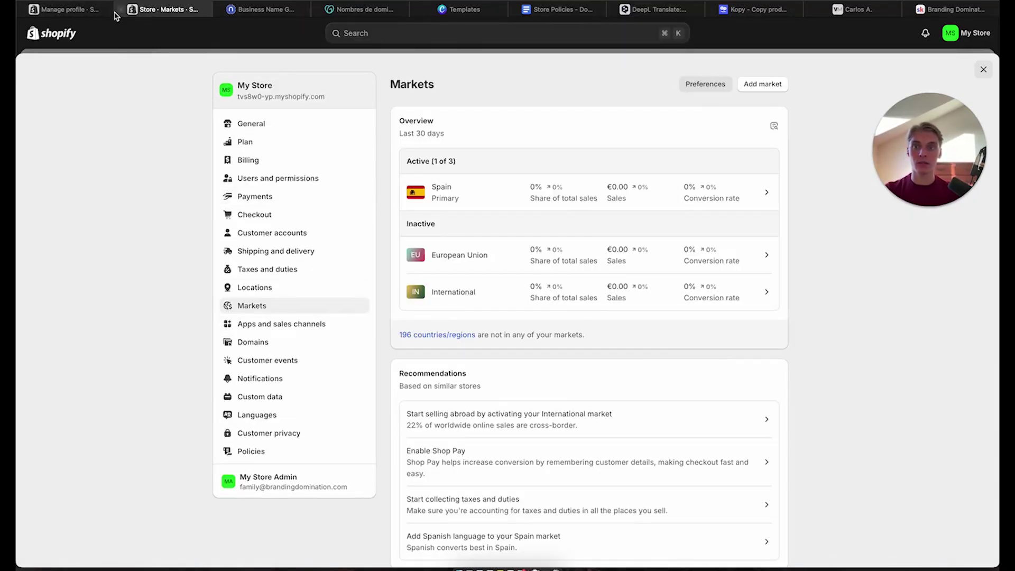
click(105, 11)
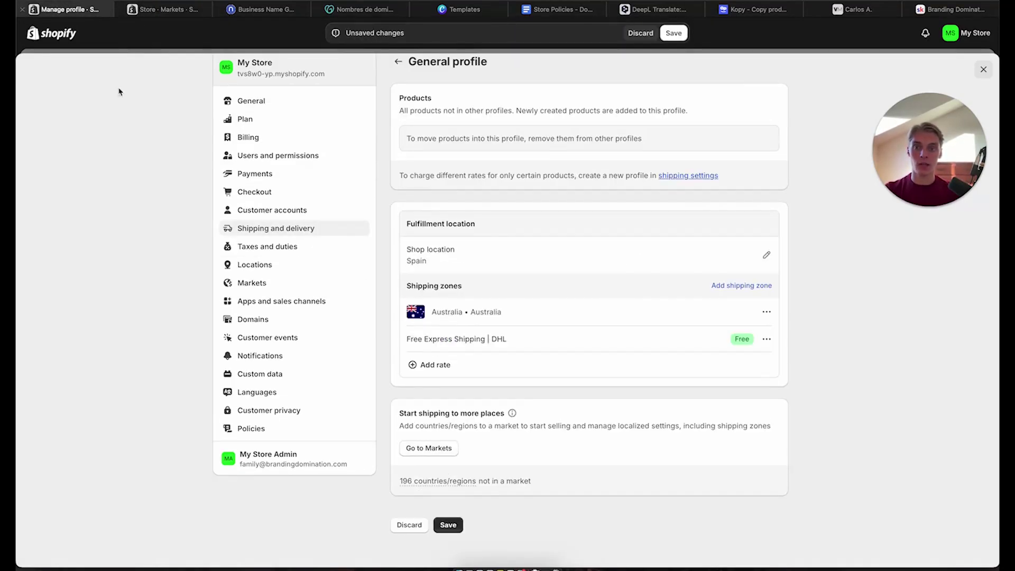
click(151, 11)
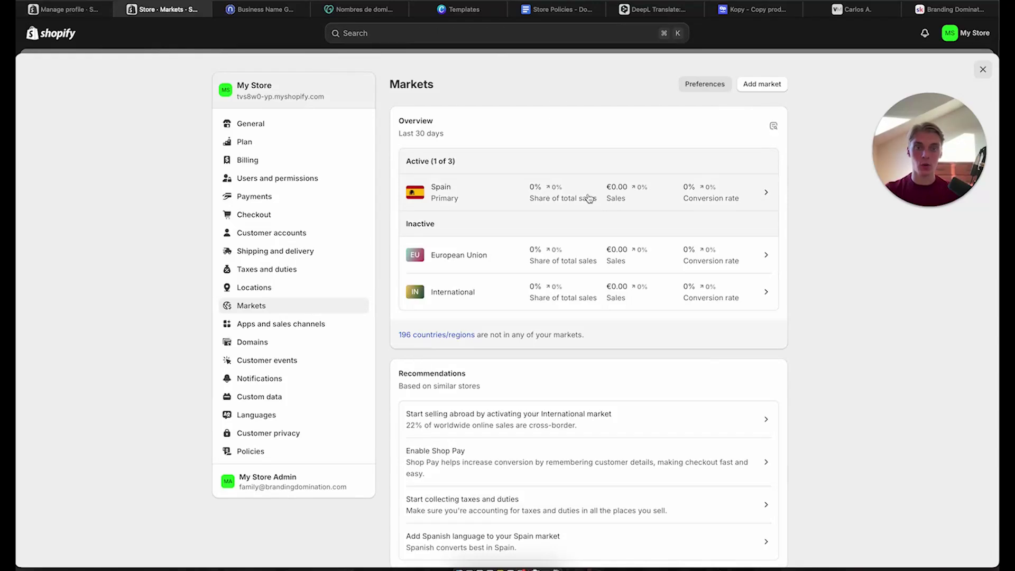
Try adding a market by searching countries for Australia, then cancel without saving
click(764, 83)
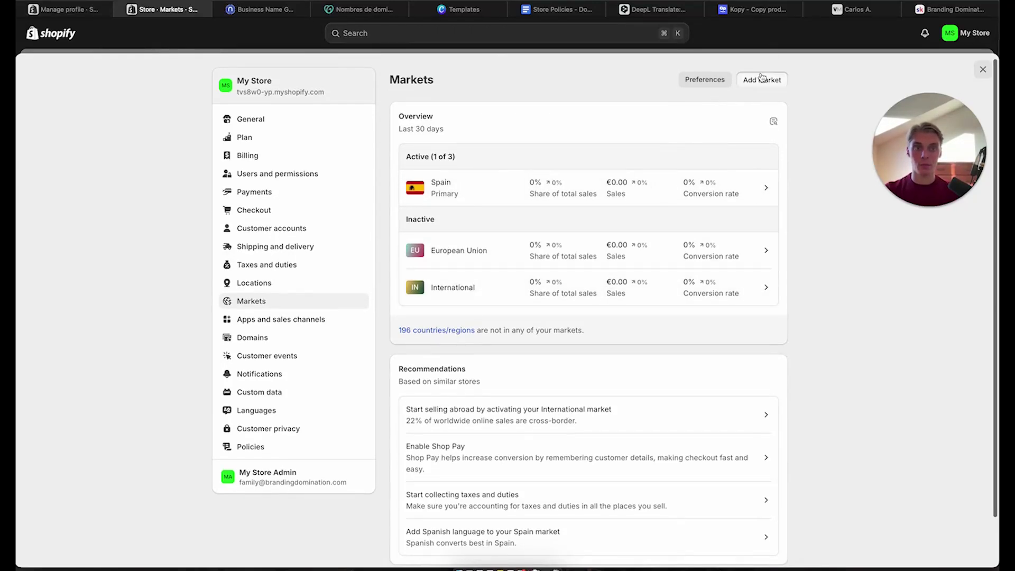
click(478, 111)
text(australia)
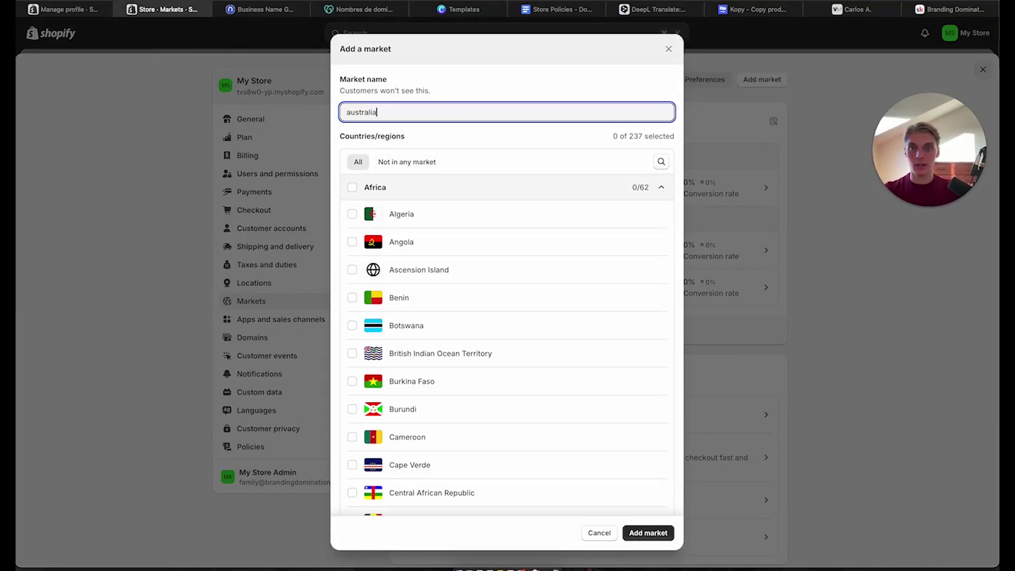
double_click(376, 108)
key(ctrl+c)
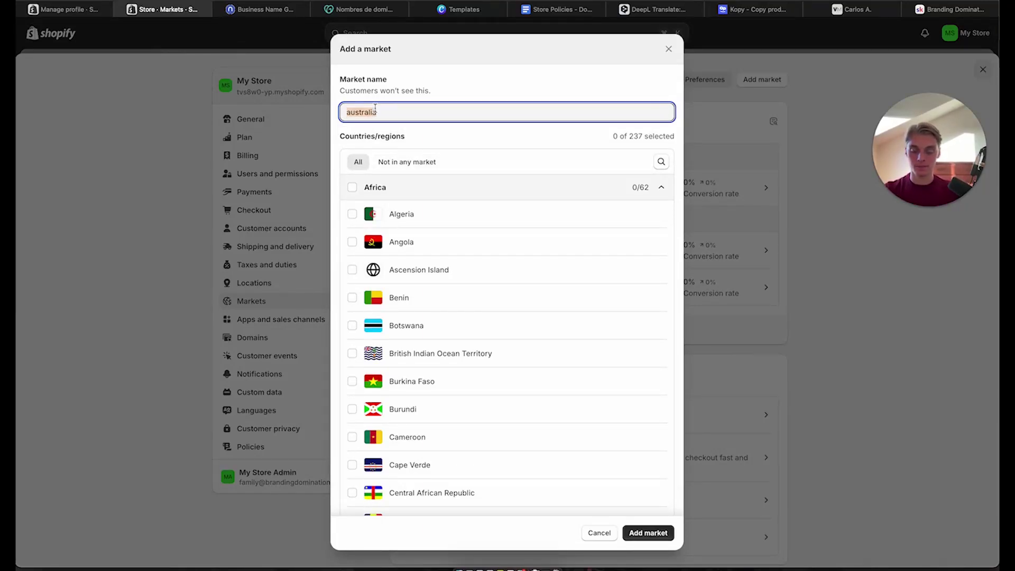
click(661, 162)
key(ctrl+v)
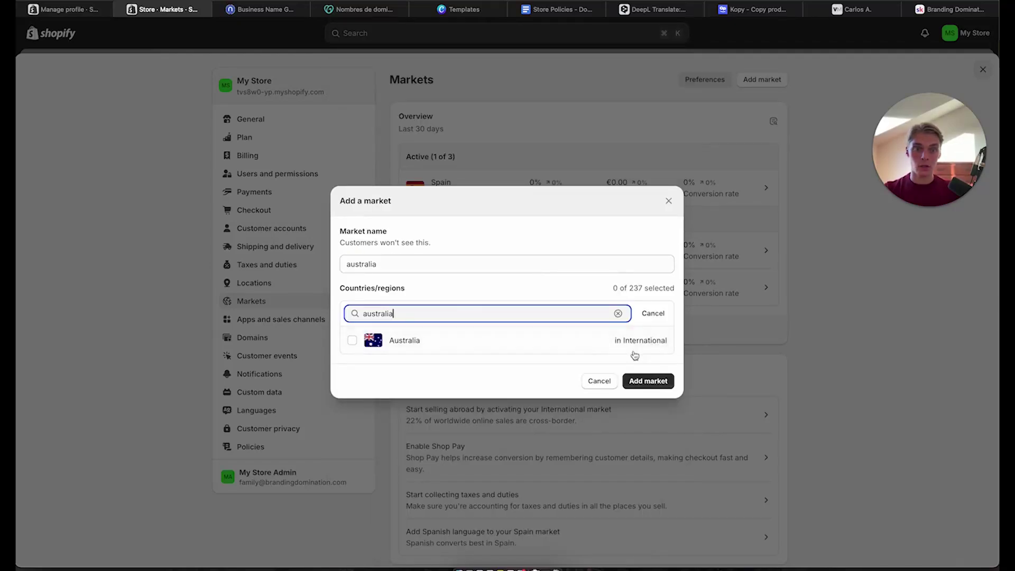
click(669, 199)
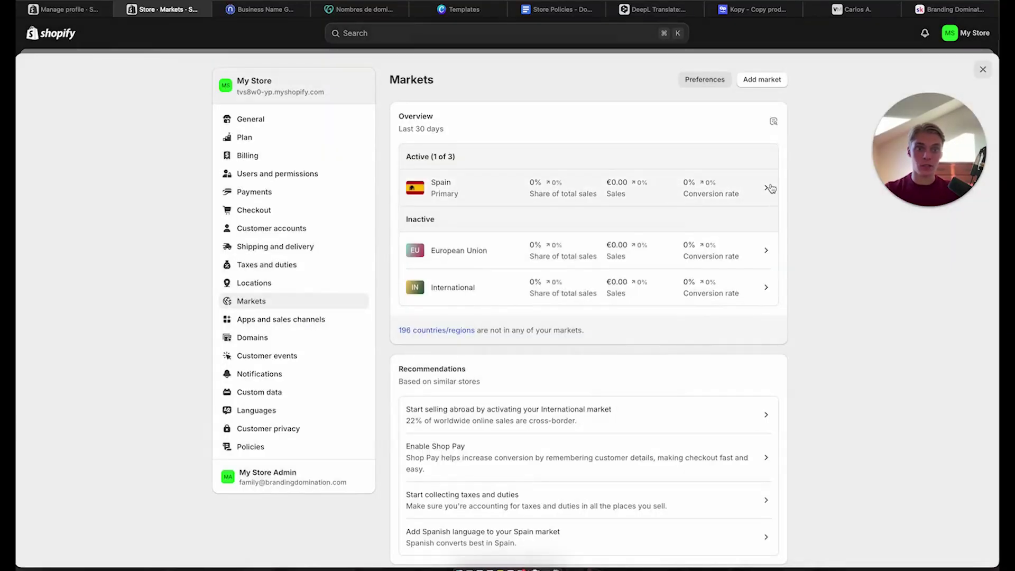
Remove the European Union market via More actions > Remove market
click(771, 188)
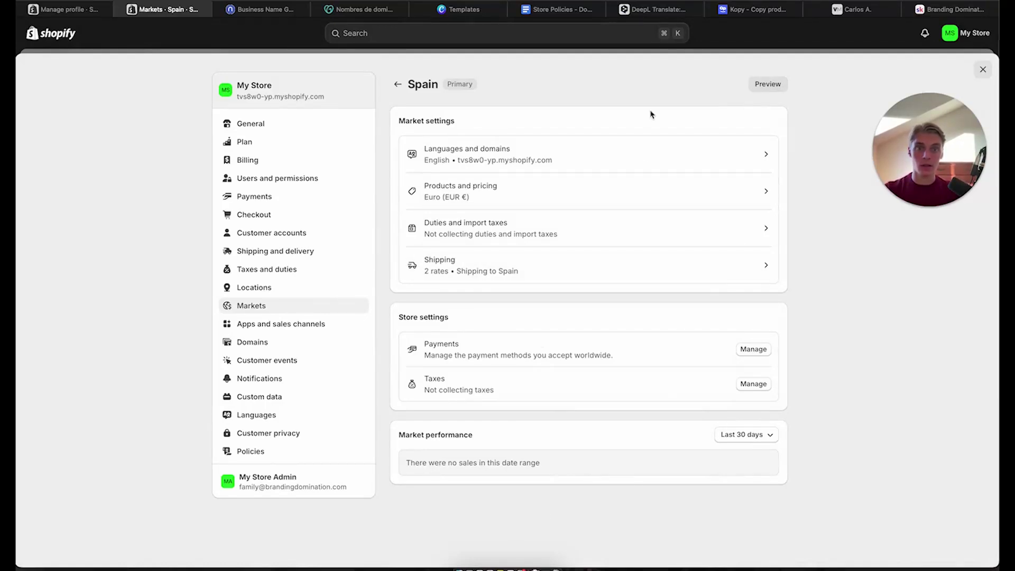
click(397, 86)
click(757, 267)
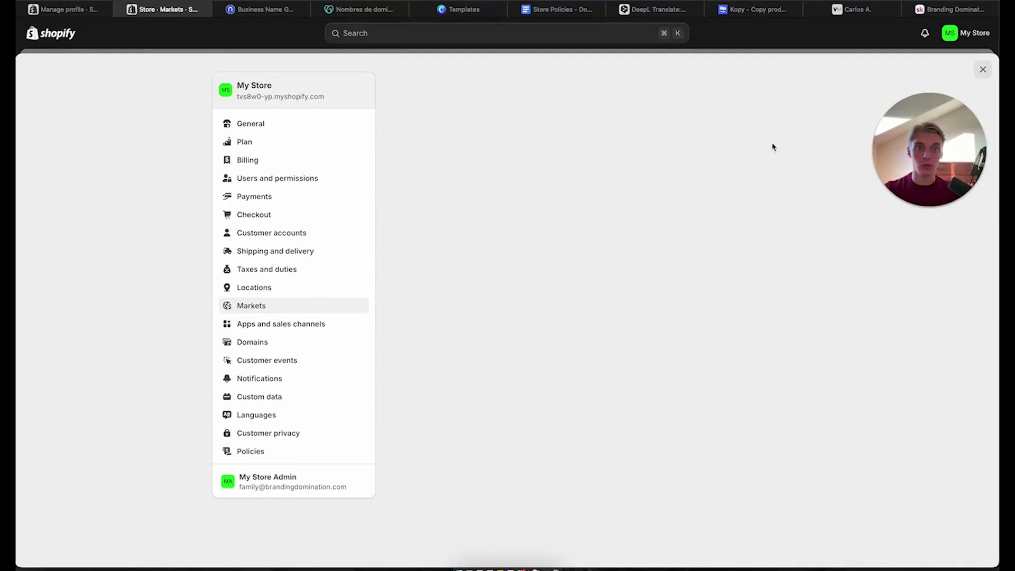
click(762, 86)
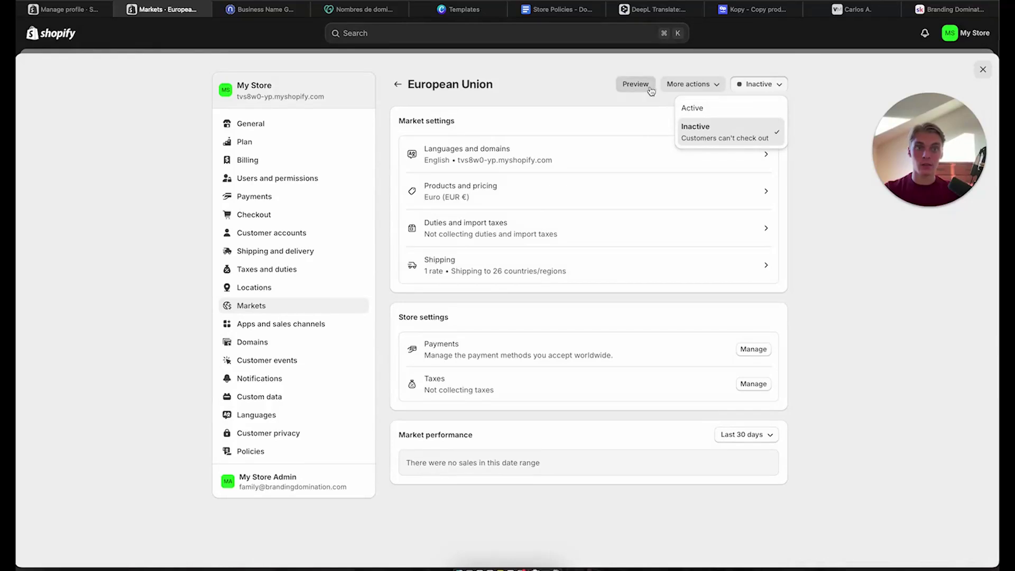
click(700, 86)
click(705, 130)
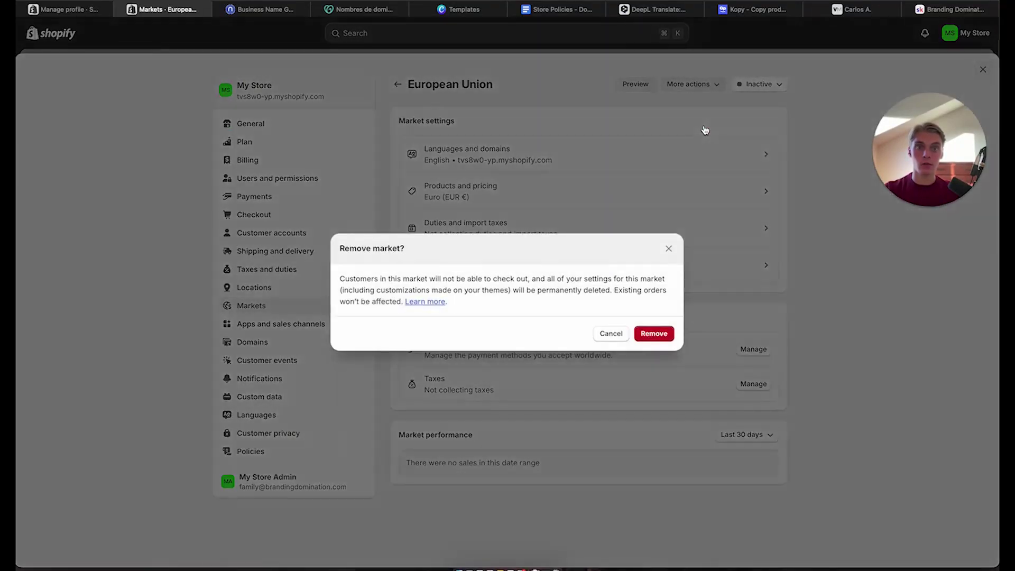
click(652, 336)
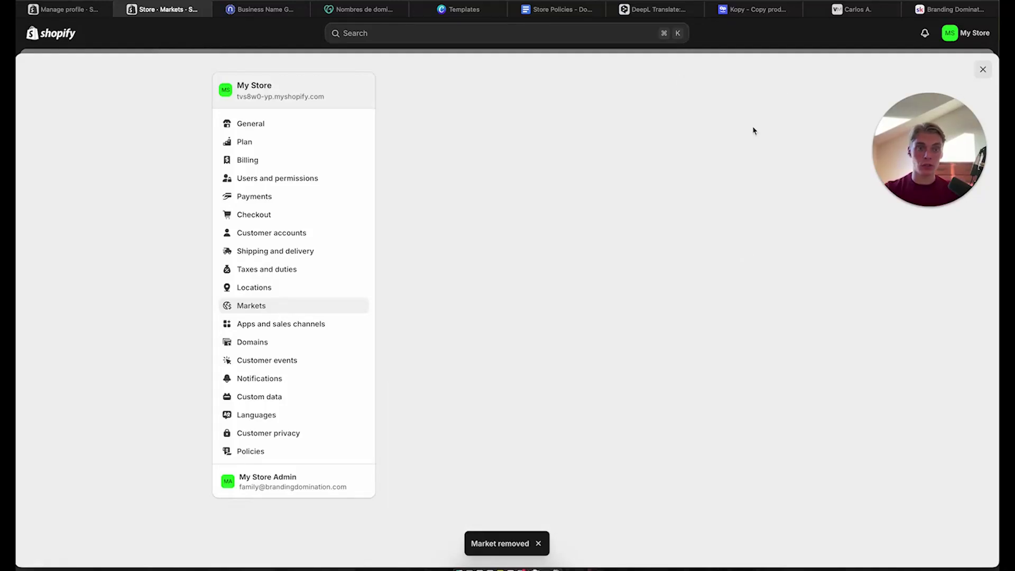
Remove the International market the same way and confirm
click(687, 85)
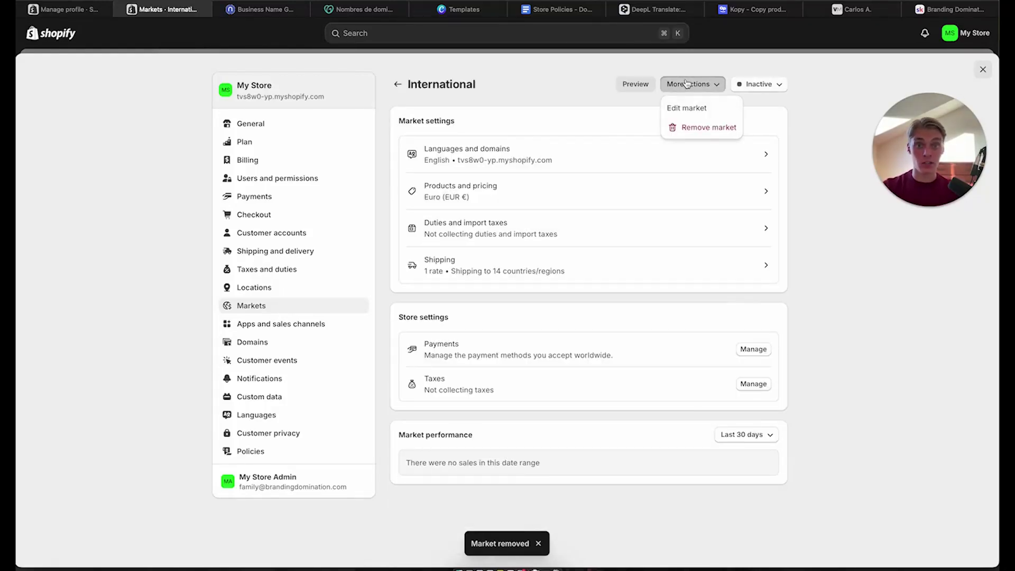
click(688, 130)
click(669, 334)
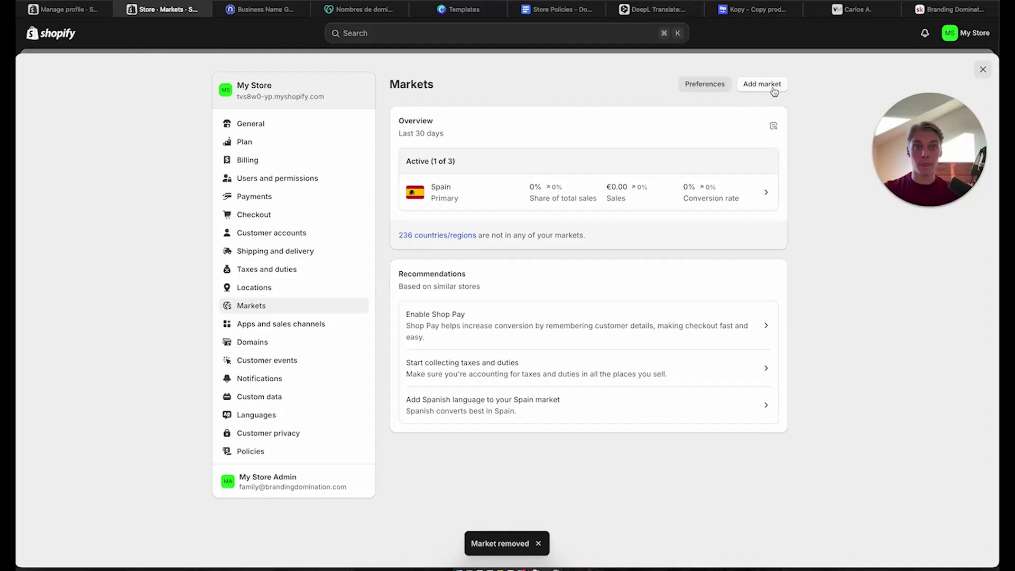
Create a market named Australia with Australia ticked as its country
click(769, 85)
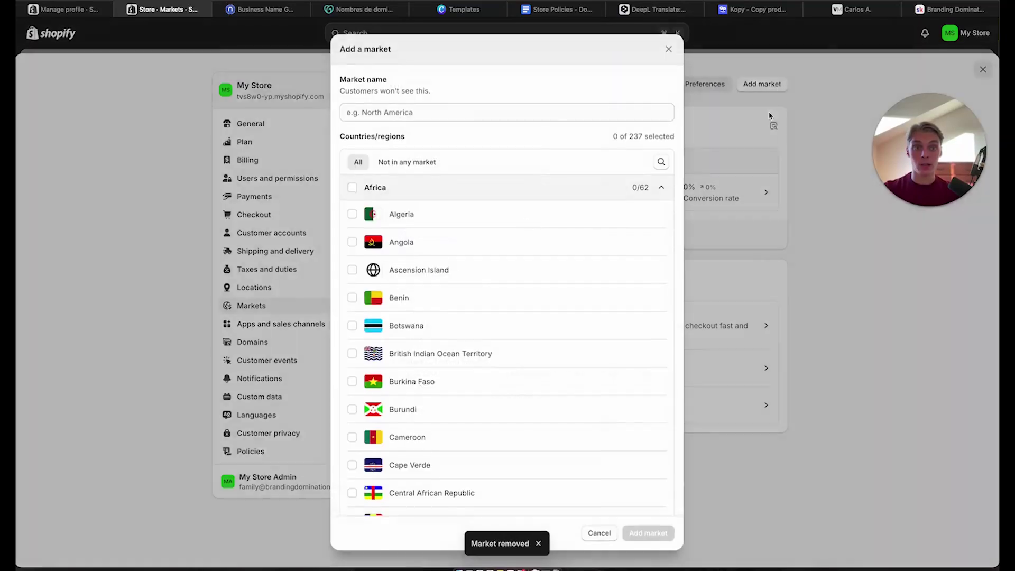
click(667, 167)
text(australia)
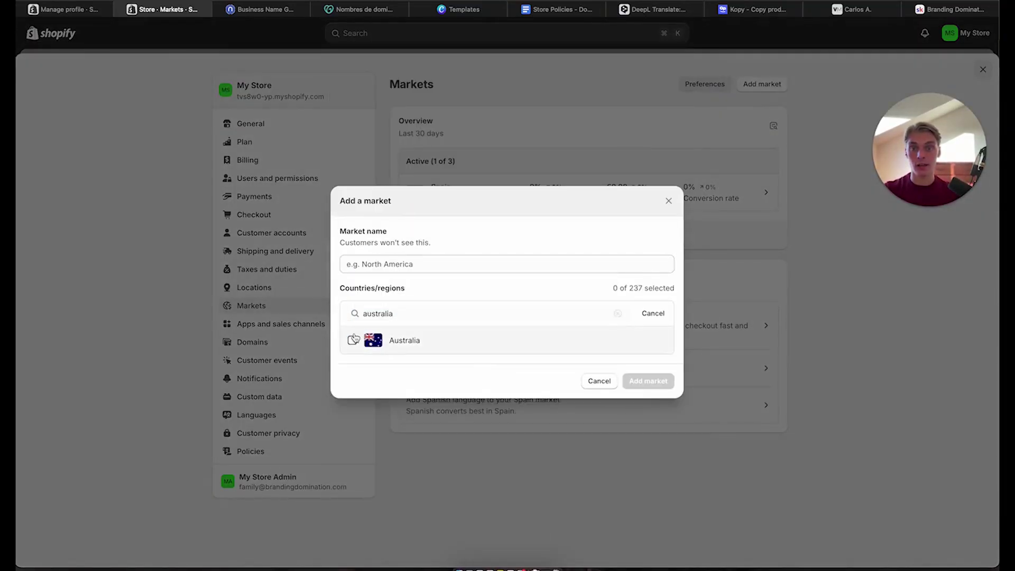
click(354, 338)
click(634, 379)
click(476, 257)
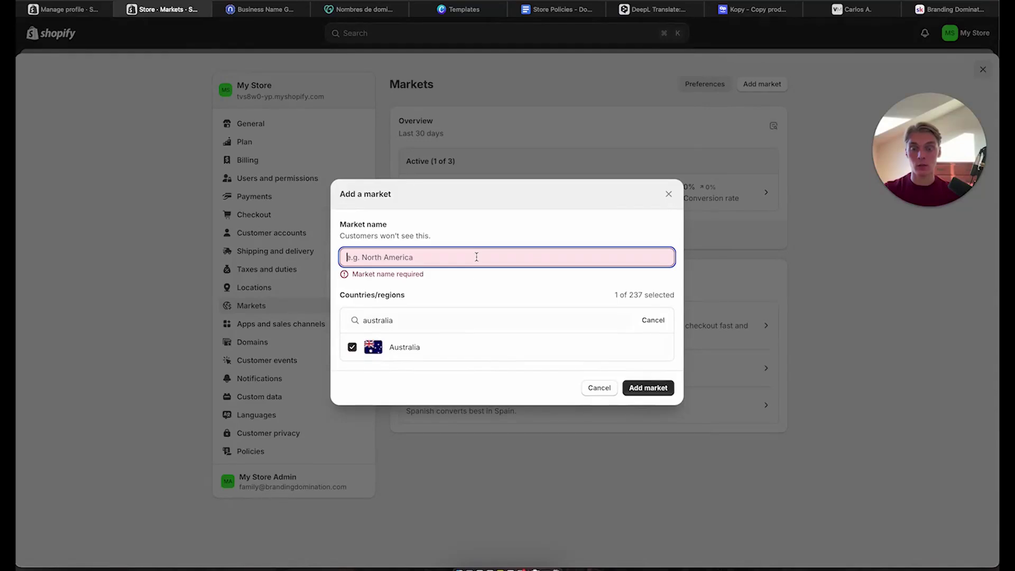
text(Austra)
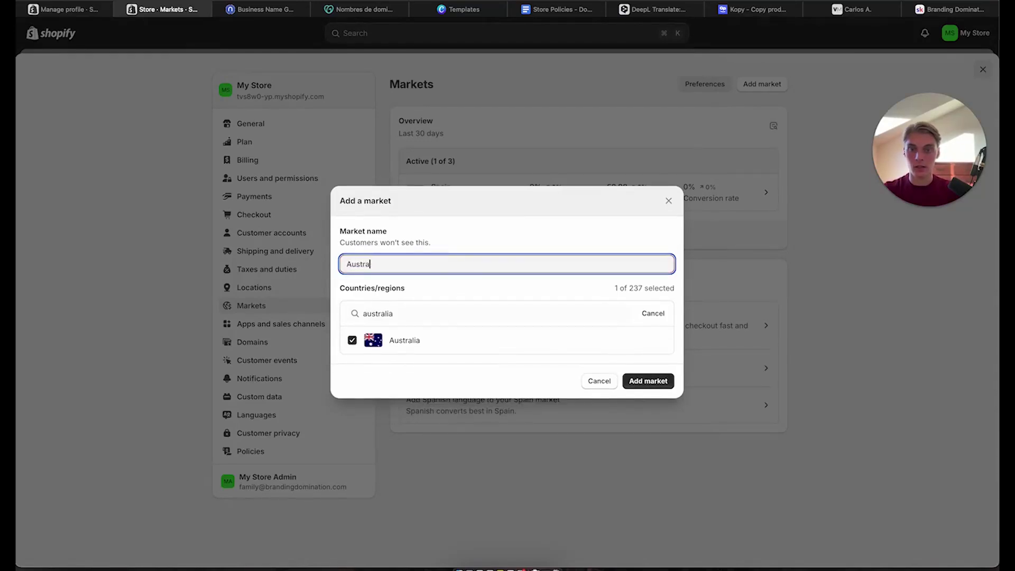
text(lia)
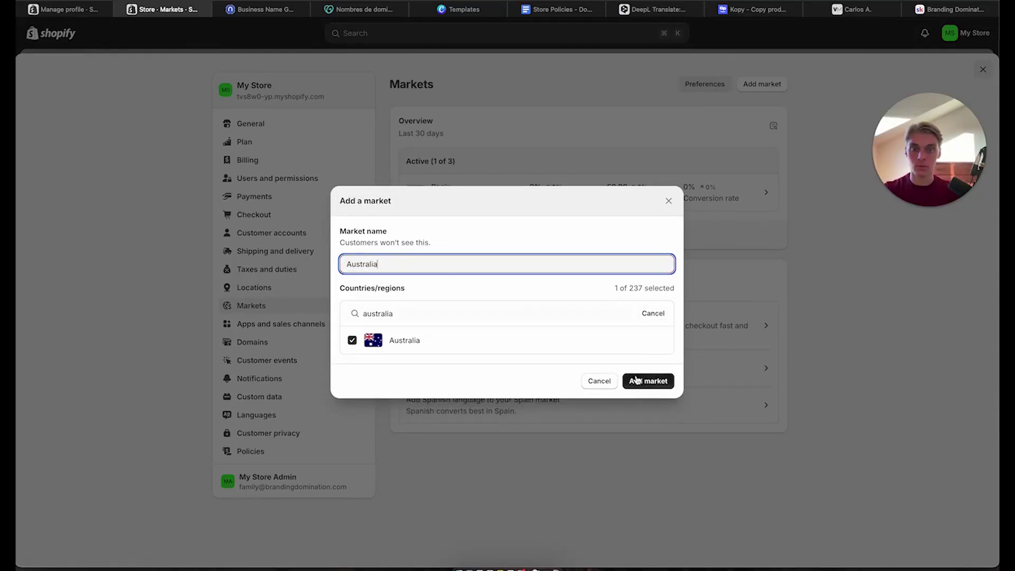
click(637, 380)
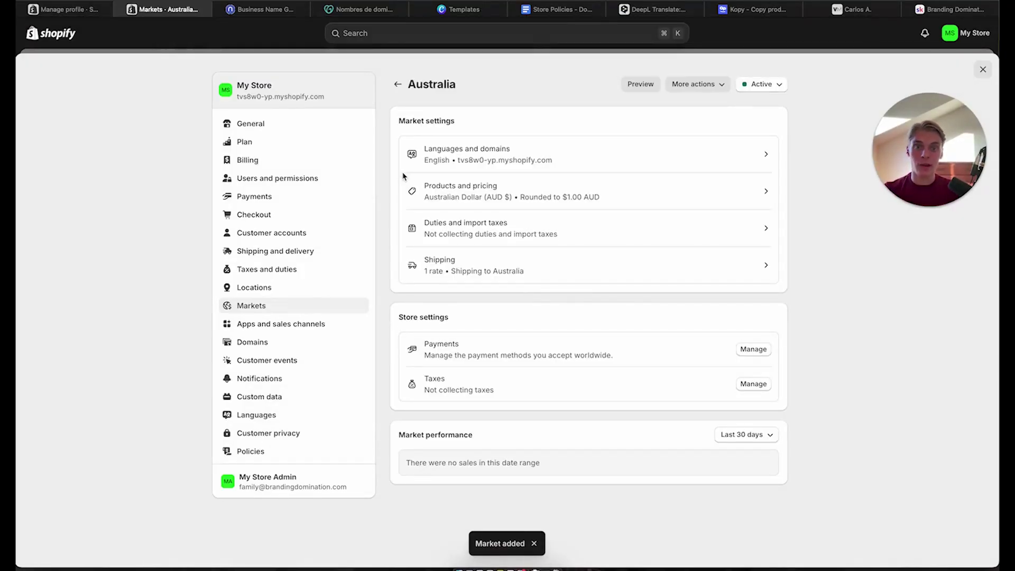
Check the Australia market's Products and pricing, keeping Australian Dollar as the currency
click(529, 152)
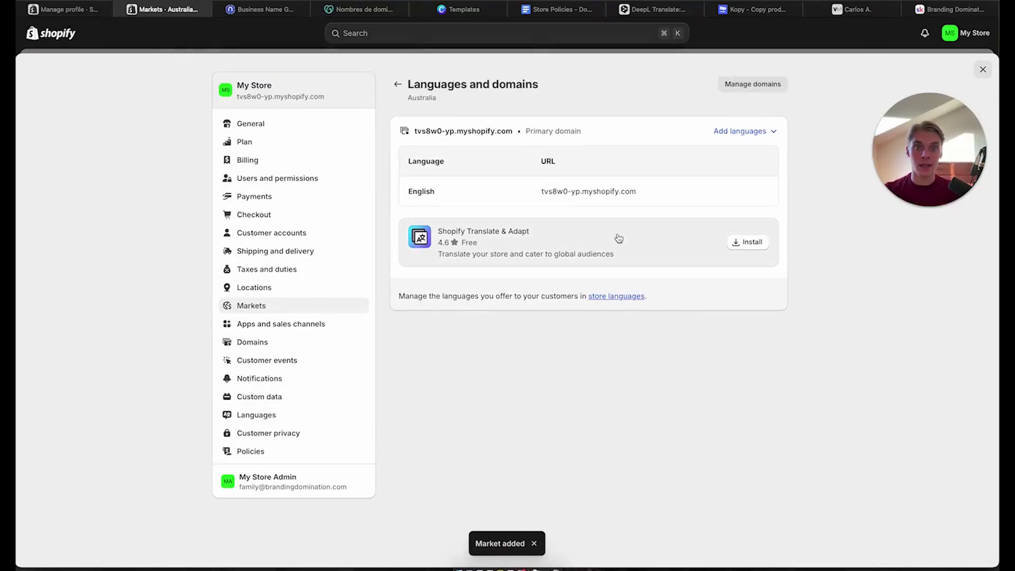
click(397, 84)
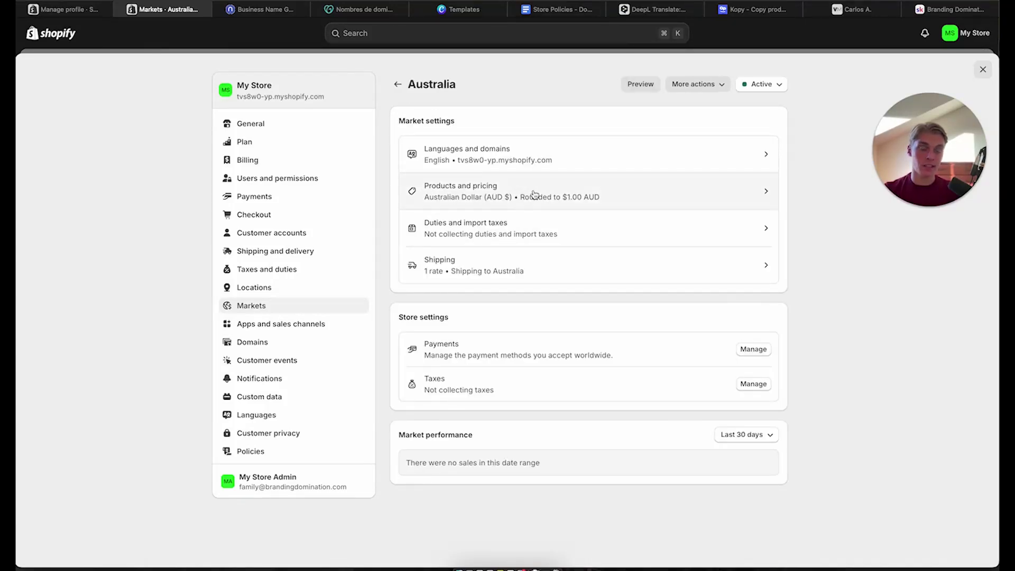
click(535, 195)
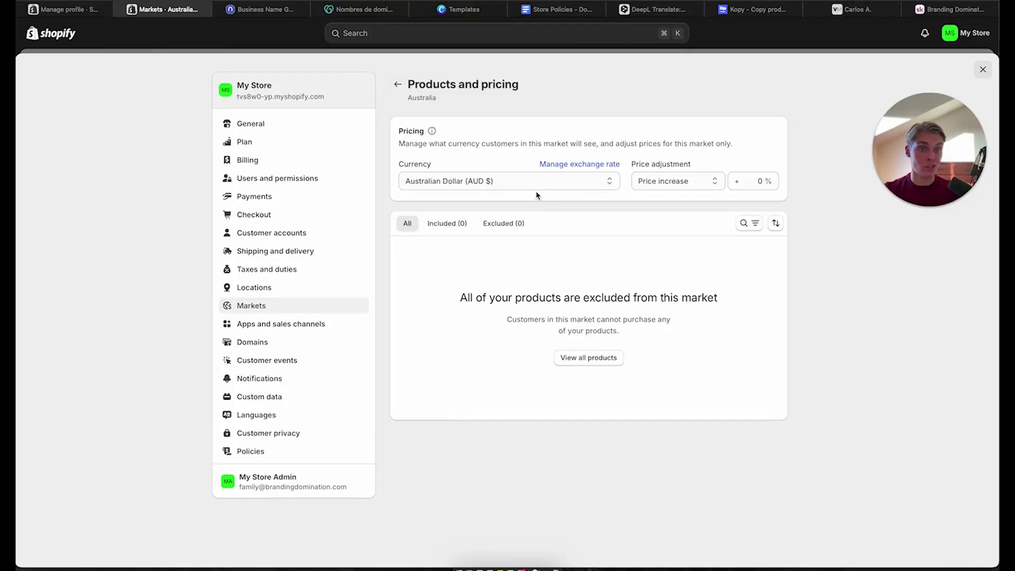
click(544, 186)
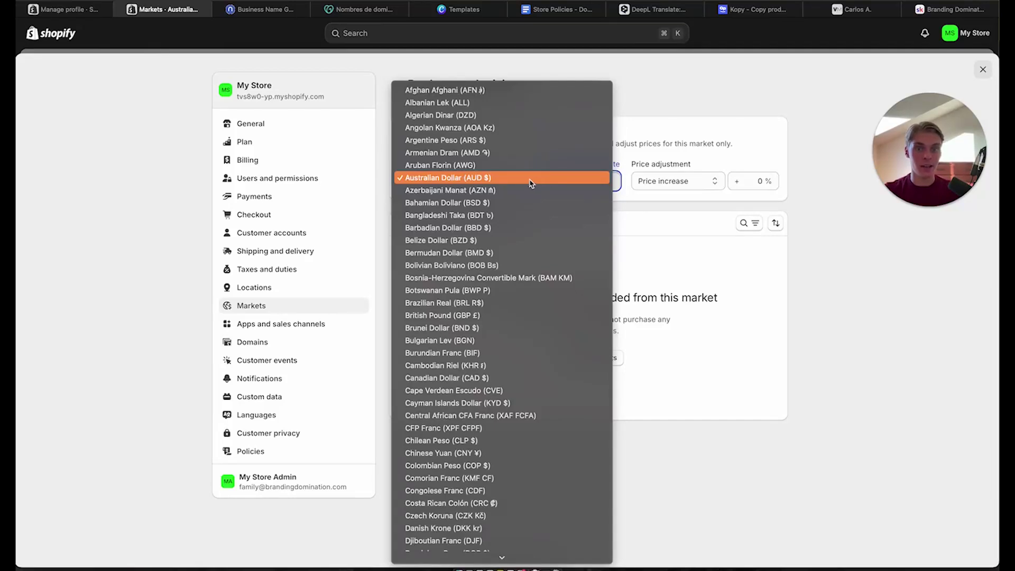
click(725, 150)
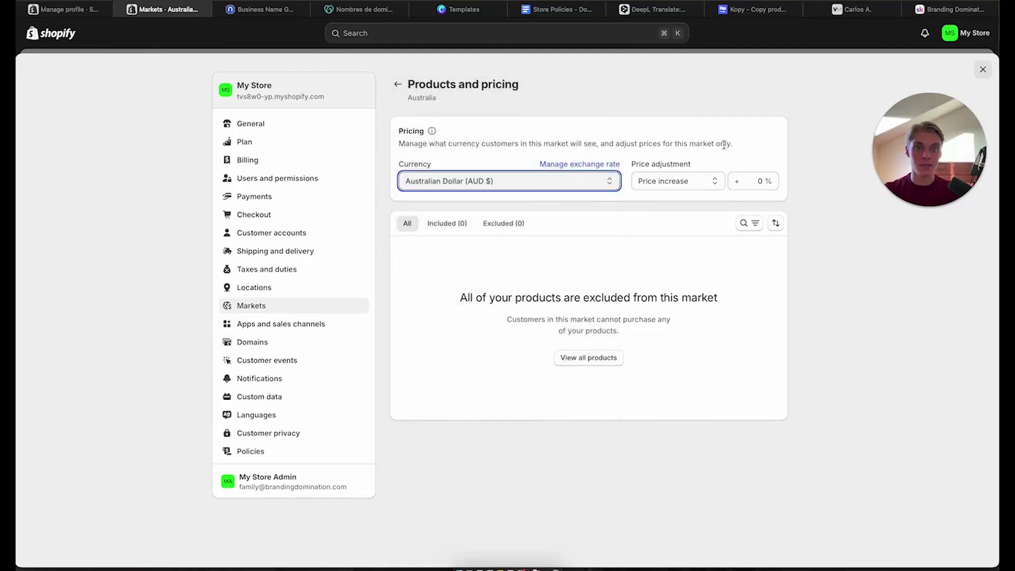
click(434, 182)
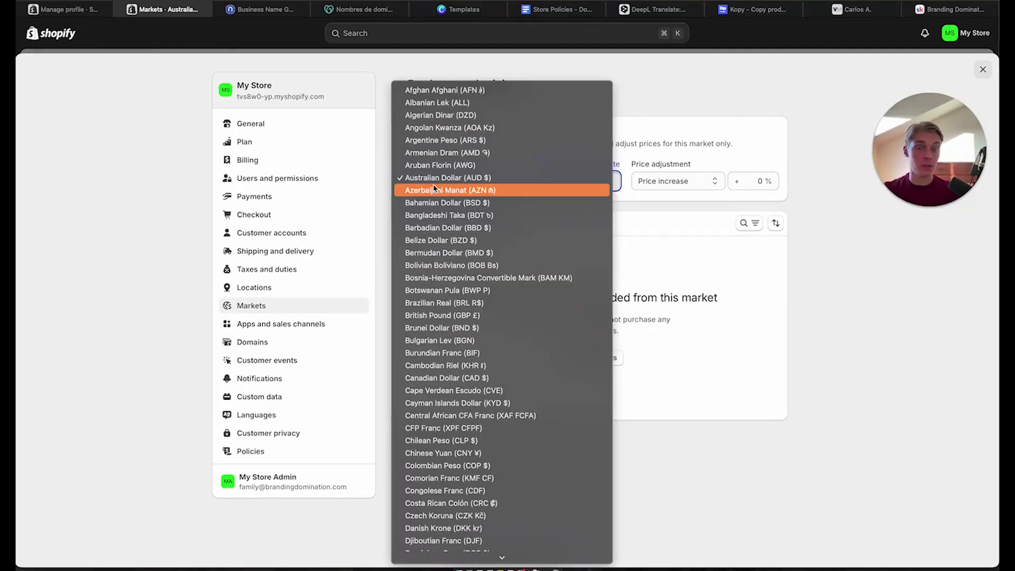
scroll(474, 523, down, 5)
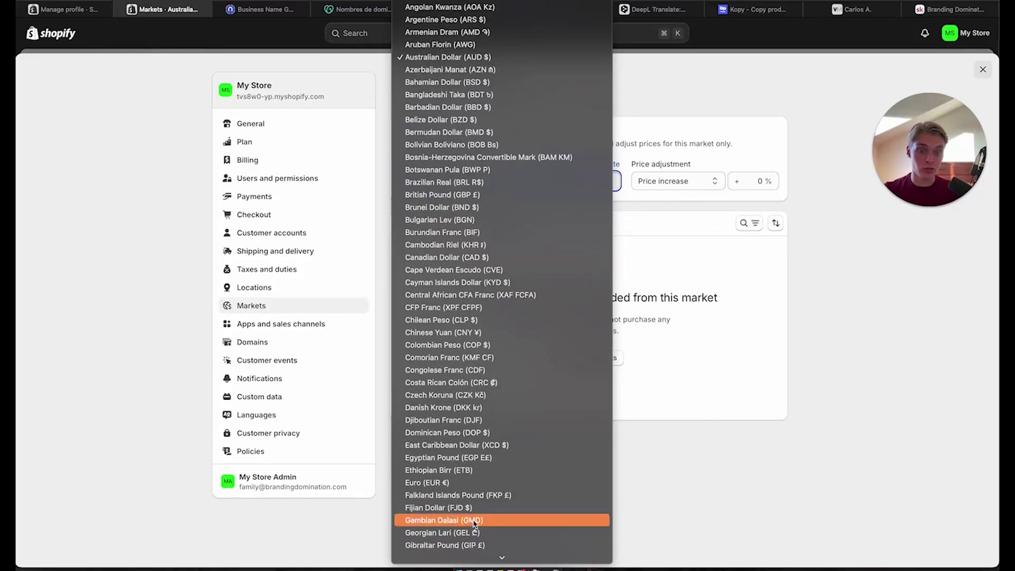
click(733, 362)
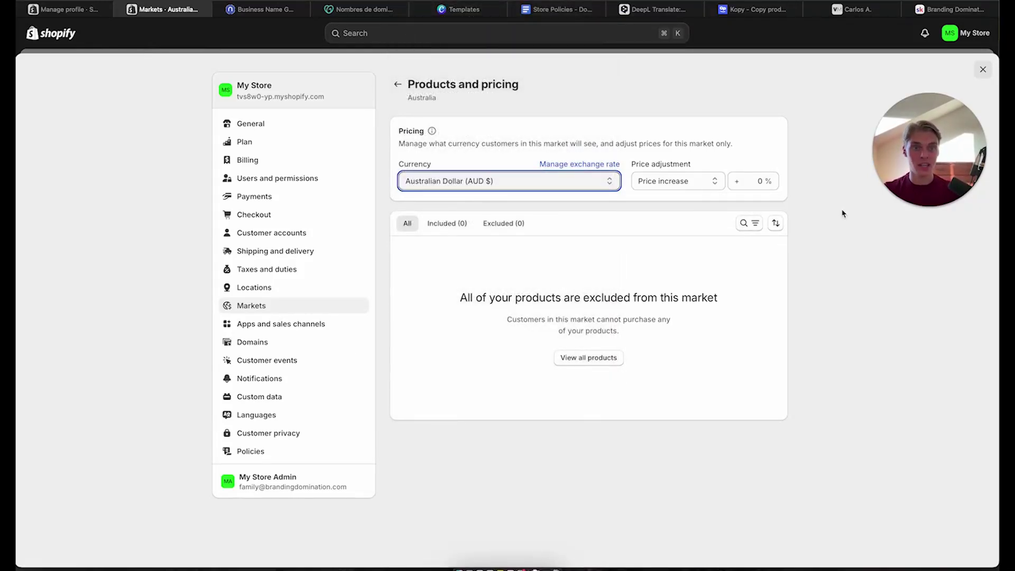
click(857, 210)
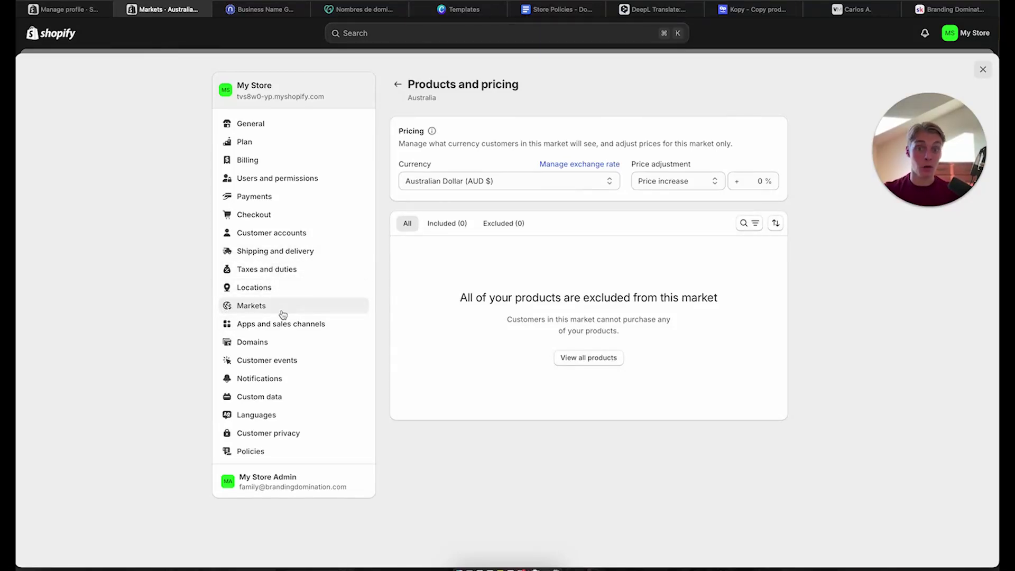
Open Shopify's Domains settings, then bring up the GoDaddy domain search tab
click(272, 347)
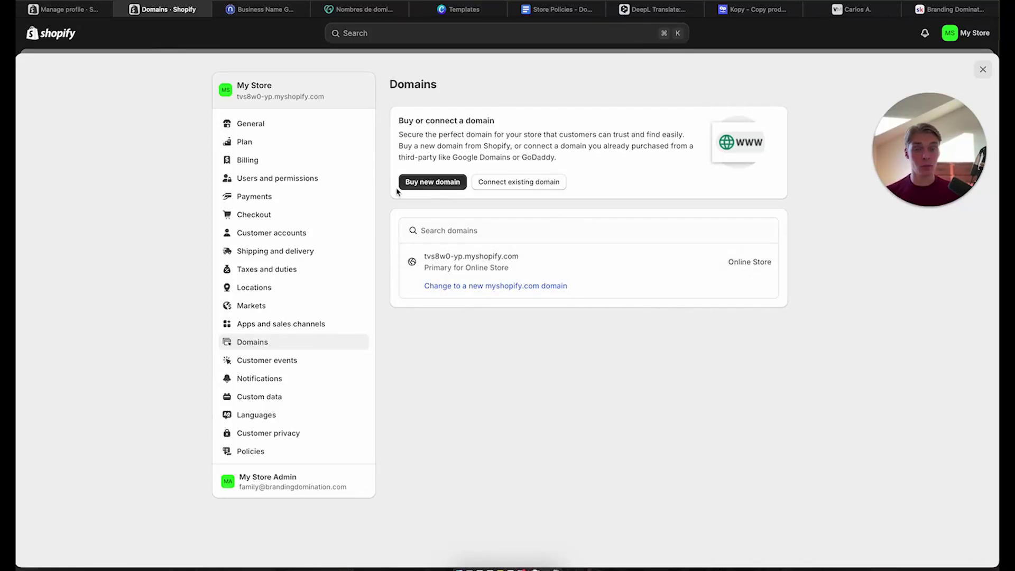
click(352, 12)
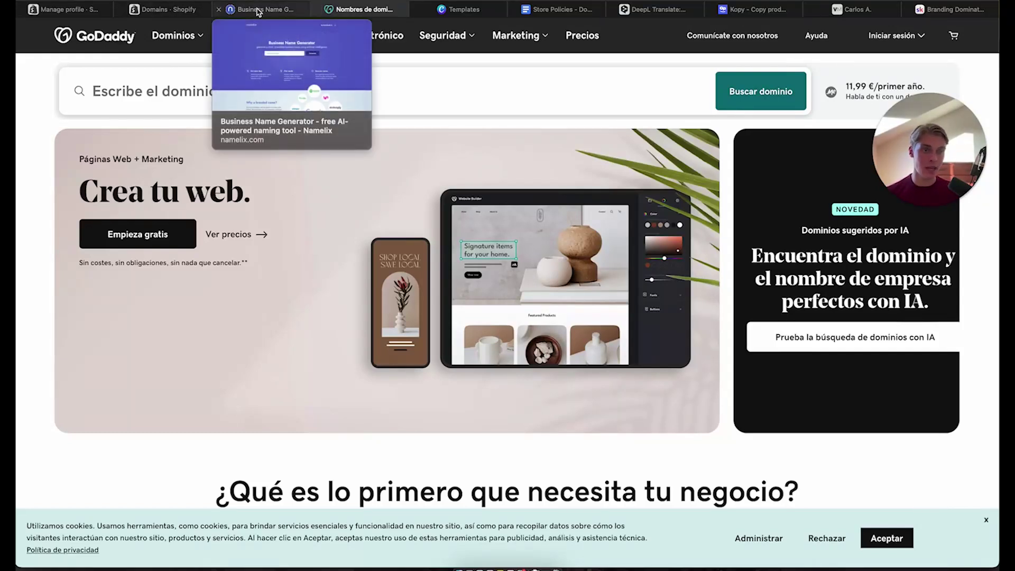
Close the GoDaddy domain search tab and bring up the Namelix name generator
click(180, 12)
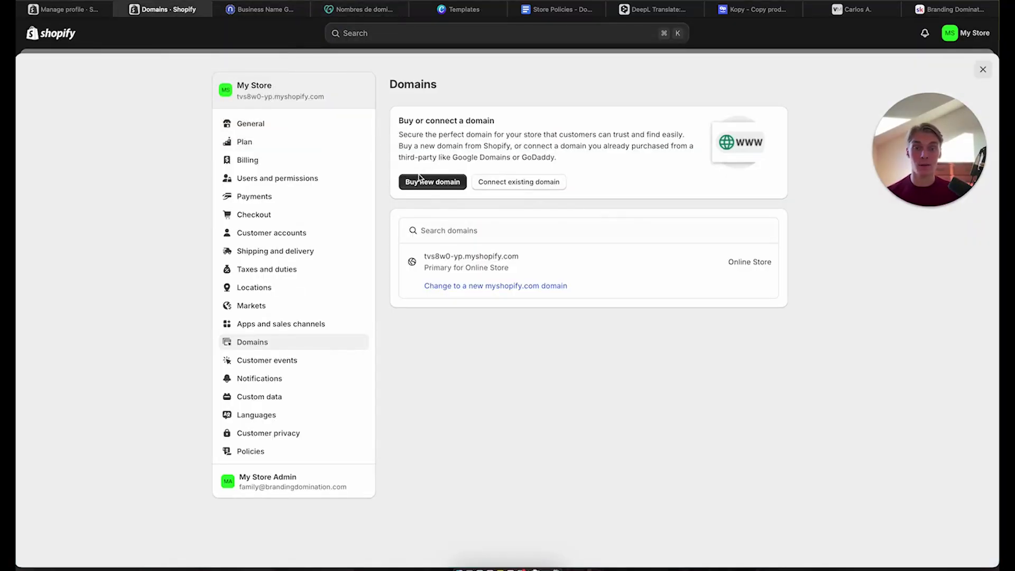
click(341, 11)
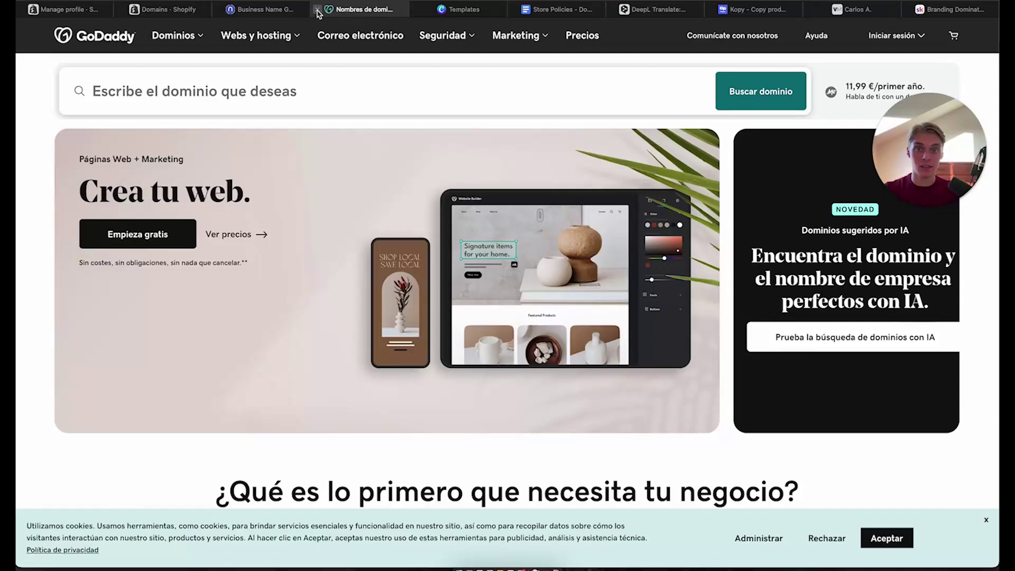
click(317, 10)
click(259, 10)
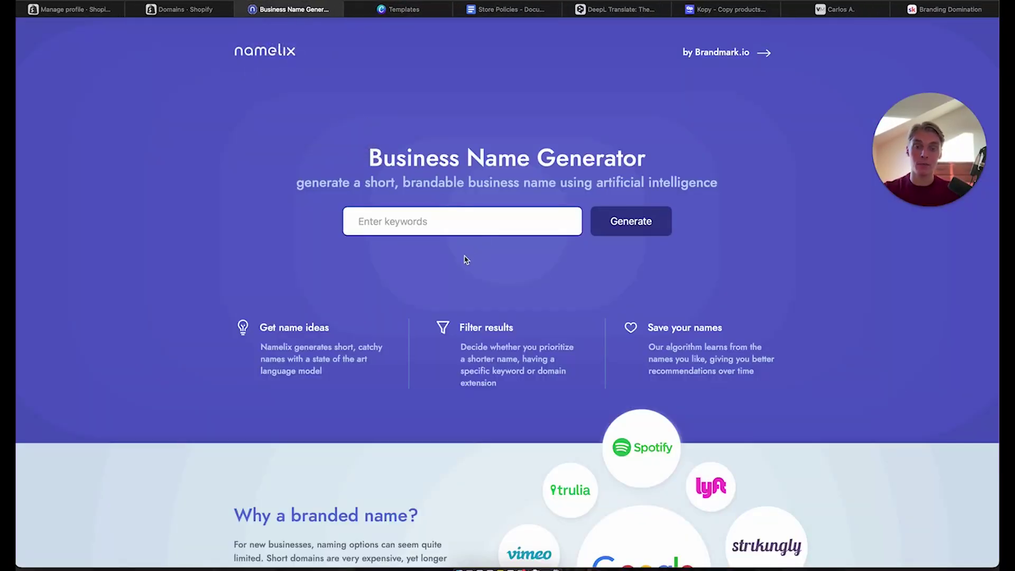
Try 'ronomo' as a Namelix keyword, then back out and trim it
click(451, 223)
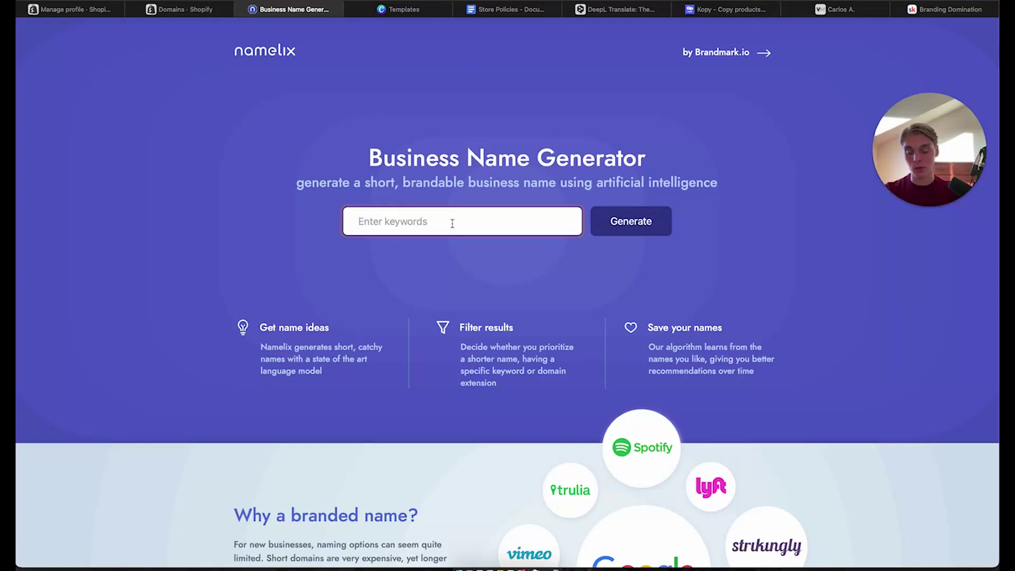
text(ronomo)
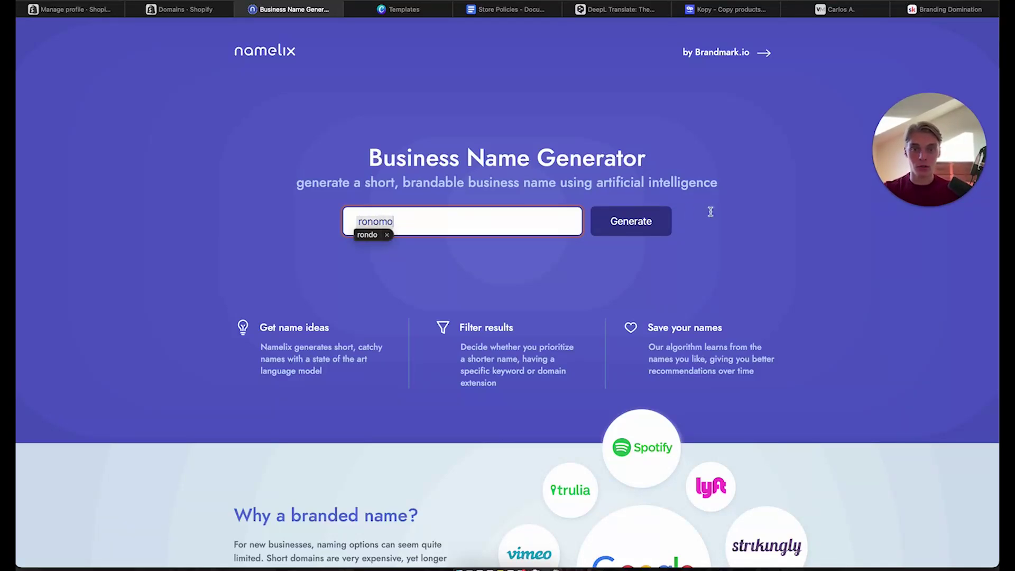
click(653, 222)
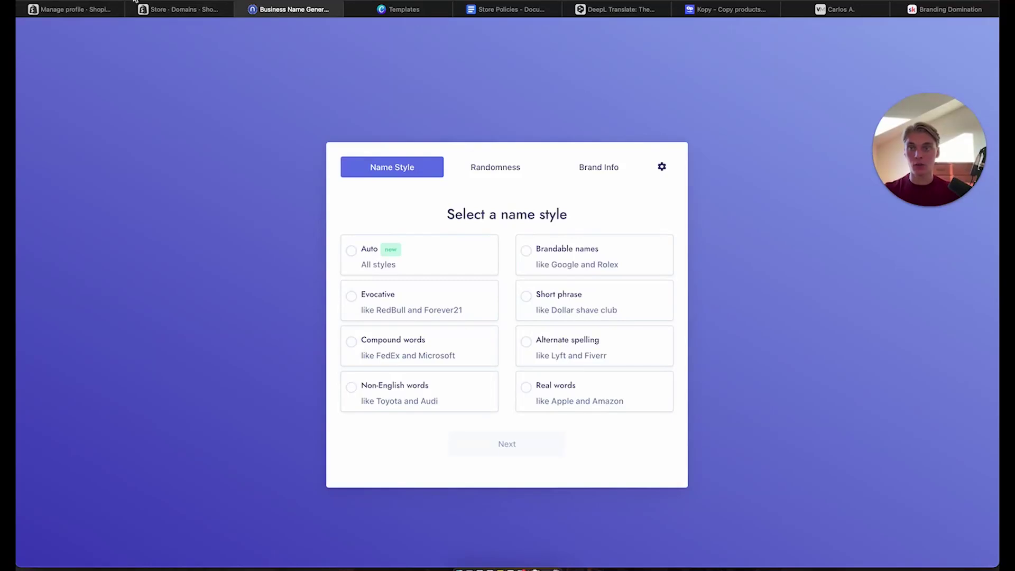
key(Escape)
click(427, 223)
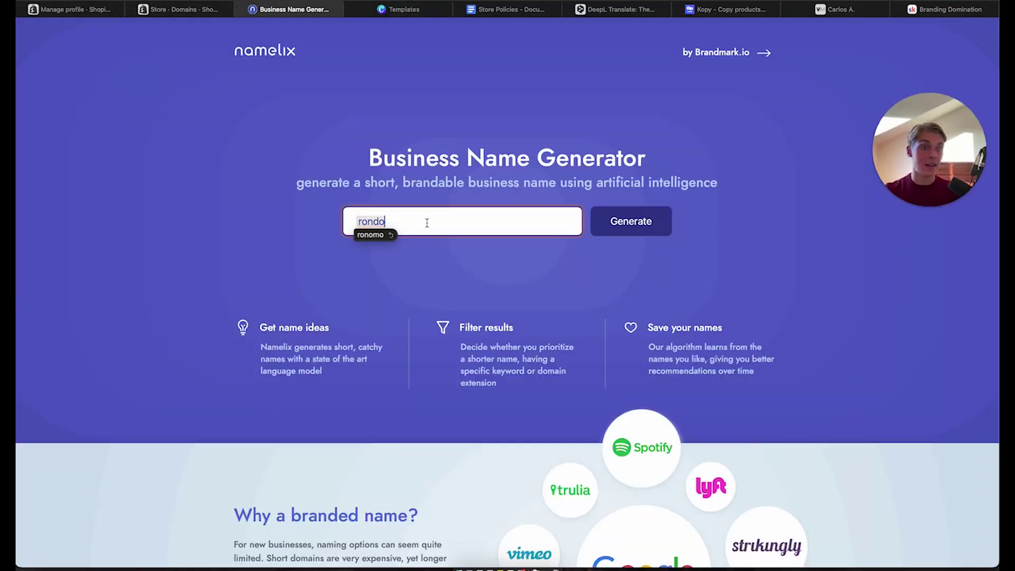
key(BackSpace)
key(BackSpace)
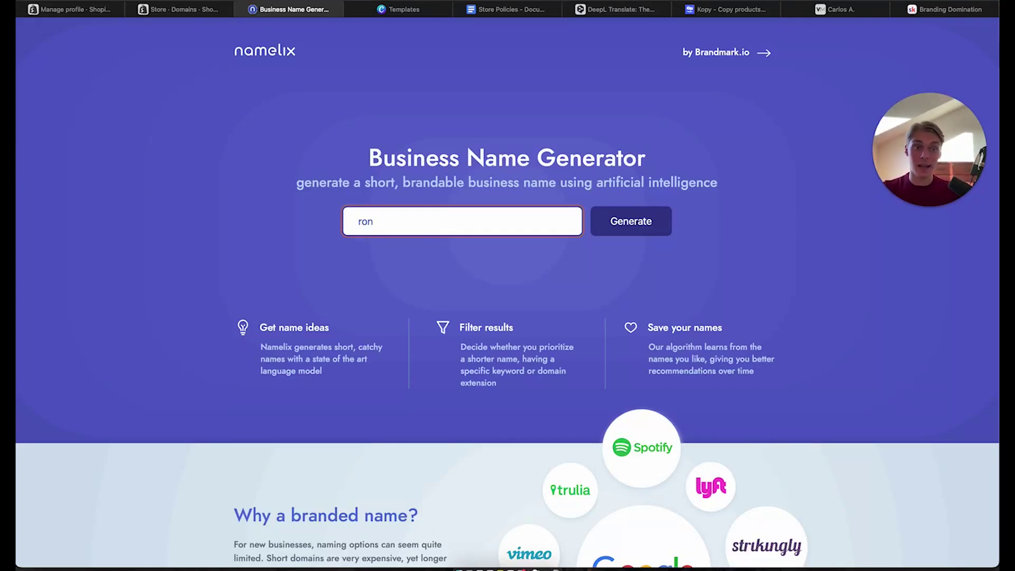
Check the Valenta Mode store, then replace the keyword with 'Valenta'
click(837, 9)
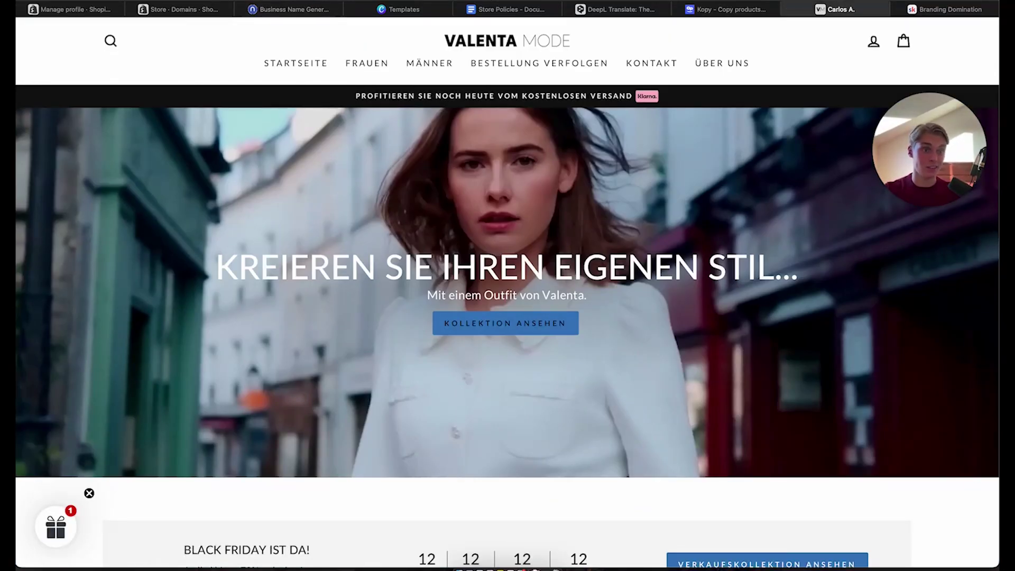
click(270, 9)
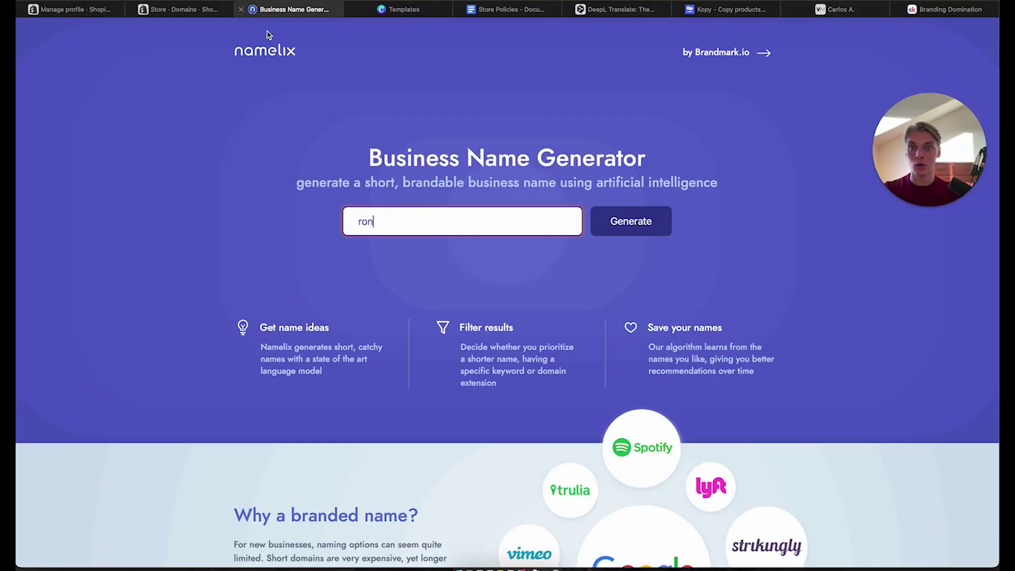
double_click(409, 220)
text(valenta)
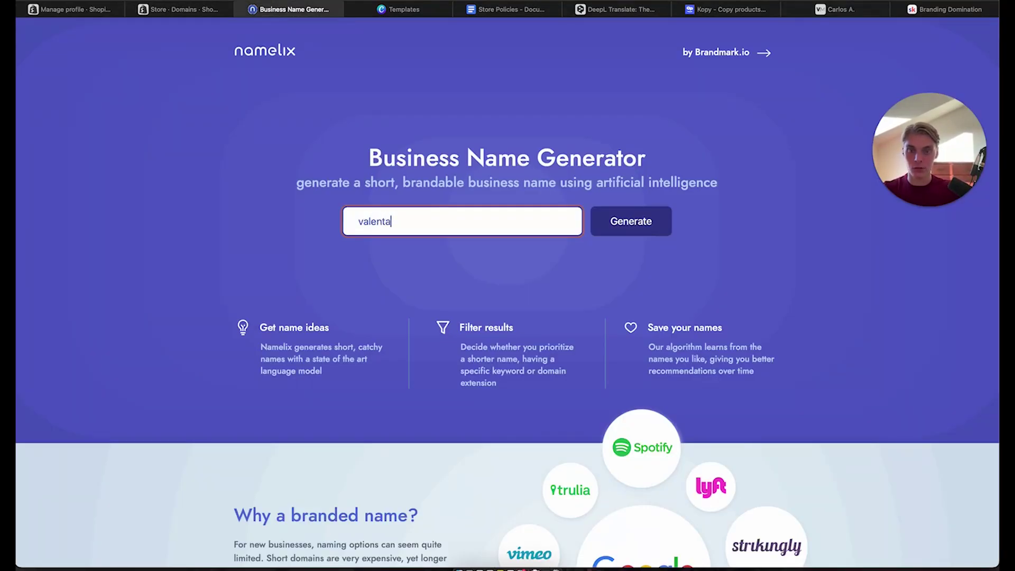
click(614, 233)
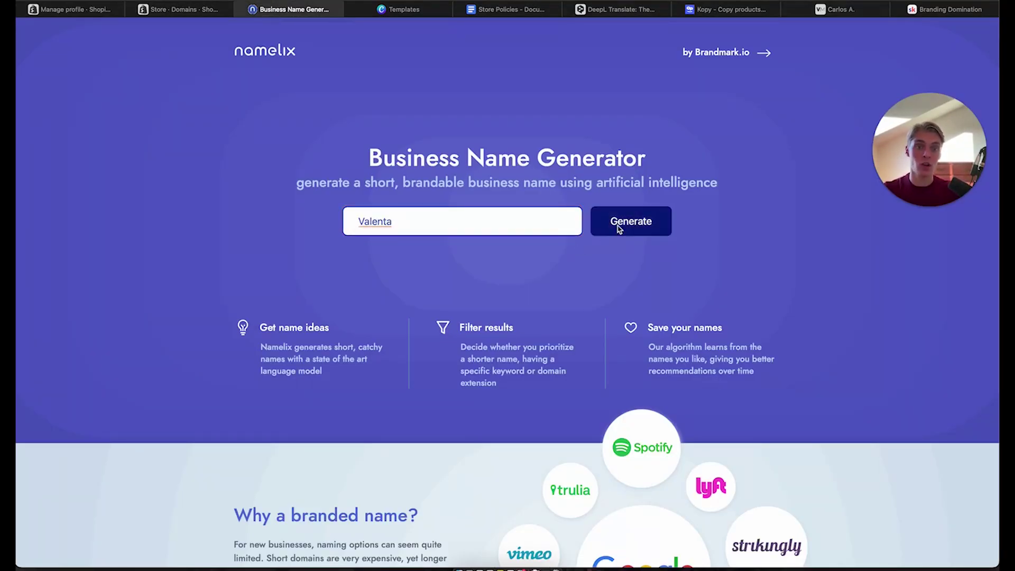
Generate Brandable-style names from Valenta with Medium randomness
click(621, 227)
click(606, 262)
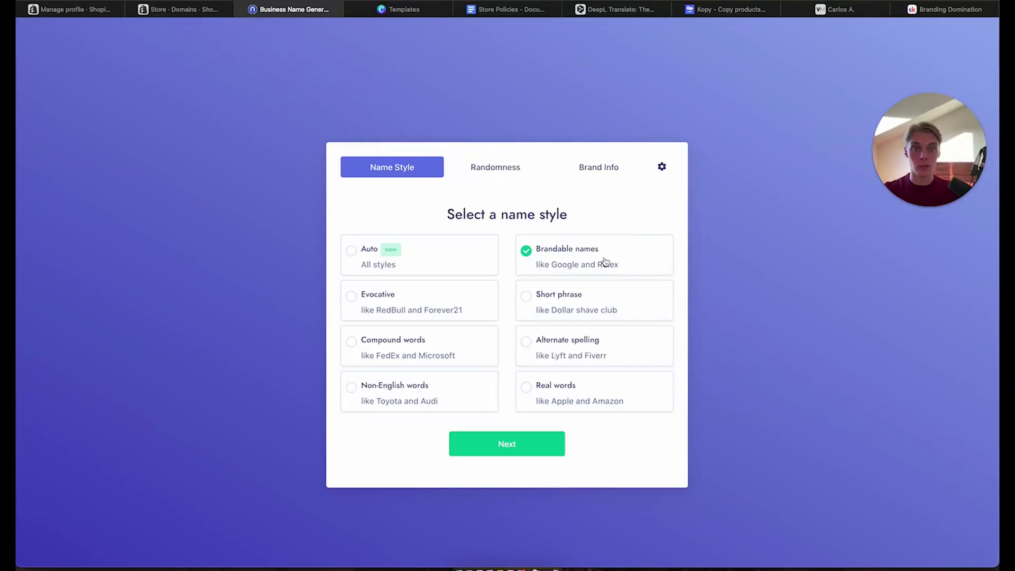
click(493, 454)
click(458, 295)
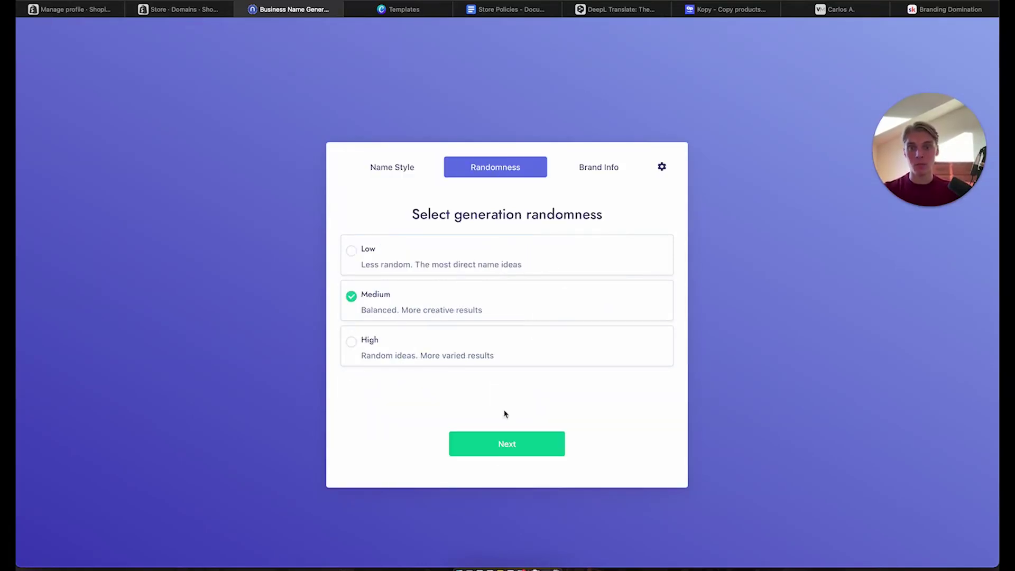
click(530, 445)
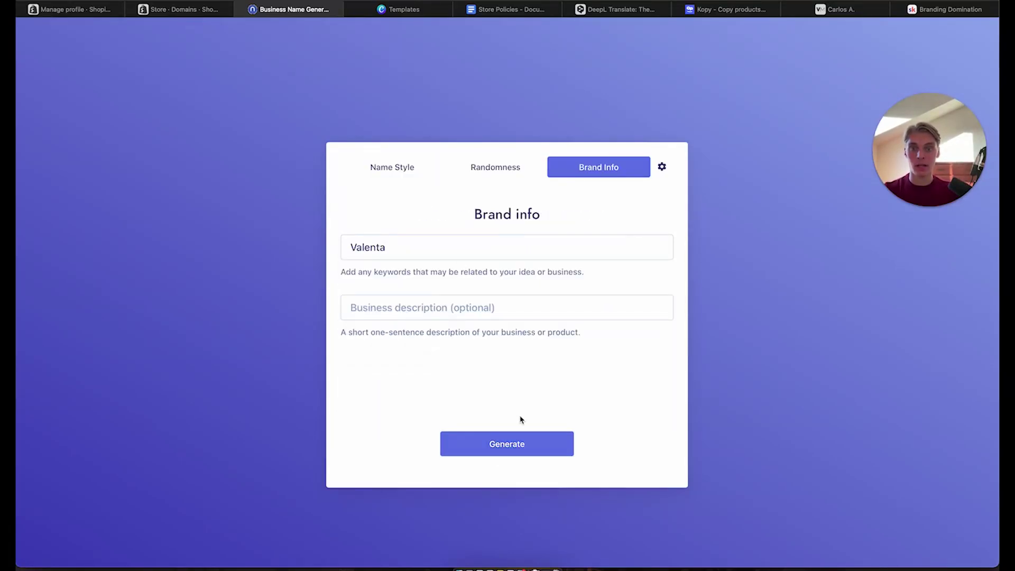
click(520, 454)
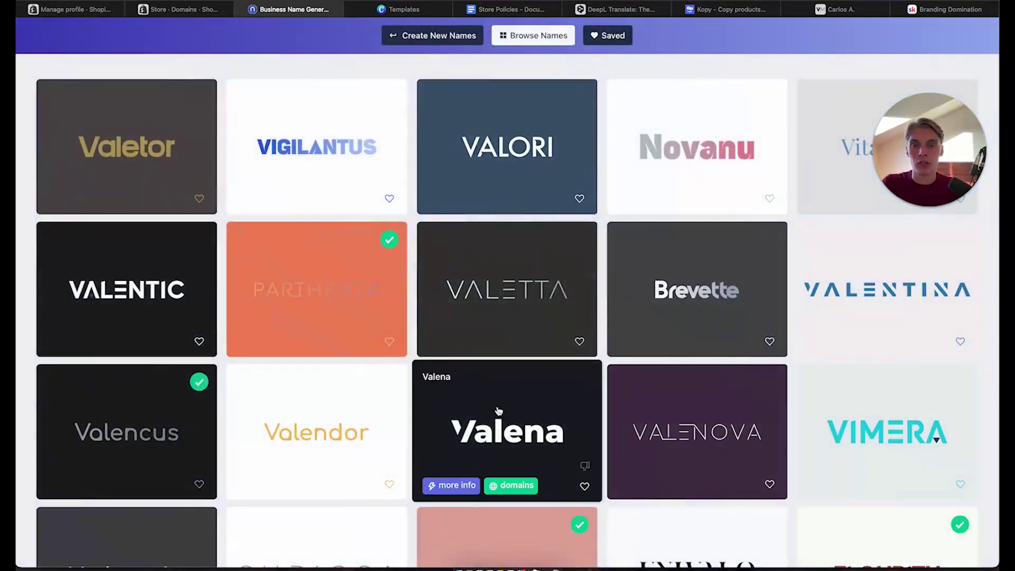
Scroll through the generated ideas such as Valena, Valenzo, Luxyva and Beleza
scroll(18, 312, down, 1)
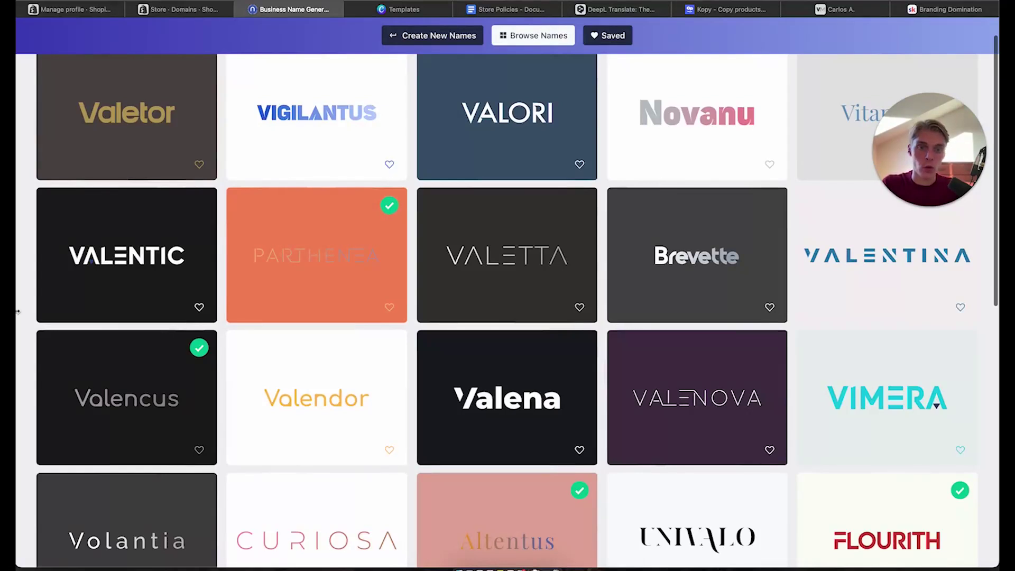
scroll(17, 312, down, 1)
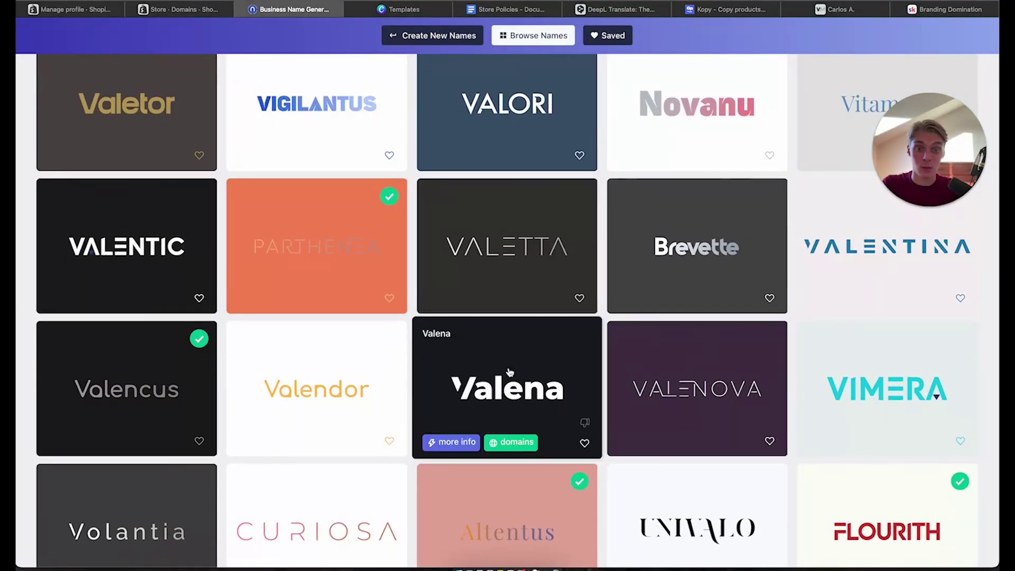
scroll(507, 373, down, 3)
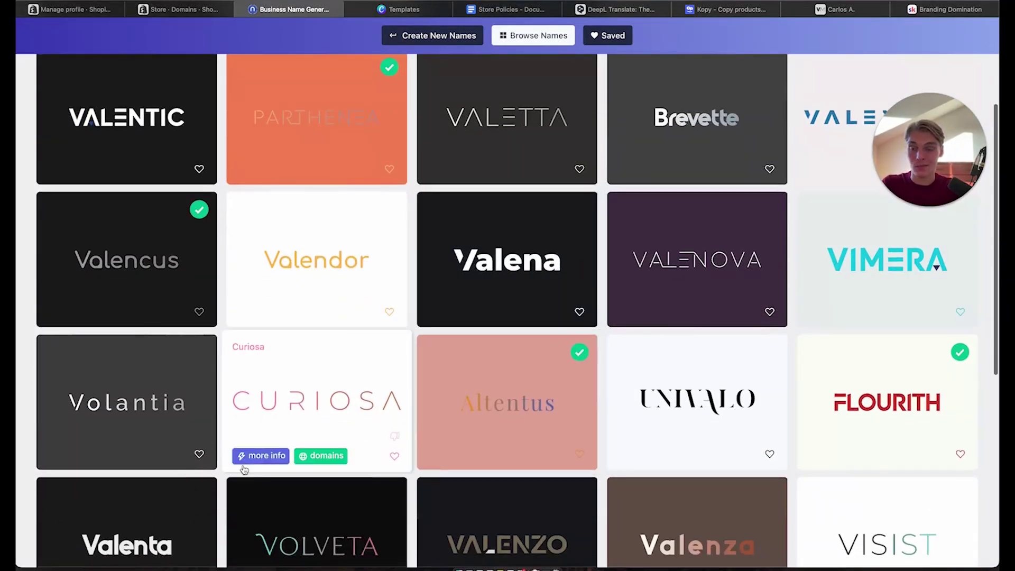
scroll(244, 469, down, 2)
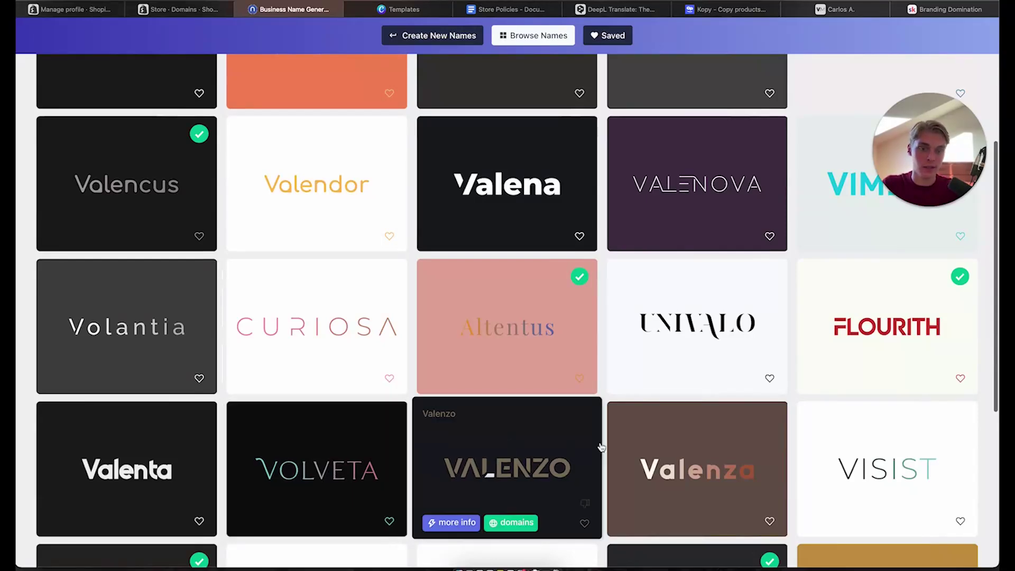
scroll(880, 460, up, 2)
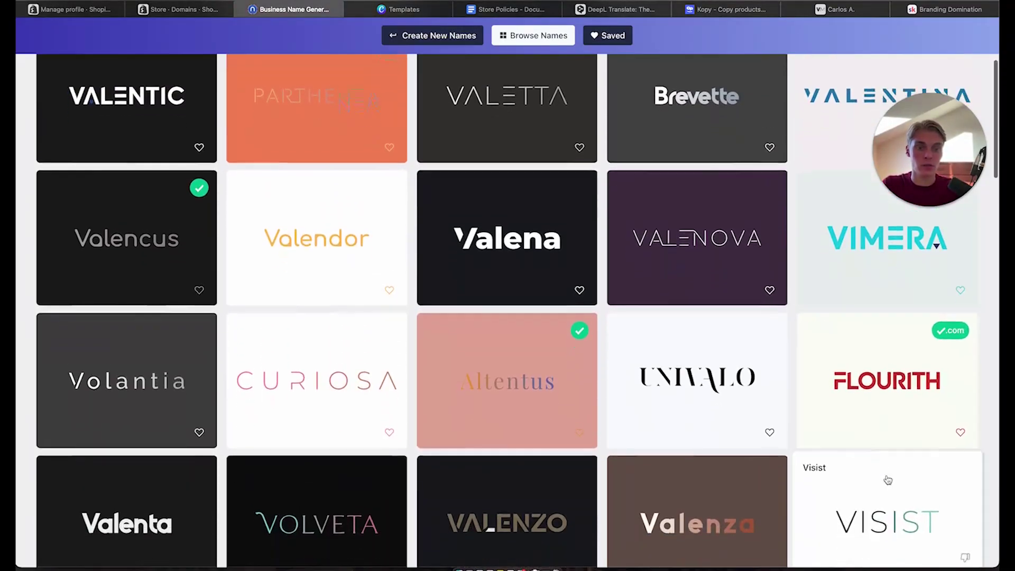
scroll(888, 480, down, 6)
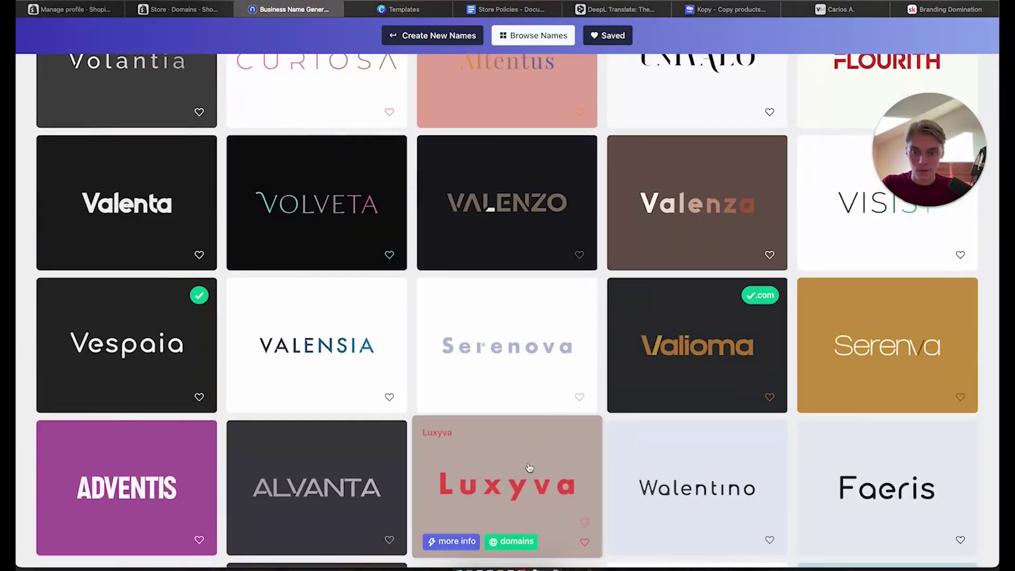
scroll(529, 467, down, 5)
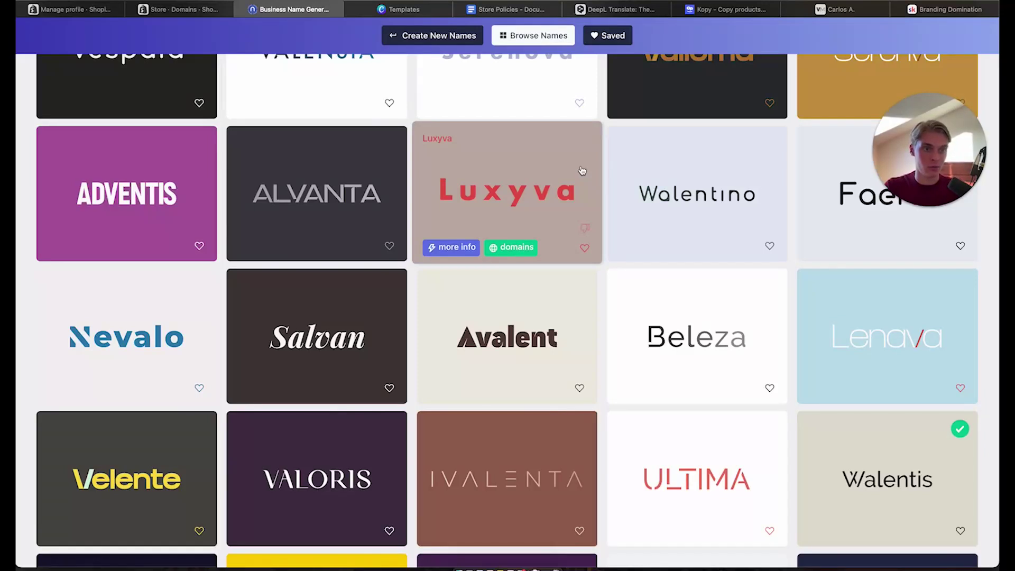
Open the Beleza logo in Brandmark, then return to Shopify's Domains settings
click(701, 346)
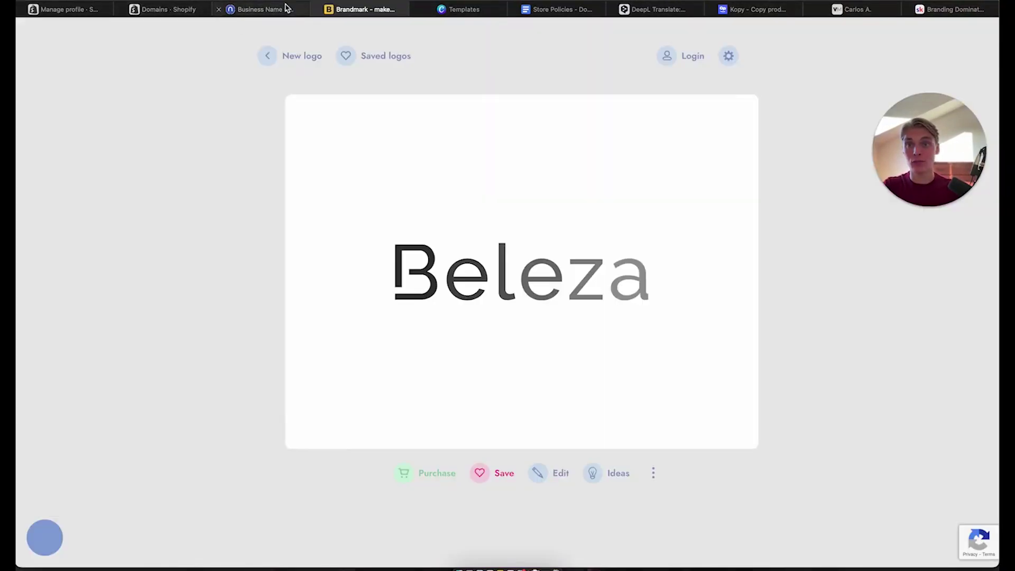
click(161, 1)
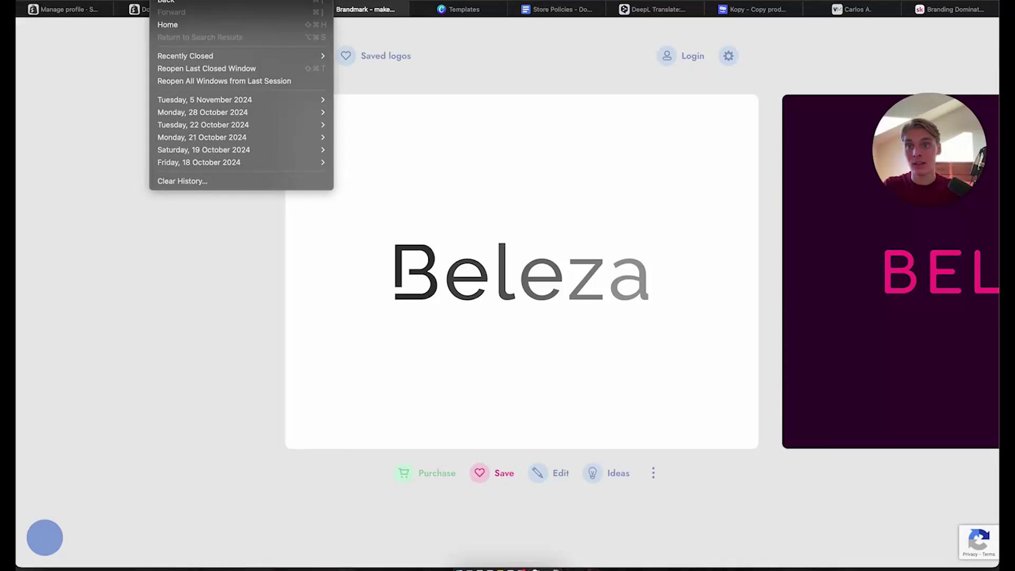
click(170, 216)
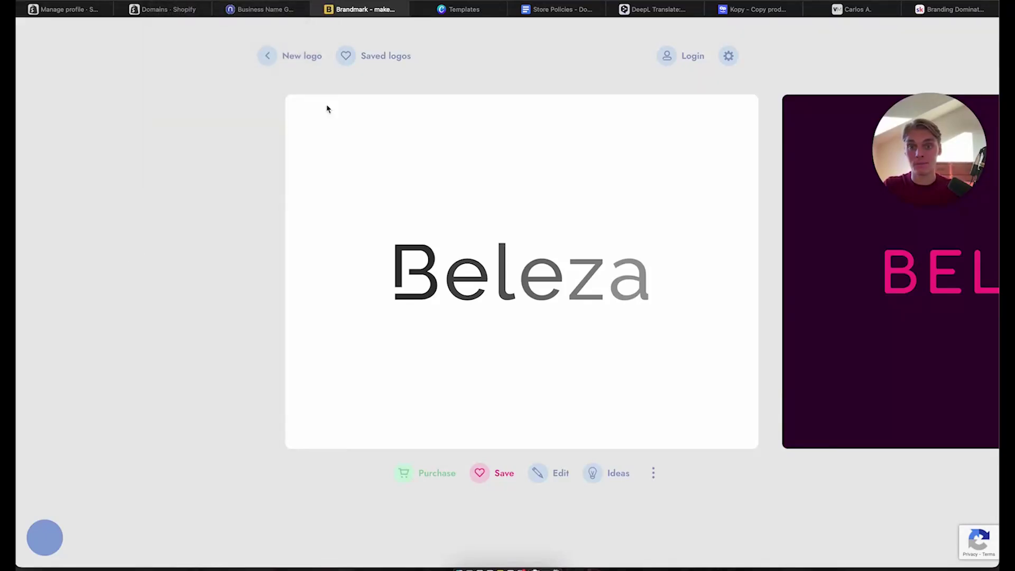
click(177, 5)
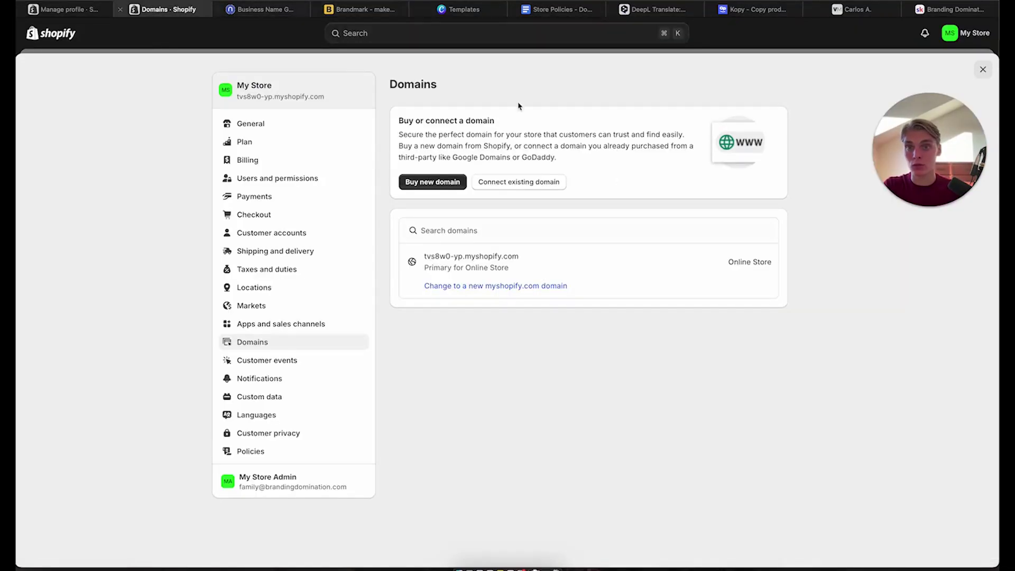
Search Buy new domain for beleza-sydney.com and review its $16.00 USD yearly price
click(430, 183)
click(584, 152)
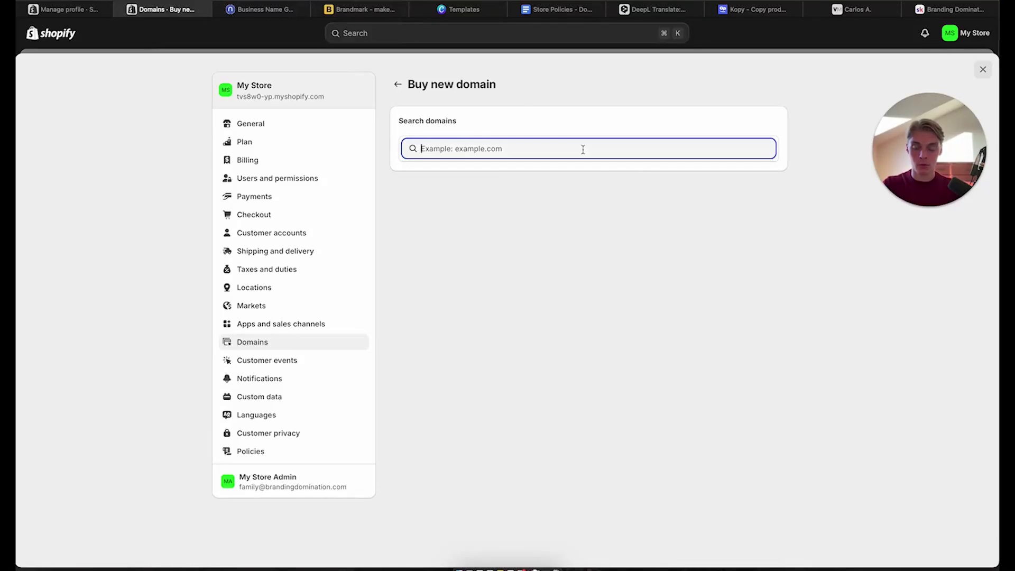
text(beleza)
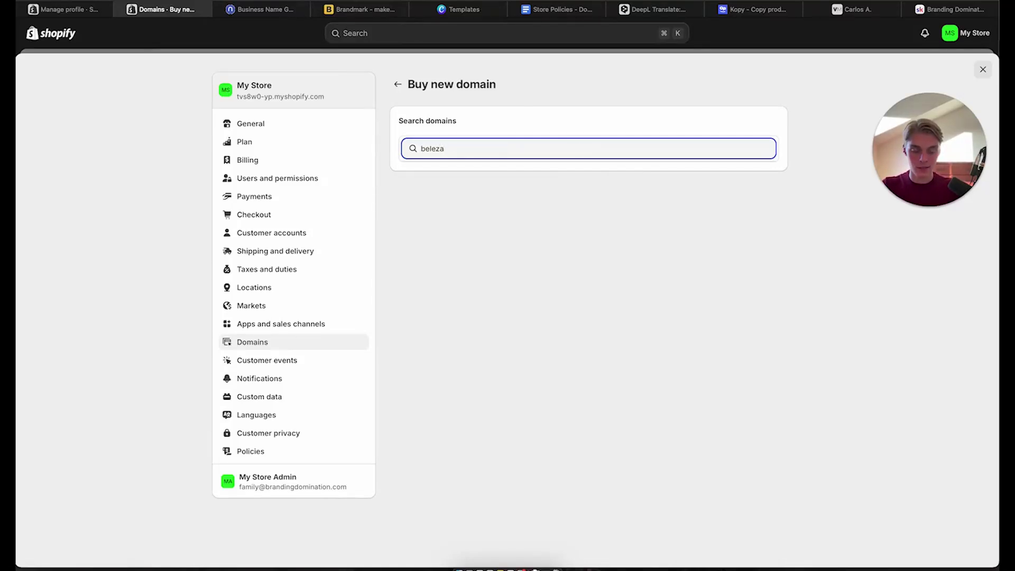
text(-syd)
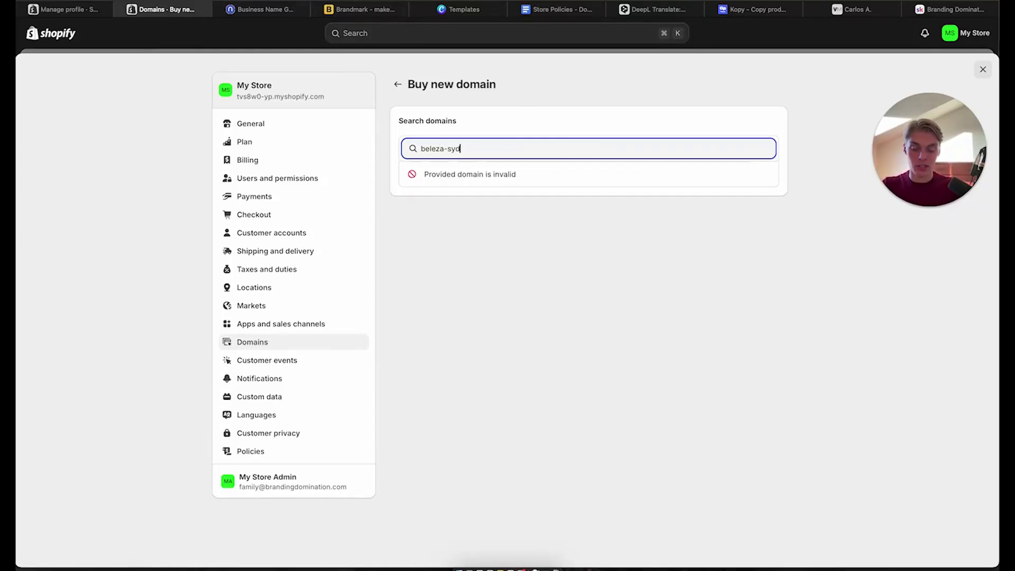
text(ney.)
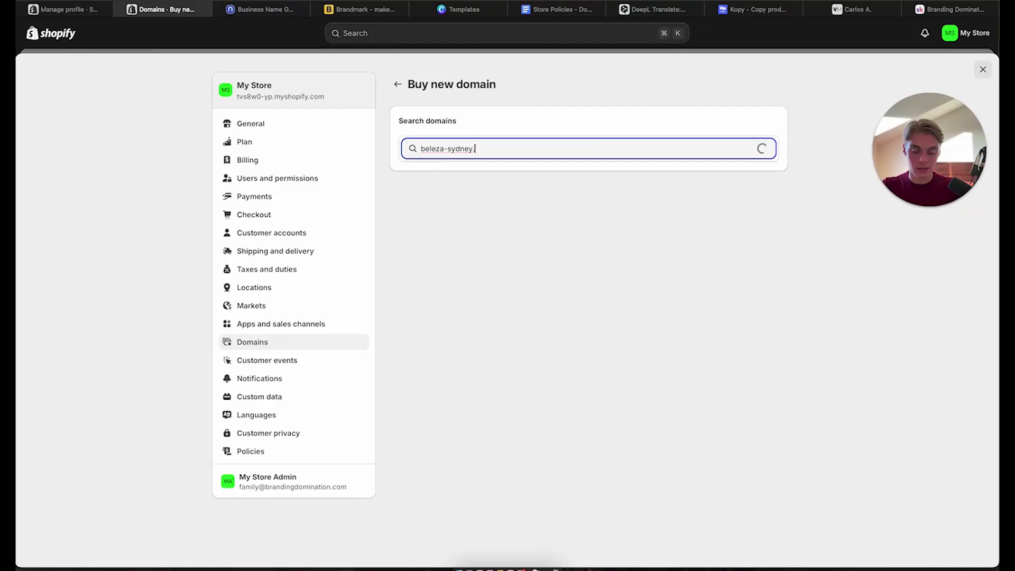
text(com)
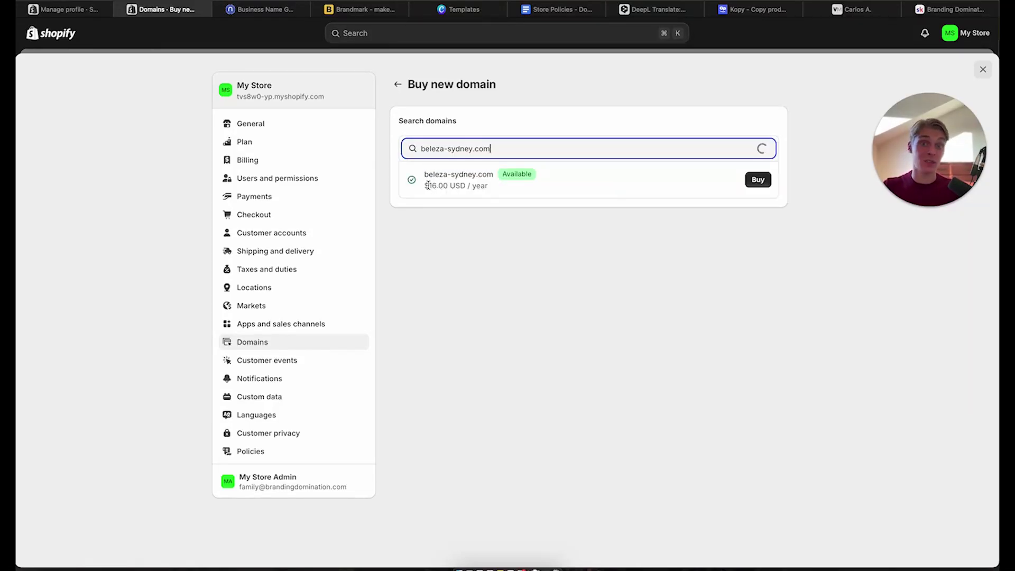
drag(428, 186, 496, 186)
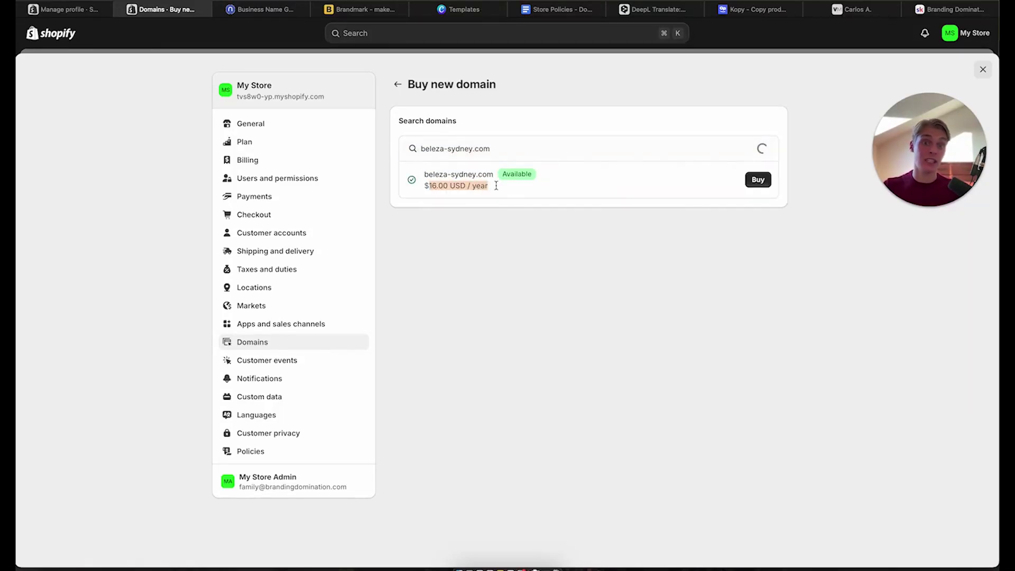
click(833, 183)
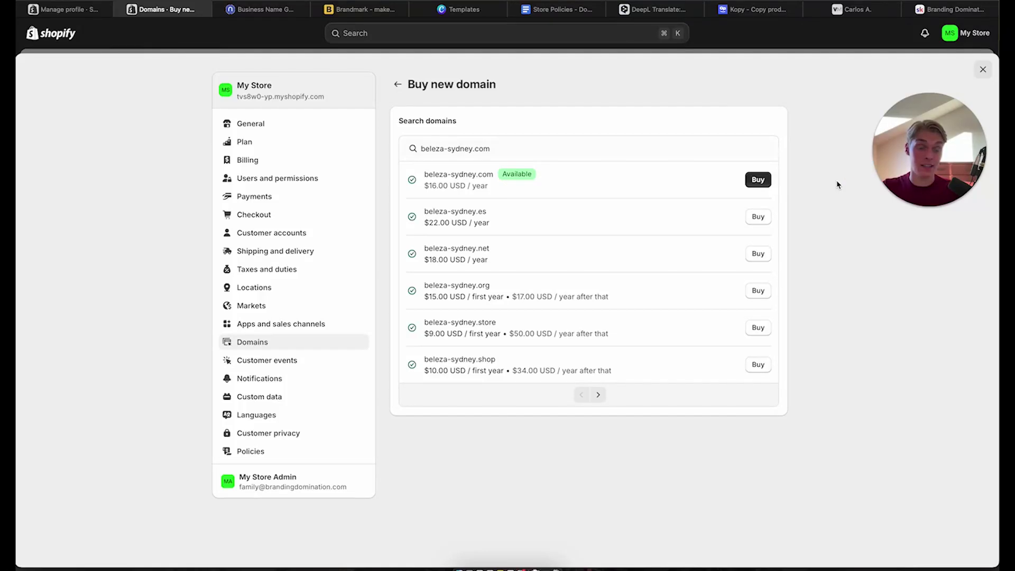
click(756, 180)
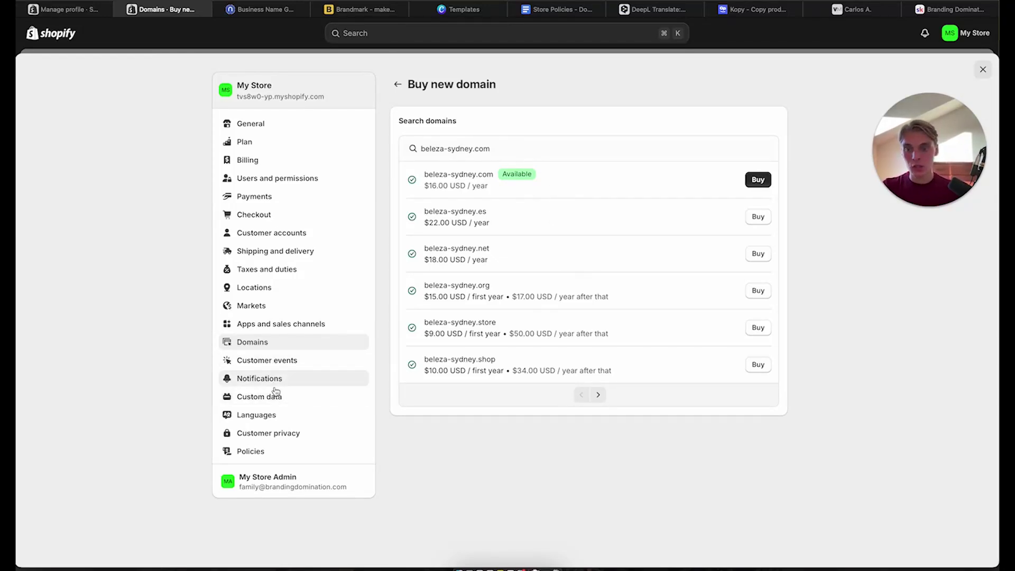
Check the Languages settings and Namelix results, then return to the General shipping profile tab
click(276, 418)
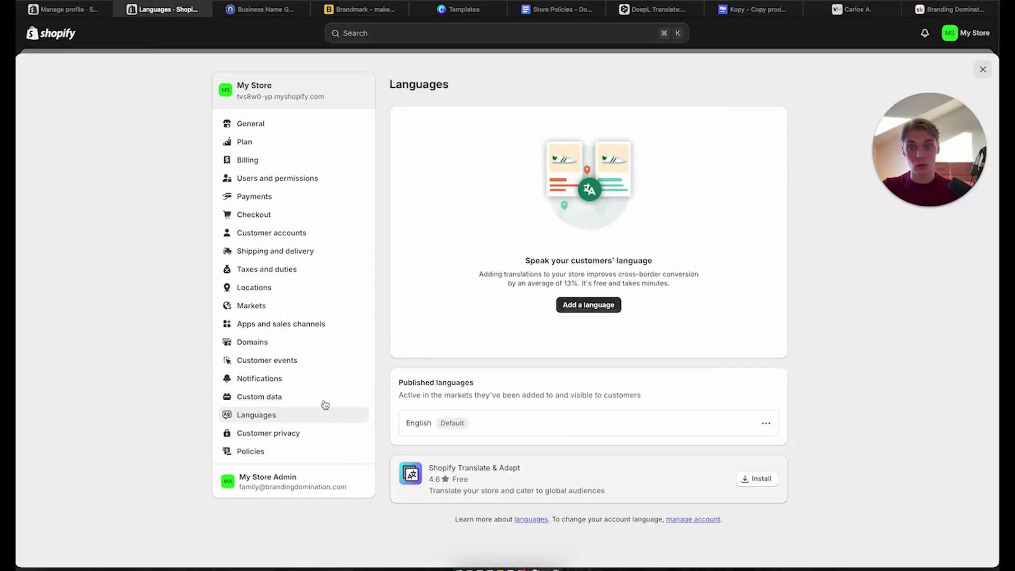
click(982, 69)
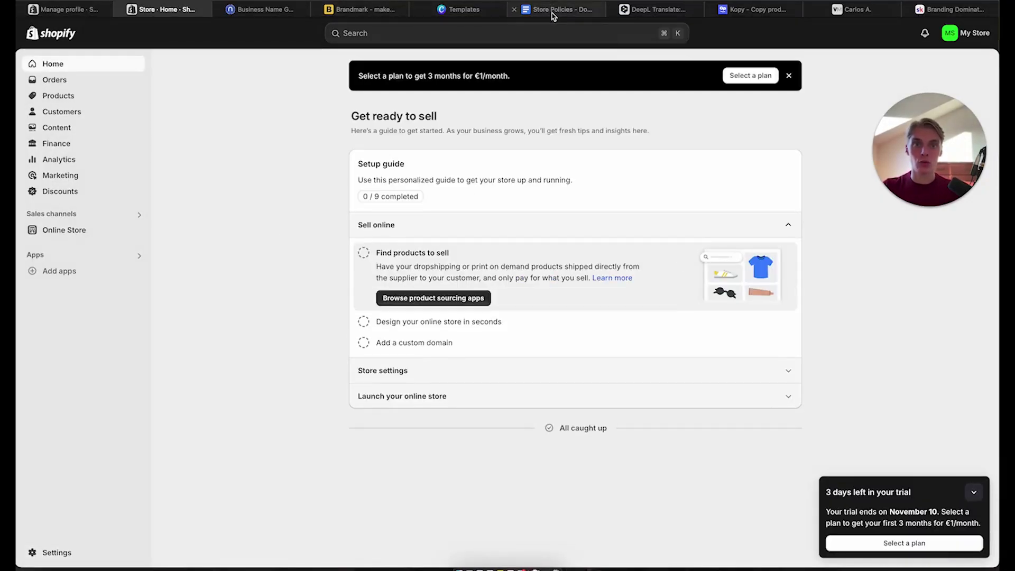
mouse_move(548, 15)
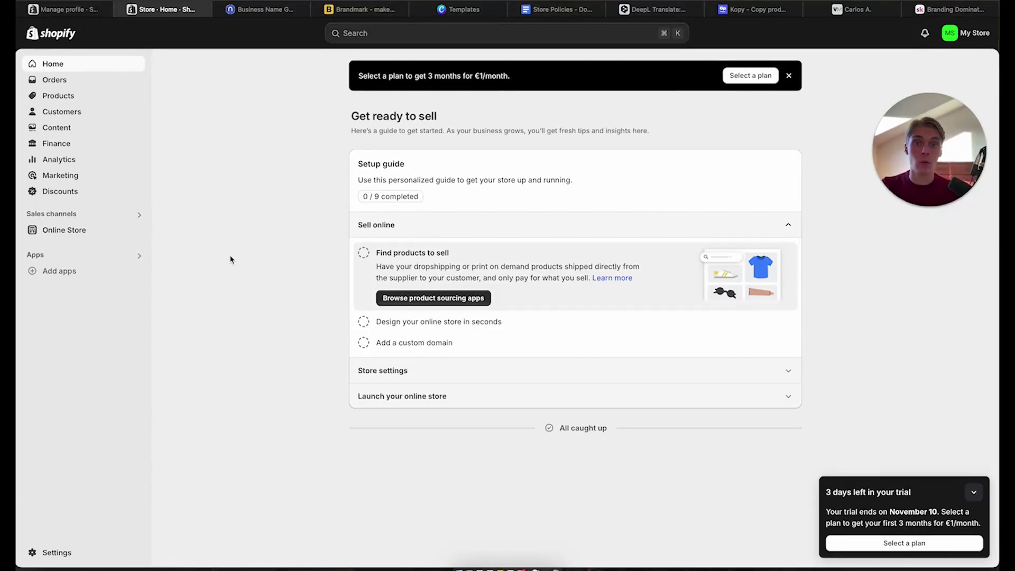
click(278, 16)
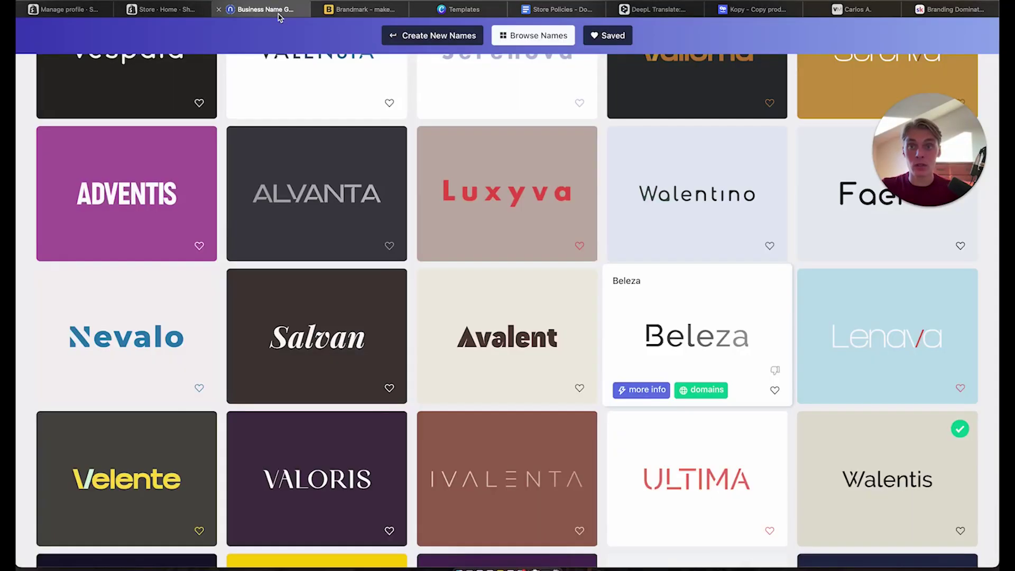
click(168, 11)
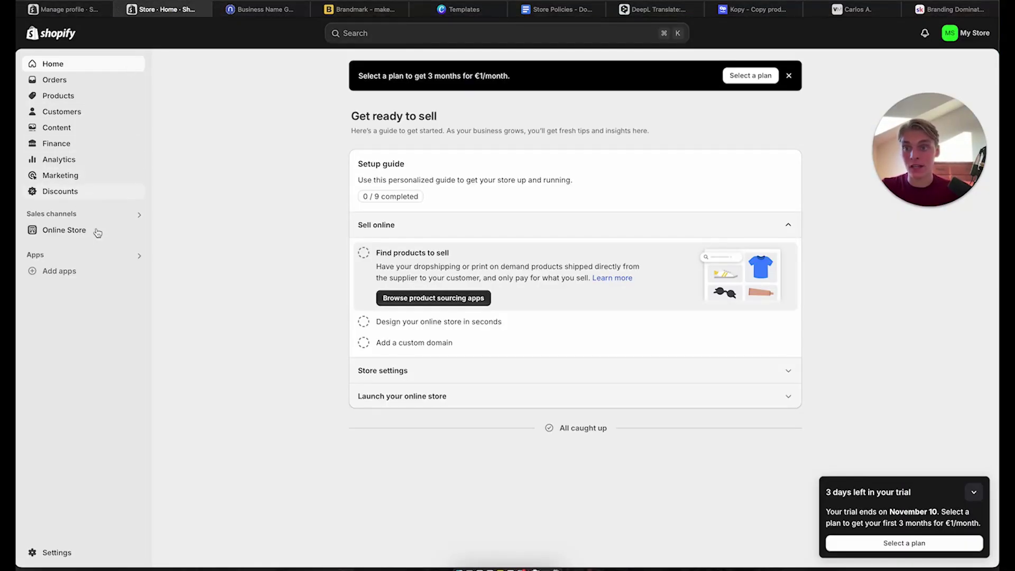
click(63, 10)
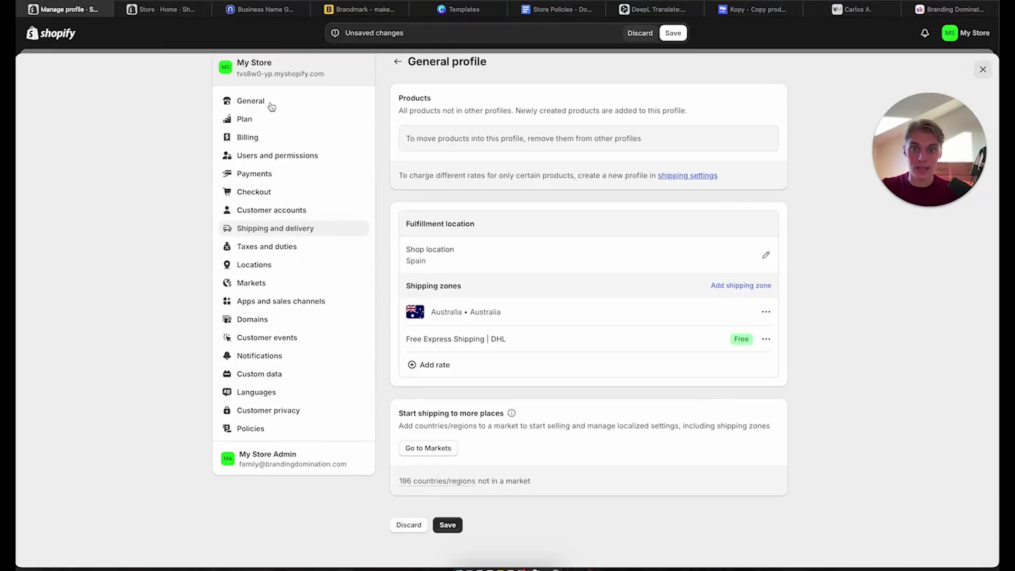
Save the Australia Free Express Shipping | DHL rate and close Settings back to Home
scroll(294, 383, up, 1)
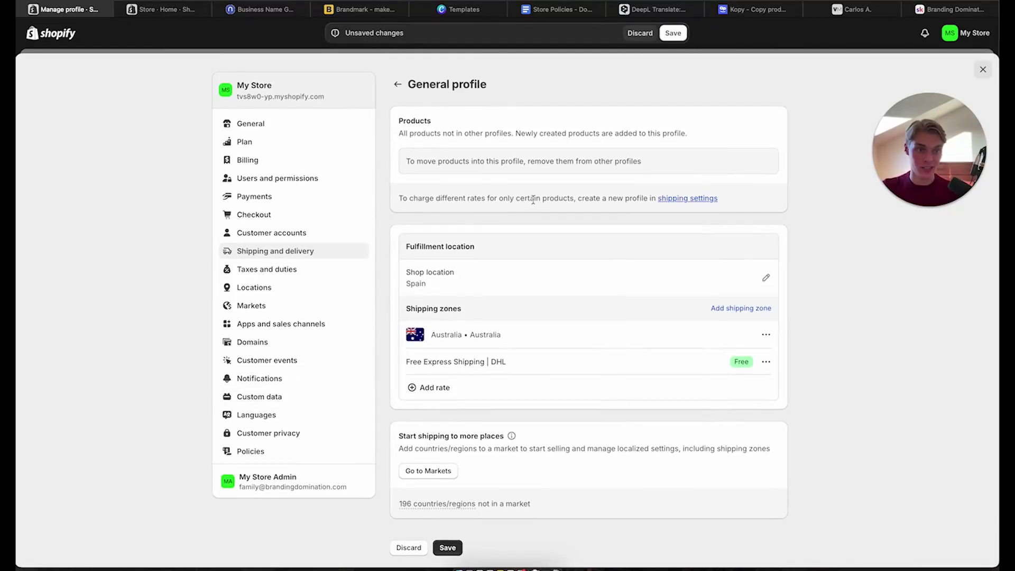
click(986, 69)
click(673, 33)
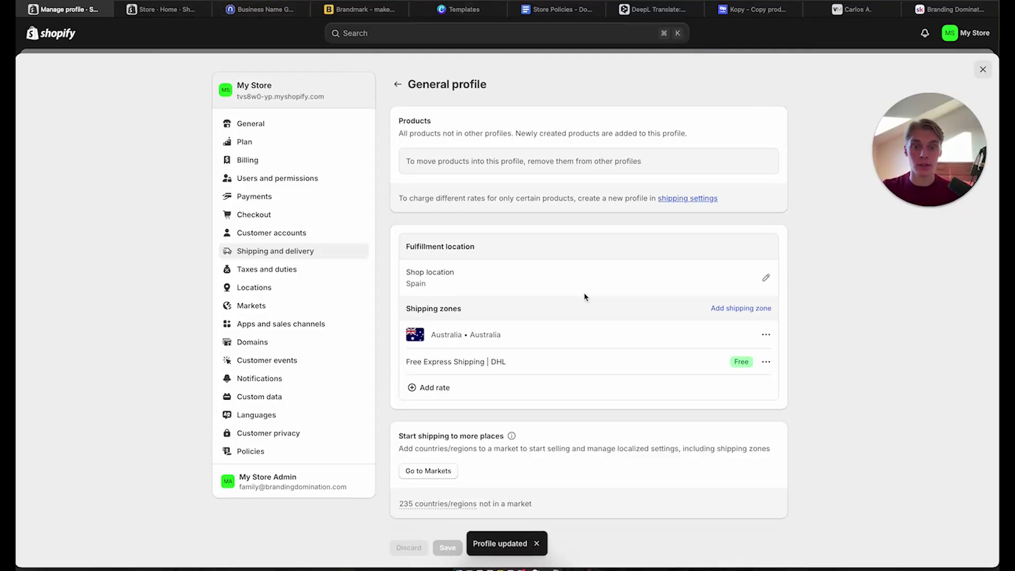
click(982, 69)
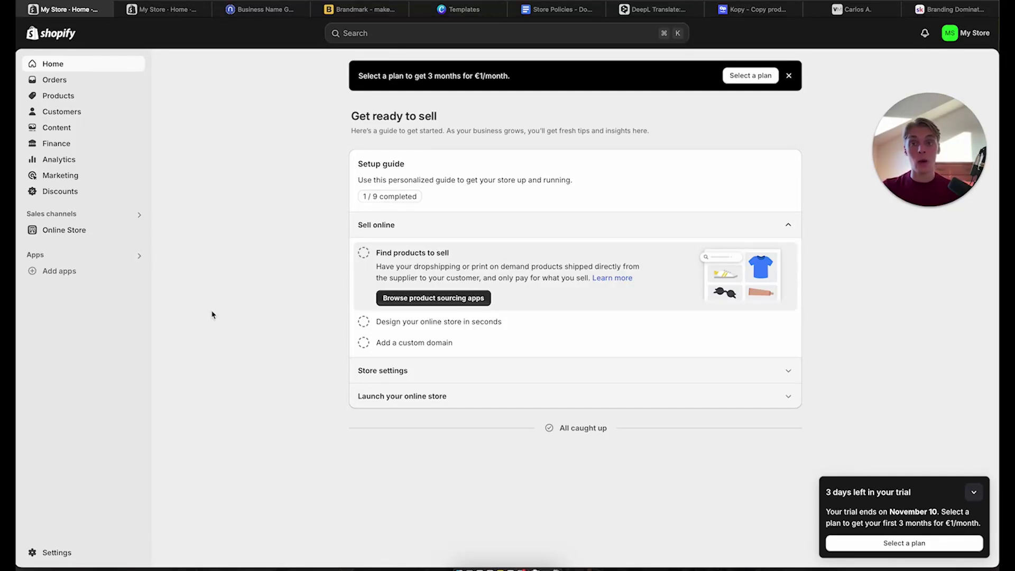
Open Online Store Themes and scroll past Dawn 15.2.0 to the Popular free themes
click(57, 231)
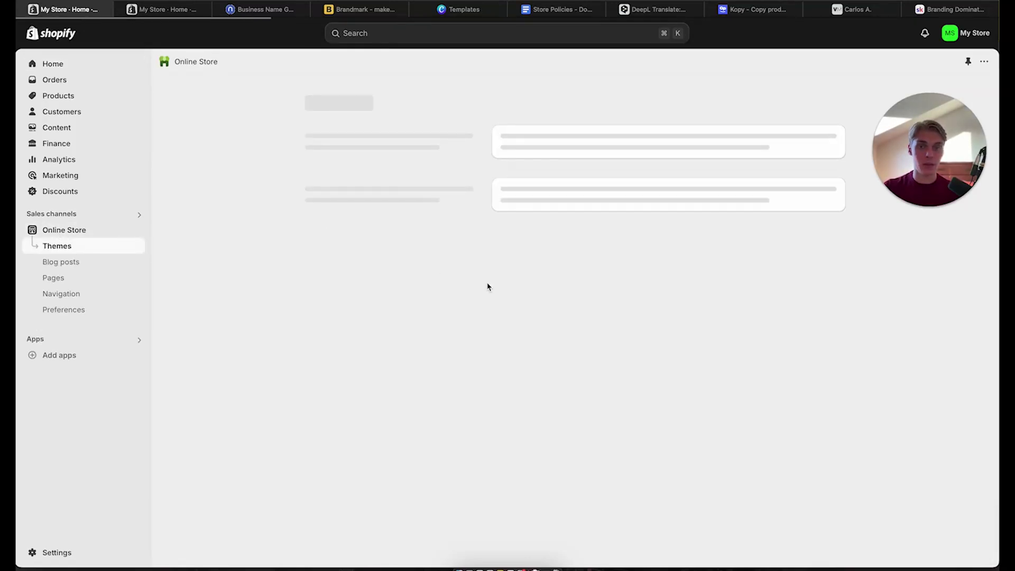
scroll(734, 342, down, 2)
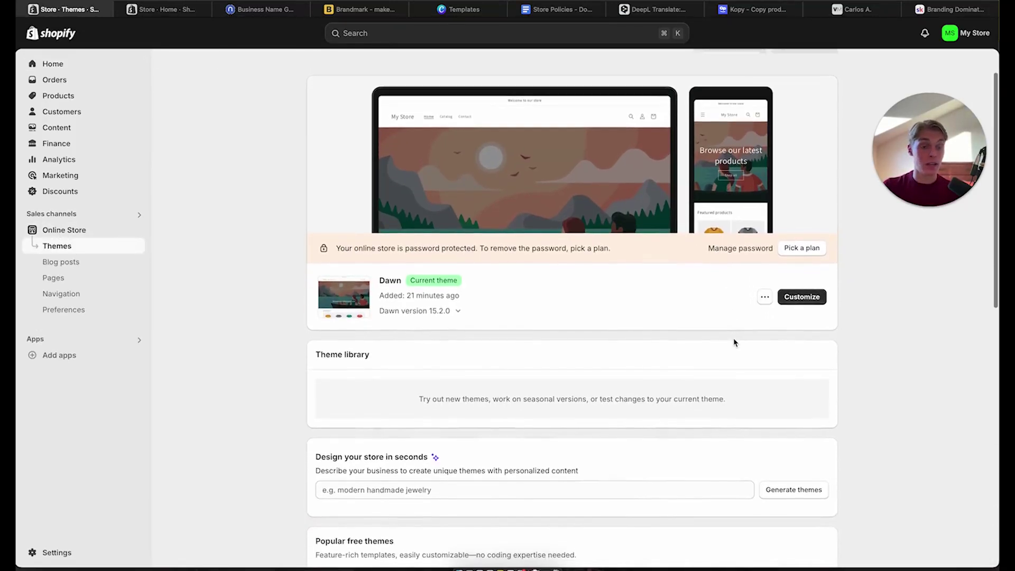
drag(378, 270, 493, 272)
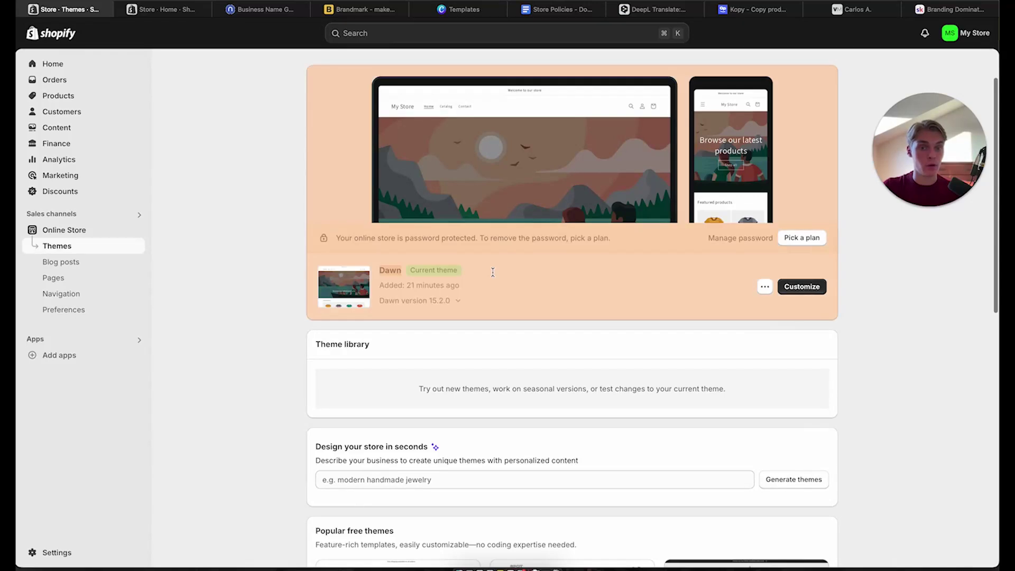
click(247, 272)
scroll(248, 273, down, 5)
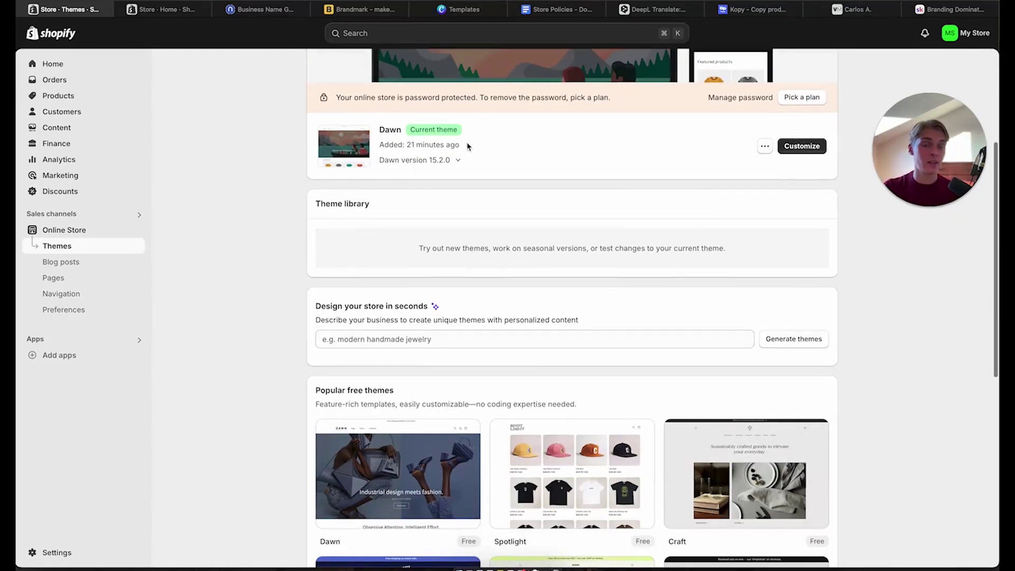
scroll(601, 159, down, 5)
mouse_move(409, 474)
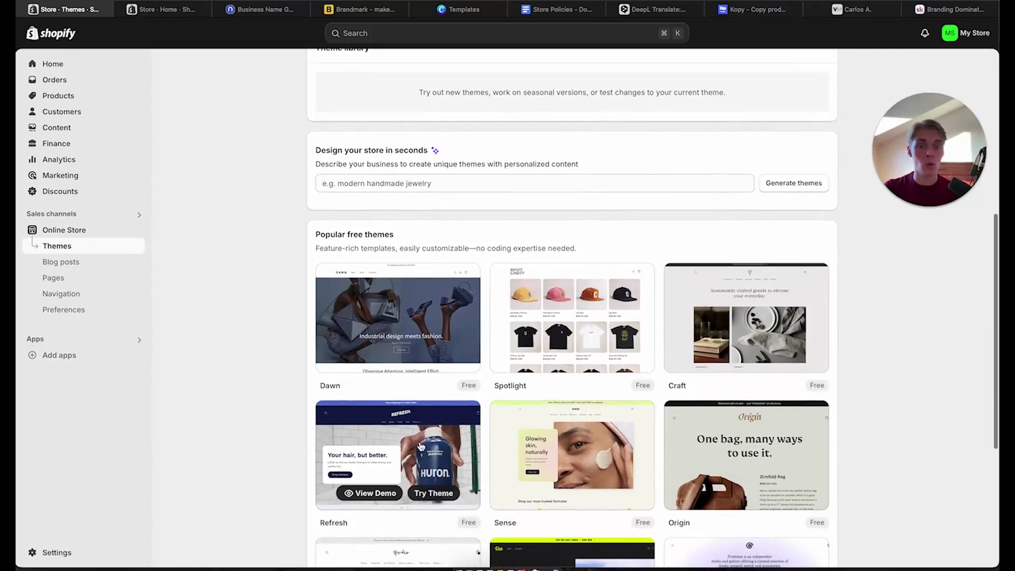
scroll(409, 474, down, 2)
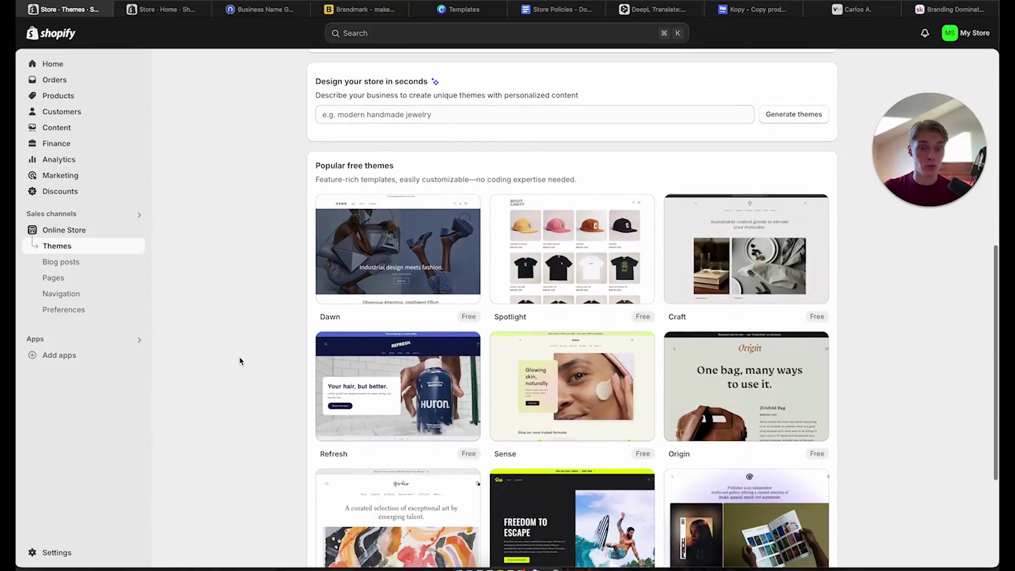
mouse_move(342, 424)
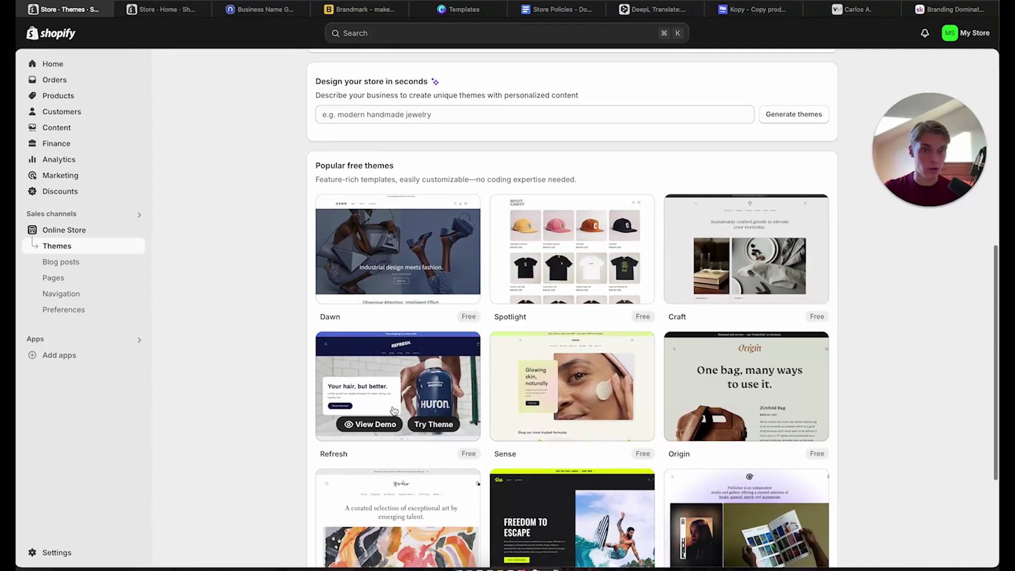
Preview the Refresh theme demo and try it, then return to the admin home tab
click(439, 426)
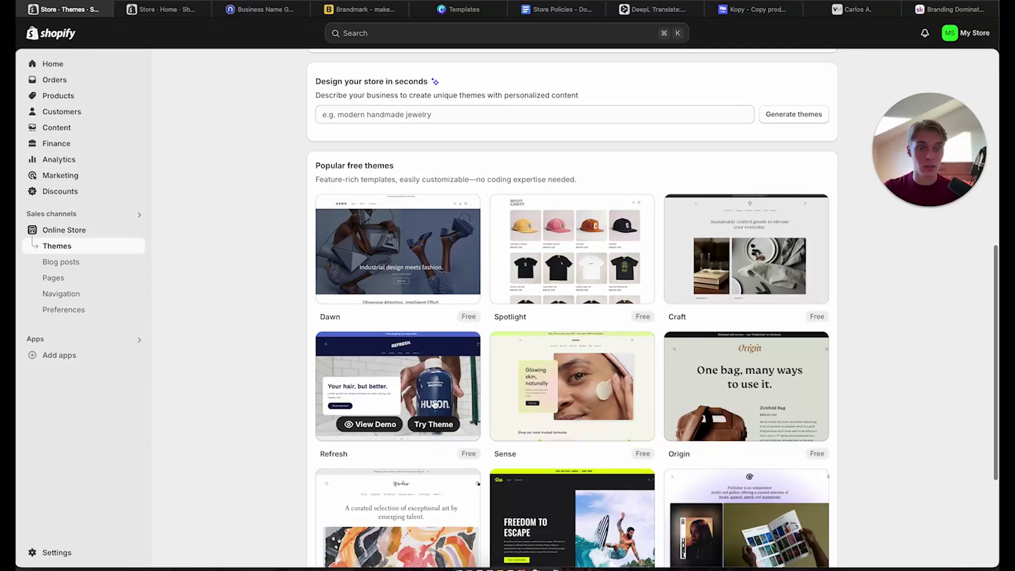
scroll(434, 403, down, 20)
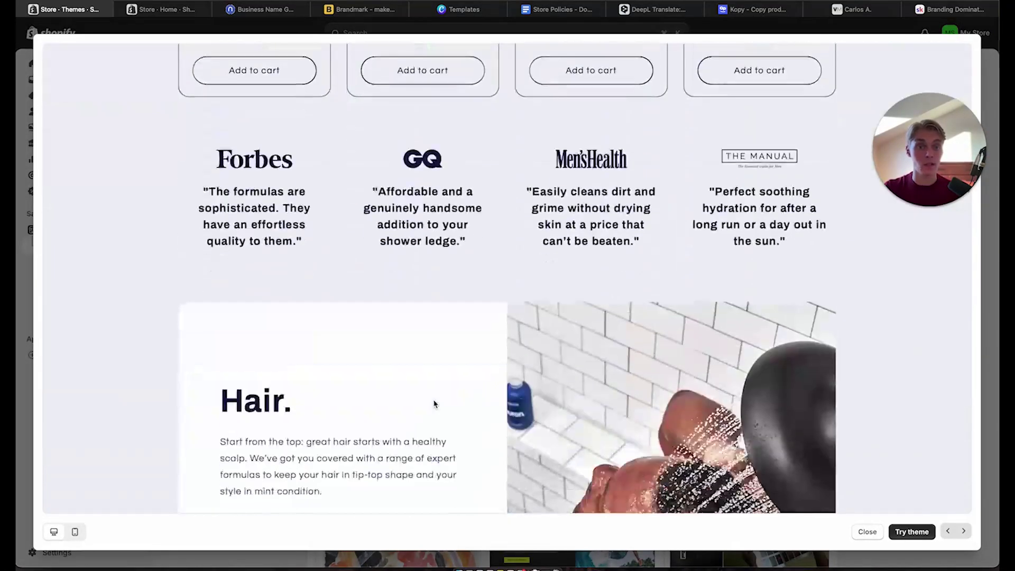
scroll(433, 404, down, 10)
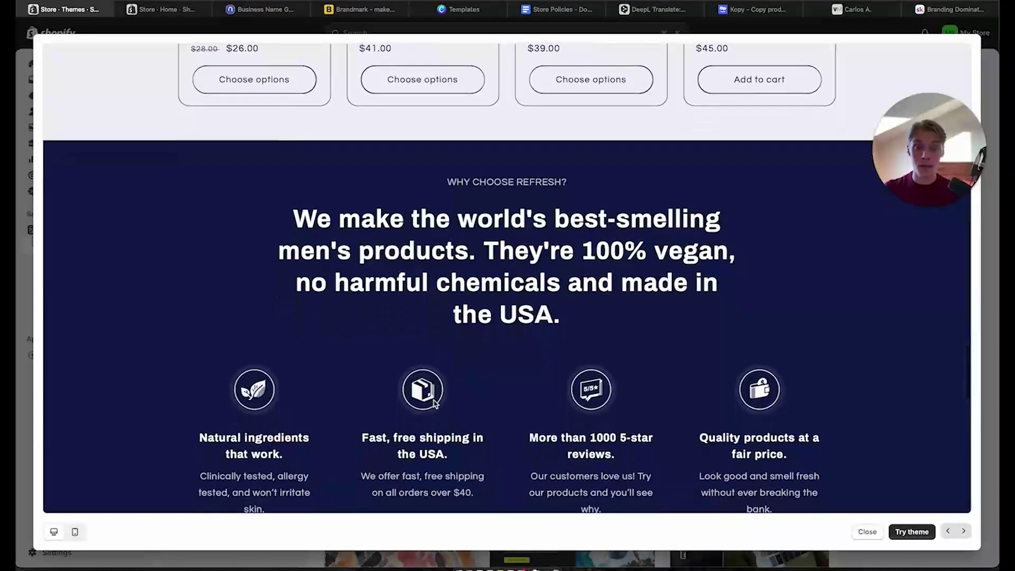
scroll(434, 404, up, 15)
scroll(433, 404, up, 8)
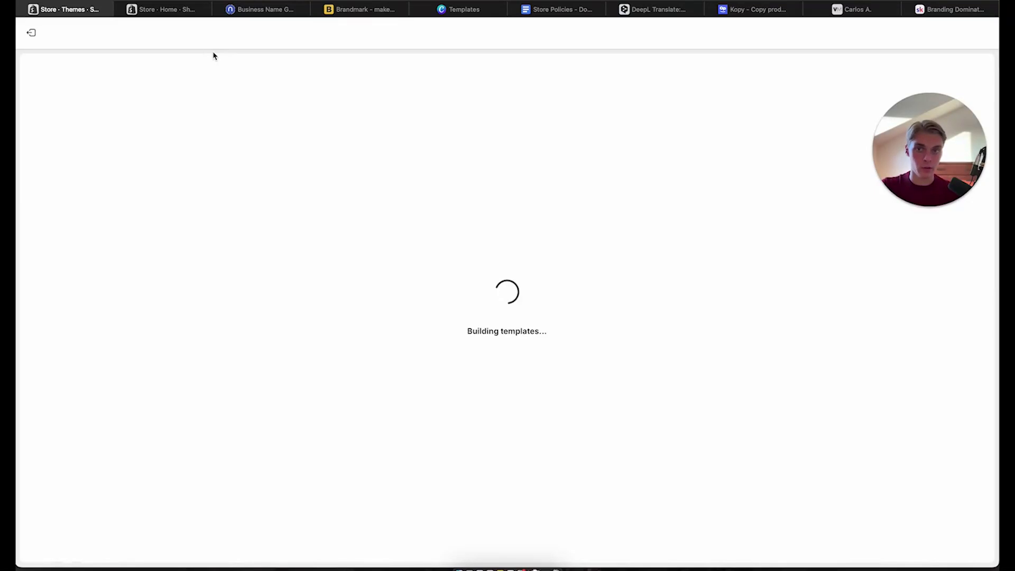
click(154, 7)
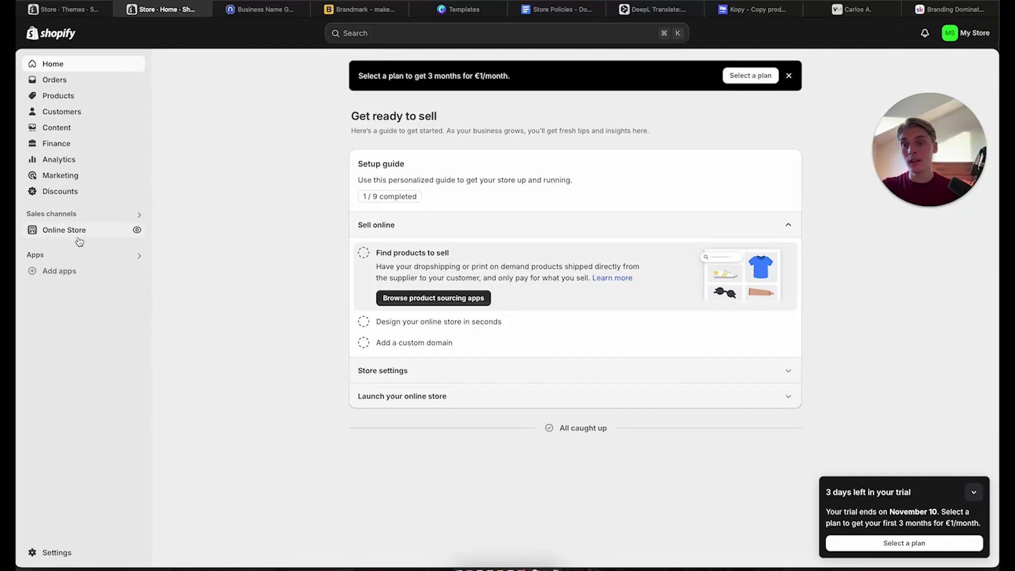
Search the admin for 'zendrop' and open the Zendrop app listing
click(61, 271)
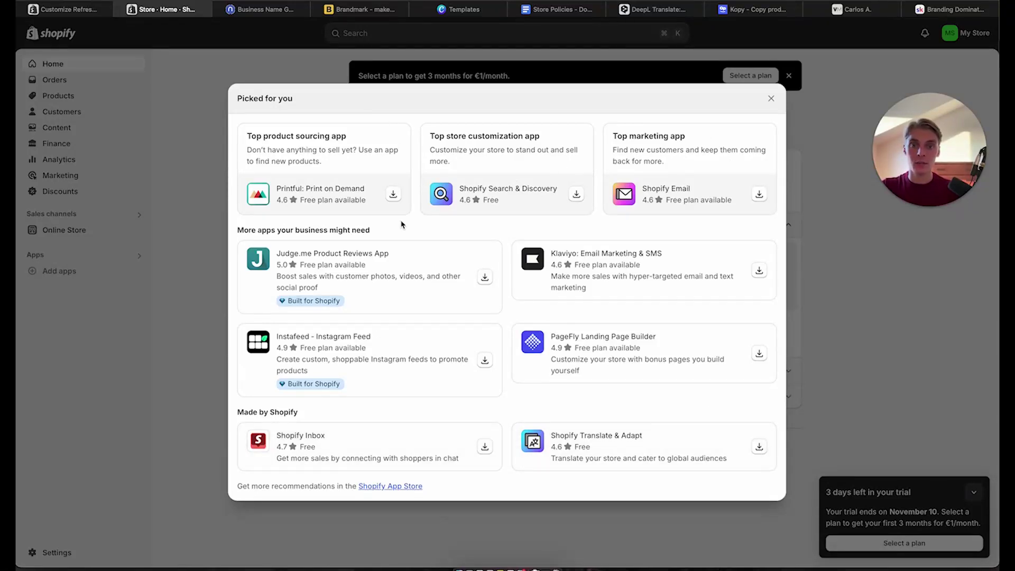
click(121, 331)
click(458, 42)
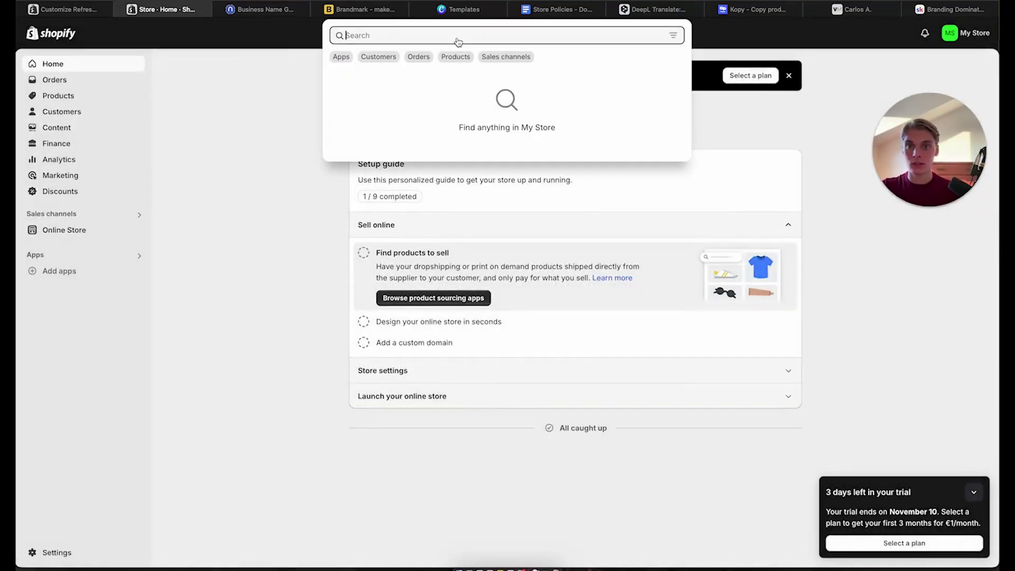
text(zendrip)
key(BackSpace)
key(BackSpace)
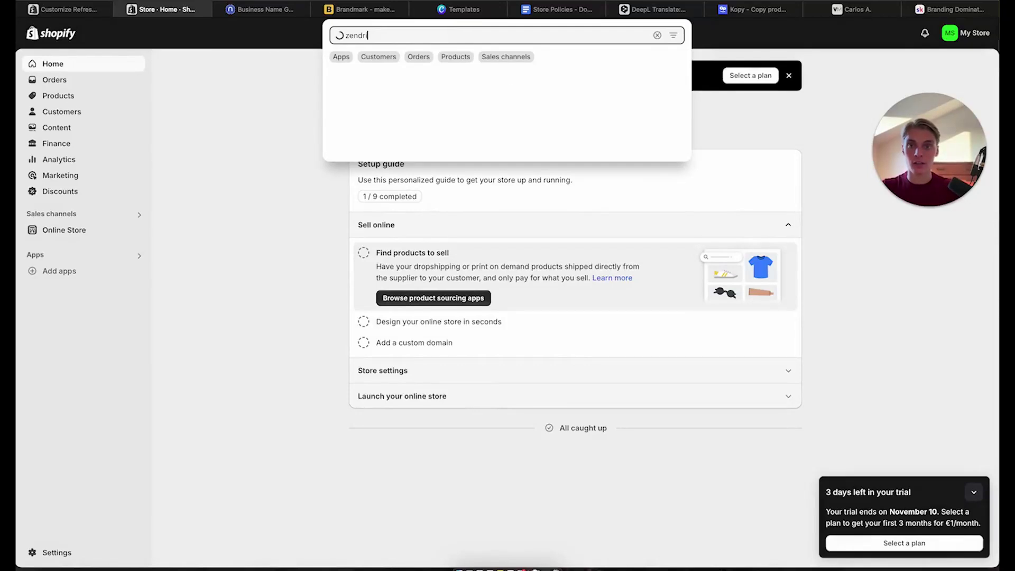
text(op)
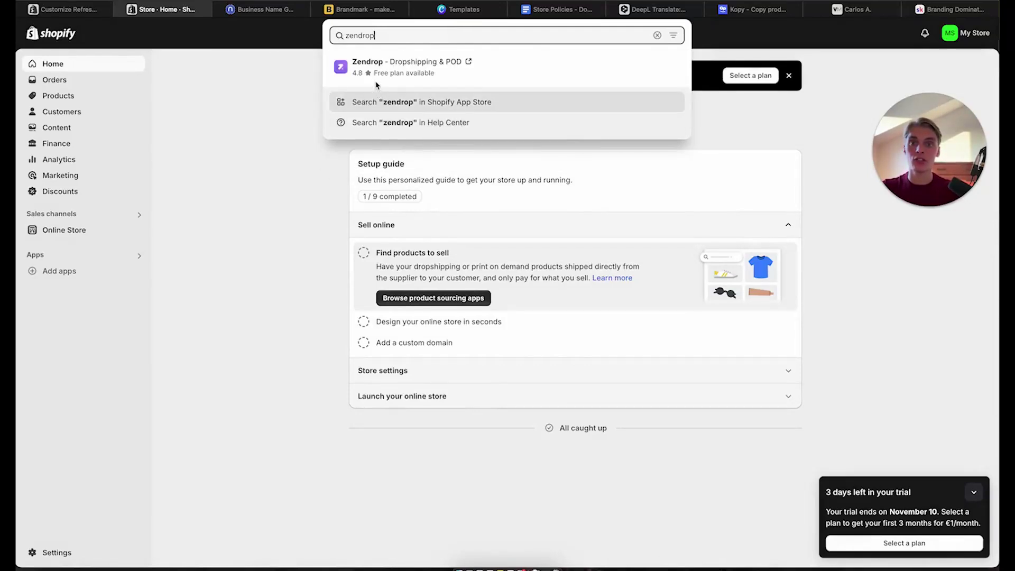
click(433, 64)
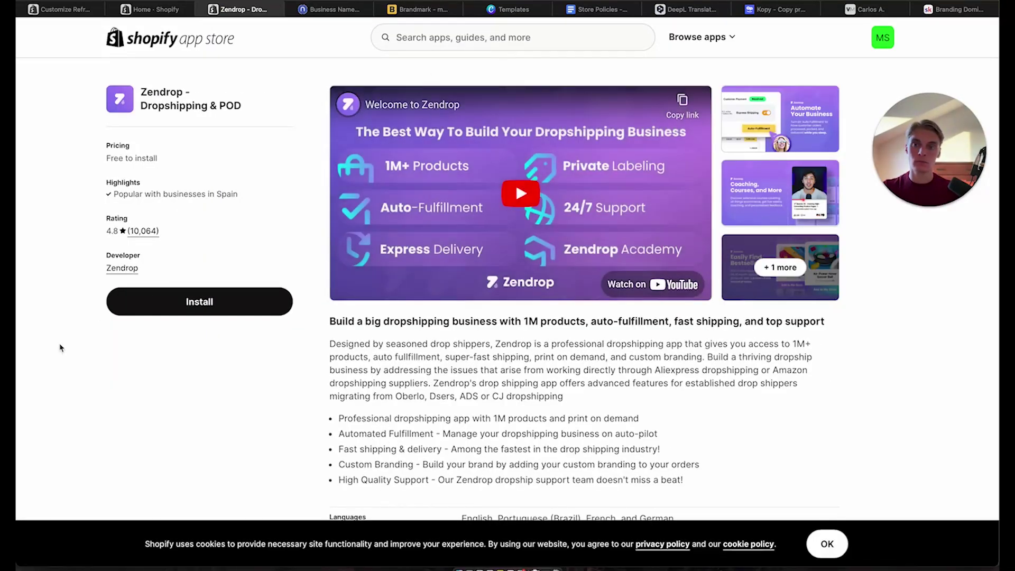
Install Zendrop, granting its permissions and approving the usage-based subscription
click(199, 313)
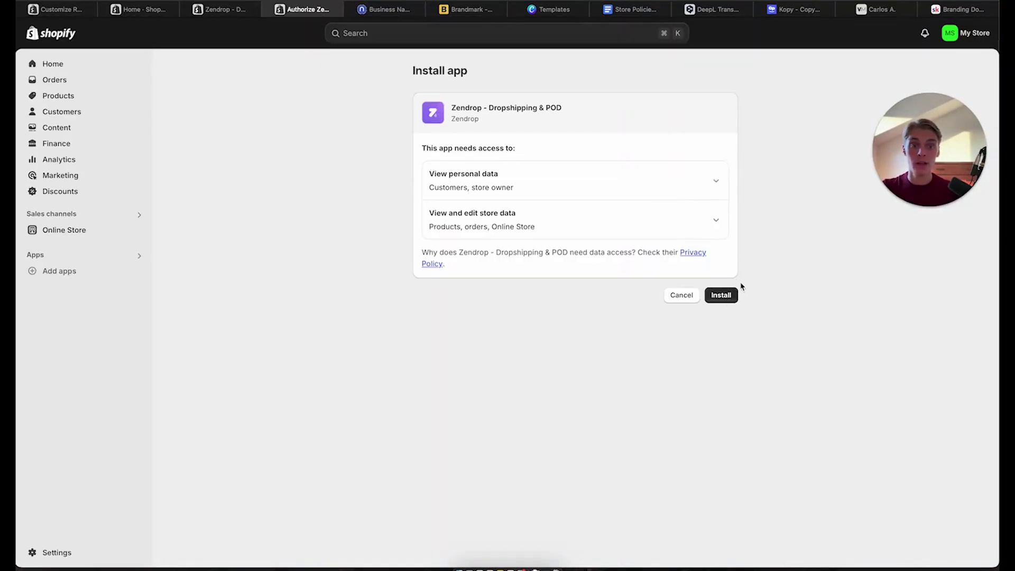
click(722, 302)
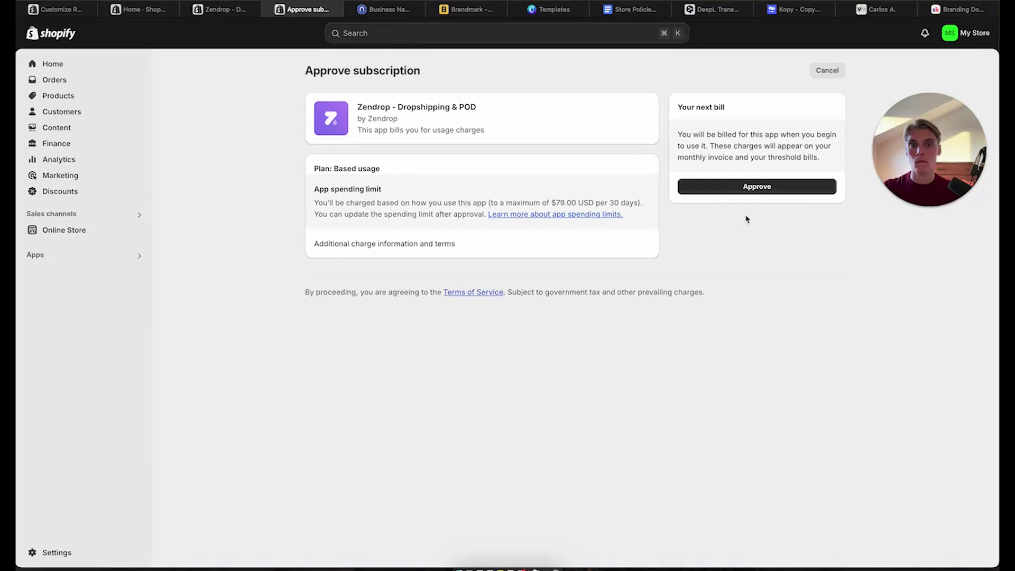
click(754, 189)
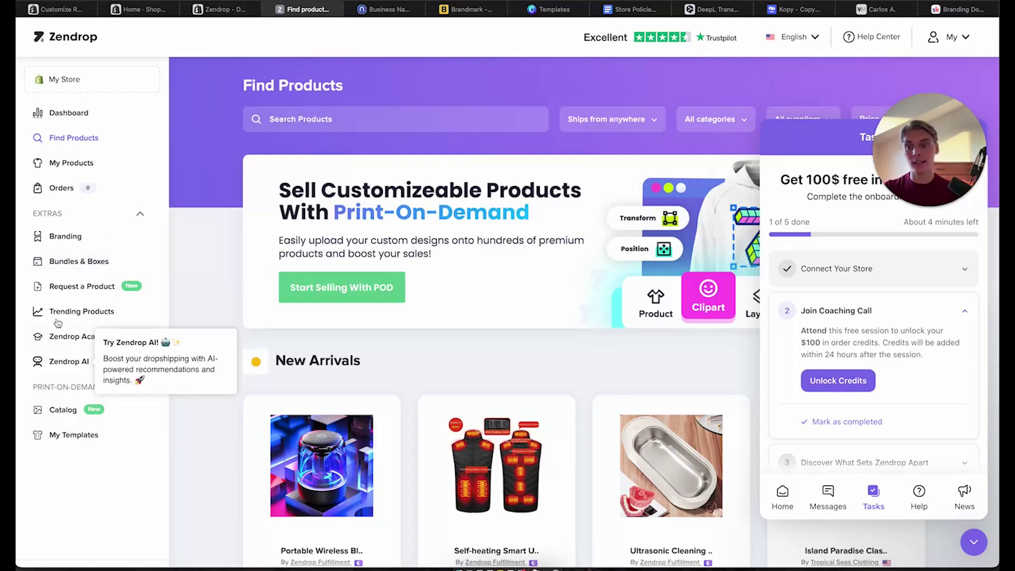
scroll(601, 357, down, 3)
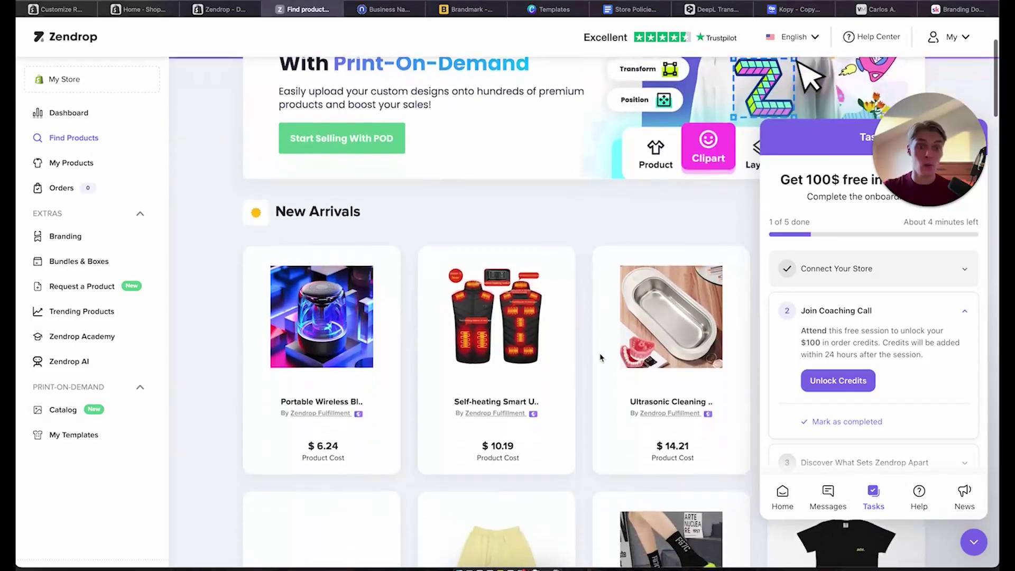
scroll(600, 357, down, 10)
scroll(600, 356, up, 14)
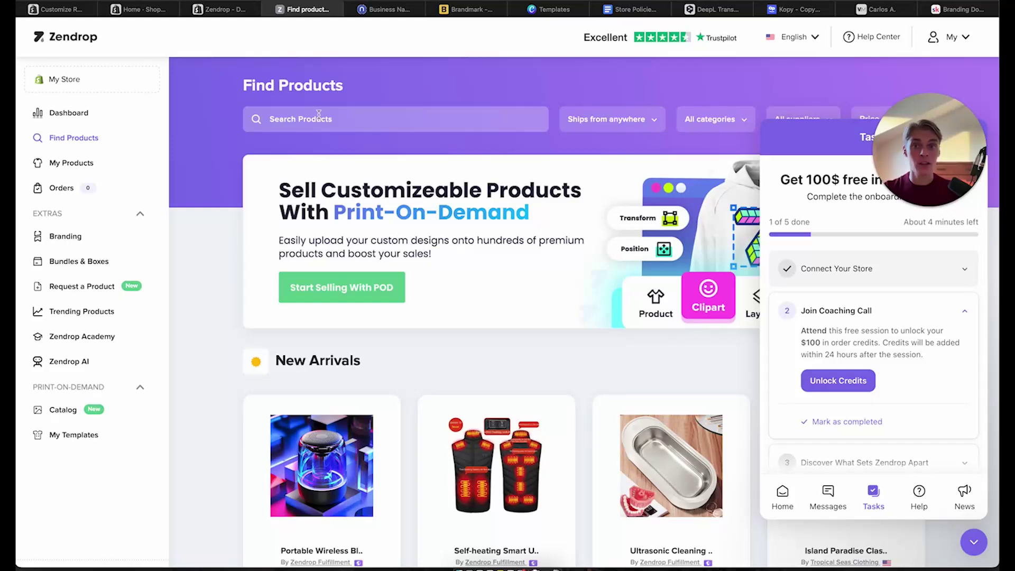
scroll(500, 405, down, 2)
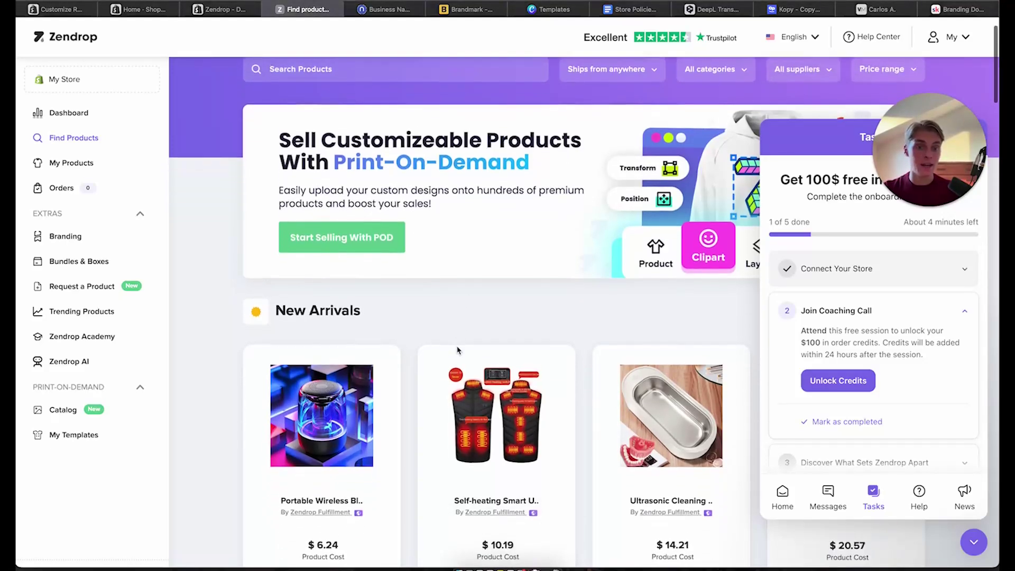
Add the Self-heating Smart USB Electric Vest to My Products and open the Import List
click(499, 406)
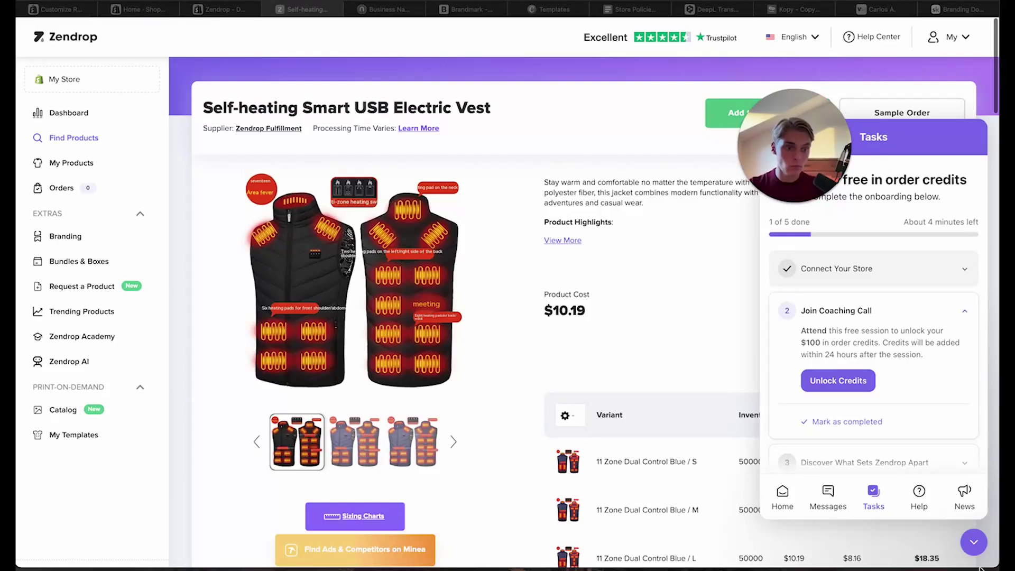
click(974, 543)
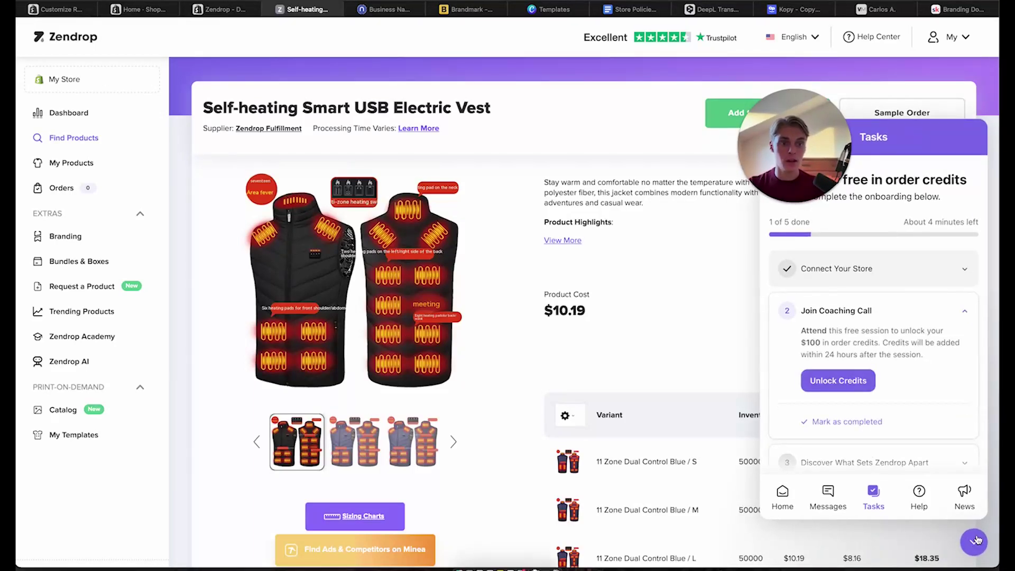
click(974, 543)
drag(787, 184, 909, 261)
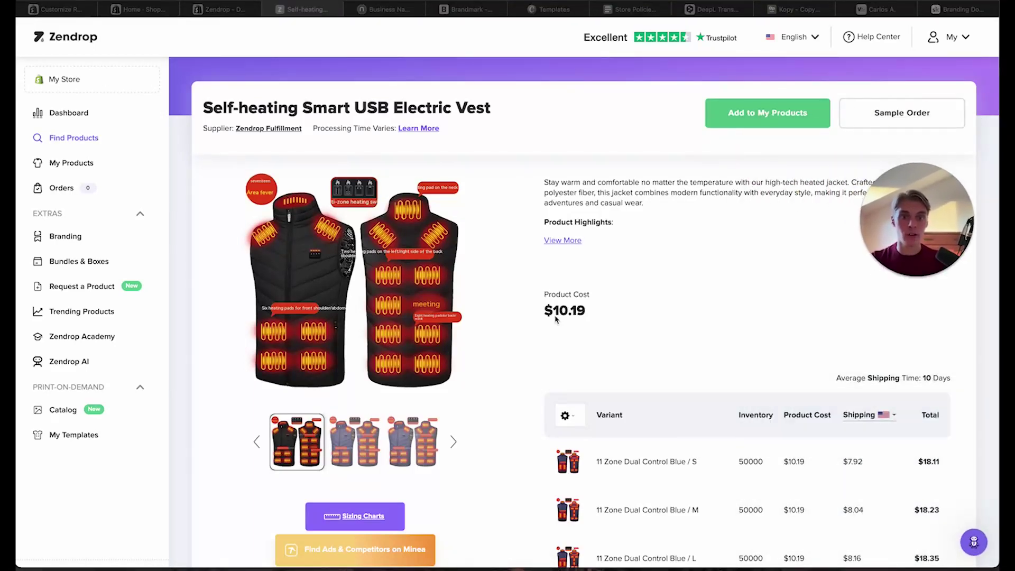
scroll(556, 316, down, 2)
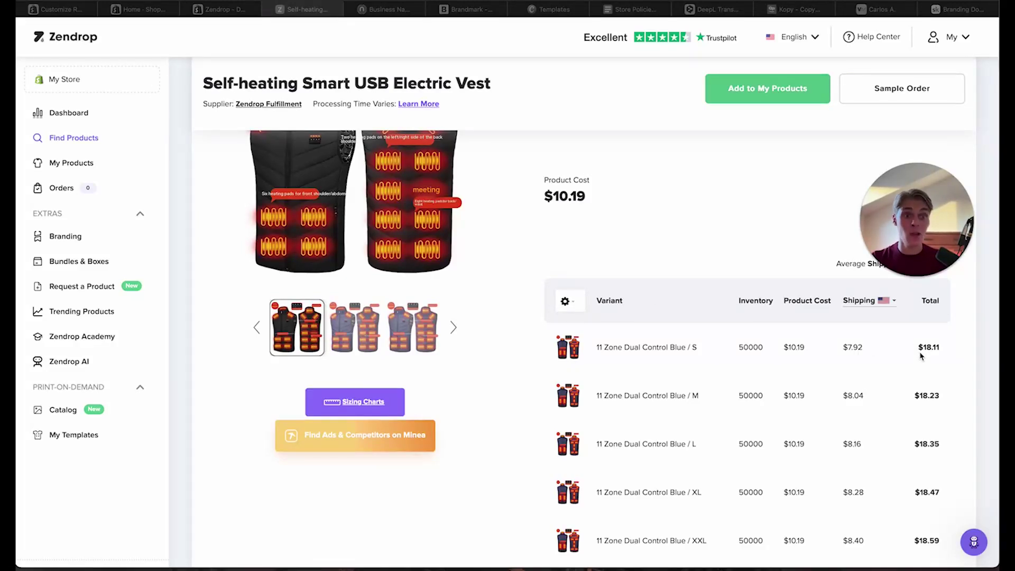
key(XF86MonBrightnessUp)
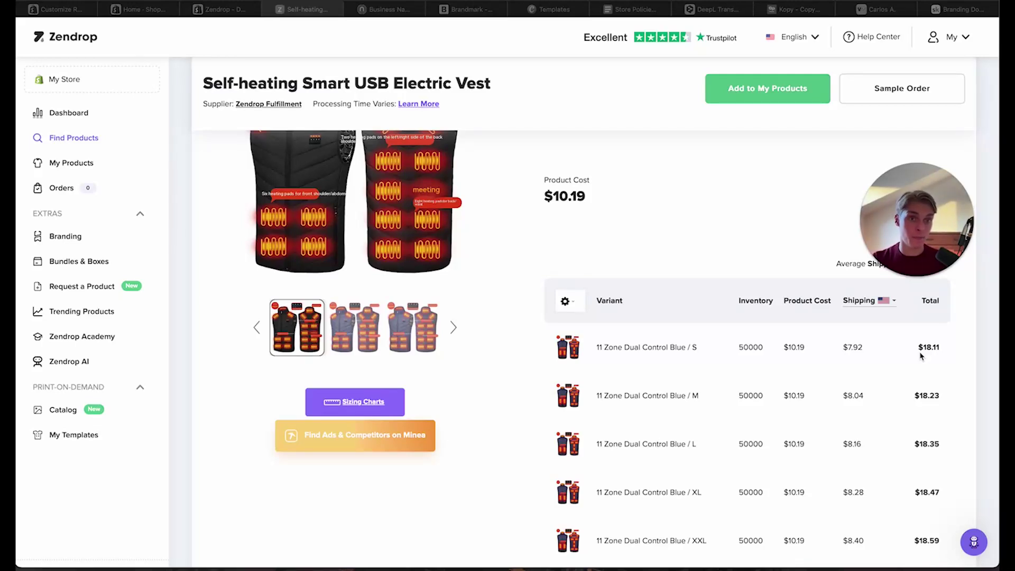
click(779, 121)
click(759, 95)
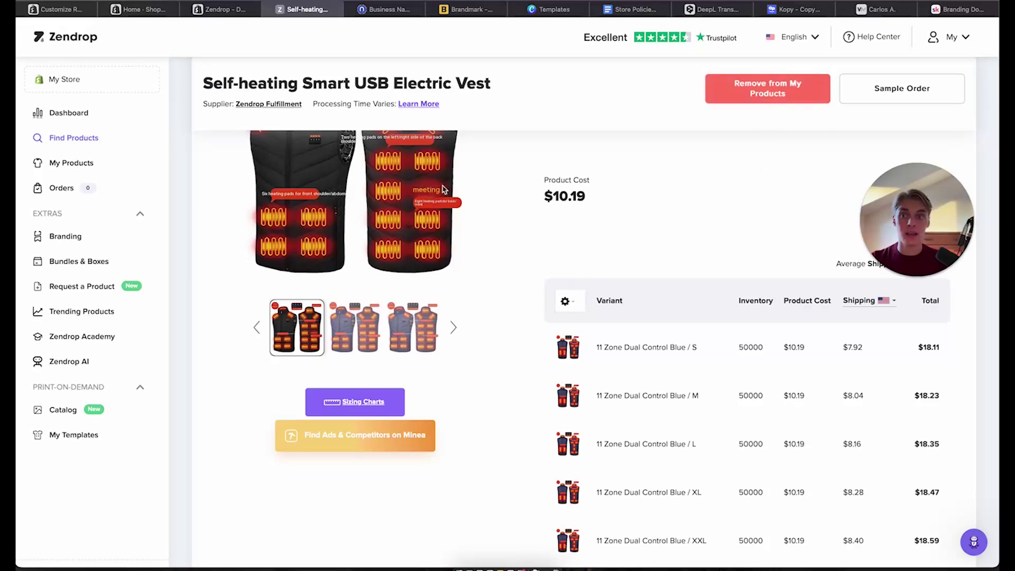
click(65, 164)
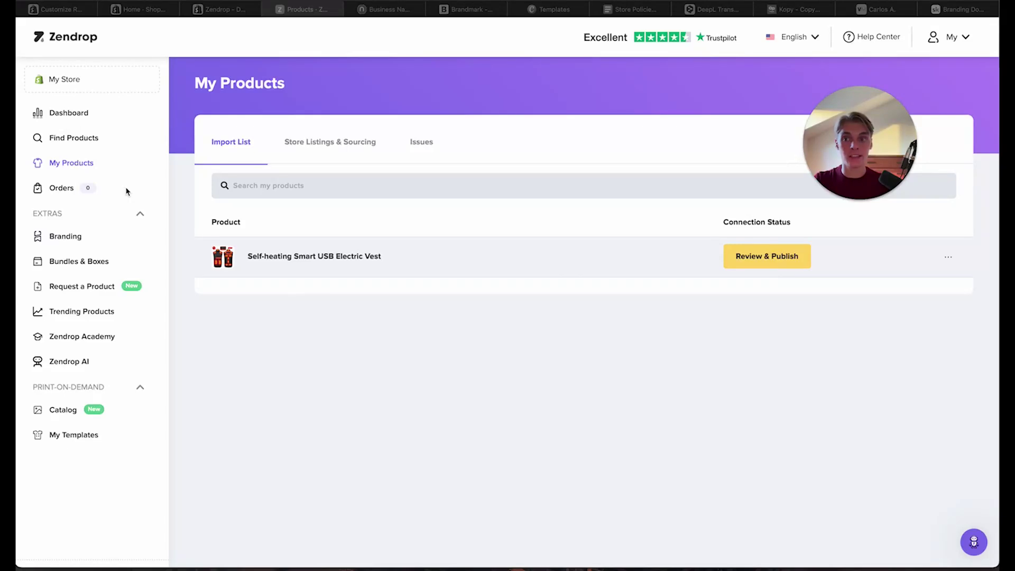
Publish the vest to the Shopify store, hiding future notices and confirming the conditions
click(79, 189)
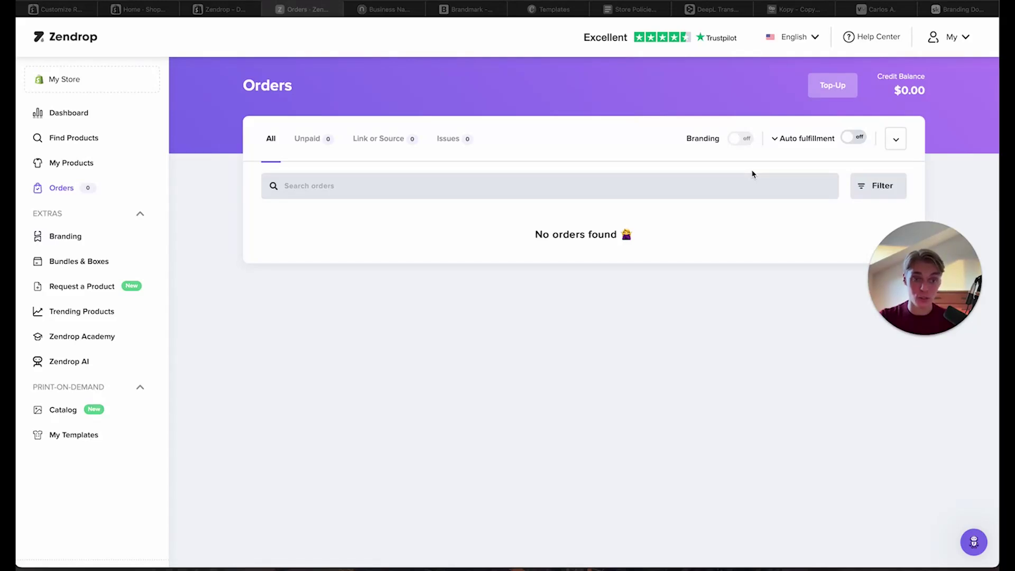
click(94, 162)
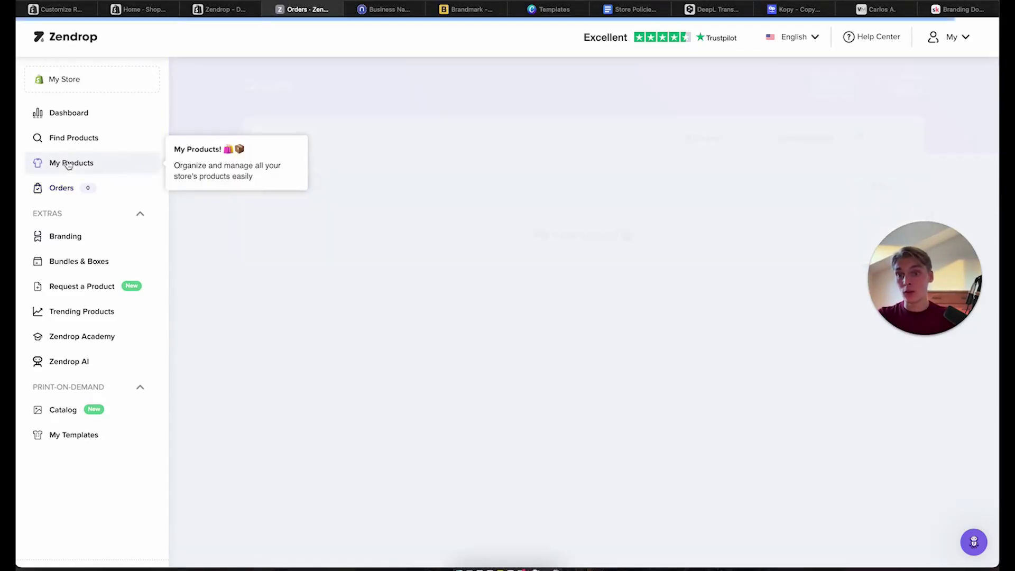
click(786, 266)
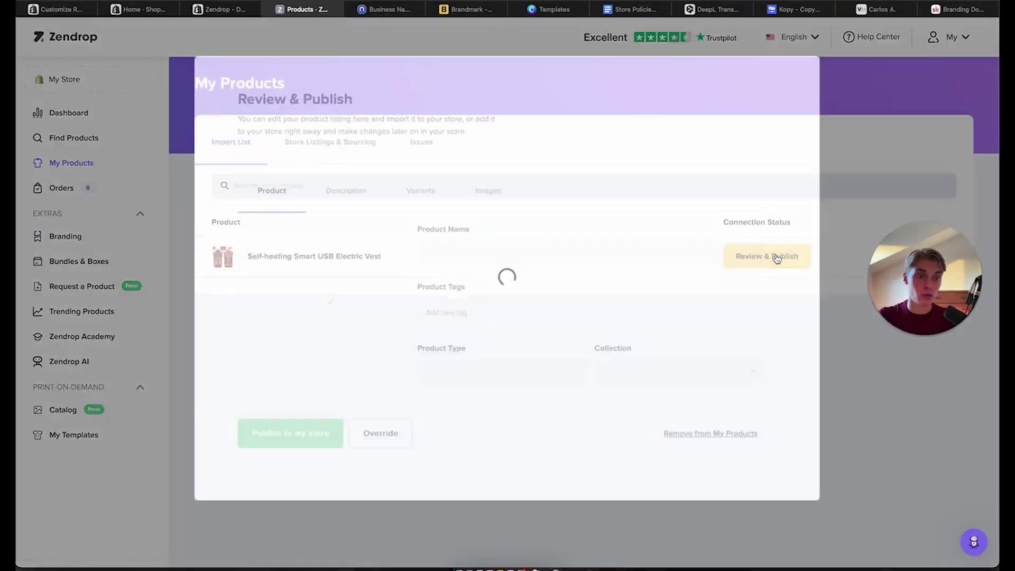
click(463, 384)
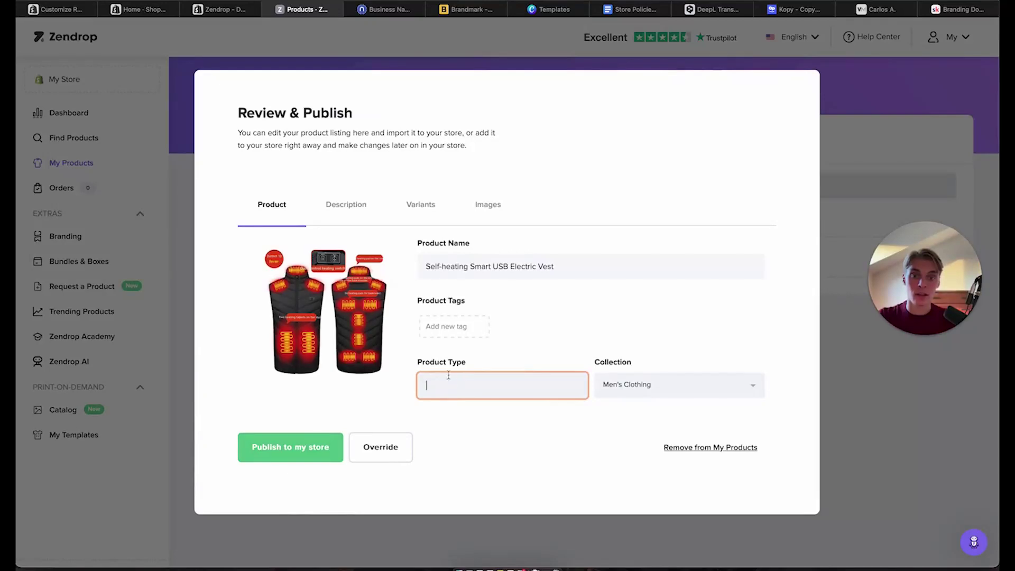
click(288, 454)
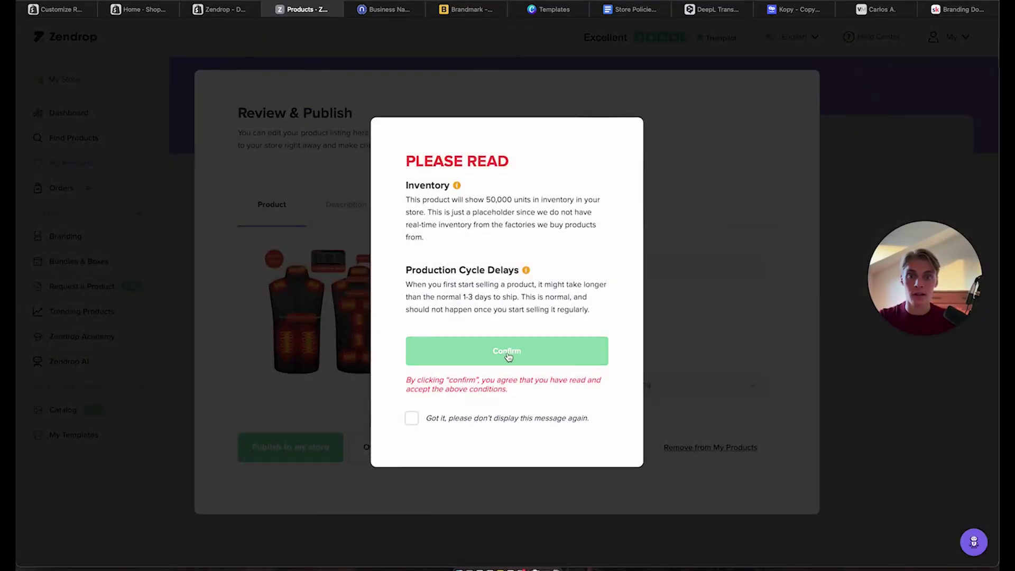
click(414, 418)
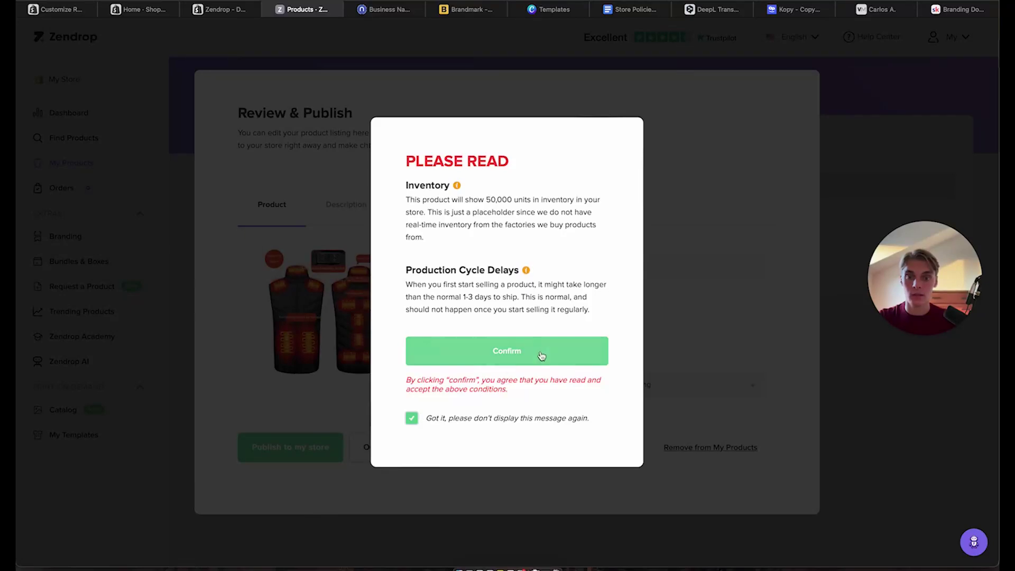
click(516, 356)
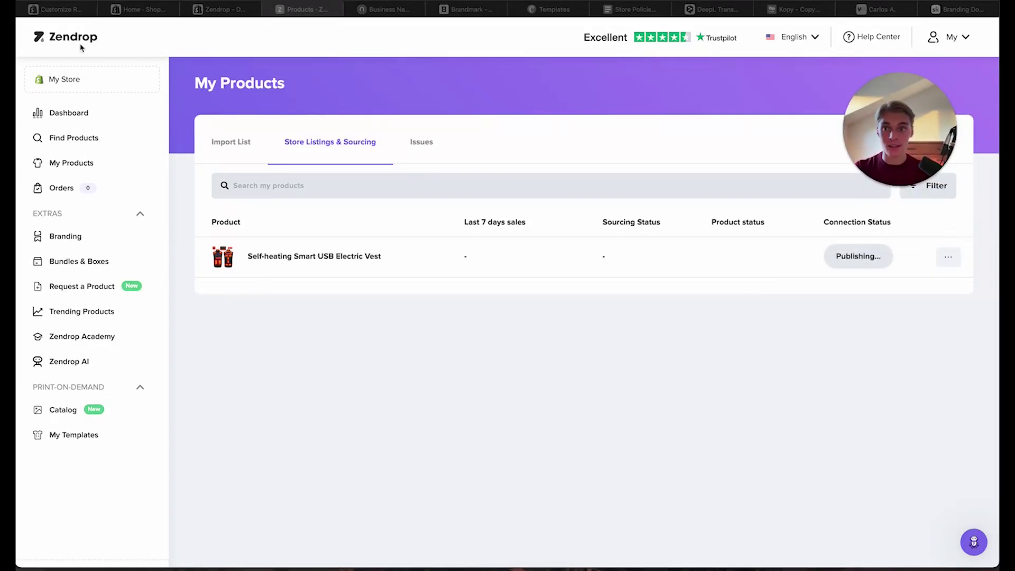
click(68, 9)
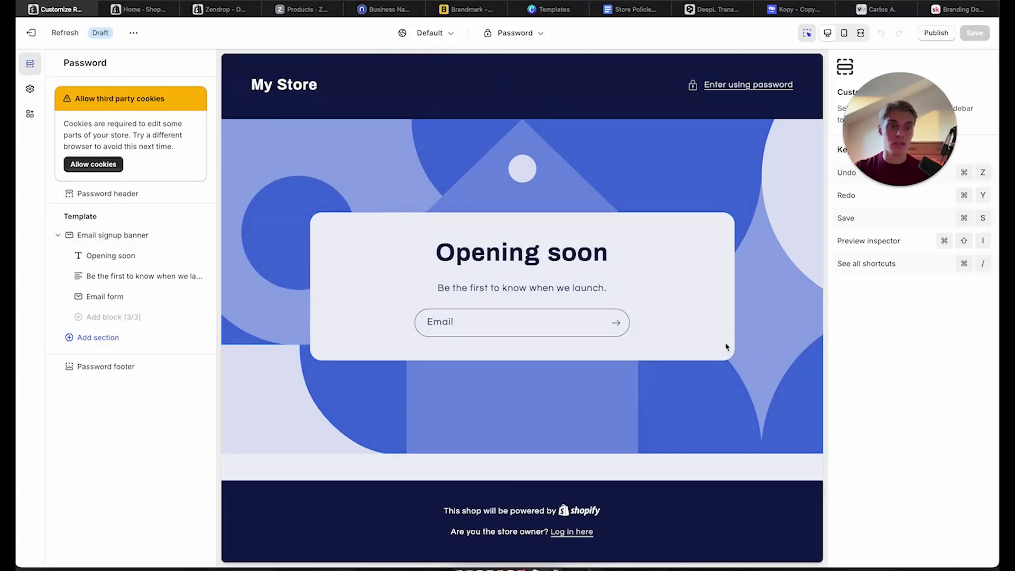
Return to the Shopify admin tab and reload it
click(299, 9)
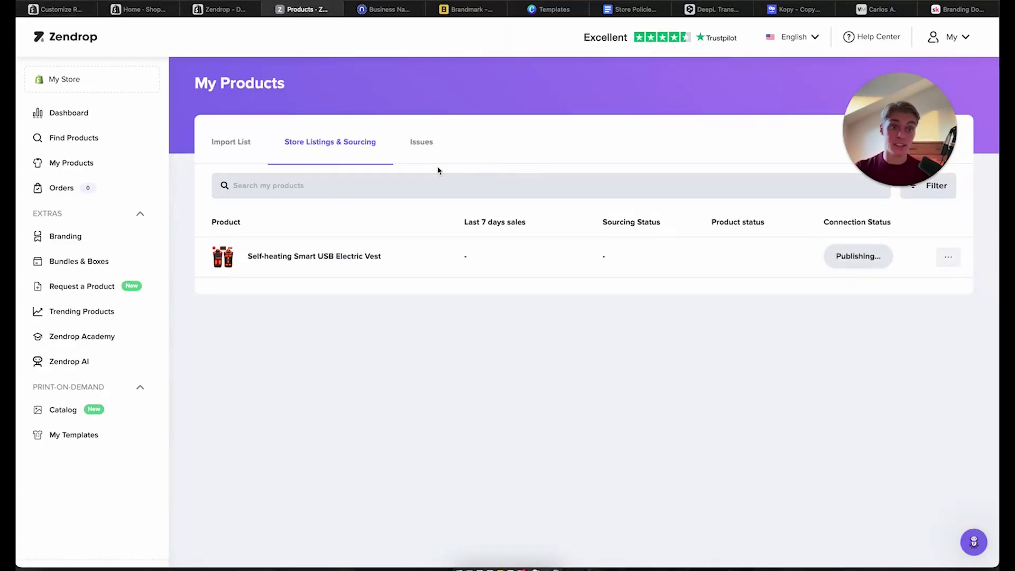
click(59, 10)
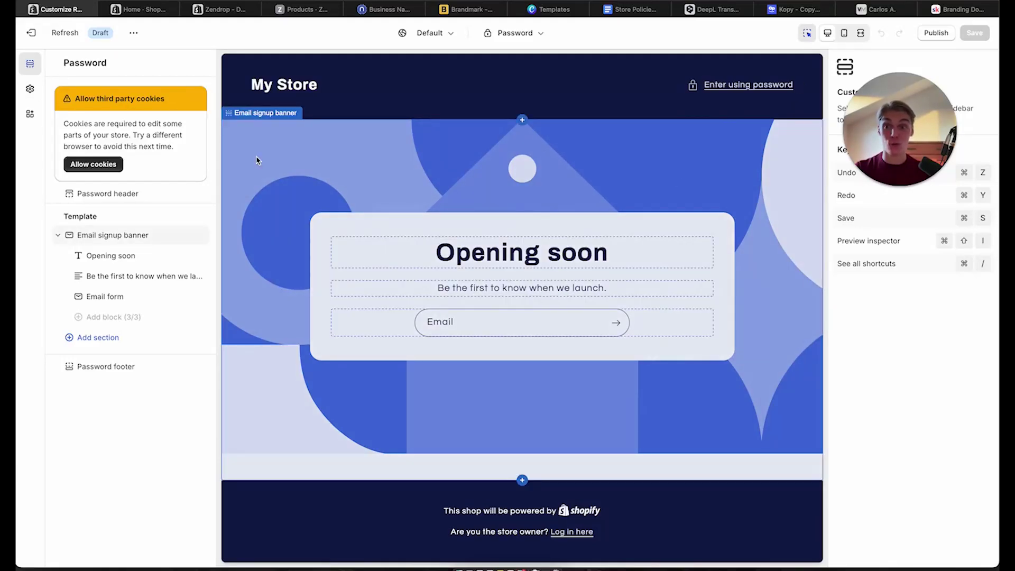
click(141, 11)
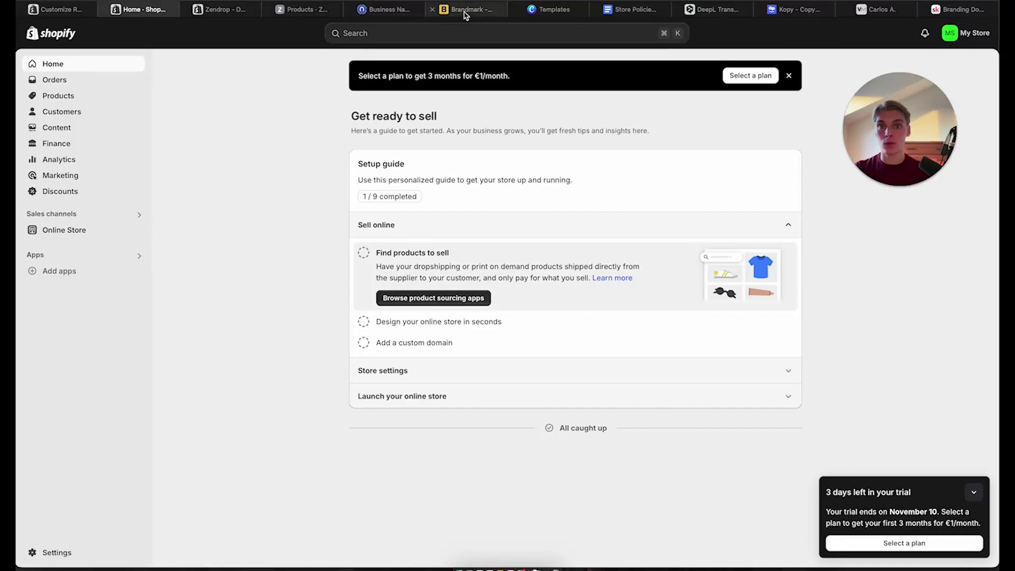
key(super+r)
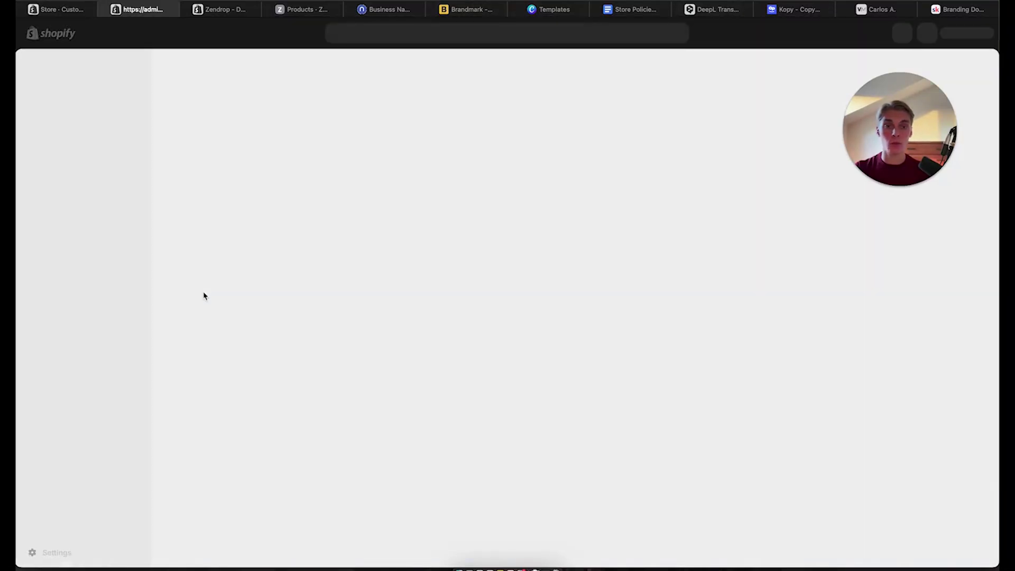
Publish Refresh in place of Dawn and open it in the theme editor
click(114, 229)
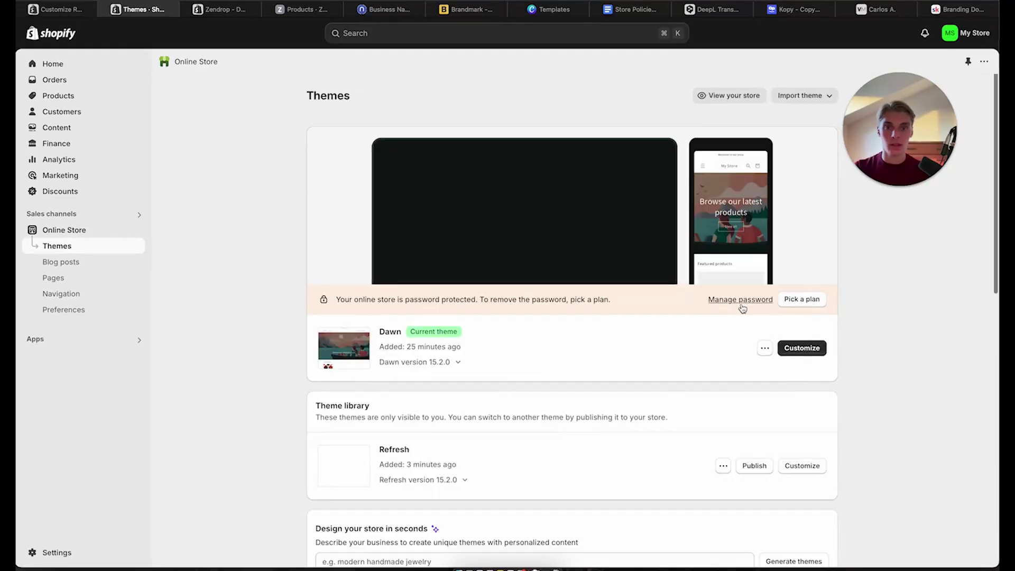
click(754, 465)
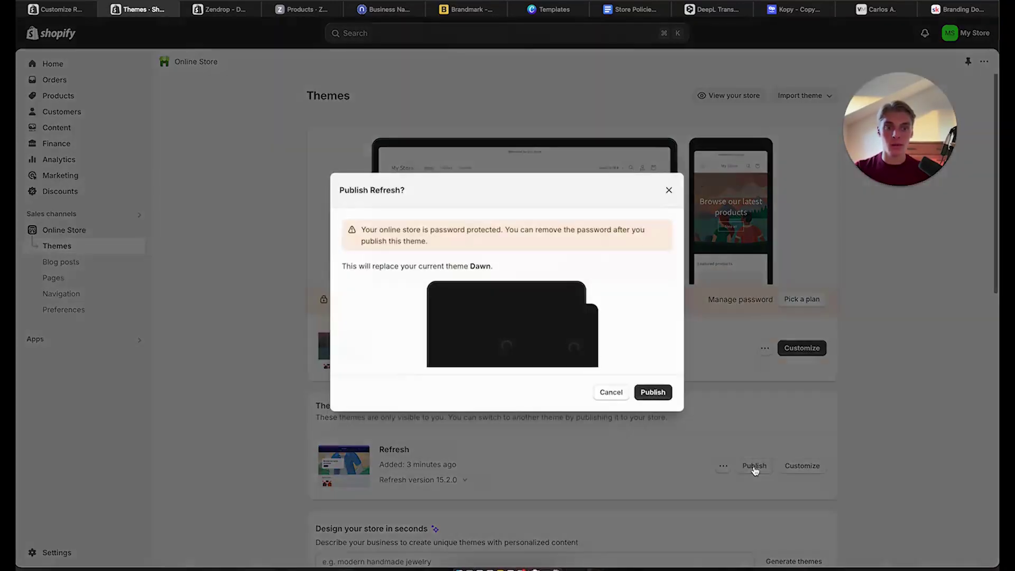
click(654, 392)
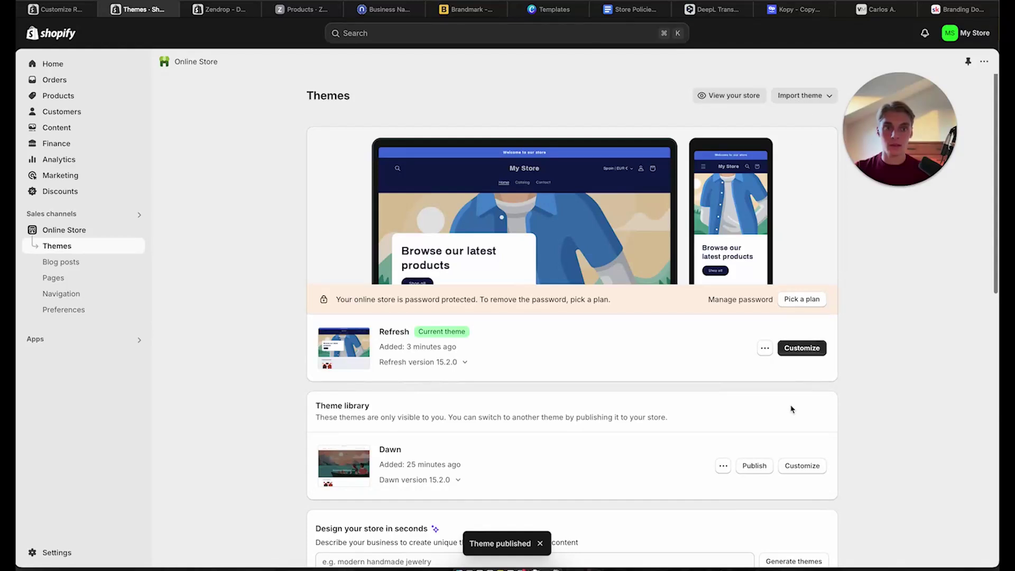
click(803, 351)
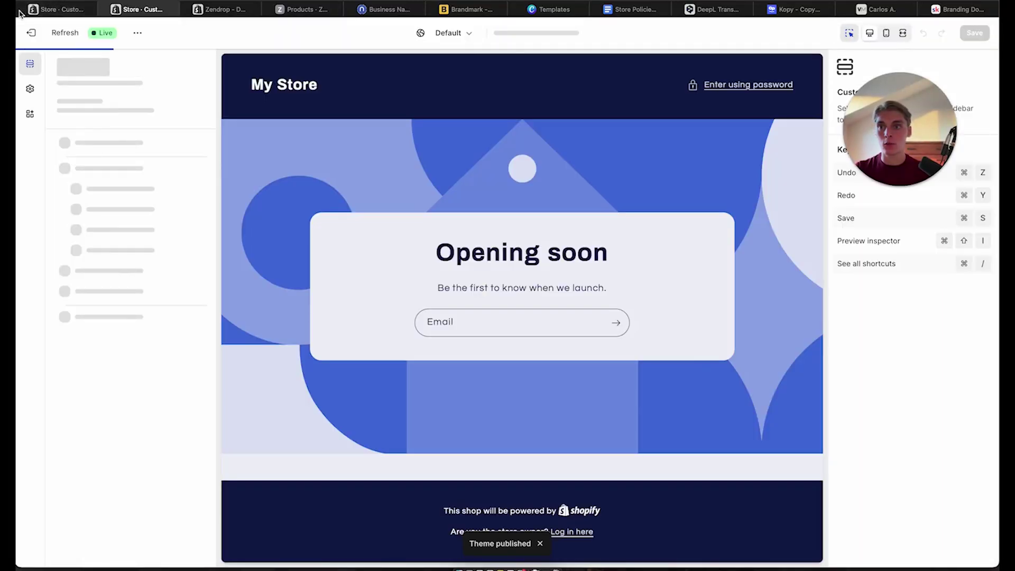
Close the old editor tab and look through the Refresh editor's header section and options menu
click(20, 9)
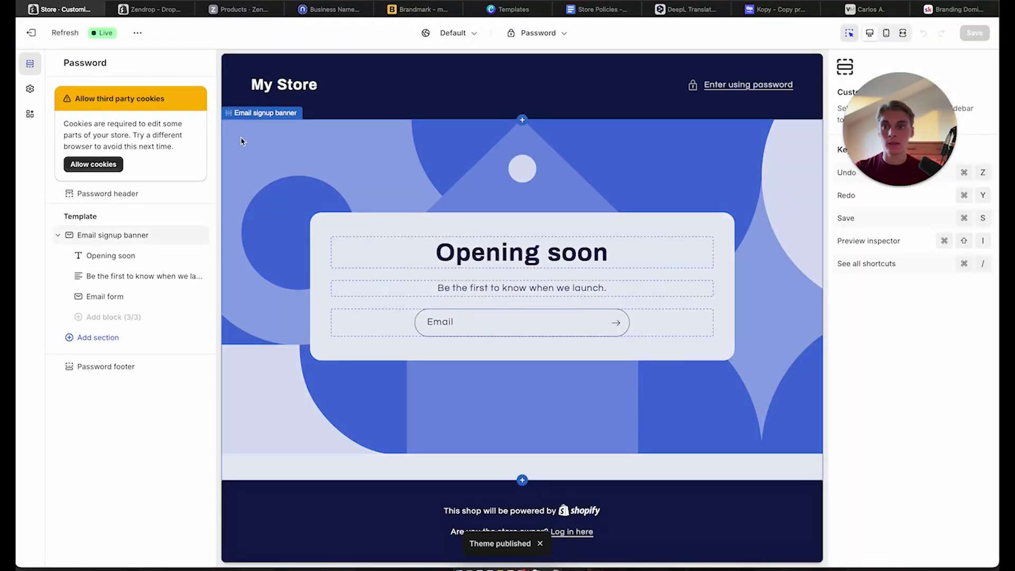
click(120, 197)
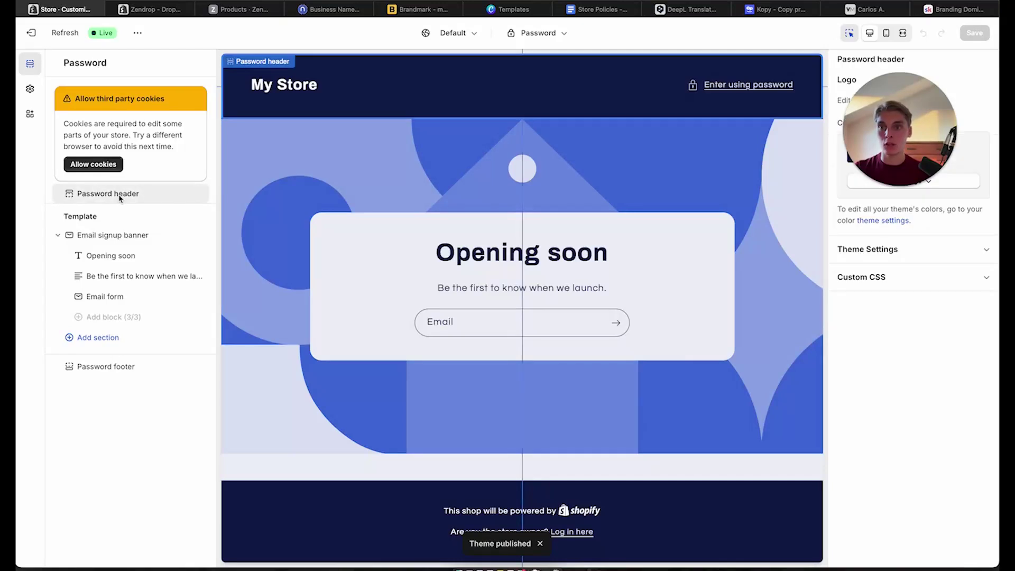
click(138, 33)
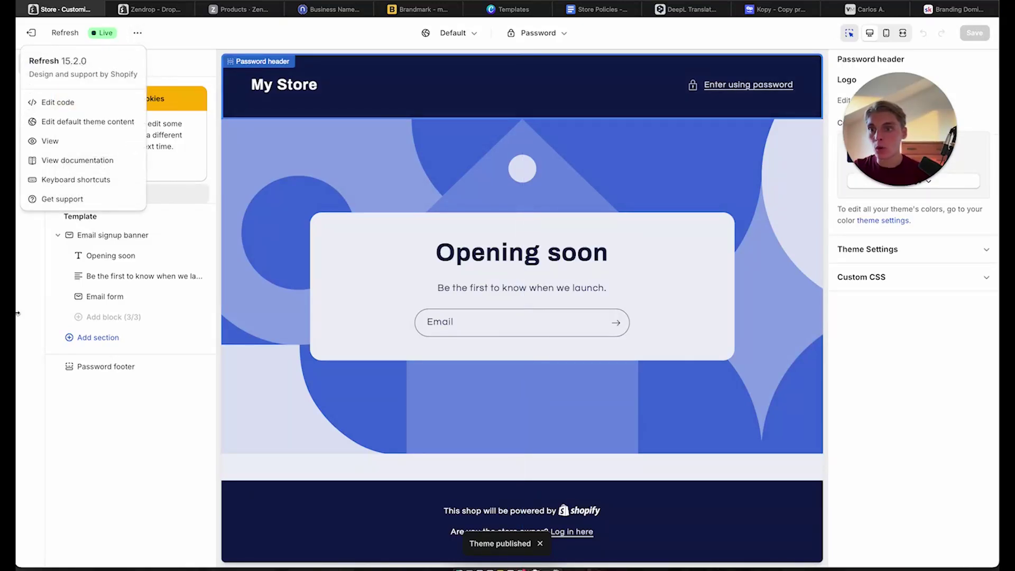
click(84, 421)
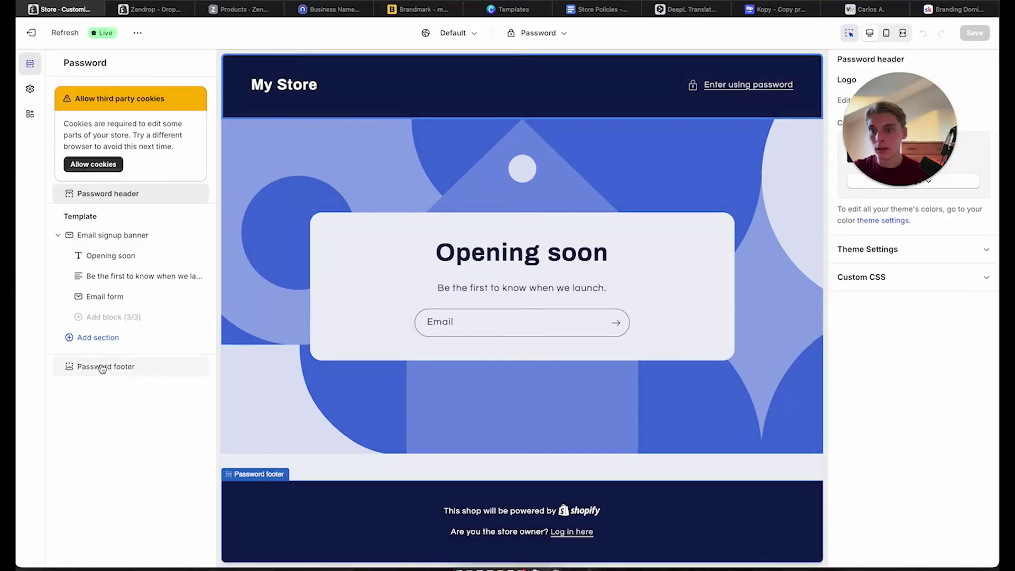
Browse the global theme settings, then move to the Zendrop listing tab
click(41, 92)
scroll(135, 93, down, 4)
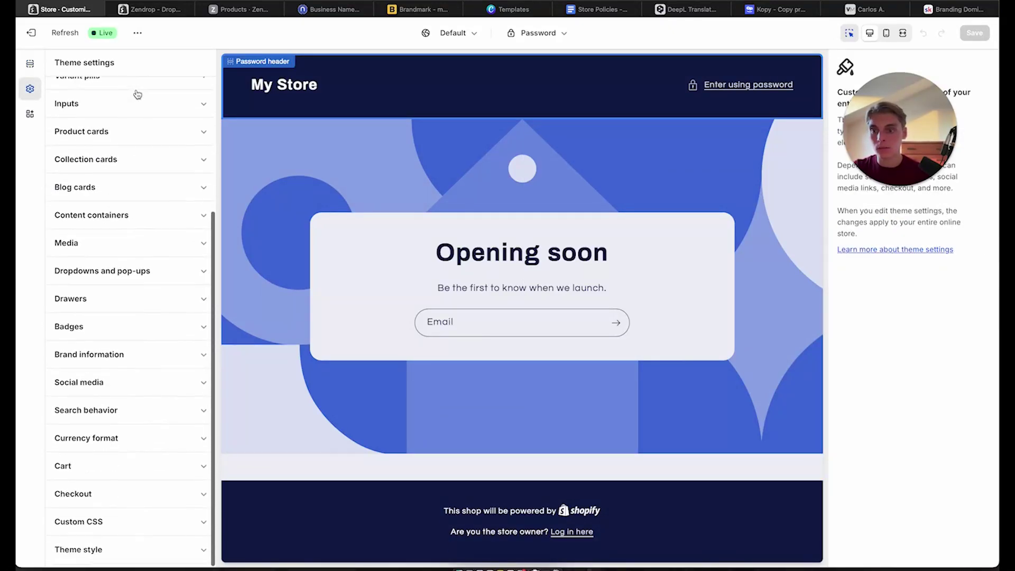
scroll(142, 296, up, 3)
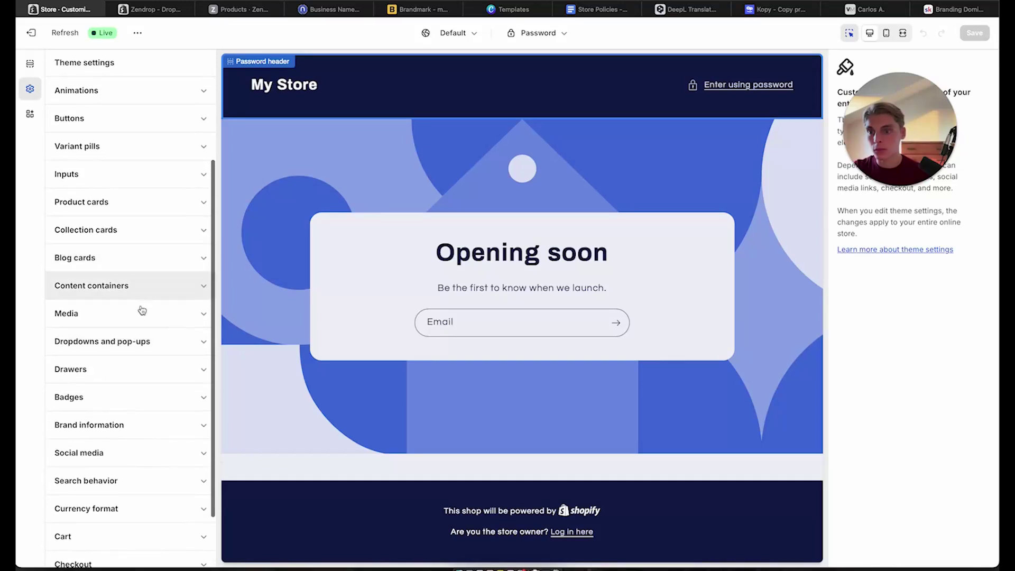
scroll(98, 362, up, 3)
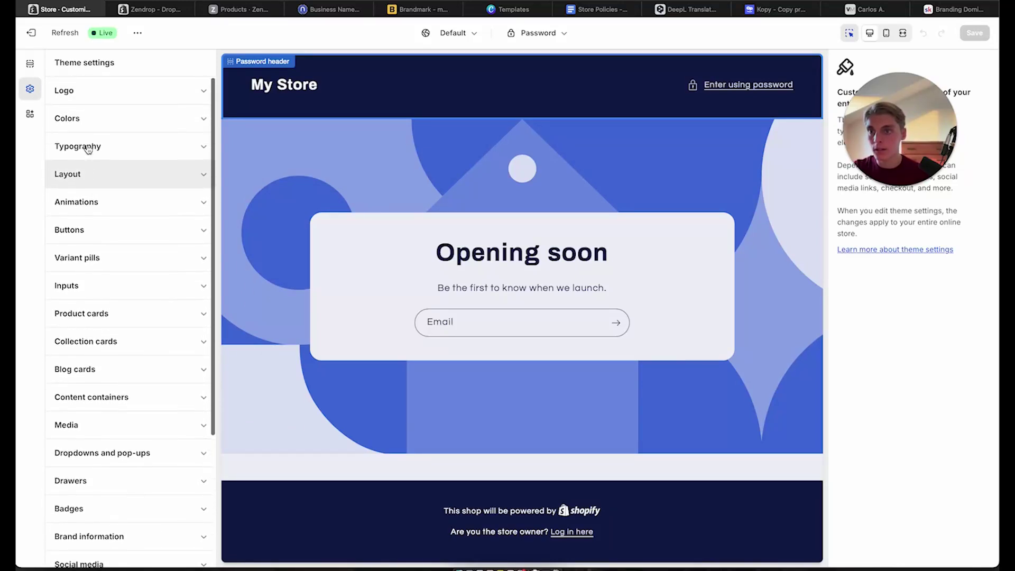
key(ctrl+Tab)
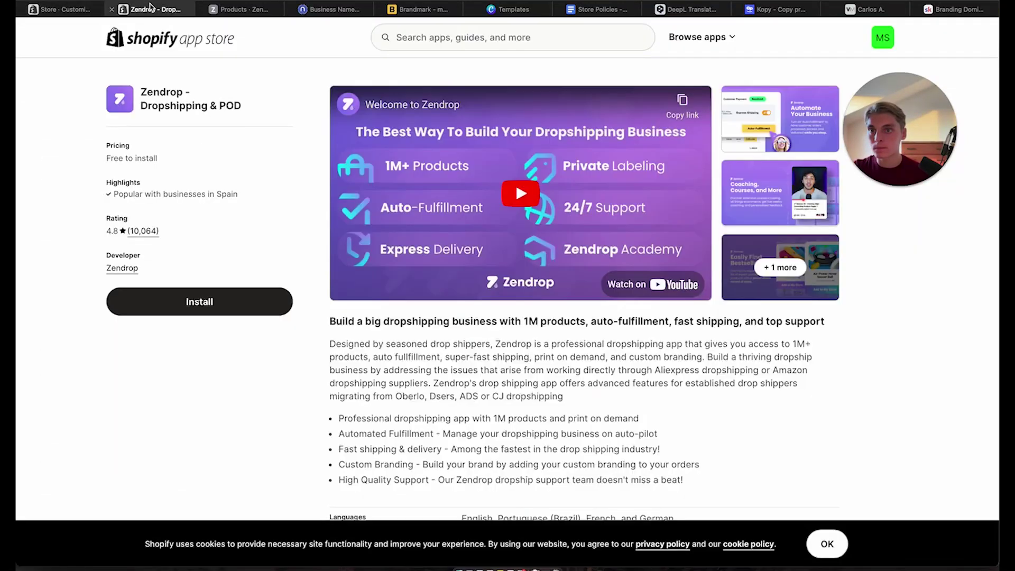
Go from the editor to Themes and open the store's password protection settings
click(57, 6)
click(29, 33)
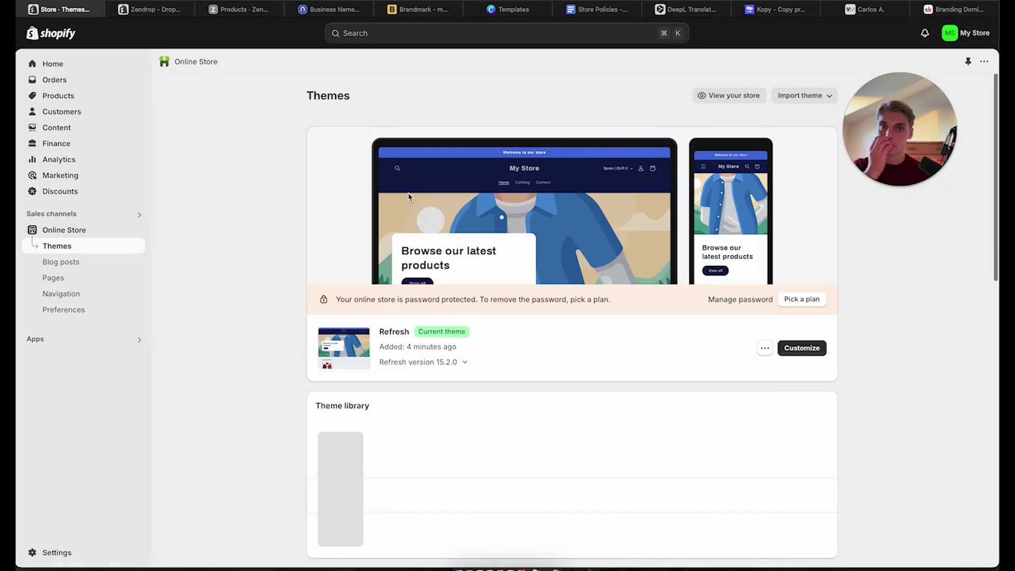
click(764, 350)
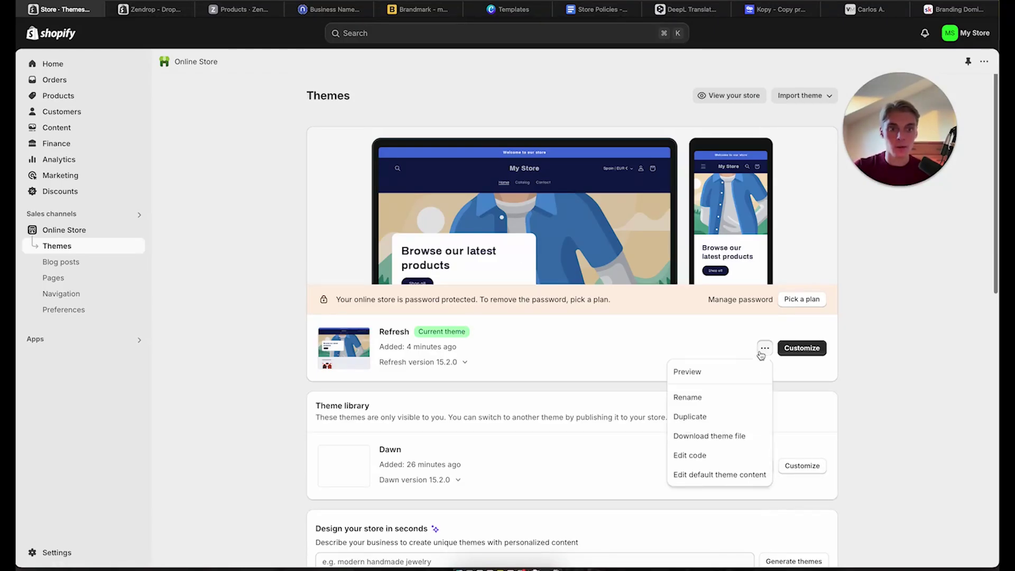
scroll(727, 470, down, 2)
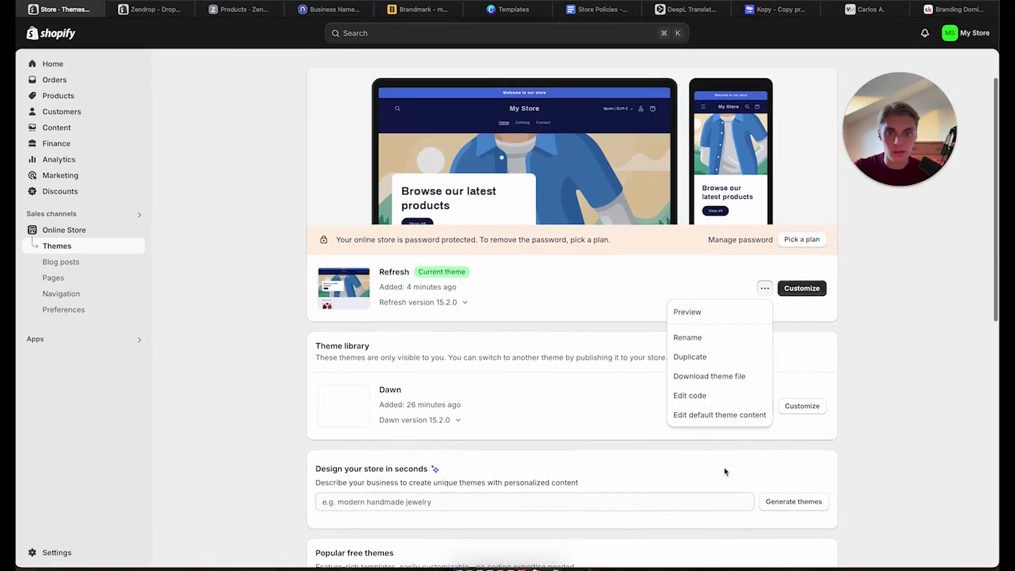
click(753, 243)
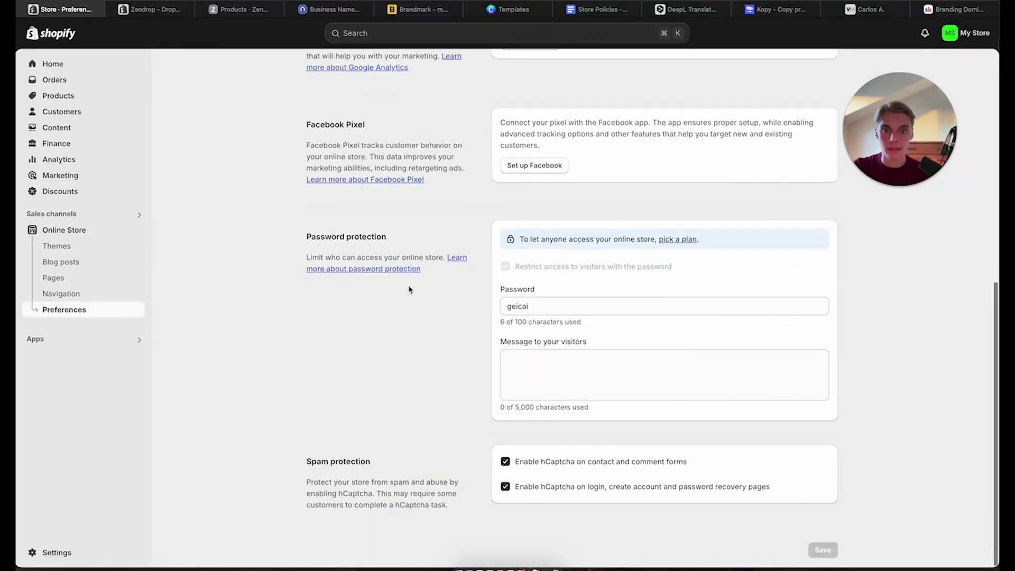
Pick a subscription plan from Password protection and return to Home
scroll(553, 408, up, 8)
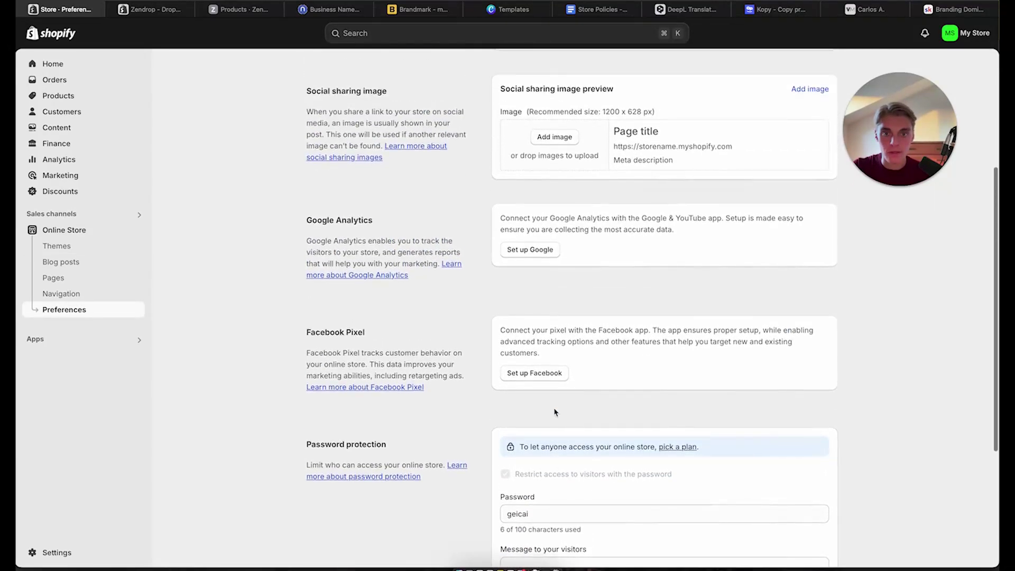
scroll(554, 411, down, 8)
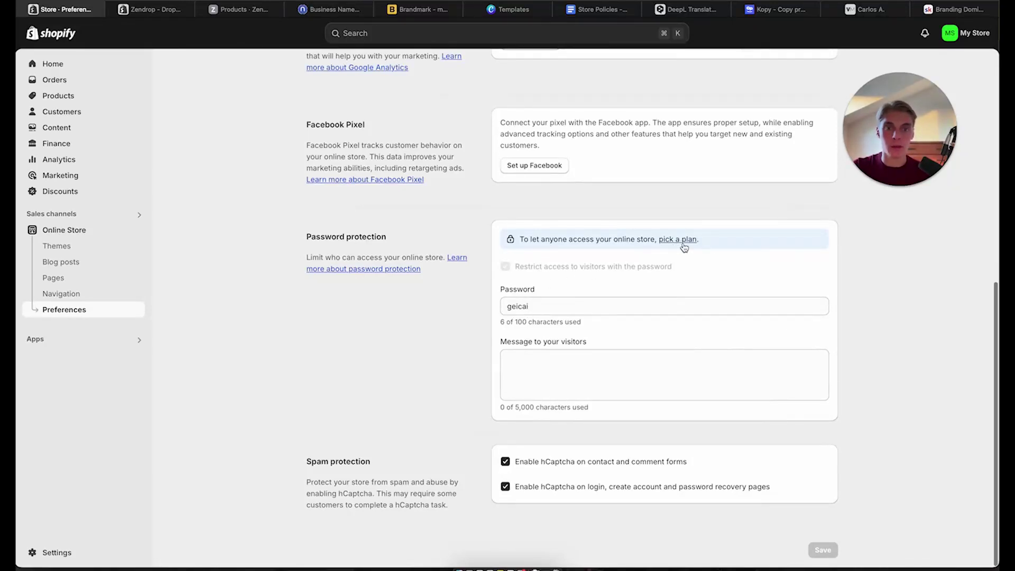
click(682, 240)
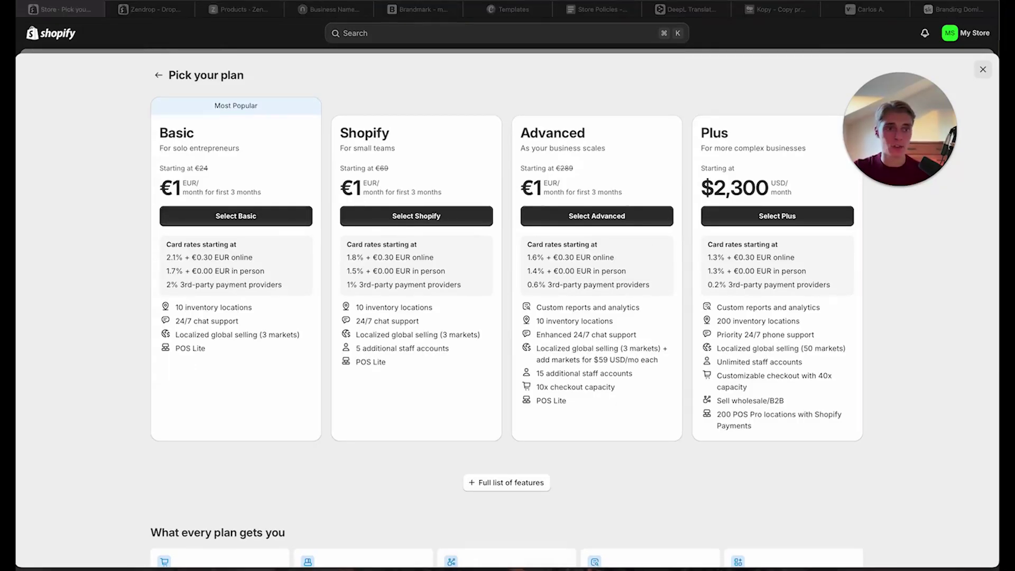
mouse_move(32, 507)
click(92, 413)
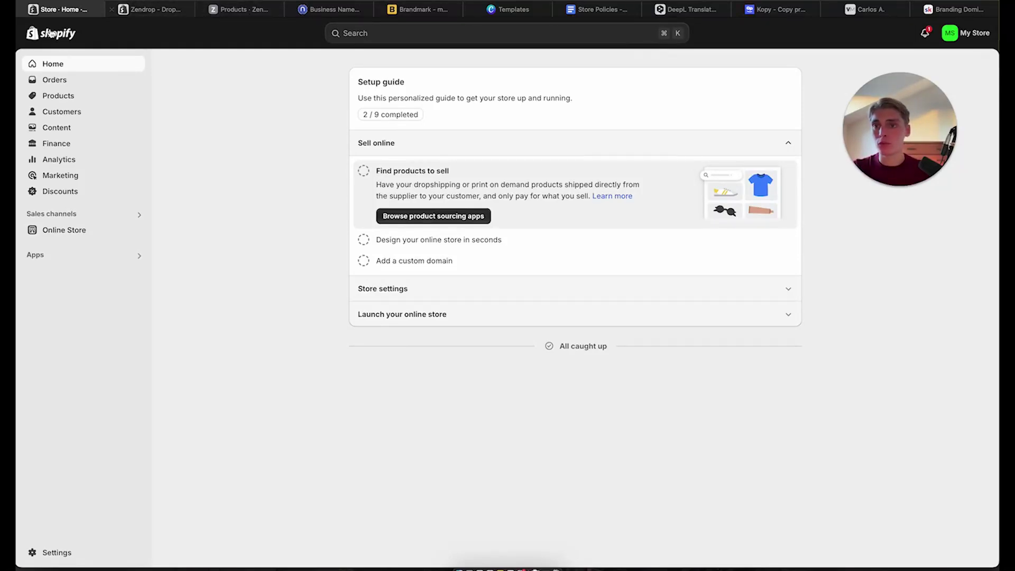
Remove the store password from the Online Store Themes page
click(74, 233)
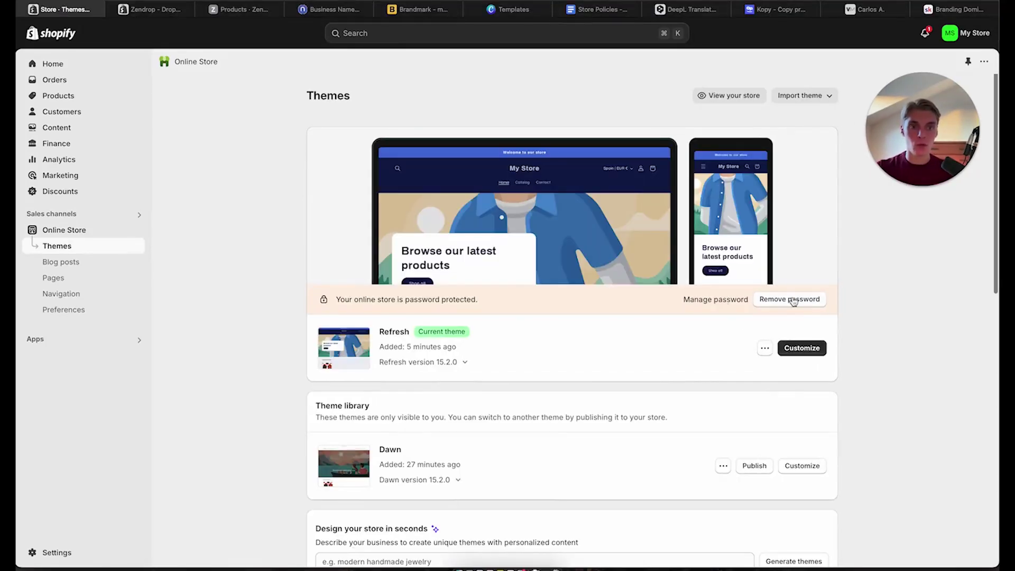
click(789, 299)
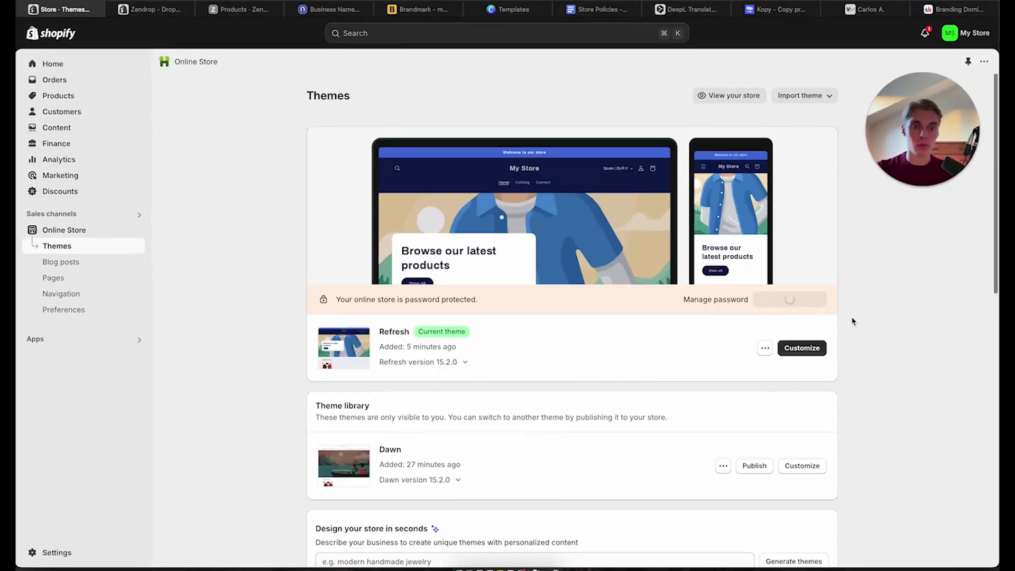
scroll(532, 405, down, 1)
scroll(533, 406, down, 2)
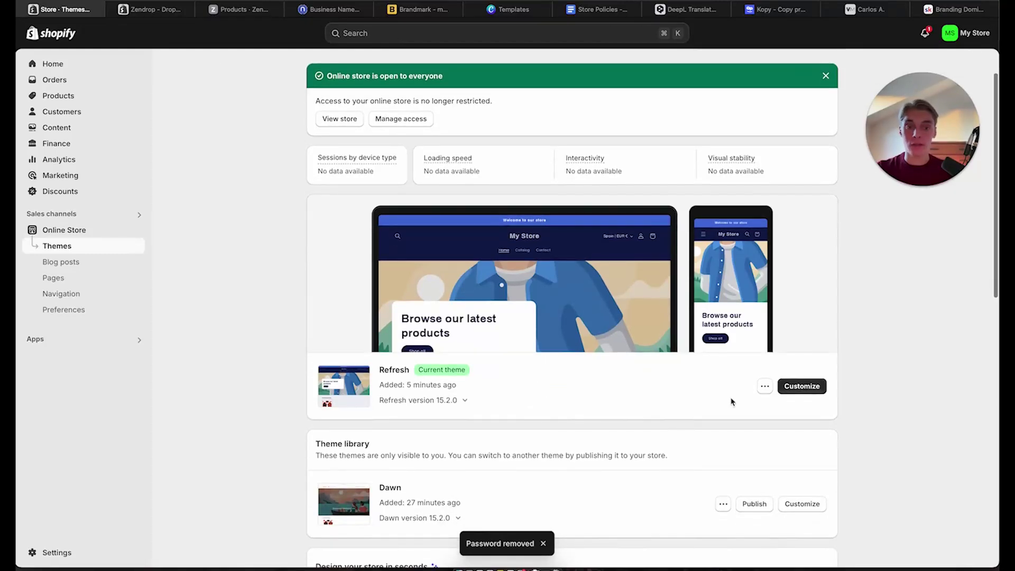
View the live Refresh storefront and check the heated vest featured from €52,89
click(765, 388)
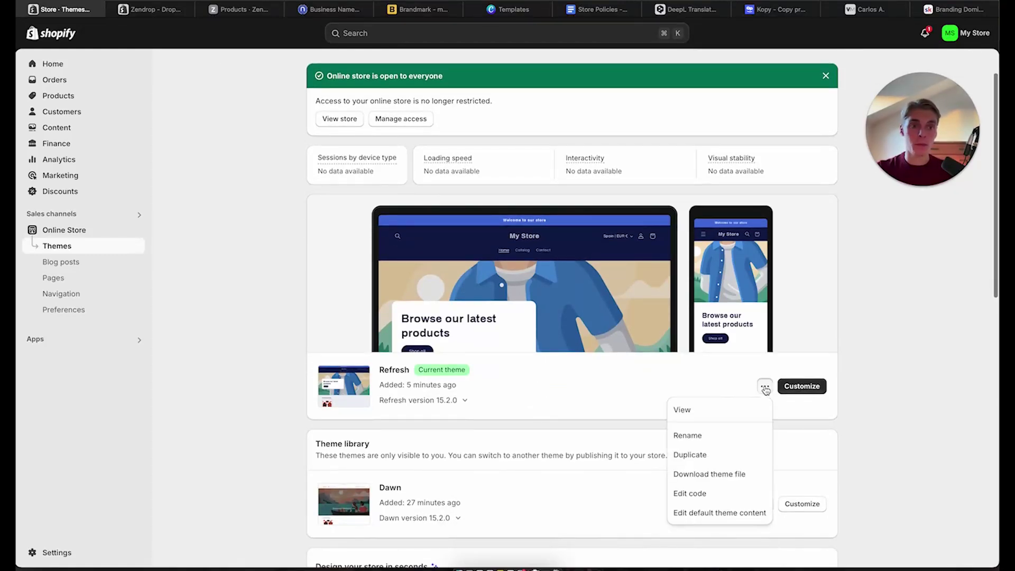
click(716, 415)
scroll(516, 238, down, 7)
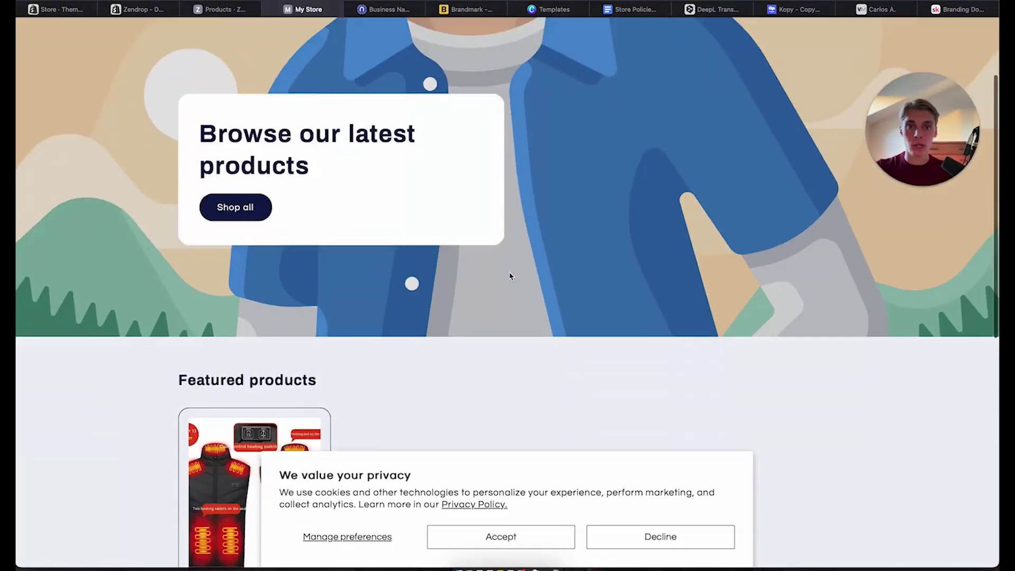
scroll(510, 276, up, 3)
scroll(509, 276, up, 2)
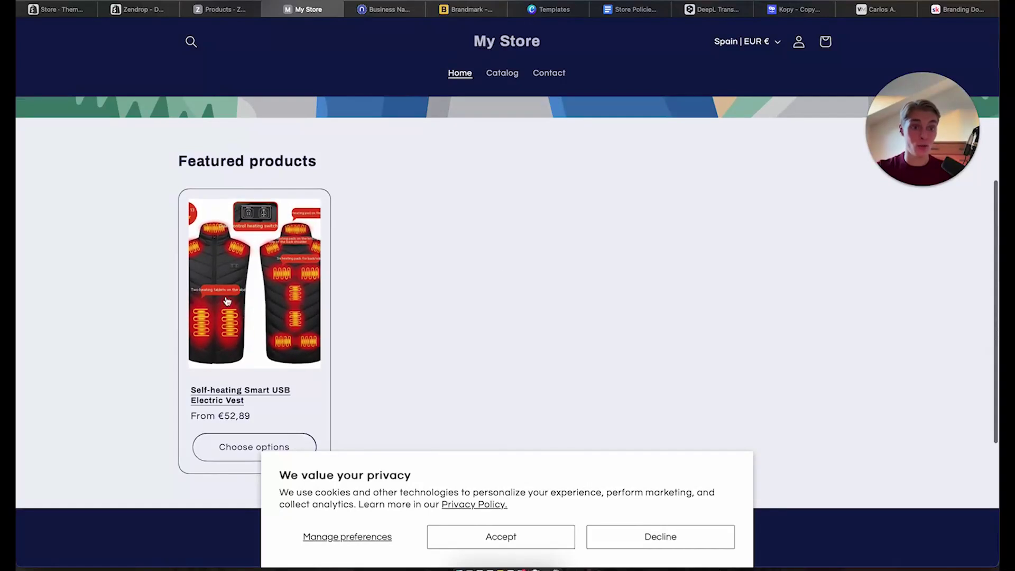
scroll(477, 302, up, 6)
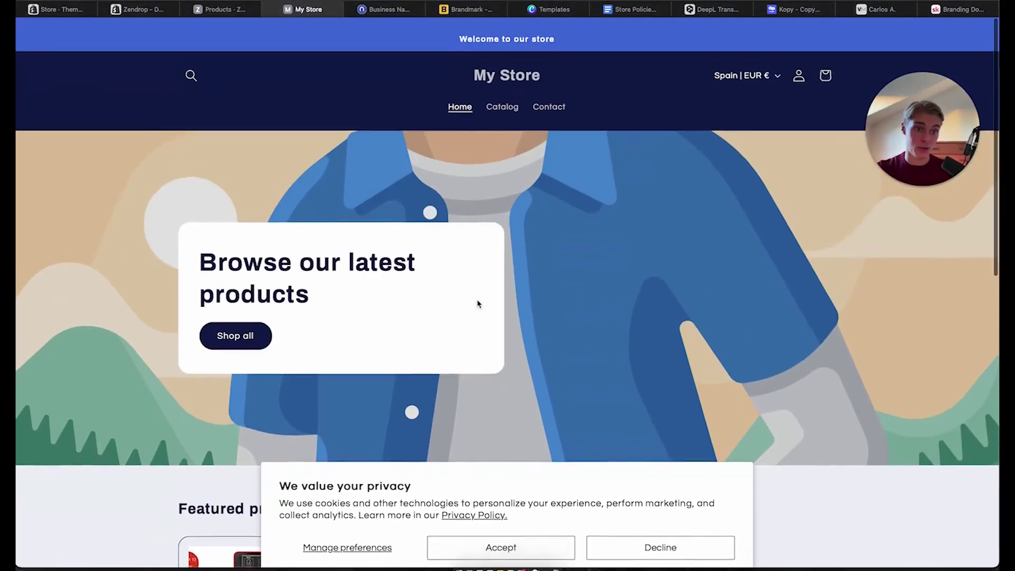
Close the storefront tab and open the Refresh theme's Home page in the theme editor
click(286, 9)
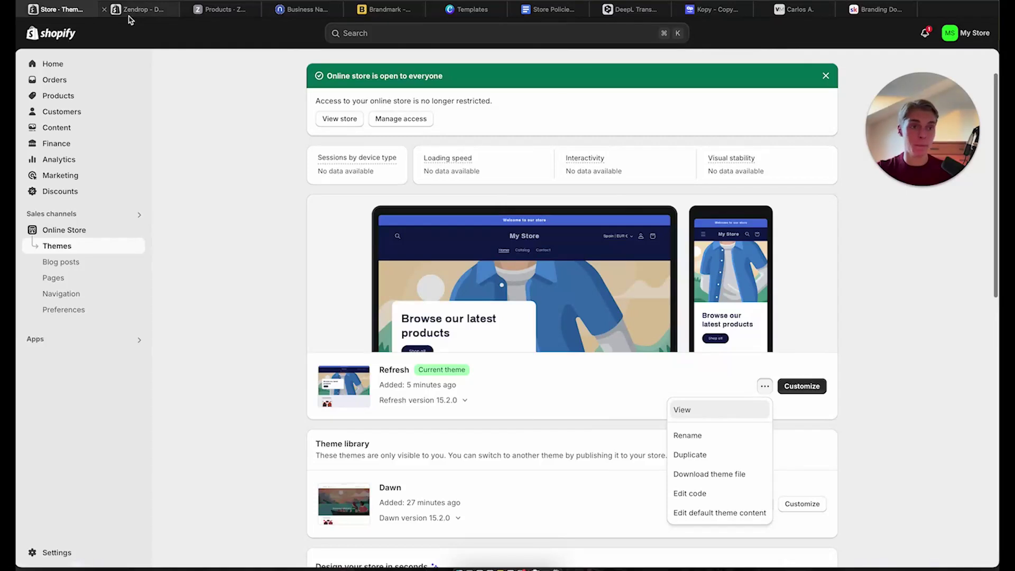
mouse_move(129, 19)
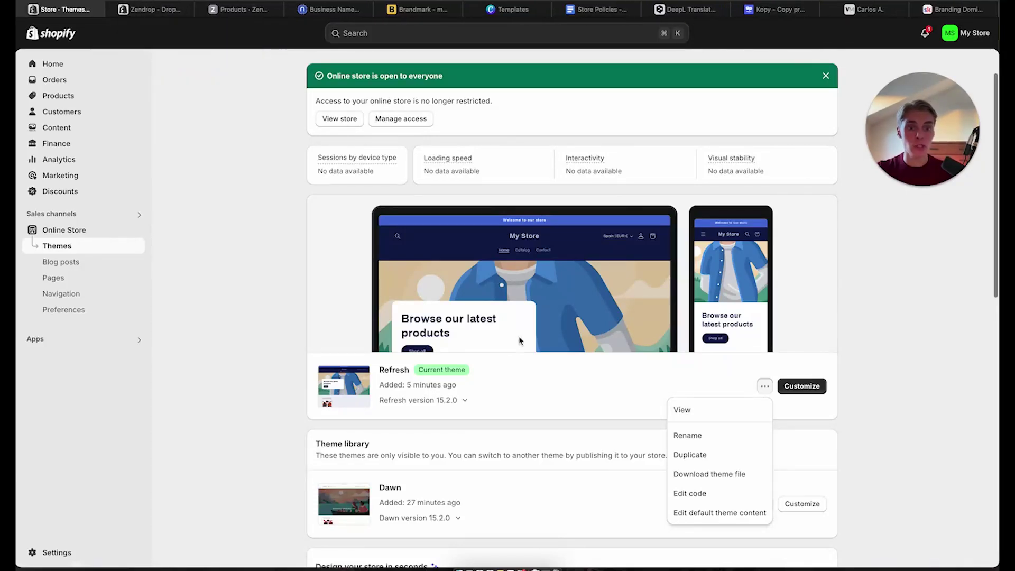
click(813, 391)
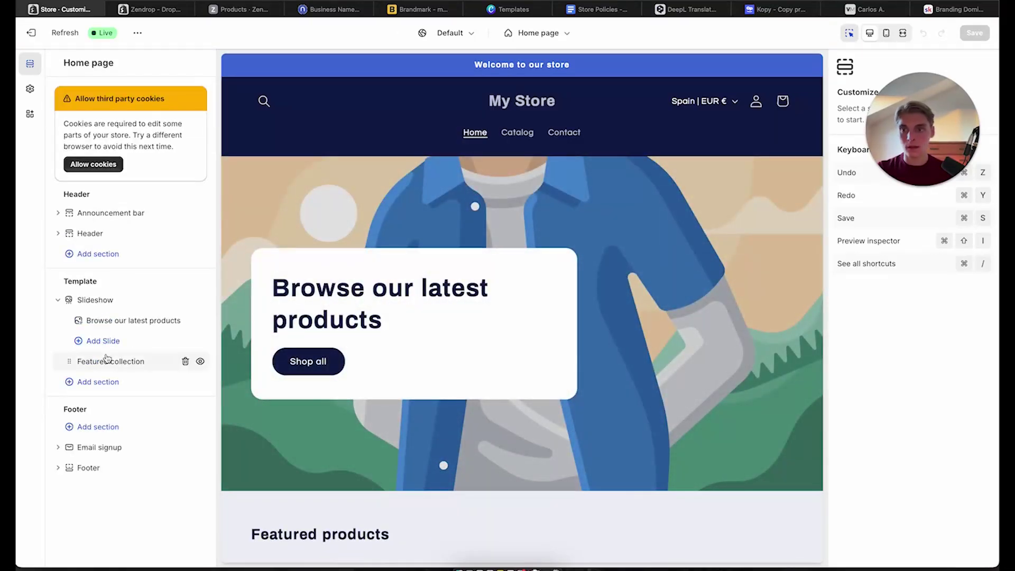
scroll(479, 281, down, 1)
scroll(478, 280, up, 1)
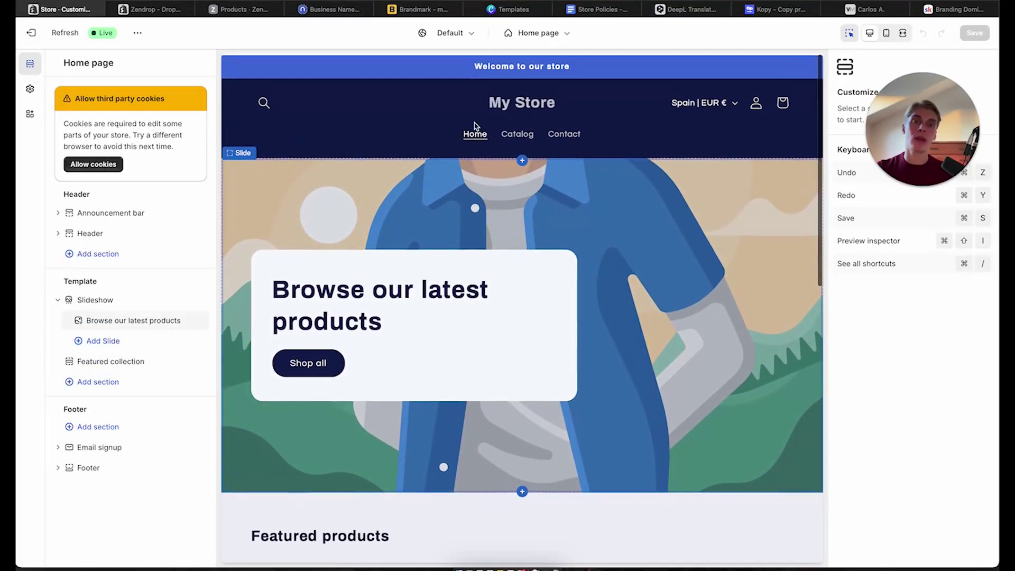
scroll(512, 340, down, 15)
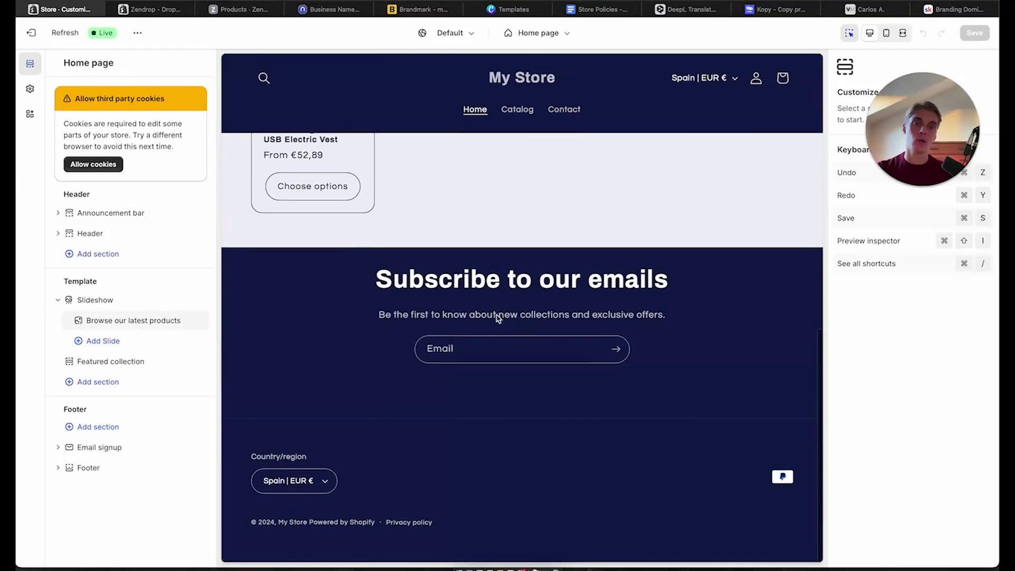
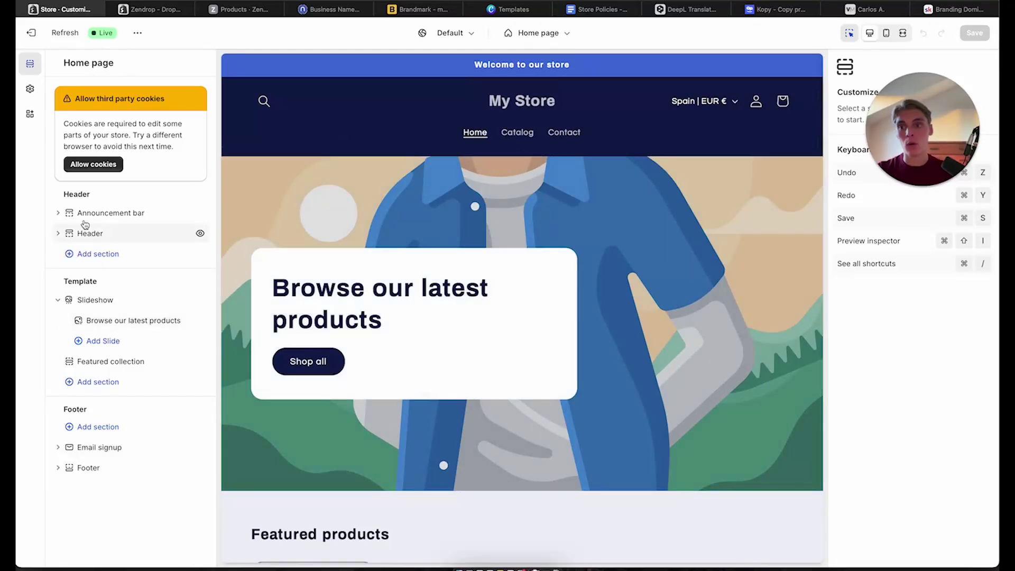
Add a second announcement block to the announcement bar
click(104, 214)
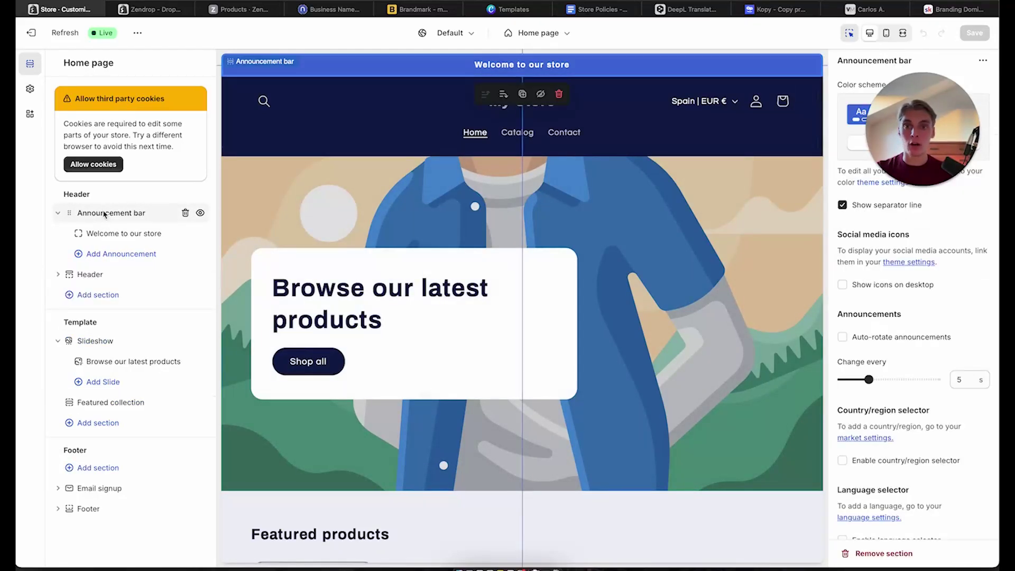
click(127, 234)
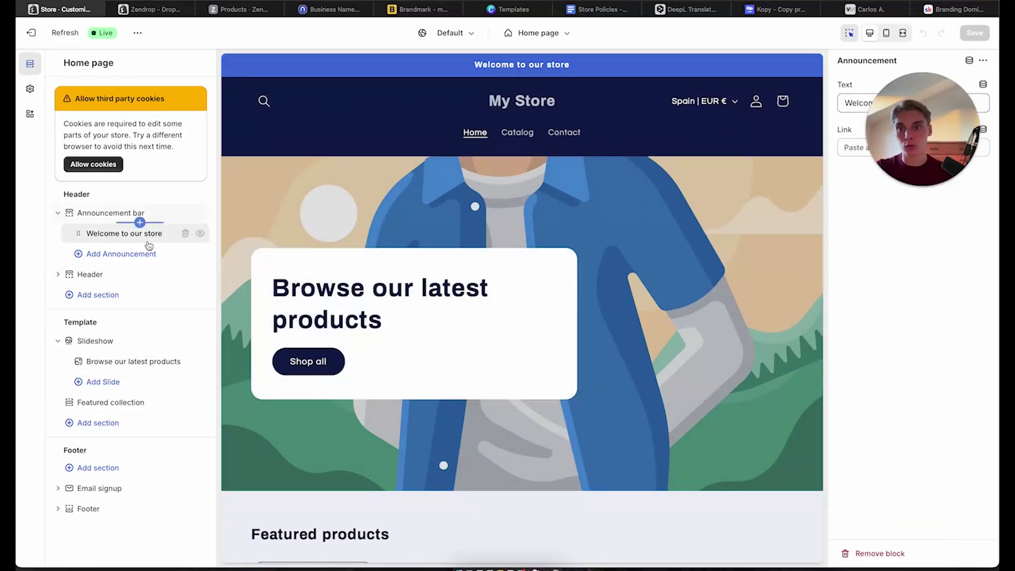
click(136, 222)
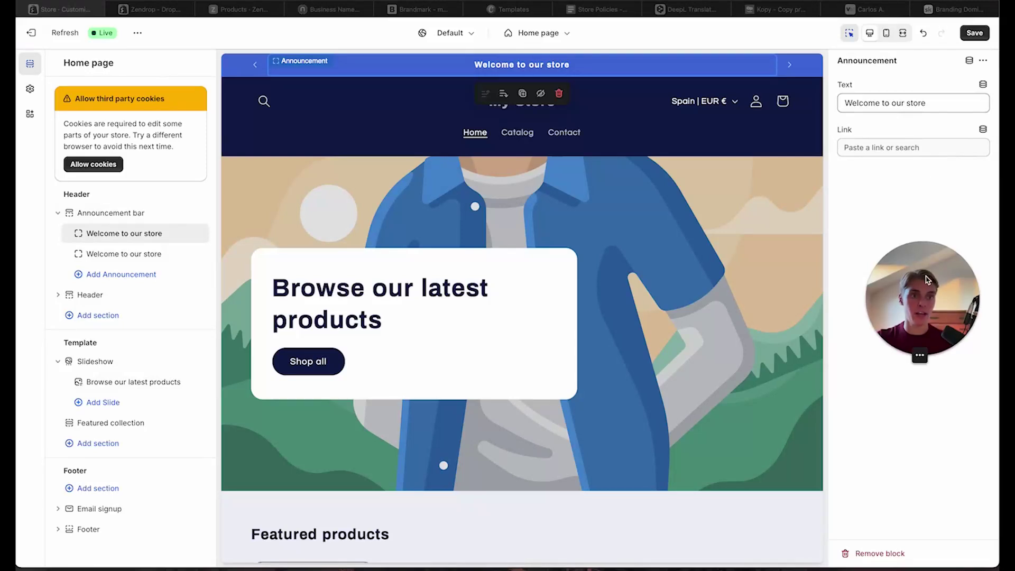
Set the new announcement's text to 'Shop today with 50% off!' and view the Valenta Mode store
triple_click(907, 103)
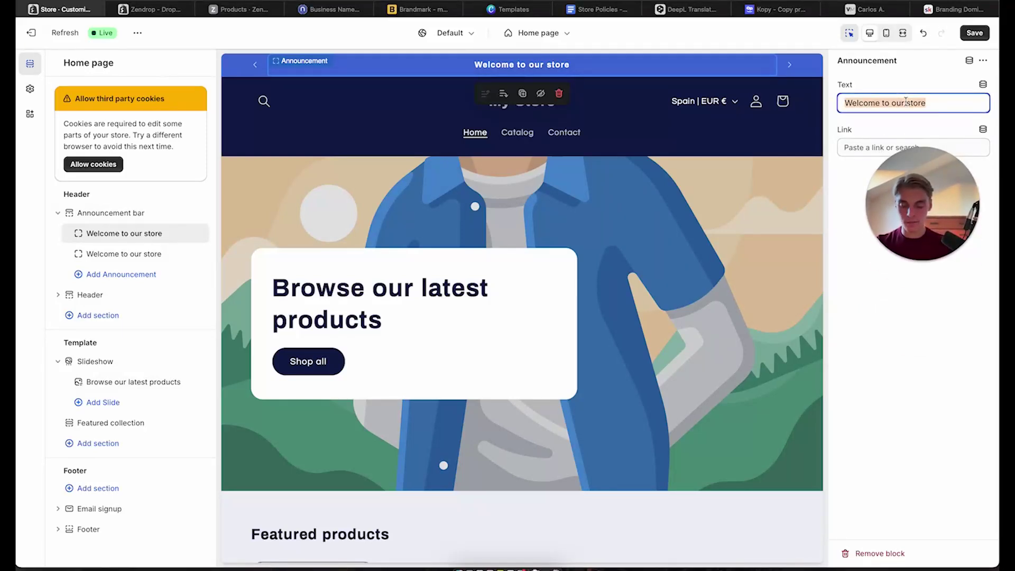
text(Shop toda)
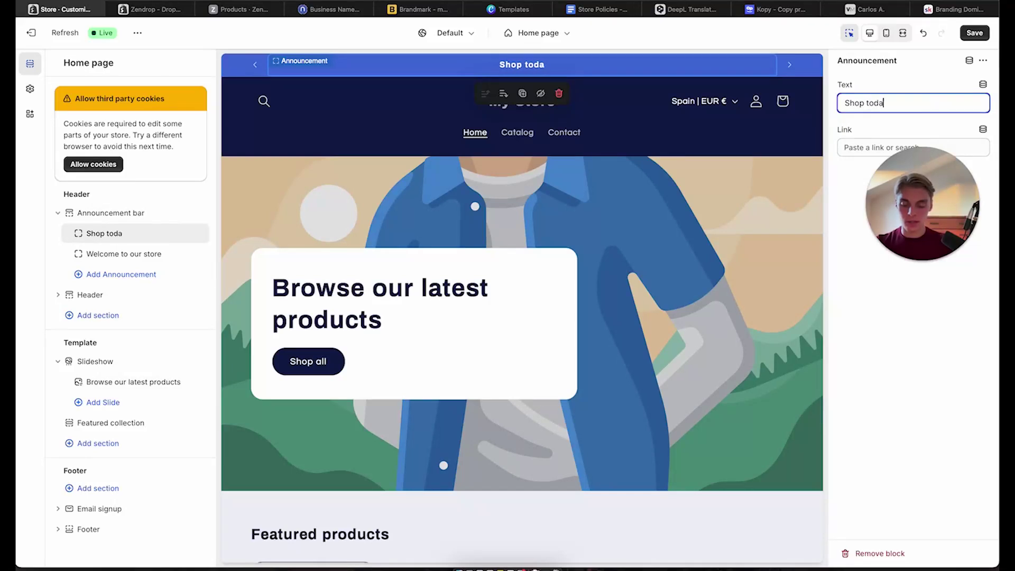
text(y with 5)
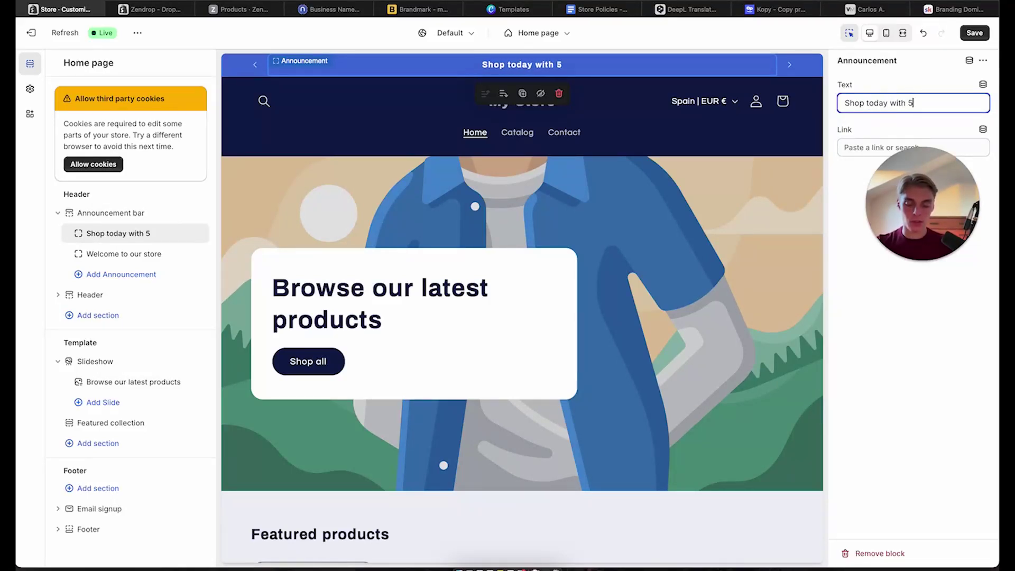
text(0% o)
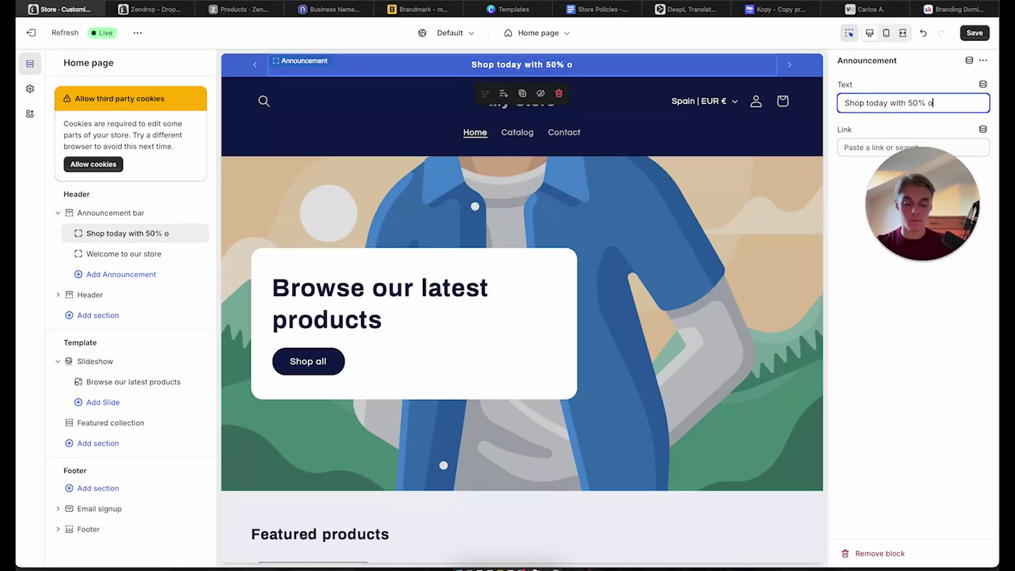
text(ff!)
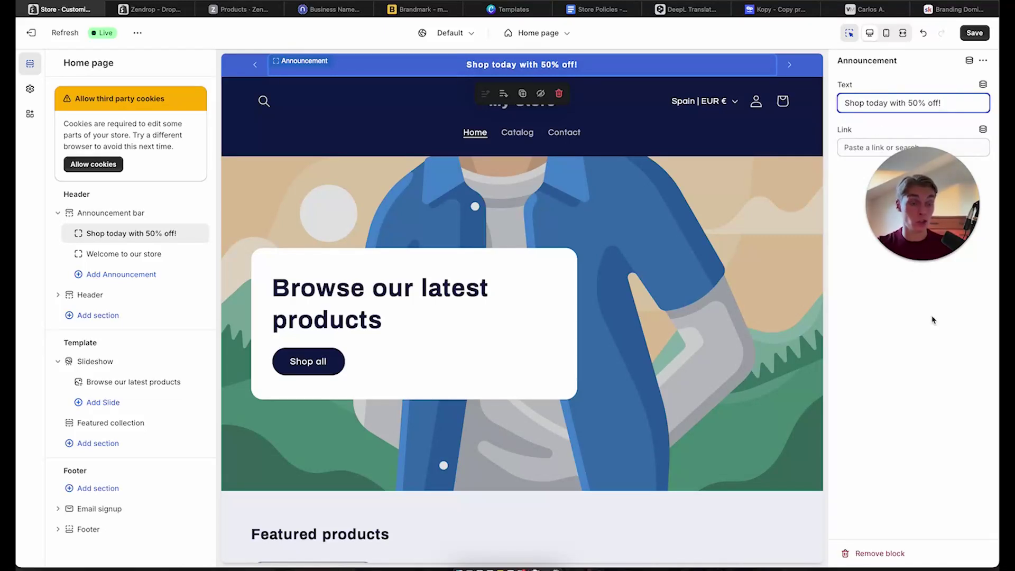
click(920, 350)
drag(955, 193, 951, 226)
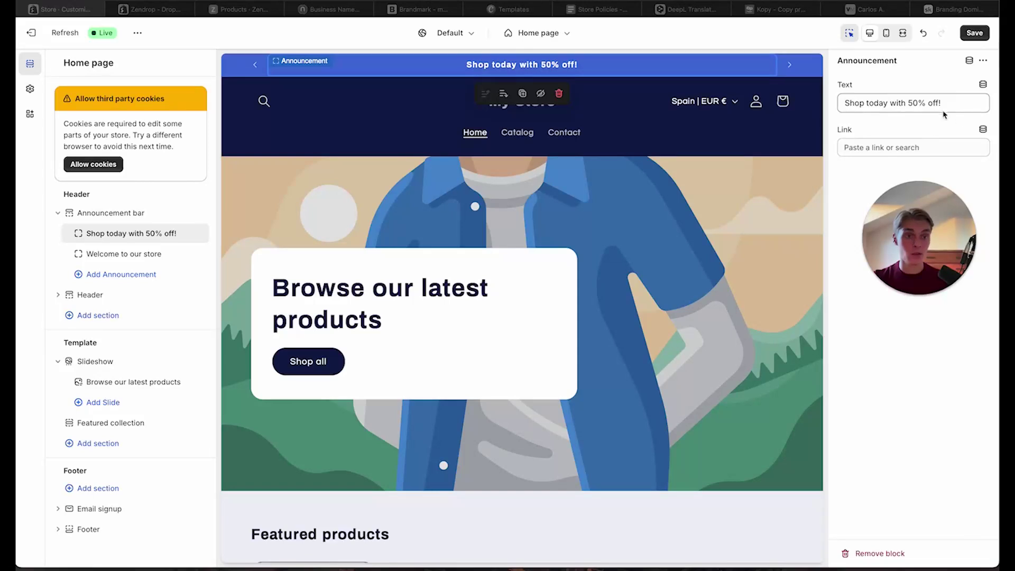
click(866, 9)
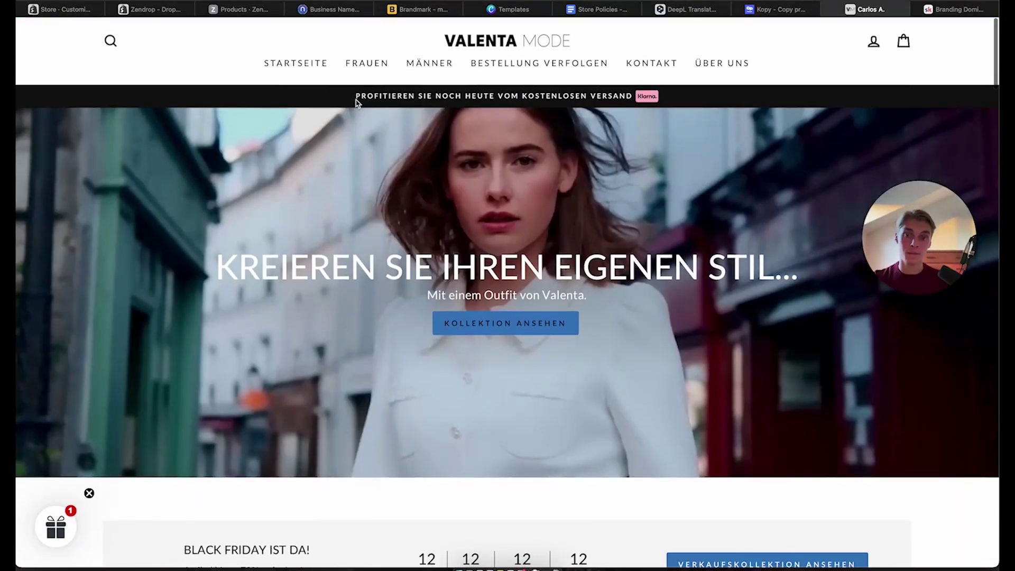
Review the Valenta Mode free-shipping announcement, then return to the Shopify theme editor
drag(355, 96, 633, 95)
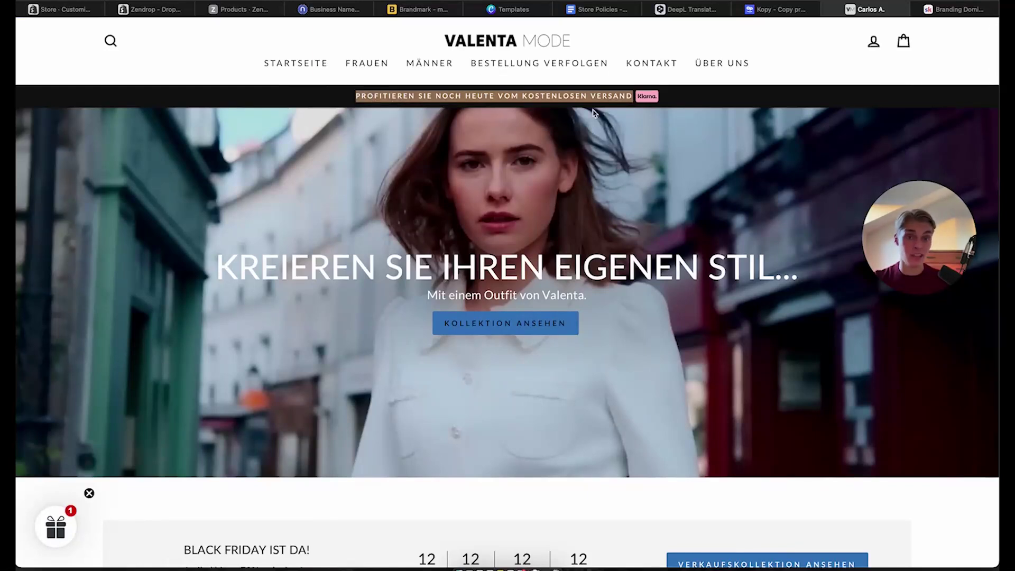
click(60, 8)
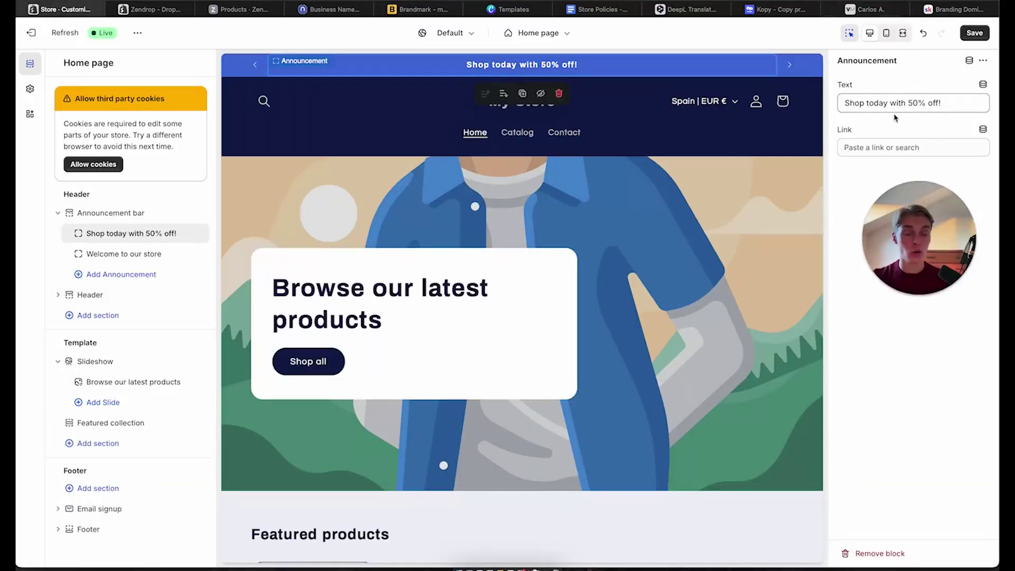
Save the theme and delete the old 'Welcome to our store' announcement
click(982, 33)
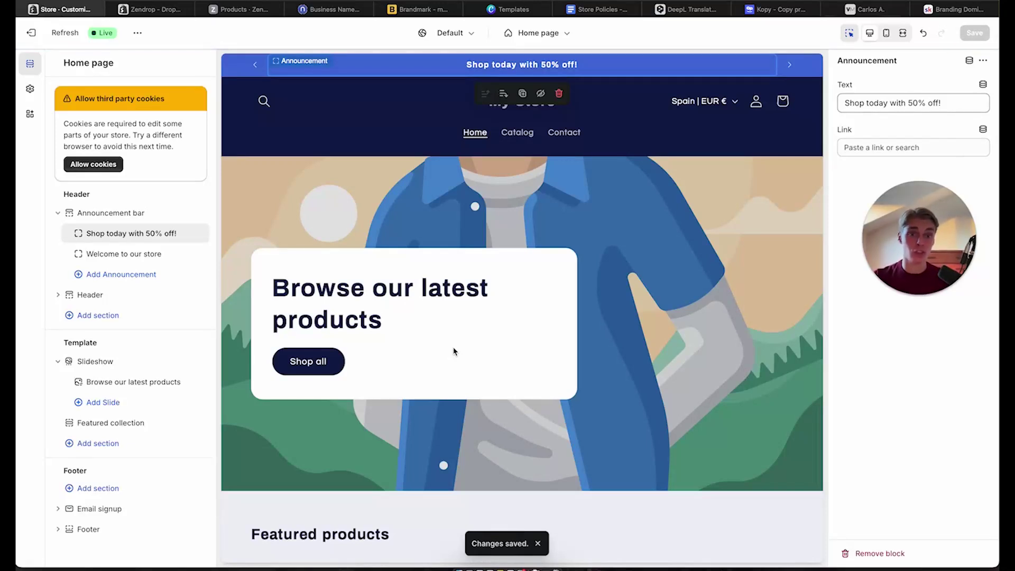
click(116, 256)
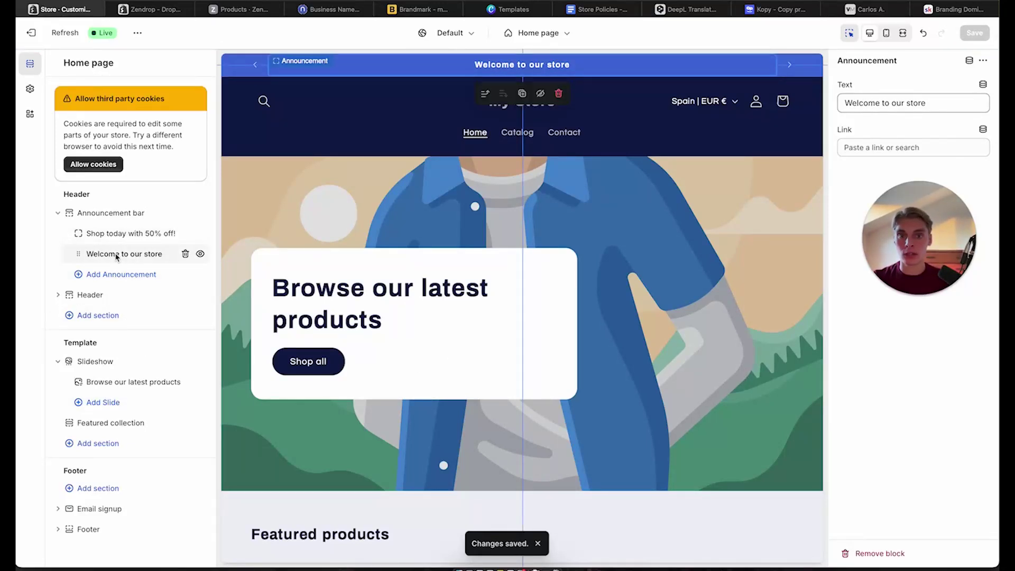
click(185, 254)
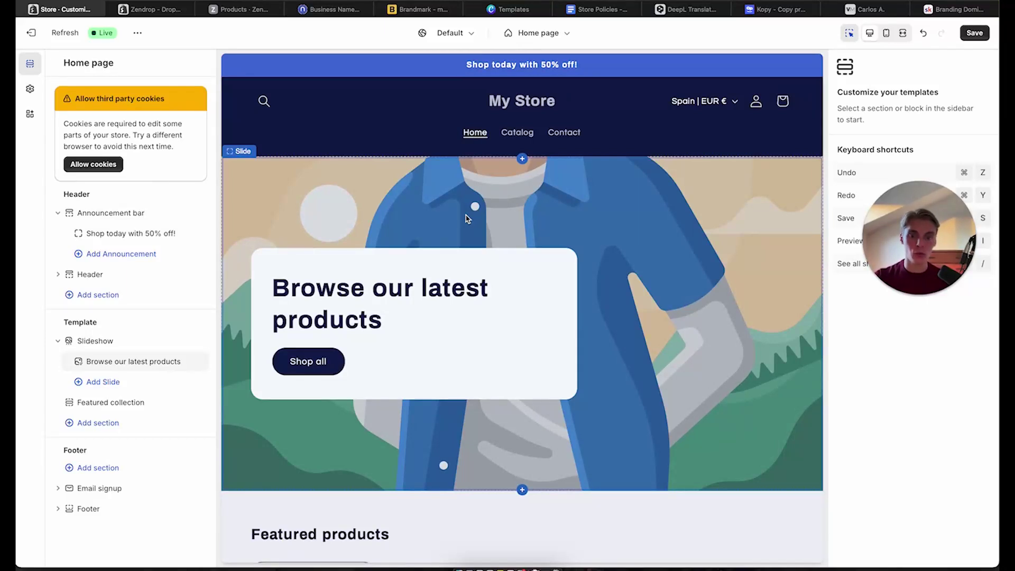
key(XF86MonBrightnessUp)
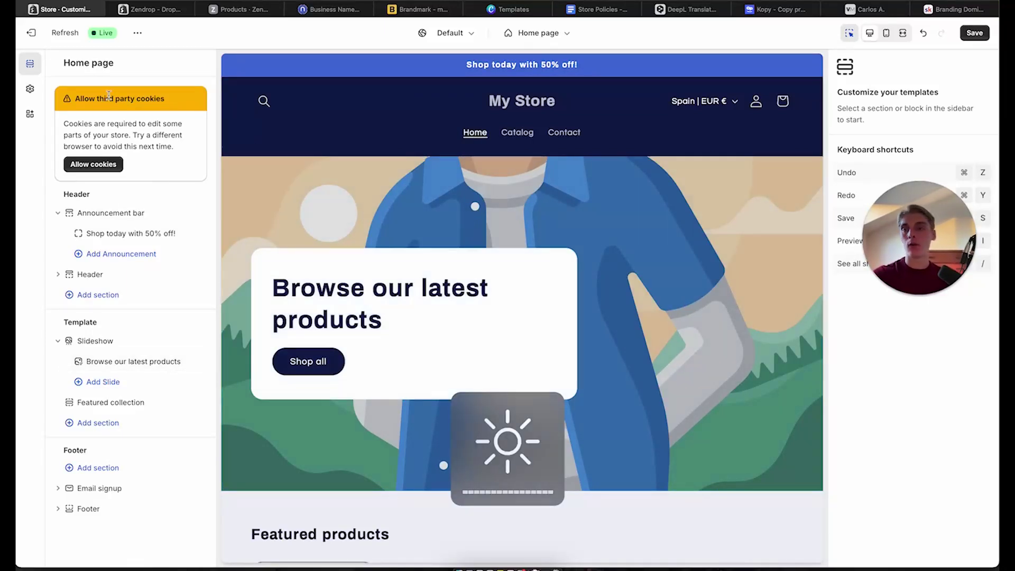
In Theme settings > Colors, give Scheme 1 a white background and black text
click(30, 90)
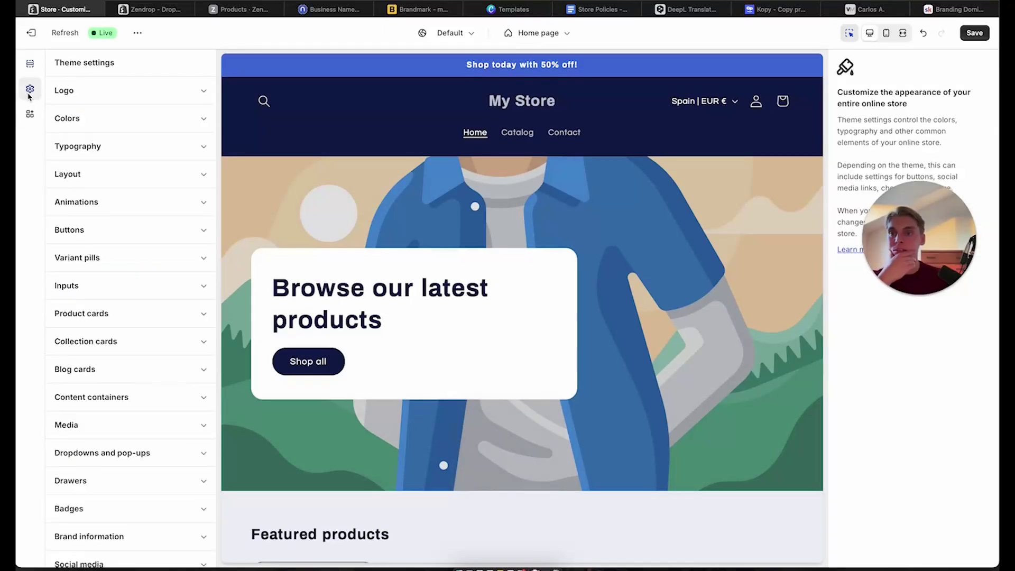
click(86, 131)
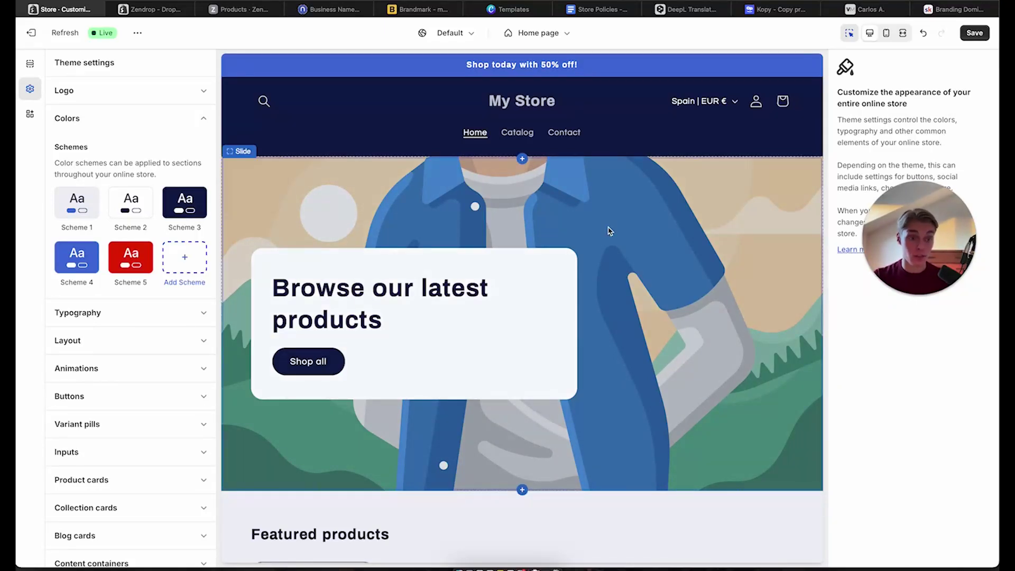
click(75, 195)
click(69, 176)
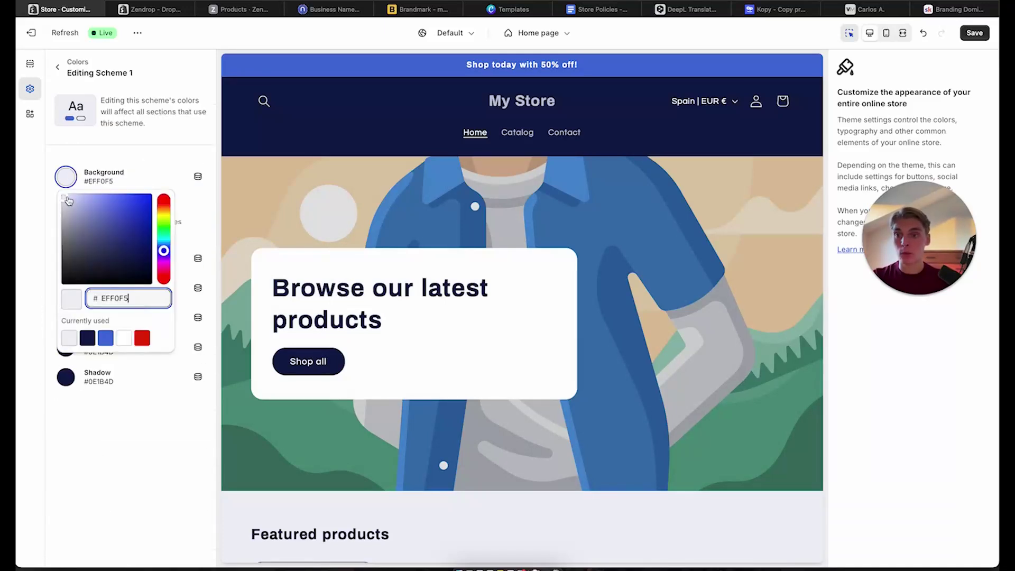
drag(66, 198, 16, 158)
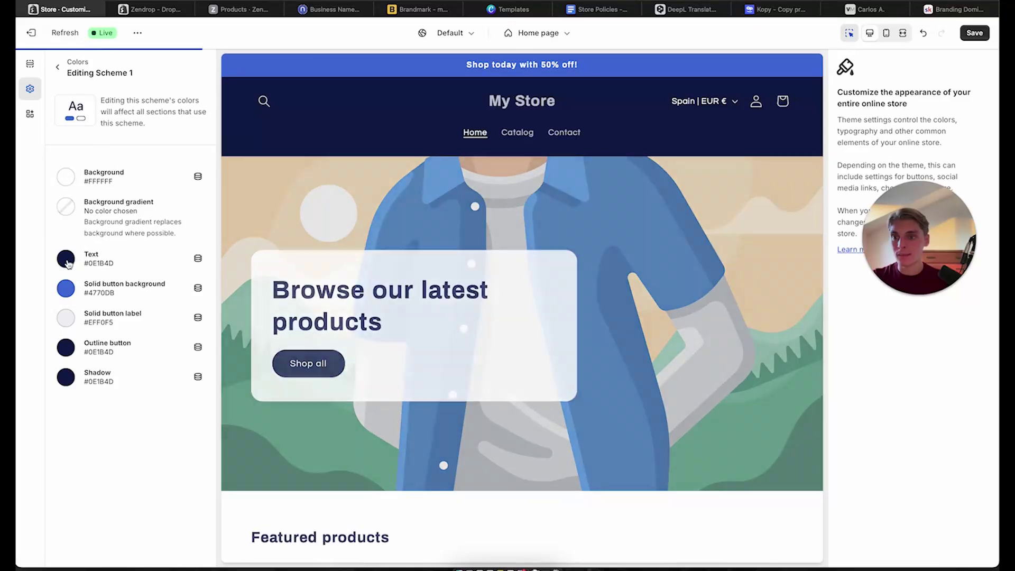
click(66, 258)
drag(136, 120, 11, 226)
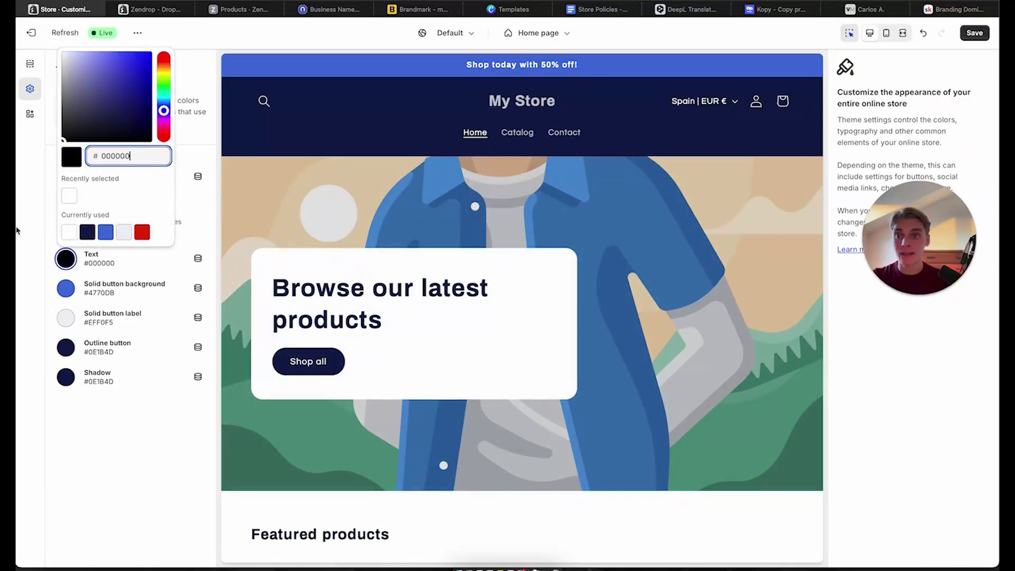
click(13, 228)
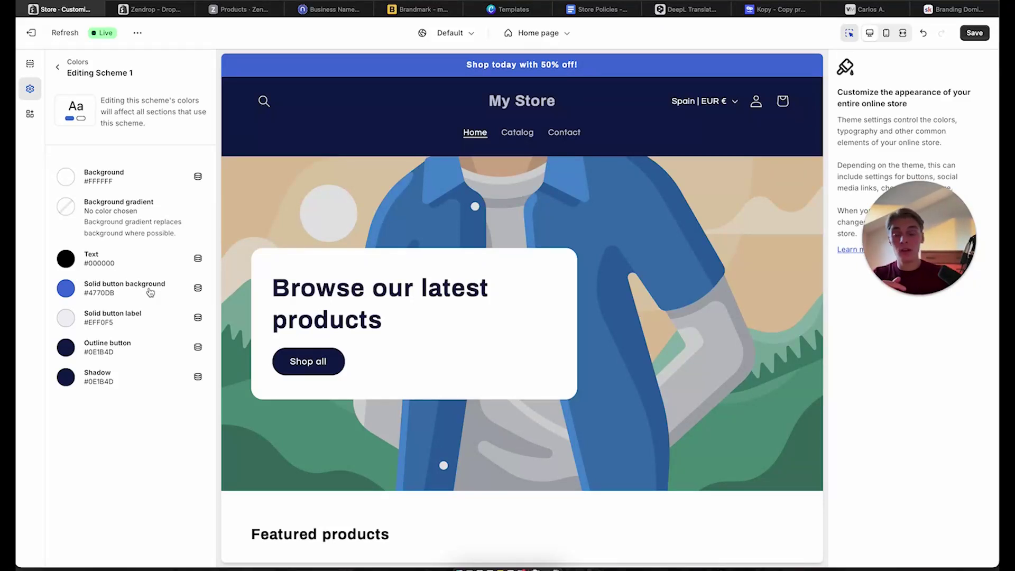
Make Scheme 1's solid buttons black with white labels
click(66, 292)
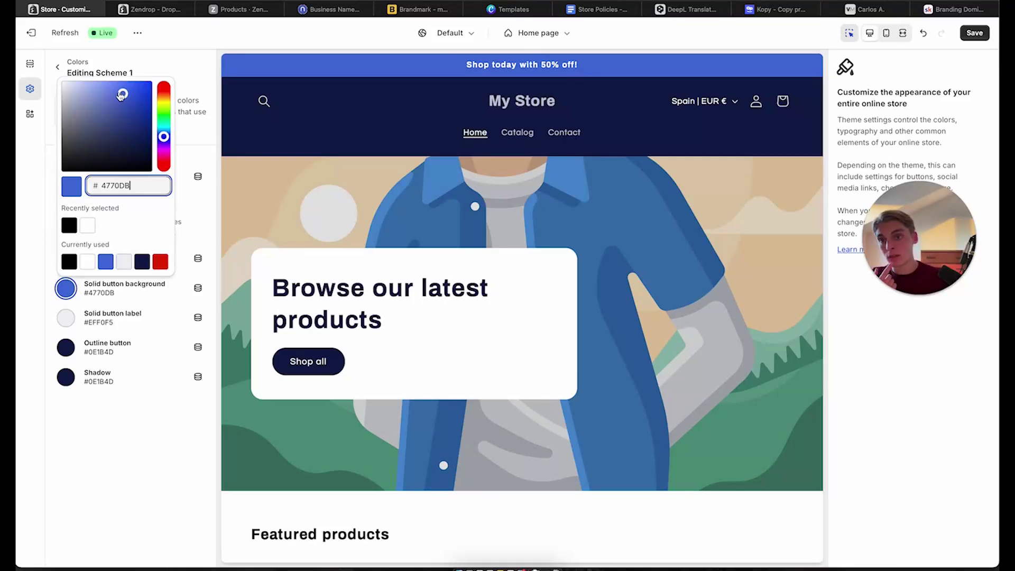
drag(122, 94, 125, 106)
click(143, 261)
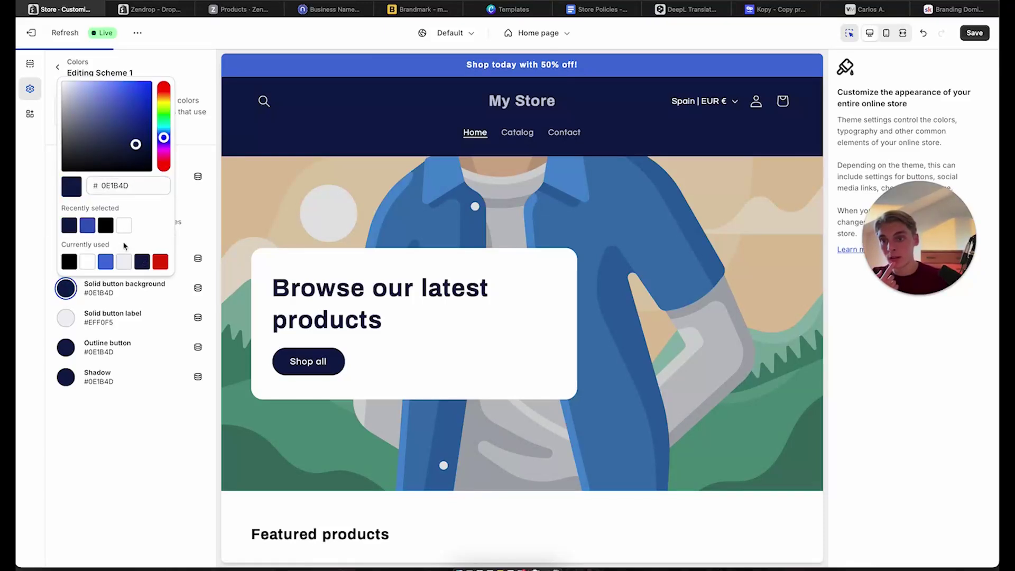
click(104, 227)
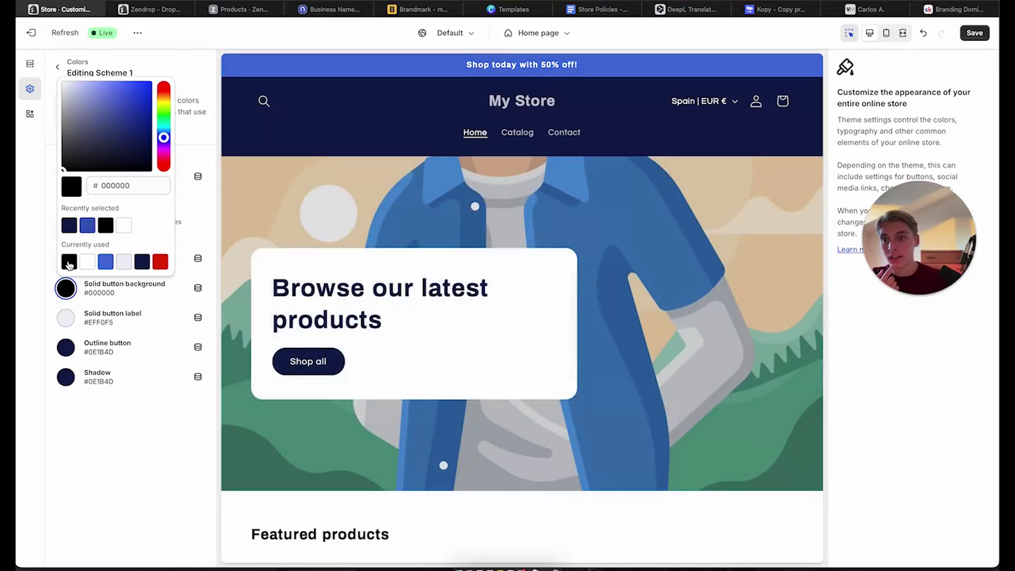
click(91, 456)
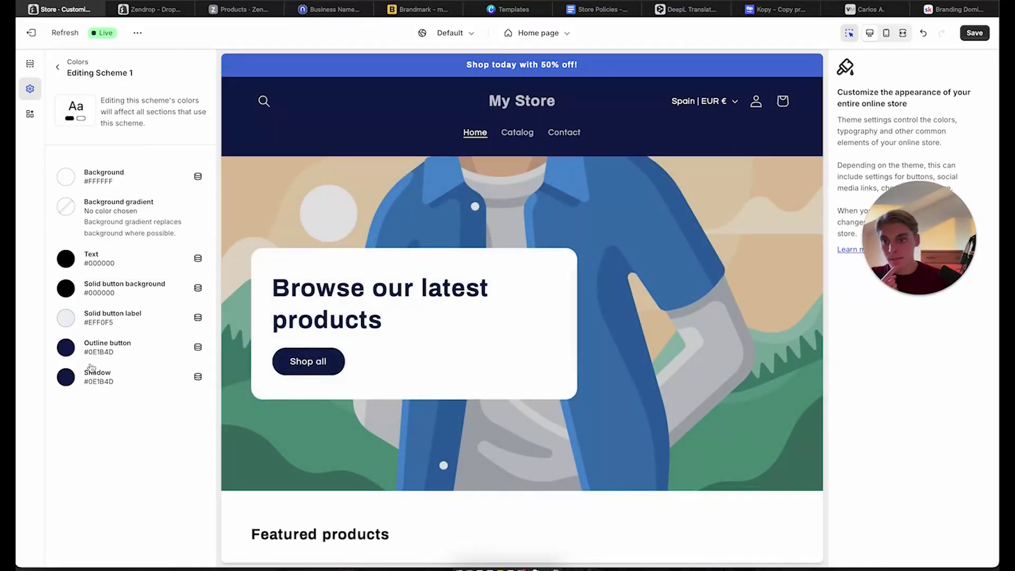
click(113, 318)
click(65, 119)
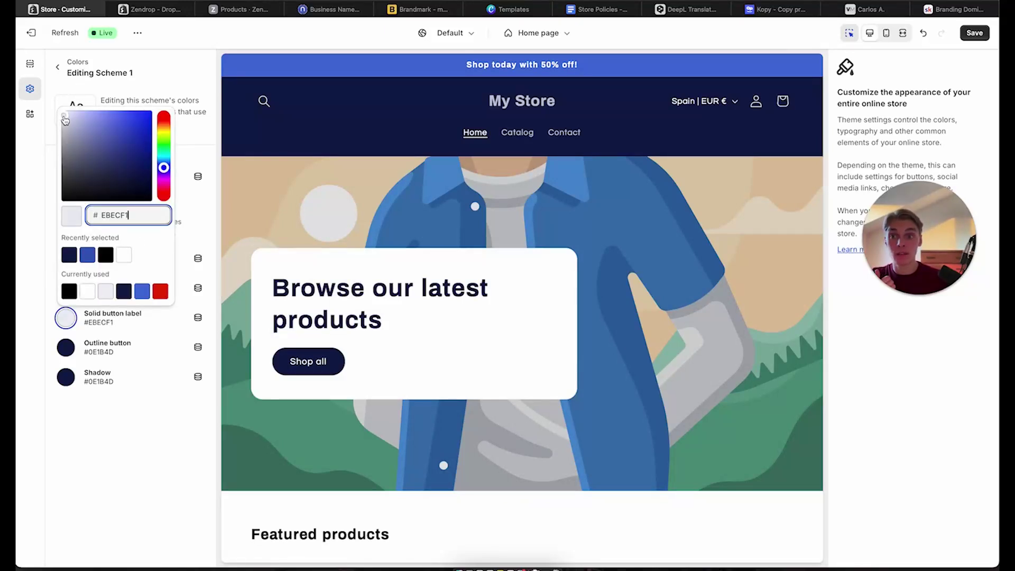
drag(64, 119, 43, 79)
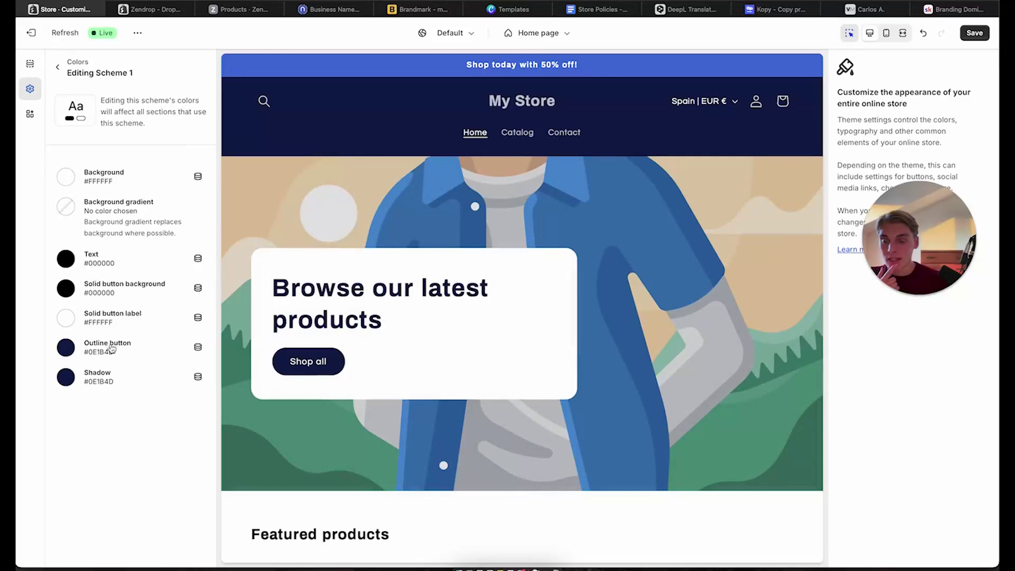
Set Scheme 1's outline button and shadow colours to black #000000
click(67, 349)
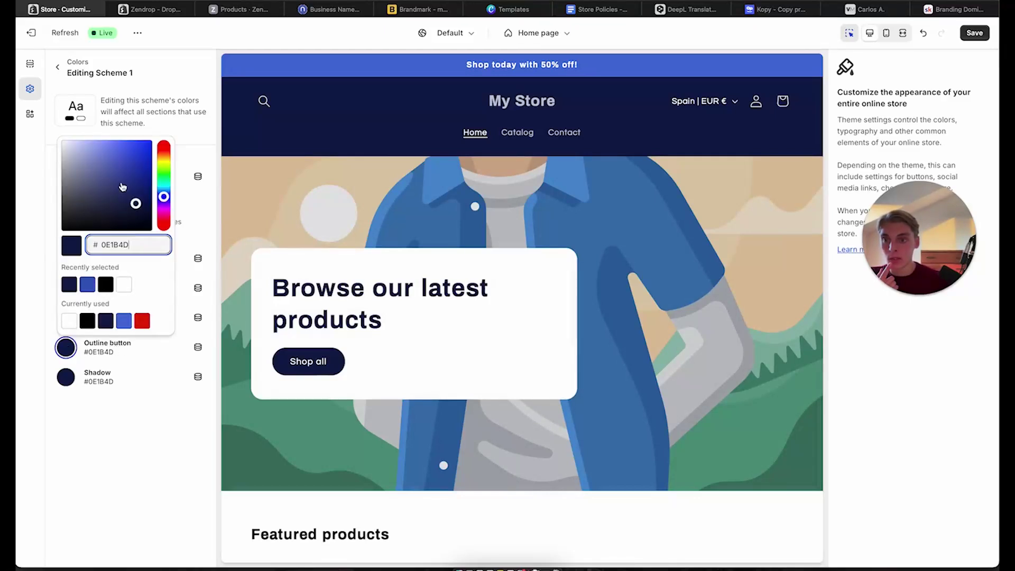
drag(134, 203, 18, 302)
click(18, 302)
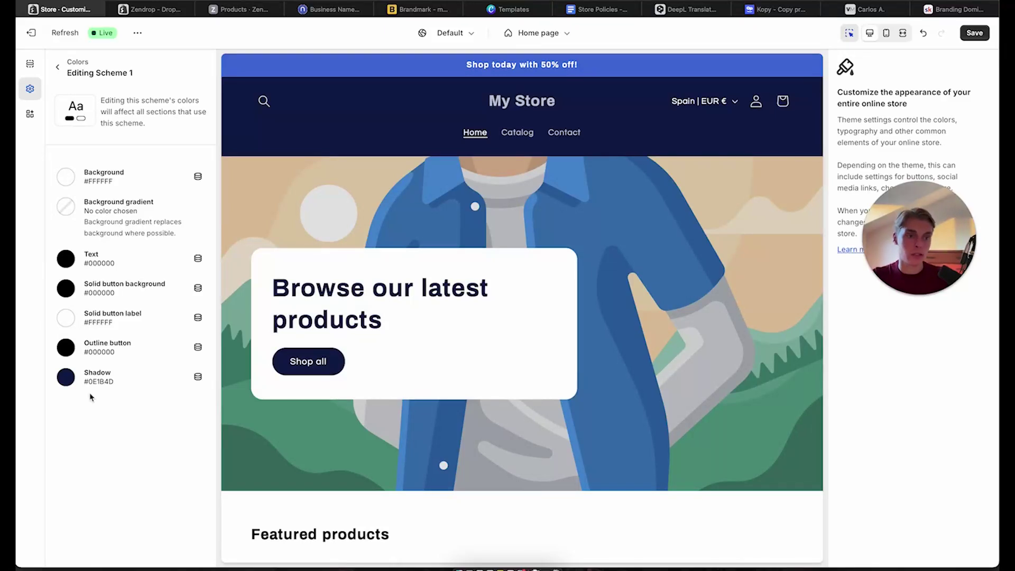
click(66, 377)
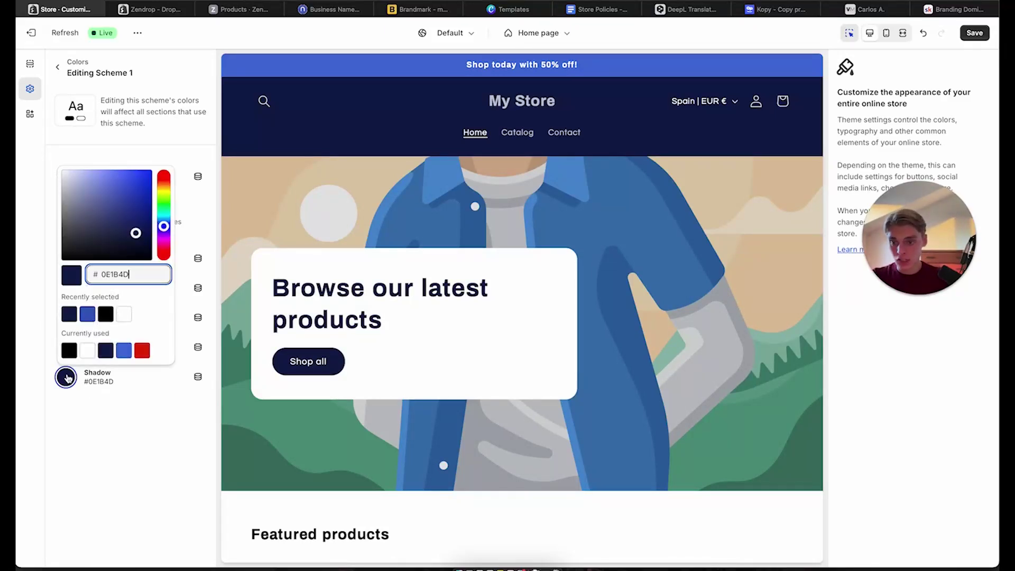
drag(136, 236, 16, 339)
click(16, 340)
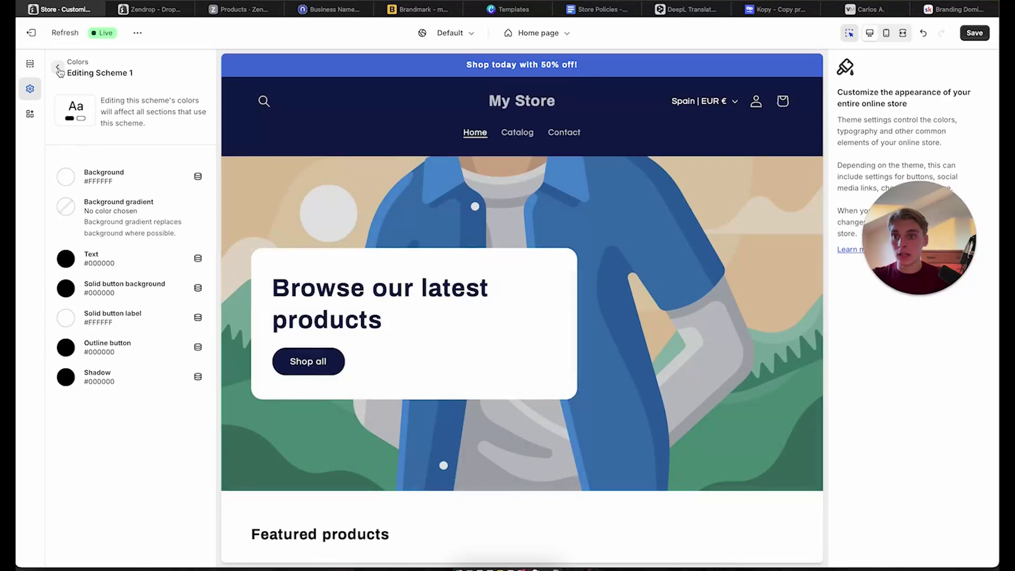
Make Scheme 2's text and solid button background black
click(58, 69)
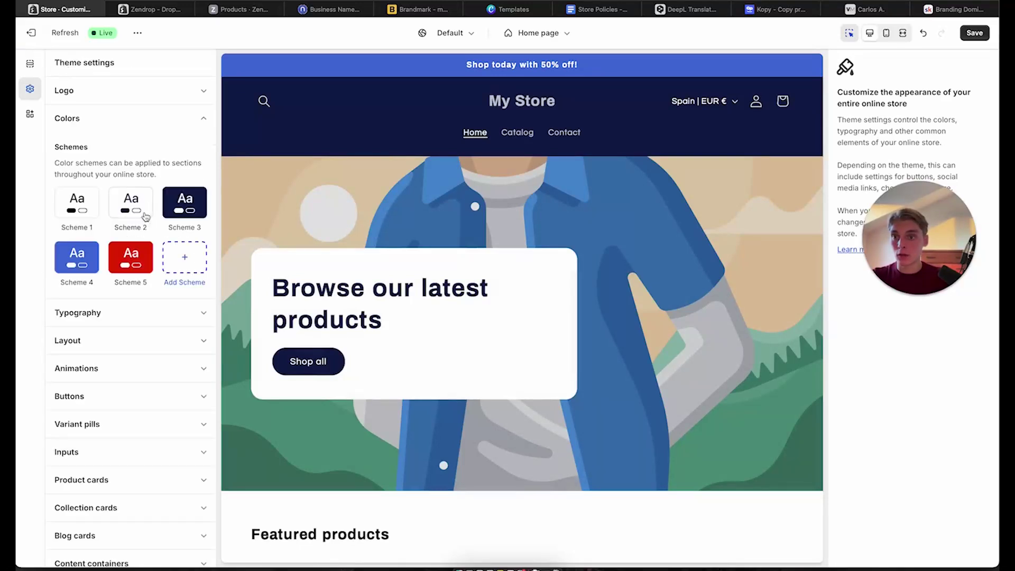
click(133, 206)
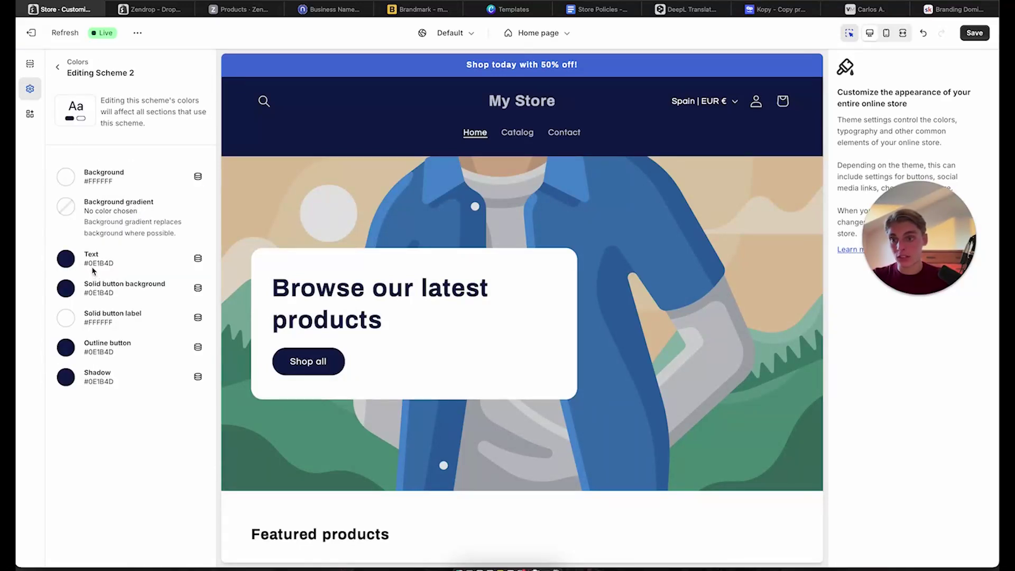
click(69, 259)
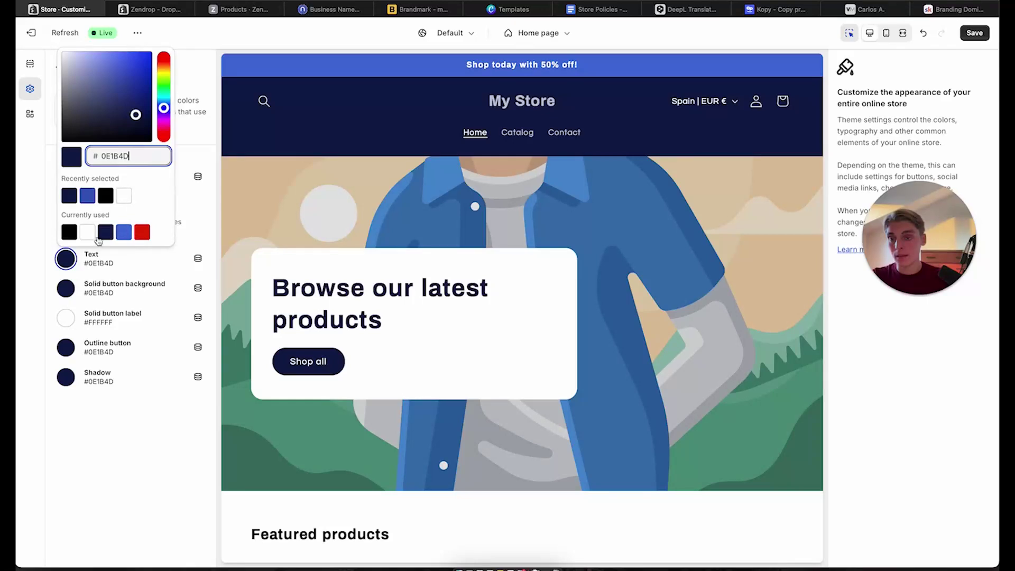
drag(109, 118, 18, 222)
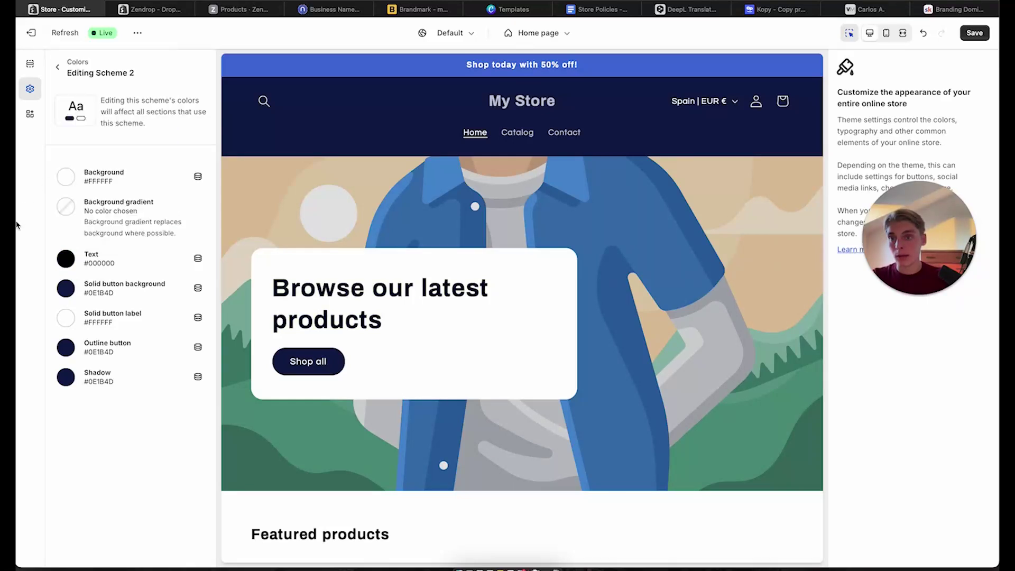
click(62, 284)
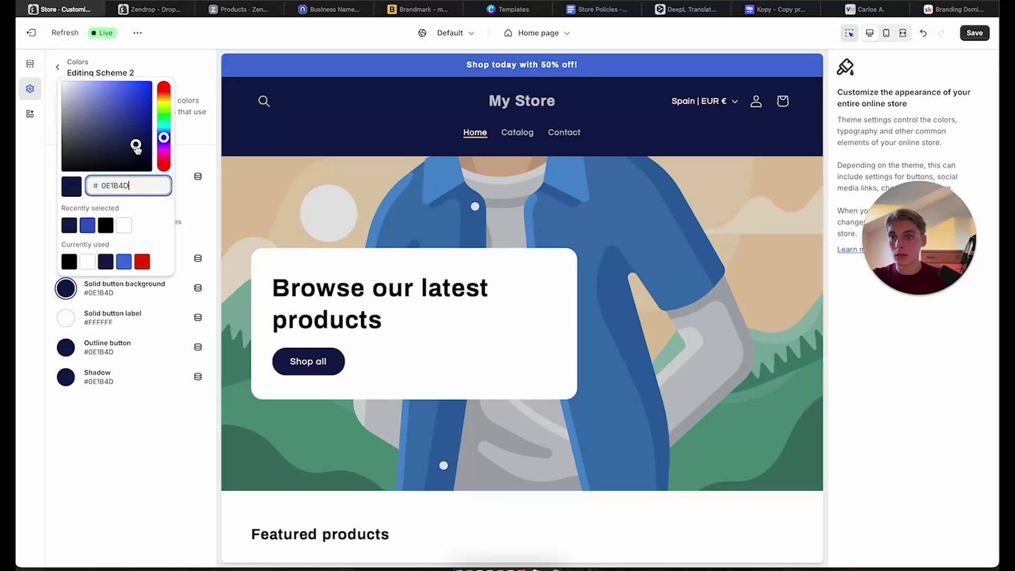
drag(136, 148, 19, 274)
click(19, 274)
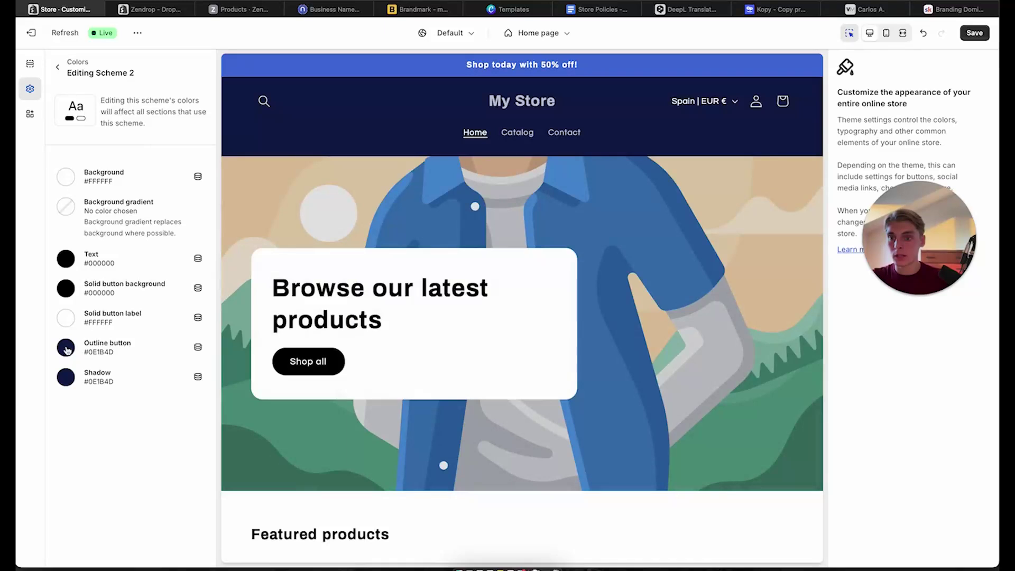
Make Scheme 2's outline button and shadow black, then open Scheme 3's background colour
click(66, 348)
click(35, 388)
click(66, 377)
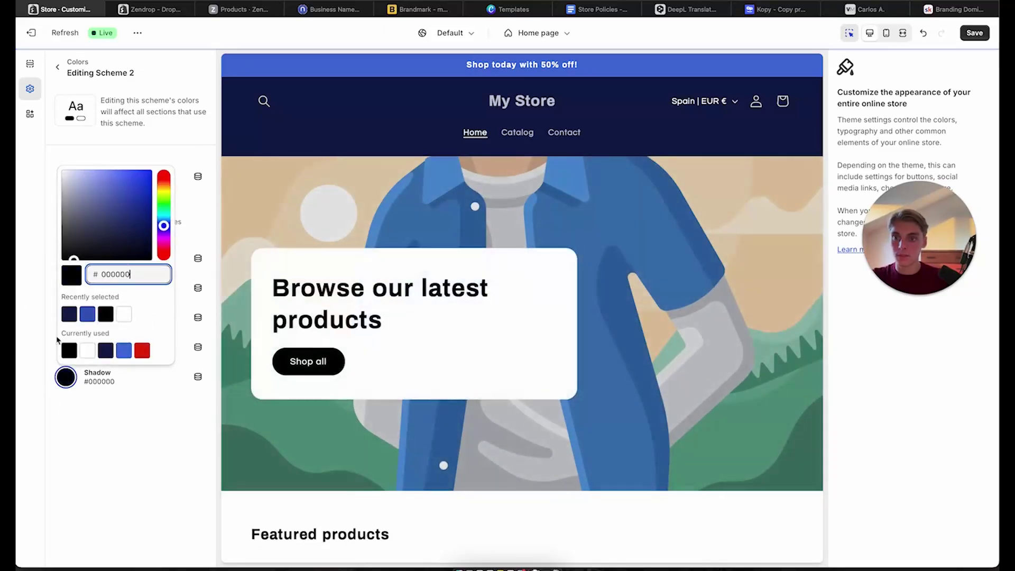
click(57, 66)
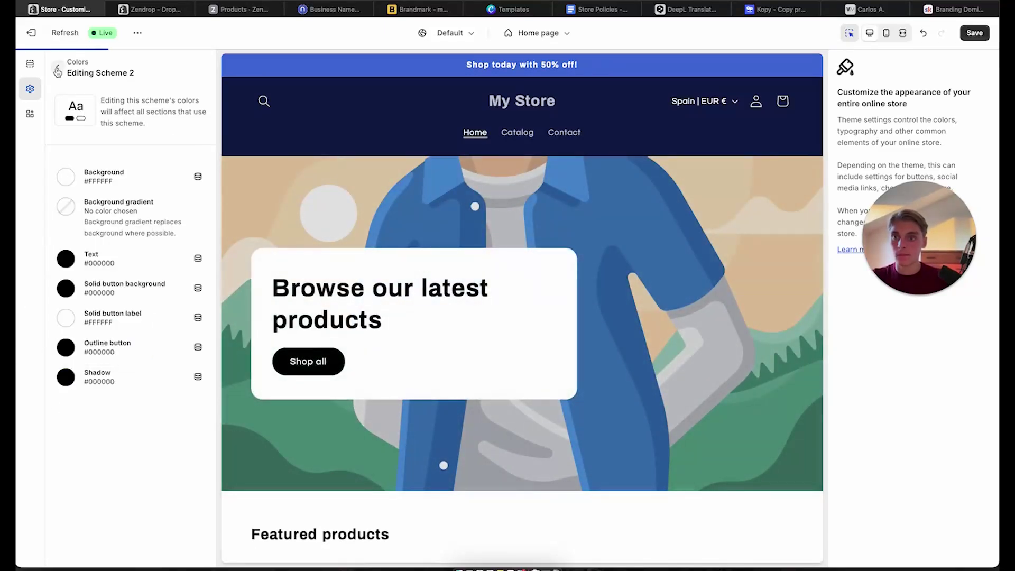
click(57, 67)
click(185, 202)
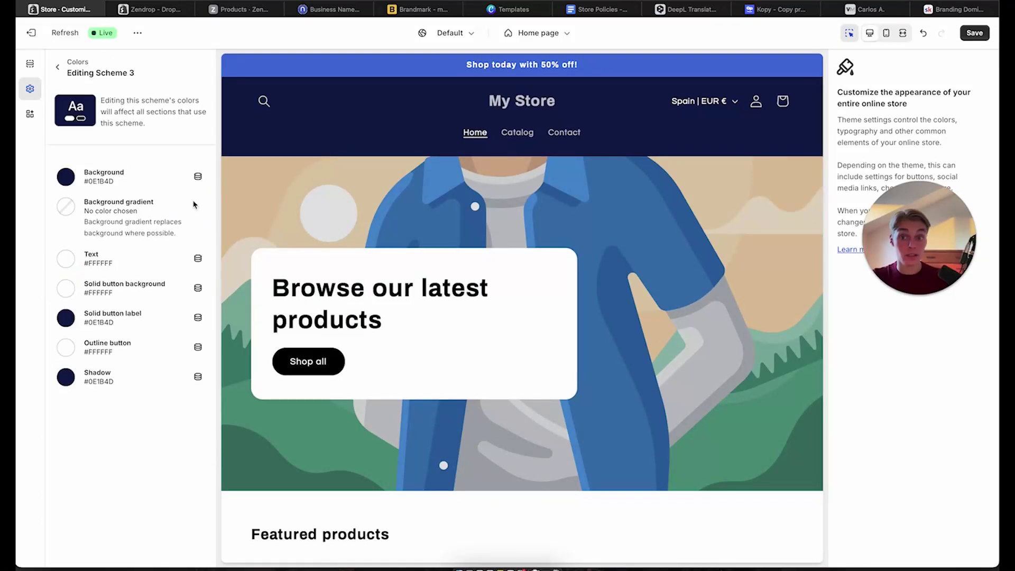
click(66, 176)
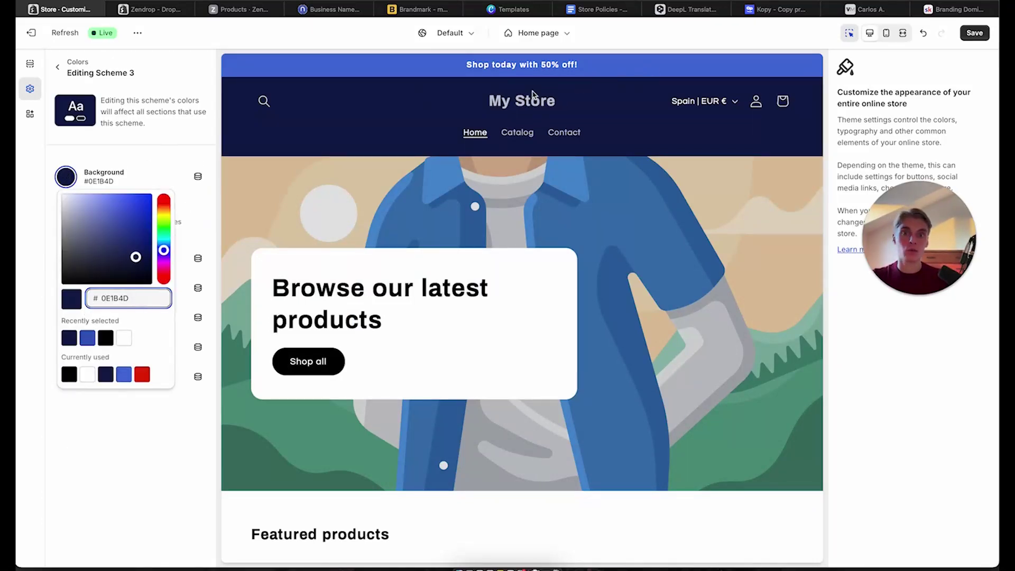
Give Scheme 3 a white background and black text
drag(135, 257, 55, 188)
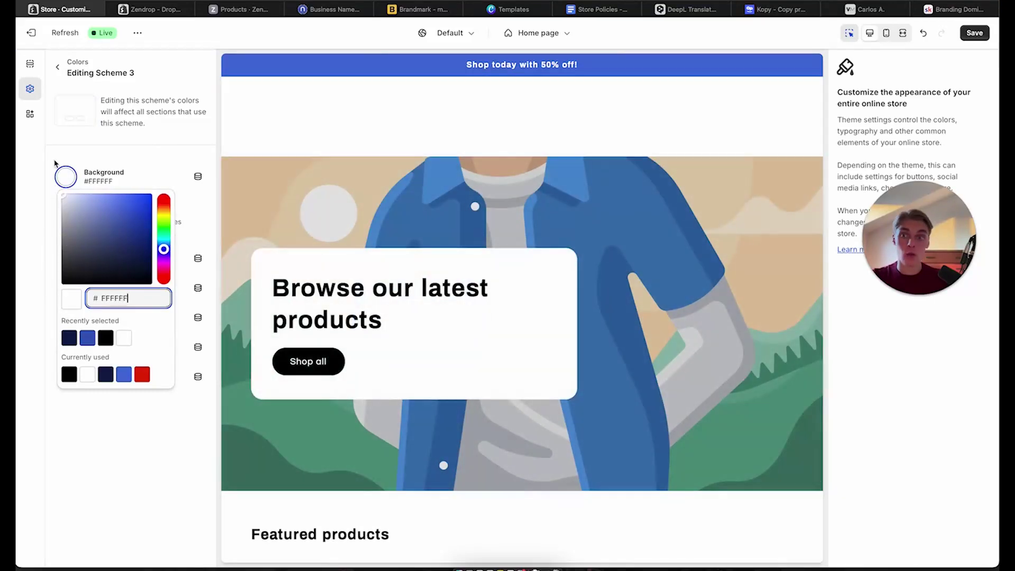
click(56, 182)
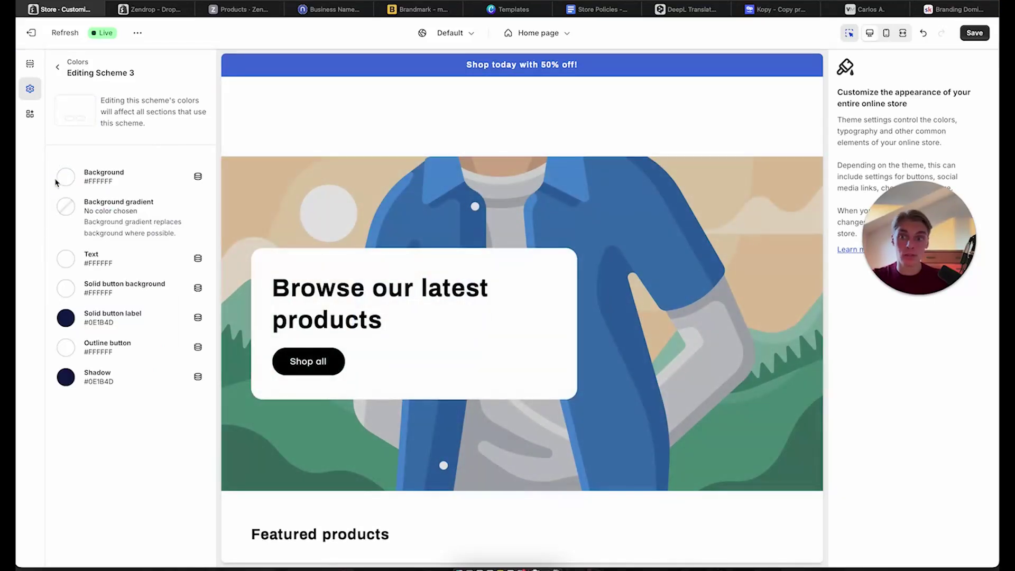
click(66, 258)
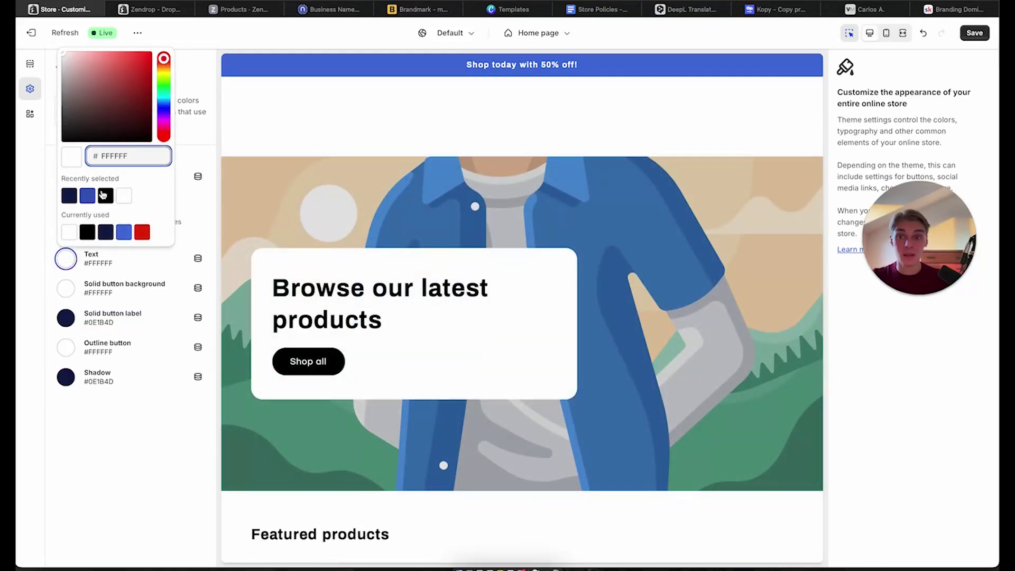
drag(121, 86, 38, 193)
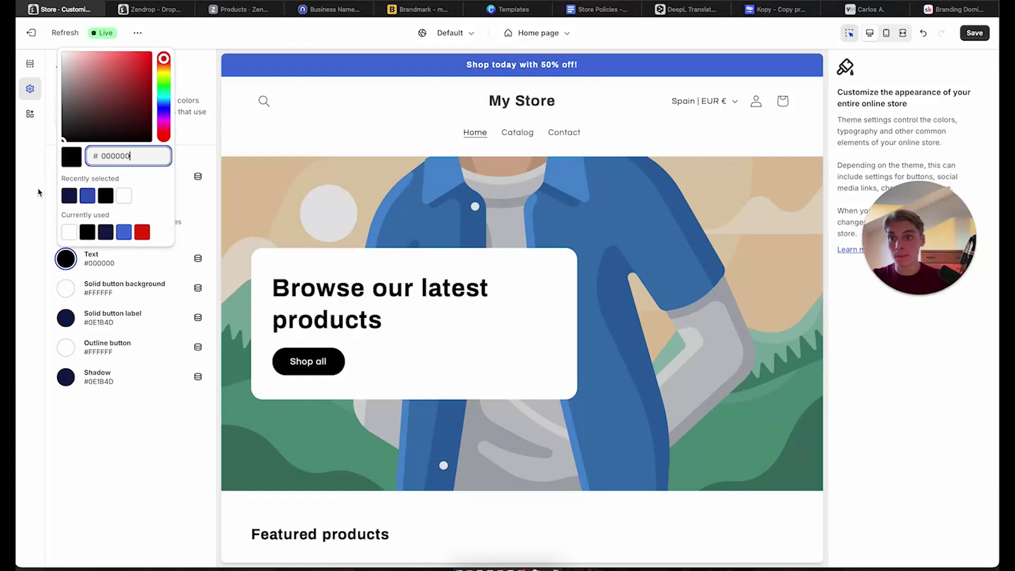
click(38, 192)
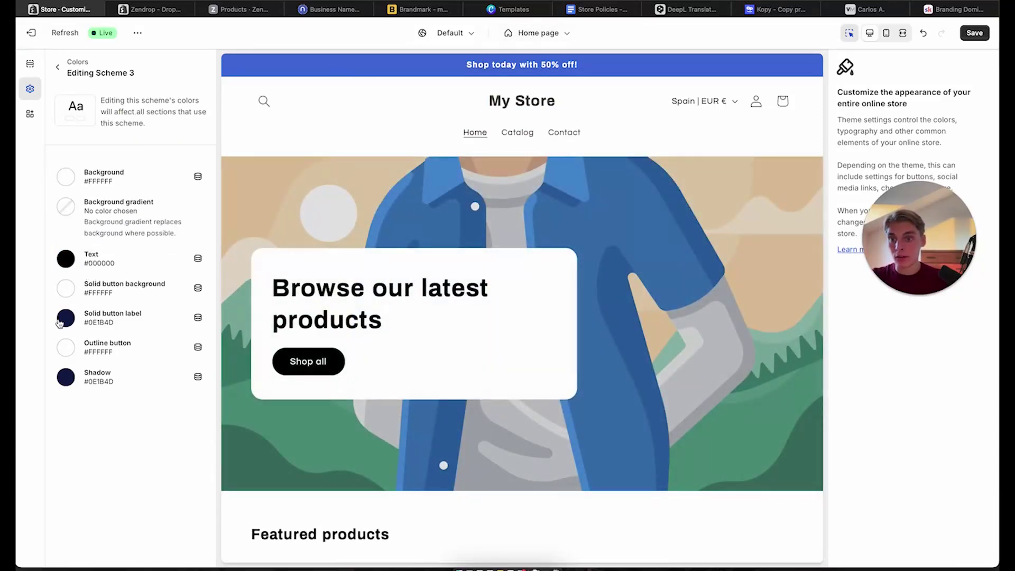
Set Scheme 3's solid button background to #000000
click(60, 322)
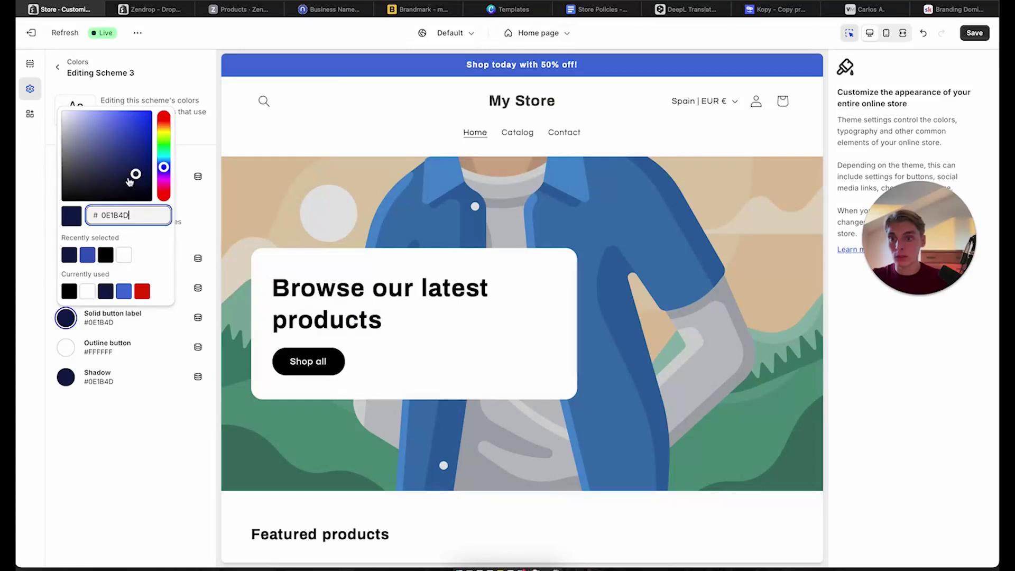
drag(129, 182, 18, 268)
click(79, 262)
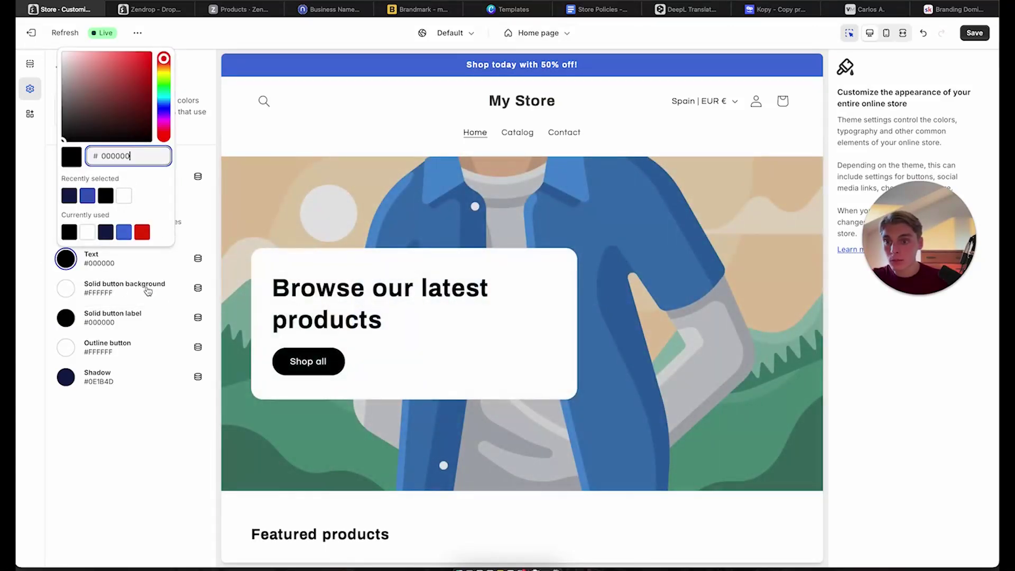
click(108, 290)
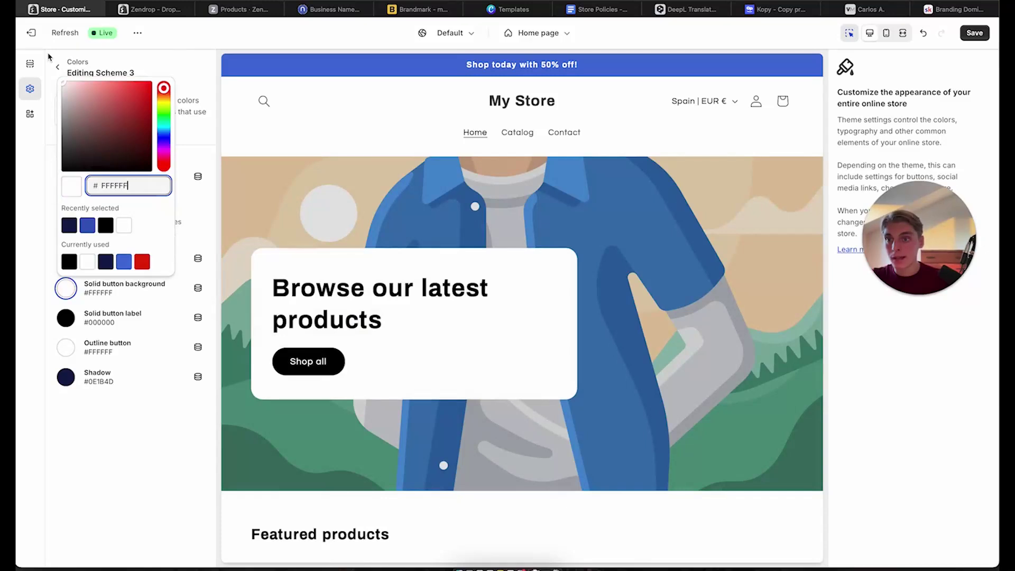
click(63, 95)
click(66, 288)
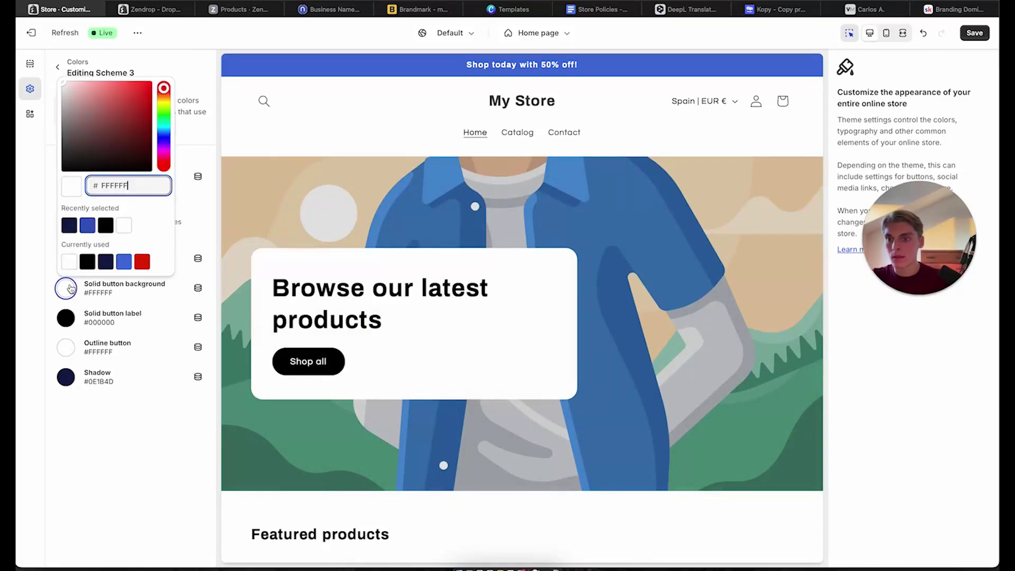
text(000000)
click(46, 216)
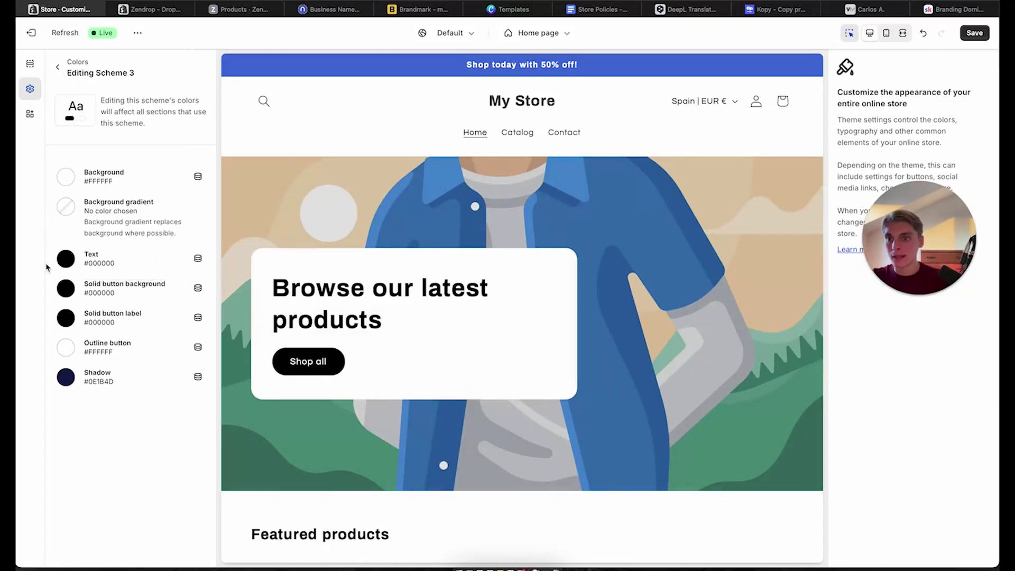
Make Scheme 3's solid button label white #FFFFFF
click(66, 317)
click(133, 163)
drag(131, 169, 100, 211)
click(43, 273)
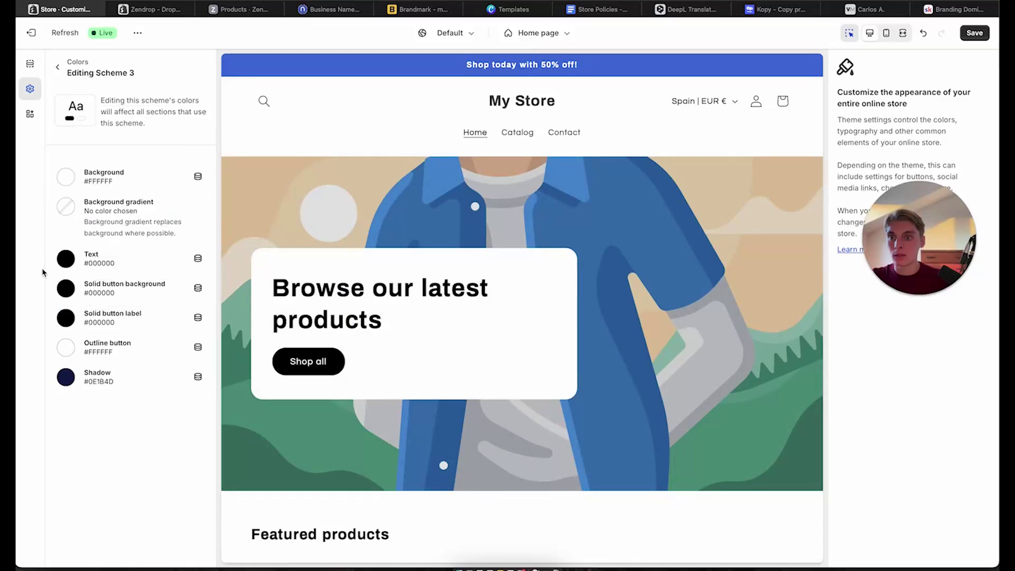
click(66, 317)
drag(82, 164, 55, 85)
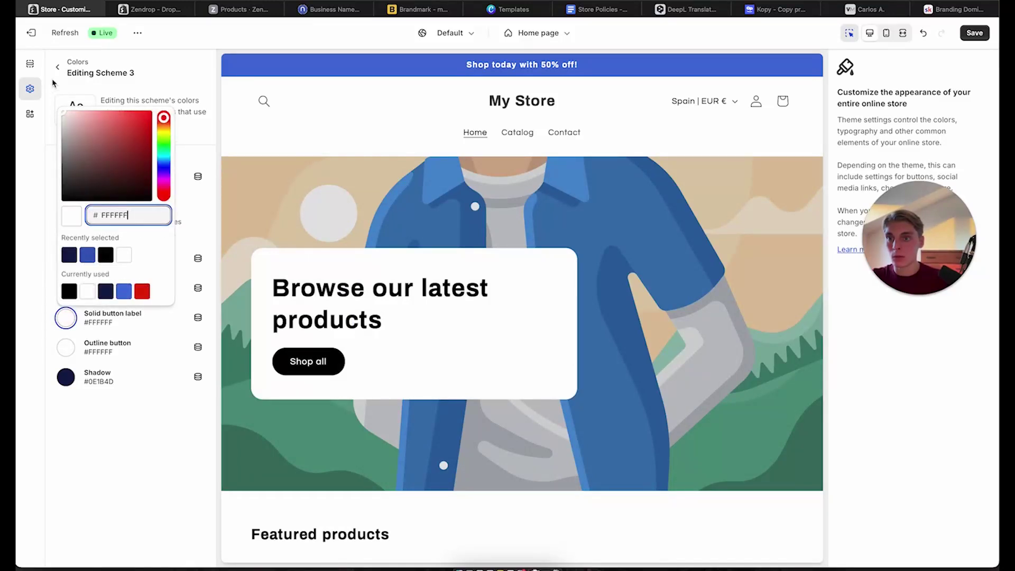
click(55, 85)
Set Scheme 3's outline button and shadow colours to black
click(66, 288)
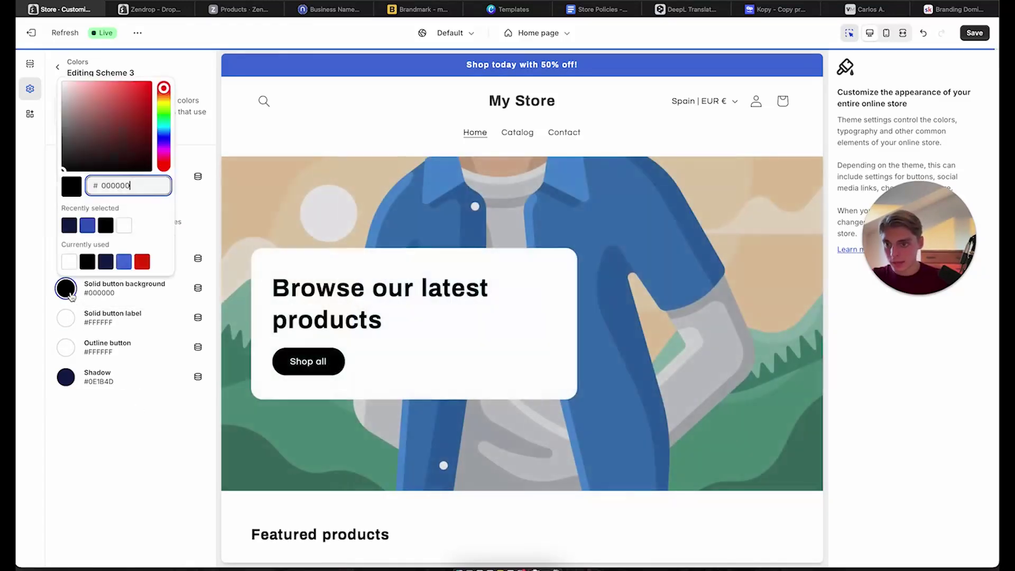
click(66, 347)
drag(120, 211, 48, 275)
click(48, 276)
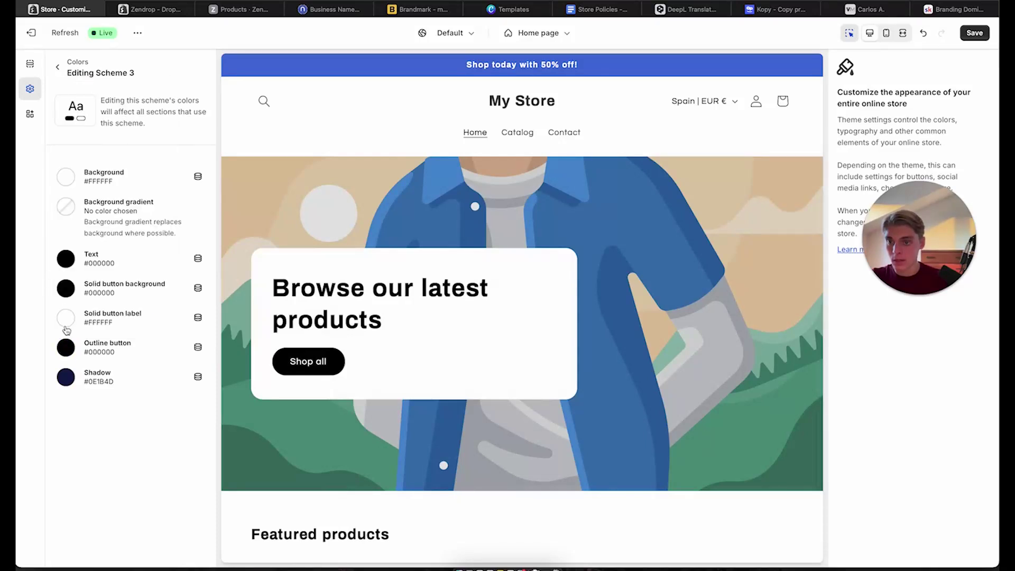
click(66, 377)
click(69, 349)
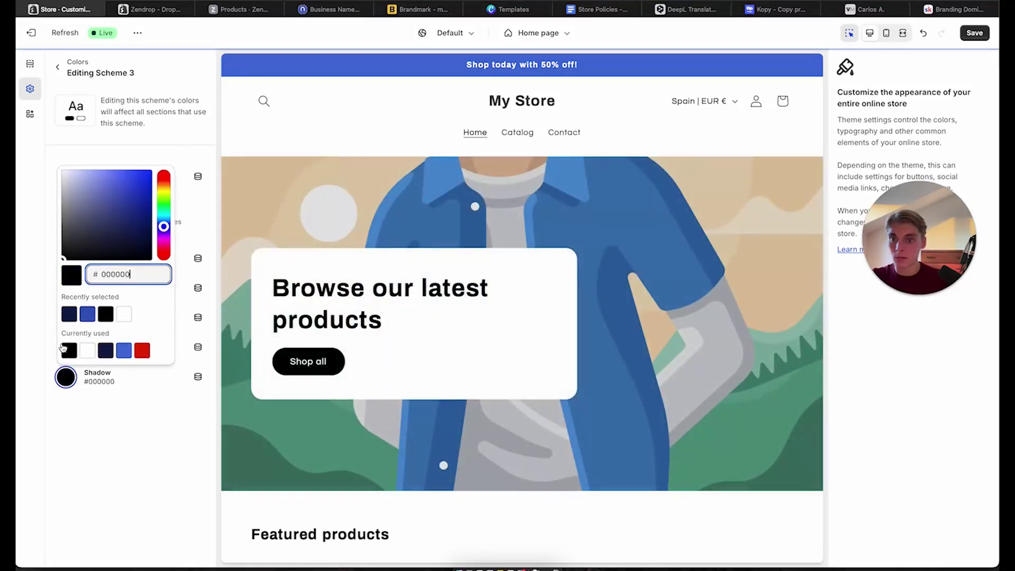
click(101, 429)
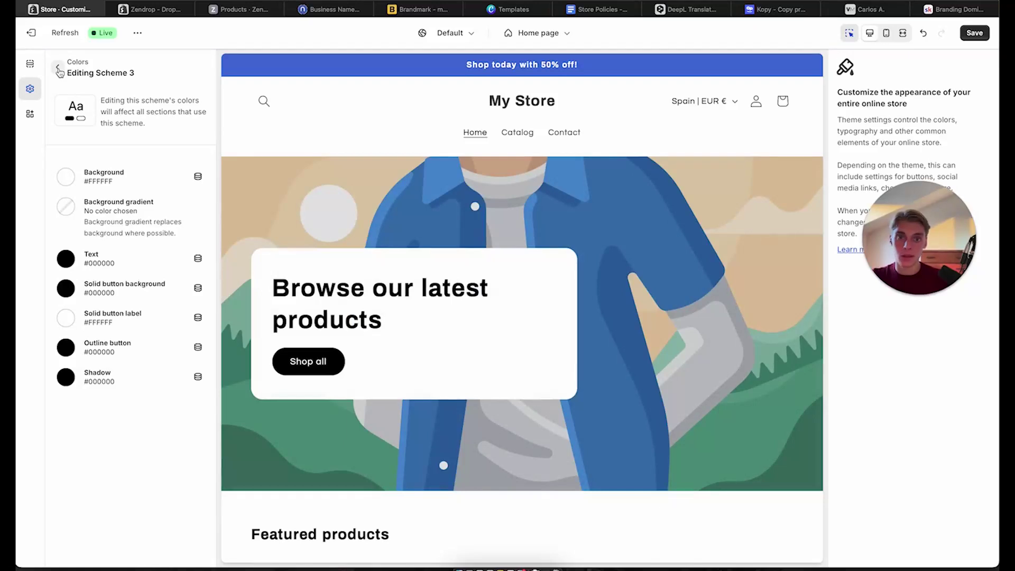
Give Scheme 4 a black background and black solid button background
click(58, 67)
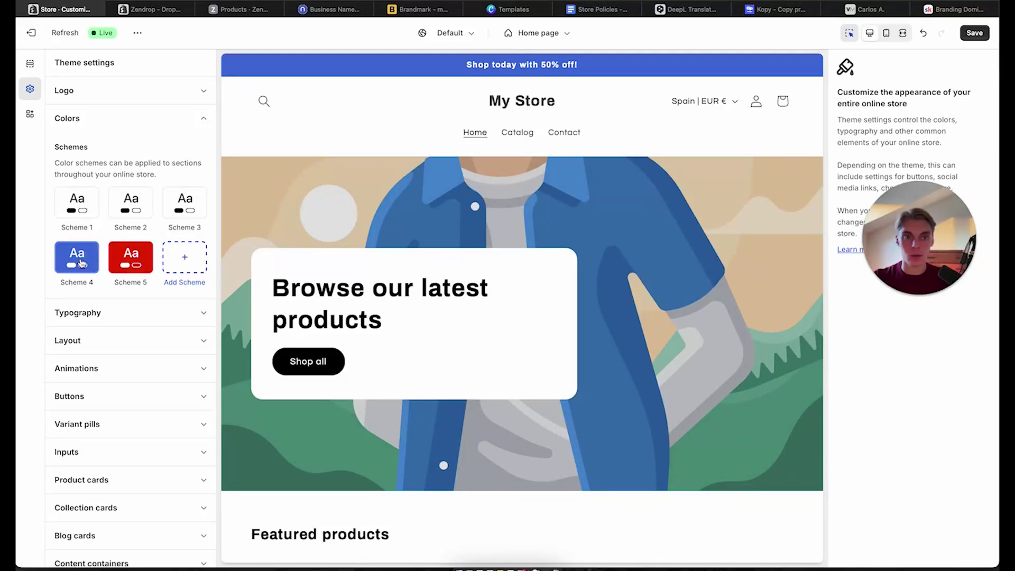
click(79, 261)
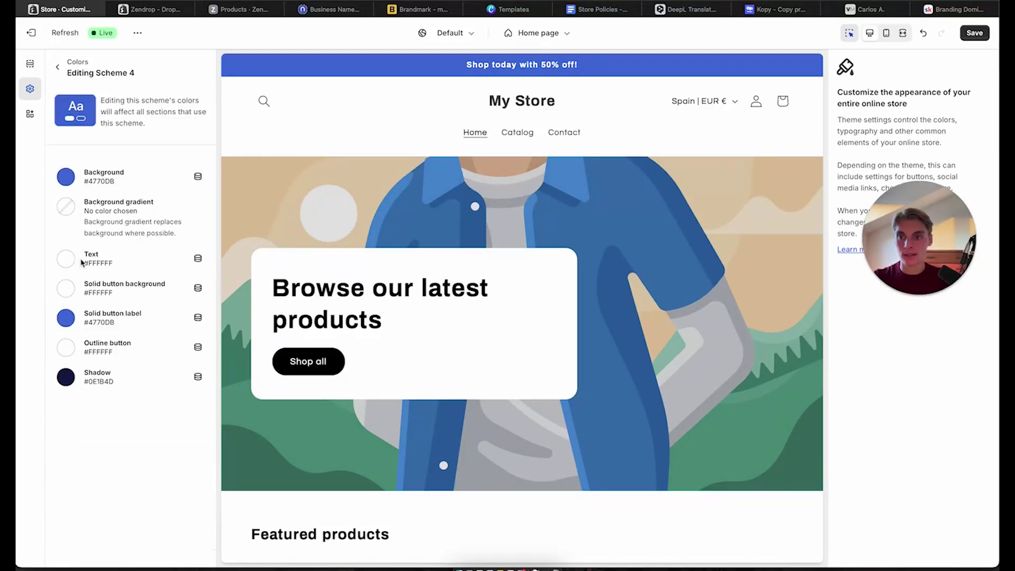
click(66, 177)
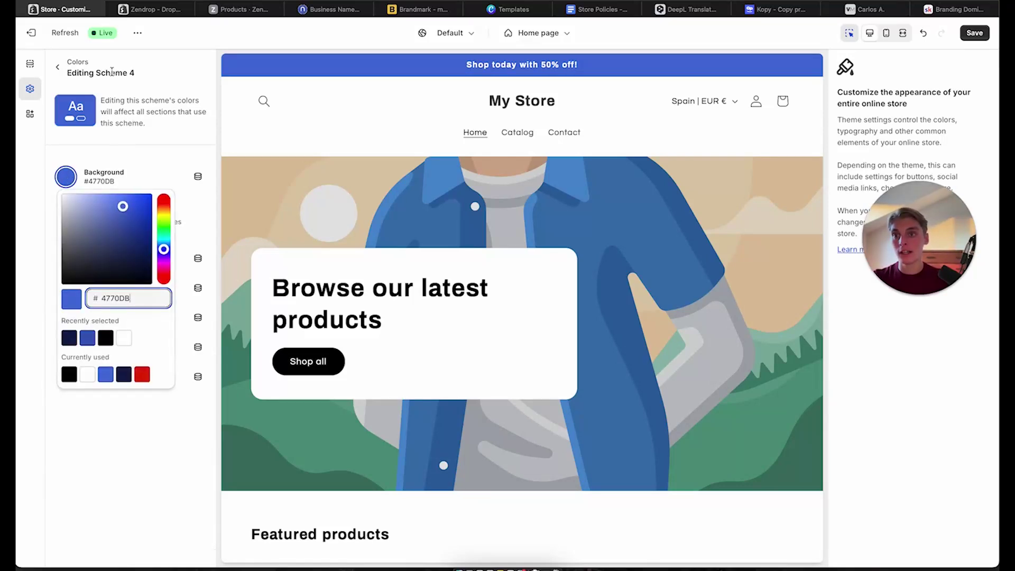
drag(134, 227, 61, 298)
click(47, 334)
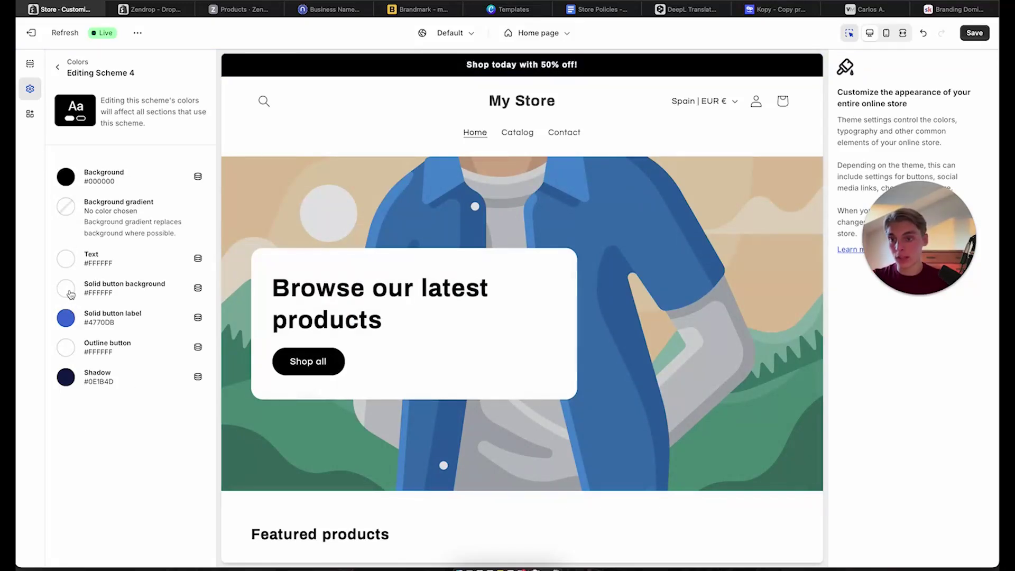
click(67, 291)
drag(127, 131, 34, 239)
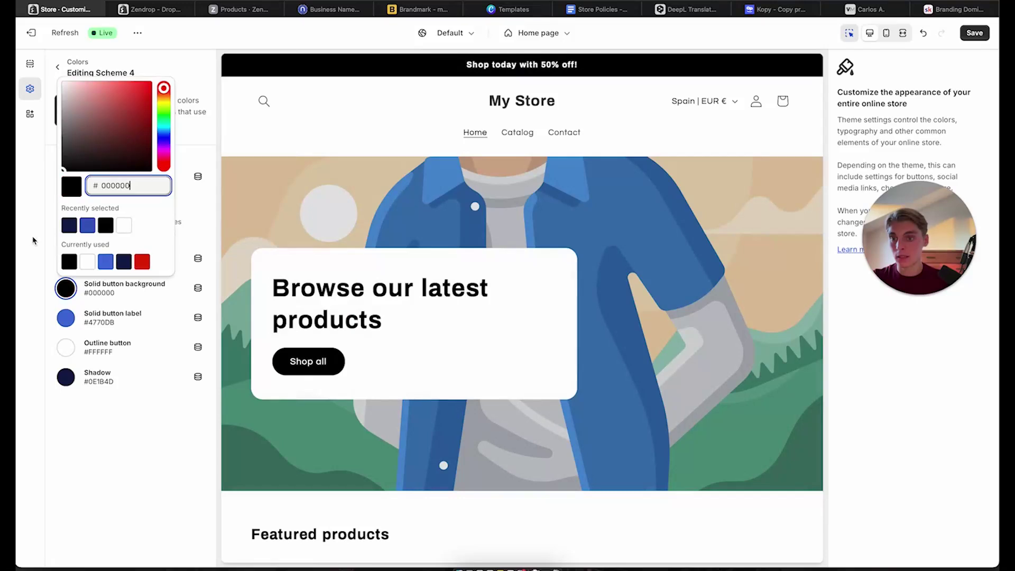
click(34, 240)
Make Scheme 4's solid button label white #FFFFFF
click(65, 318)
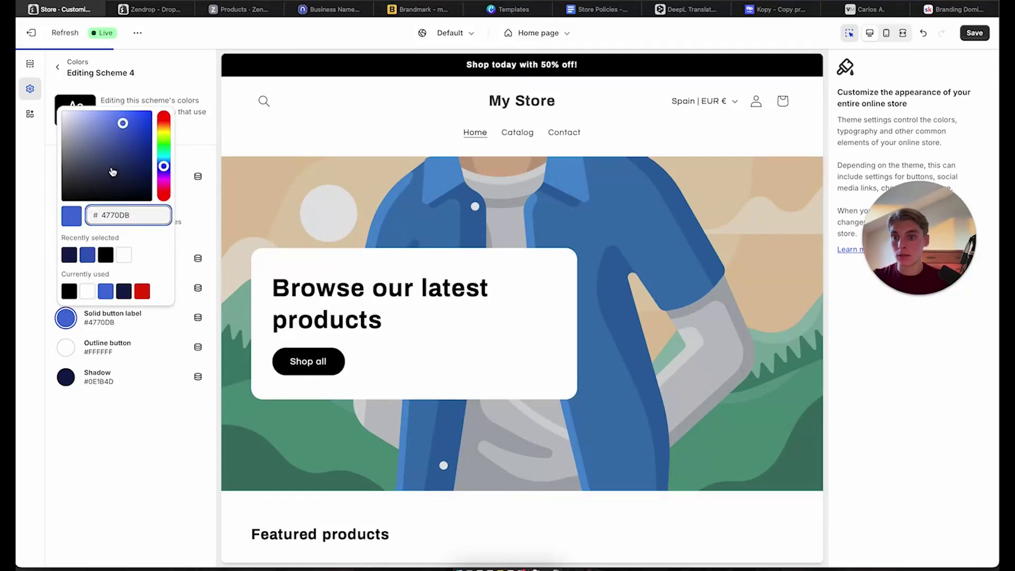
drag(113, 172, 23, 253)
click(23, 255)
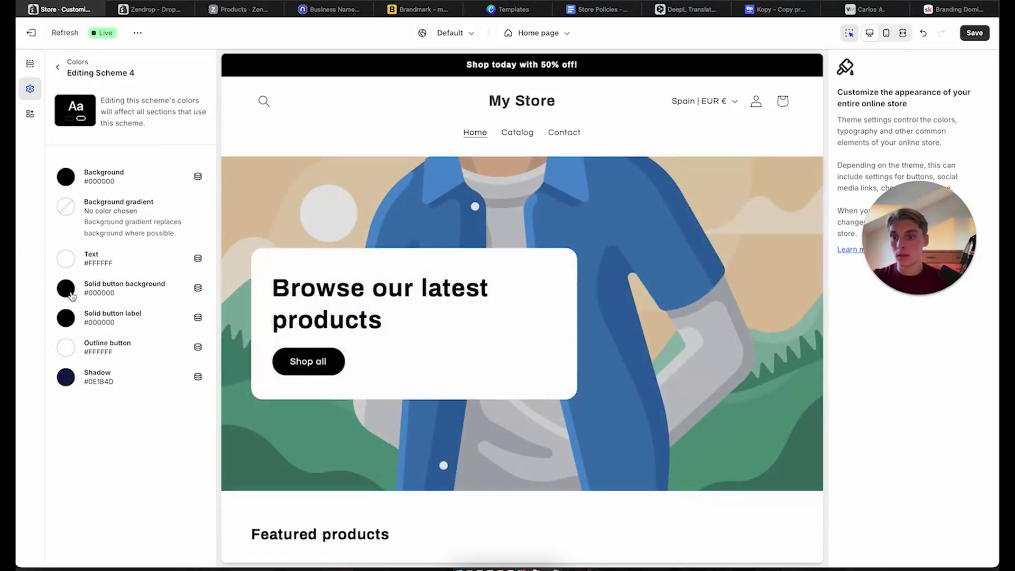
click(71, 320)
drag(119, 159, 34, 94)
click(34, 94)
Set Scheme 4's outline button and shadow to black and return to the schemes list
click(68, 348)
drag(132, 185, 27, 338)
click(26, 354)
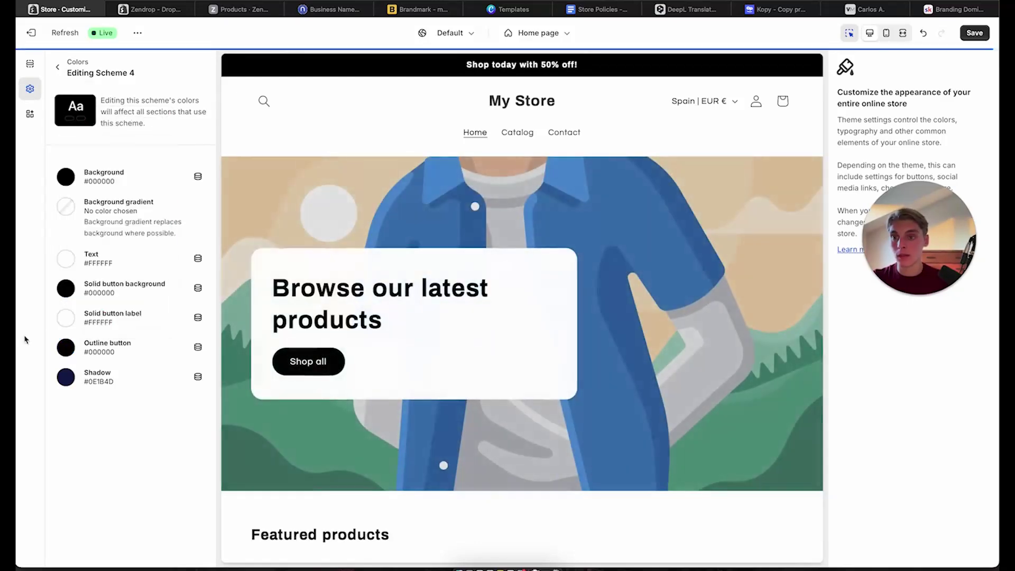
click(64, 374)
drag(130, 230, 11, 356)
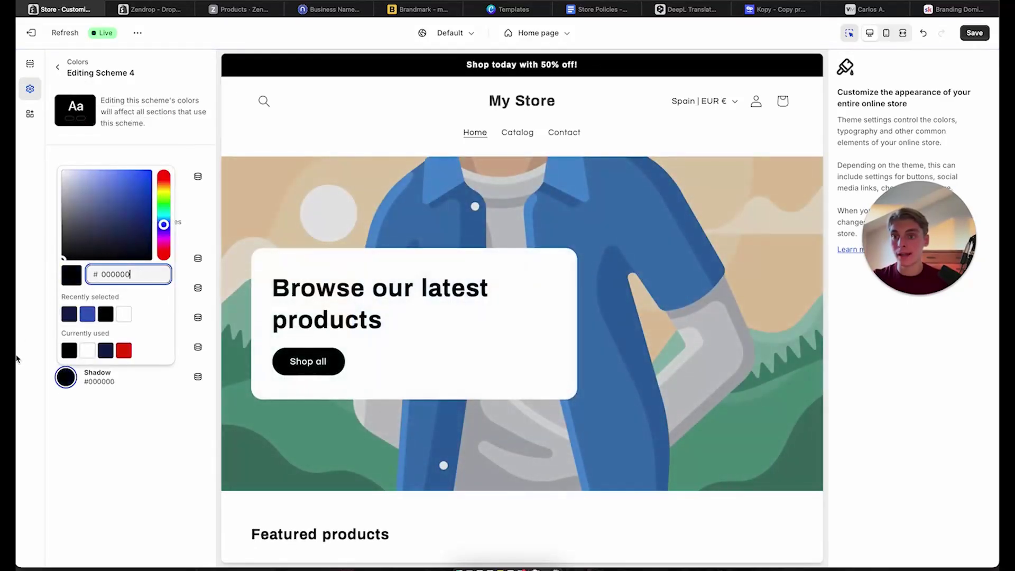
click(11, 355)
click(57, 67)
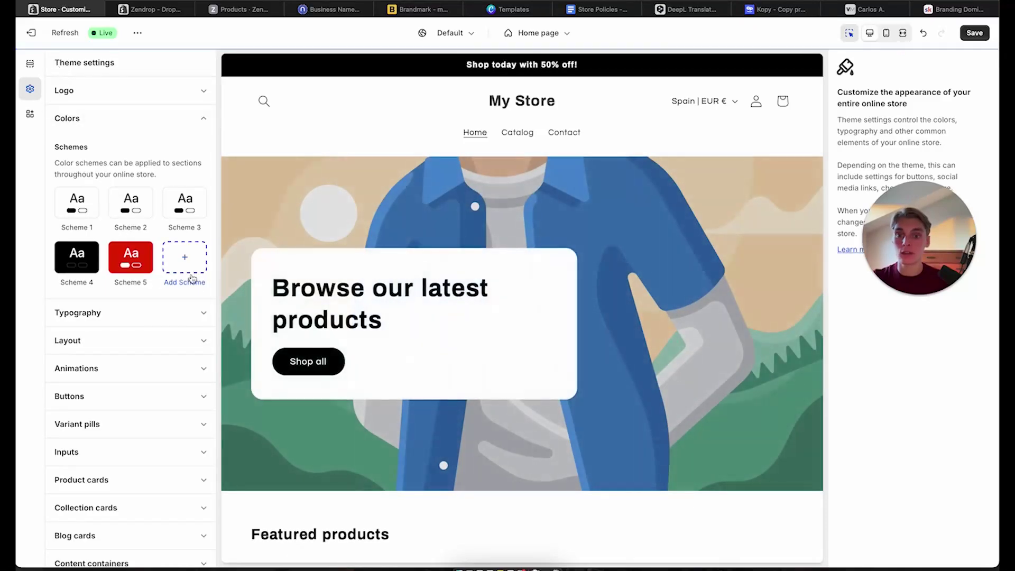
scroll(156, 356, down, 3)
scroll(464, 353, down, 10)
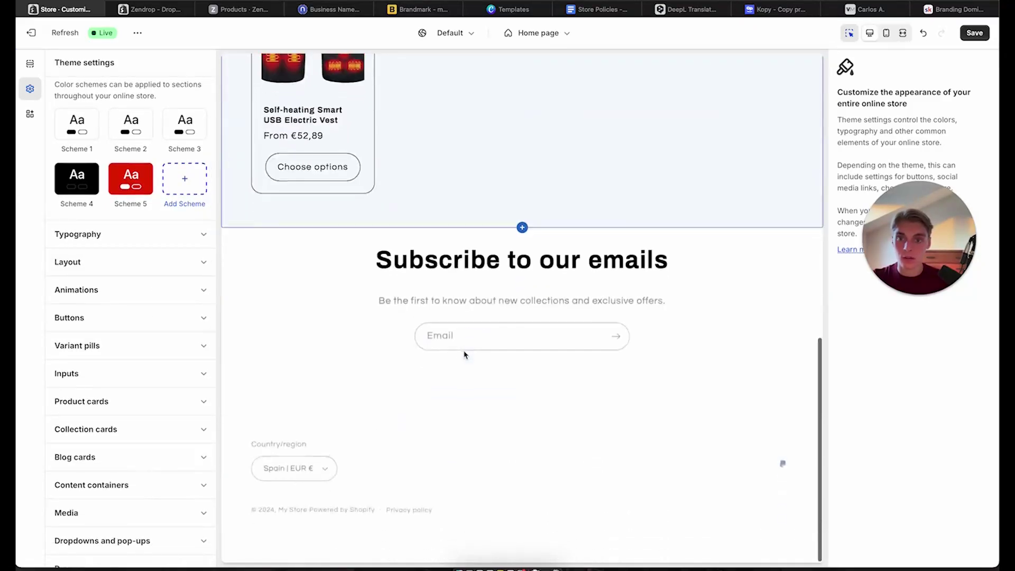
scroll(464, 351, up, 8)
click(119, 154)
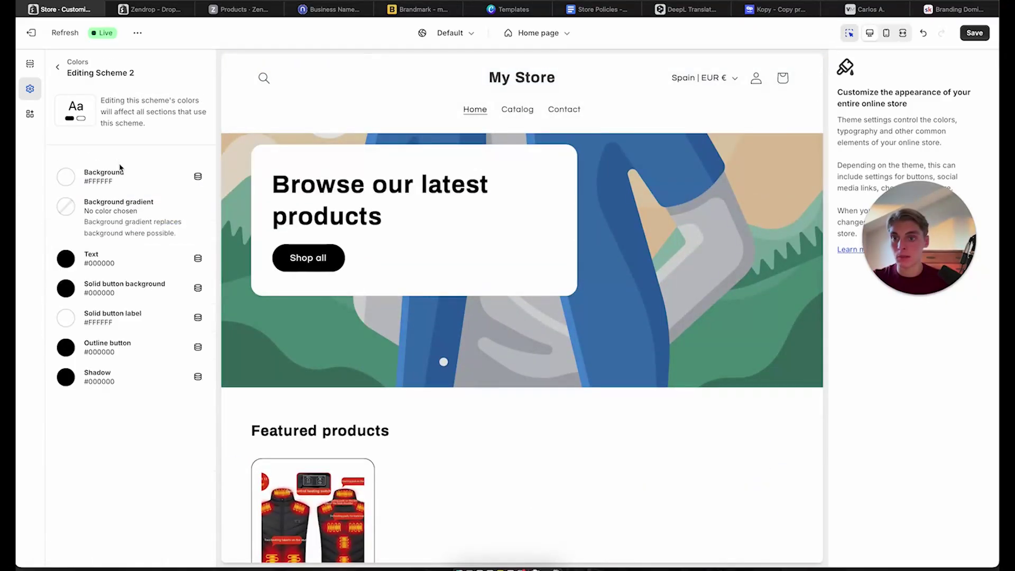
click(57, 67)
click(153, 189)
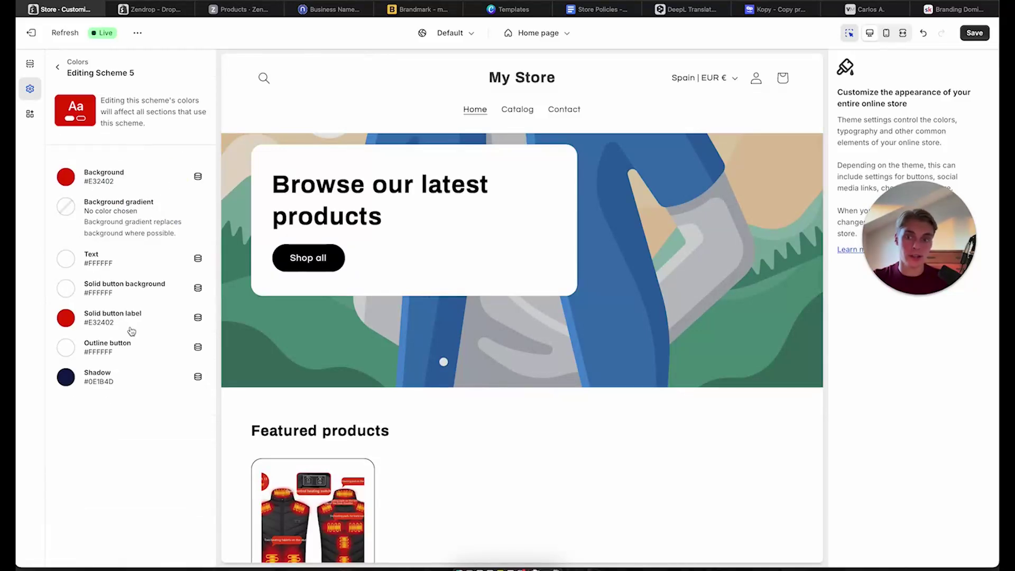
click(57, 67)
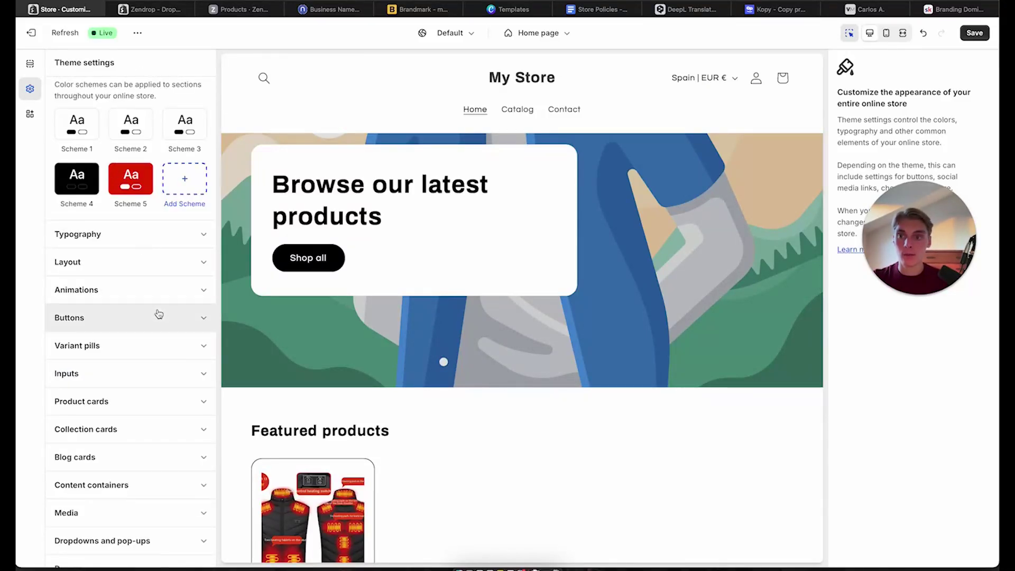
scroll(159, 315, up, 3)
click(91, 125)
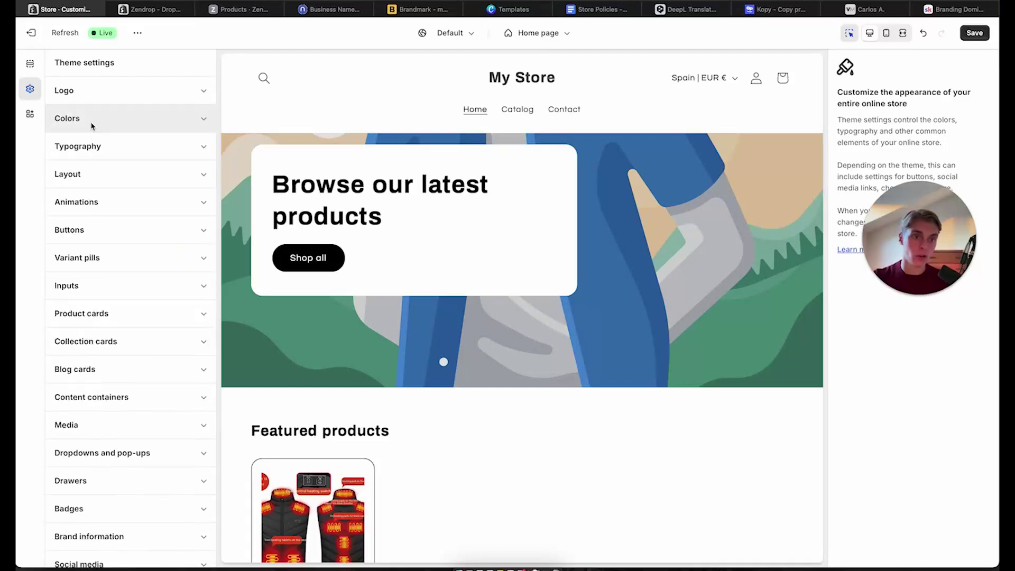
scroll(560, 268, down, 10)
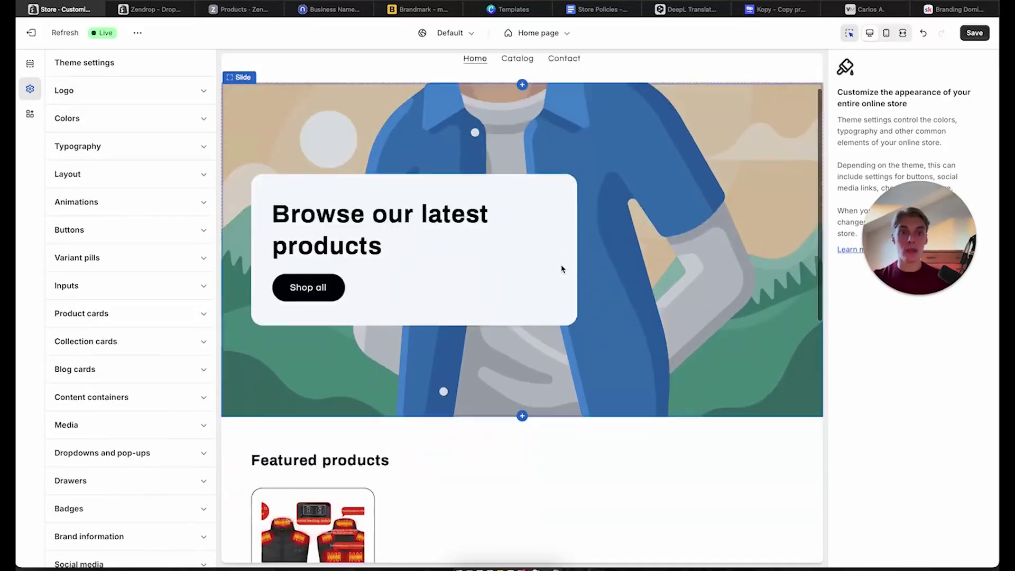
scroll(562, 269, up, 1)
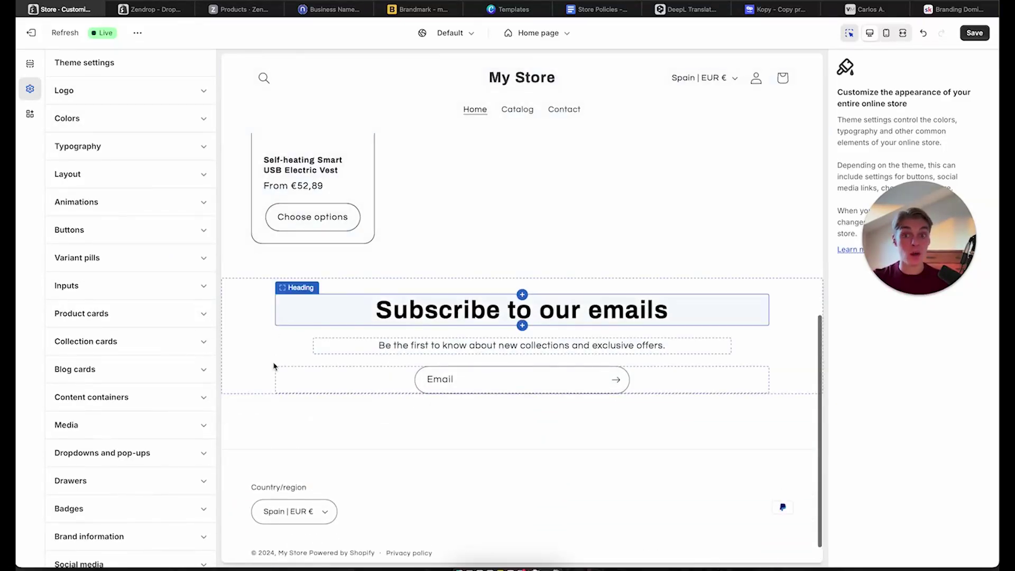
Select the Footer section and edit its colour scheme, Scheme 3
click(251, 432)
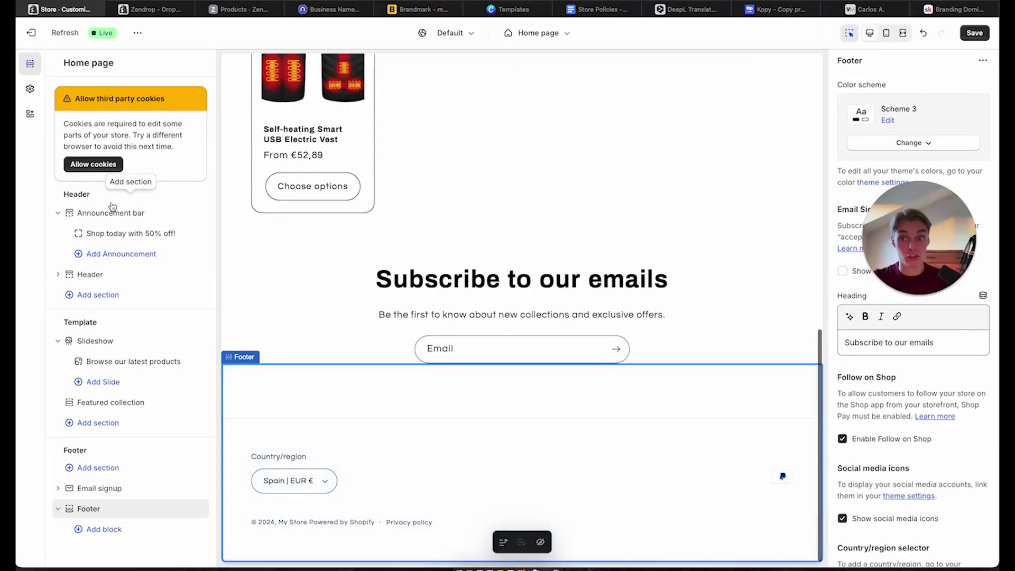
scroll(867, 354, down, 1)
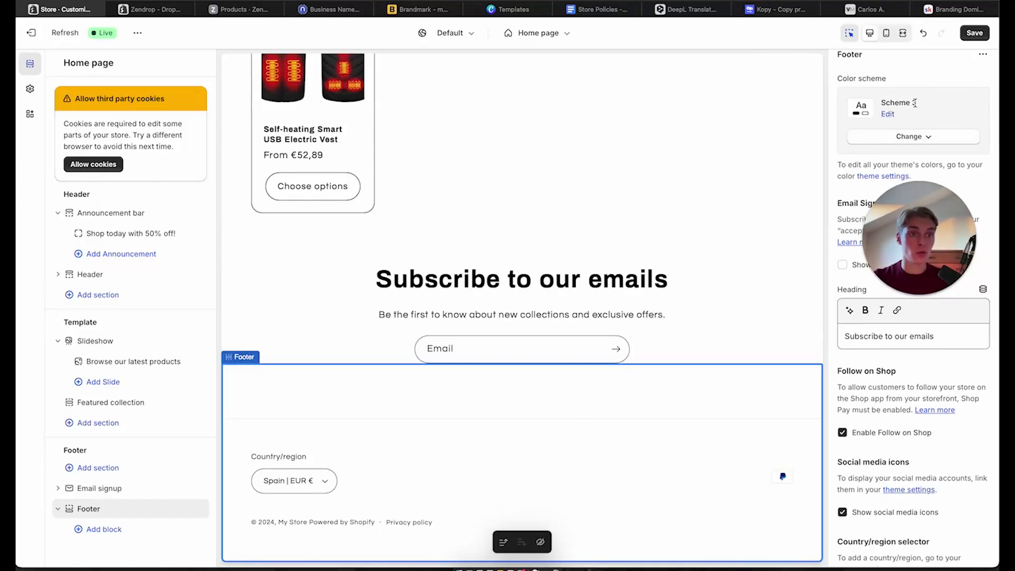
click(909, 137)
scroll(911, 137, down, 2)
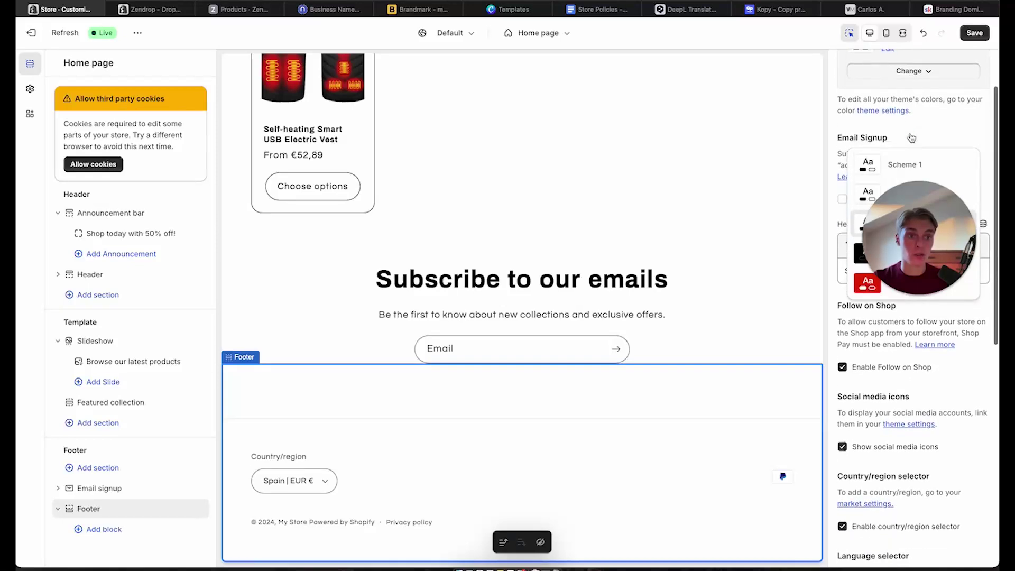
scroll(911, 138, up, 2)
click(888, 96)
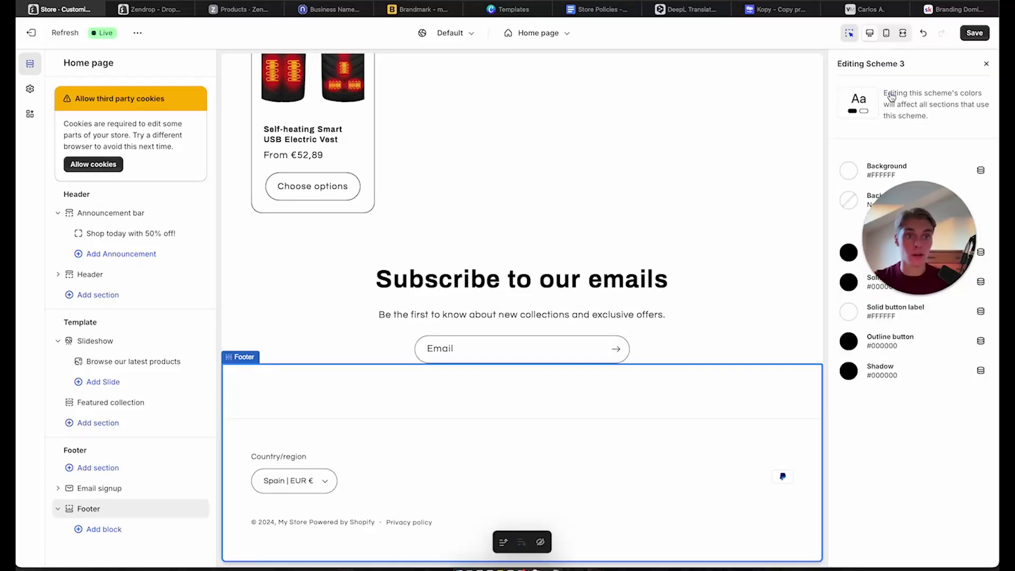
Set Scheme 3's background to black #000000 and its text to white #FFFFFF
click(848, 174)
drag(849, 264, 836, 306)
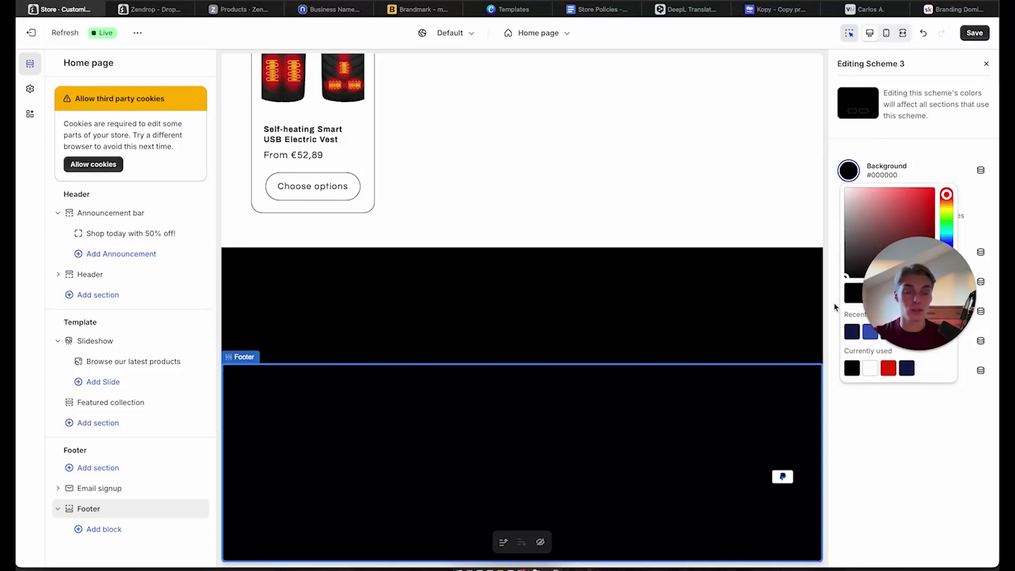
click(835, 307)
click(849, 252)
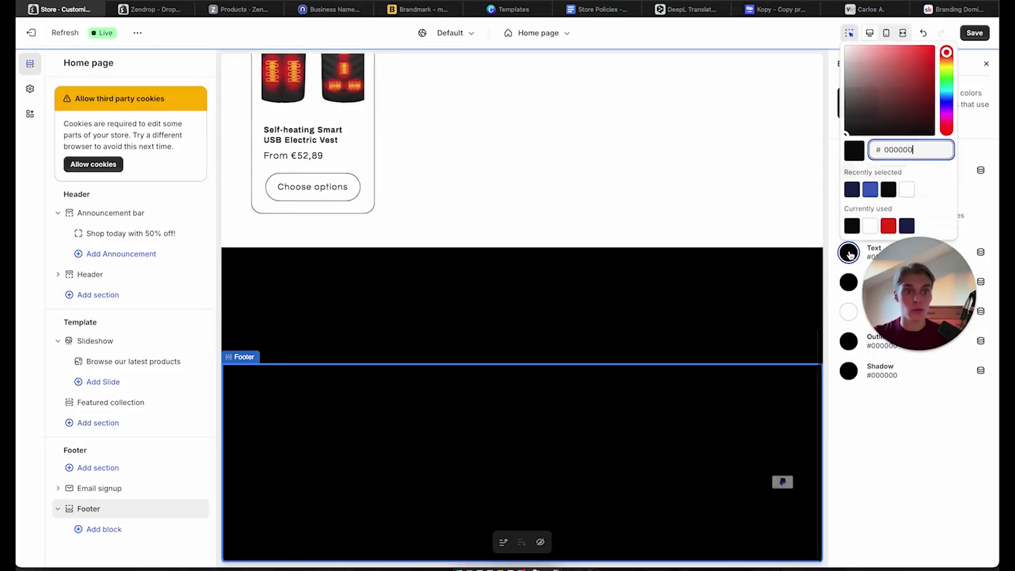
click(907, 191)
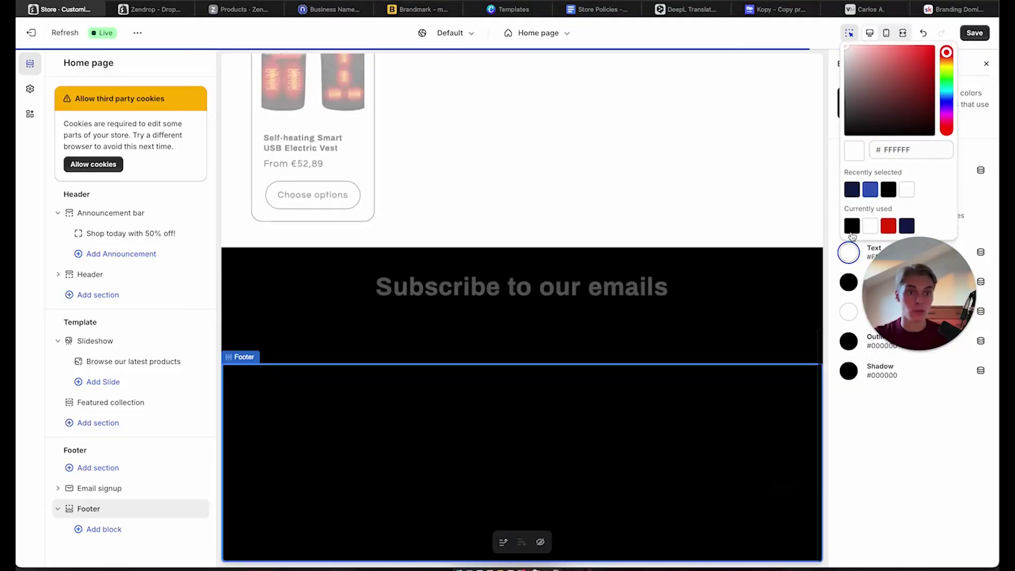
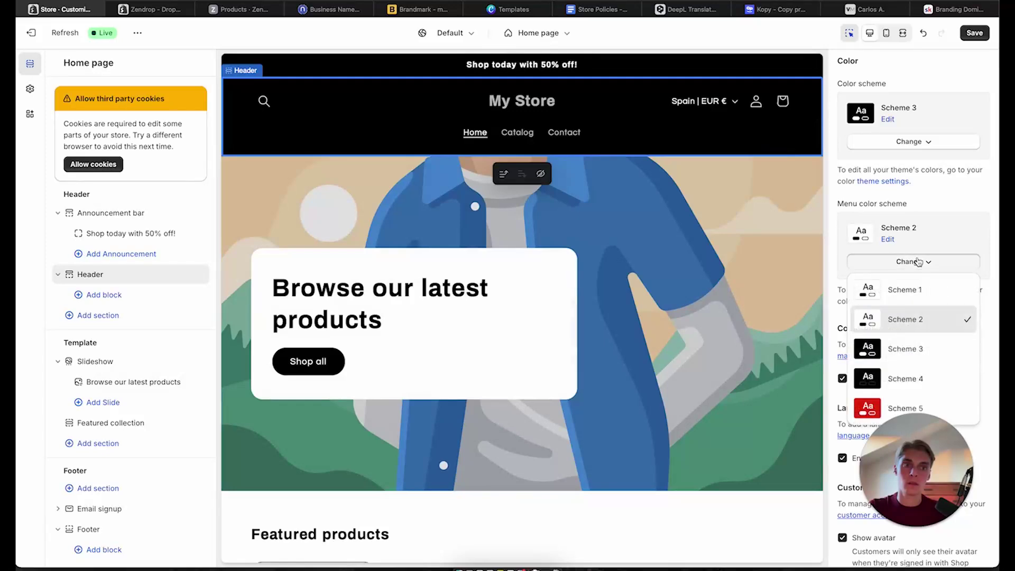
Switch the header's colour scheme to the white Scheme 2 and review the preview
click(887, 142)
click(900, 142)
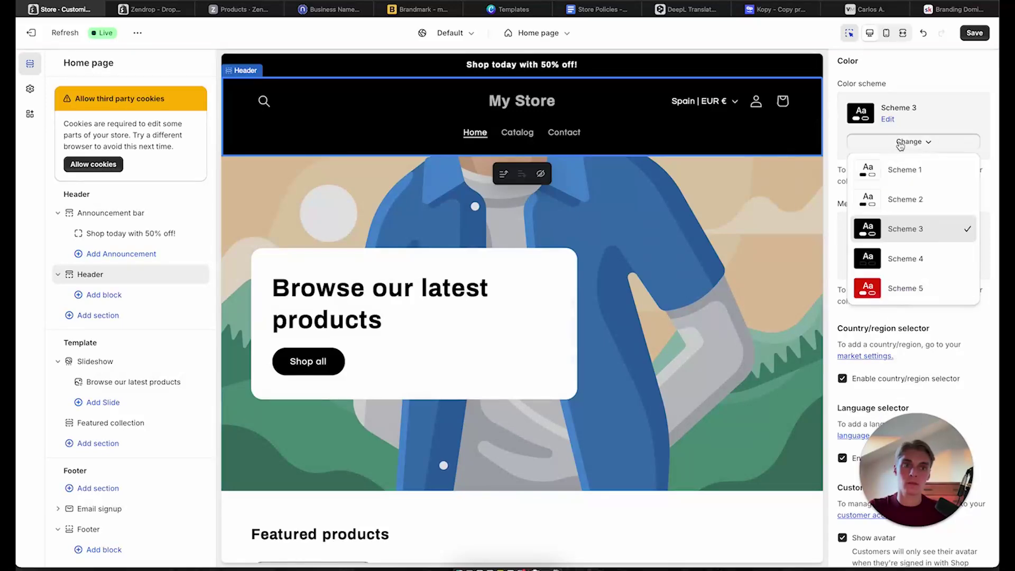
click(892, 200)
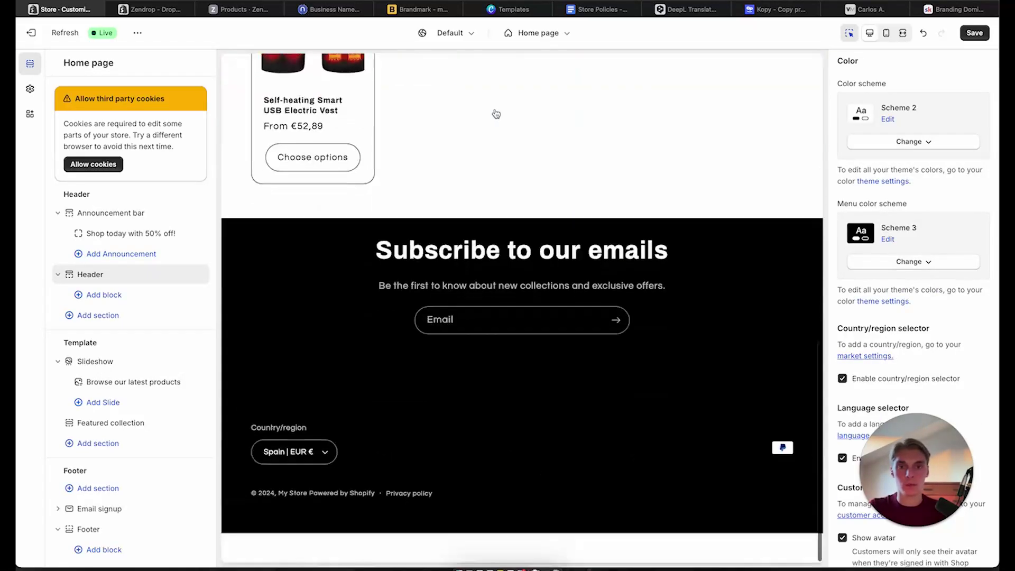
scroll(776, 385, down, 11)
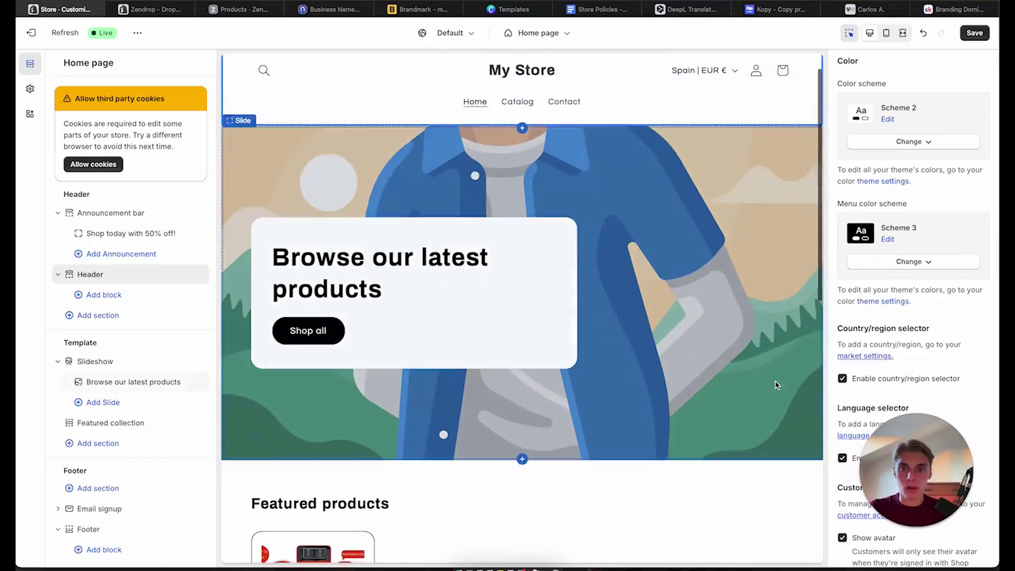
scroll(776, 386, up, 8)
scroll(776, 385, up, 3)
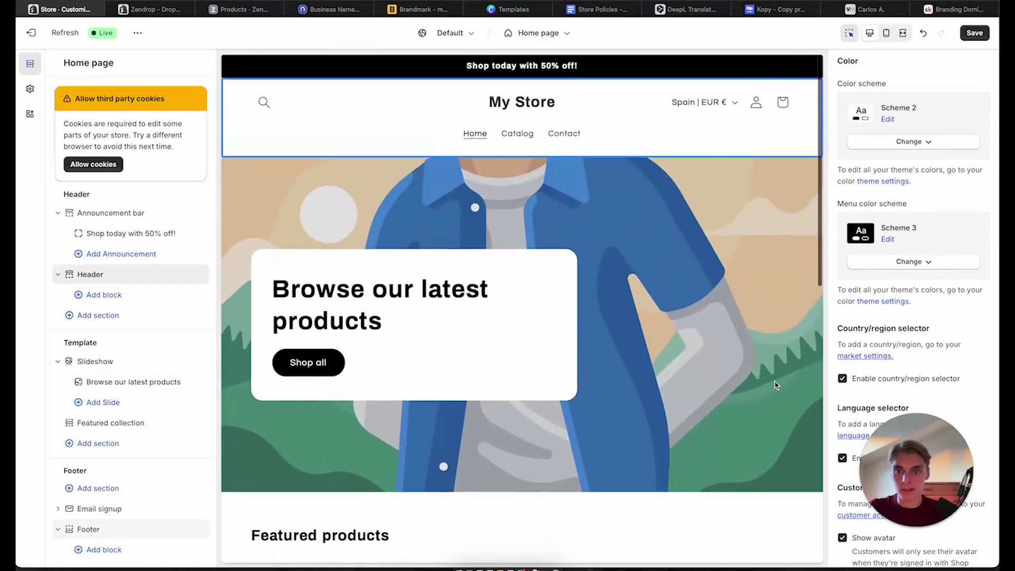
scroll(133, 341, down, 1)
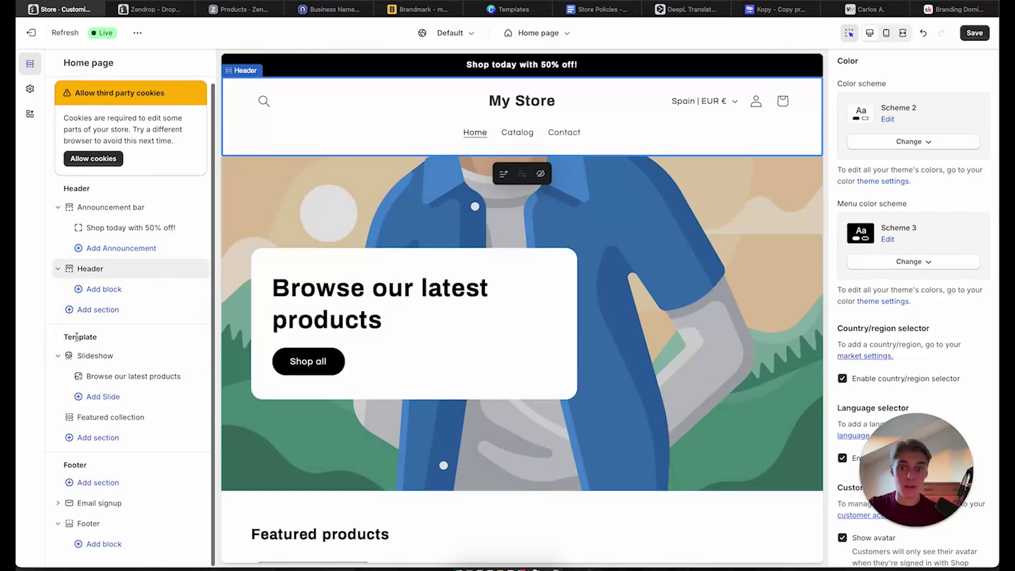
scroll(578, 263, down, 1)
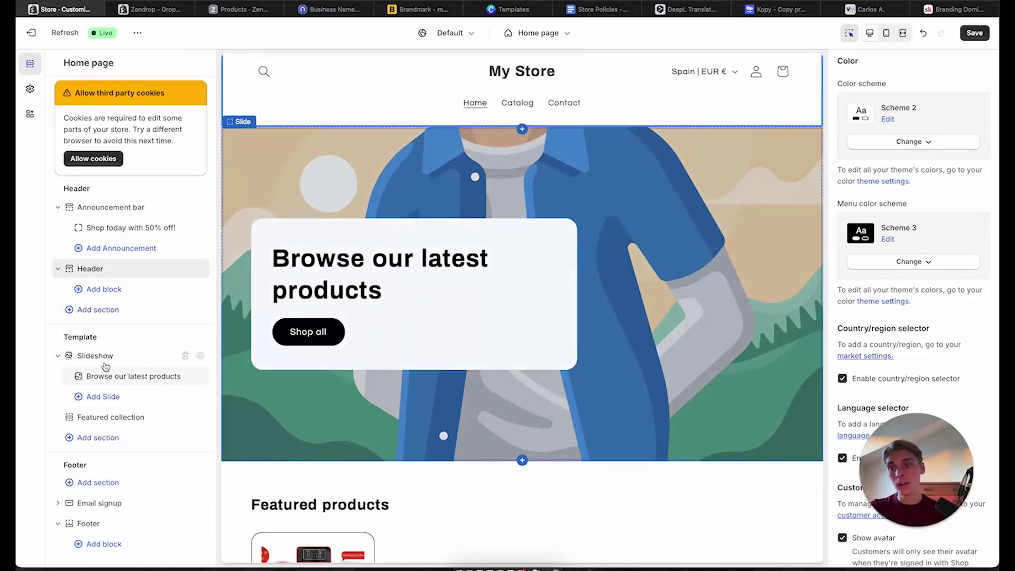
Open the hero slide's settings and scroll through the preview
click(690, 154)
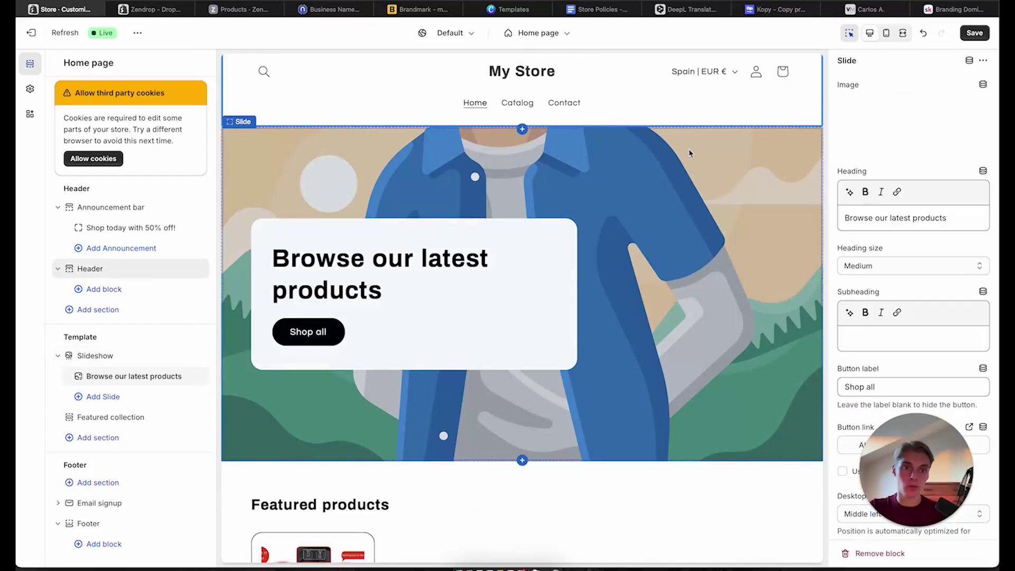
scroll(725, 307, down, 2)
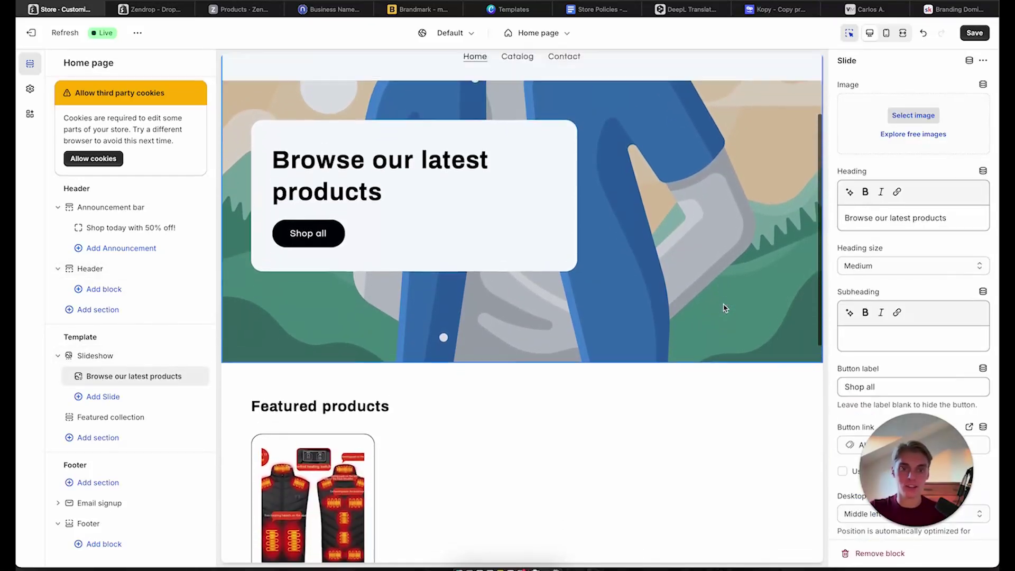
scroll(725, 306, up, 2)
scroll(896, 129, down, 1)
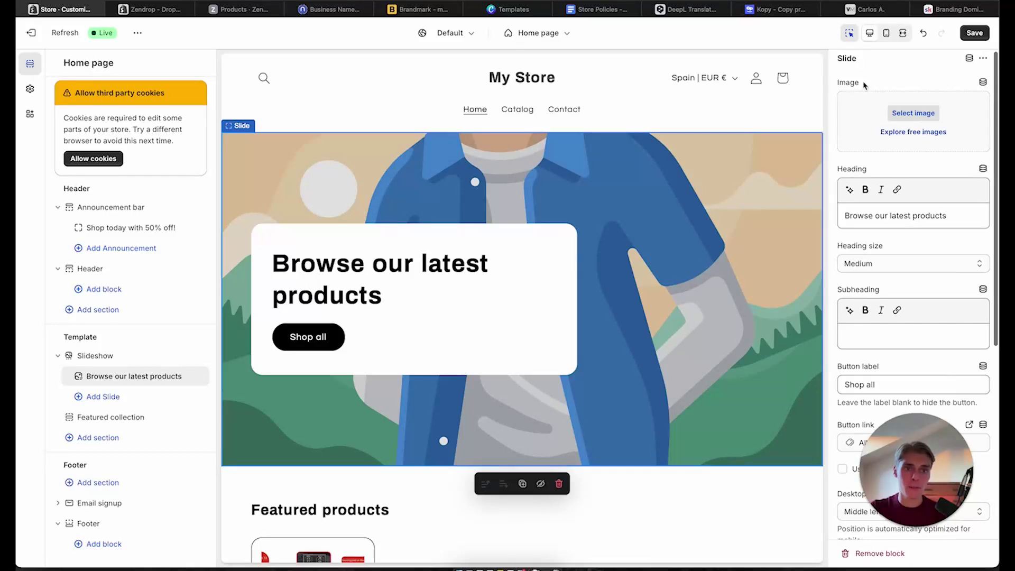
In a new tab, search for unsplash, reject Google's cookies and open the Unsplash site
key(super+t)
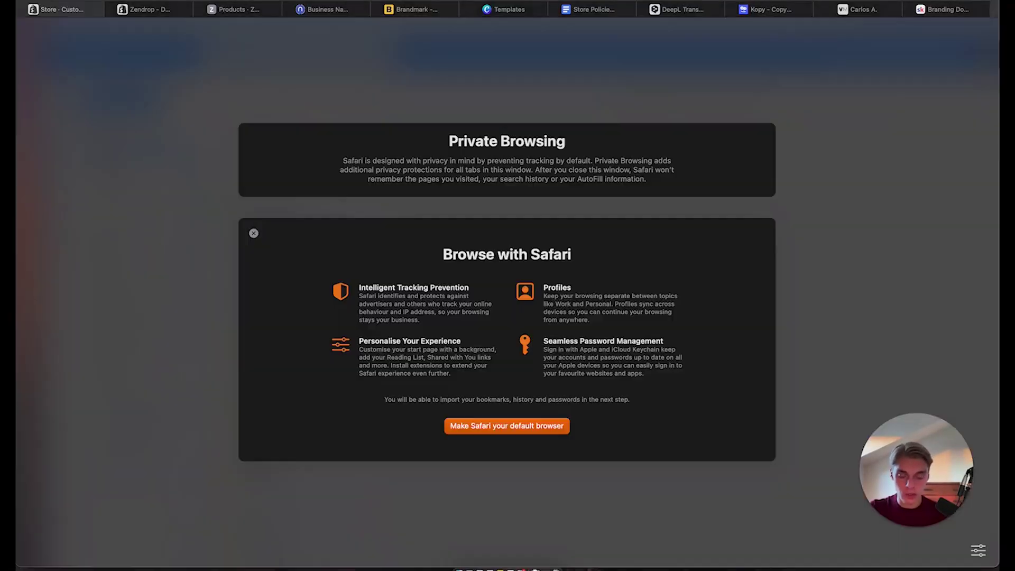
text(usnsp)
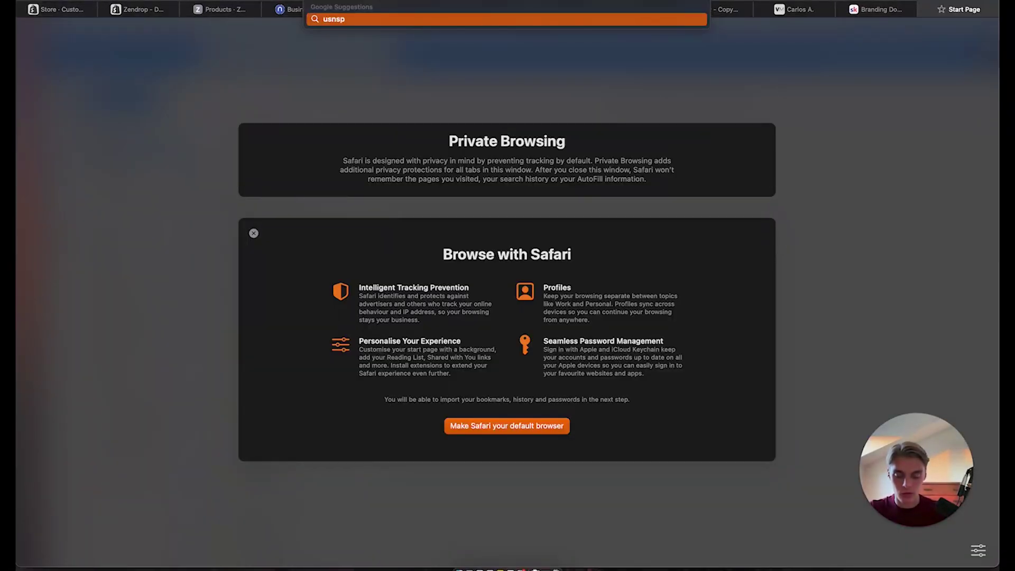
text(lash)
key(Return)
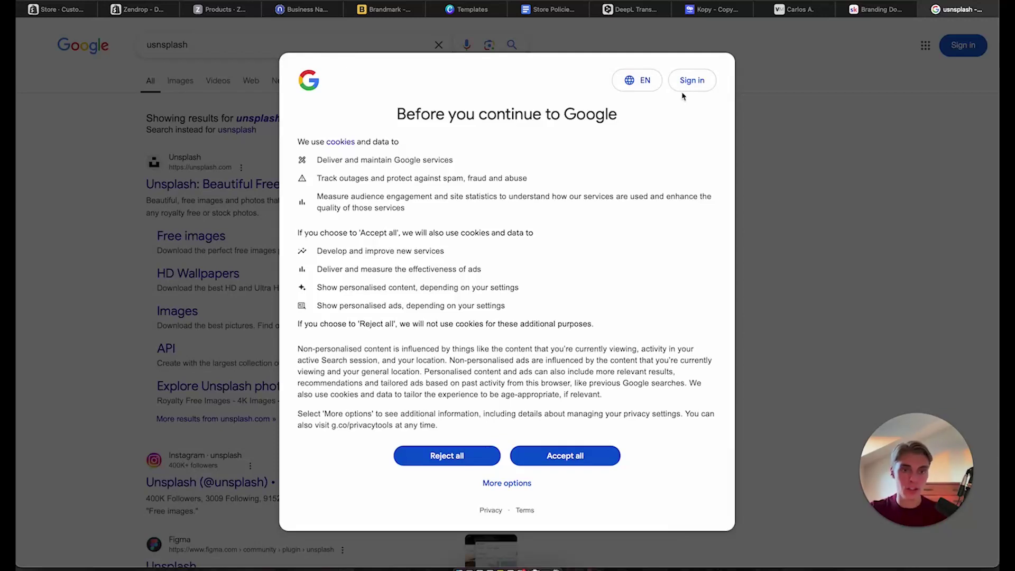
click(468, 456)
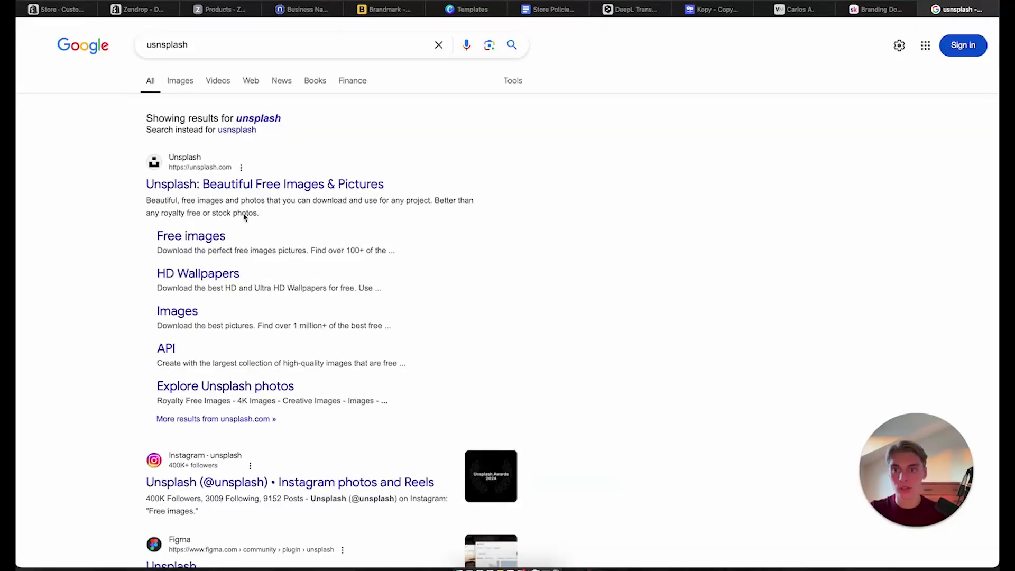
click(239, 188)
scroll(566, 242, down, 5)
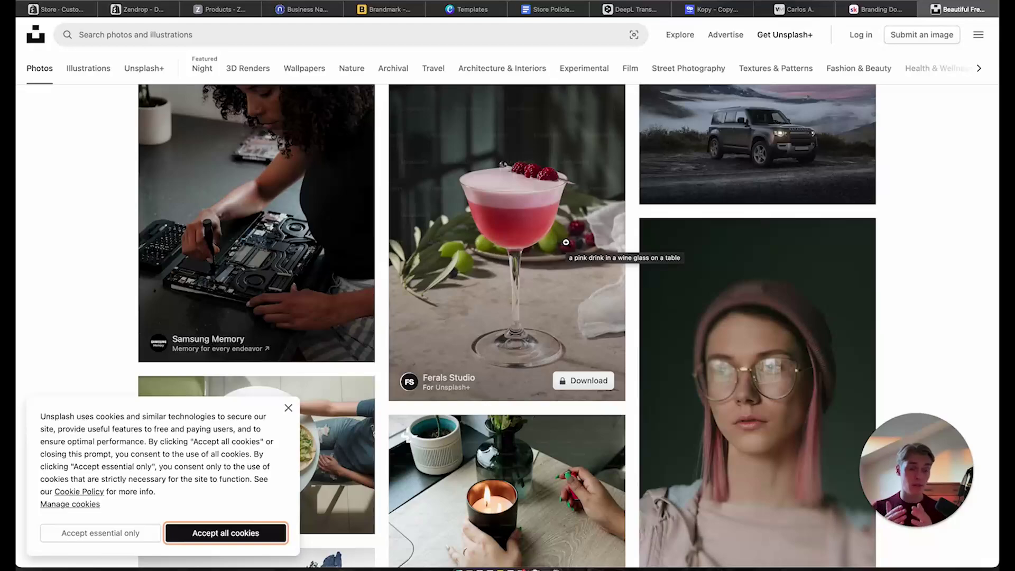
Scroll through Unsplash's free photo grid, then go back to the Shopify editor tab
scroll(544, 256, down, 10)
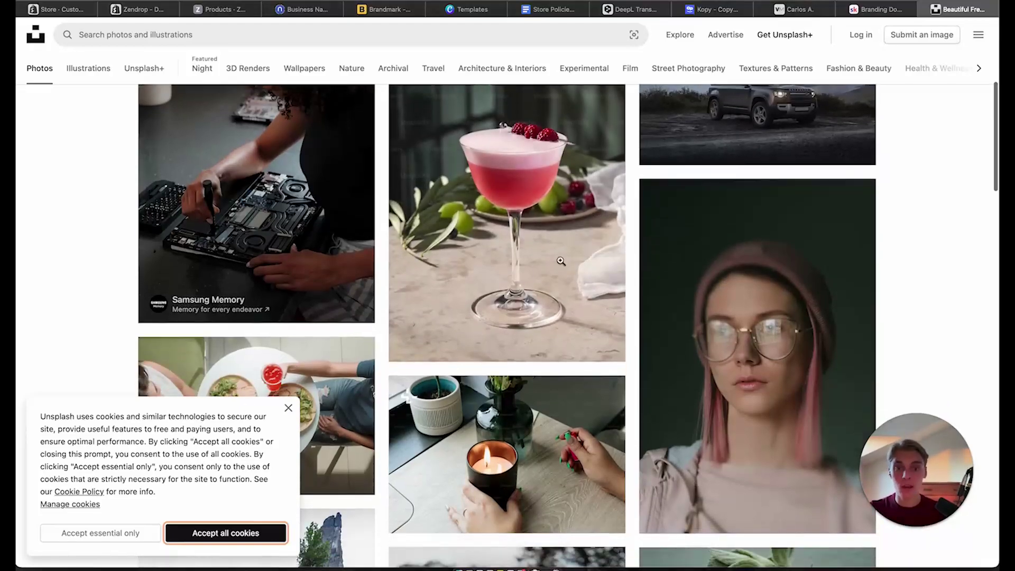
scroll(617, 280, down, 15)
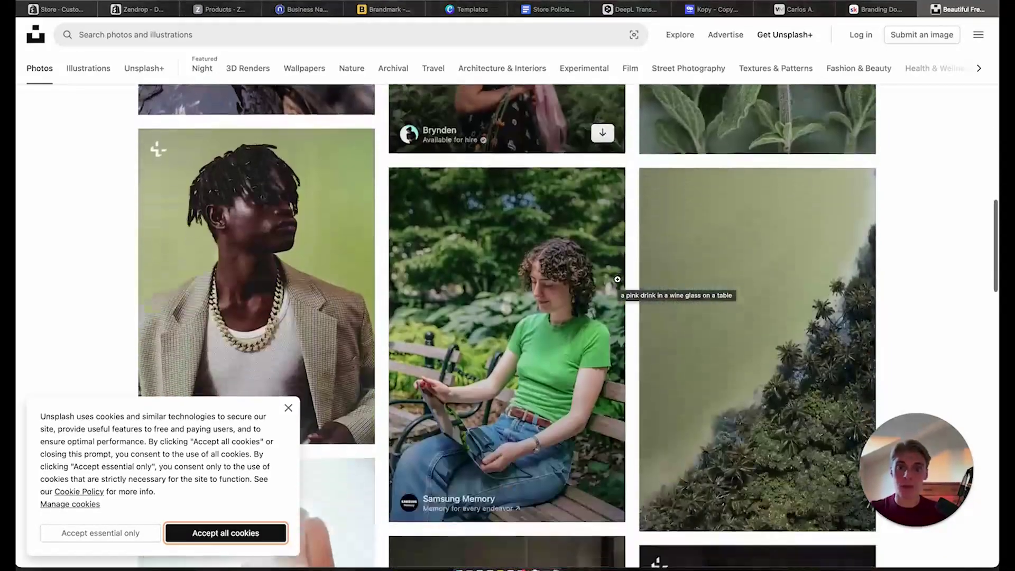
scroll(618, 279, down, 20)
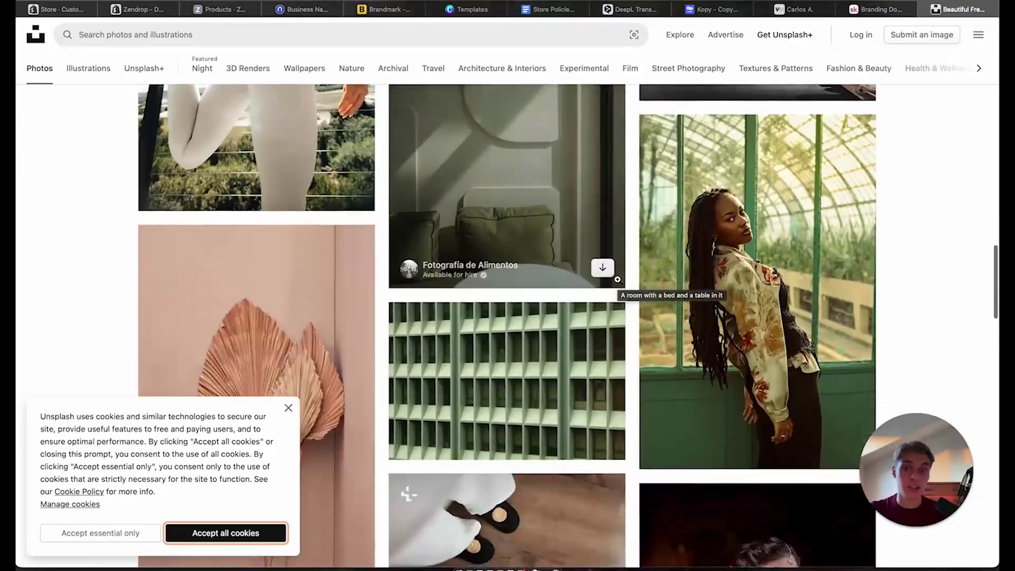
scroll(618, 279, down, 11)
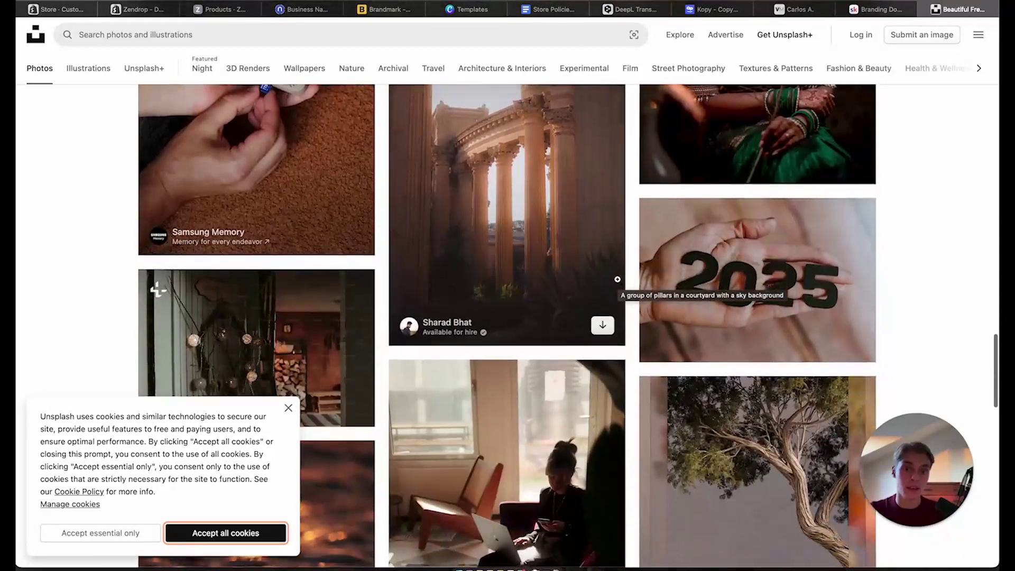
scroll(617, 279, down, 20)
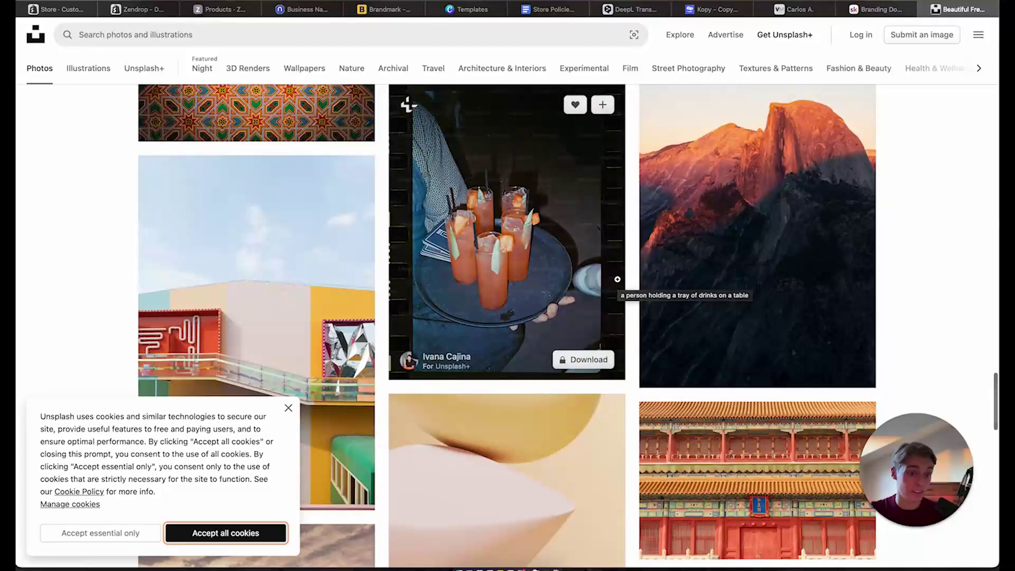
scroll(617, 279, down, 4)
scroll(617, 279, down, 10)
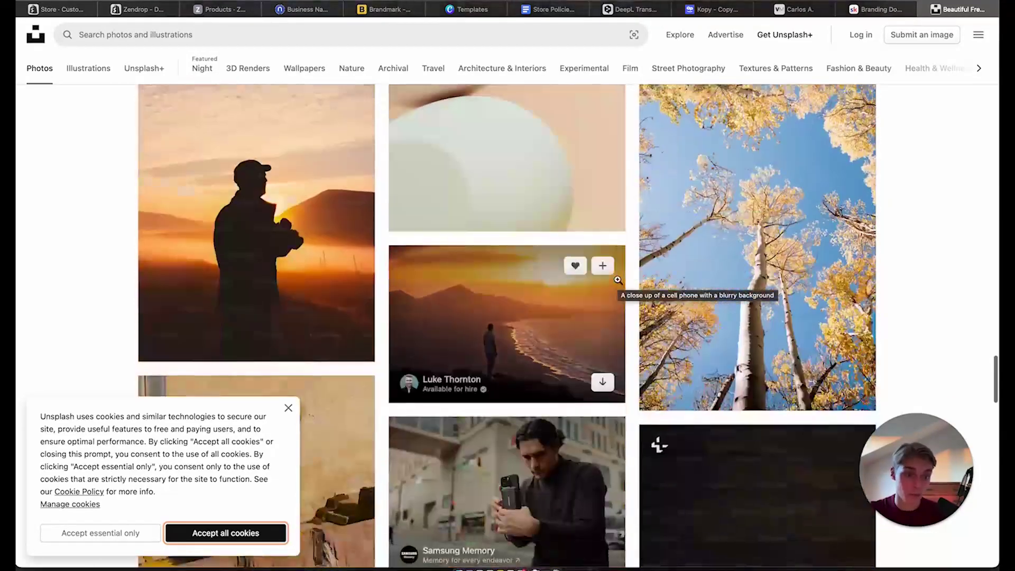
scroll(617, 279, down, 14)
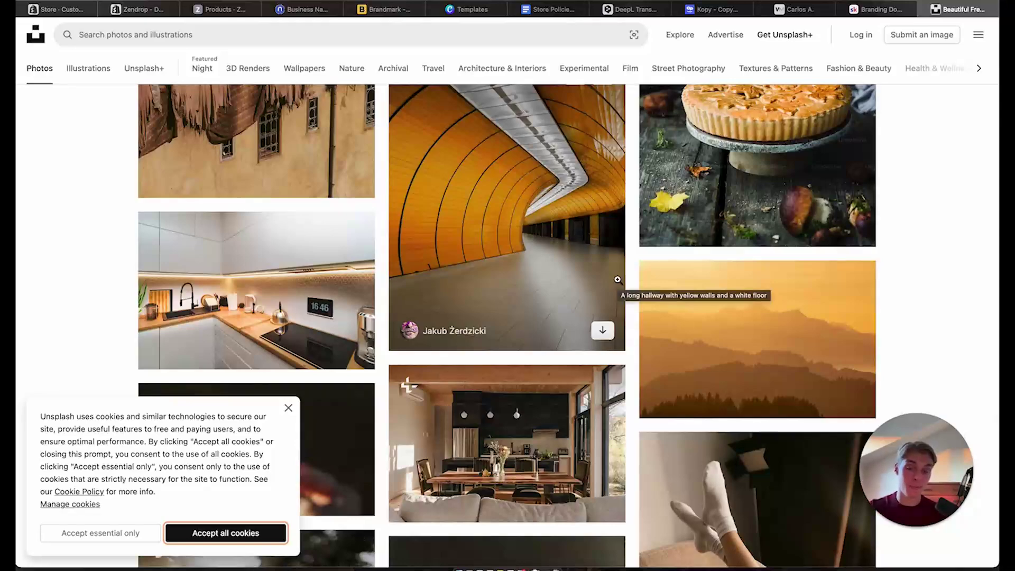
scroll(617, 279, down, 8)
scroll(617, 279, down, 15)
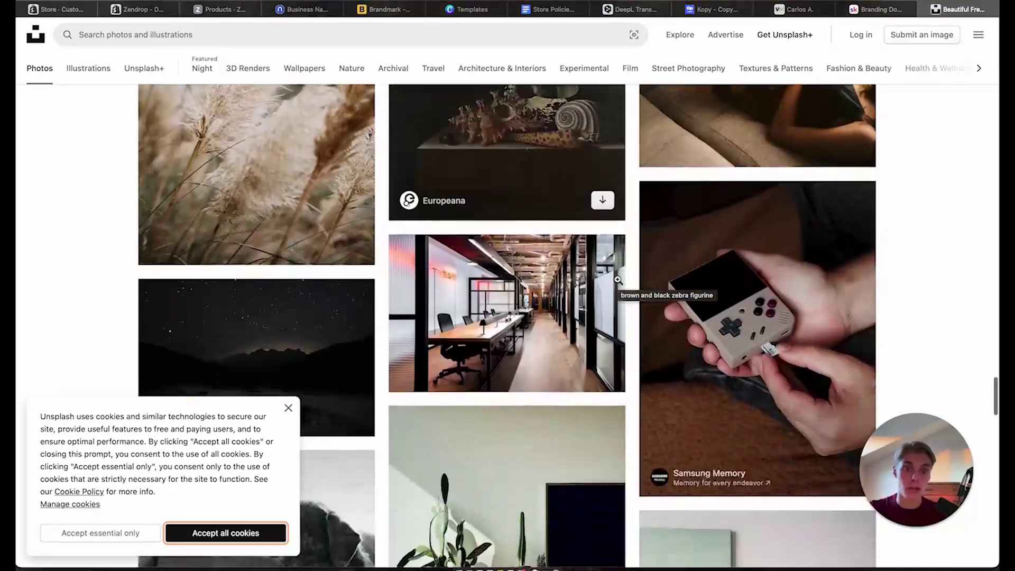
scroll(618, 279, down, 15)
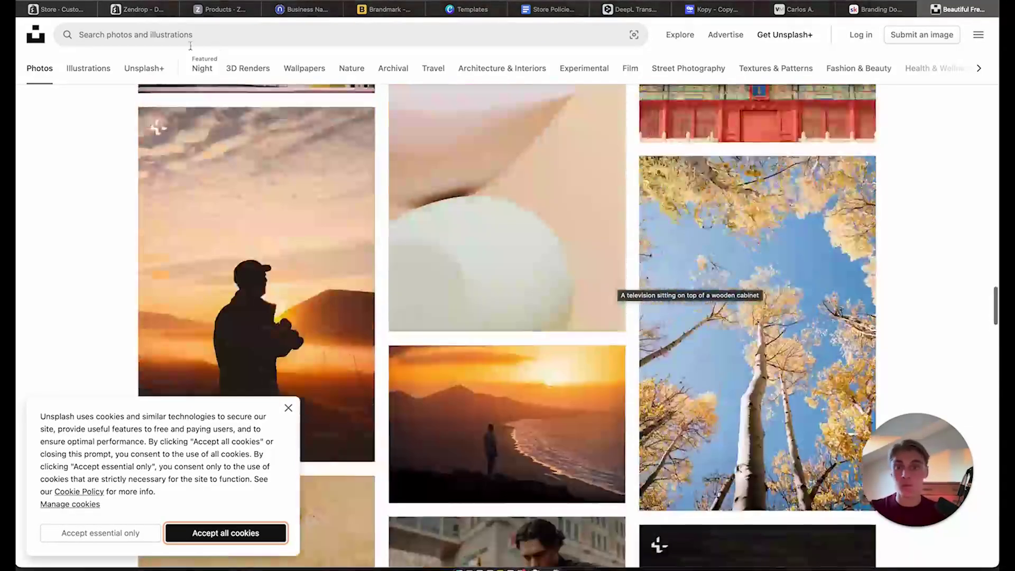
click(68, 9)
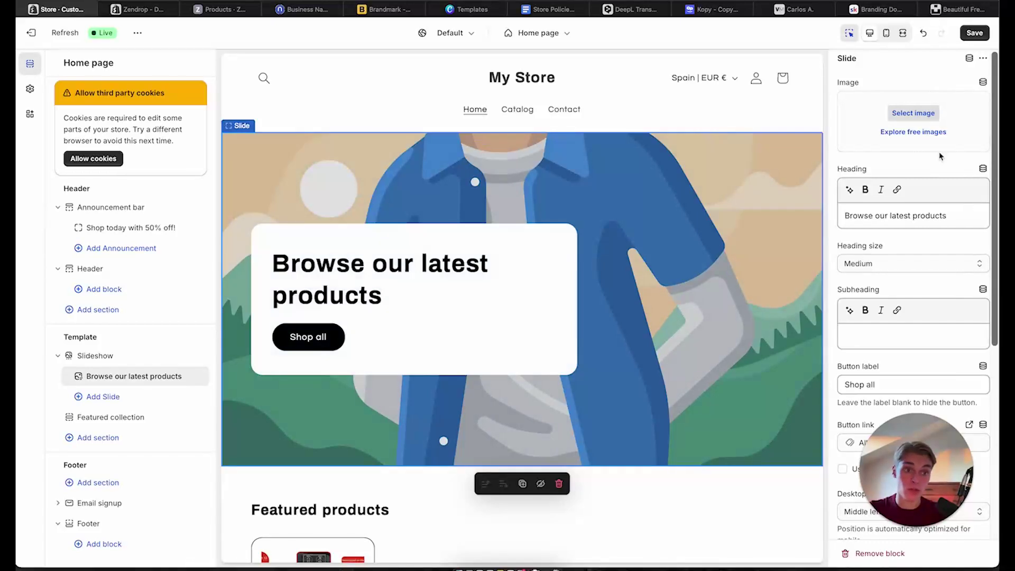
Open the Shop Local free images and put the man-with-crossed-arms photo on the slide
click(913, 132)
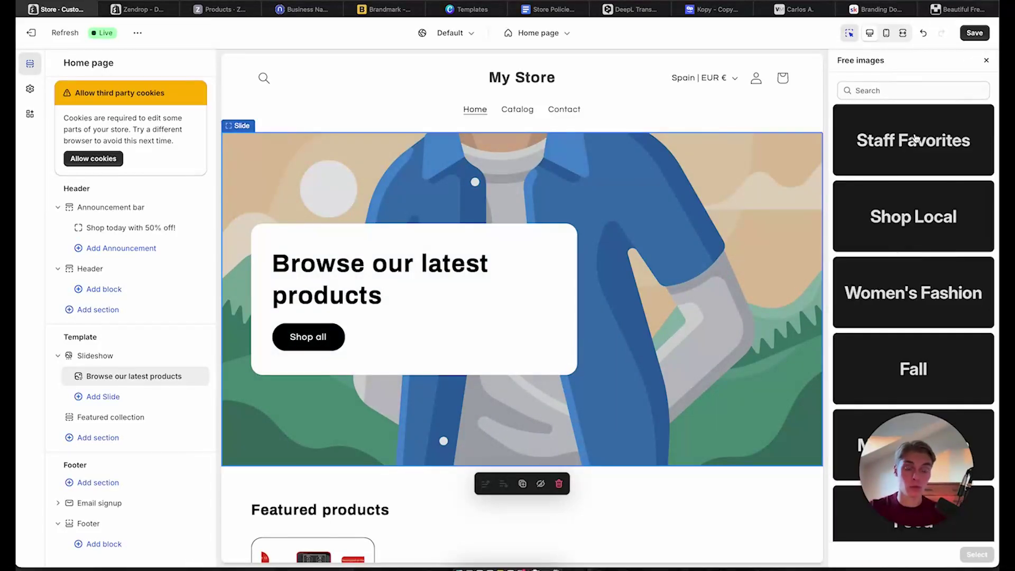
click(925, 218)
scroll(925, 220, down, 5)
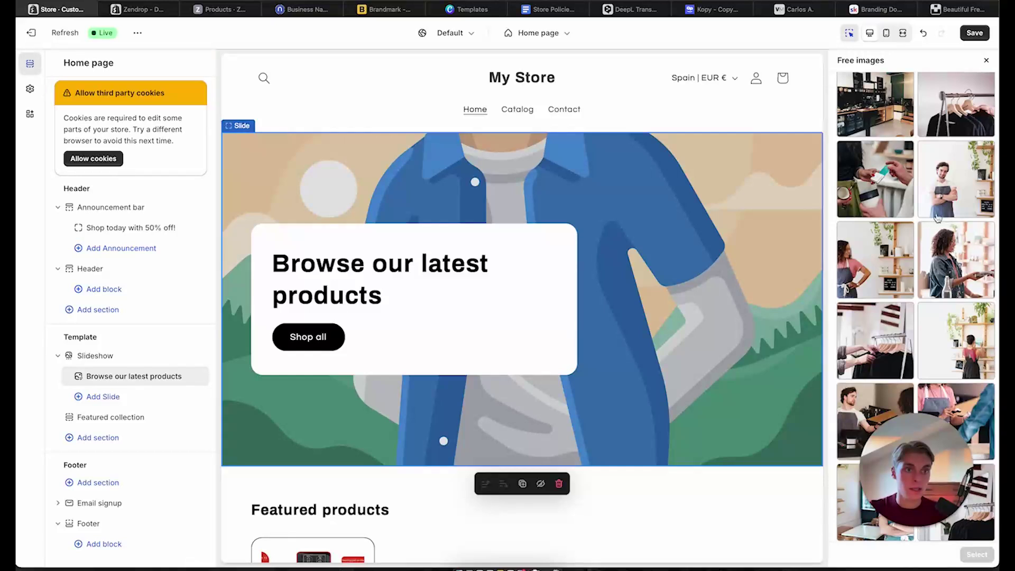
scroll(940, 124, down, 3)
scroll(939, 124, down, 6)
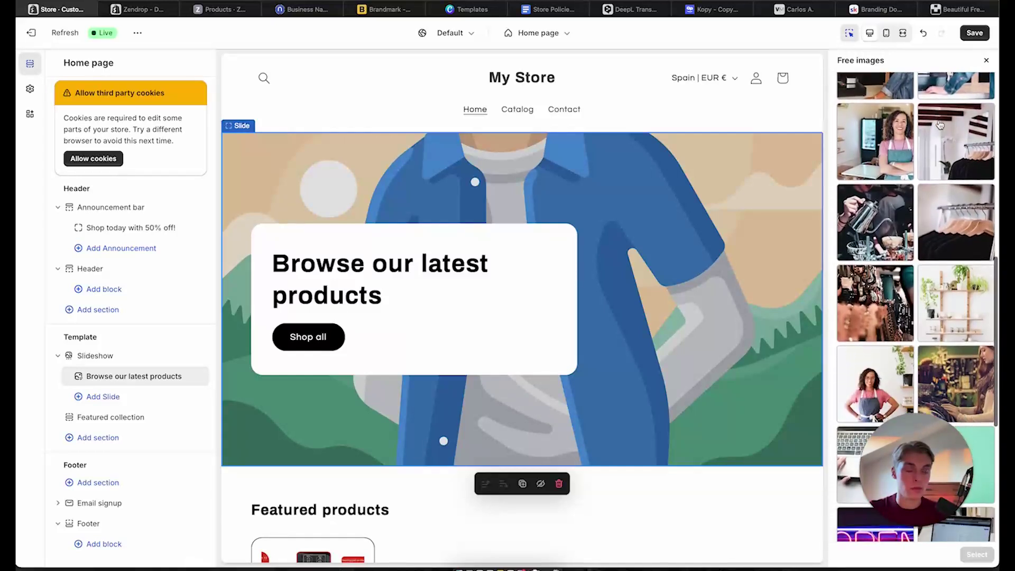
scroll(984, 215, down, 4)
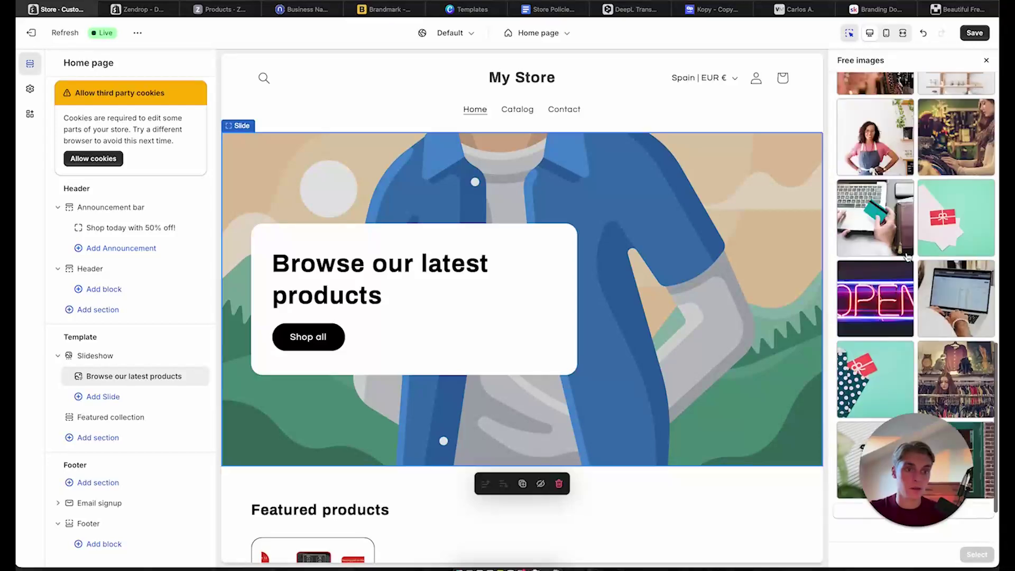
scroll(907, 257, down, 8)
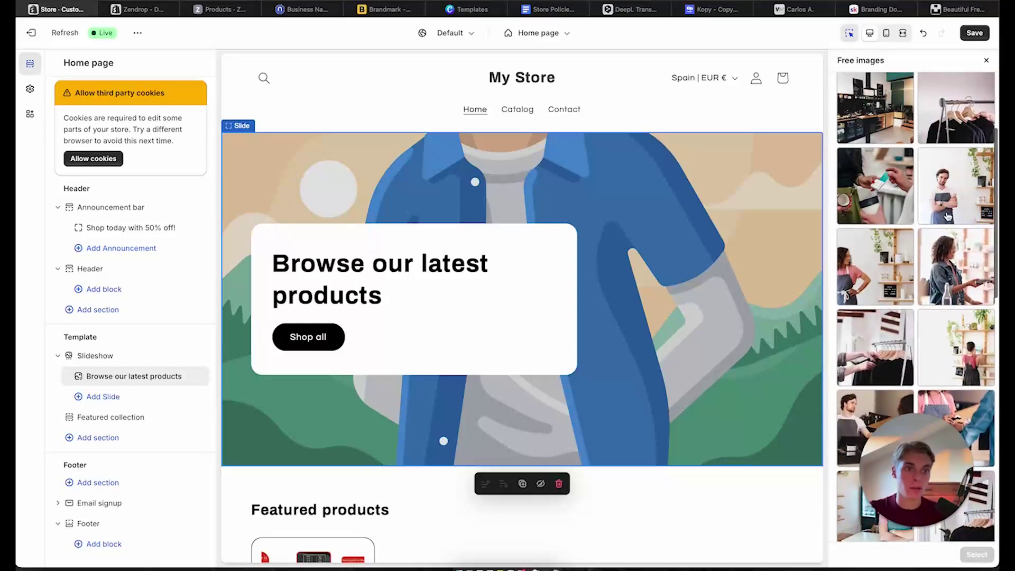
click(950, 200)
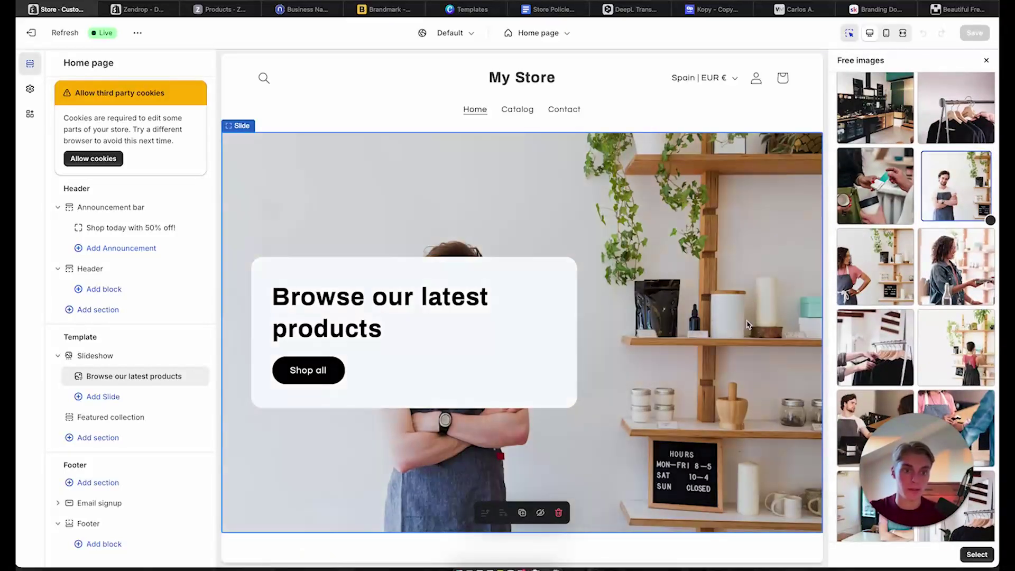
Compare the kitchen café and clothes-rack photos, keep the man-by-the-shelves photo, and preview as mobile
scroll(873, 158, up, 5)
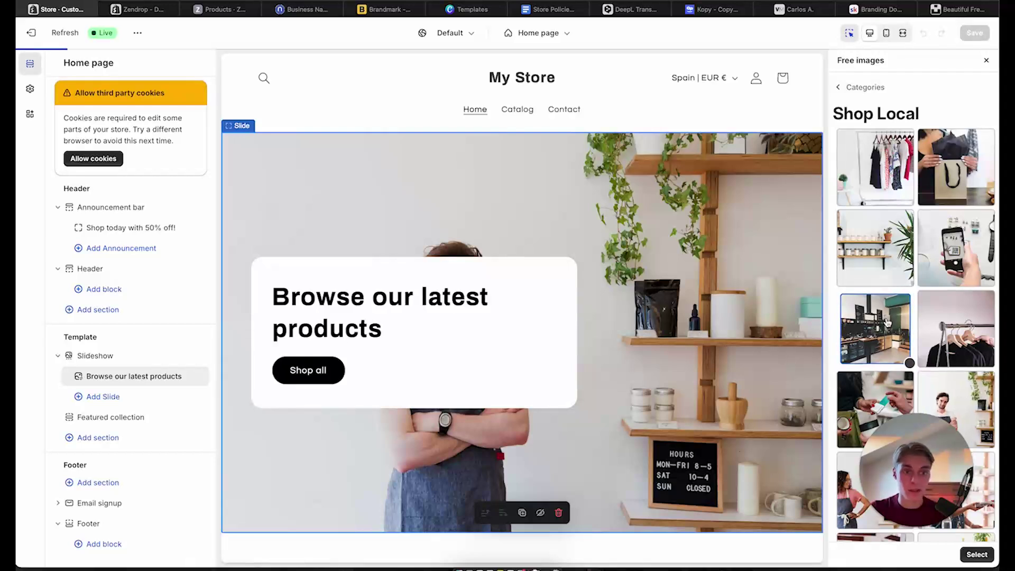
click(908, 307)
click(956, 329)
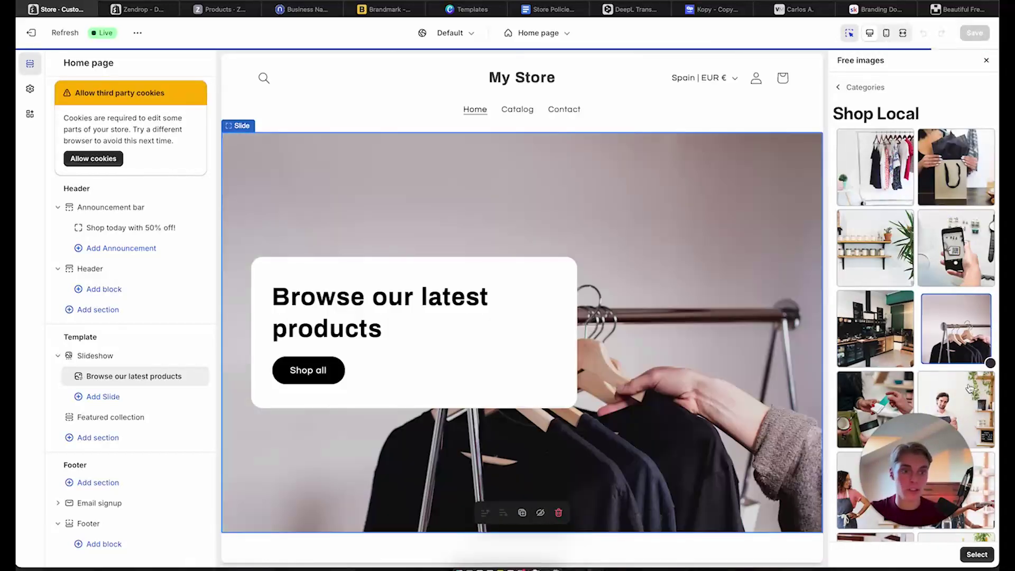
click(956, 409)
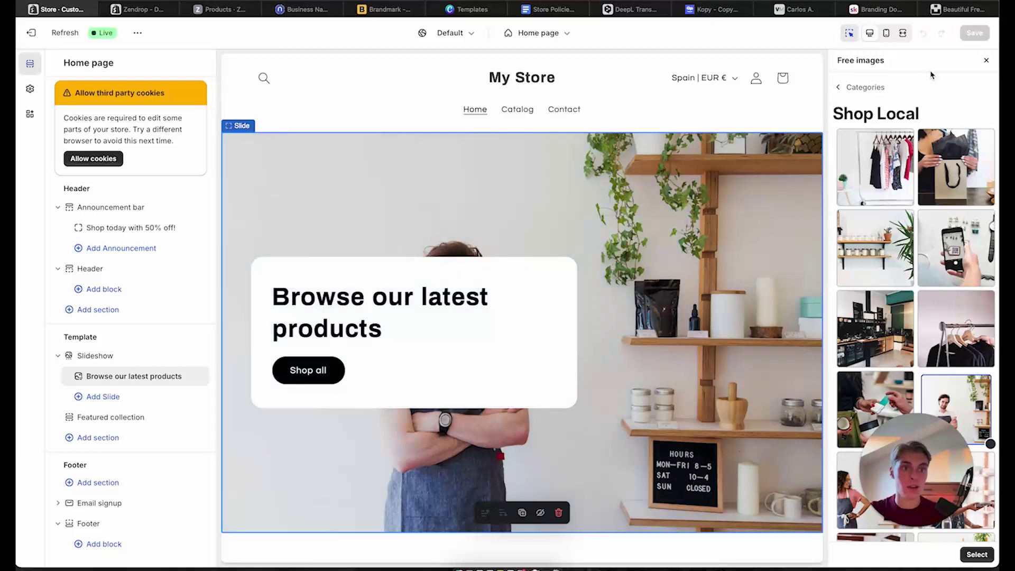
click(886, 34)
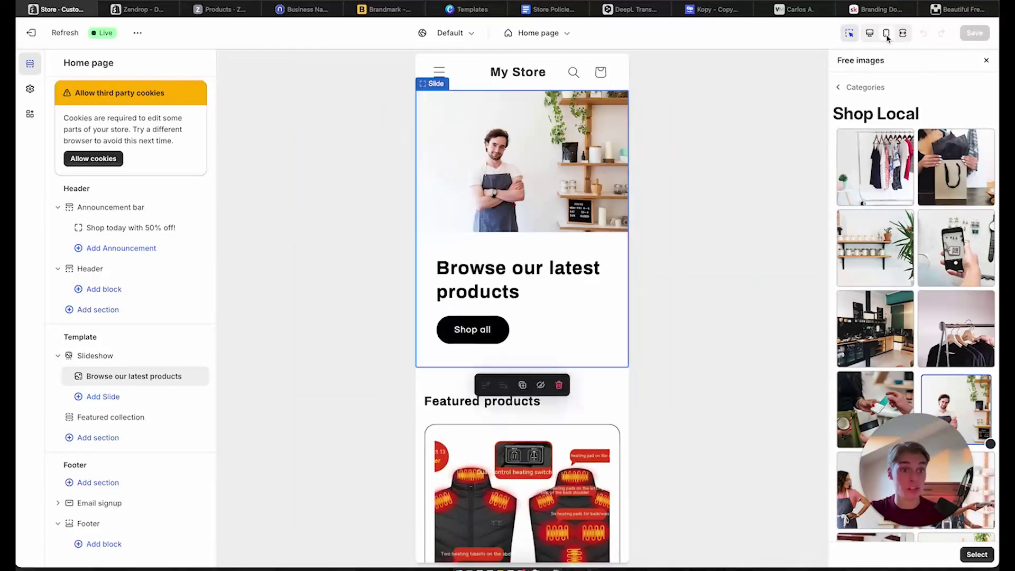
Try the kitchen photo and the man photo, then close the library without choosing an image
click(909, 351)
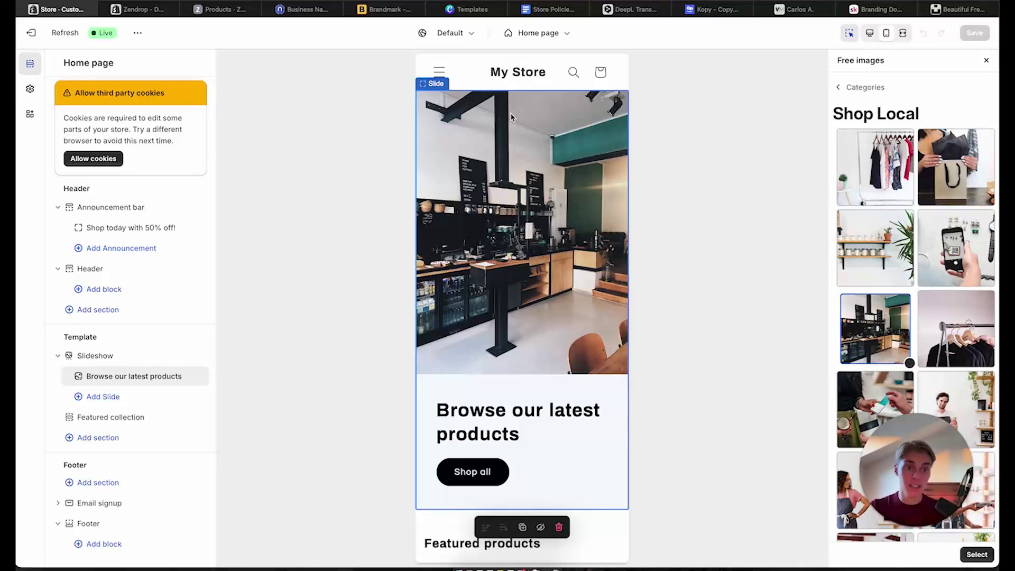
click(966, 409)
scroll(512, 322, down, 5)
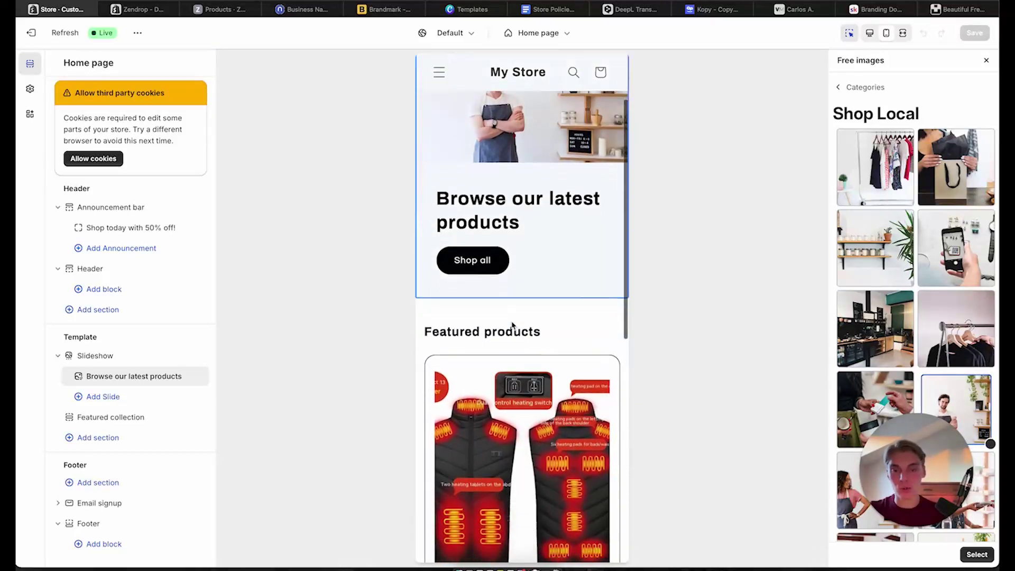
scroll(523, 312, up, 6)
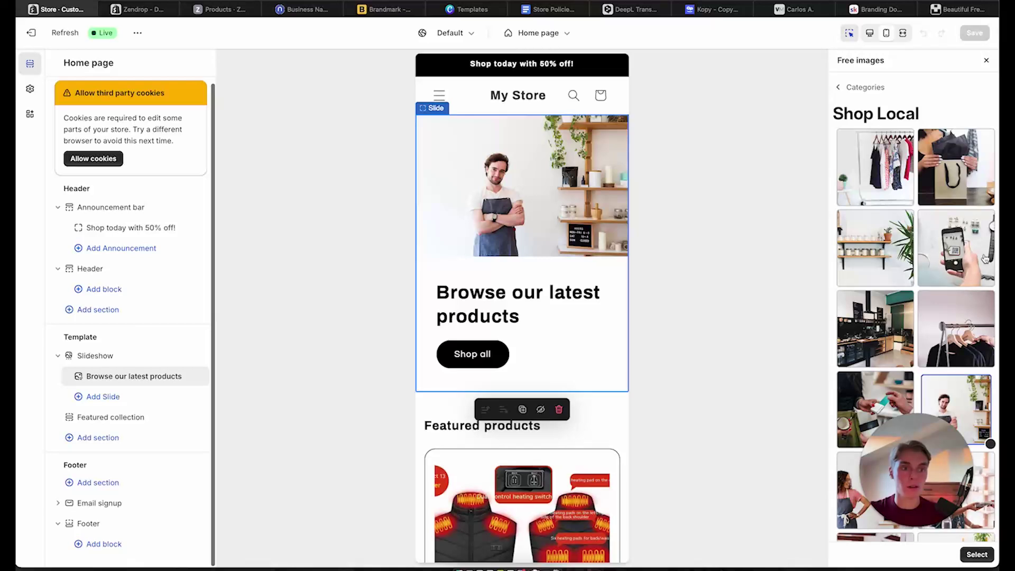
click(986, 61)
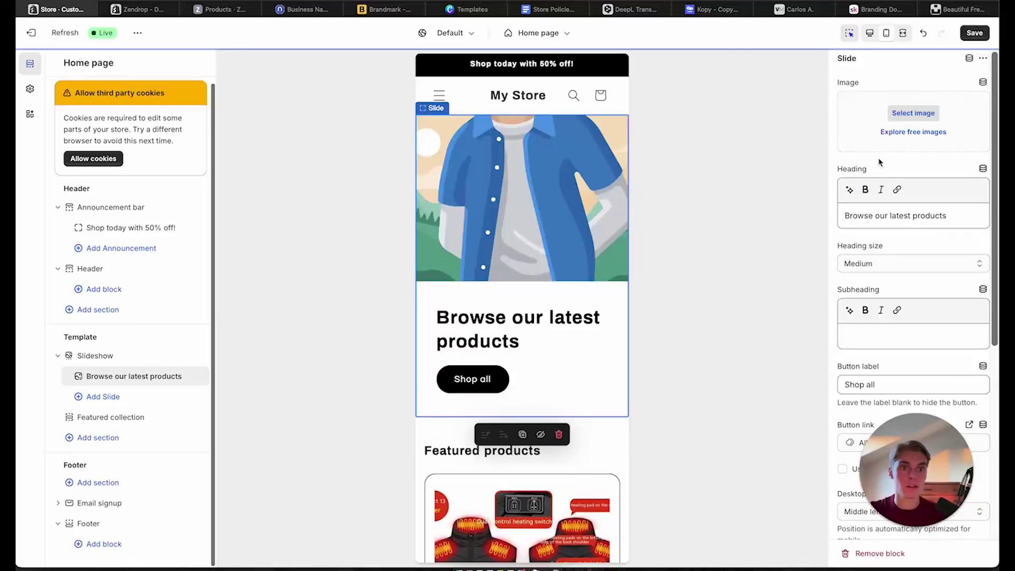
Select the Women's Fashion photo of a model in overalls against a blue wall for the slide
click(927, 133)
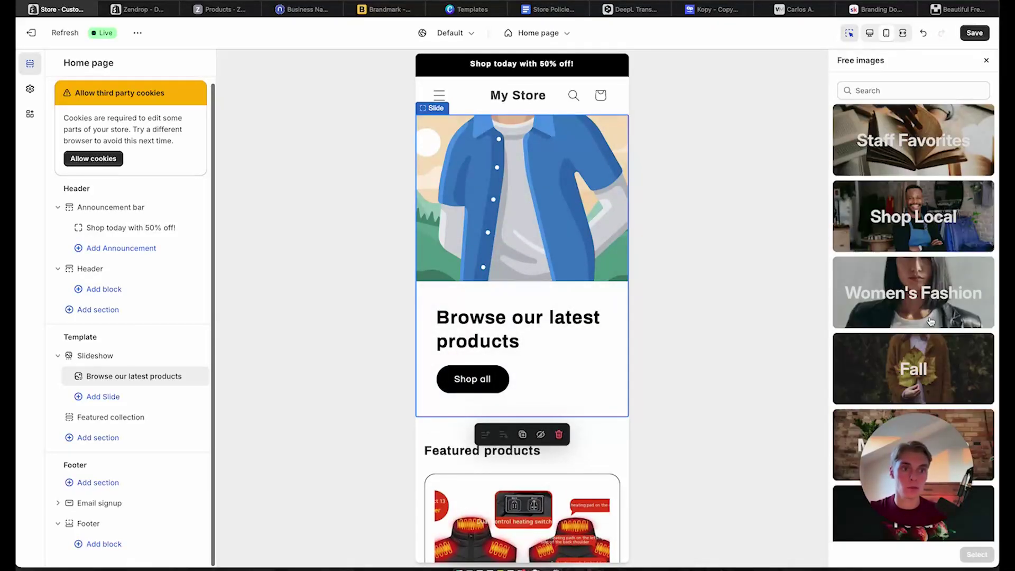
click(929, 280)
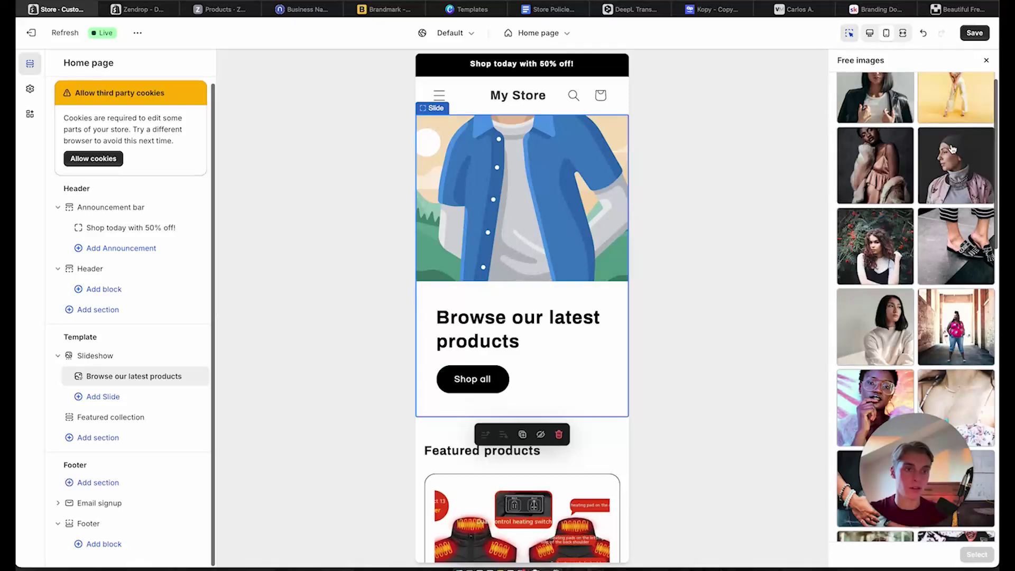
scroll(931, 280, up, 5)
scroll(946, 211, down, 8)
scroll(951, 148, down, 5)
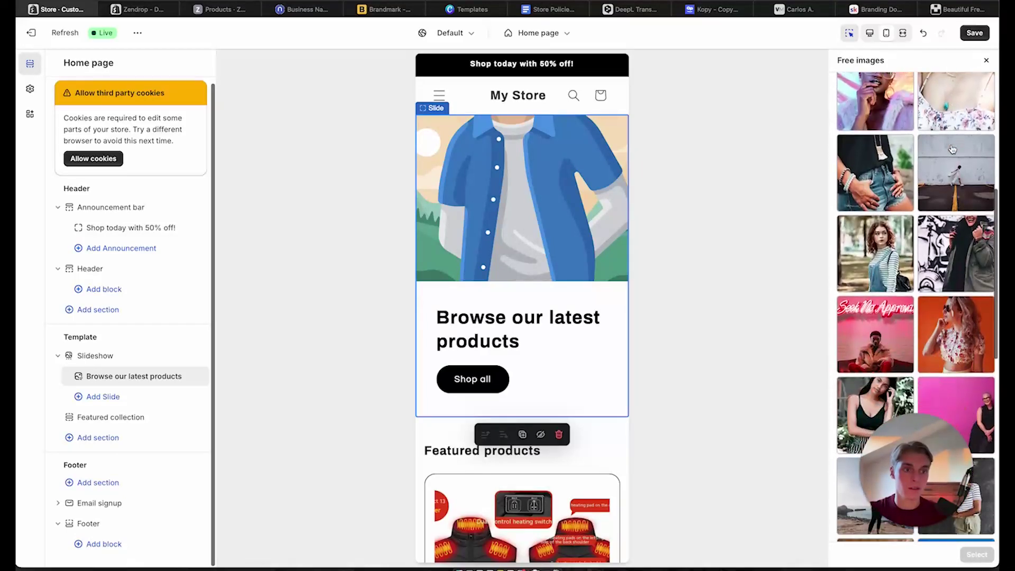
scroll(955, 258, down, 5)
scroll(955, 257, down, 5)
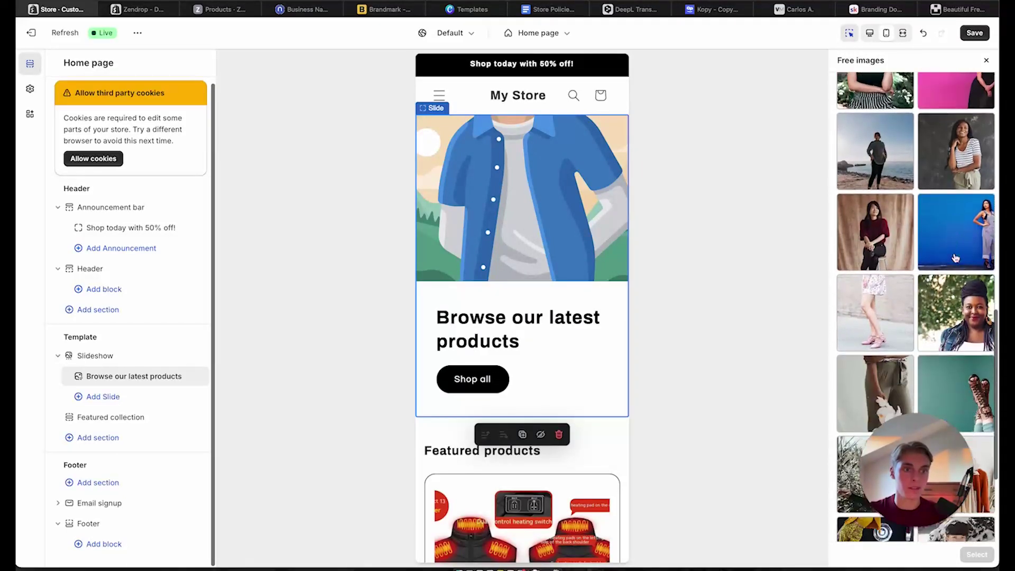
scroll(956, 258, up, 5)
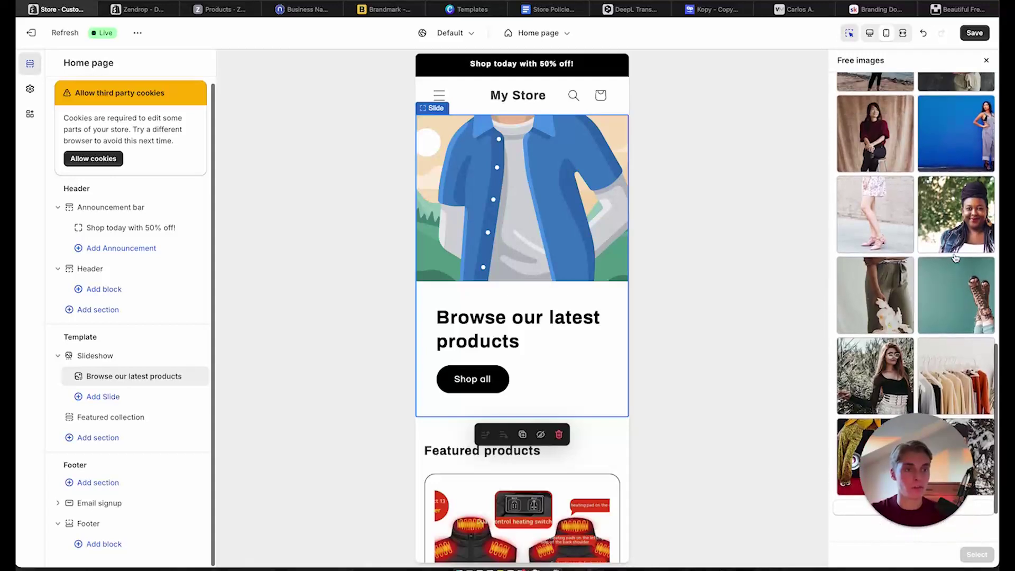
click(974, 344)
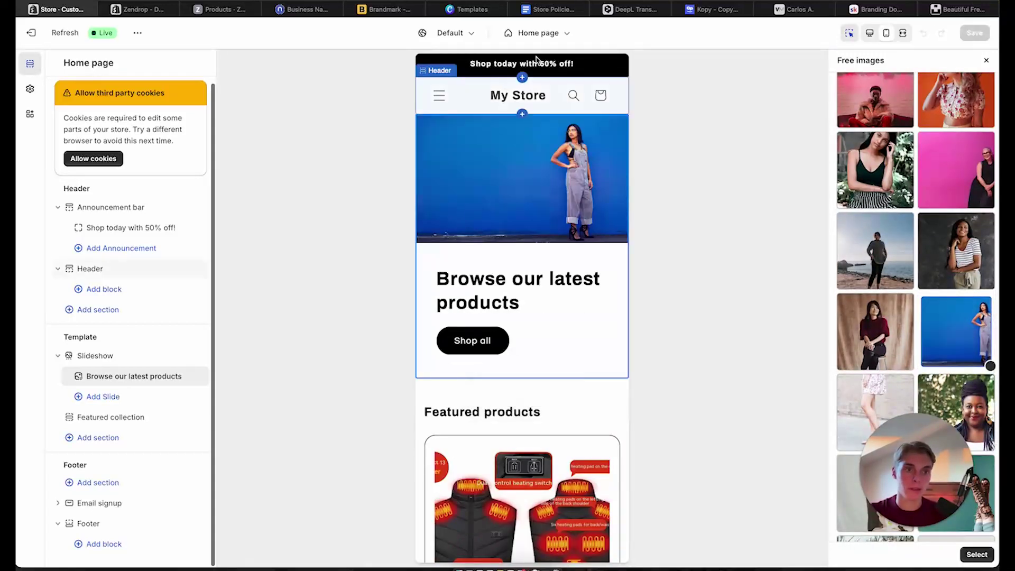
click(982, 552)
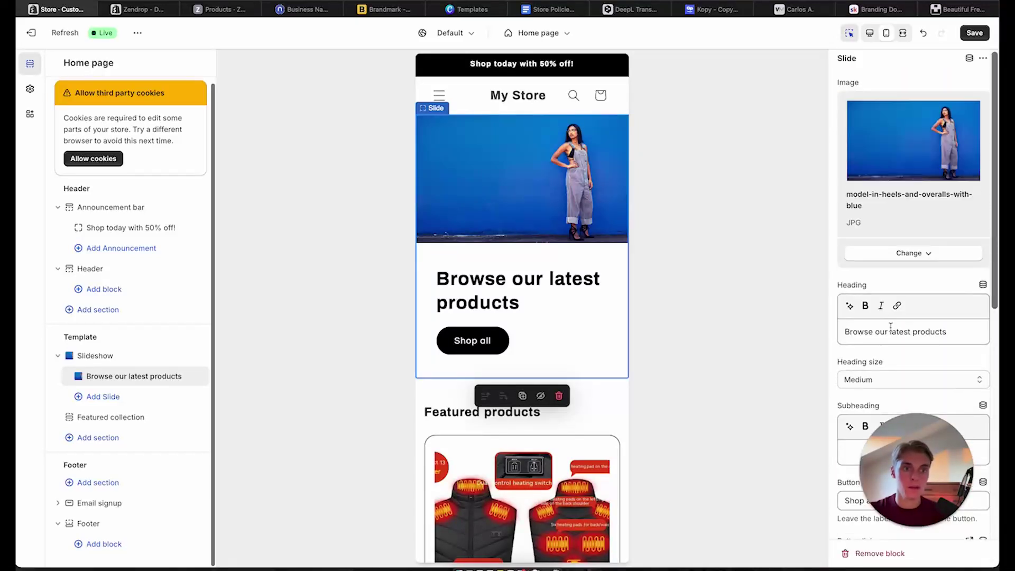
Replace the slide heading with 'BELEZA-SYDNEY' after checking the brand name ideas page
triple_click(891, 330)
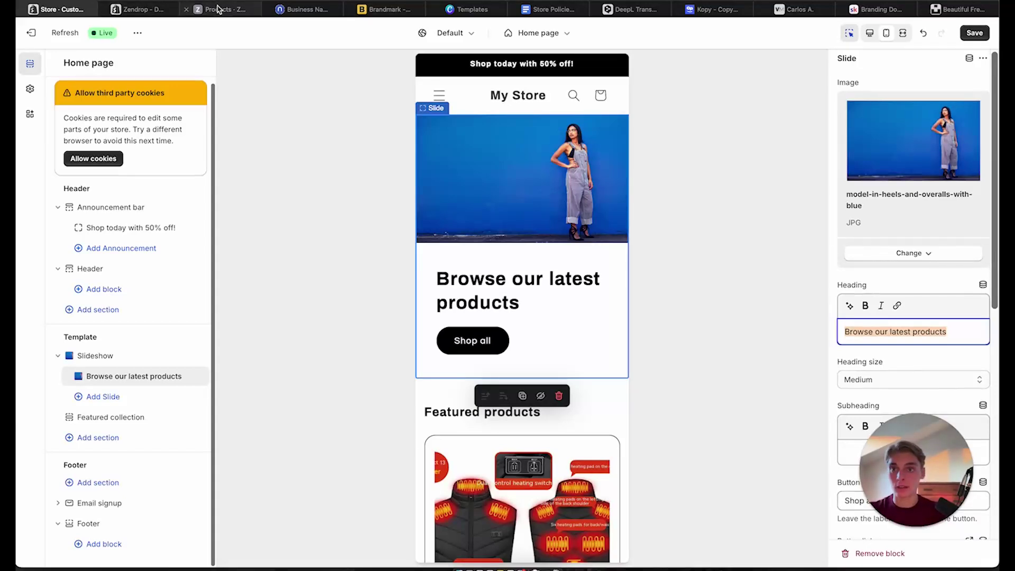
click(138, 9)
click(218, 9)
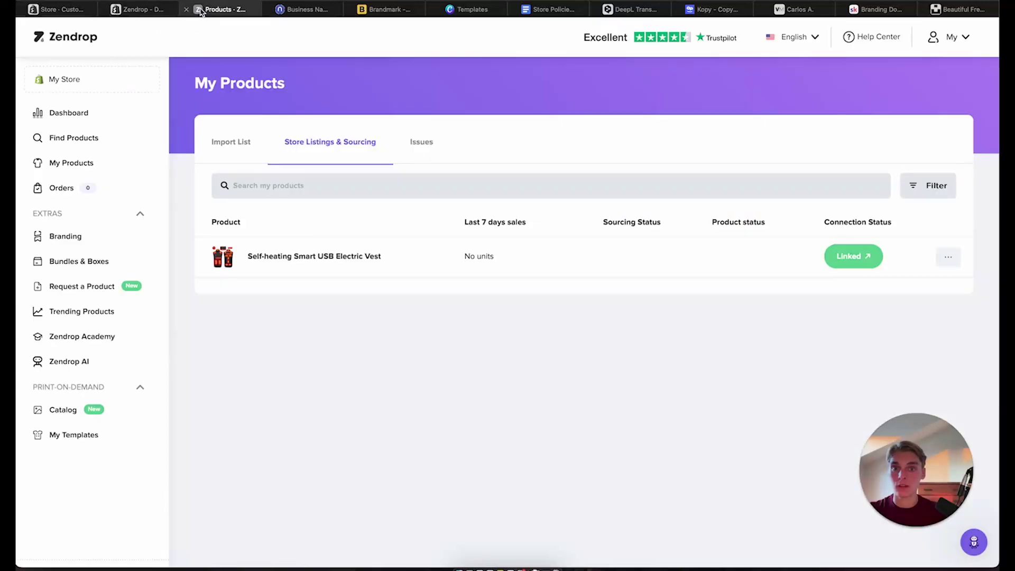
click(300, 10)
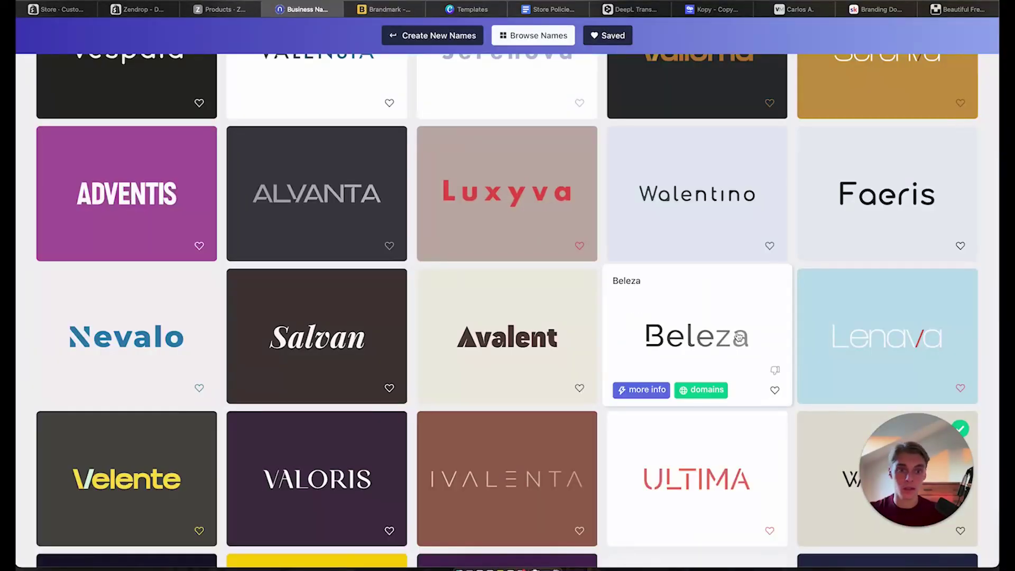
click(58, 9)
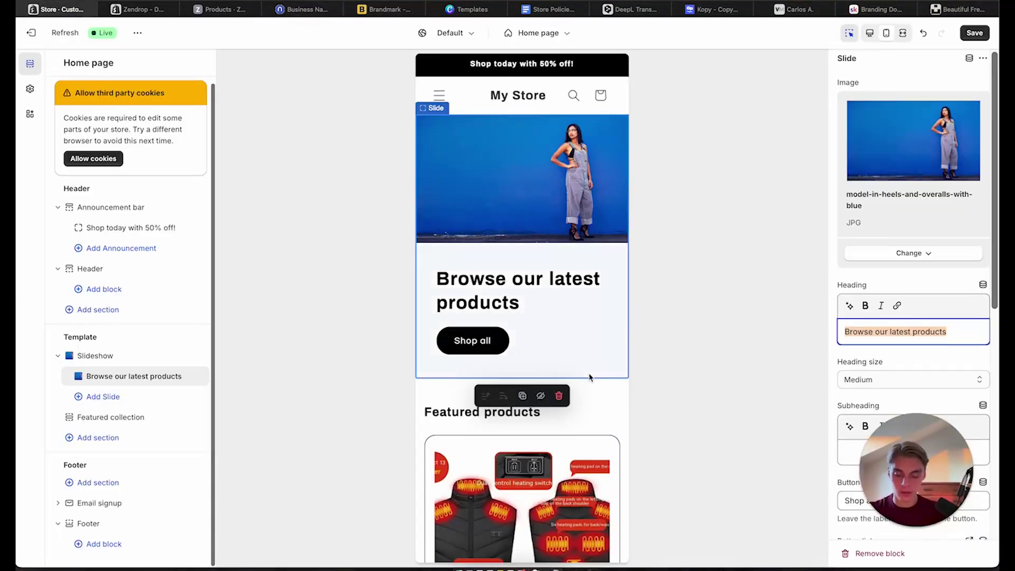
text(BELEZA)
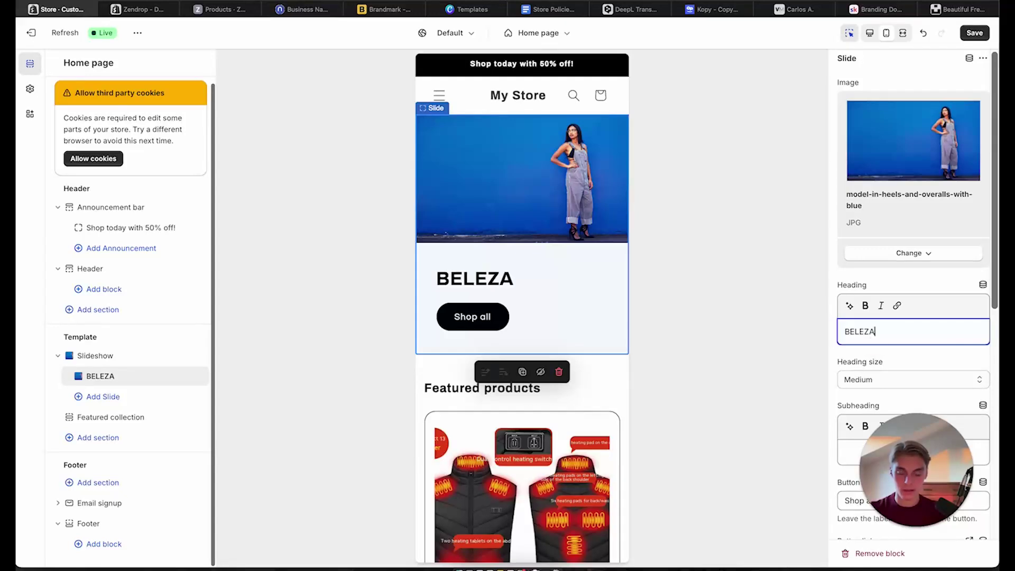
text(-SY)
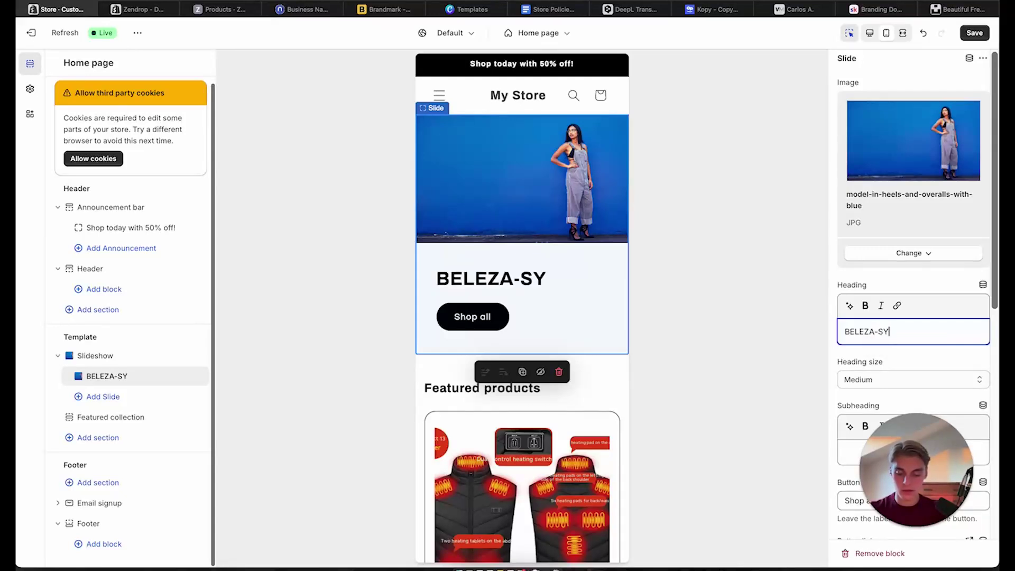
text(DNEY)
key(Caps_Lock)
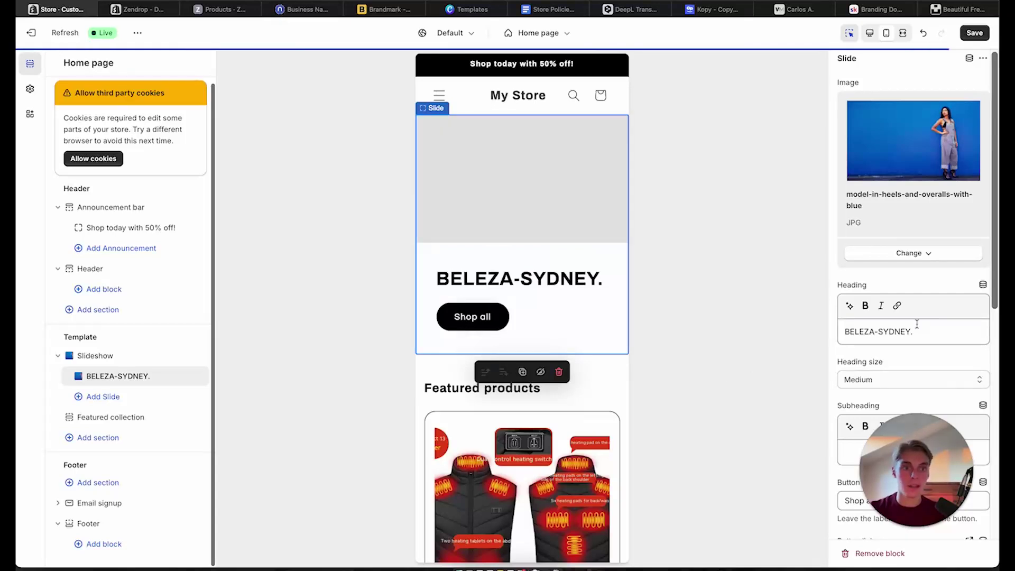
Write the slide subheading 'Shop the Best% off!'
scroll(915, 324, down, 3)
click(885, 344)
key(Caps_Lock)
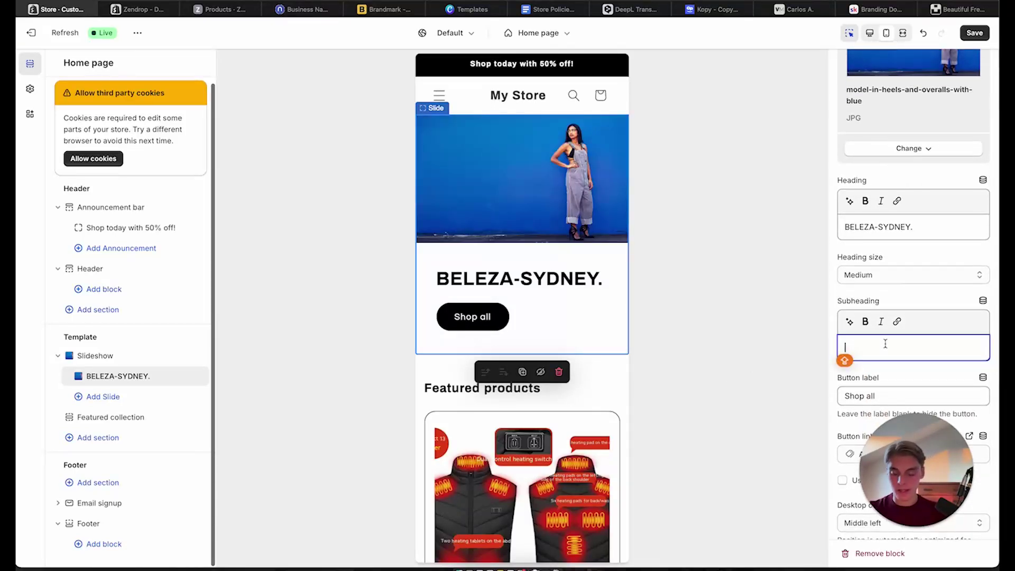
text(S)
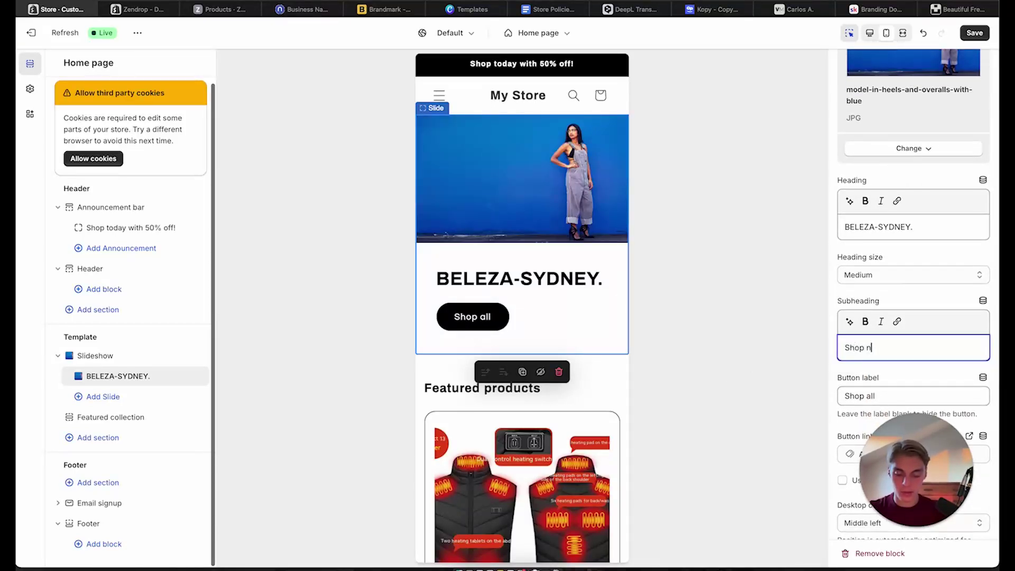
text(hop the Bestsellers today)
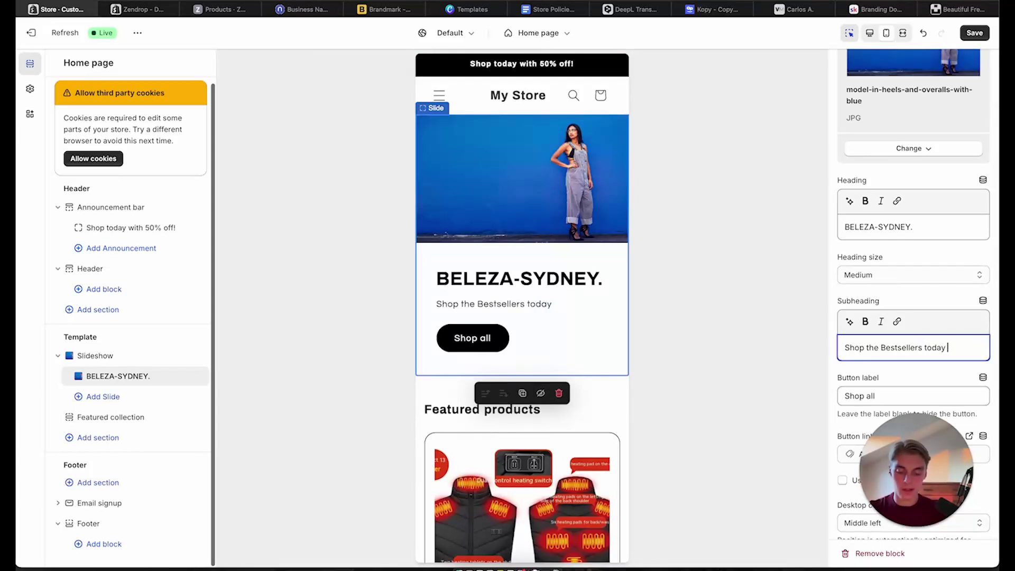
text(with 50% off)
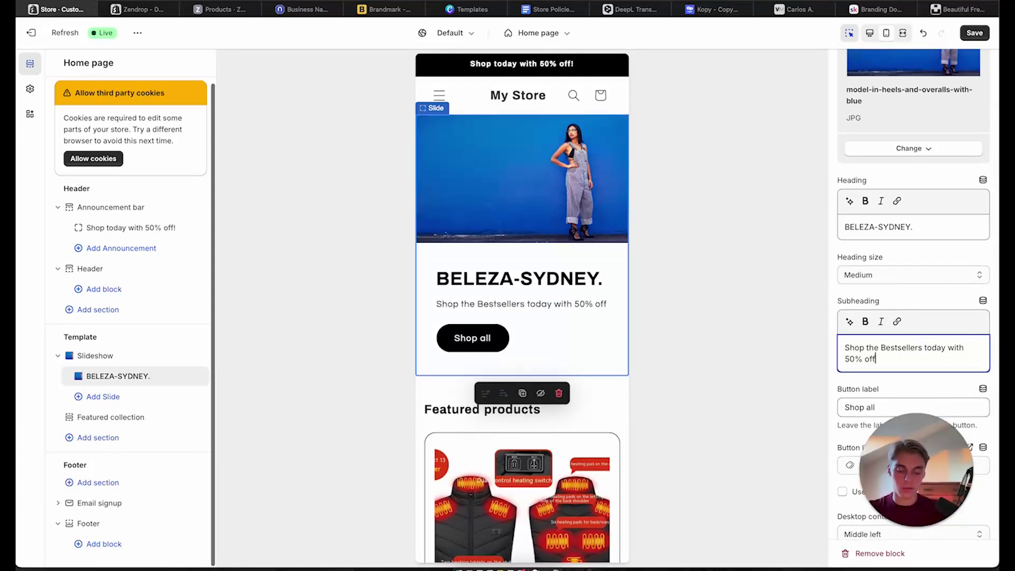
text(!)
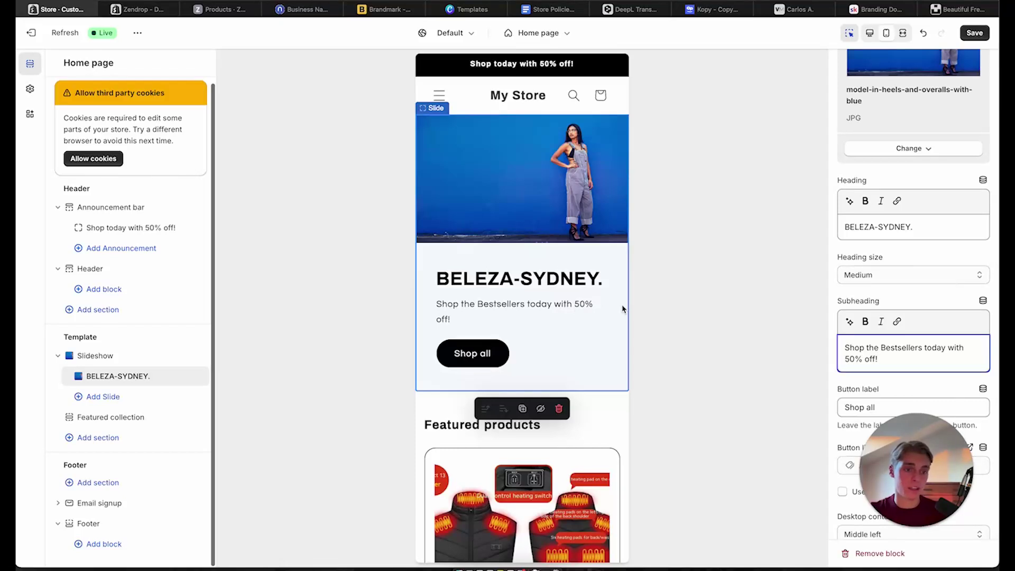
Change the button label from 'Shop all' to 'SHOP NOW' and save the page
scroll(529, 323, down, 2)
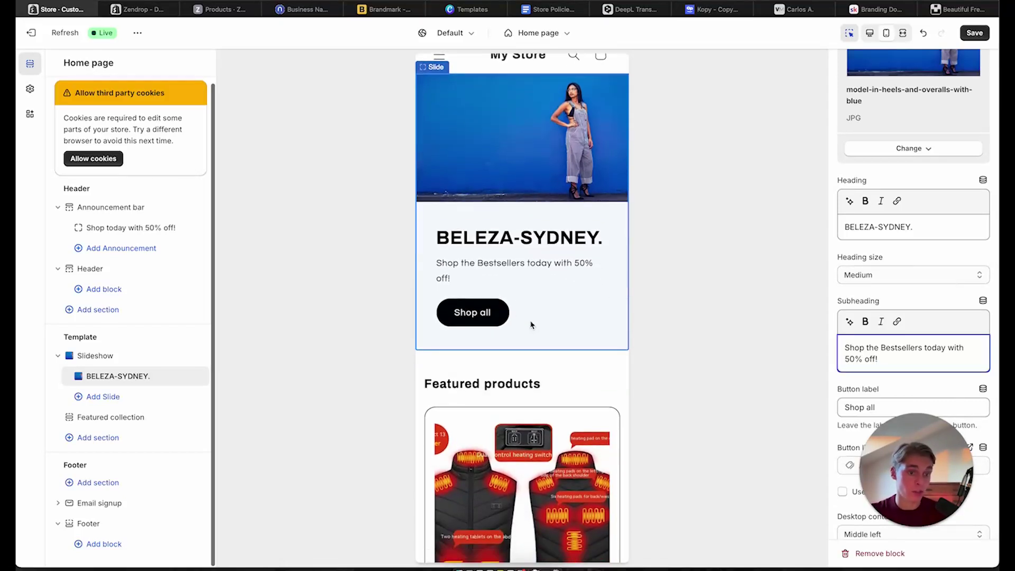
scroll(893, 354, down, 3)
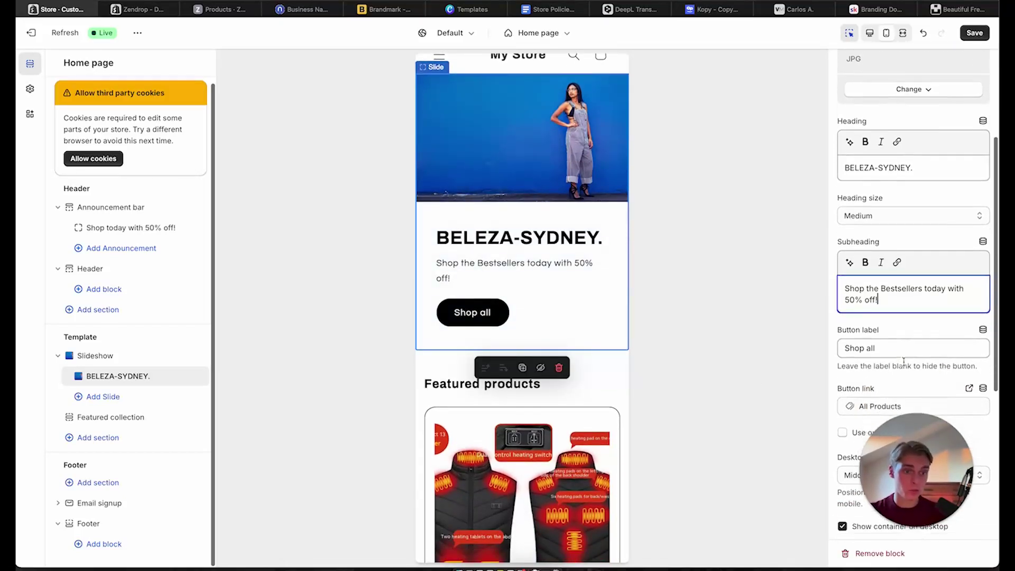
triple_click(891, 327)
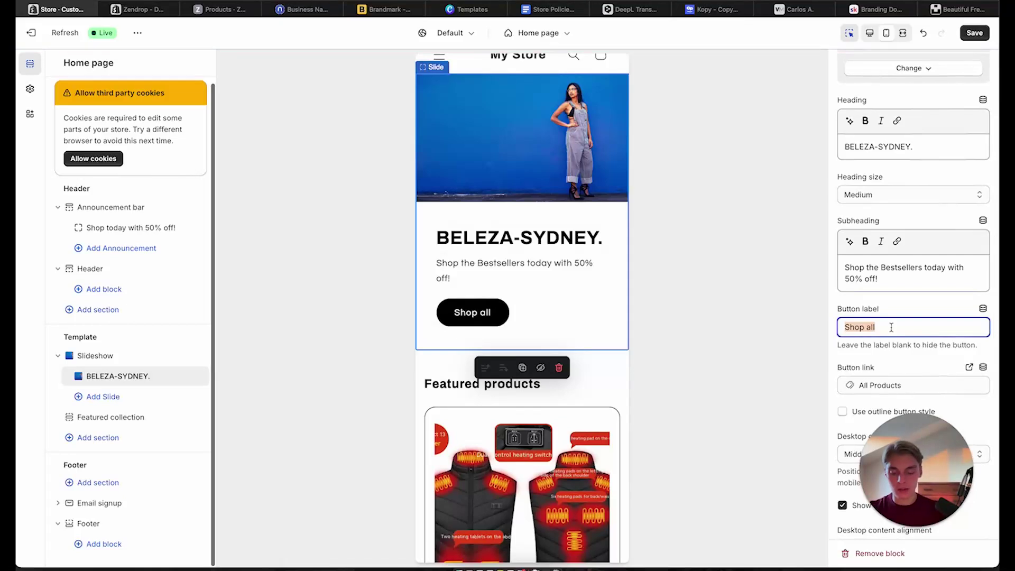
text(Sh)
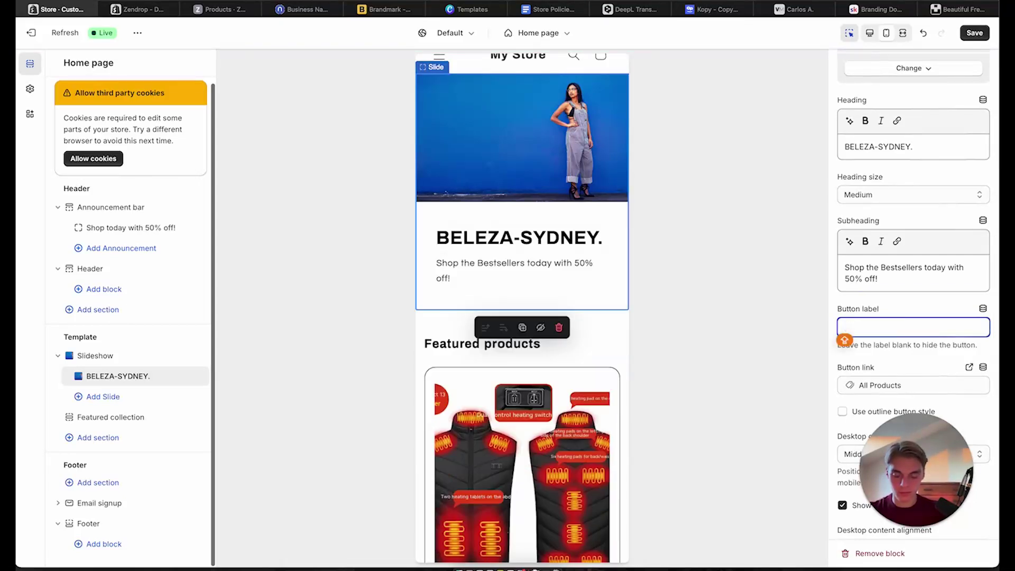
text(SHOP NOW)
click(824, 345)
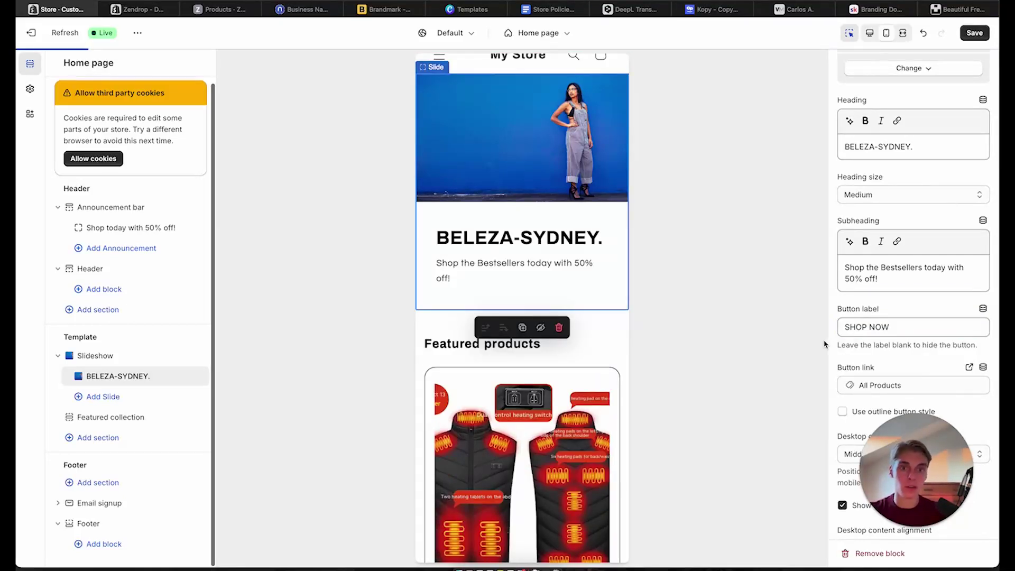
scroll(835, 421, down, 2)
scroll(835, 422, down, 5)
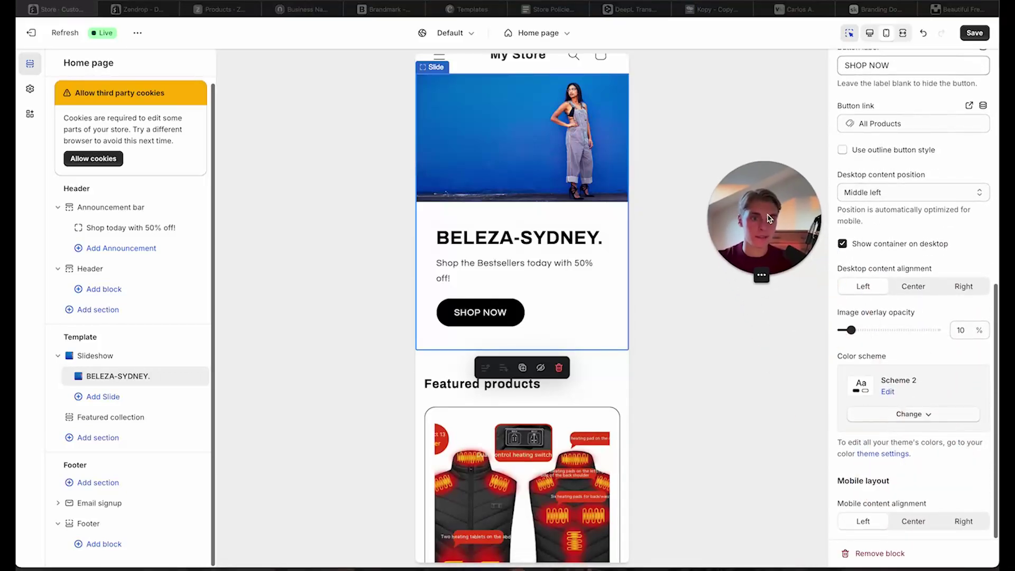
scroll(935, 520, up, 10)
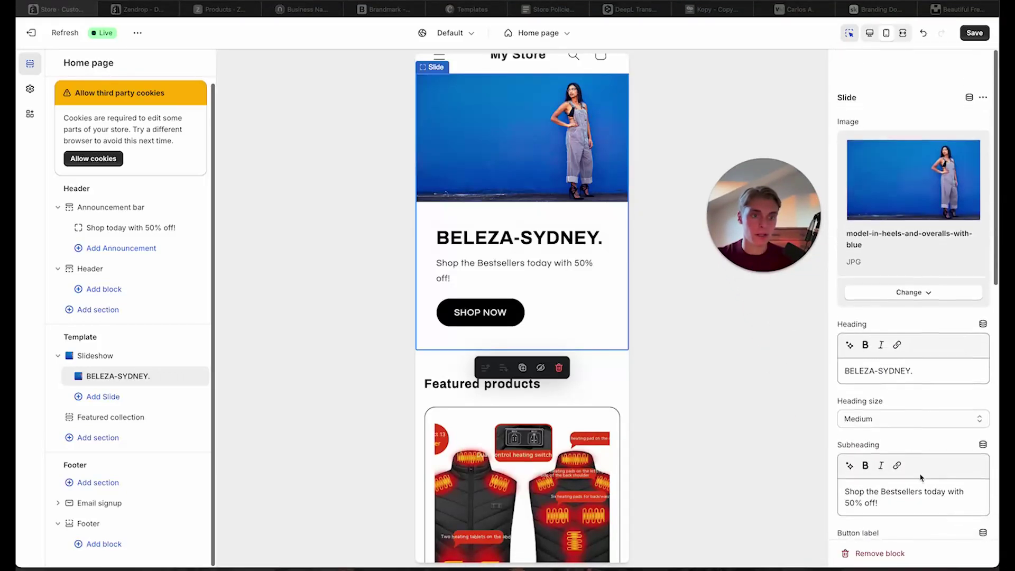
click(974, 32)
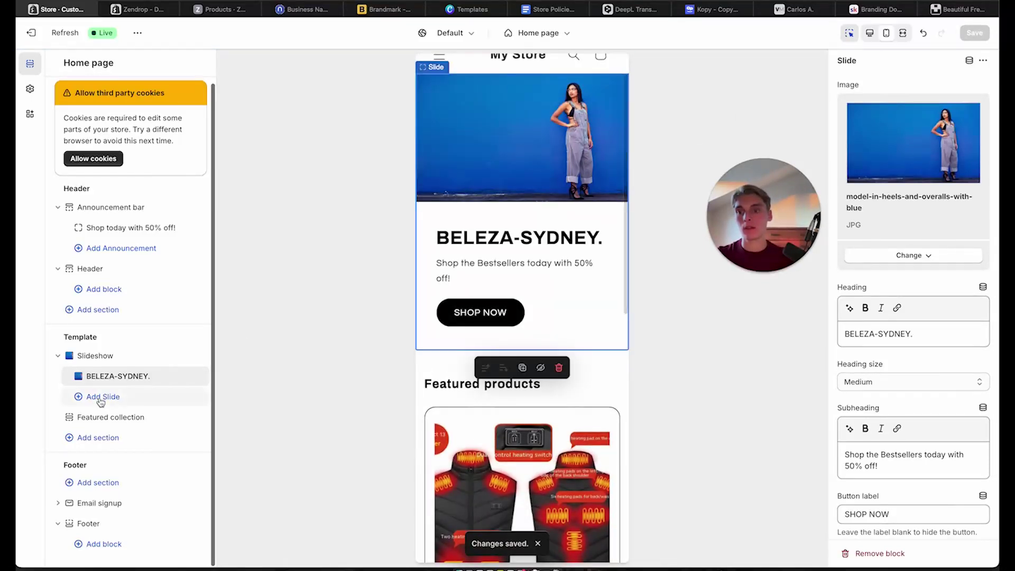
Replace the Featured collection heading 'Featured products' with 'OUR BEST-SELLERS.'
click(114, 417)
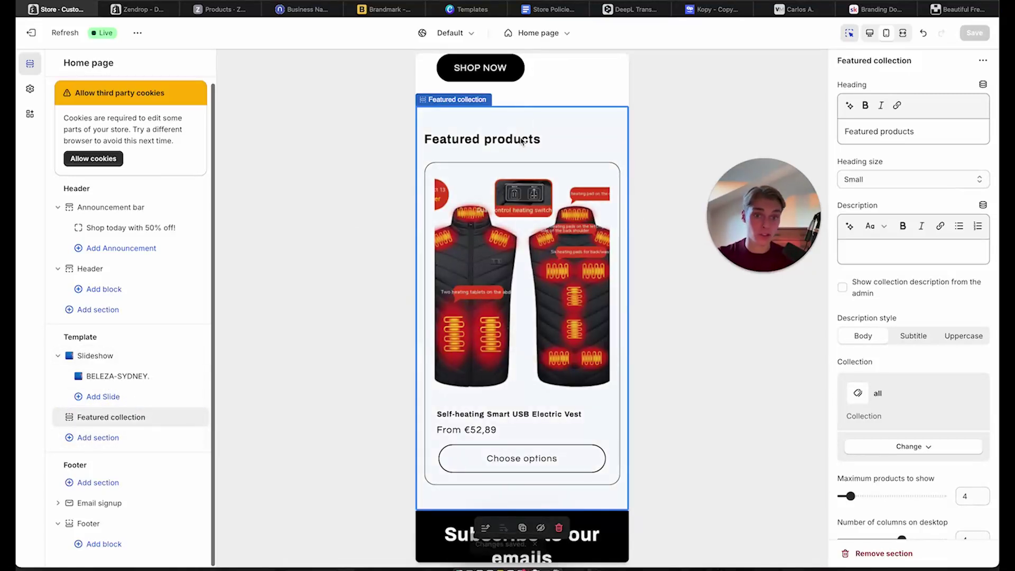
drag(922, 133, 837, 135)
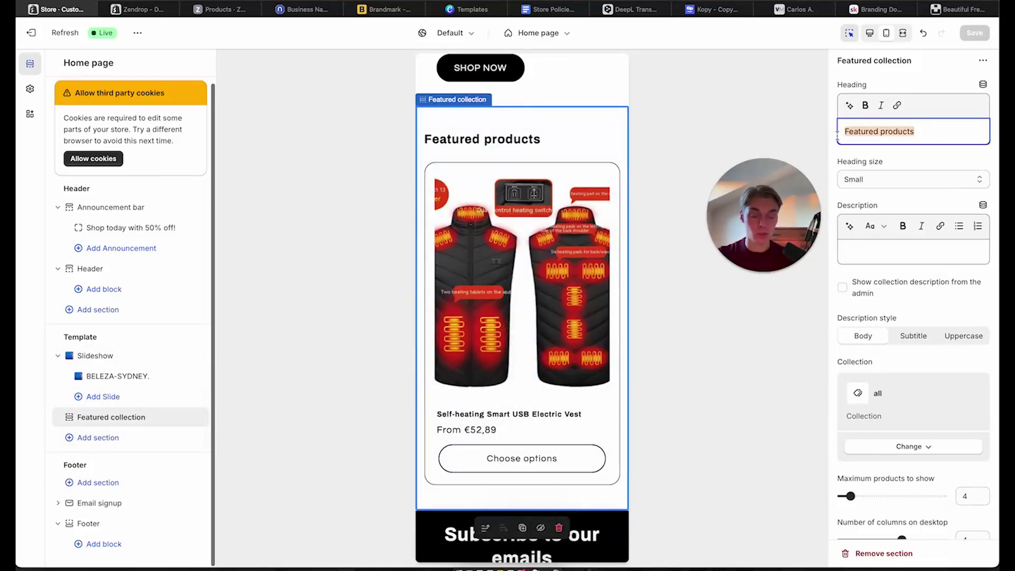
key(BackSpace)
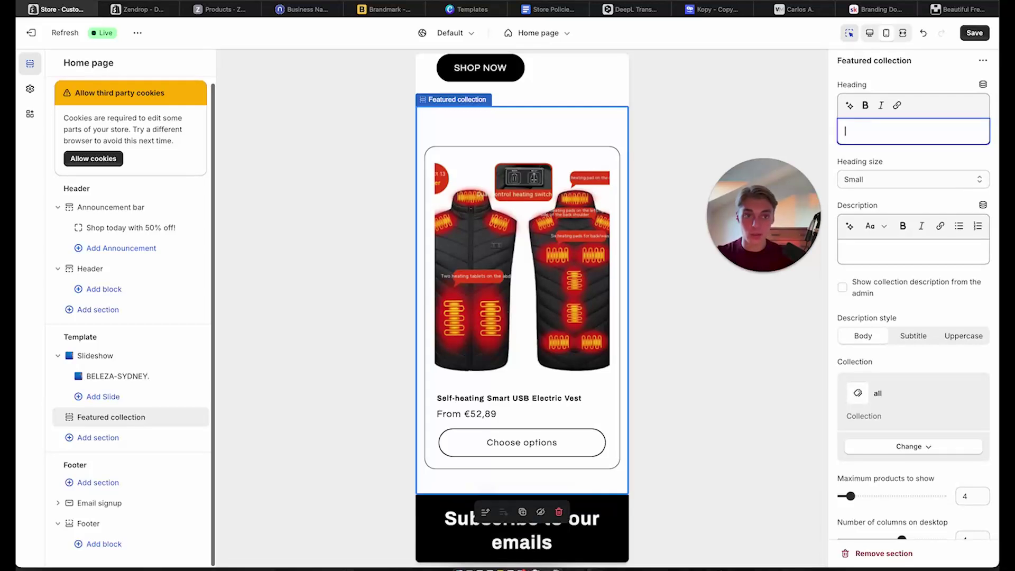
text(BEST-SELLERS)
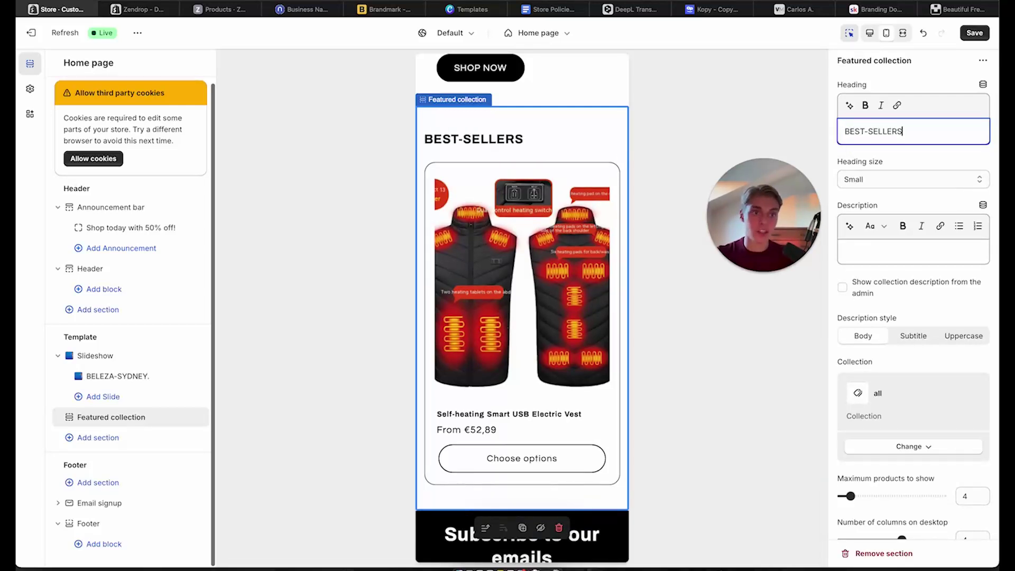
click(786, 119)
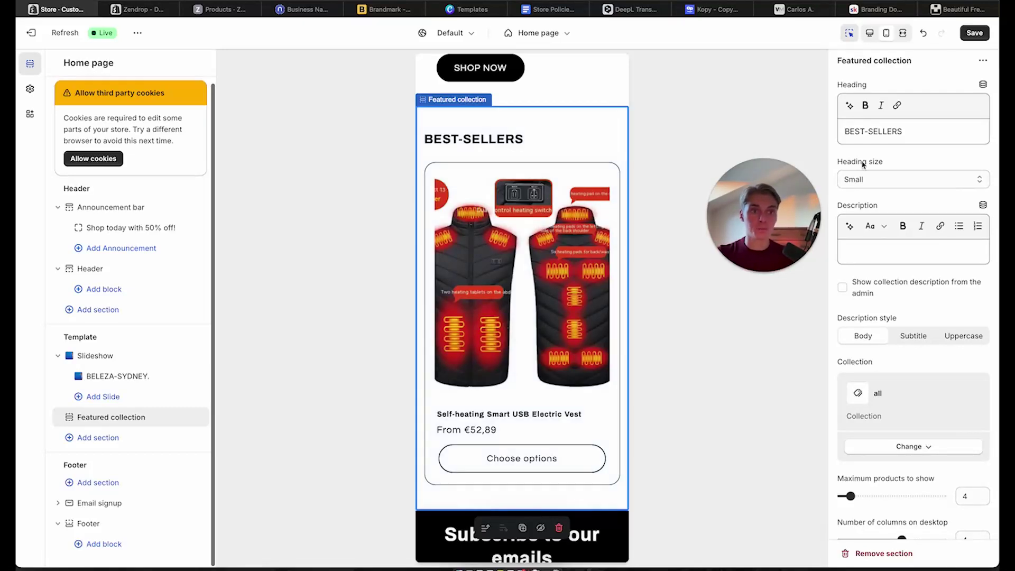
click(846, 132)
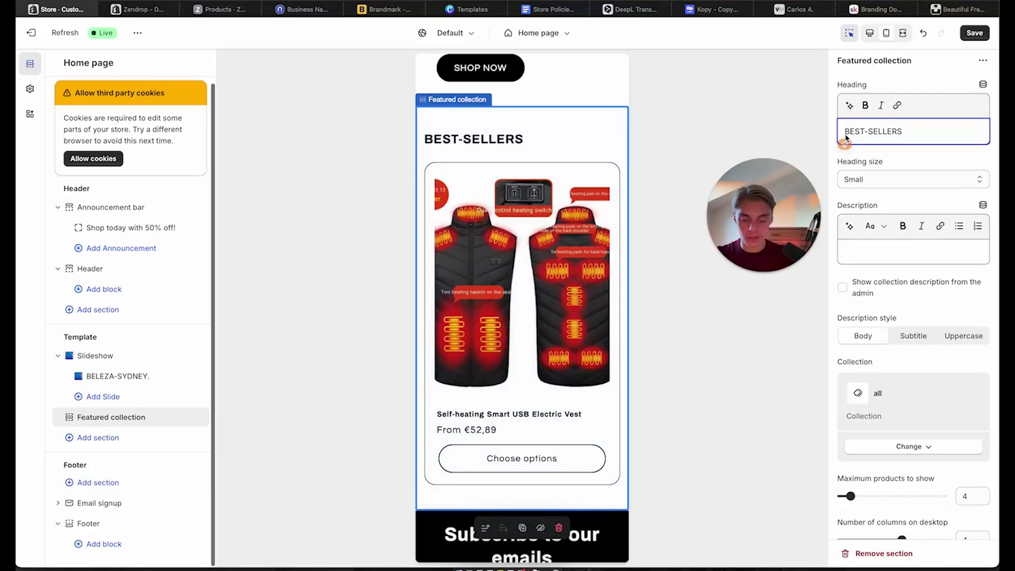
text(OUR)
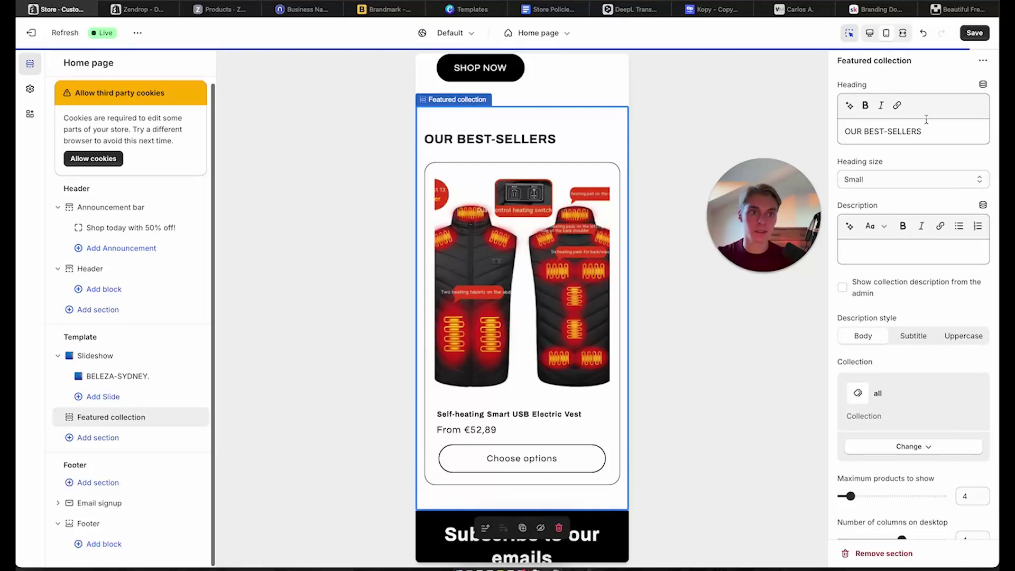
click(935, 130)
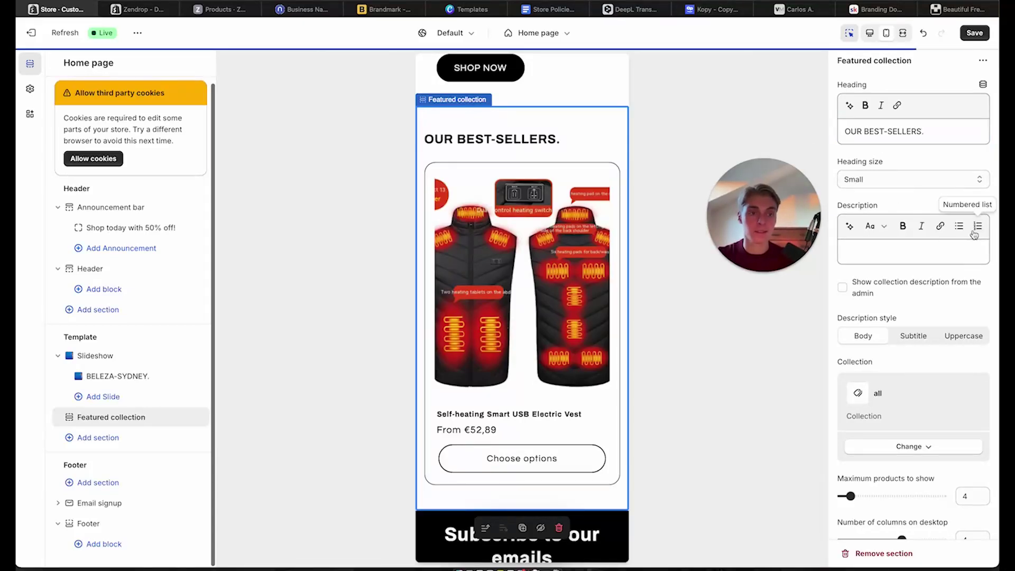
Open the collection chooser and close it, keeping the 'all' collection
scroll(875, 255, down, 5)
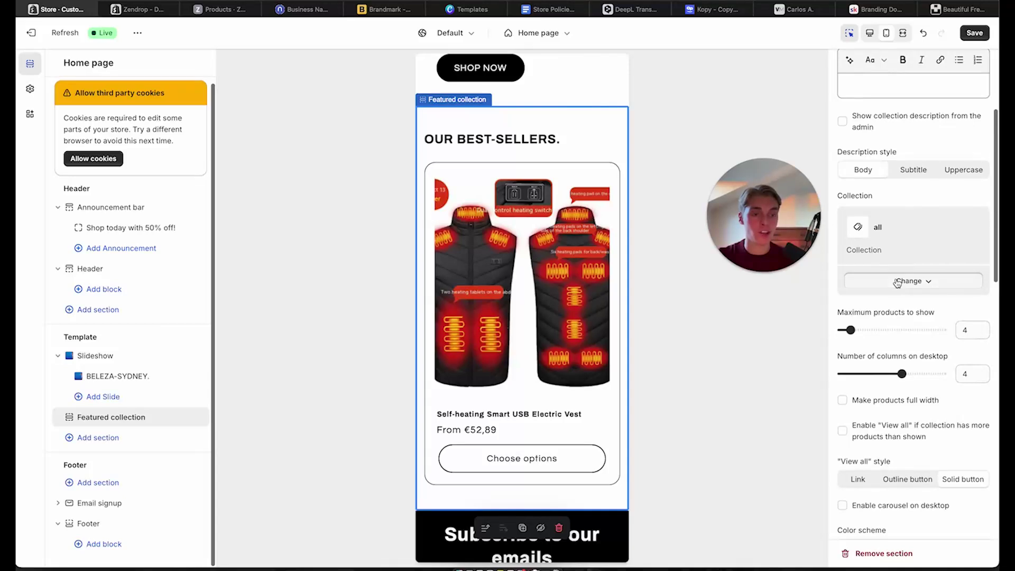
click(899, 281)
click(901, 305)
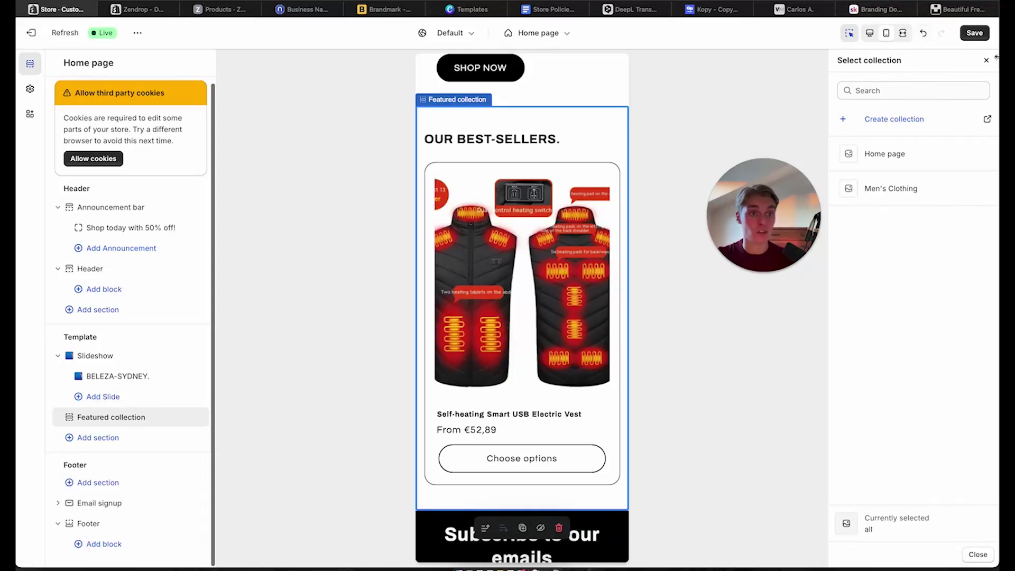
click(984, 557)
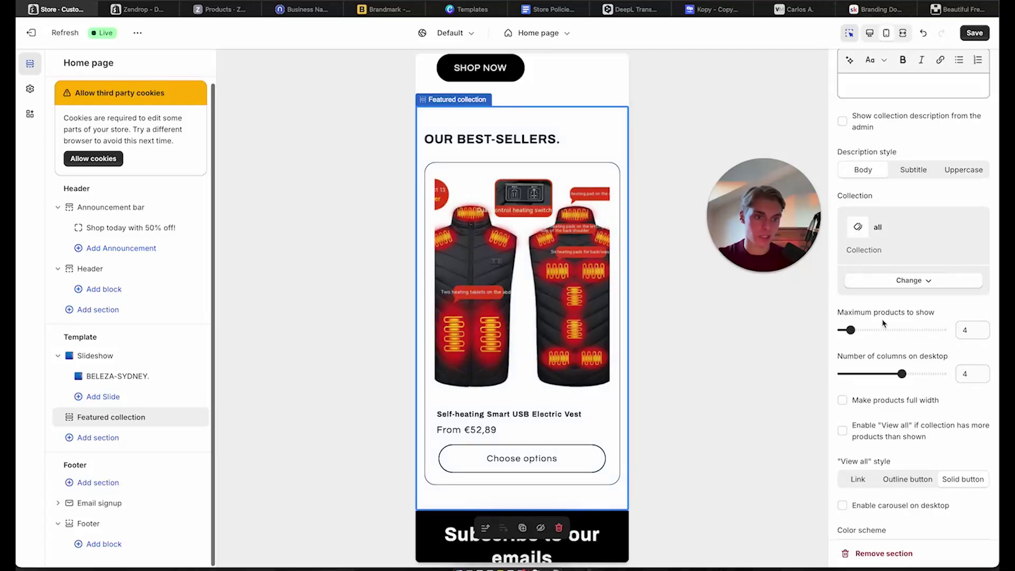
scroll(883, 324, down, 1)
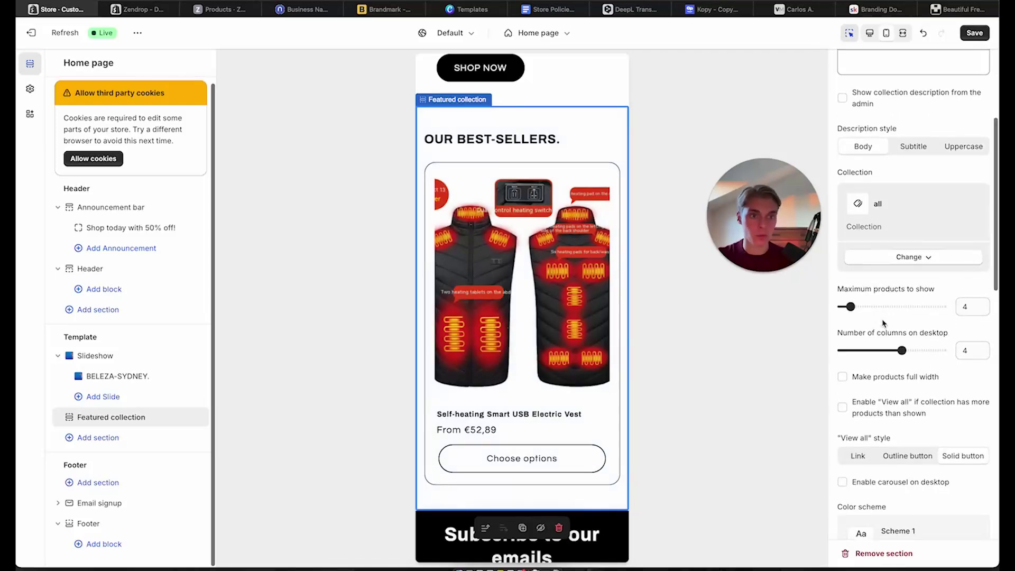
Switch to the desktop preview and add an Image with text section after Featured collection
click(869, 32)
scroll(640, 318, down, 5)
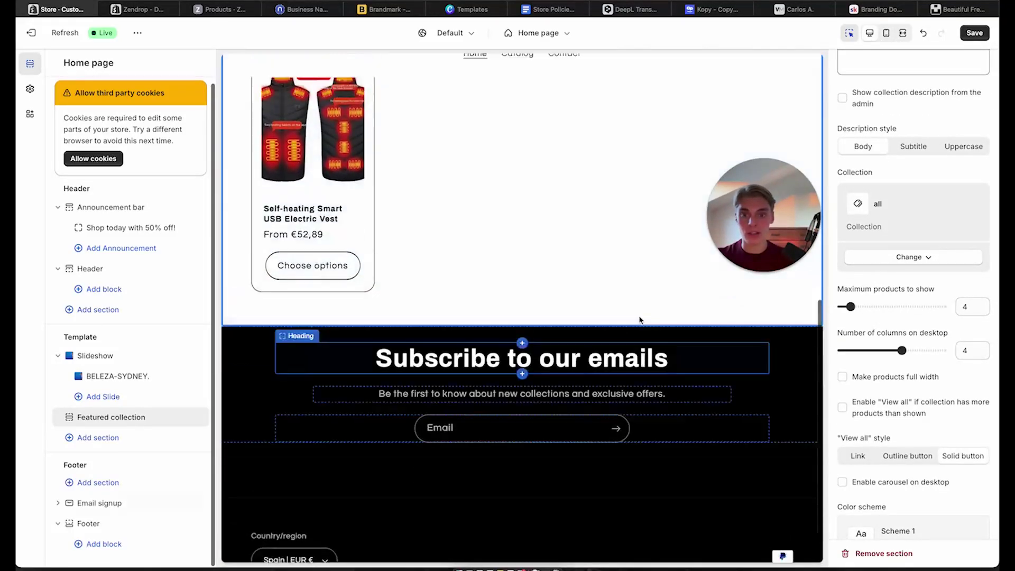
scroll(641, 318, up, 2)
click(128, 421)
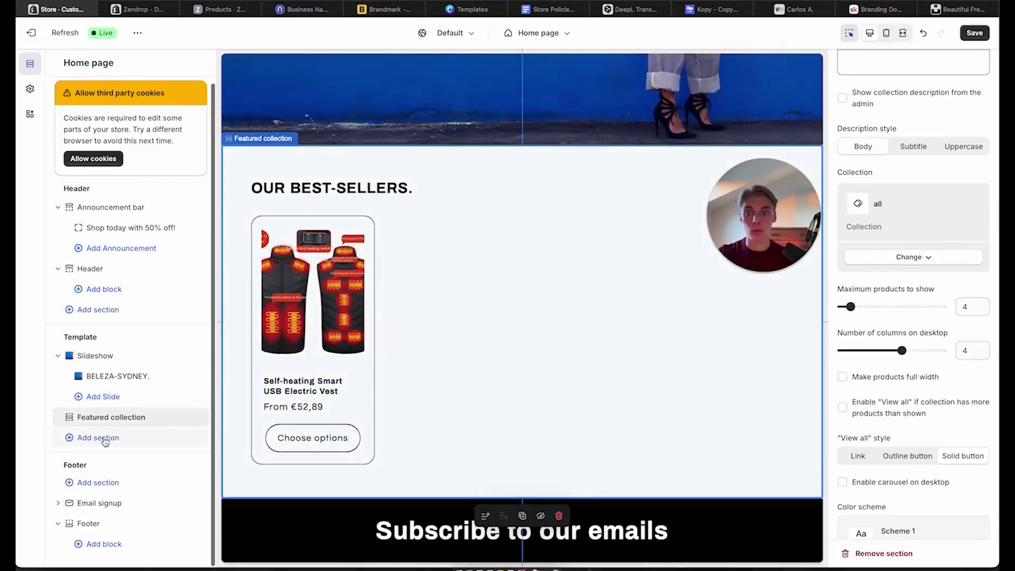
click(105, 437)
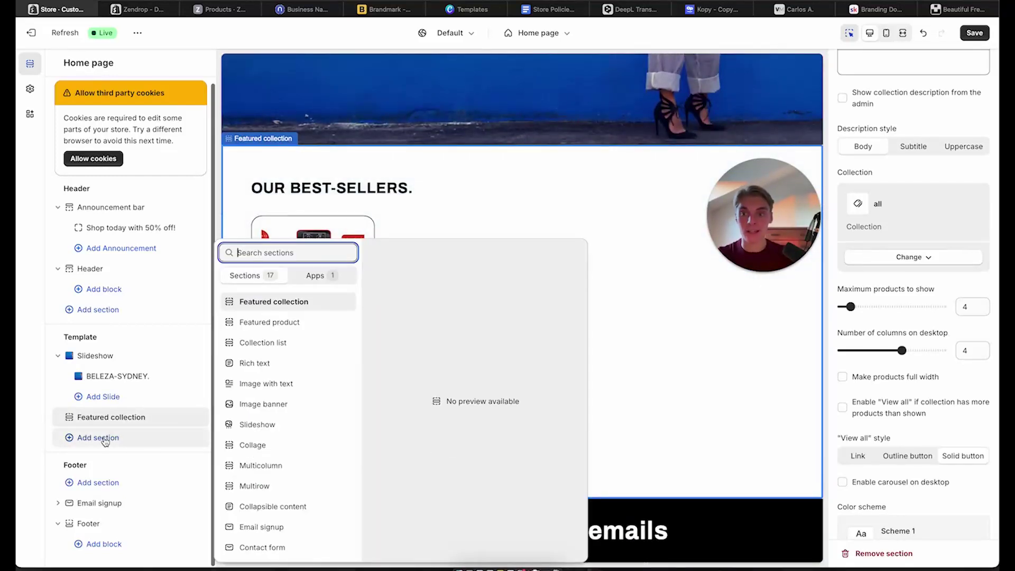
click(272, 385)
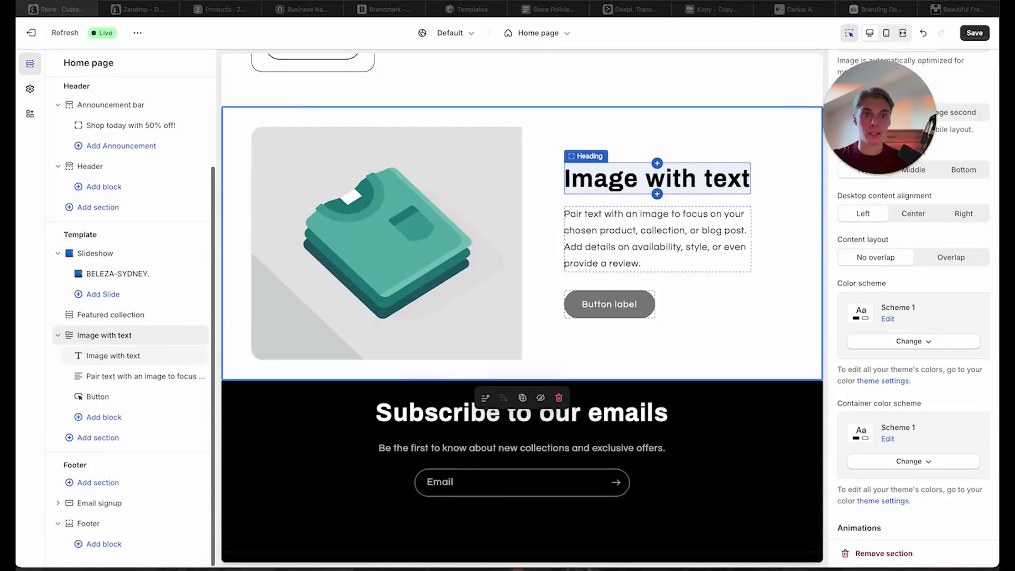
Translate the reference store's German heading ÜBER UNS into English as ABOUT US in DeepL
click(795, 9)
scroll(584, 175, up, 10)
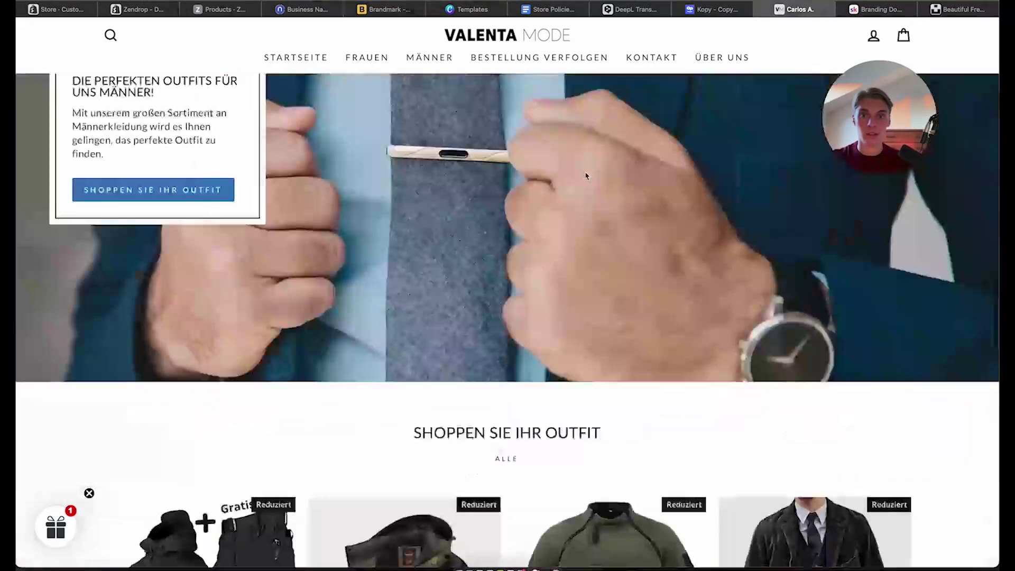
scroll(586, 175, up, 9)
scroll(586, 175, down, 10)
scroll(585, 174, up, 2)
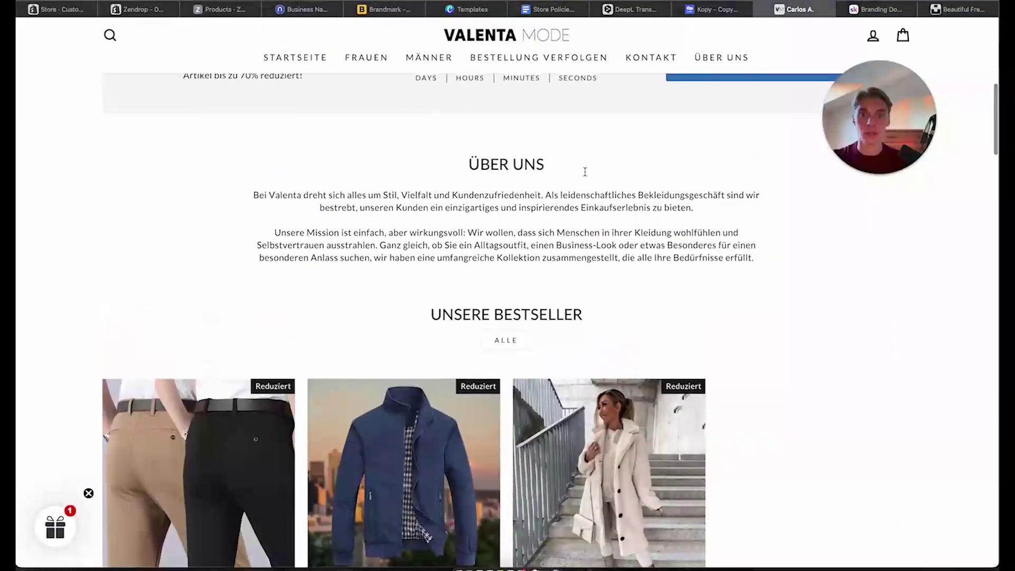
drag(474, 162, 562, 168)
key(ctrl+c)
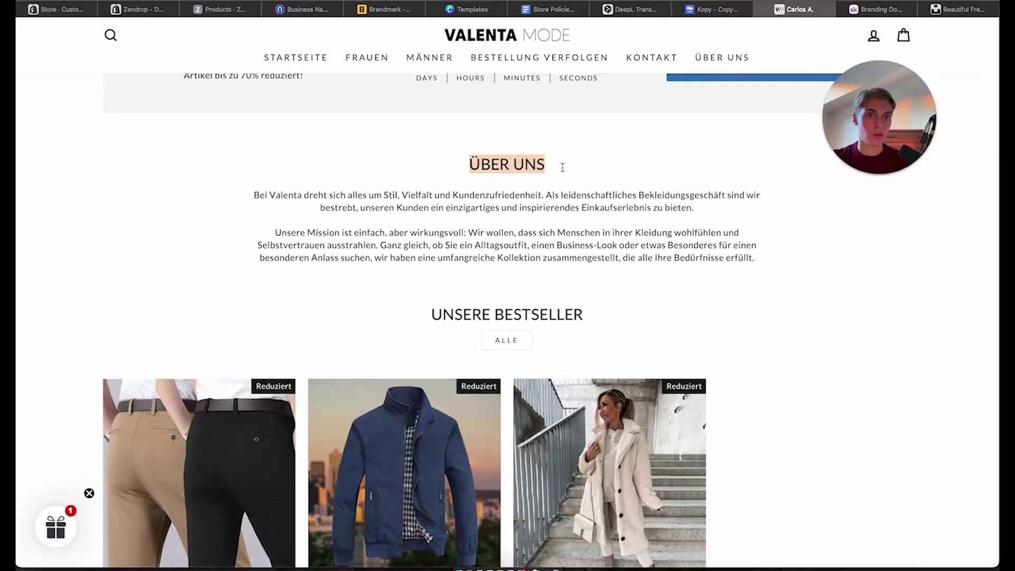
click(642, 11)
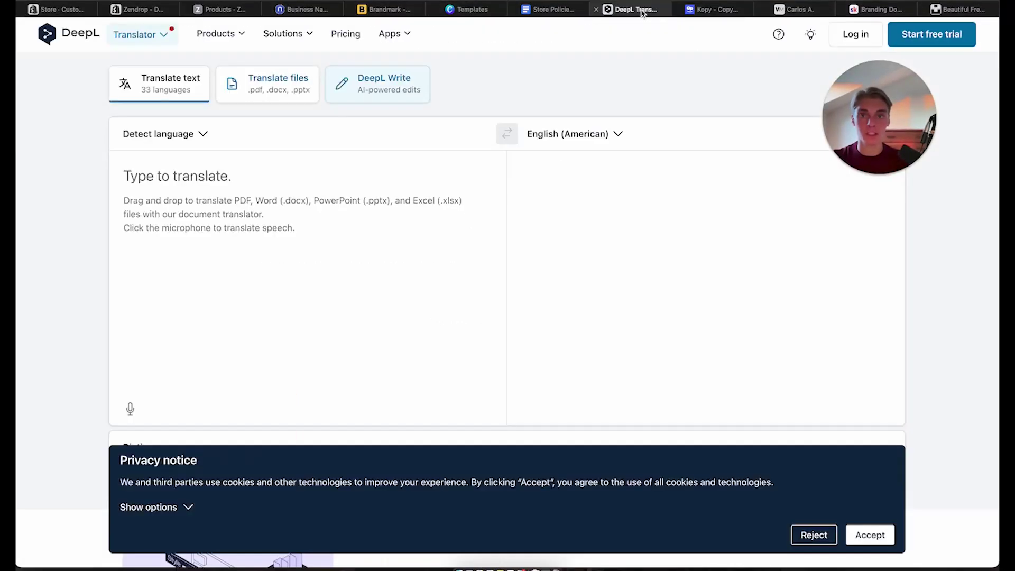
click(200, 243)
key(ctrl+v)
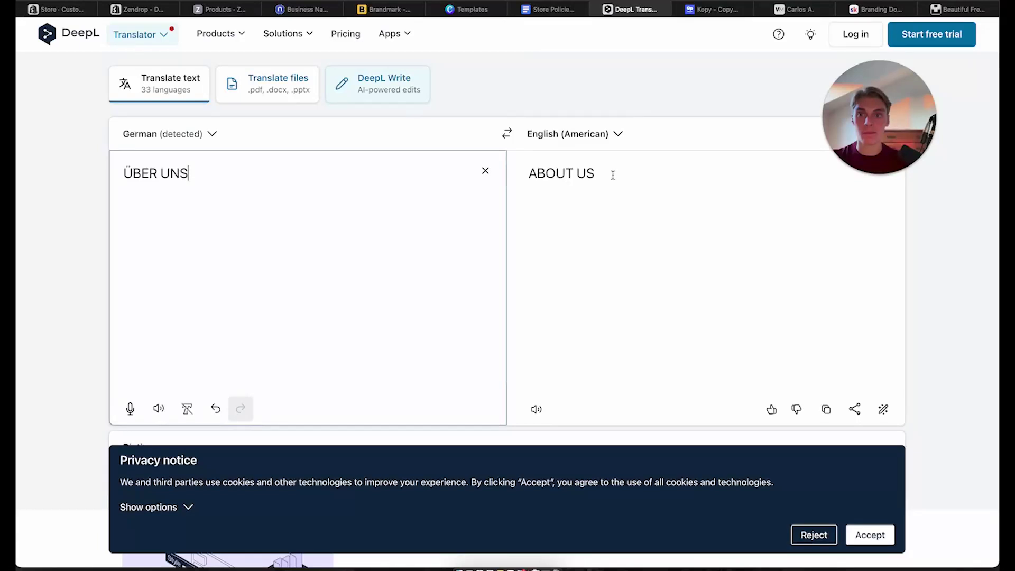
drag(612, 175, 529, 174)
key(ctrl+c)
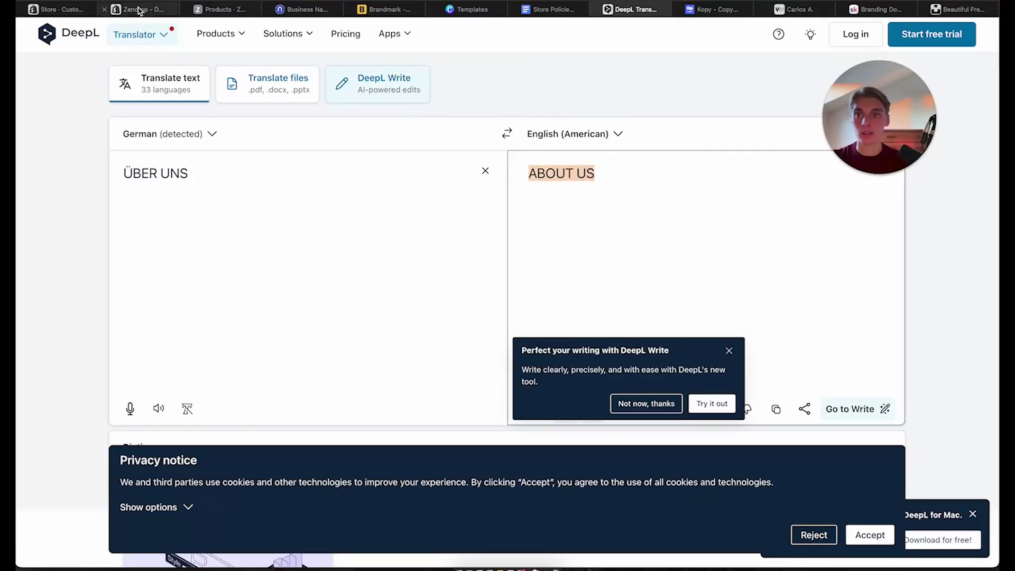
Change the Image with text heading in Shopify to 'ABOUT US.'
click(57, 10)
double_click(675, 178)
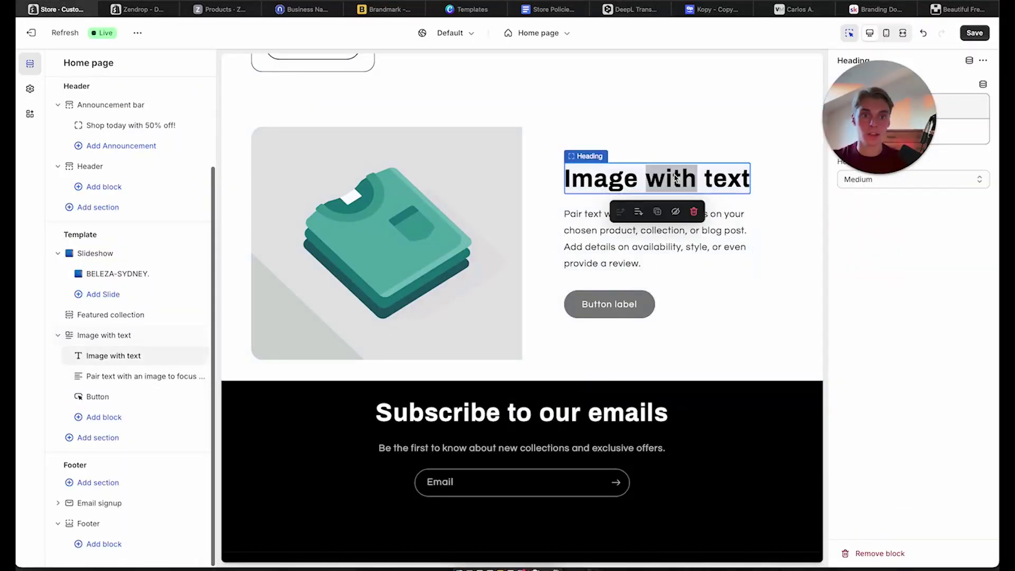
triple_click(675, 178)
key(ctrl+v)
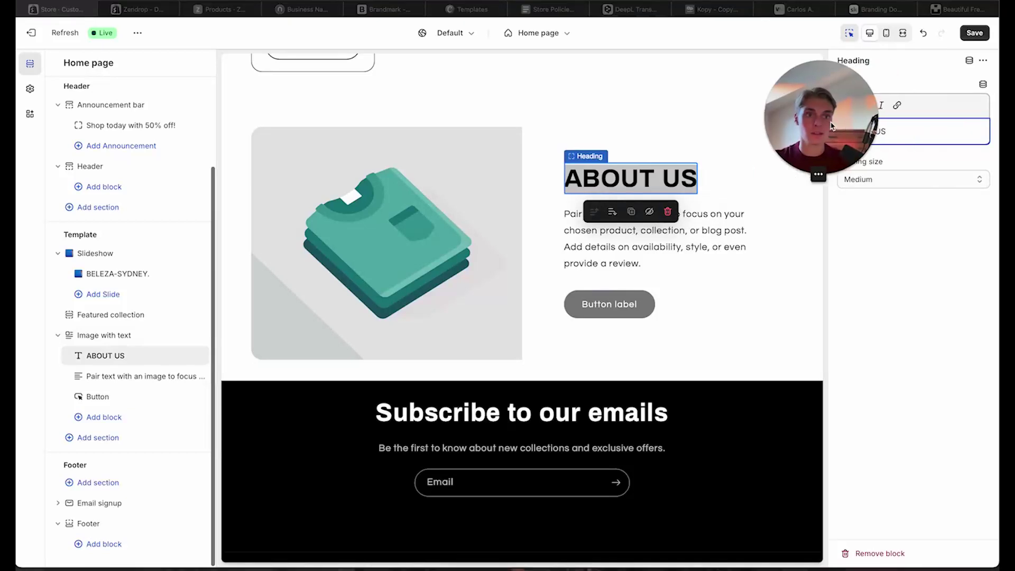
text(.)
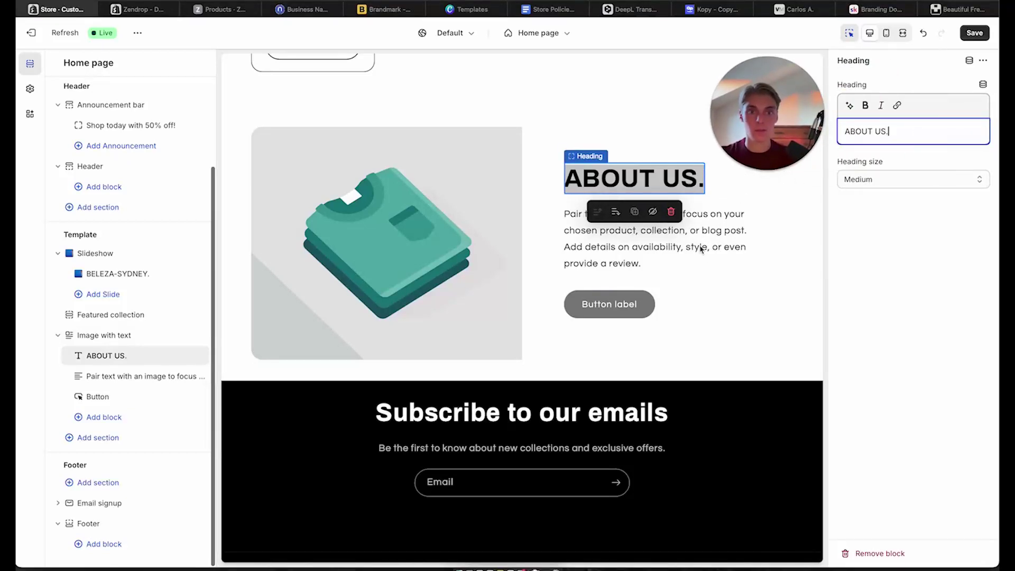
click(671, 253)
Put both German Über uns paragraphs from the Valenta store into DeepL, replacing the old text
click(804, 9)
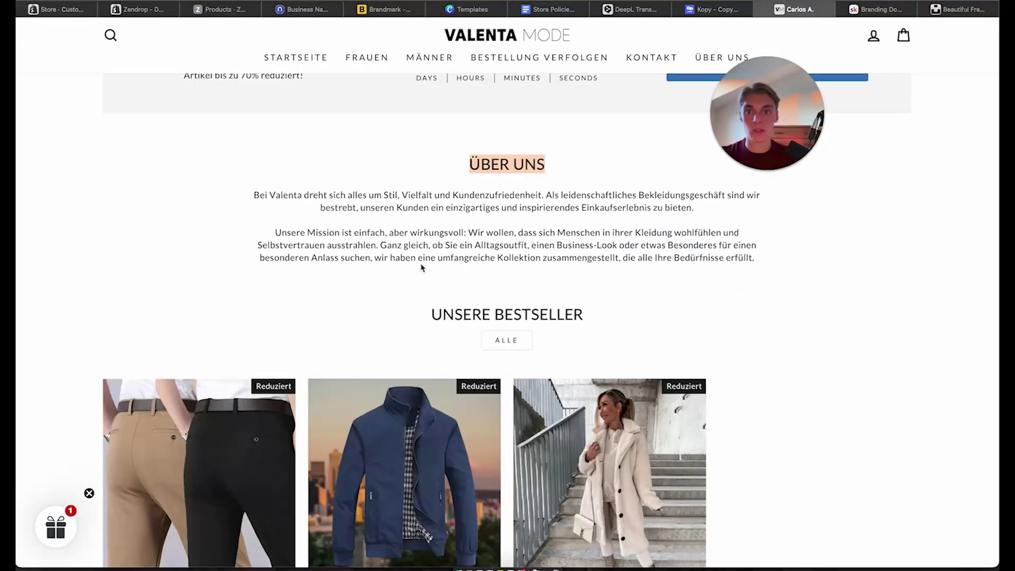
drag(259, 191, 764, 256)
key(super+c)
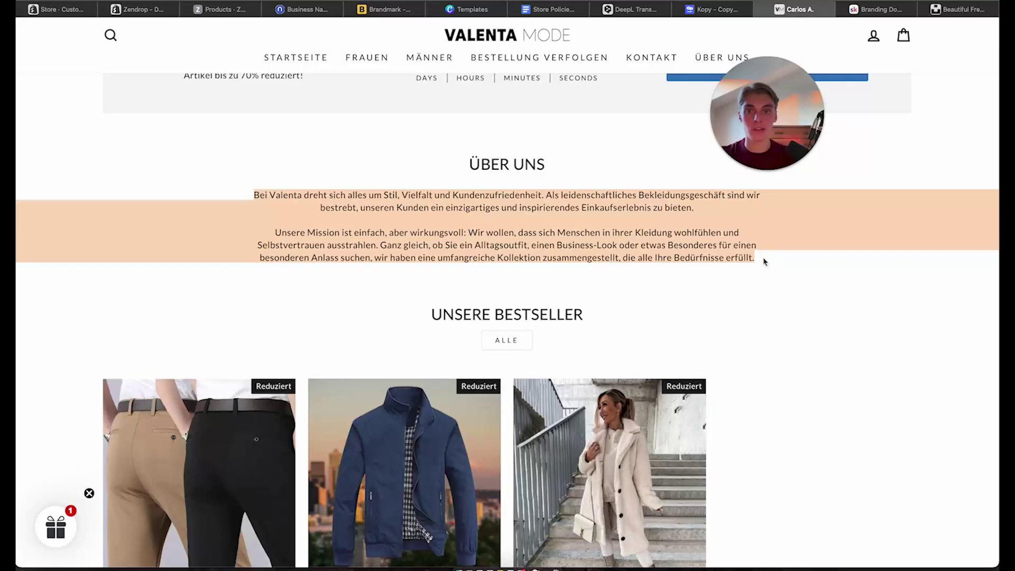
click(621, 16)
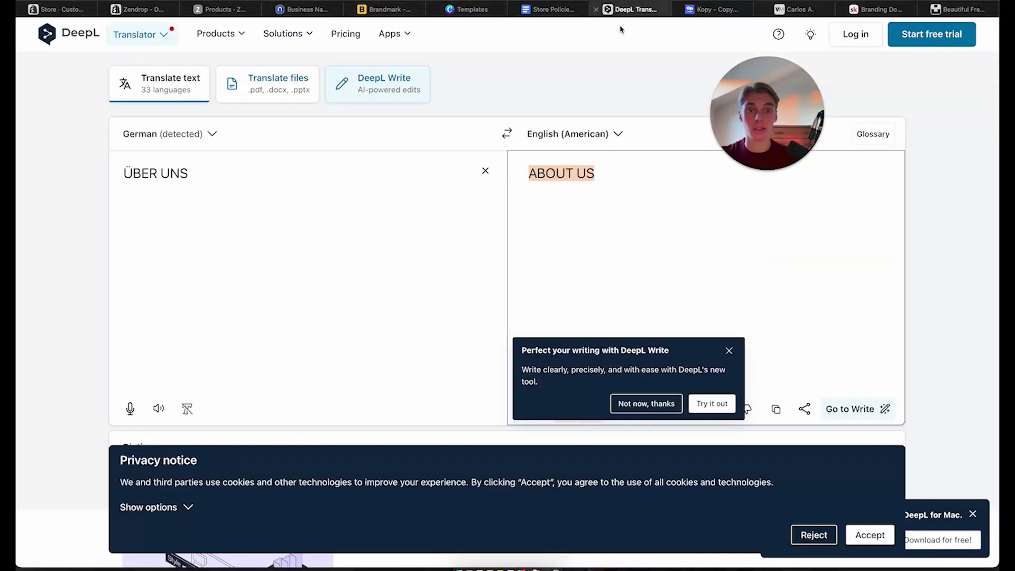
click(485, 170)
key(super+v)
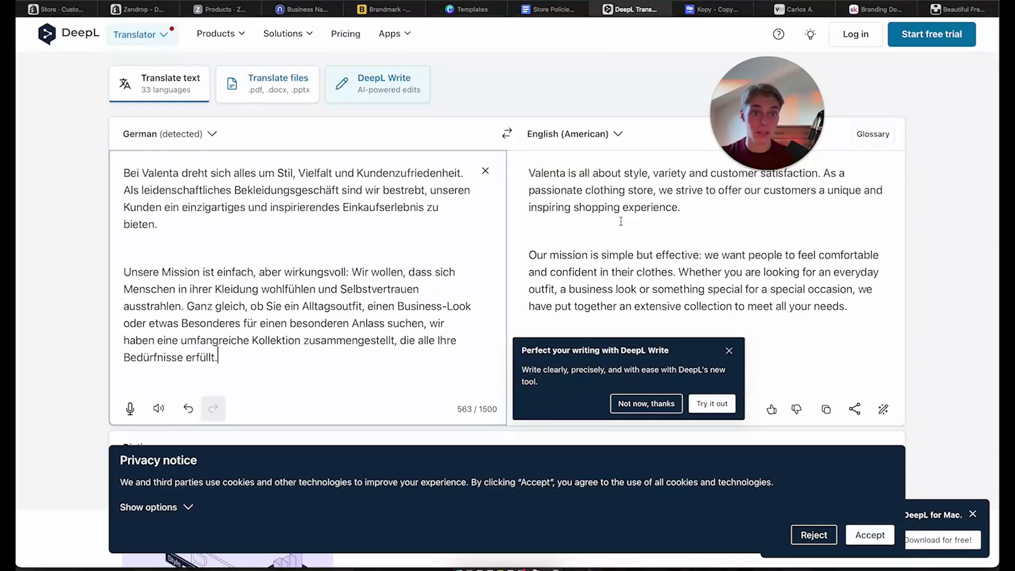
Replace 'Valenta' with 'Beleza' in DeepL's English About Us text, dismiss the Write popup, and copy it
double_click(541, 164)
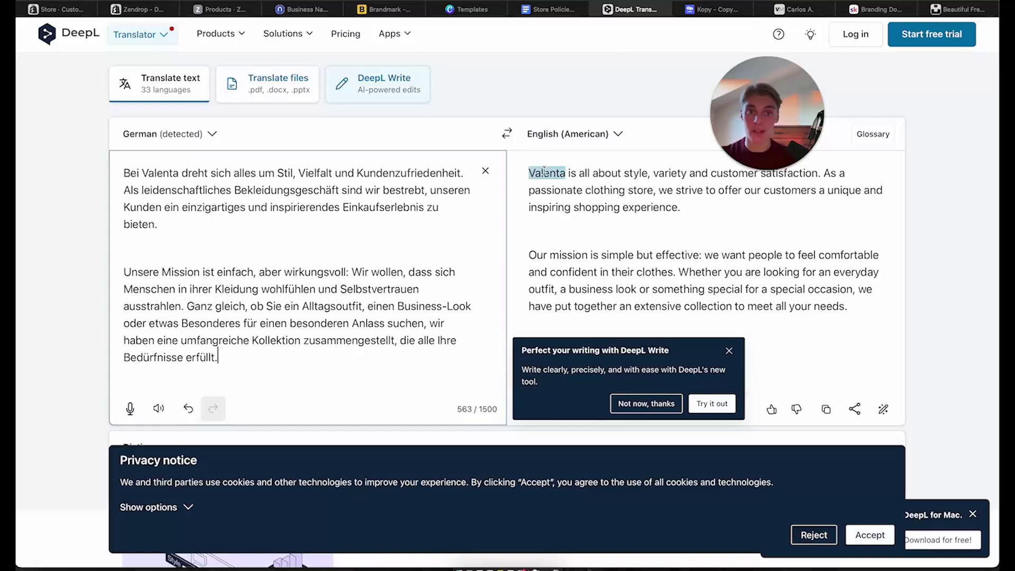
text(Beleza)
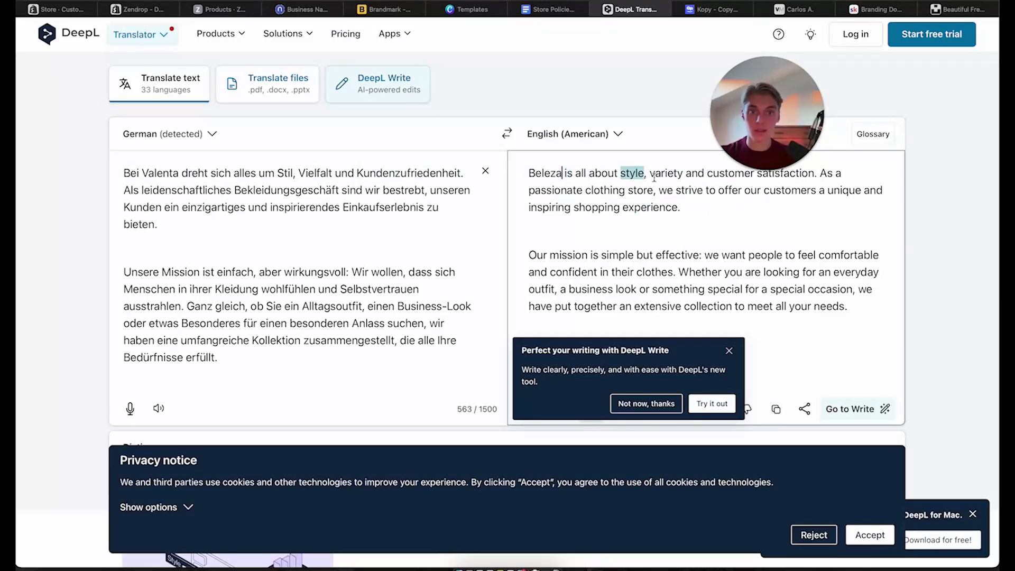
scroll(801, 362, down, 1)
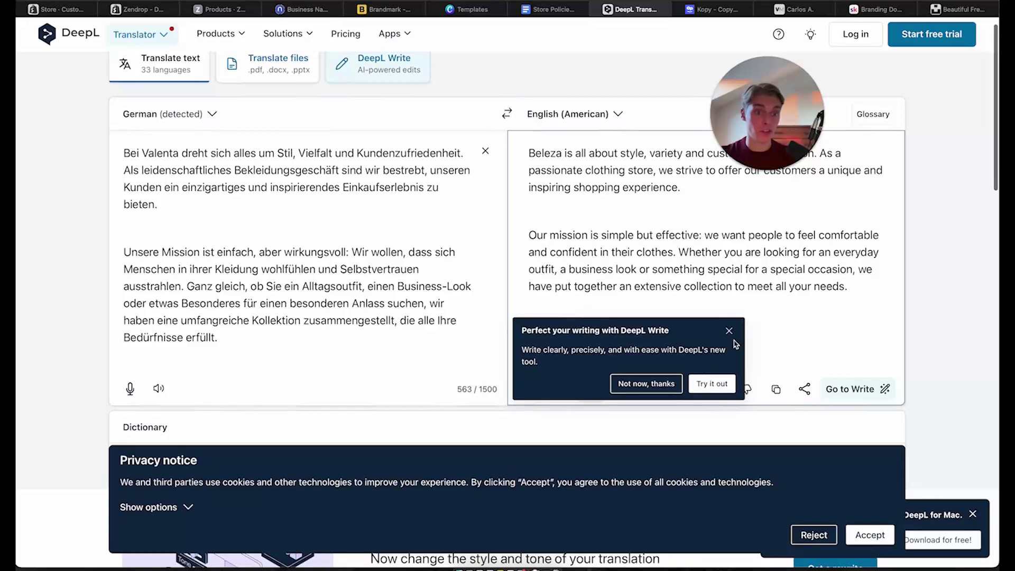
click(729, 331)
drag(755, 87, 778, 53)
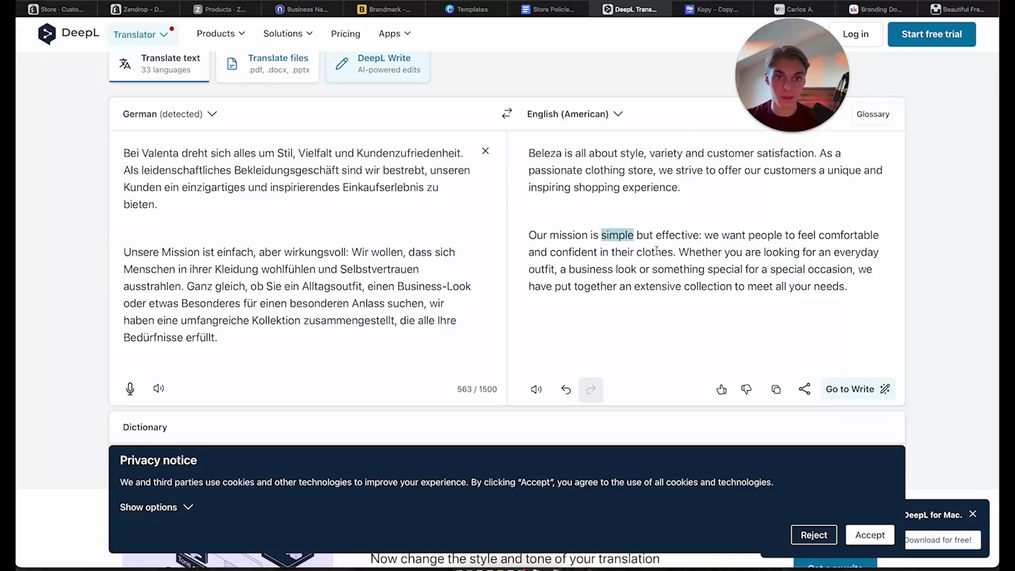
drag(848, 286, 518, 136)
key(super+c)
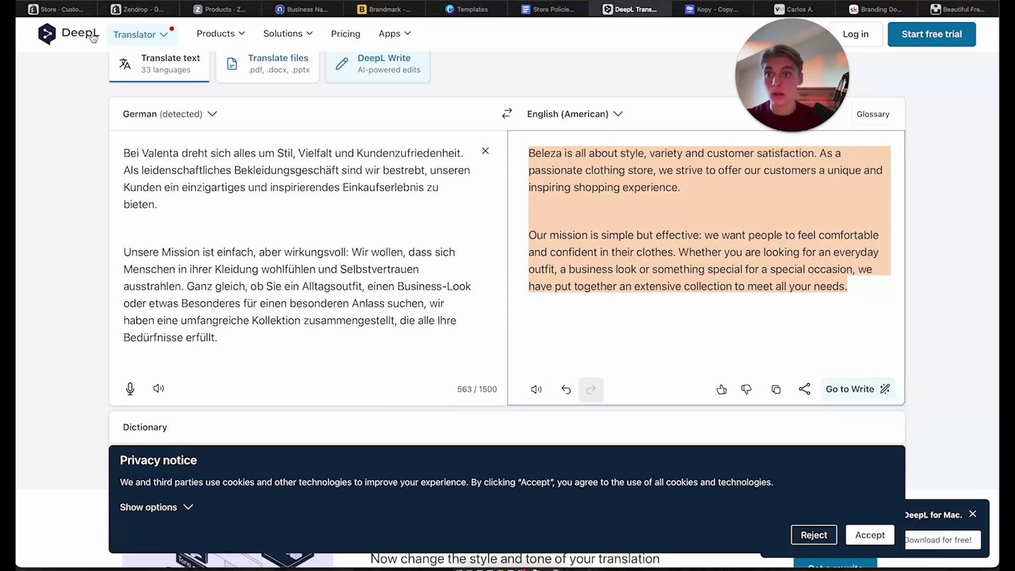
Replace the About Us placeholder paragraph with the Beleza English text and save
click(55, 9)
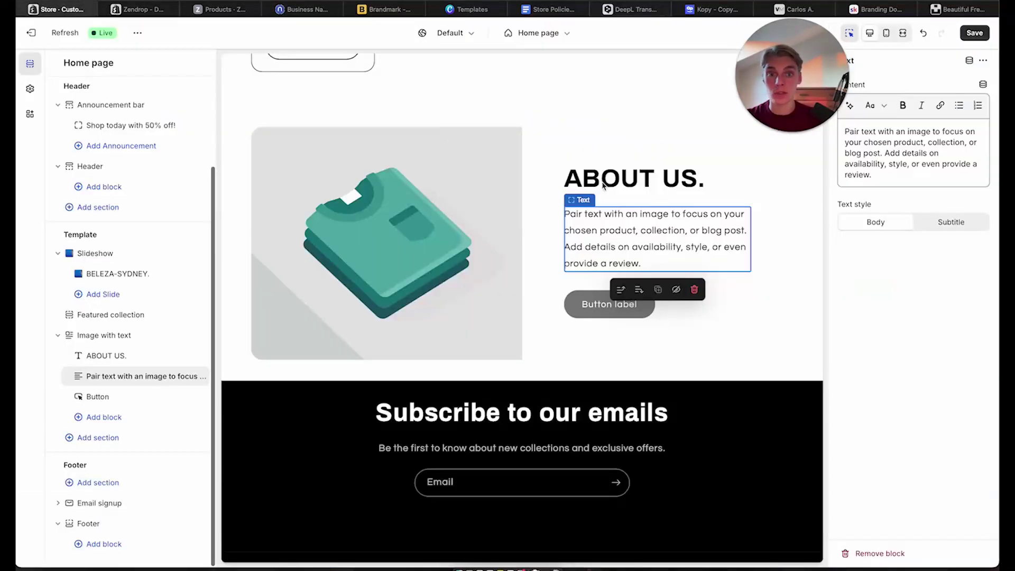
click(919, 170)
key(super+a)
key(super+v)
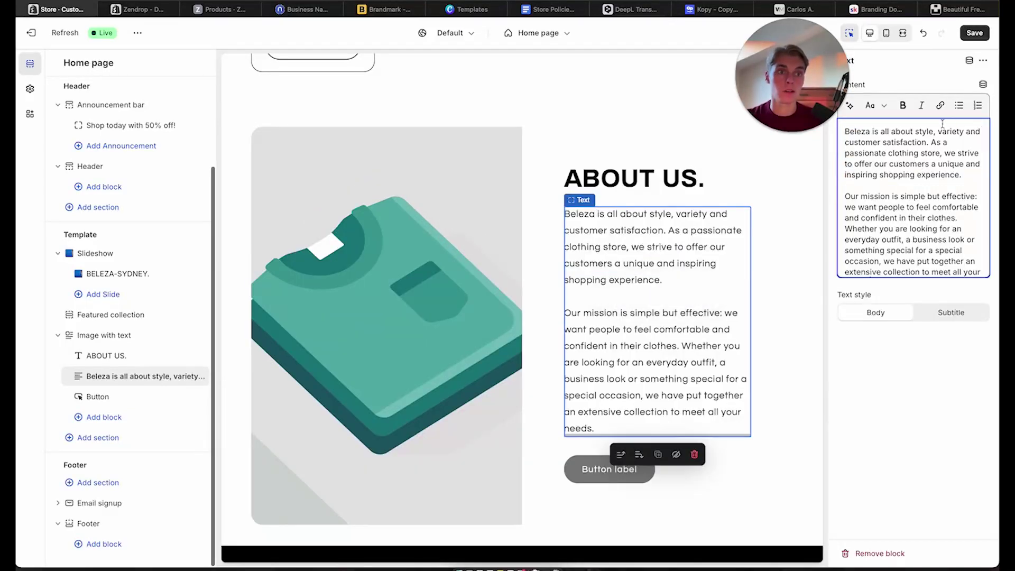
click(974, 32)
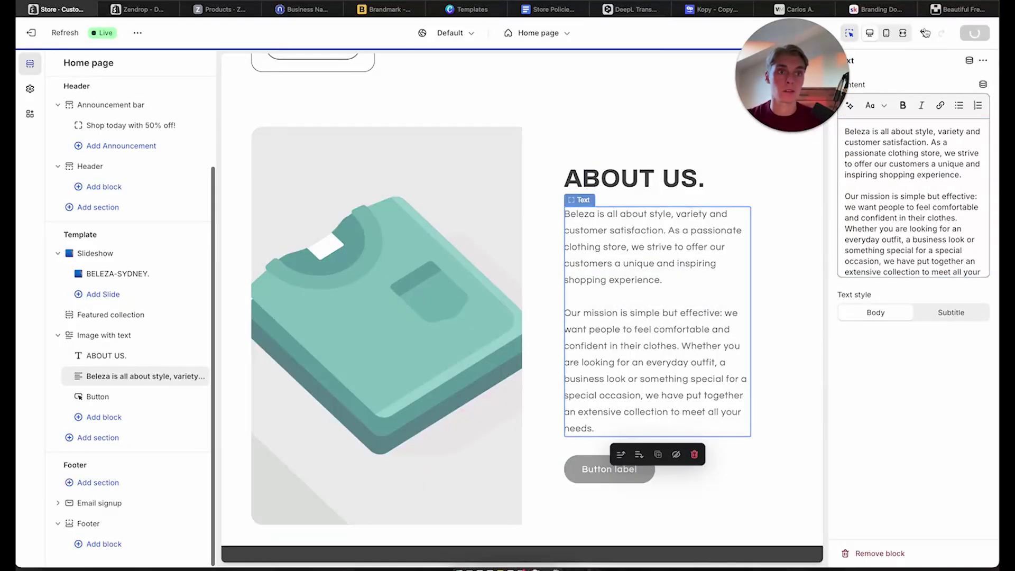
In mobile preview, restore the accidentally removed paragraph and delete the section's placeholder button
click(885, 33)
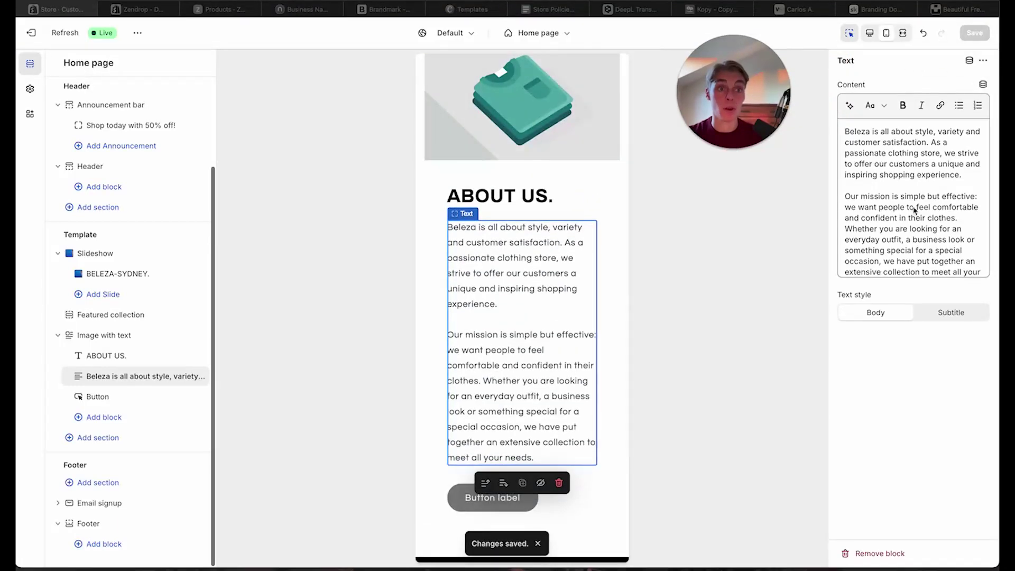
scroll(452, 423, down, 5)
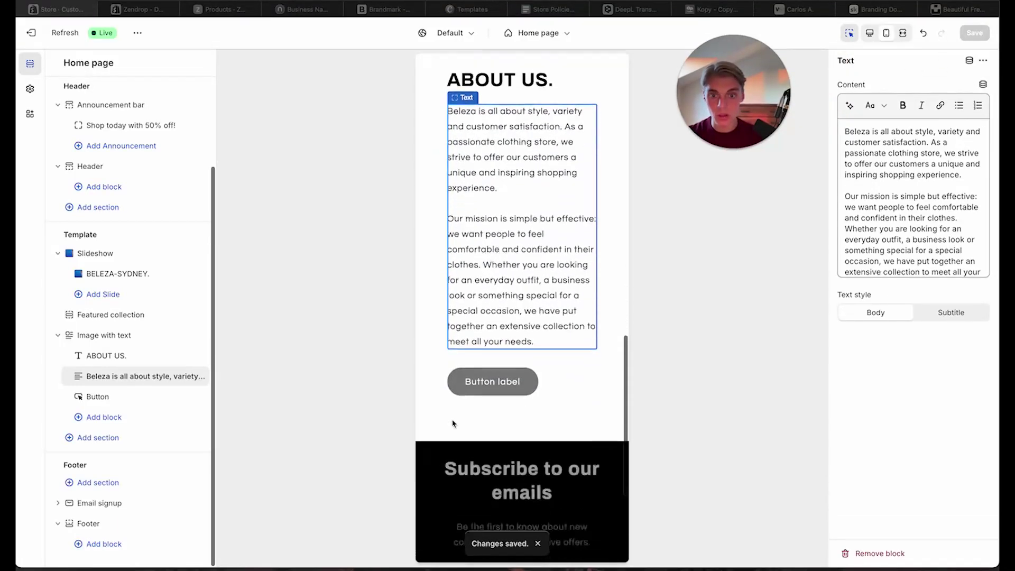
click(561, 339)
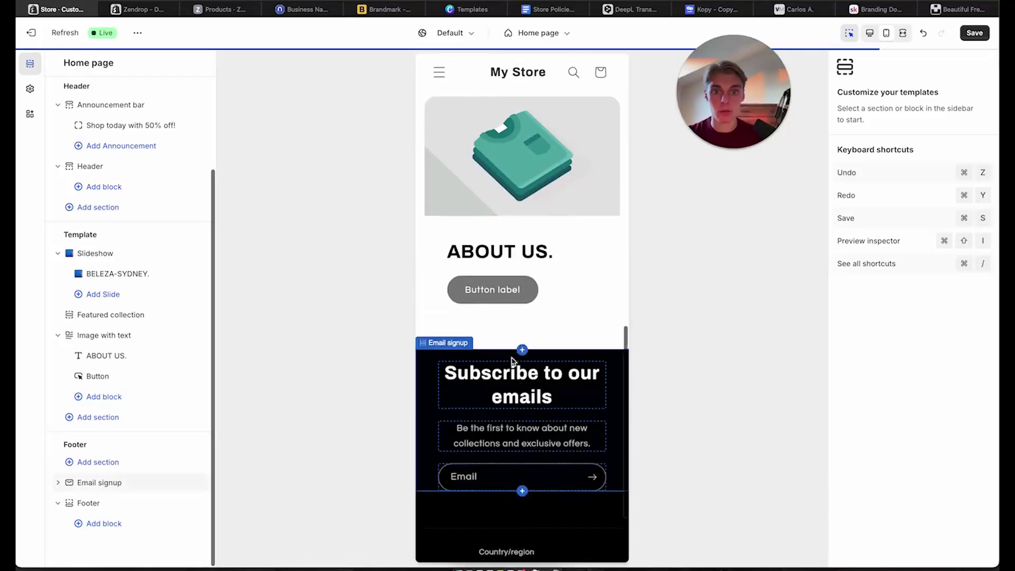
scroll(563, 333, up, 6)
scroll(564, 328, down, 5)
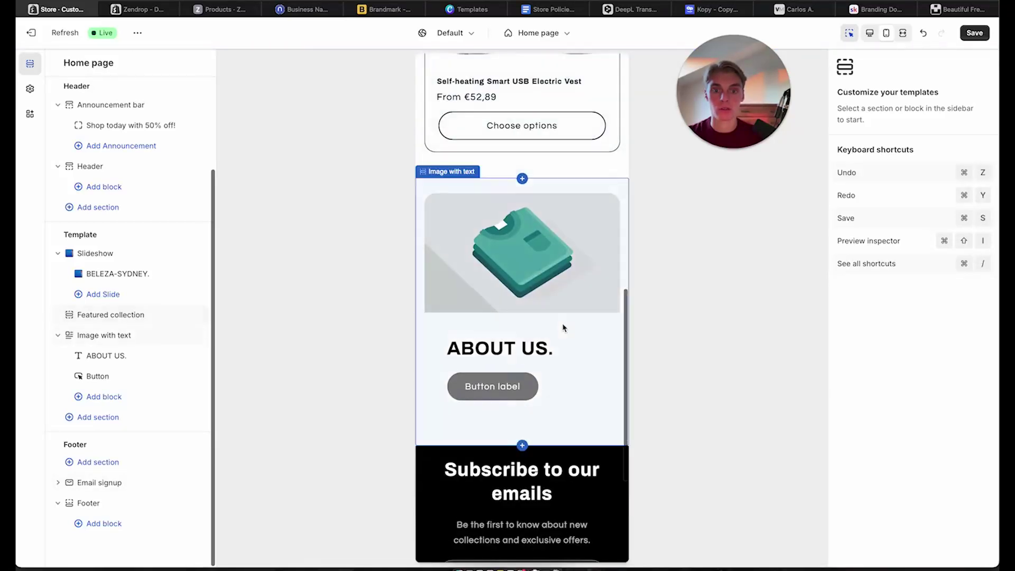
click(923, 32)
scroll(503, 364, down, 8)
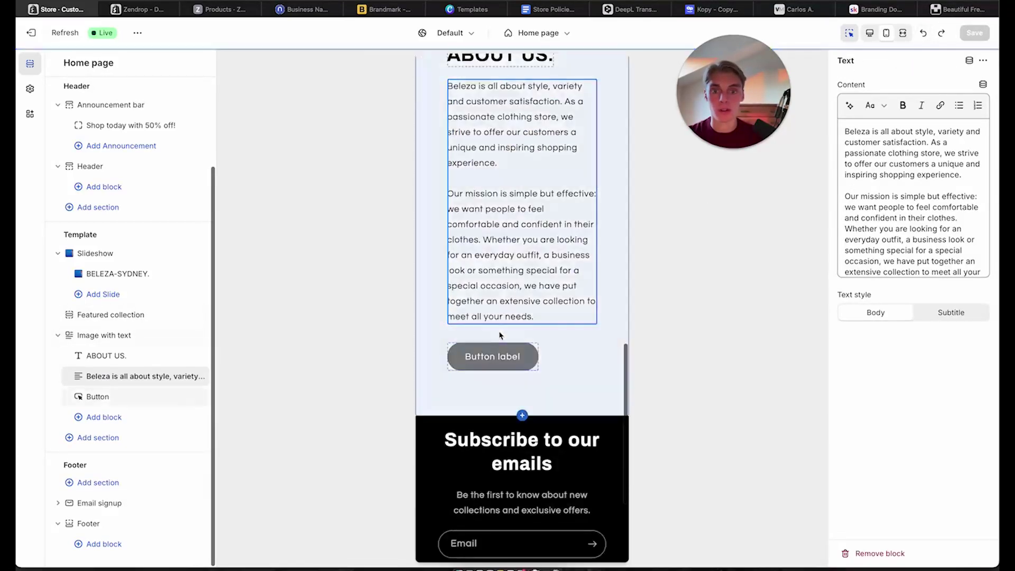
click(493, 356)
click(531, 392)
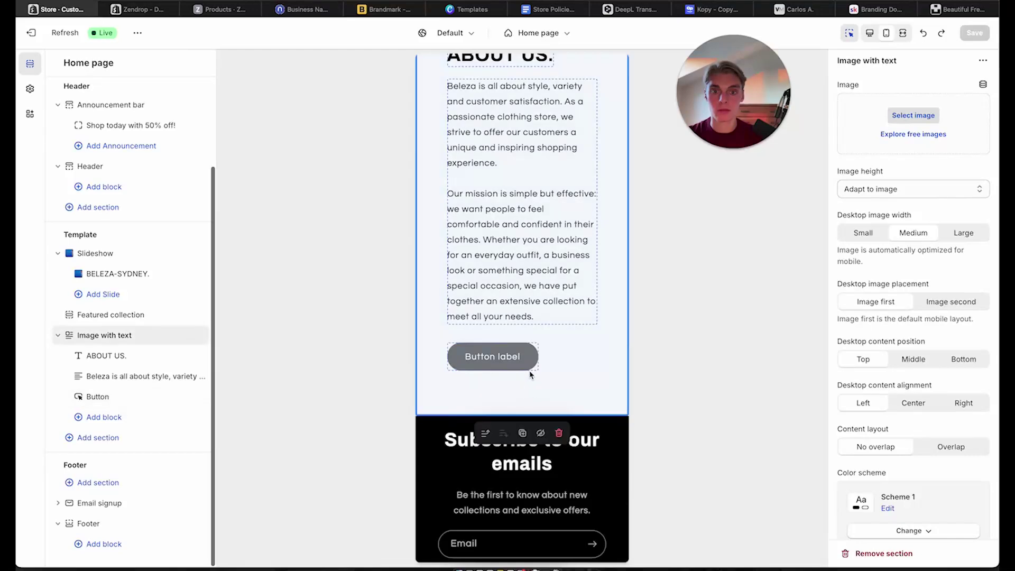
click(529, 369)
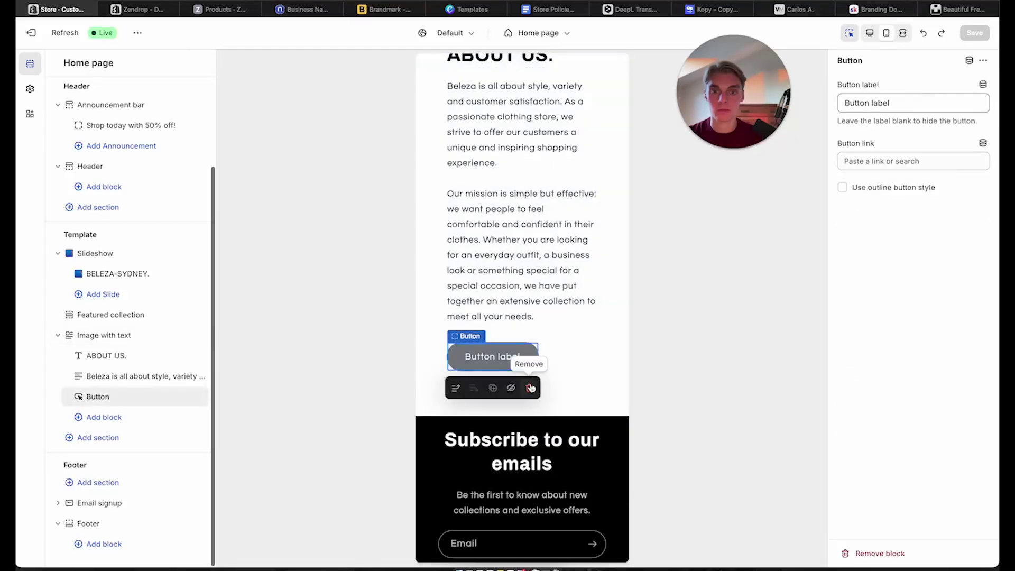
click(529, 388)
scroll(474, 412, down, 3)
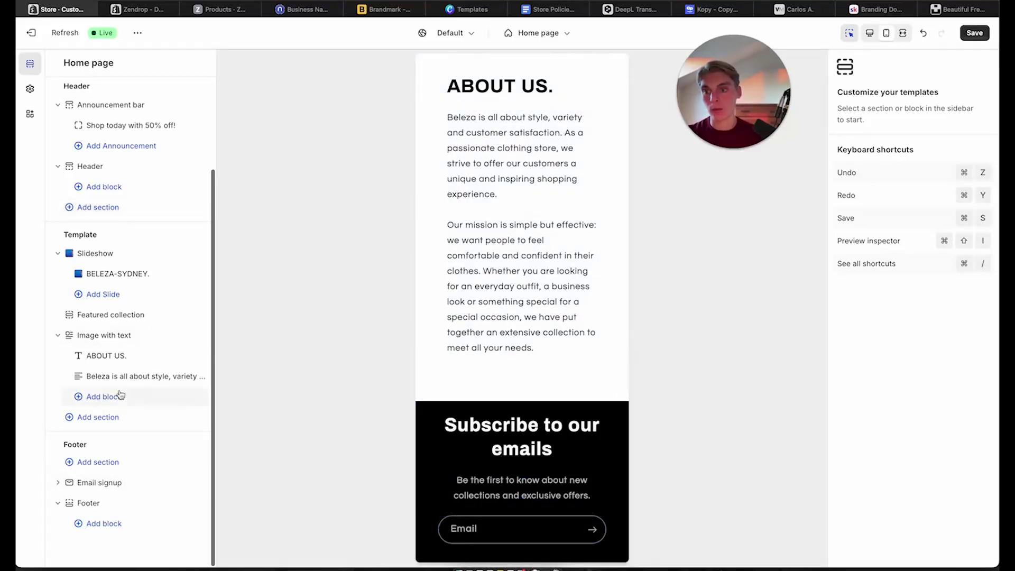
Add a Collection list section and preview the home page in desktop layout
click(121, 423)
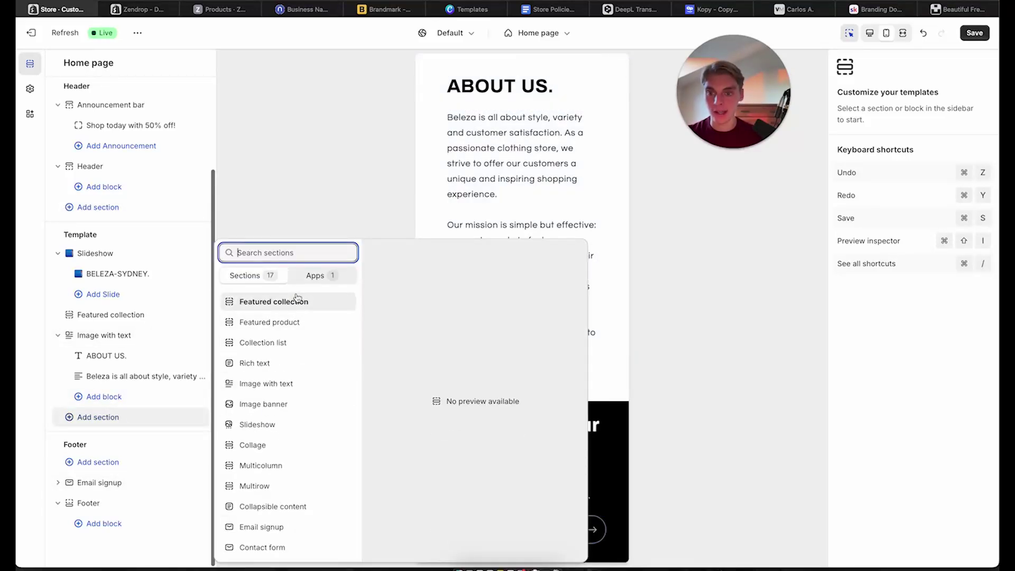
click(288, 343)
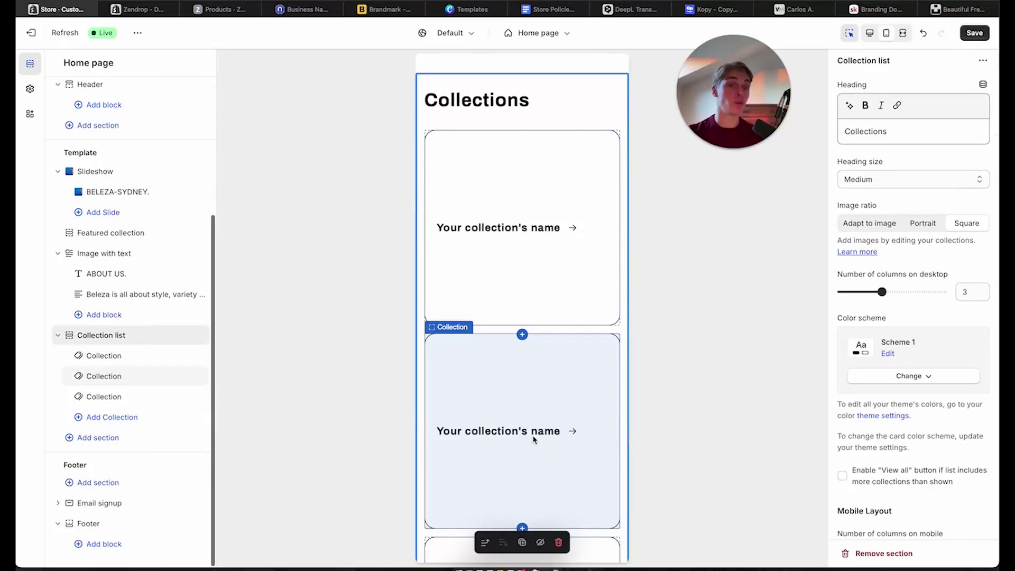
scroll(534, 439, down, 5)
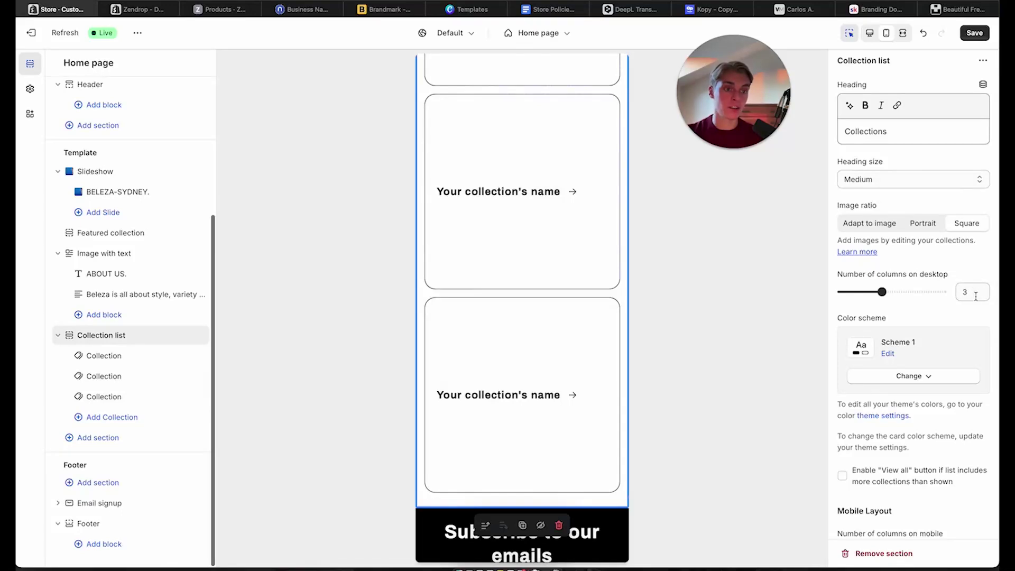
click(869, 33)
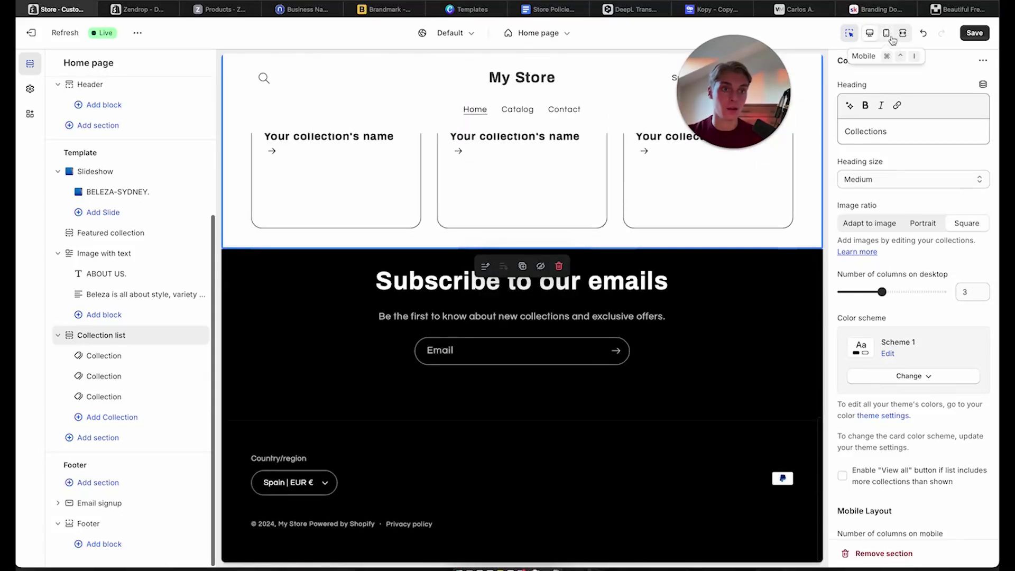
scroll(957, 337, down, 5)
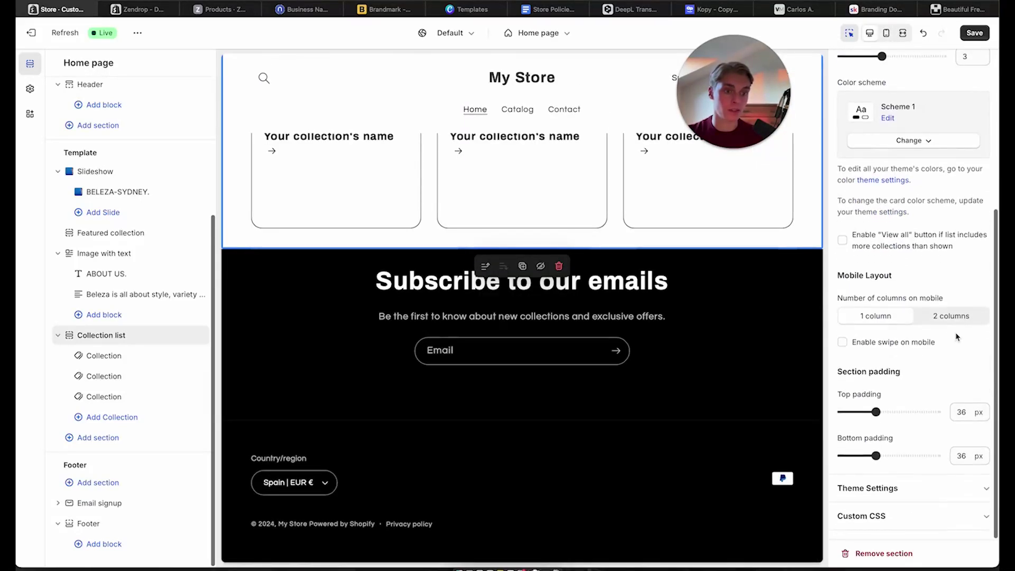
scroll(956, 337, up, 4)
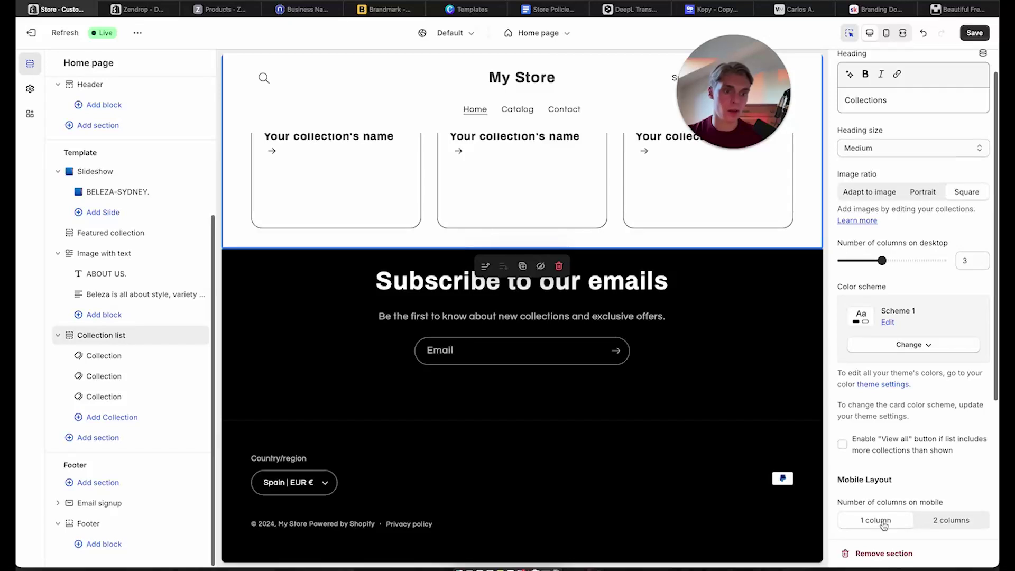
scroll(583, 271, up, 5)
scroll(585, 271, down, 1)
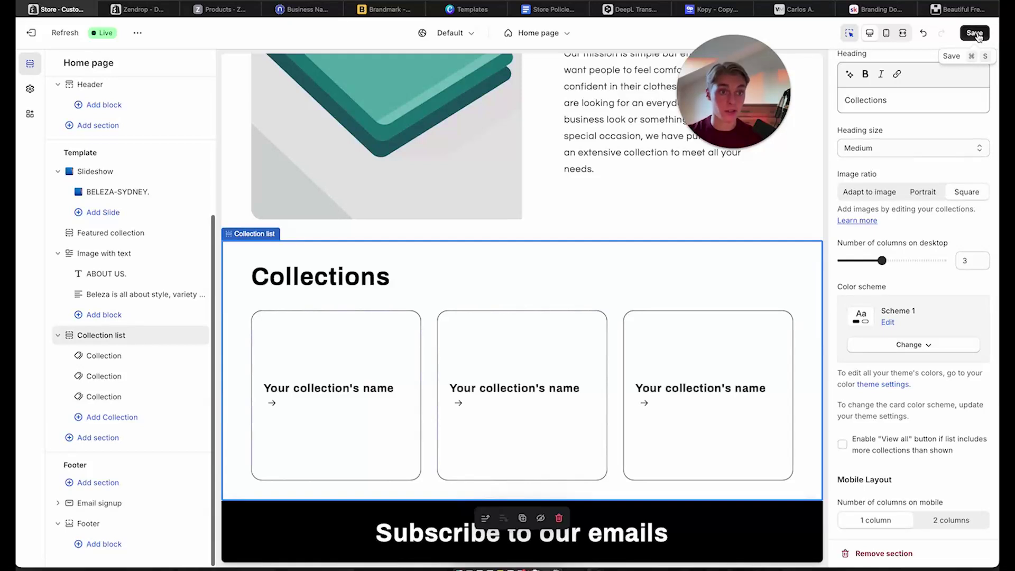
Change the collection list heading to 'COLLECTIONS.' and save
double_click(932, 97)
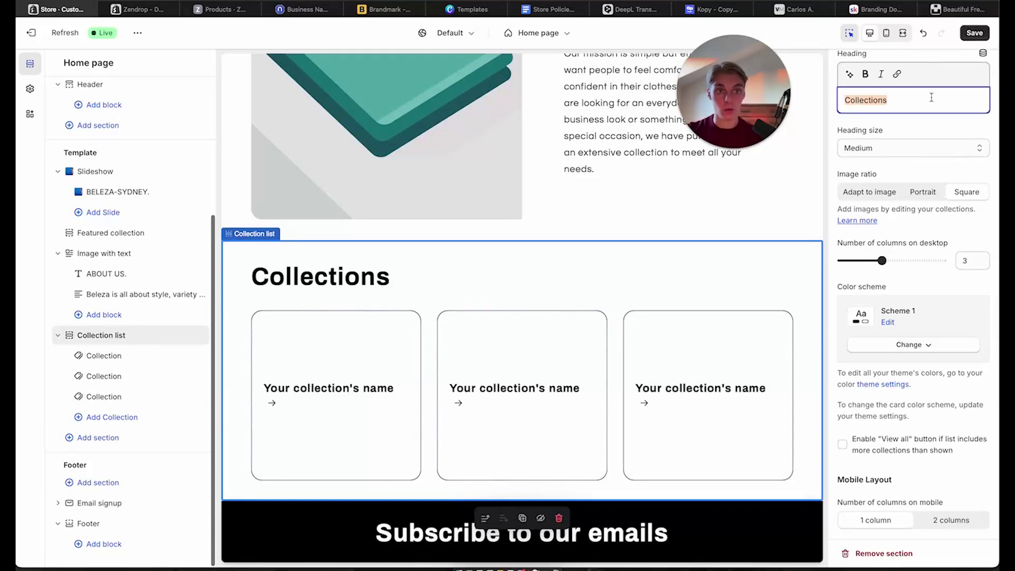
text(COLLECGION)
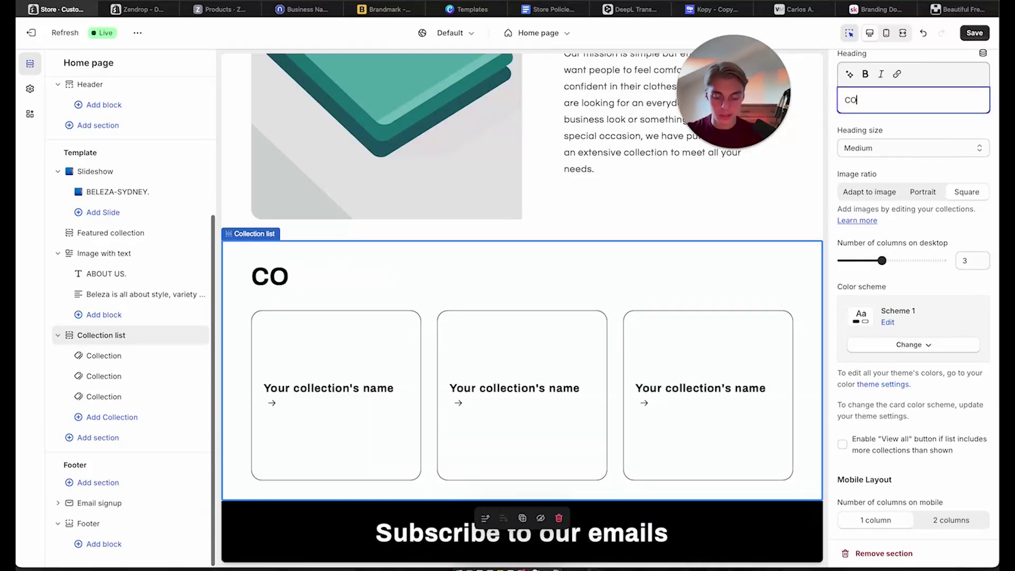
key(BackSpace)
key(BackSpace)
key(BackSpace)
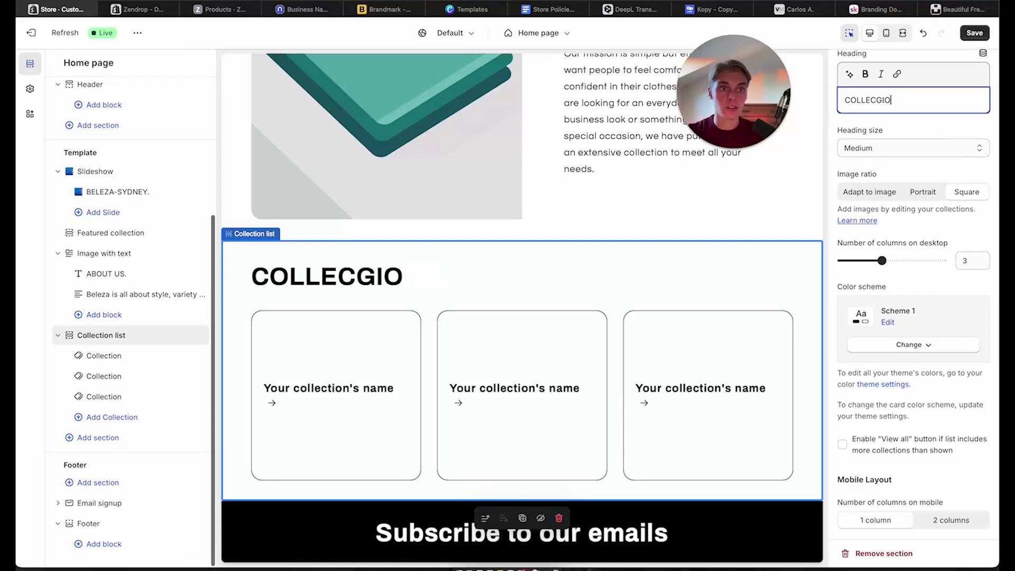
text(TIONS.)
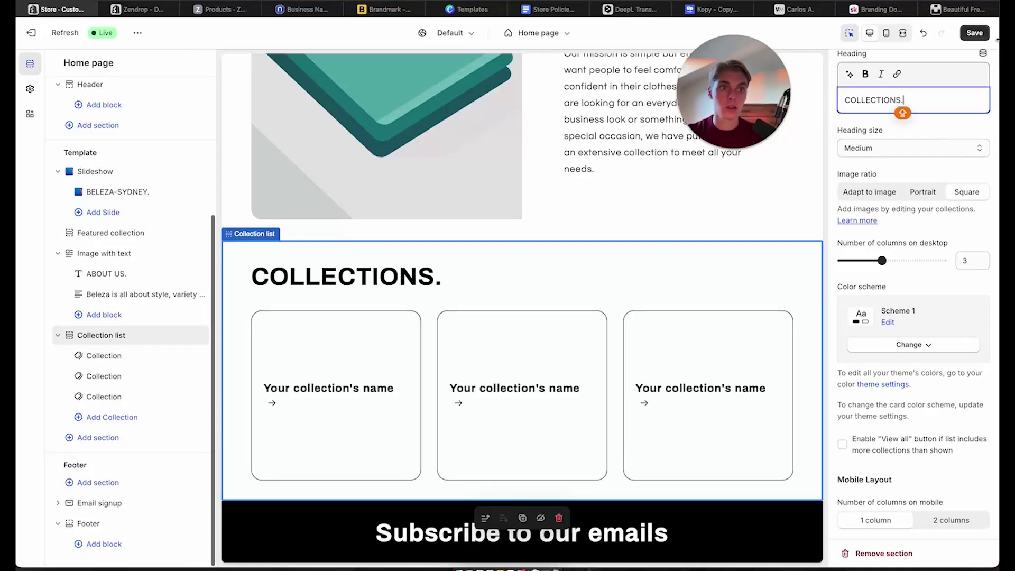
click(974, 32)
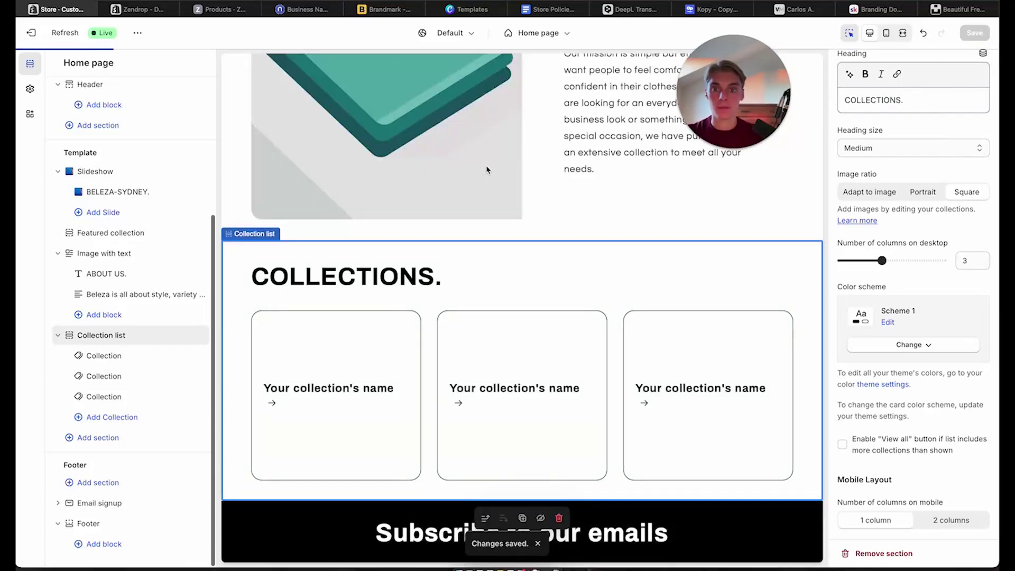
Prefix the heading with 'OUR' and set its heading size to Small
click(846, 100)
text(O)
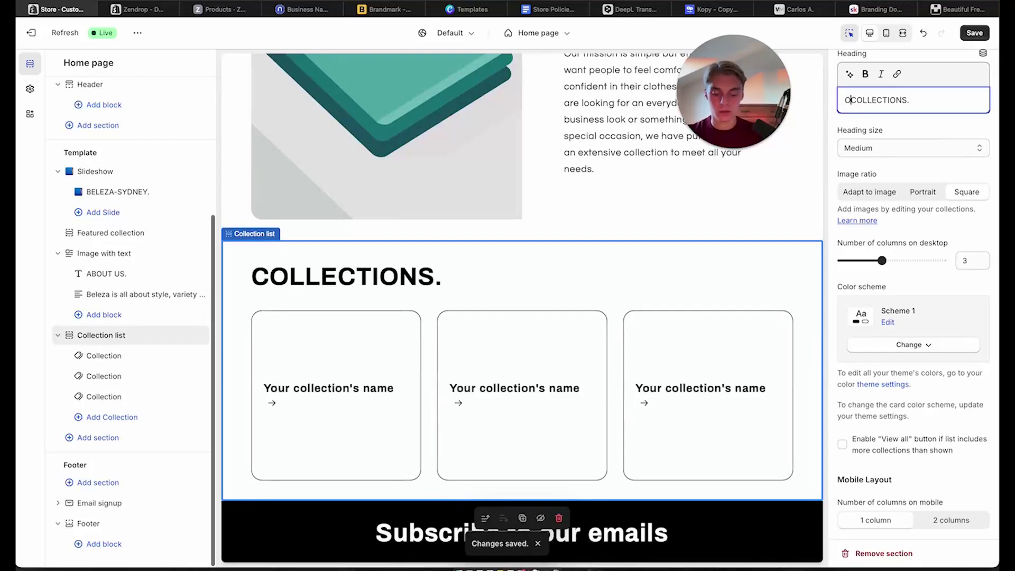
text(UR)
click(895, 148)
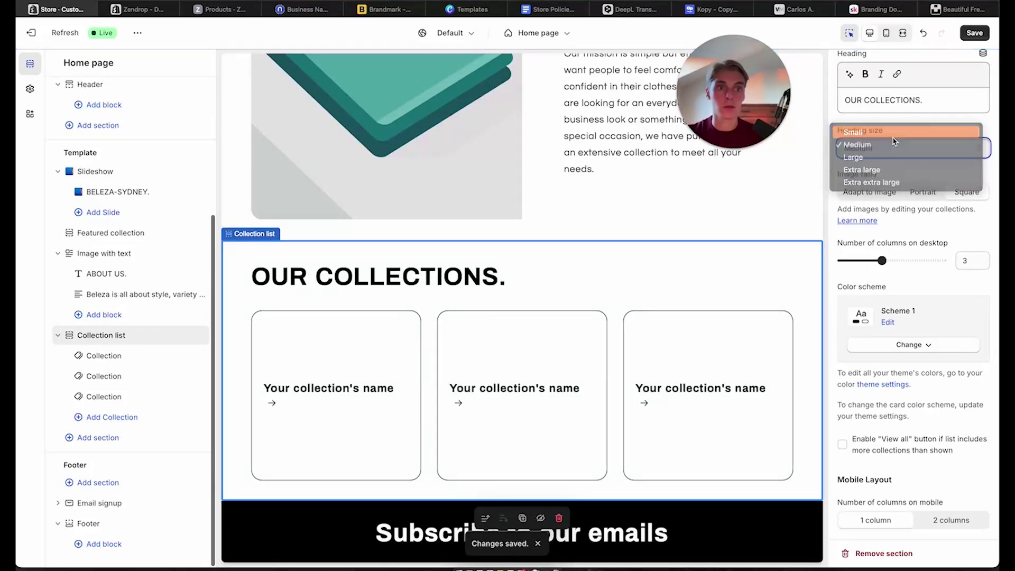
click(893, 133)
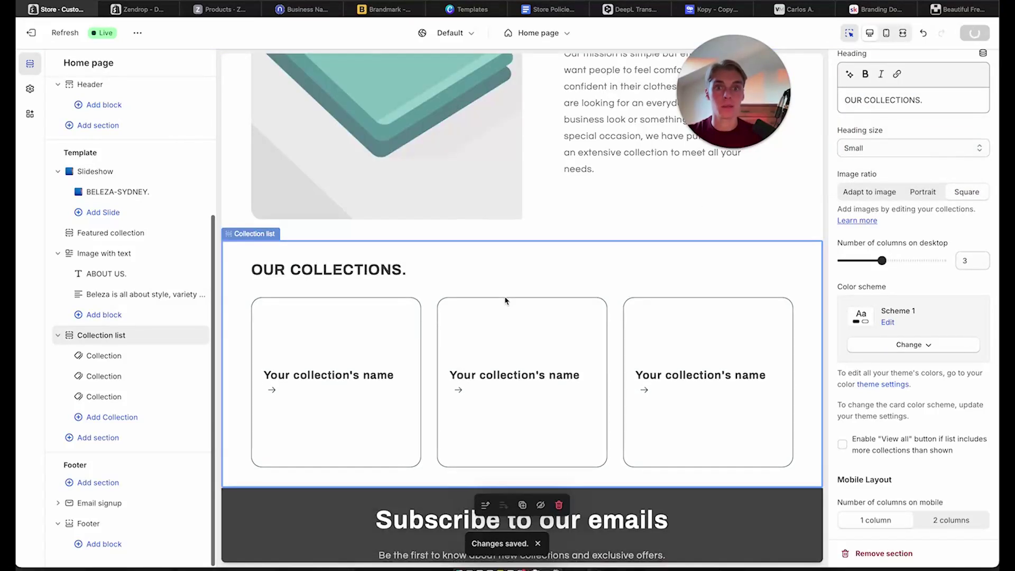
scroll(506, 301, up, 6)
scroll(506, 301, down, 5)
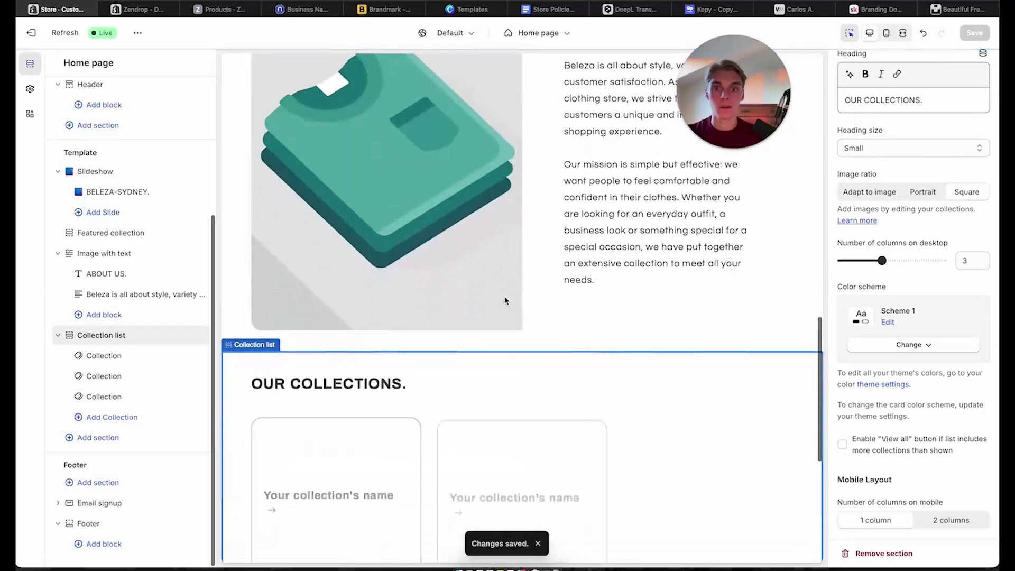
scroll(506, 300, up, 10)
scroll(505, 299, down, 10)
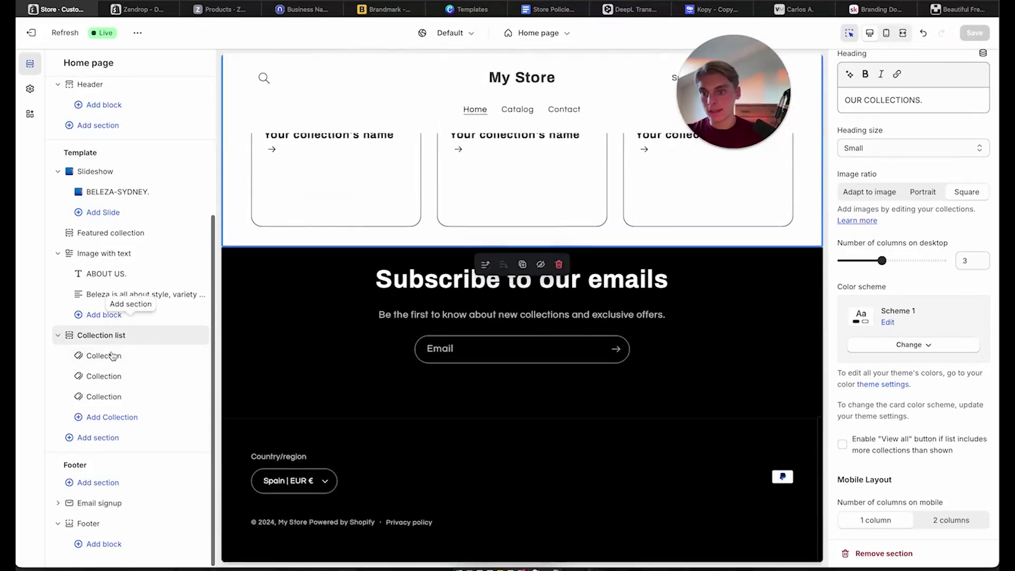
Add an Image with text section below the collection list and select its placeholder heading
click(96, 439)
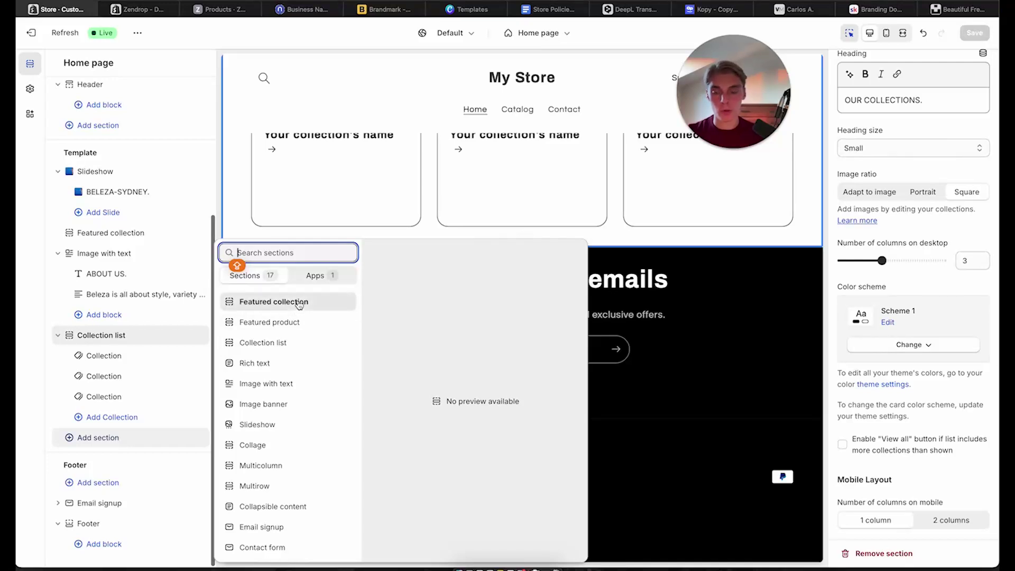
click(289, 389)
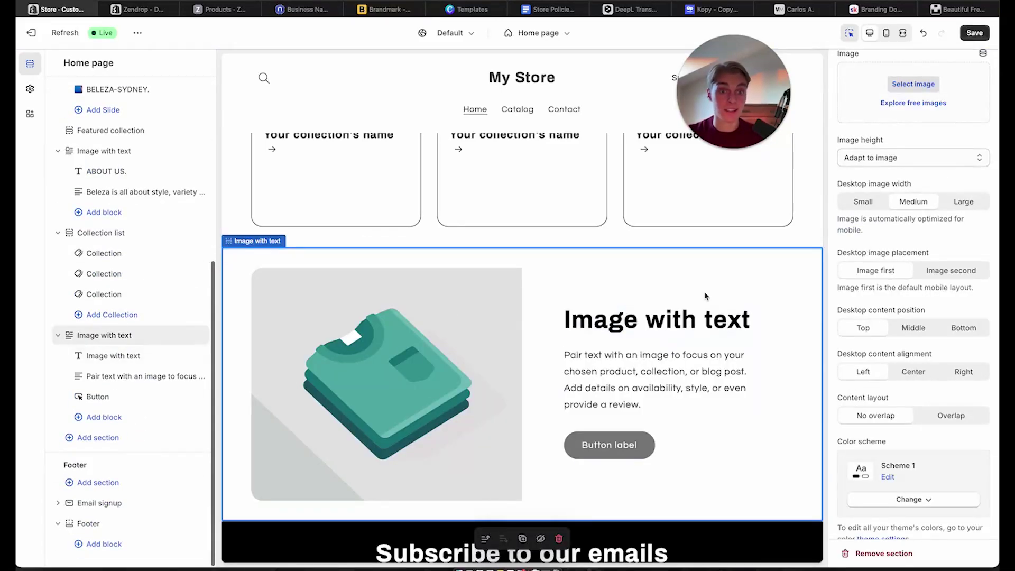
click(692, 320)
triple_click(880, 130)
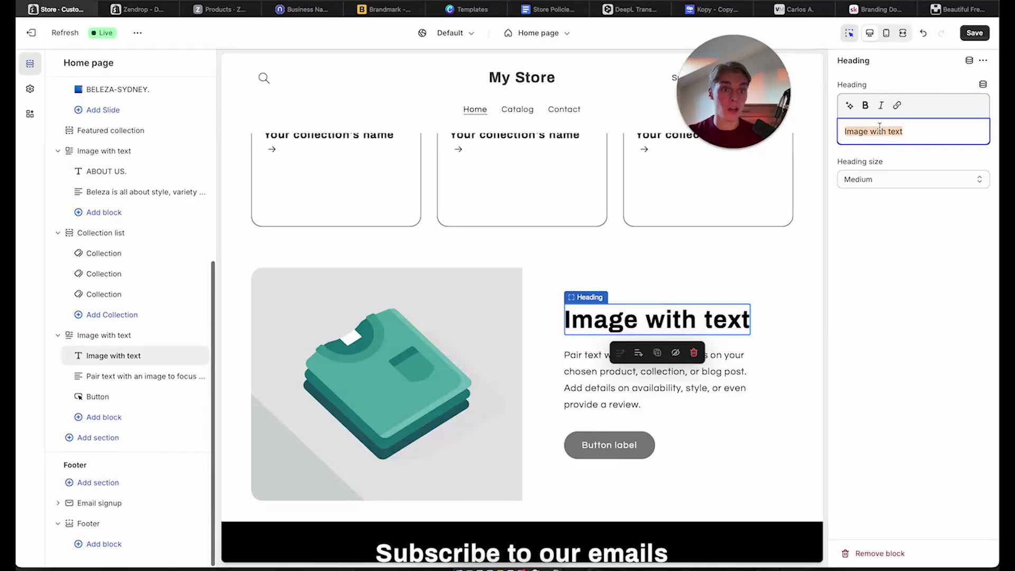
click(814, 12)
Scroll down the Valenta Mode store past its customer-reviews section
scroll(434, 422, down, 5)
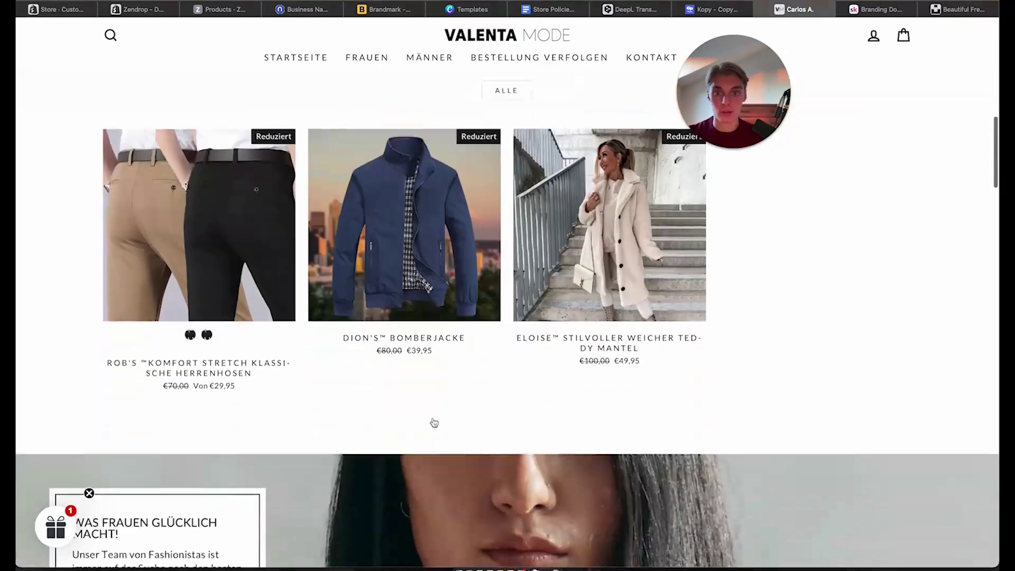
scroll(434, 422, down, 7)
scroll(166, 168, down, 1)
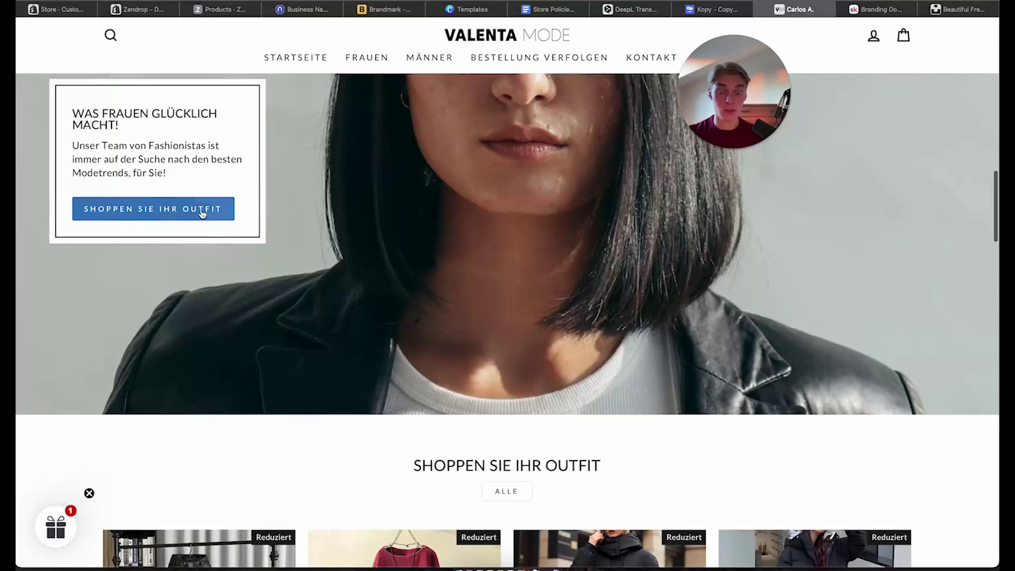
scroll(528, 241, down, 5)
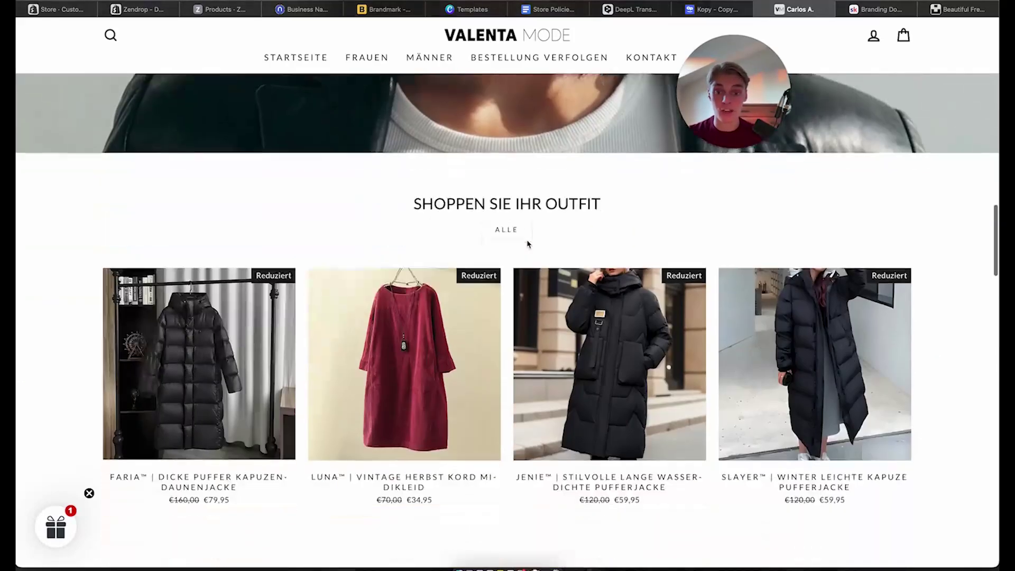
scroll(764, 340, down, 1)
scroll(205, 203, up, 6)
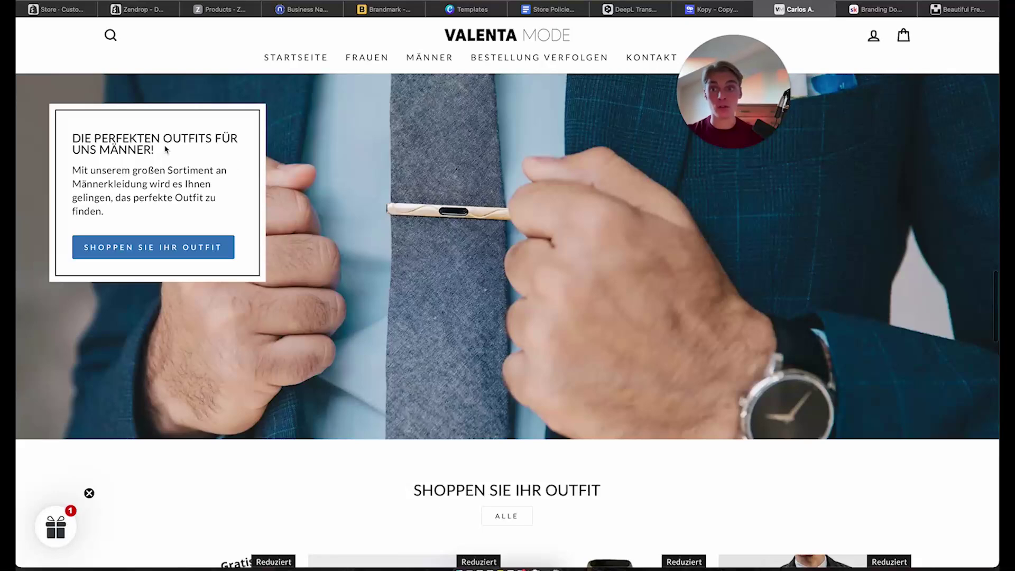
scroll(364, 197, down, 4)
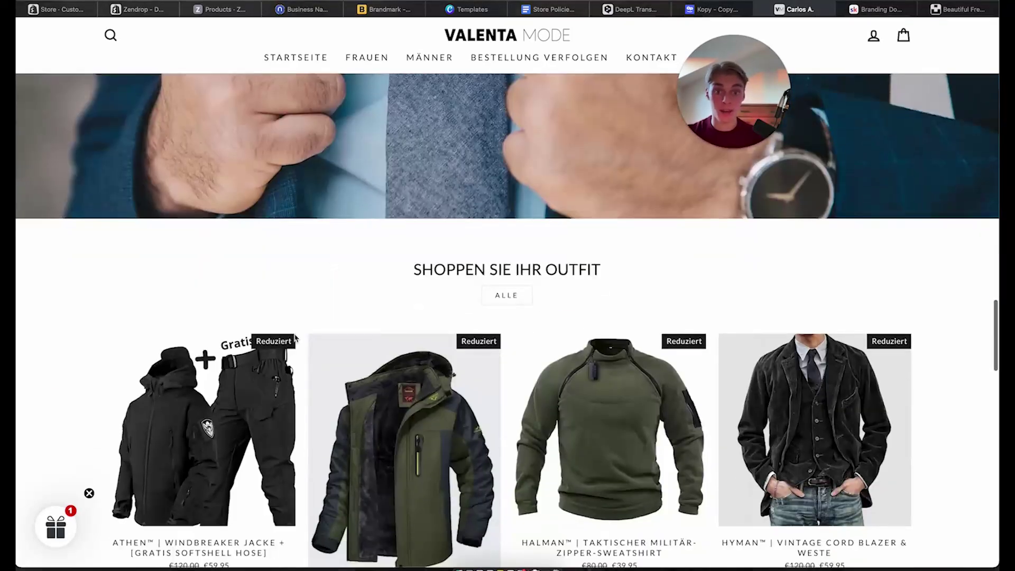
scroll(708, 398, down, 9)
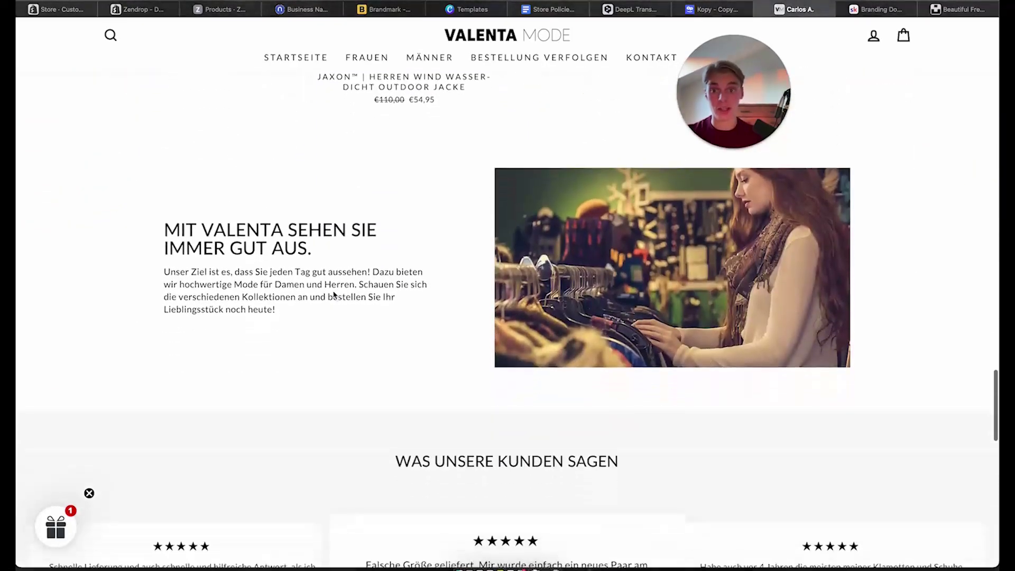
drag(157, 228, 340, 244)
scroll(339, 244, down, 6)
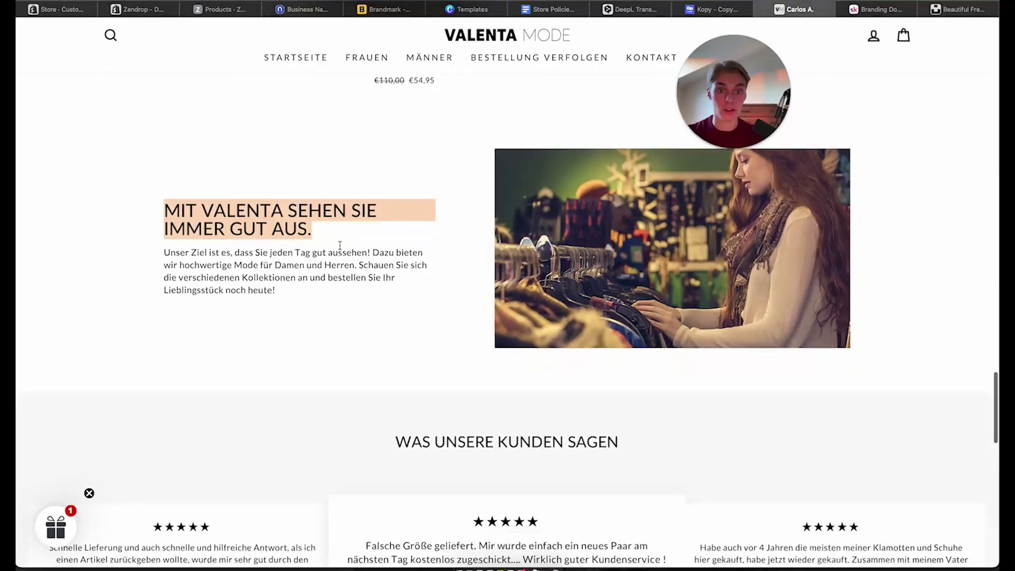
drag(388, 176, 711, 186)
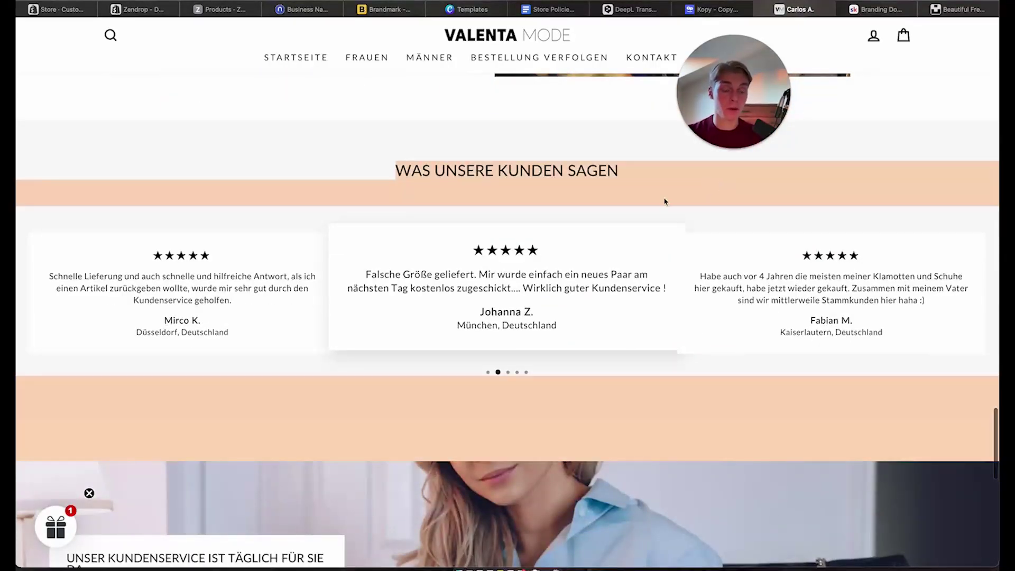
click(457, 177)
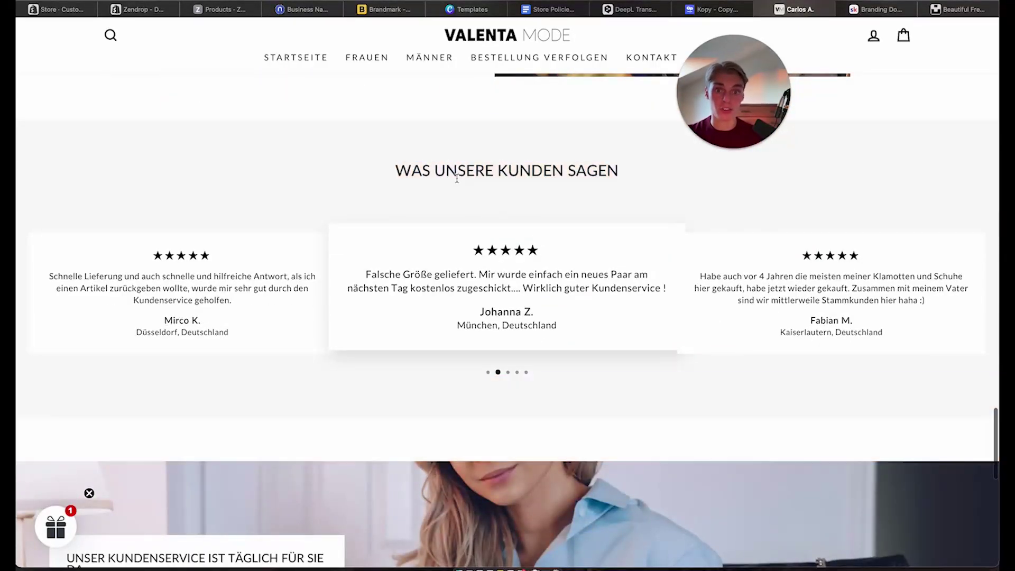
Copy the heading 'UNSER KUNDENSERVICE IST TÄGLICH FÜR SIE DA' and clear DeepL's source box
scroll(456, 178, down, 4)
drag(119, 377, 50, 344)
key(super+c)
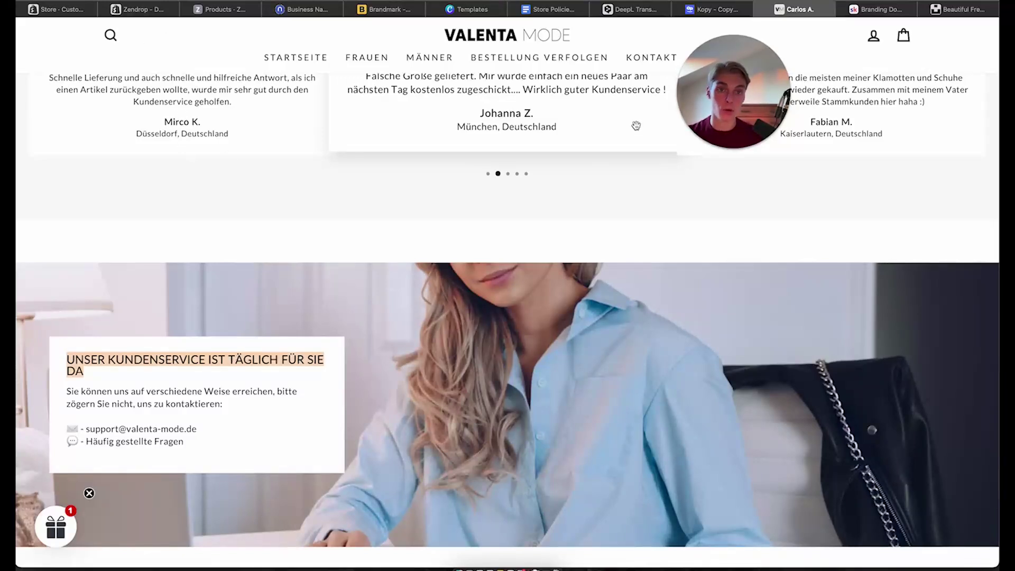
click(634, 9)
click(485, 151)
Set the new section's heading to 'OUR CUSTOMER SERVICE IS THERE FOR YOU EVERY DAY.' in Small size
key(super+v)
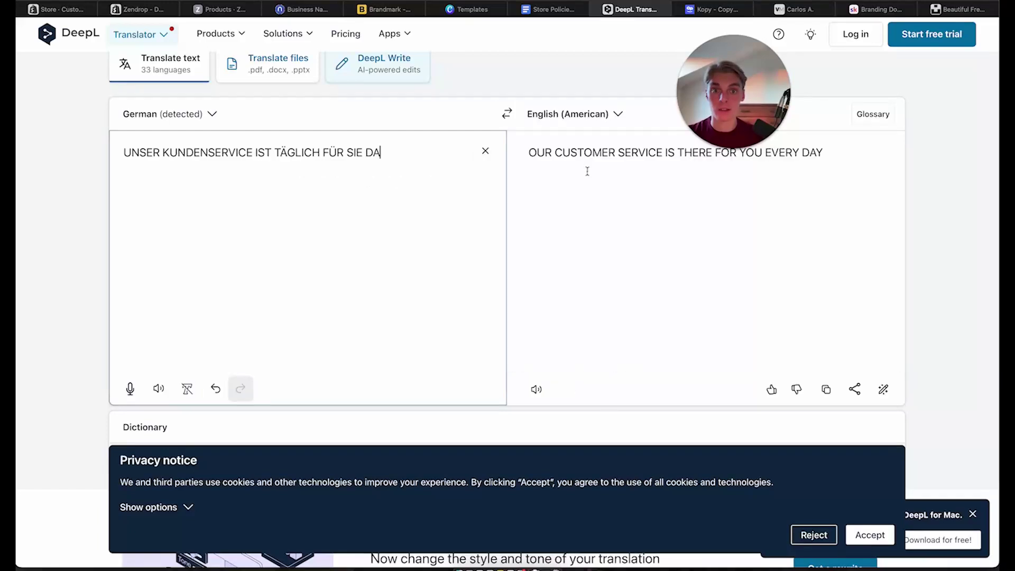
drag(834, 159, 517, 147)
key(ctrl+c)
click(56, 9)
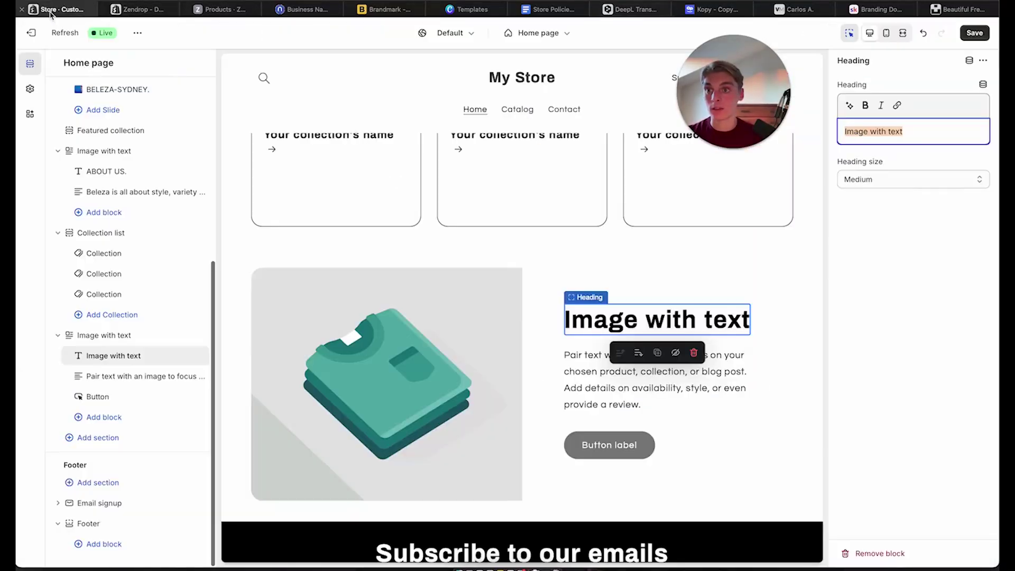
triple_click(637, 323)
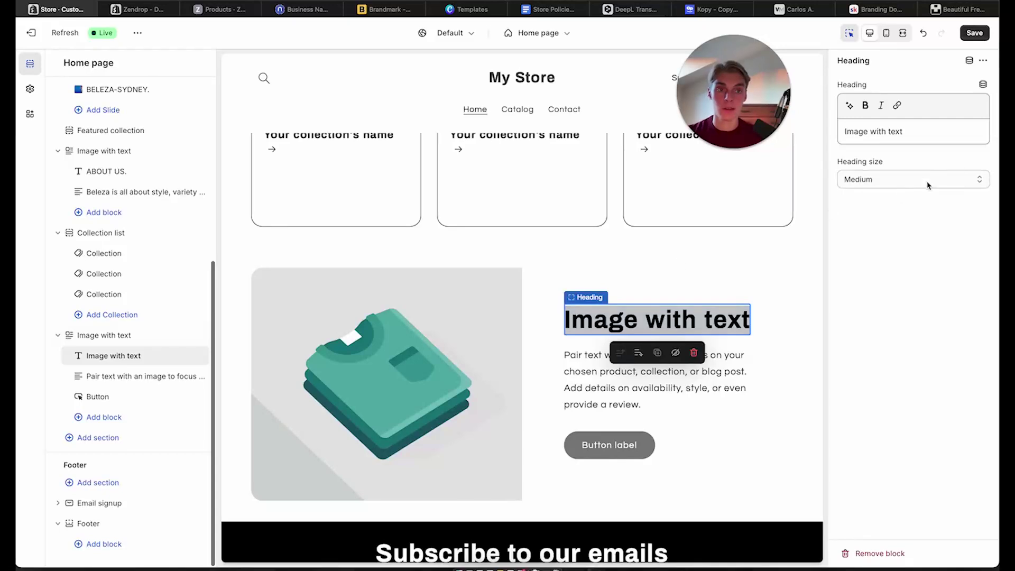
click(922, 133)
key(ctrl+a)
key(ctrl+v)
click(901, 192)
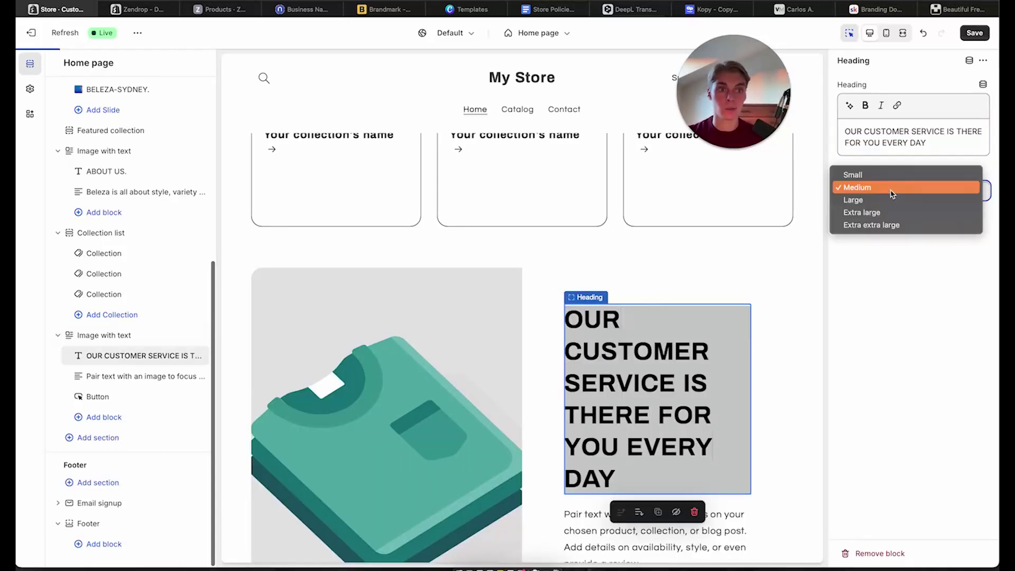
click(889, 175)
text(.)
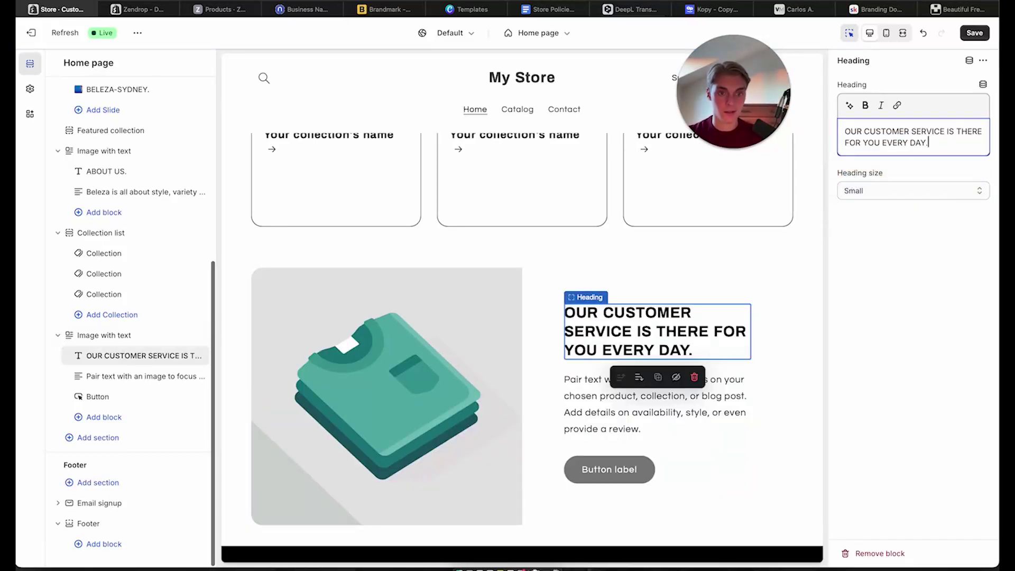
click(714, 396)
Copy the Valenta store's German customer-service contact paragraph into DeepL
click(811, 10)
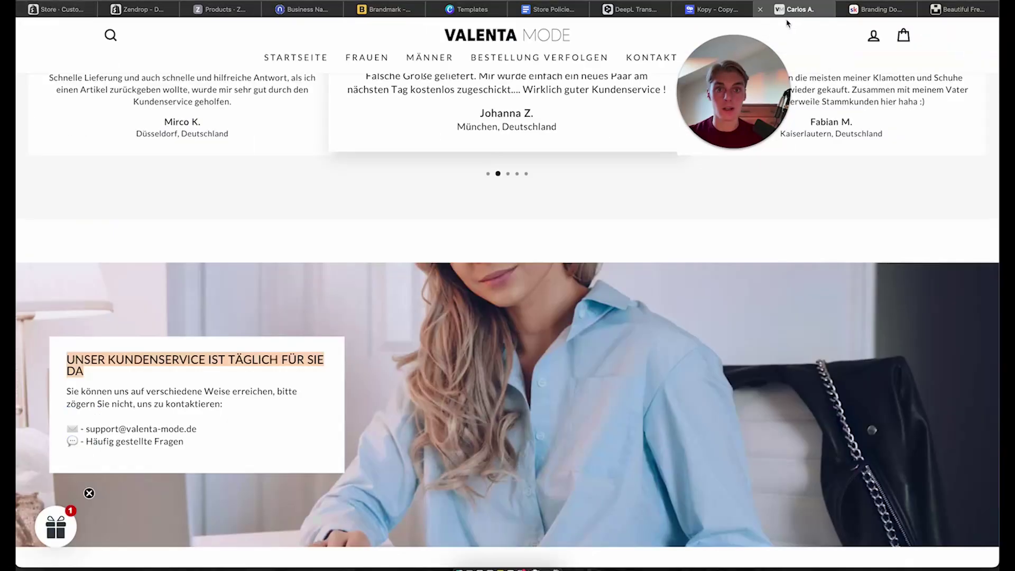
drag(77, 394, 229, 444)
key(ctrl+c)
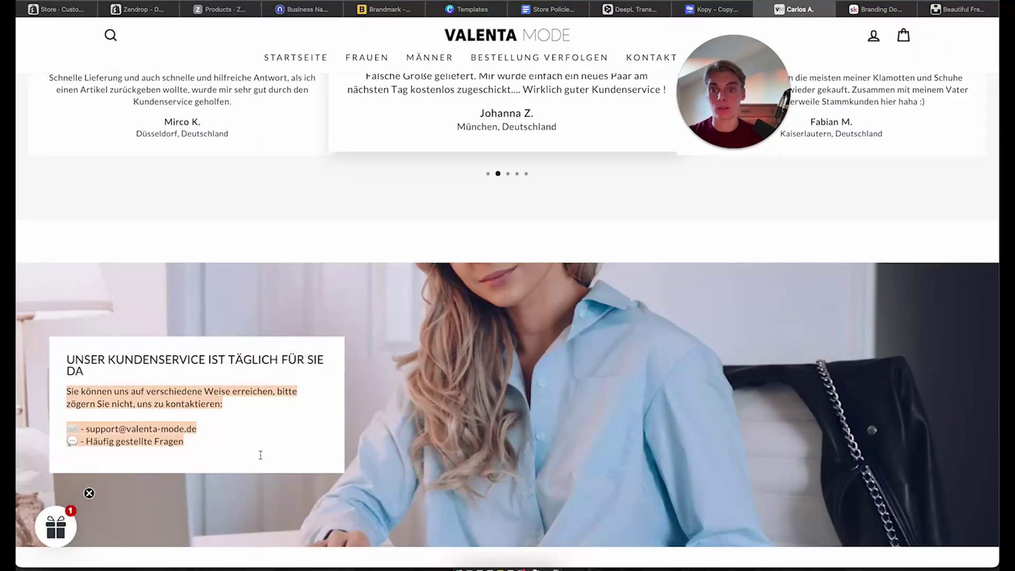
click(62, 10)
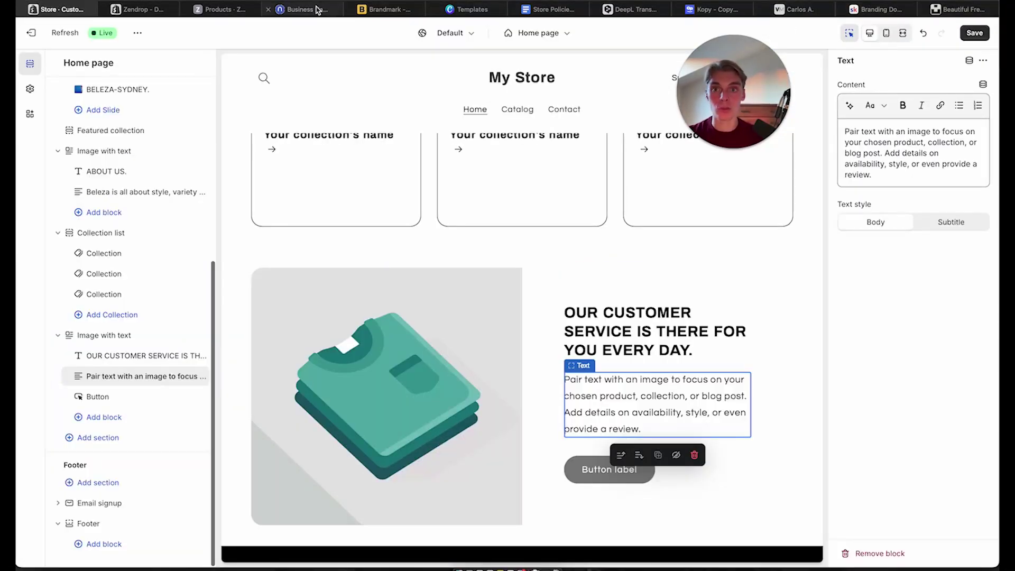
click(467, 10)
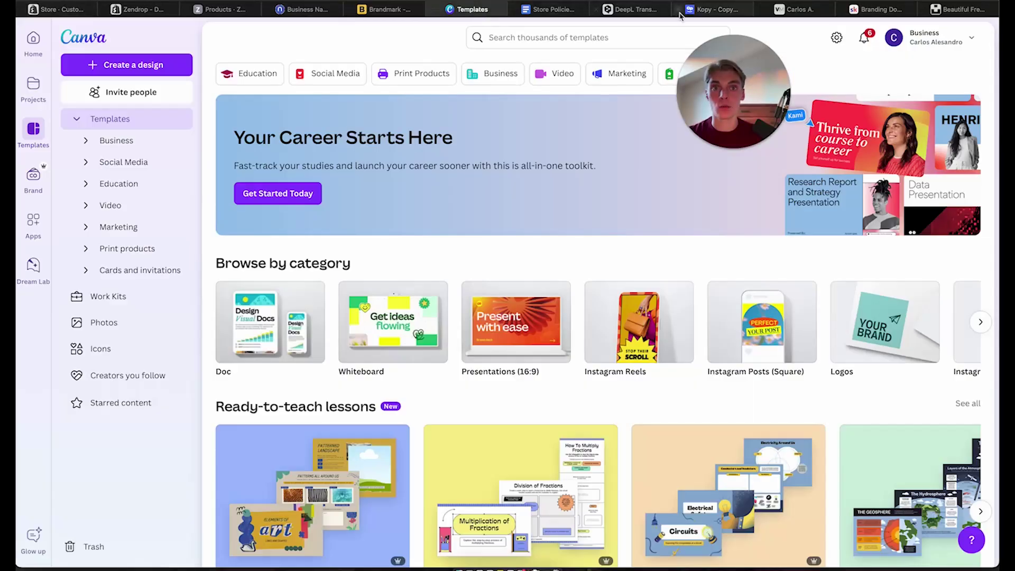
click(627, 8)
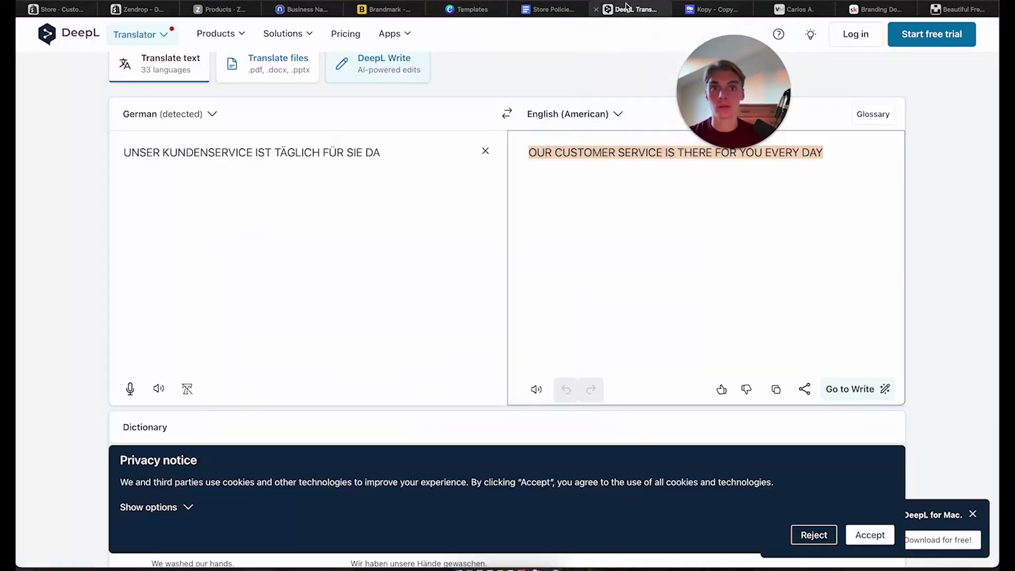
click(483, 150)
key(ctrl+v)
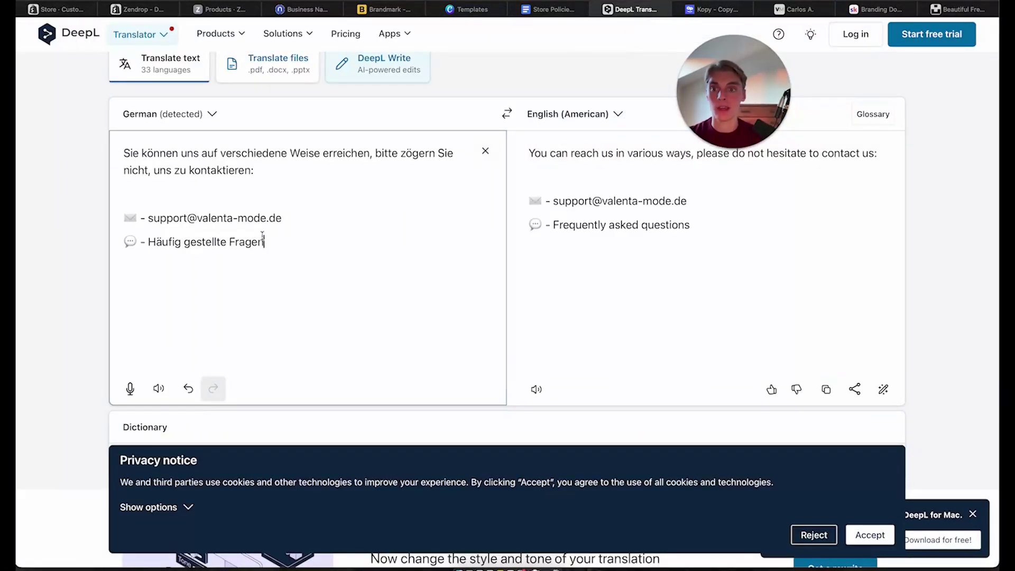
Change the support e-mail's domain to beleza-sydney.com and copy the English translation
click(188, 217)
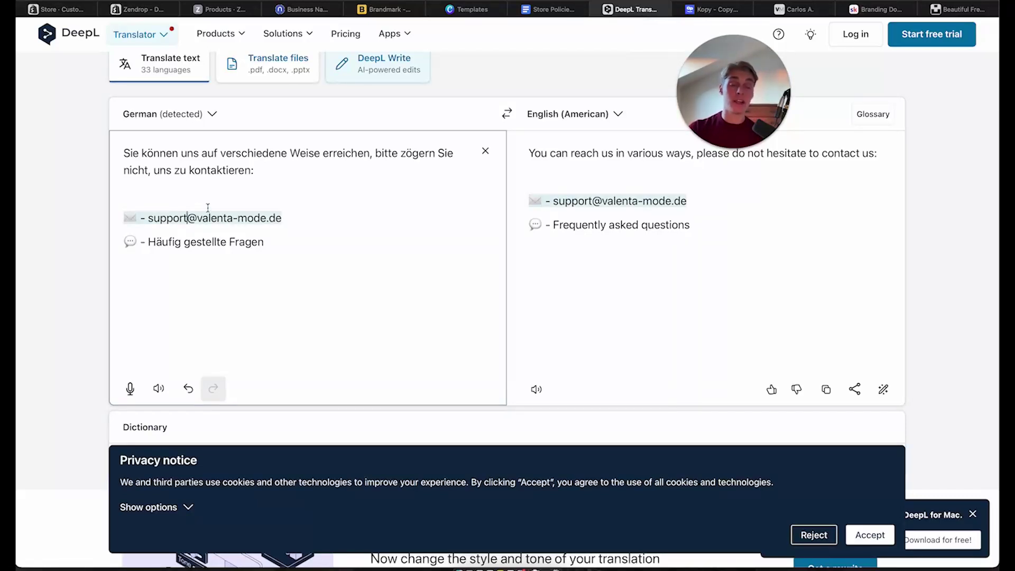
drag(196, 217, 271, 217)
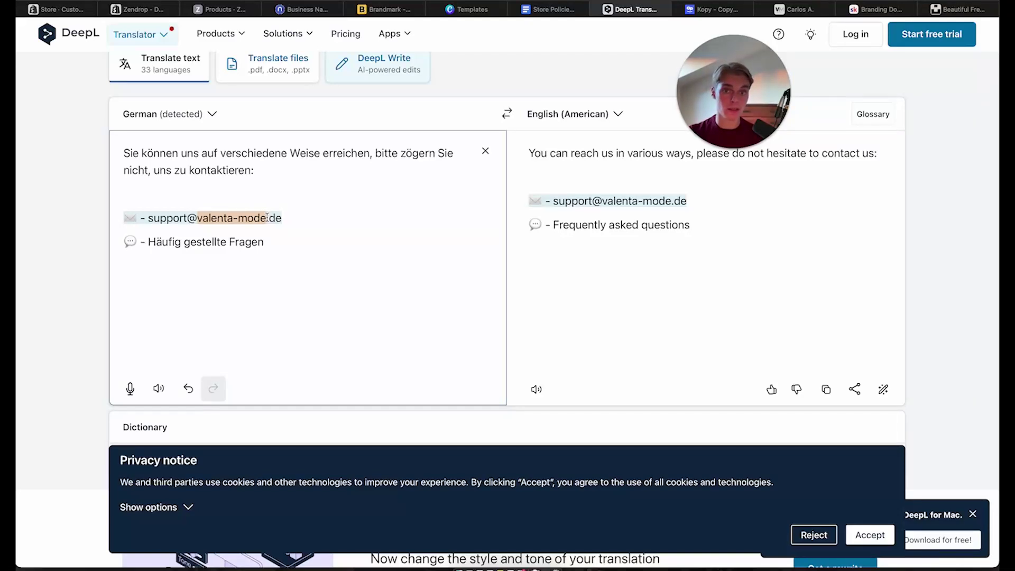
click(228, 223)
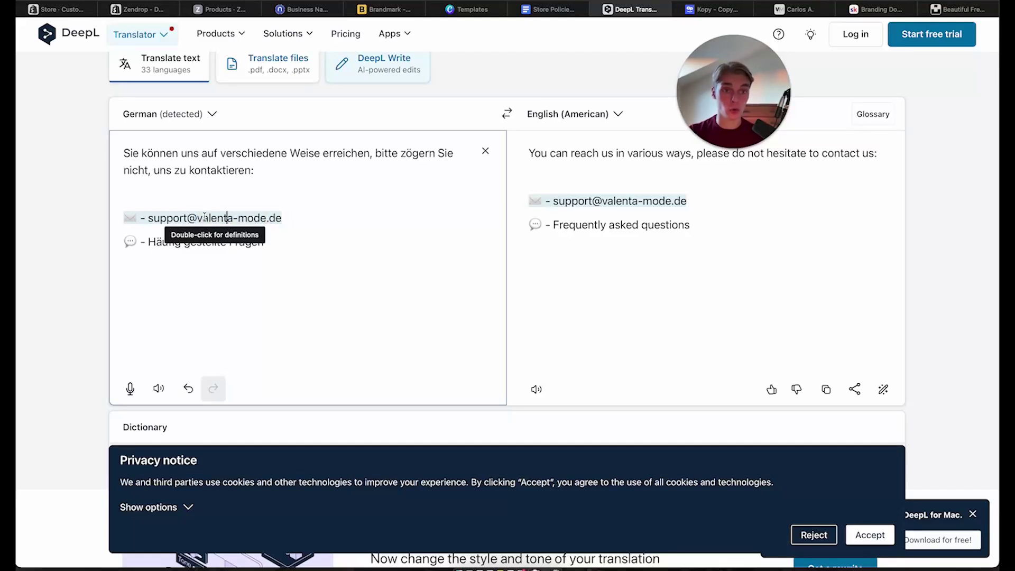
drag(197, 217, 274, 217)
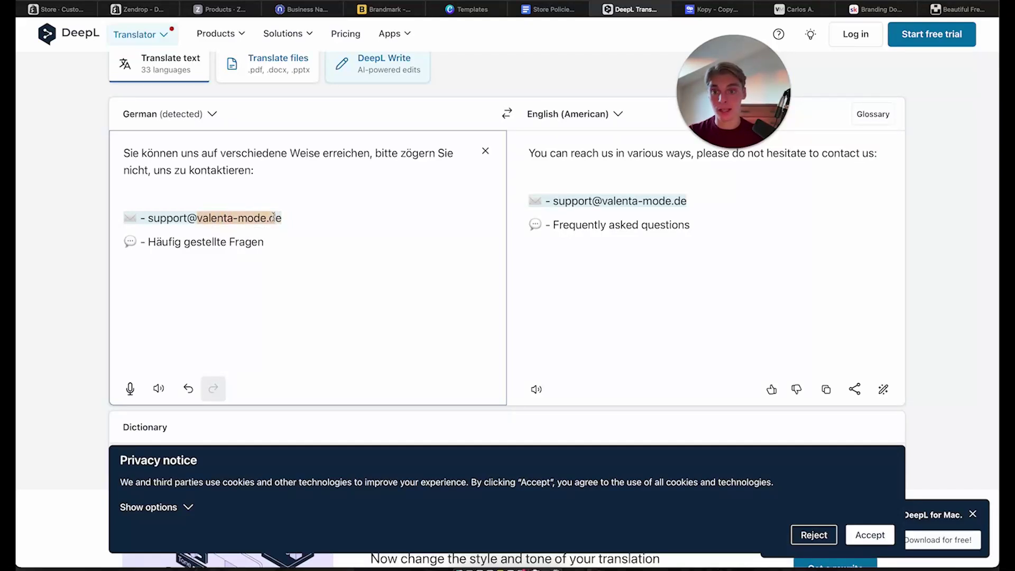
text(beleza-)
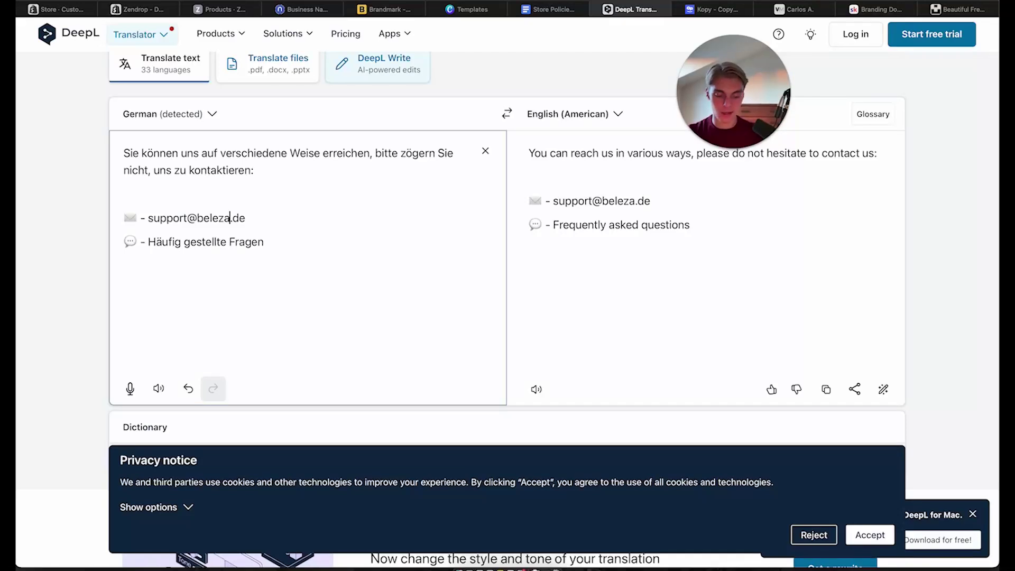
text(sydney)
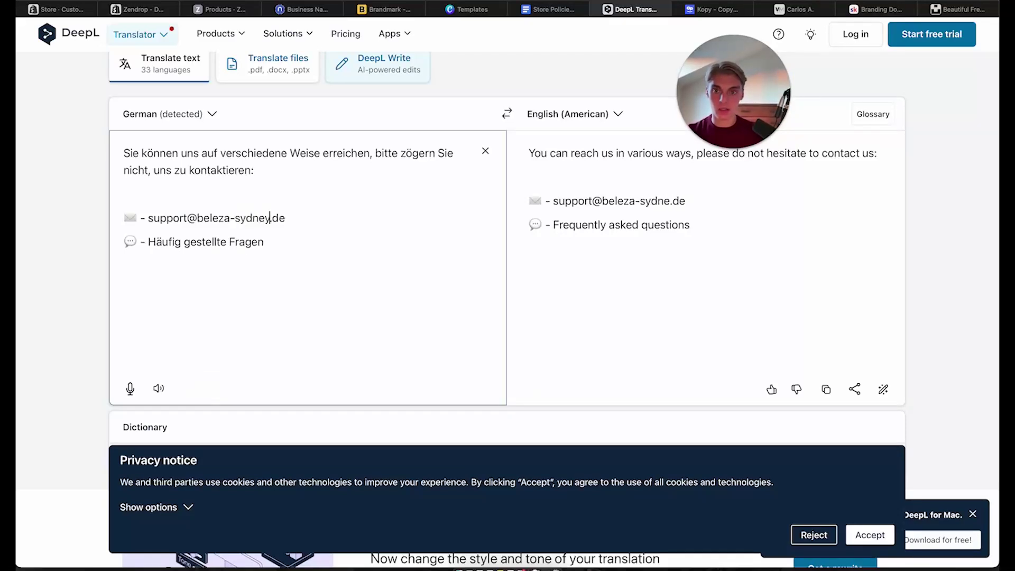
double_click(280, 218)
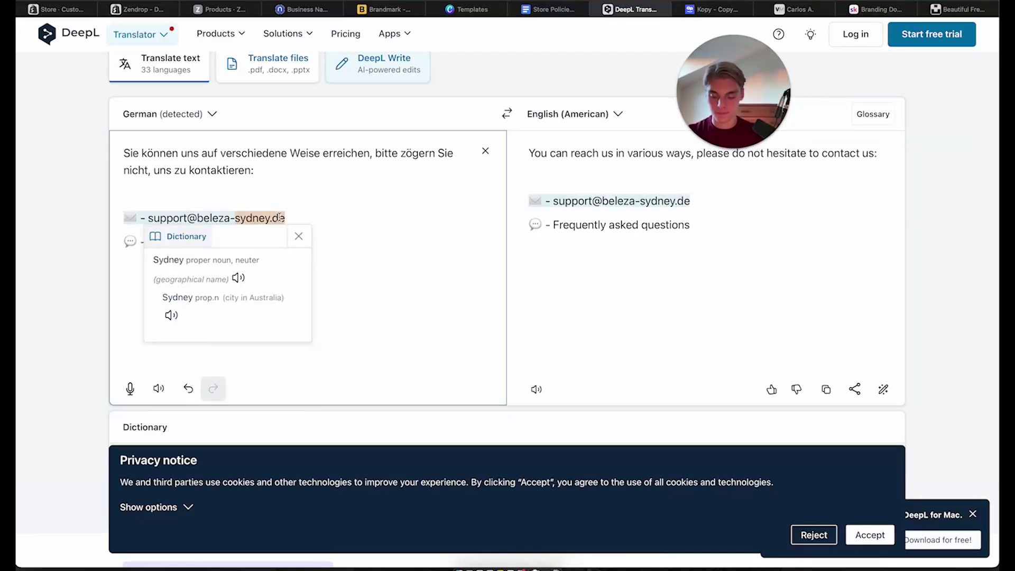
key(Right)
key(BackSpace)
key(BackSpace)
text(com)
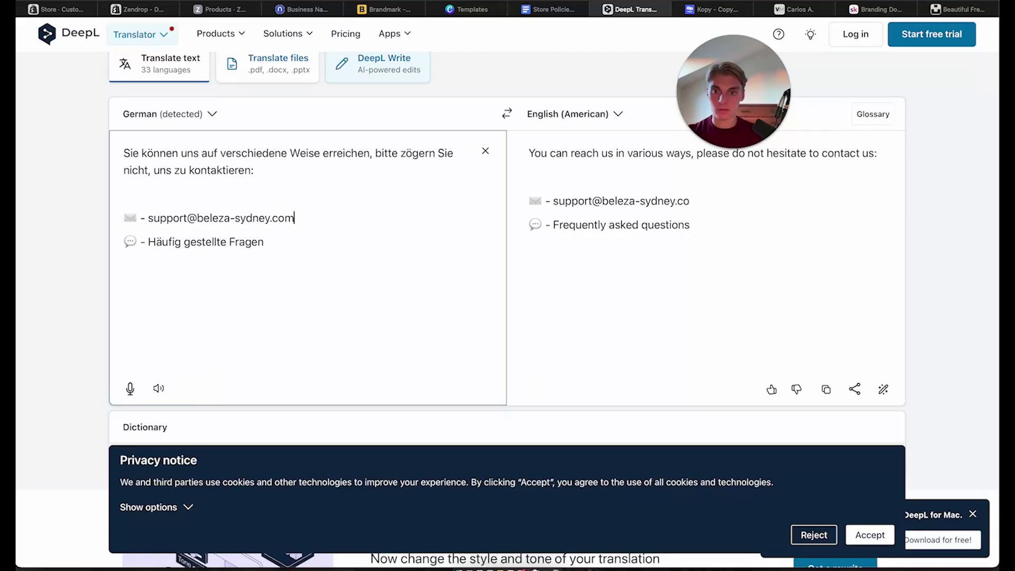
click(288, 250)
drag(748, 233, 528, 101)
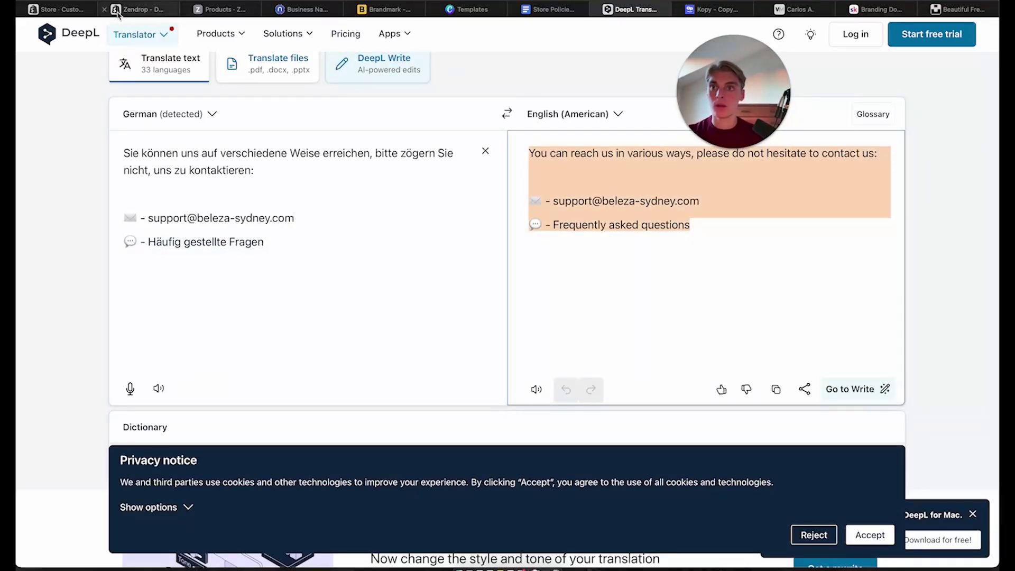
click(61, 14)
Replace the customer-service section's placeholder body with the English contact text
click(891, 127)
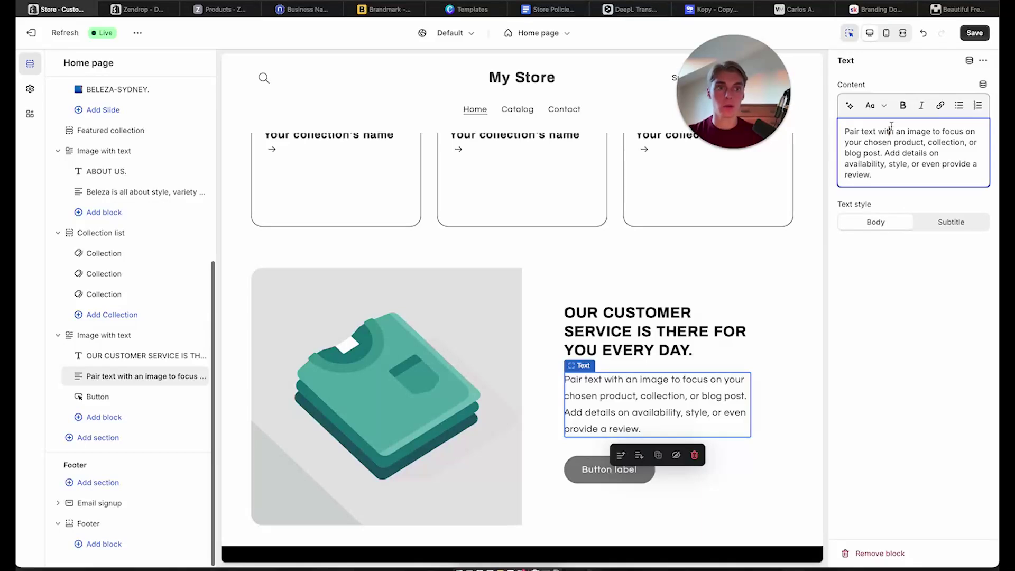
key(ctrl+a)
key(ctrl+v)
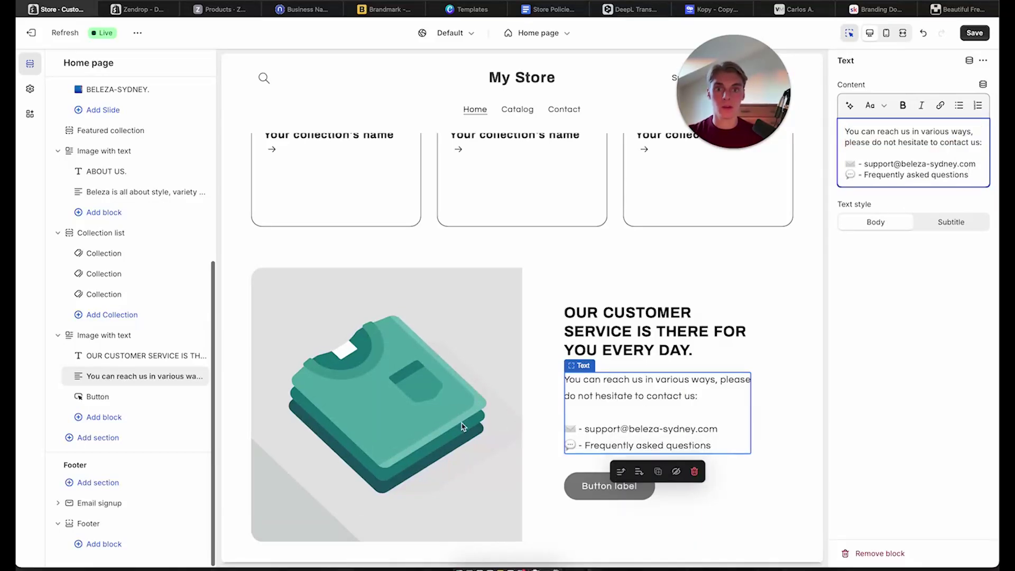
Swap the section's image for the free 'support' stock photo of a headphone-wearing worker
click(462, 426)
scroll(444, 360, down, 3)
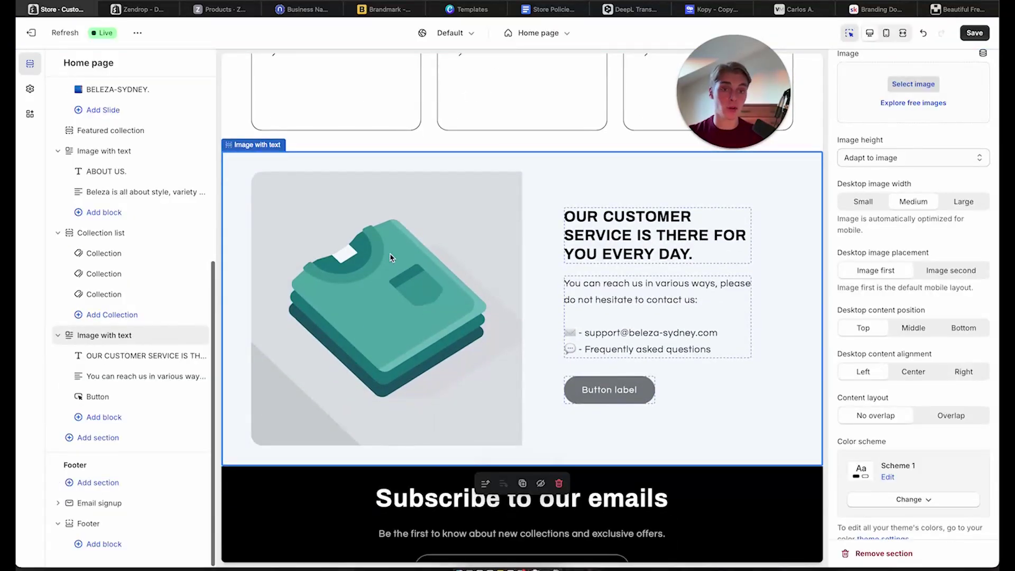
scroll(899, 222, up, 1)
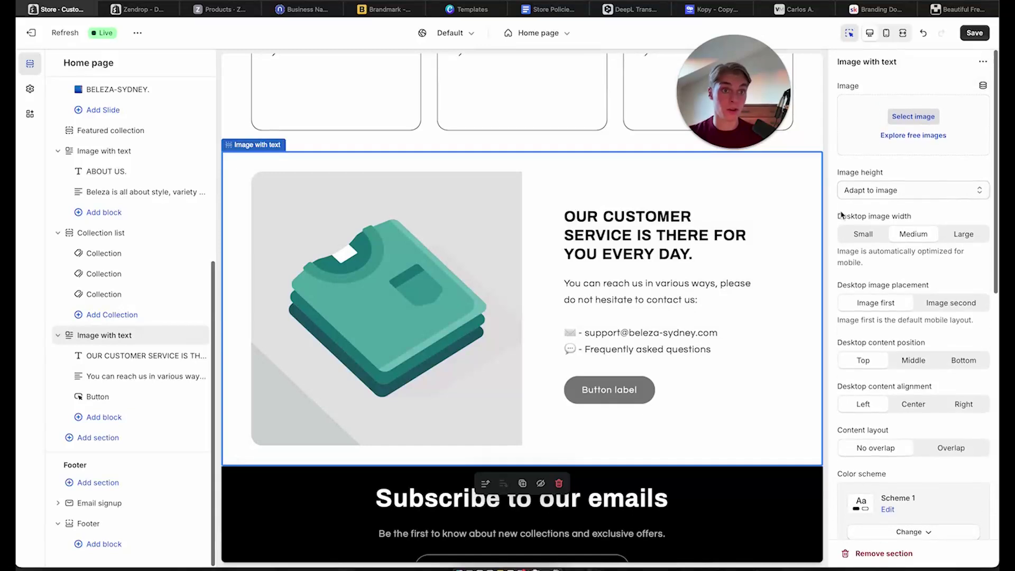
click(913, 134)
scroll(922, 158, down, 10)
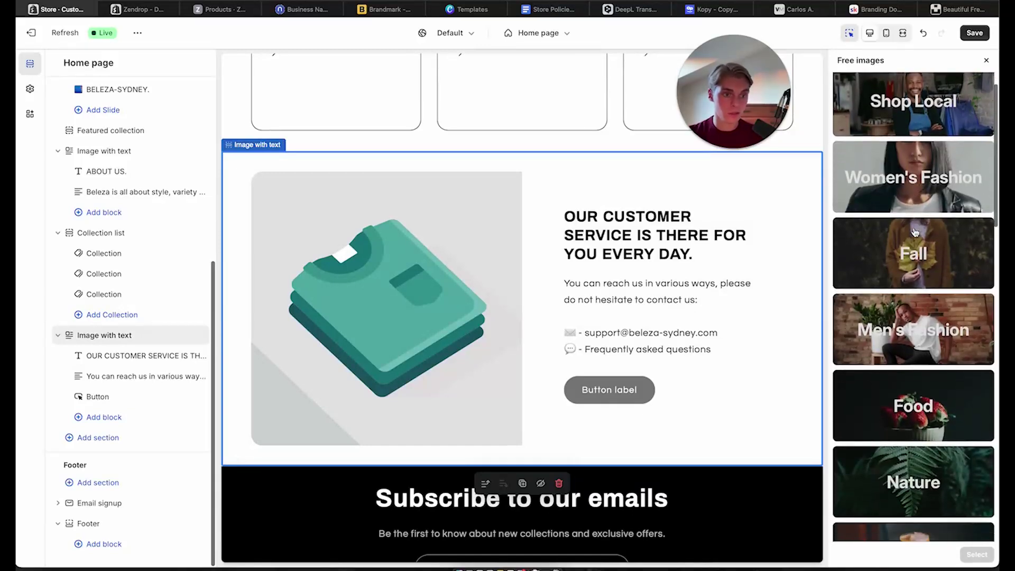
scroll(915, 232, down, 15)
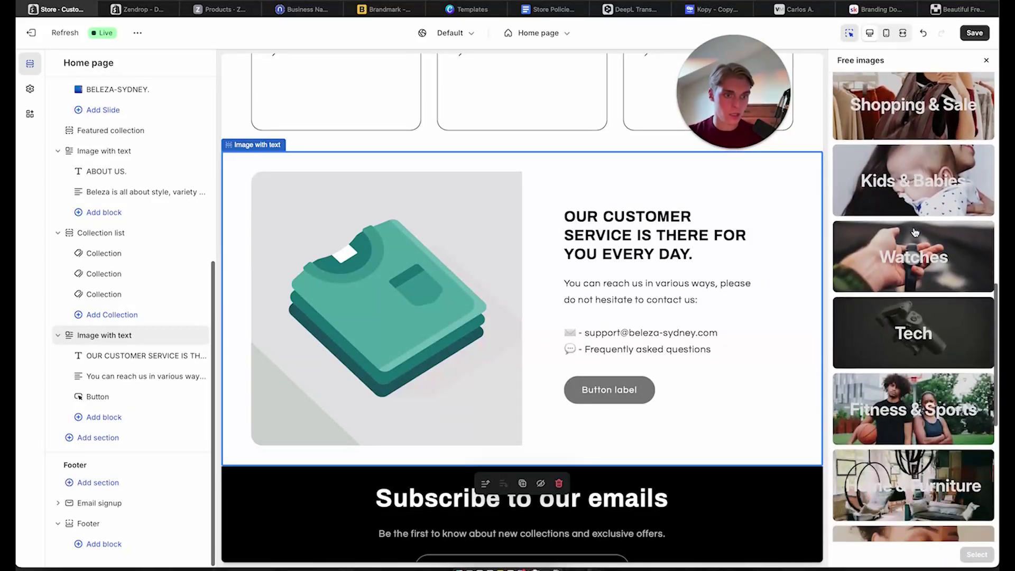
scroll(936, 416, up, 15)
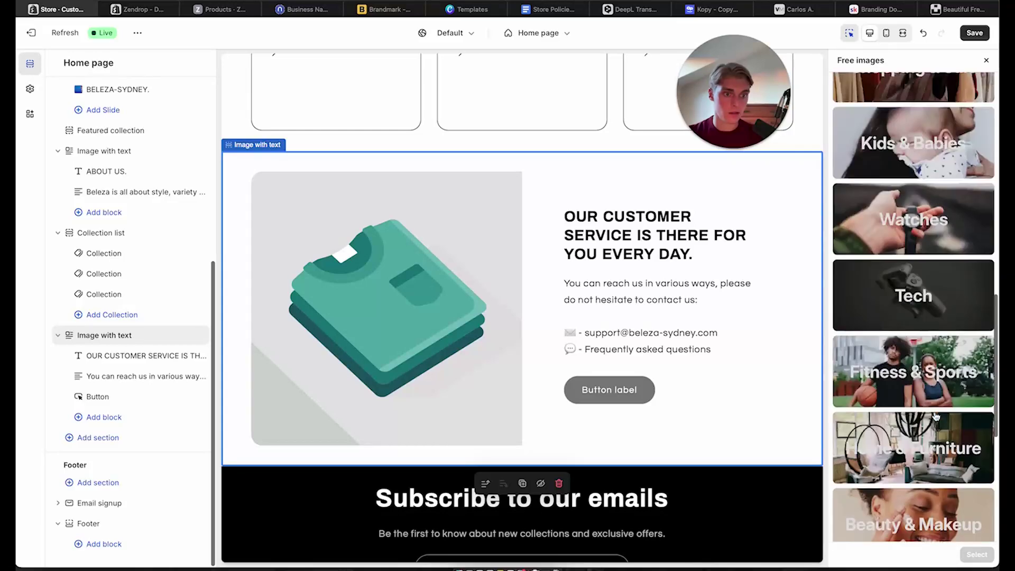
scroll(935, 416, up, 3)
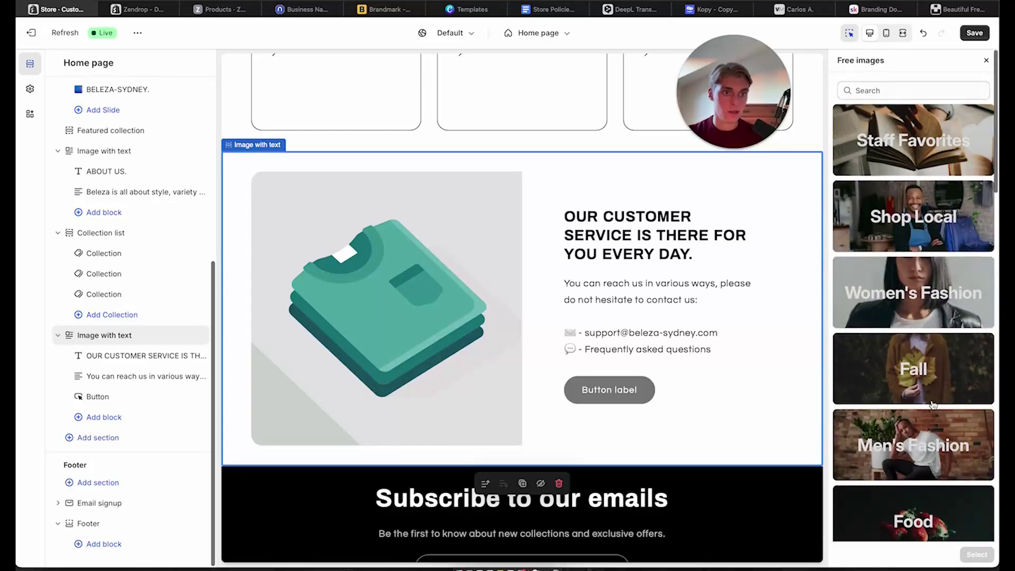
scroll(925, 267, down, 4)
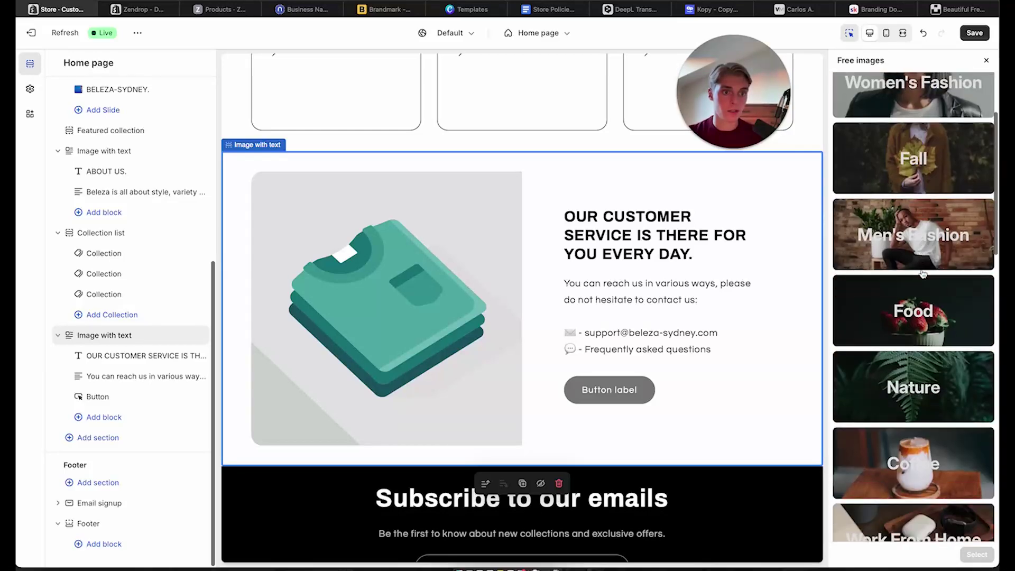
scroll(873, 75, up, 4)
click(877, 90)
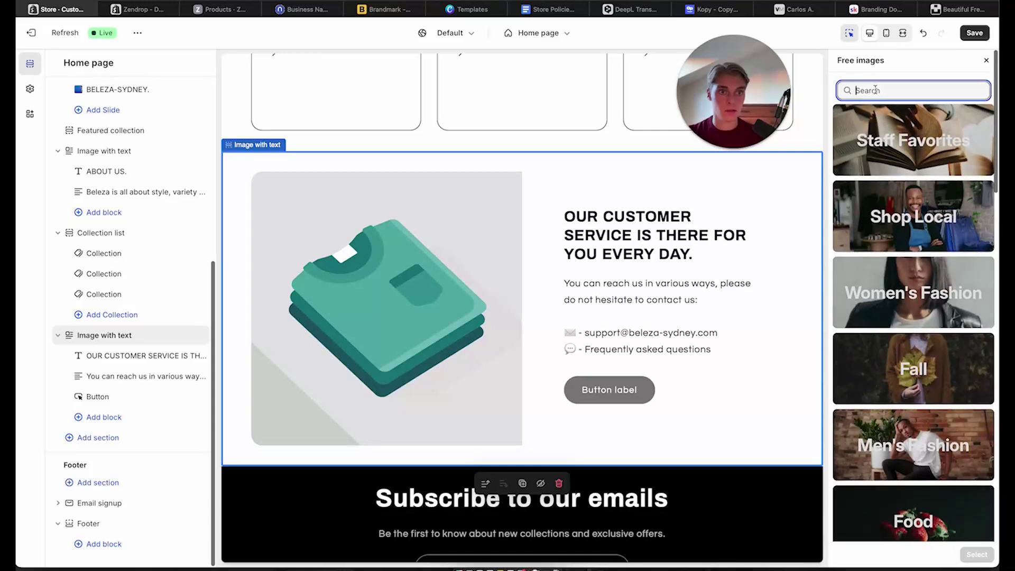
text(support)
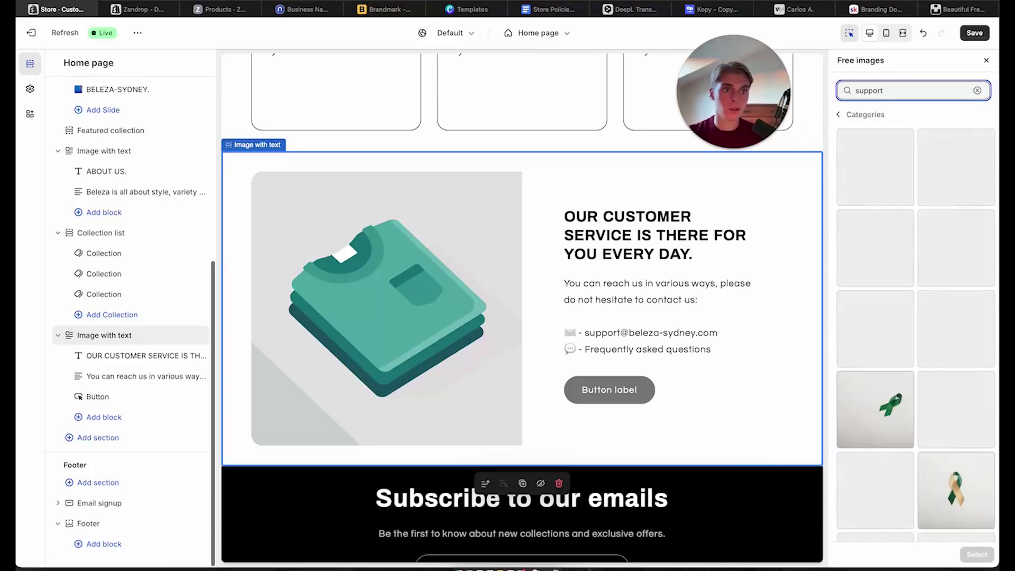
scroll(942, 285, down, 1)
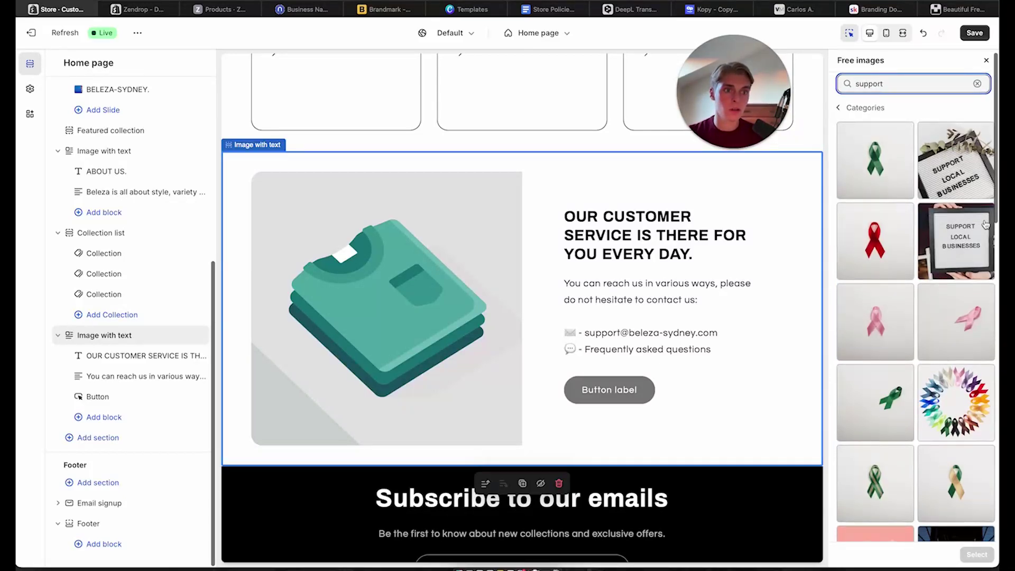
scroll(985, 224, down, 10)
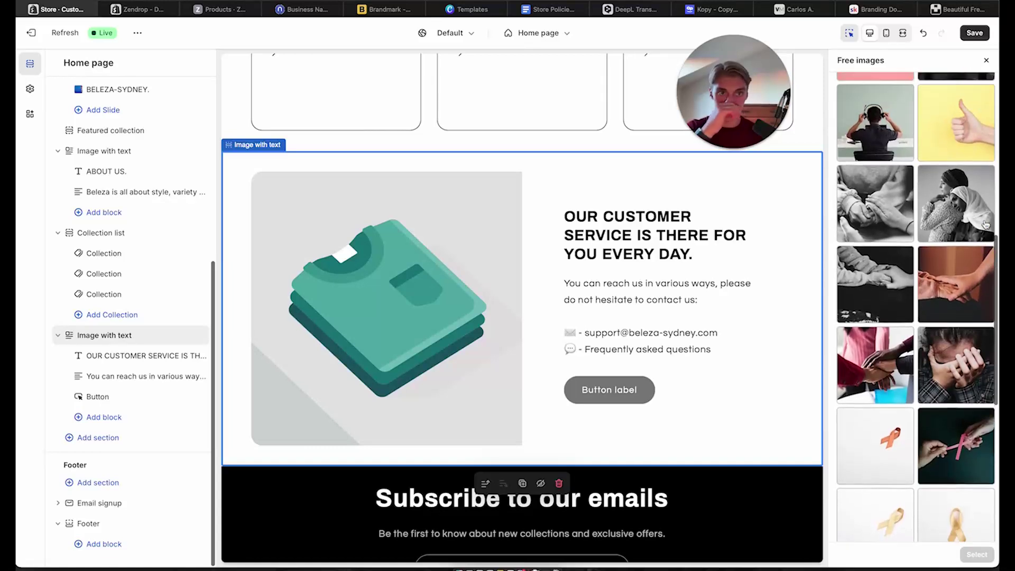
scroll(985, 224, up, 2)
click(875, 154)
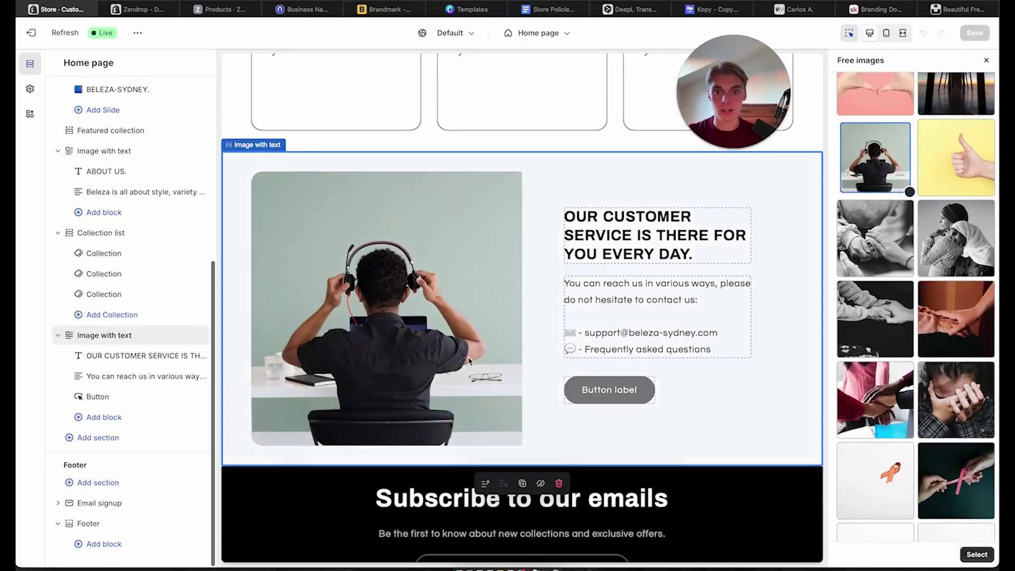
scroll(930, 465, down, 8)
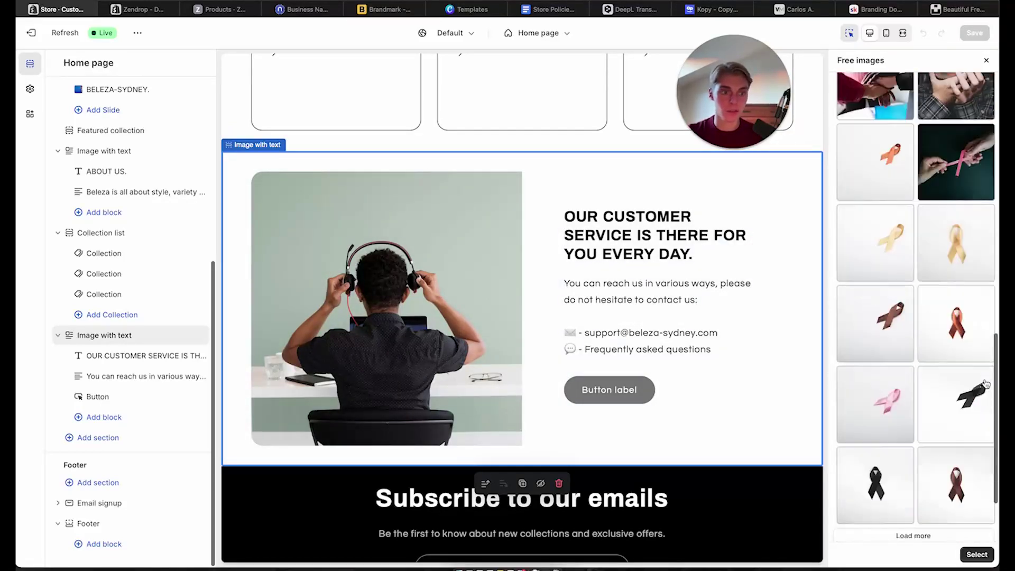
click(976, 555)
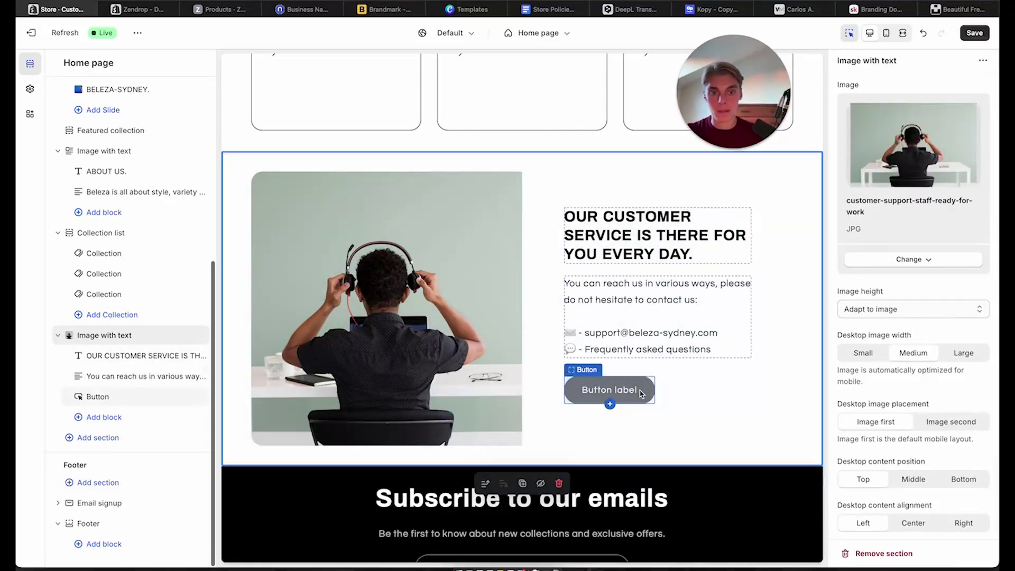
Delete the unused placeholder button from the customer-service section
click(641, 393)
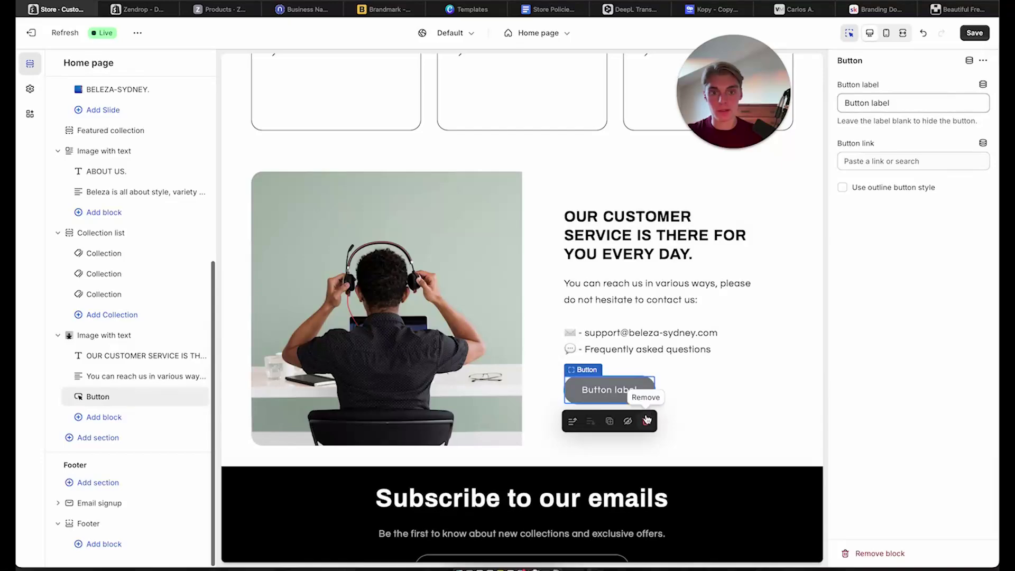
click(646, 420)
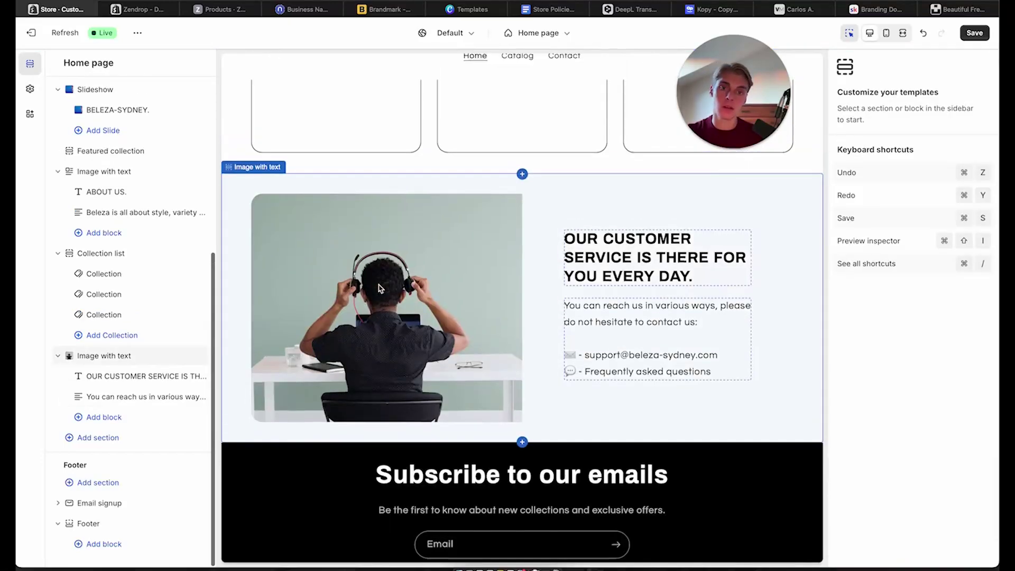
scroll(378, 288, up, 15)
scroll(379, 288, down, 10)
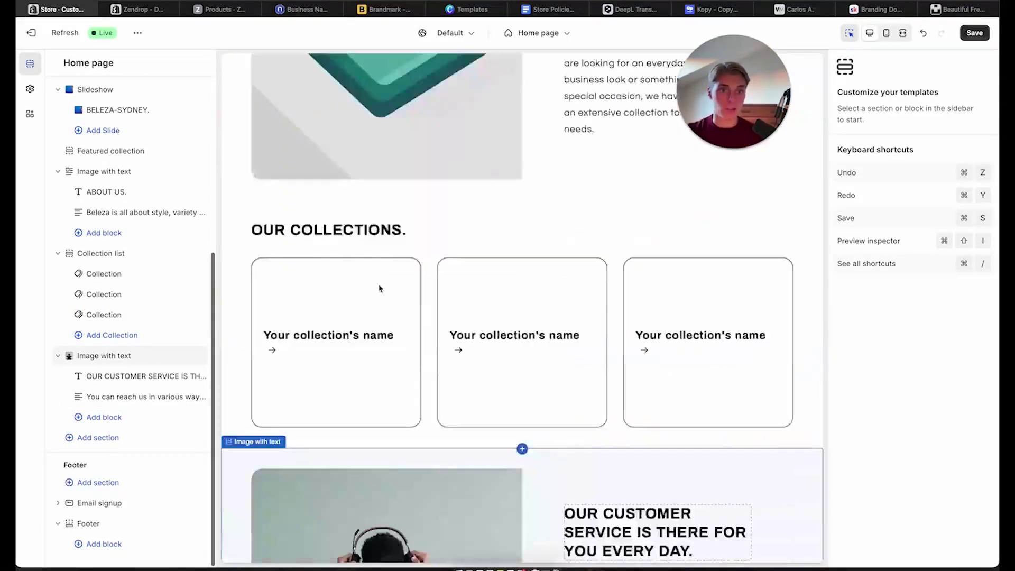
Bring up the Valenta Mode reference store
scroll(378, 288, down, 8)
scroll(378, 288, up, 11)
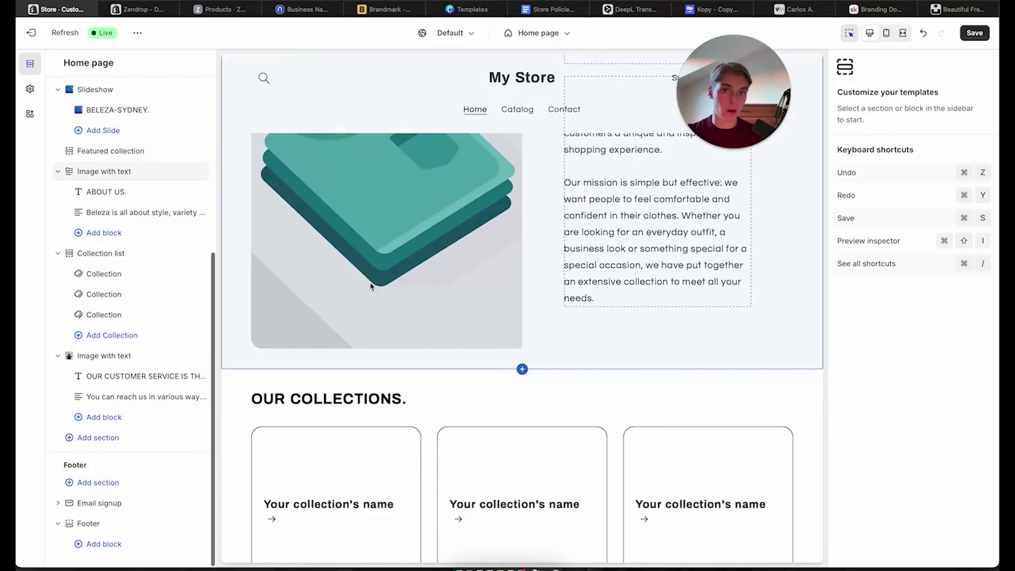
click(798, 9)
Review the Valenta Mode WAS UNSERE KUNDEN SAGEN section, swiping through the customer reviews carousel
scroll(476, 410, down, 5)
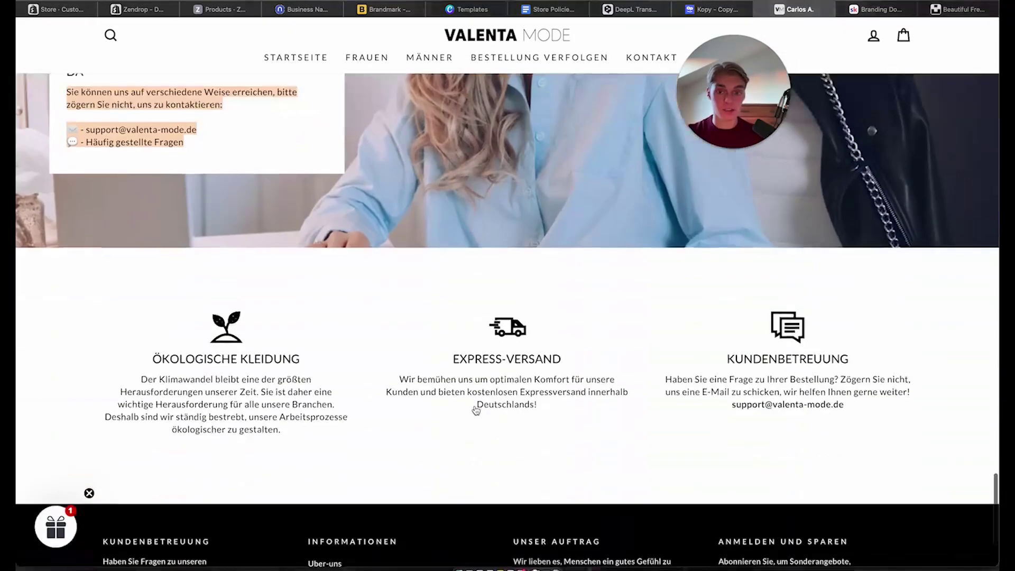
scroll(476, 411, up, 10)
drag(399, 313, 631, 320)
scroll(732, 491, up, 1)
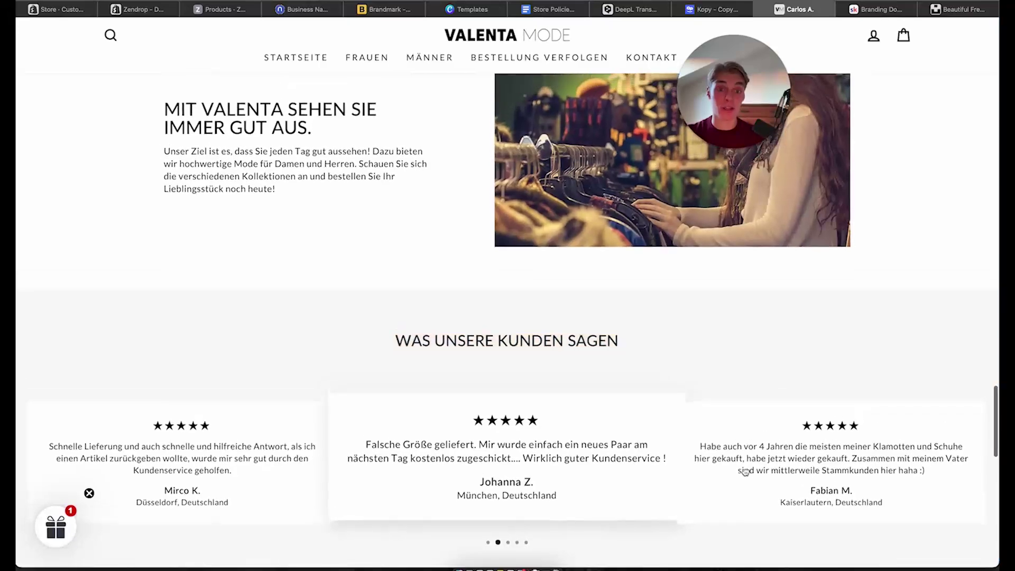
drag(729, 494, 288, 478)
drag(468, 455, 175, 492)
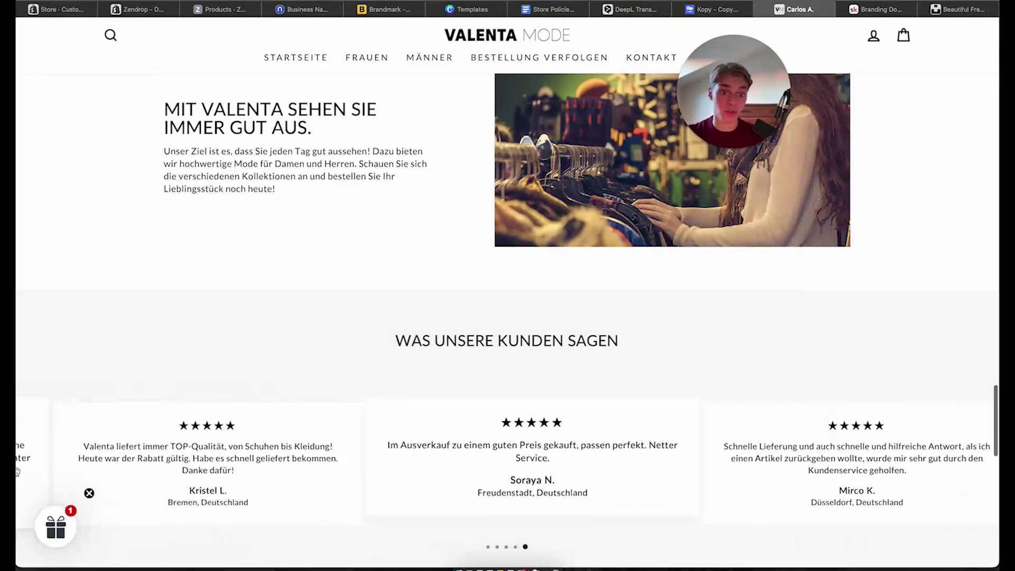
drag(338, 499, 178, 506)
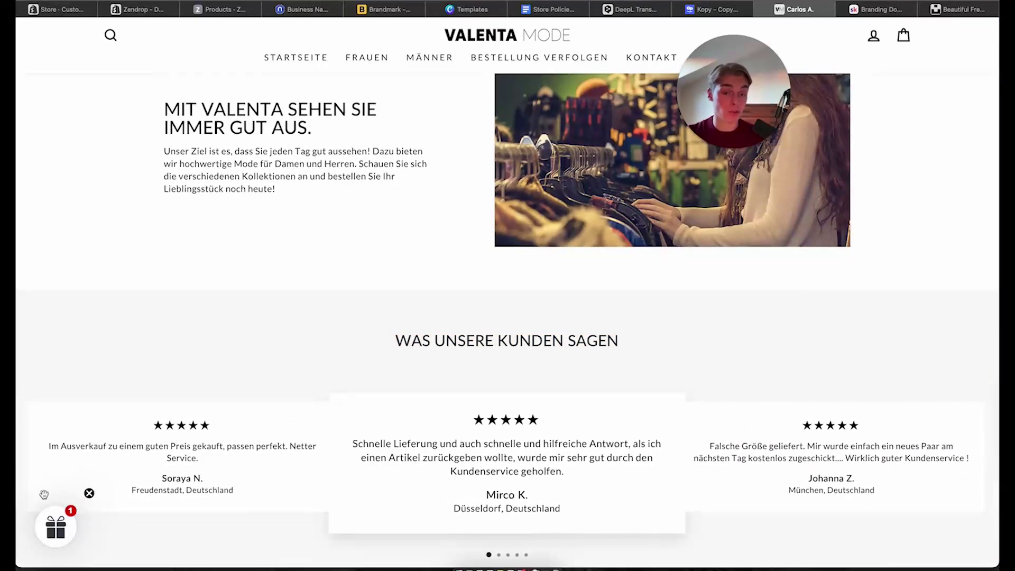
Inspect the ÖKOLOGISCHE KLEIDUNG column and KUNDENBETREUUNG footer text, then return to the Shopify editor
scroll(403, 470, down, 4)
scroll(402, 469, down, 5)
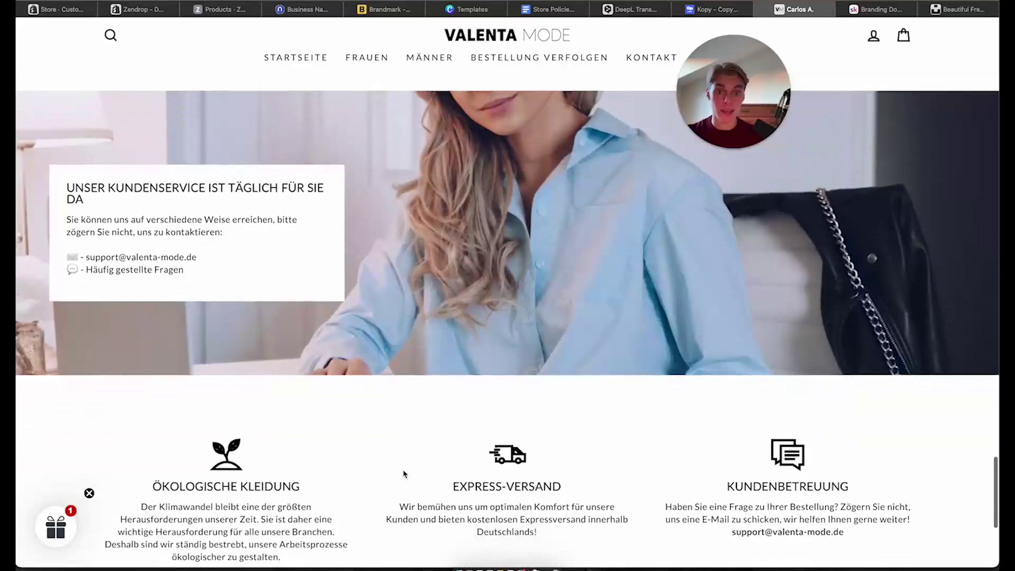
scroll(401, 459, up, 7)
scroll(471, 317, down, 14)
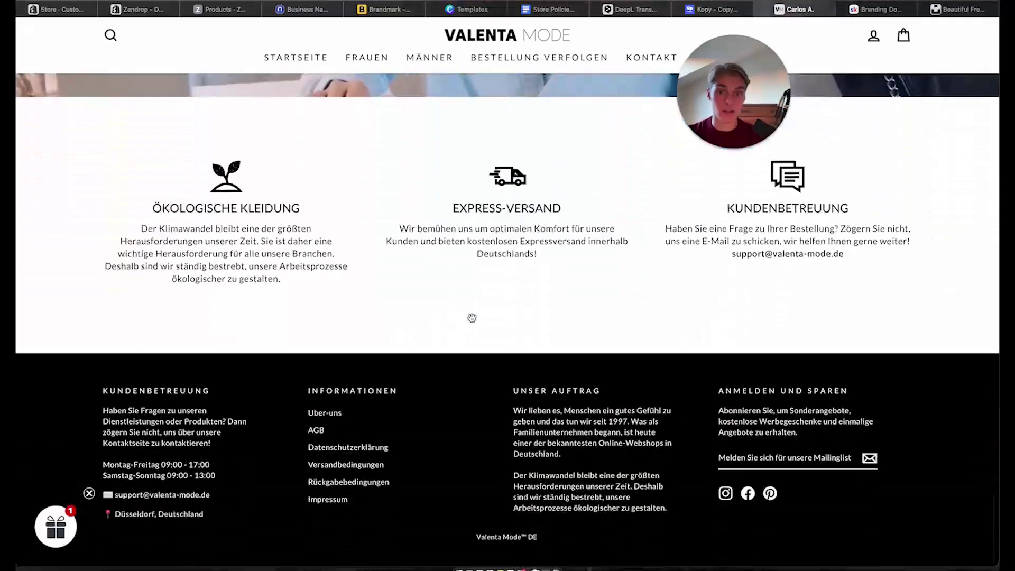
drag(197, 154, 312, 268)
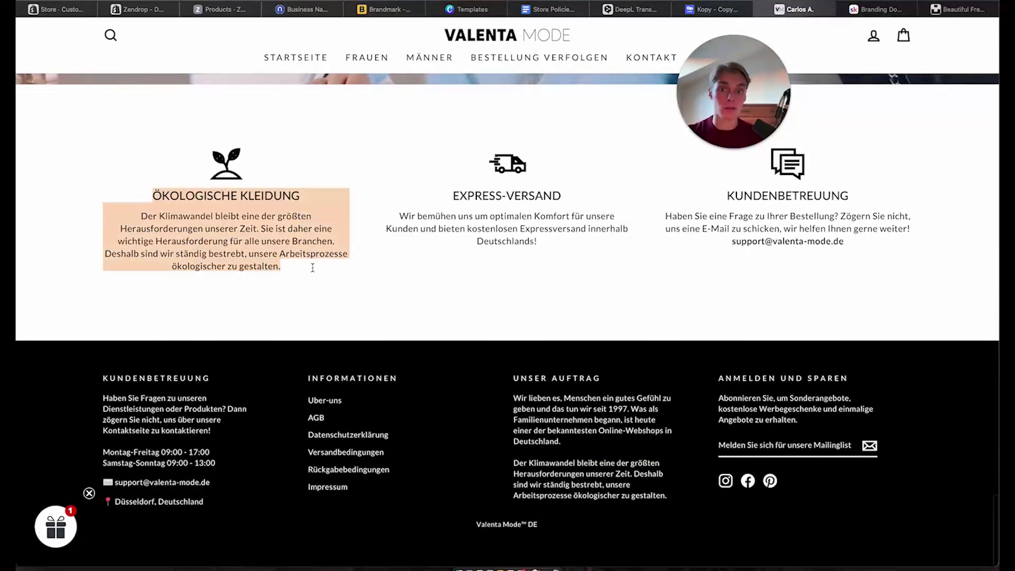
click(312, 266)
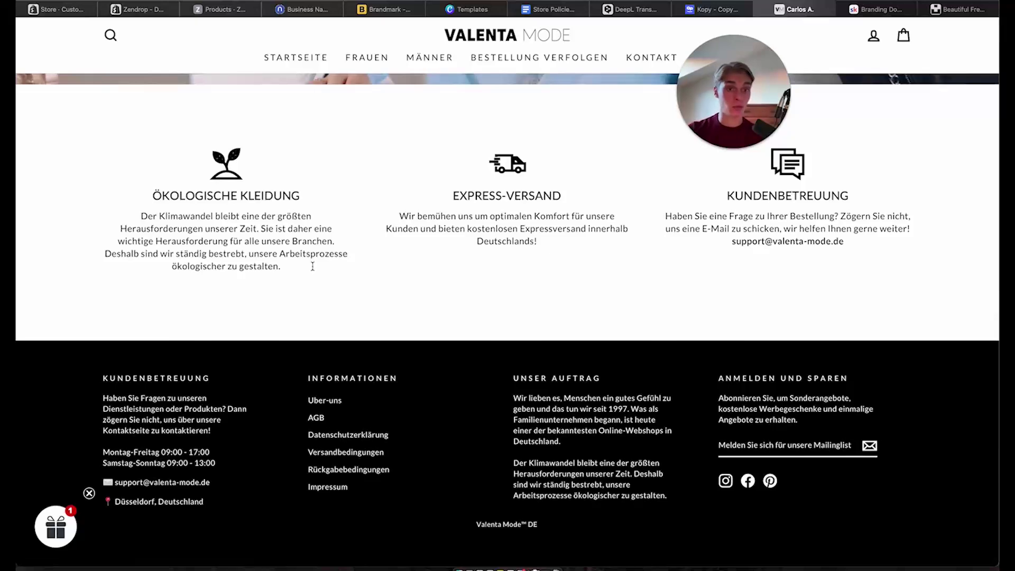
drag(312, 265, 149, 193)
click(147, 192)
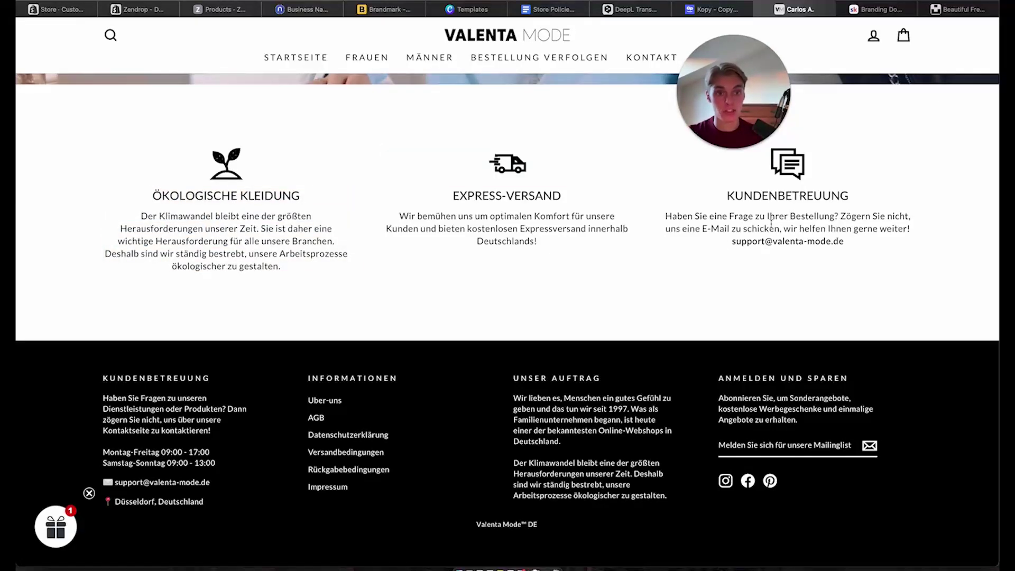
drag(728, 197, 859, 249)
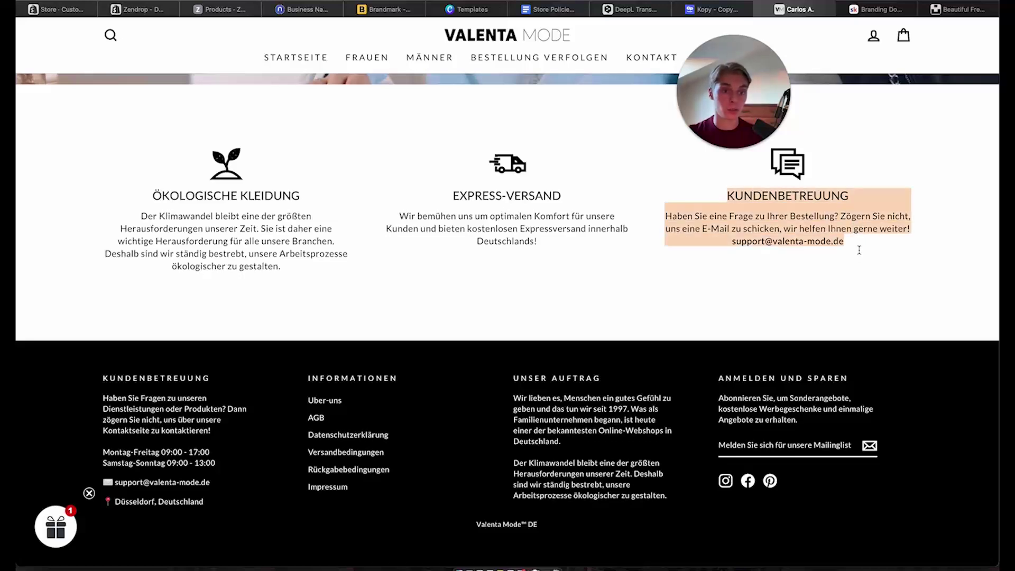
click(801, 221)
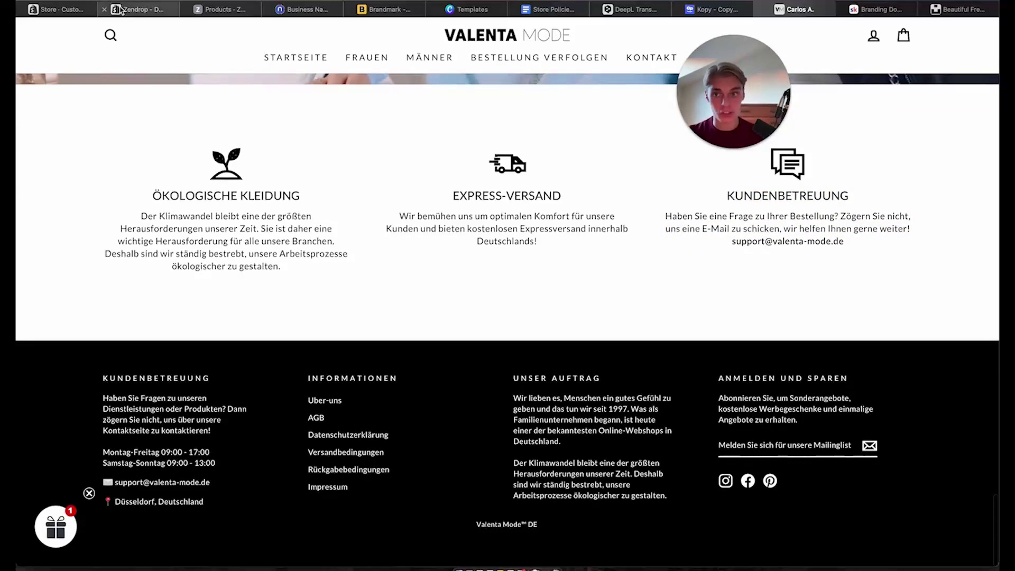
click(50, 16)
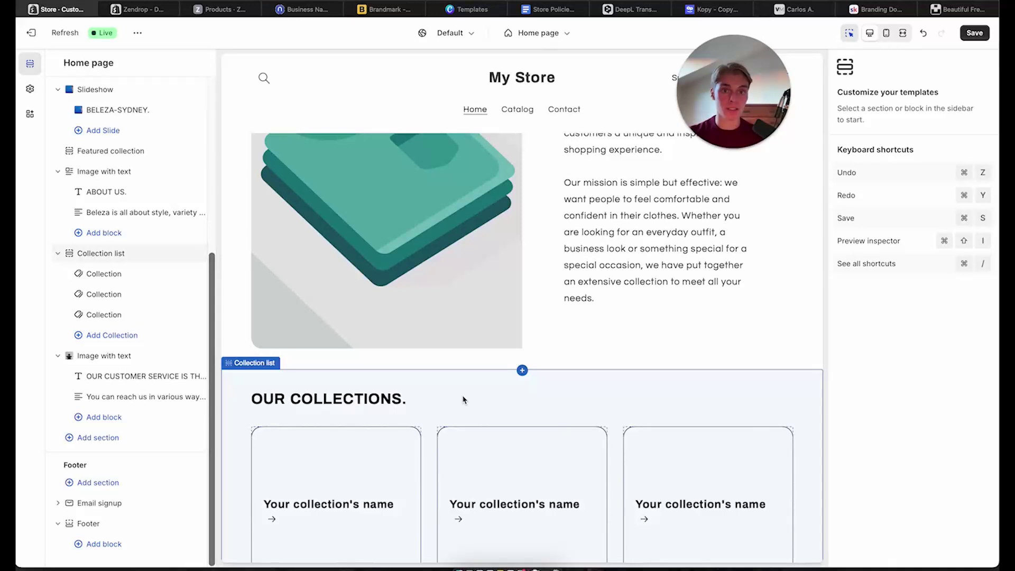
Remove the Email signup section from the home page
scroll(813, 389, down, 10)
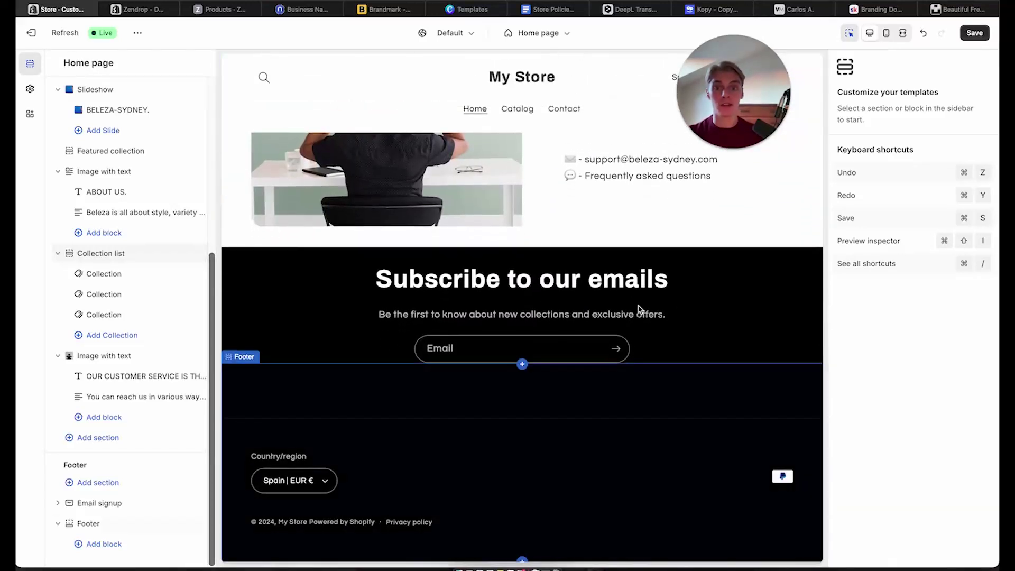
click(547, 270)
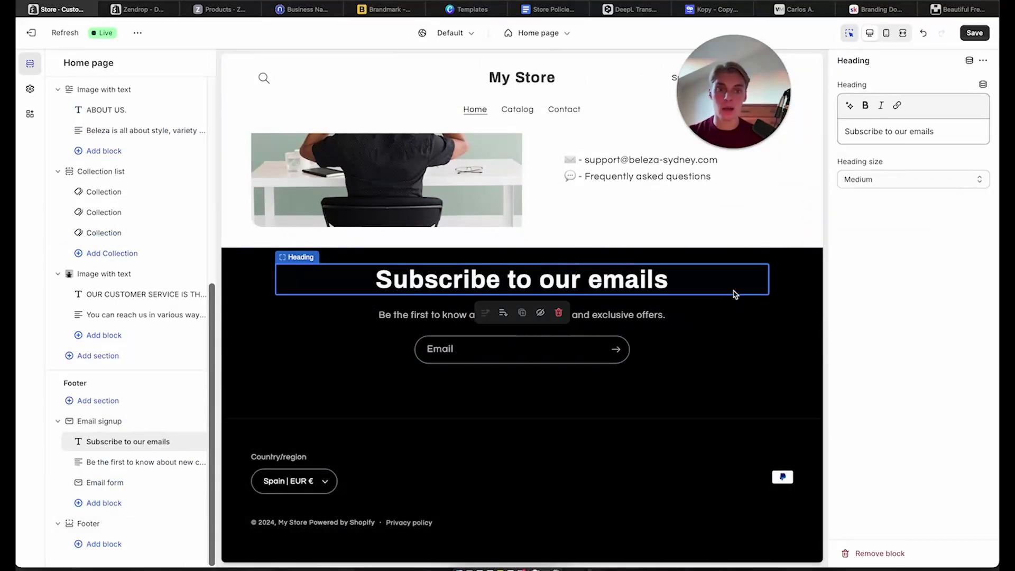
click(793, 264)
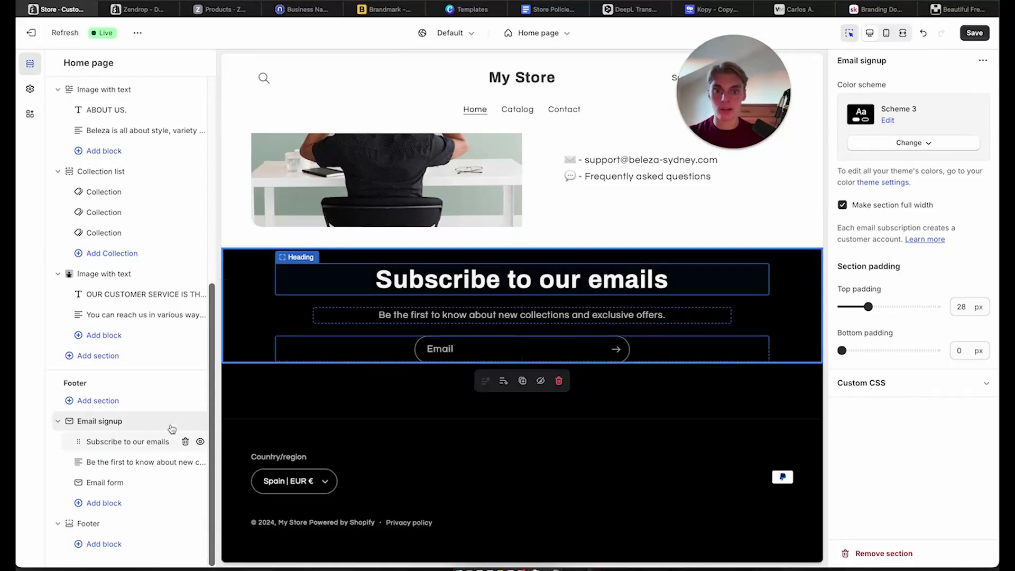
click(983, 61)
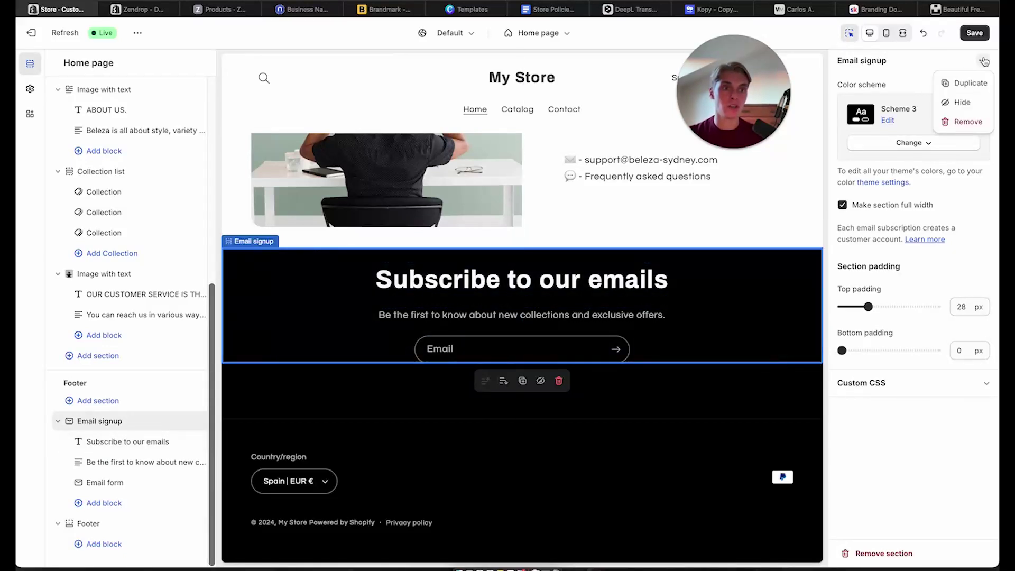
click(962, 123)
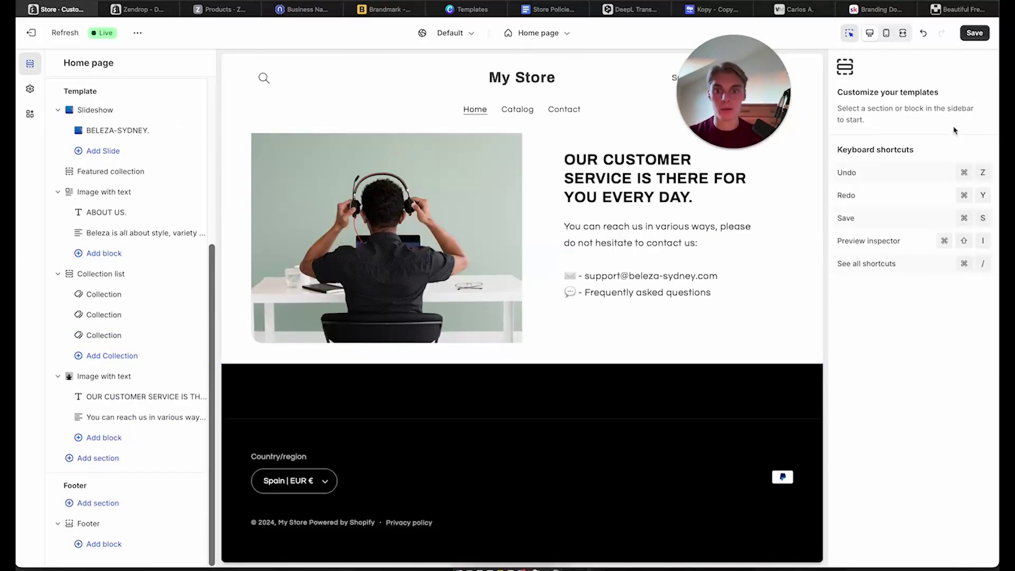
Check the footer's settings, confirming it uses colour Scheme 3 (black background, white text)
click(536, 417)
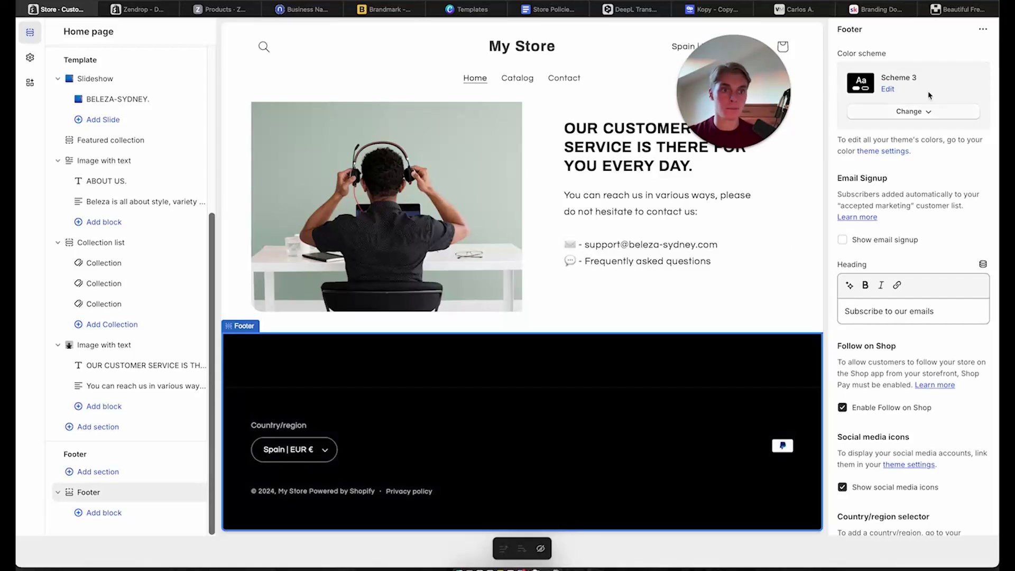
click(942, 311)
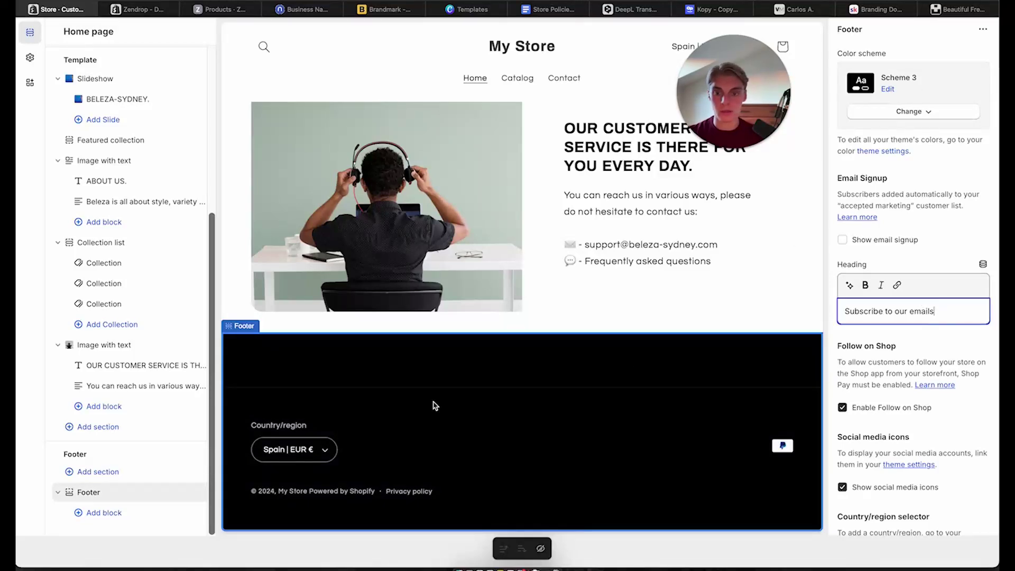
click(334, 355)
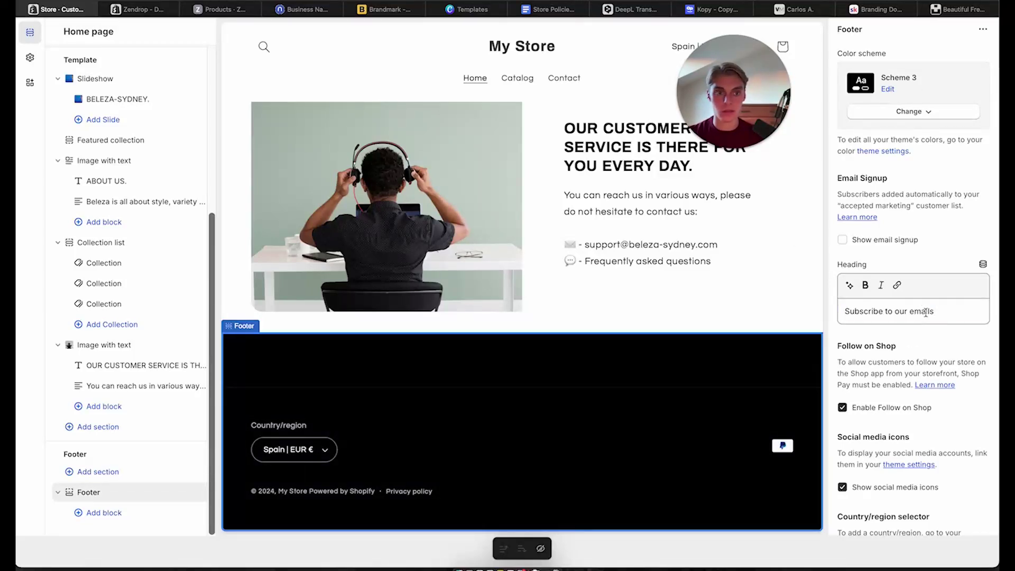
click(889, 89)
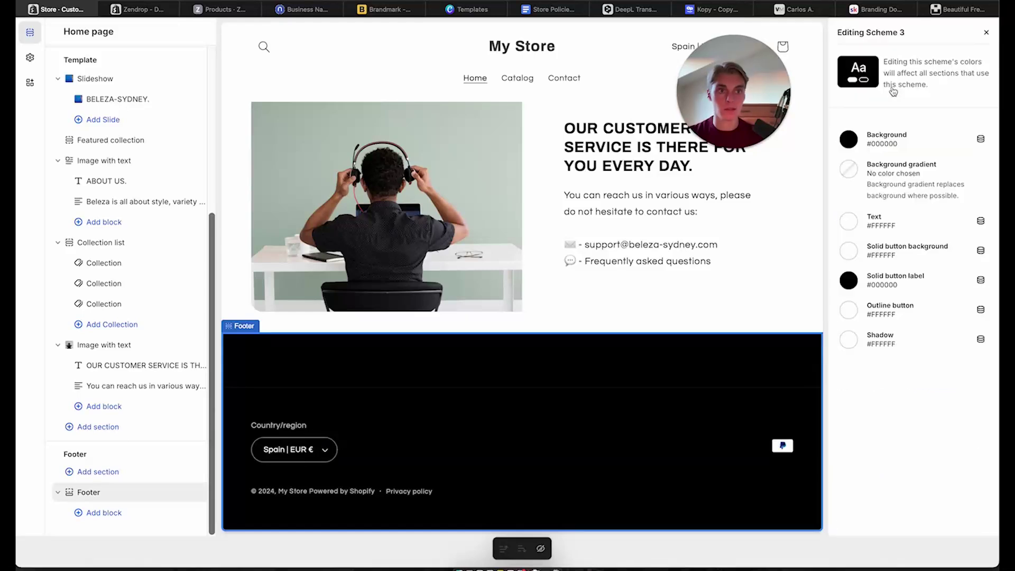
click(986, 32)
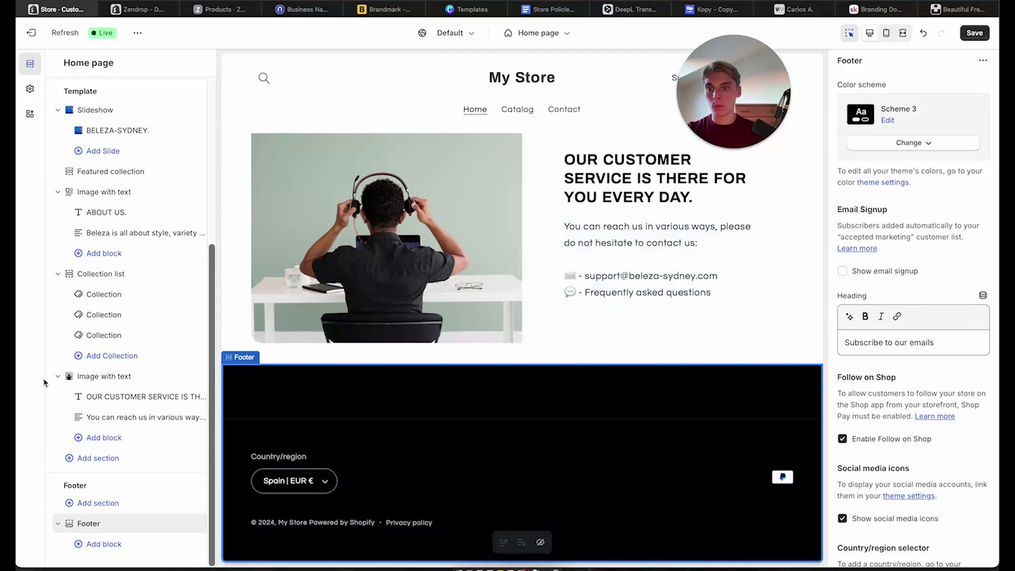
Add a Quick links menu block to the footer
click(104, 544)
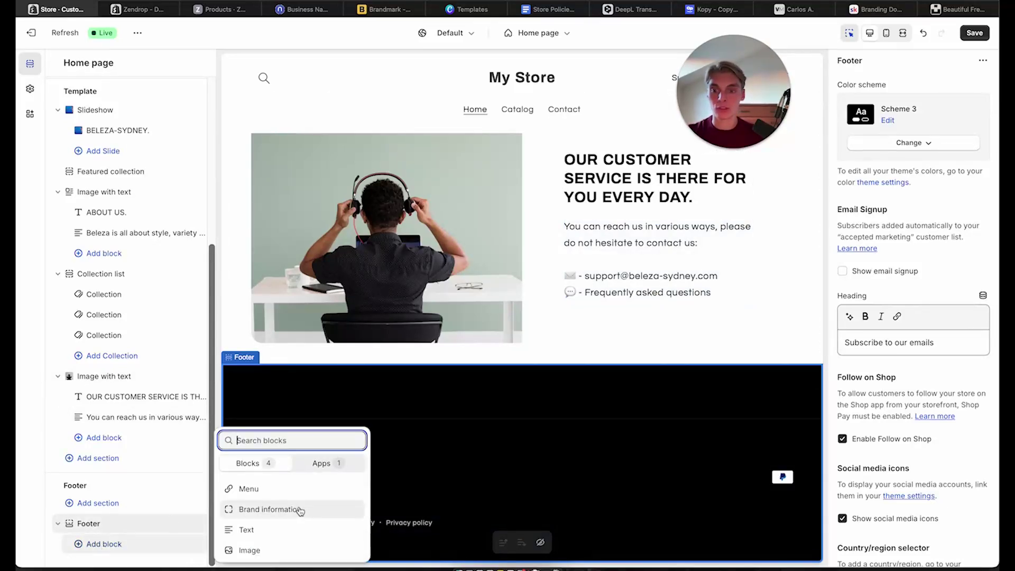
click(291, 492)
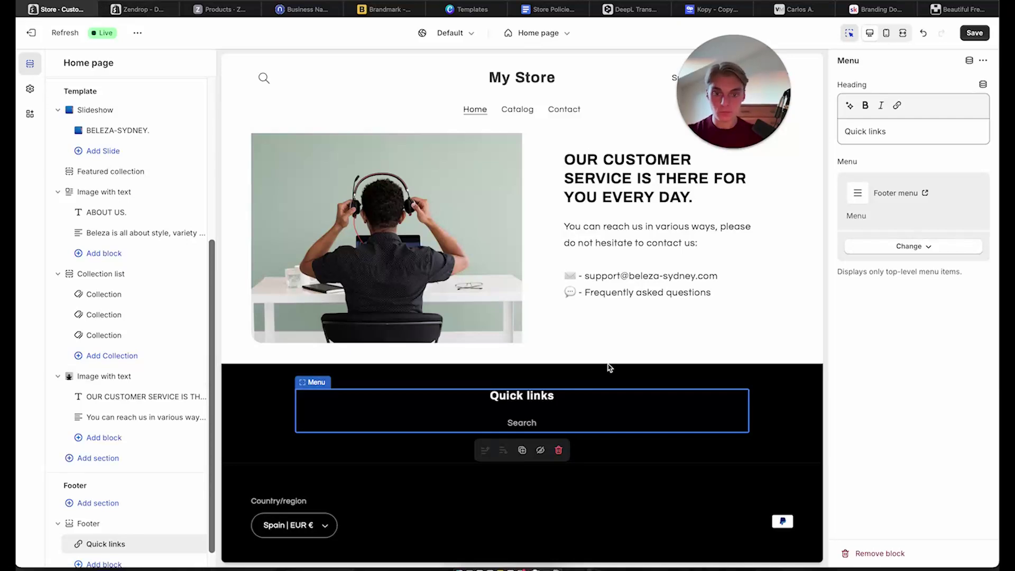
scroll(109, 508, down, 1)
Add a Text block to the footer and browse the picker's Blocks and Apps lists
click(139, 532)
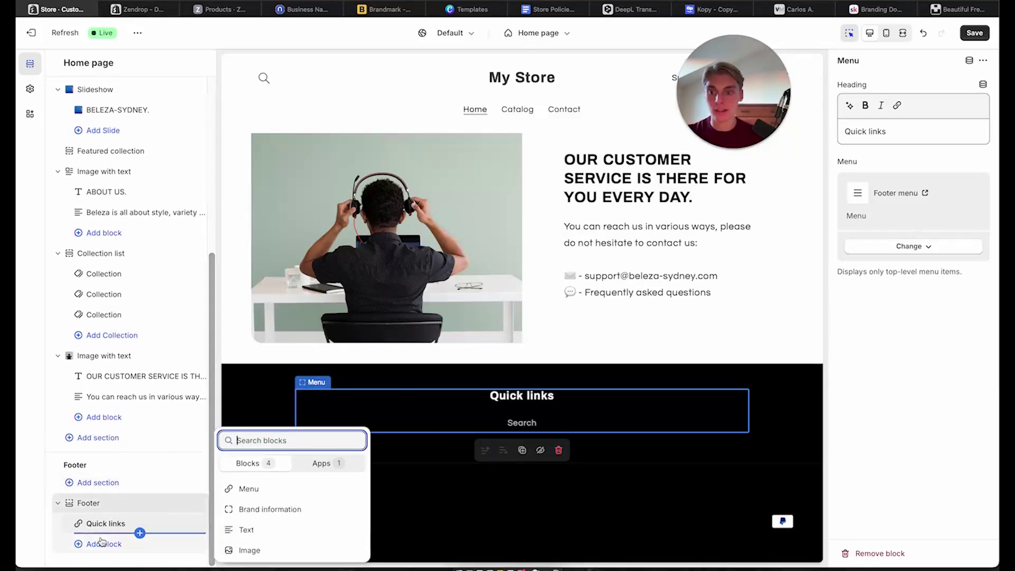
click(268, 529)
click(100, 563)
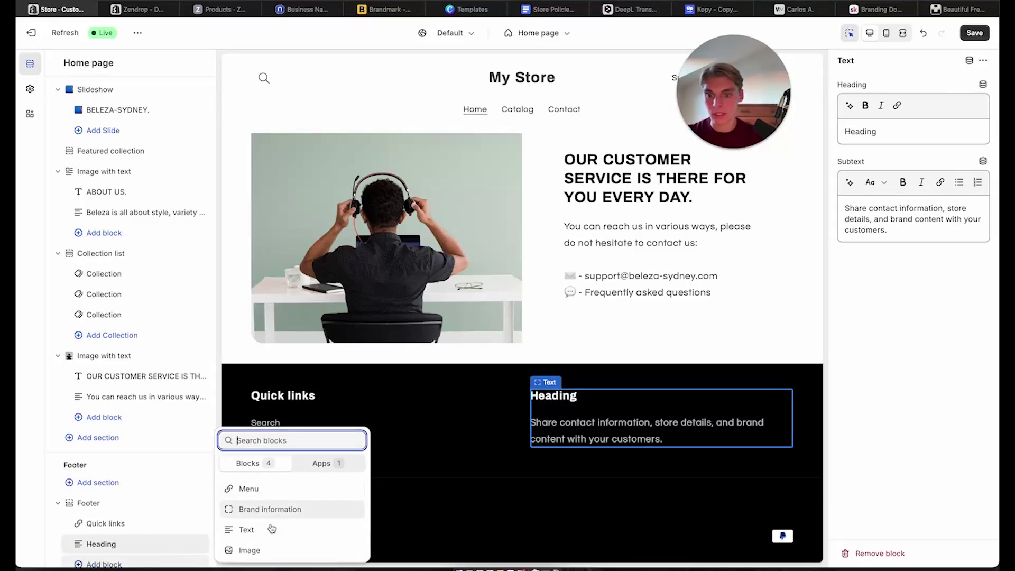
click(316, 466)
click(251, 483)
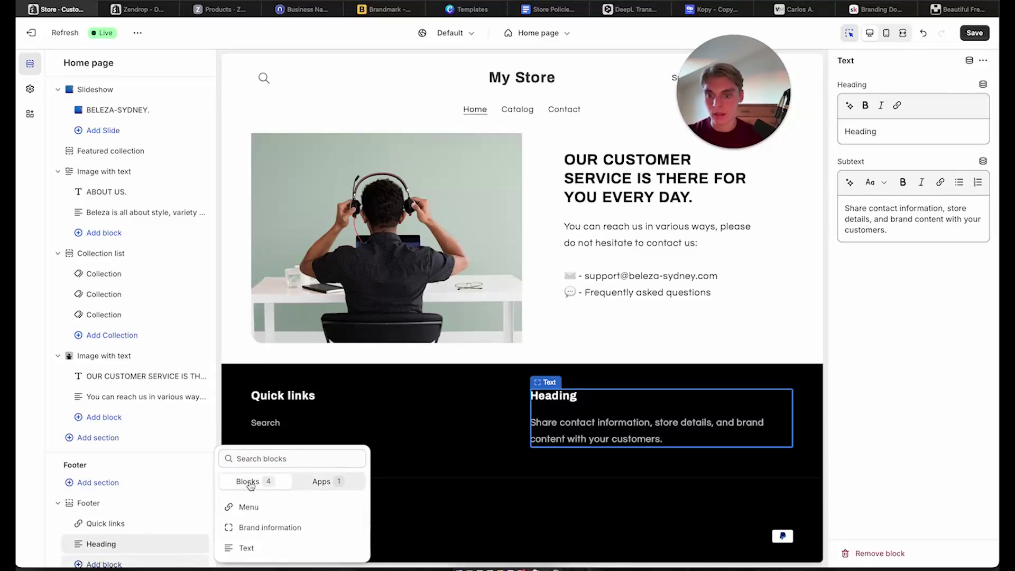
scroll(267, 526, down, 1)
scroll(269, 531, up, 1)
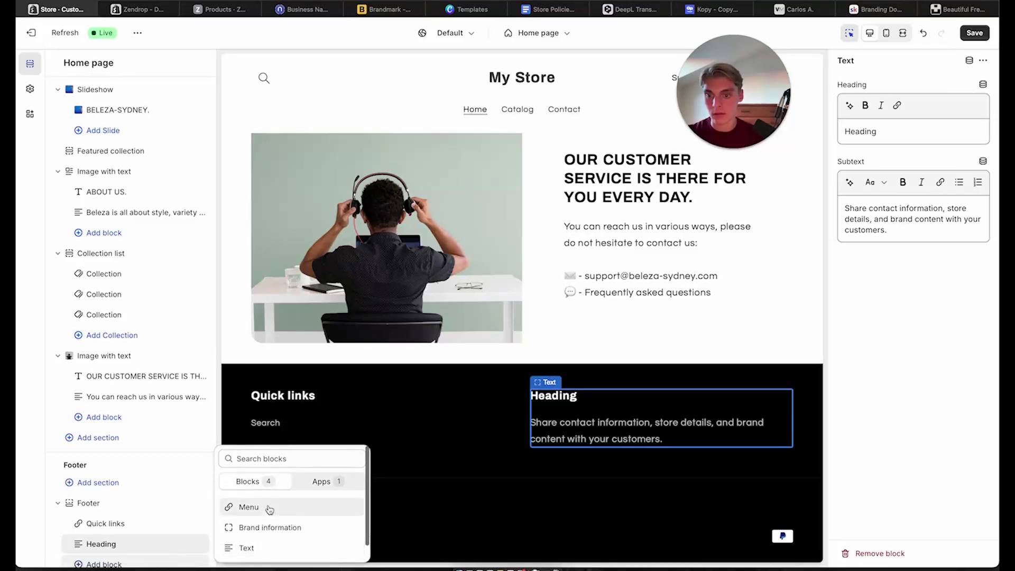
scroll(267, 523, down, 1)
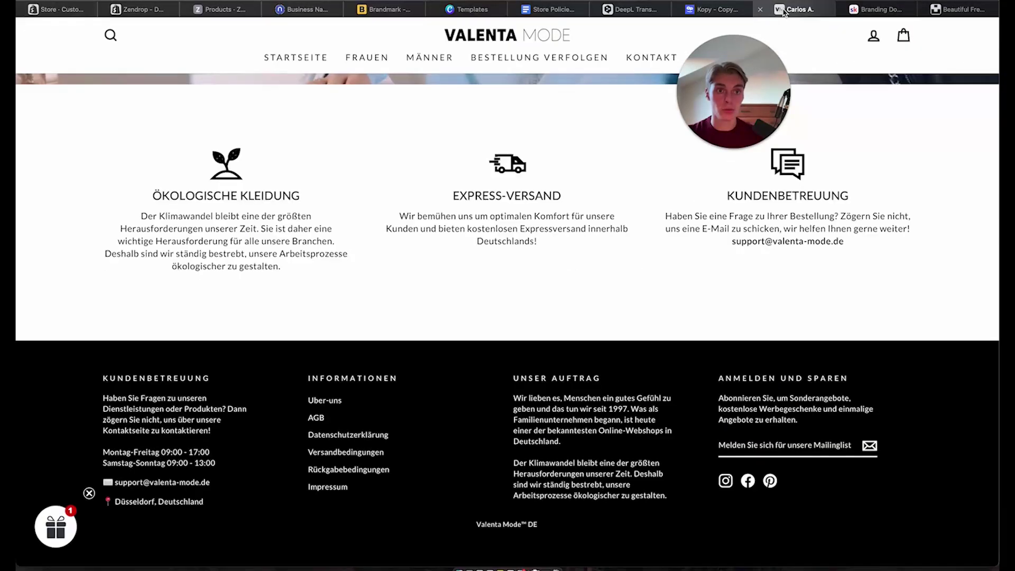
Copy the Valenta Mode Kundenbetreuung footer column, from heading to the Düsseldorf, Deutschland address
click(799, 9)
drag(514, 396, 661, 511)
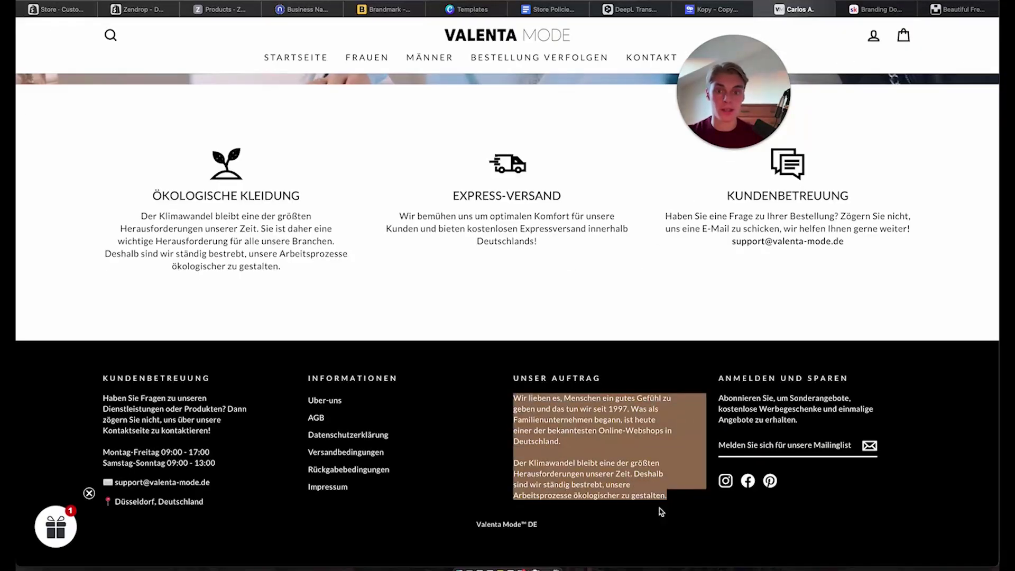
drag(103, 377, 218, 511)
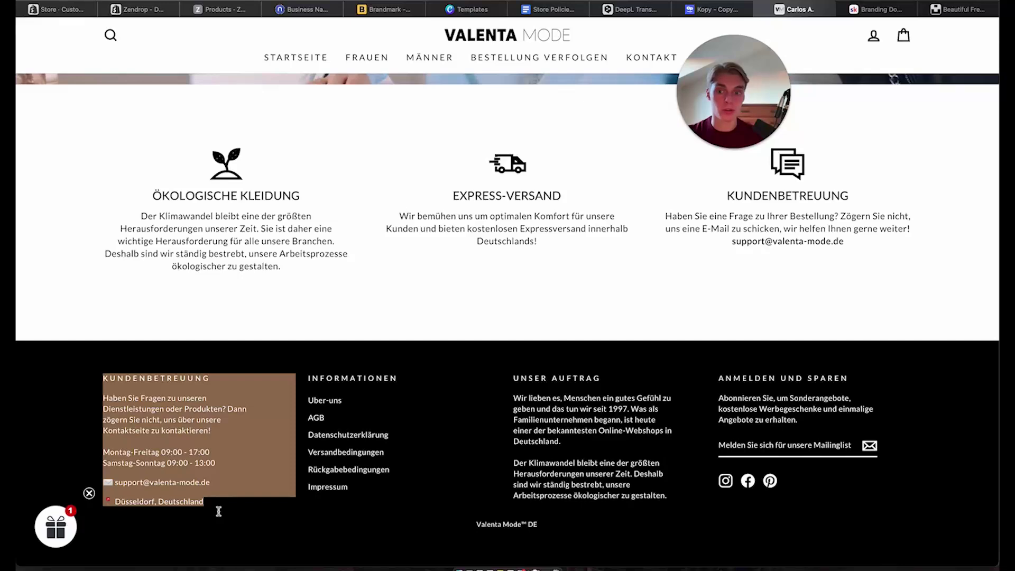
click(218, 511)
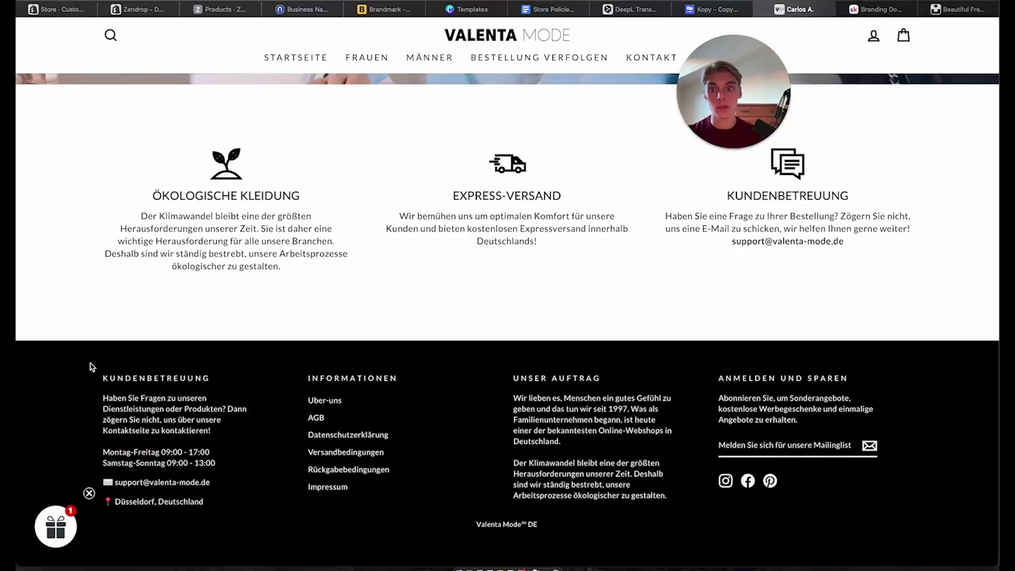
drag(96, 388, 102, 365)
key(ctrl+c)
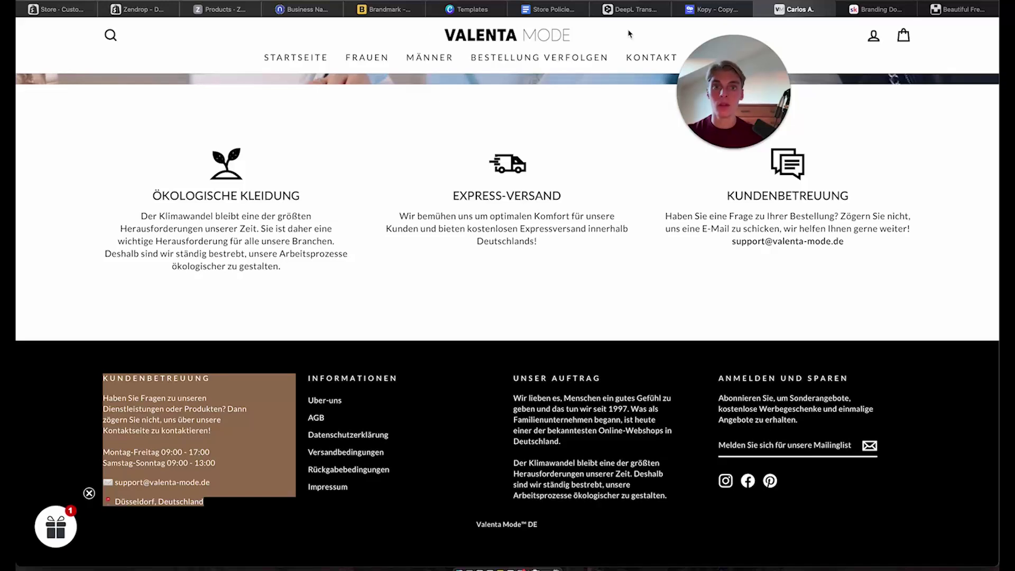
click(632, 9)
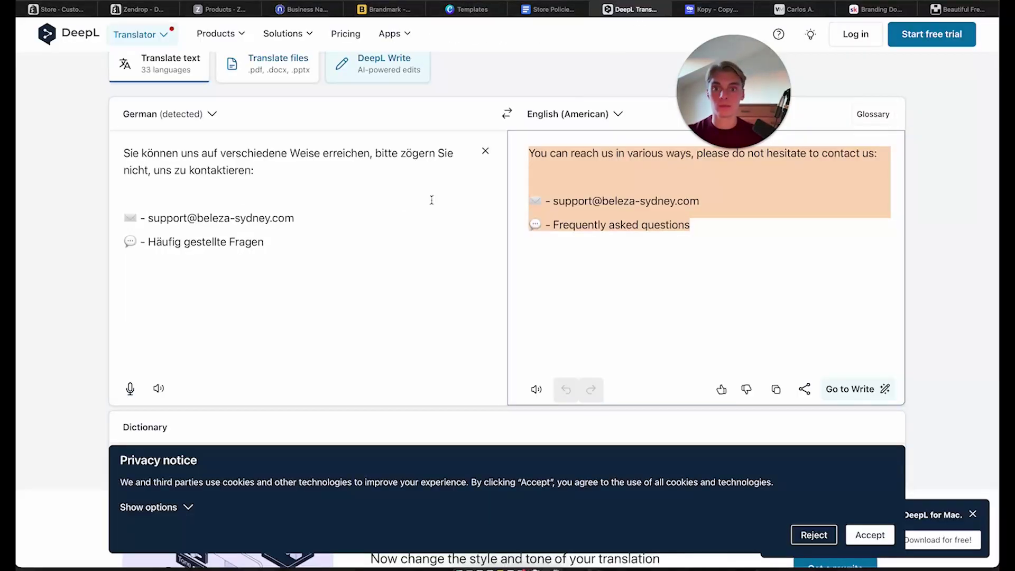
Translate the Kundenbetreuung text in DeepL and copy the English contact text below the heading
click(486, 151)
key(ctrl+v)
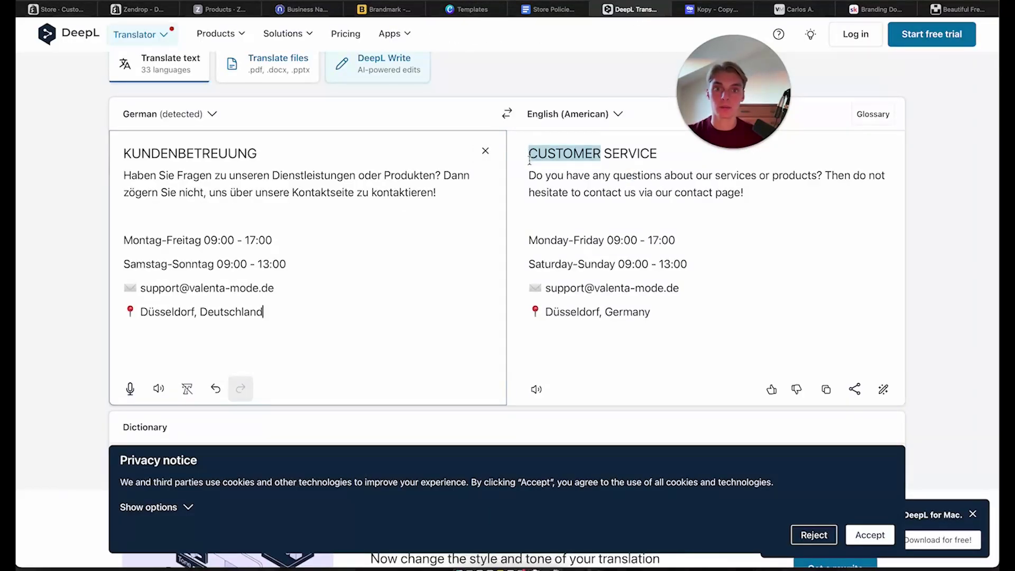
drag(529, 173, 682, 326)
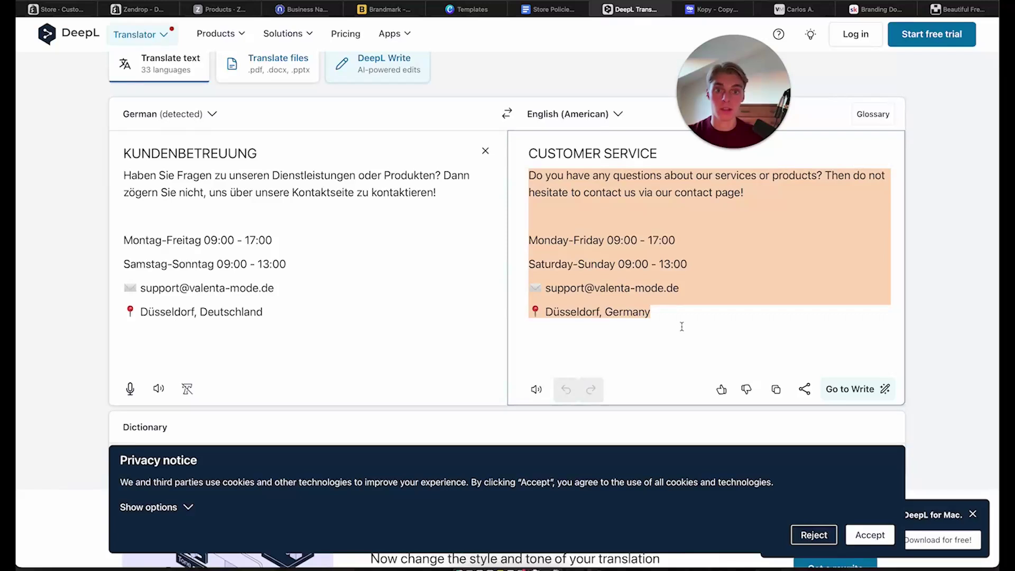
click(63, 9)
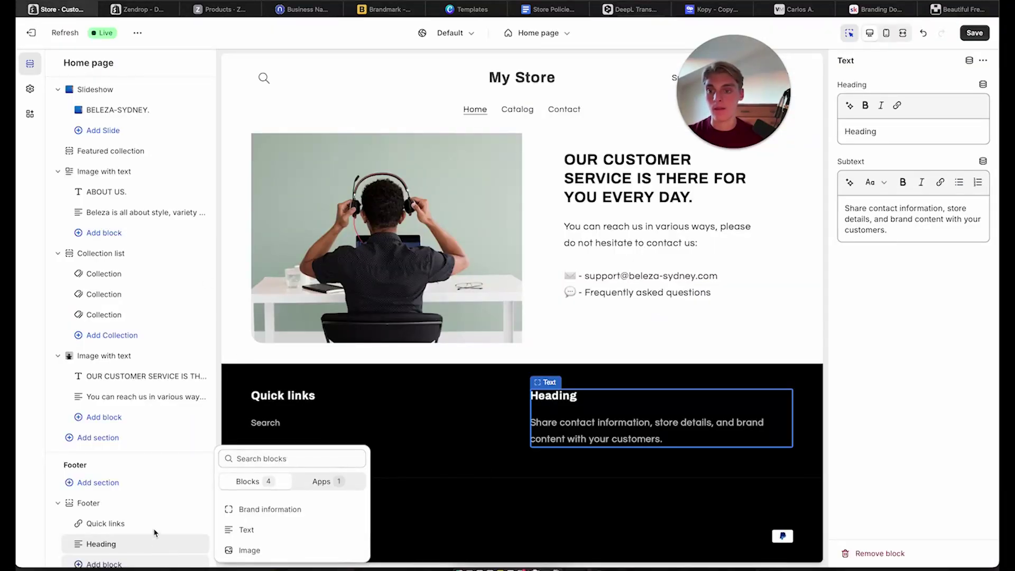
Set the footer text block's heading to 'CUSTOMER SERVICE.'
click(640, 438)
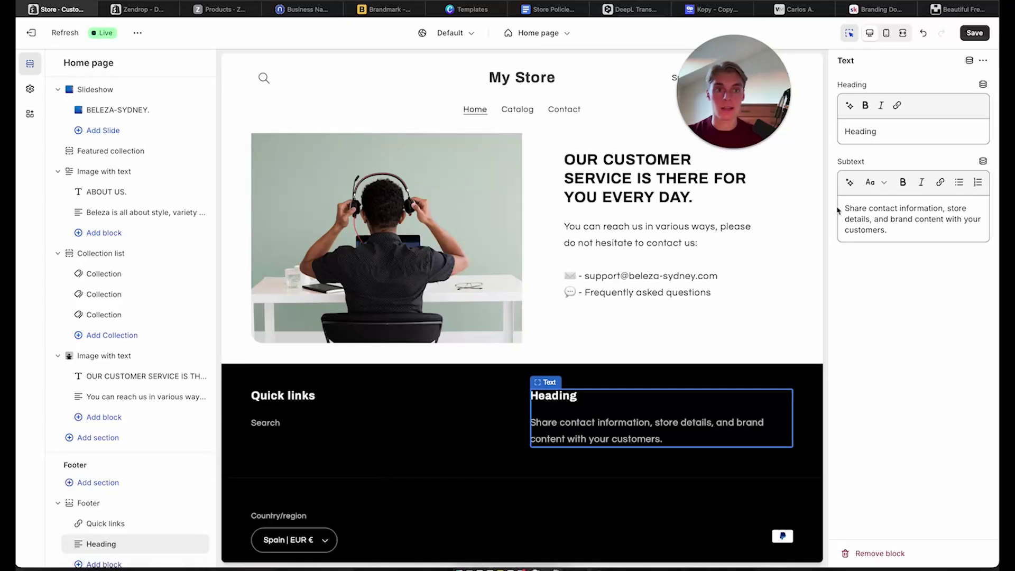
double_click(878, 130)
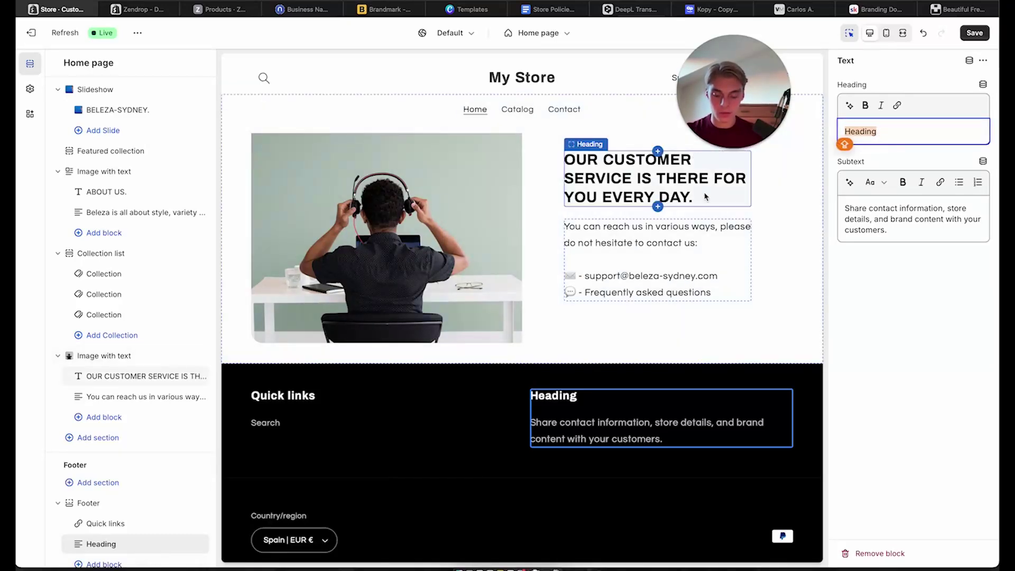
text(CUSTOMER SERVICE.)
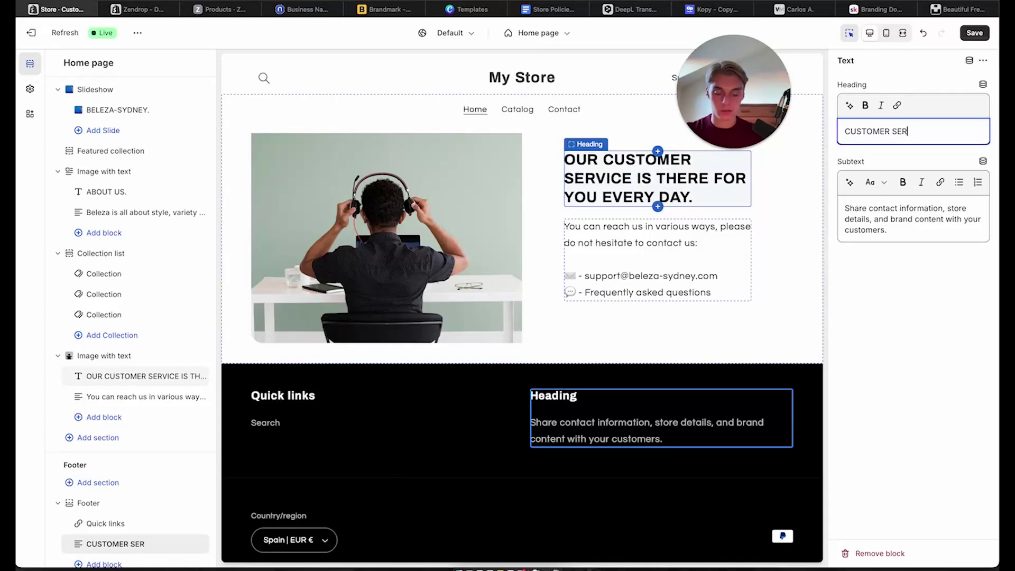
Paste the translated customer-service text into the Subtext and remove its extra blank lines
click(899, 222)
key(ctrl+a)
key(ctrl+v)
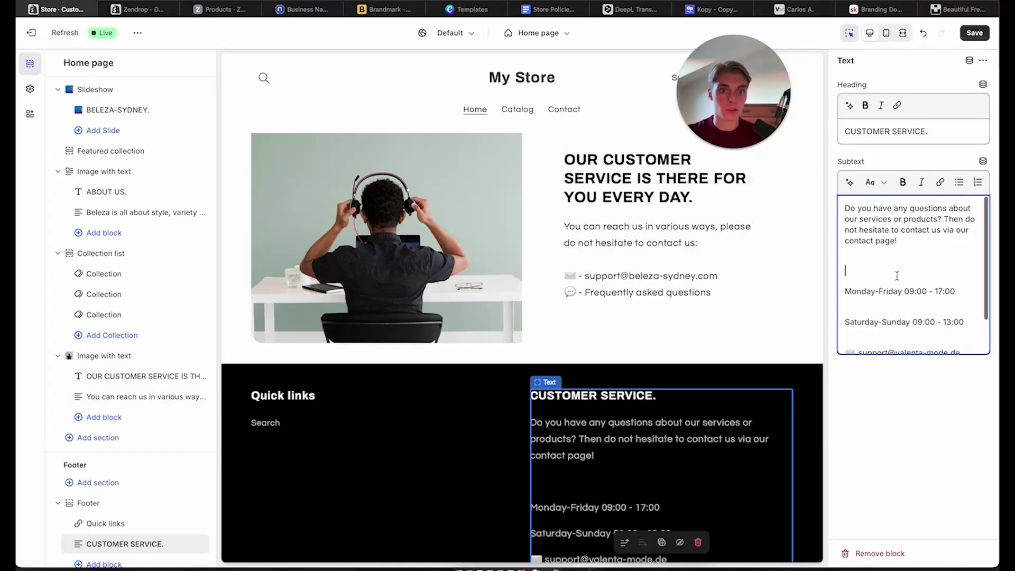
key(BackSpace)
key(BackSpace)
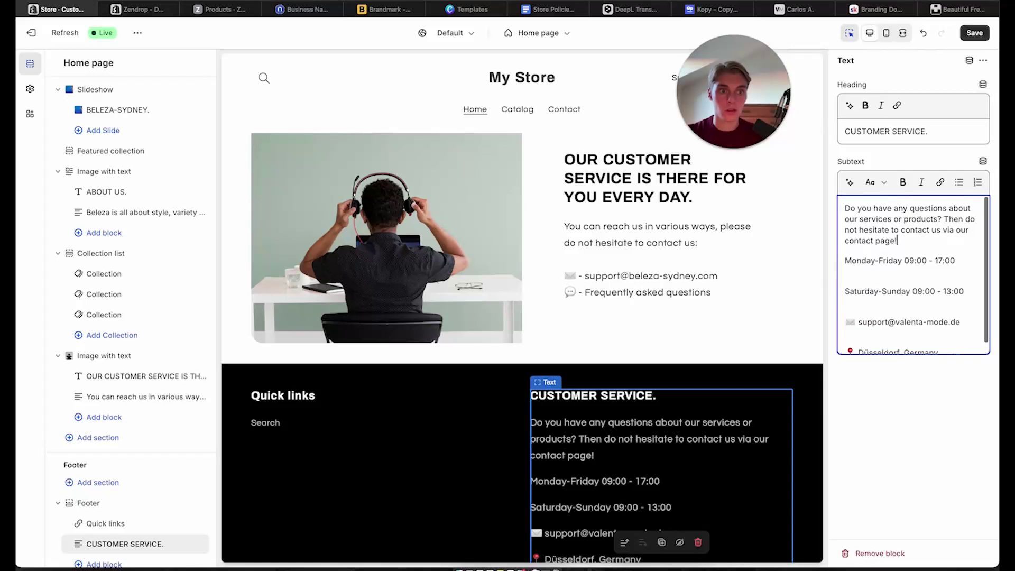
key(BackSpace)
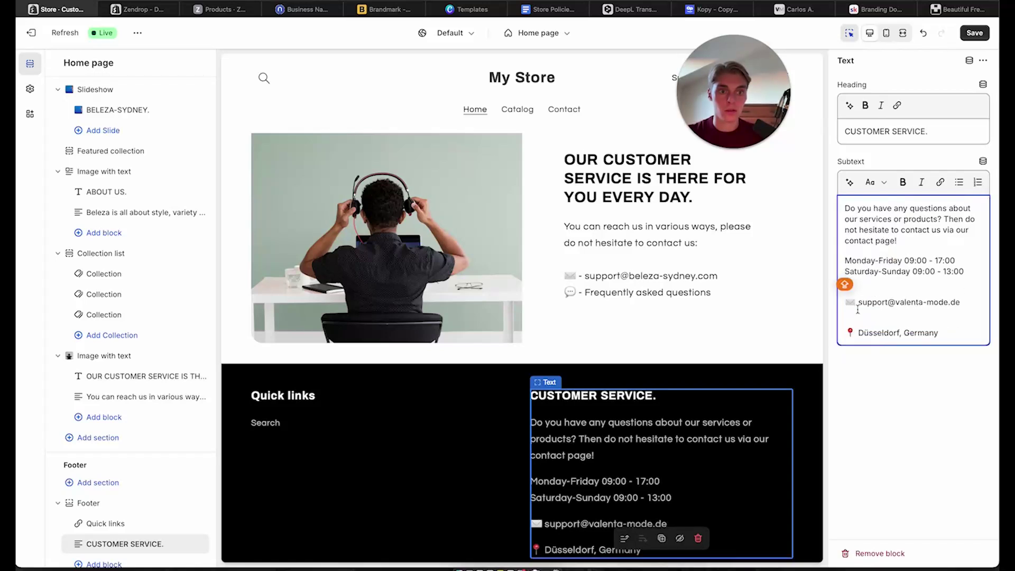
click(846, 304)
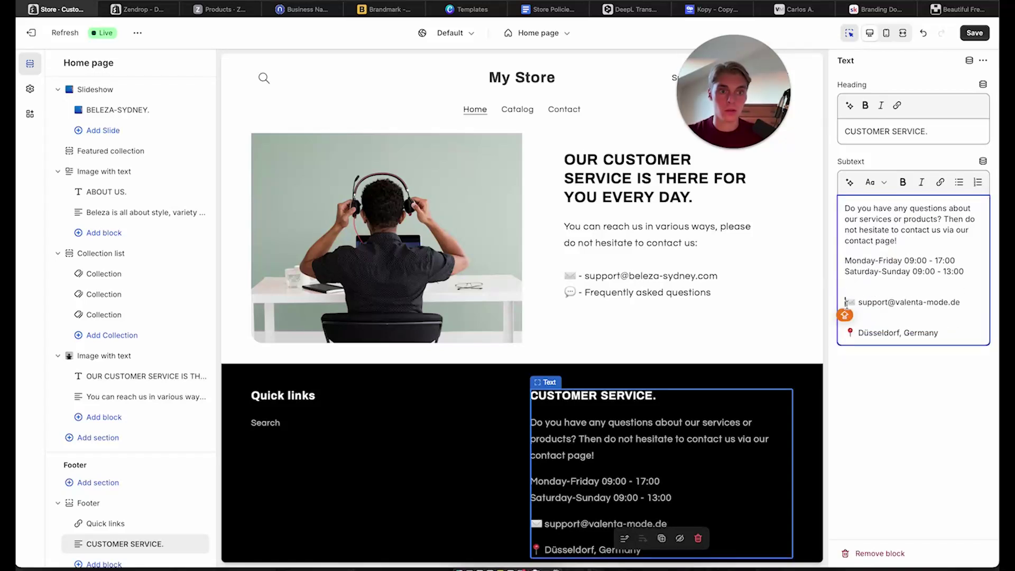
key(BackSpace)
key(Return)
click(847, 332)
key(BackSpace)
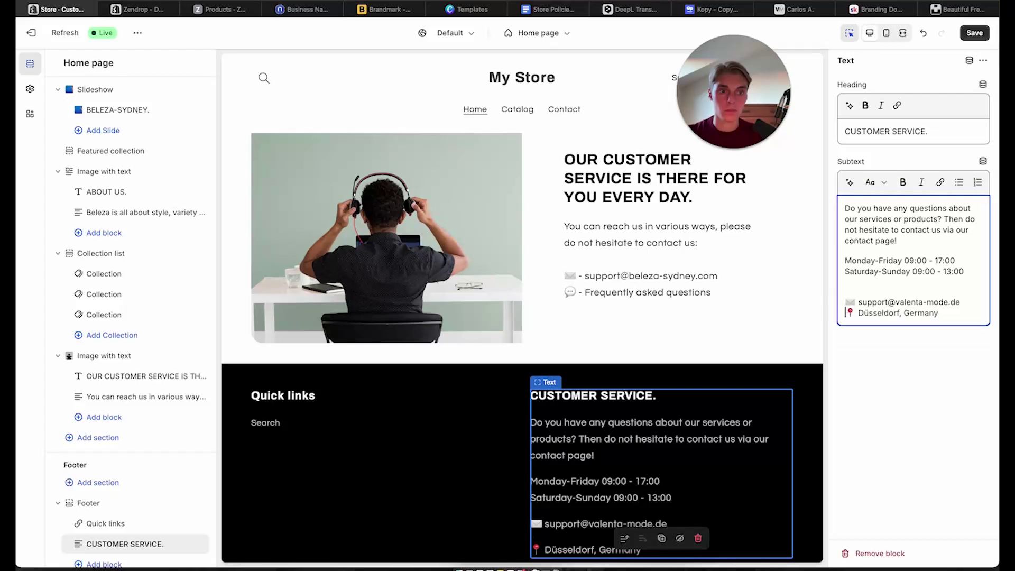
Change the location to Sydney, Australia and switch the support e-mail to the store's domain
drag(859, 312, 938, 312)
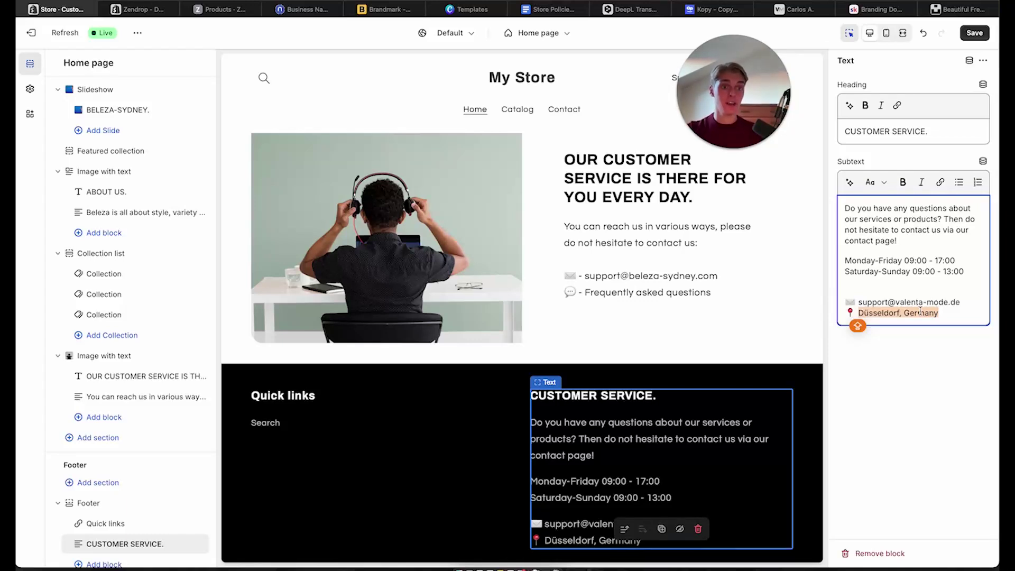
text(S)
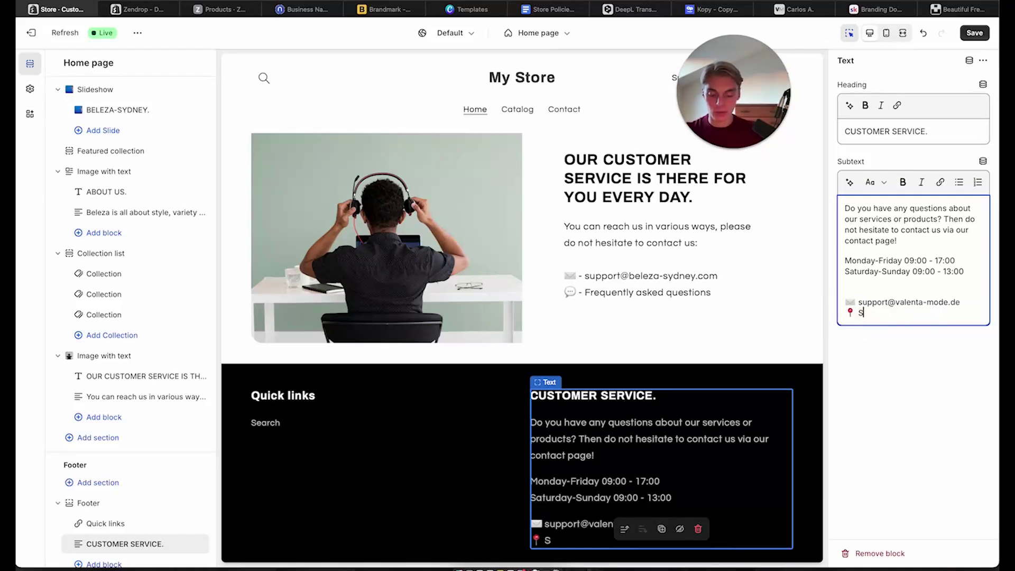
text(ydney,)
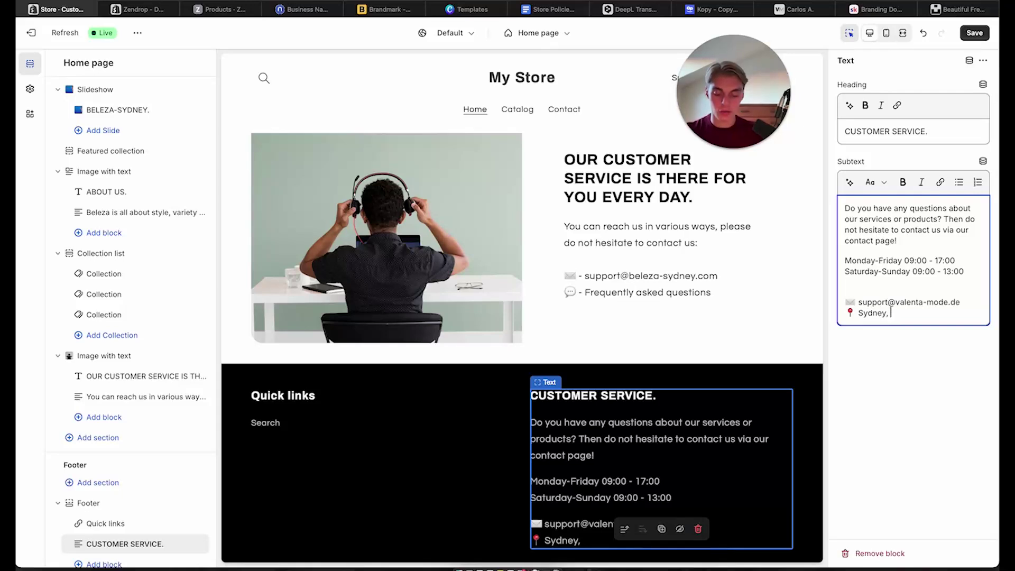
text( Australia)
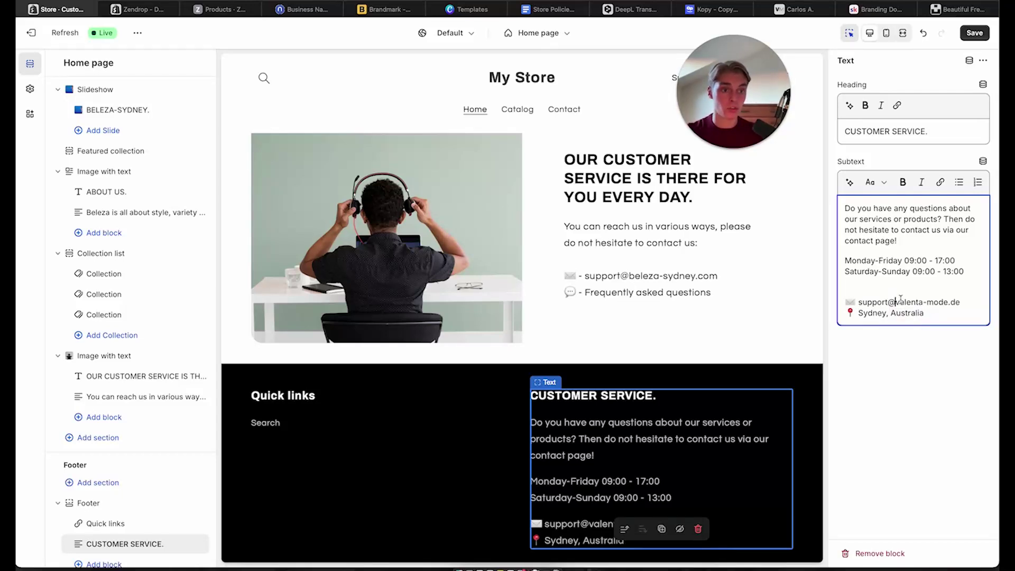
drag(896, 301, 948, 303)
text(beleza)
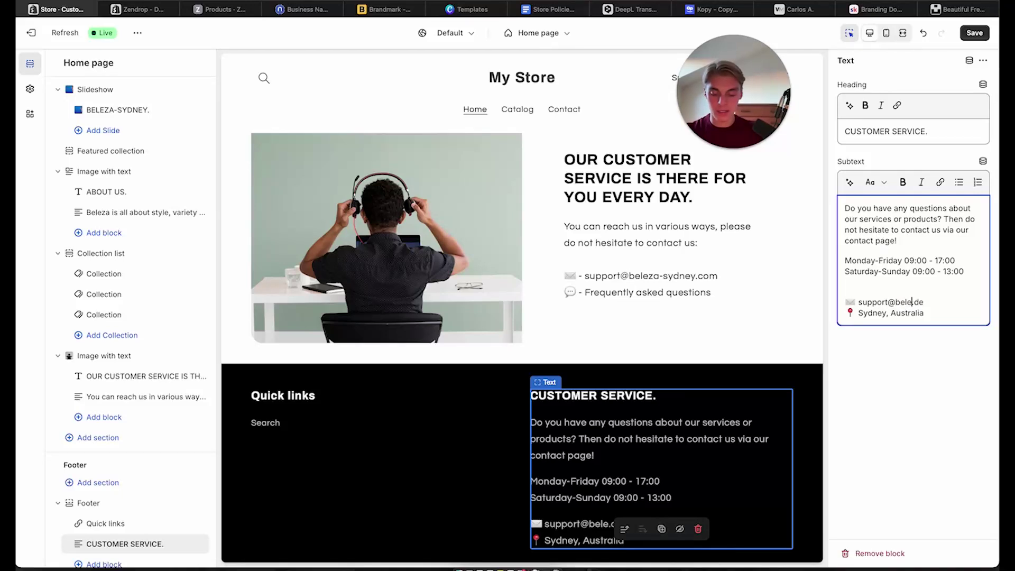
text(-)
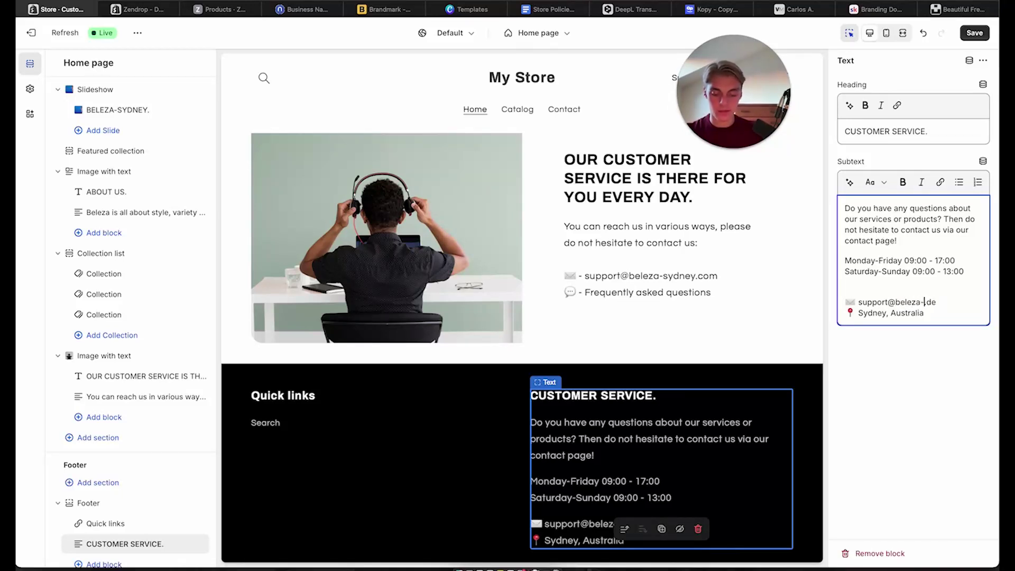
text(sydney.cpm)
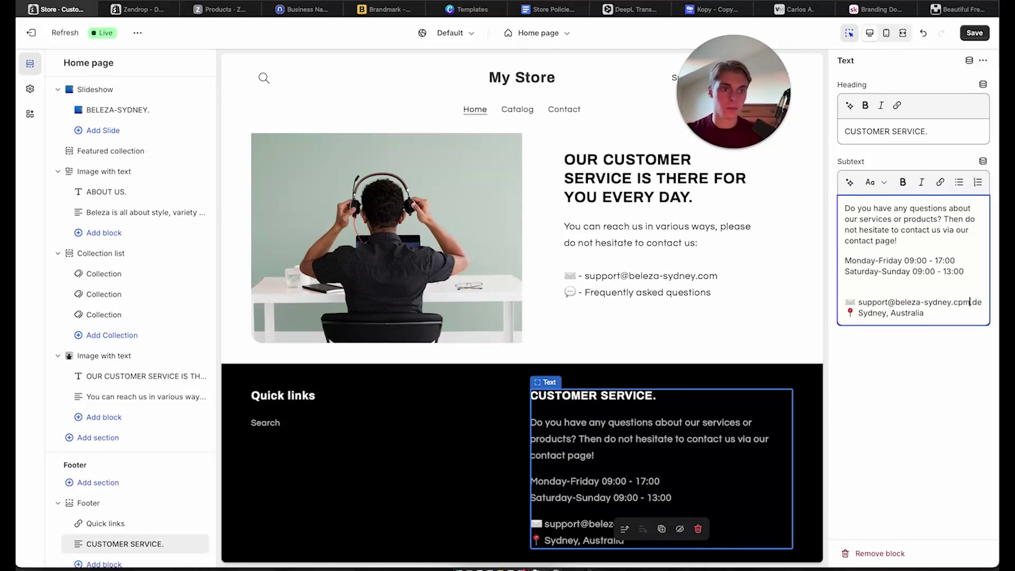
key(BackSpace)
key(BackSpace)
text(om)
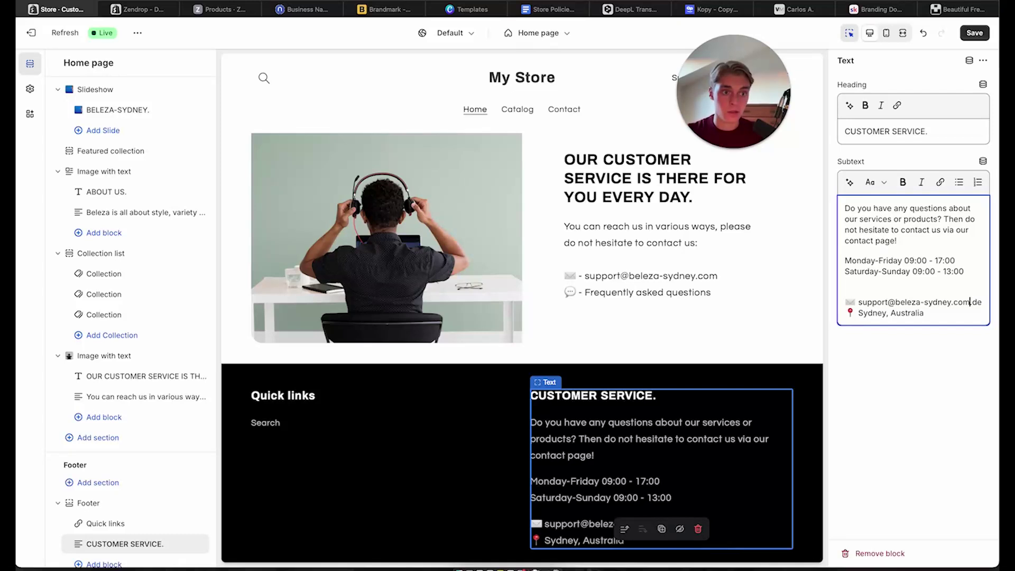
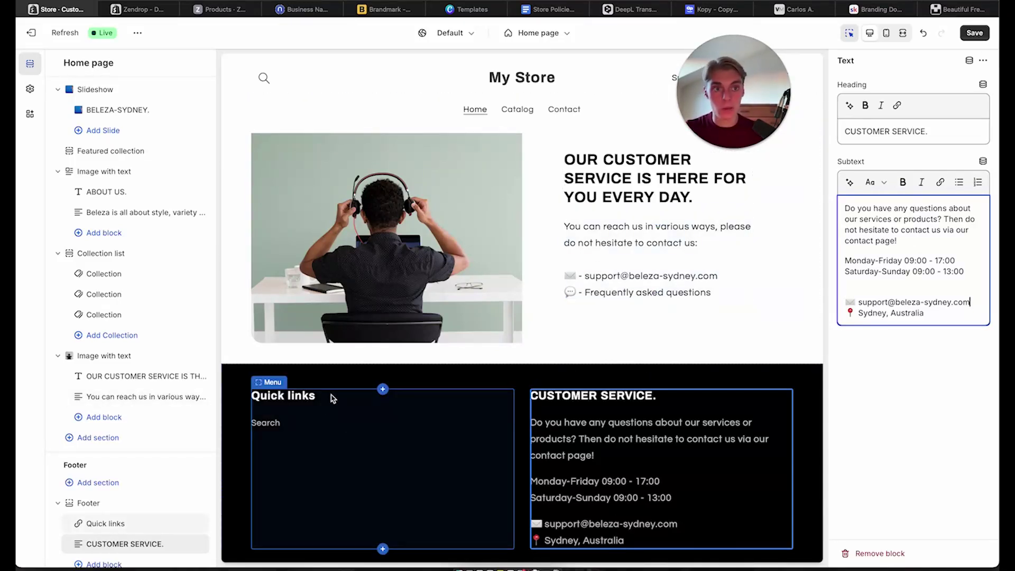
Save the footer changes and open the Quick links block's Footer menu in the store admin
click(983, 40)
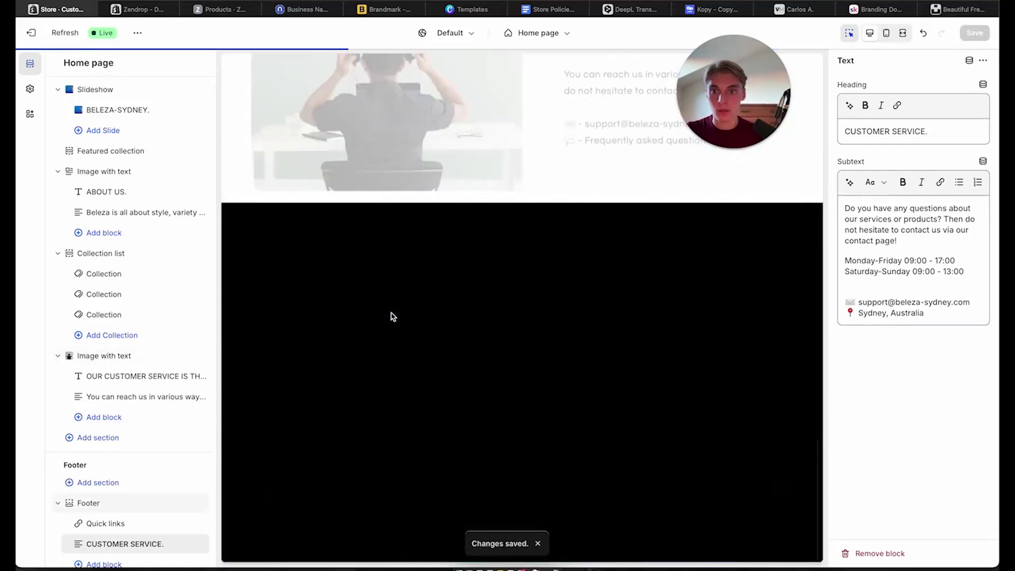
click(391, 316)
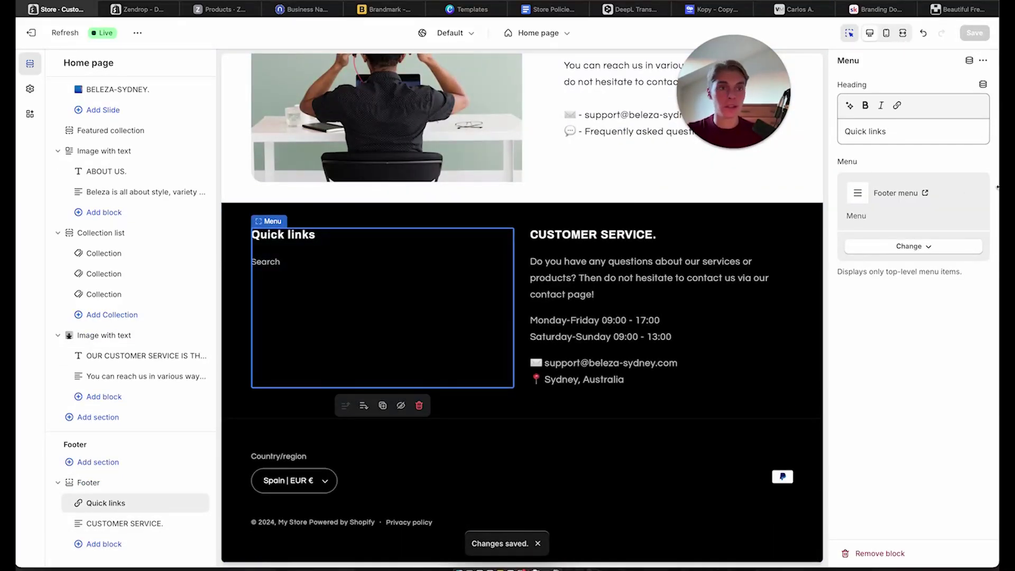
click(926, 196)
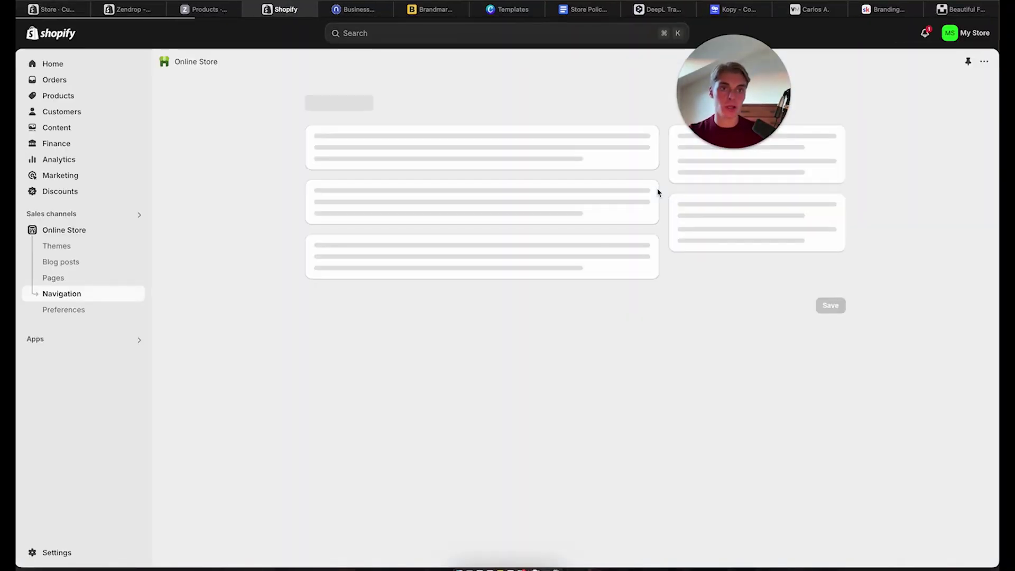
Review the Store Policies document, checking the YOURSTORENAME placeholder in the contact e-mail
click(579, 11)
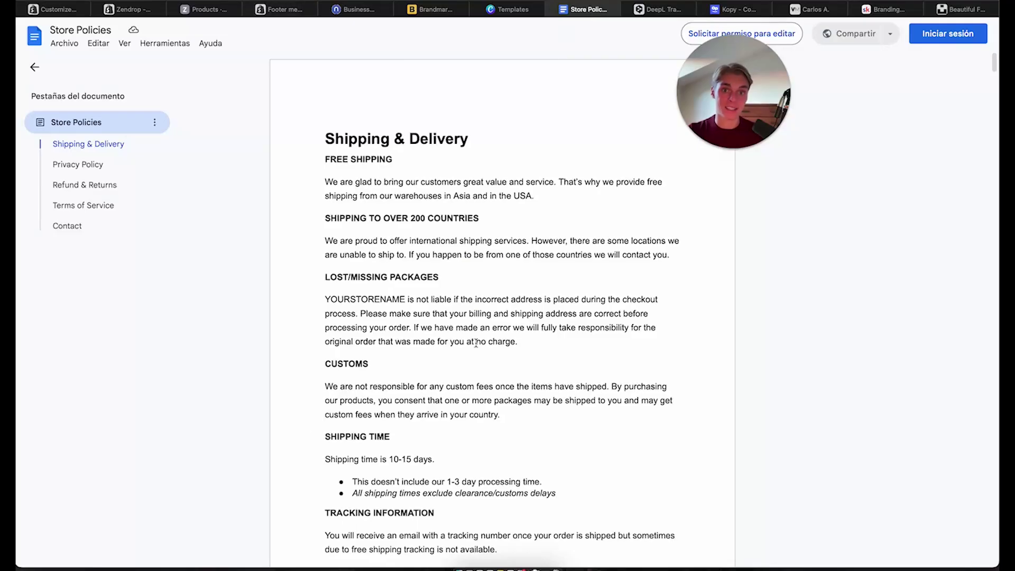
scroll(476, 342, down, 20)
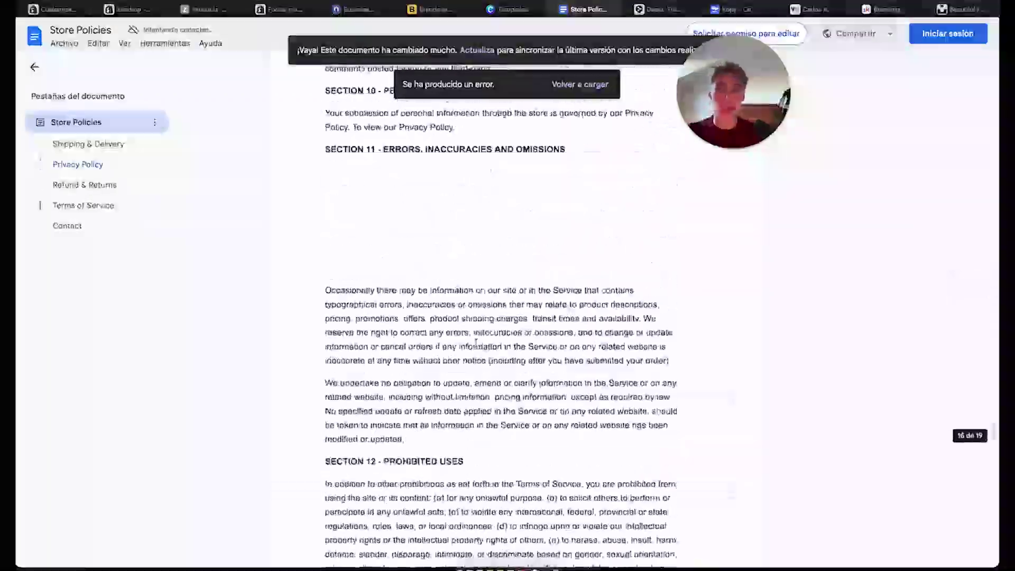
scroll(476, 342, up, 20)
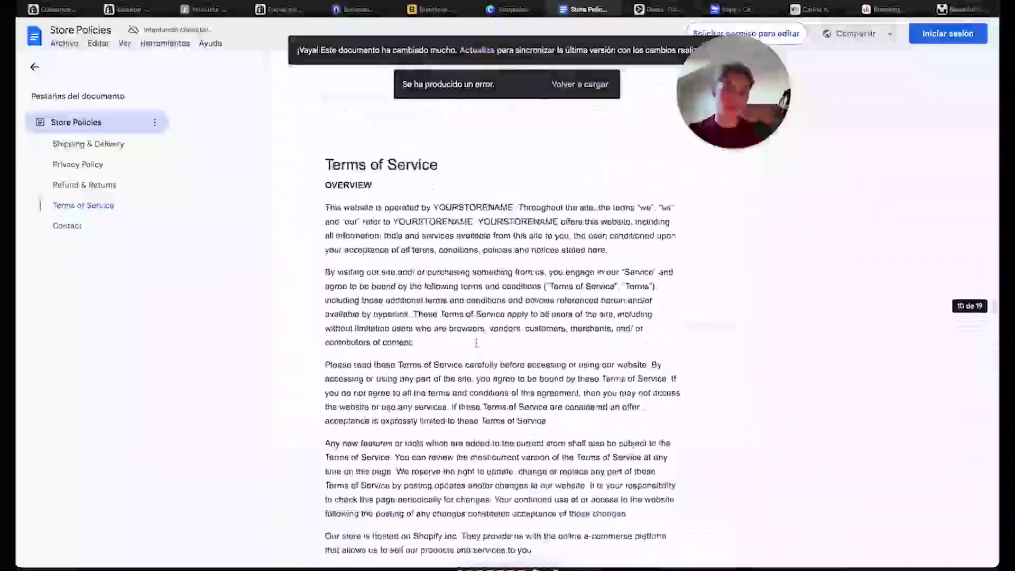
scroll(476, 343, up, 20)
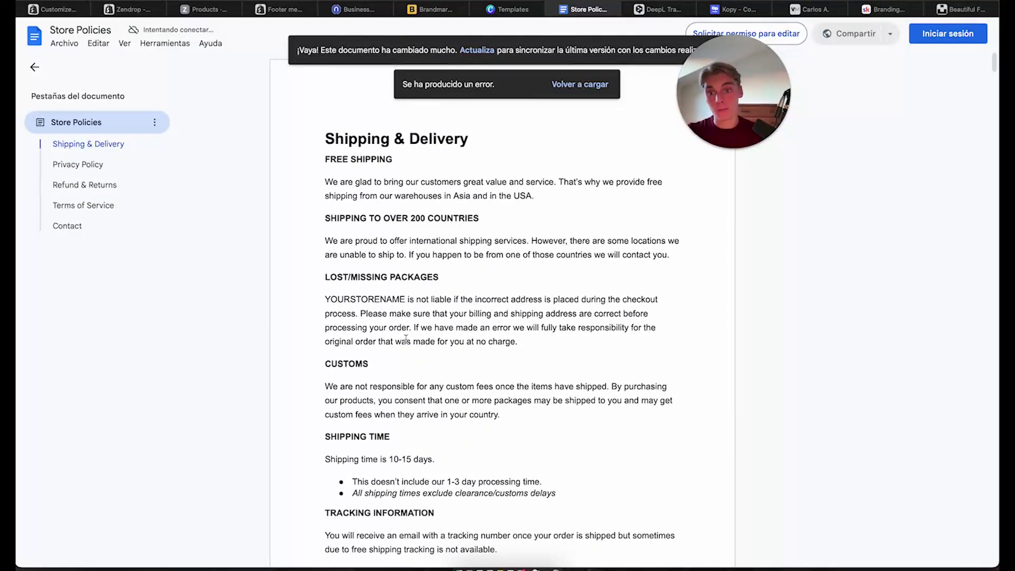
scroll(406, 338, down, 3)
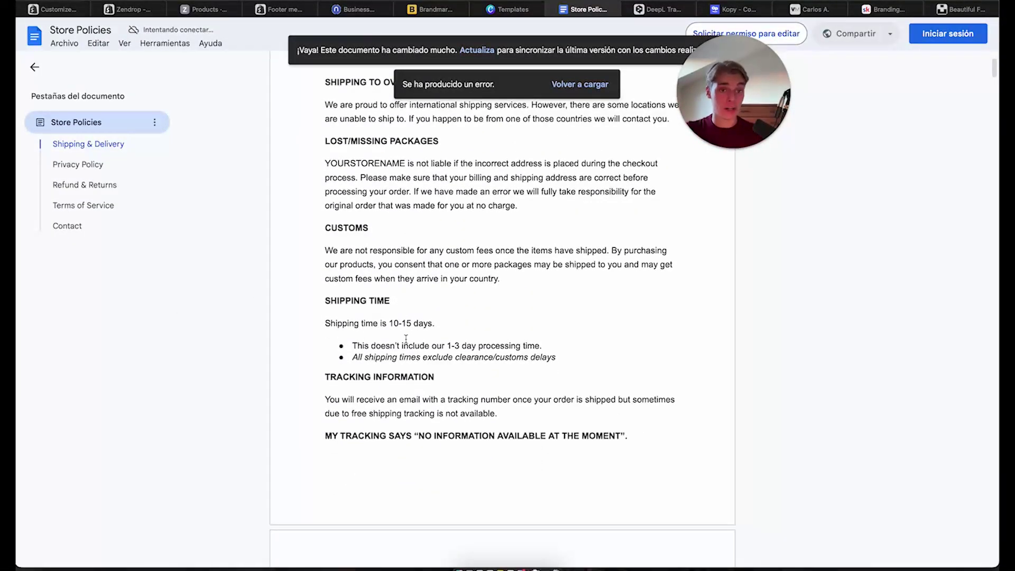
scroll(405, 338, down, 2)
scroll(406, 338, up, 3)
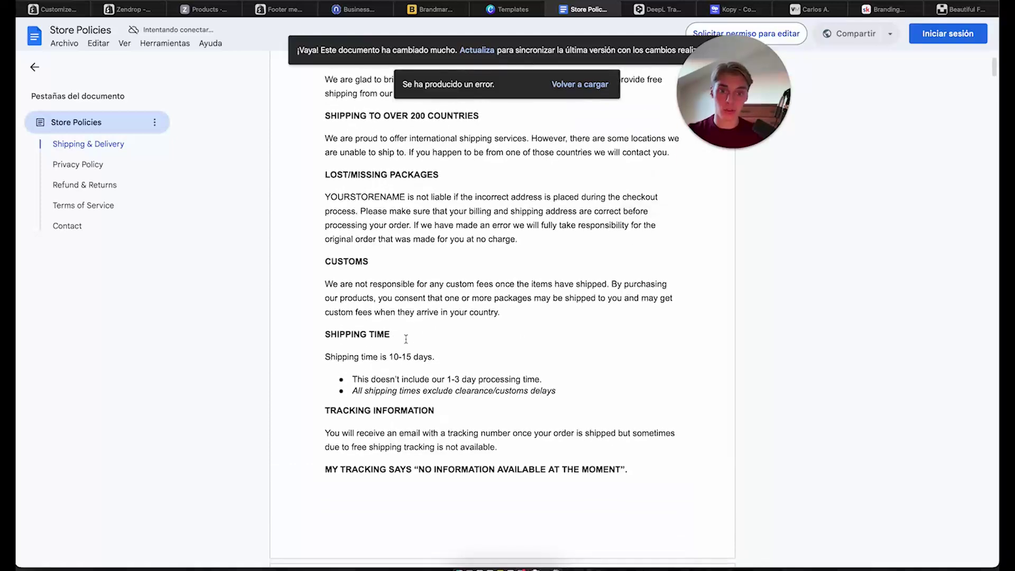
scroll(405, 339, up, 2)
scroll(405, 338, down, 2)
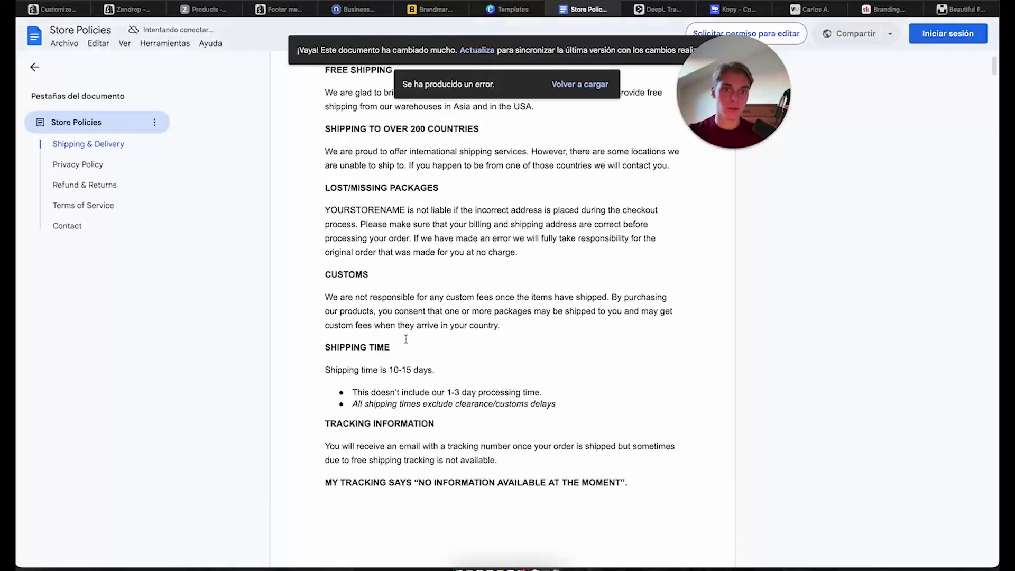
scroll(405, 339, down, 5)
scroll(450, 268, down, 6)
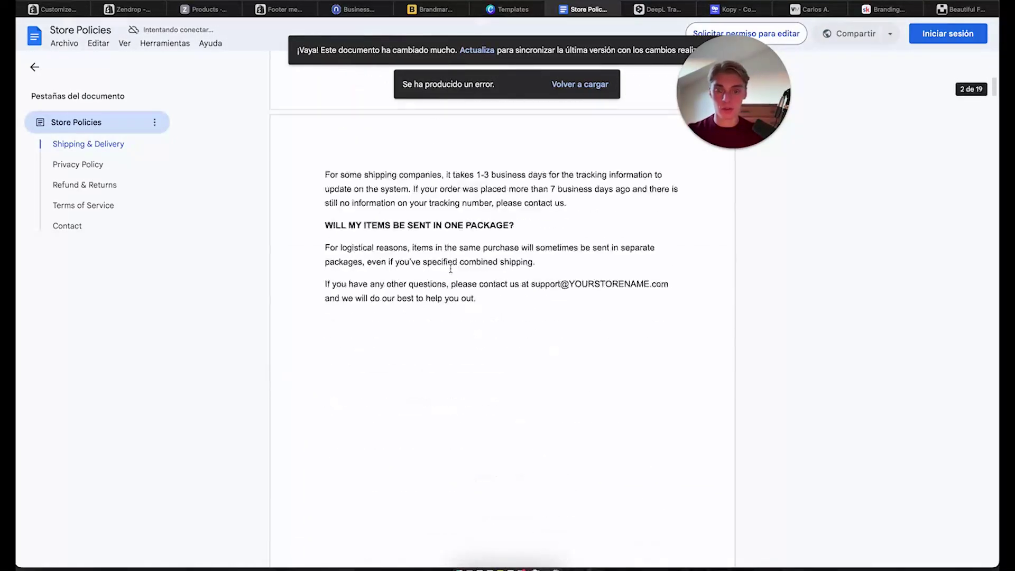
scroll(450, 269, down, 2)
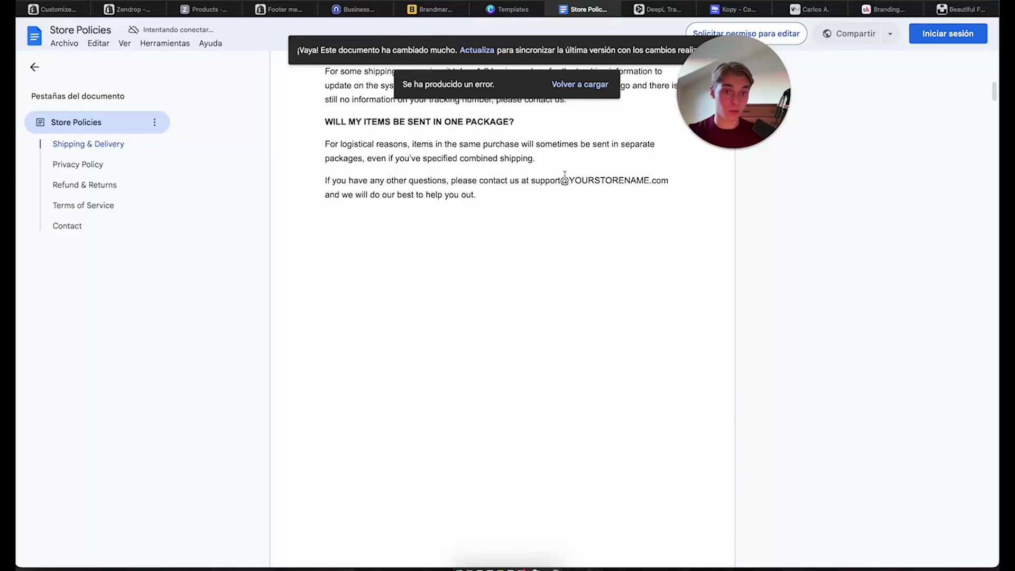
drag(569, 182, 648, 181)
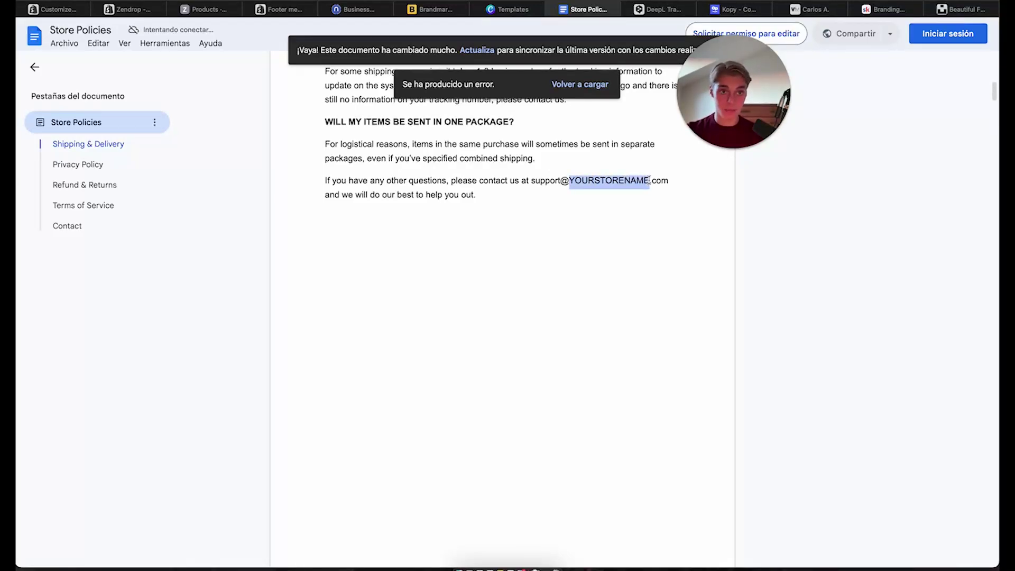
click(649, 182)
Select the entire Shipping & Delivery section of the policies document
scroll(598, 195, down, 8)
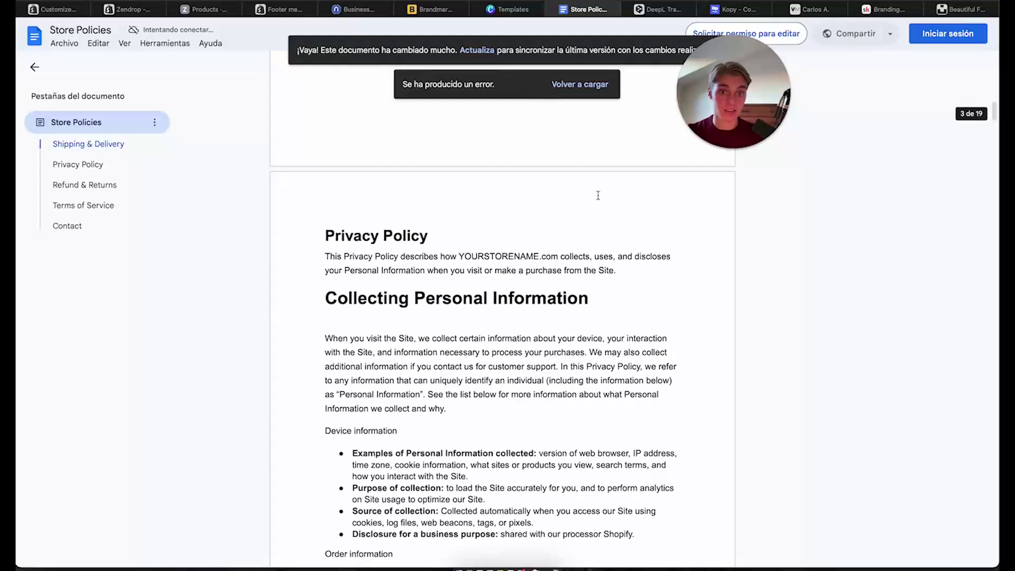
drag(460, 249, 542, 253)
click(542, 252)
scroll(542, 254, up, 10)
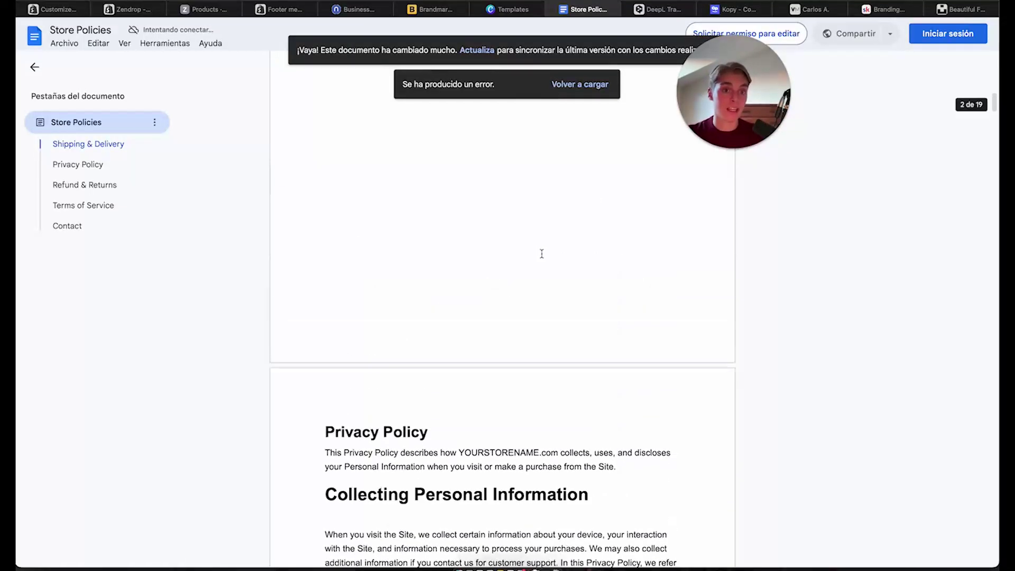
drag(493, 313, 318, 122)
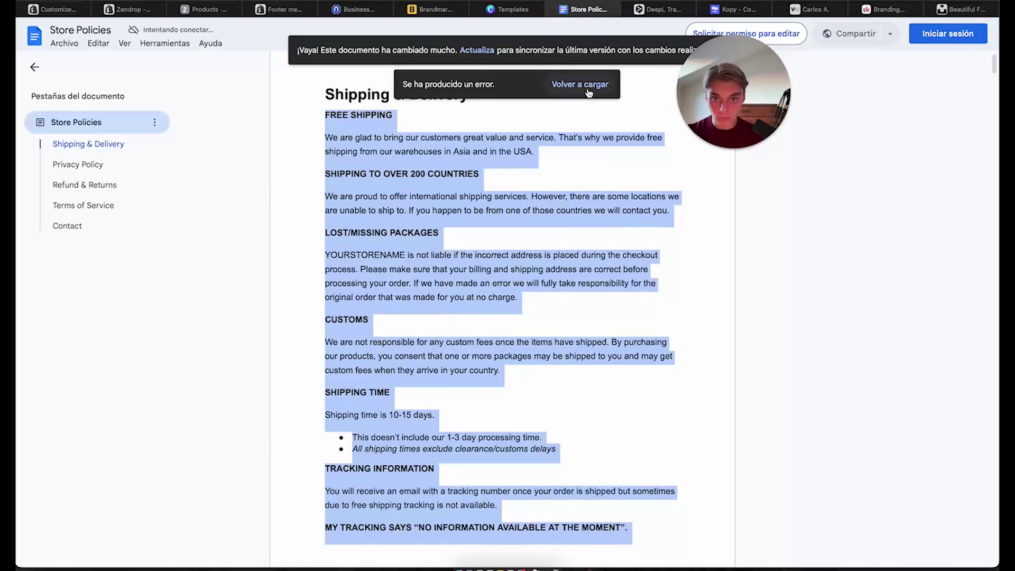
scroll(380, 133, up, 1)
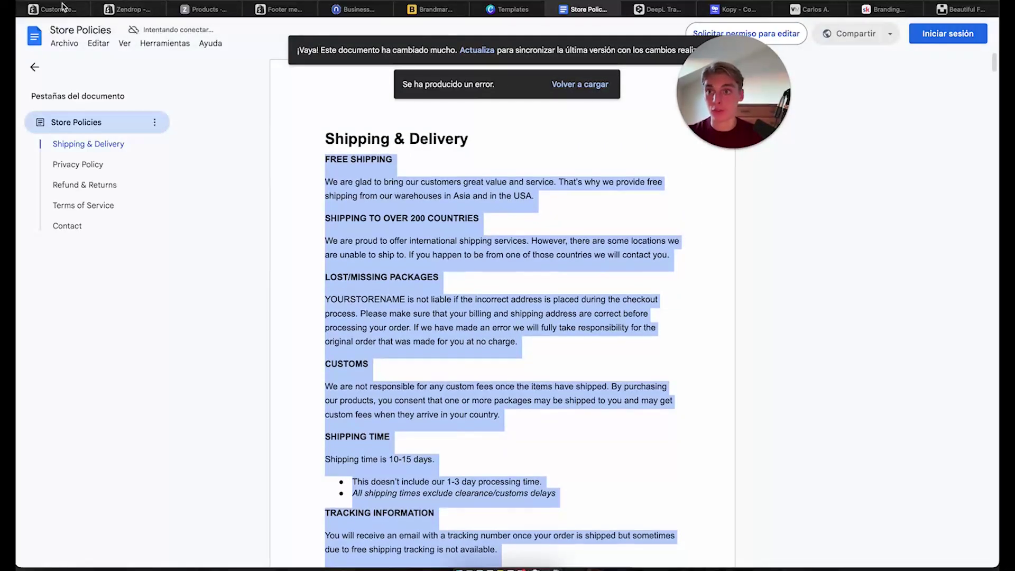
Start a 'Shi' footer menu item, then drop it and go to the store's Pages list
click(284, 7)
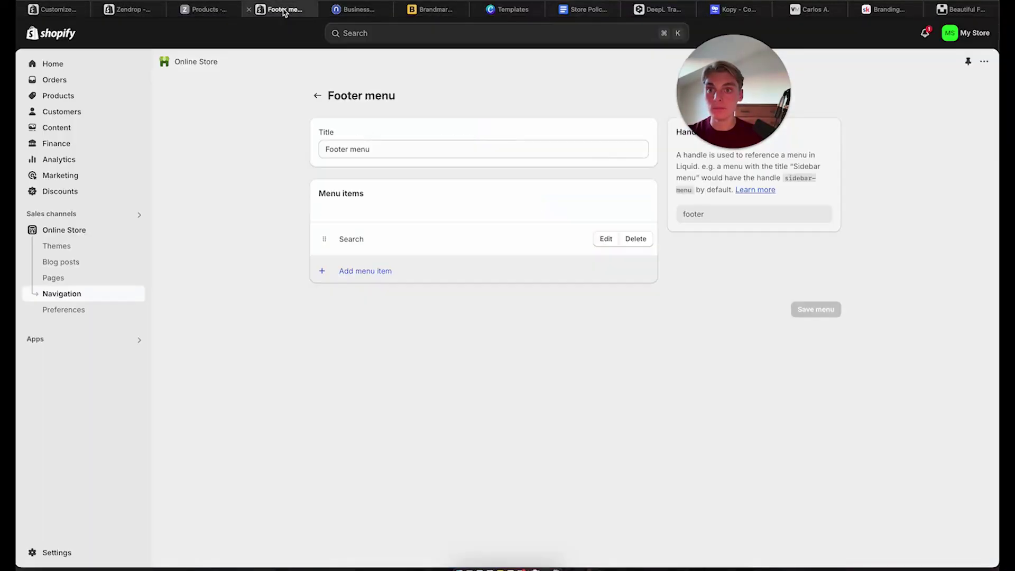
click(376, 273)
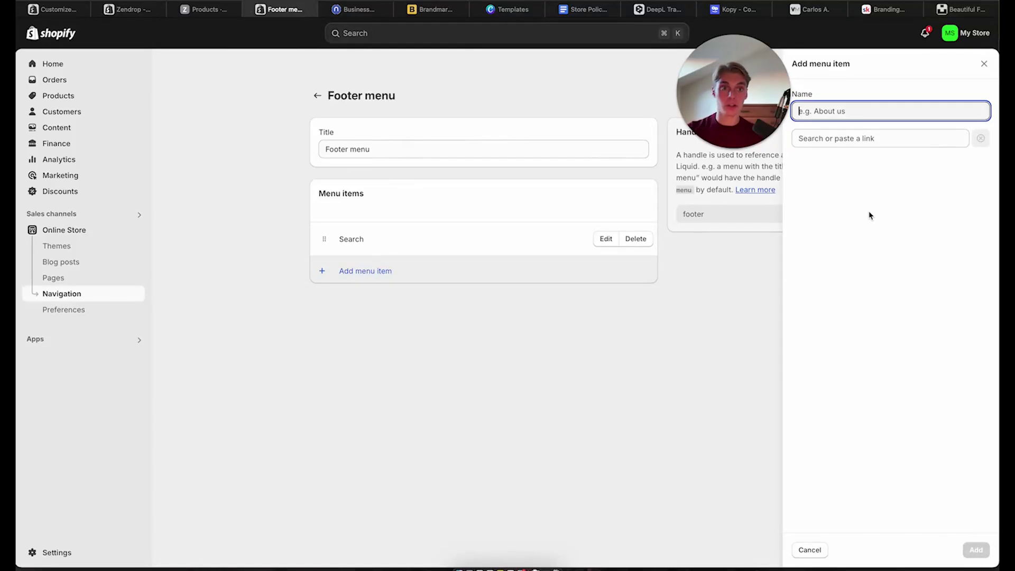
text(Shipping & Delivery)
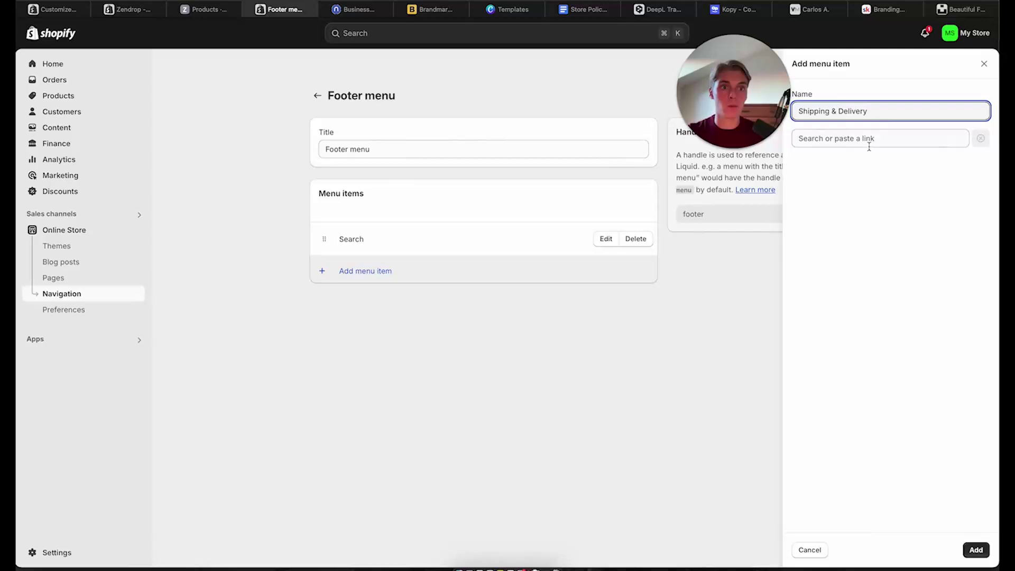
click(869, 142)
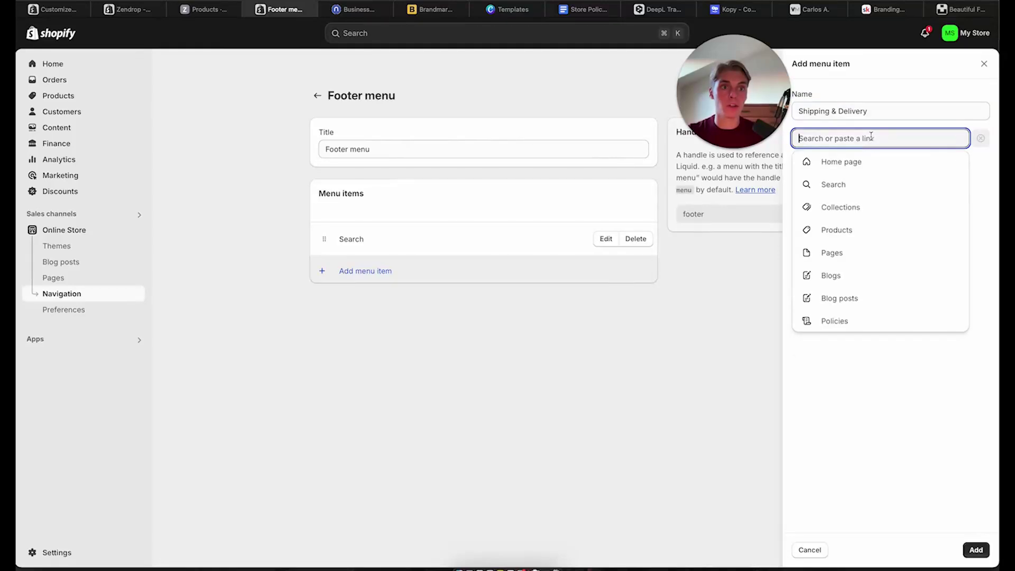
click(885, 410)
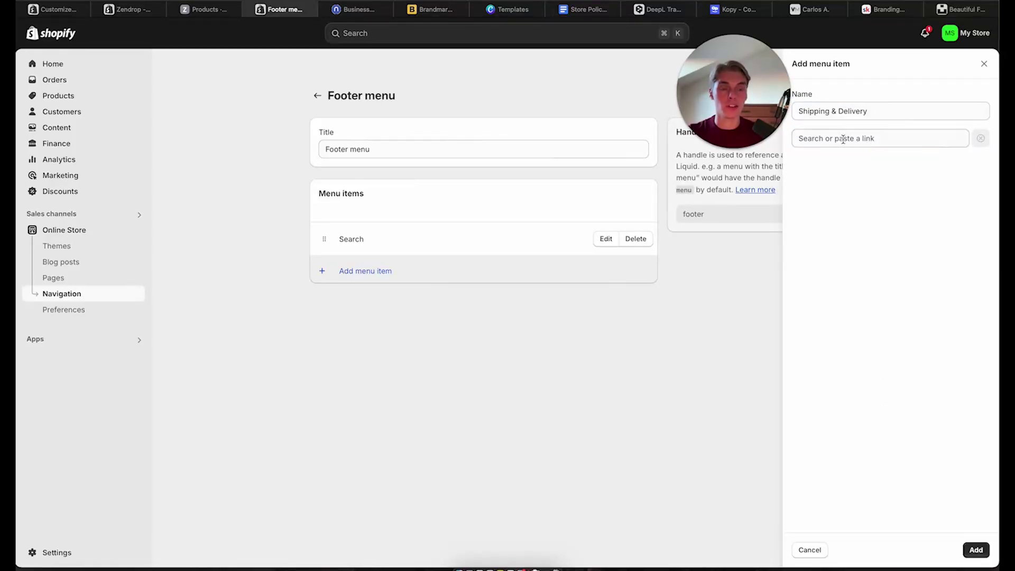
click(62, 279)
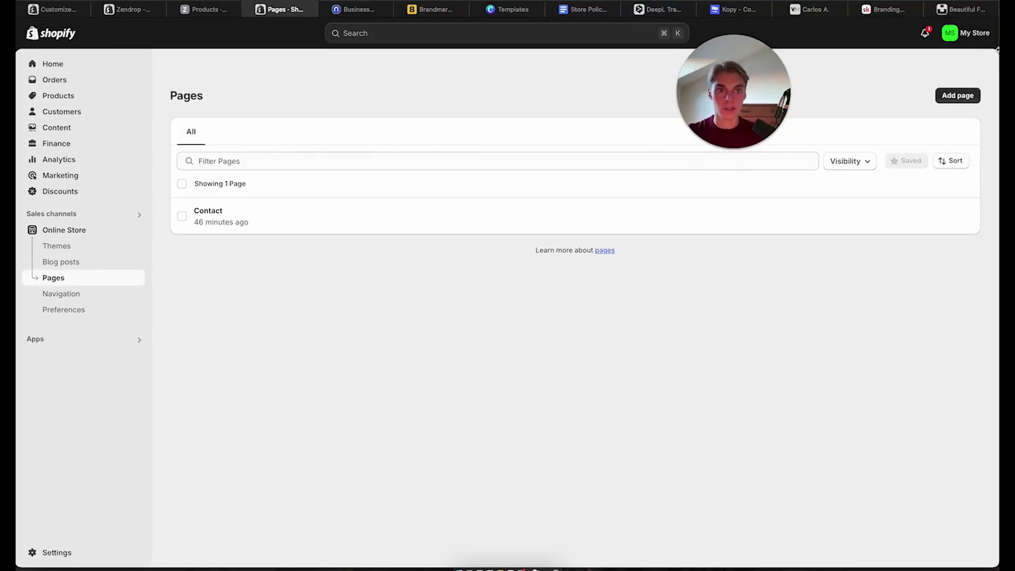
Create a new page with the pasted shipping policy, replacing YOURSTORENAME.com with beleza-sydney.com
click(959, 97)
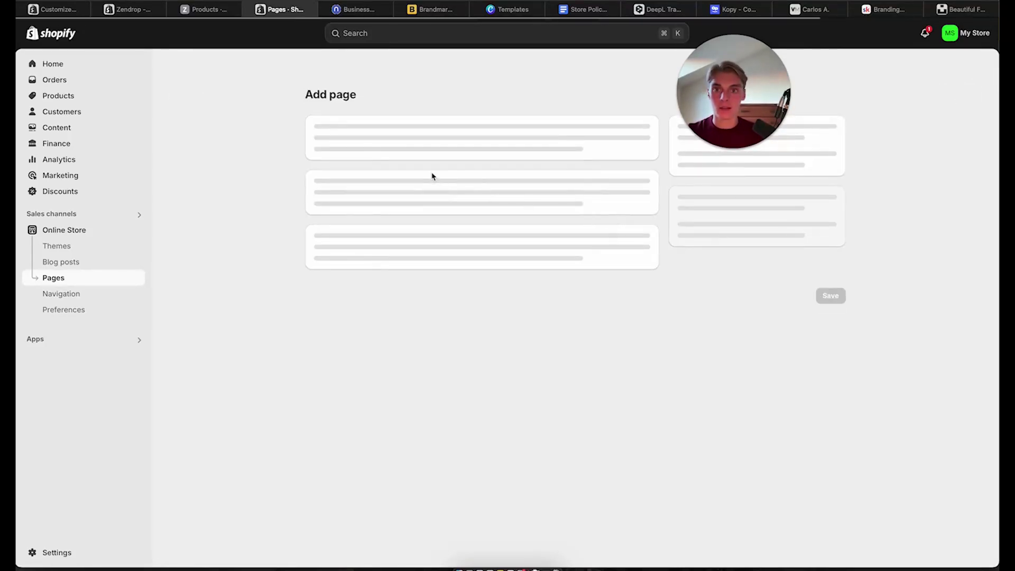
click(420, 256)
key(super+v)
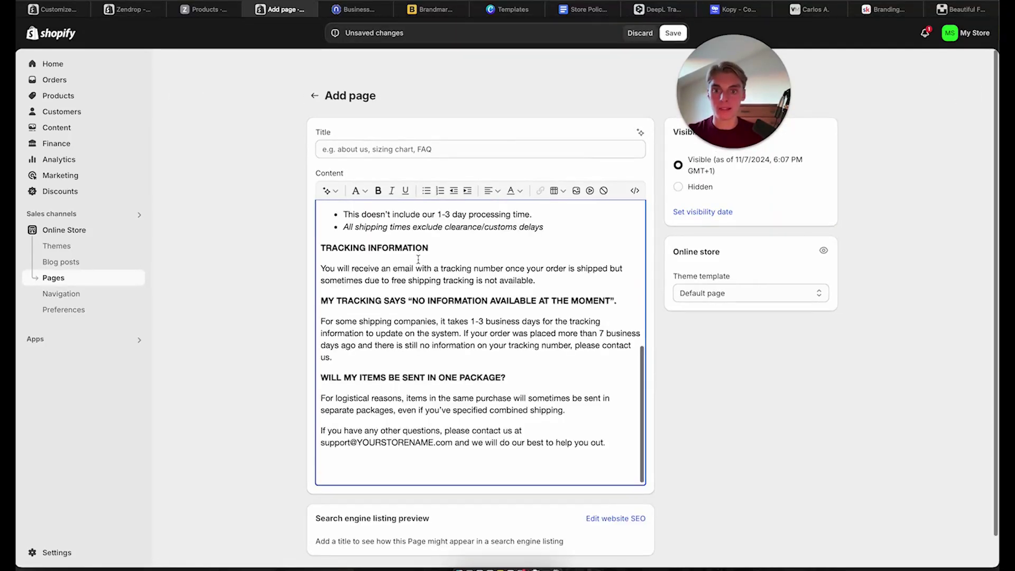
double_click(397, 465)
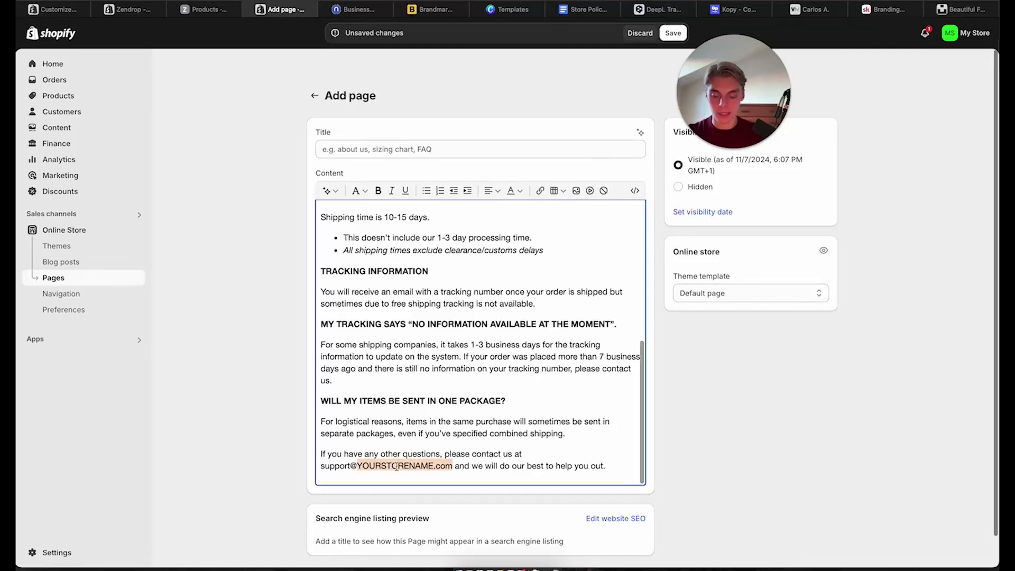
text(belez)
text(a-sydney)
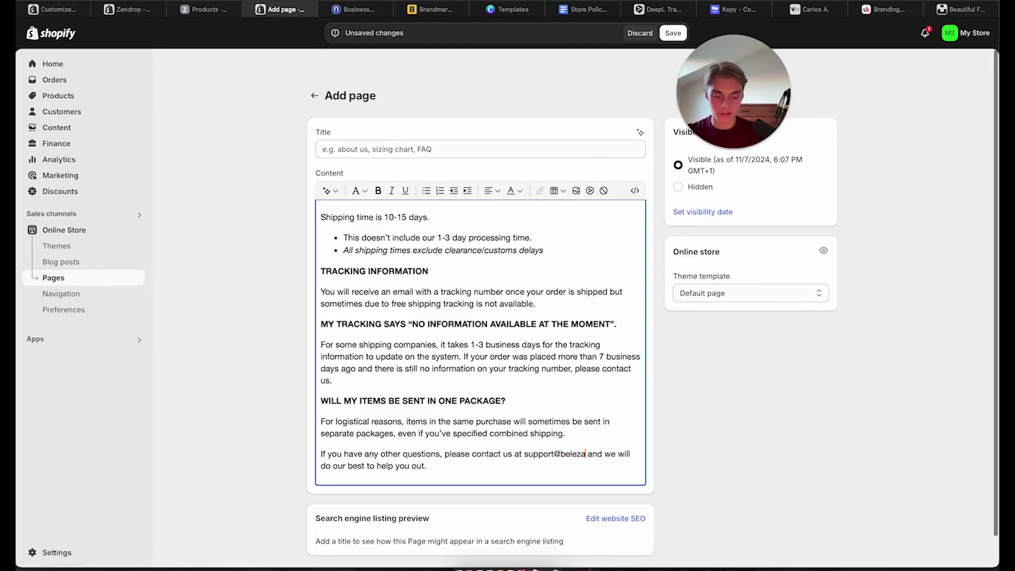
text(.com)
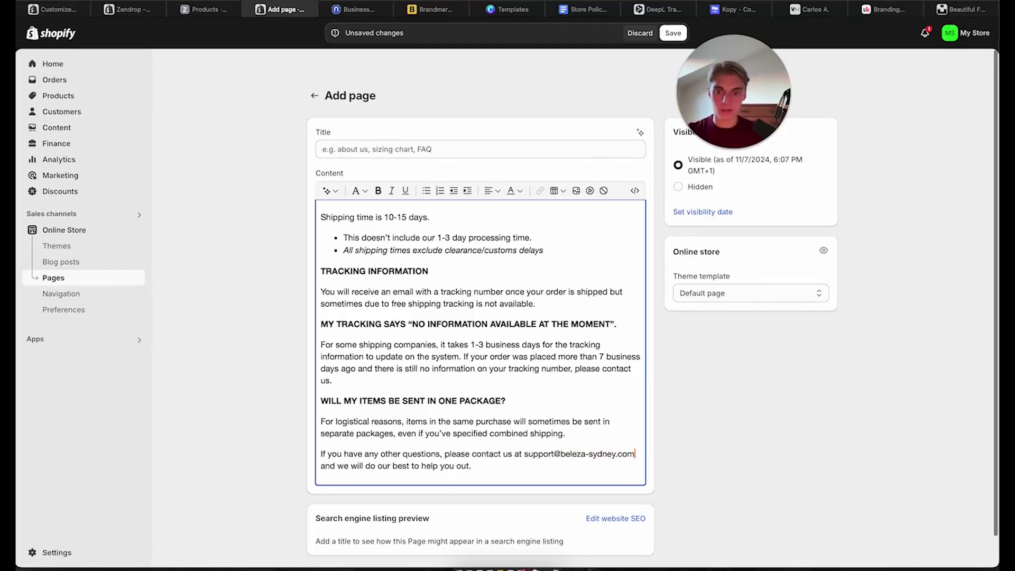
scroll(476, 354, up, 5)
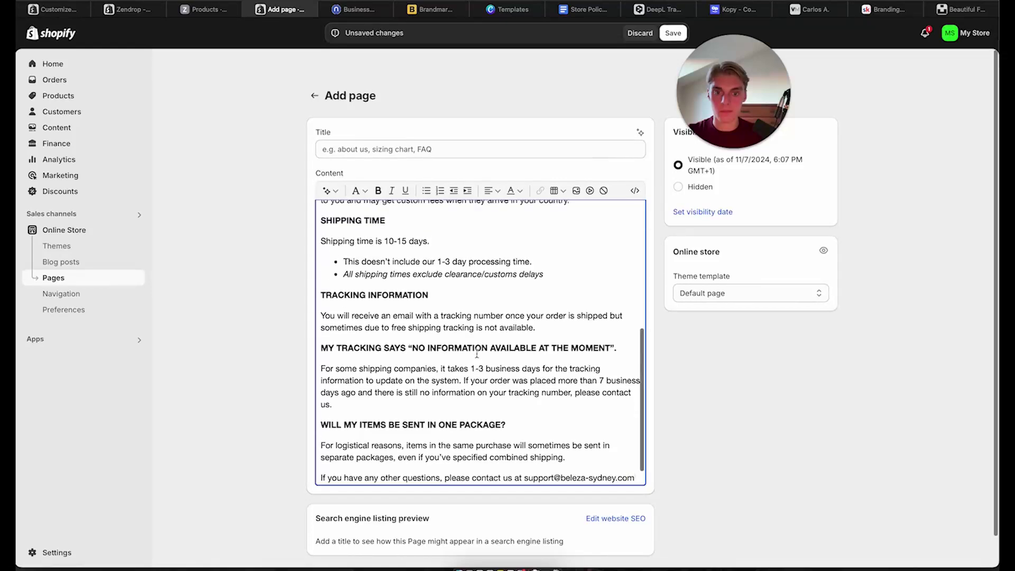
scroll(476, 354, up, 3)
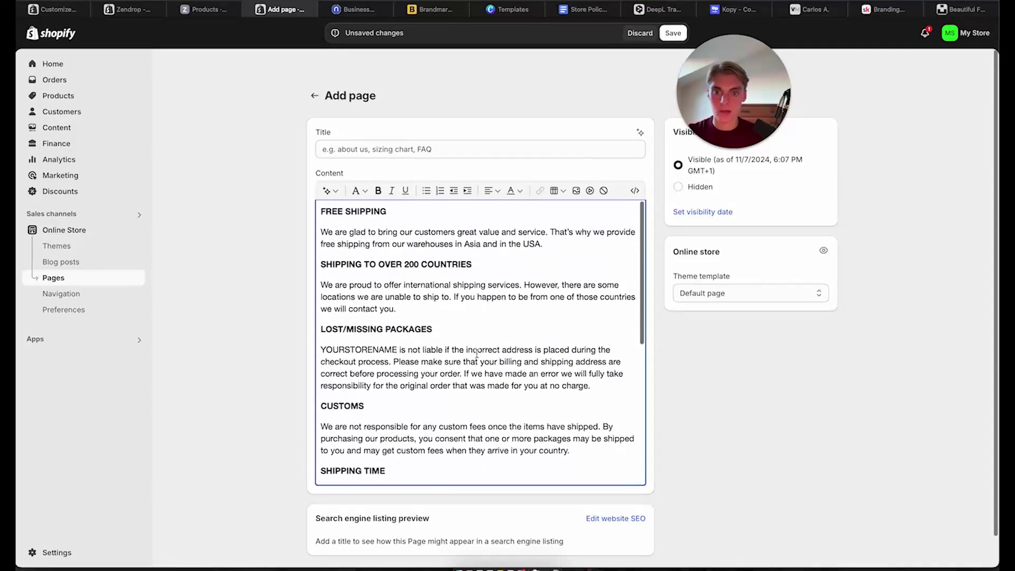
Title the page 'Shipping & Delivery' and save it
click(374, 151)
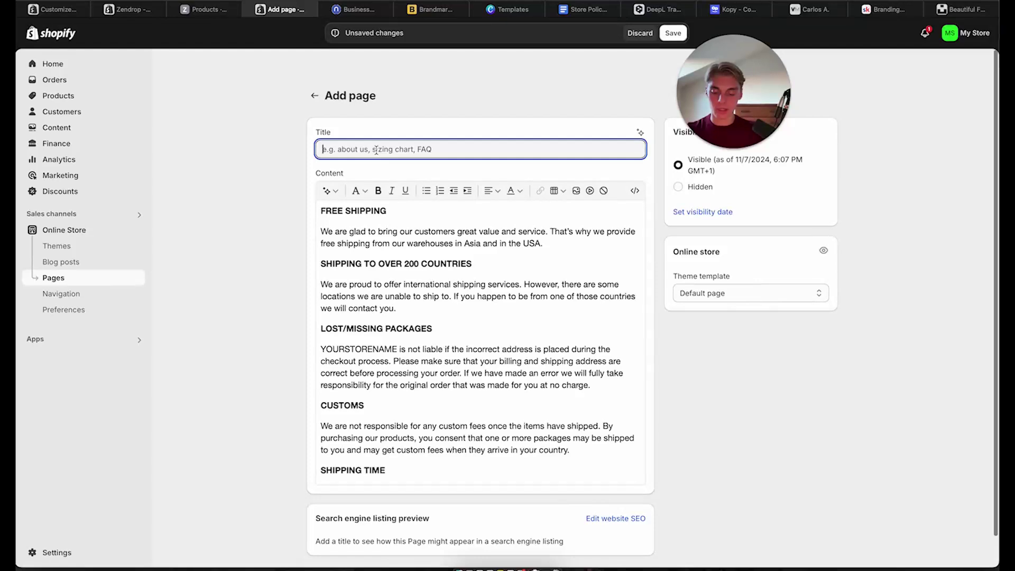
text(Shippi)
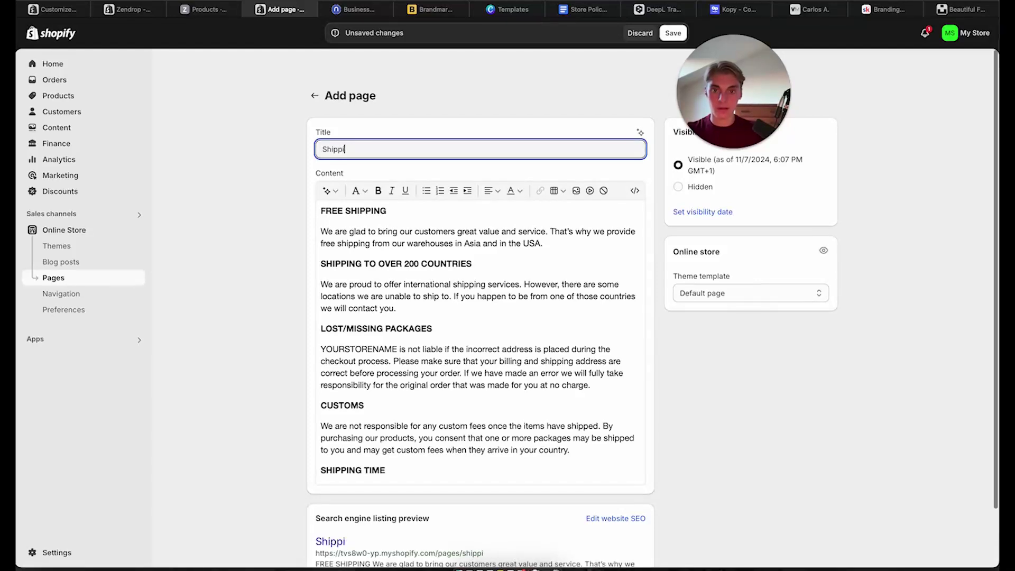
key(BackSpace)
key(BackSpace)
key(BackSpace)
text(pping & )
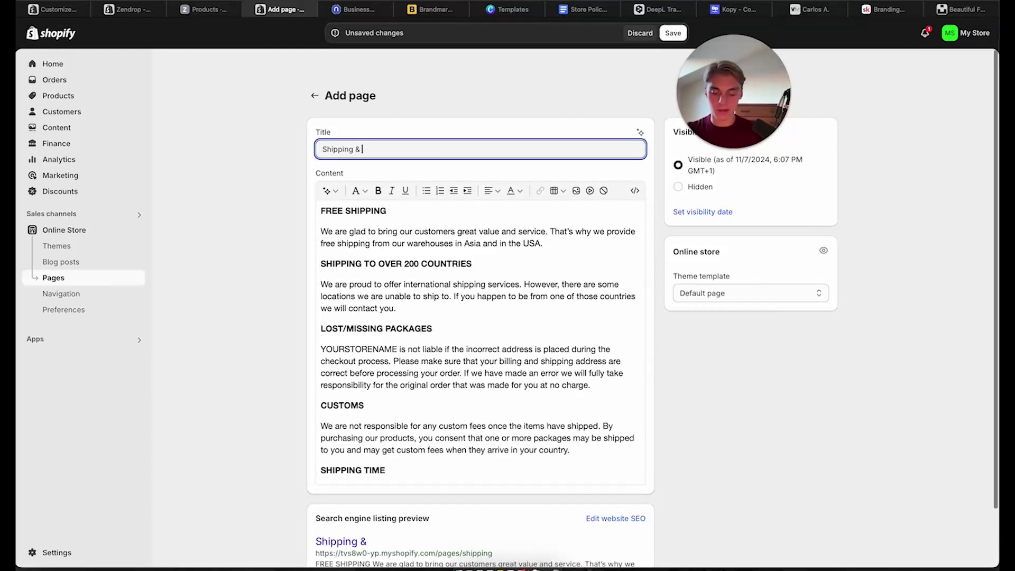
text(delivery)
key(BackSpace)
key(BackSpace)
key(BackSpace)
key(BackSpace)
key(BackSpace)
key(BackSpace)
key(BackSpace)
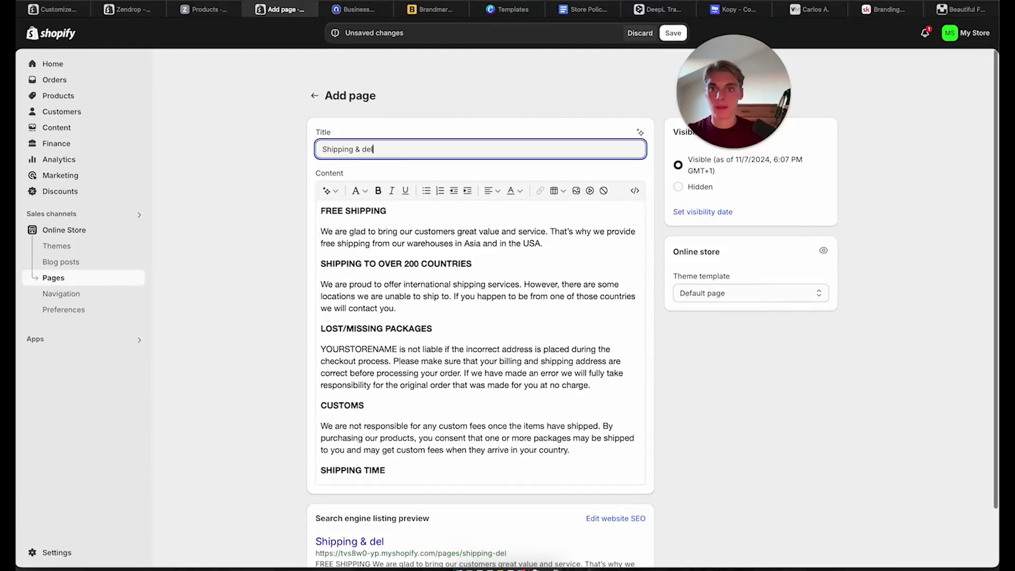
text(Deliver)
text(y)
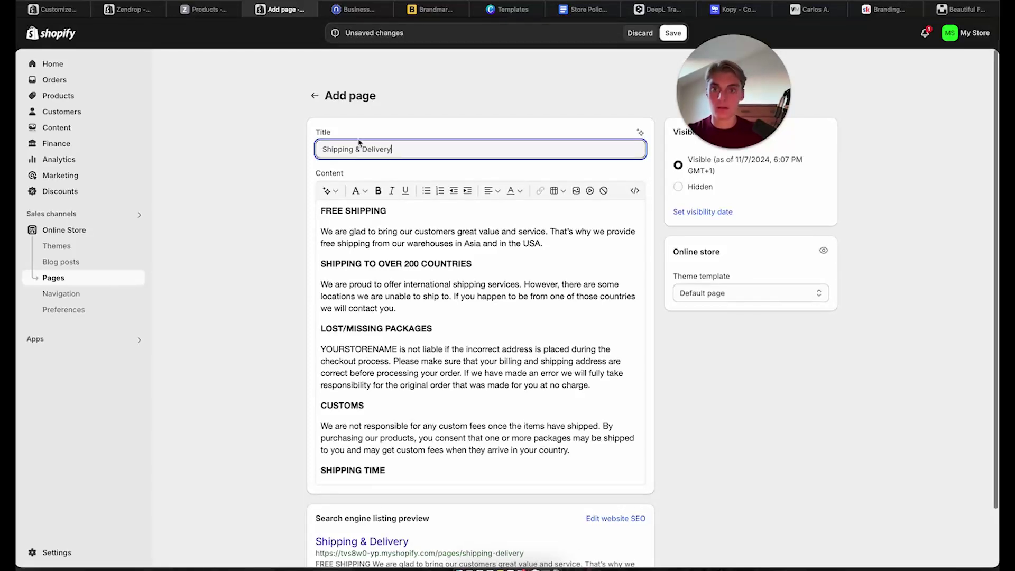
click(314, 212)
scroll(530, 397, down, 5)
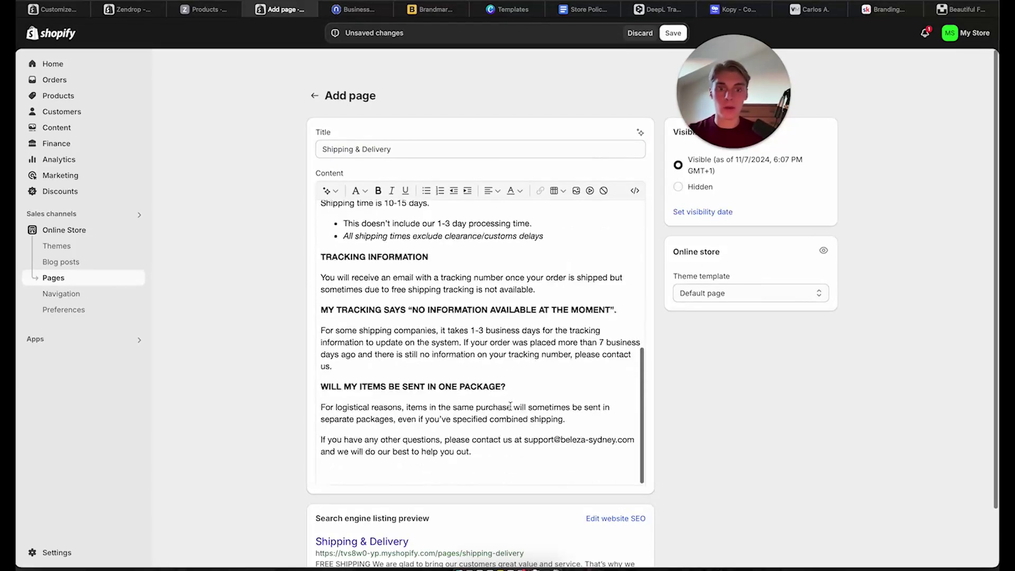
scroll(531, 398, up, 5)
drag(727, 90, 909, 274)
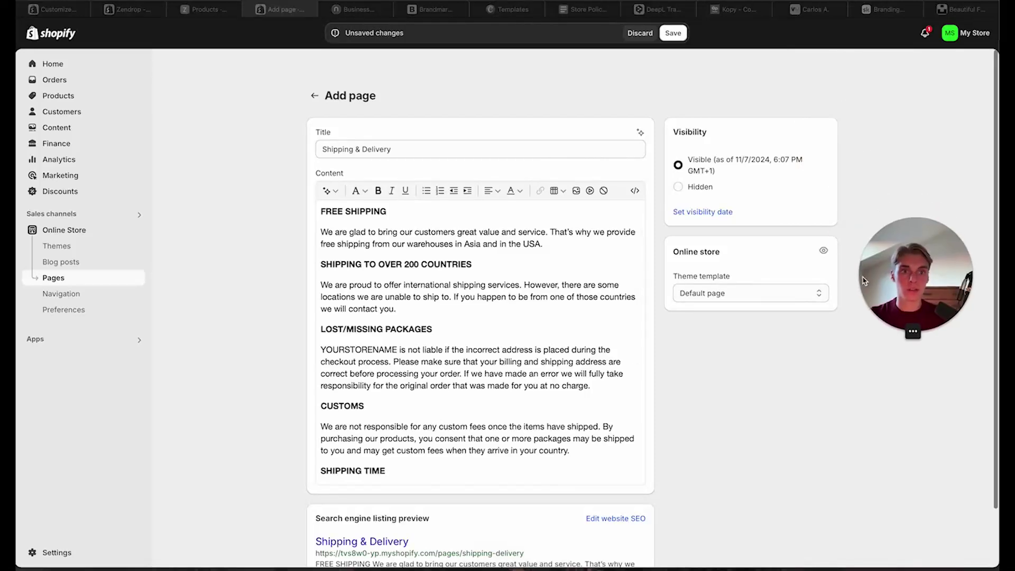
scroll(594, 390, down, 10)
click(823, 550)
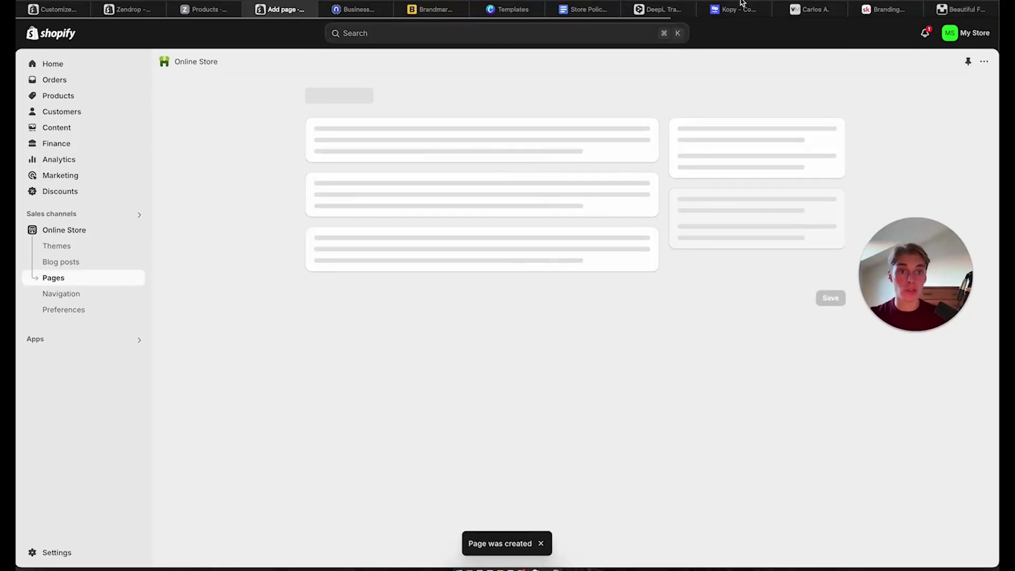
click(580, 10)
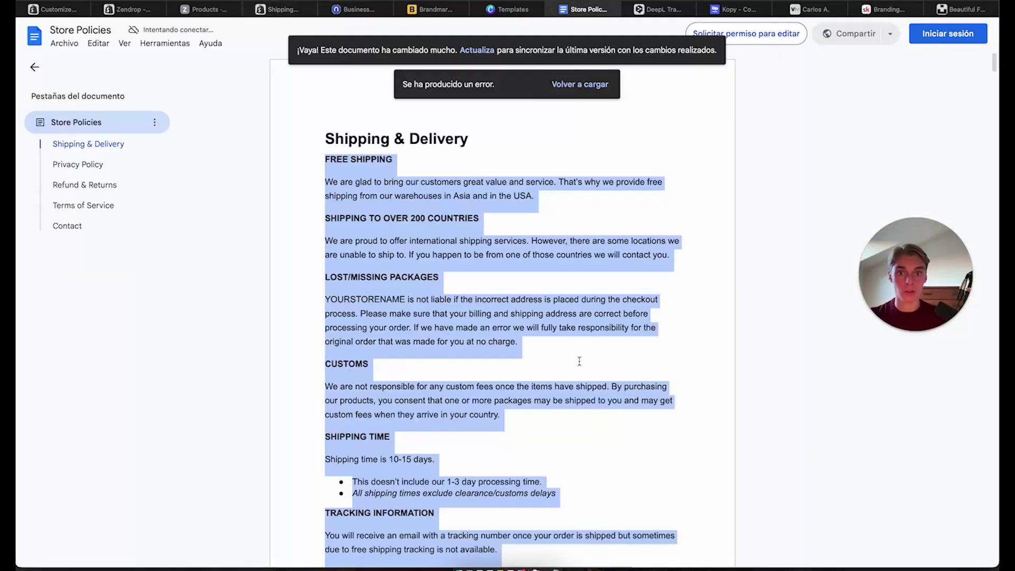
scroll(579, 361, down, 10)
scroll(580, 361, down, 15)
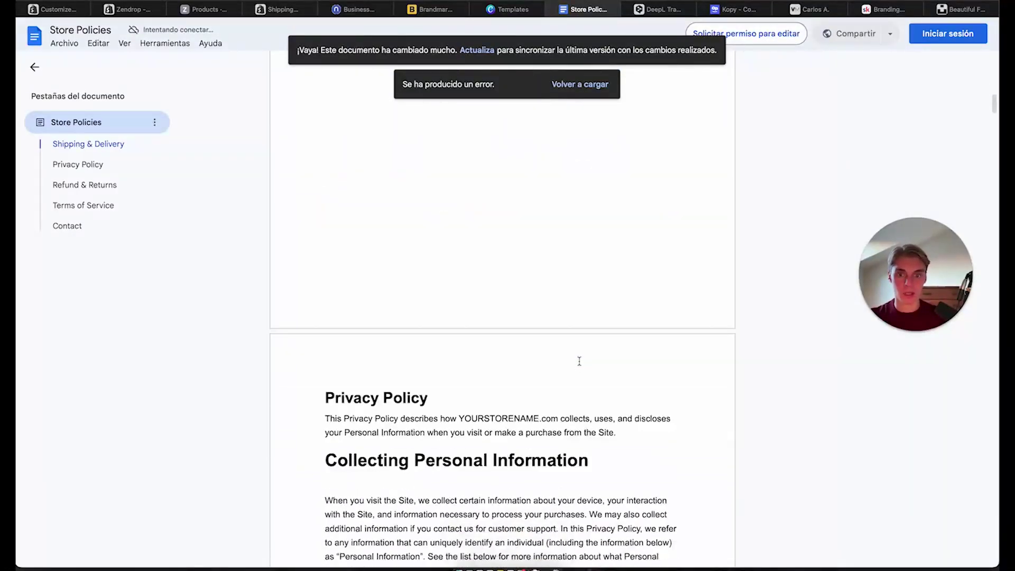
scroll(386, 329, down, 20)
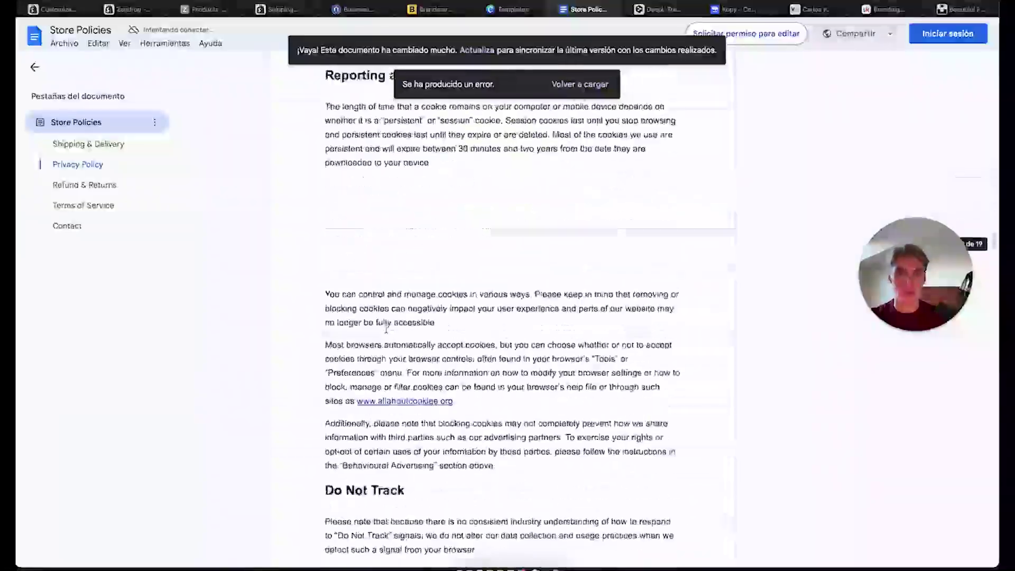
scroll(386, 332, up, 10)
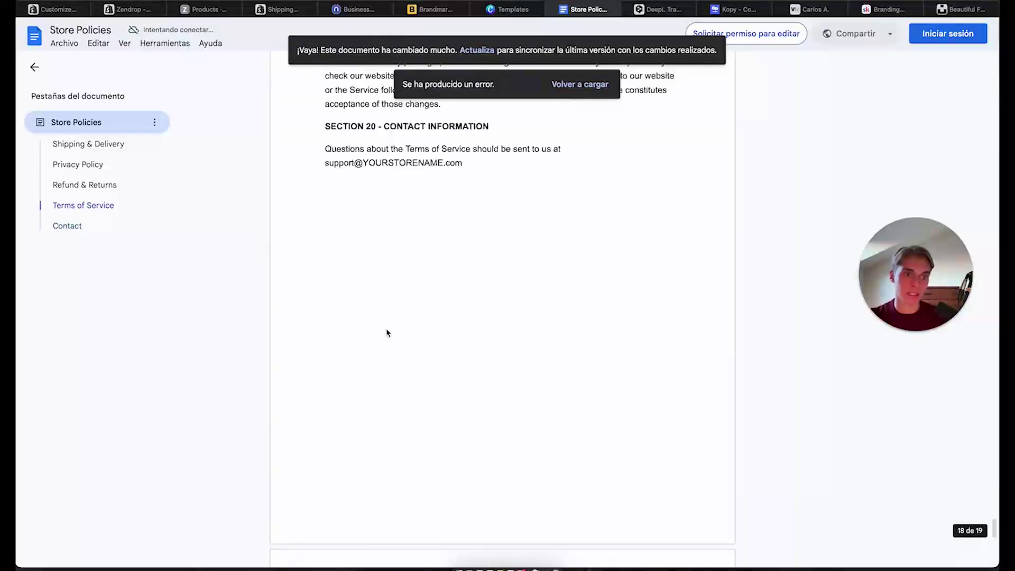
scroll(386, 329, up, 6)
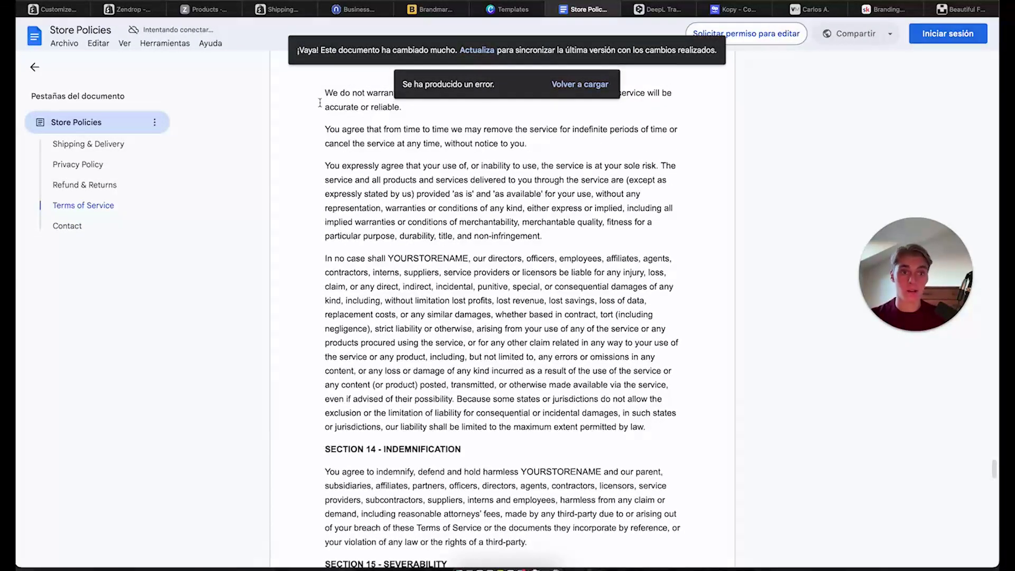
key(XF86MonBrightnessUp)
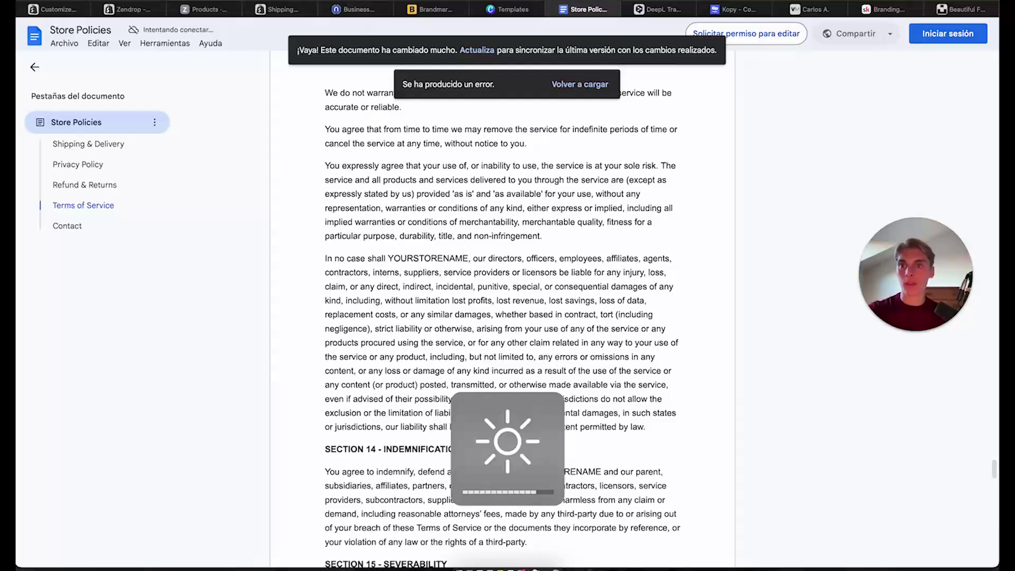
key(XF86MonBrightnessUp)
Open the Footer menu from Online Store > Navigation
click(262, 11)
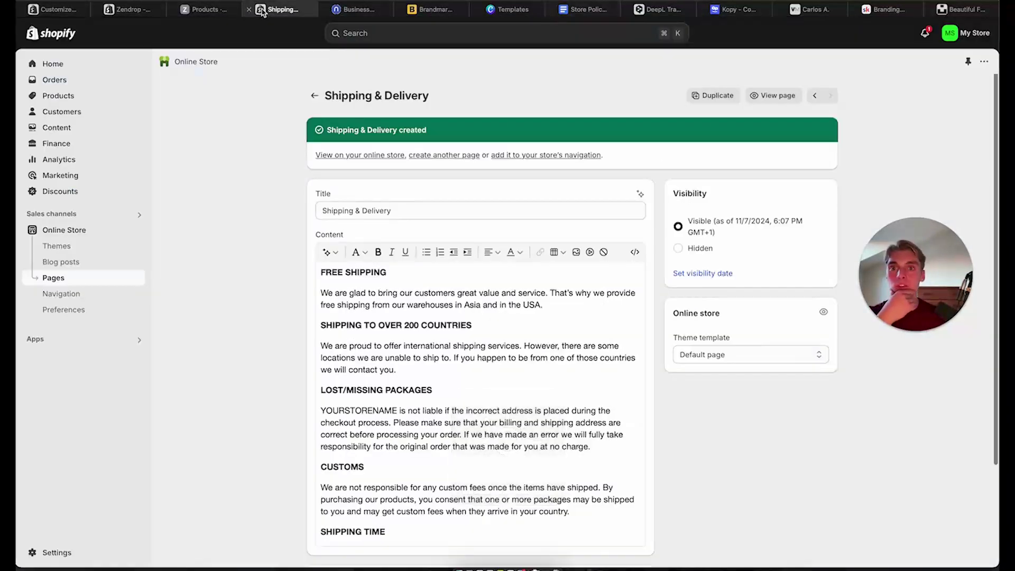
click(79, 296)
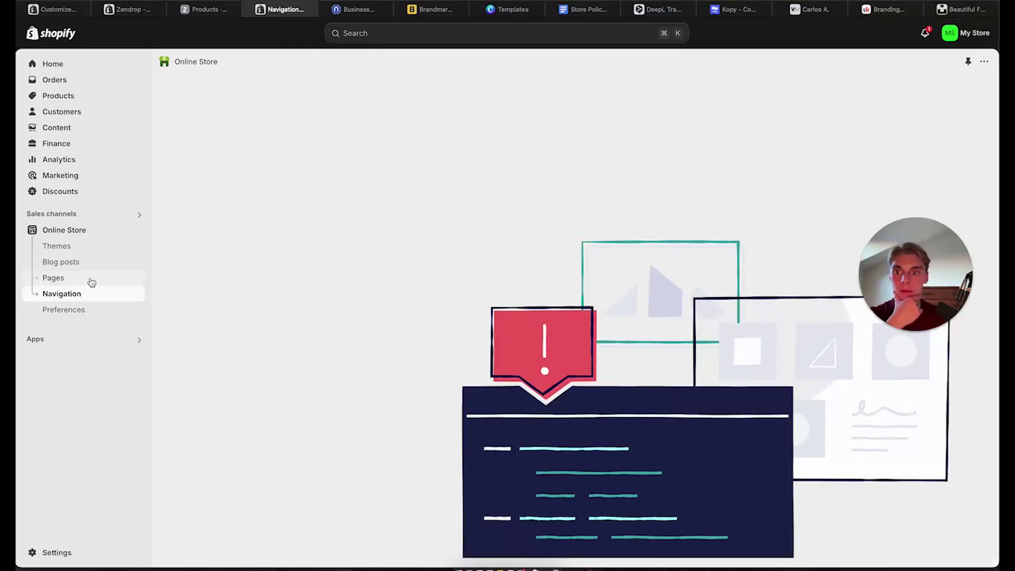
key(super+shift+backslash)
click(911, 104)
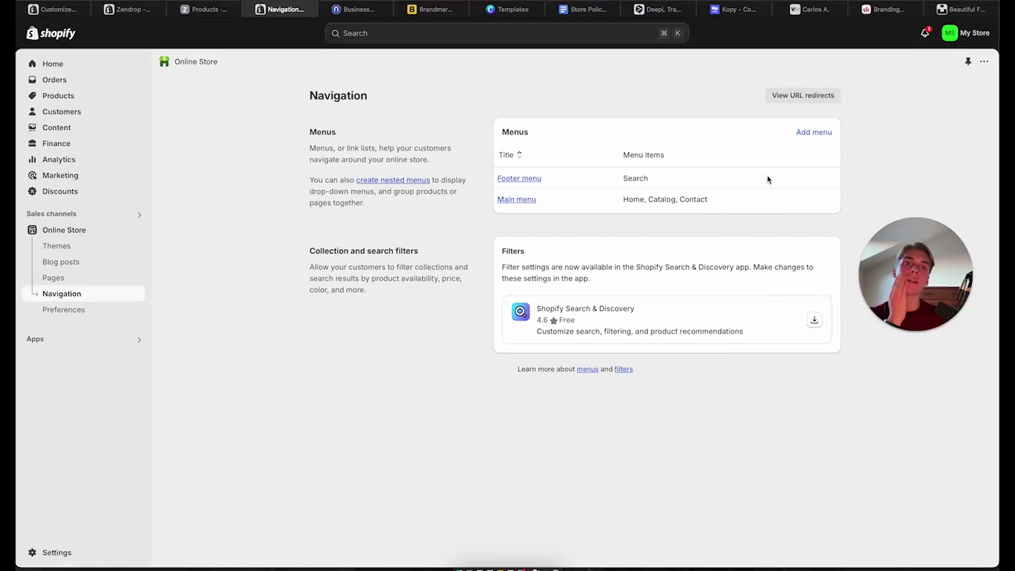
click(517, 180)
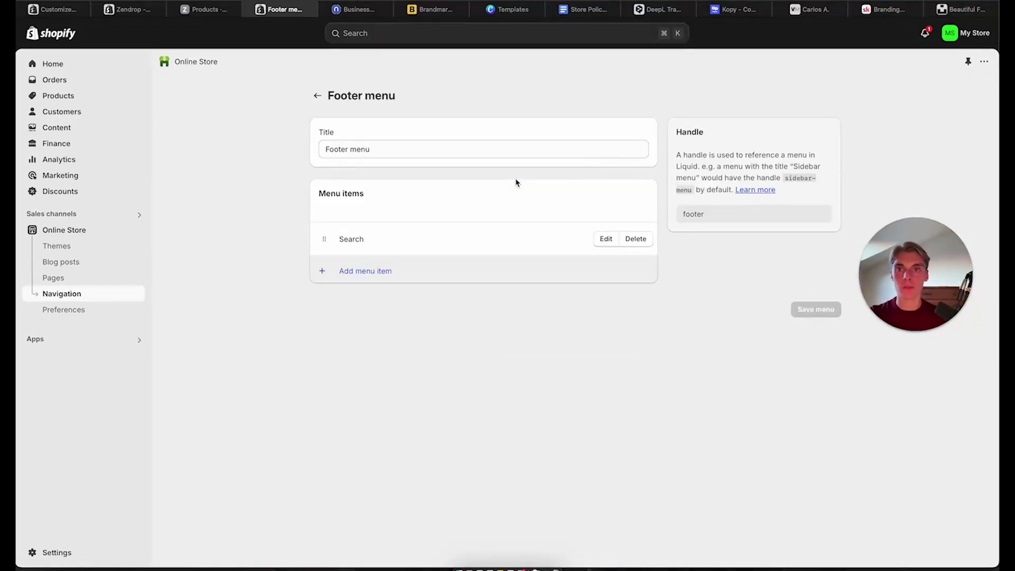
Add a Shipping & Delivery footer item linked to the Shipping & Delivery page
click(384, 279)
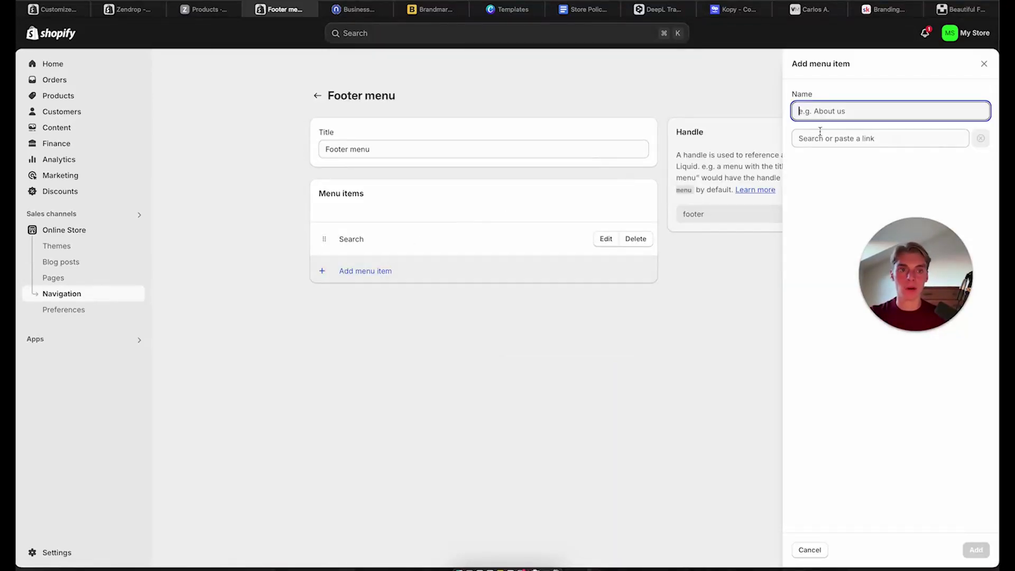
text(Shipping & Delivery)
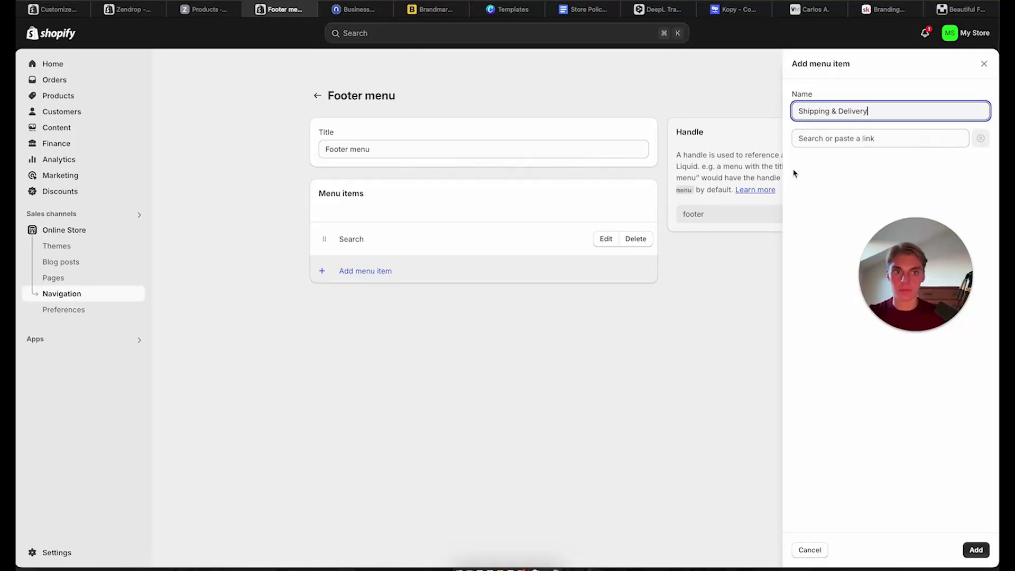
click(871, 142)
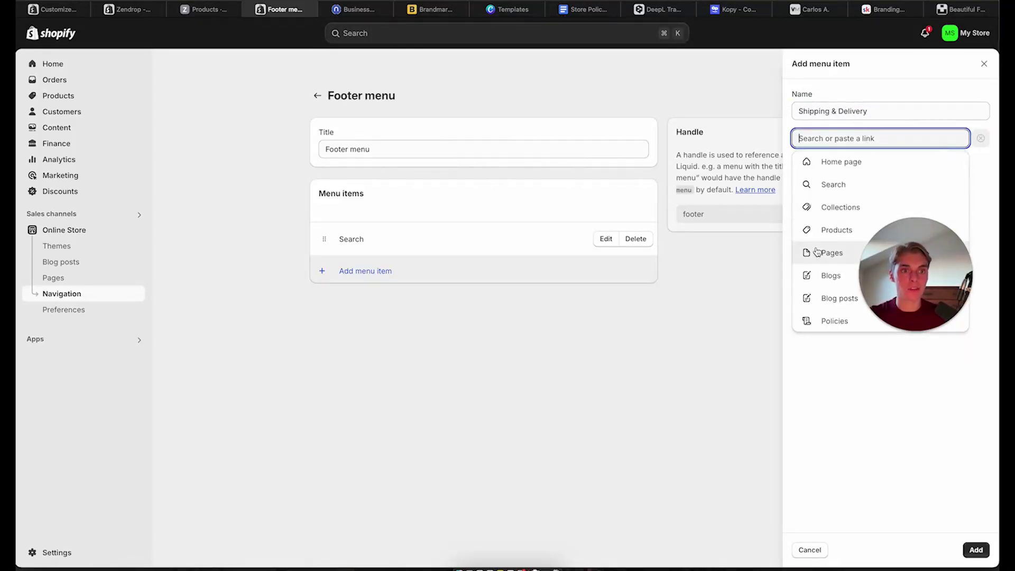
click(827, 254)
click(834, 207)
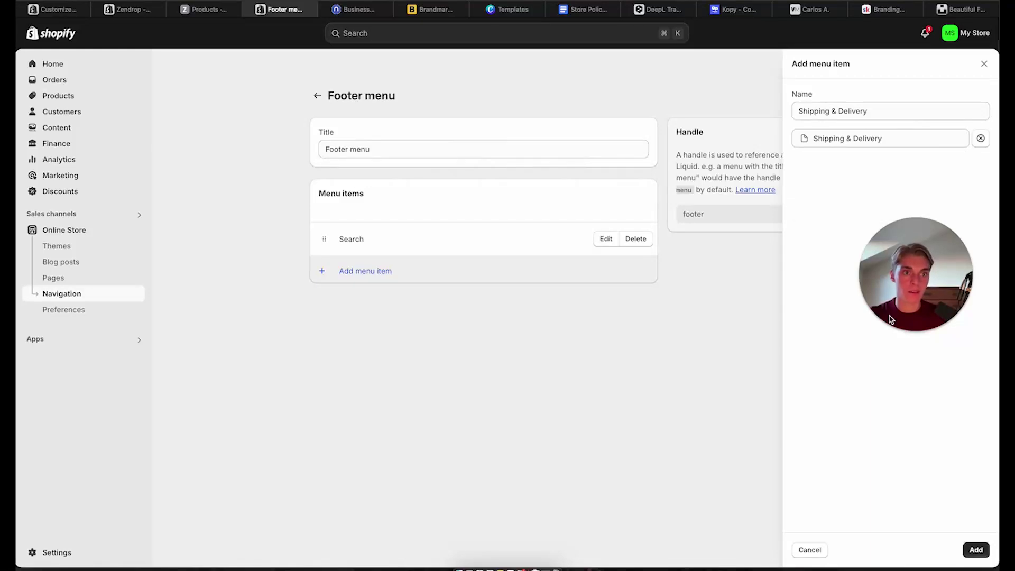
click(977, 551)
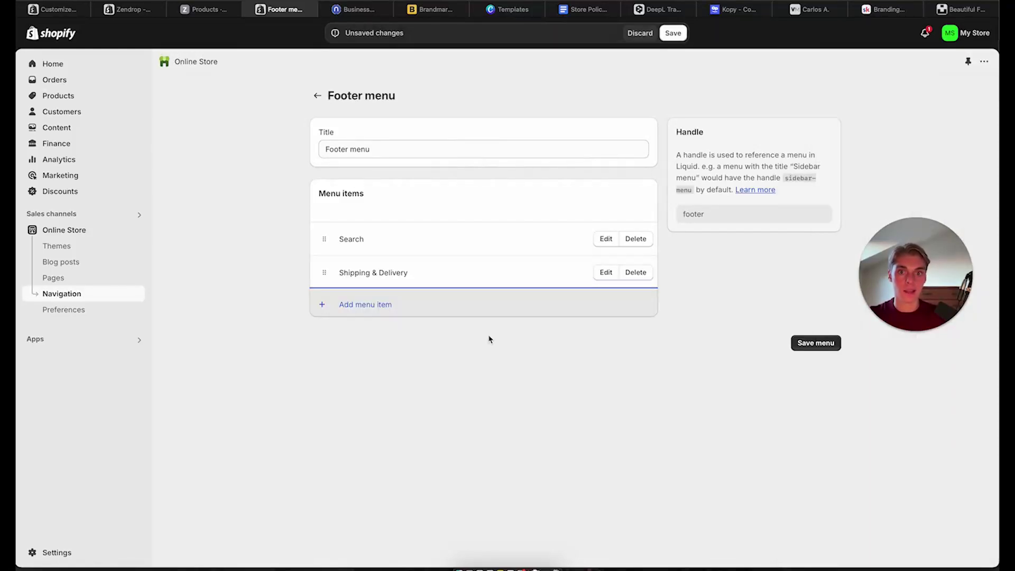
Delete the Search link and save the footer menu
click(606, 239)
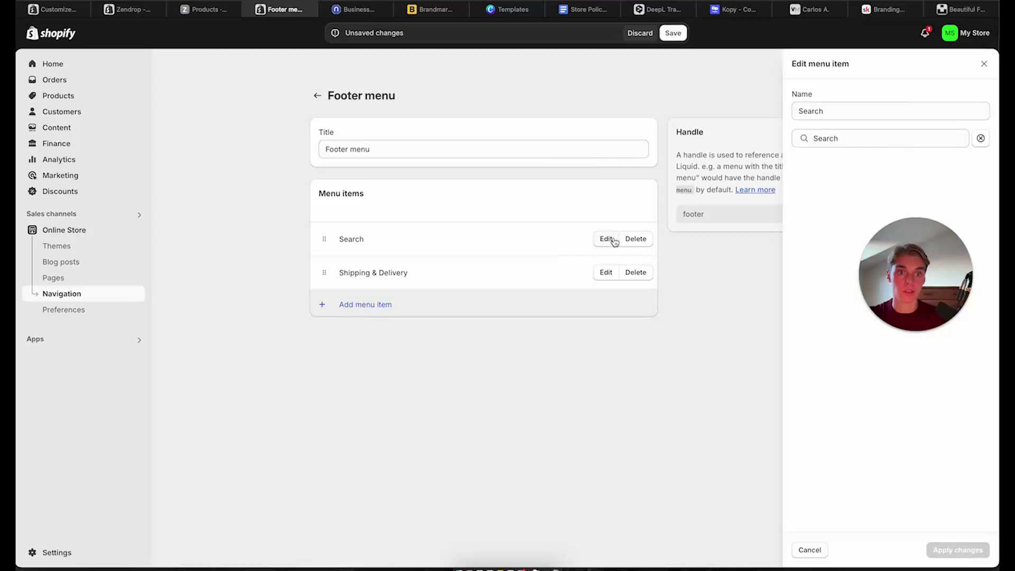
click(687, 256)
click(636, 239)
click(658, 329)
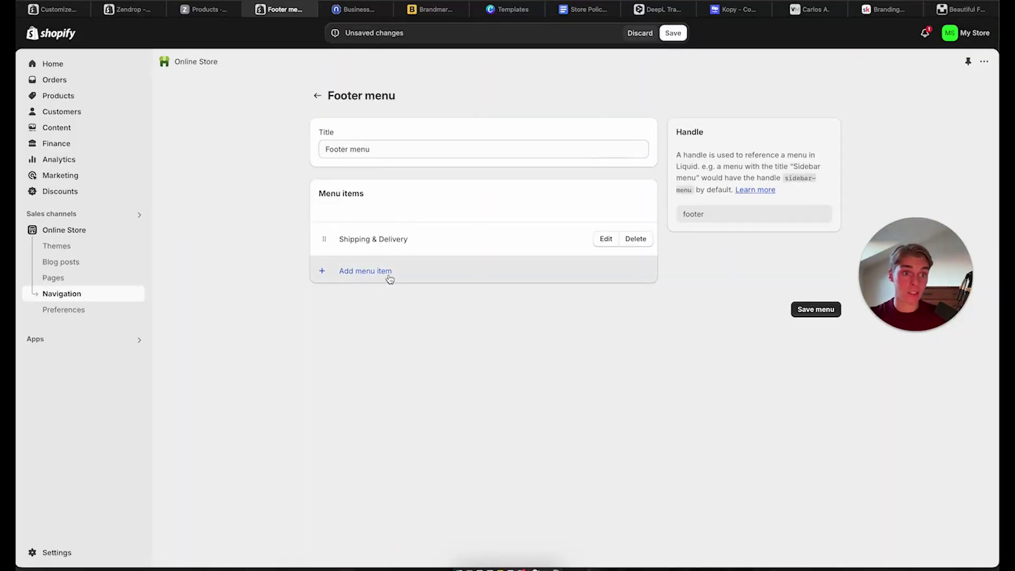
click(587, 9)
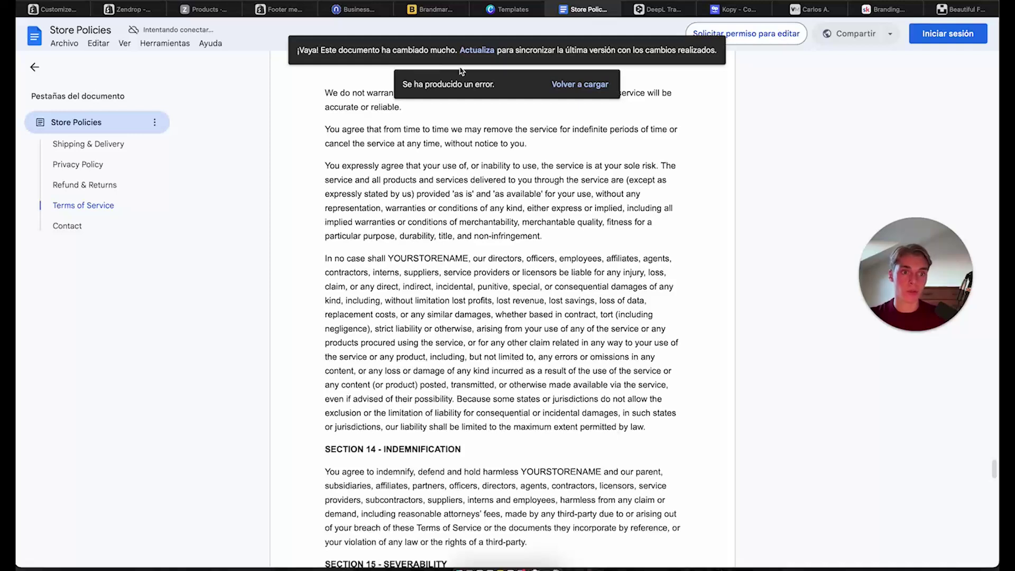
click(283, 9)
click(816, 309)
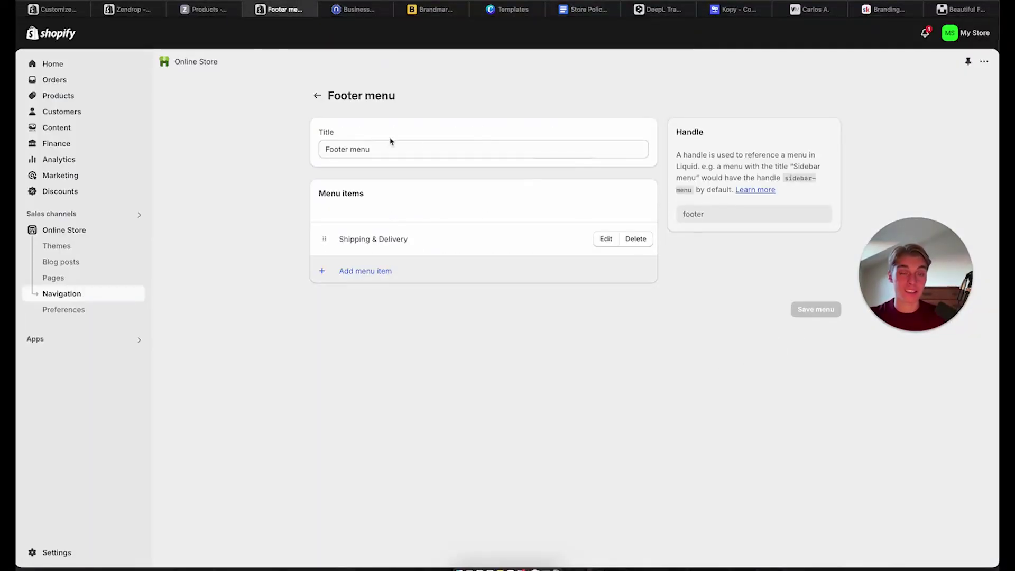
Preview the Shipping & Delivery page and retitle the footer Quick links heading 'INFORMATION.'
click(63, 10)
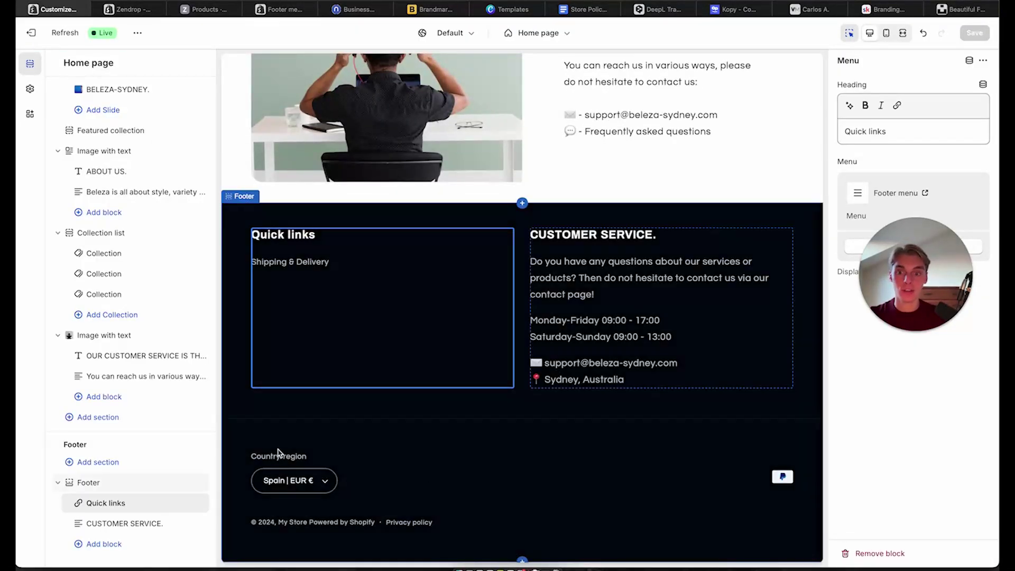
click(314, 265)
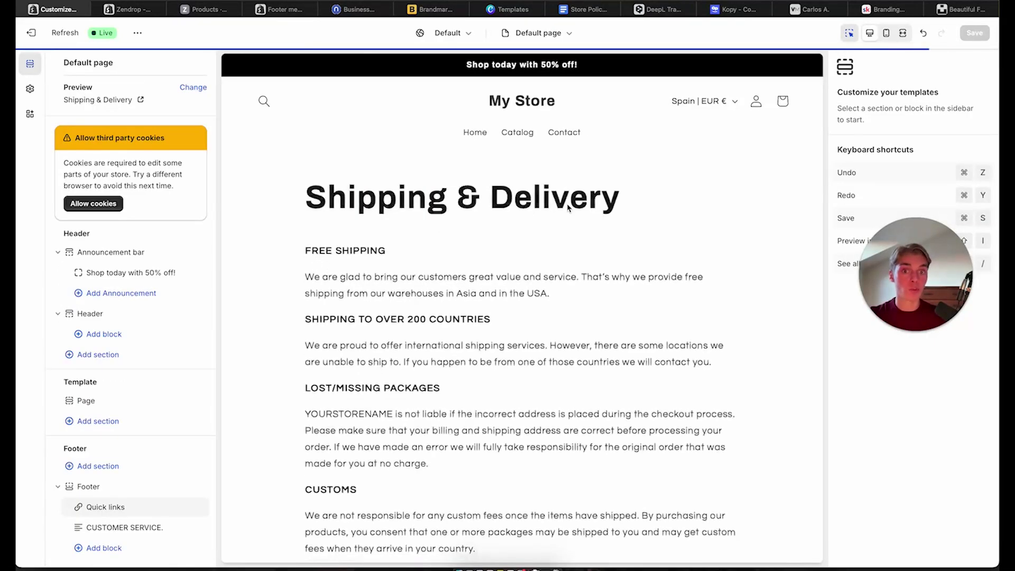
scroll(568, 207, down, 10)
scroll(568, 207, up, 10)
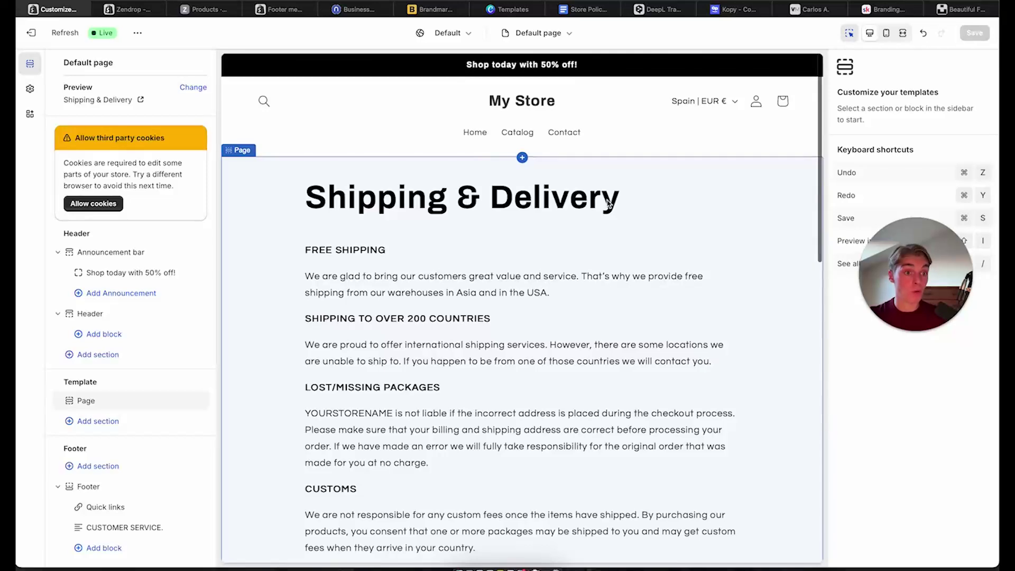
scroll(608, 204, down, 10)
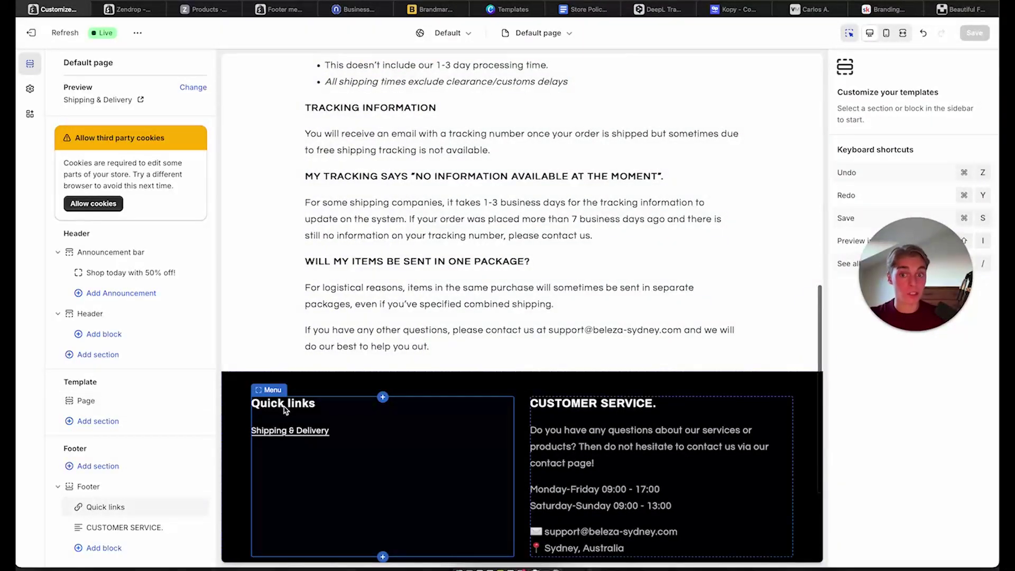
click(284, 410)
drag(888, 131, 855, 132)
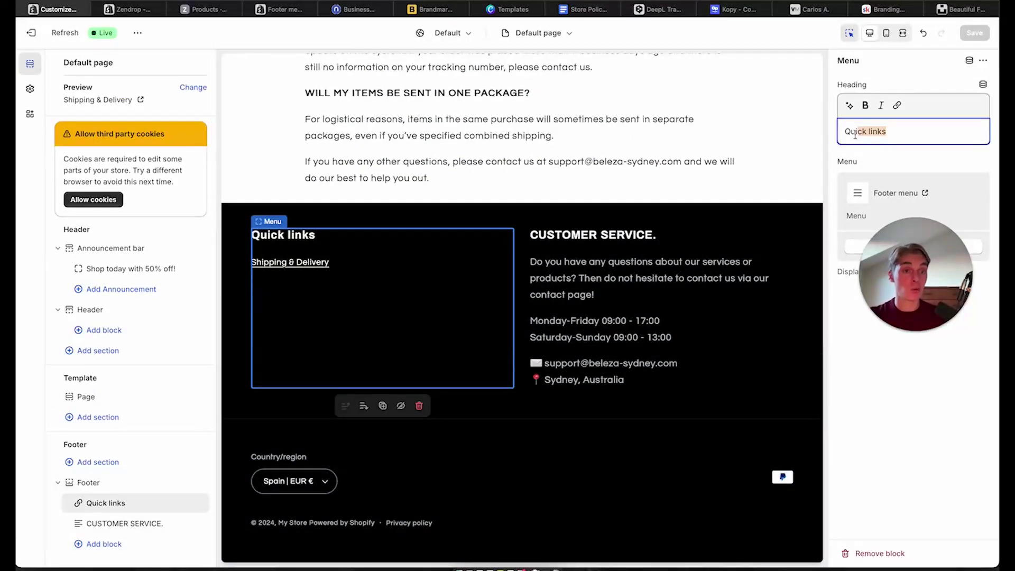
text(INFORMATION.)
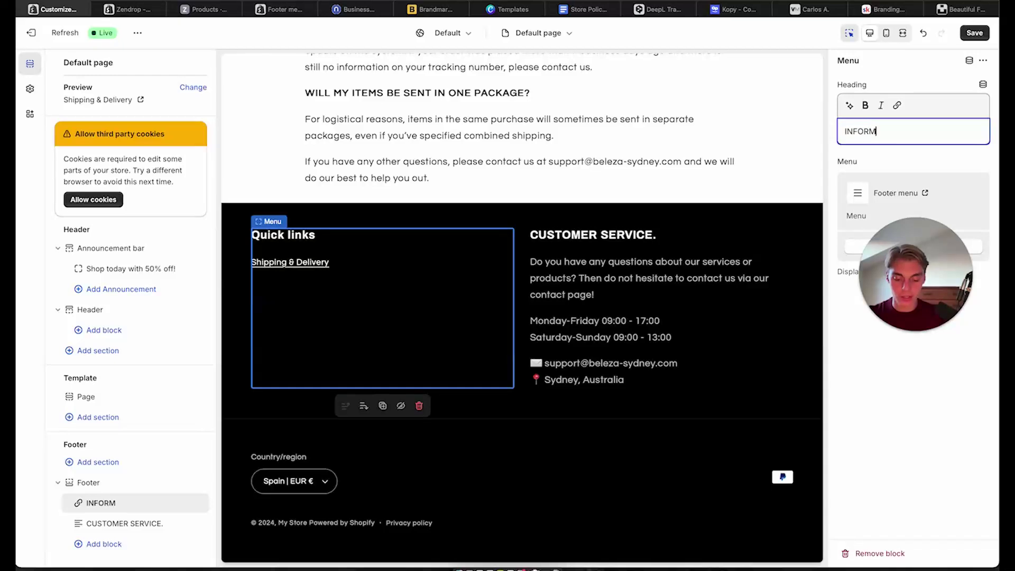
click(976, 33)
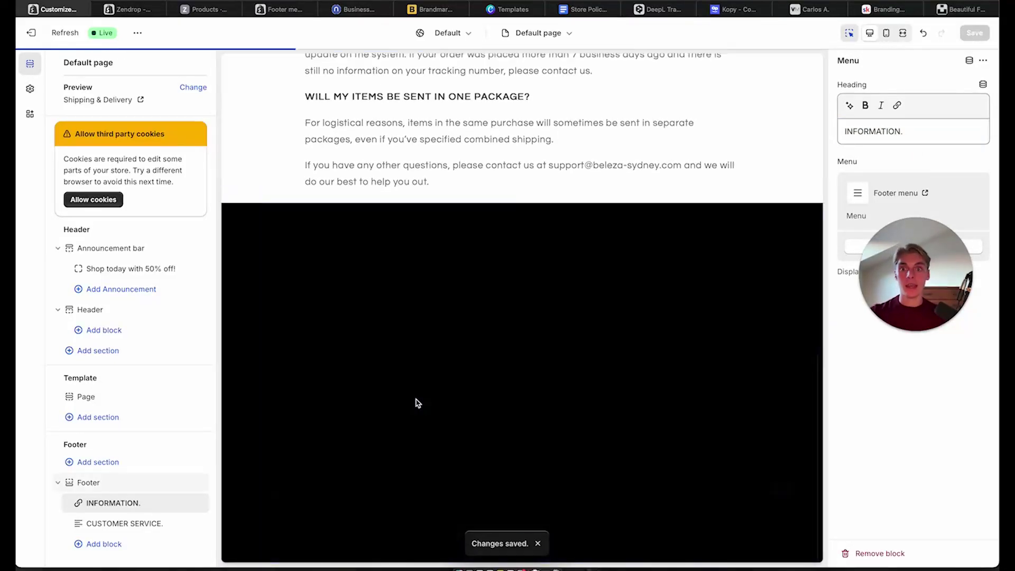
Load the home page in the preview and scroll down to the footer's INFORMATION. column
scroll(576, 434, up, 5)
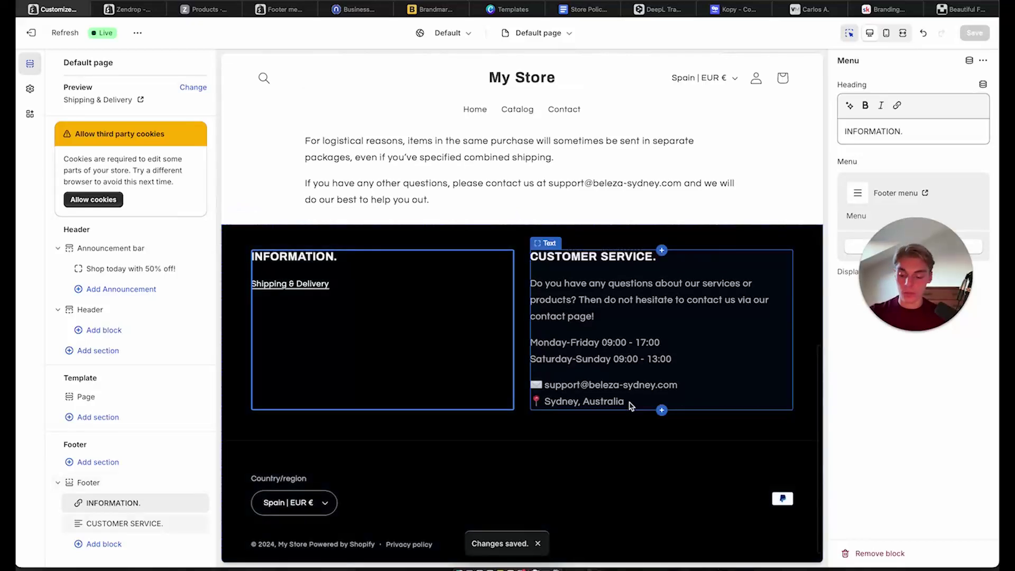
scroll(630, 406, up, 8)
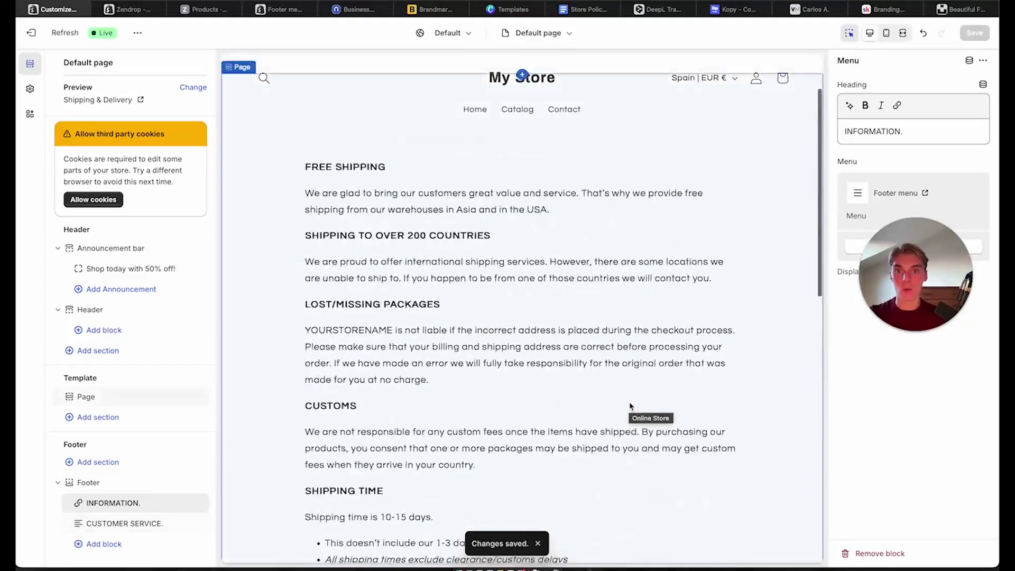
click(474, 110)
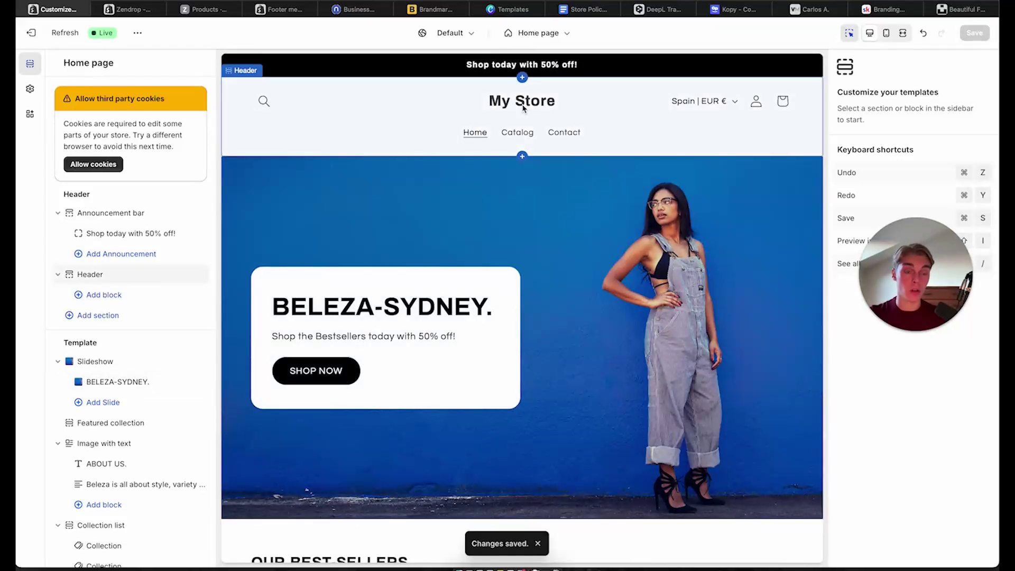
scroll(601, 354, down, 10)
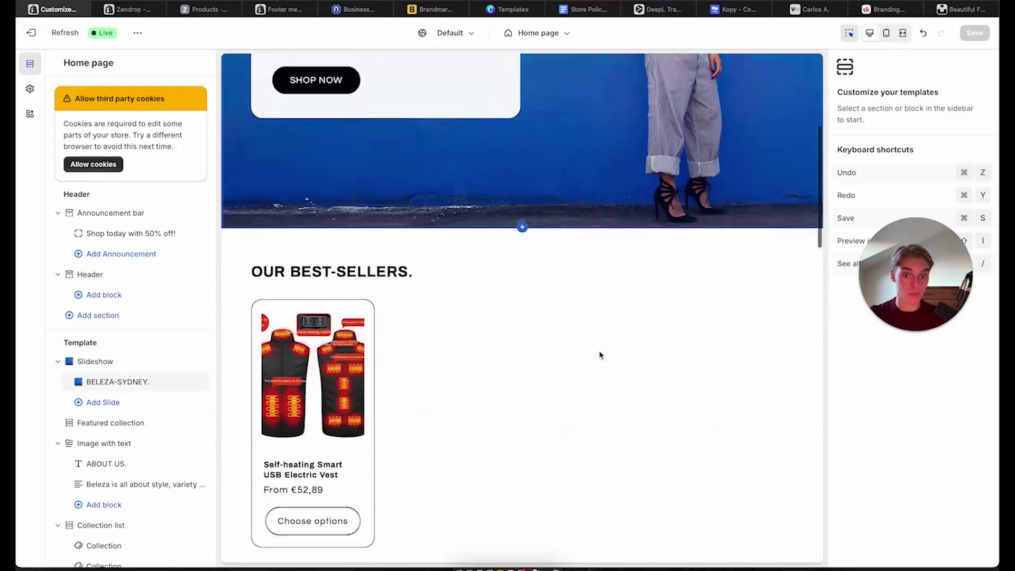
scroll(601, 354, down, 10)
scroll(601, 354, up, 10)
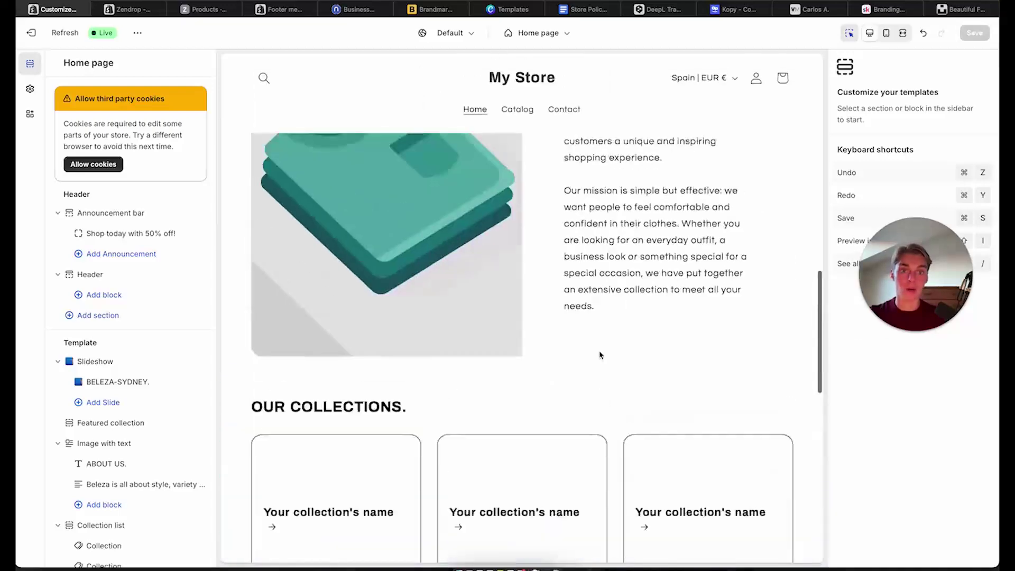
scroll(601, 355, up, 5)
scroll(601, 354, down, 10)
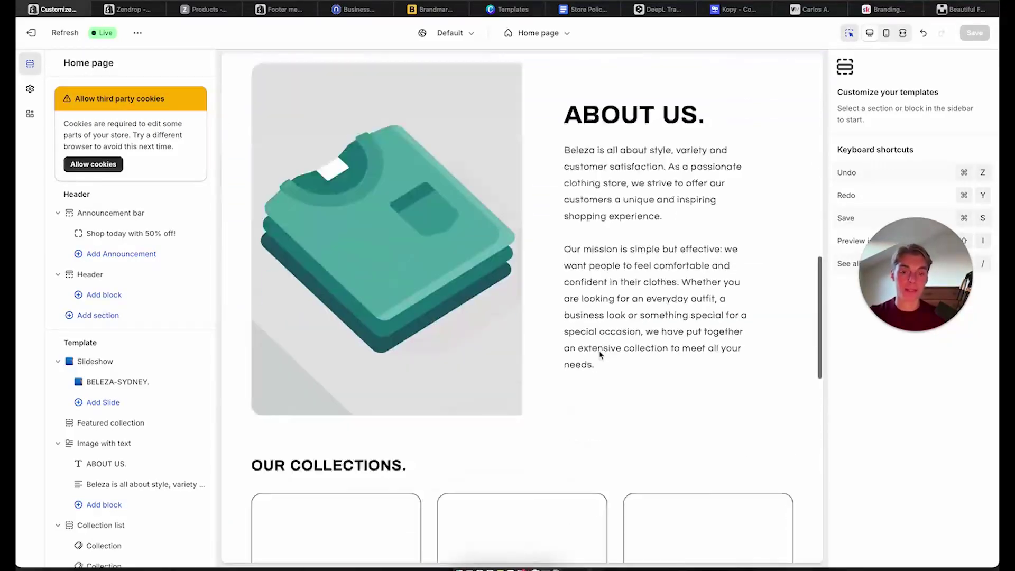
scroll(664, 363, down, 8)
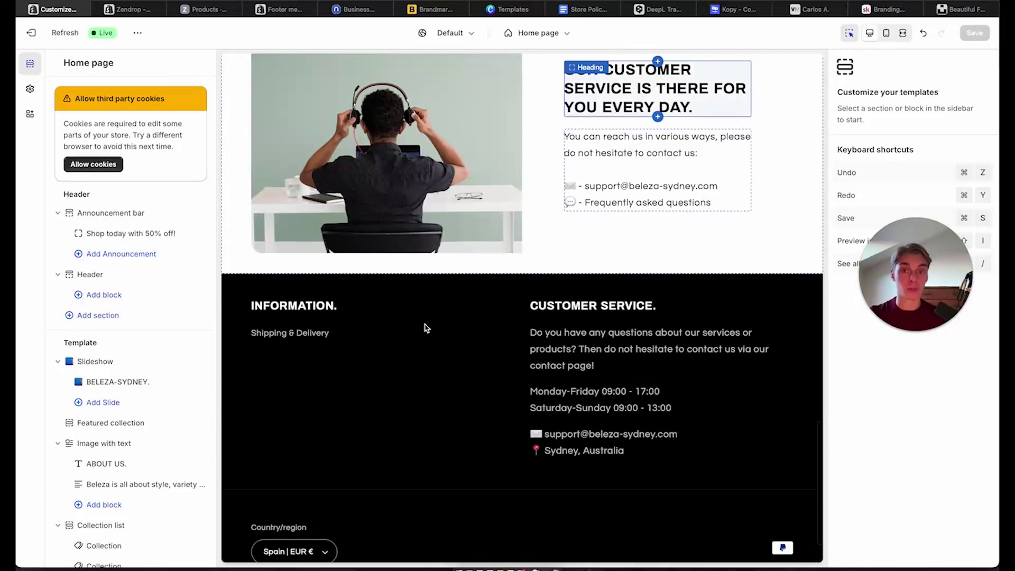
scroll(426, 328, down, 2)
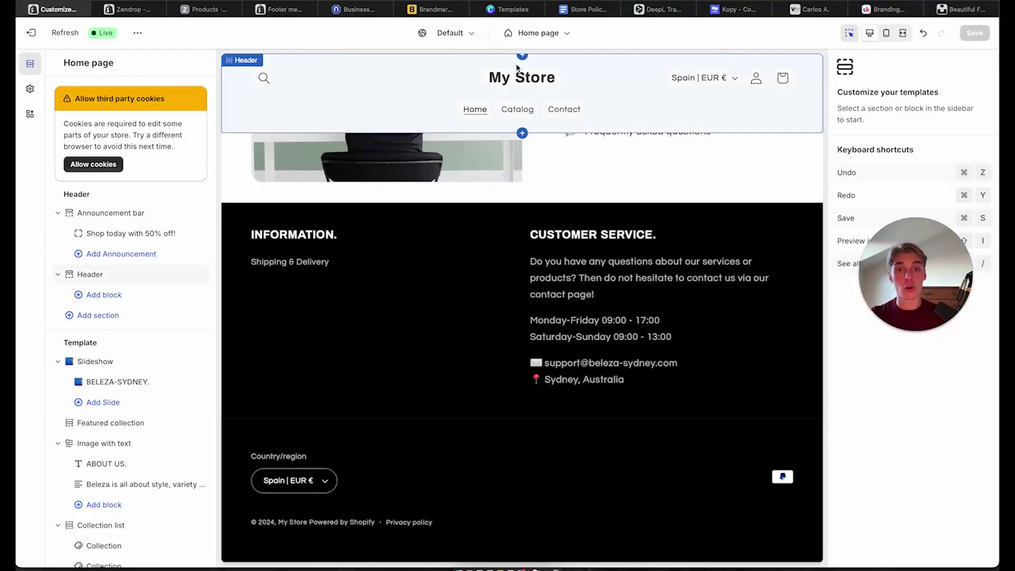
Create a custom-size Canva design using the recent 1200 × 300 px size
click(496, 11)
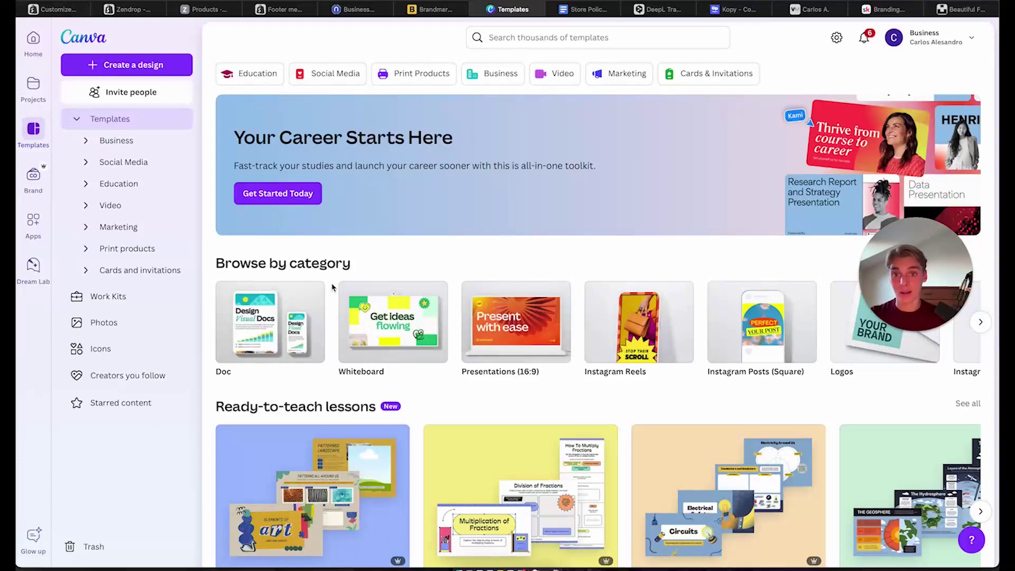
click(137, 65)
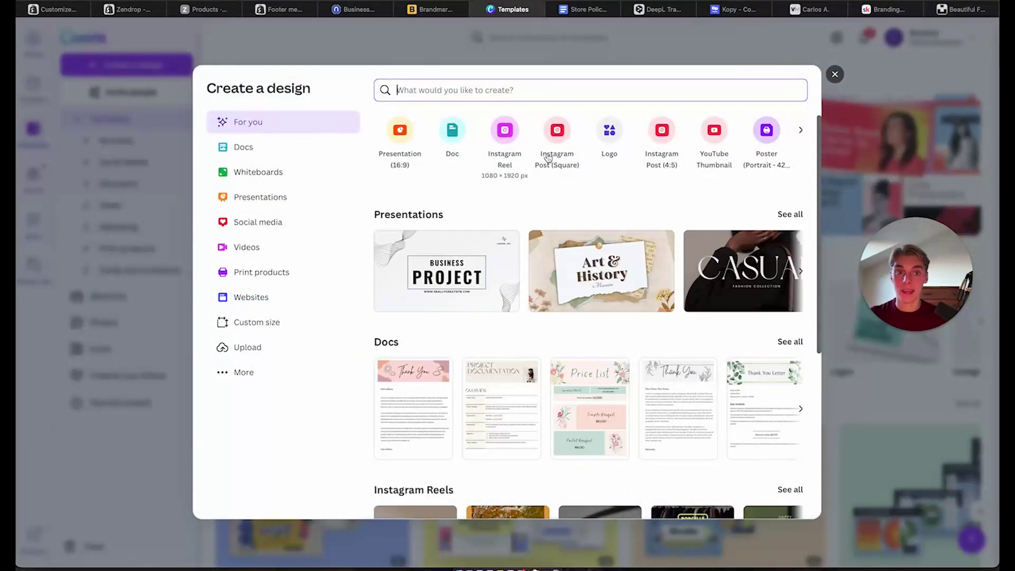
click(265, 322)
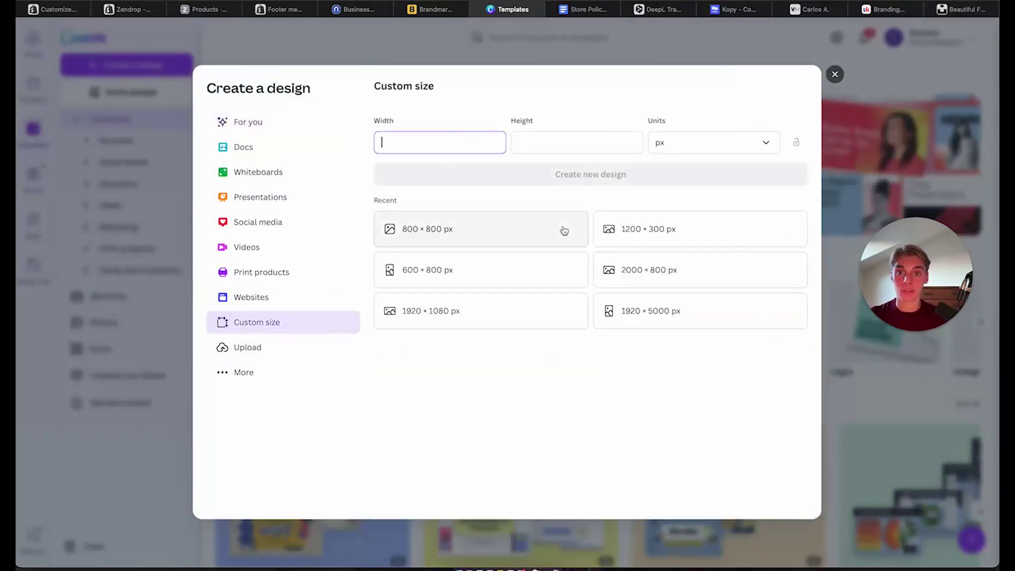
click(660, 240)
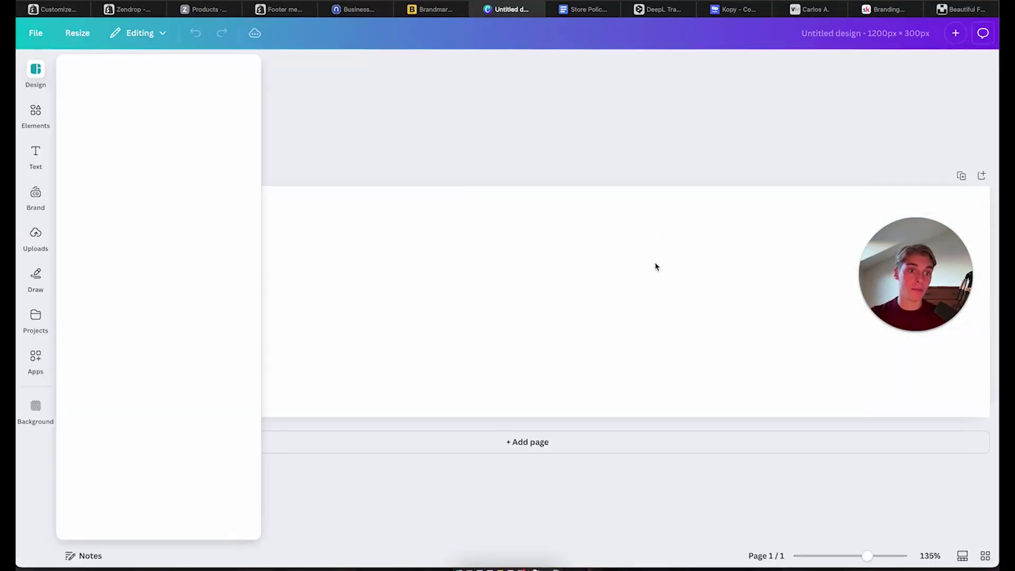
Add a BELEZA heading at font size 130 and move it to the top centre
click(30, 155)
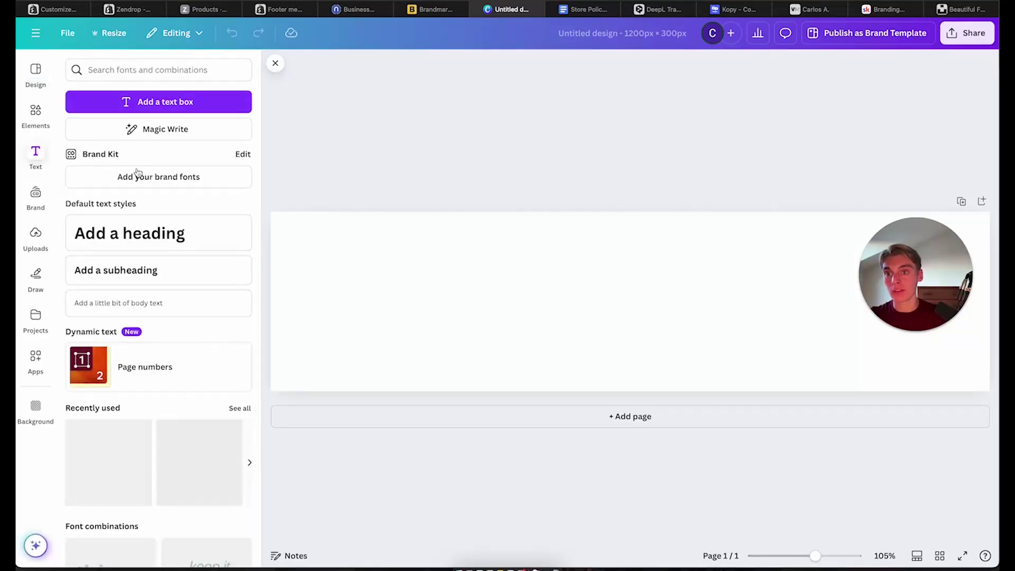
click(139, 235)
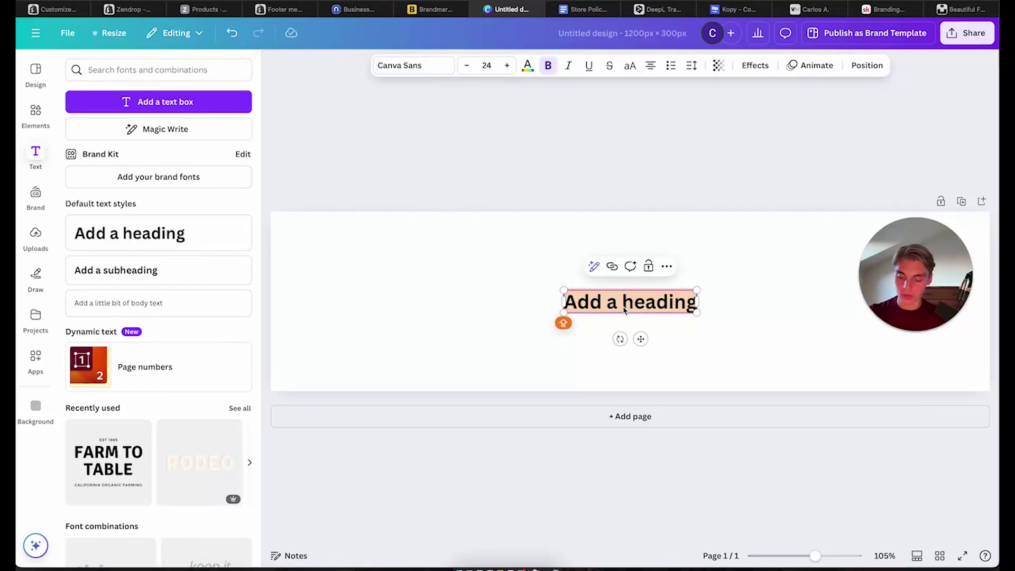
key(XF86MonBrightnessUp)
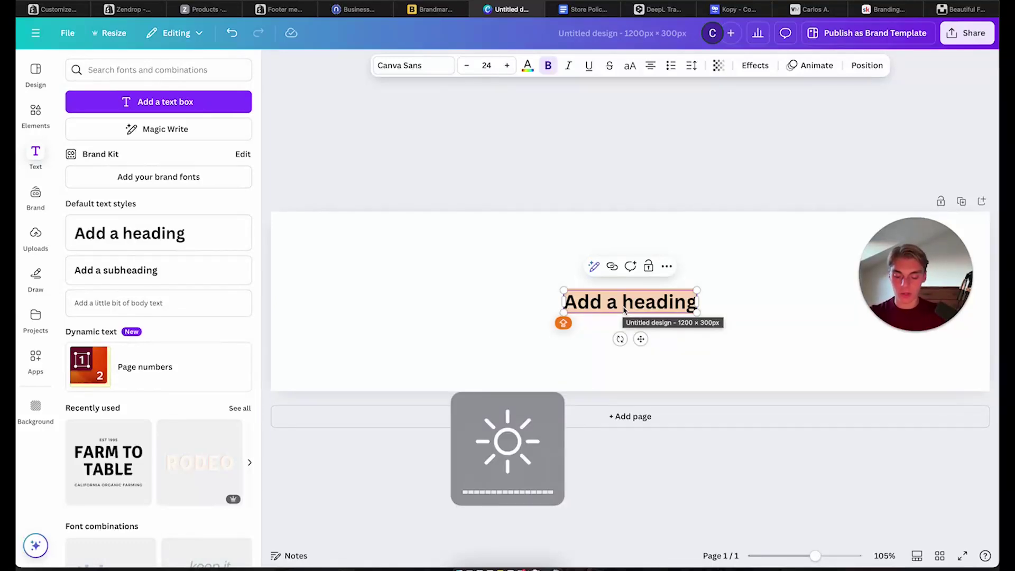
text(BELEZA)
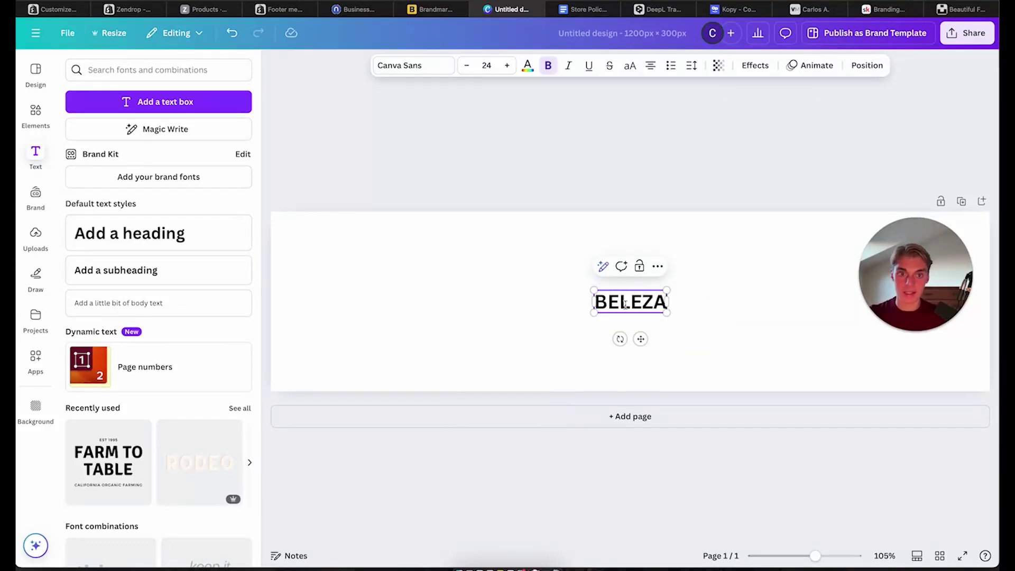
key(super+a)
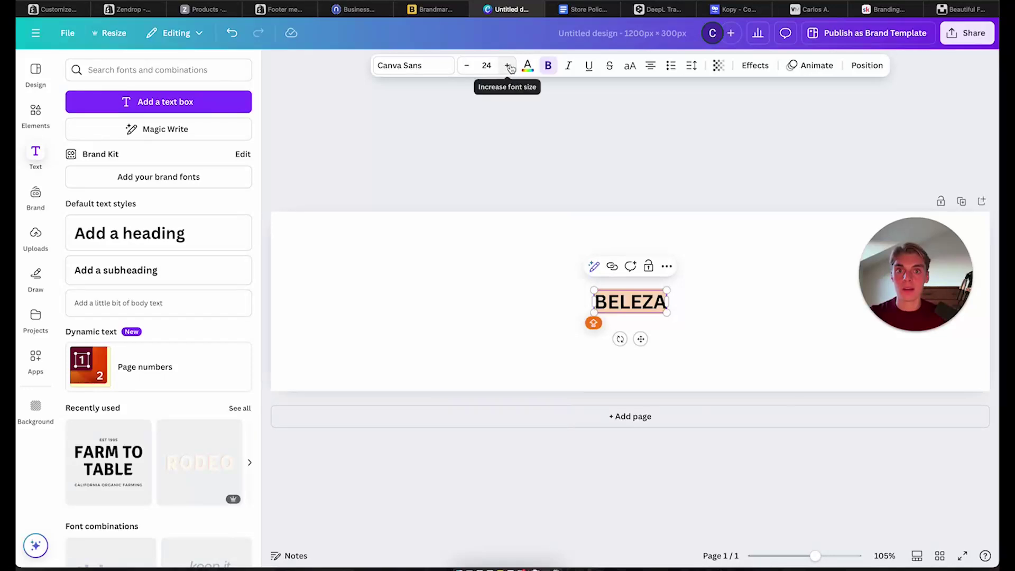
click(478, 65)
text(100)
key(Return)
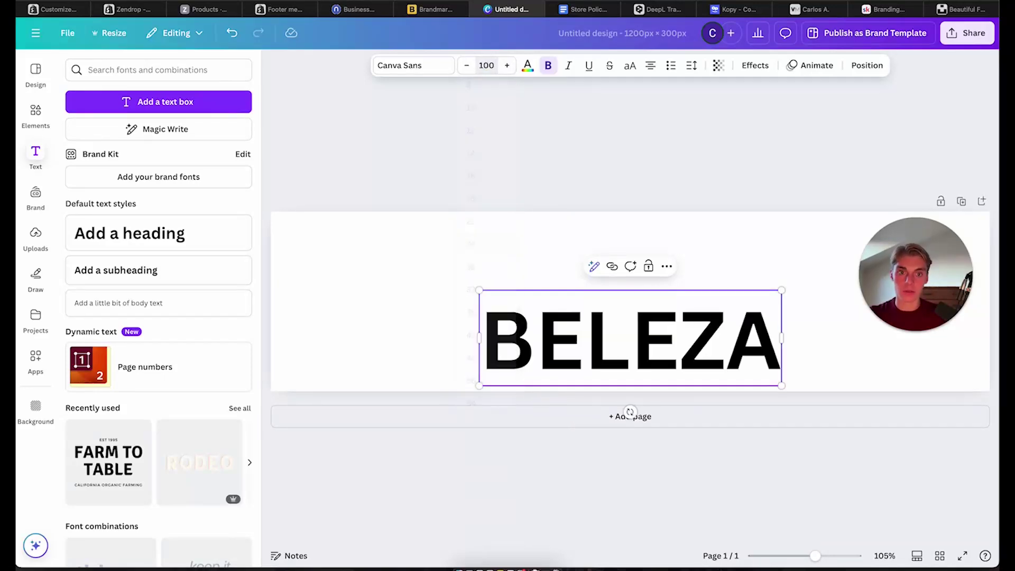
click(493, 65)
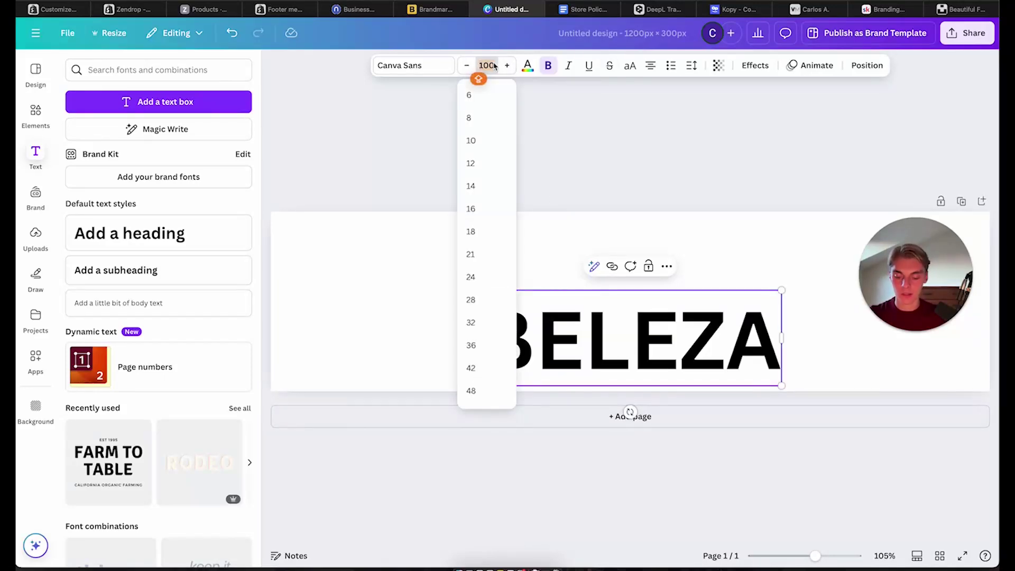
text(130)
key(Return)
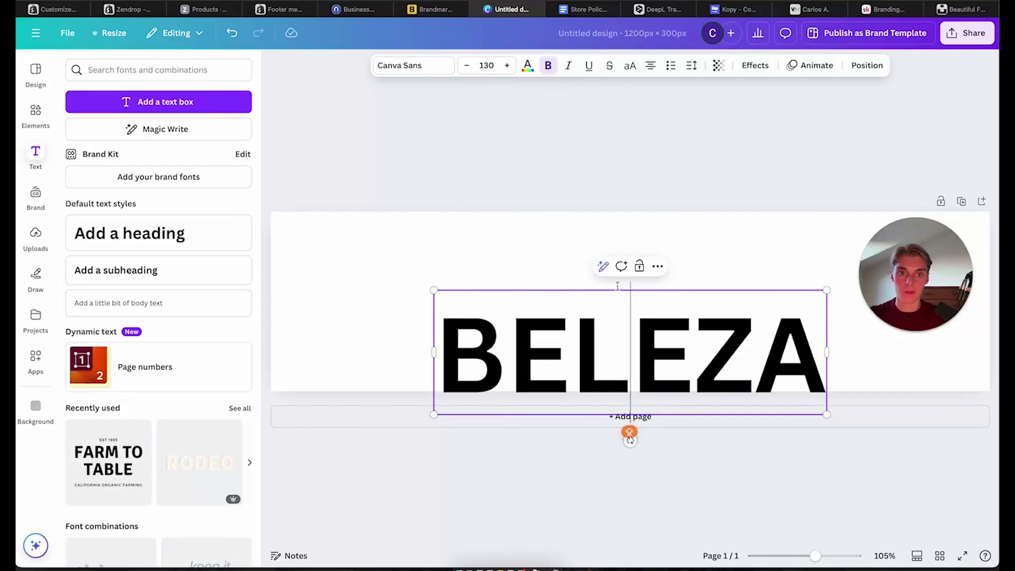
drag(616, 285, 622, 255)
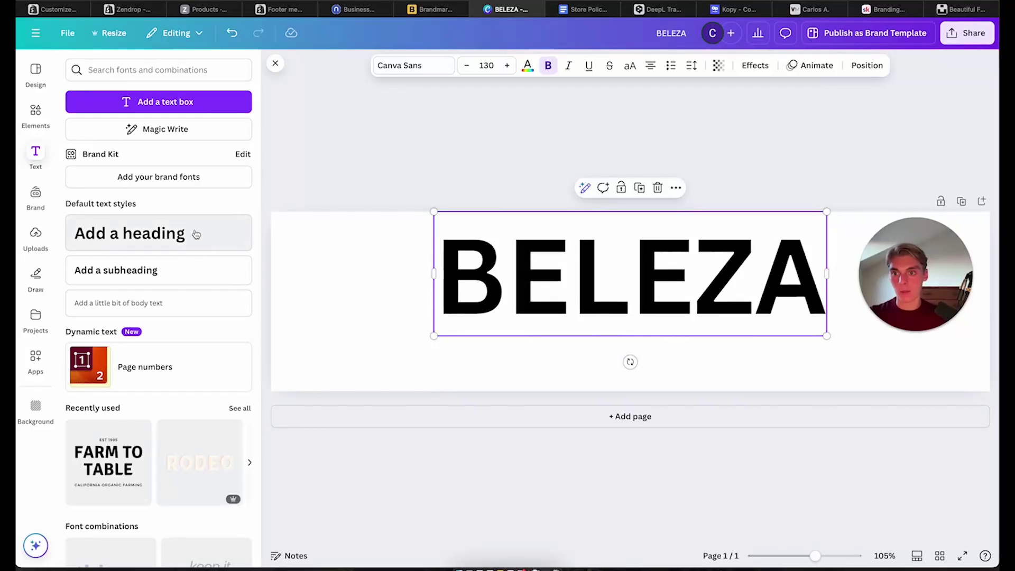
Duplicate it as SYDNEY at font size 80, placed beneath BELEZA
key(super+v)
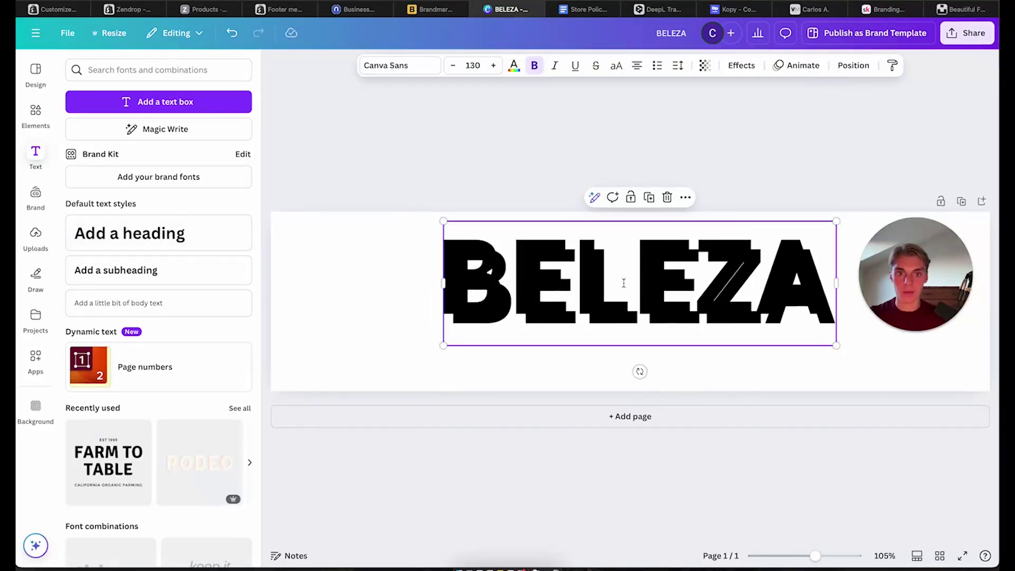
drag(624, 283, 612, 354)
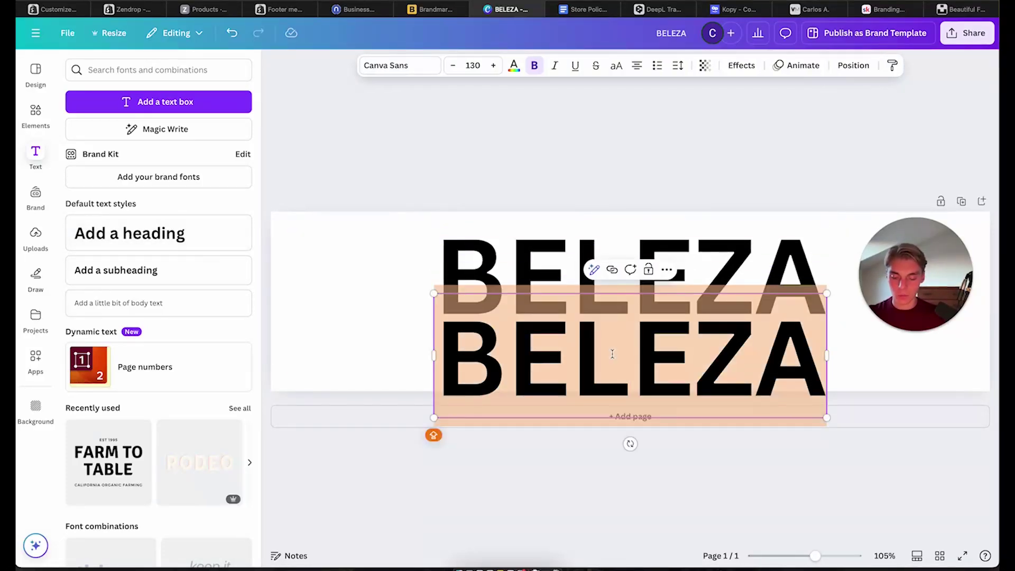
text(SYDNEY)
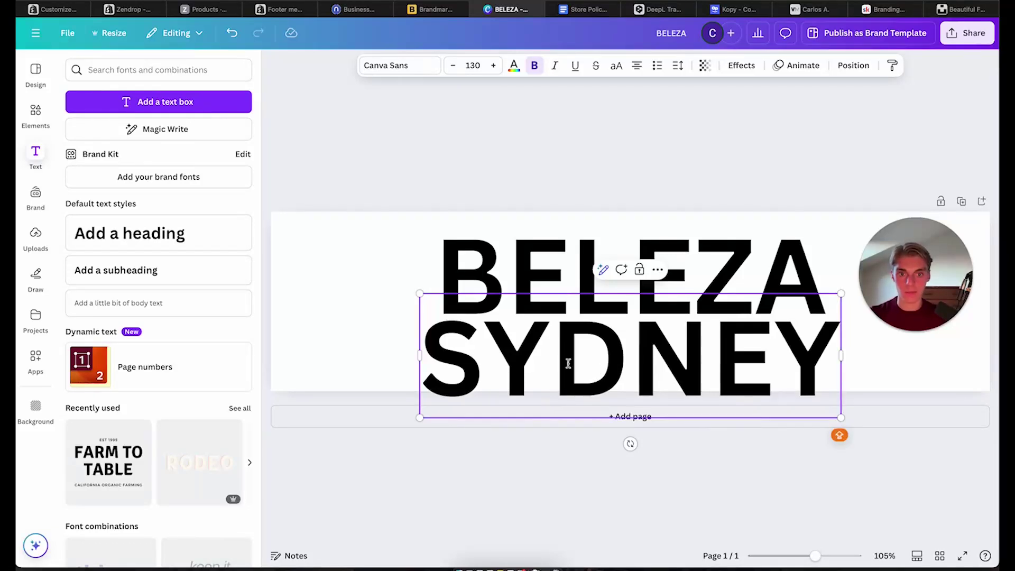
double_click(558, 358)
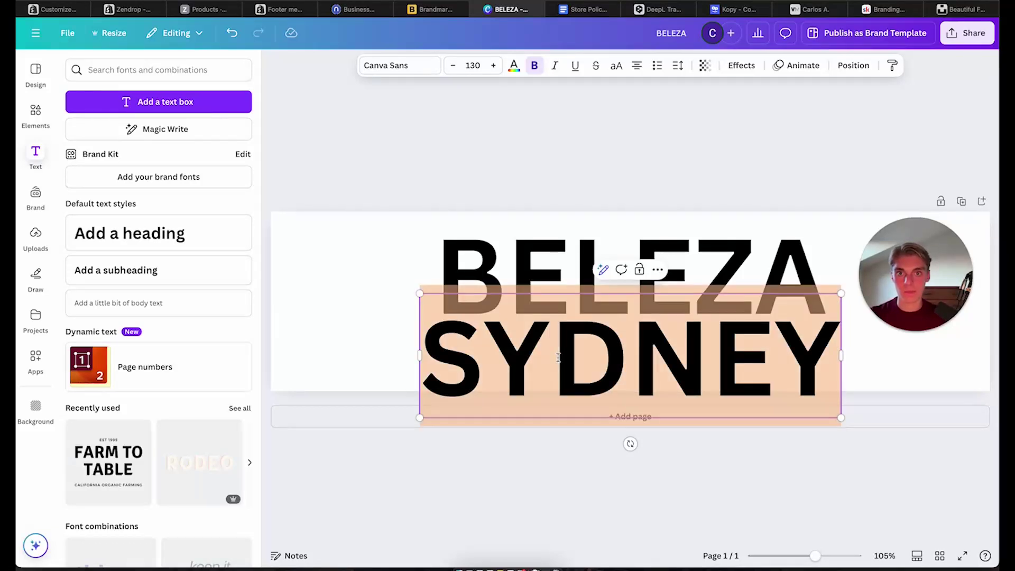
click(478, 65)
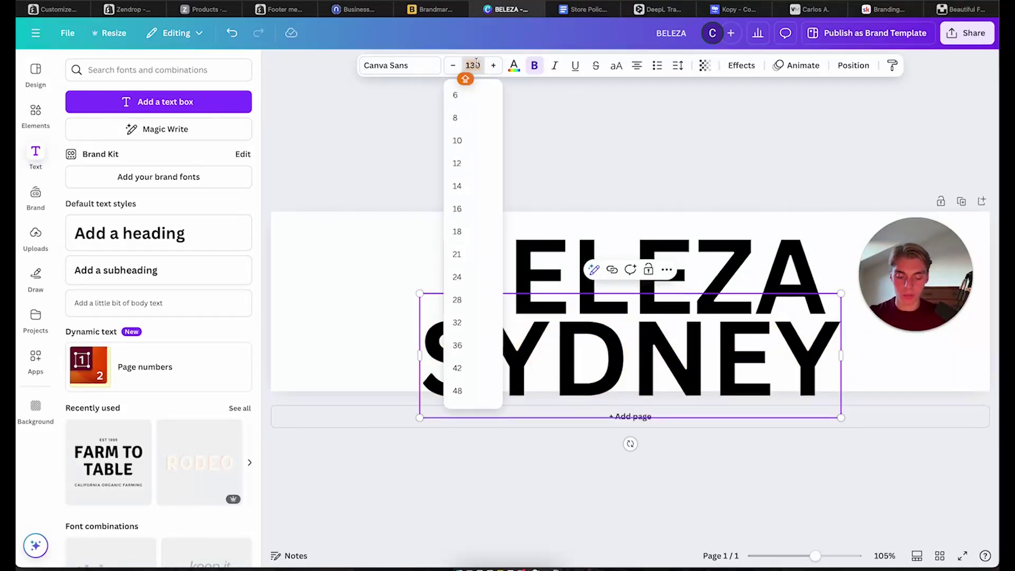
text(80)
key(Return)
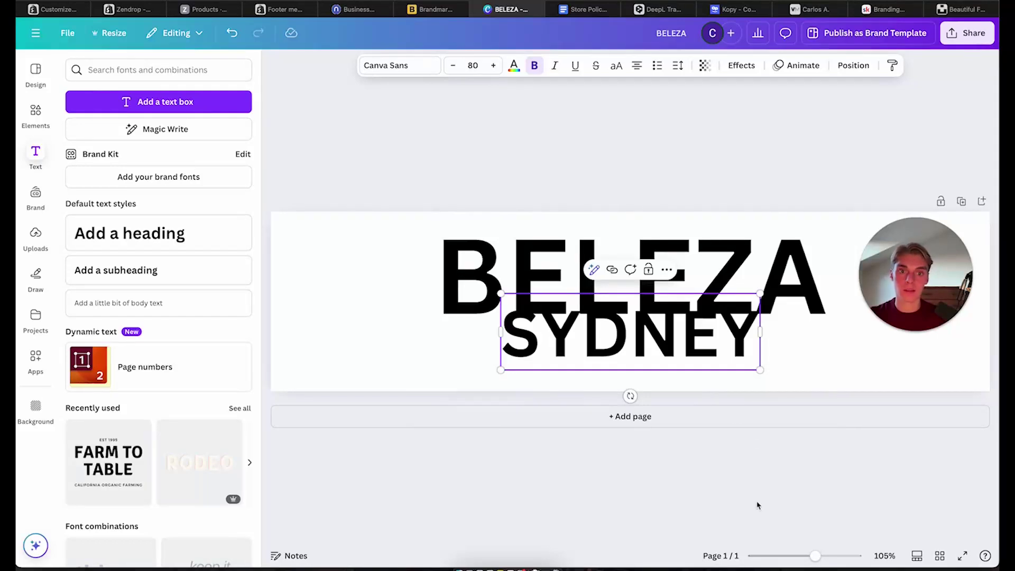
drag(690, 311, 690, 333)
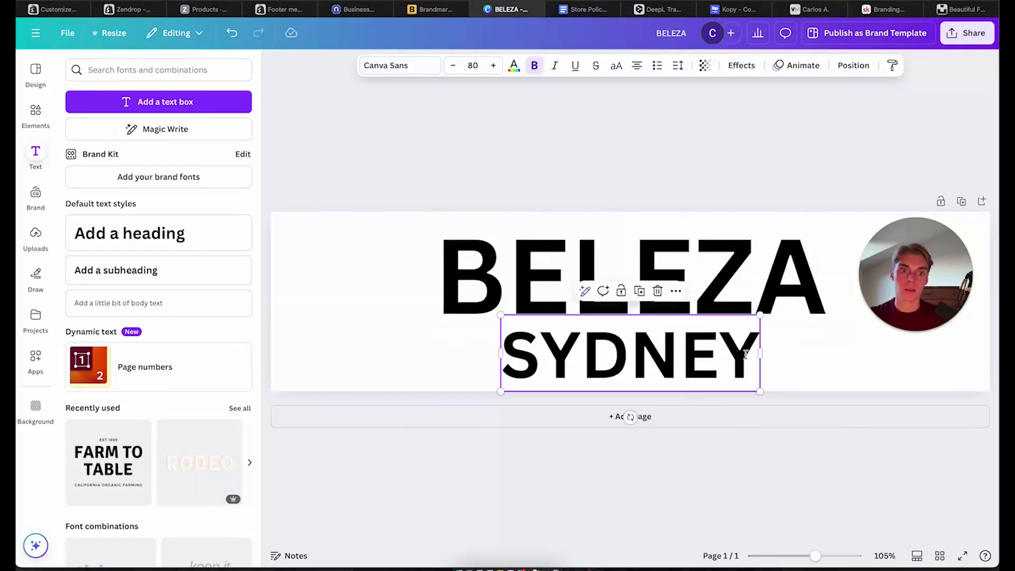
Remove the bold from SYDNEY and check the finished banner
click(761, 444)
click(687, 256)
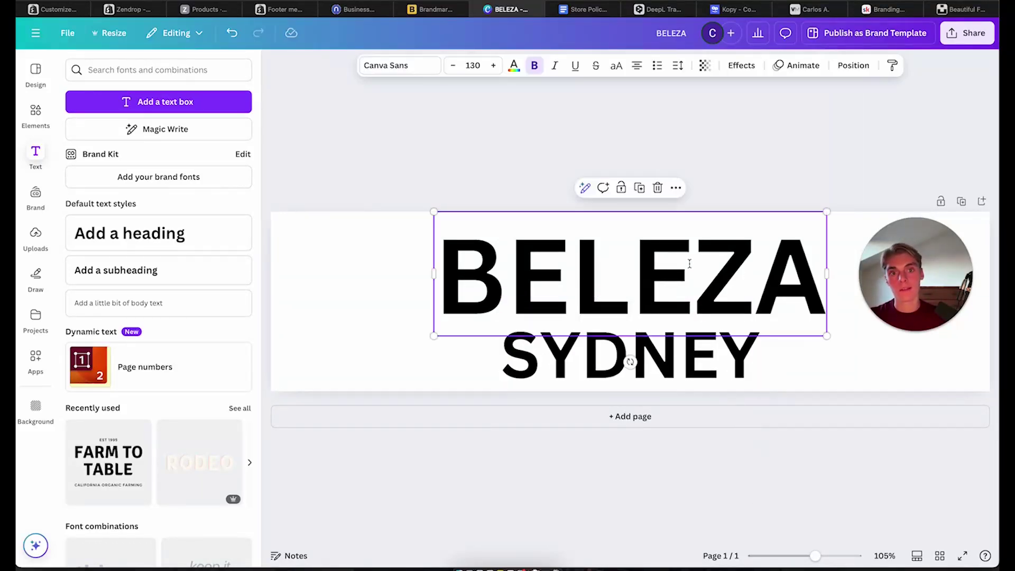
click(715, 123)
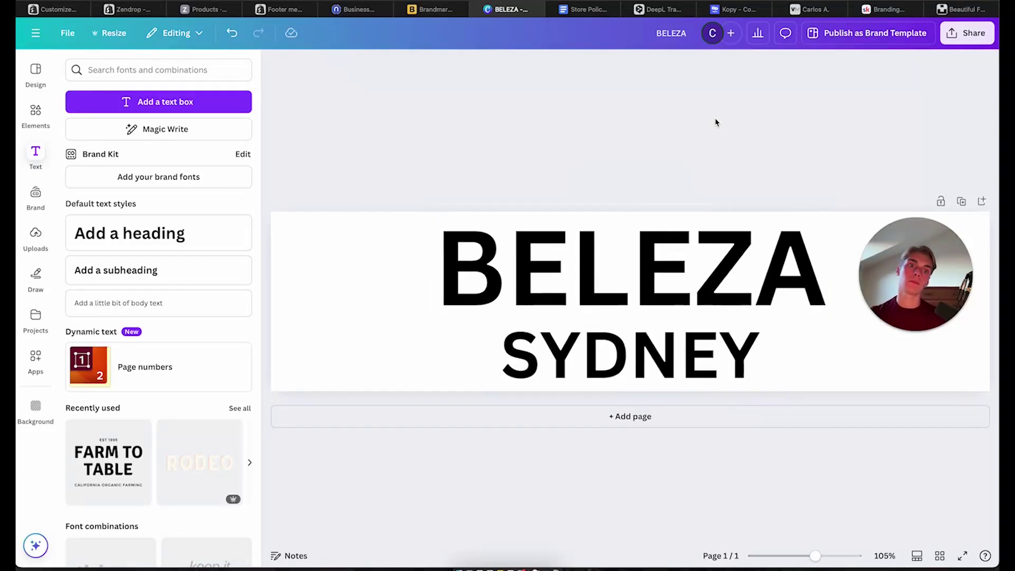
click(650, 375)
double_click(650, 376)
key(ctrl+b)
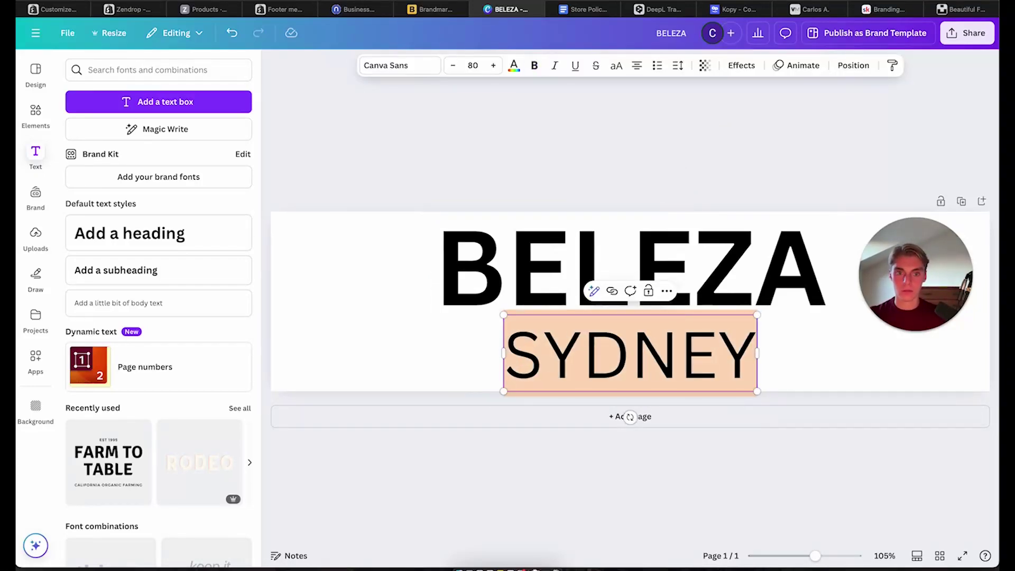
click(657, 497)
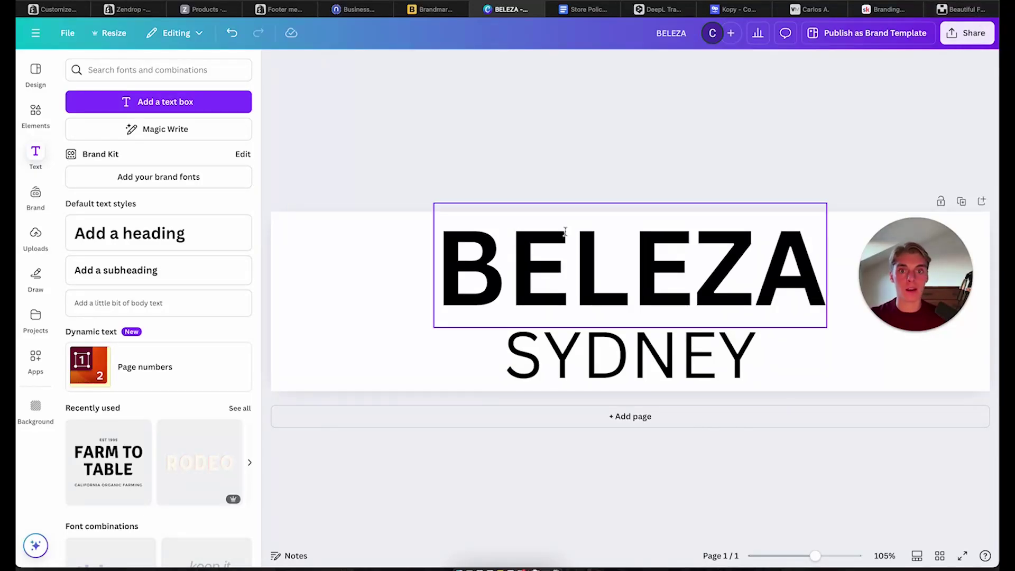
Download the BELEZA banner as a PNG file, allowing the browser to save it
click(583, 238)
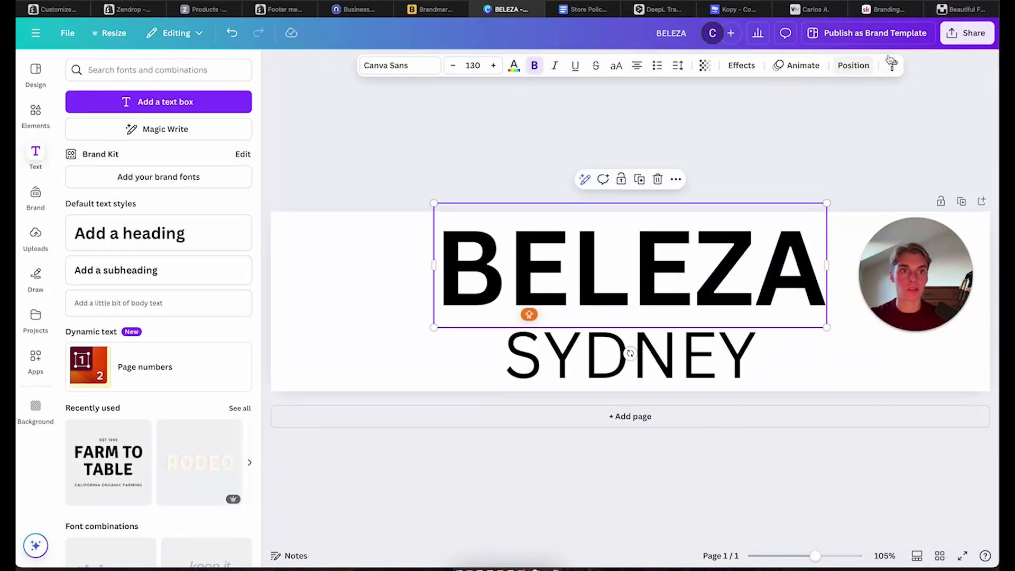
click(966, 32)
click(794, 263)
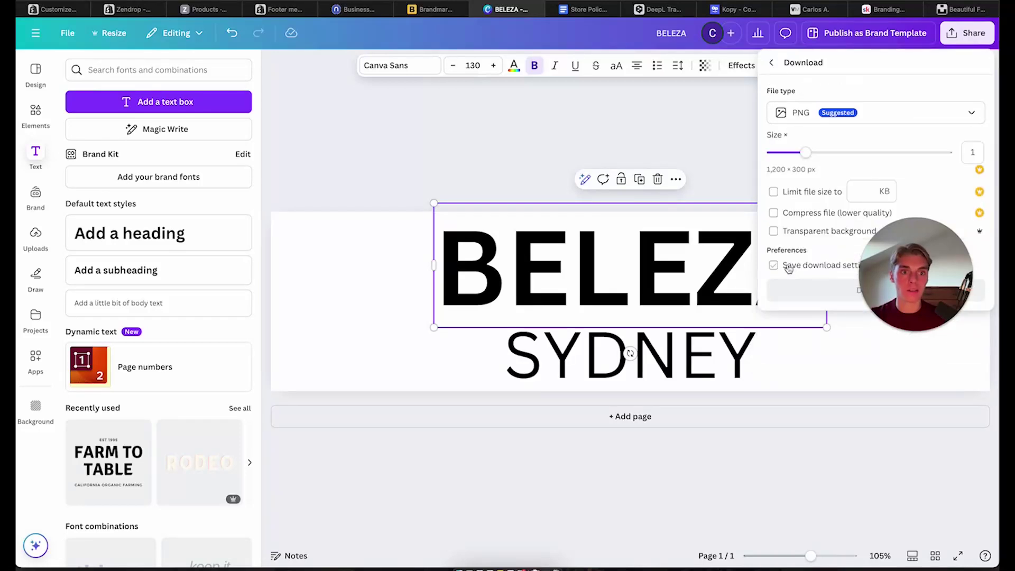
click(820, 116)
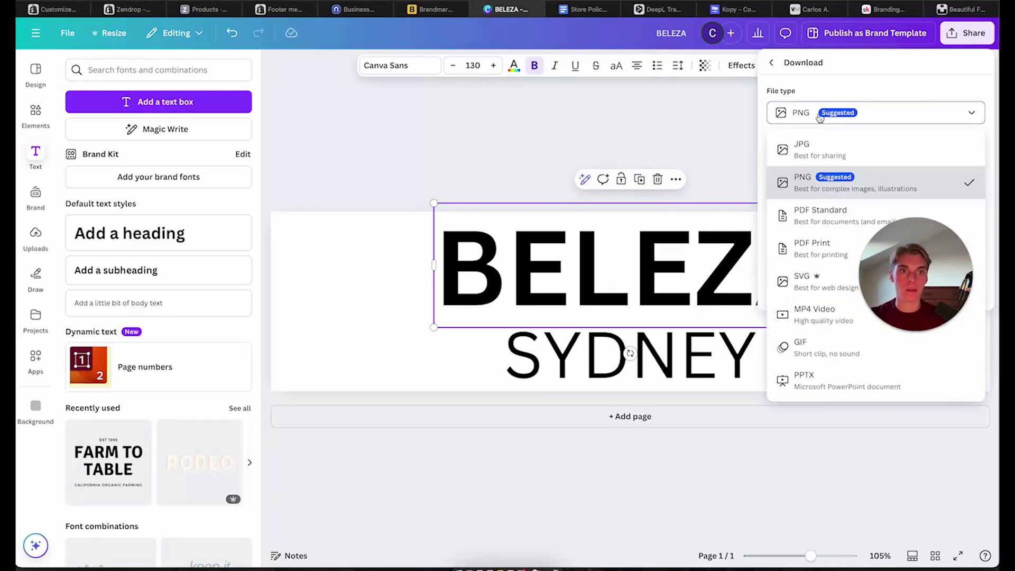
click(826, 192)
click(809, 290)
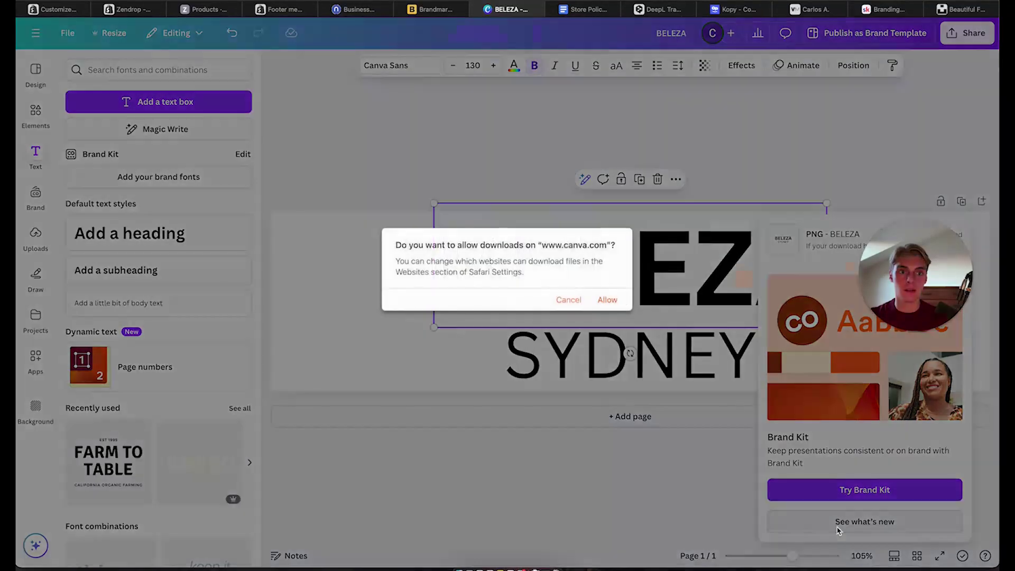
click(606, 300)
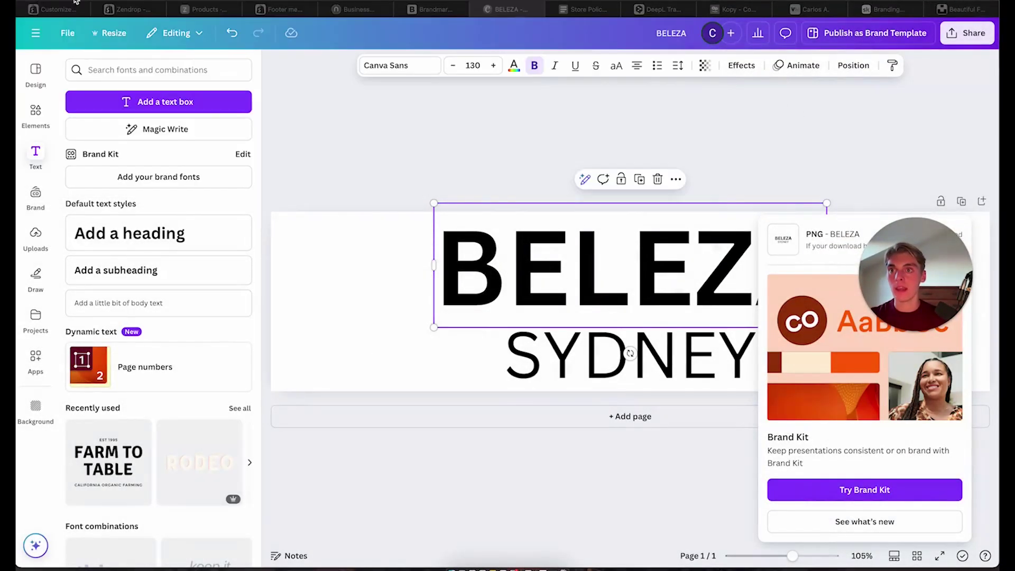
Switch to the Shopify theme editor and select the store header section
click(53, 9)
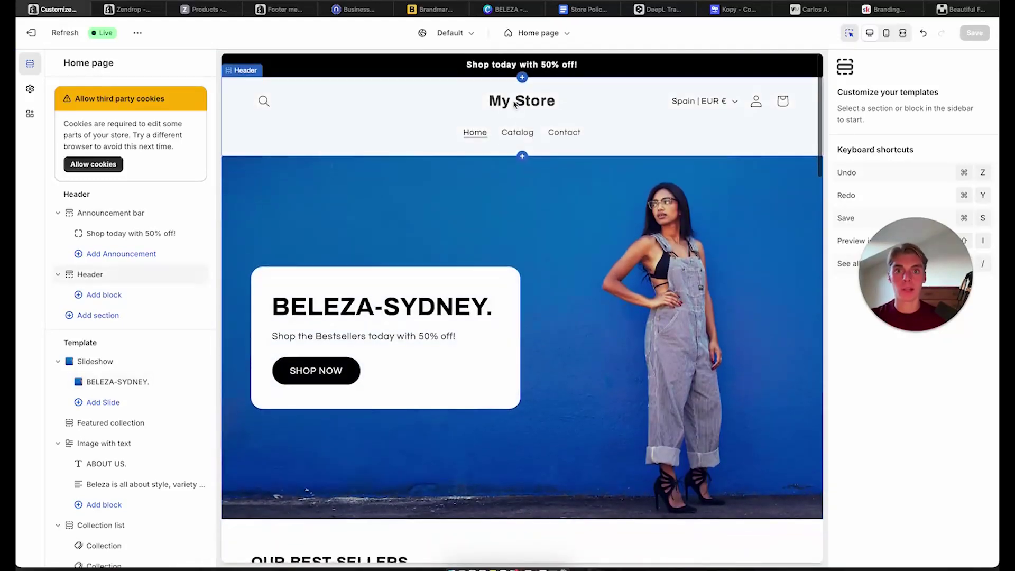
click(510, 100)
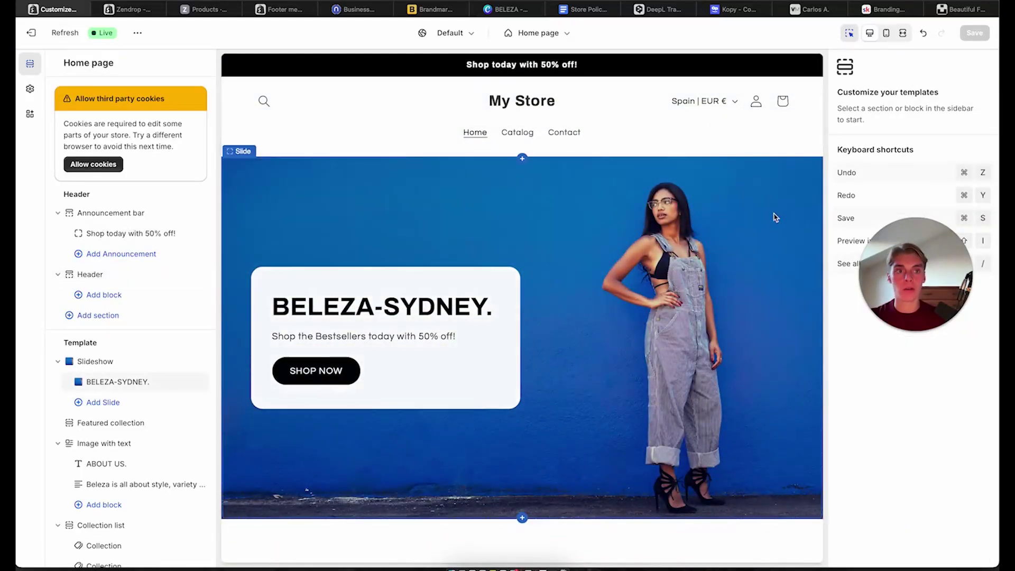
click(539, 101)
click(514, 103)
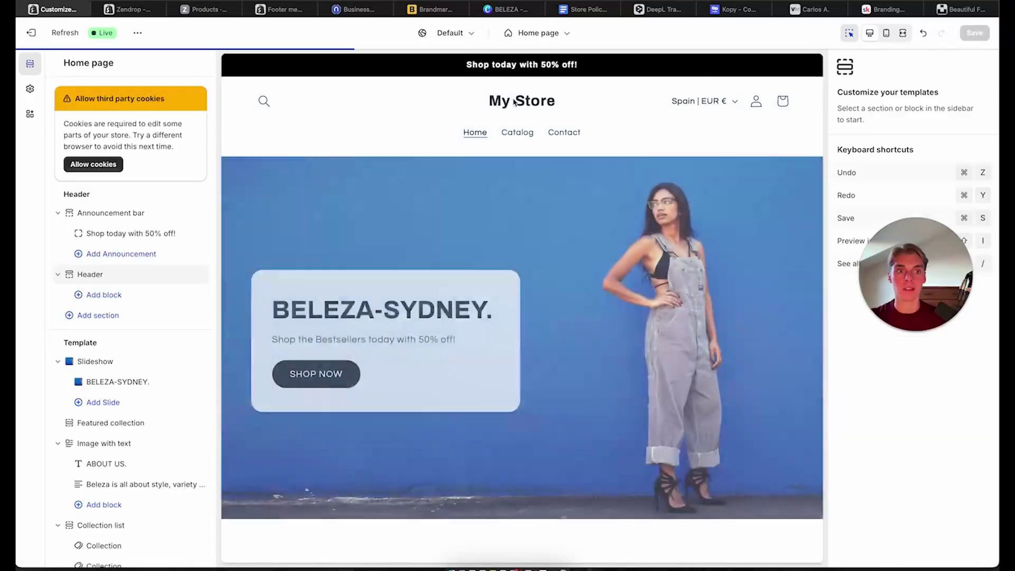
click(534, 103)
drag(927, 276, 758, 217)
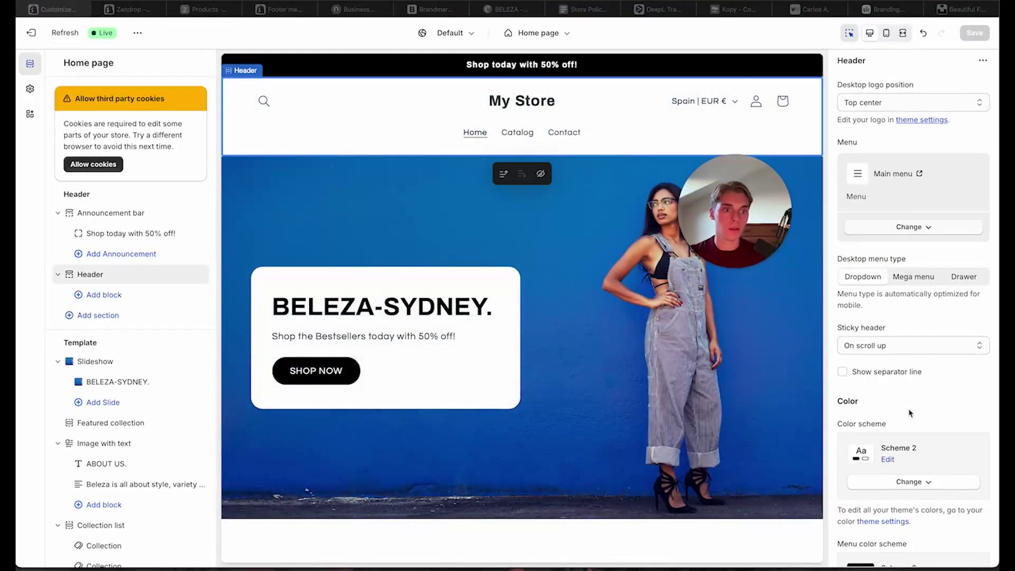
scroll(908, 412, down, 15)
scroll(908, 413, up, 15)
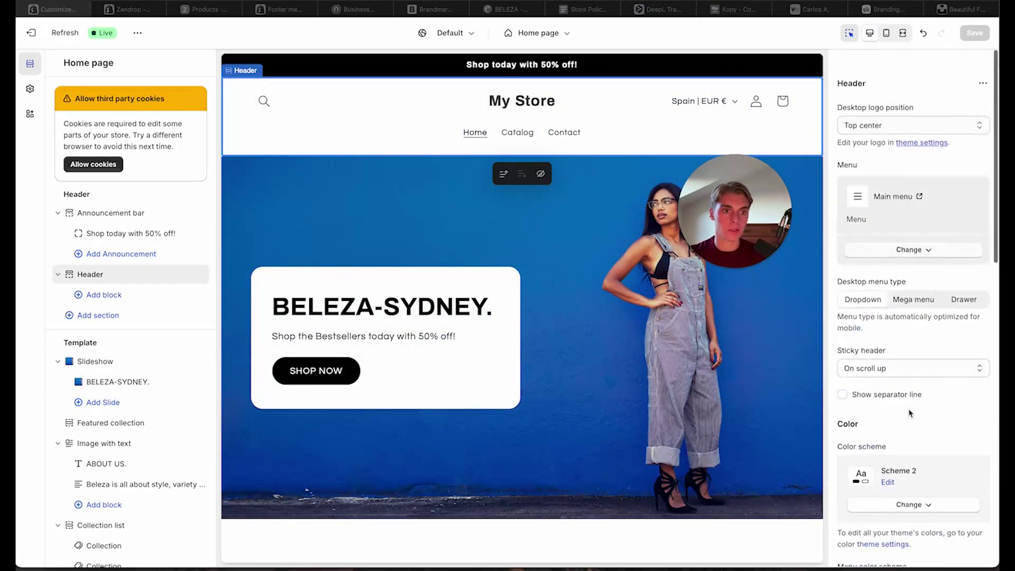
In Theme settings, upload BELEZA.png and set it as the store logo
click(30, 89)
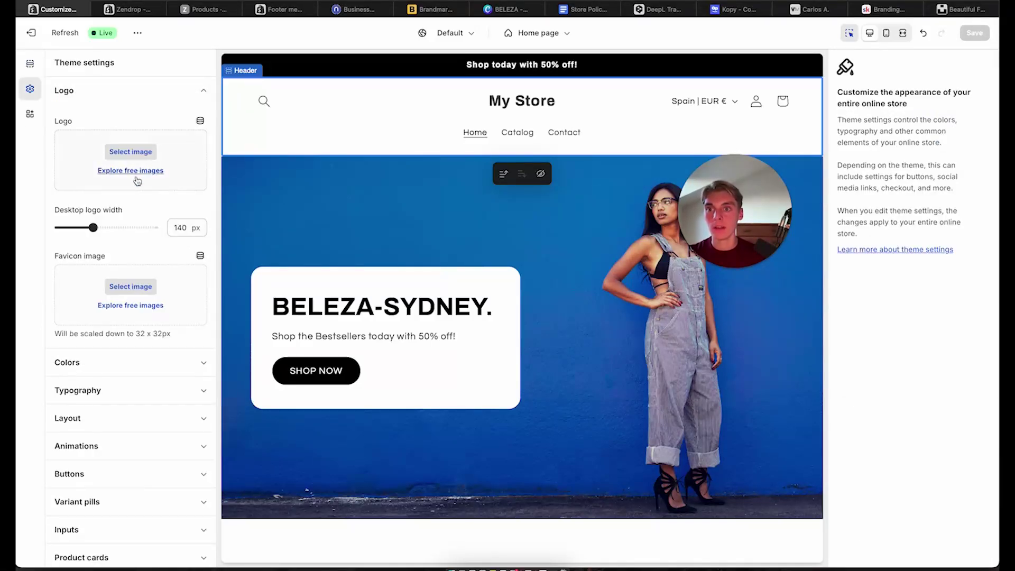
click(136, 153)
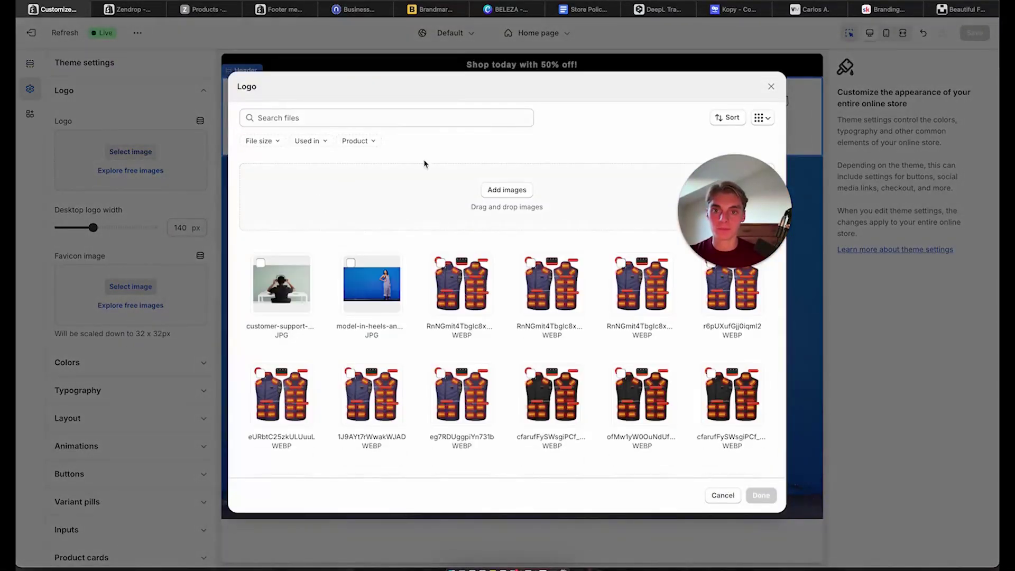
click(501, 195)
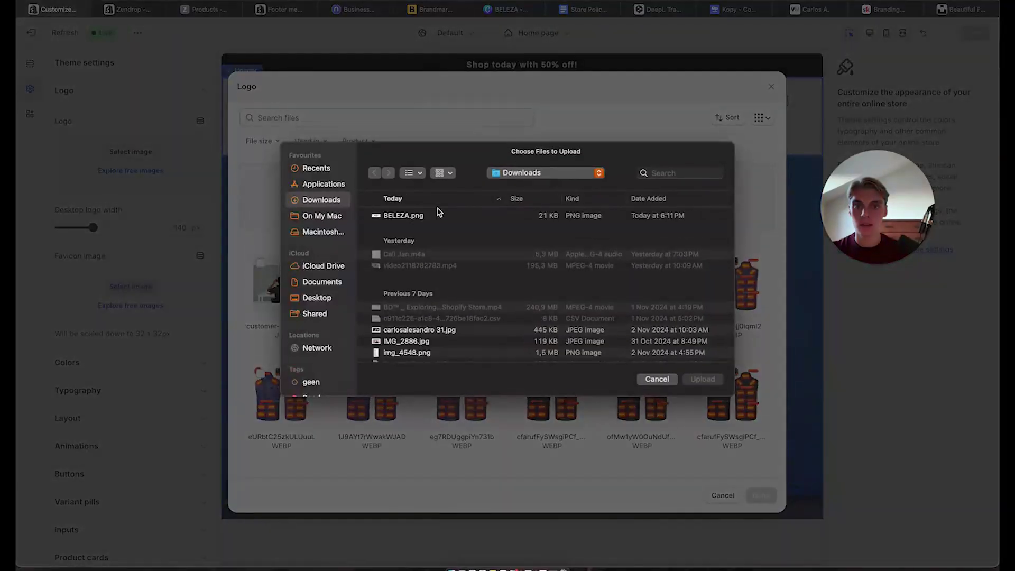
double_click(408, 214)
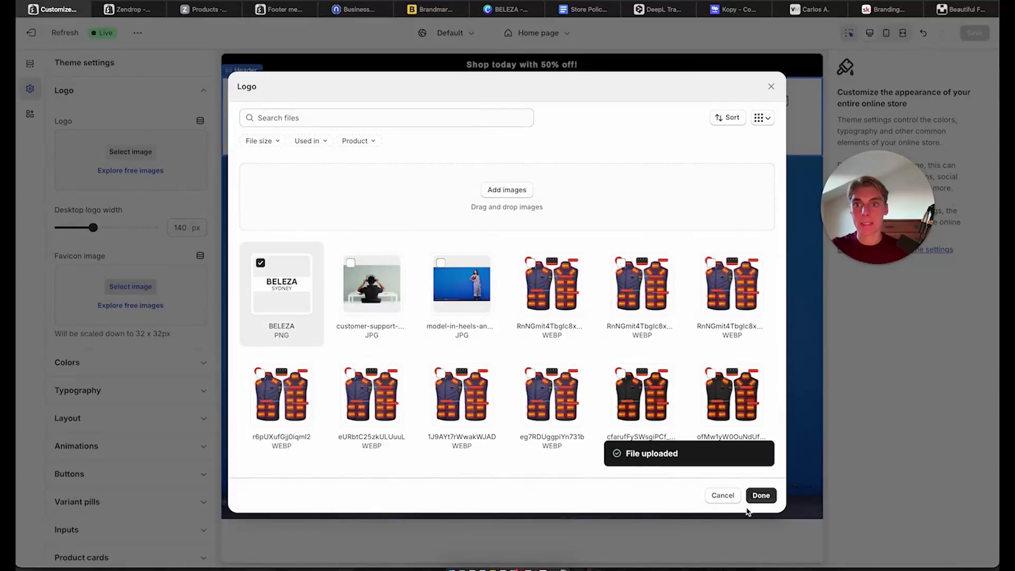
click(765, 494)
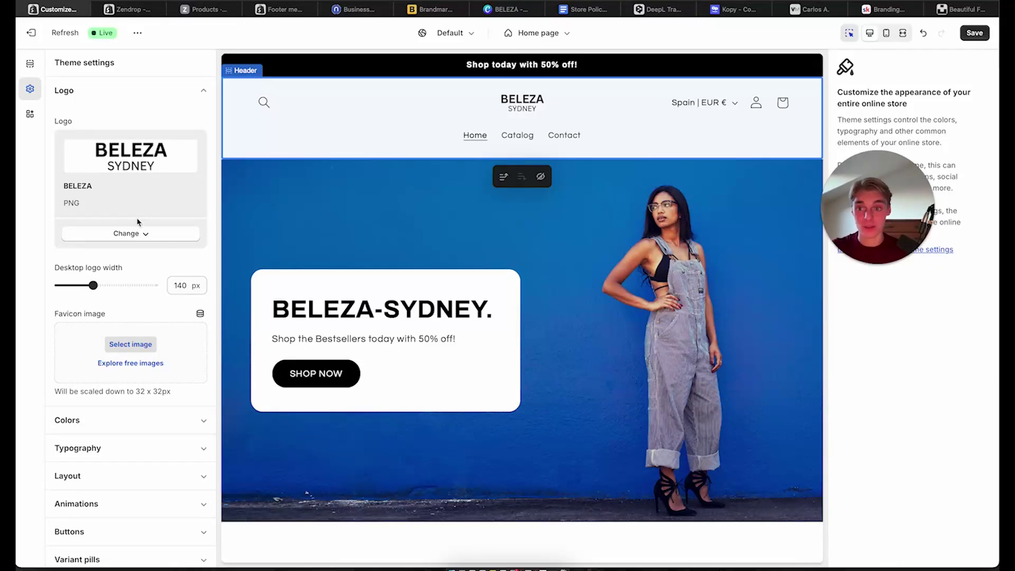
Widen the desktop logo from 140 to 250 px and check the mobile preview
drag(93, 285, 135, 287)
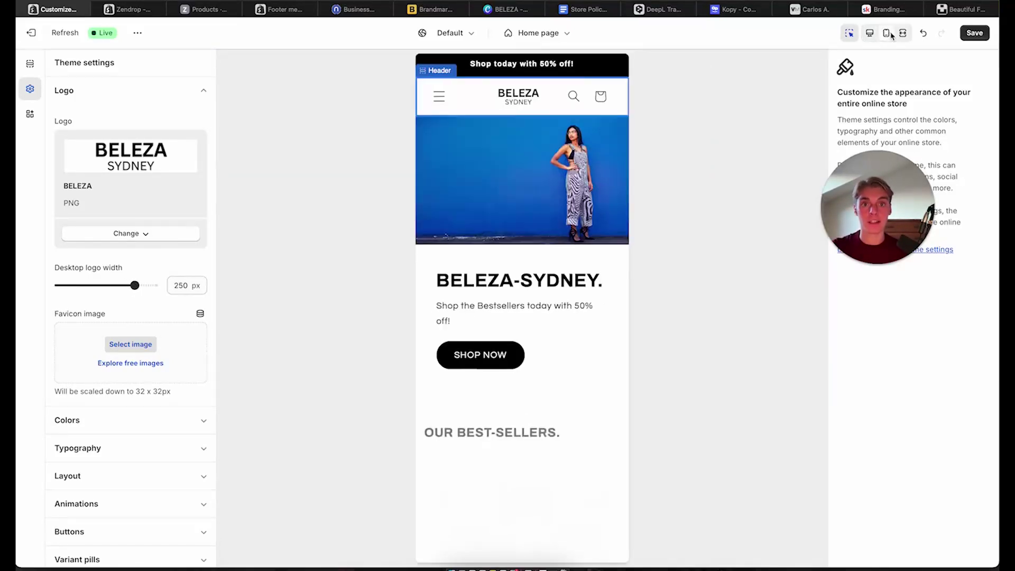
click(885, 34)
scroll(86, 430, down, 1)
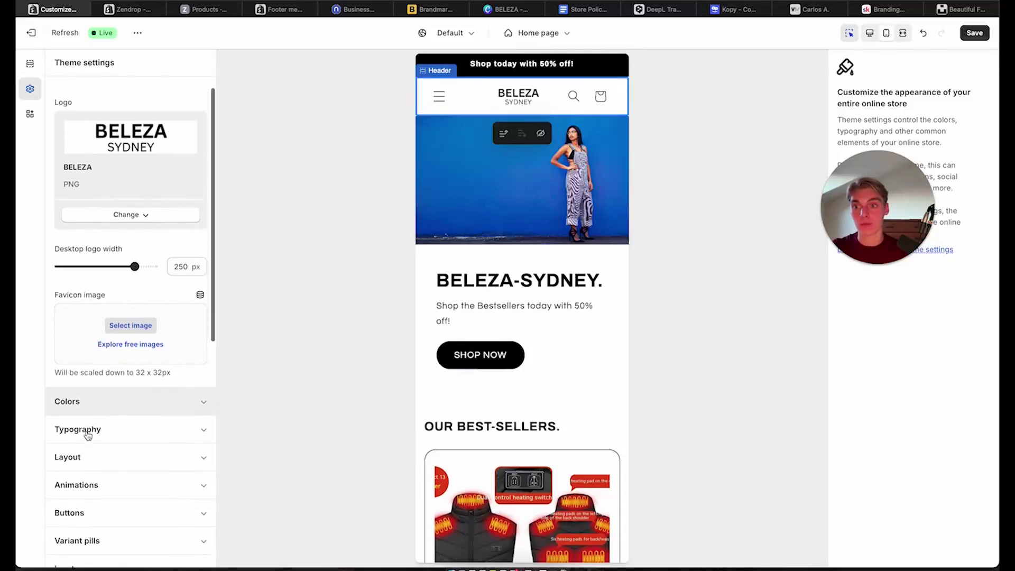
scroll(105, 391, up, 1)
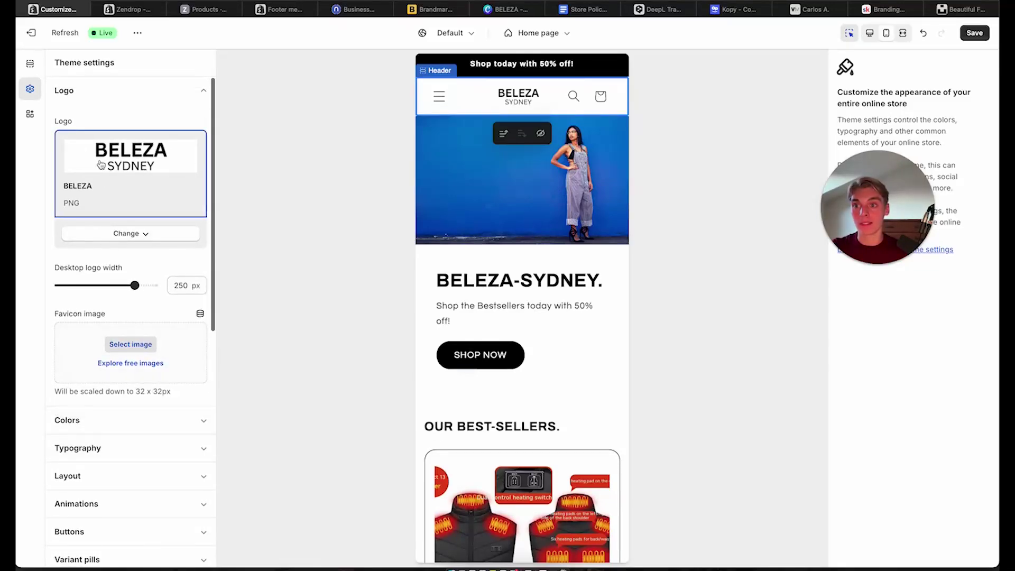
mouse_move(851, 266)
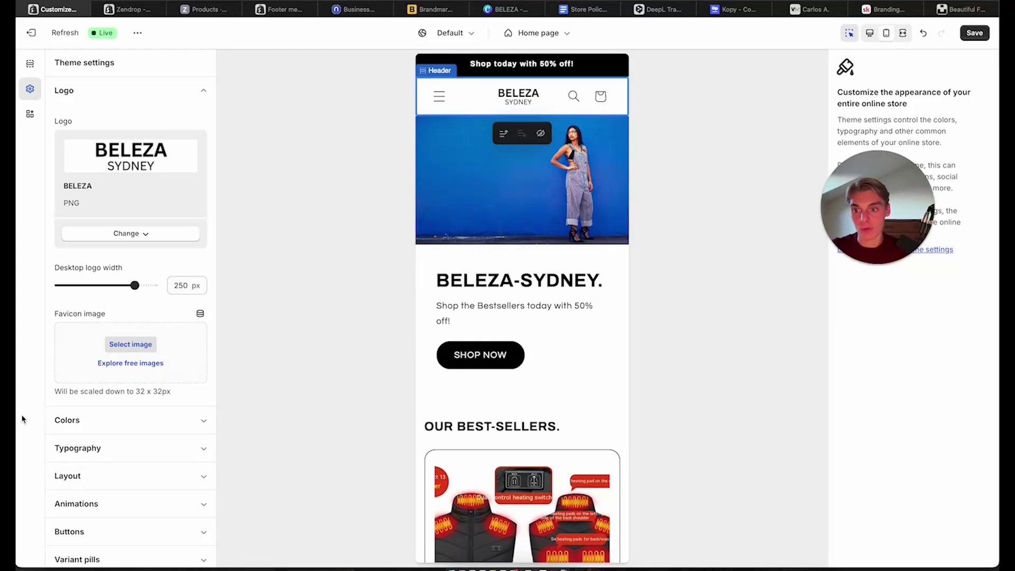
scroll(159, 421, down, 5)
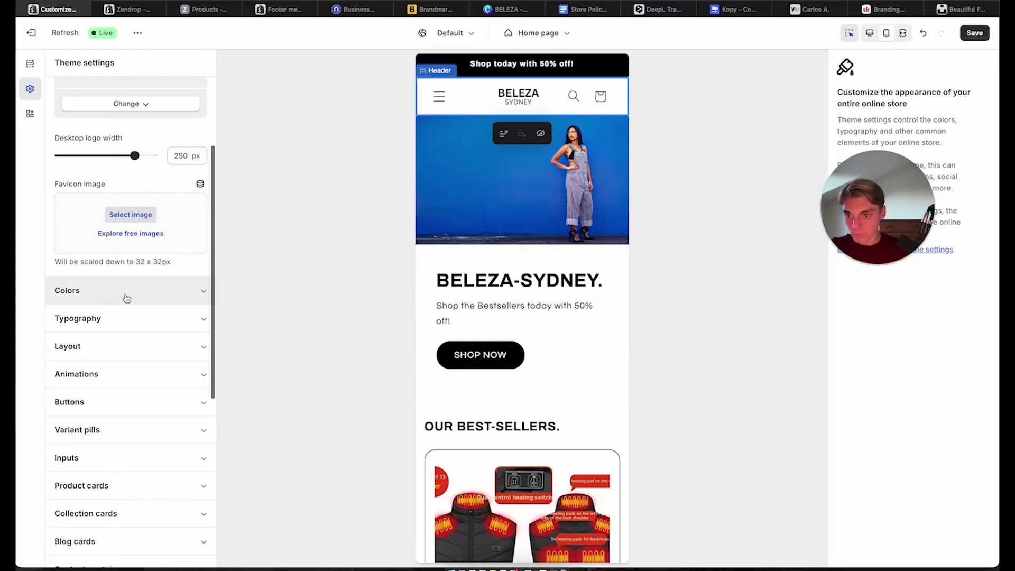
scroll(127, 299, up, 5)
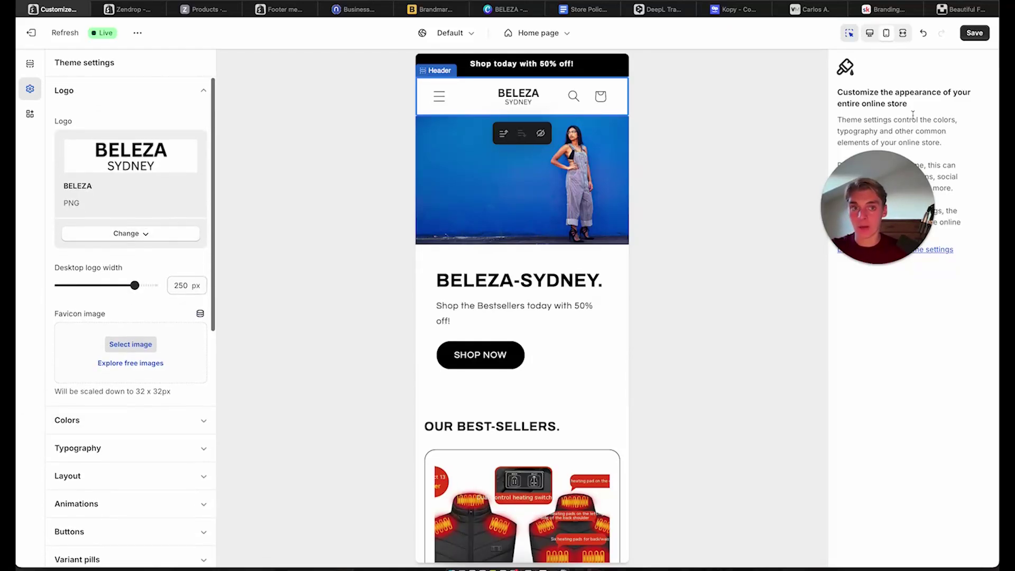
Save the theme changes and select the BELEZA-SYDNEY hero slide
click(982, 35)
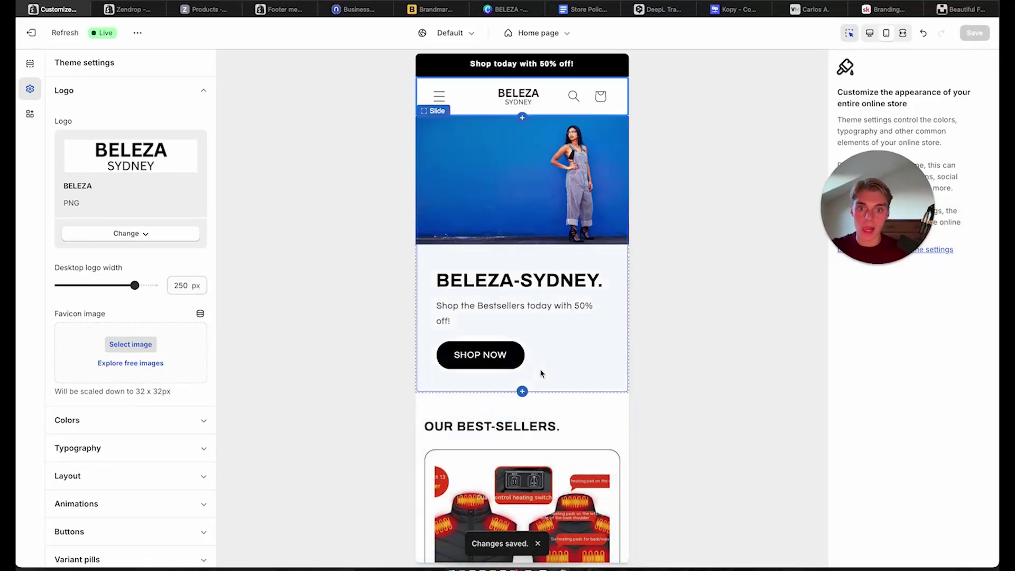
scroll(562, 410, down, 3)
scroll(604, 301, up, 2)
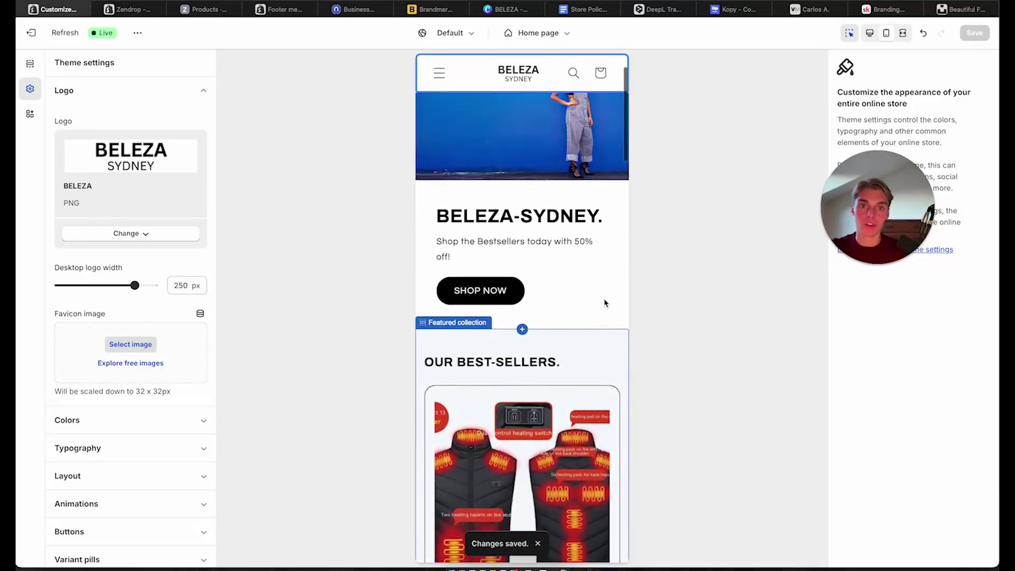
click(605, 287)
scroll(553, 371, down, 6)
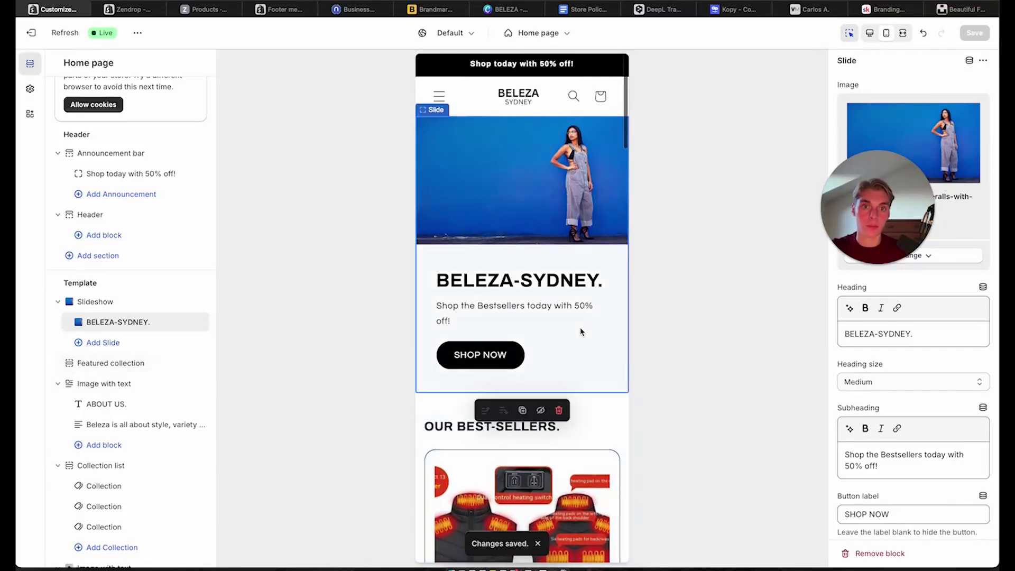
scroll(580, 331, down, 3)
scroll(581, 331, down, 2)
Assign colour Scheme 5 to the OUR BEST-SELLERS featured collection section
click(585, 153)
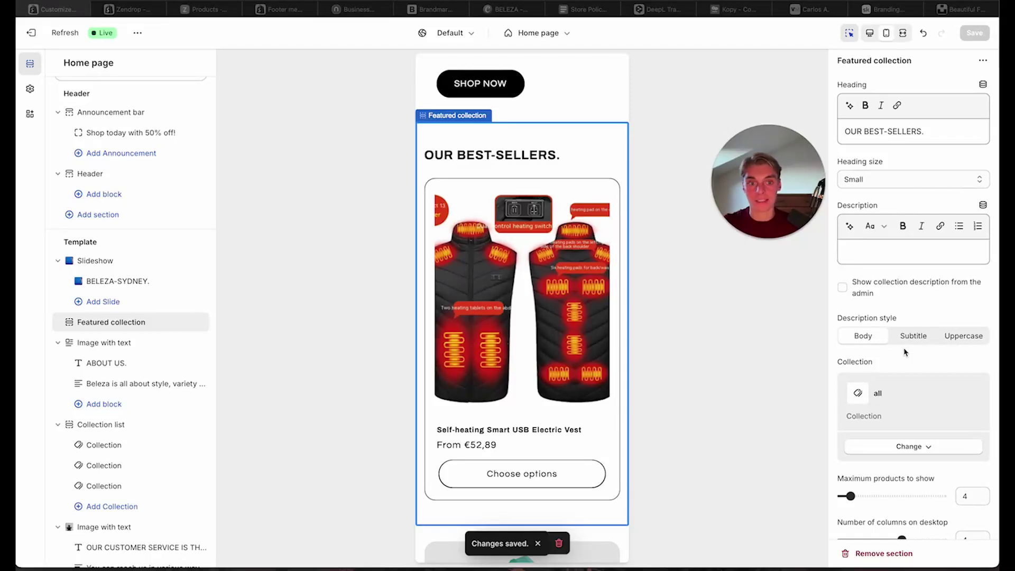
scroll(905, 351, down, 10)
scroll(905, 351, down, 3)
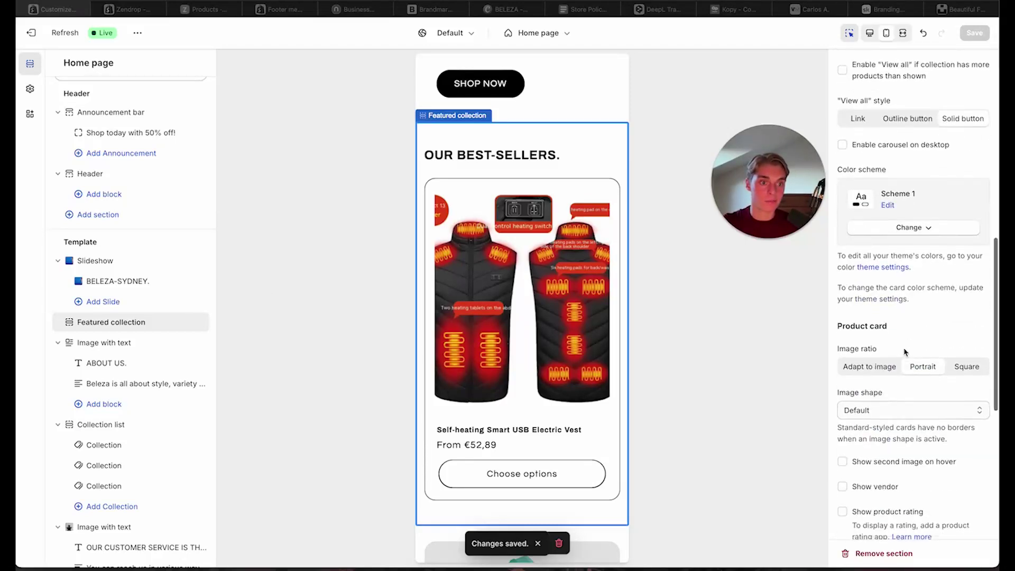
scroll(888, 313, down, 8)
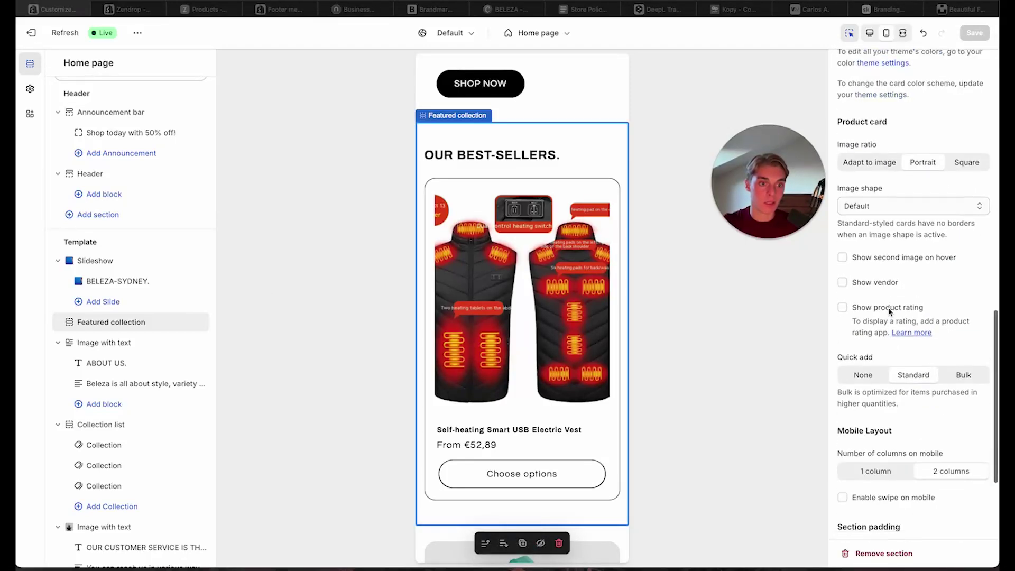
scroll(889, 312, up, 11)
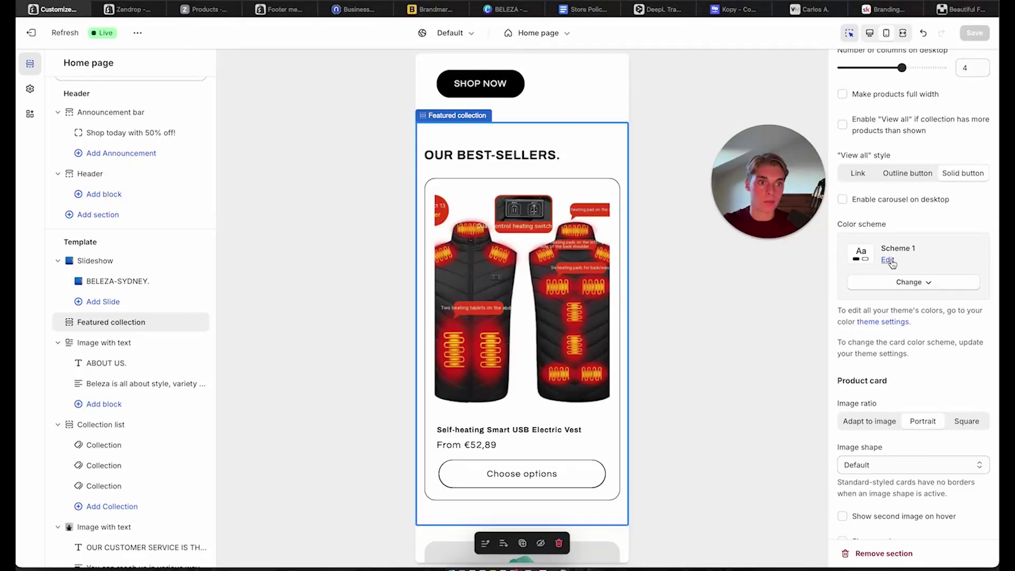
click(888, 260)
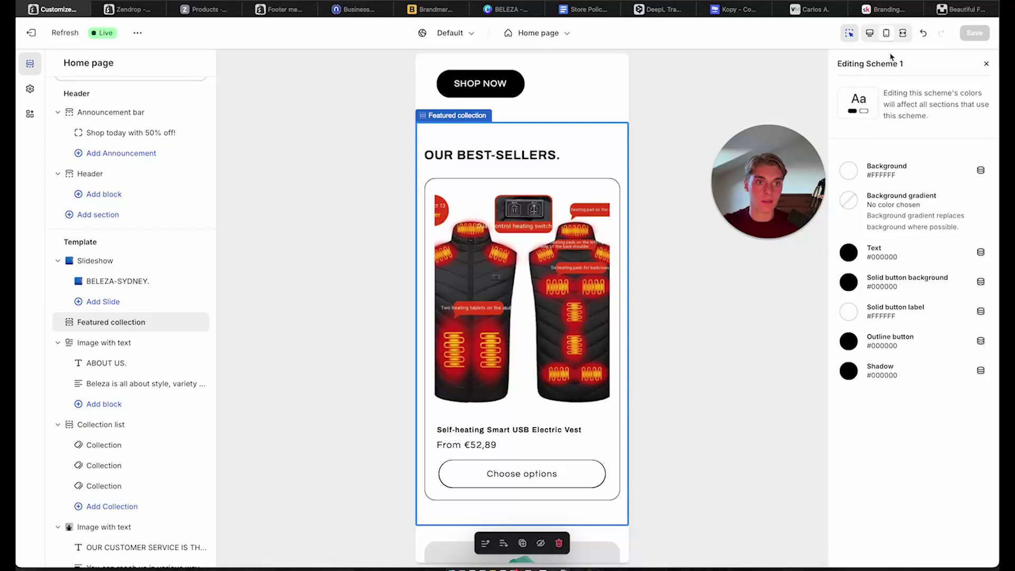
click(988, 63)
click(902, 286)
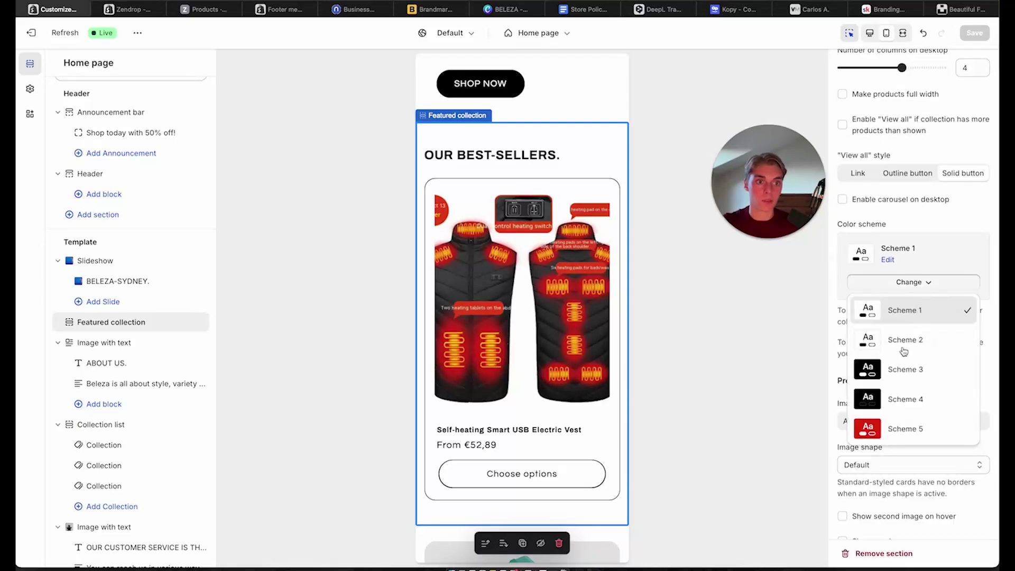
click(894, 439)
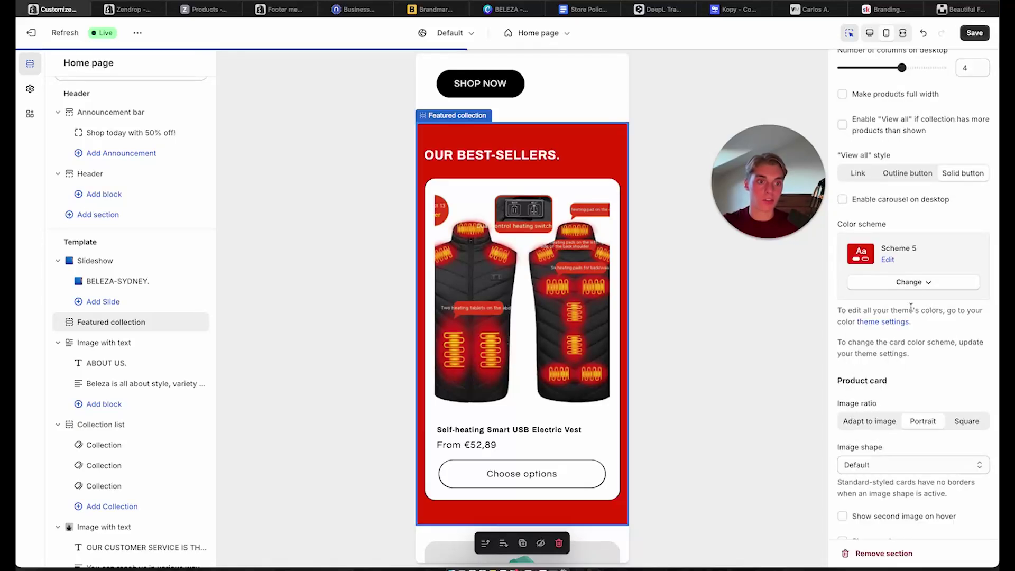
Give Scheme 5 a light grey #EAEAEA background and black text
click(888, 260)
click(848, 170)
click(888, 236)
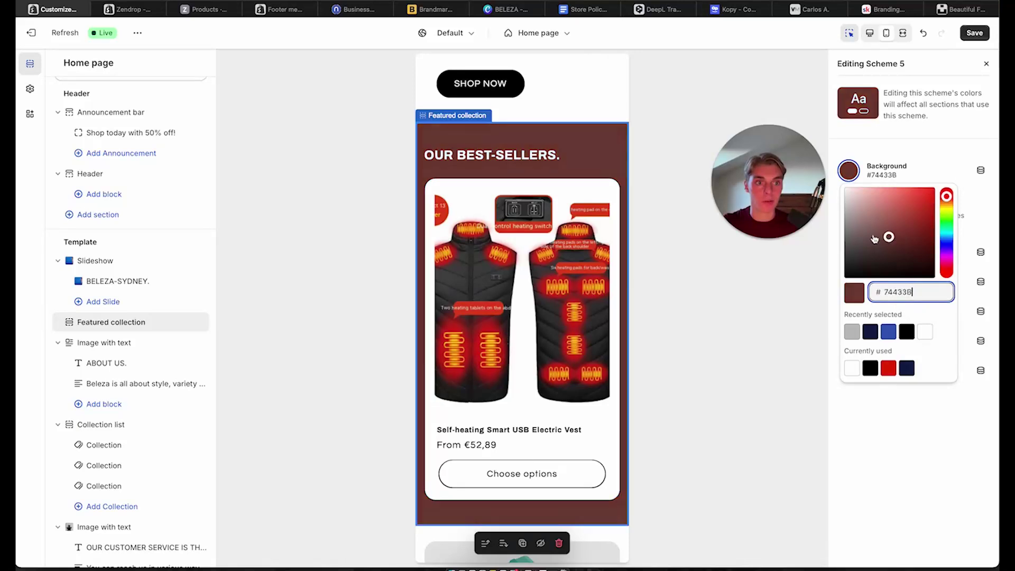
drag(874, 239, 842, 198)
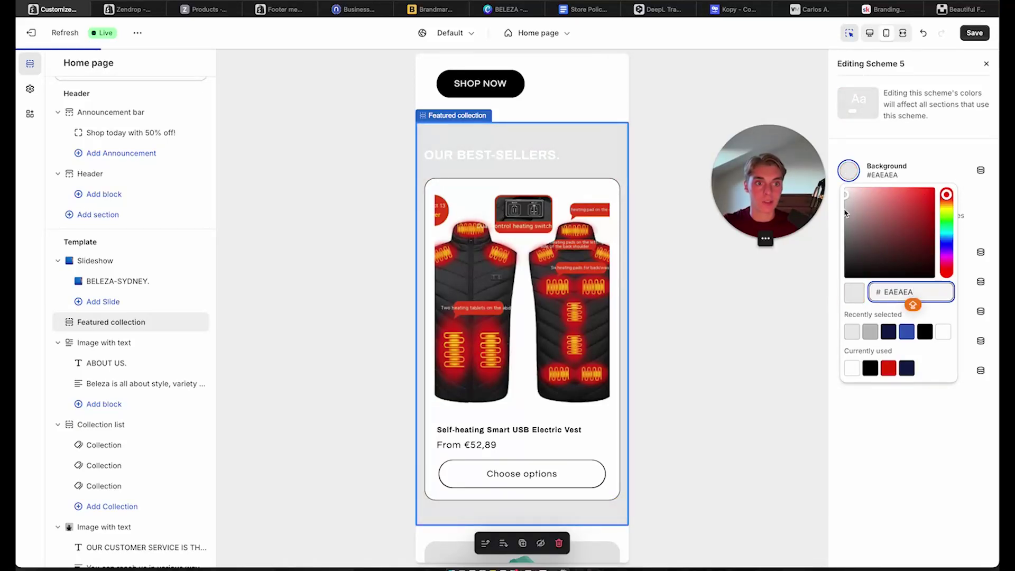
click(993, 211)
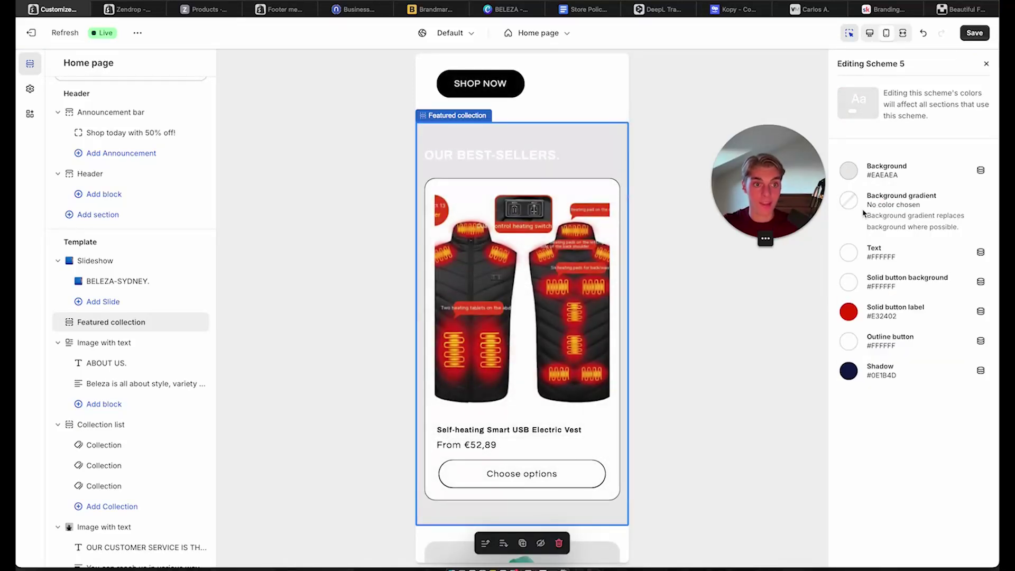
click(854, 255)
drag(893, 125, 850, 145)
click(815, 196)
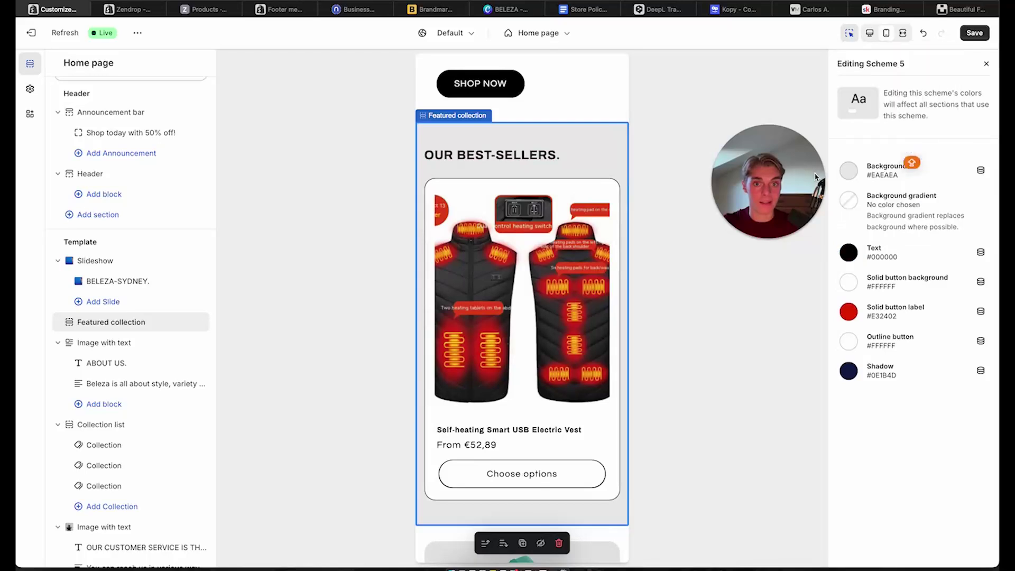
Set Scheme 5's solid button background to #000000 and button label to white #FFFFFF
click(848, 282)
text(000000)
click(821, 199)
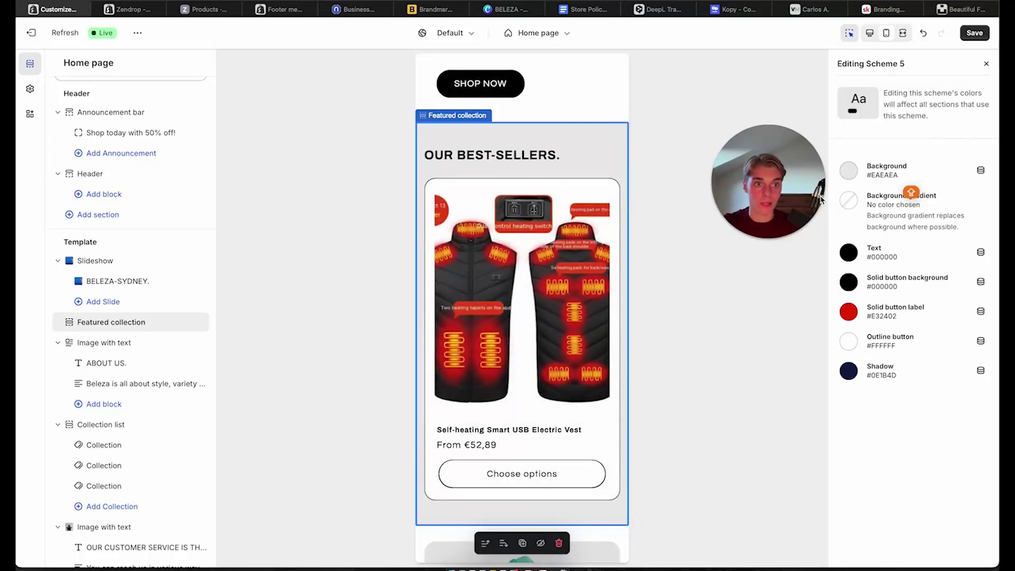
click(848, 311)
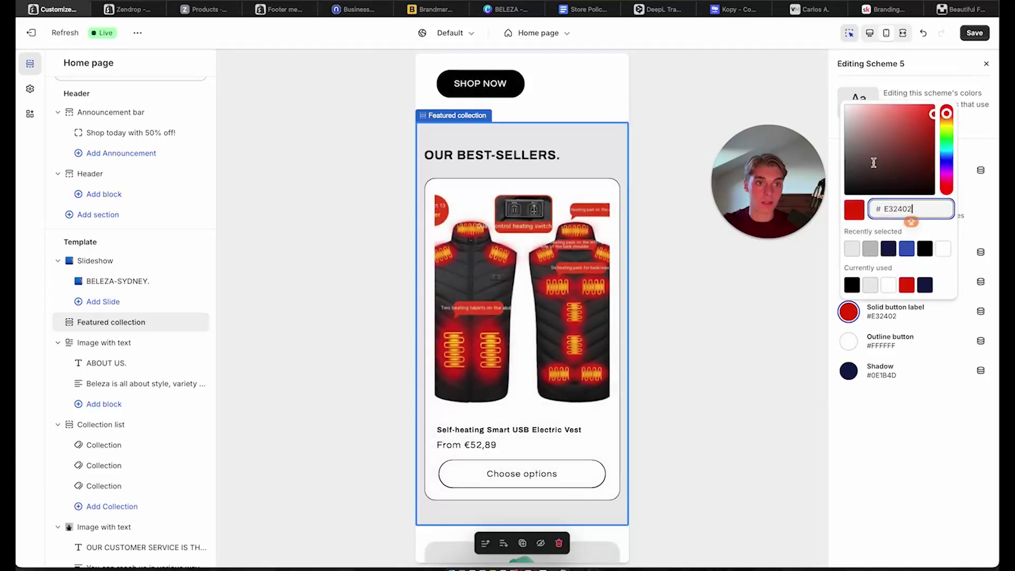
key(ctrl+a)
text(FCFCFC)
click(826, 97)
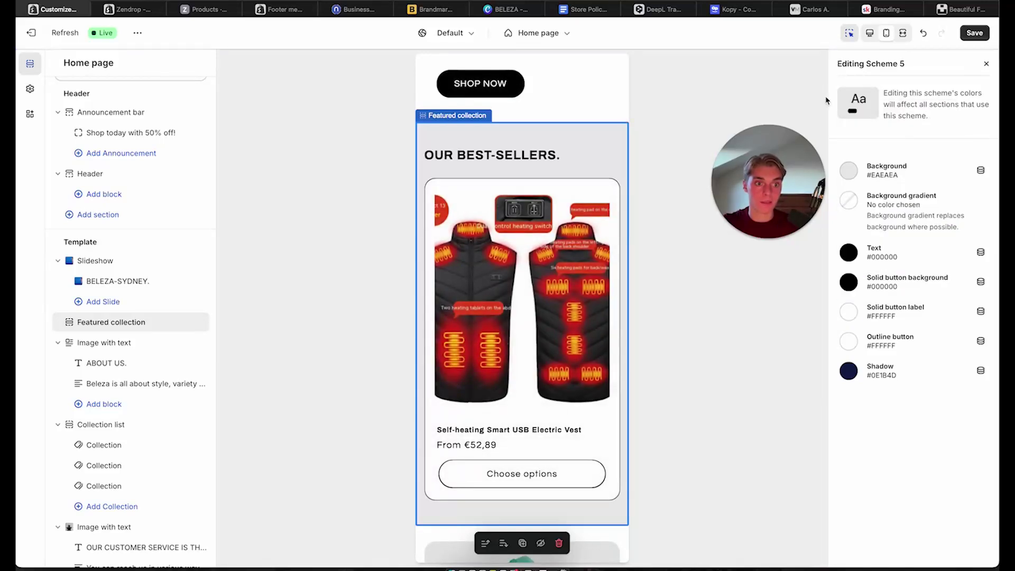
Set Scheme 5's outline button and shadow colours to black #000000
click(868, 349)
key(ctrl+a)
text(#000000)
click(840, 354)
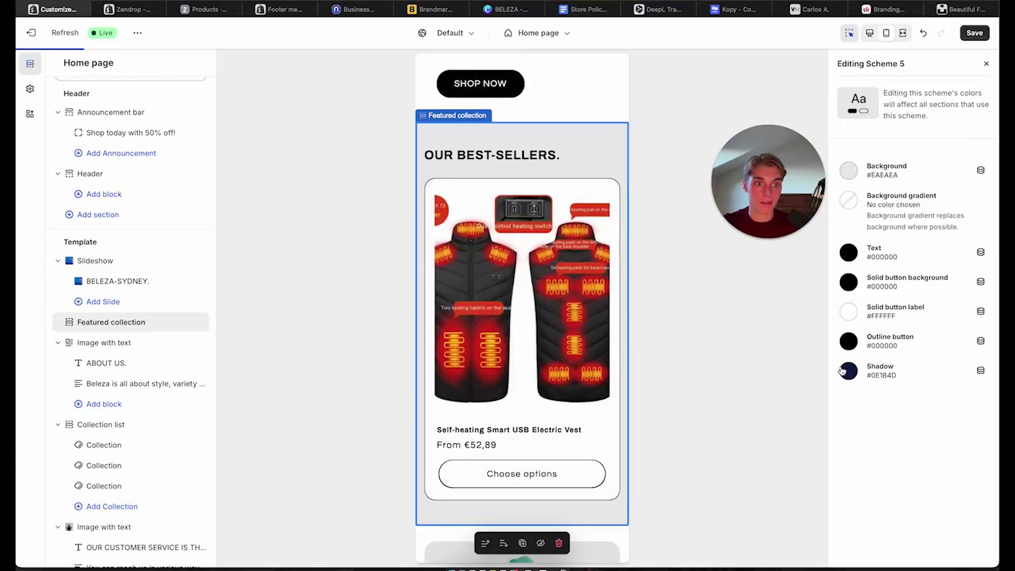
click(843, 370)
key(ctrl+a)
key(ctrl+v)
click(701, 417)
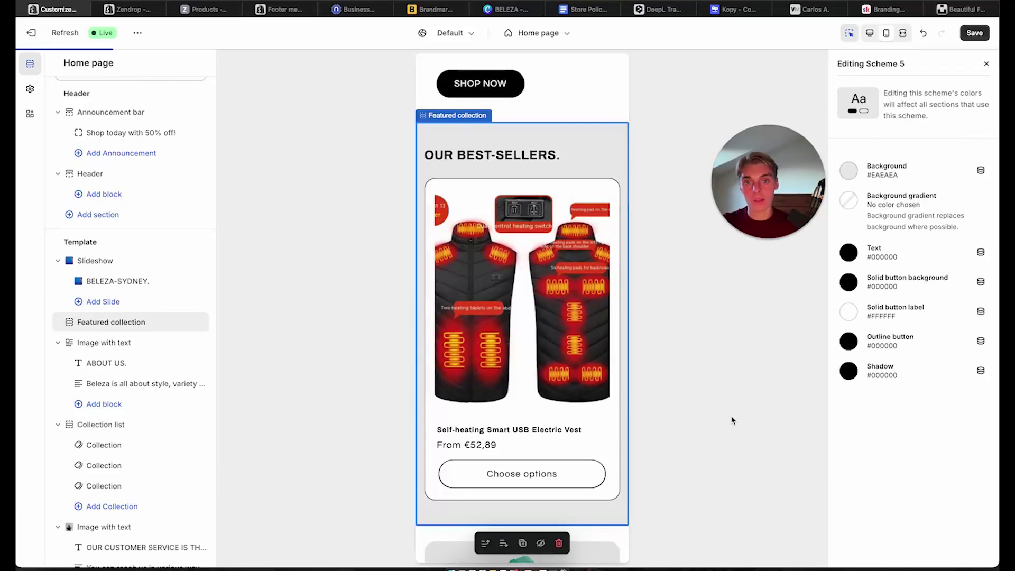
Apply colour Scheme 5 to the OUR COLLECTIONS collection list section
scroll(554, 459, down, 1)
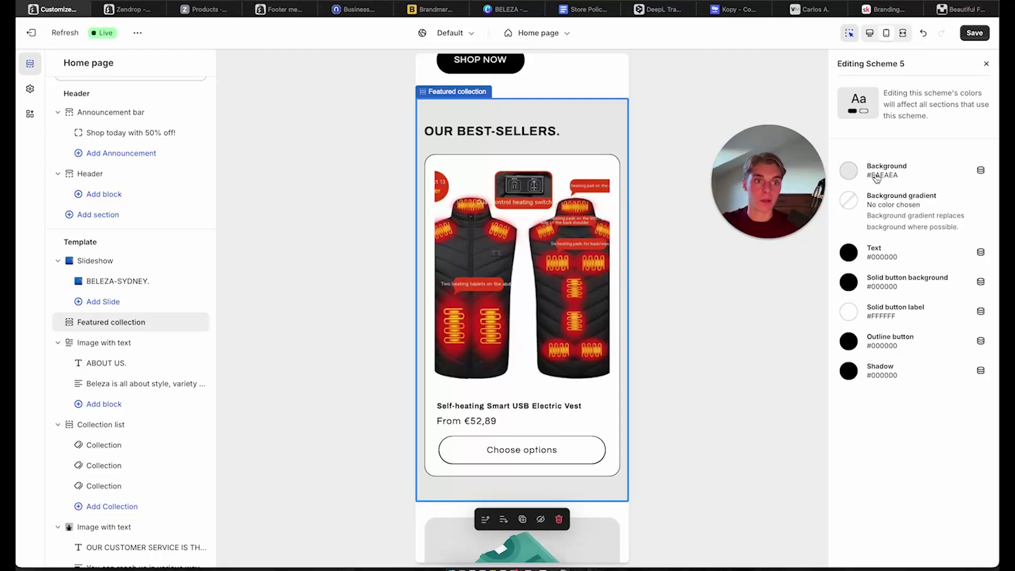
scroll(591, 294, down, 5)
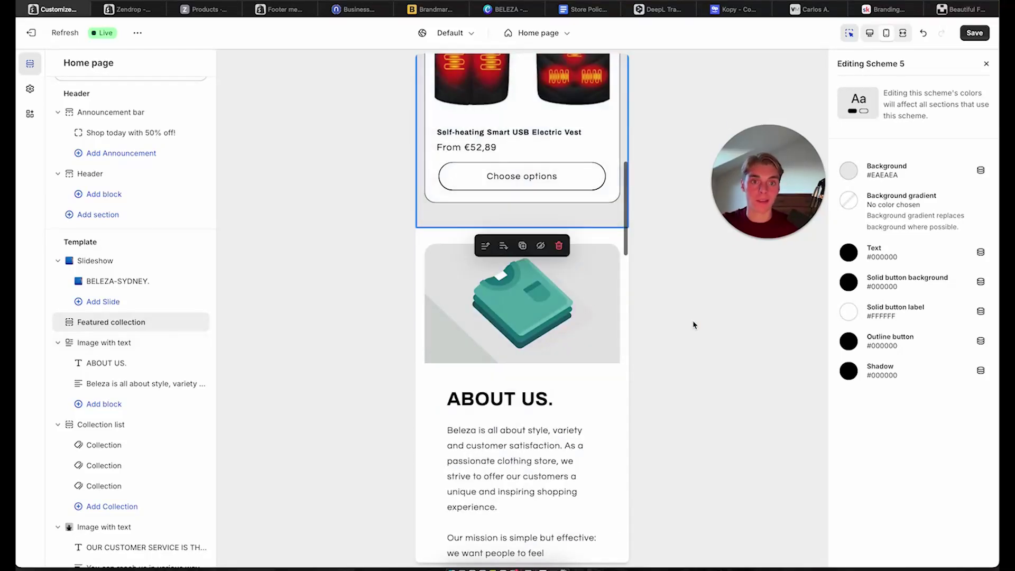
scroll(531, 214, up, 8)
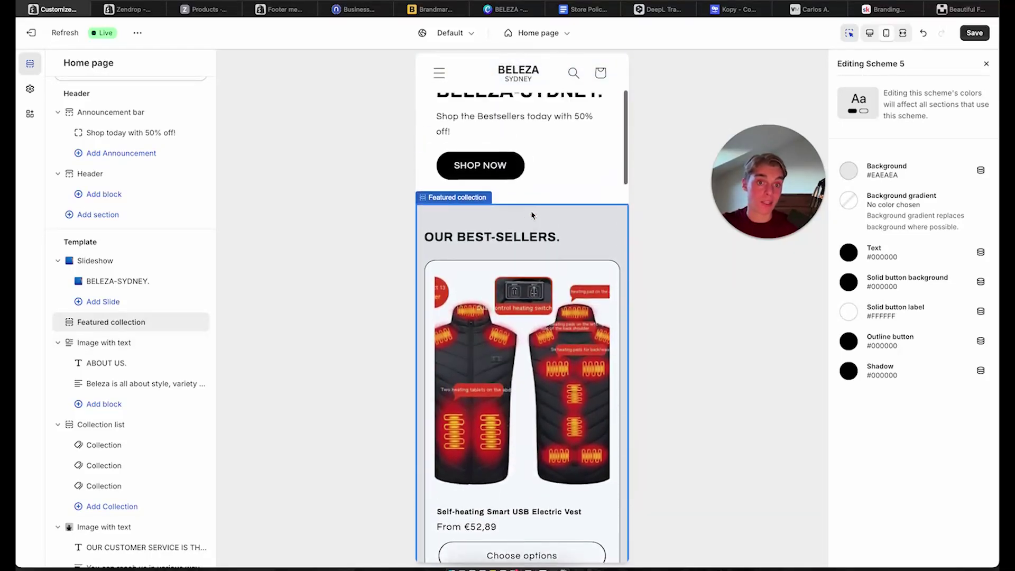
scroll(584, 246, down, 15)
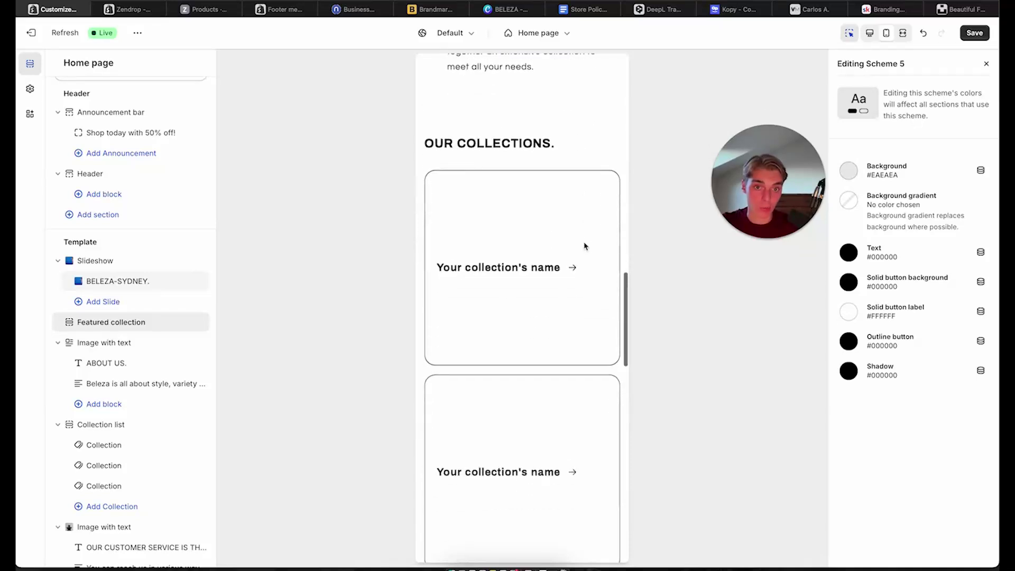
click(583, 252)
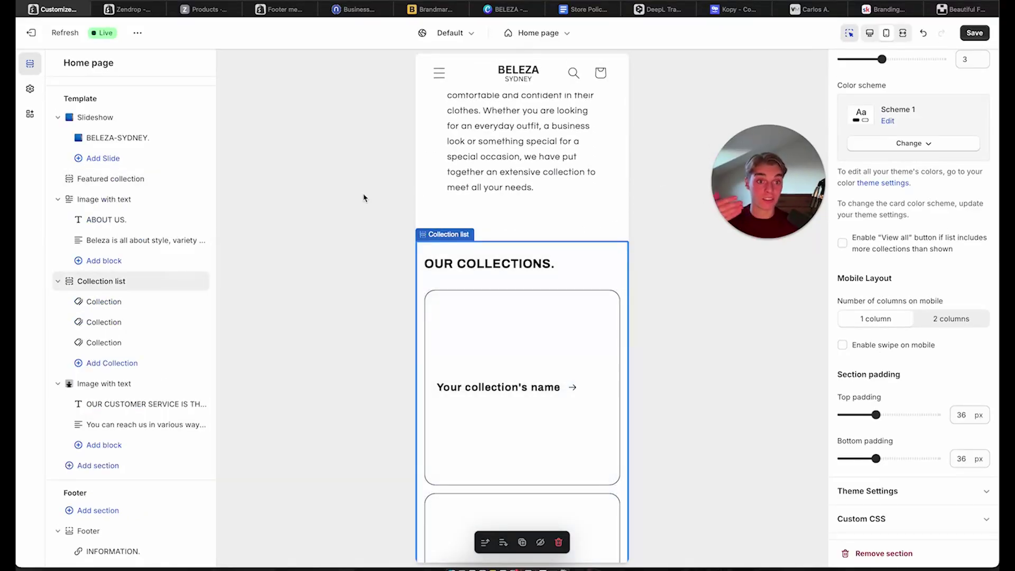
click(916, 143)
click(905, 290)
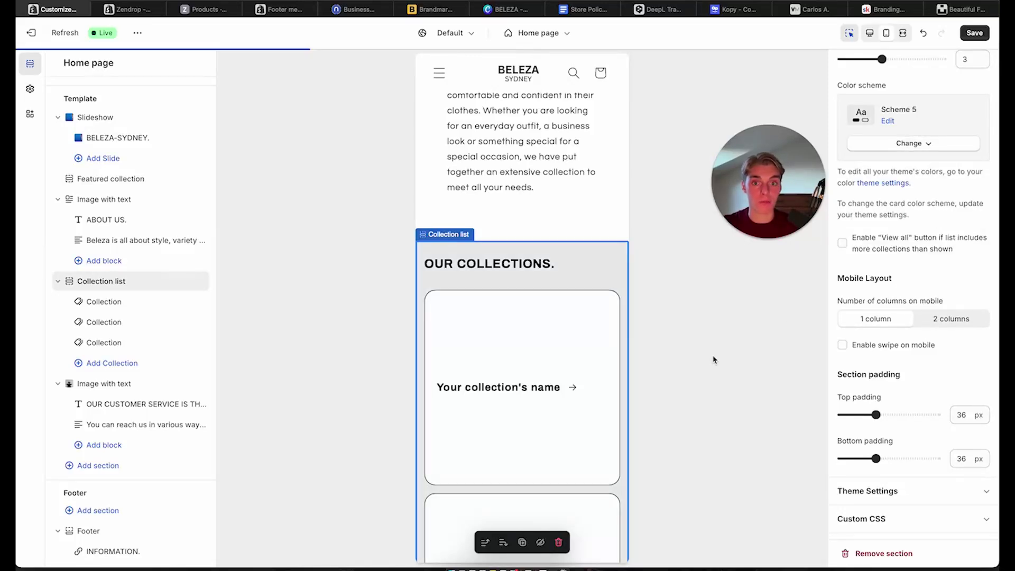
scroll(550, 392, down, 3)
scroll(550, 392, down, 10)
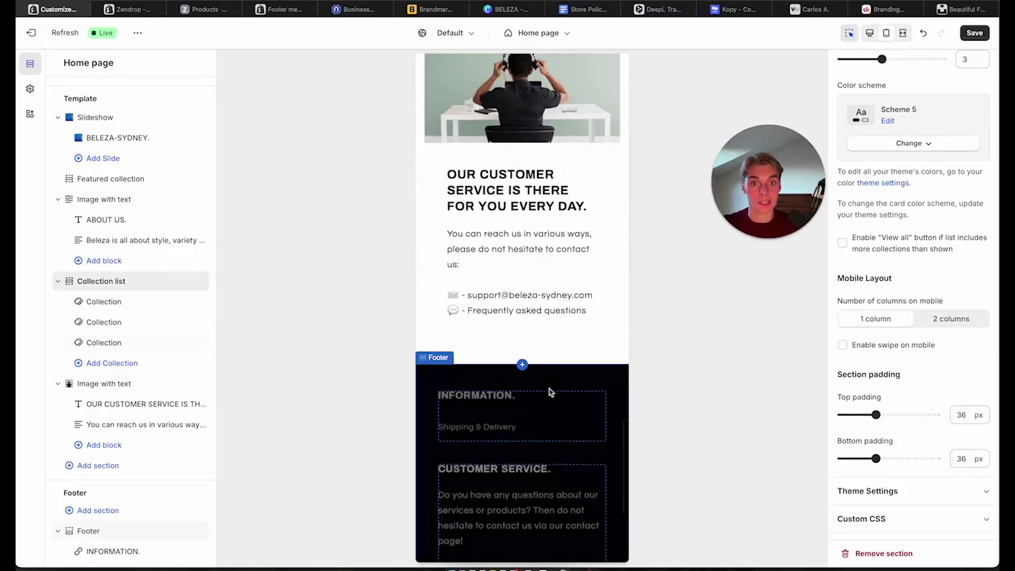
scroll(550, 392, up, 8)
scroll(550, 393, up, 15)
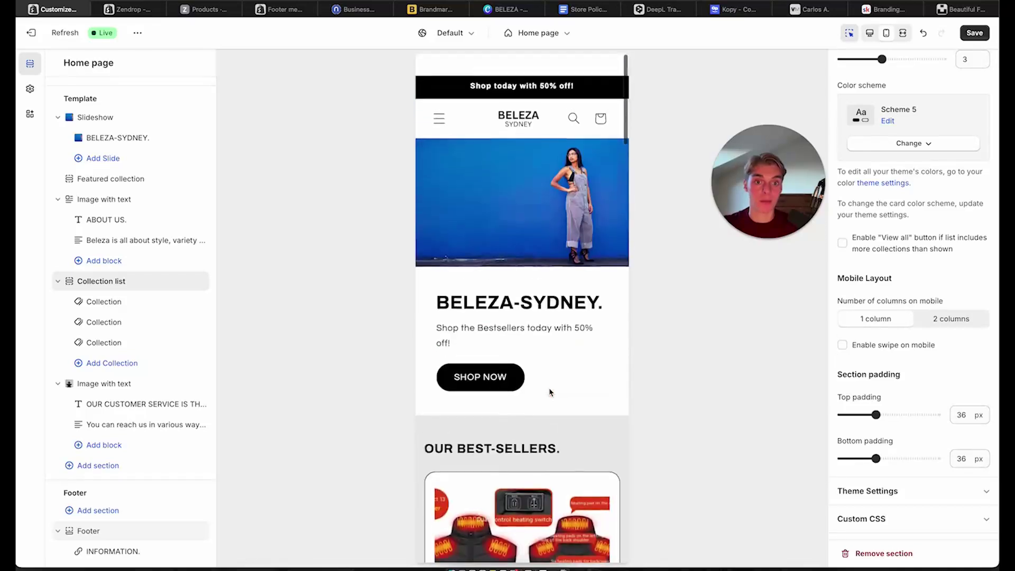
Save the home page changes and review the page
click(975, 33)
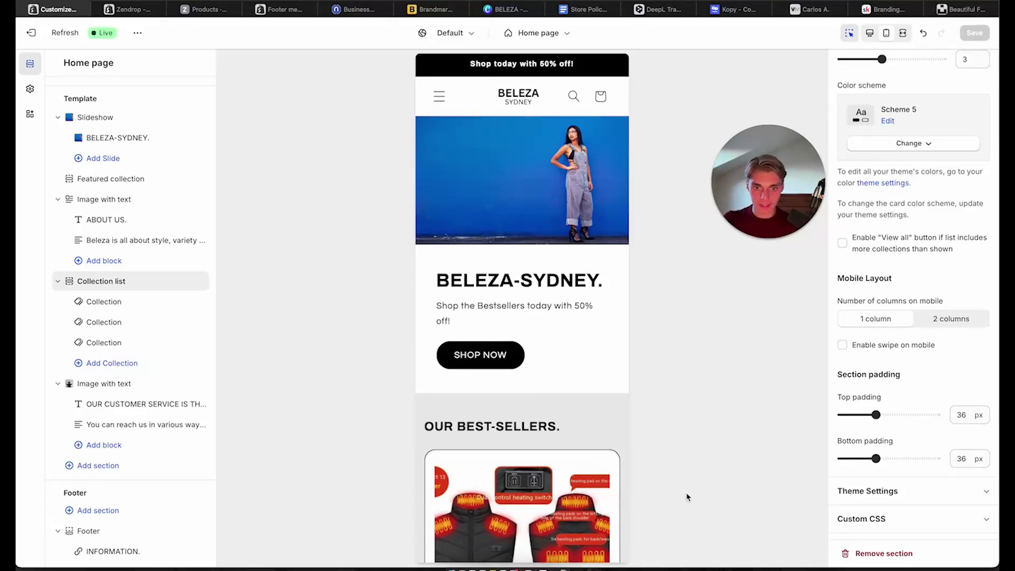
scroll(542, 496, down, 2)
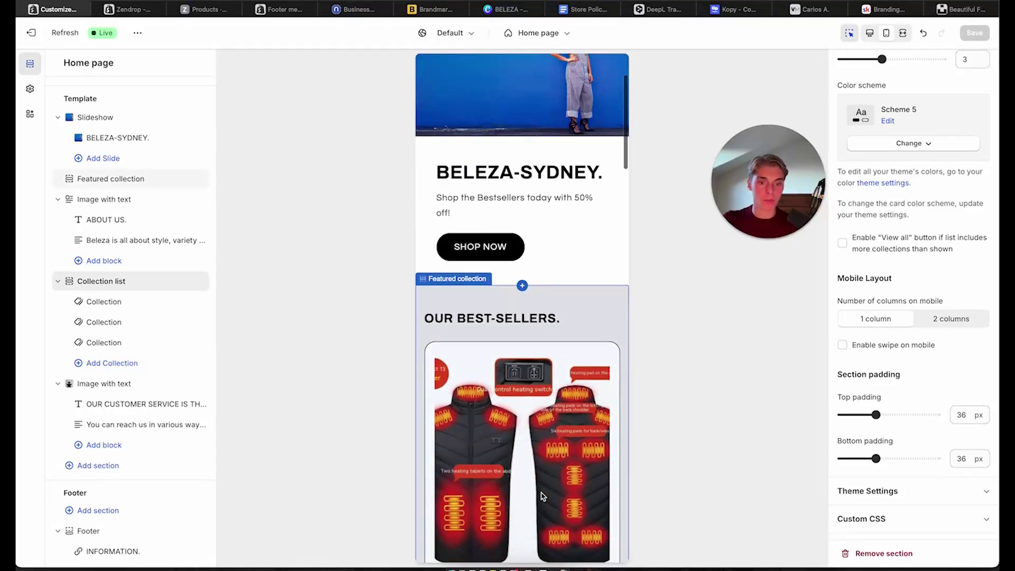
scroll(541, 496, down, 2)
scroll(542, 496, down, 2)
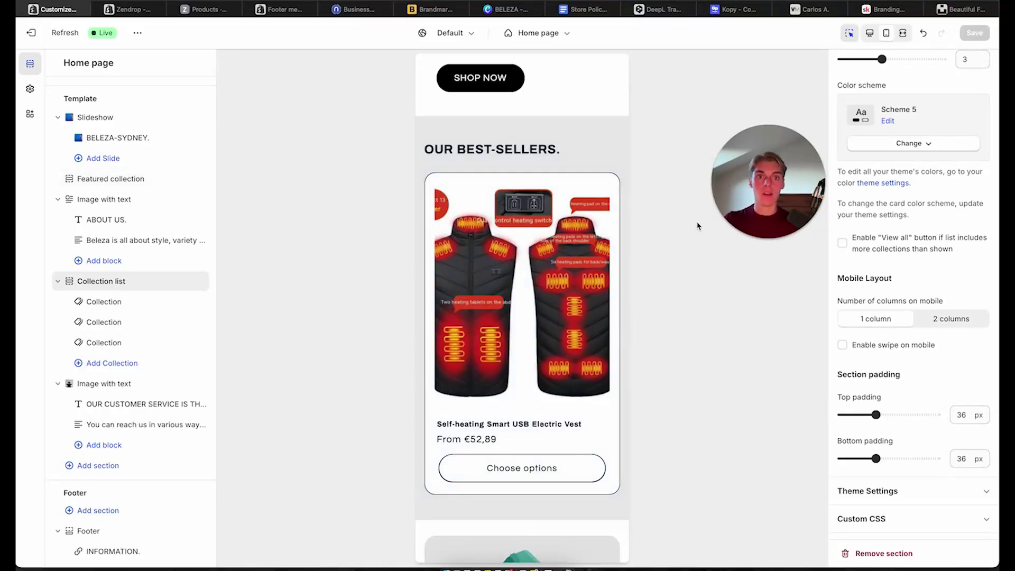
scroll(519, 220, up, 10)
Switch the editor to the Products > Default product template, then go to the Skool tab
click(537, 32)
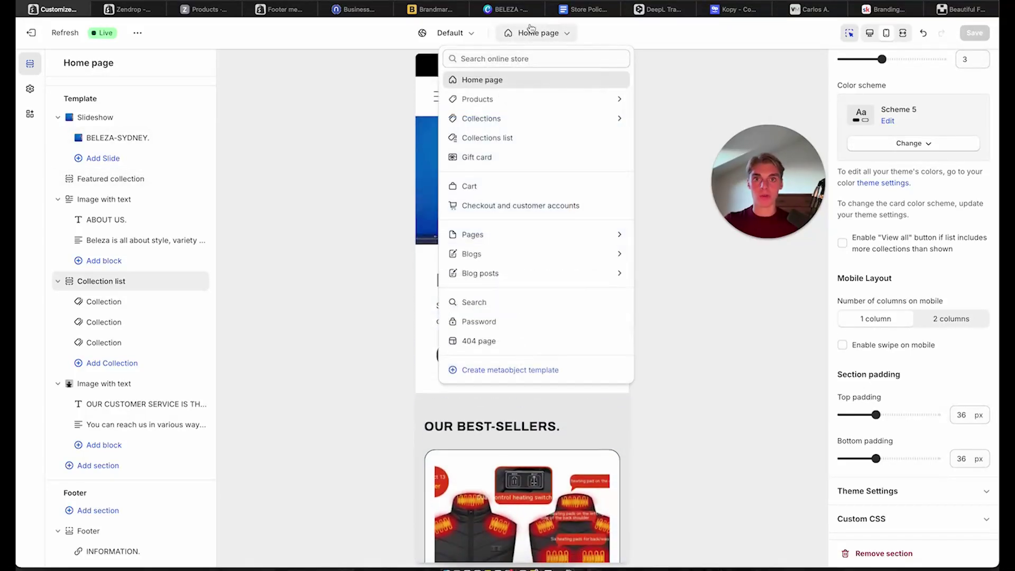
click(505, 98)
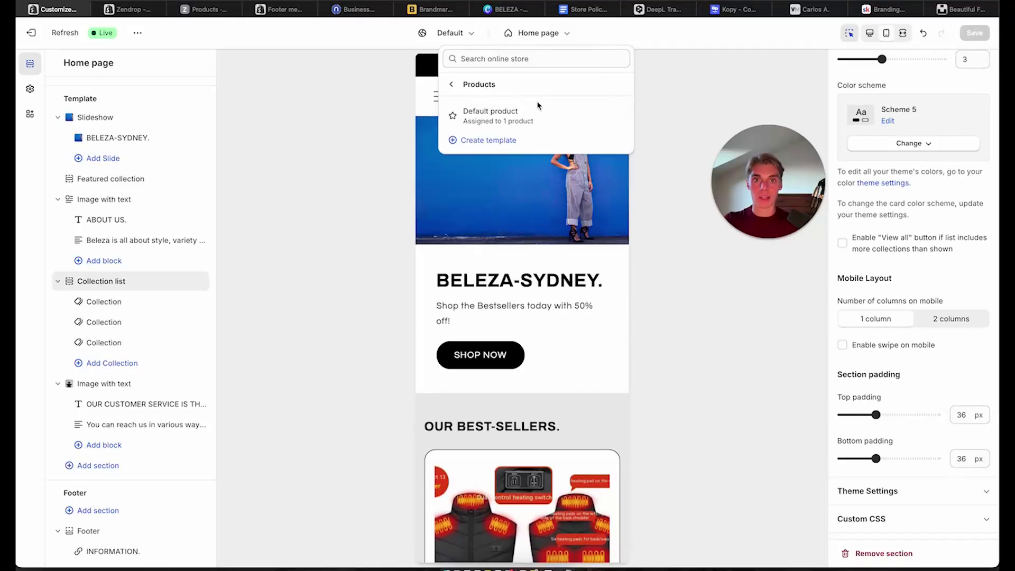
click(529, 119)
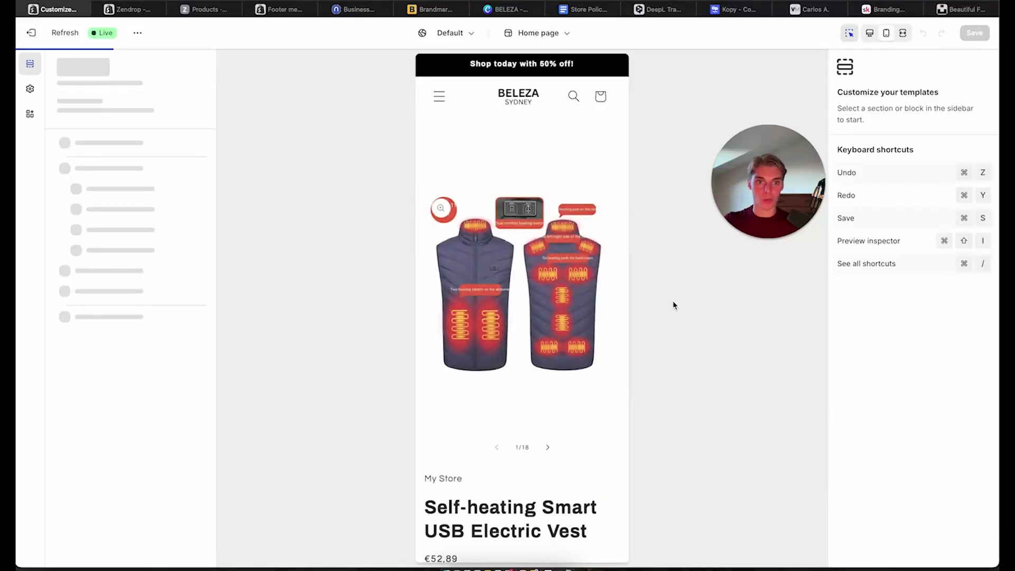
scroll(468, 539, down, 10)
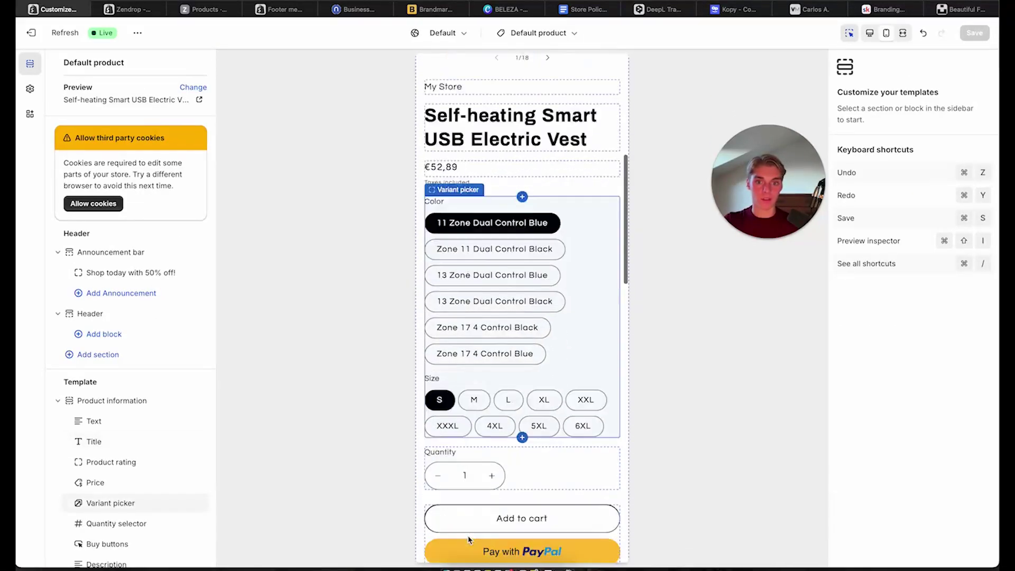
scroll(468, 539, down, 10)
scroll(521, 317, up, 20)
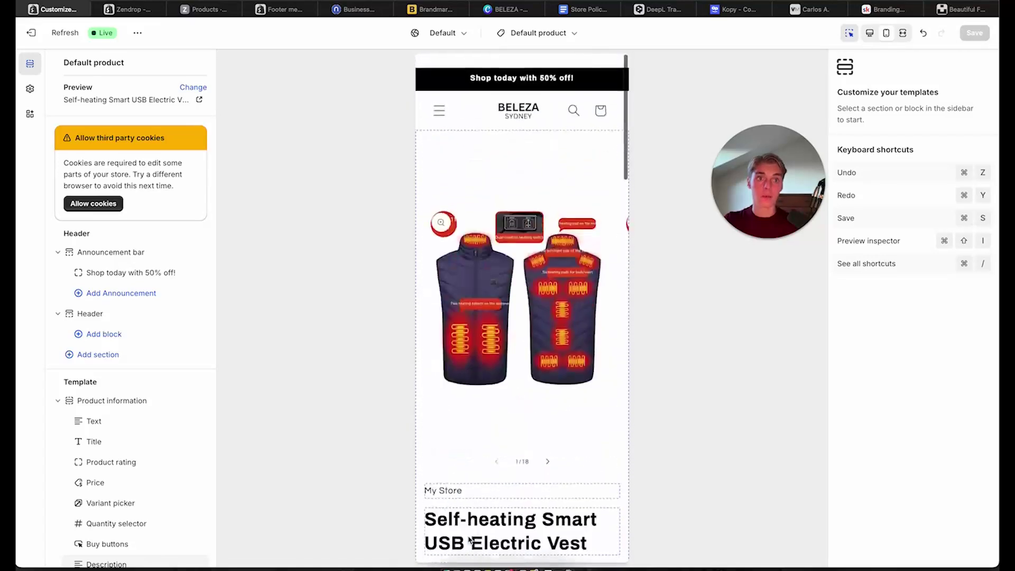
click(884, 9)
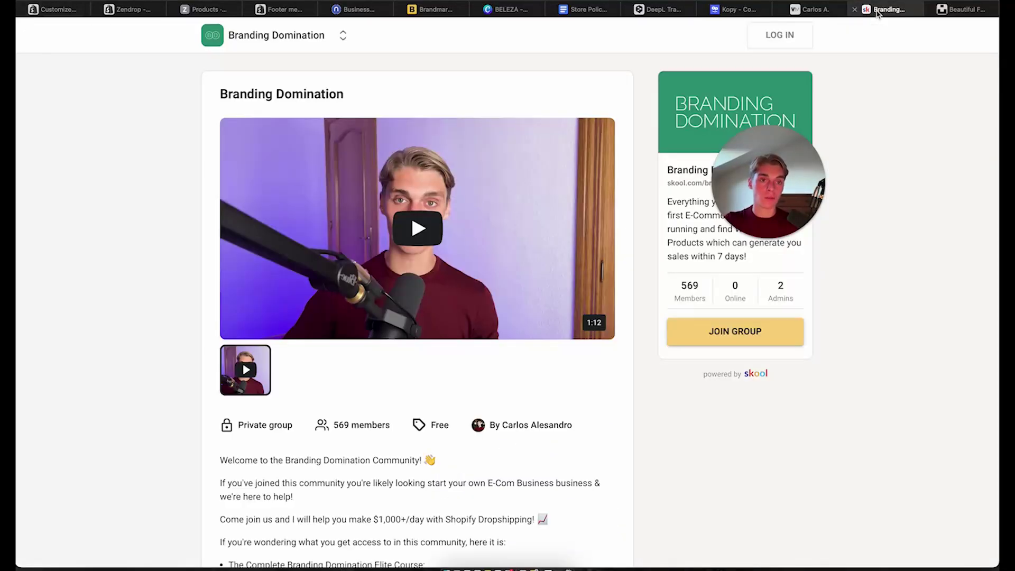
Browse the Skool classroom's Module 2 Store Building lessons, then switch to the Valenta Mode store
drag(770, 192, 886, 161)
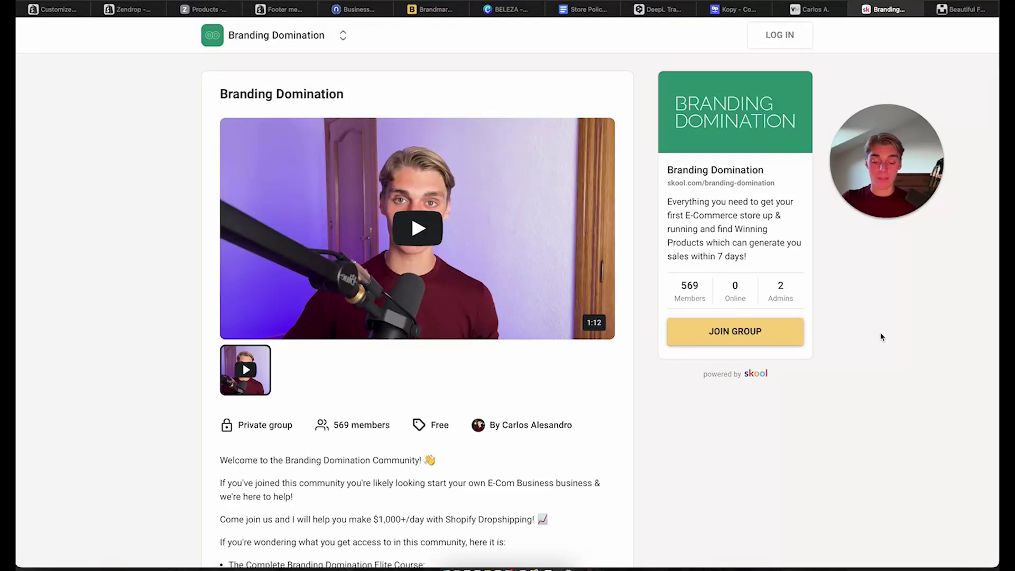
key(XF86MonBrightnessUp)
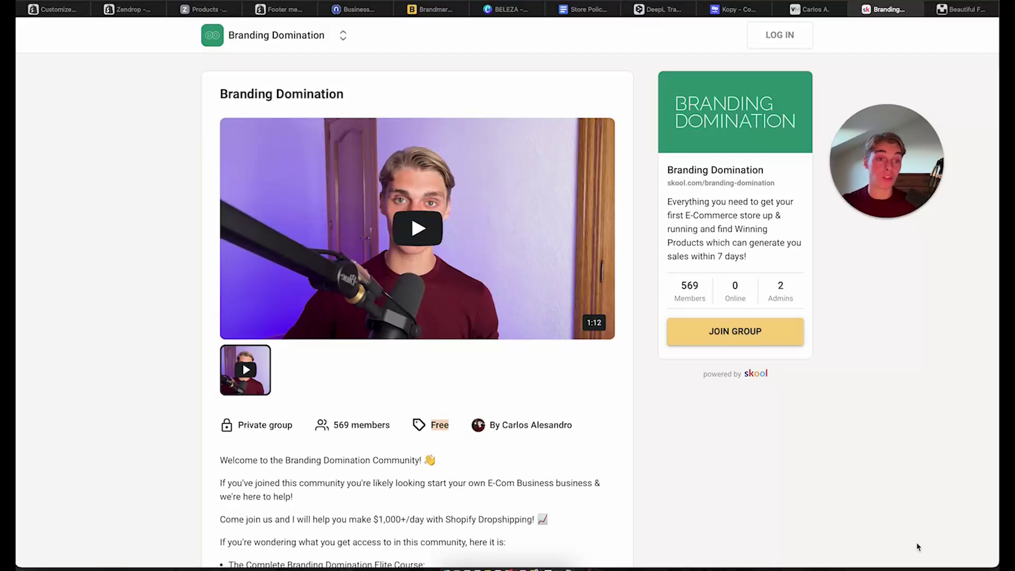
key(ctrl+Right)
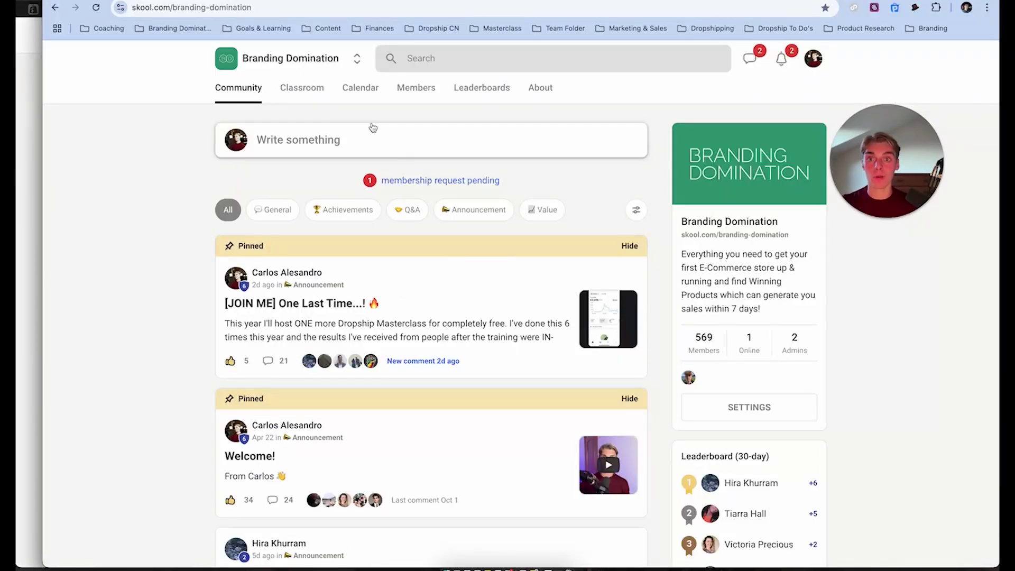
click(313, 90)
scroll(527, 353, down, 1)
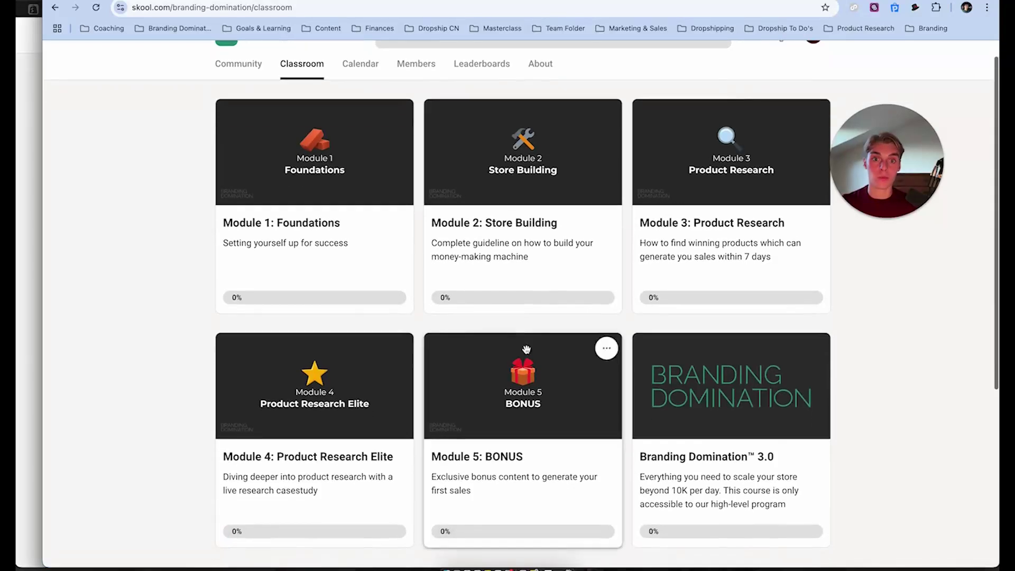
click(513, 261)
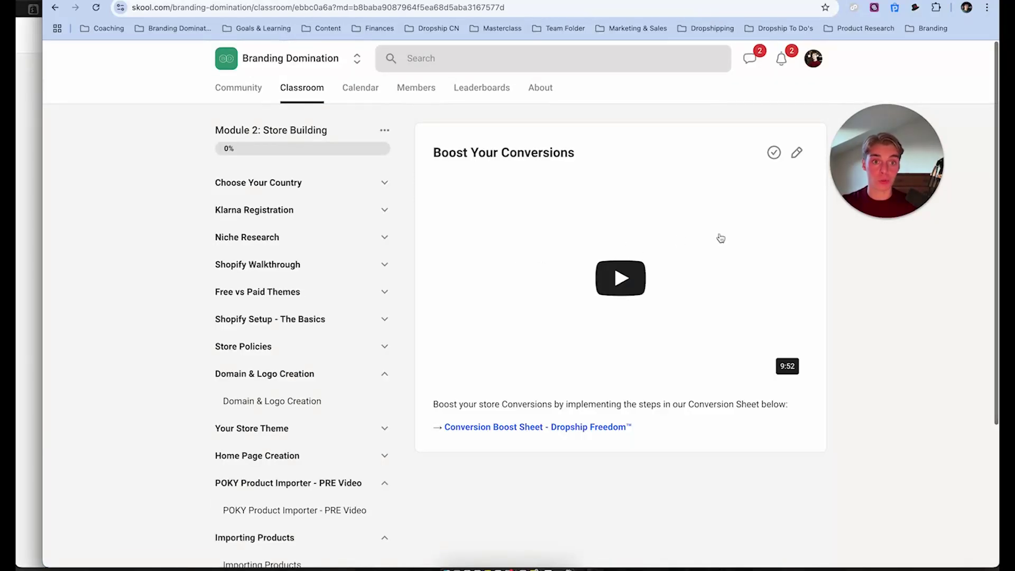
scroll(271, 217, down, 1)
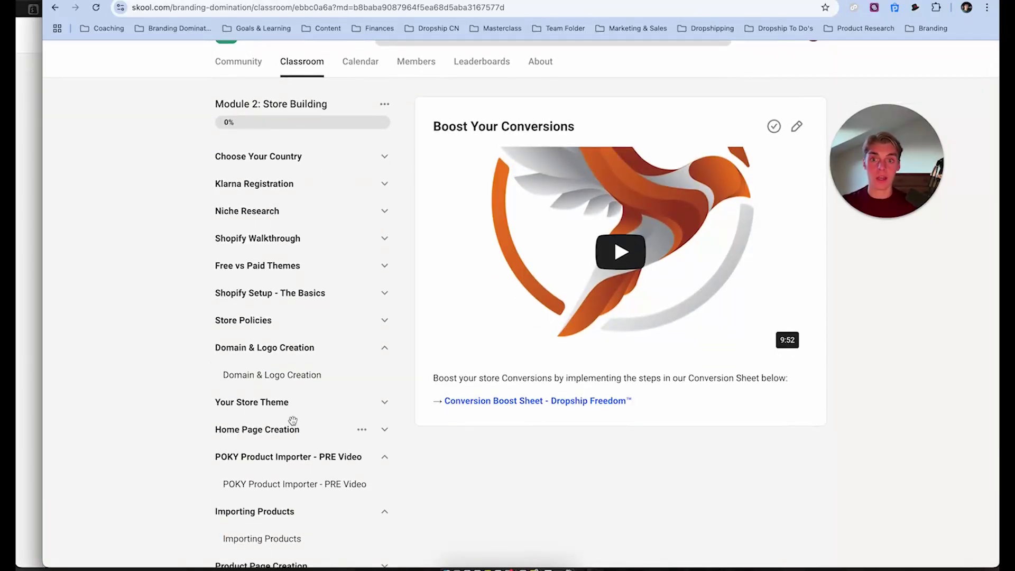
scroll(292, 421, down, 3)
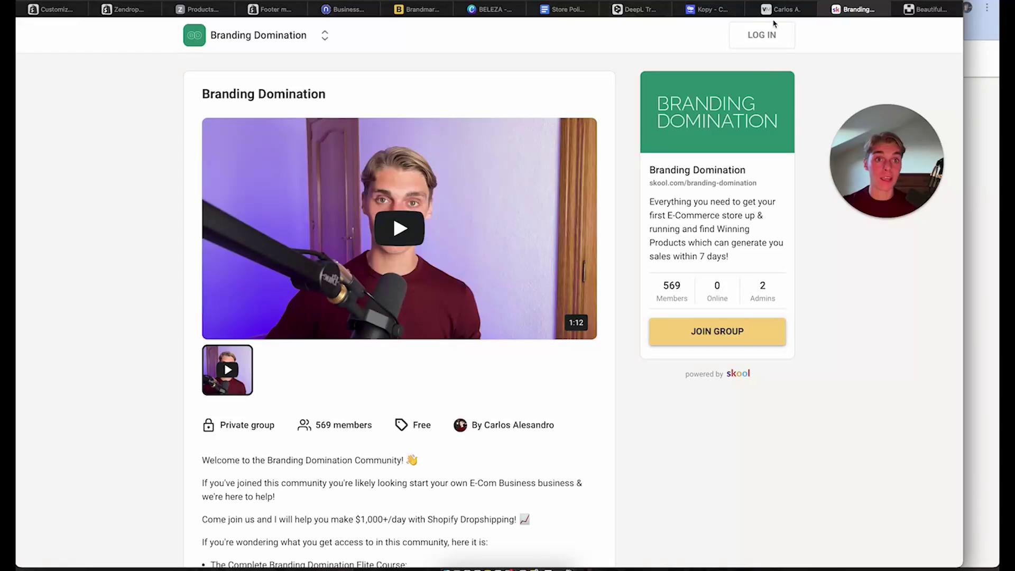
click(777, 10)
Open FRAUEN, then the FARIA puffer jacket, and highlight its original and sale price
scroll(557, 42, up, 1)
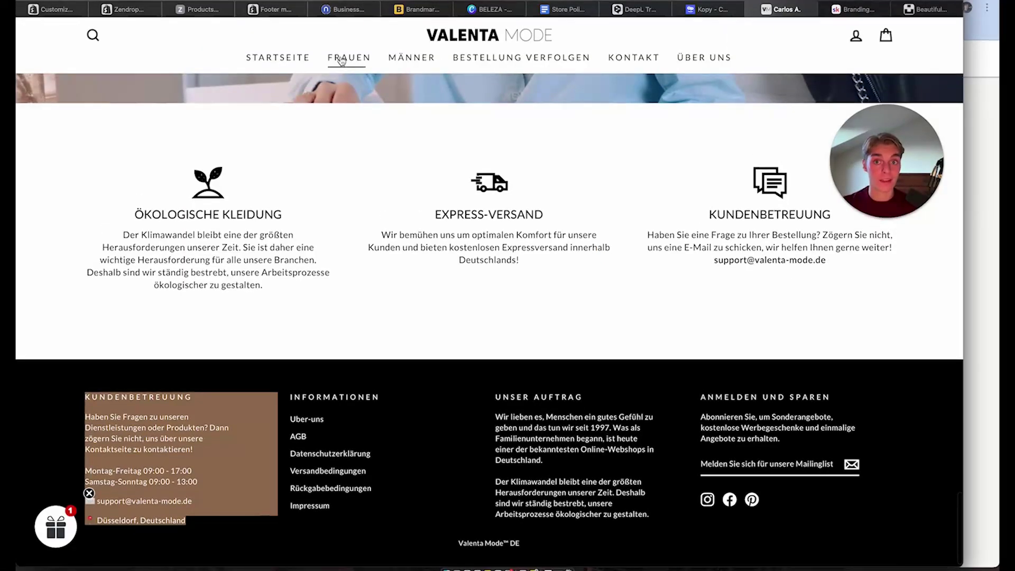
click(341, 59)
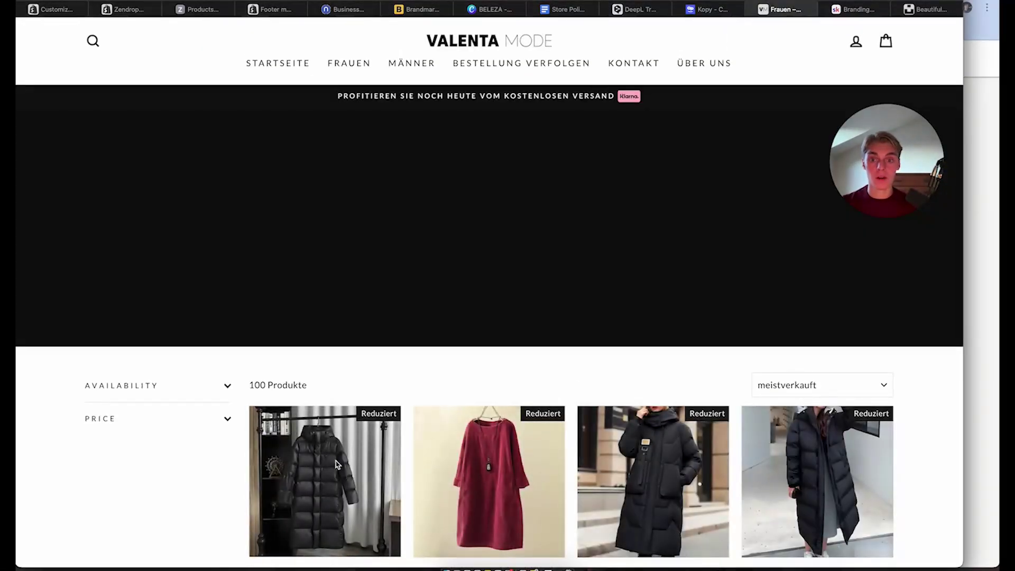
click(336, 464)
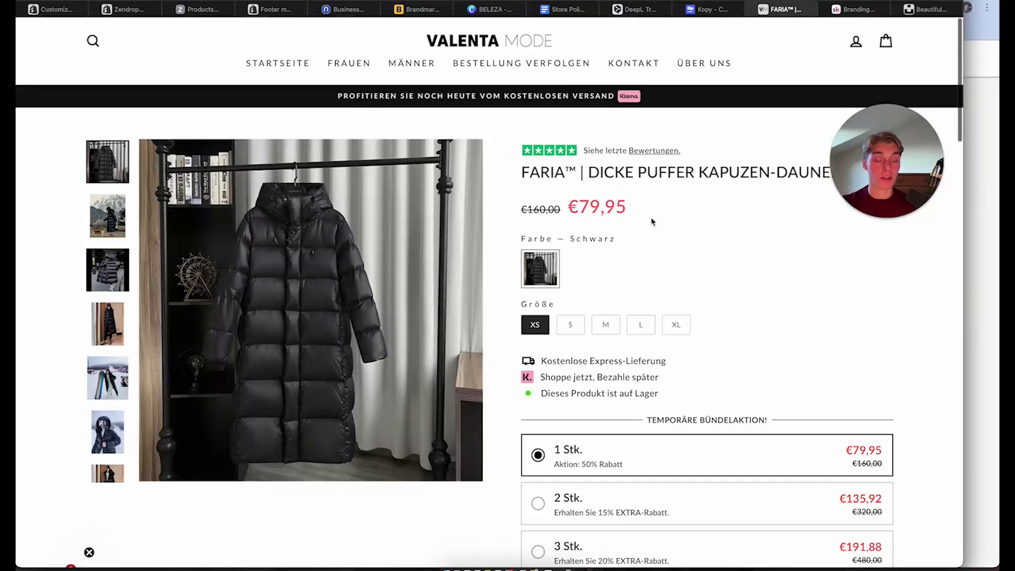
drag(652, 222, 518, 209)
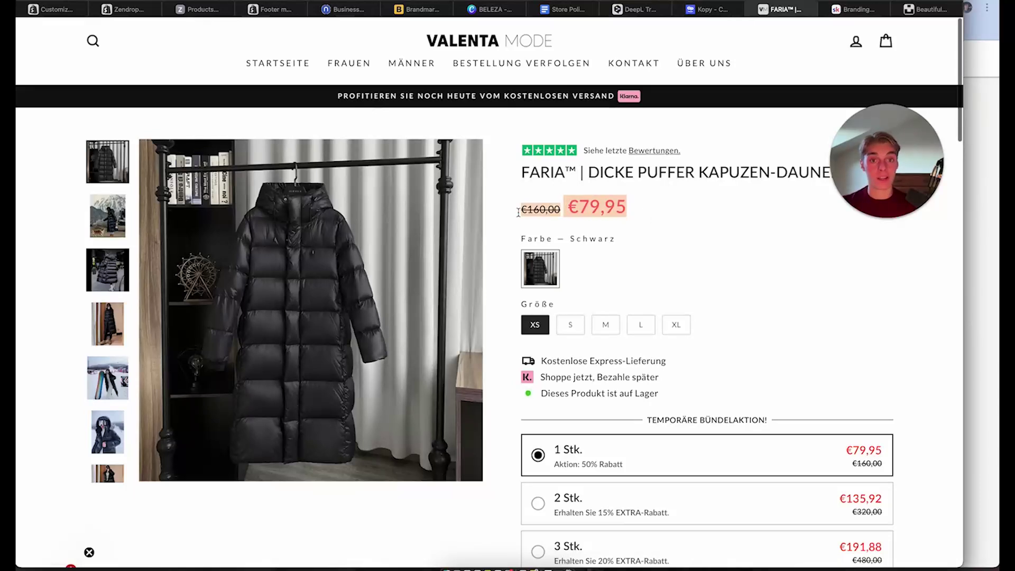
click(610, 210)
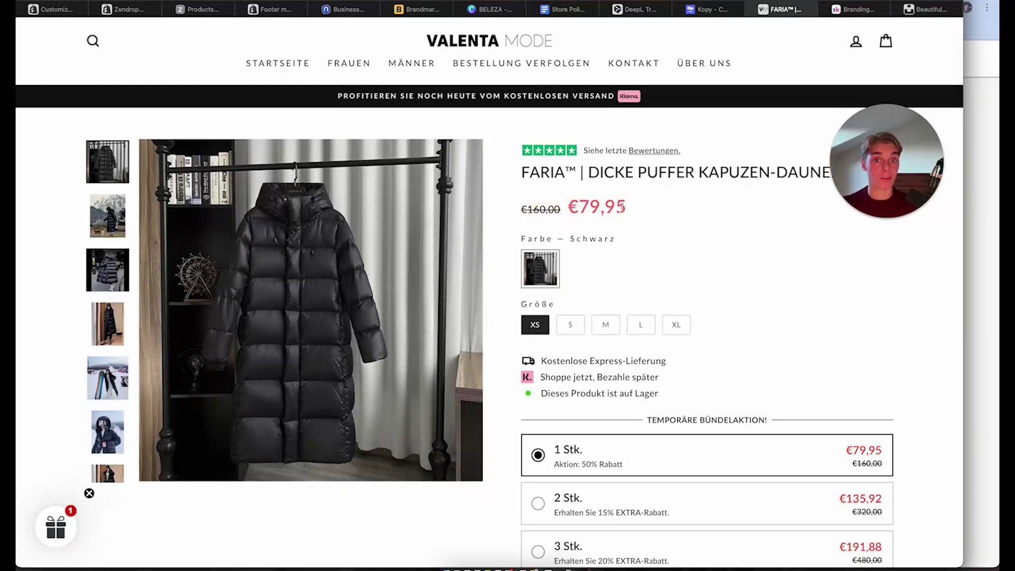
drag(623, 207, 527, 207)
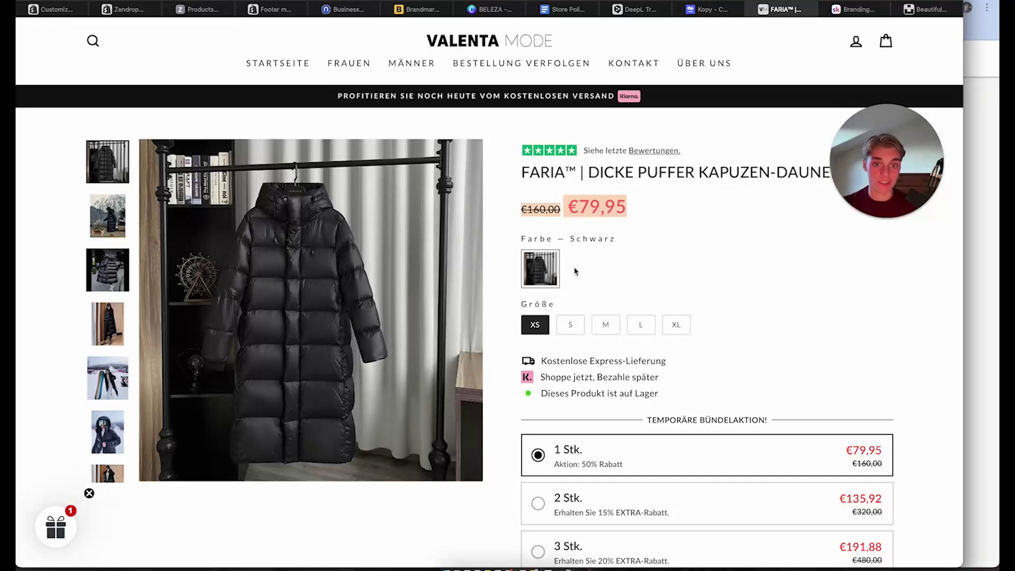
Highlight the delivery and stock lines and scroll through the jacket page
scroll(703, 313, down, 2)
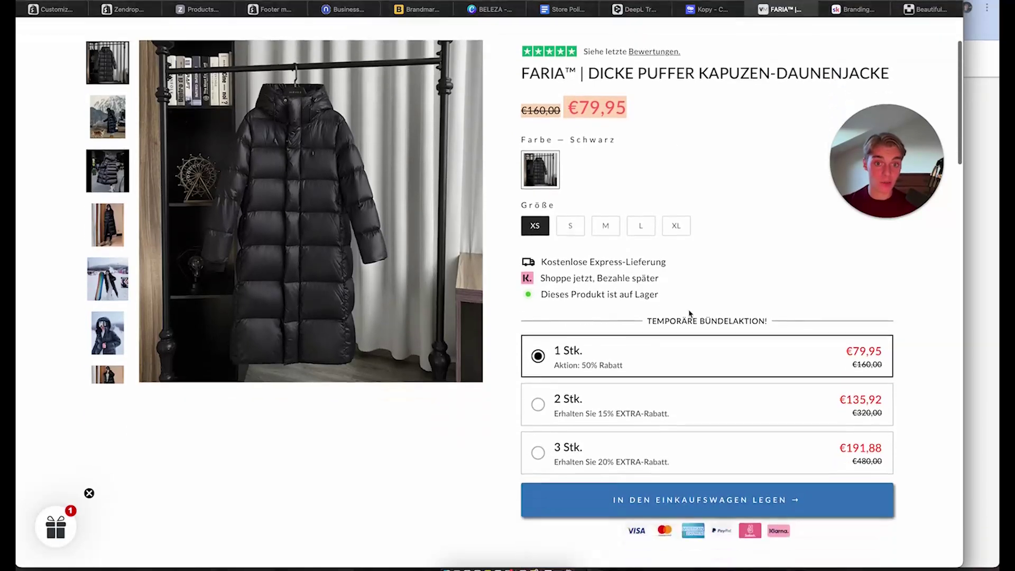
drag(667, 299, 565, 248)
click(672, 261)
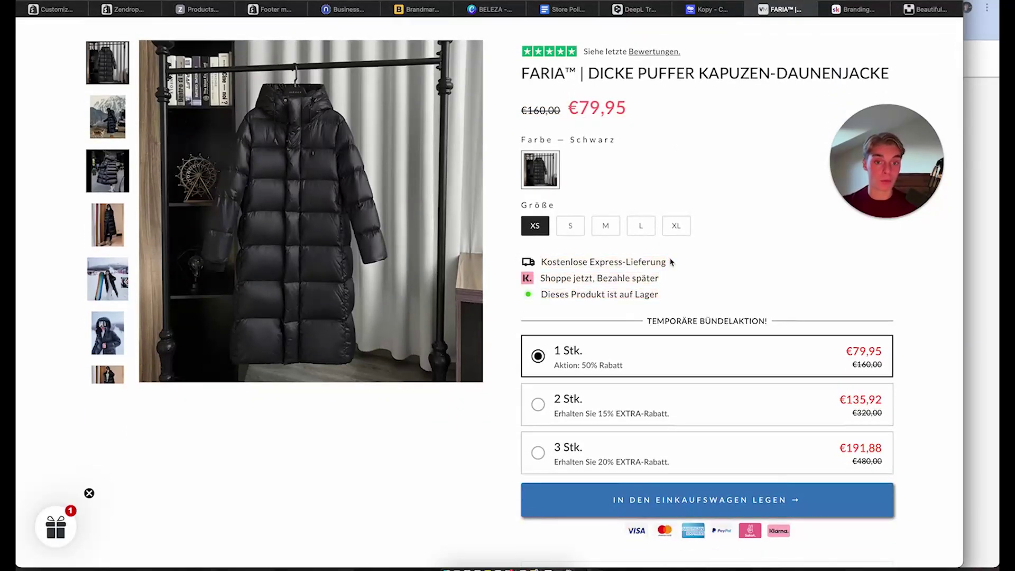
scroll(700, 333, down, 6)
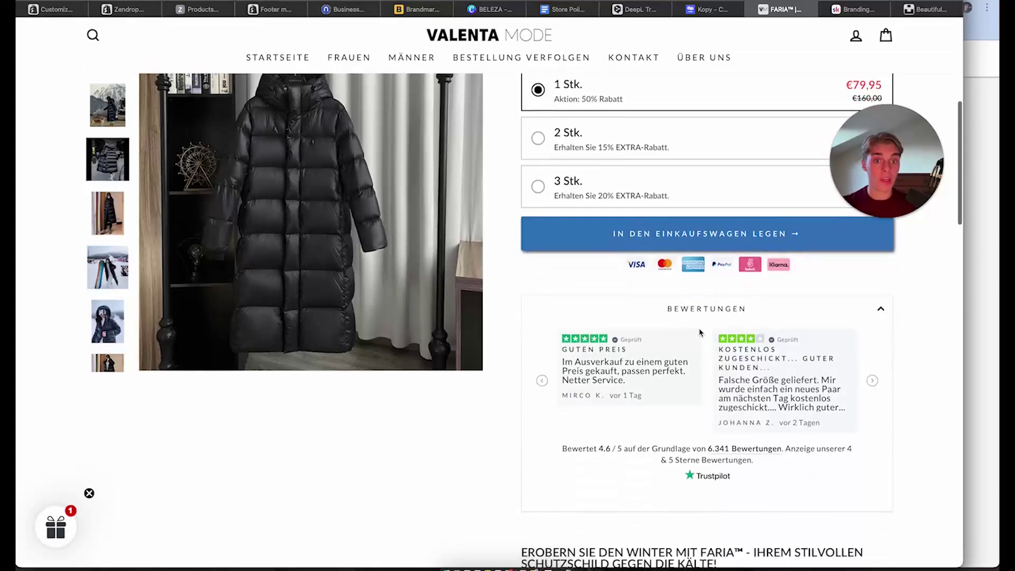
scroll(700, 332, down, 20)
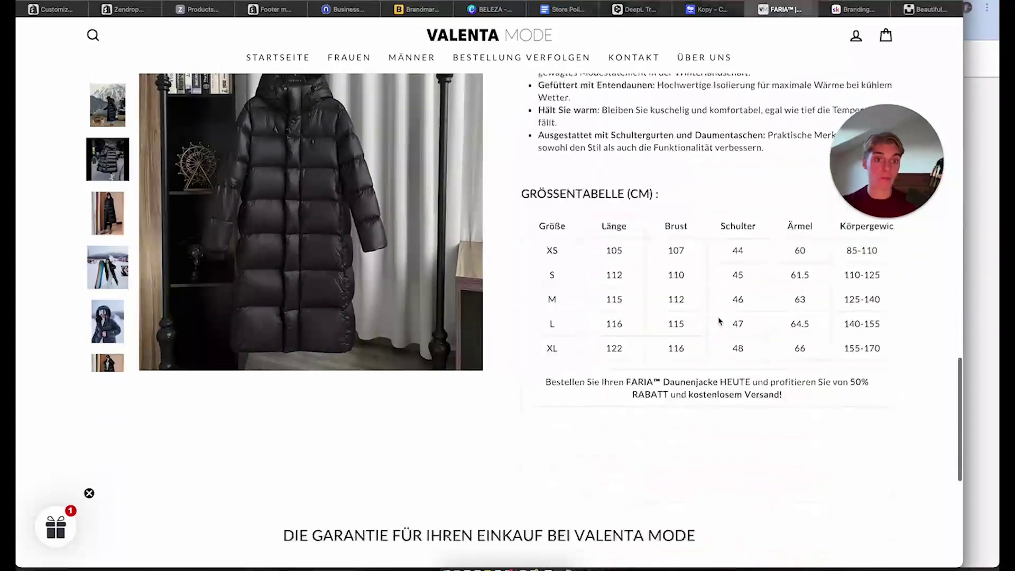
scroll(719, 321, up, 4)
scroll(719, 322, down, 2)
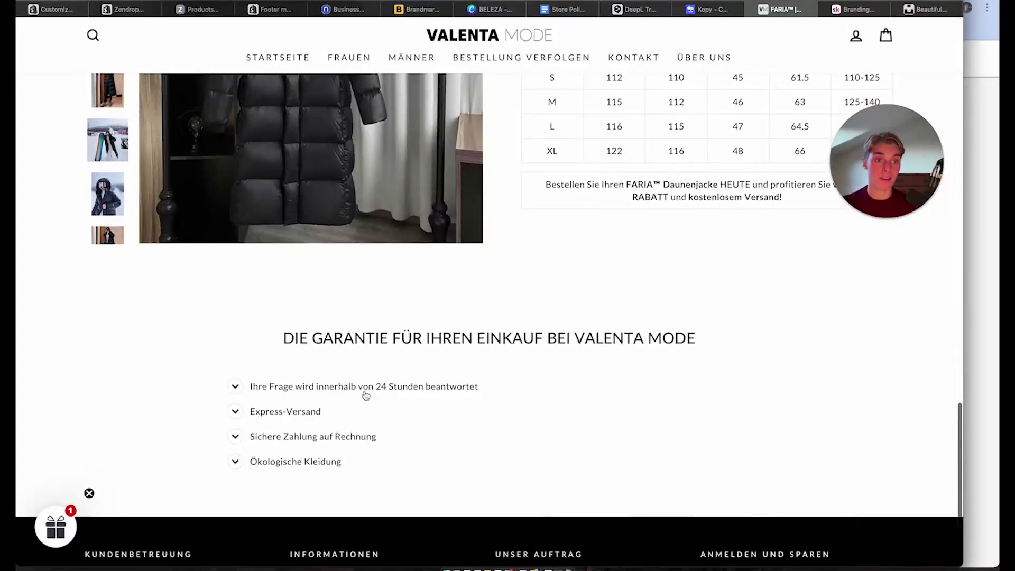
scroll(366, 395, up, 8)
scroll(366, 395, up, 10)
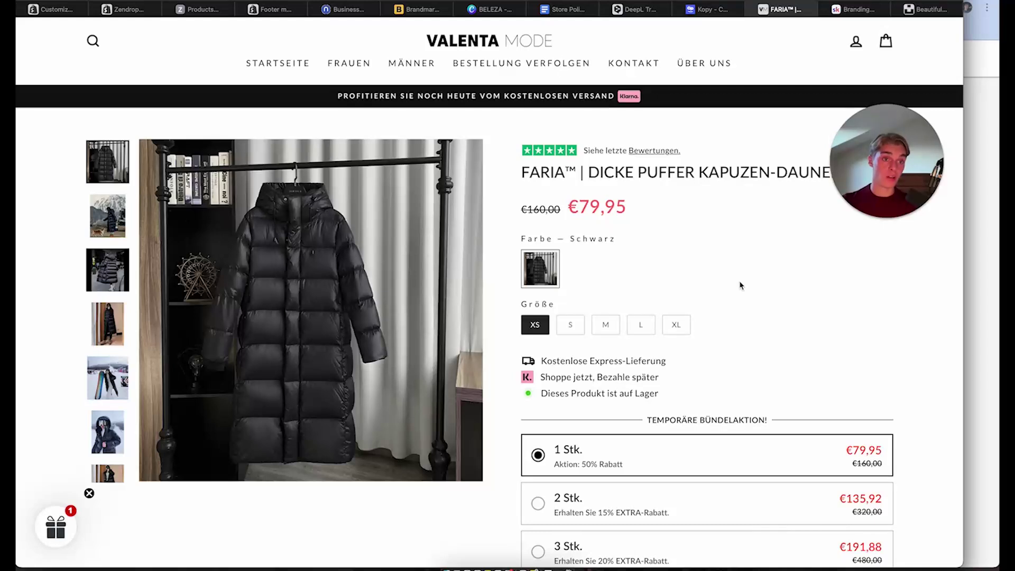
click(50, 9)
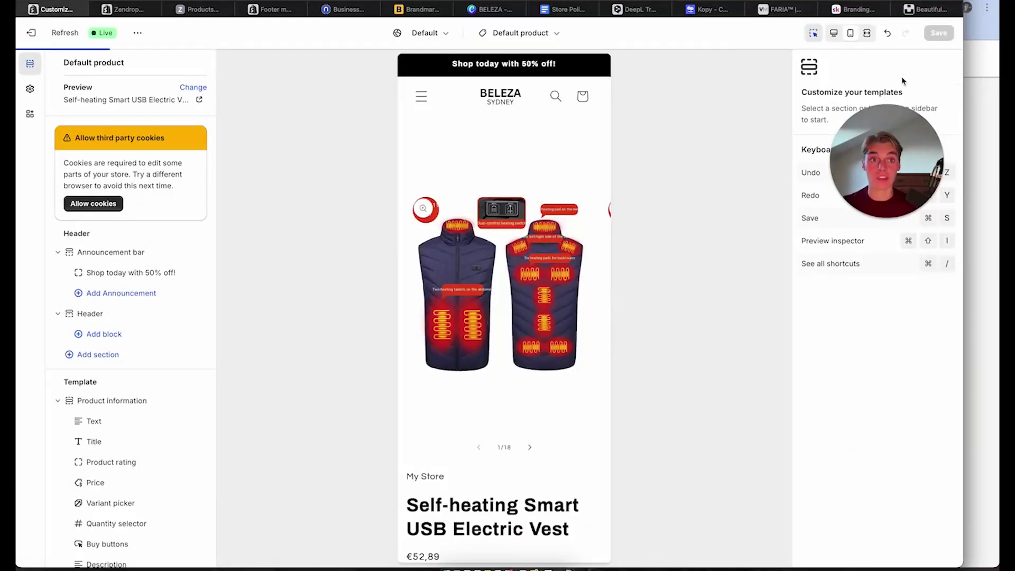
Scroll through the Branding Domination description and its course module list
click(854, 10)
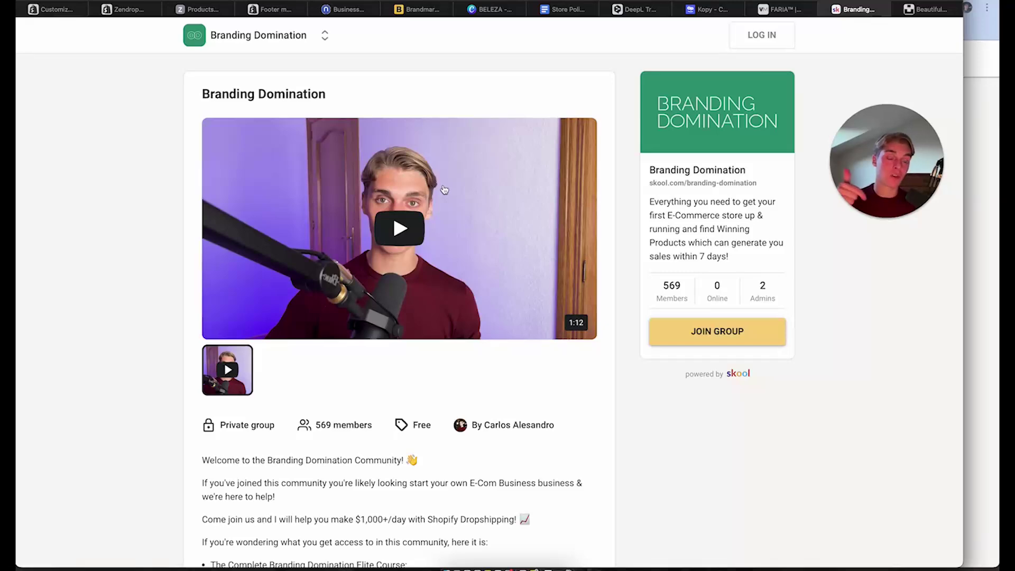
scroll(448, 484, down, 5)
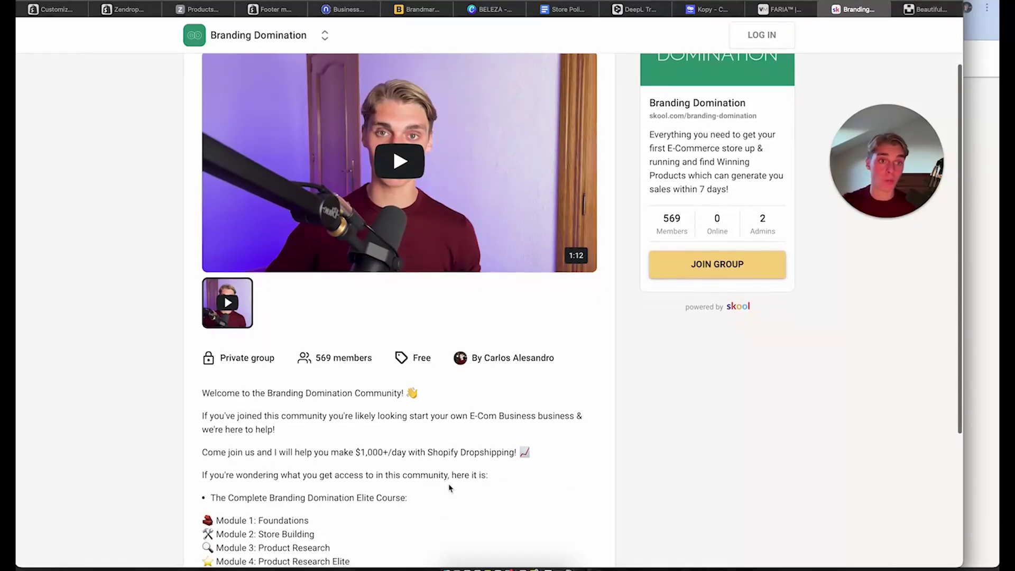
scroll(449, 488, down, 5)
scroll(450, 488, up, 10)
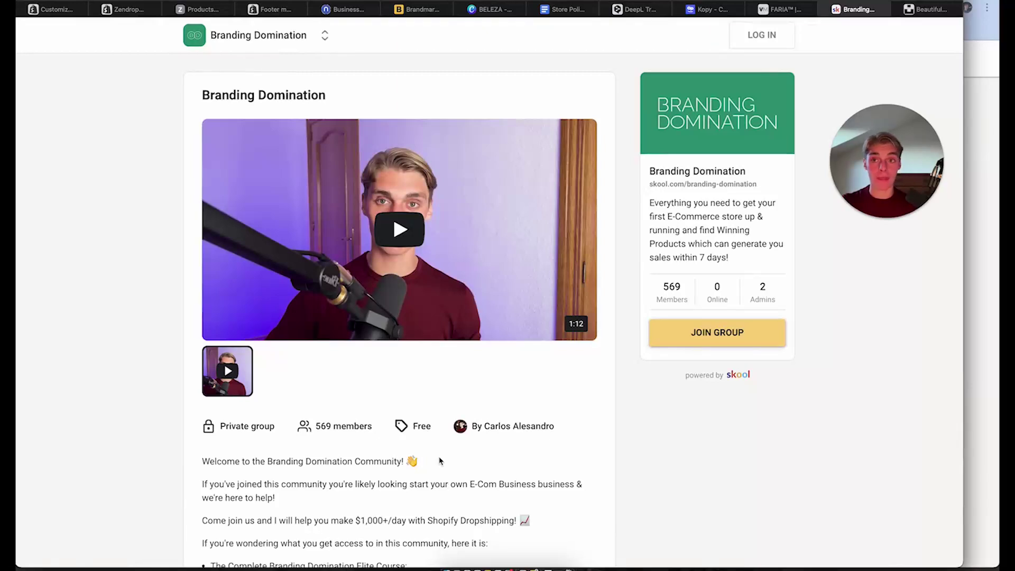
Remove the My Store text block above the product title and select the Title block
click(53, 9)
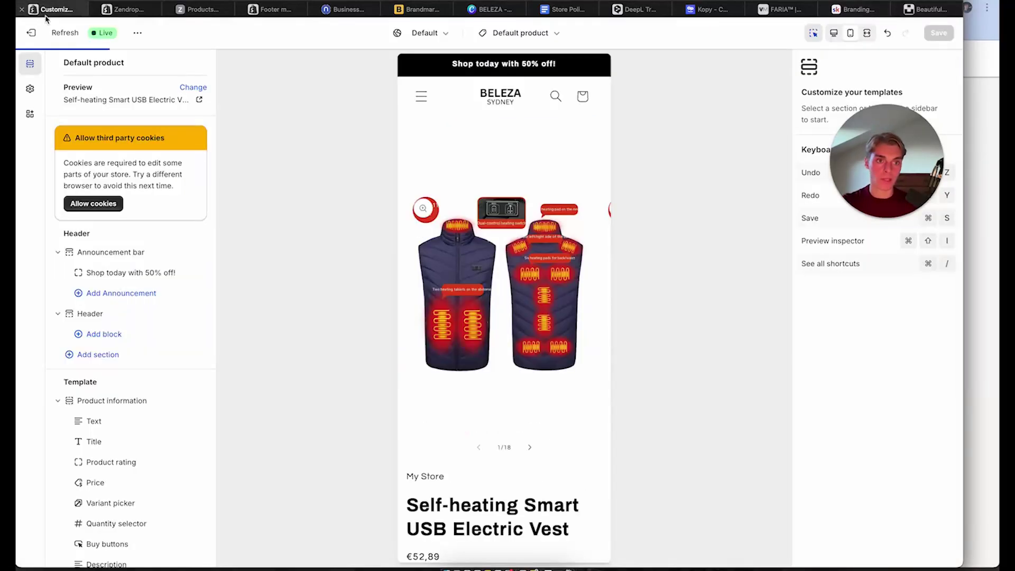
scroll(431, 418, down, 5)
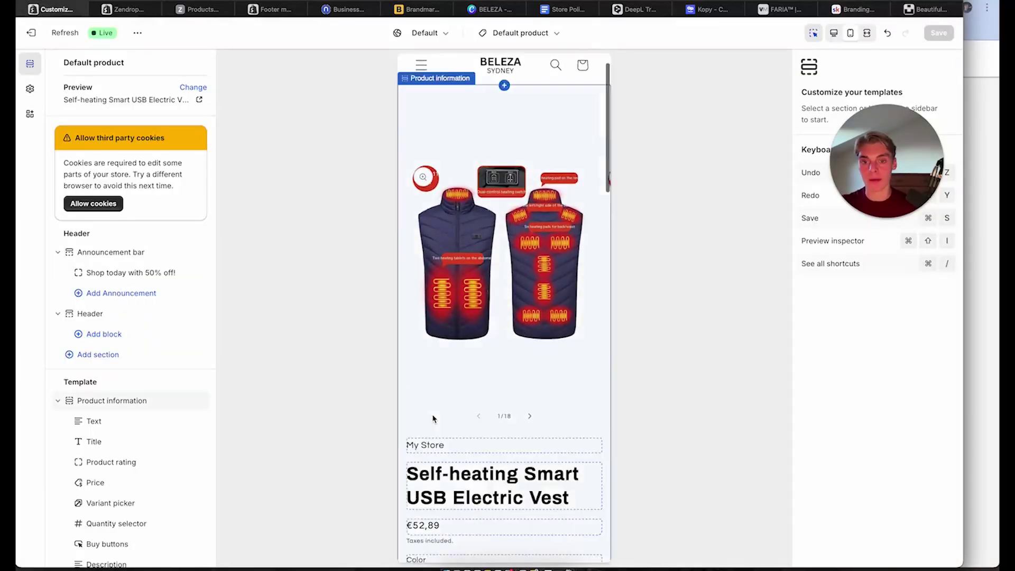
click(455, 217)
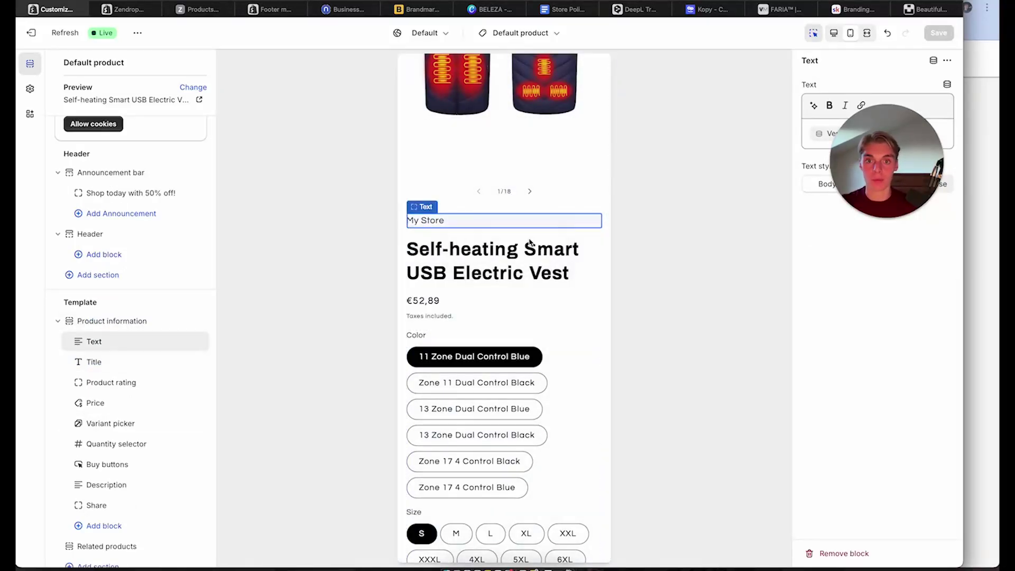
click(541, 246)
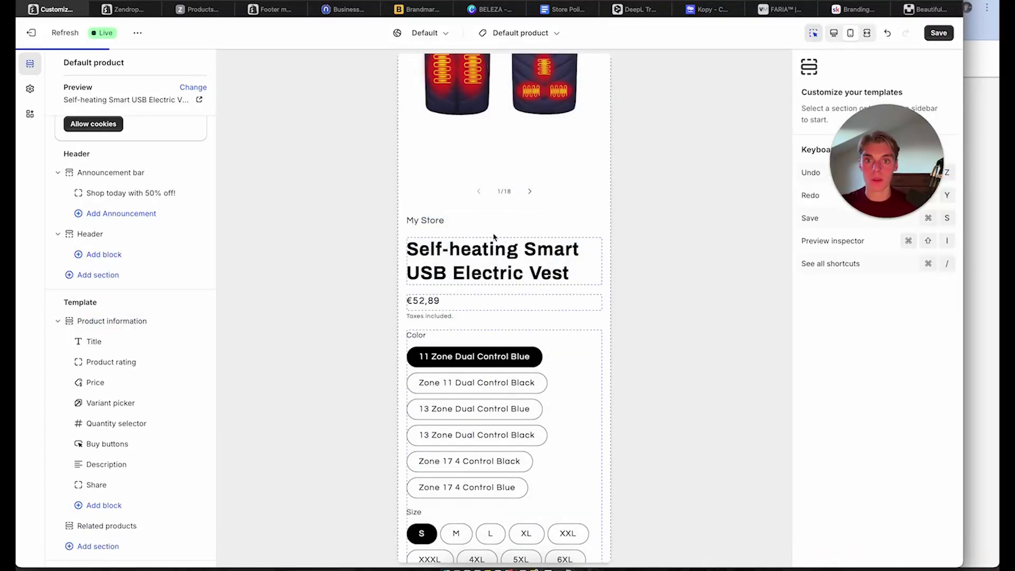
click(482, 227)
scroll(482, 227, up, 5)
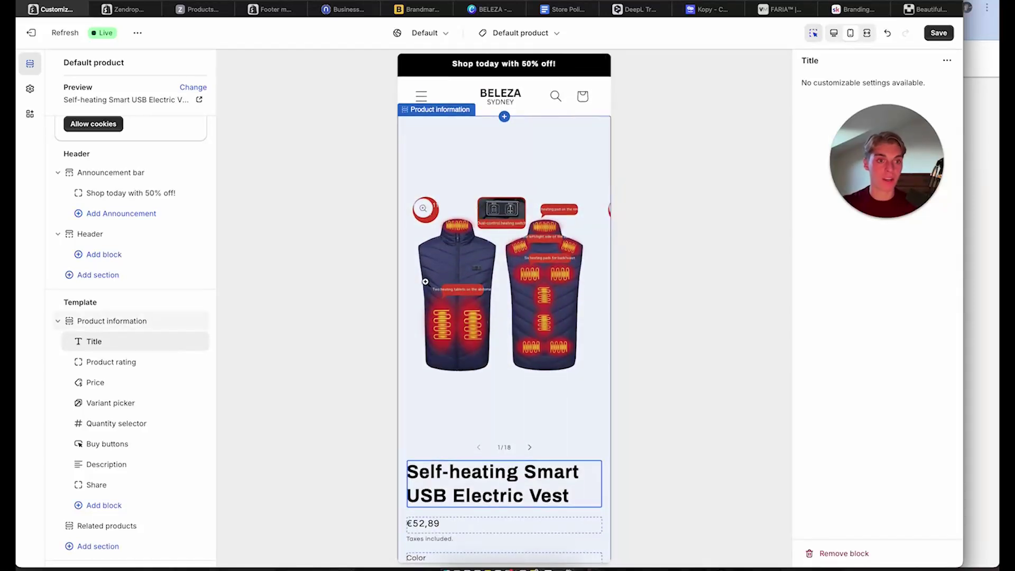
scroll(533, 395, down, 3)
double_click(491, 357)
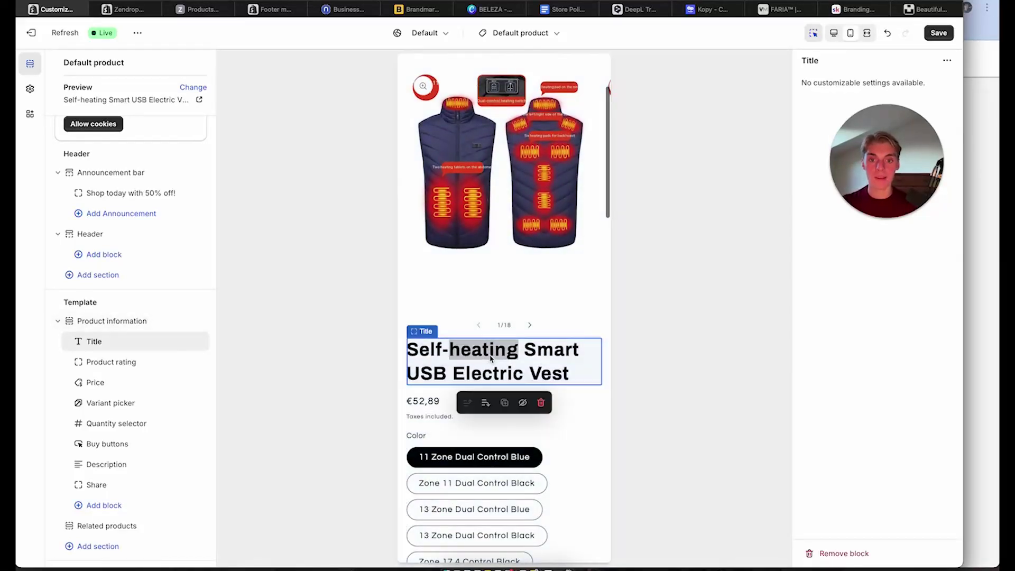
click(538, 370)
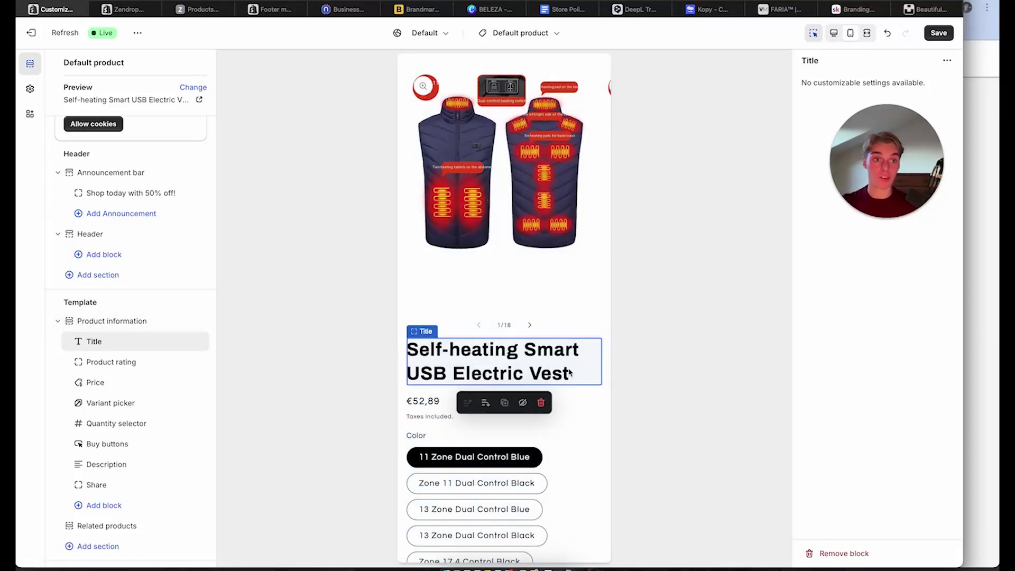
click(781, 11)
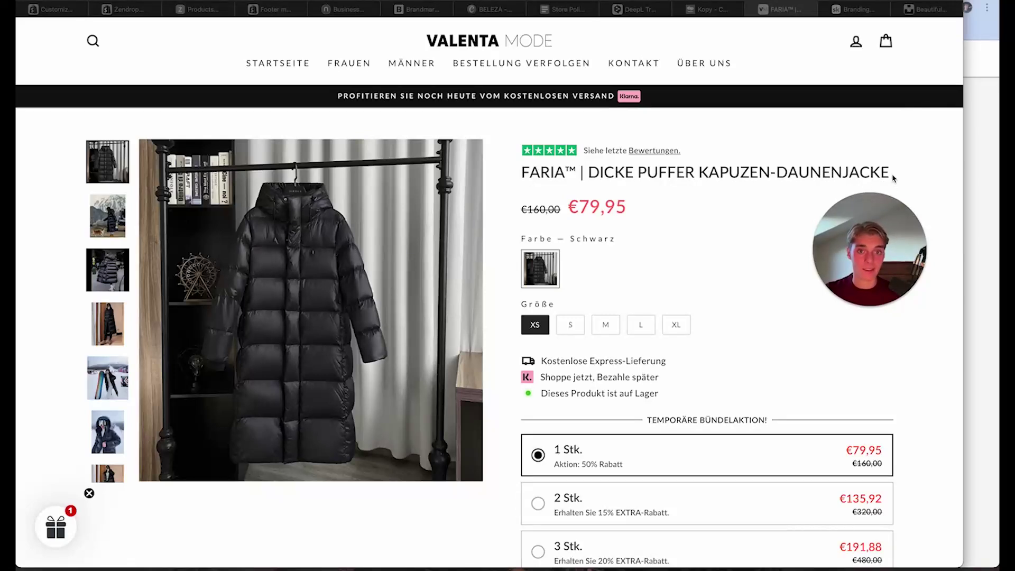
Scroll through the 95-product MÄNNER collection grid, then return to the Shopify theme editor
click(411, 63)
scroll(575, 437, down, 5)
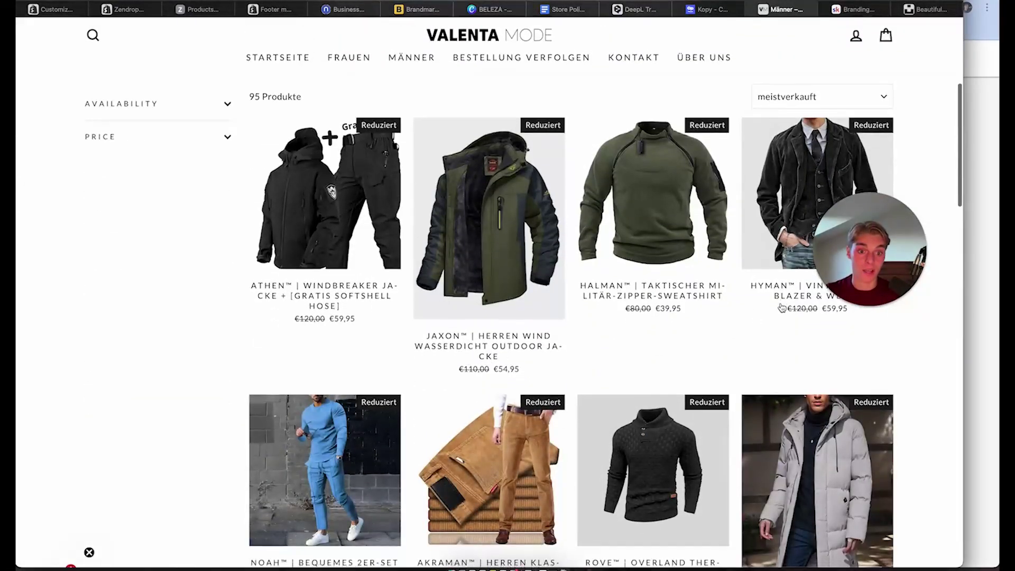
scroll(705, 373, down, 3)
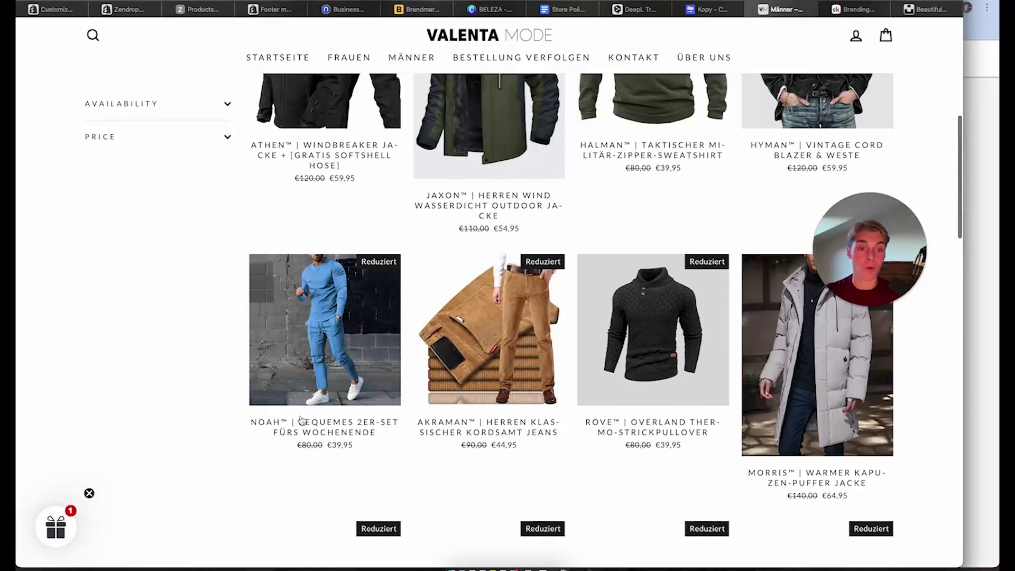
scroll(708, 355, up, 8)
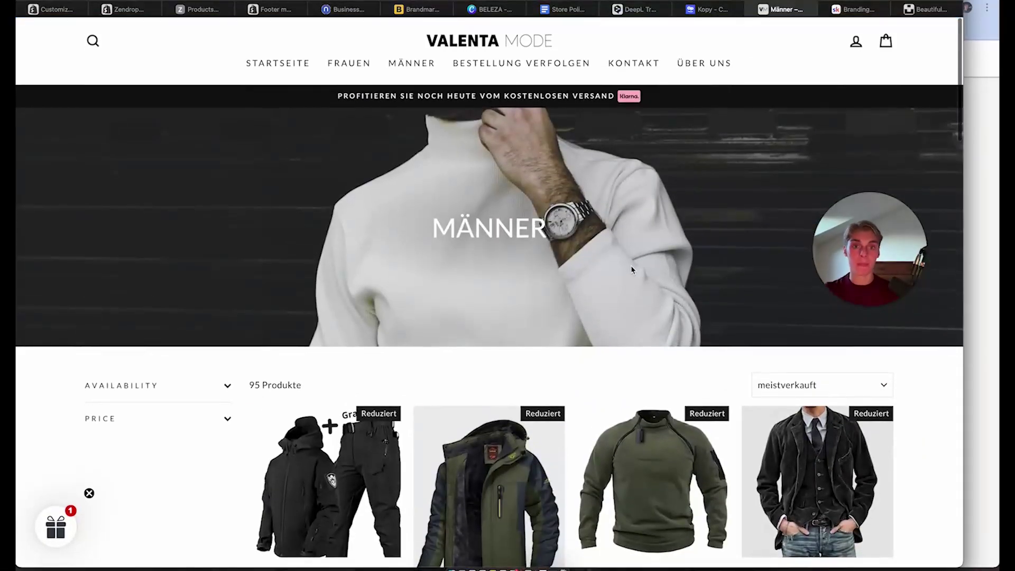
scroll(632, 272, down, 4)
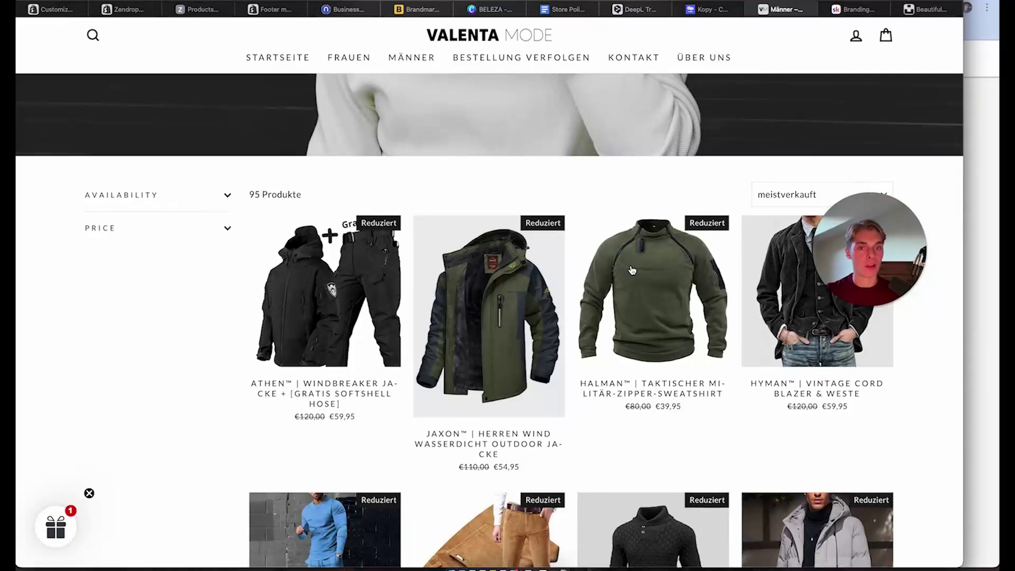
click(53, 9)
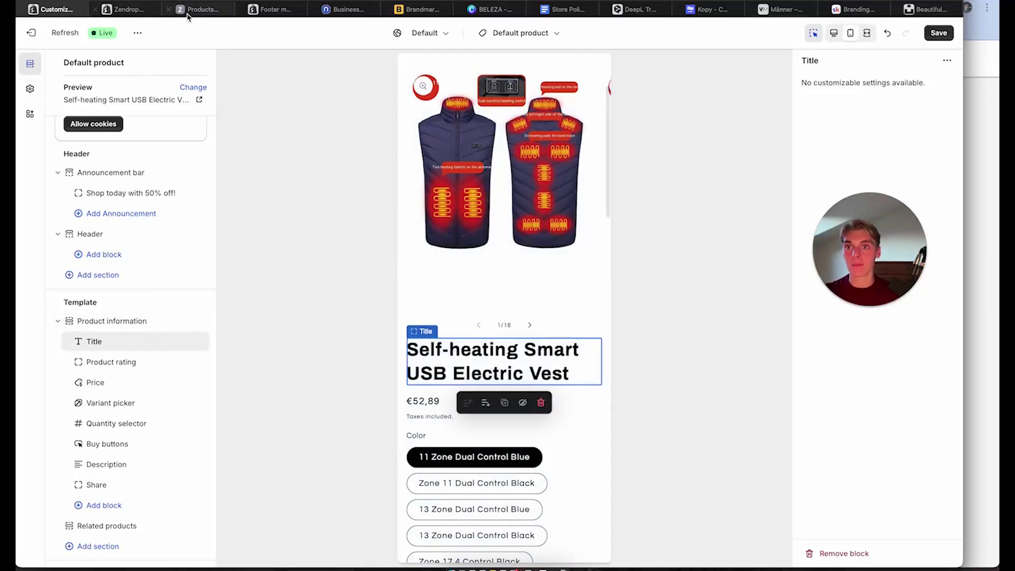
Open the Self-heating Smart USB Electric Vest product from the admin's products list
click(270, 9)
click(67, 99)
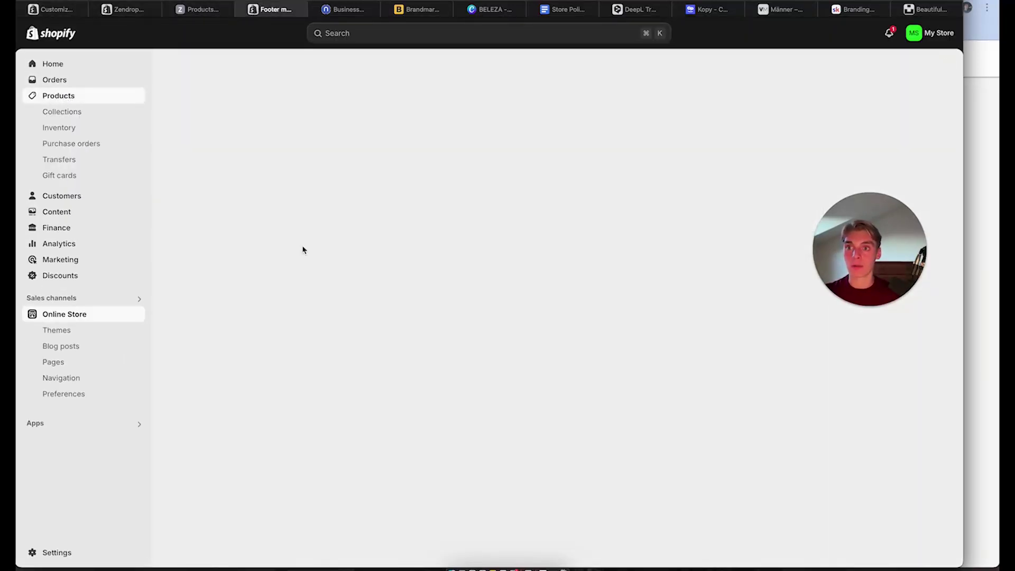
click(271, 154)
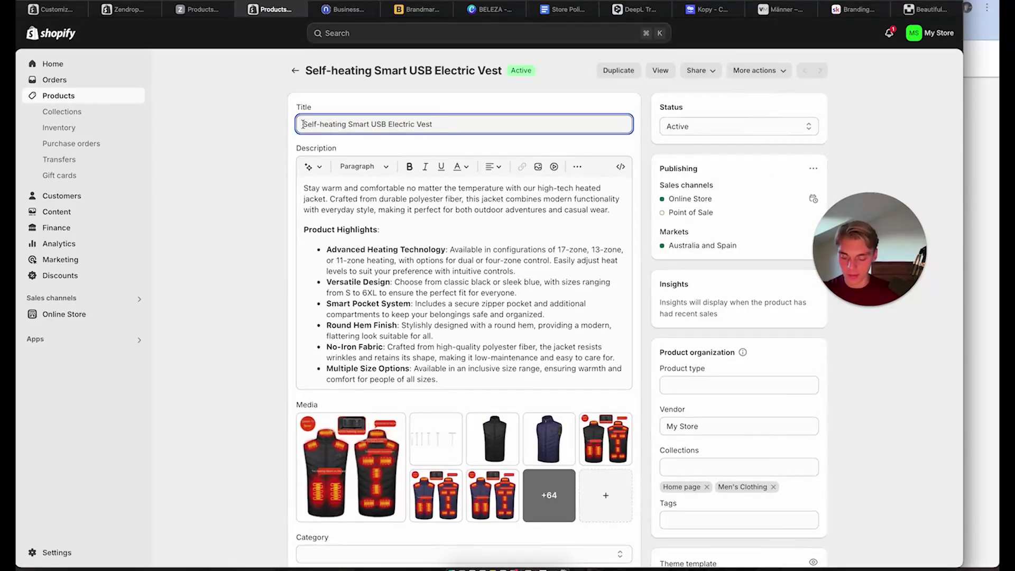
Change the product title to 'HeatPro™ | Self-Heating Smart Vest'
click(303, 123)
text(HeatPro)
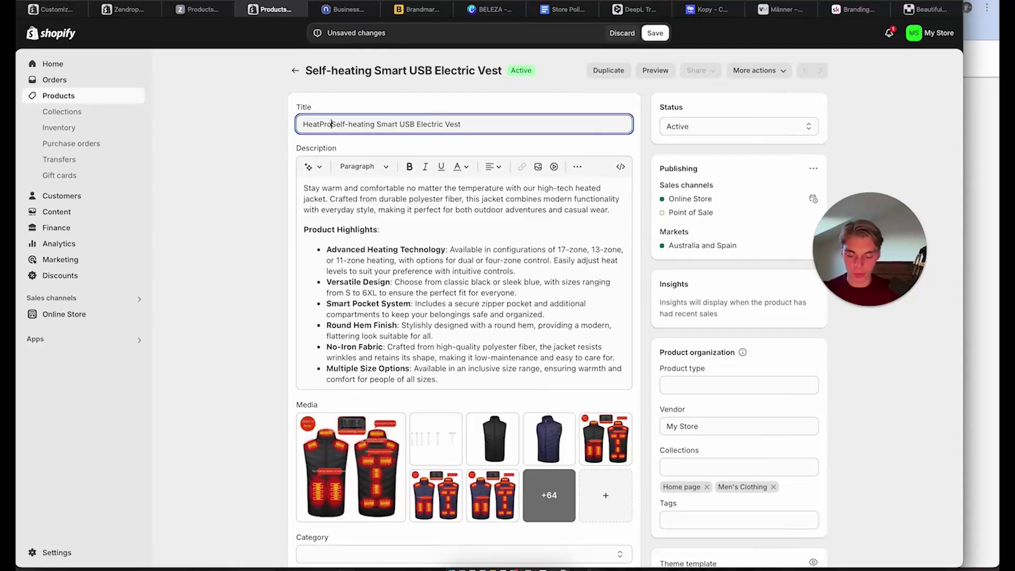
text(™ )
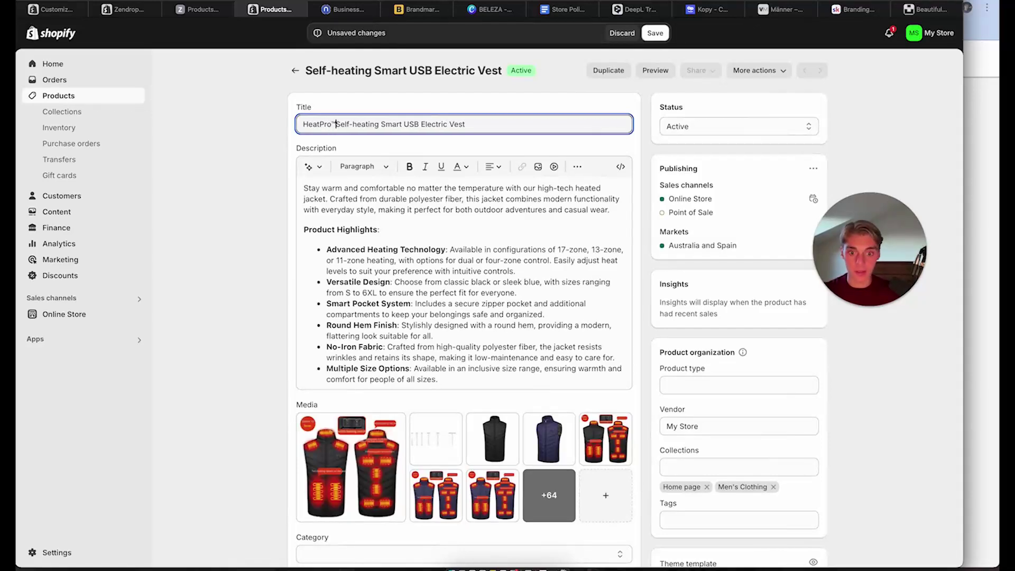
text(|)
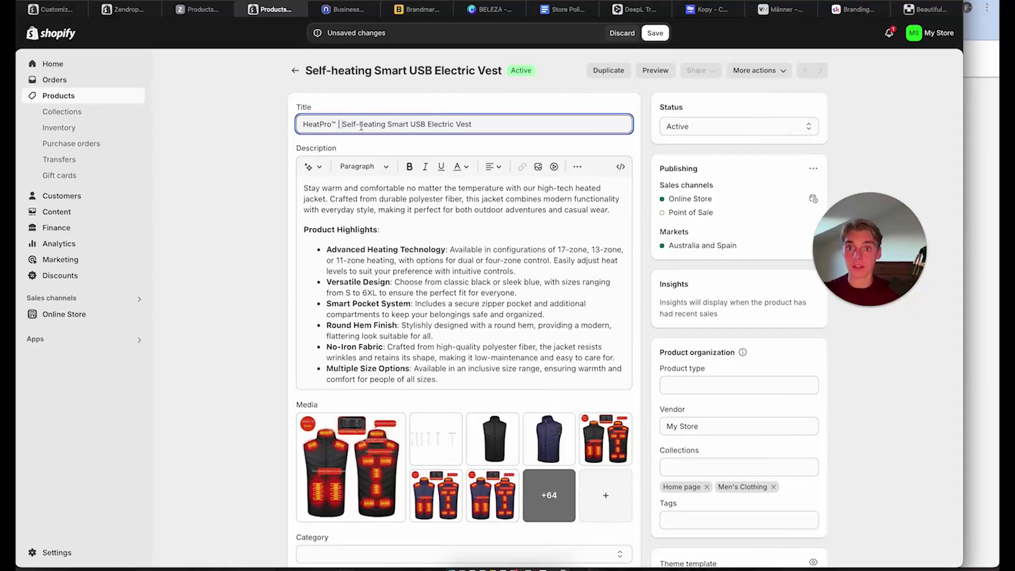
drag(412, 124, 455, 124)
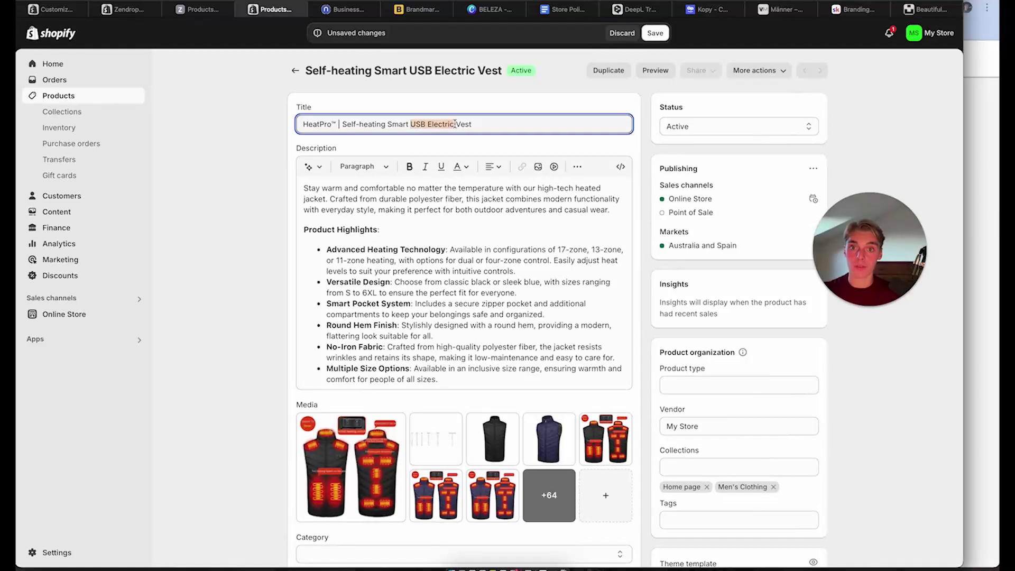
key(BackSpace)
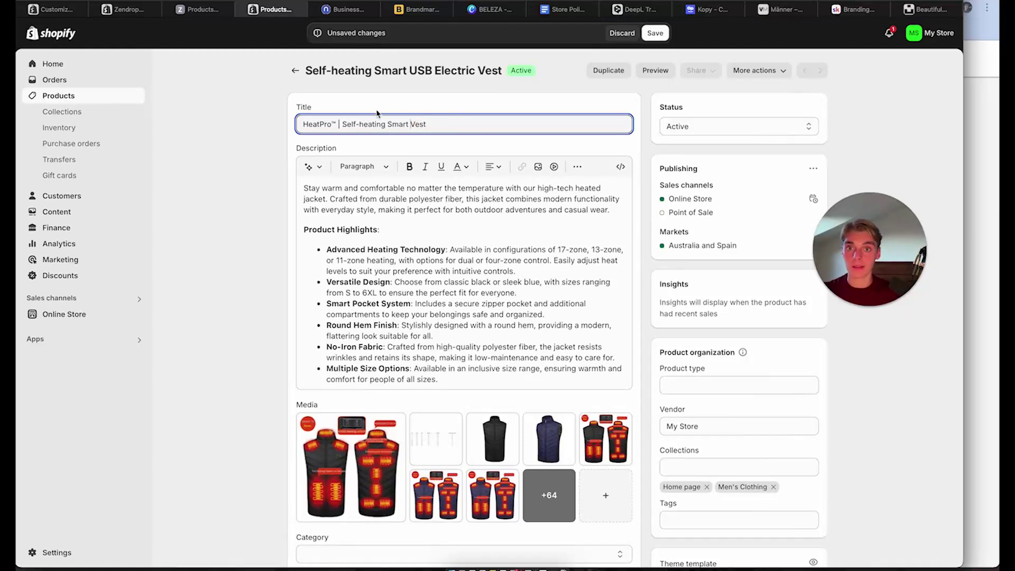
click(361, 124)
key(BackSpace)
text(H)
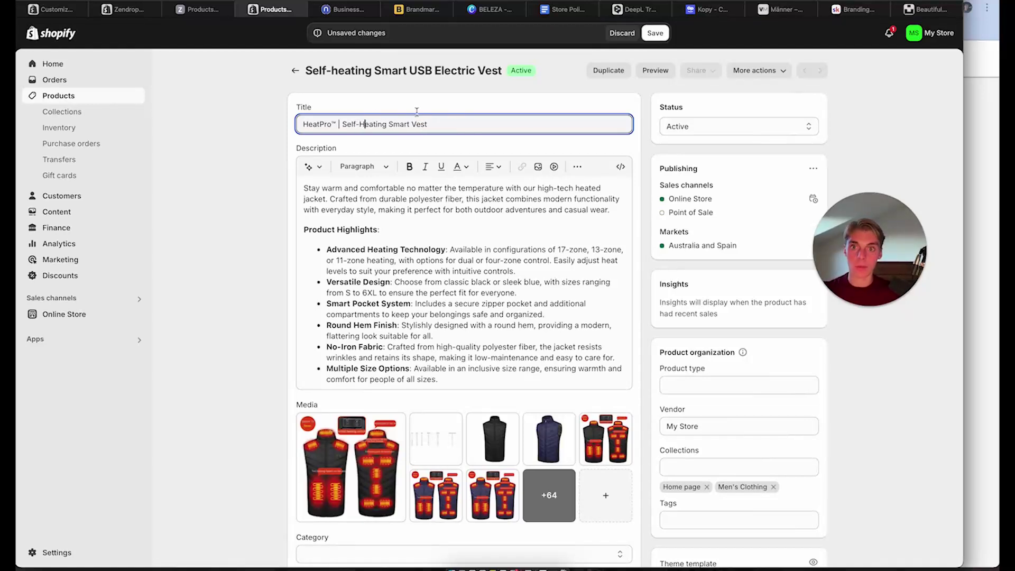
click(492, 88)
Save the renamed vest product
scroll(687, 317, down, 15)
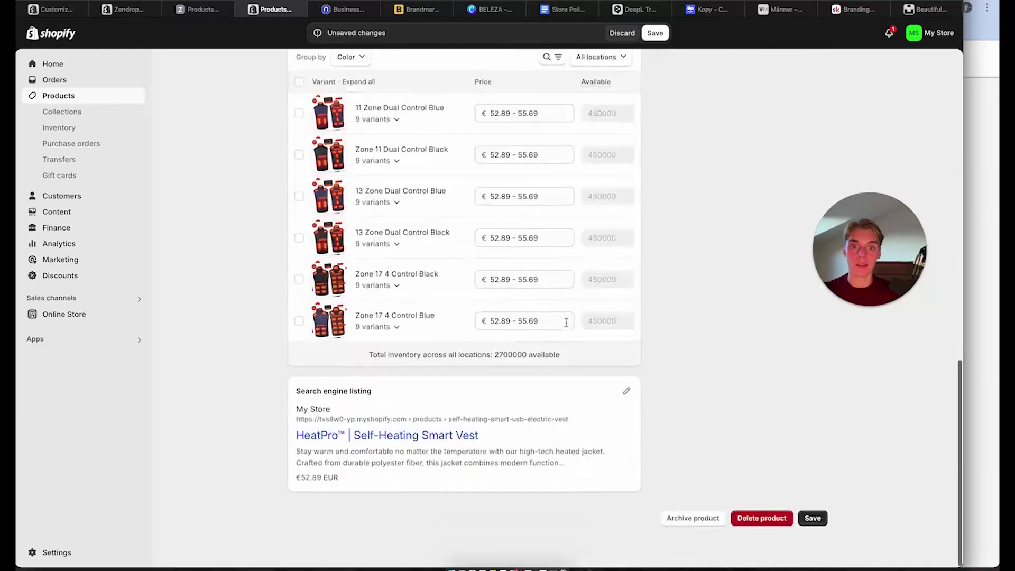
click(810, 549)
scroll(692, 356, up, 15)
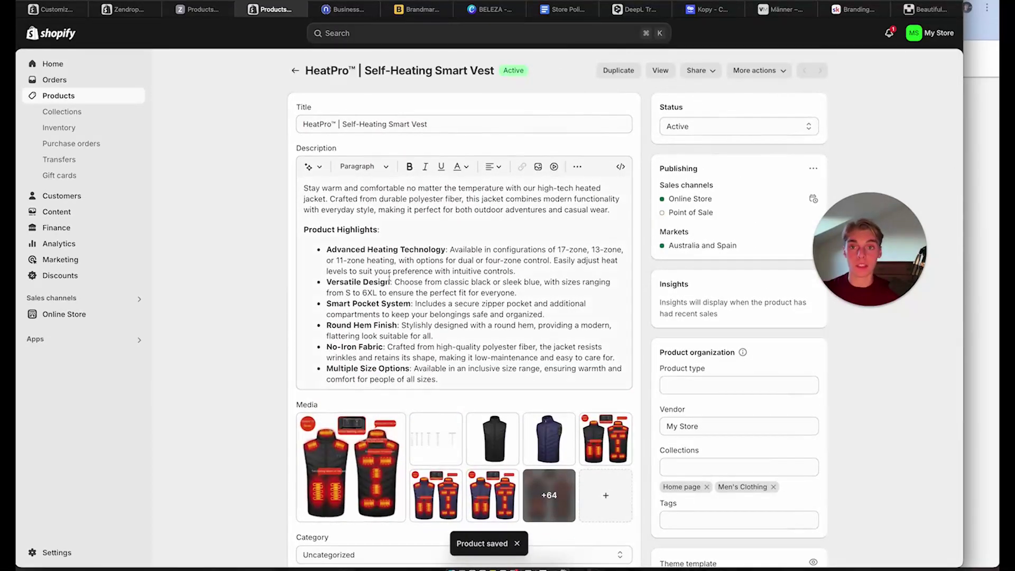
scroll(482, 292, down, 1)
scroll(480, 299, up, 1)
click(480, 299)
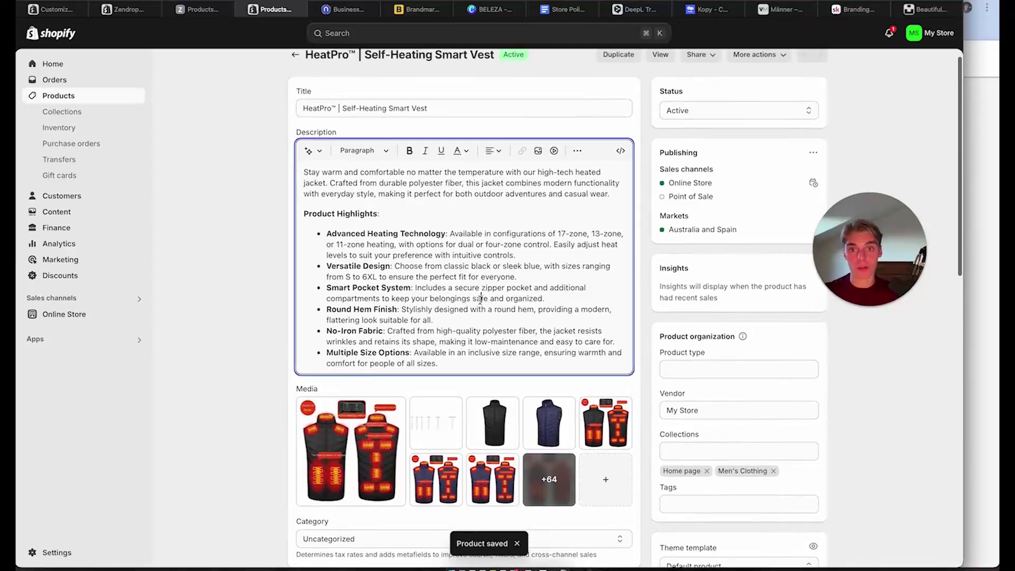
scroll(480, 300, down, 2)
scroll(480, 300, up, 2)
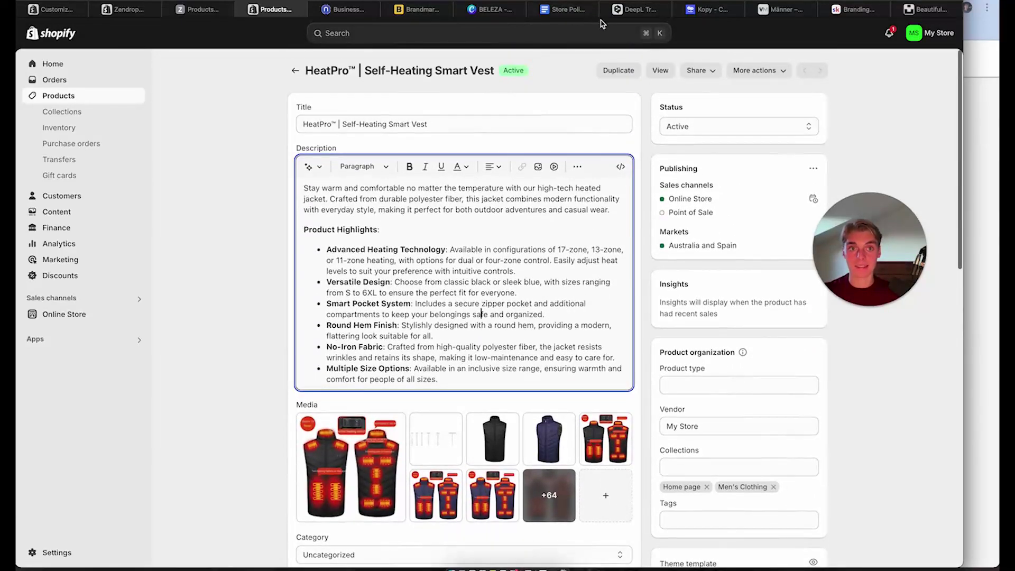
Open the competitor's NOAH two-piece set product page from the men's collection
click(858, 10)
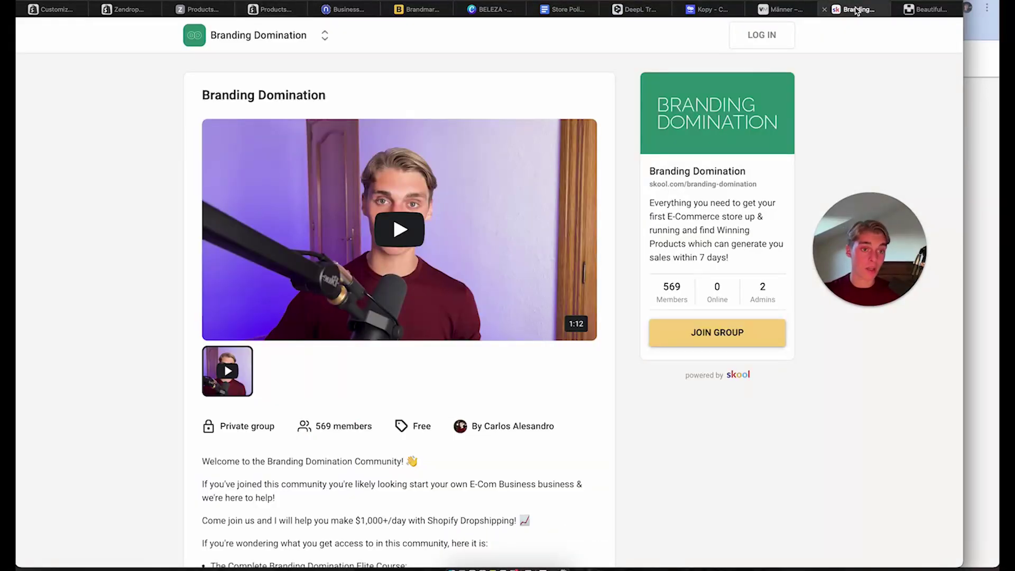
click(782, 9)
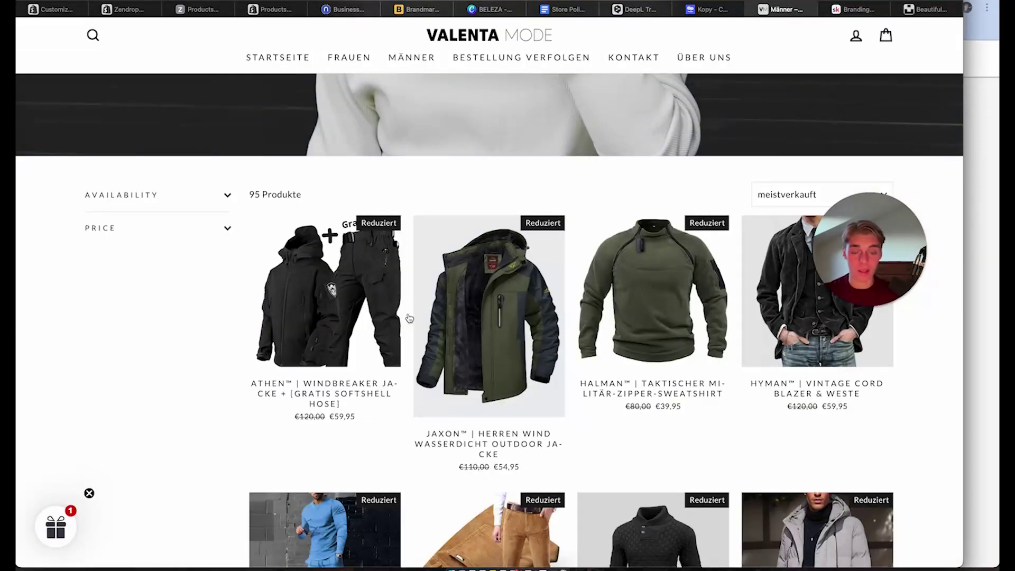
scroll(349, 468, down, 2)
click(370, 441)
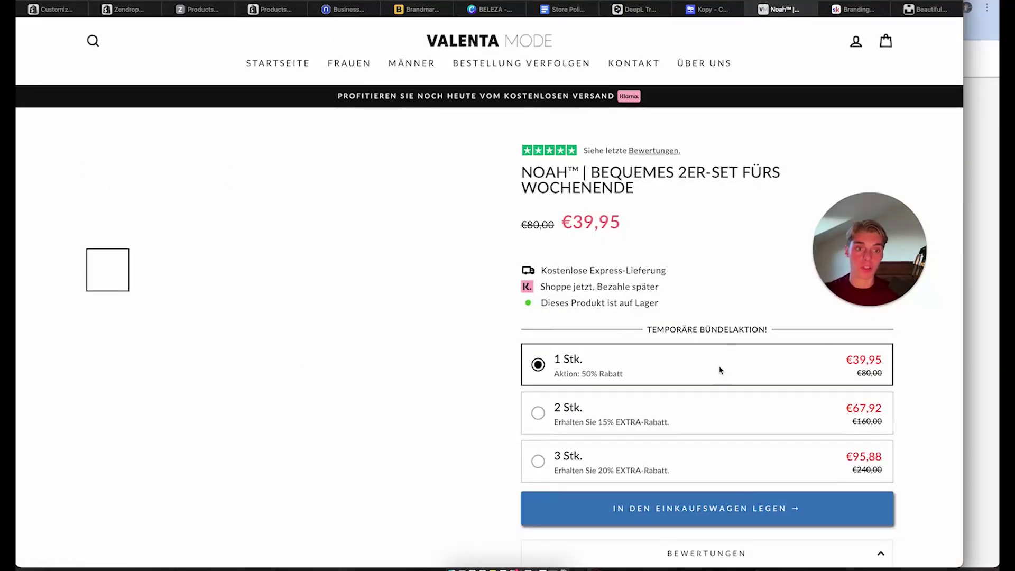
Review the NOAH description and its EIGENSCHAFTEN feature list
scroll(720, 369, down, 10)
drag(535, 192, 641, 224)
click(522, 221)
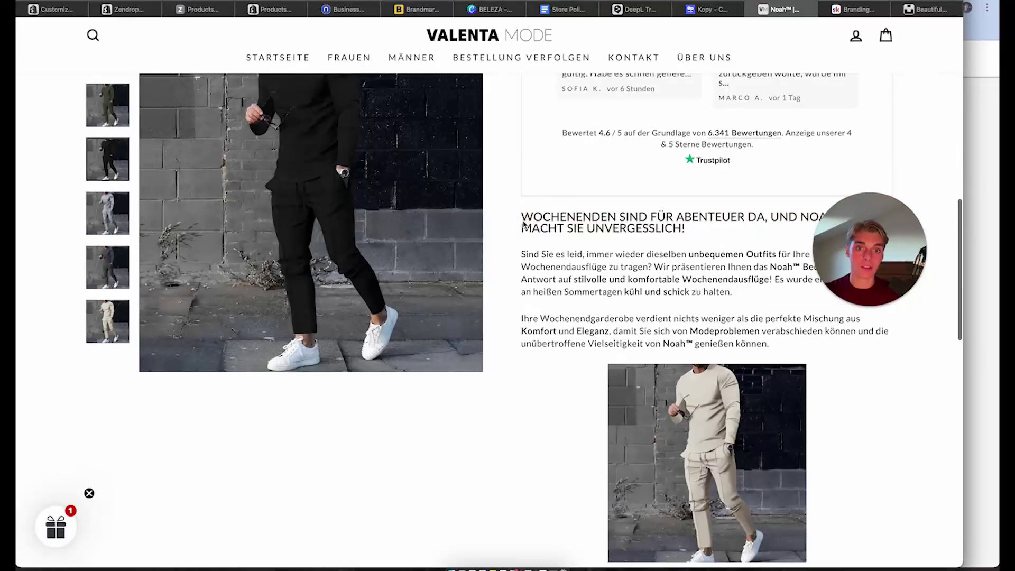
scroll(674, 267, down, 4)
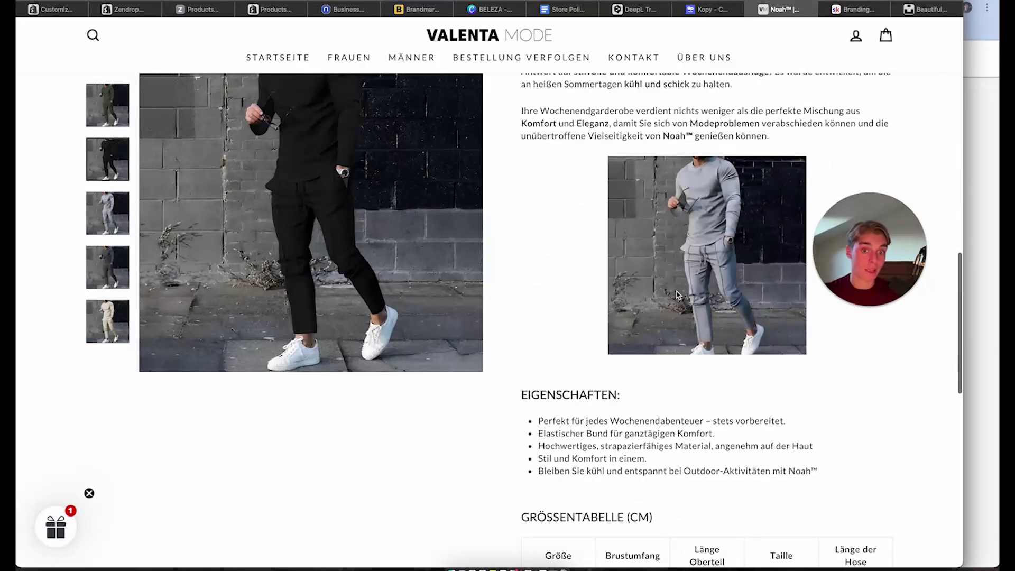
drag(517, 397, 752, 480)
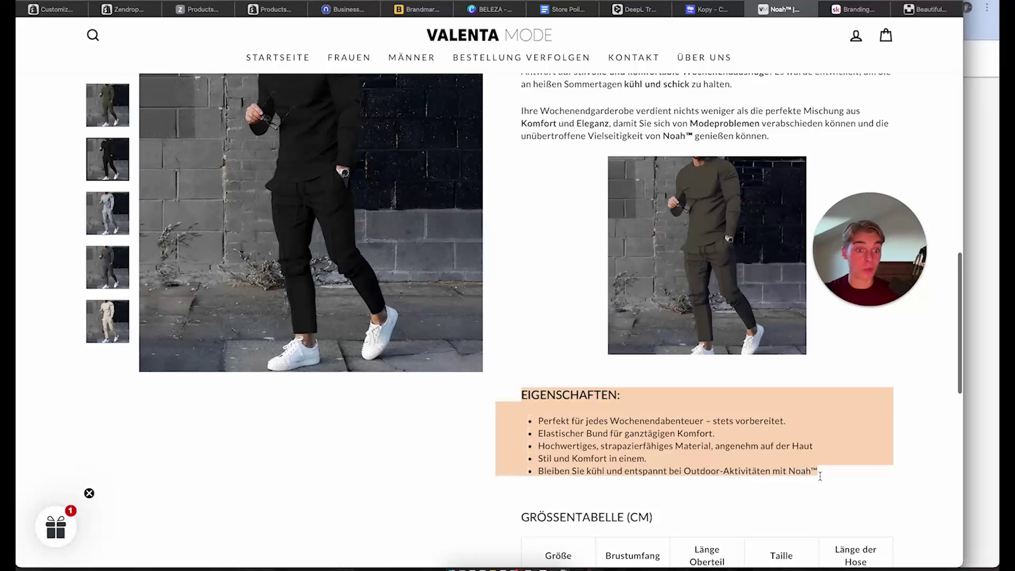
scroll(574, 257, down, 5)
click(819, 439)
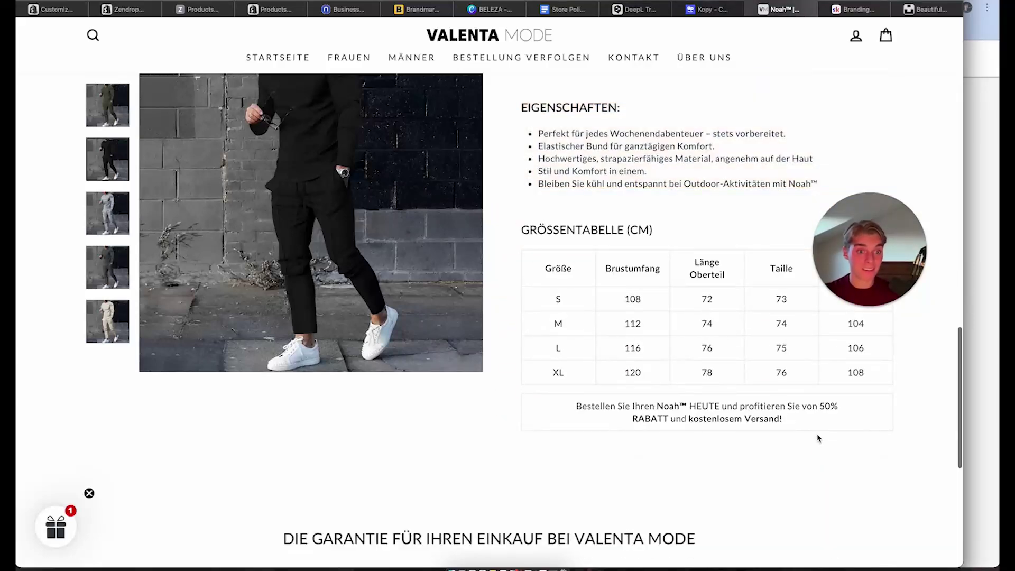
scroll(818, 438, up, 6)
Open the Athen™ windbreaker jacket from the MÄNNER collection and look over its page
click(420, 59)
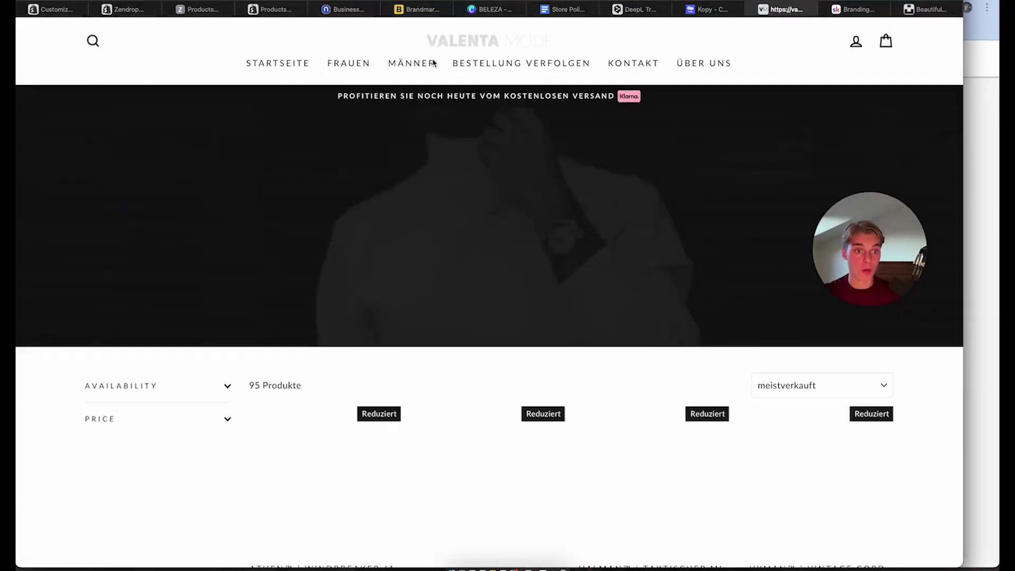
scroll(339, 291, down, 3)
click(338, 291)
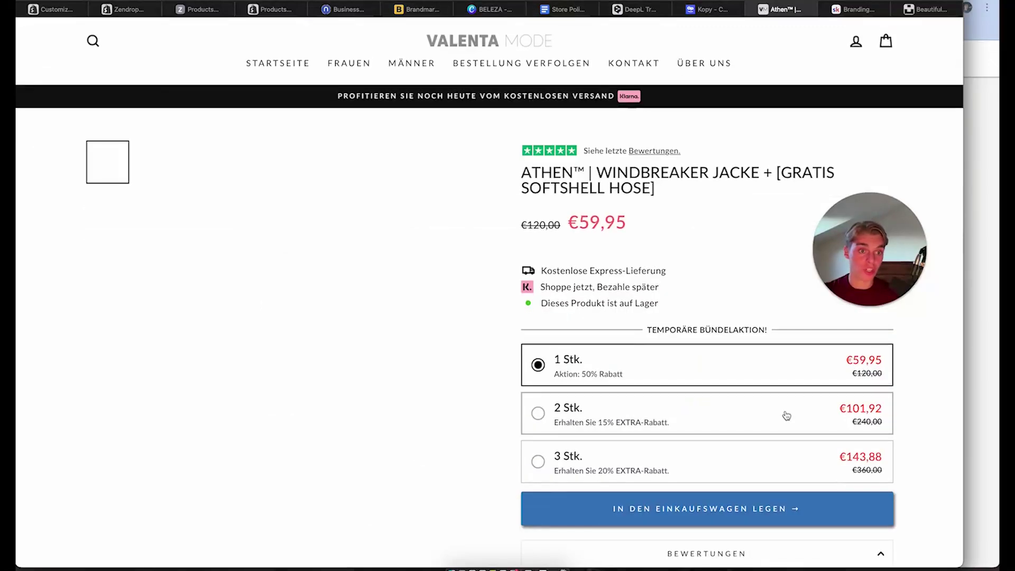
scroll(786, 416, down, 10)
scroll(786, 415, down, 9)
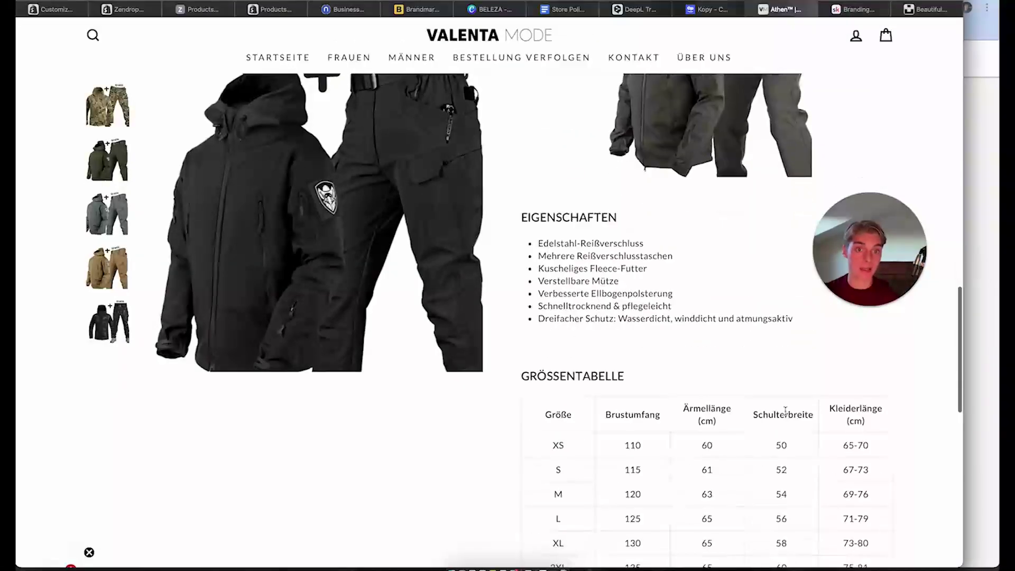
scroll(786, 416, up, 18)
scroll(786, 416, up, 8)
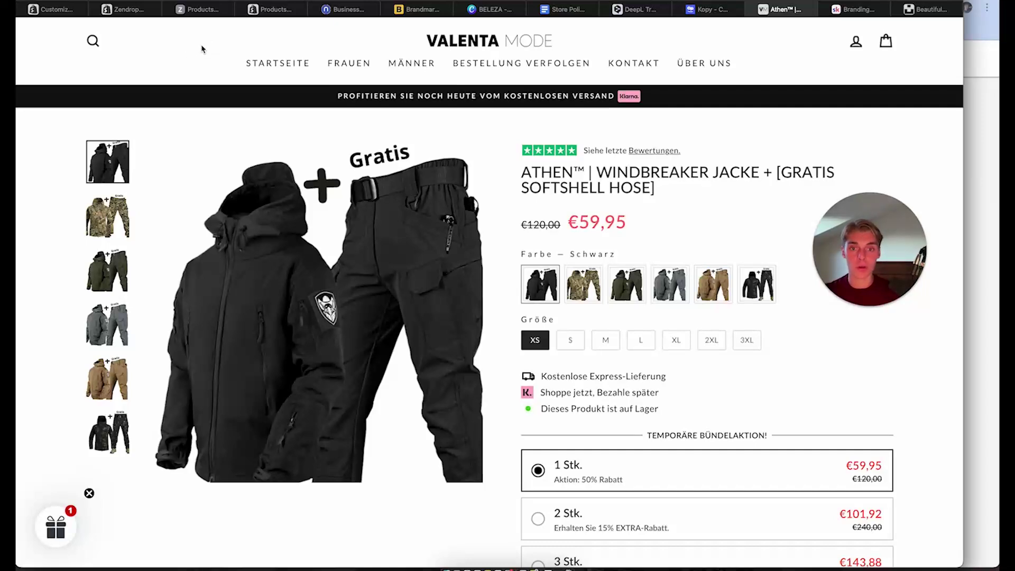
Save the Refresh theme's customizer changes and exit to the Online Store themes page
click(51, 9)
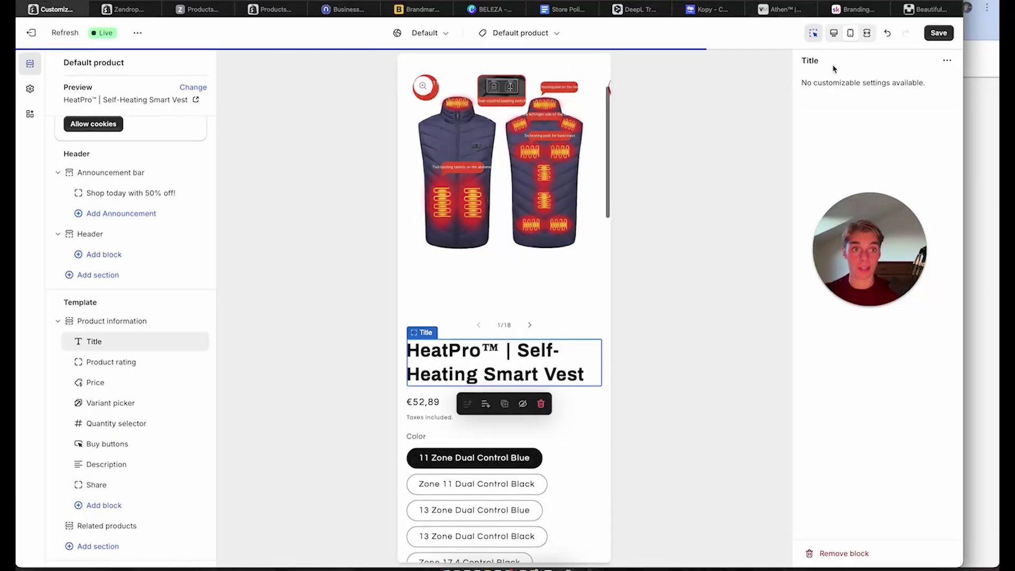
click(938, 33)
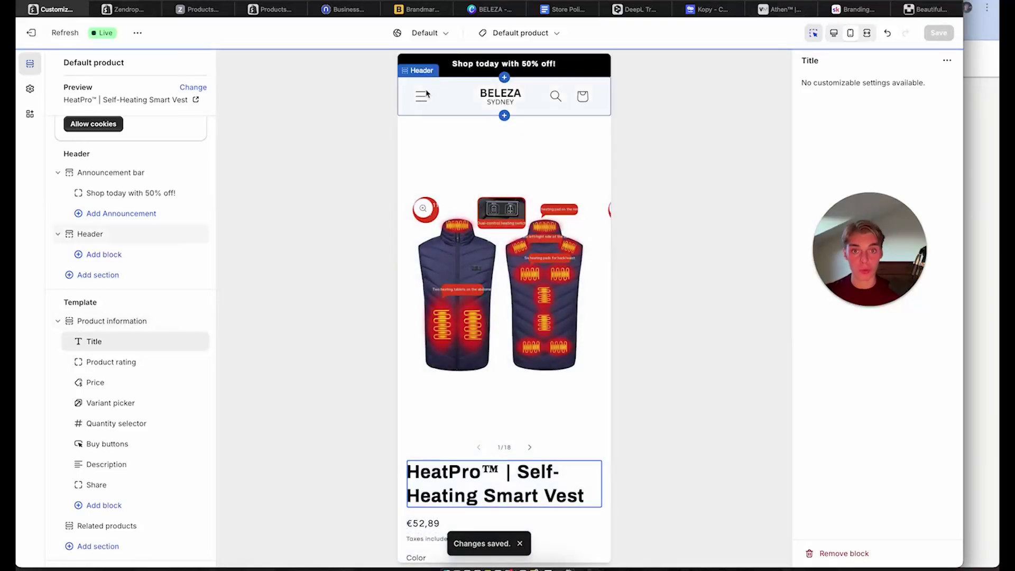
click(31, 33)
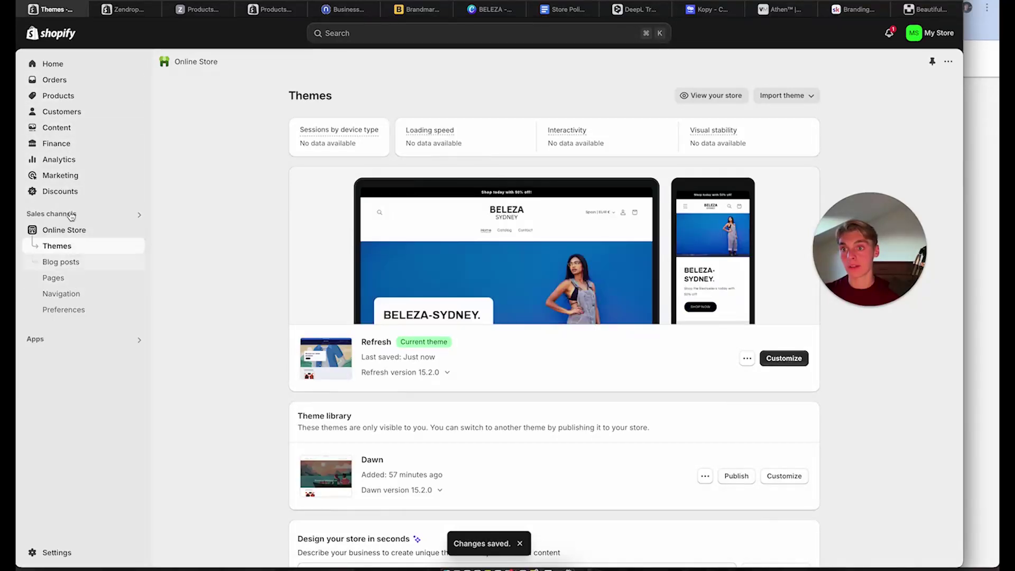
Start a new collection titled 'Fashion & Accessories'
click(67, 95)
click(73, 112)
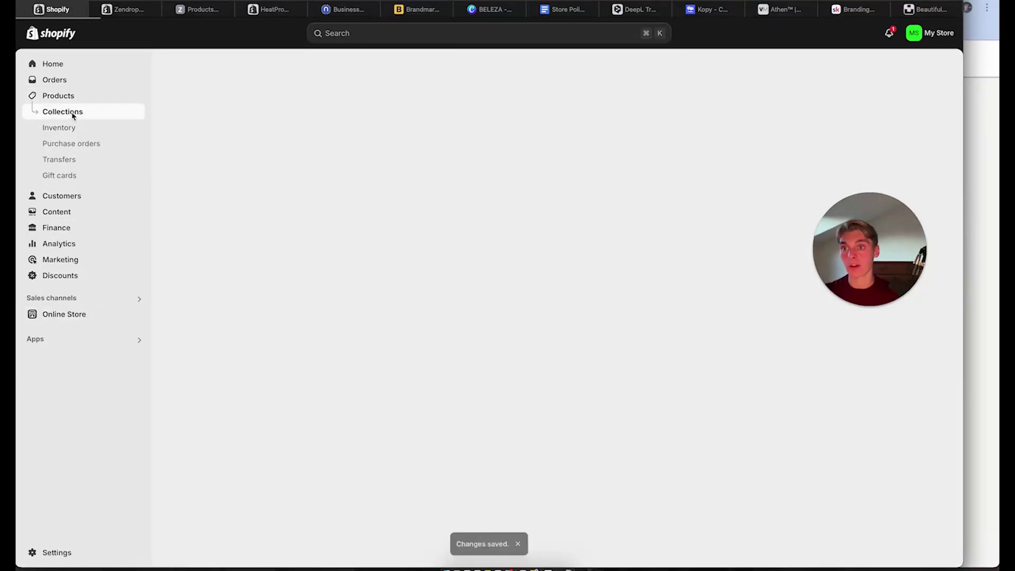
click(895, 73)
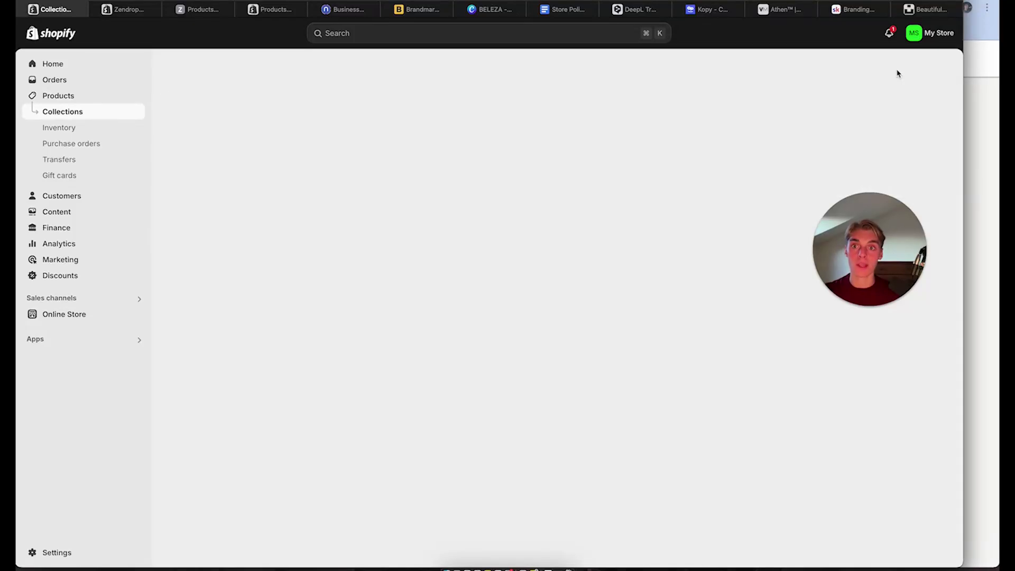
click(403, 127)
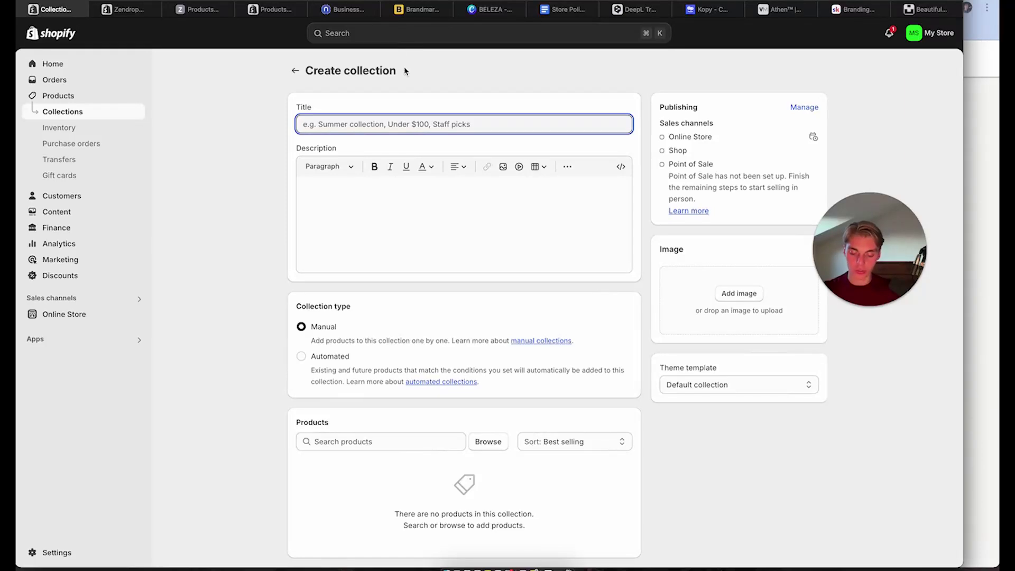
text(Fashion & Assecories)
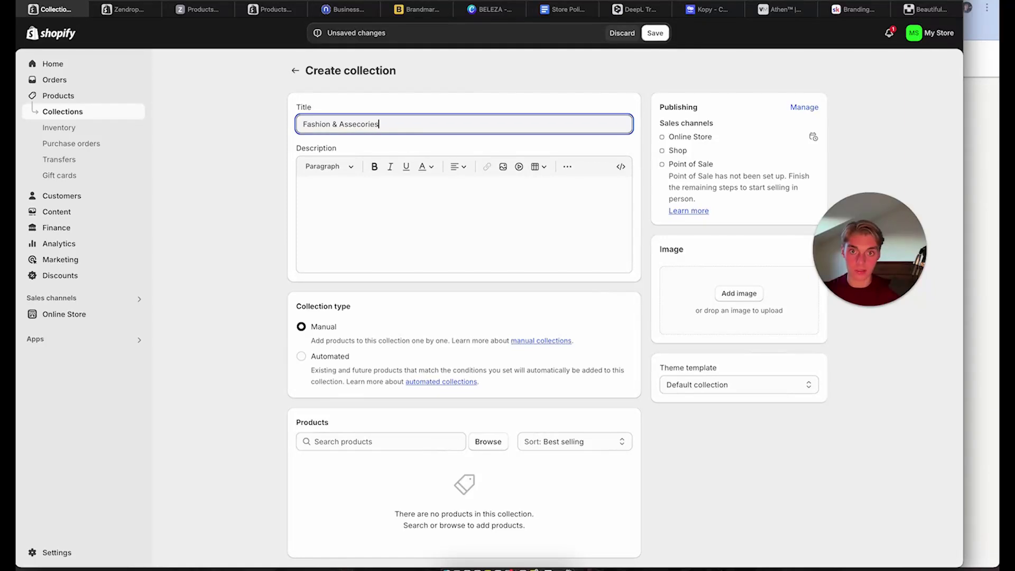
double_click(366, 125)
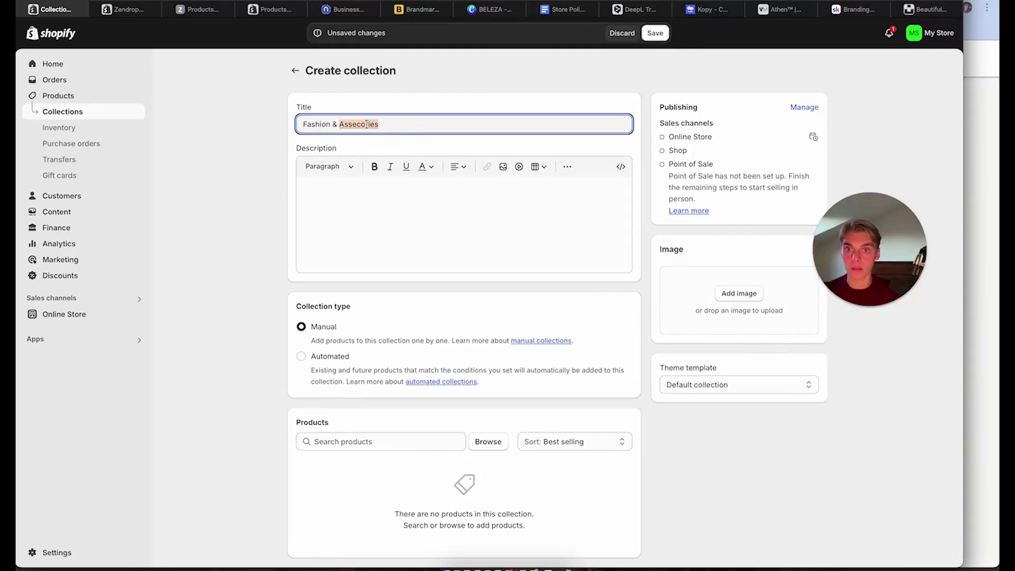
right_click(367, 124)
click(333, 127)
text(Acce)
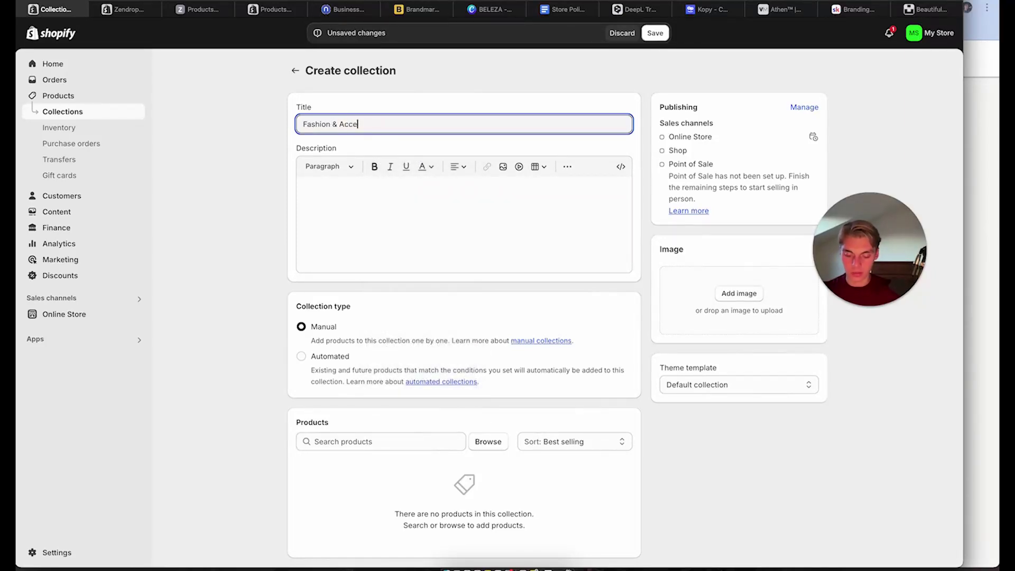
click(452, 110)
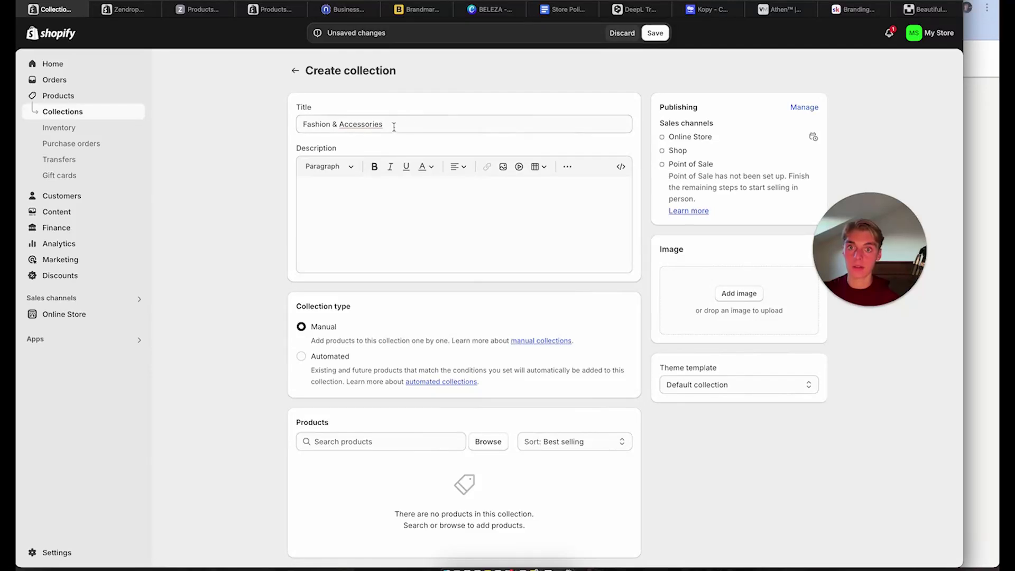
Save the Fashion & Accessories collection and return to the collections list
scroll(303, 196, down, 2)
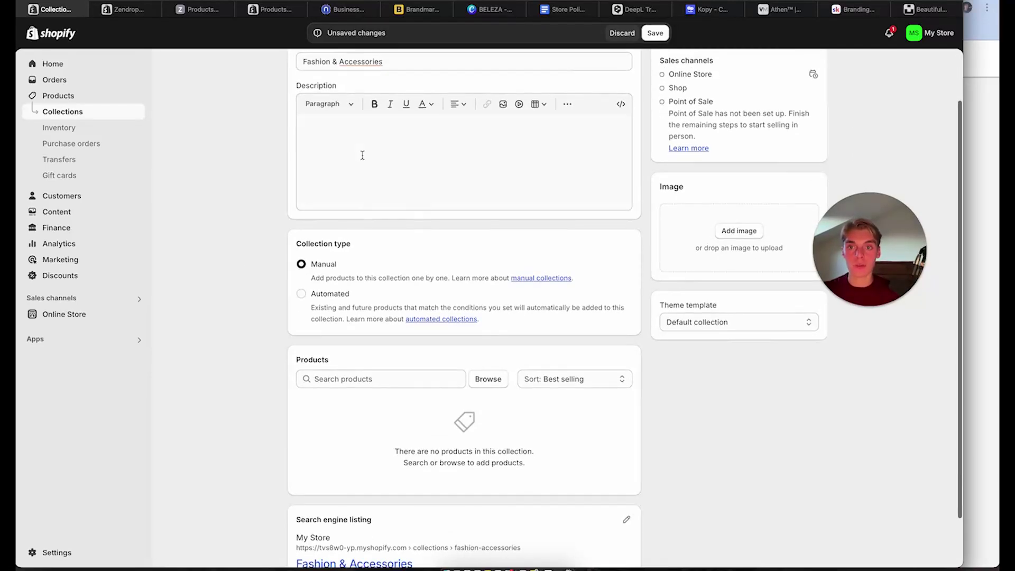
scroll(362, 155, down, 2)
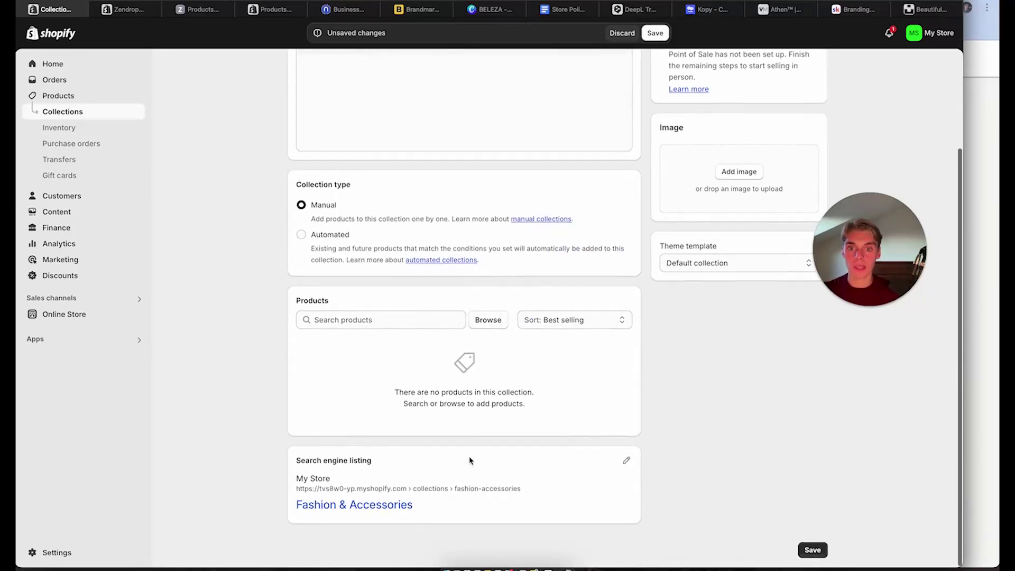
scroll(724, 217, up, 5)
scroll(741, 296, down, 5)
click(814, 550)
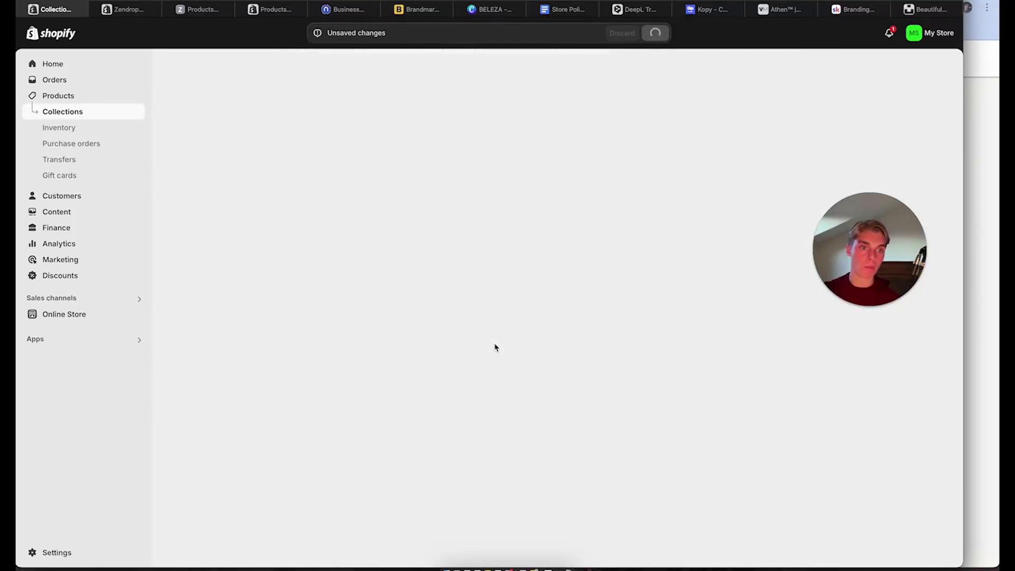
scroll(495, 347, down, 2)
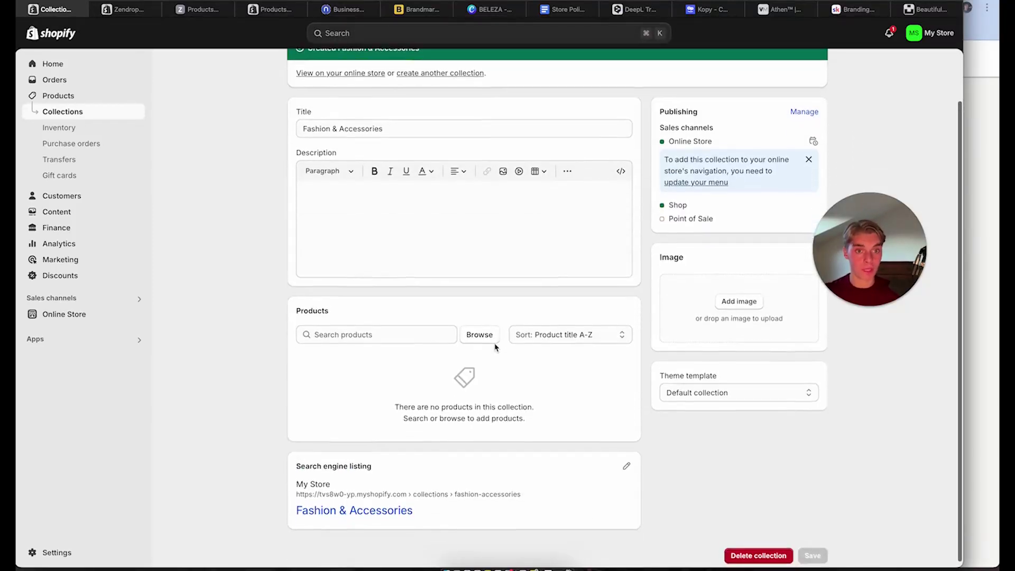
scroll(495, 347, up, 2)
scroll(495, 347, down, 2)
scroll(374, 226, up, 2)
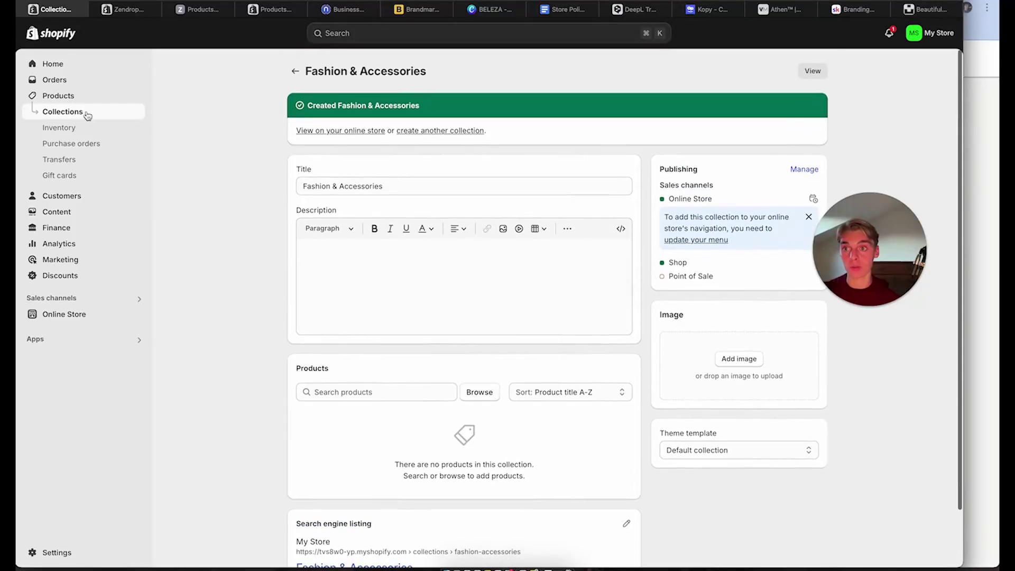
click(86, 111)
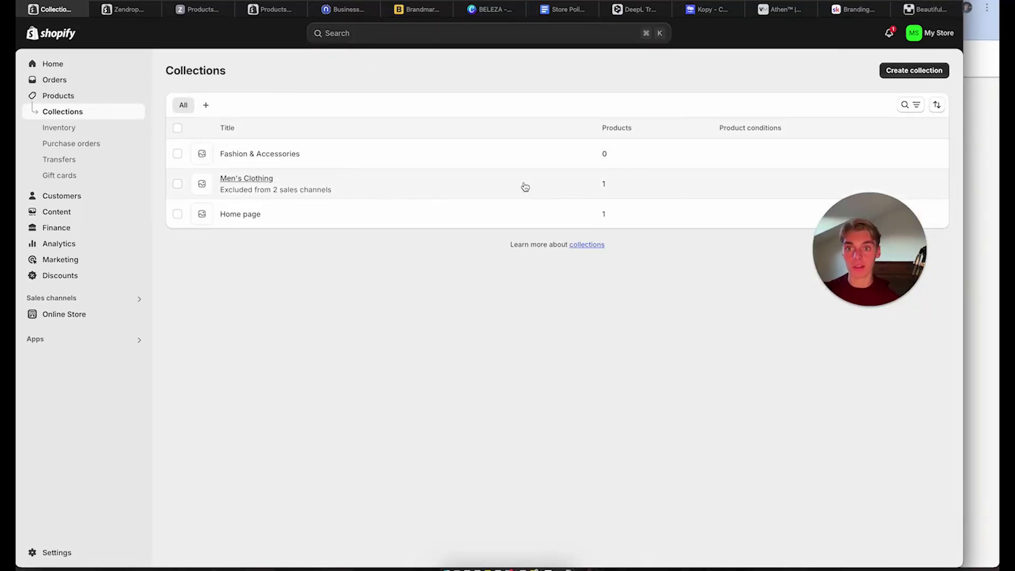
Delete the Men's Clothing collection
click(177, 183)
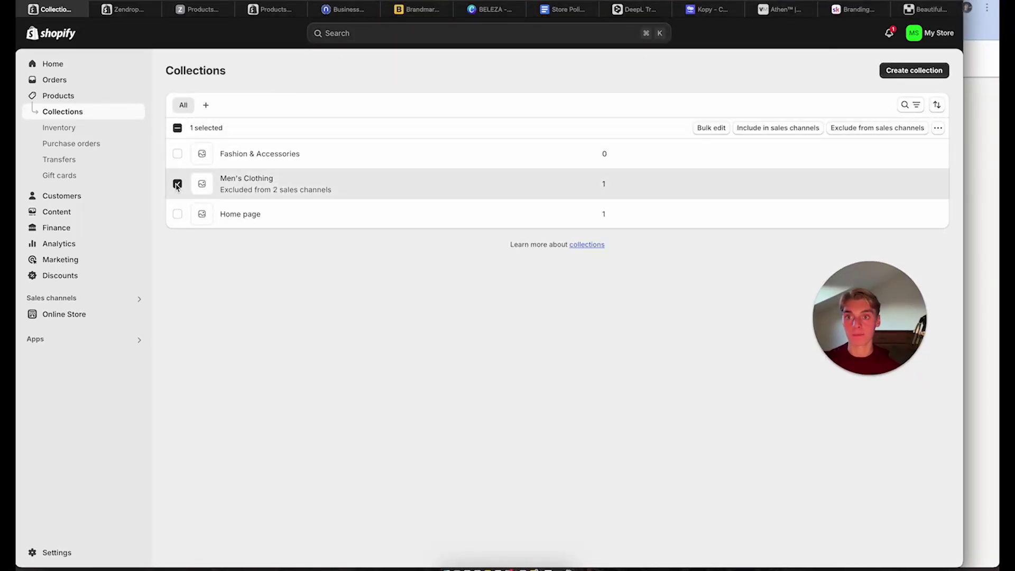
click(937, 128)
click(914, 150)
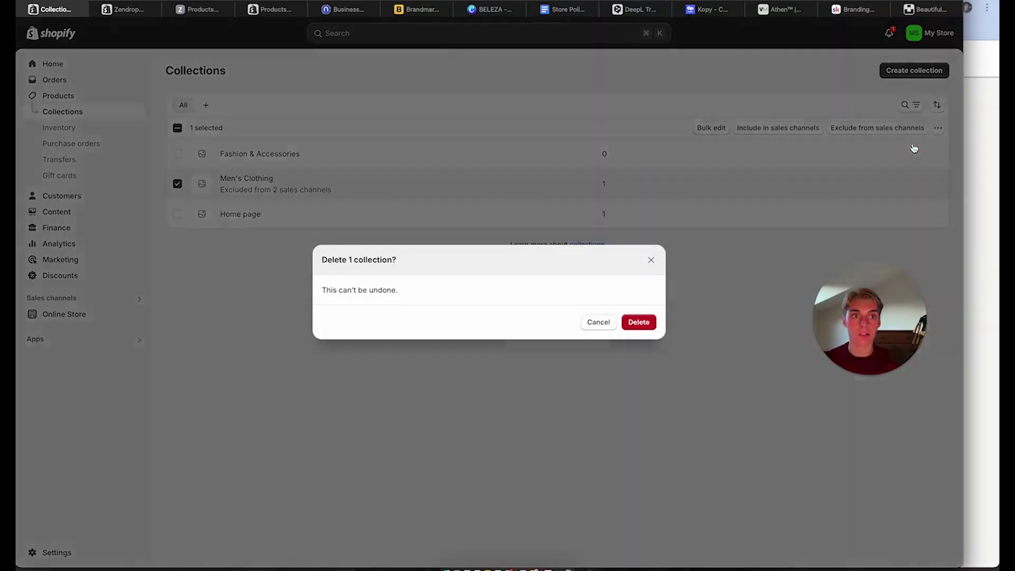
click(643, 322)
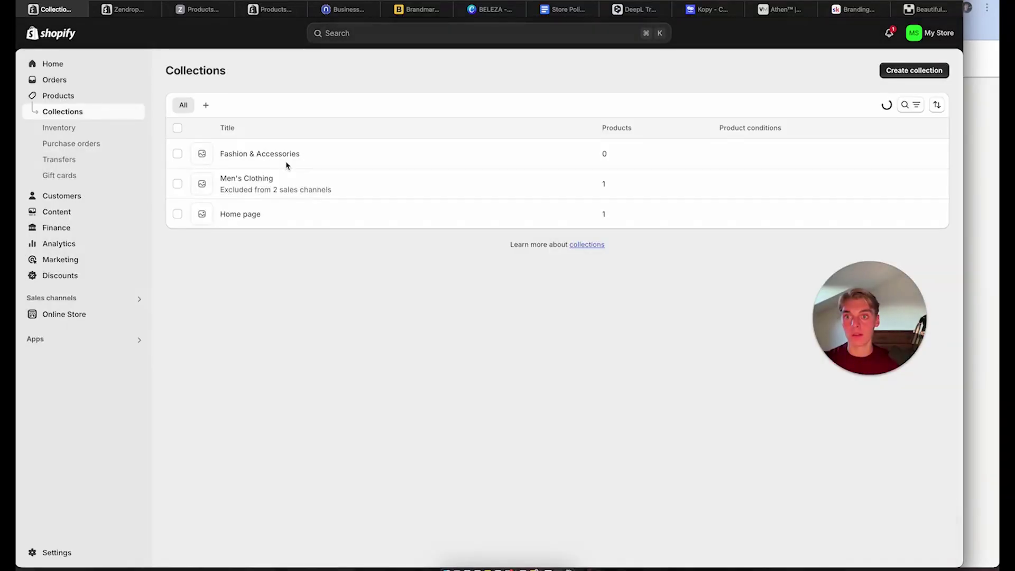
Create empty Home & Garden, Kids & Babies and Pets collections
click(901, 70)
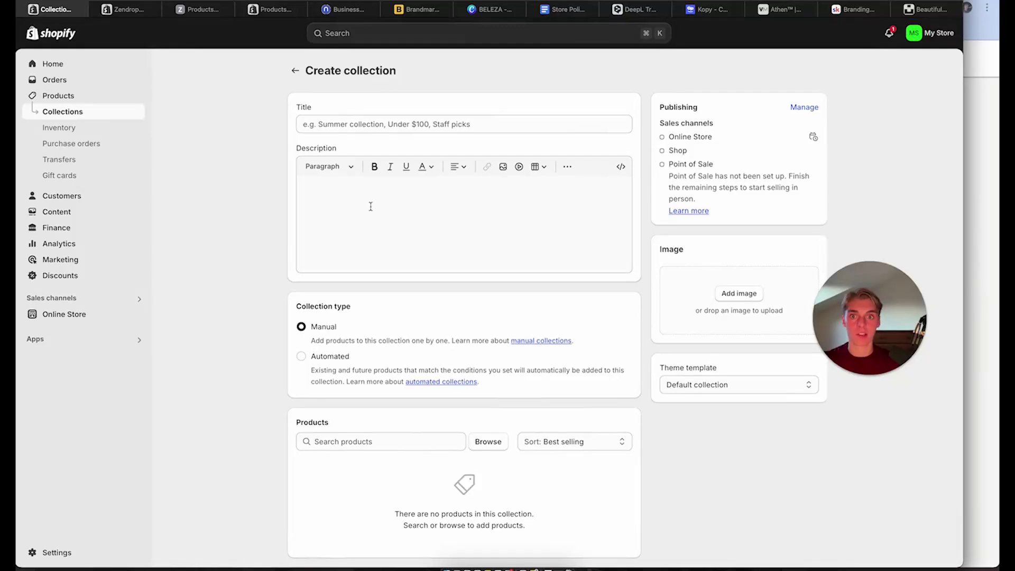
click(362, 123)
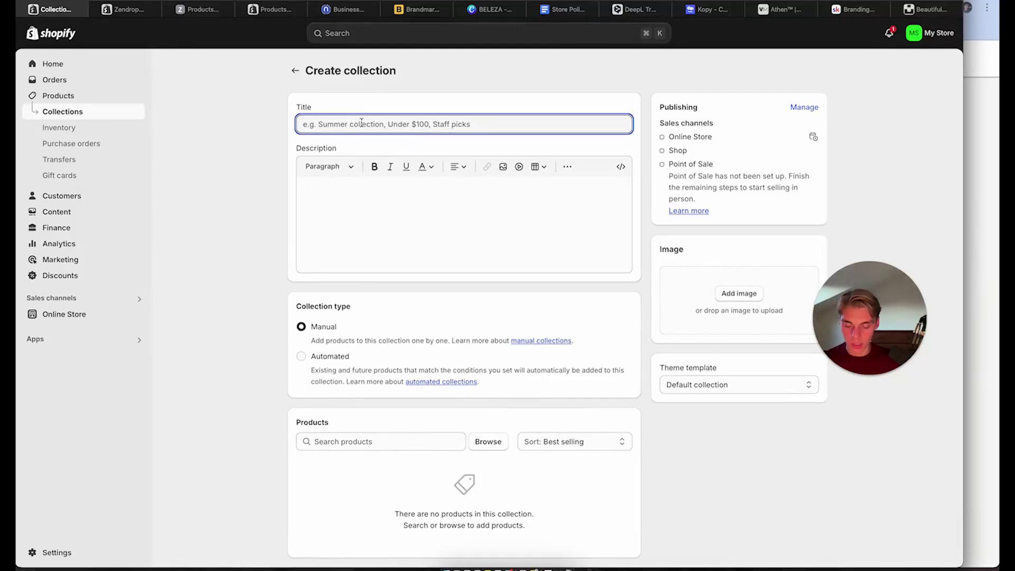
text(Home & Garden)
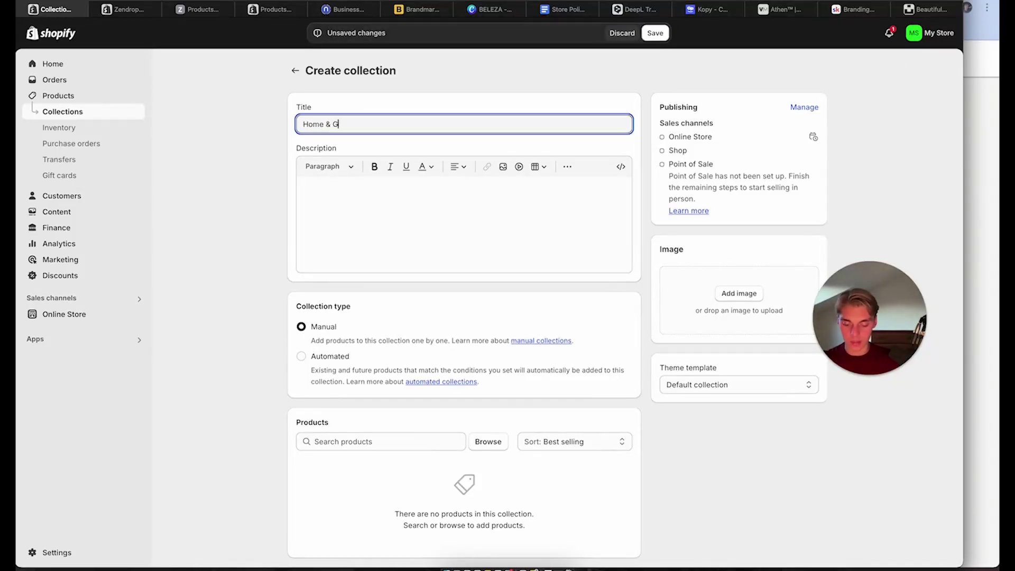
click(654, 33)
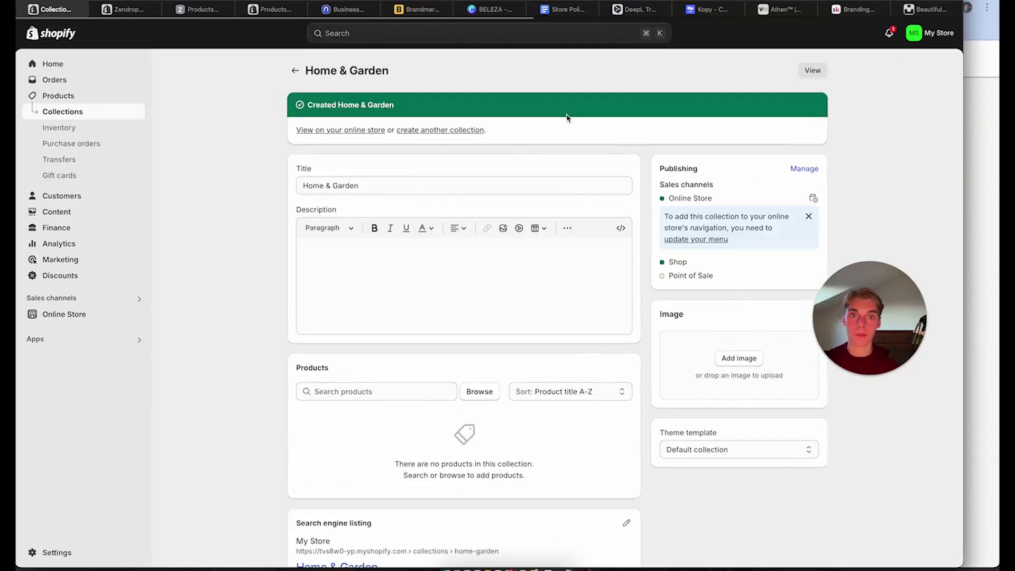
click(295, 71)
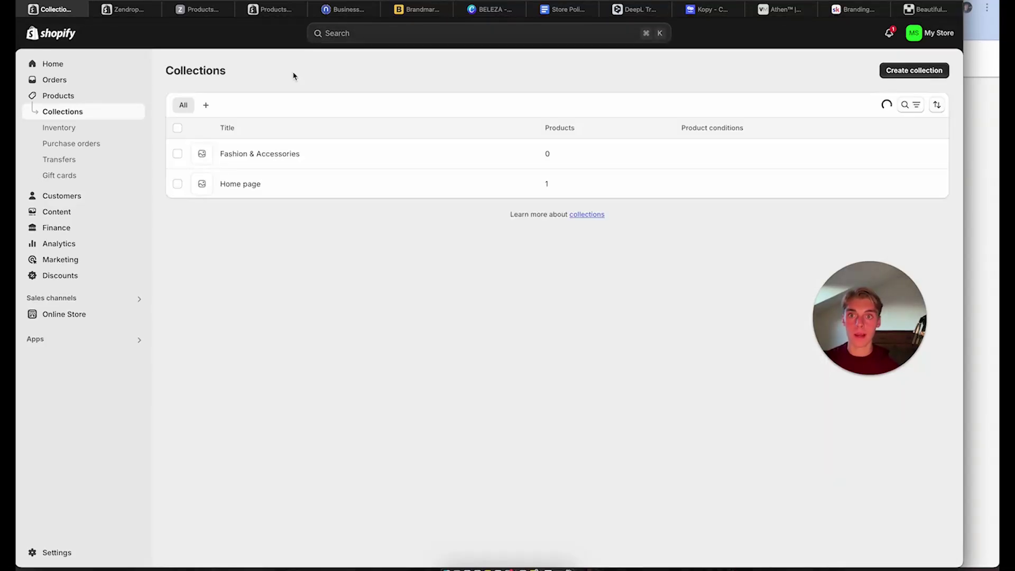
click(903, 65)
click(467, 122)
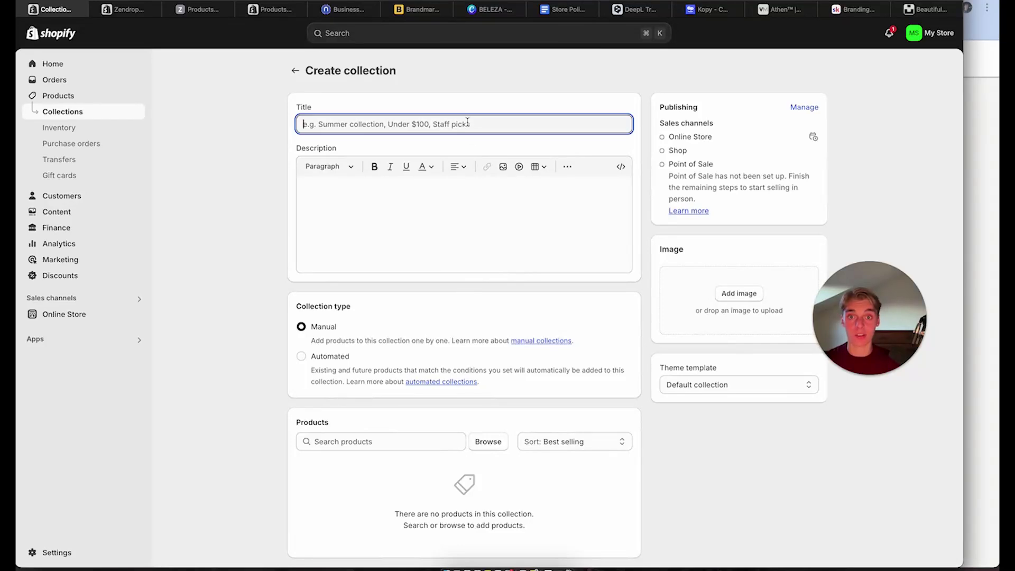
text(Kids & Babies)
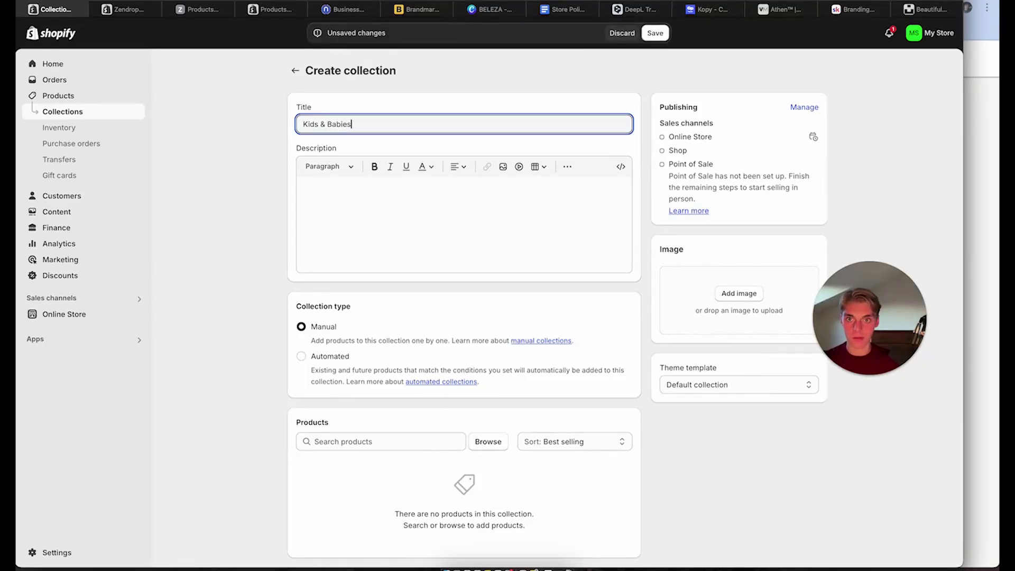
click(654, 33)
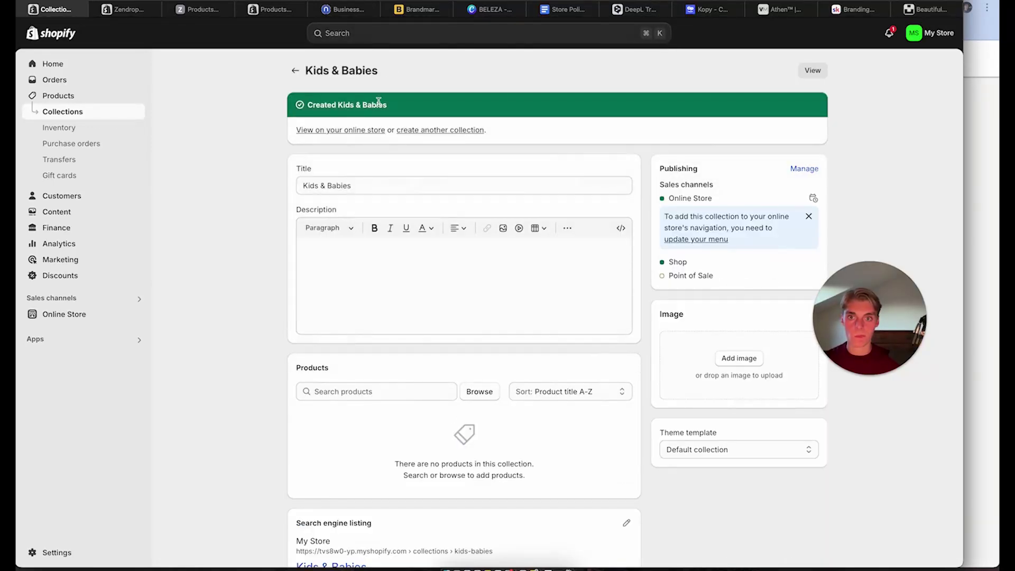
click(295, 72)
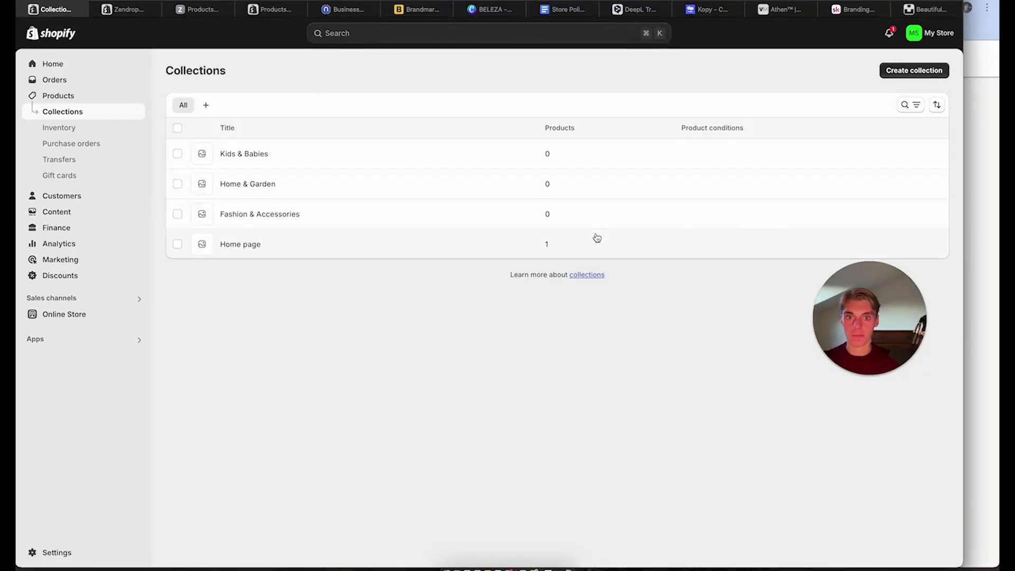
click(906, 70)
click(374, 127)
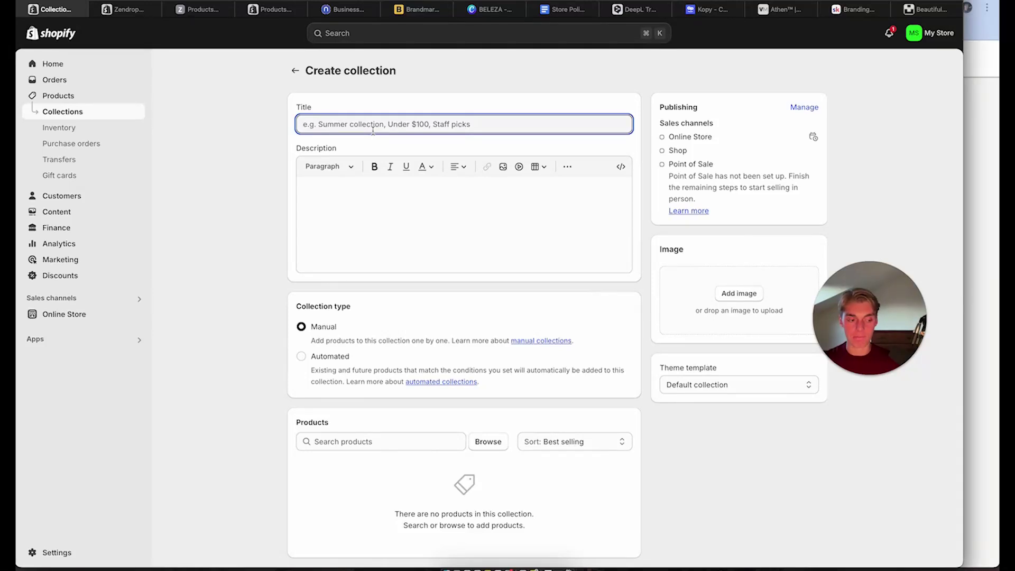
text(Pets)
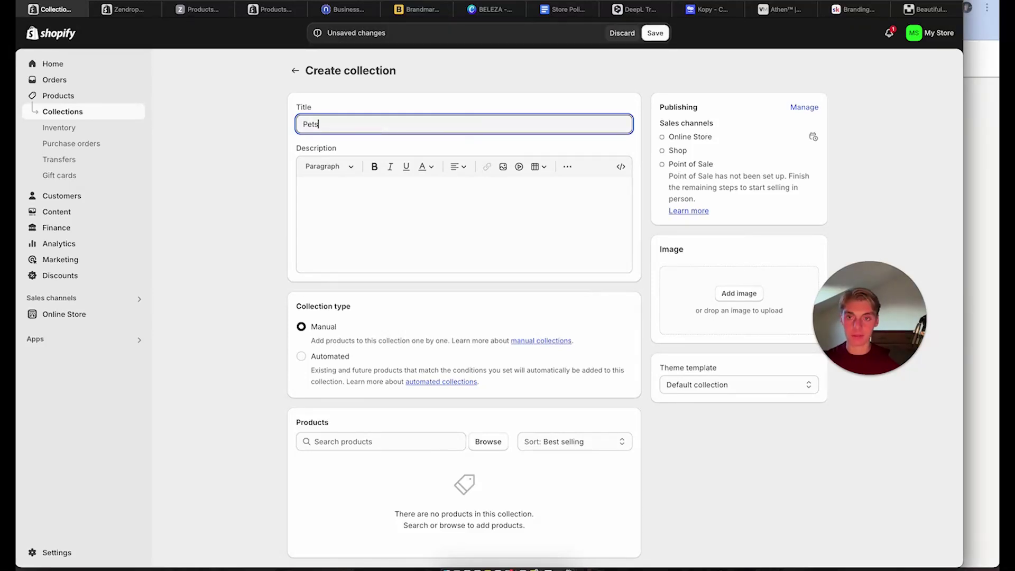
click(654, 32)
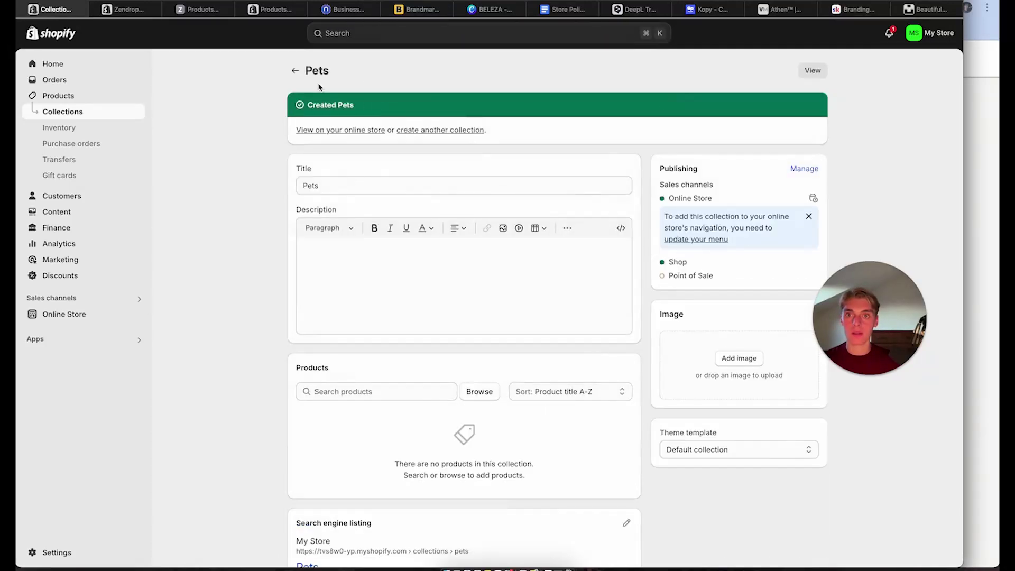
click(295, 71)
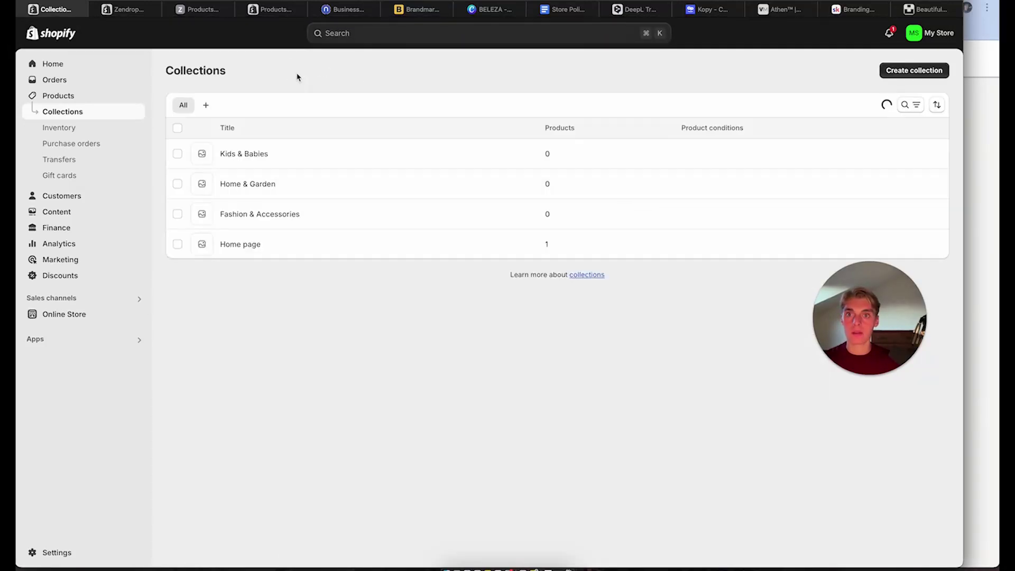
Create empty Health & Beauty and Best-Sellers collections
click(916, 70)
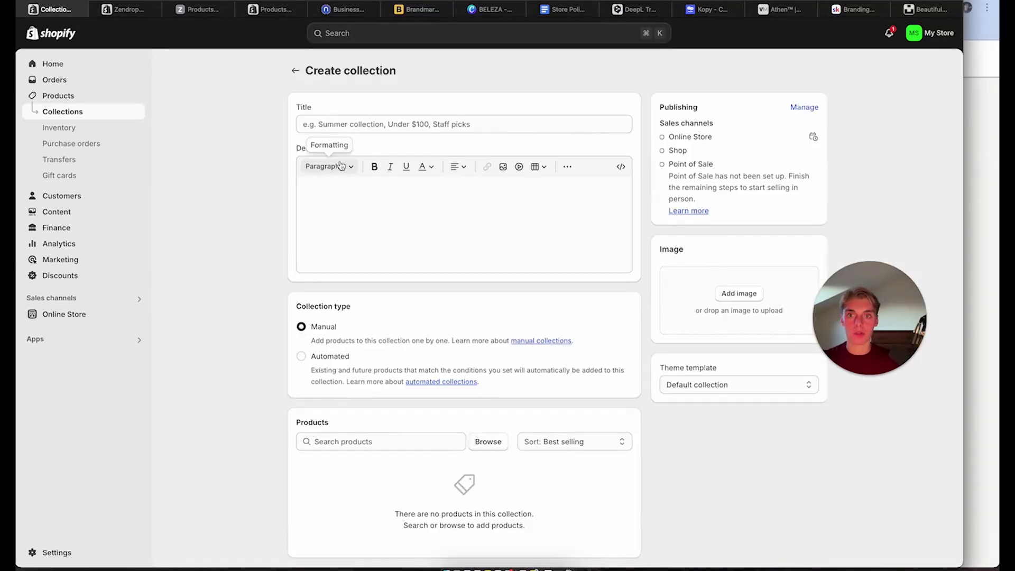
click(395, 123)
text(Health & Beauty)
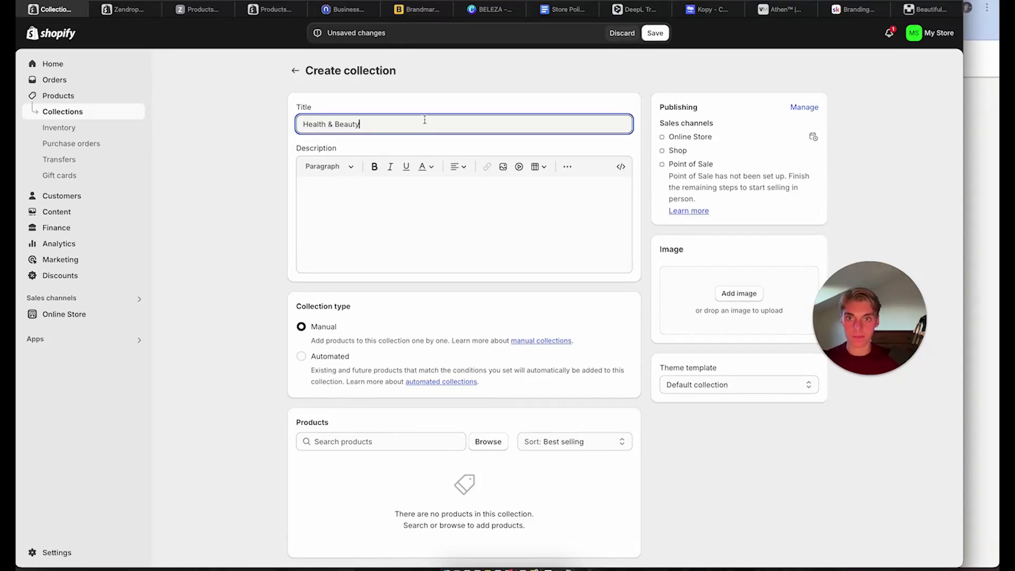
click(656, 34)
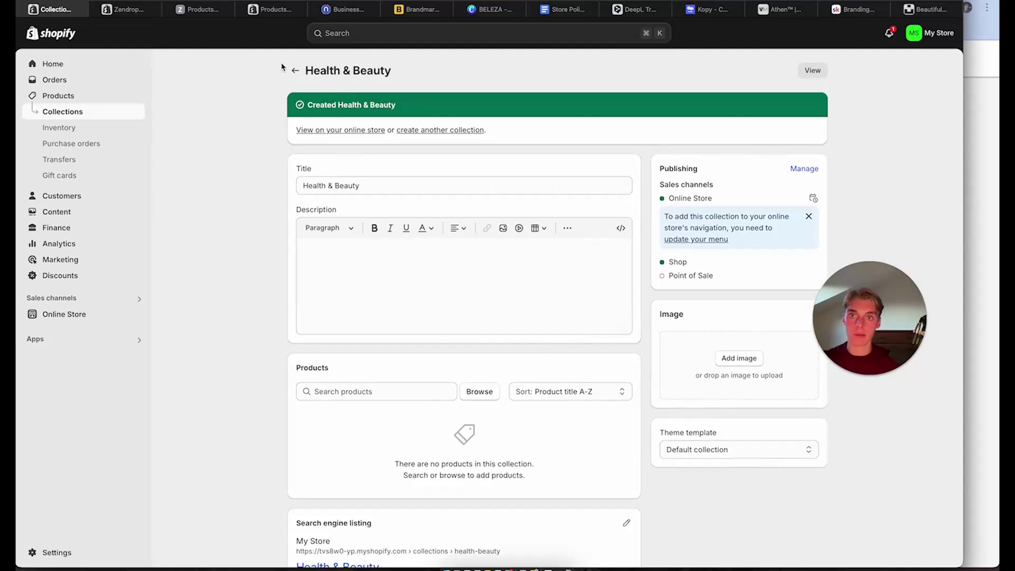
click(294, 70)
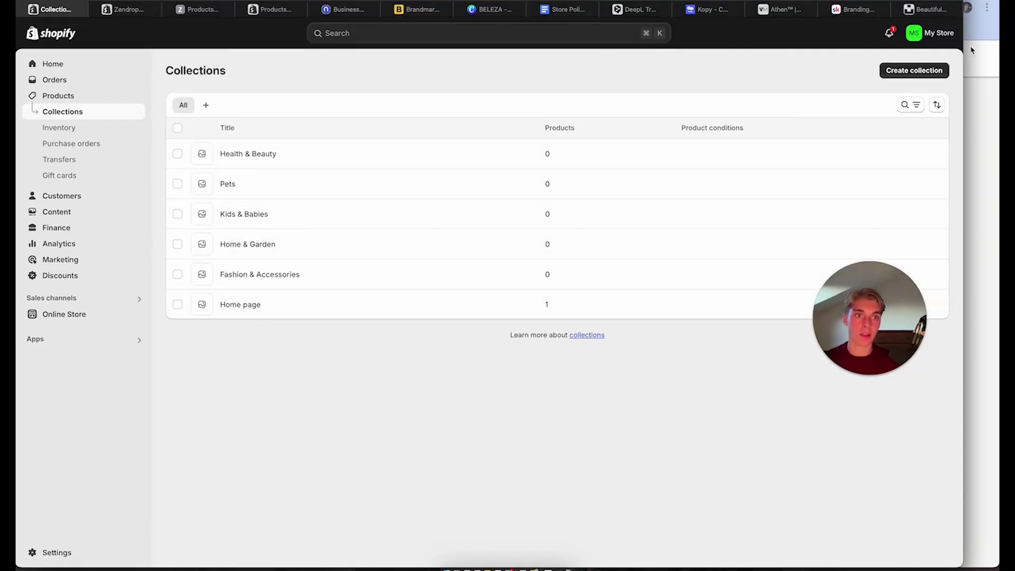
click(916, 70)
click(413, 120)
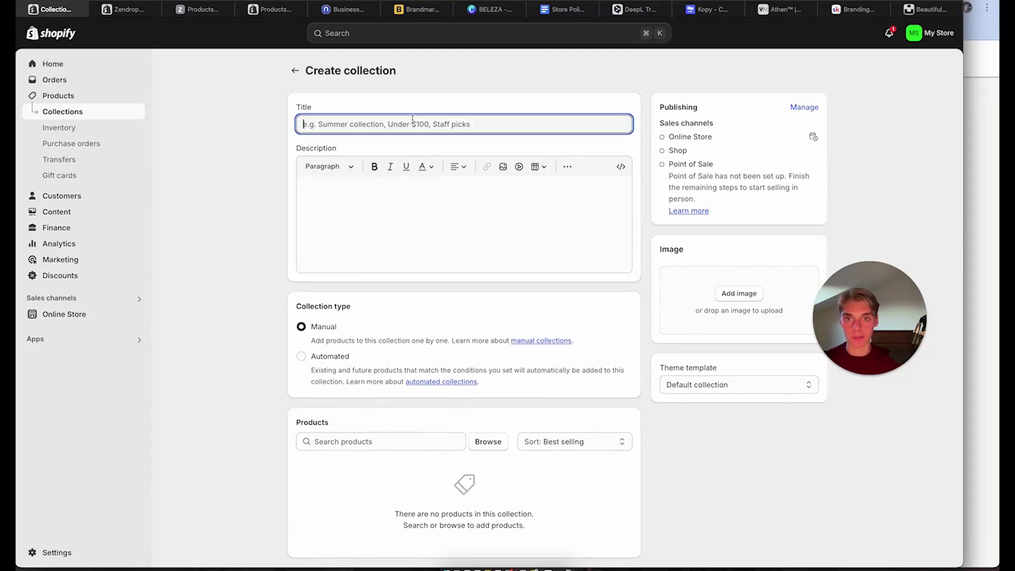
text(Best-Sellers)
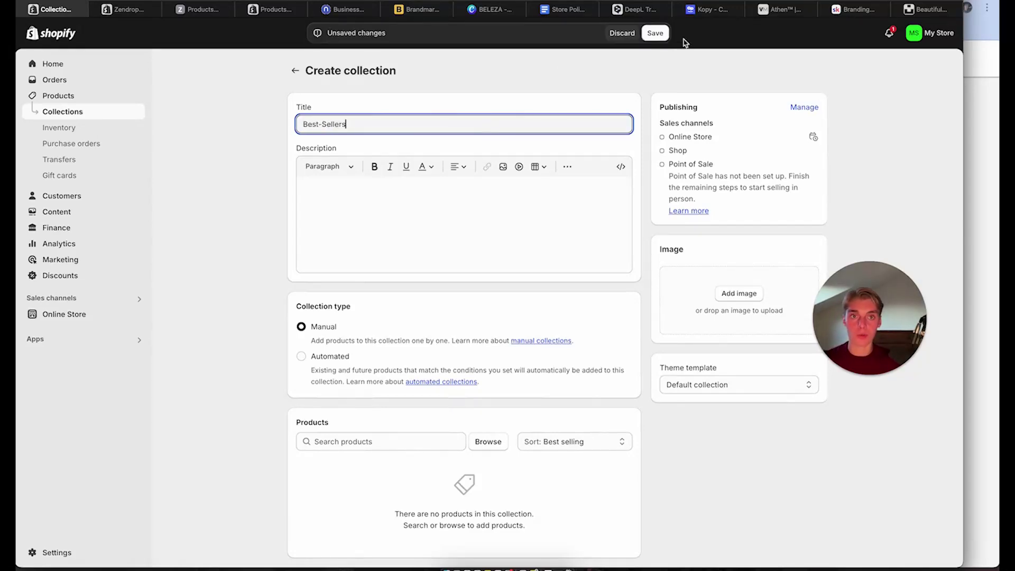
click(655, 32)
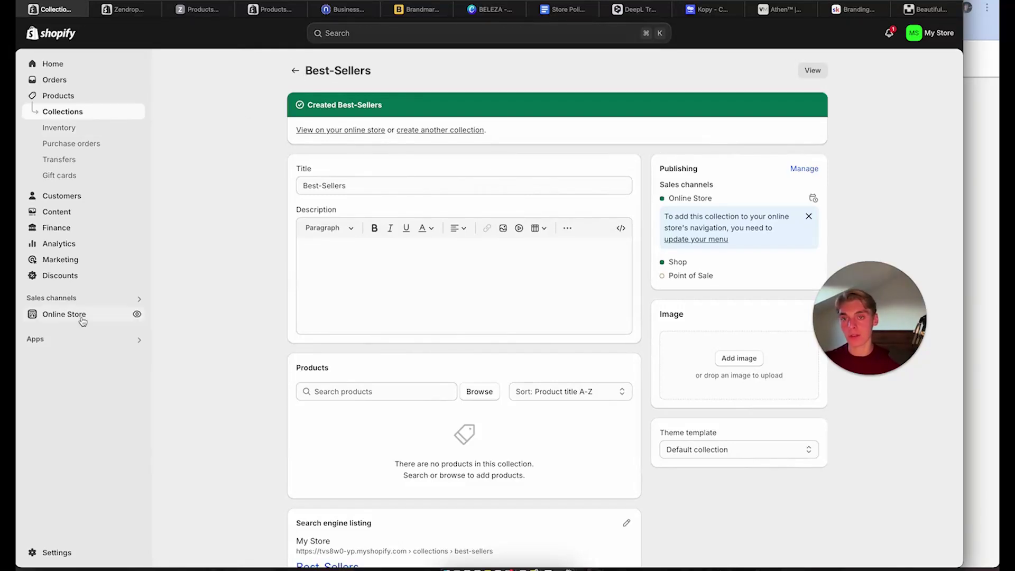
click(295, 71)
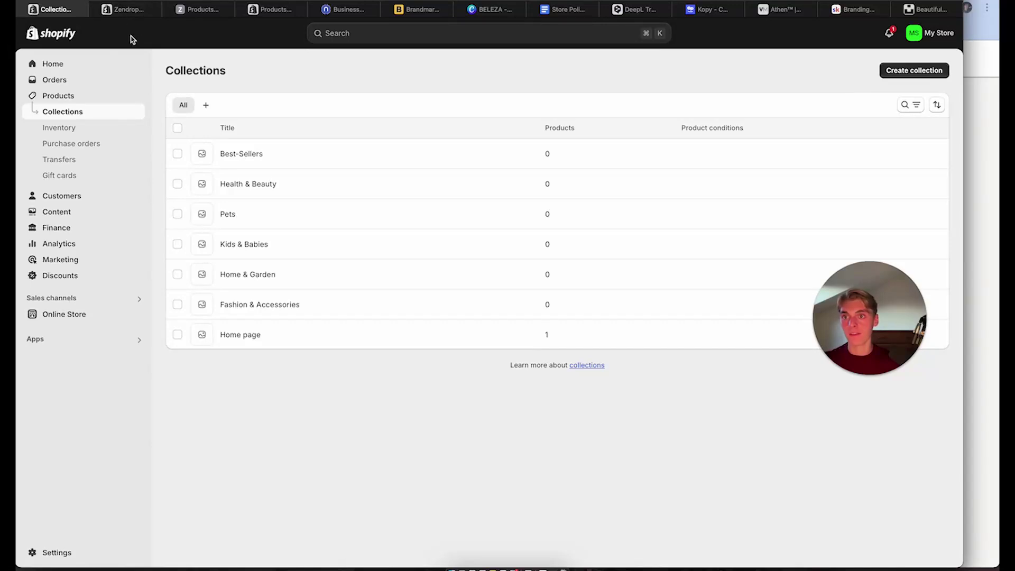
Preview the live storefront in a new tab, then open Online Store in the admin
click(135, 315)
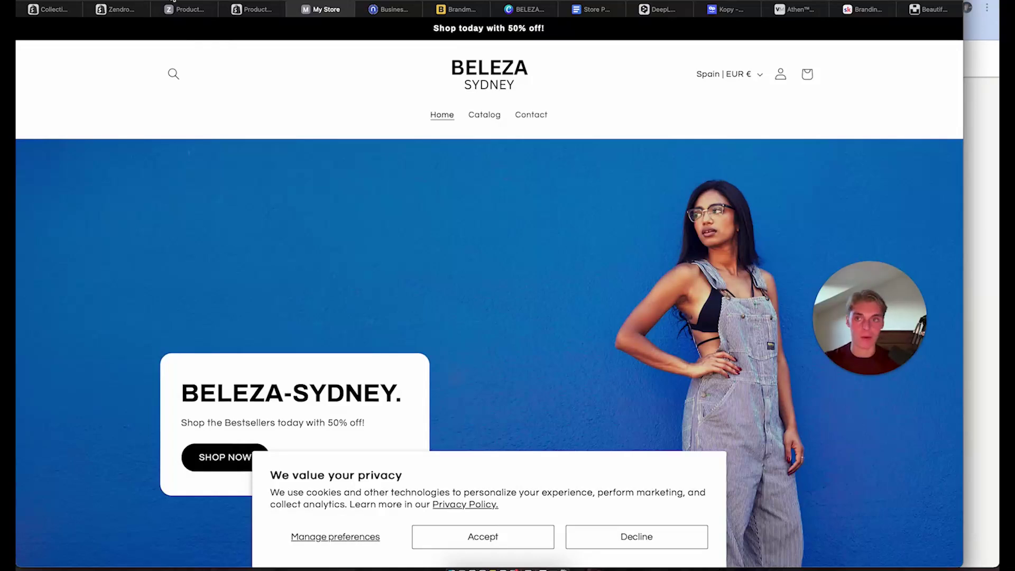
click(50, 9)
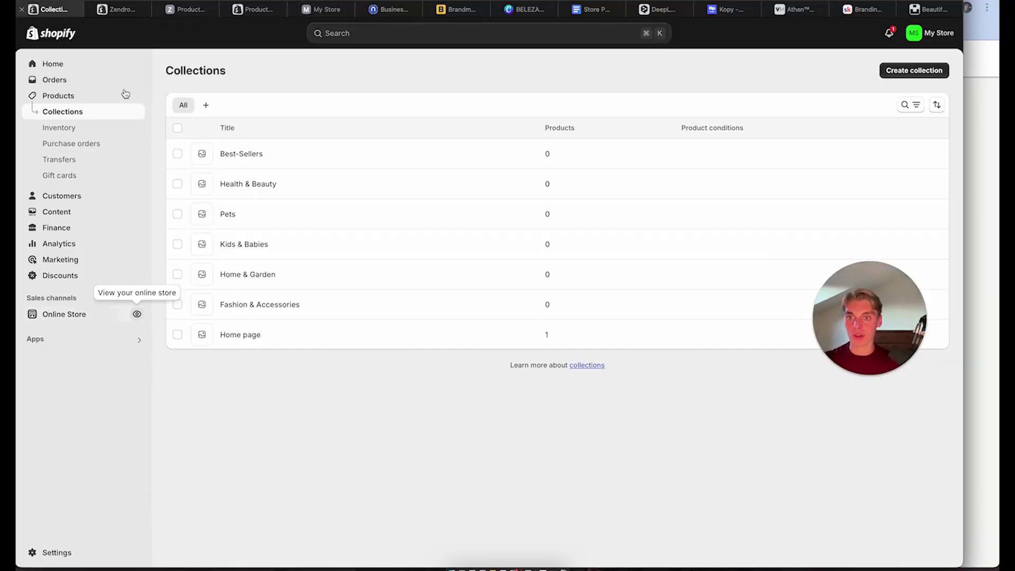
click(62, 315)
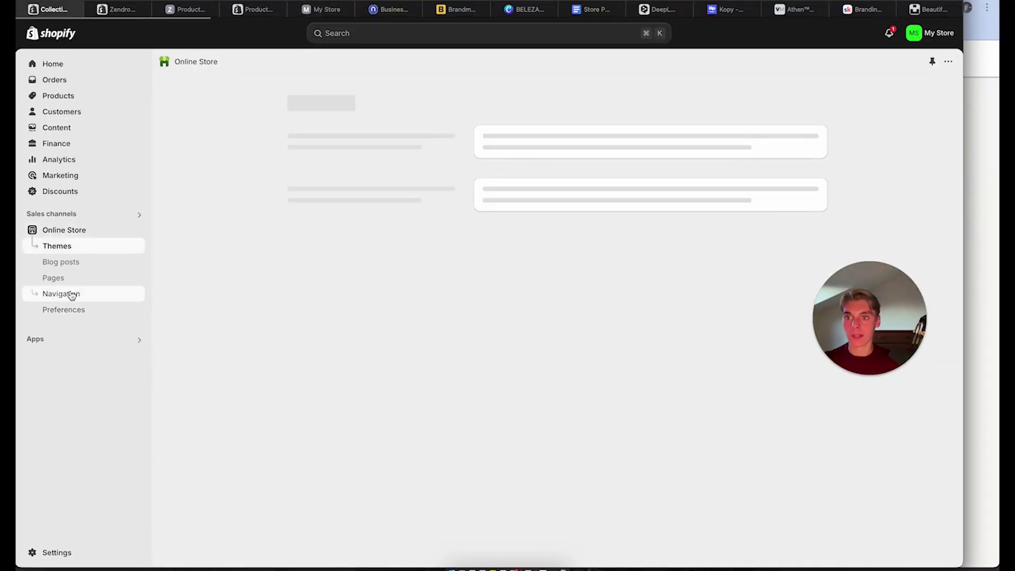
In the Main menu, rename the Catalog item to 'Our Collections'
click(68, 294)
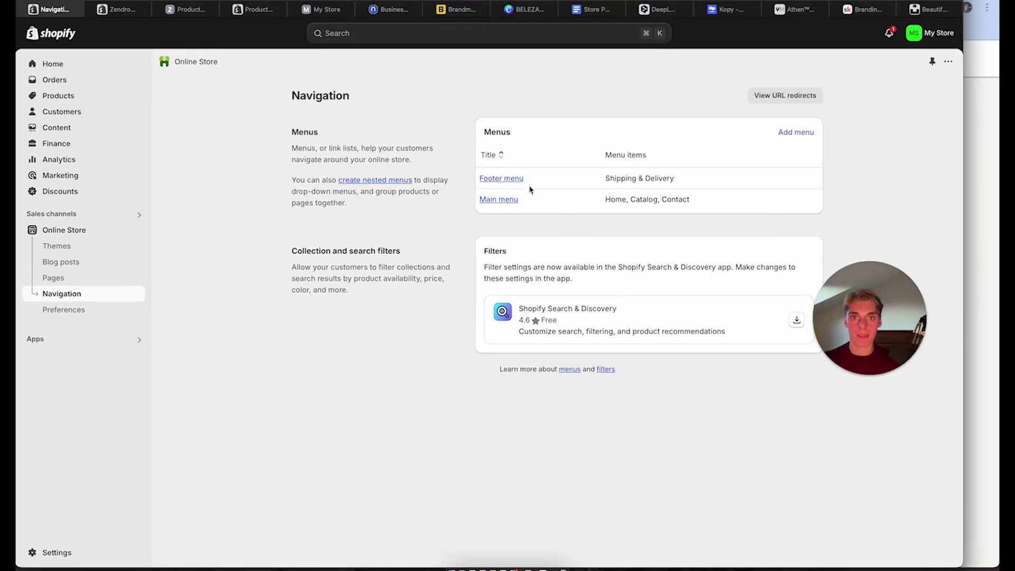
click(506, 200)
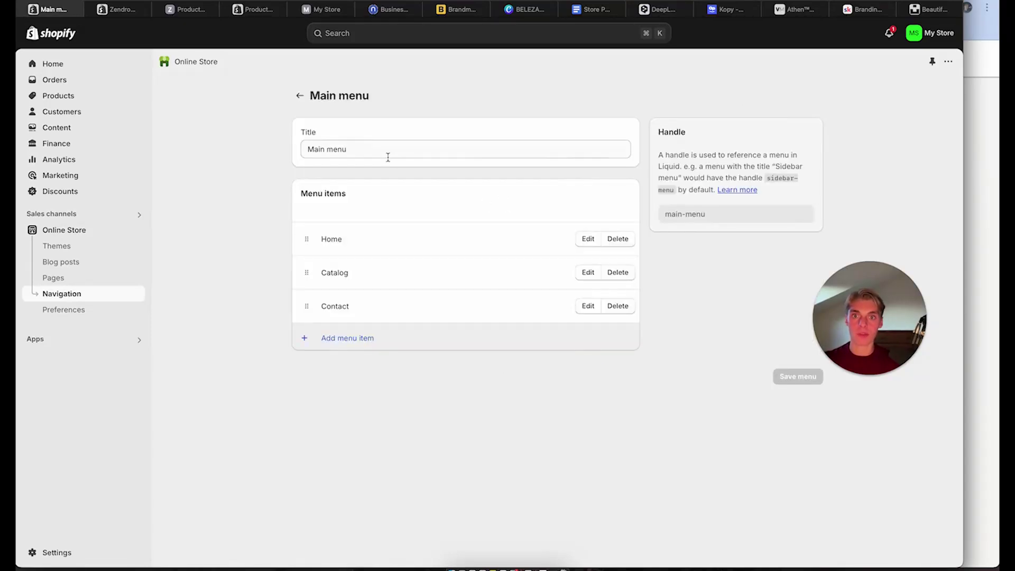
click(585, 273)
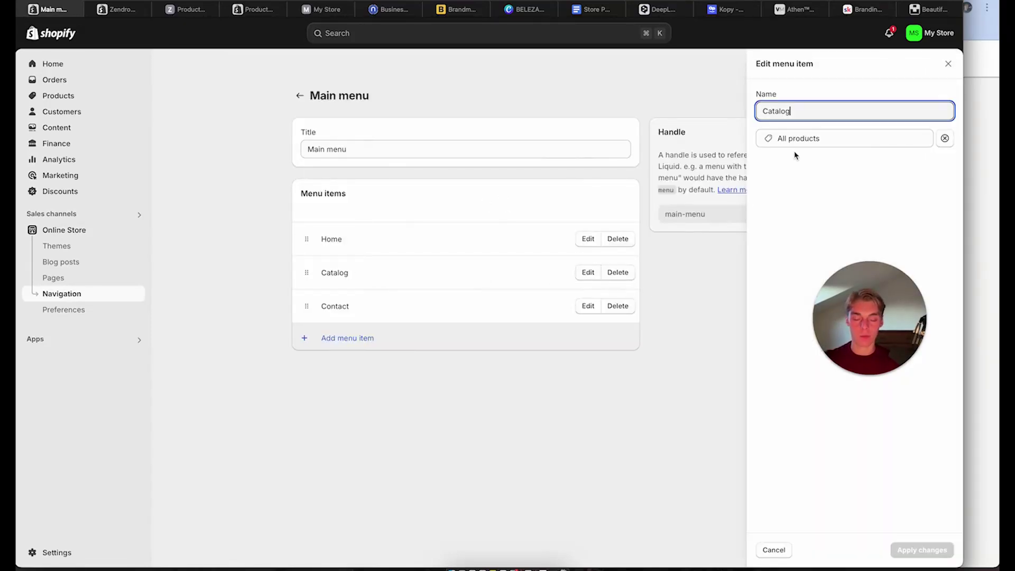
key(BackSpace)
key(BackSpace)
key(BackSpace)
key(BackSpace)
key(BackSpace)
key(BackSpace)
key(BackSpace)
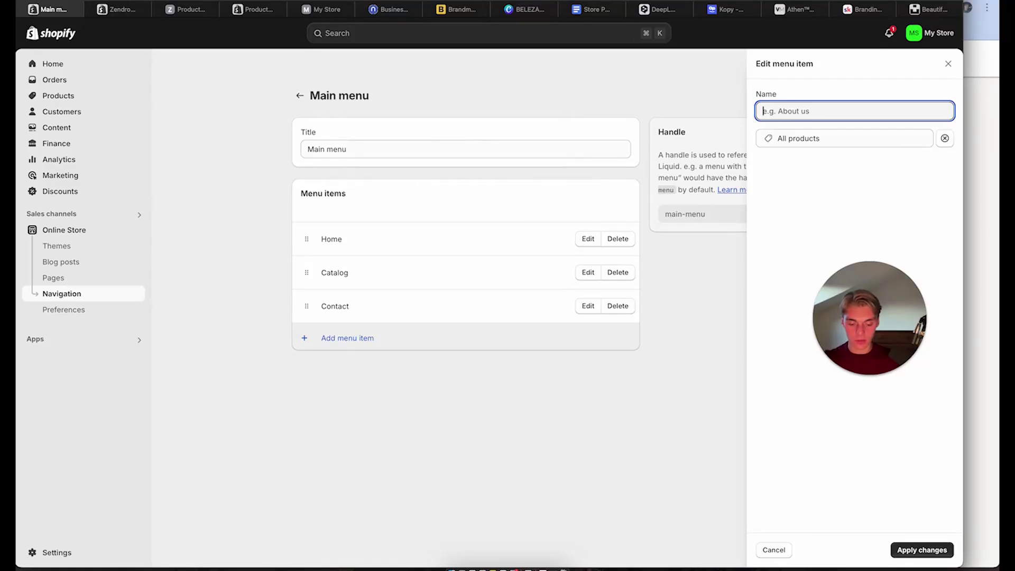
text(Our Collections)
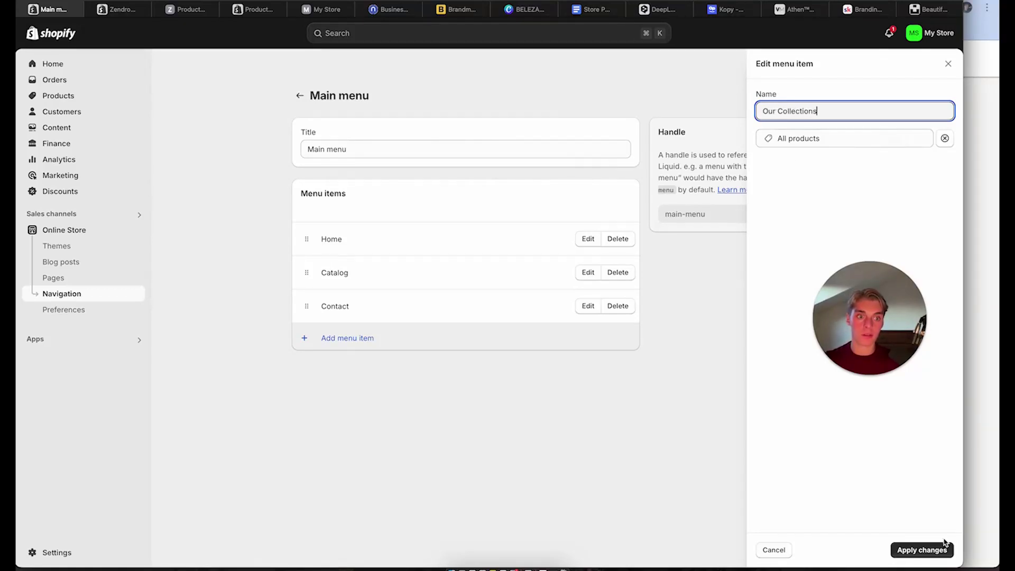
click(944, 545)
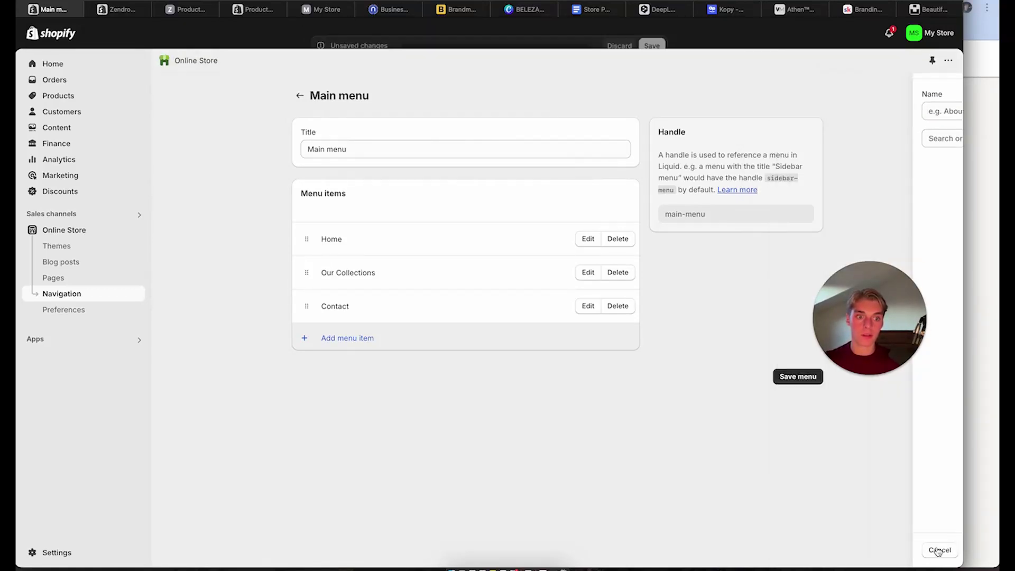
Add a Best-Sellers menu item linked to the Best-Sellers collection
click(330, 342)
click(794, 140)
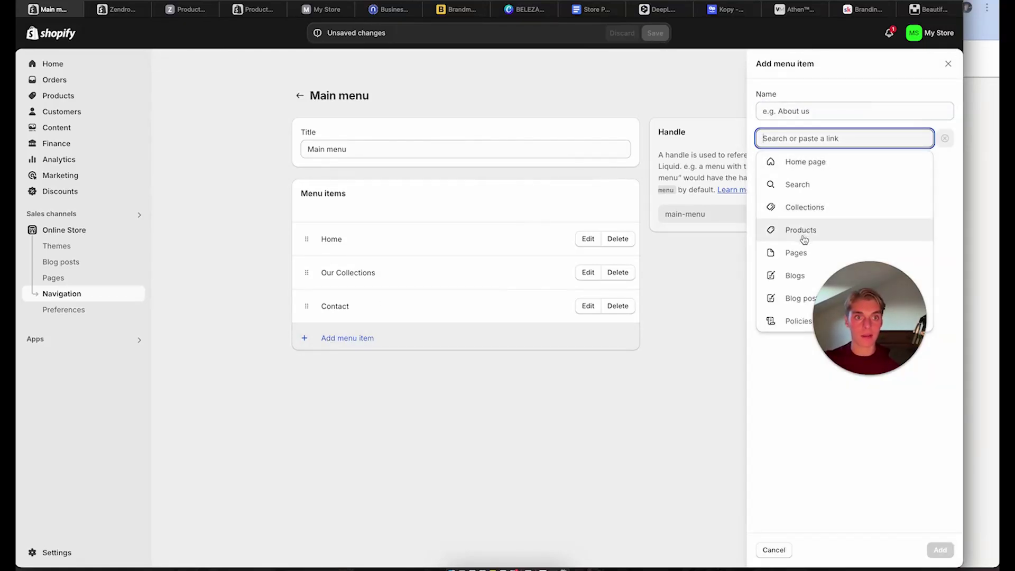
click(804, 206)
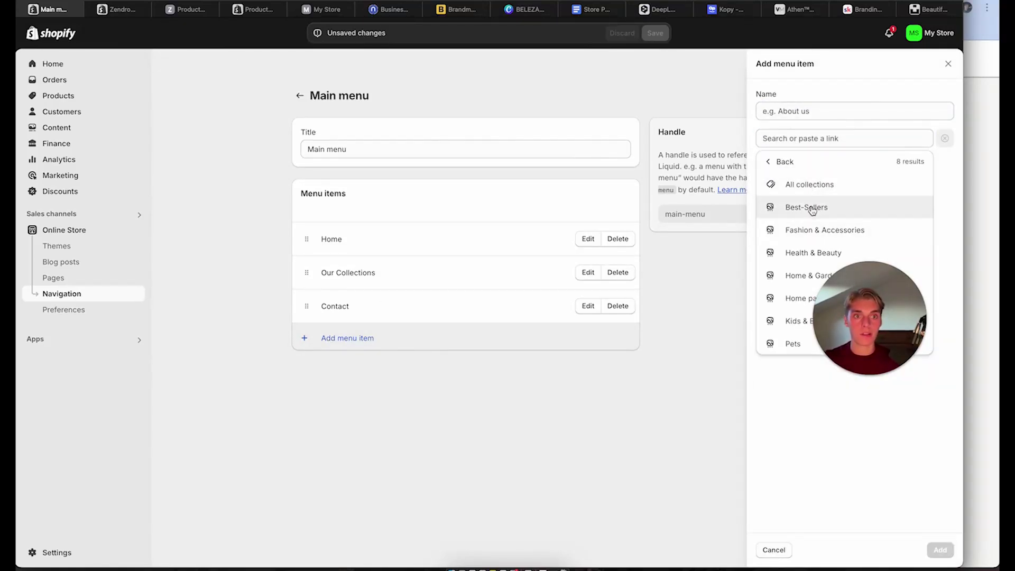
click(812, 208)
click(941, 551)
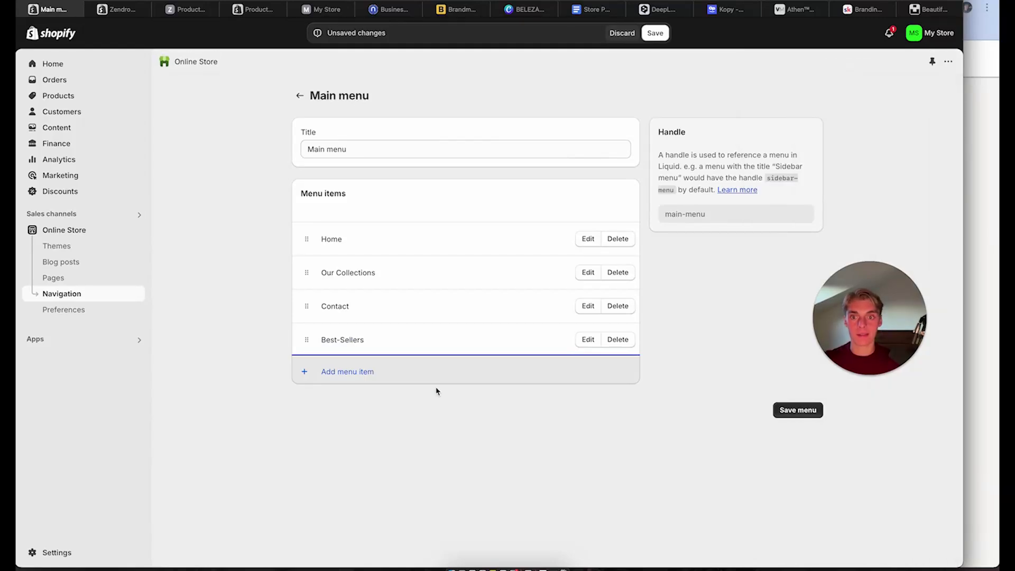
Nest Best-Sellers under Our Collections and add a Fashion & Accessories link there
drag(305, 339, 319, 322)
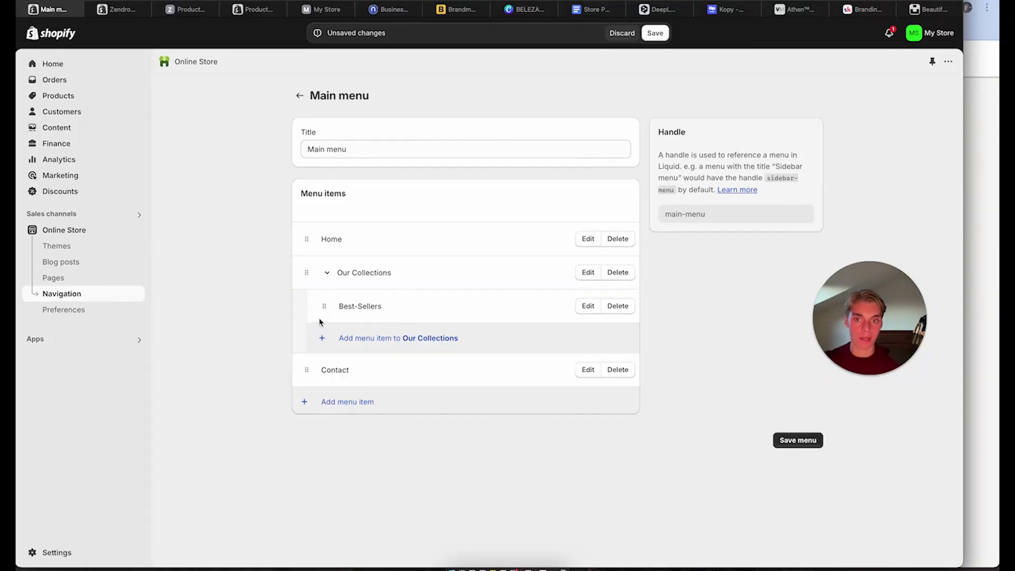
click(352, 343)
click(915, 137)
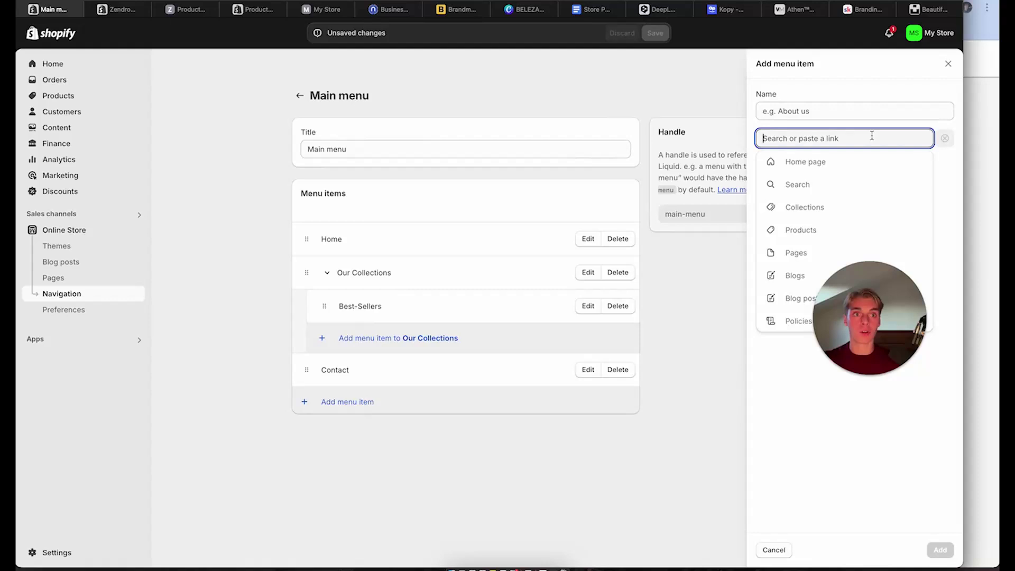
click(820, 211)
click(812, 230)
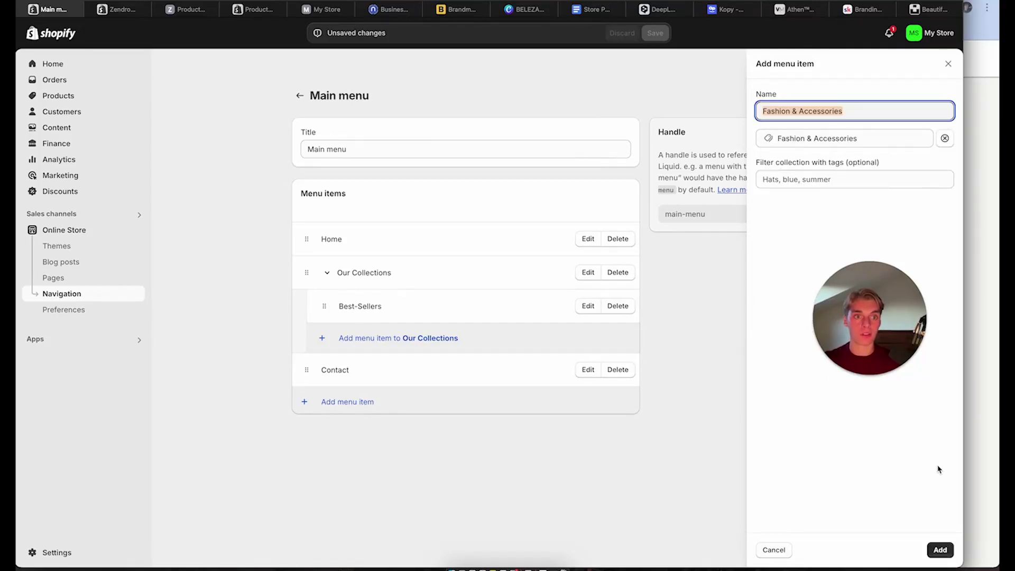
click(933, 550)
Add Health & Beauty and Home & Garden collection links under Our Collections
click(410, 371)
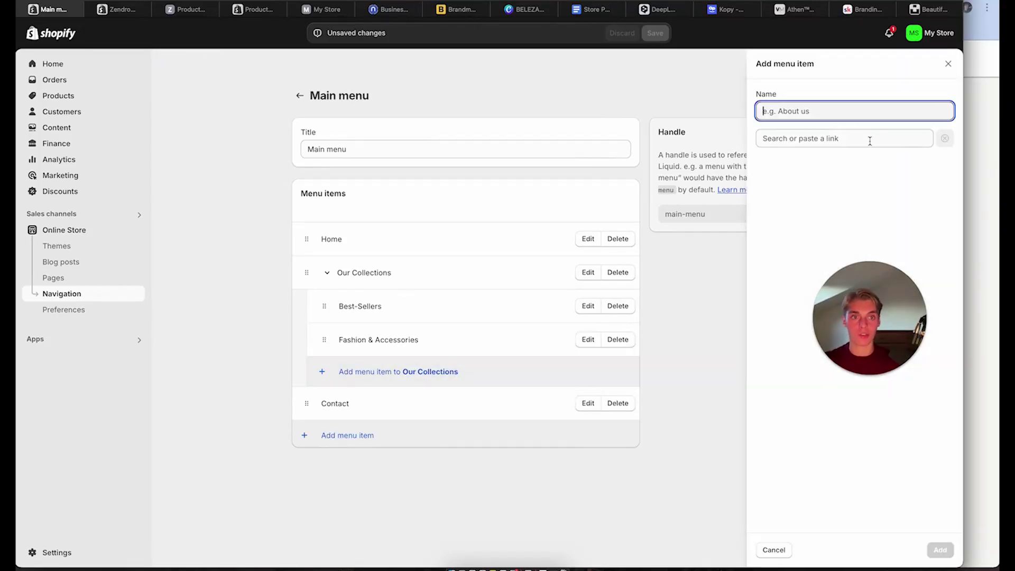
click(825, 139)
click(811, 207)
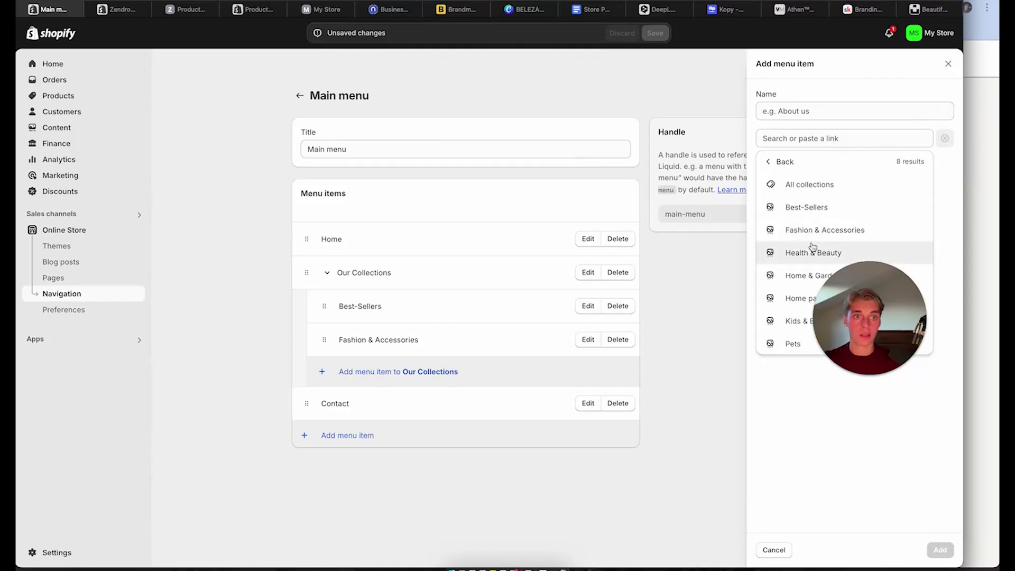
click(809, 255)
click(937, 551)
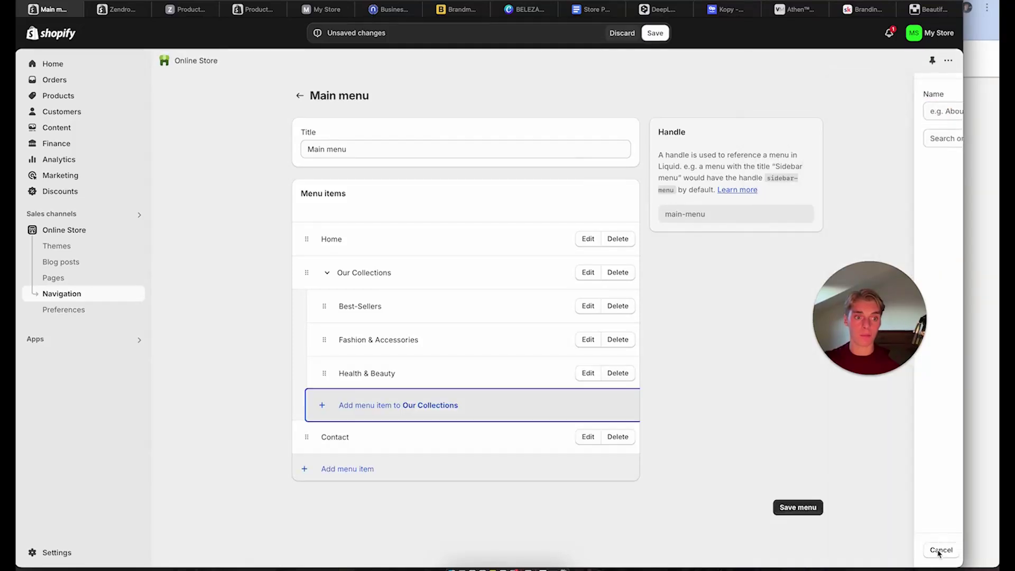
click(419, 406)
click(798, 140)
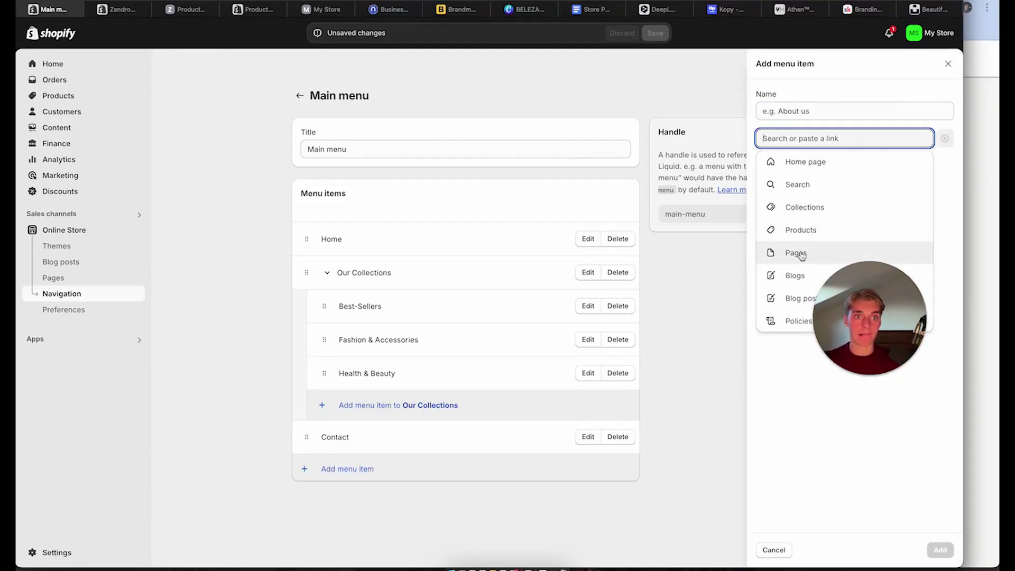
click(807, 207)
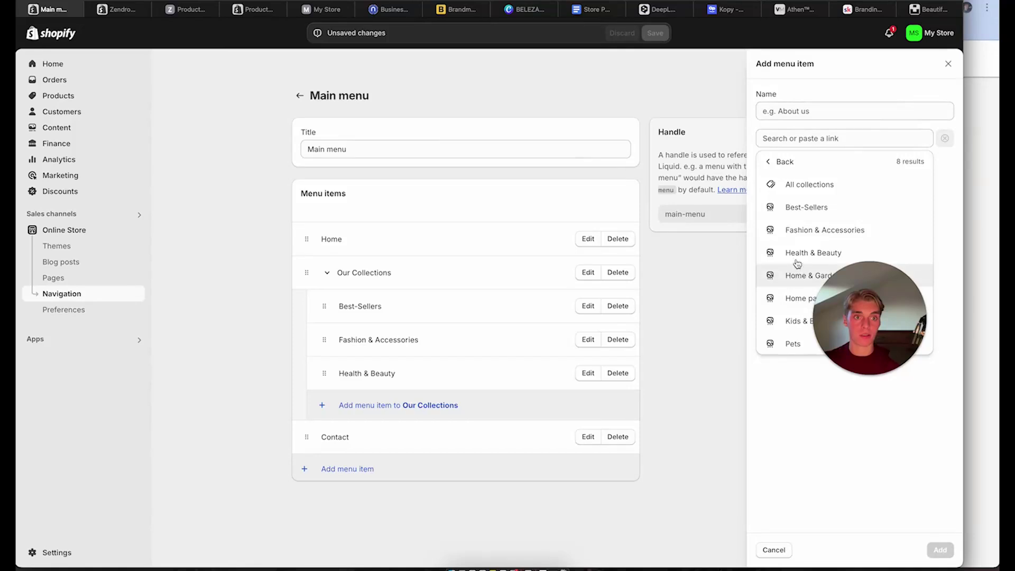
click(795, 275)
click(939, 549)
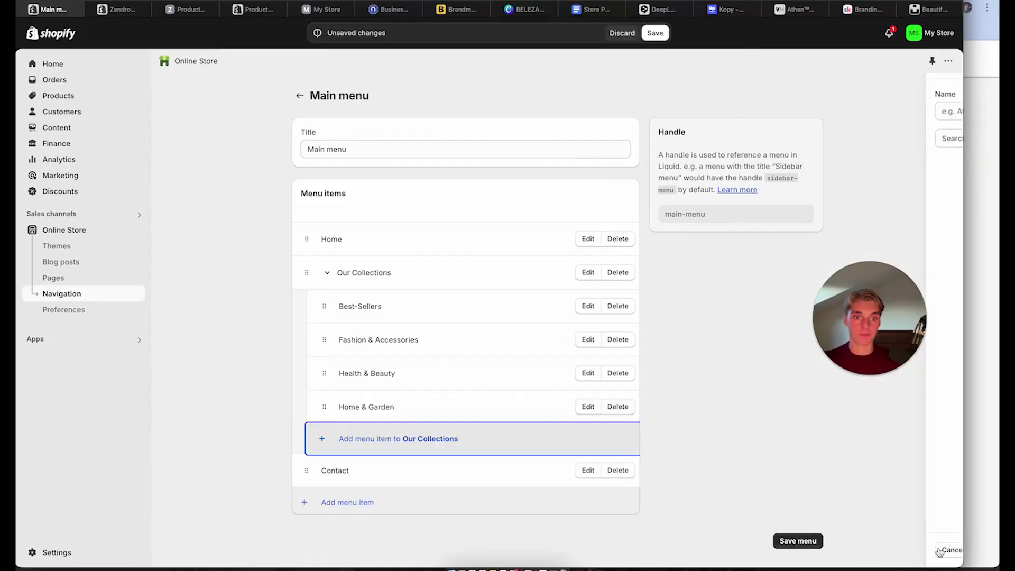
Add Kids & Babies and Pets collection links under Our Collections
click(489, 432)
click(805, 144)
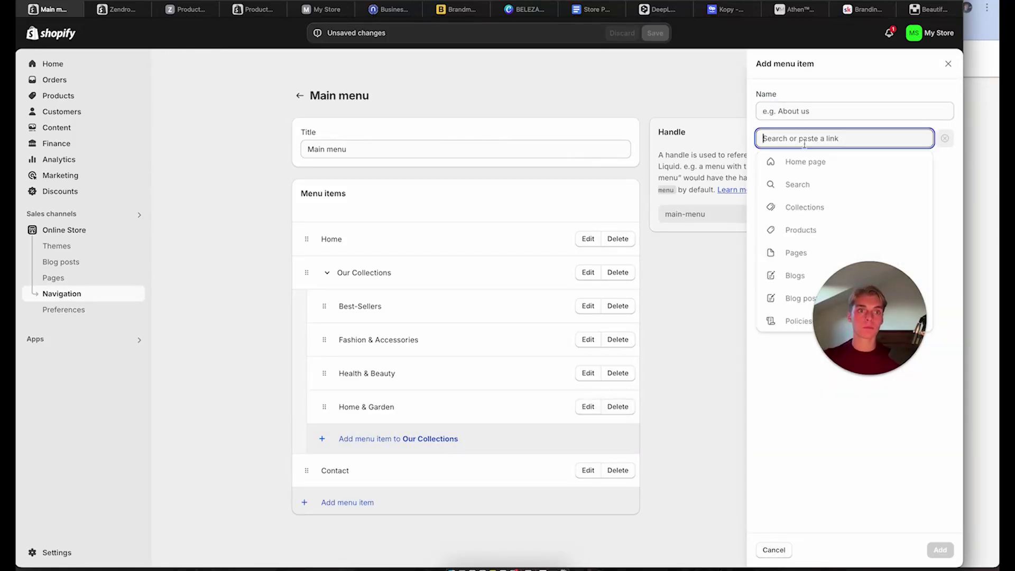
click(806, 206)
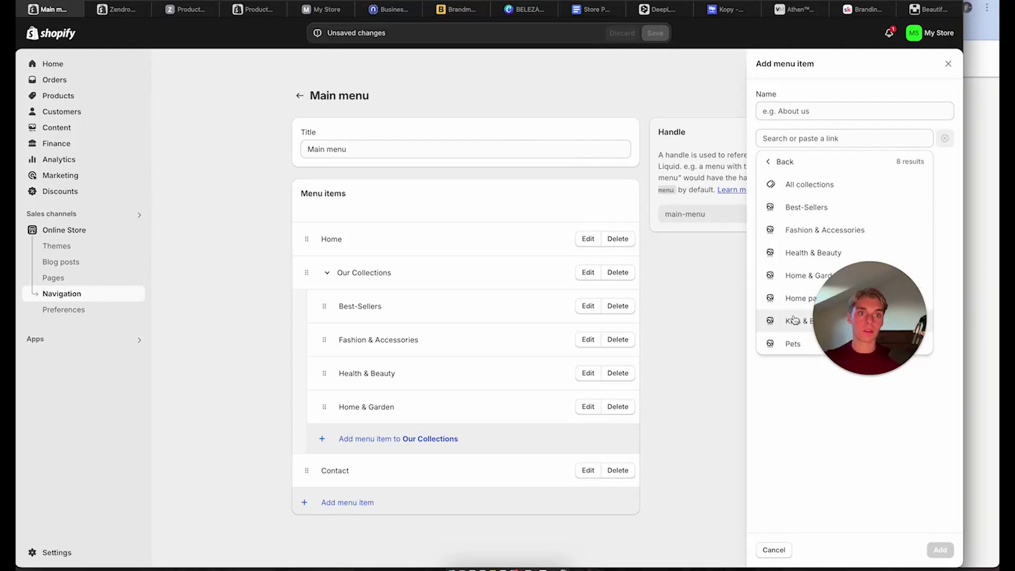
click(795, 320)
click(940, 550)
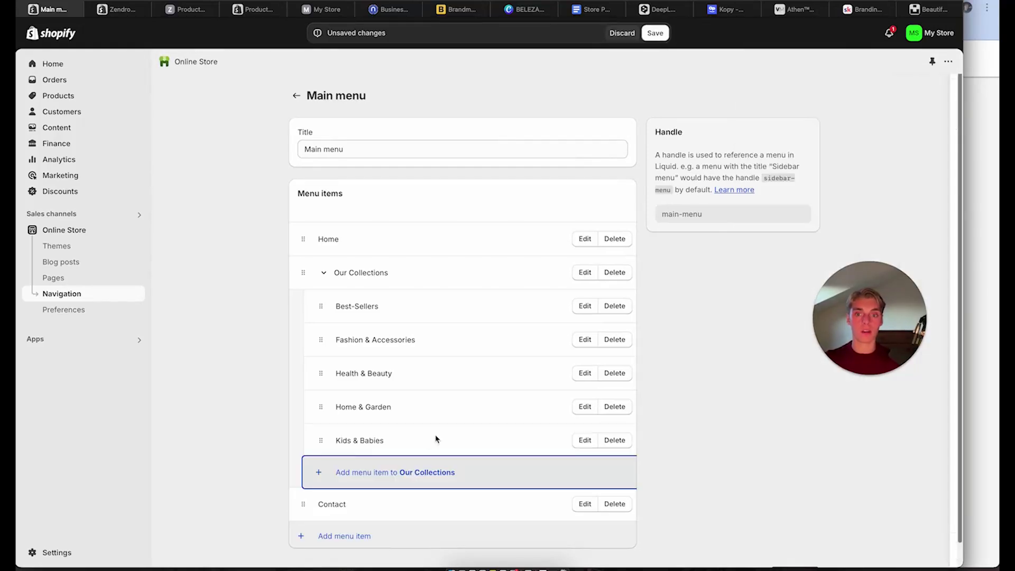
click(406, 473)
click(828, 138)
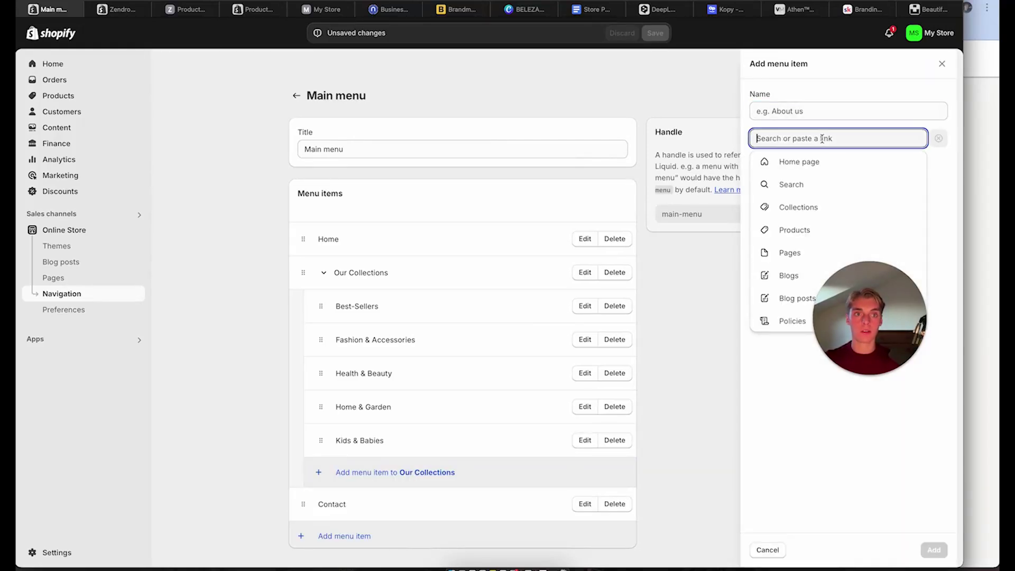
click(804, 210)
click(790, 345)
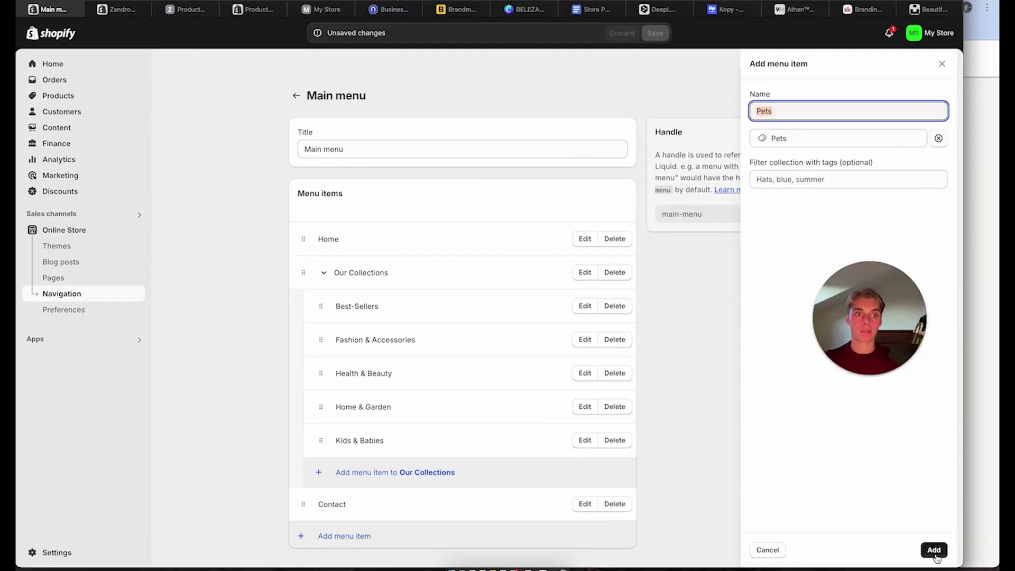
click(933, 550)
Save the updated Main menu with Ctrl+S
scroll(733, 384, down, 1)
scroll(733, 384, down, 2)
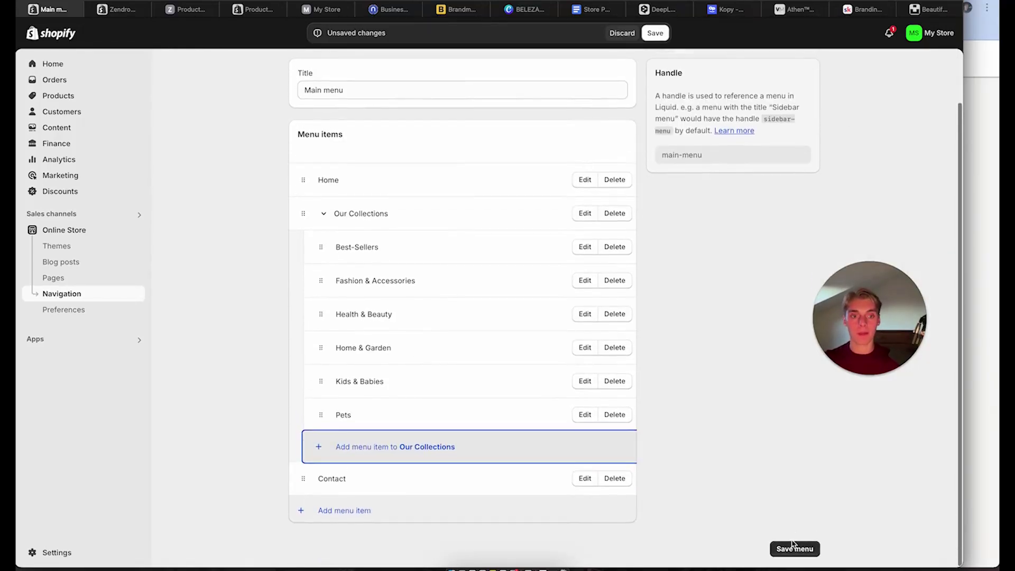
key(super+s)
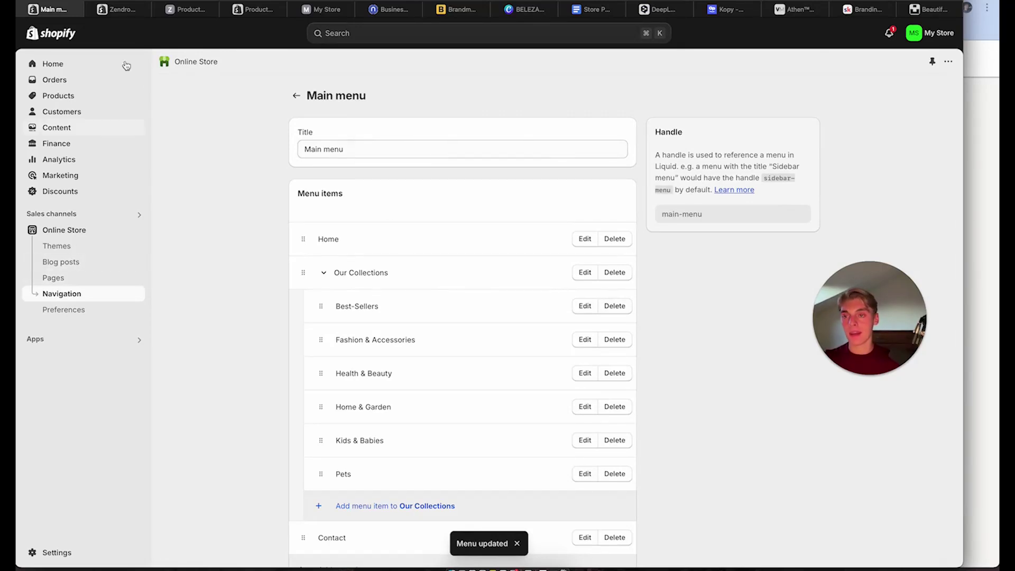
Reload the live storefront in the My Store tab so the new navigation appears
click(127, 9)
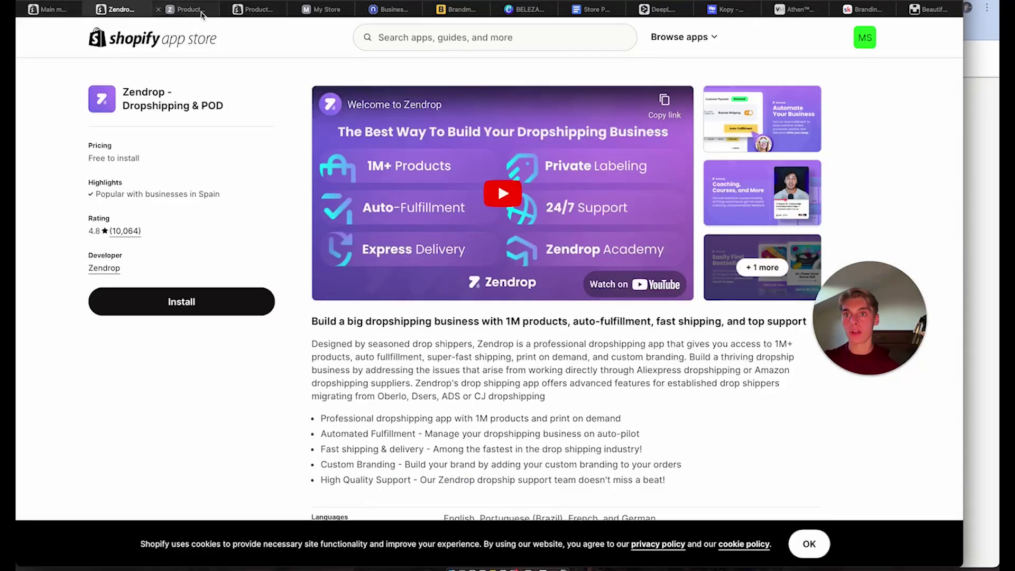
click(185, 10)
click(317, 11)
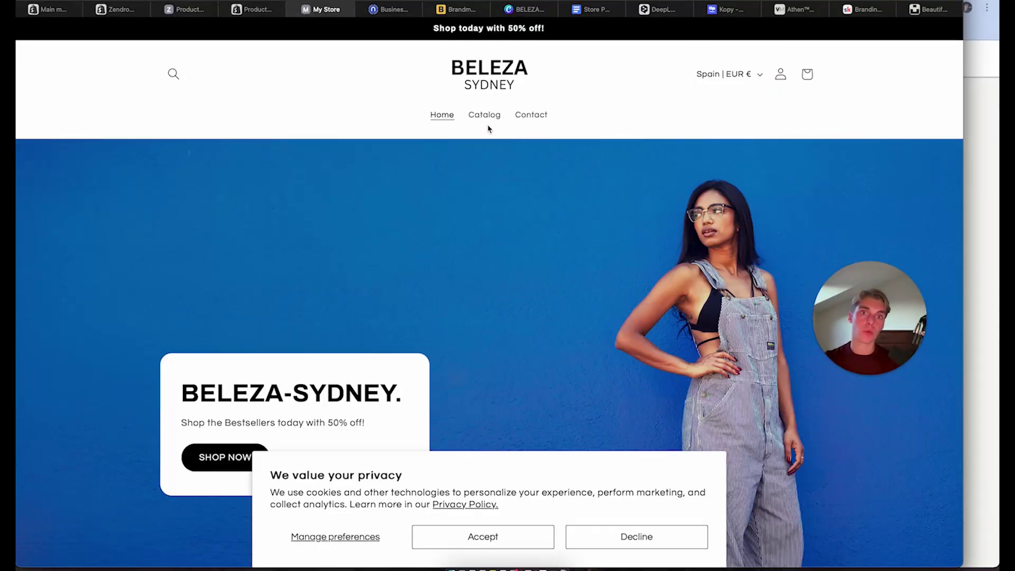
key(super+r)
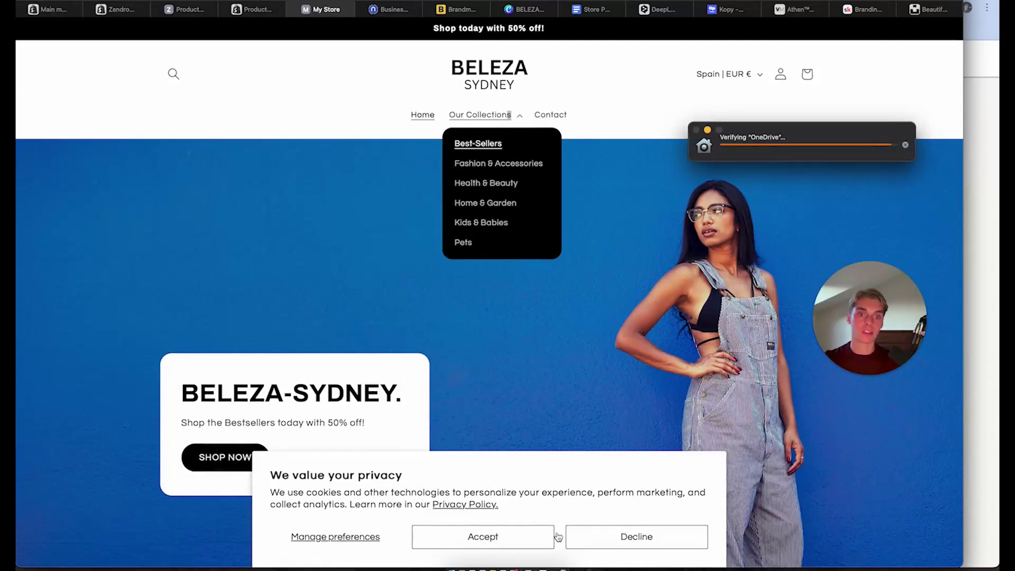
Decline the storefront cookie request and scroll to check the HeatPro vest best-seller under the header
click(629, 540)
scroll(417, 274, down, 10)
scroll(417, 274, down, 2)
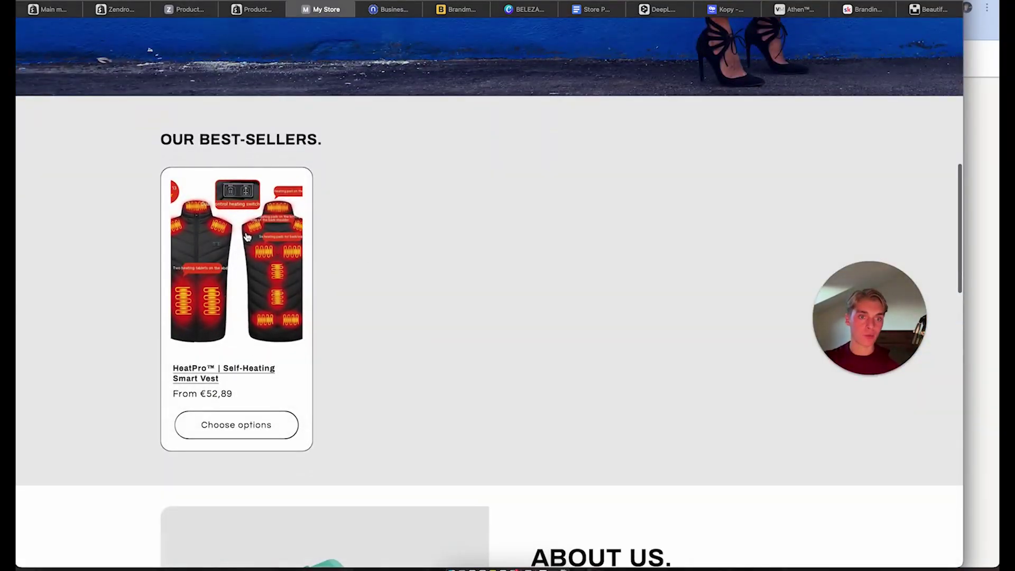
scroll(242, 237, up, 1)
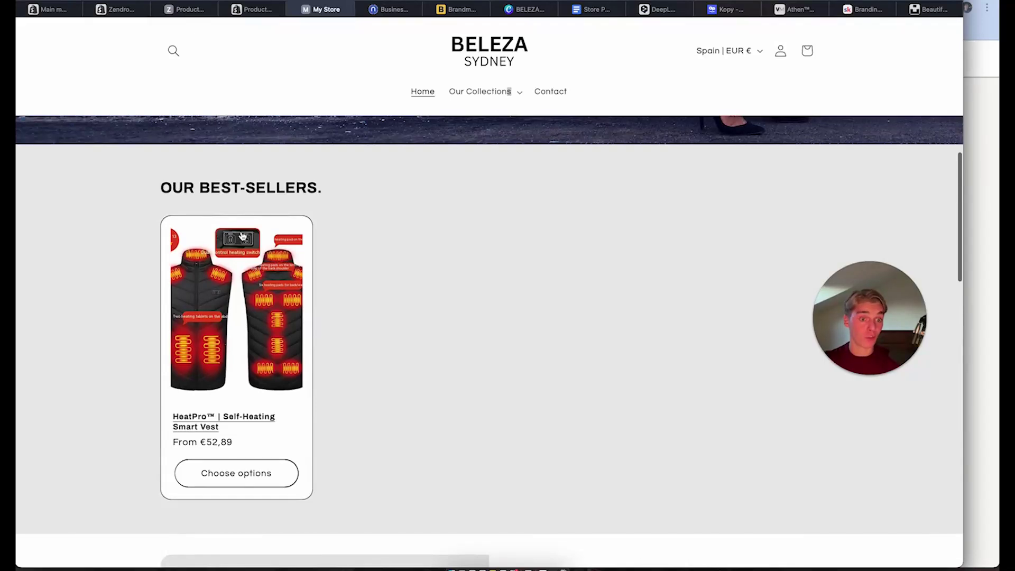
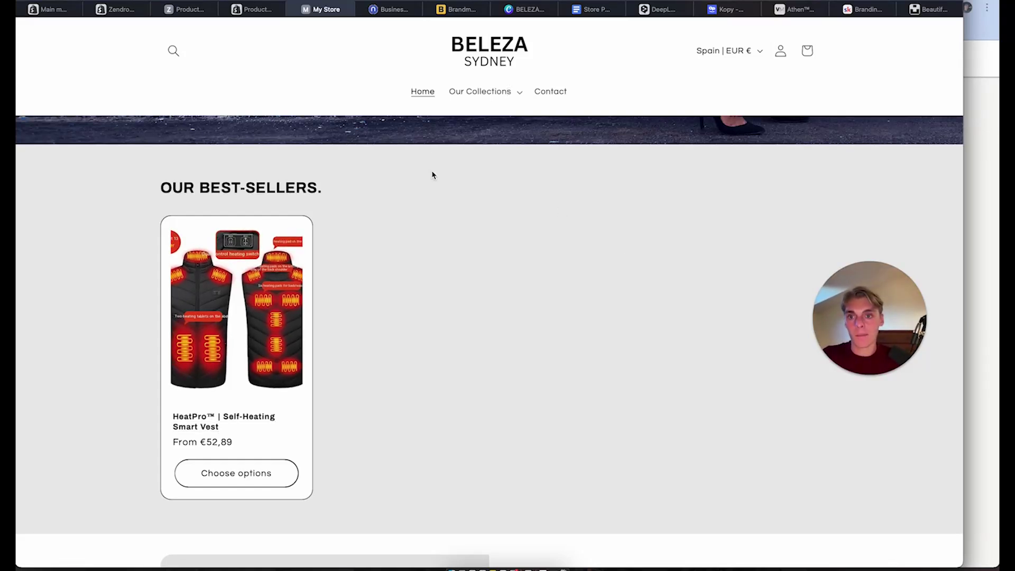
Scroll the storefront back to the top and switch to the Kopy sign-up page
scroll(433, 175, up, 8)
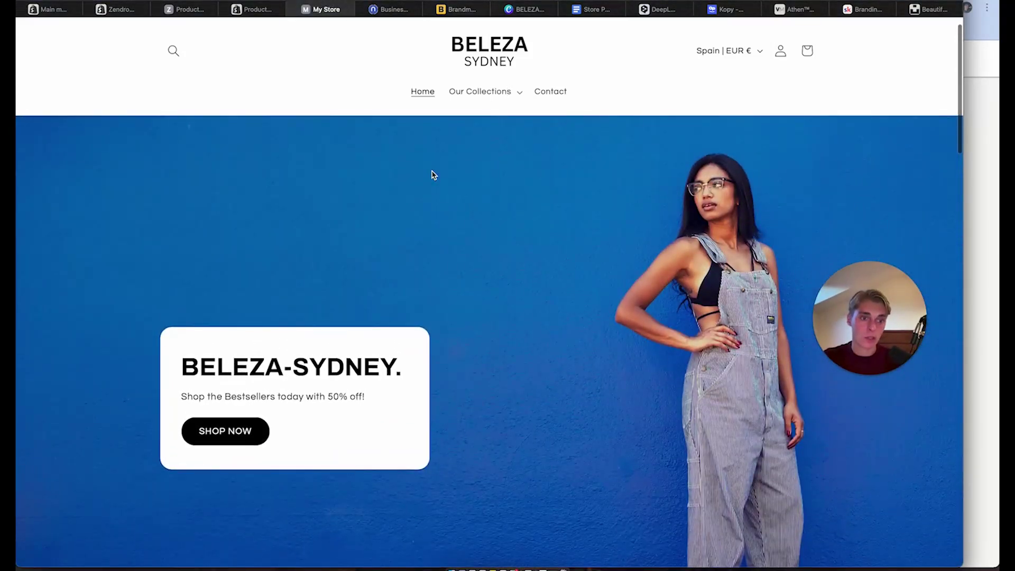
click(723, 10)
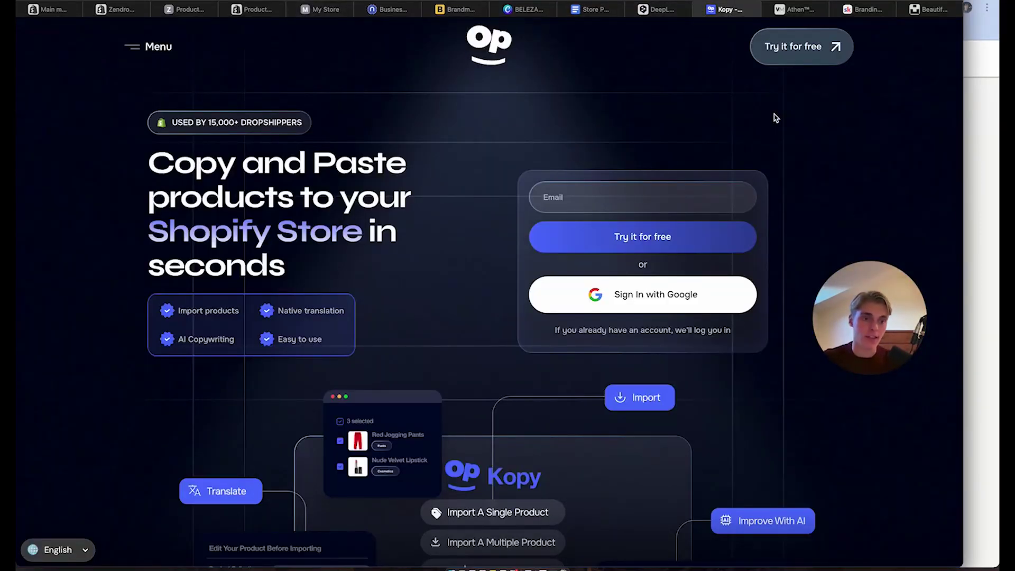
Start a free Kopy sign-up and enter the account e-mail, fixing typos in its domain
click(782, 50)
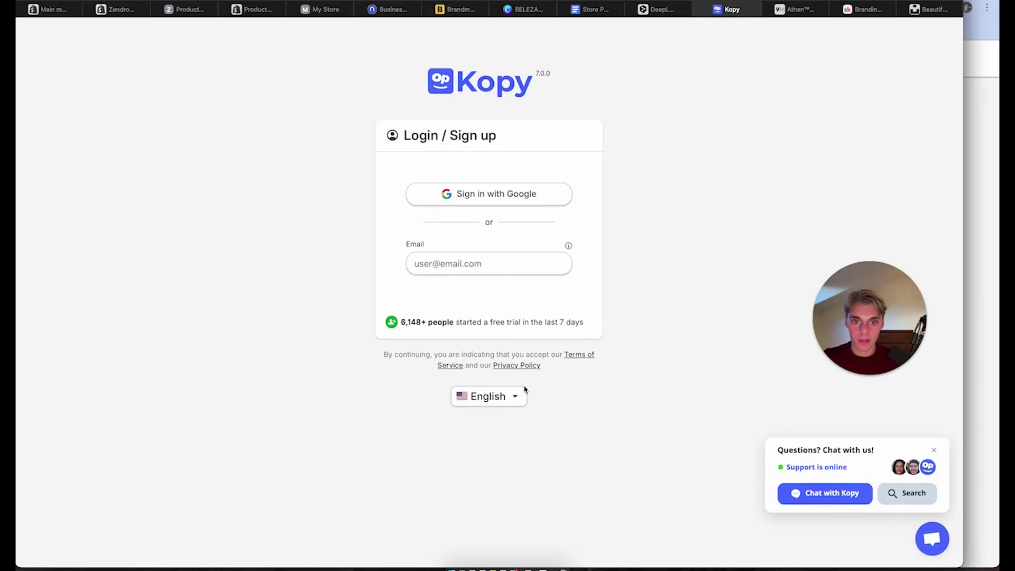
click(454, 262)
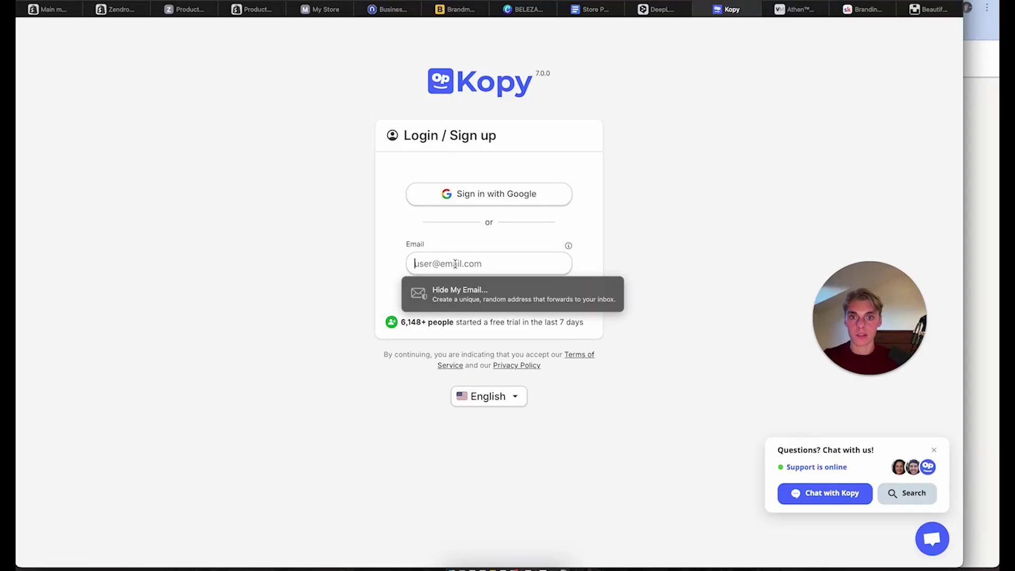
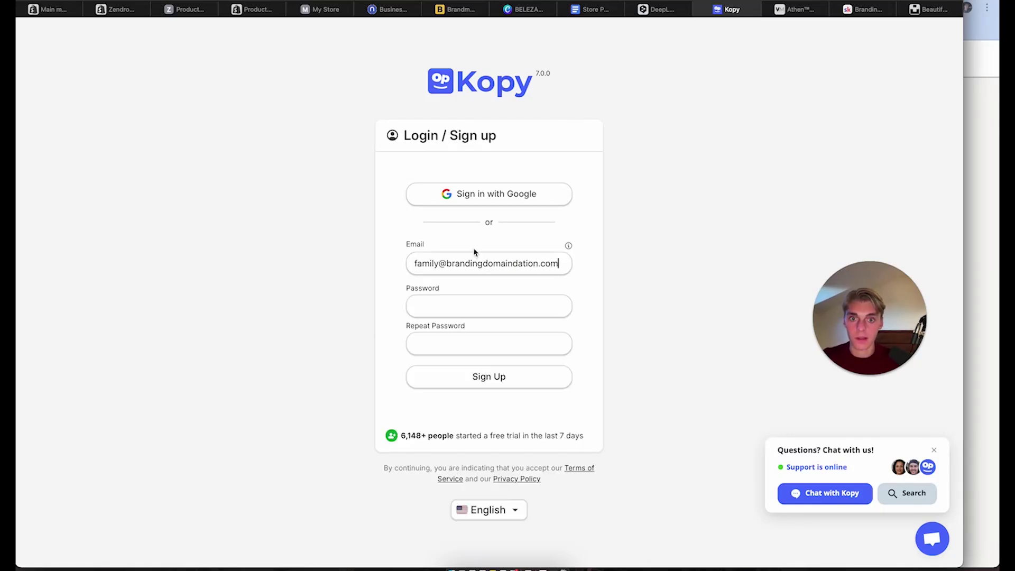
click(506, 263)
key(BackSpace)
key(Right)
text(a)
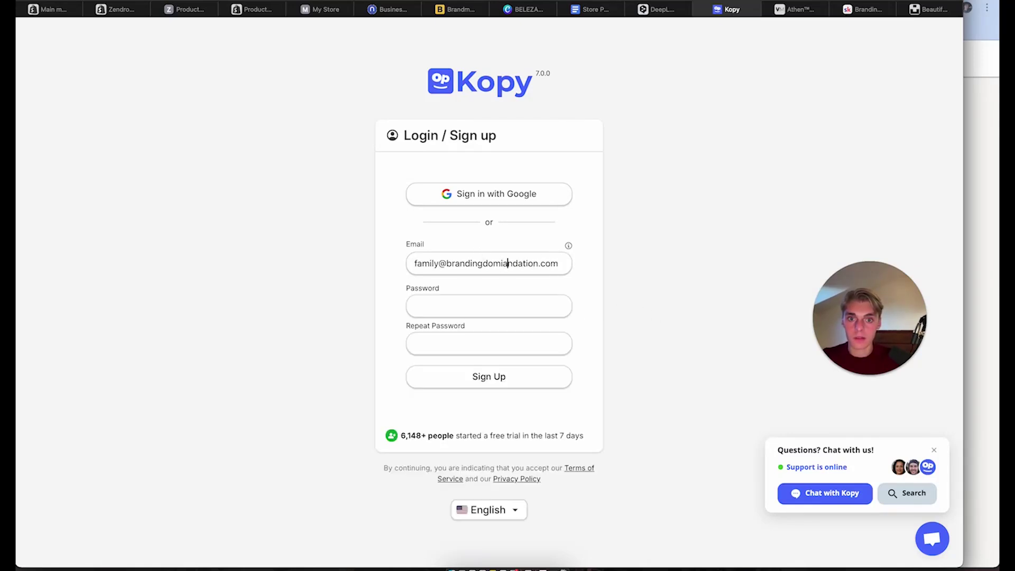
key(BackSpace)
key(Right)
text(a)
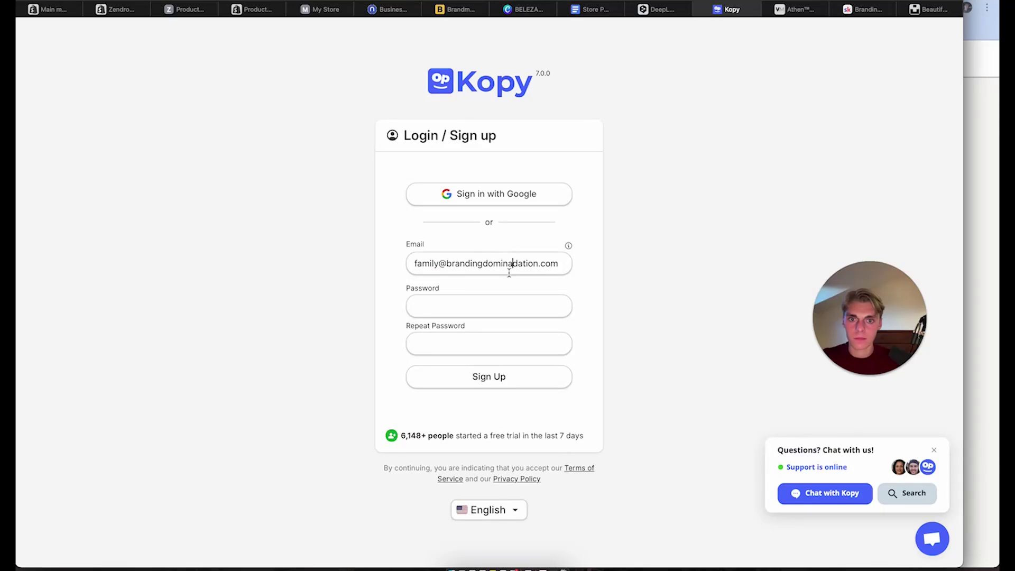
key(Delete)
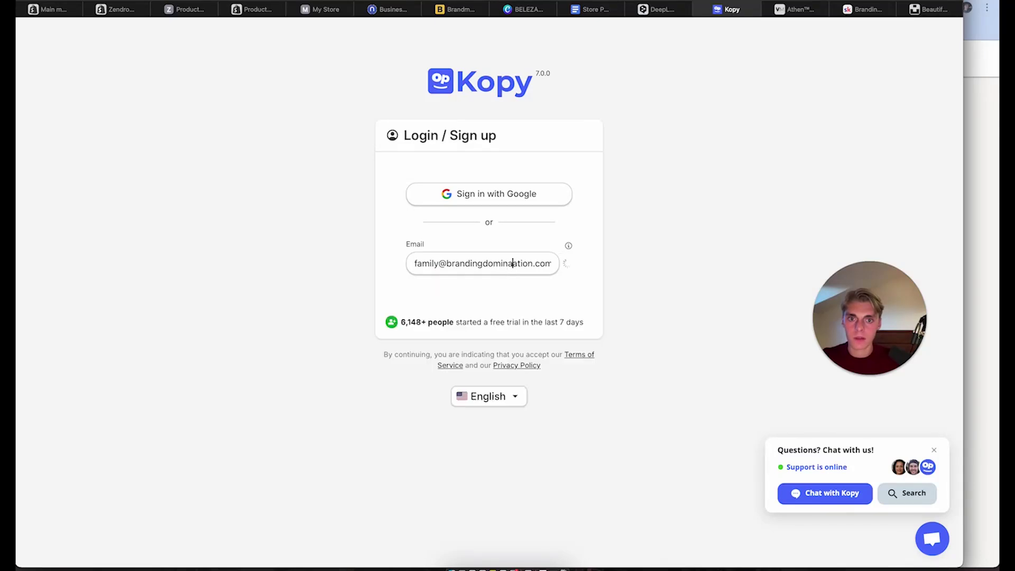
key(Right)
key(BackSpace)
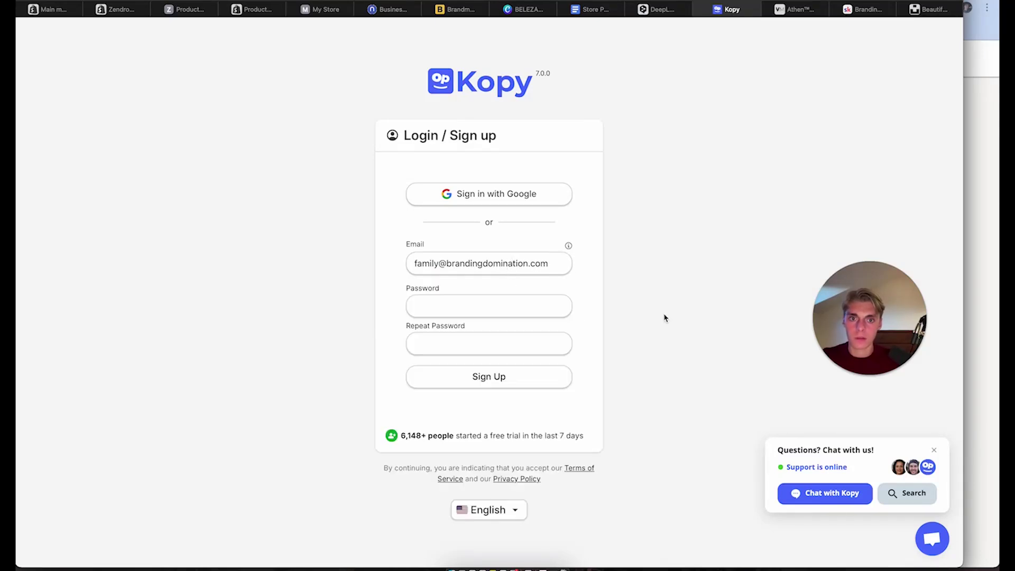
Set and confirm the account password, submit the sign-up, then return to Shopify for the domain
click(485, 311)
text(*)
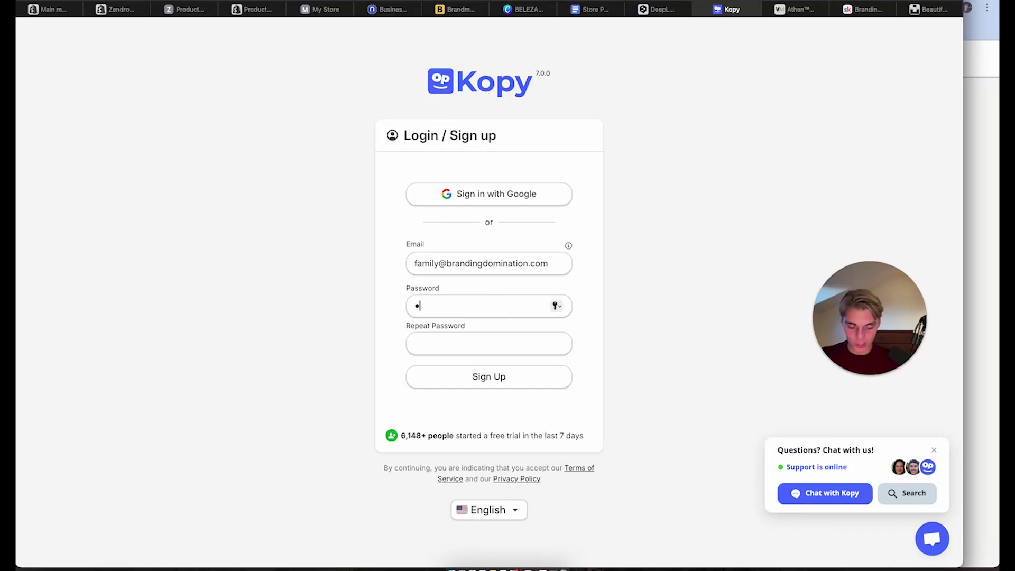
text(**********)
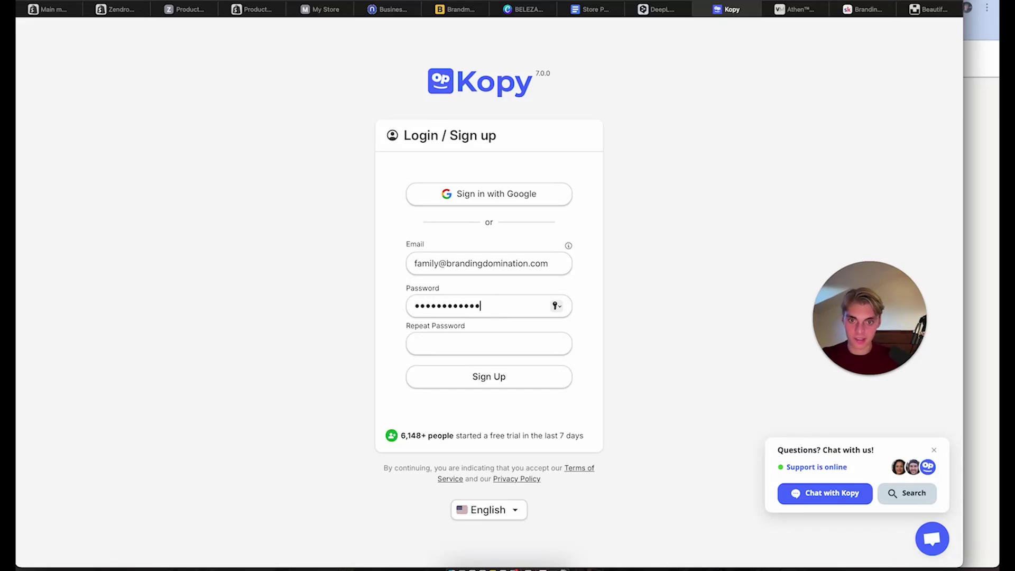
click(464, 334)
text(*****)
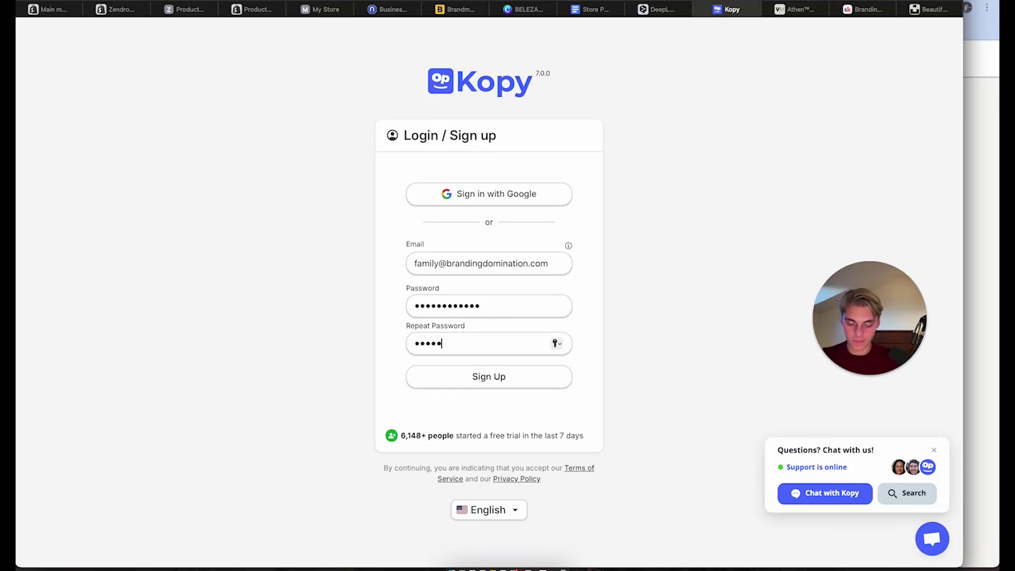
text(******)
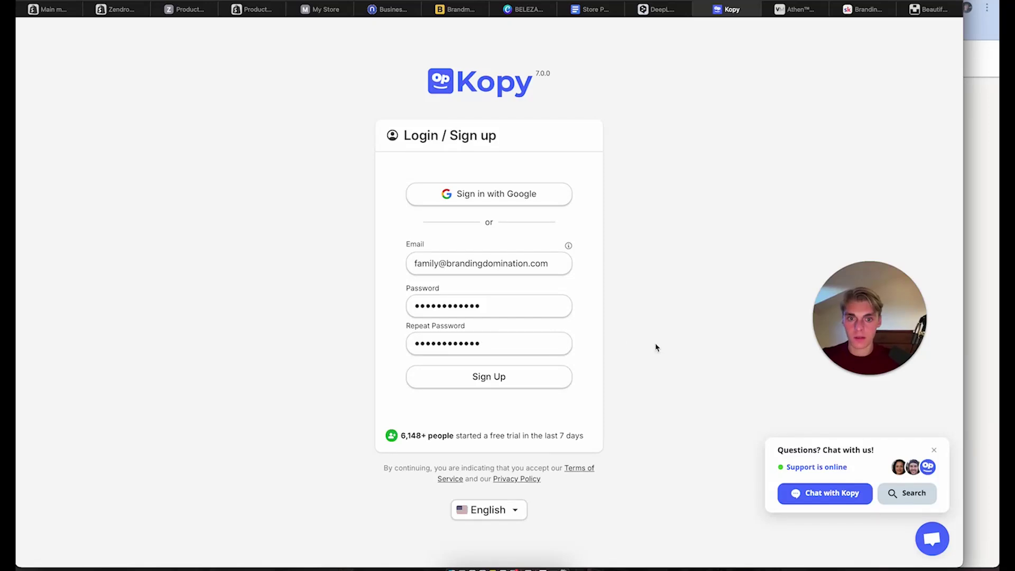
click(485, 378)
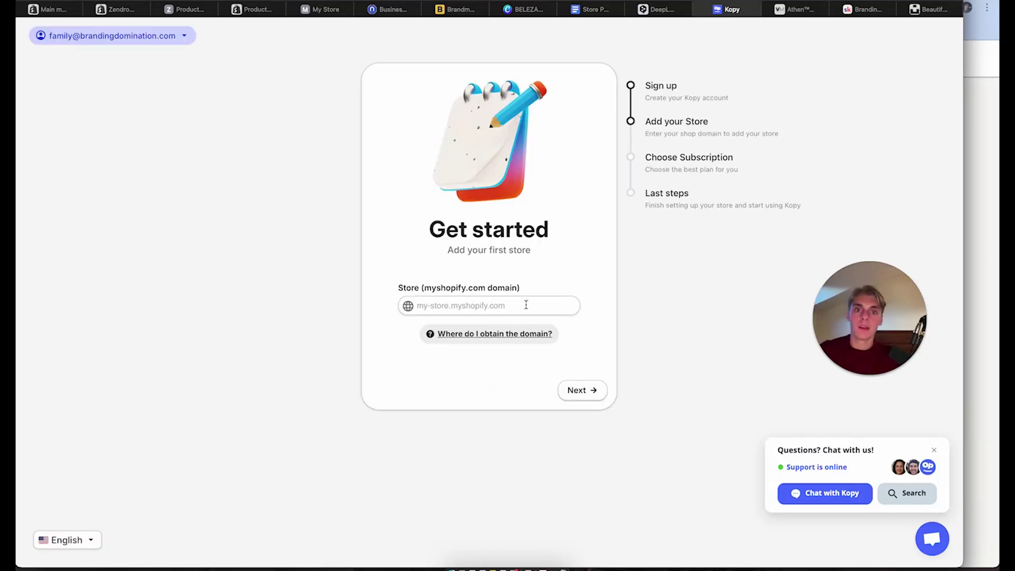
click(521, 306)
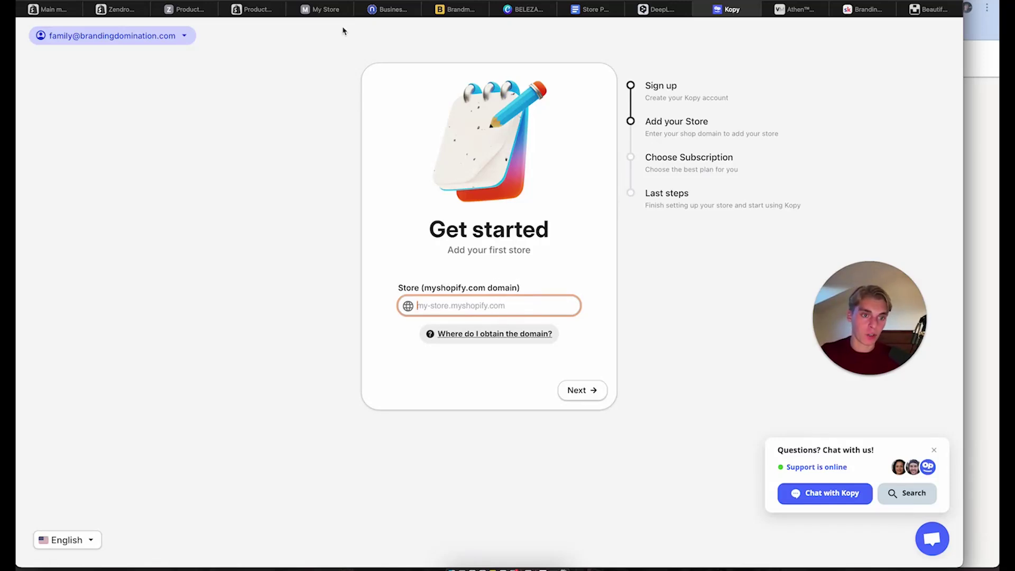
click(63, 10)
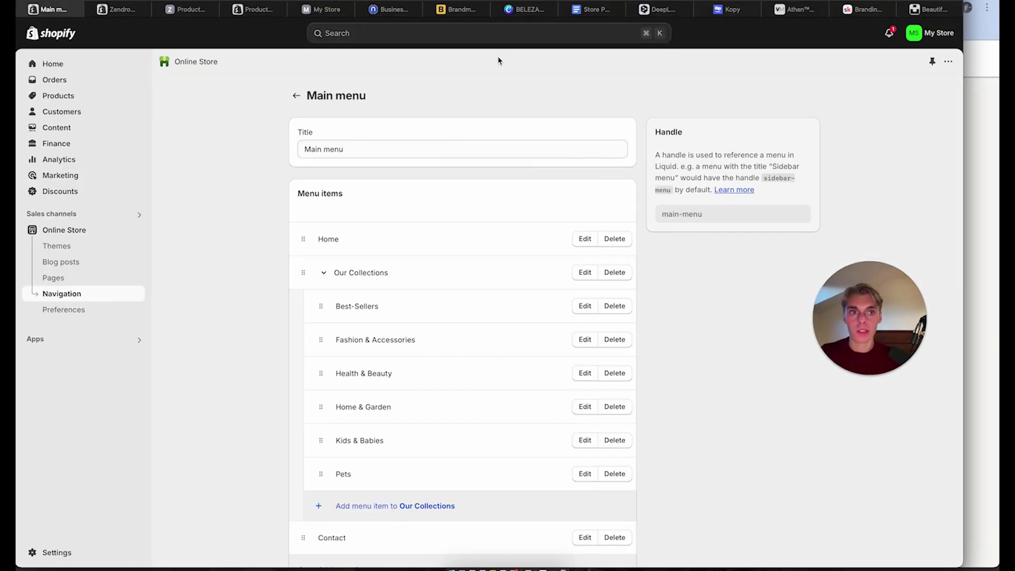
Look over the Shopify account settings, then return to the Main menu page
click(937, 39)
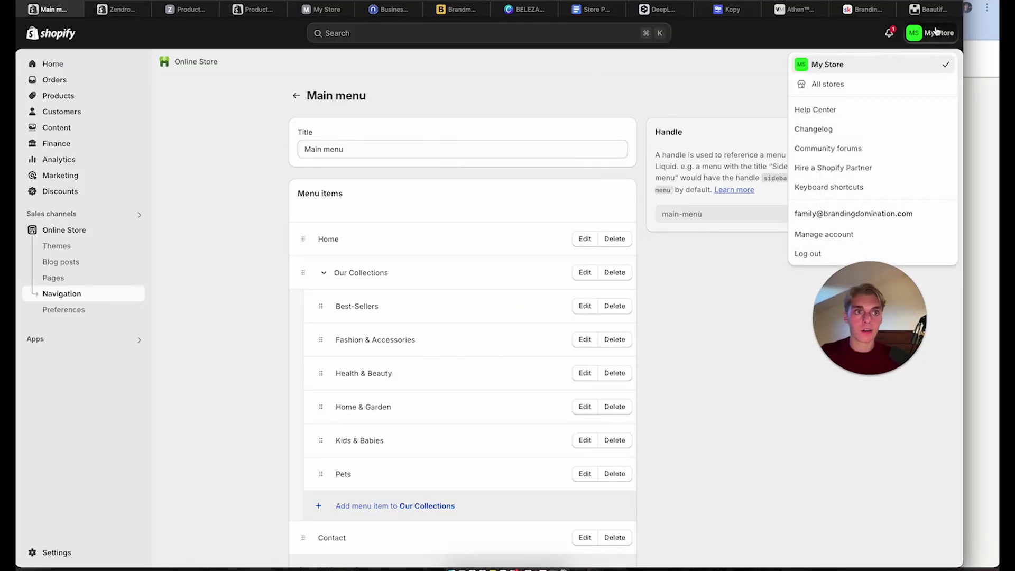
click(813, 240)
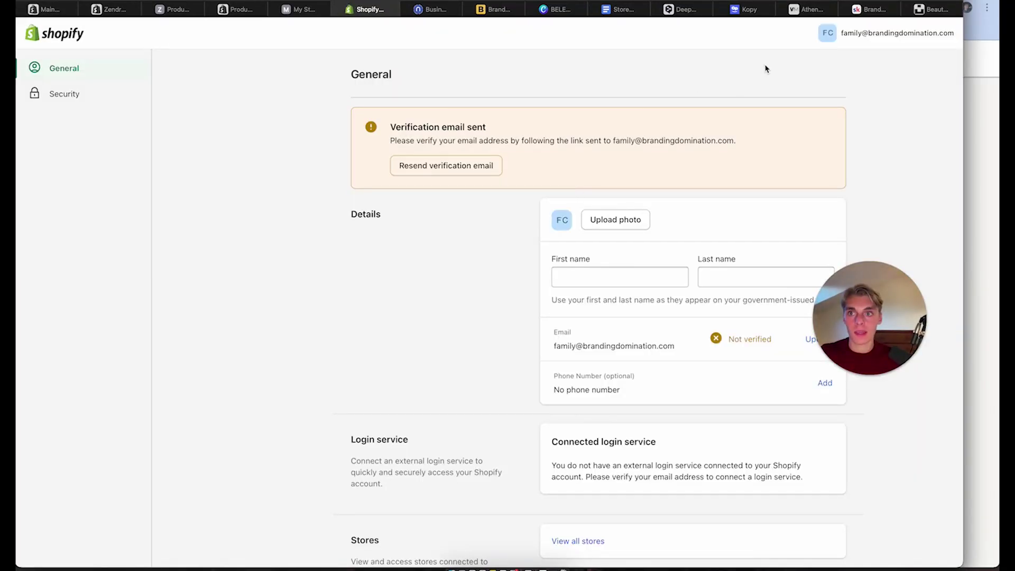
scroll(347, 236, down, 4)
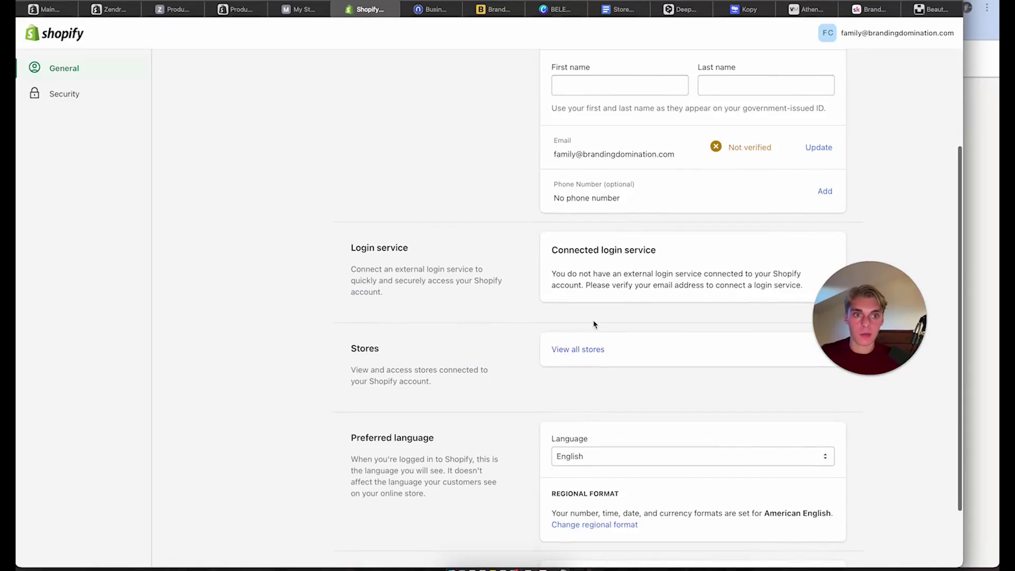
scroll(593, 324, down, 2)
scroll(593, 324, up, 6)
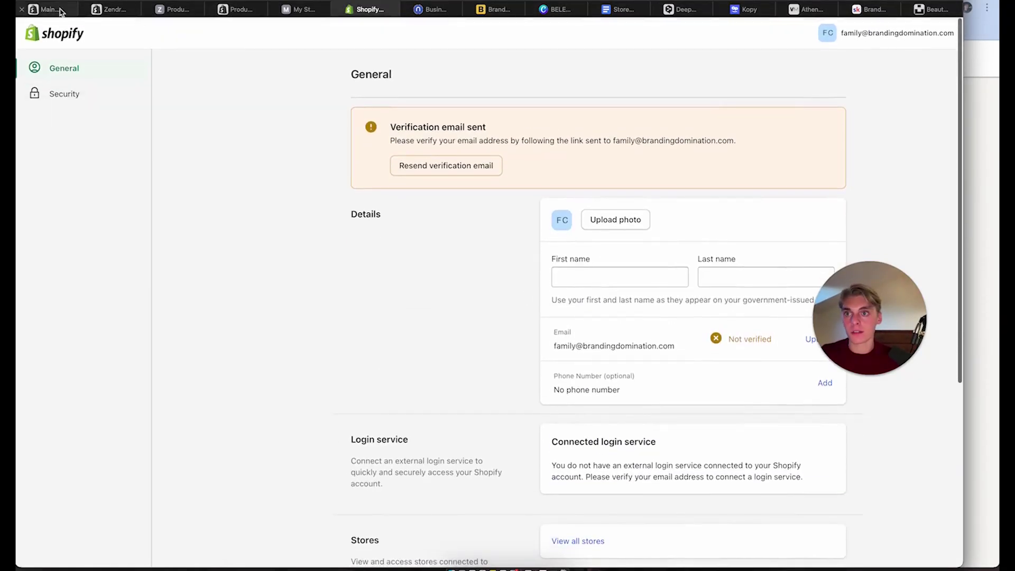
click(61, 11)
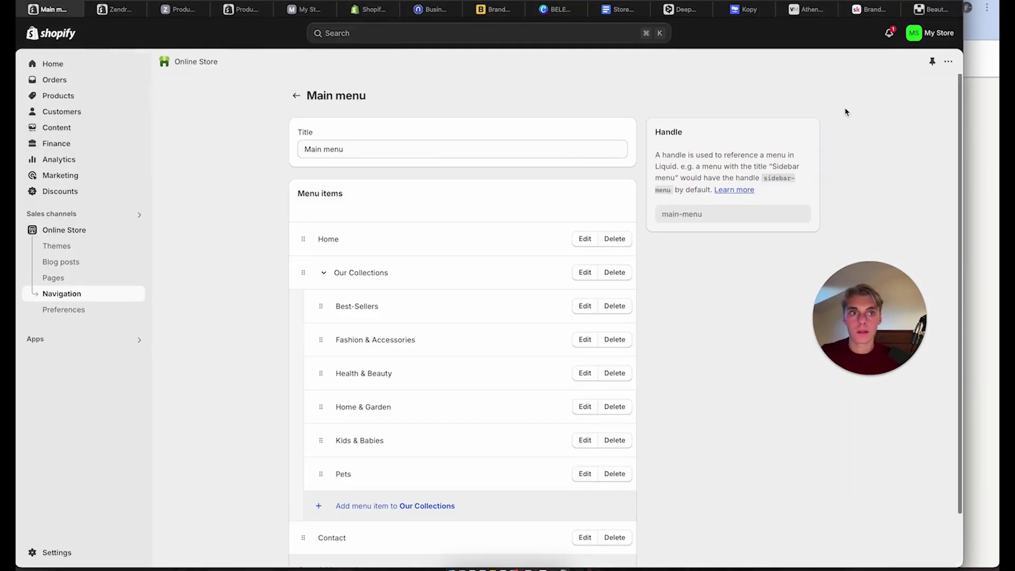
Copy the My Store link from the store list and paste it into DeepL
click(933, 33)
click(833, 84)
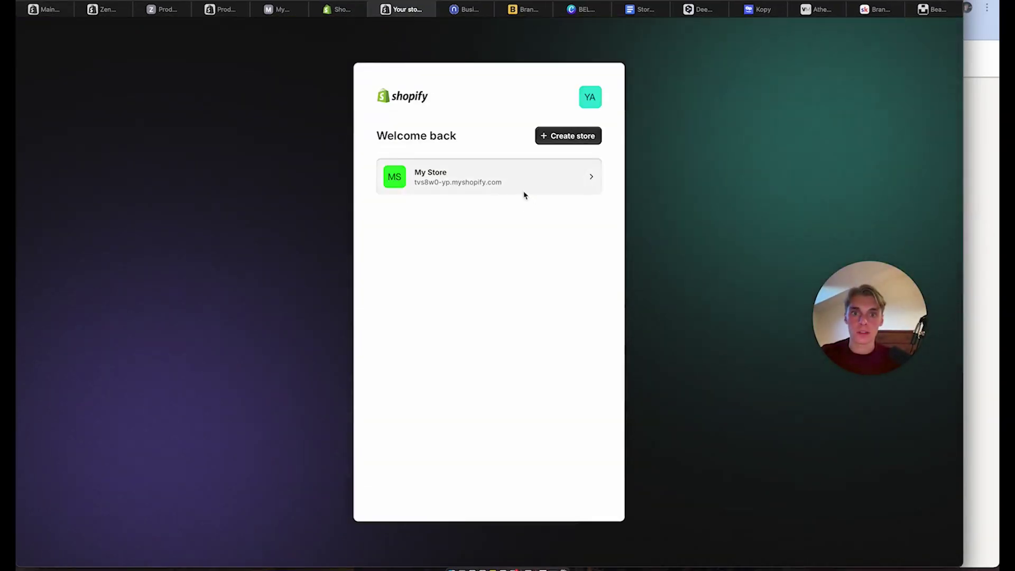
right_click(450, 184)
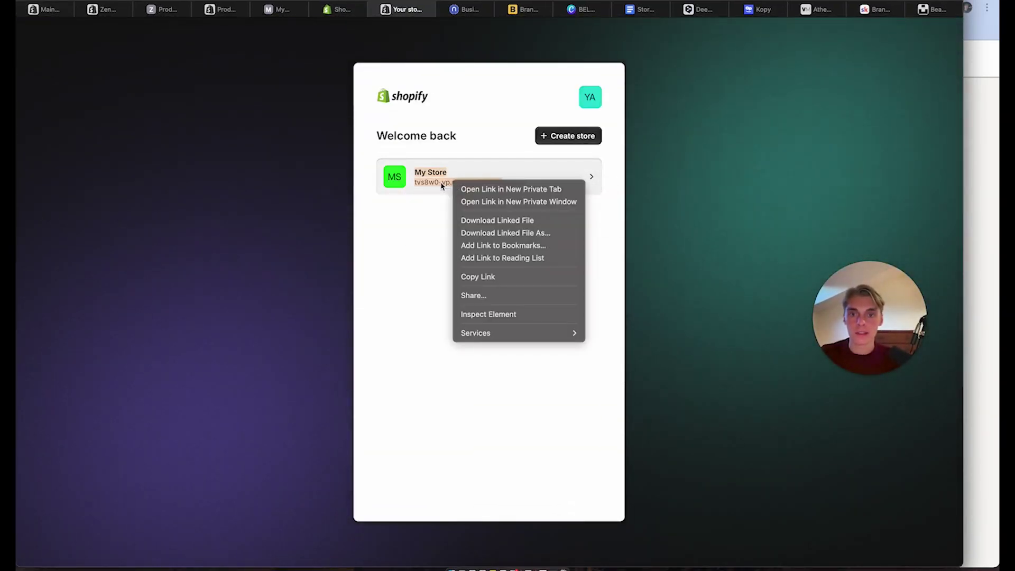
click(441, 185)
right_click(441, 184)
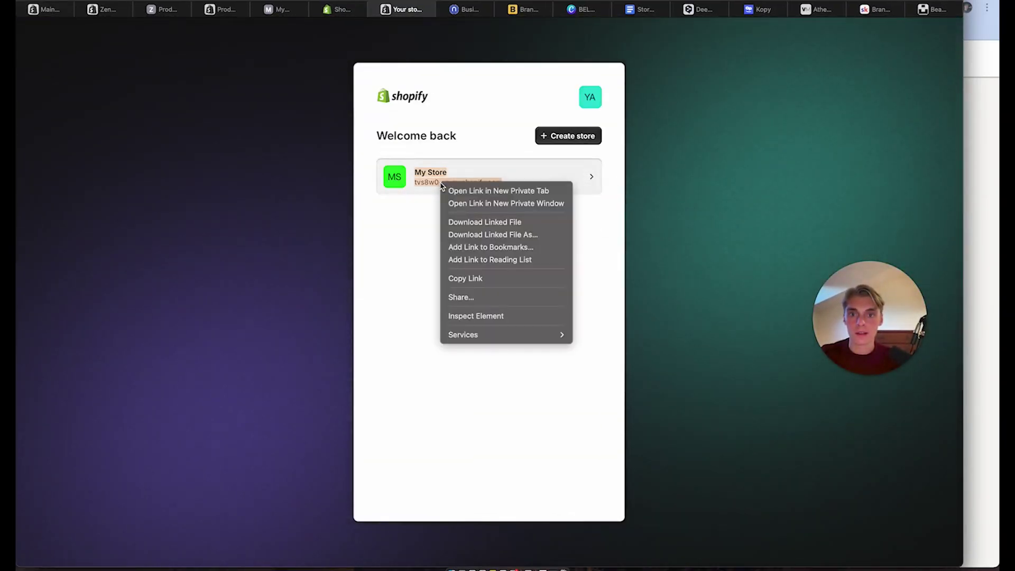
click(467, 278)
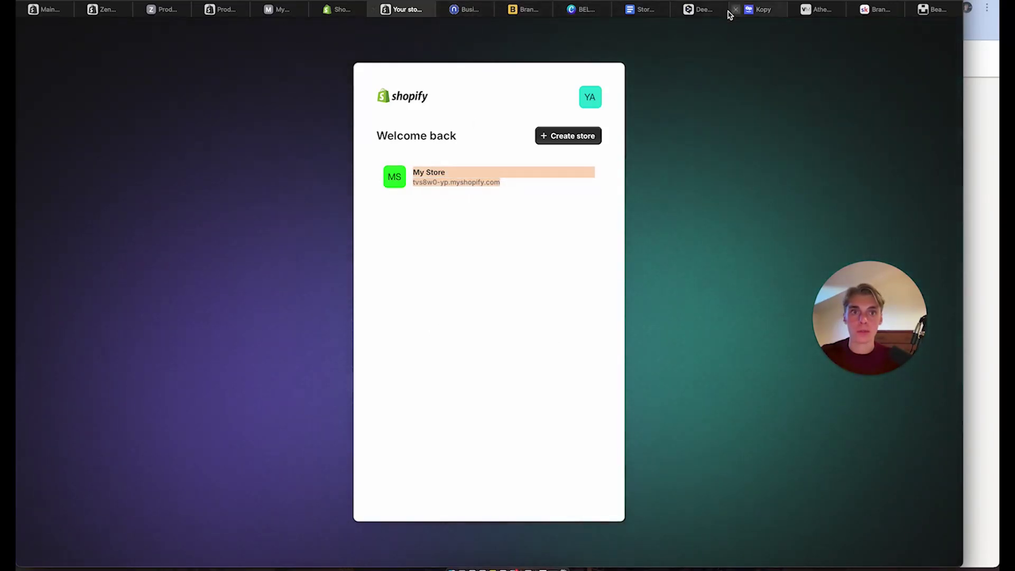
click(728, 14)
click(238, 180)
key(super+a)
key(super+v)
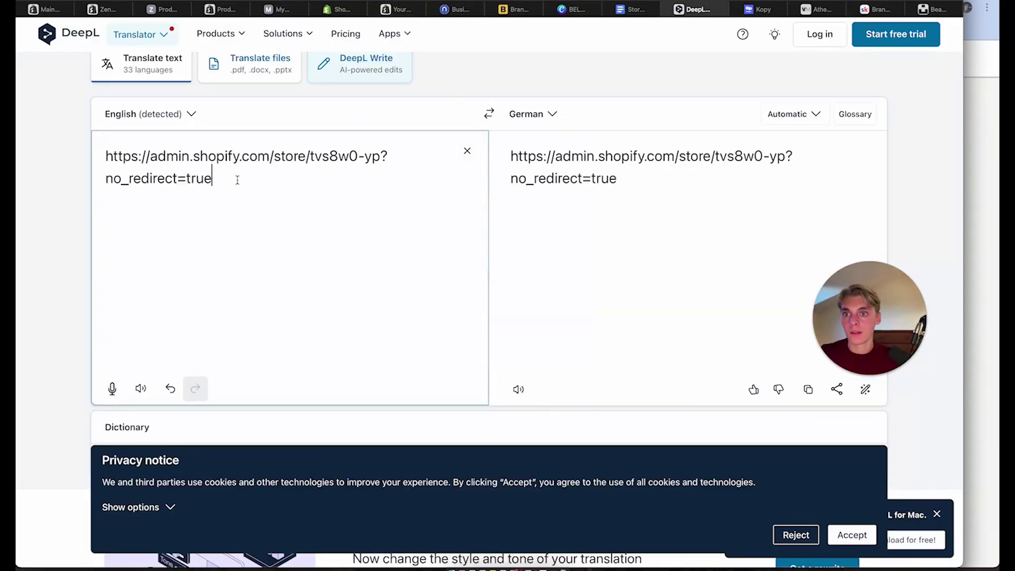
Open My Store's admin General settings and select the store's myshopify.com domain
click(52, 12)
click(109, 9)
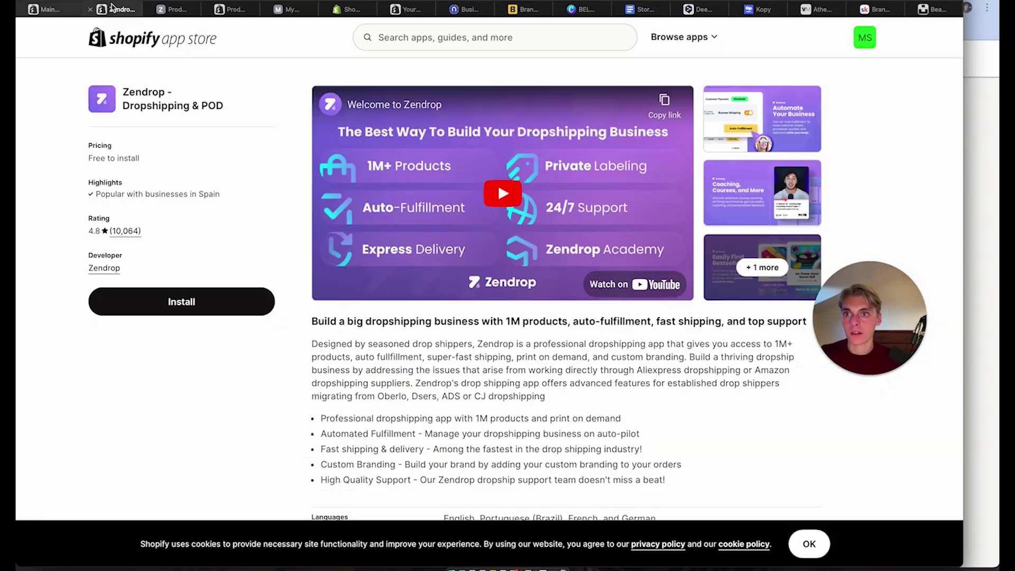
click(233, 10)
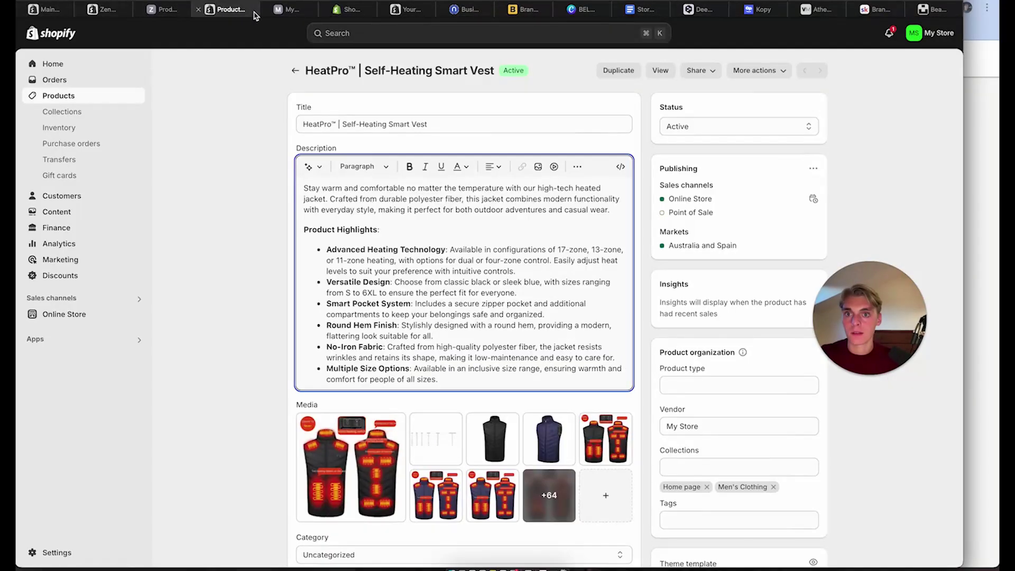
click(418, 10)
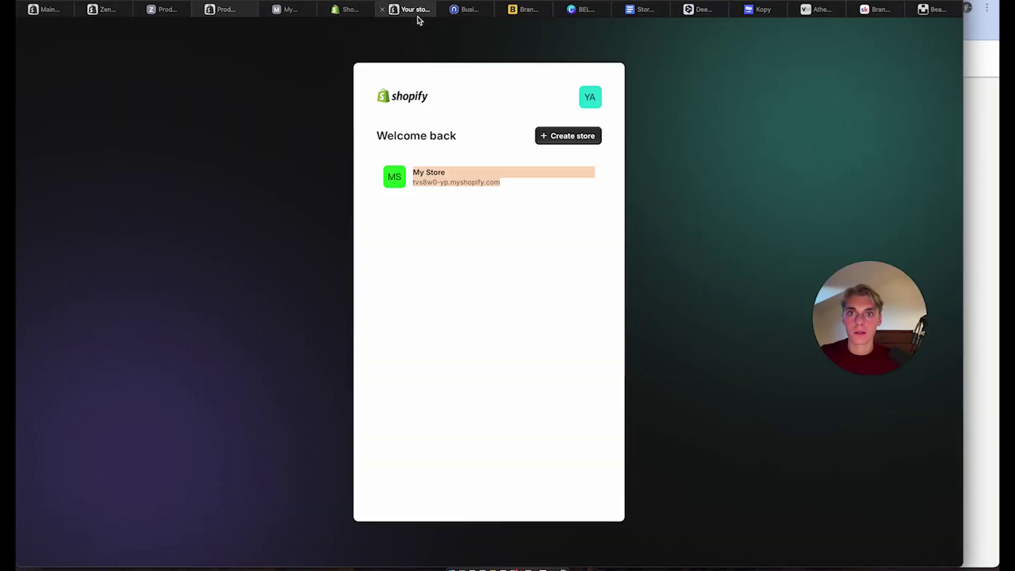
click(513, 185)
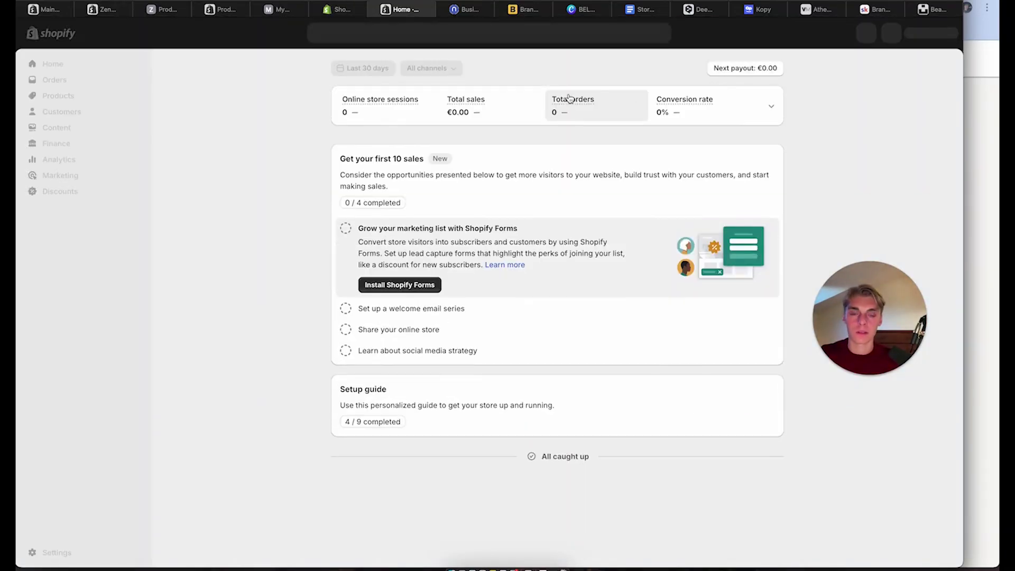
click(926, 35)
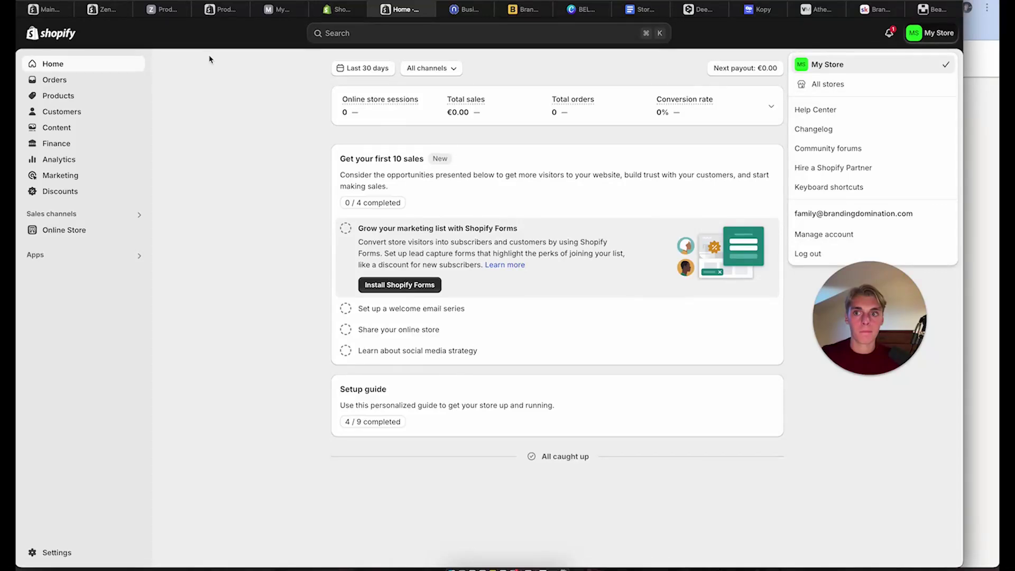
click(57, 550)
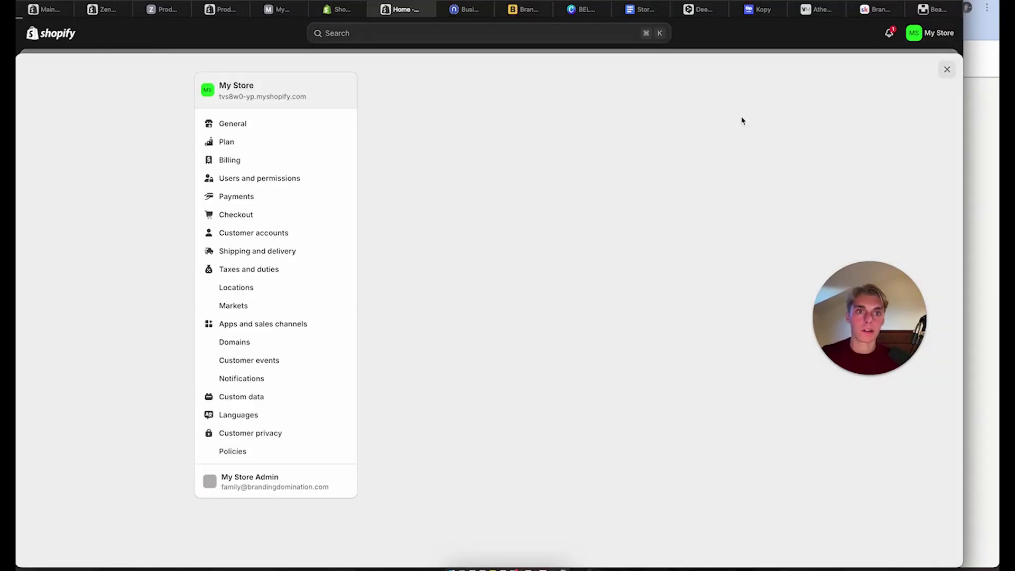
drag(304, 96, 221, 98)
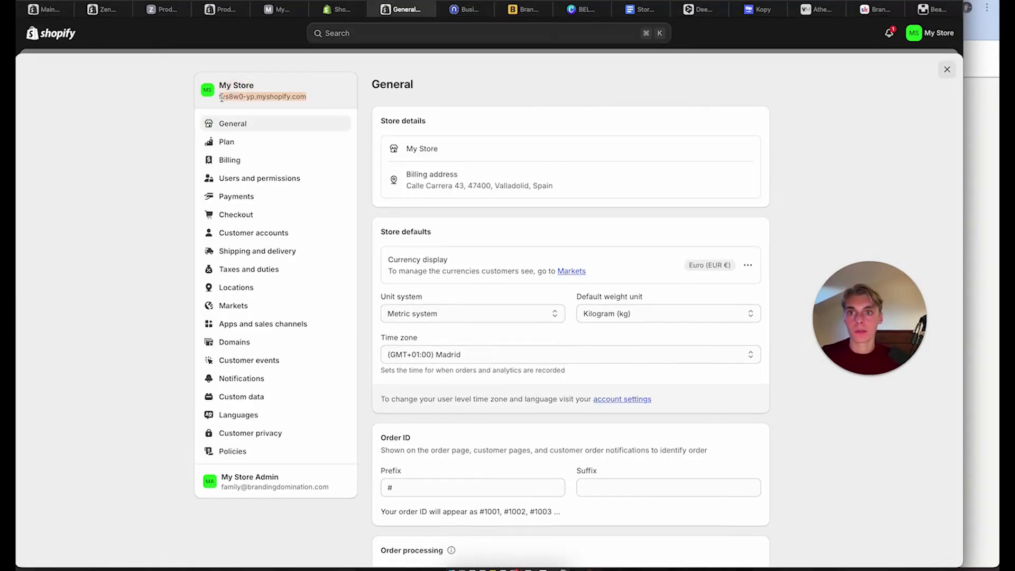
click(761, 9)
Paste the myshopify.com domain into Kopy's Store field and continue to the plans
key(super+v)
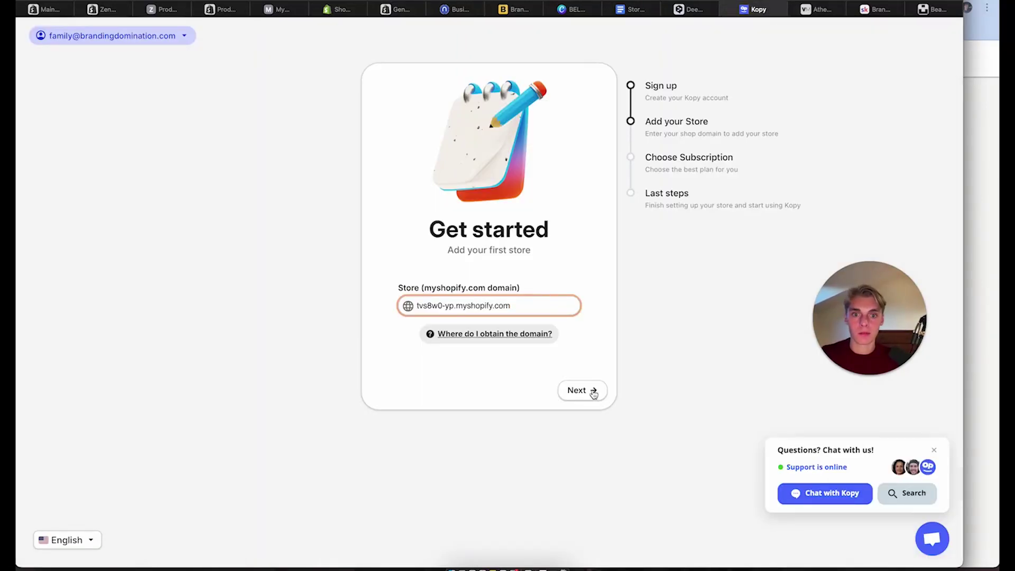
click(593, 390)
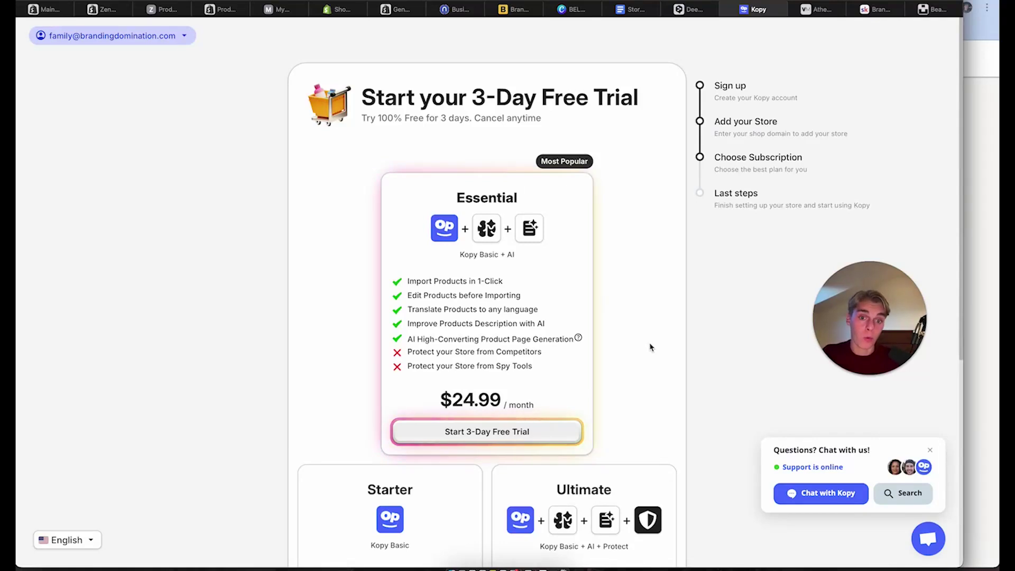
scroll(651, 346, down, 6)
scroll(651, 347, down, 1)
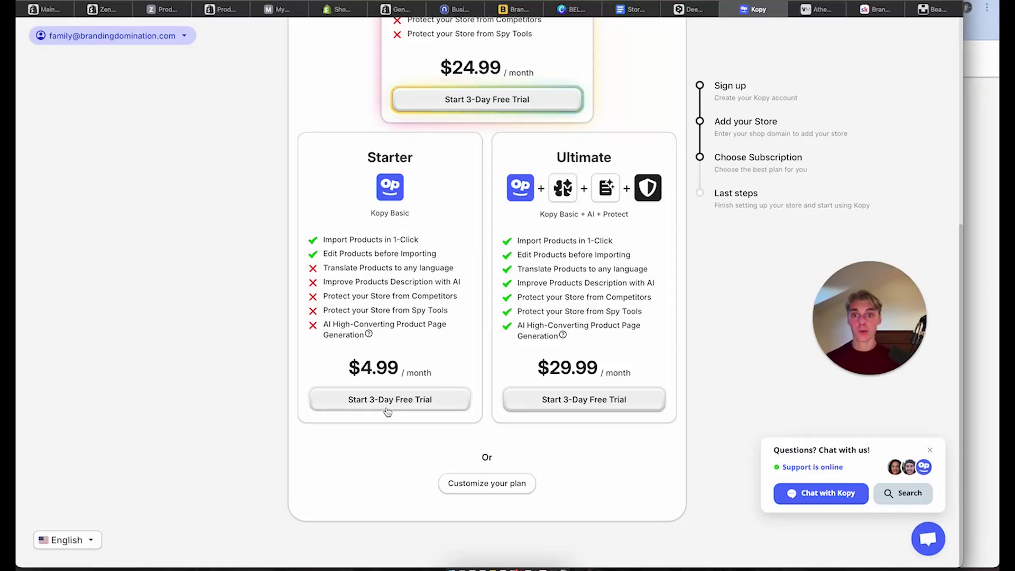
Start the Starter plan's 3-day free trial ($4.99/month), entering postcode 4740 at checkout
click(387, 405)
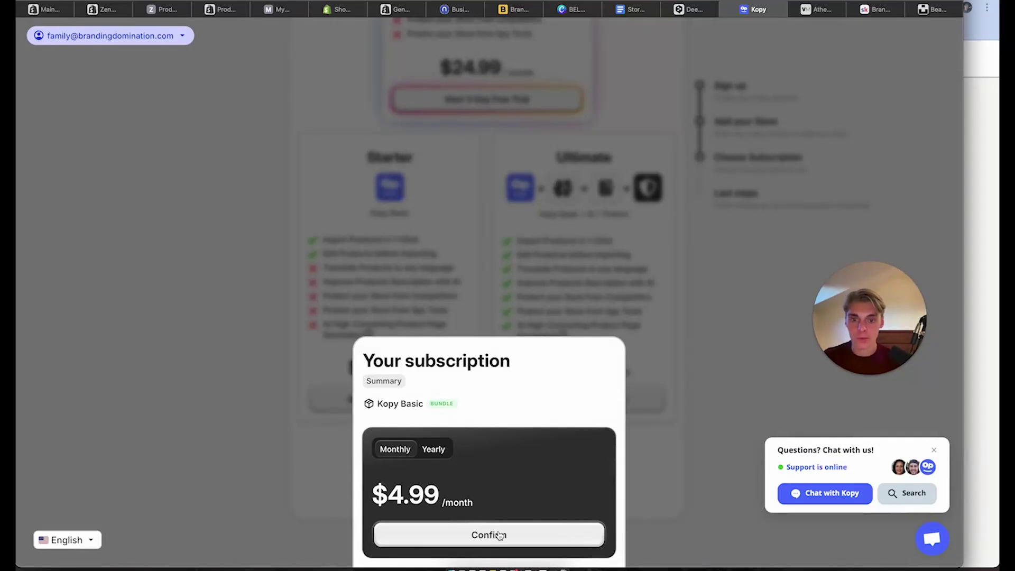
click(500, 535)
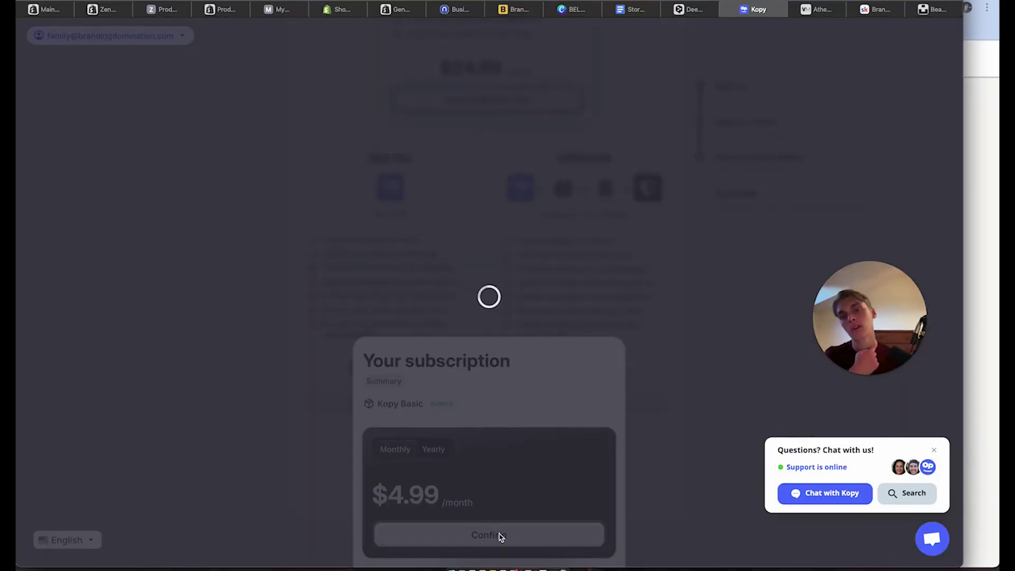
click(543, 286)
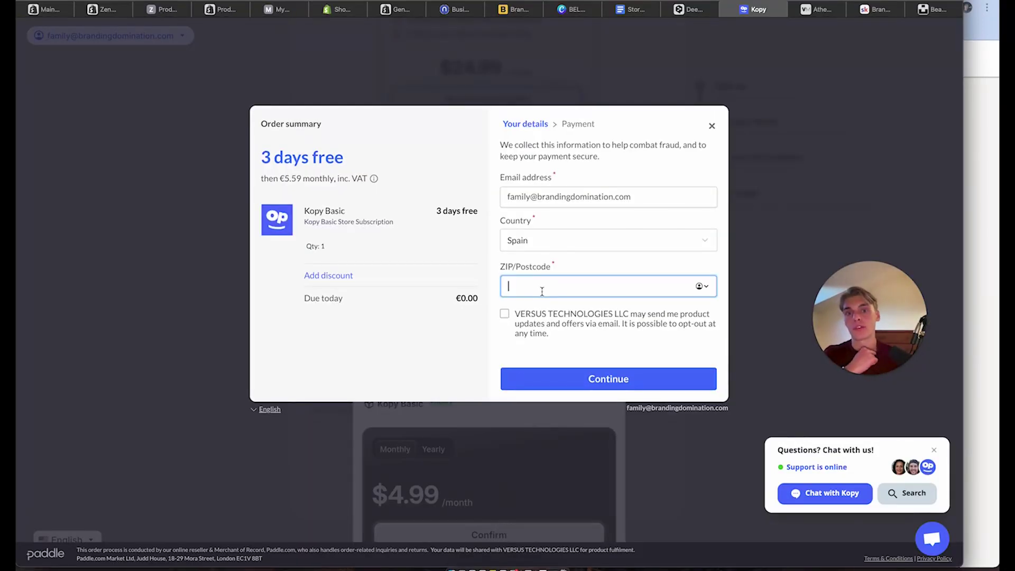
text(47400)
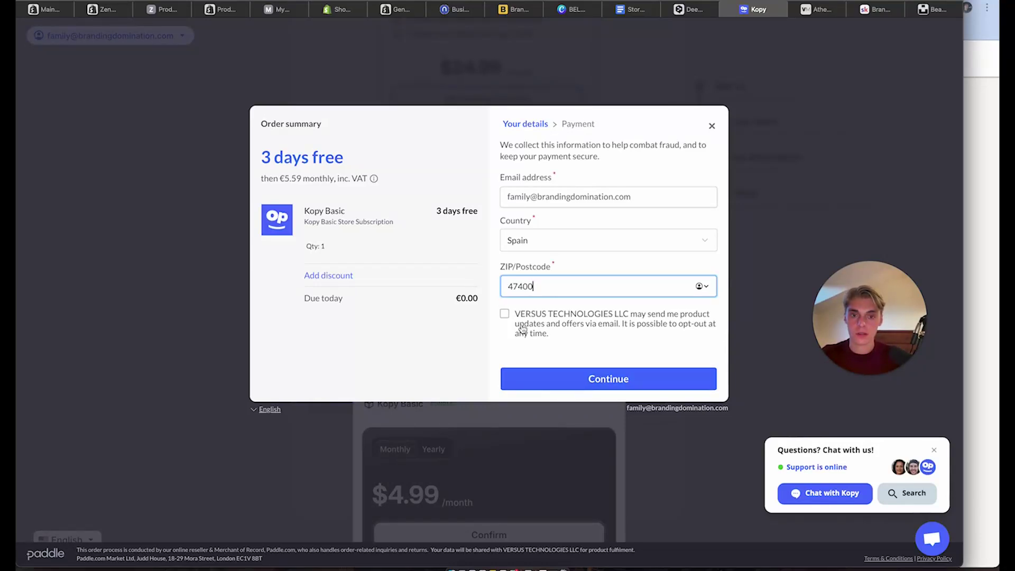
double_click(523, 325)
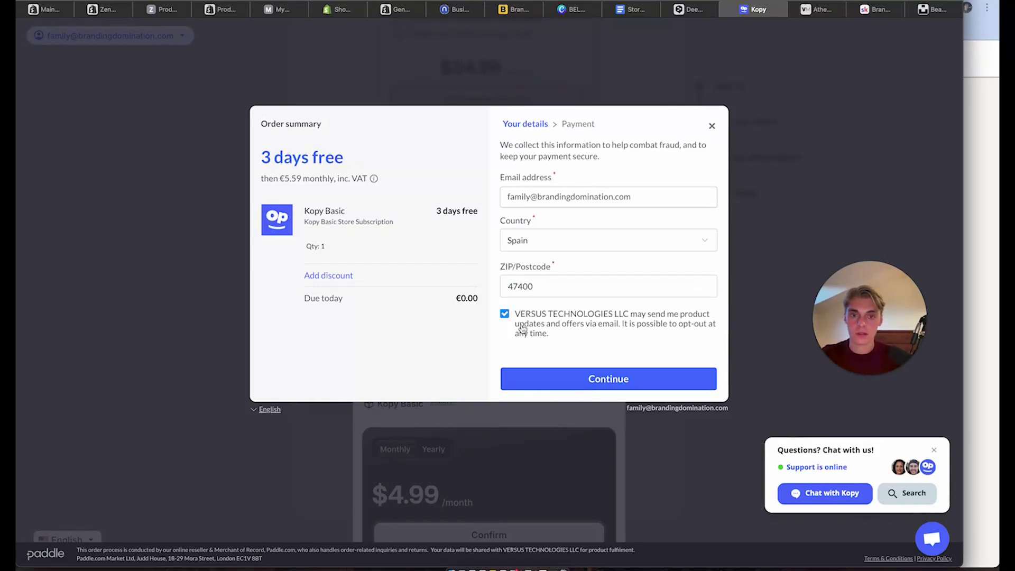
click(564, 381)
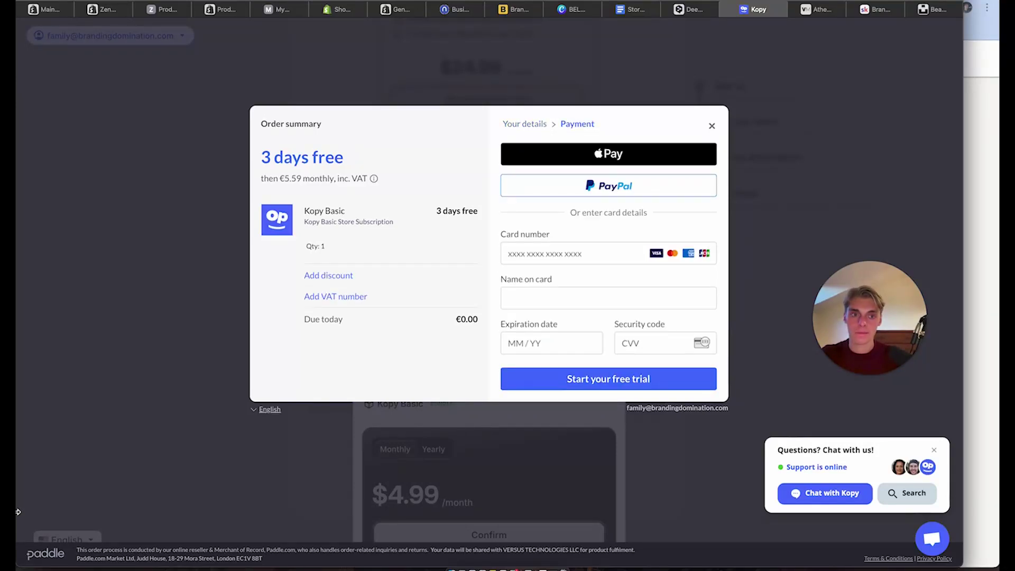
drag(66, 468, 103, 380)
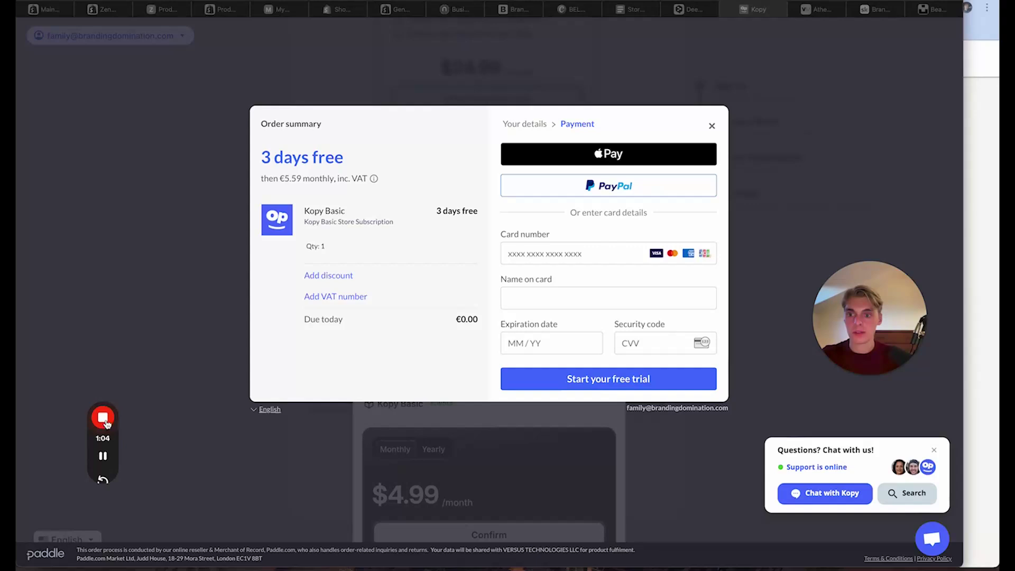
click(99, 458)
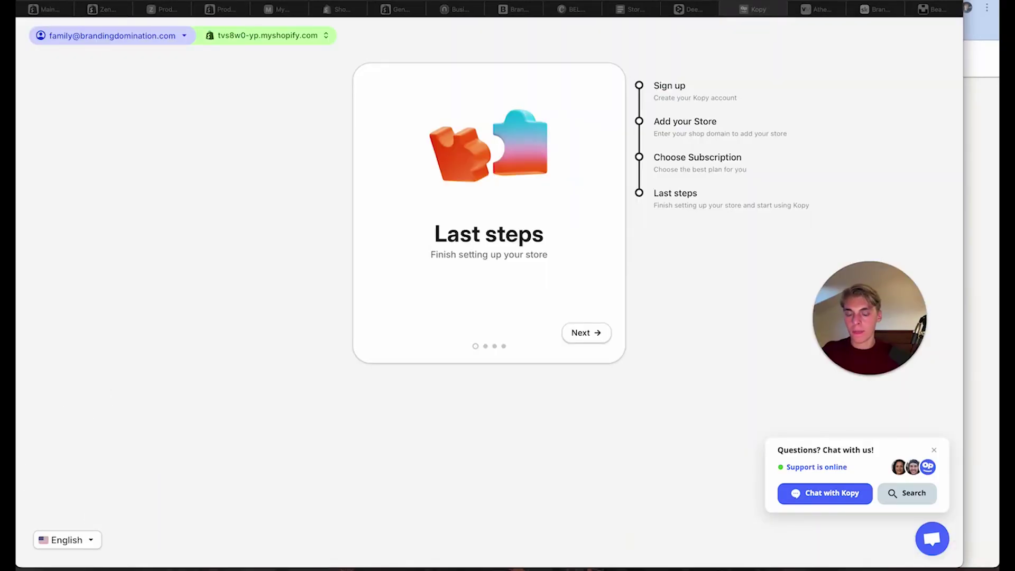
Advance from Last steps to Kopy's Step 1 custom-app instructions, then go back to Shopify
click(284, 311)
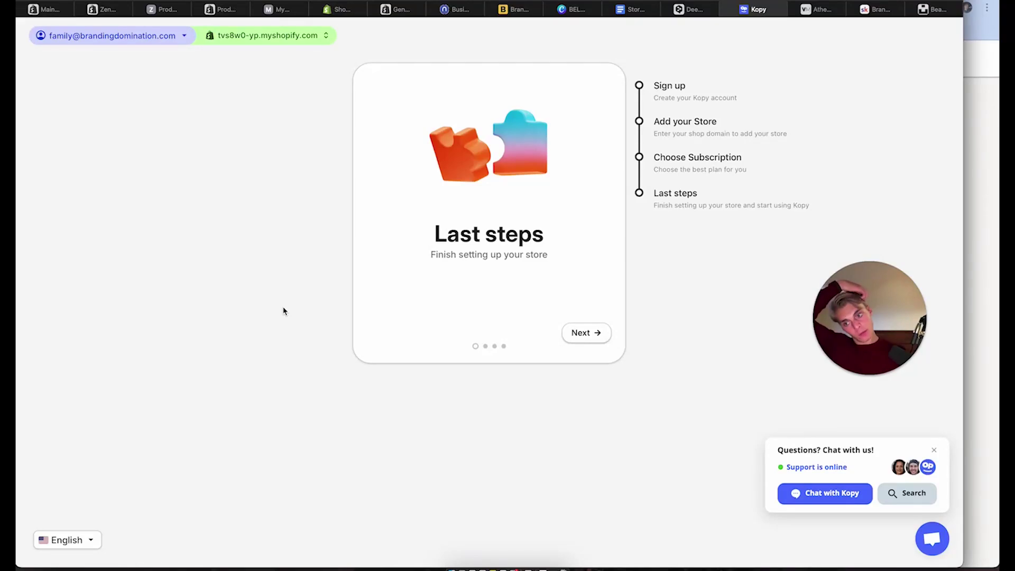
click(590, 334)
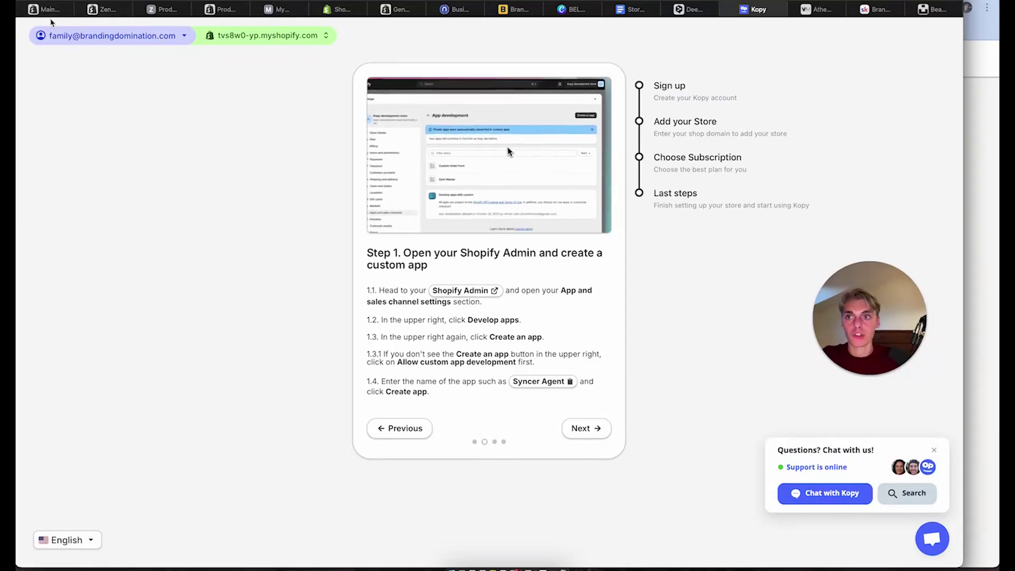
click(51, 12)
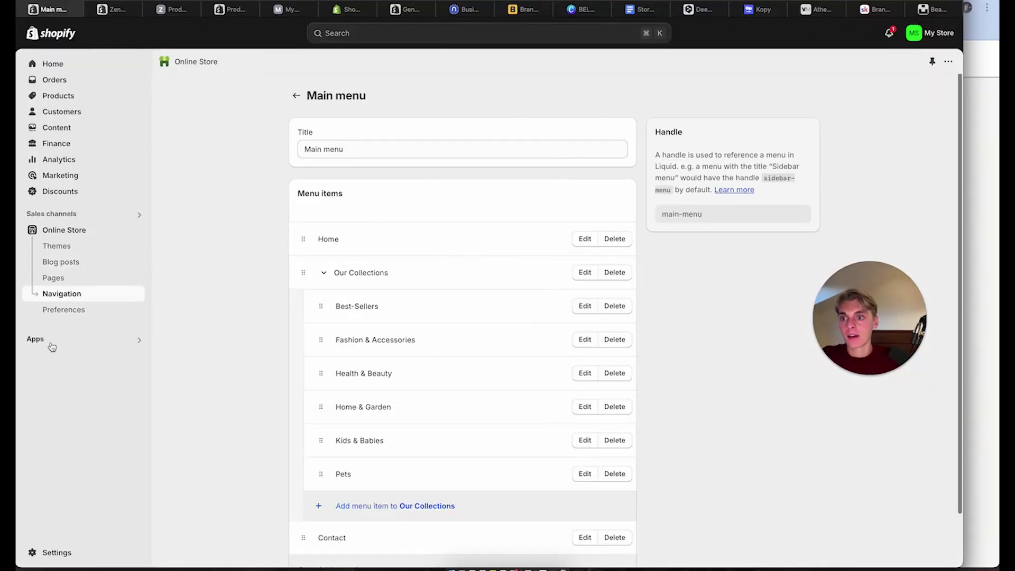
Allow custom app development under Apps and sales channels and open the Create an app dialog
click(51, 343)
click(347, 151)
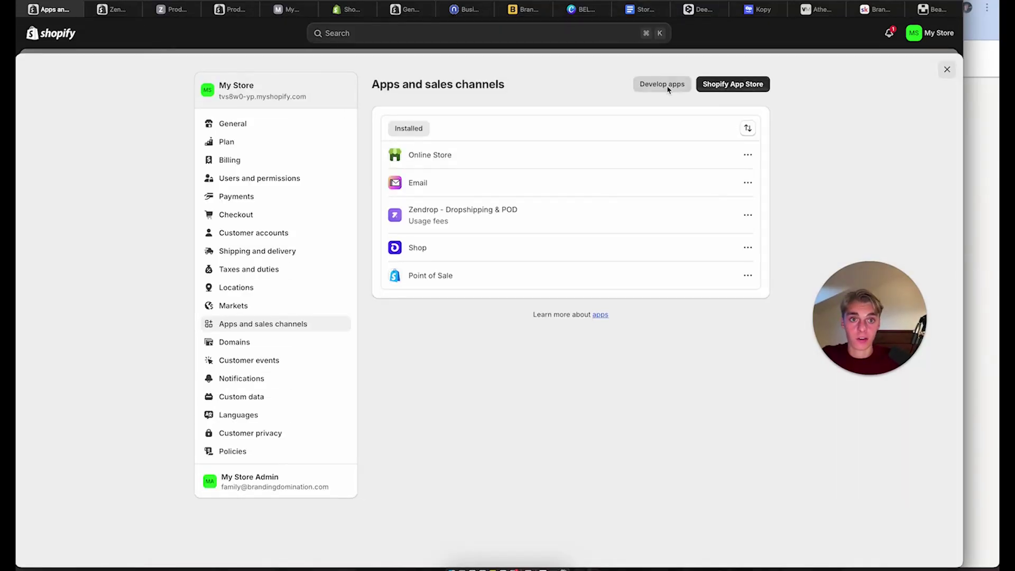
click(664, 86)
click(589, 332)
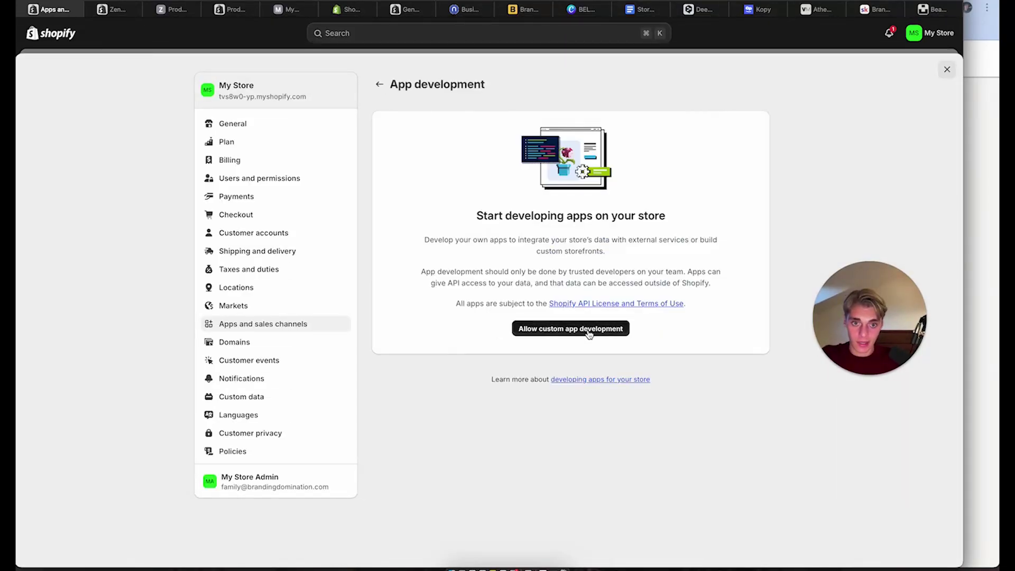
click(687, 272)
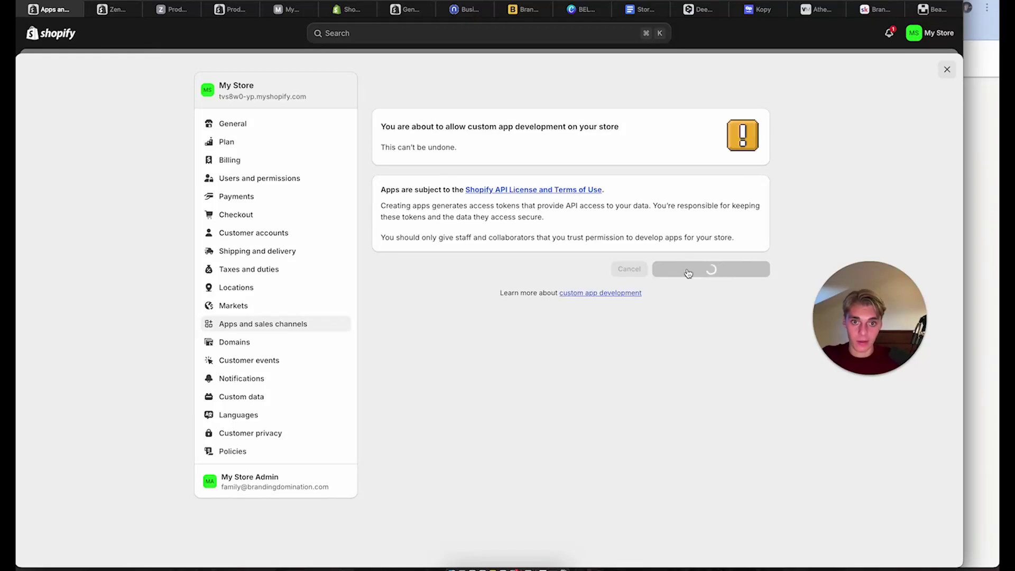
click(581, 257)
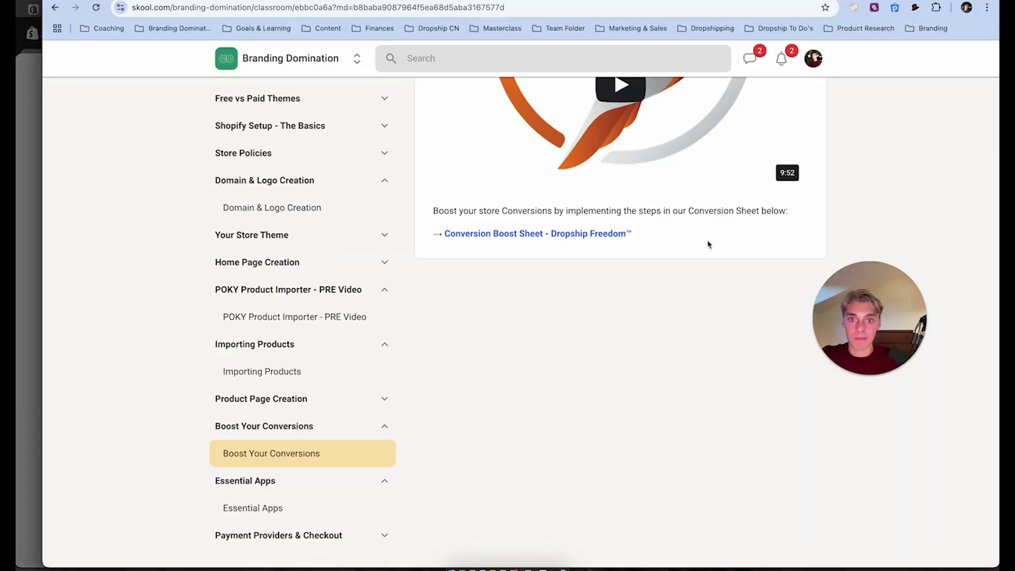
click(17, 117)
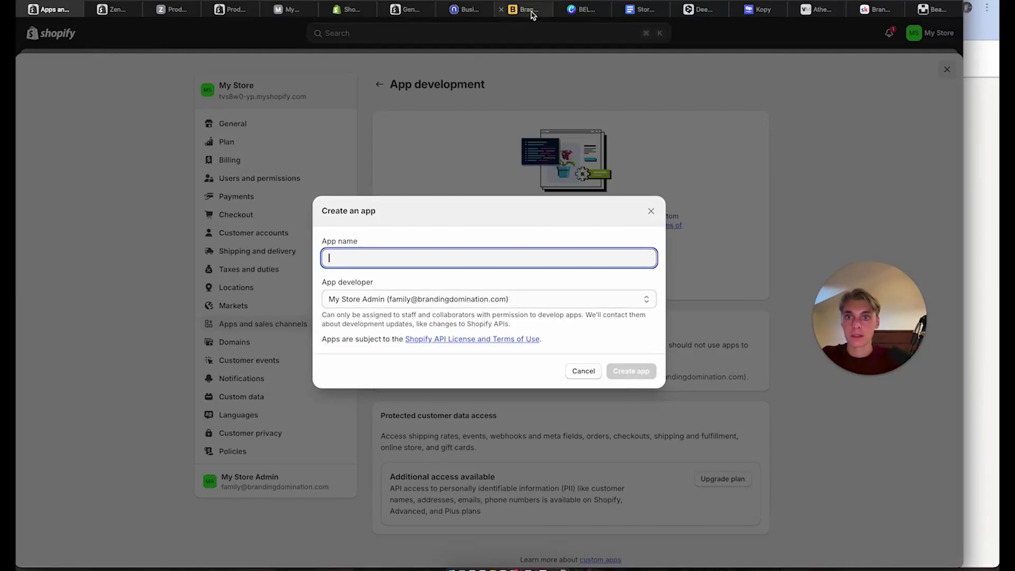
Copy 'Syncer Agent' from Kopy's guide, paste it as the app name, and create the app
click(759, 10)
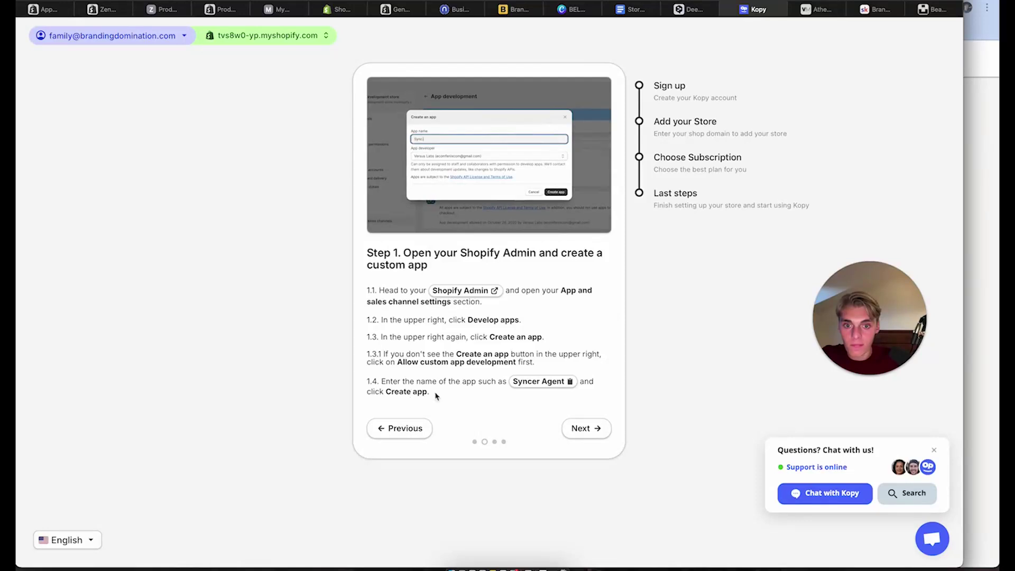
click(593, 432)
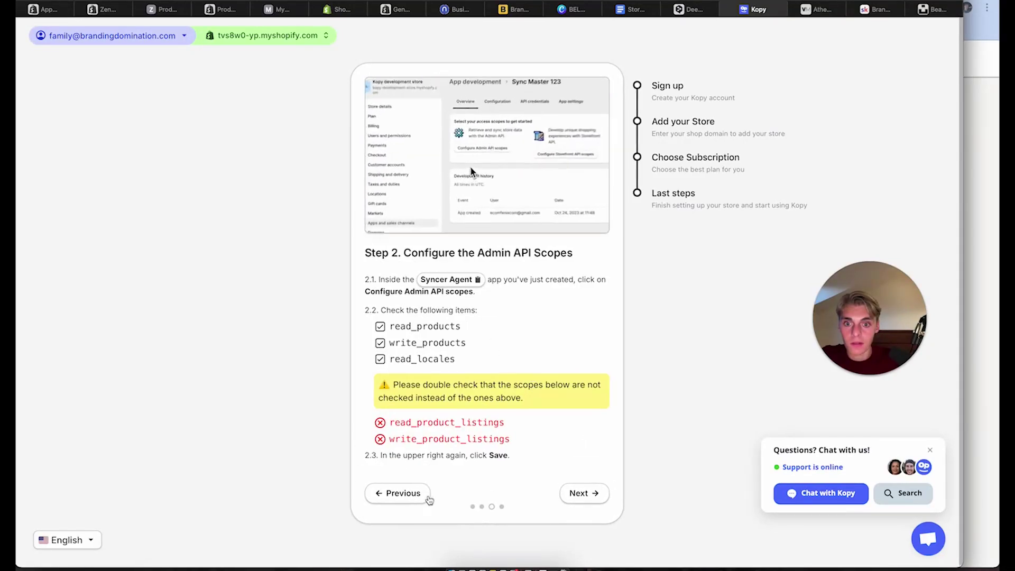
click(421, 494)
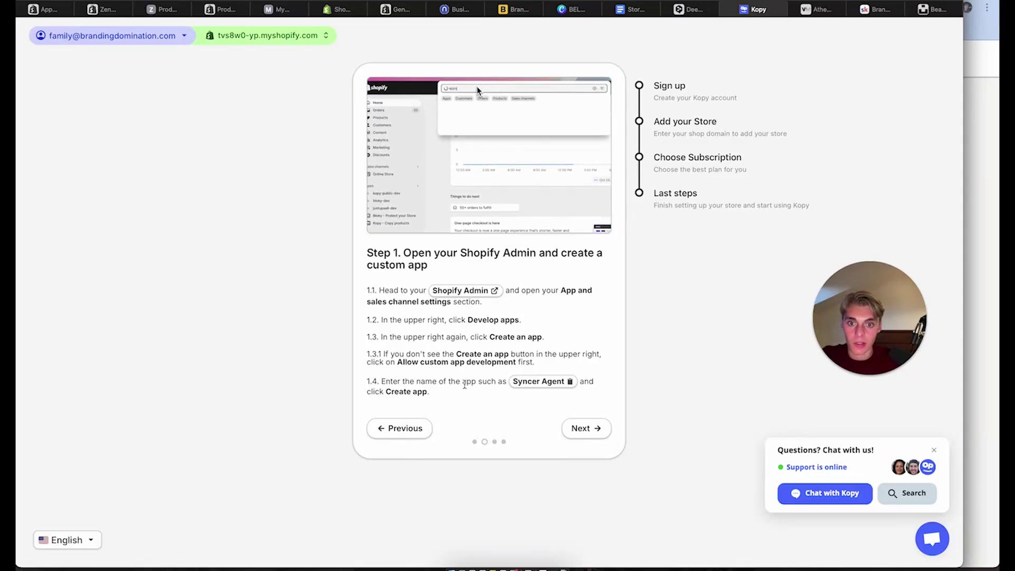
click(539, 381)
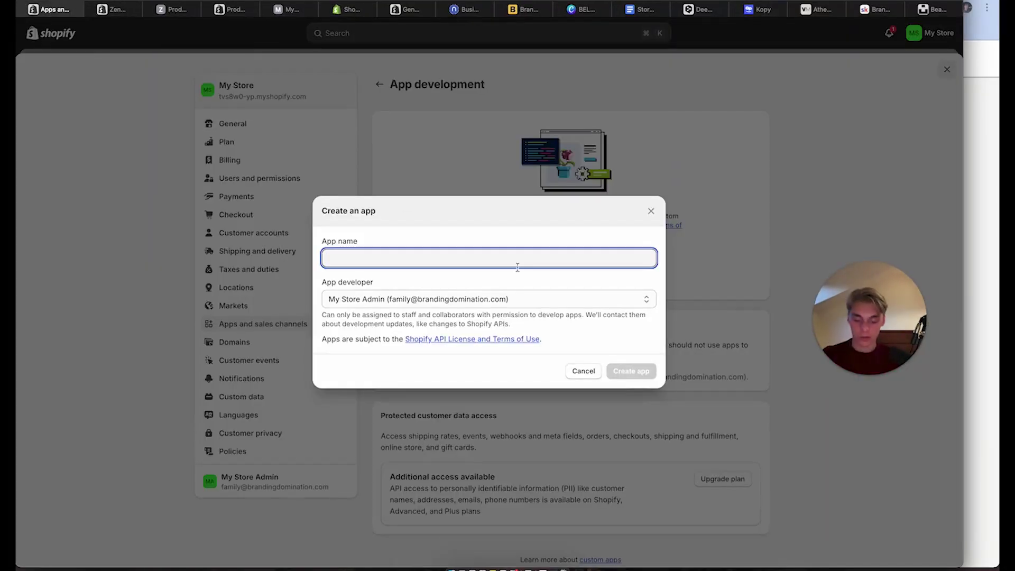
key(super+v)
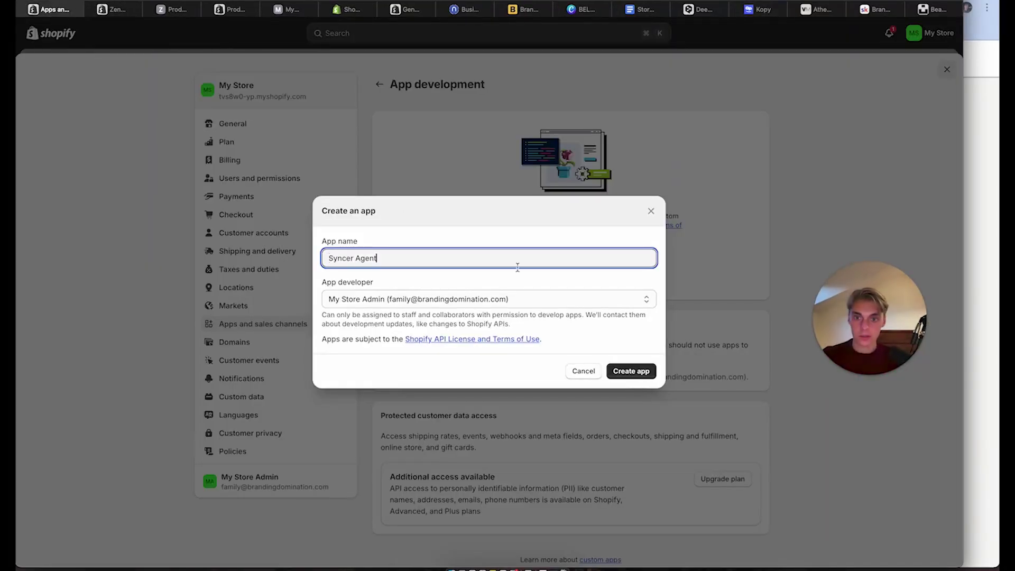
click(616, 378)
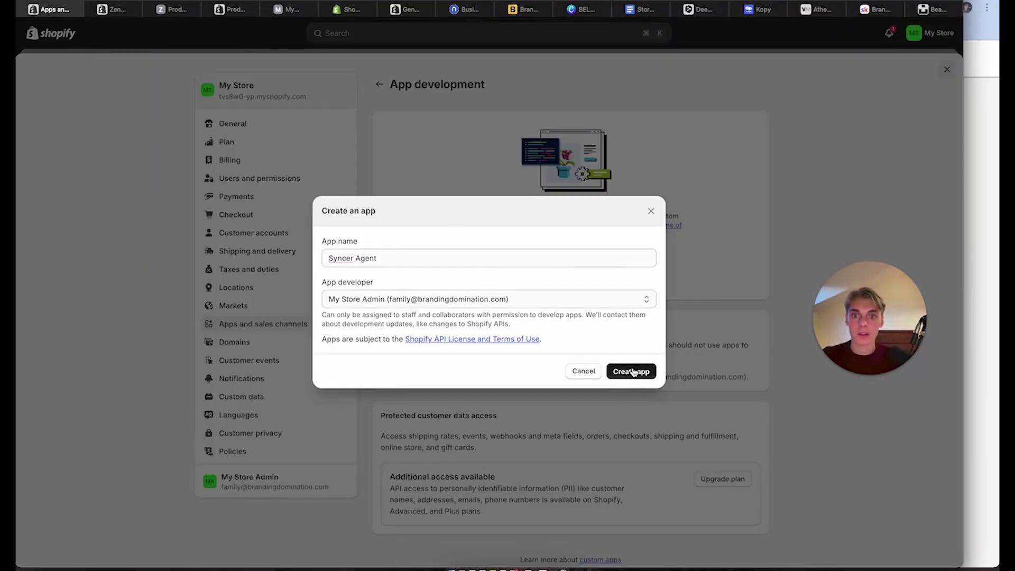
click(633, 372)
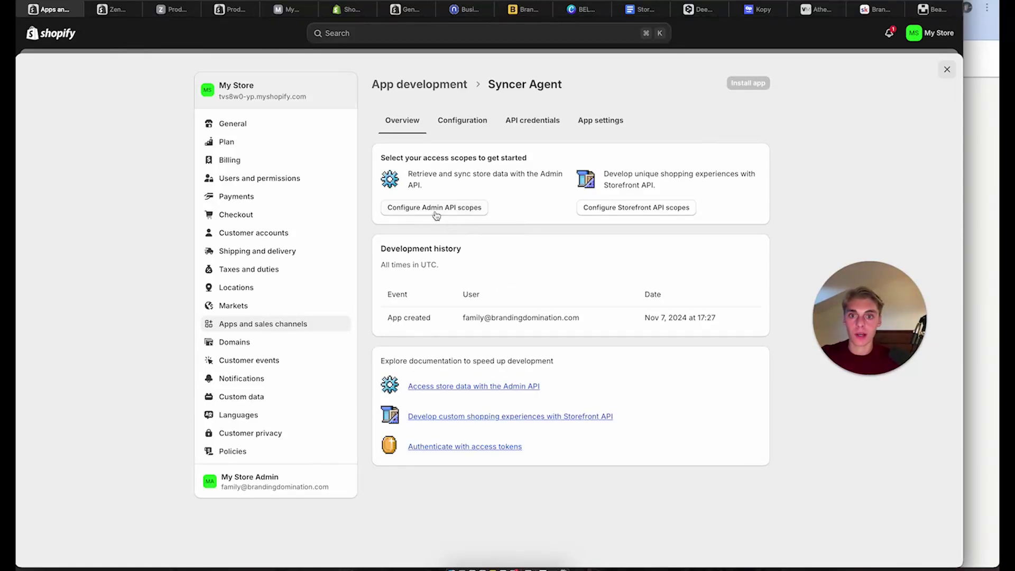
Filter the Admin API scopes for 'produc' and tick write_products and read_products
click(758, 9)
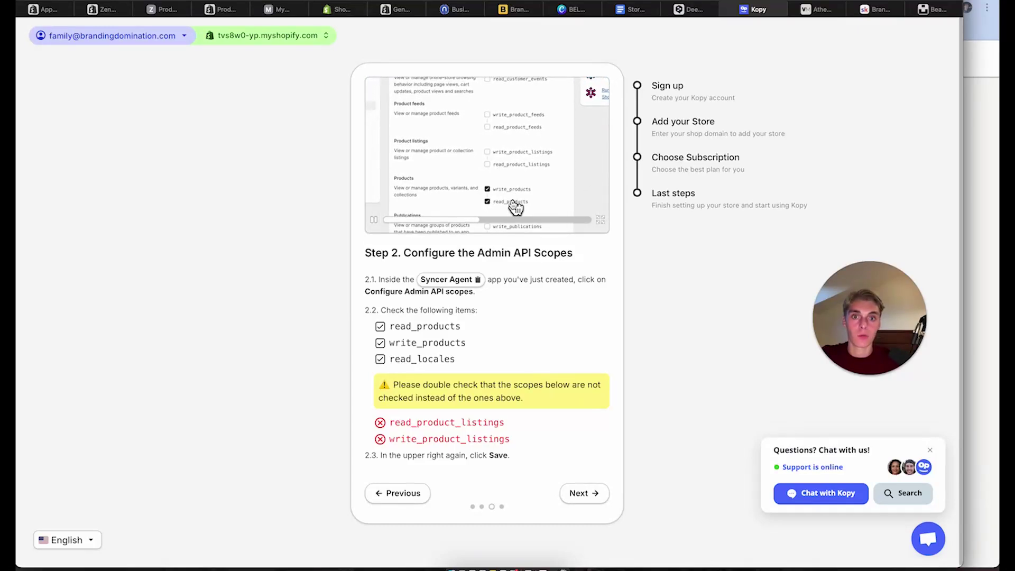
click(48, 9)
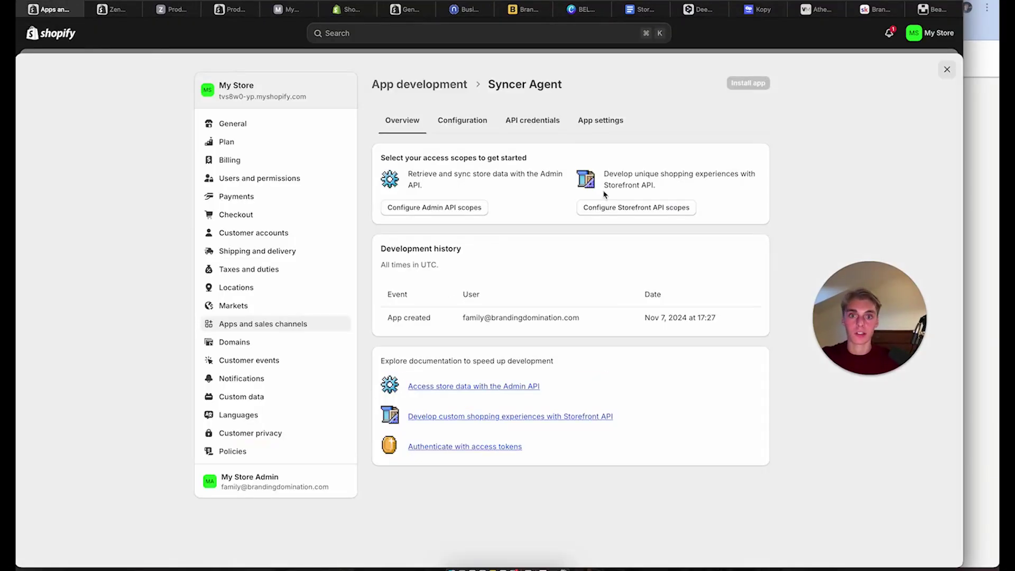
click(472, 208)
click(614, 256)
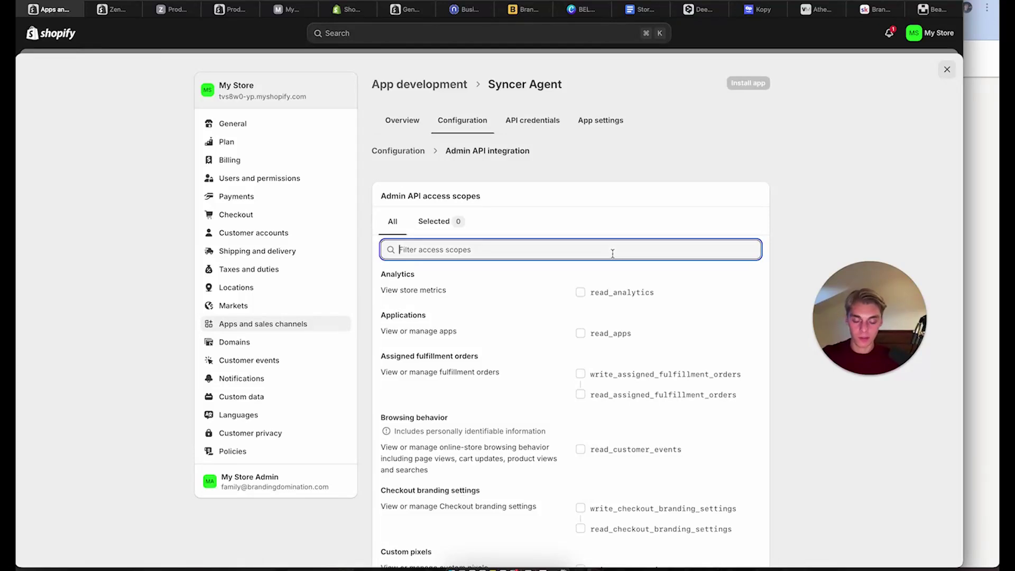
text(product)
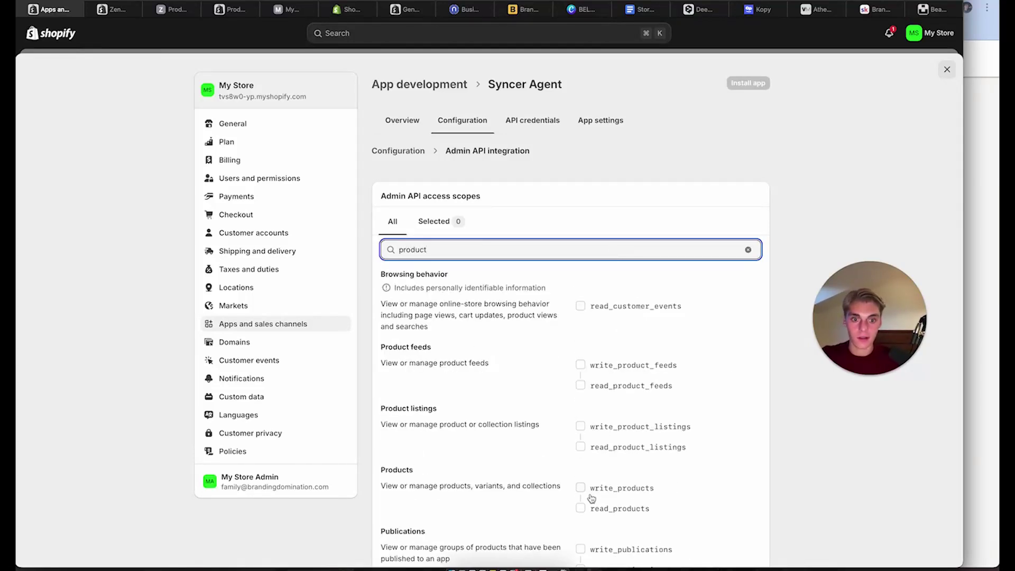
click(584, 489)
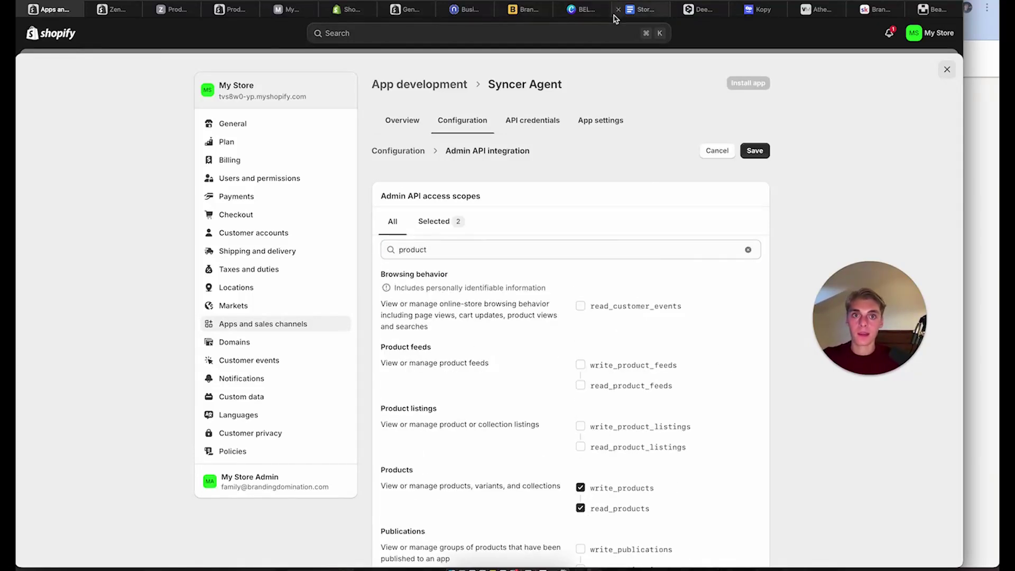
Search the scopes again and add read_locales, rechecking Kopy's guide for the required scopes
click(759, 9)
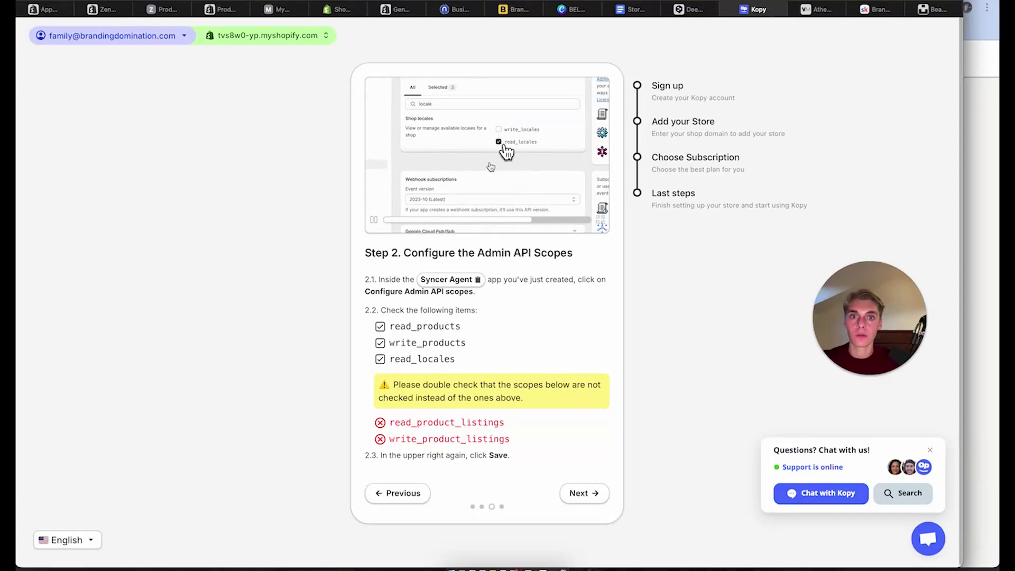
click(47, 9)
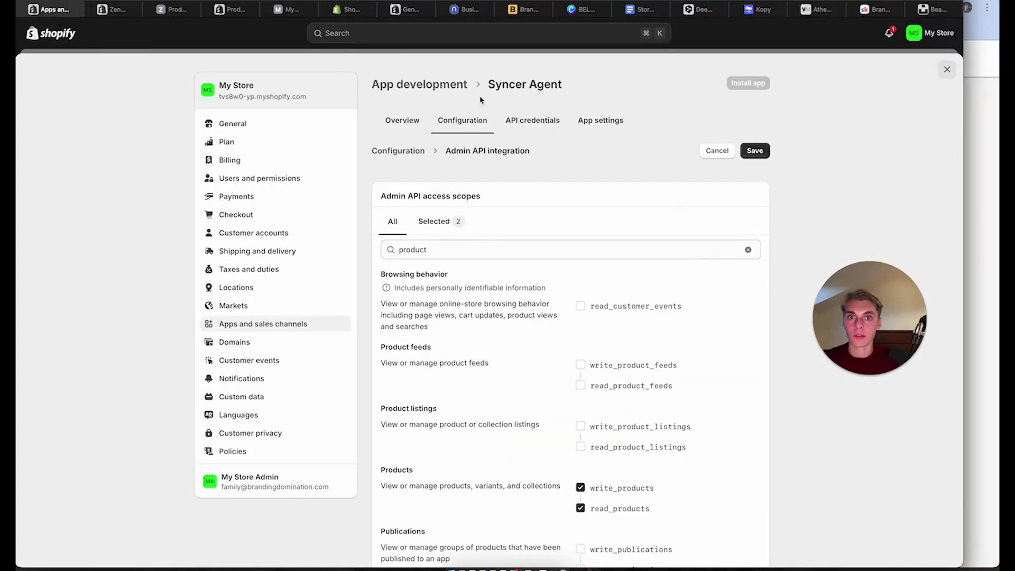
click(425, 233)
click(392, 223)
click(417, 250)
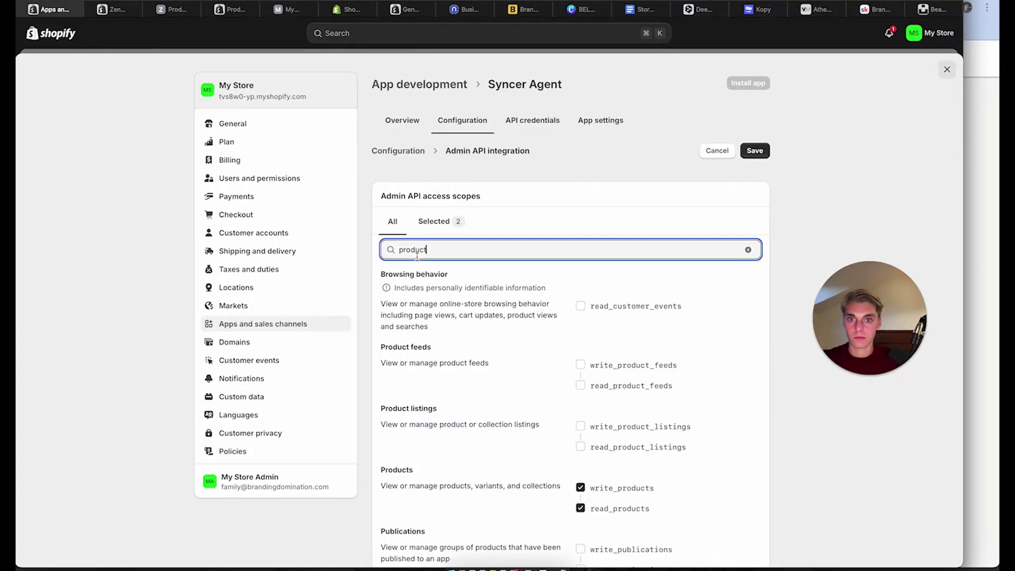
key(super+a)
text(re)
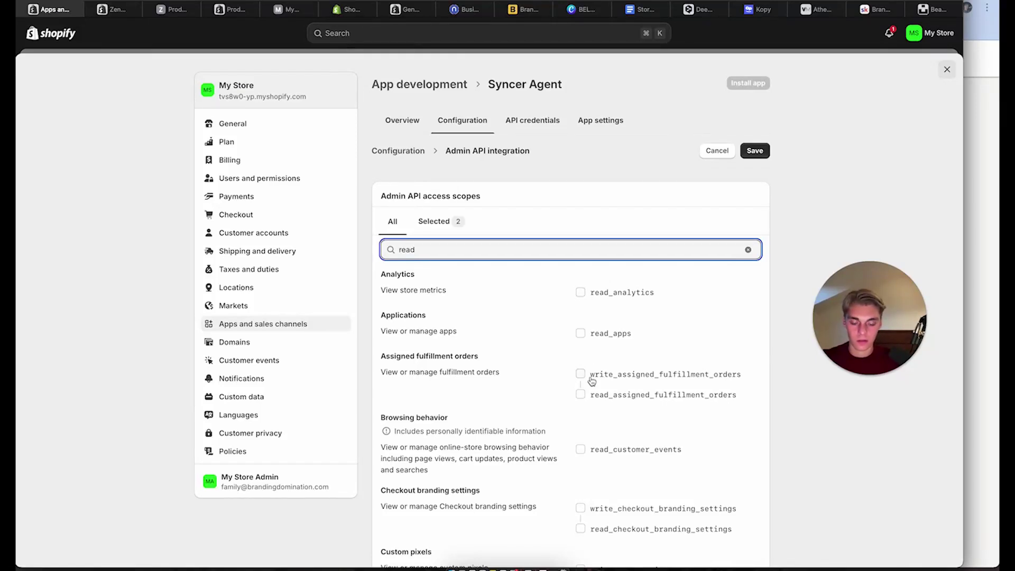
text(oca)
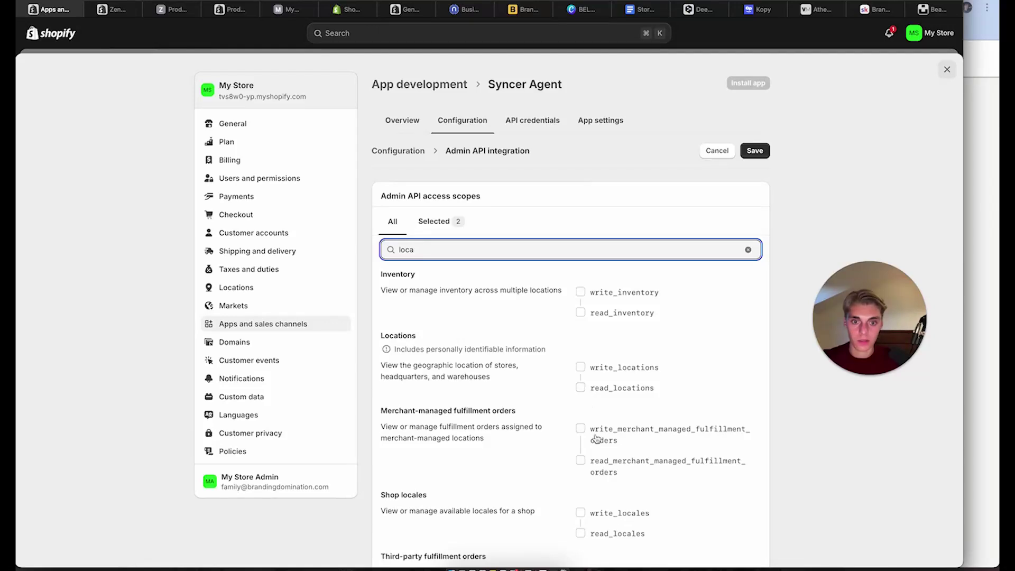
scroll(596, 438, down, 1)
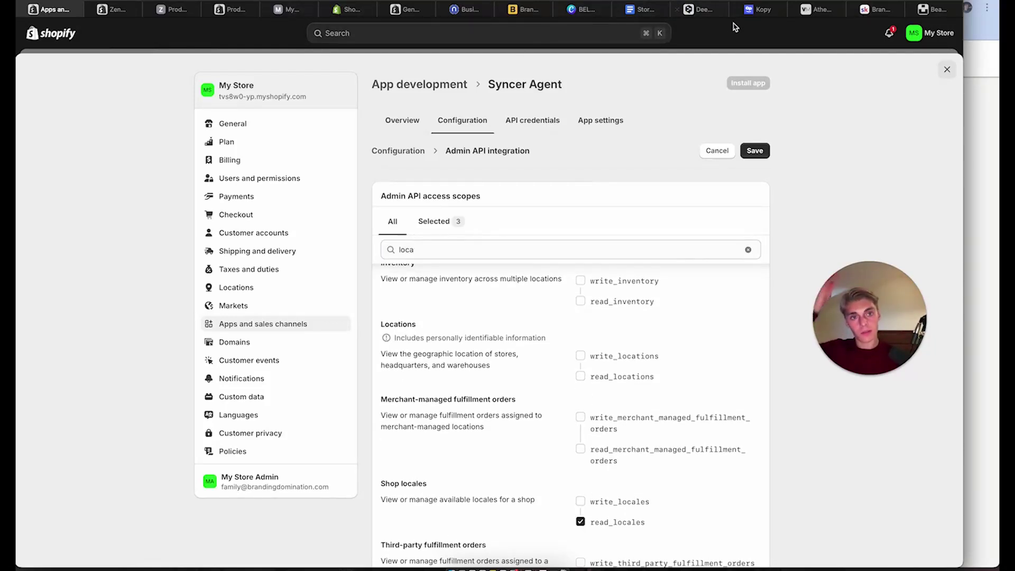
click(759, 9)
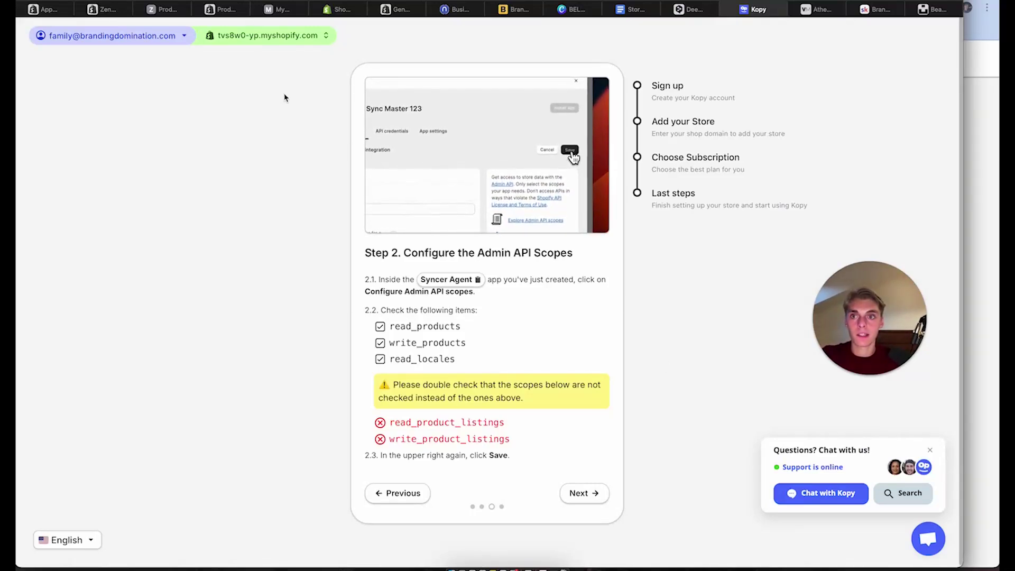
mouse_move(492, 201)
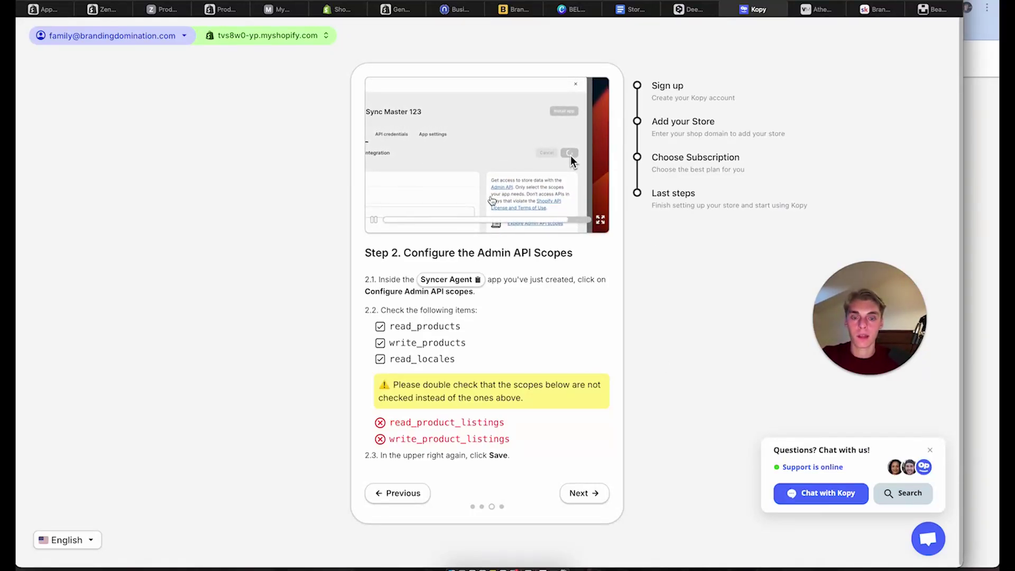
Save the selected access scopes and advance Kopy's guide to the access token step
click(56, 7)
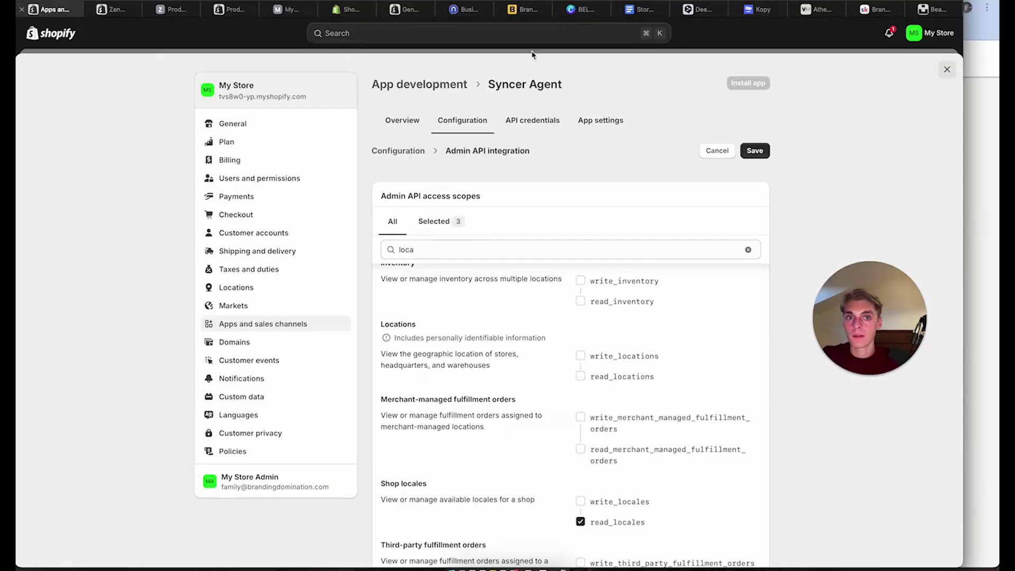
click(754, 151)
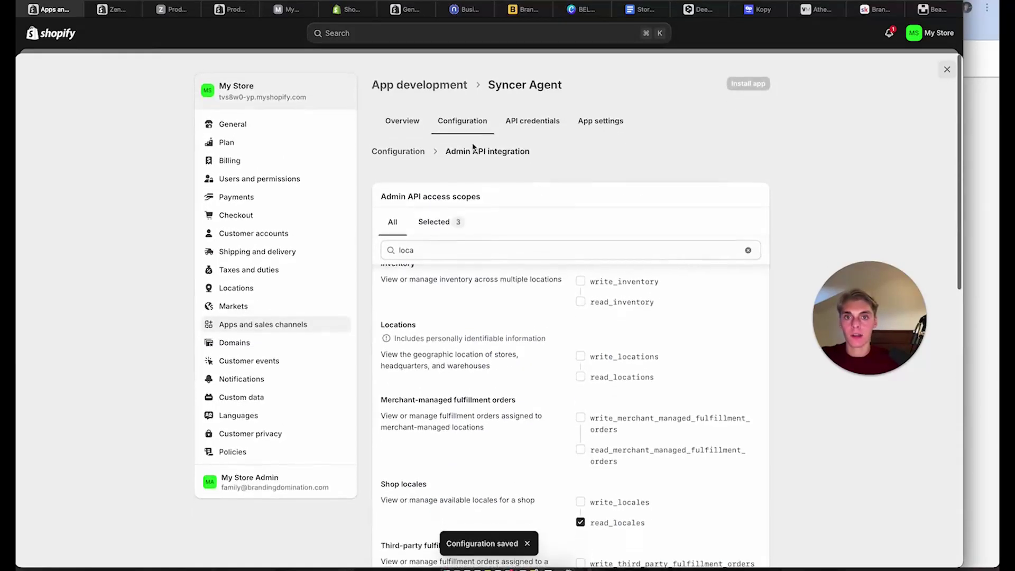
click(761, 13)
click(593, 494)
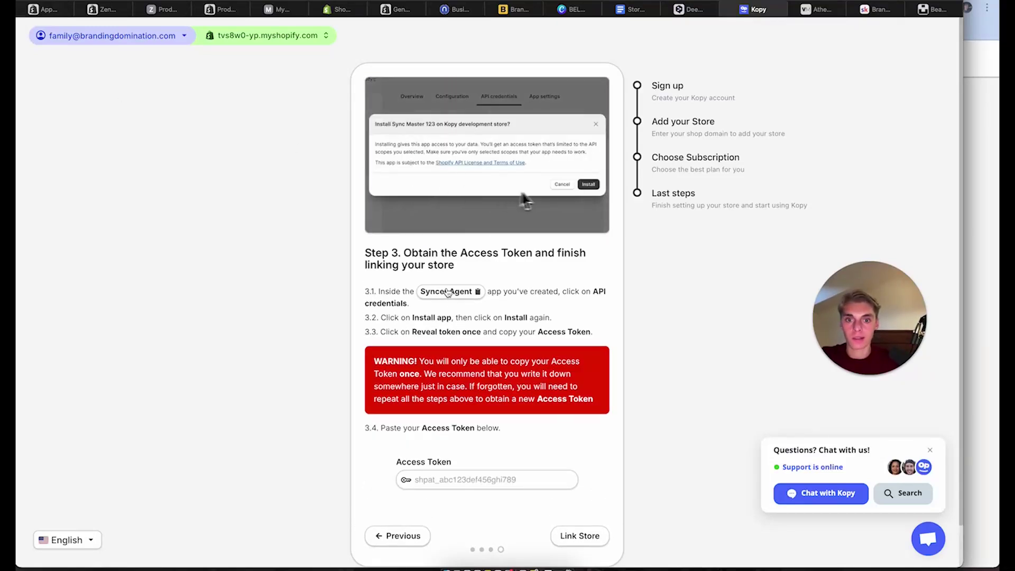
Return to the app's configuration page and open the Apps and sales channels settings
click(50, 9)
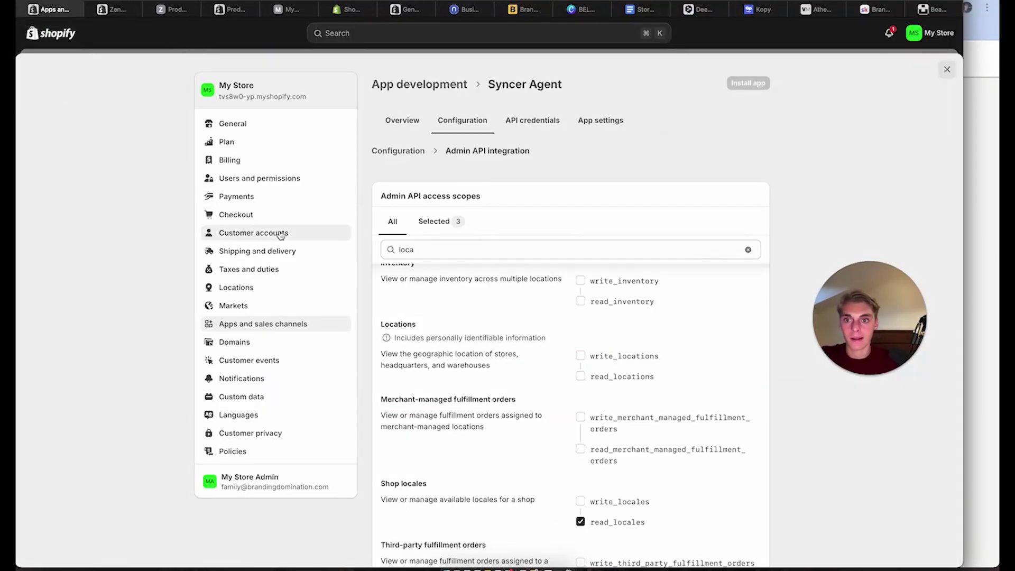
scroll(537, 444, down, 15)
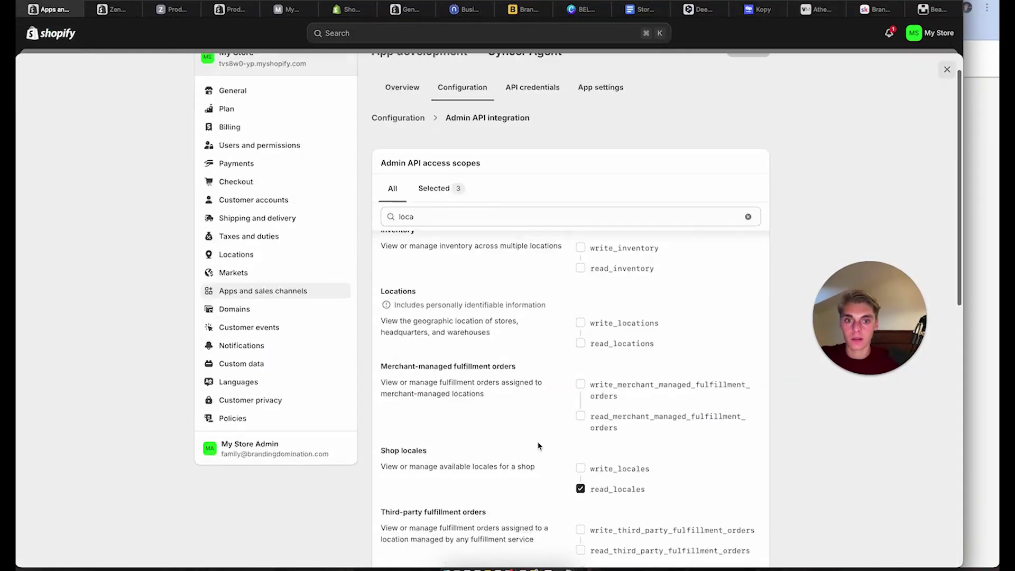
scroll(539, 446, up, 2)
scroll(538, 446, up, 13)
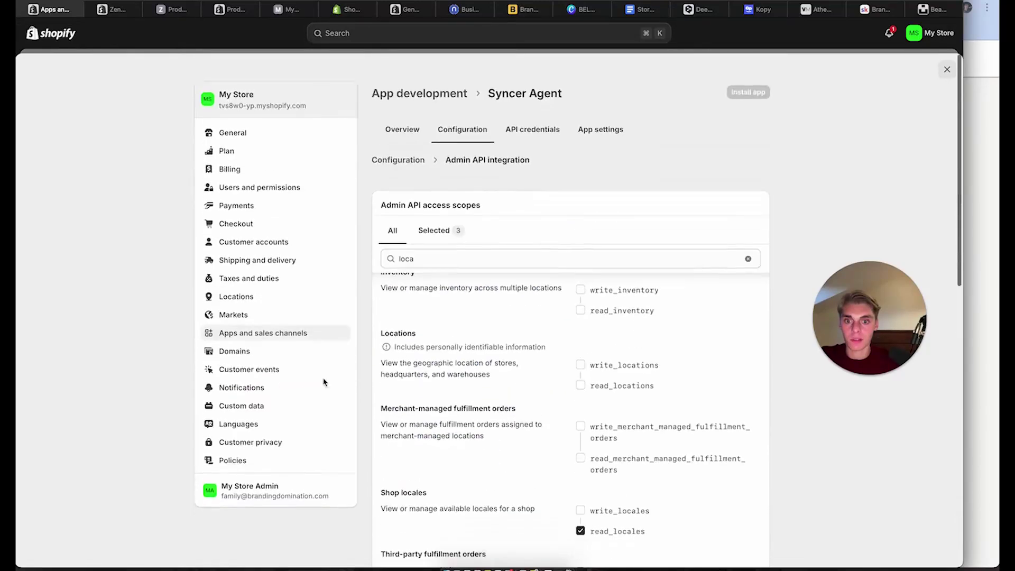
click(275, 324)
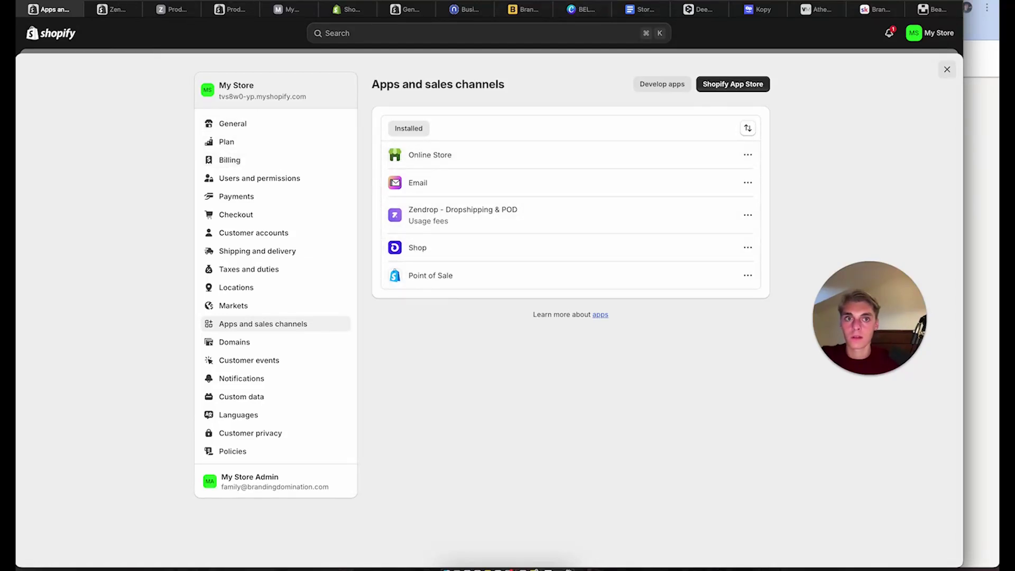
Reload the admin, reopen Apps and sales channels, then go to Develop apps and open Syncer Agent
key(super+r)
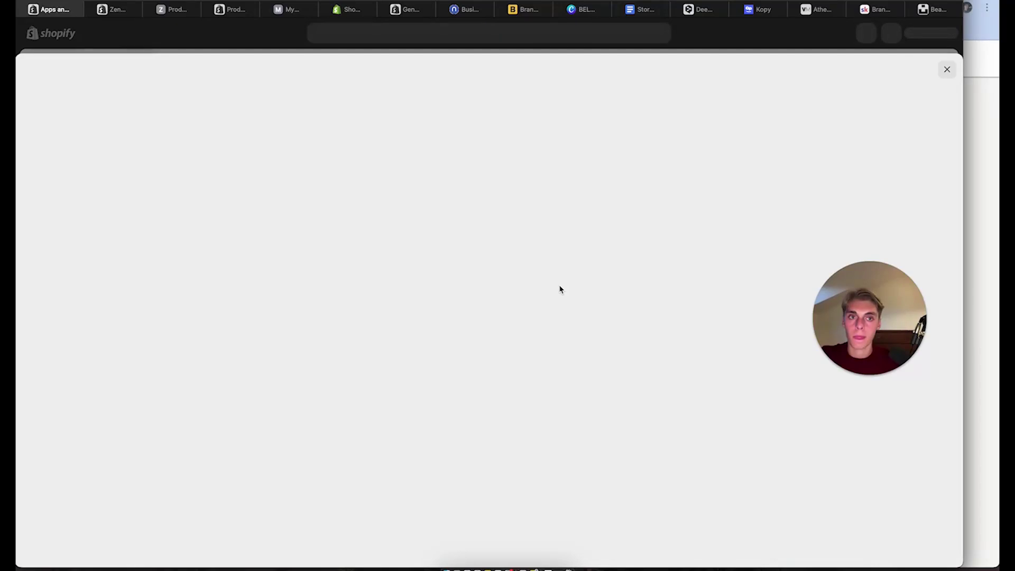
click(946, 69)
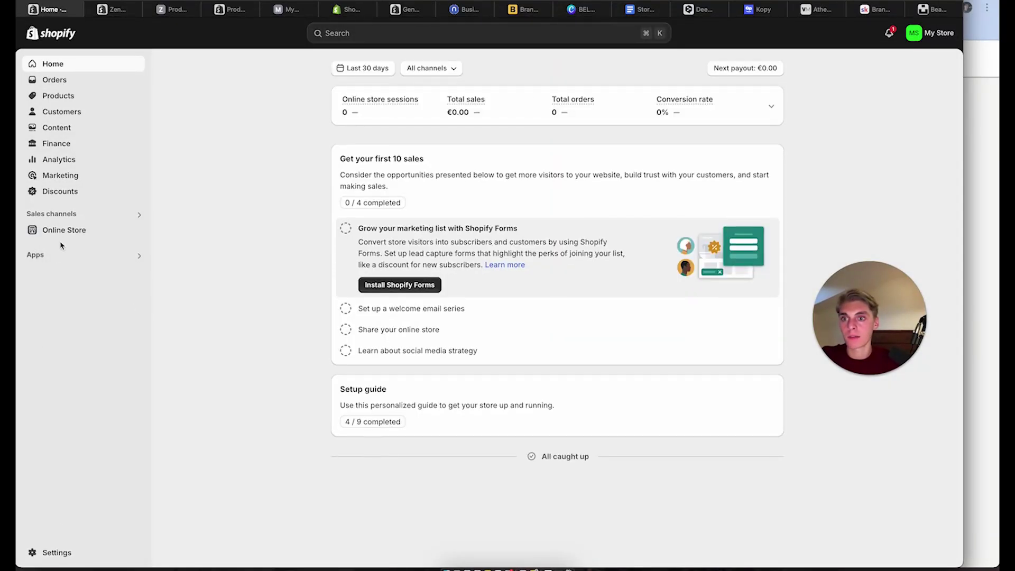
click(58, 255)
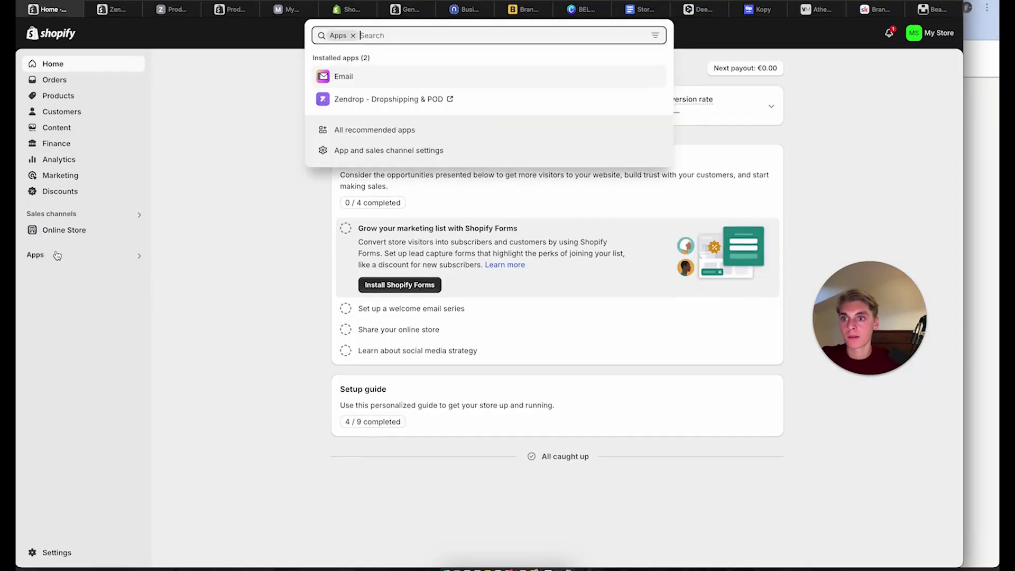
click(391, 150)
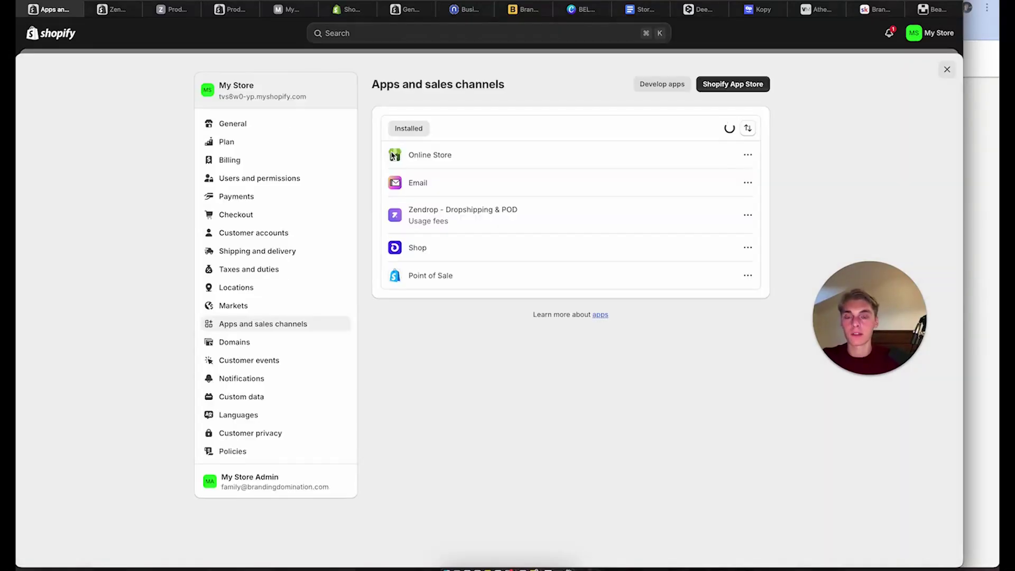
click(625, 149)
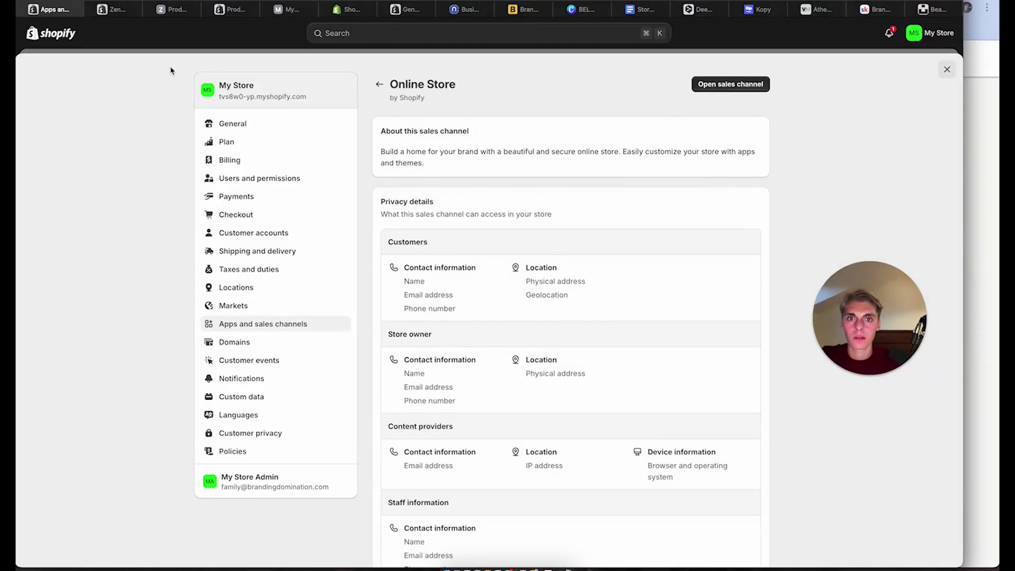
click(379, 85)
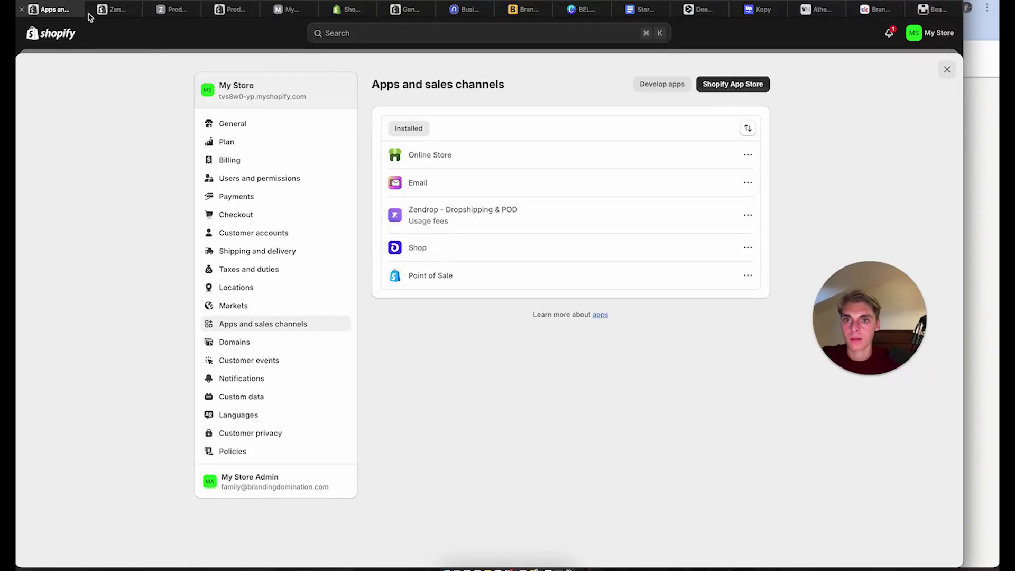
click(681, 84)
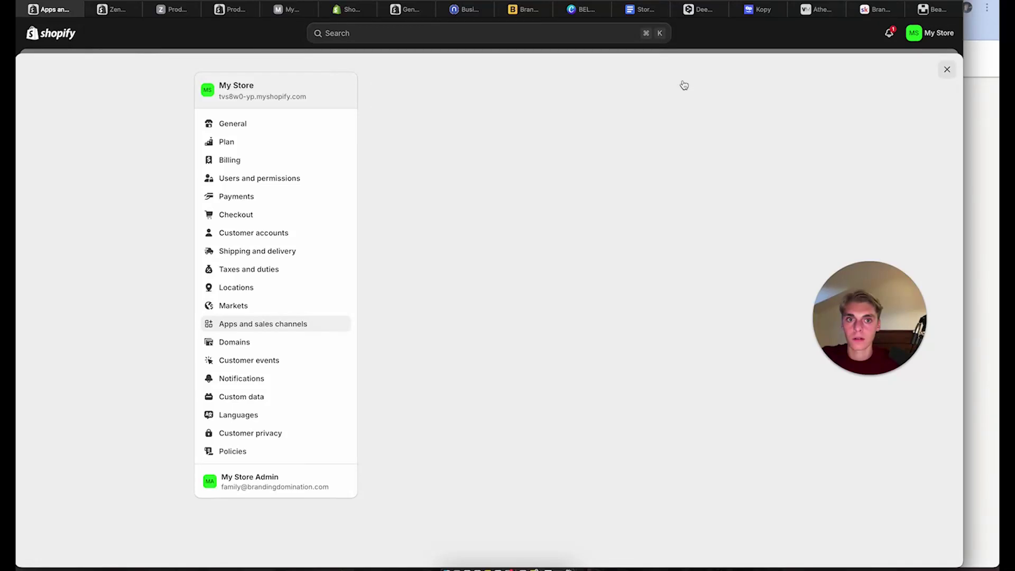
click(438, 160)
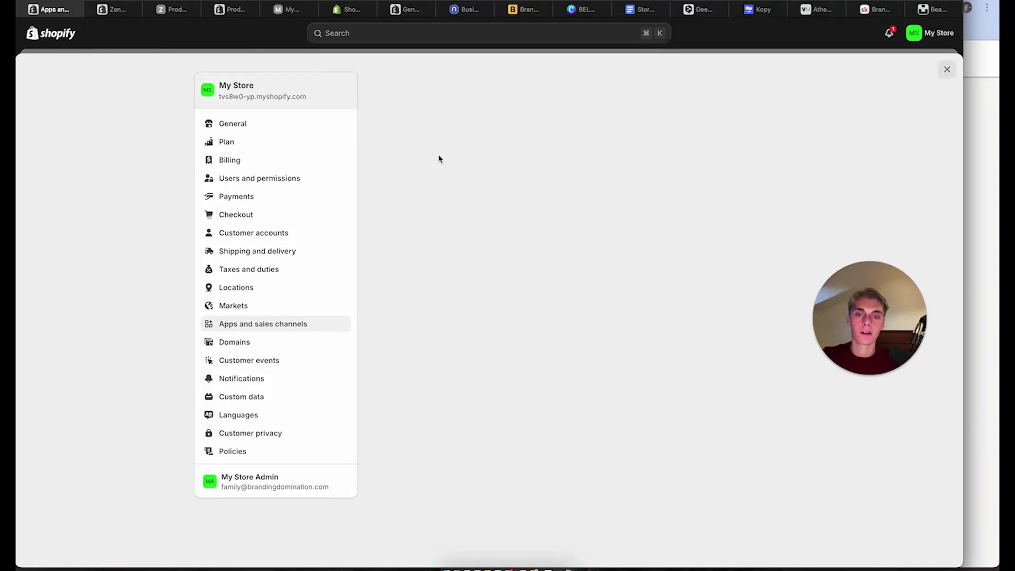
Install Syncer Agent, then reveal and copy its Admin API access token
click(747, 85)
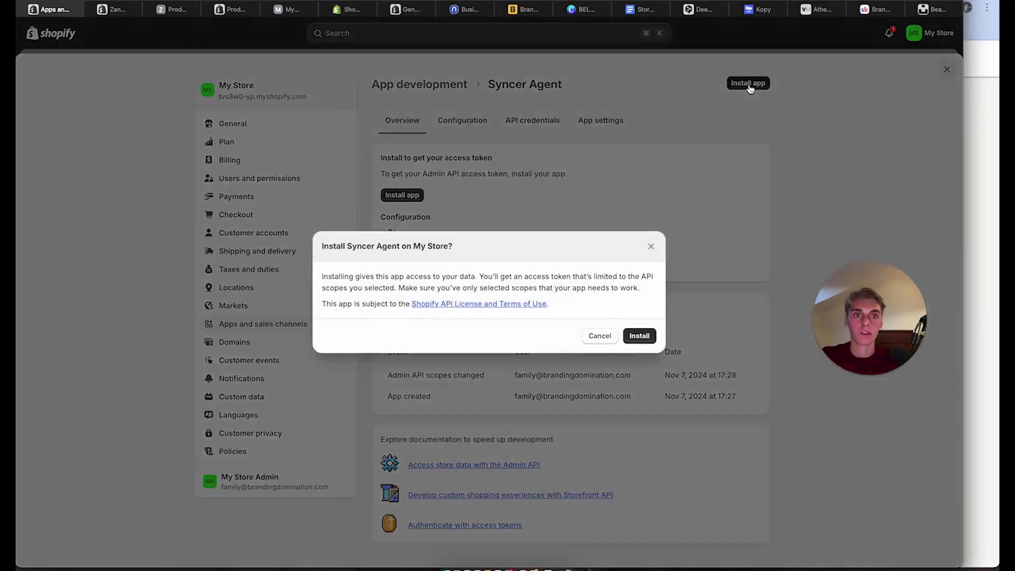
click(639, 341)
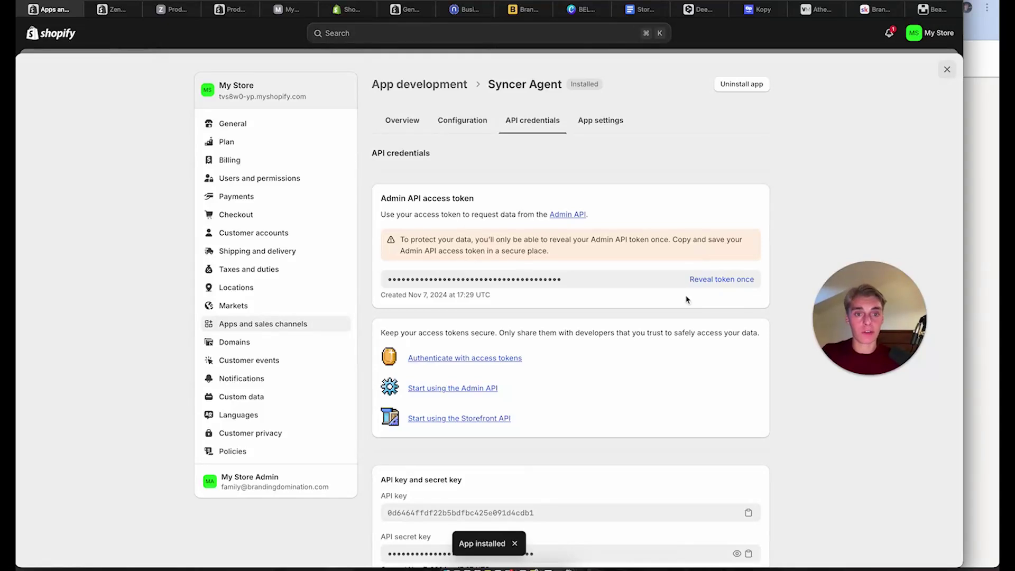
click(718, 284)
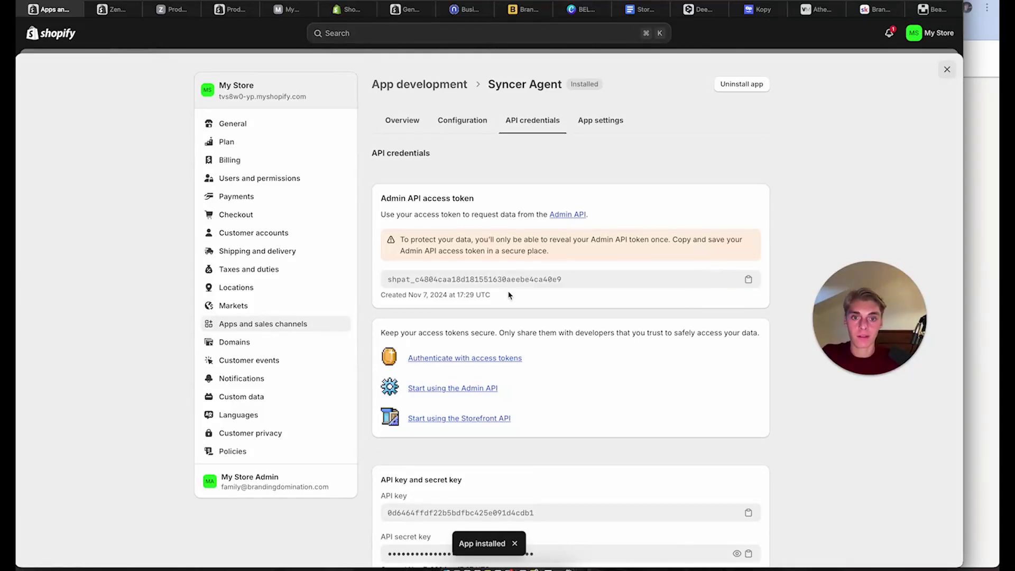
click(491, 280)
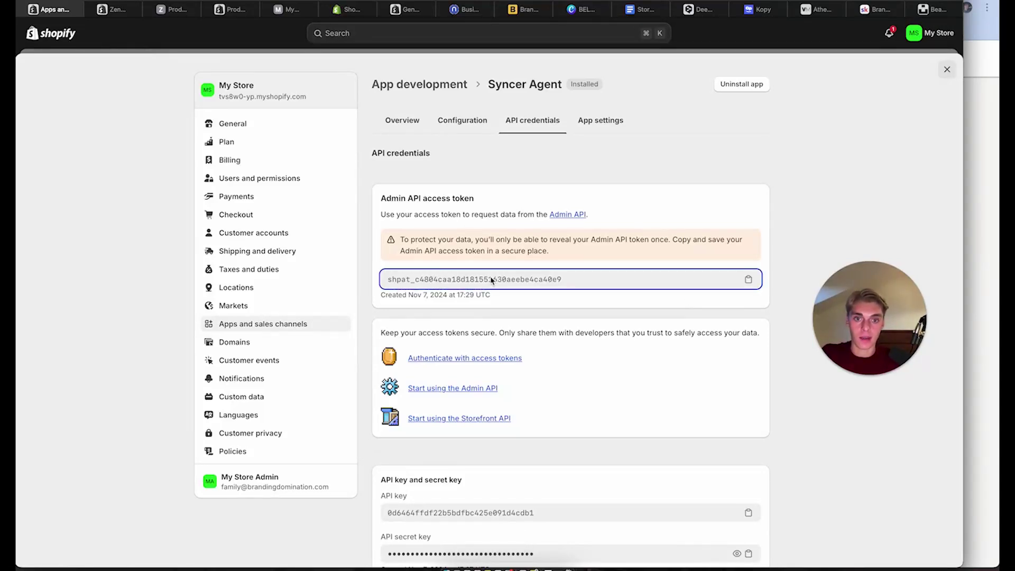
click(750, 281)
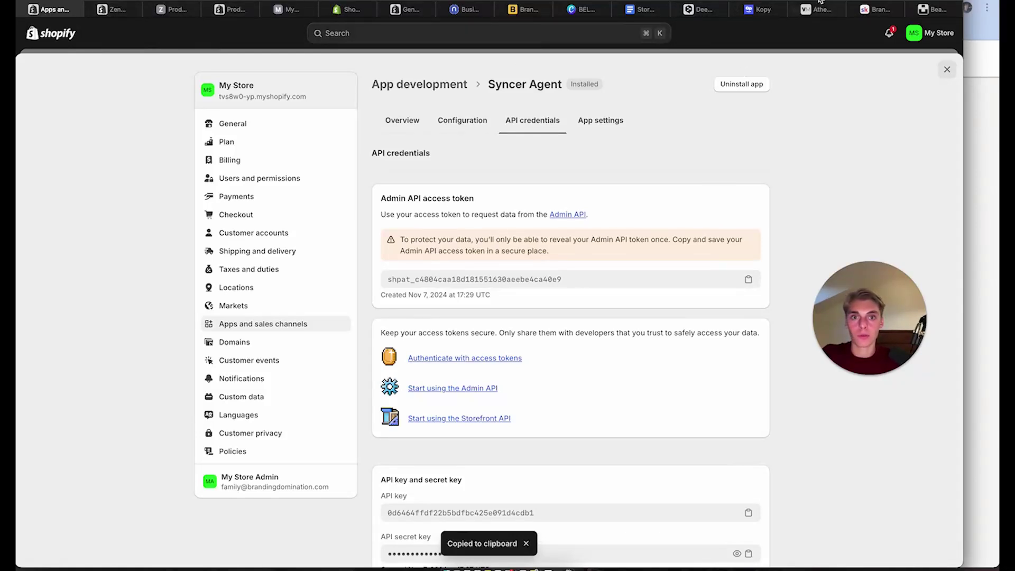
Paste the token into Kopy's Access Token field, link the store, and close the welcome popup
click(761, 10)
click(488, 455)
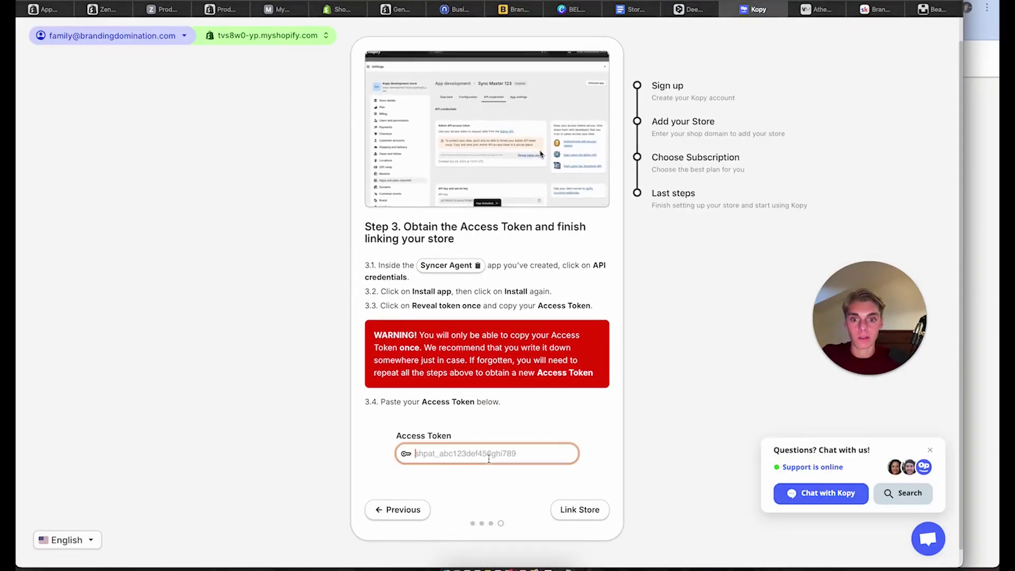
key(super+v)
click(580, 511)
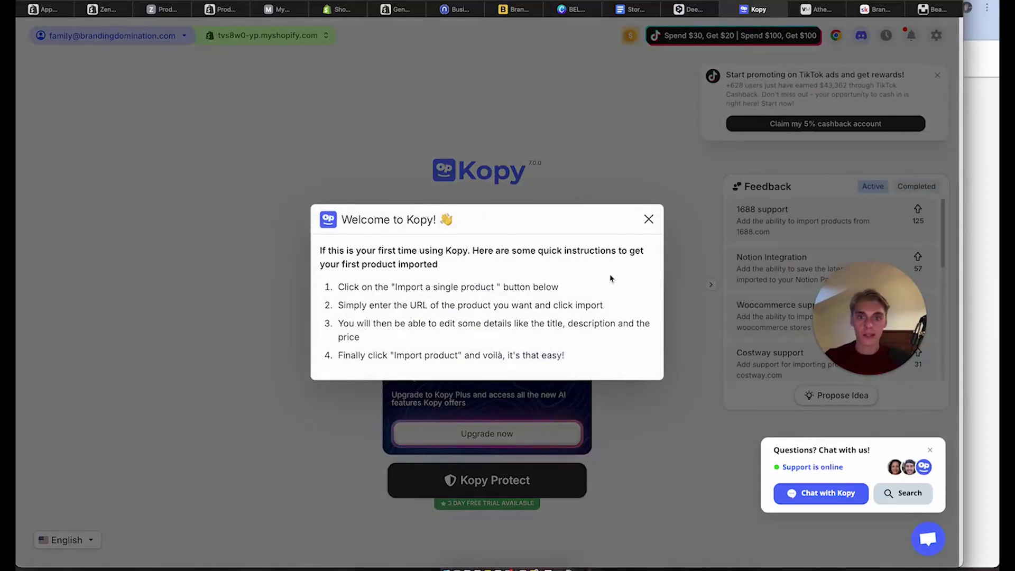
click(649, 219)
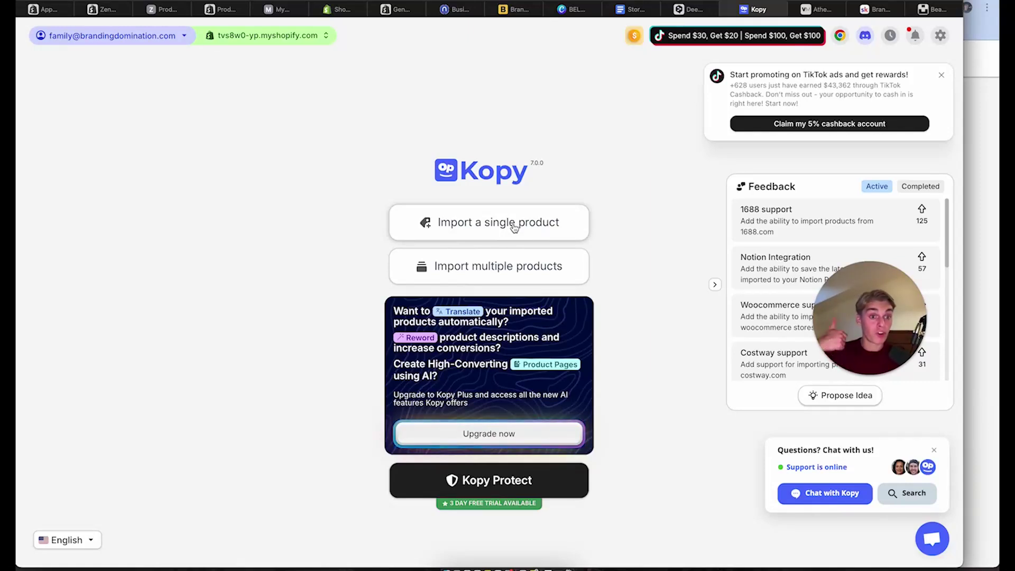
Choose Kopy's multiple-product import and paste valenta-mode.de as the store URL
click(503, 272)
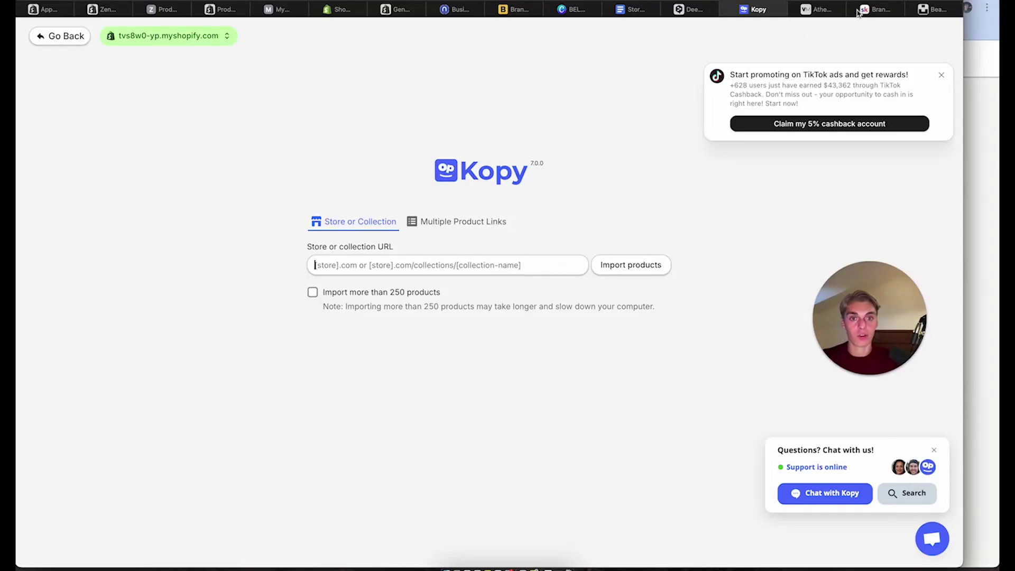
click(817, 9)
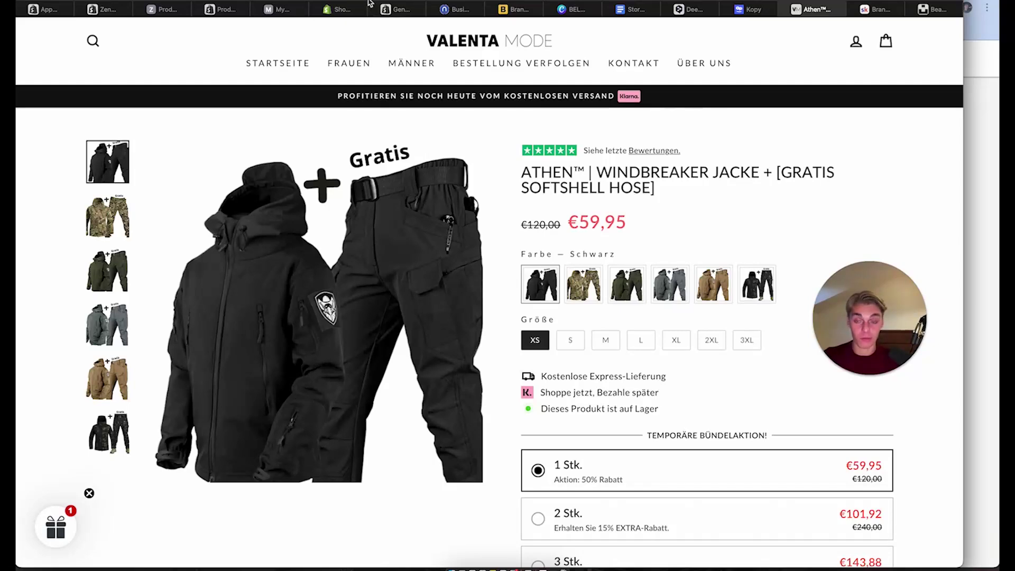
click(49, 9)
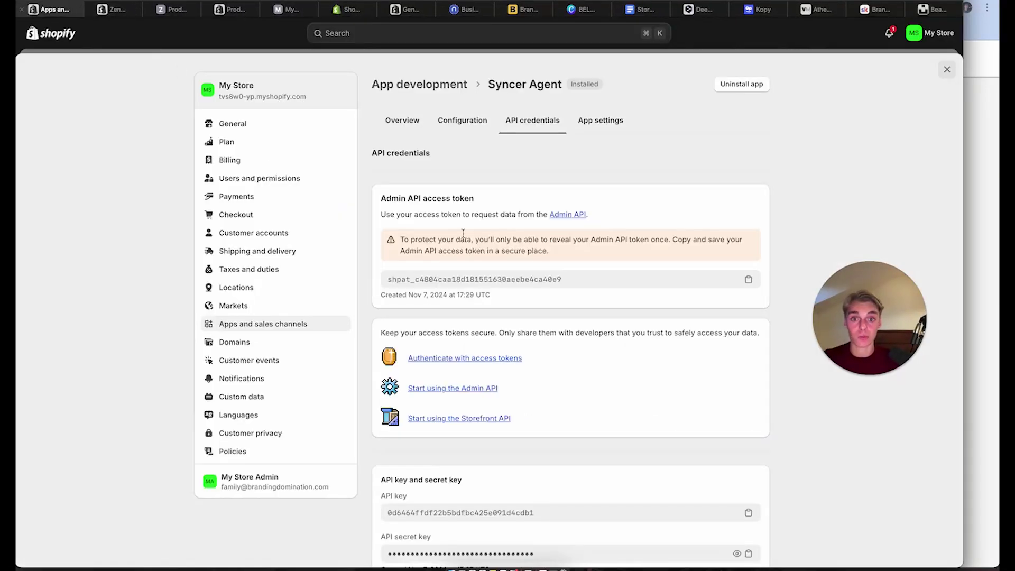
click(756, 9)
click(433, 259)
key(ctrl+v)
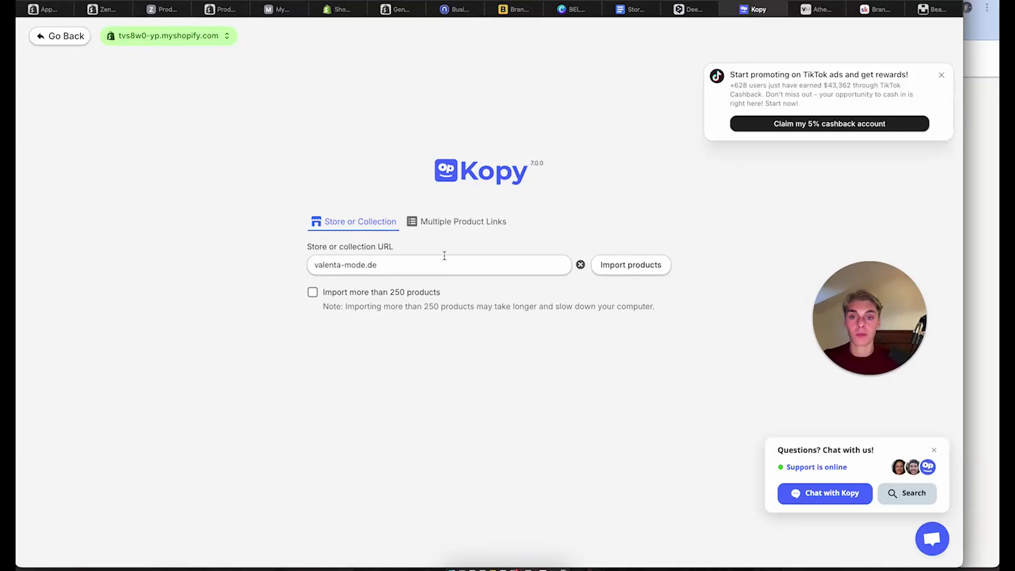
Fetch the valenta-mode.de products and scroll through the 231-product selection list
click(627, 264)
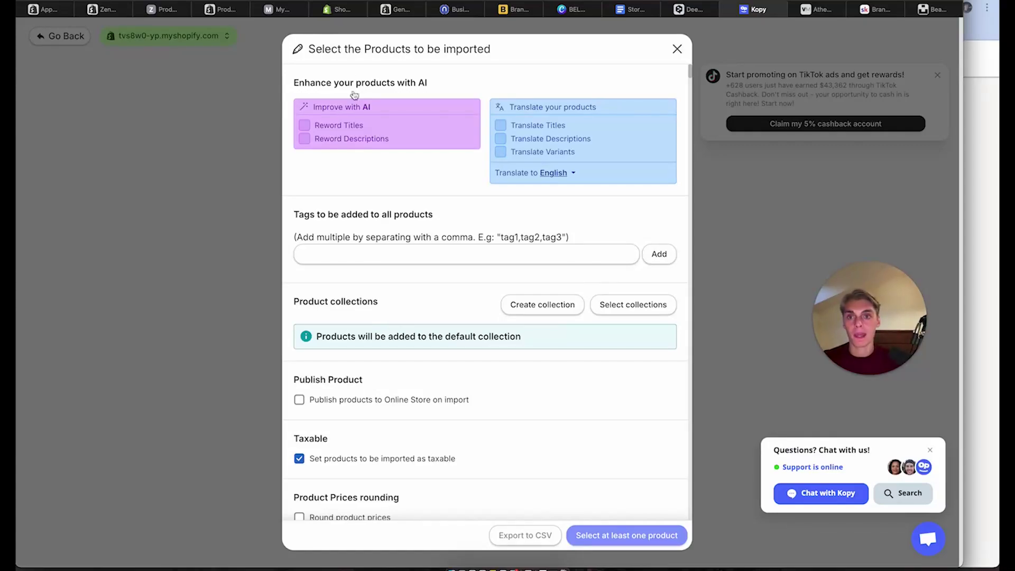
scroll(382, 311, down, 20)
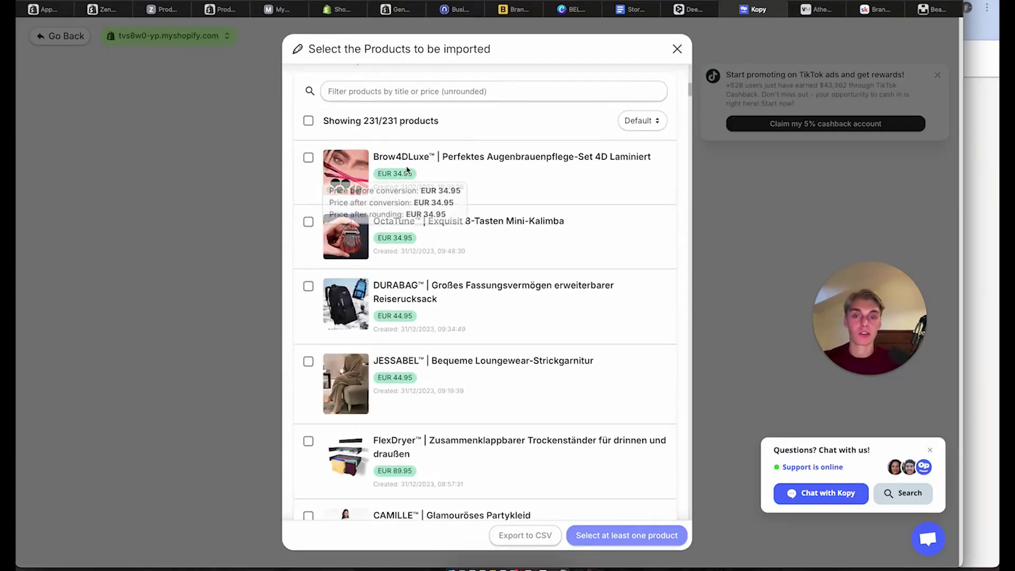
scroll(407, 169, up, 20)
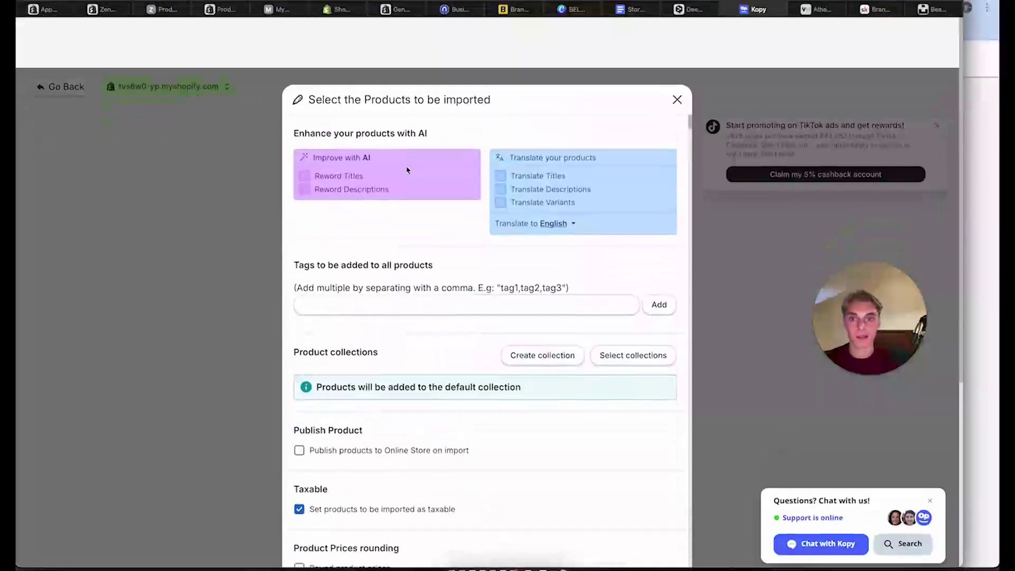
scroll(390, 317, down, 3)
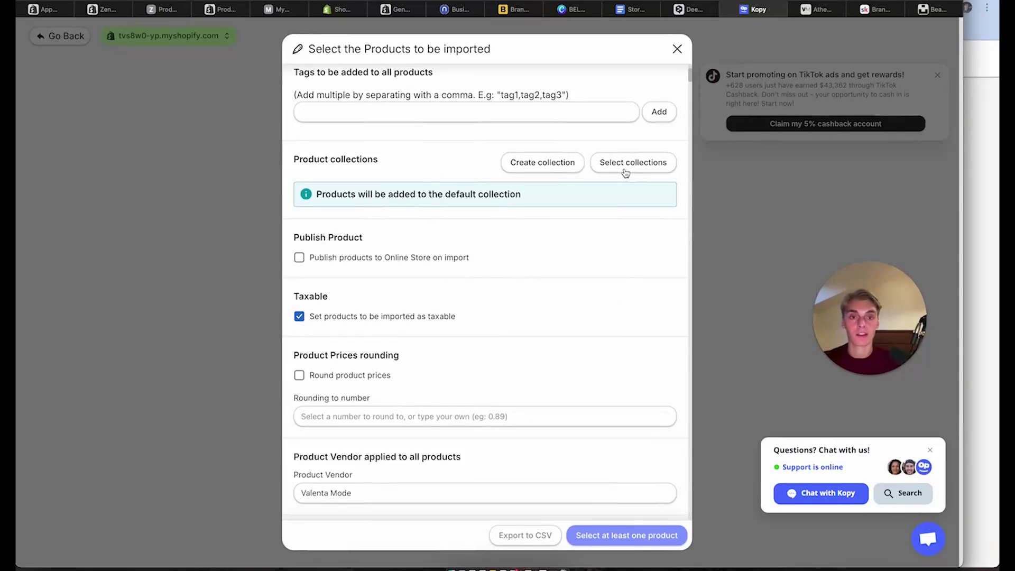
scroll(636, 165, down, 3)
scroll(498, 249, down, 3)
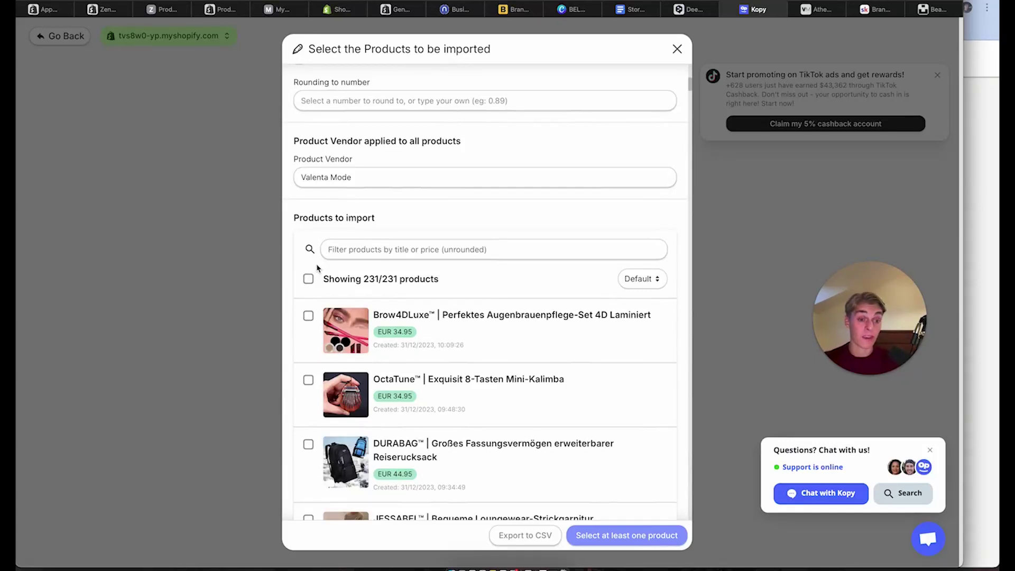
Select Brow4DLuxe, OctaTune, DURABAG, JESSABEL, FlexDryer, CAMILLE and BIANCA for import
click(308, 315)
scroll(311, 317, down, 1)
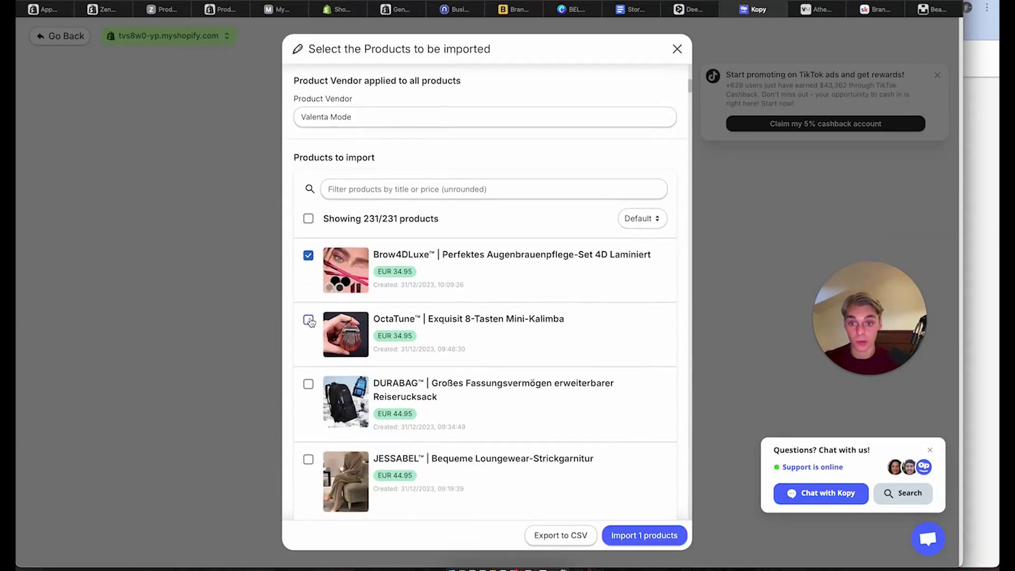
click(308, 319)
click(308, 384)
scroll(311, 392, down, 2)
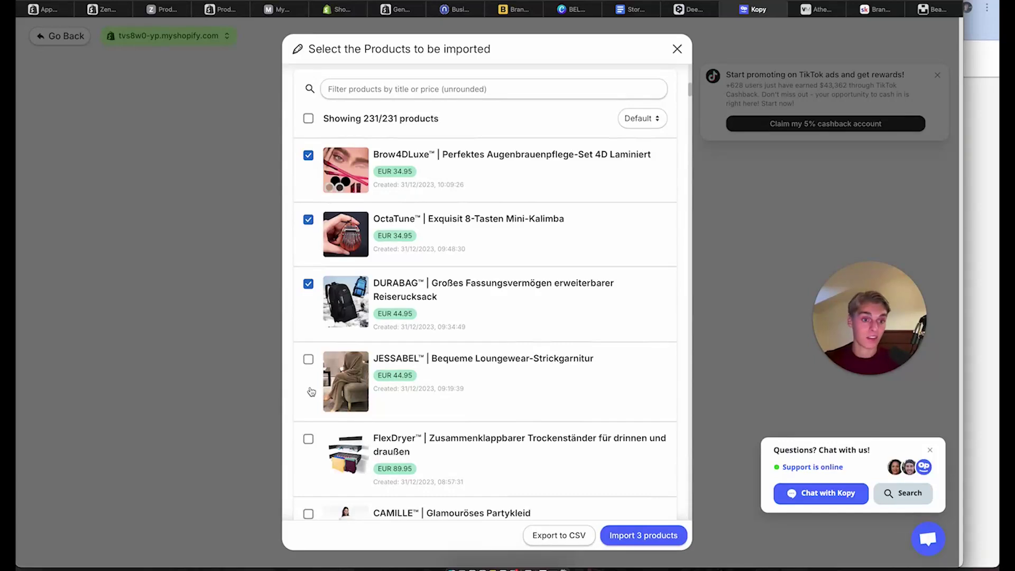
scroll(311, 391, down, 1)
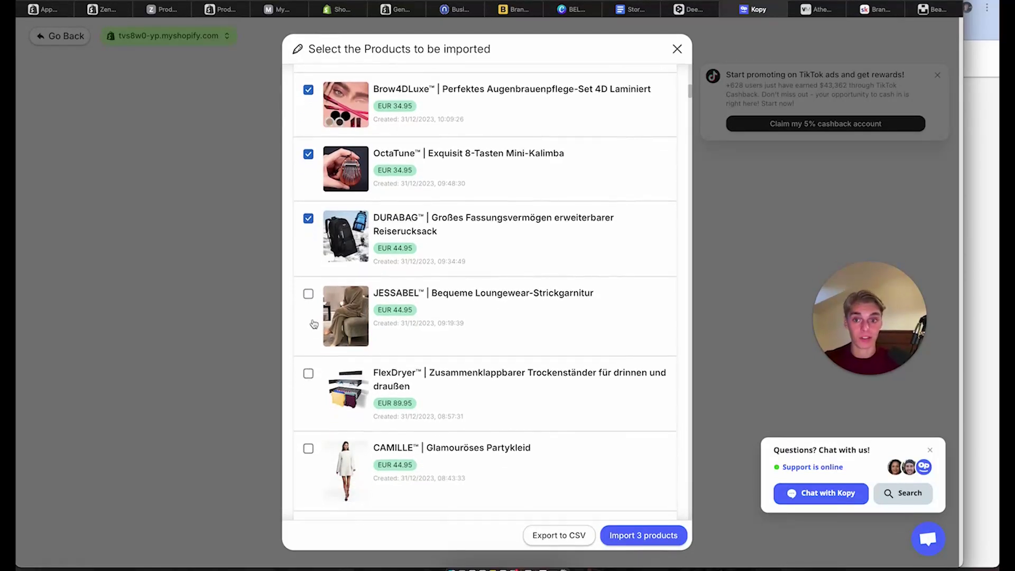
click(308, 294)
click(309, 373)
scroll(310, 370, down, 2)
click(308, 319)
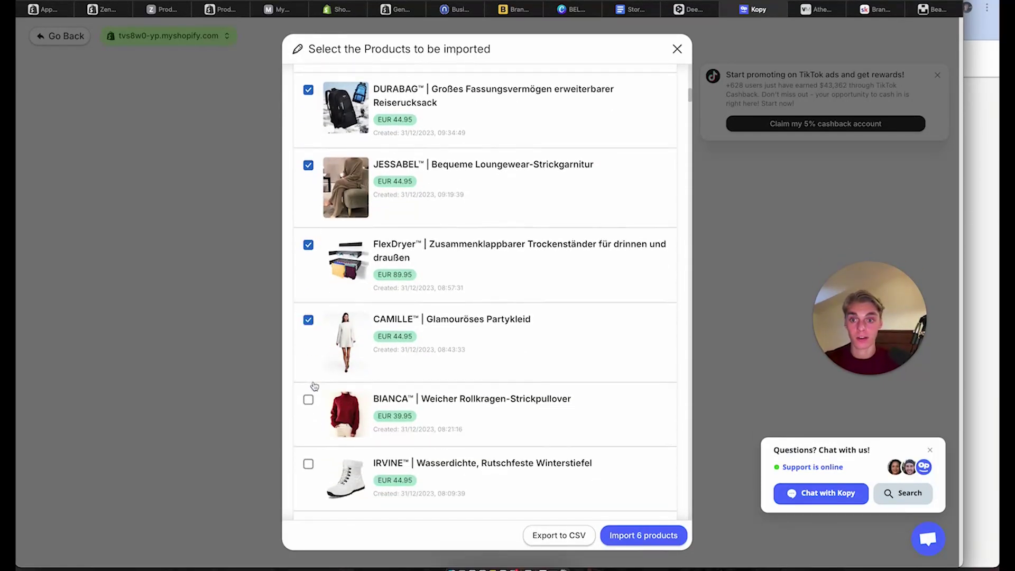
click(308, 400)
Select IRVINE, SASKIA, Regalium Elite, PAWSAFE and ALIZA for import
scroll(314, 397, down, 2)
click(308, 360)
click(308, 424)
click(308, 489)
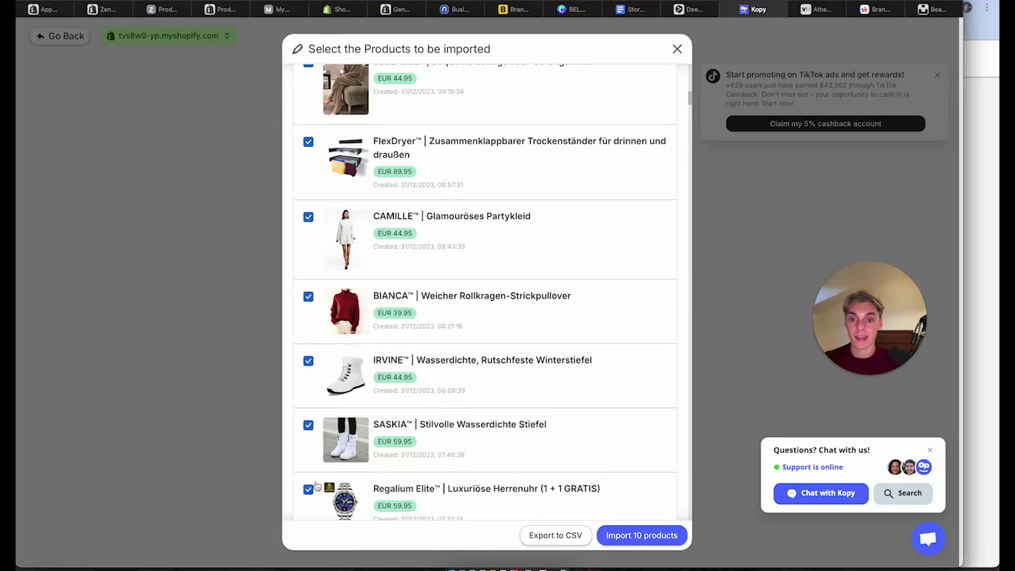
scroll(317, 454, down, 3)
click(308, 373)
click(308, 436)
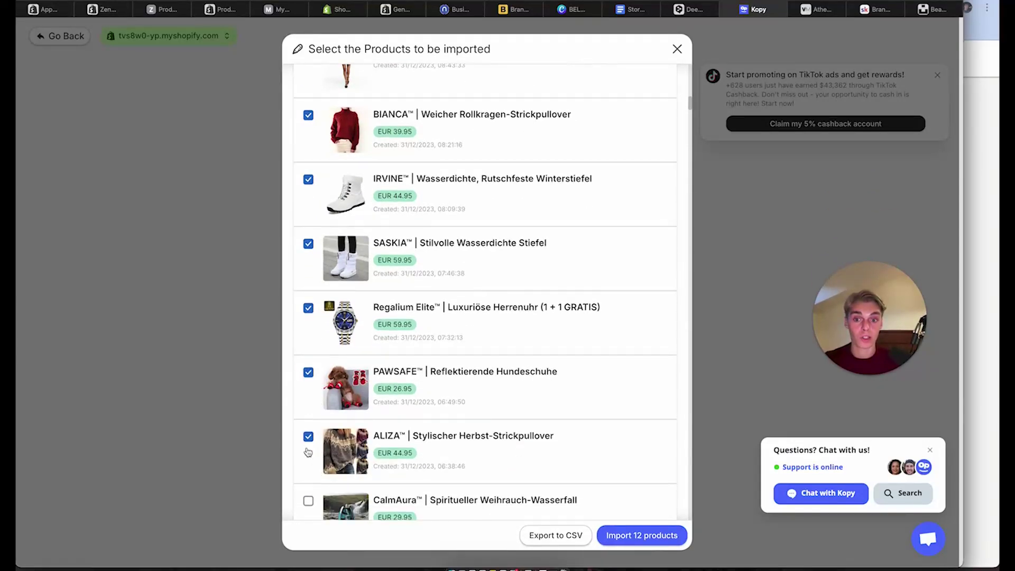
scroll(308, 449, down, 2)
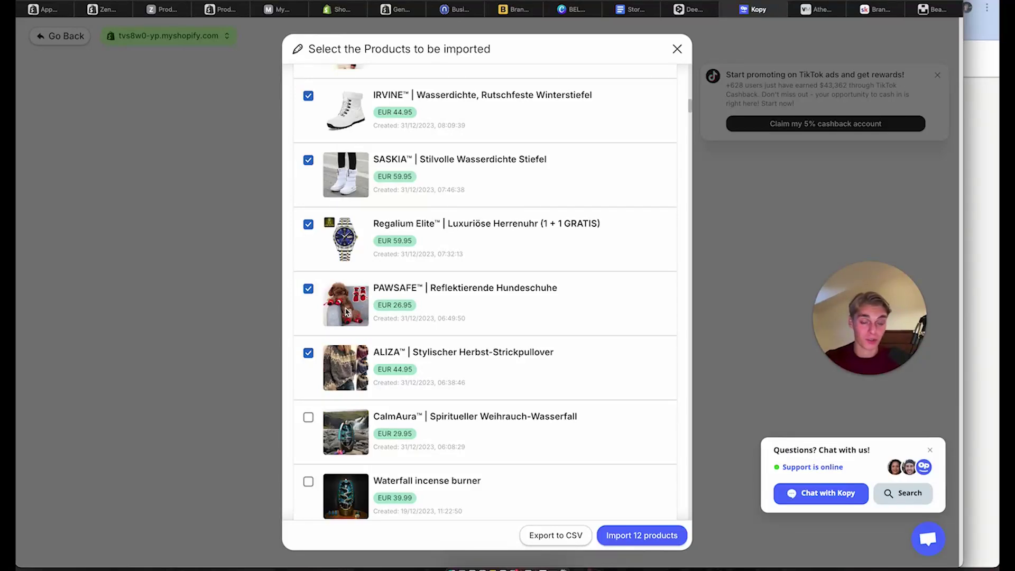
scroll(346, 312, down, 3)
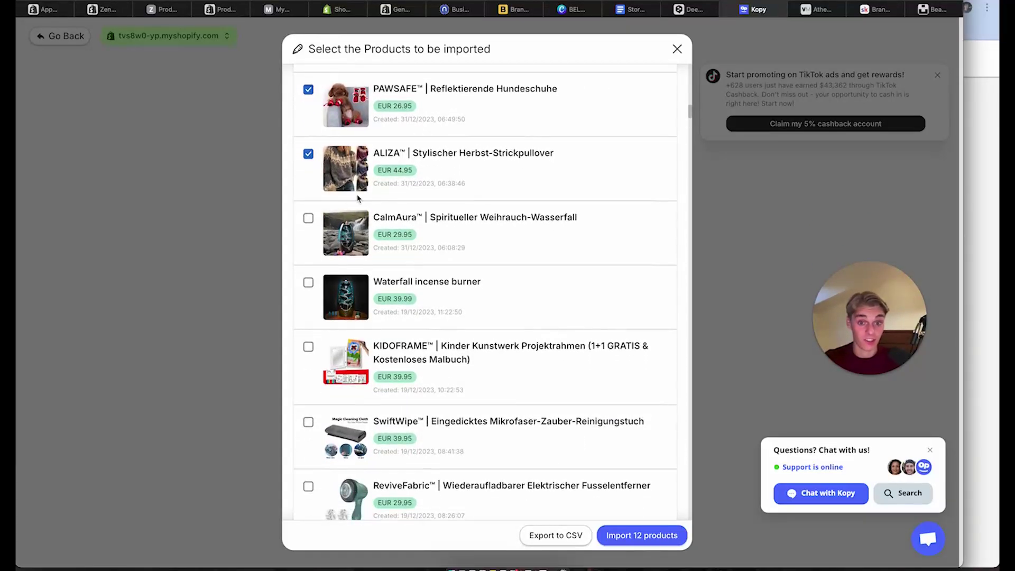
Add CalmAura, KIDOFRAME, SwiftWipe, ReviveFabric, VERGE and SERABIA, leave out Waterfall, and import all 18
click(308, 218)
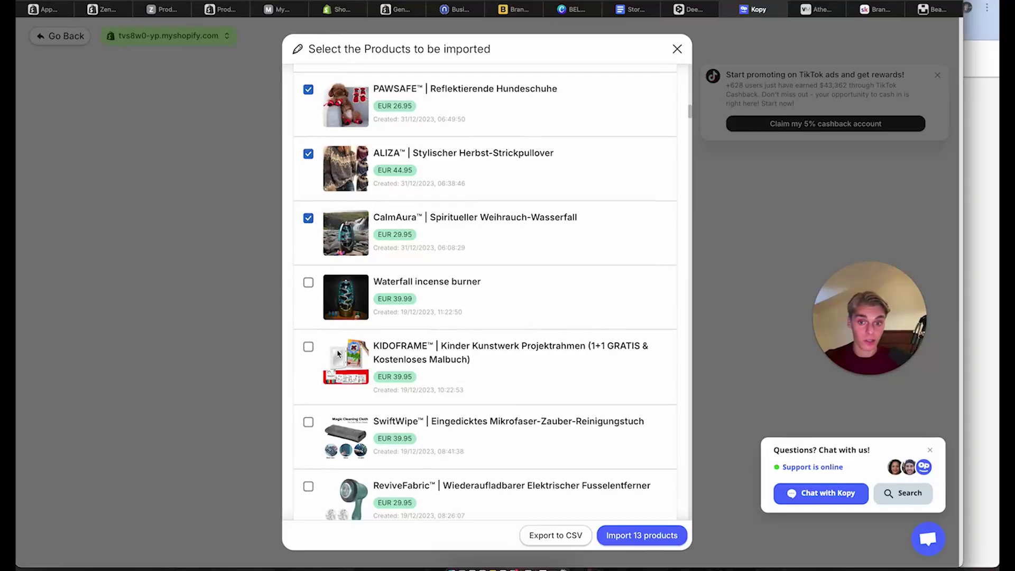
click(308, 346)
click(308, 283)
scroll(309, 282, down, 2)
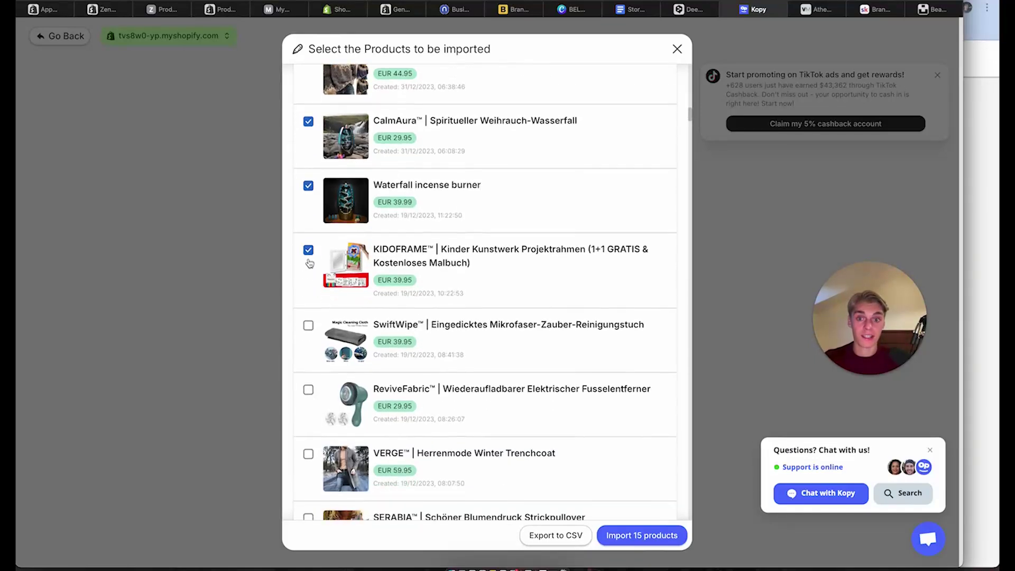
click(309, 186)
scroll(312, 267, down, 2)
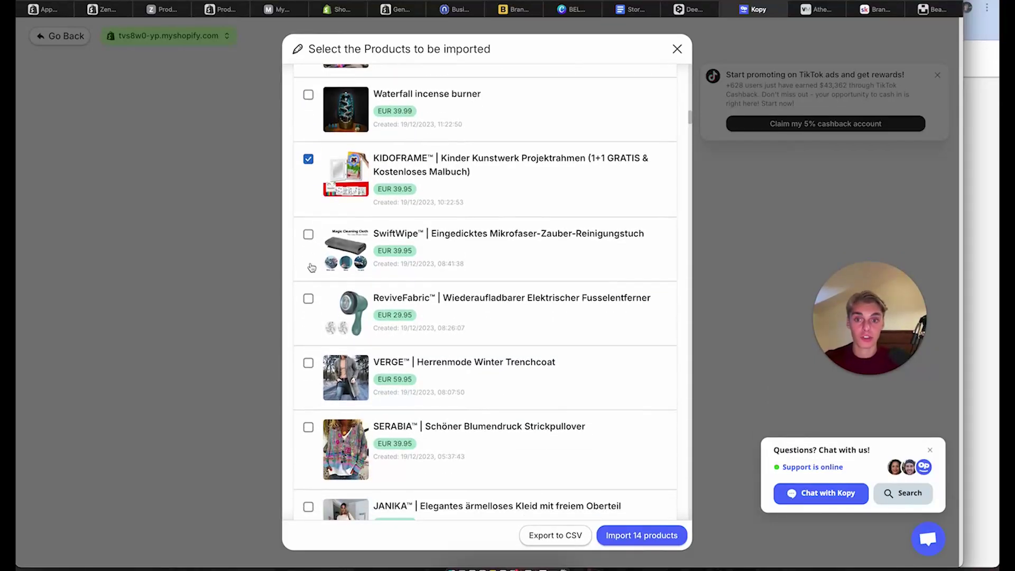
click(308, 234)
click(308, 298)
scroll(309, 300, down, 2)
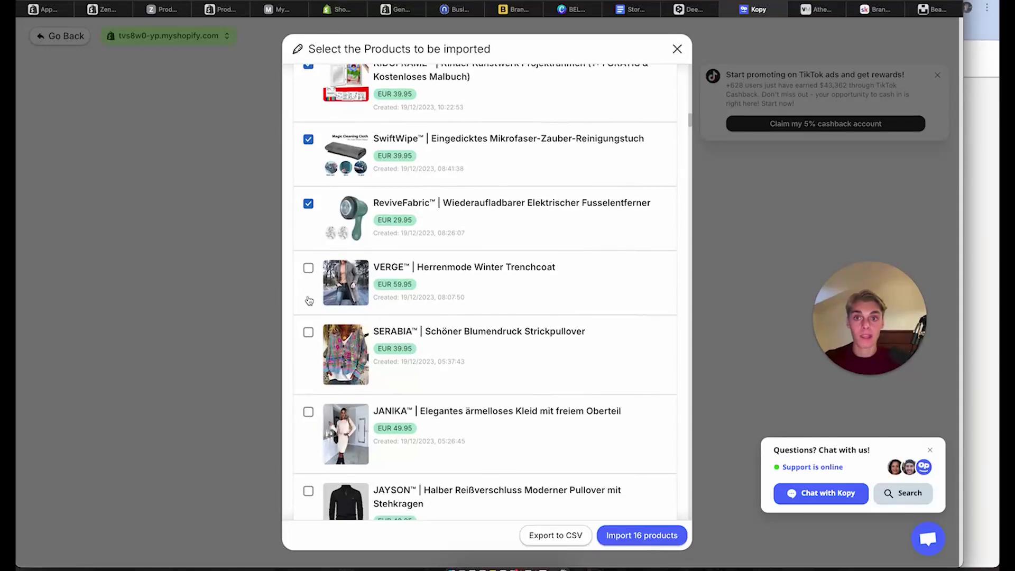
click(308, 267)
scroll(309, 296, down, 10)
scroll(309, 296, up, 15)
scroll(310, 296, down, 5)
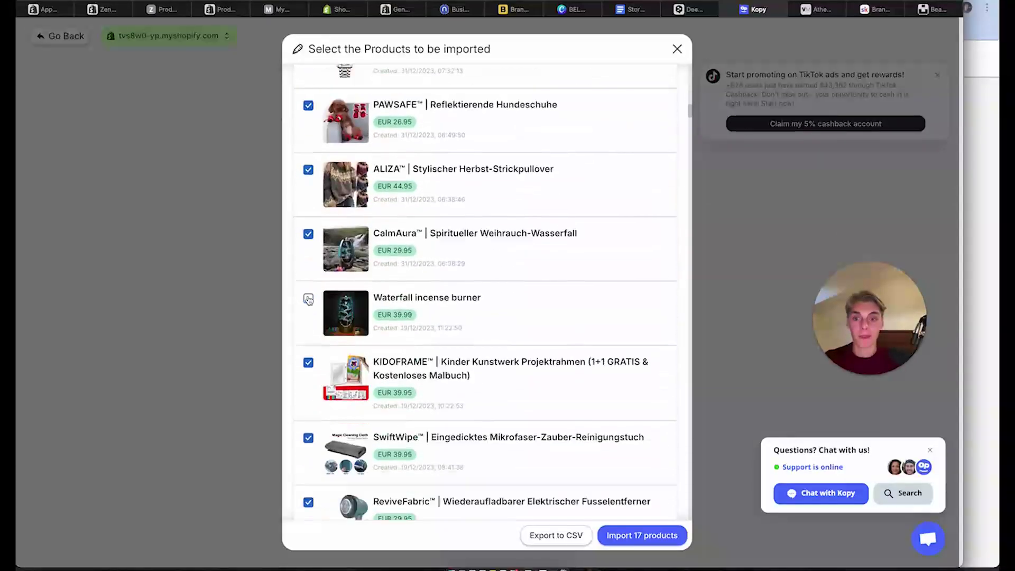
scroll(308, 299, down, 8)
click(308, 254)
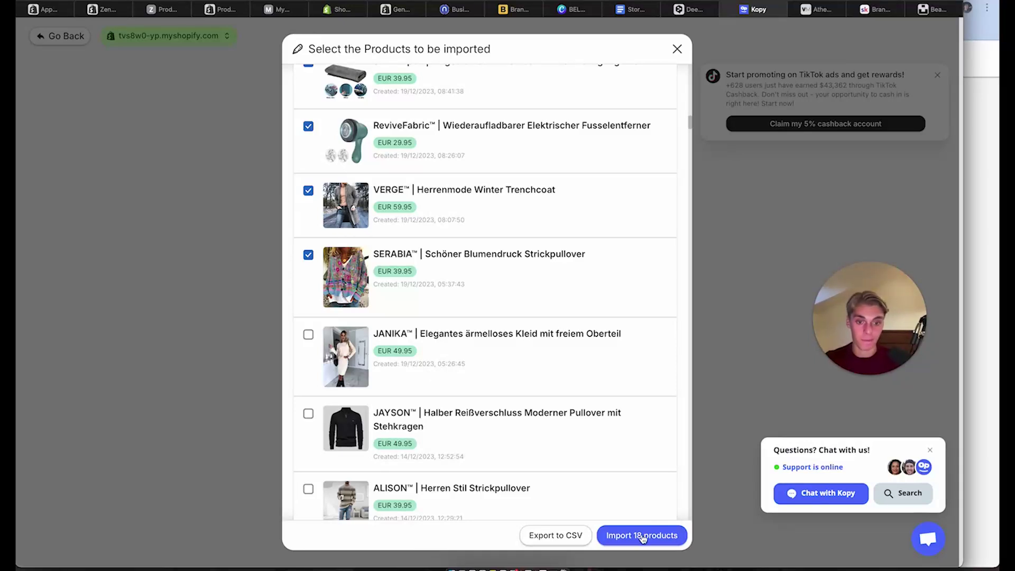
click(642, 536)
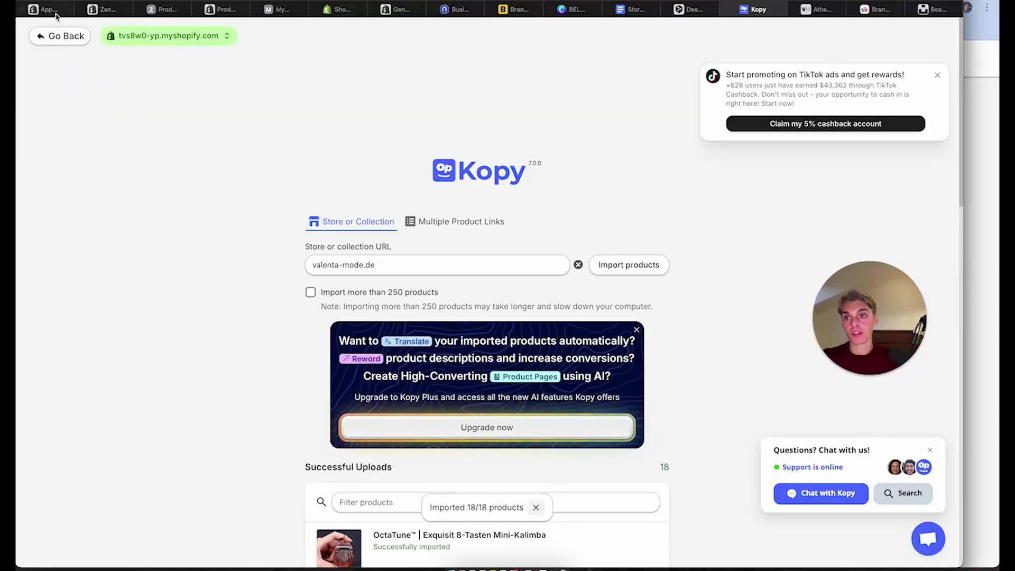
Go to the Shopify Products list and select ALIZA, BIANCA and Brow4DLuxe
click(48, 9)
click(947, 69)
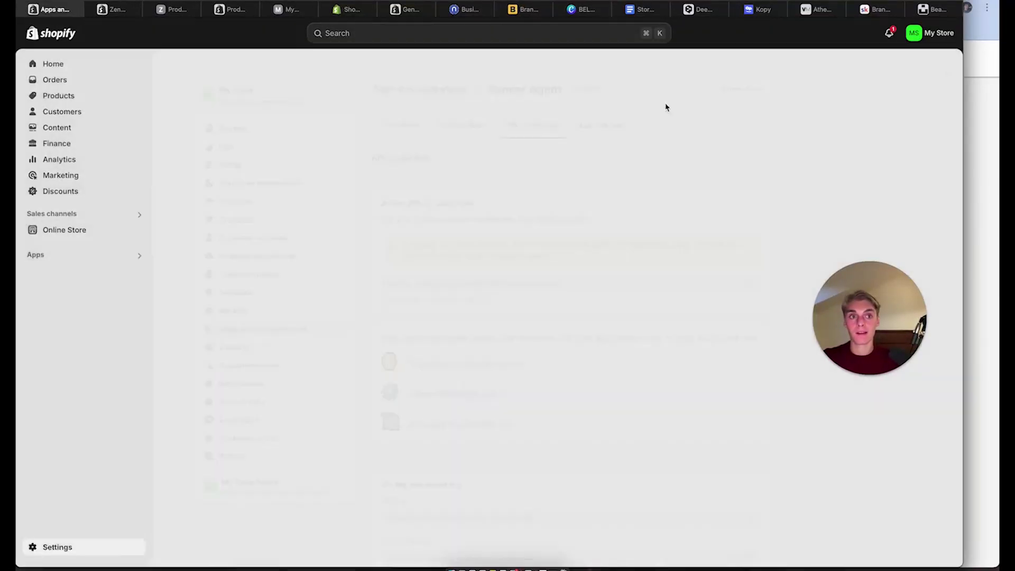
click(63, 97)
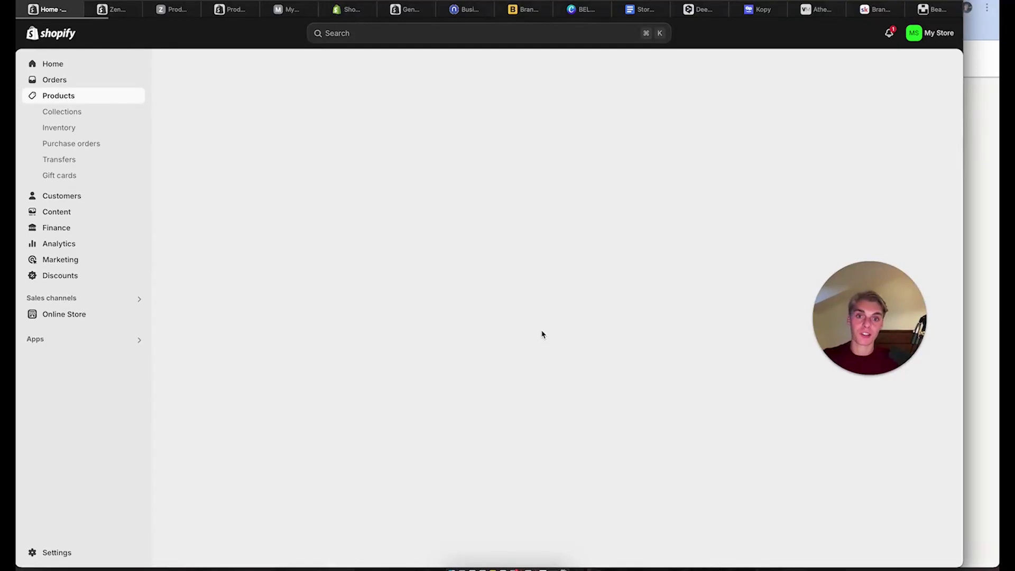
scroll(378, 410, down, 10)
scroll(378, 411, up, 10)
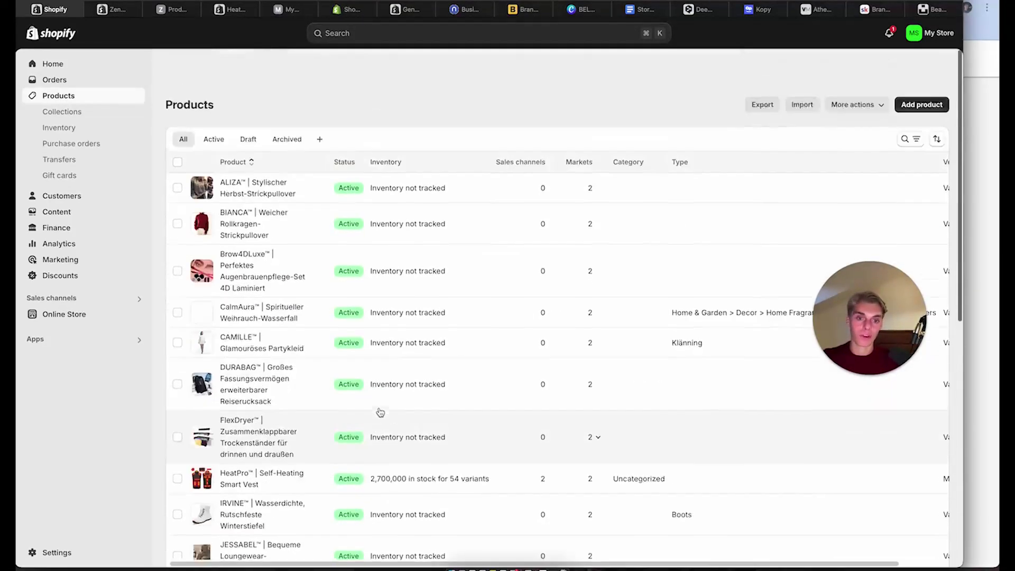
click(178, 154)
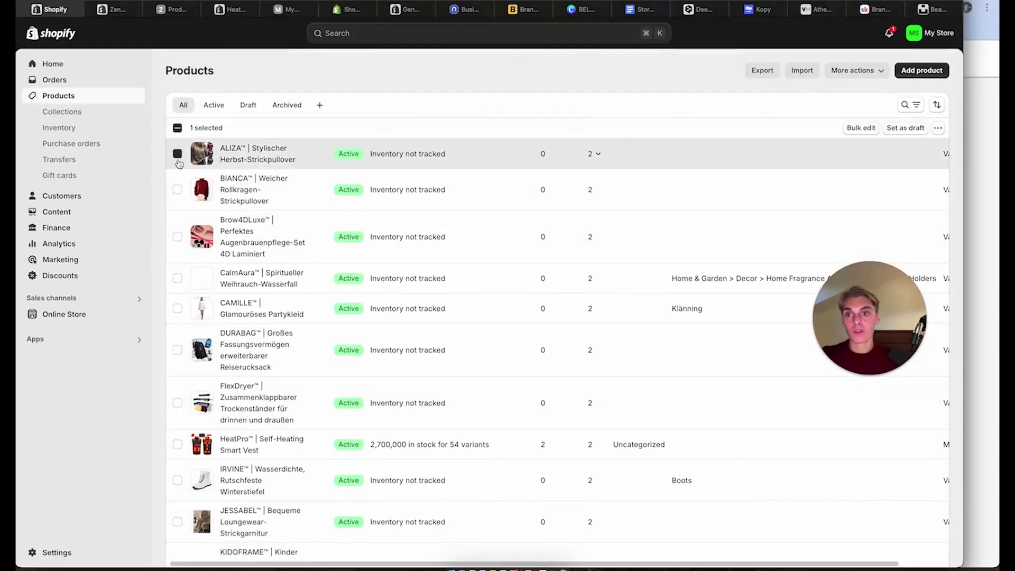
click(178, 189)
click(178, 236)
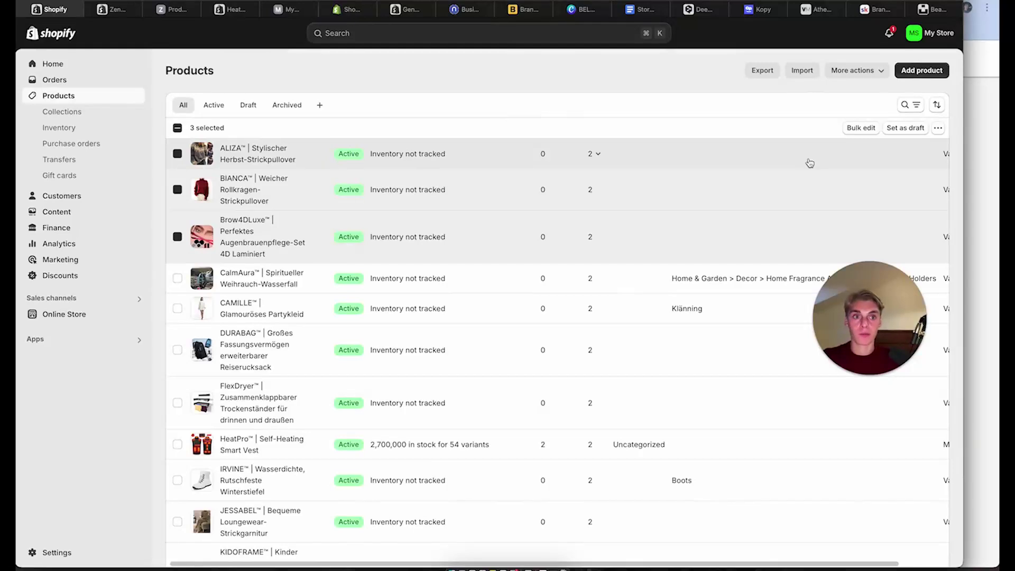
Add the three selected products to the Fashion & Accessories collection
scroll(810, 160, right, 1)
click(771, 74)
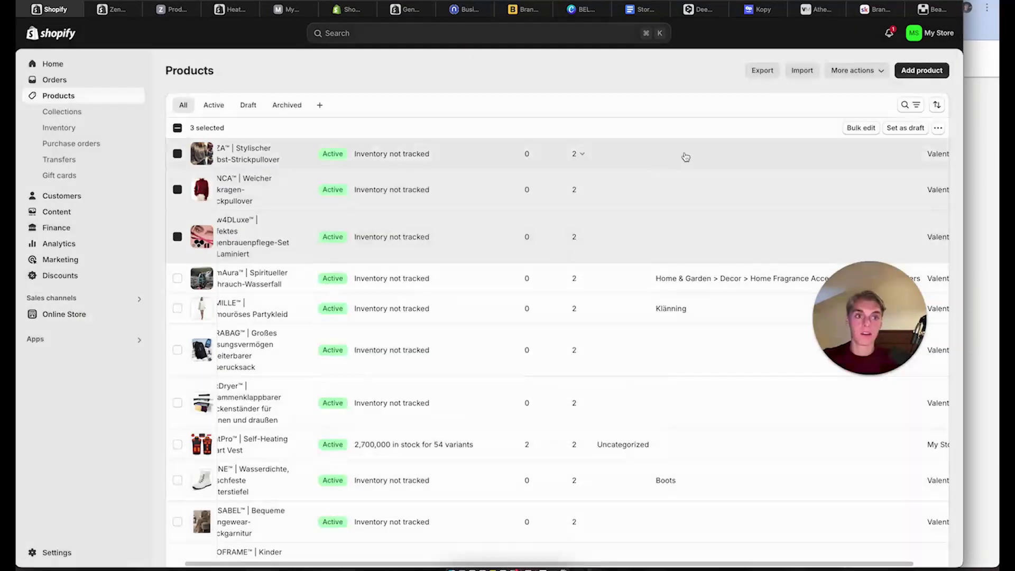
click(651, 174)
click(938, 128)
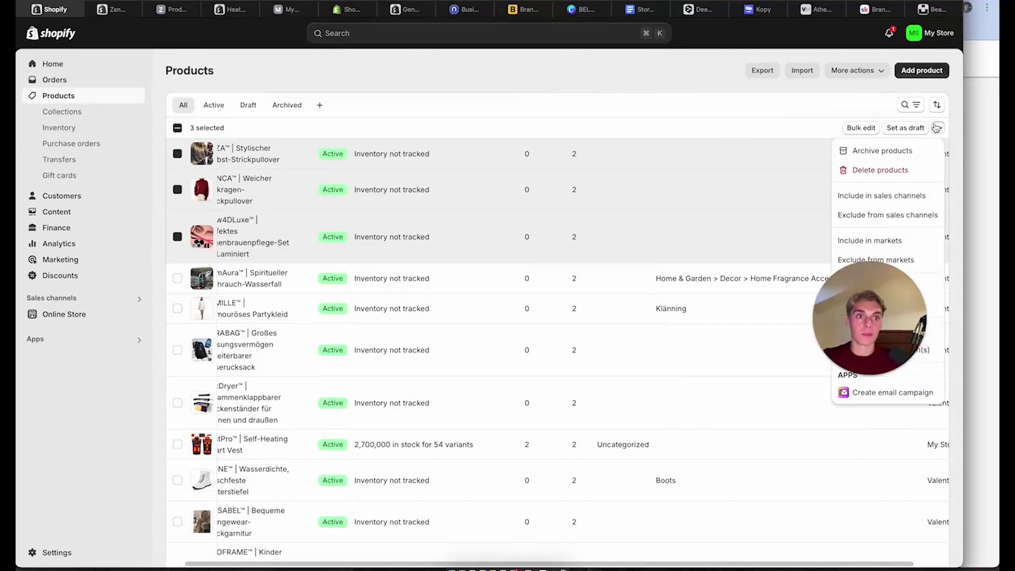
drag(884, 333, 658, 297)
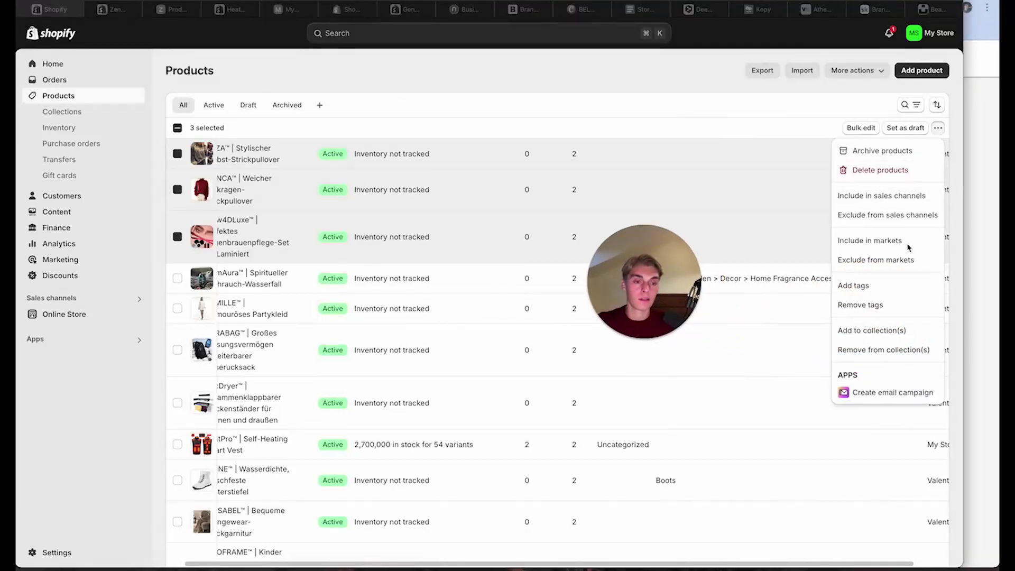
click(883, 330)
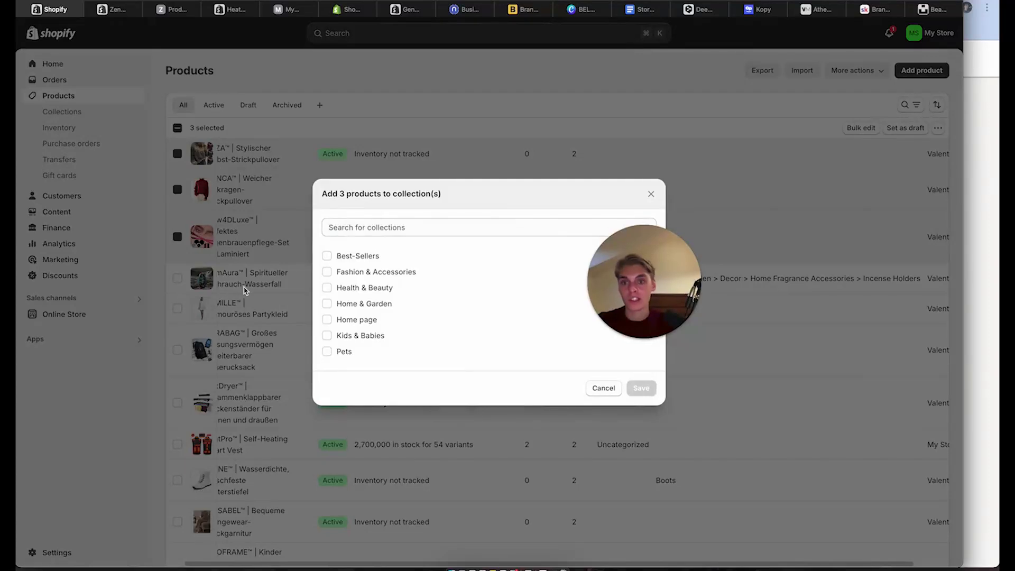
click(327, 272)
click(640, 409)
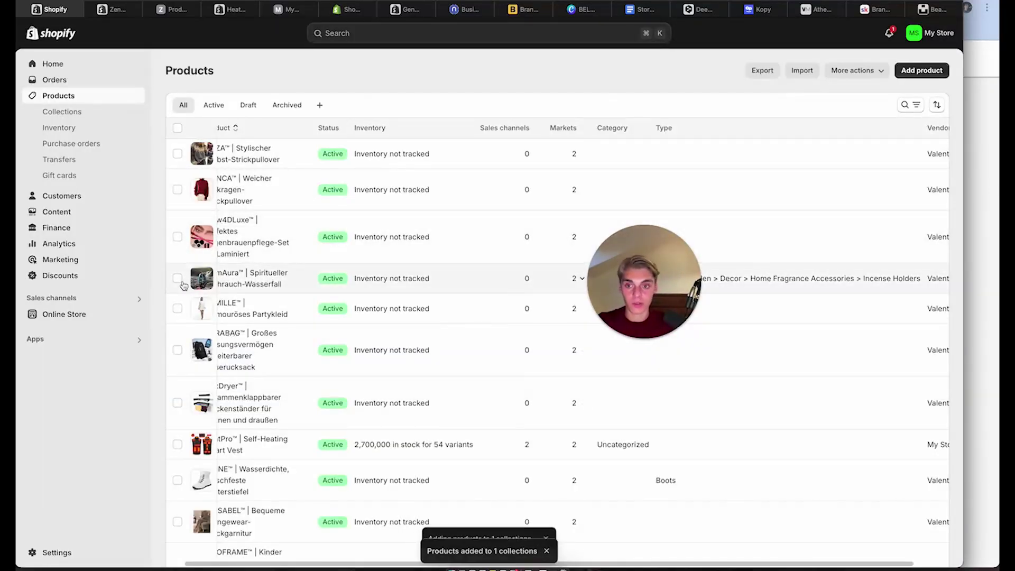
Add CalmAura, CAMILLE and DURABAG to the Best-Sellers collection
click(177, 278)
click(177, 308)
click(177, 350)
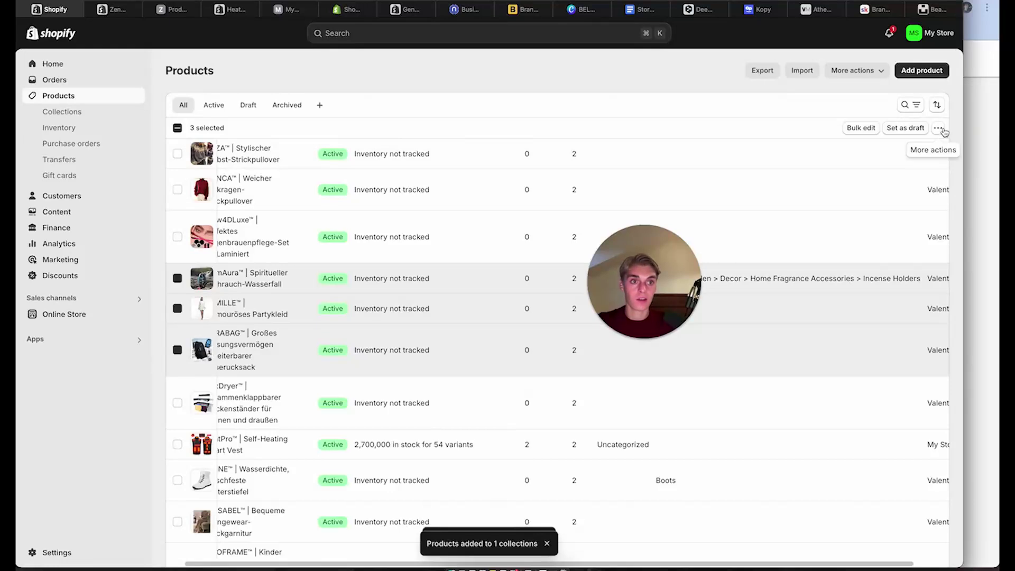
click(938, 127)
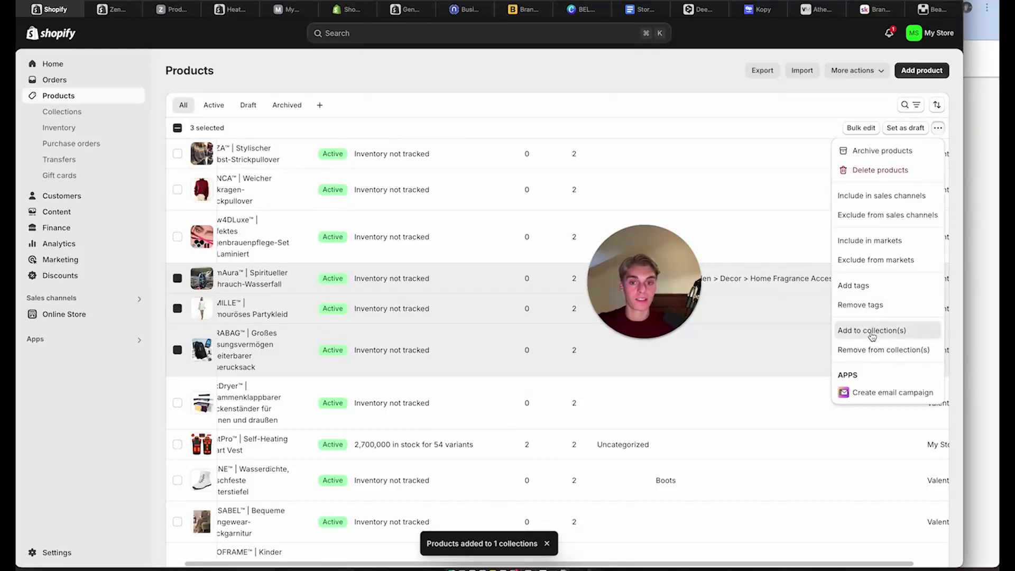
click(871, 334)
click(366, 255)
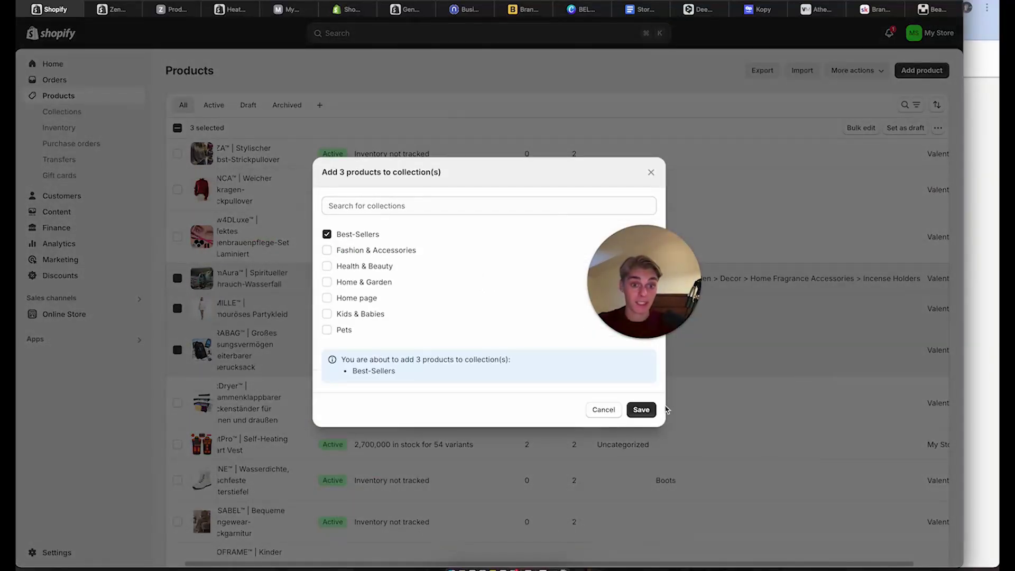
click(641, 410)
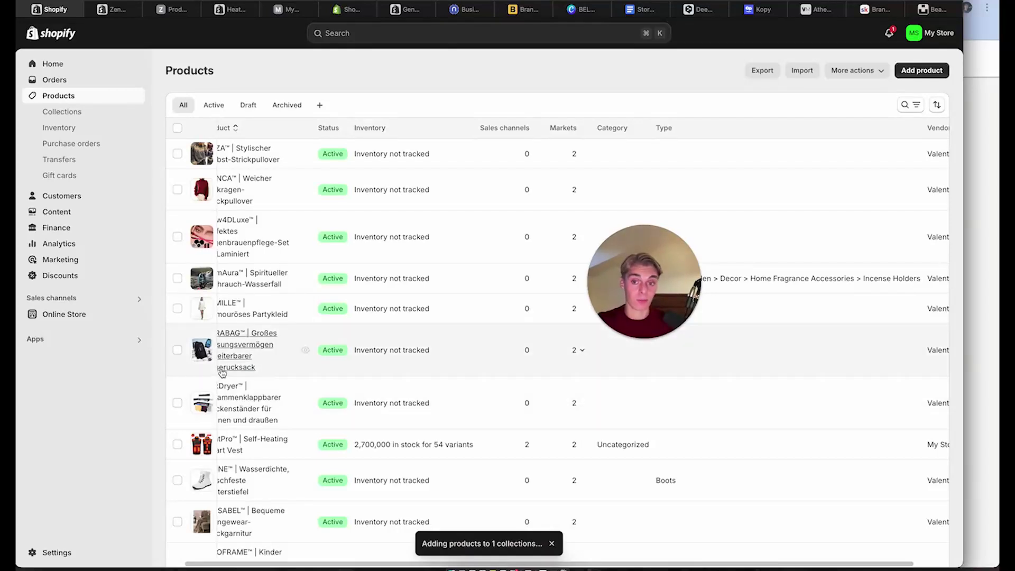
scroll(223, 369, down, 1)
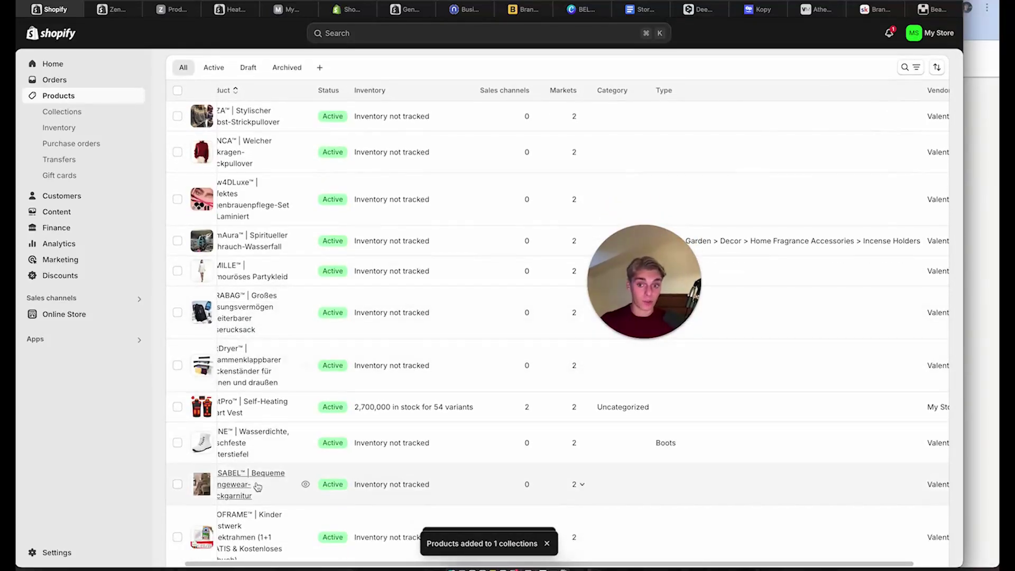
scroll(256, 484, down, 4)
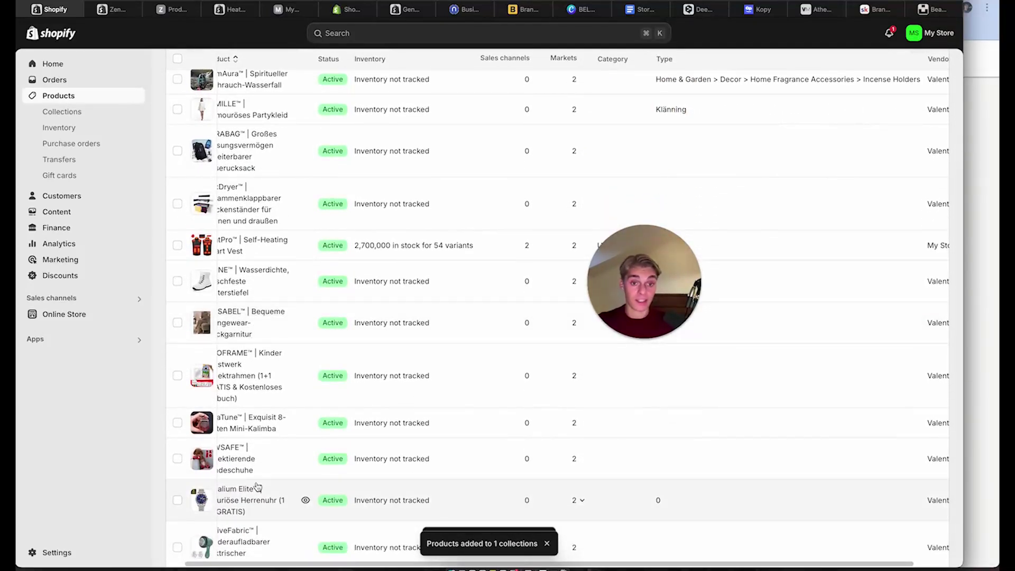
scroll(257, 486, down, 2)
scroll(257, 344, up, 2)
scroll(257, 375, up, 5)
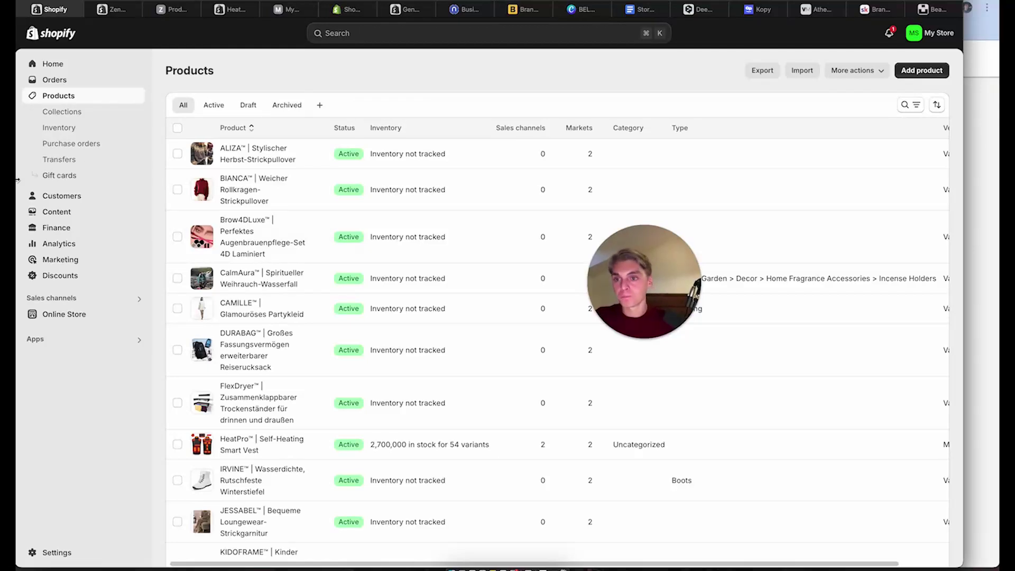
Preview the live storefront from the online store themes page
click(51, 315)
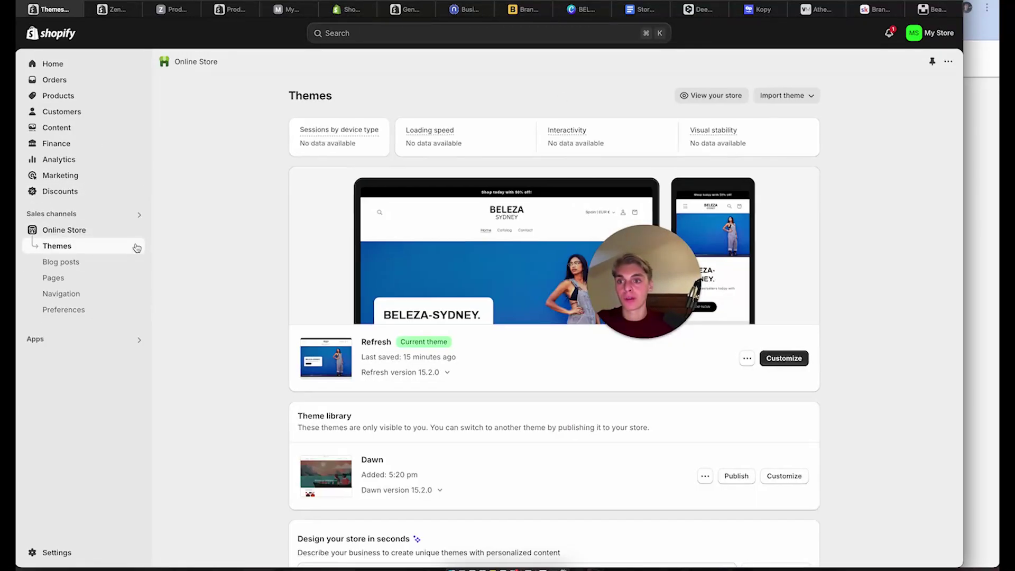
click(136, 230)
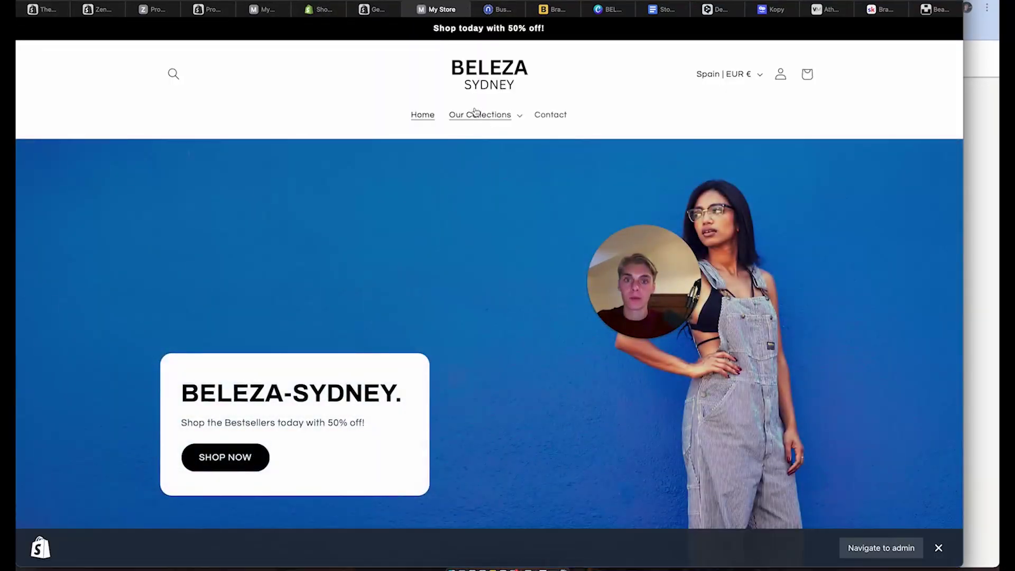
scroll(413, 310, down, 1)
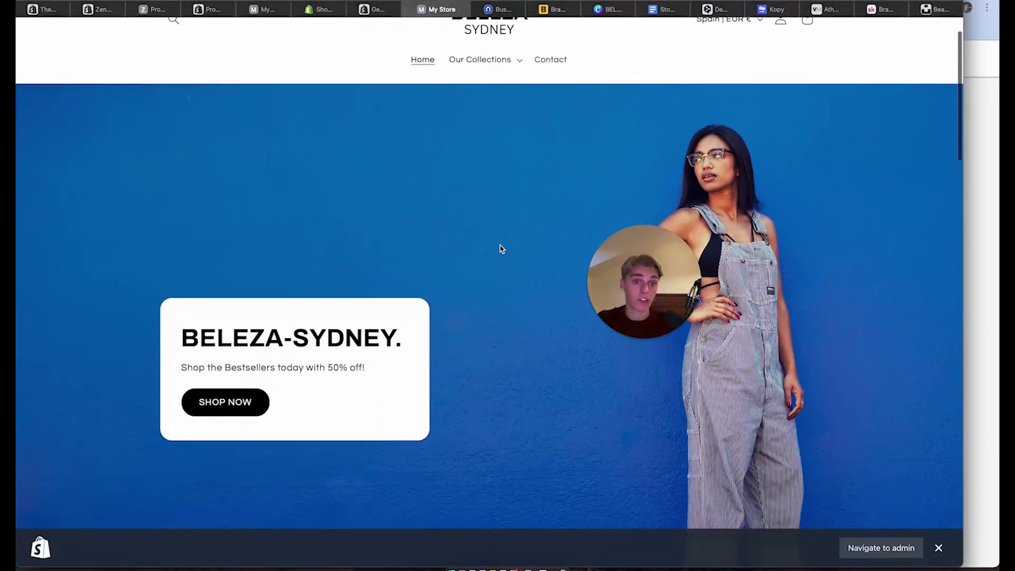
scroll(501, 248, down, 10)
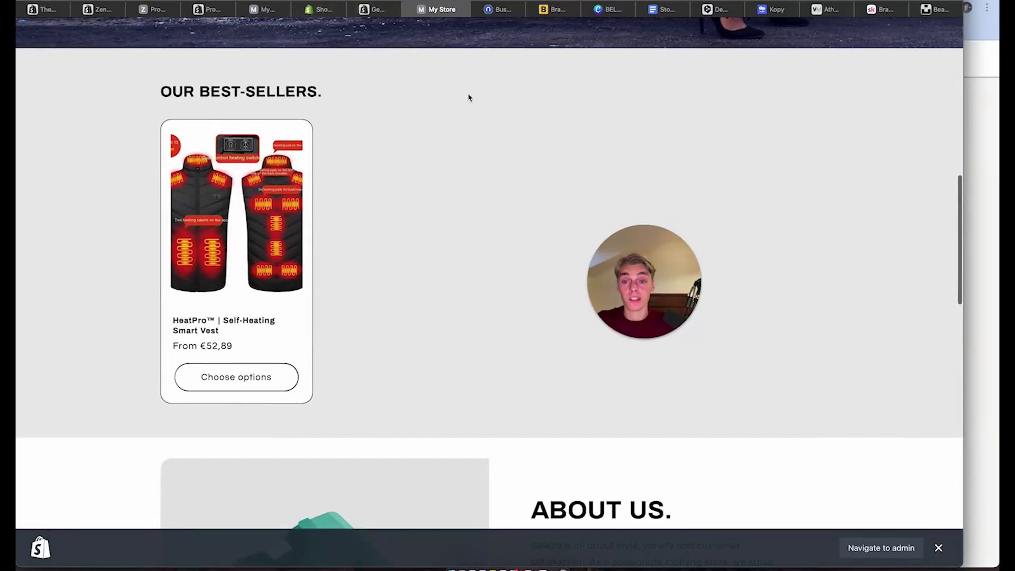
click(33, 10)
Switch the OUR BEST-SELLERS featured section to the Best-Sellers collection and save
click(786, 359)
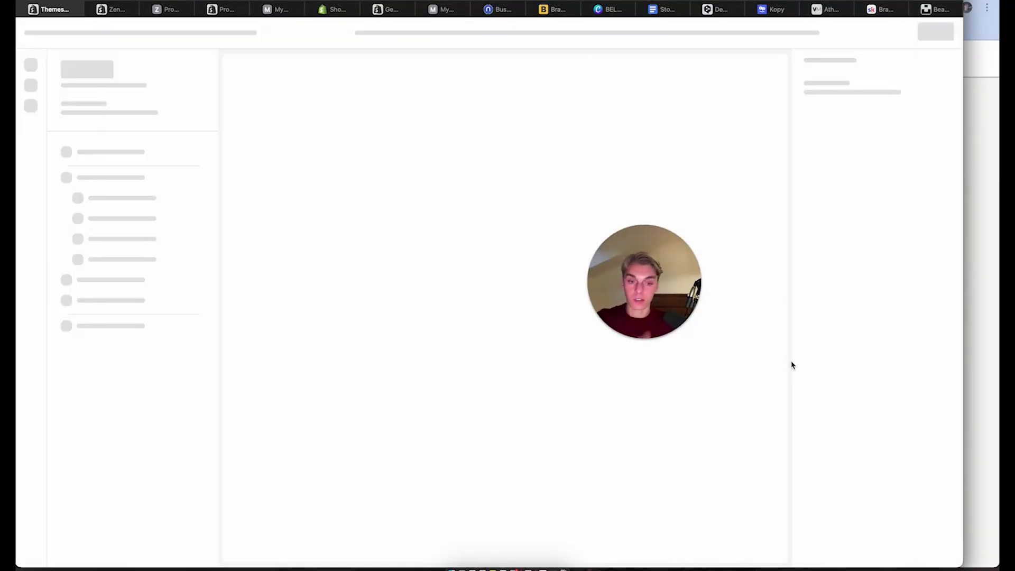
scroll(424, 350, down, 3)
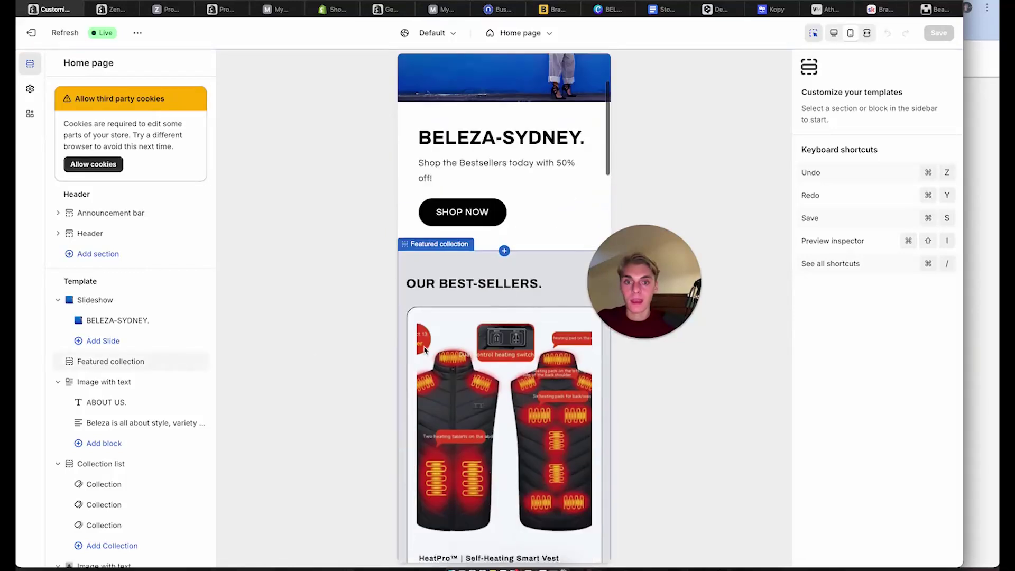
click(468, 295)
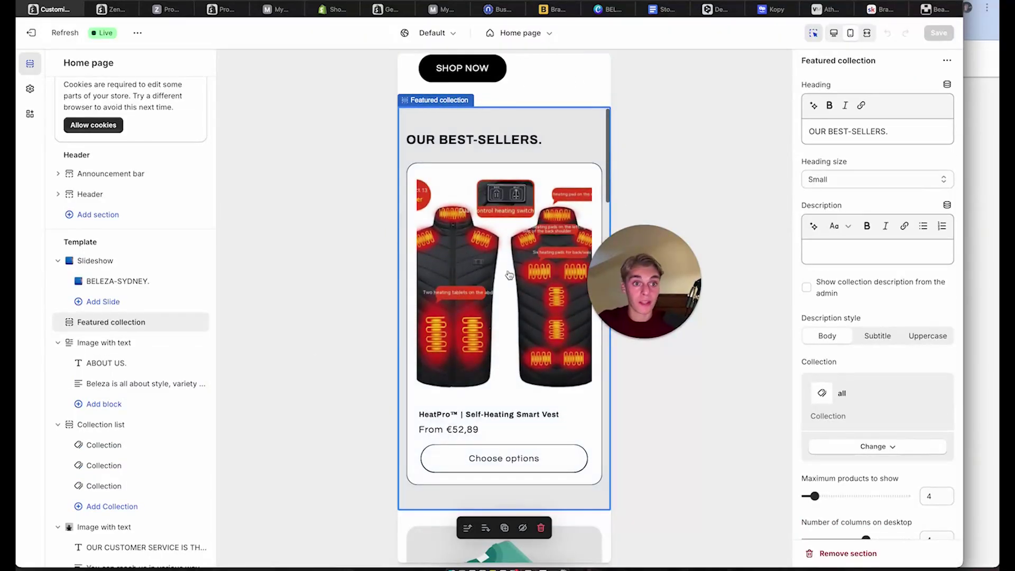
scroll(865, 523, down, 1)
scroll(865, 523, down, 1)
click(884, 387)
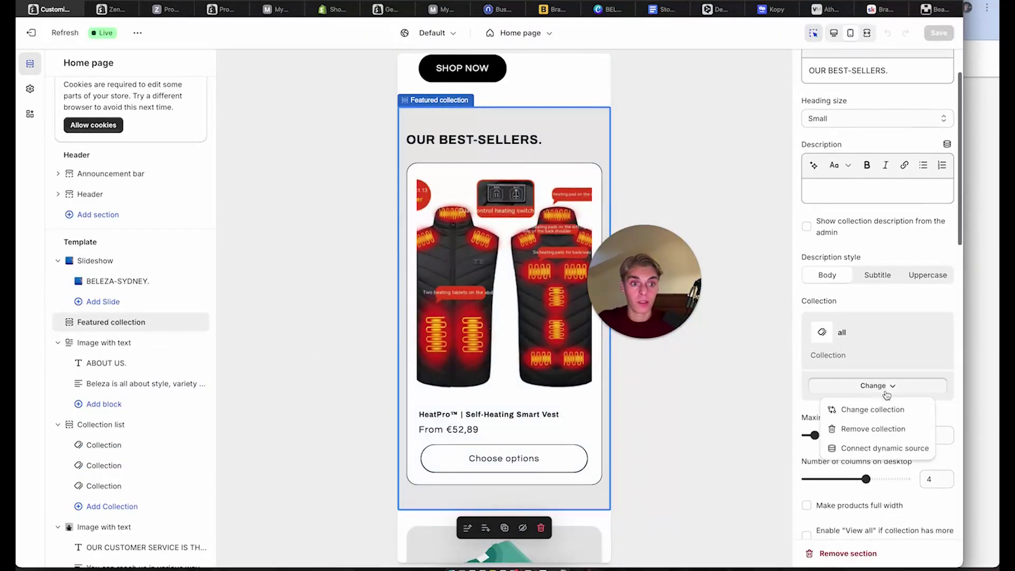
click(855, 410)
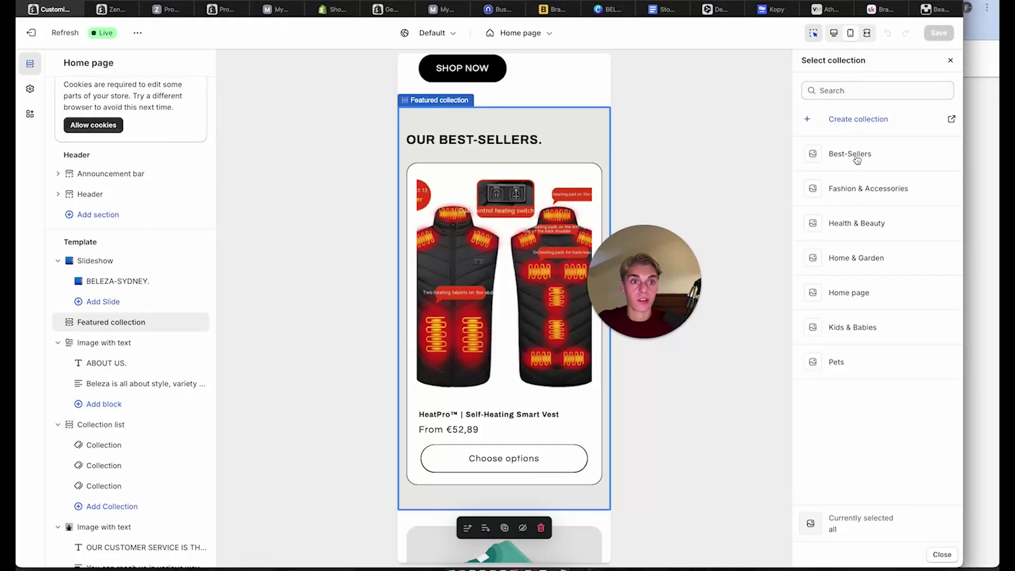
click(856, 157)
click(937, 33)
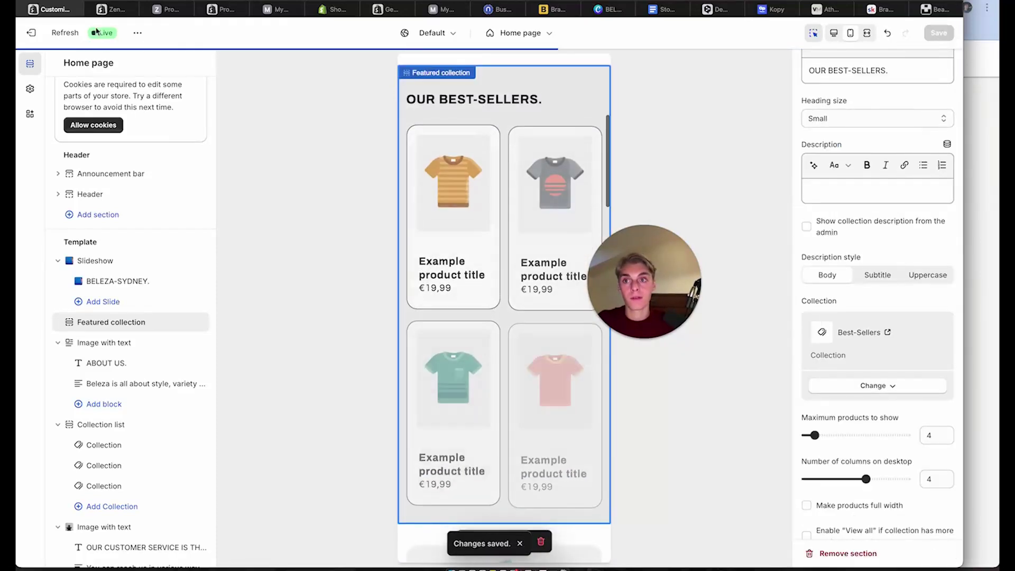
click(136, 10)
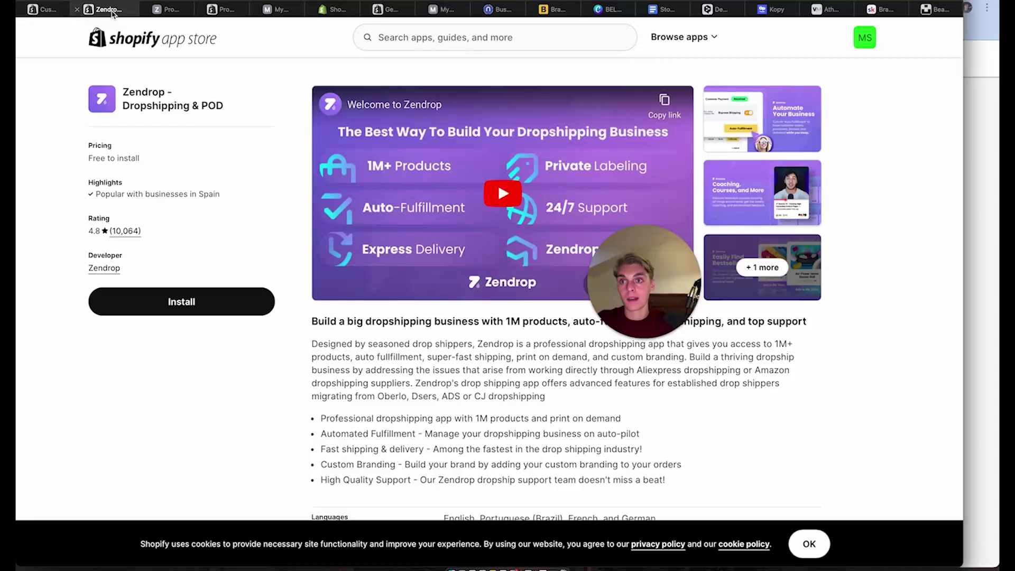
Open the Best-Sellers collection and review its CalmAura product page
click(211, 11)
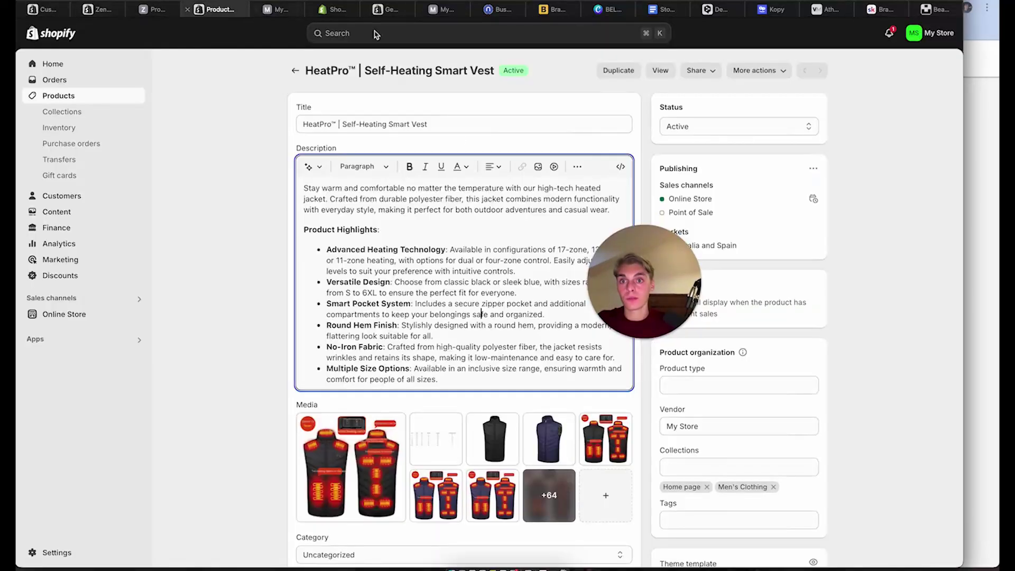
click(67, 113)
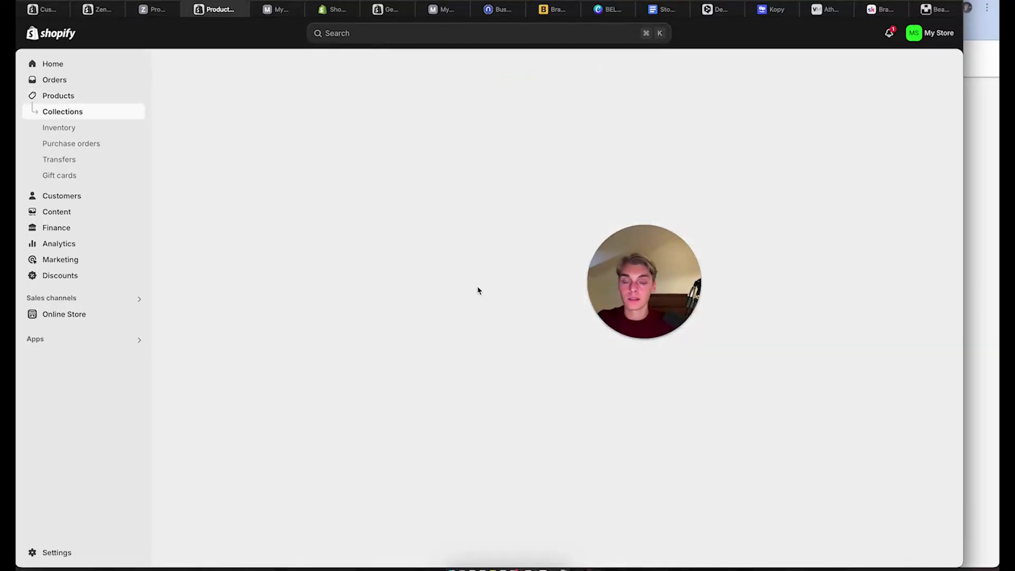
click(243, 154)
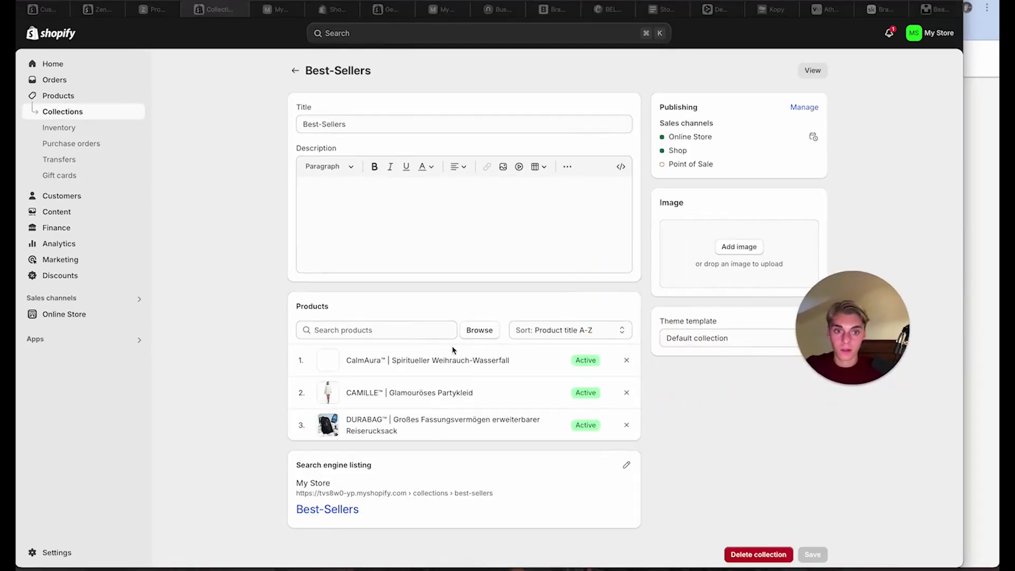
click(362, 362)
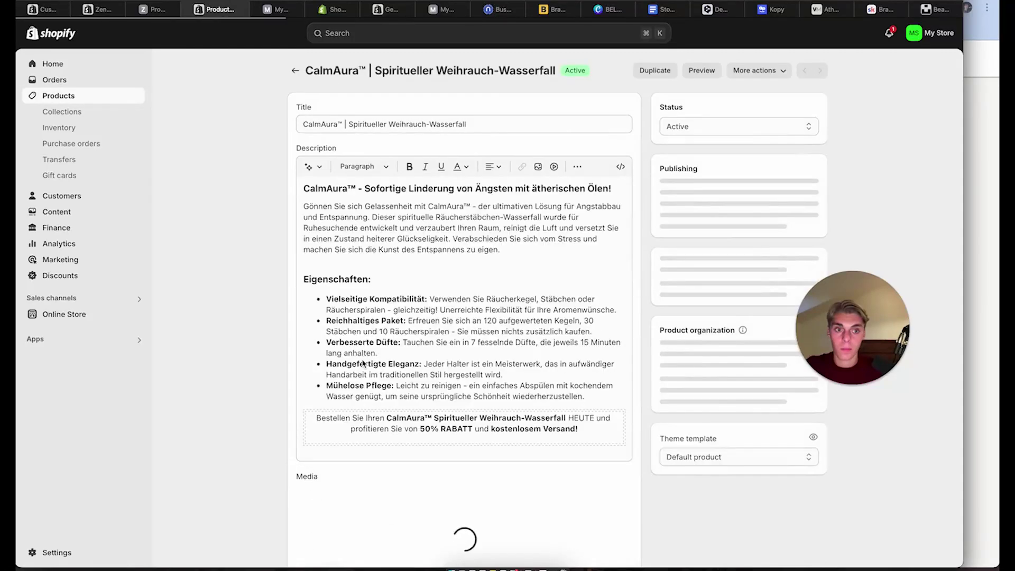
scroll(711, 365, down, 1)
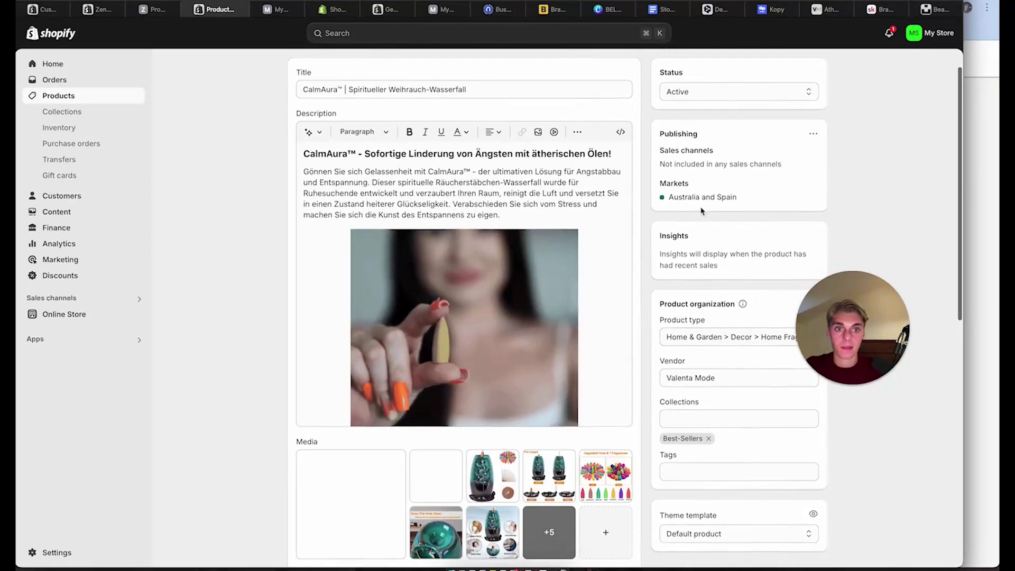
scroll(716, 372, down, 1)
scroll(717, 373, down, 2)
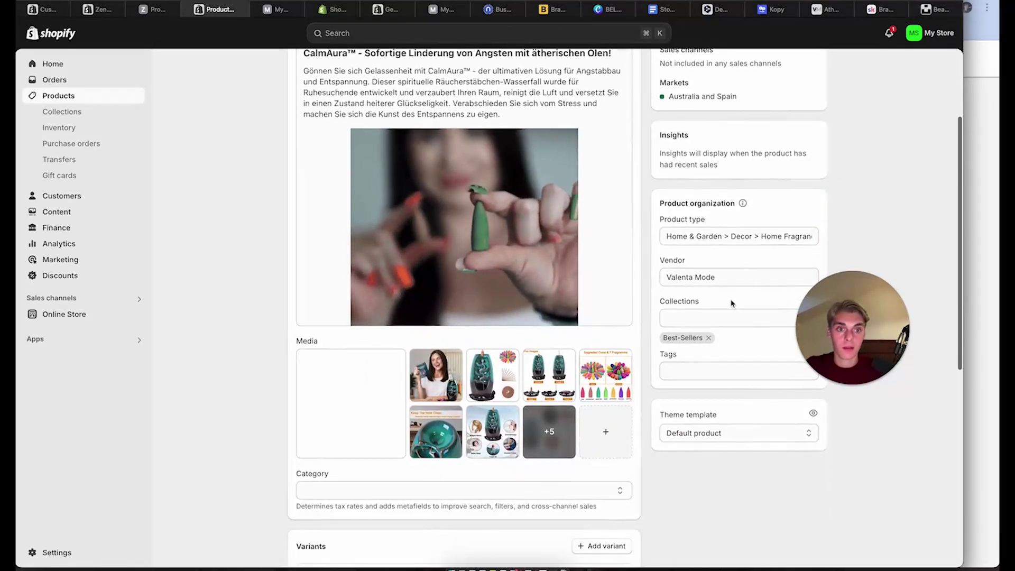
scroll(729, 304, down, 2)
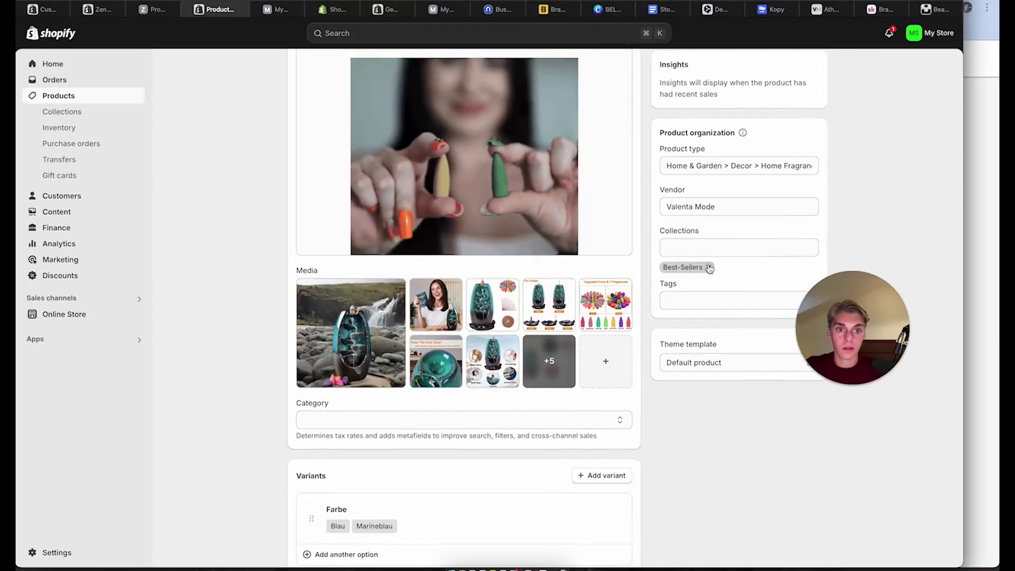
scroll(709, 269, down, 6)
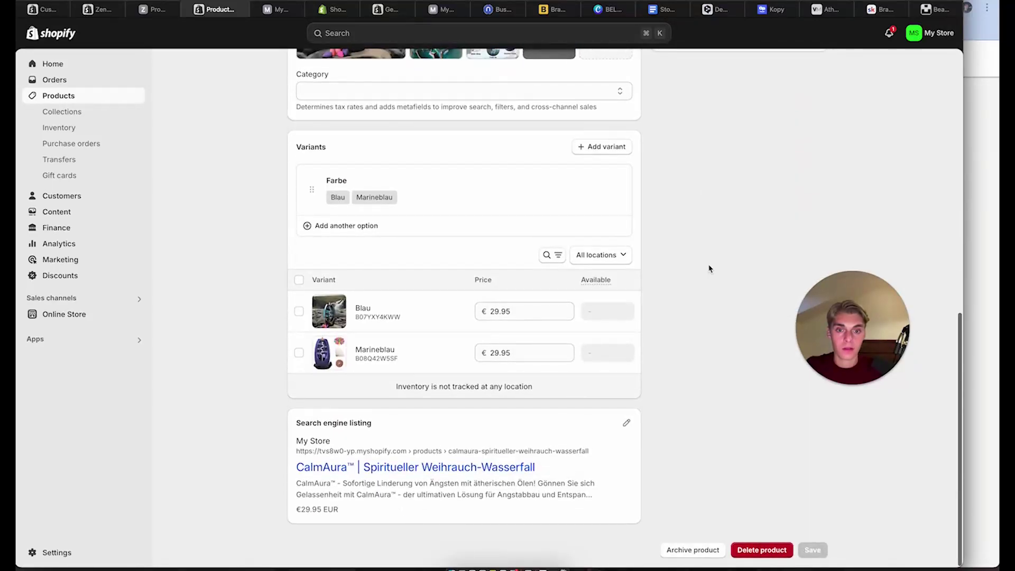
scroll(709, 267, up, 10)
Reload the live storefront twice to check the updated featured collection
click(283, 11)
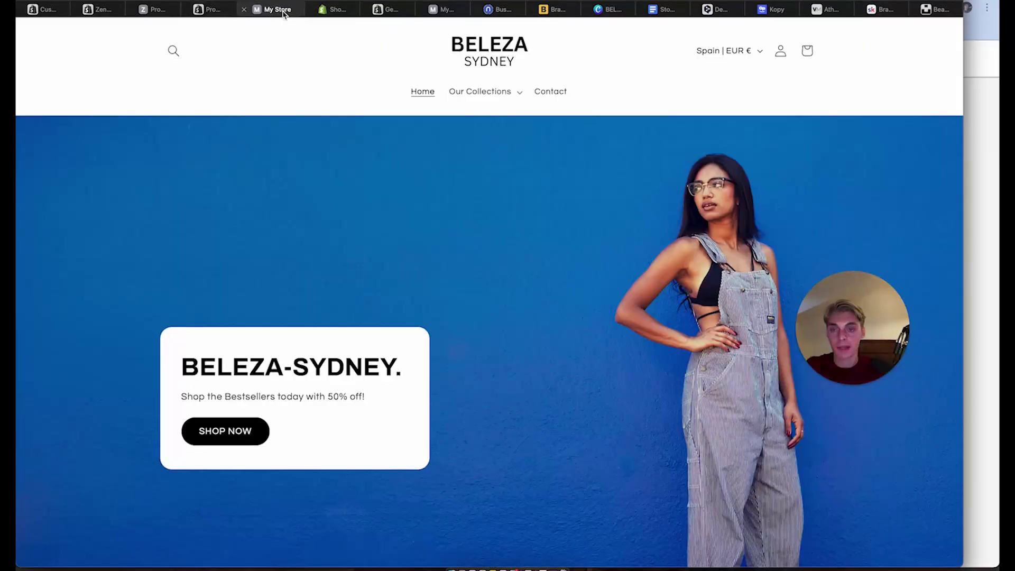
scroll(518, 186, down, 10)
scroll(505, 410, up, 3)
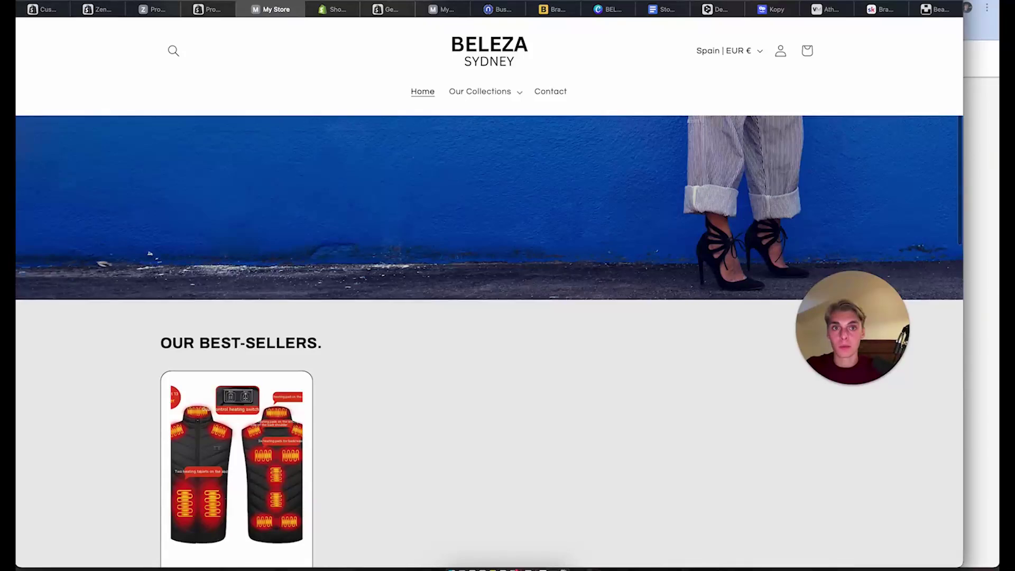
key(super+r)
scroll(559, 299, down, 10)
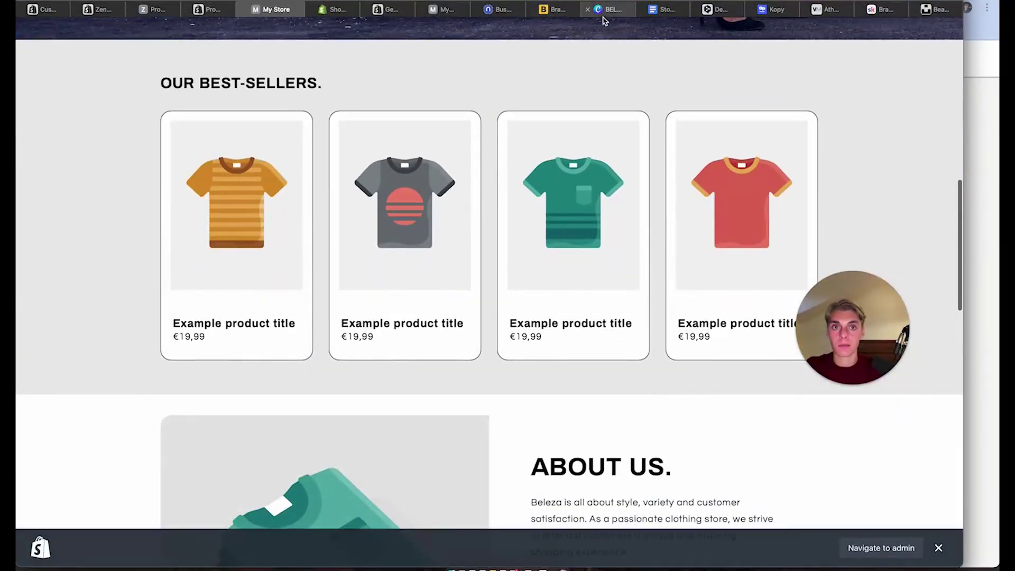
key(super+r)
scroll(555, 302, up, 3)
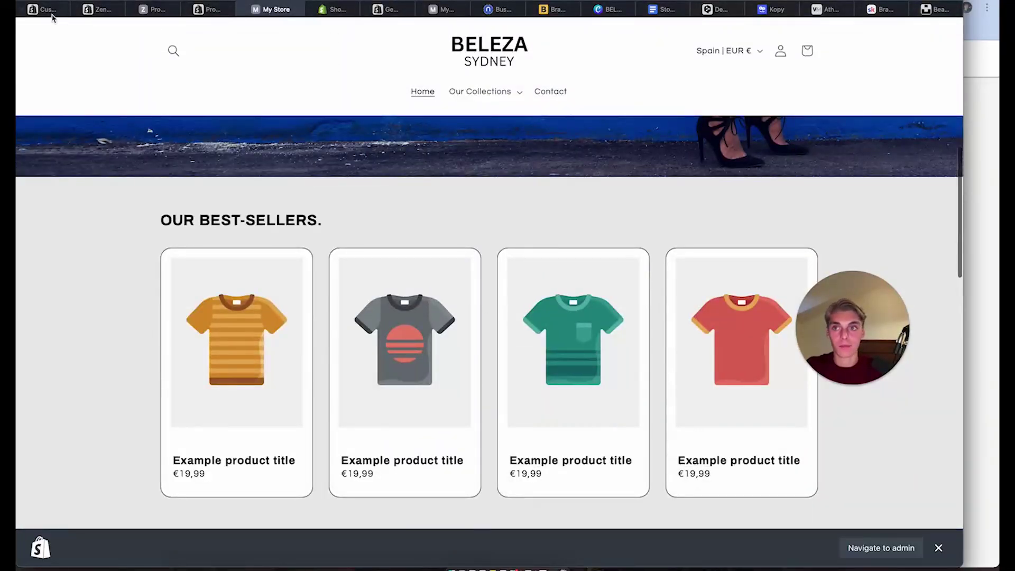
Open Best-Sellers in the admin through the theme editor's collection link
click(51, 10)
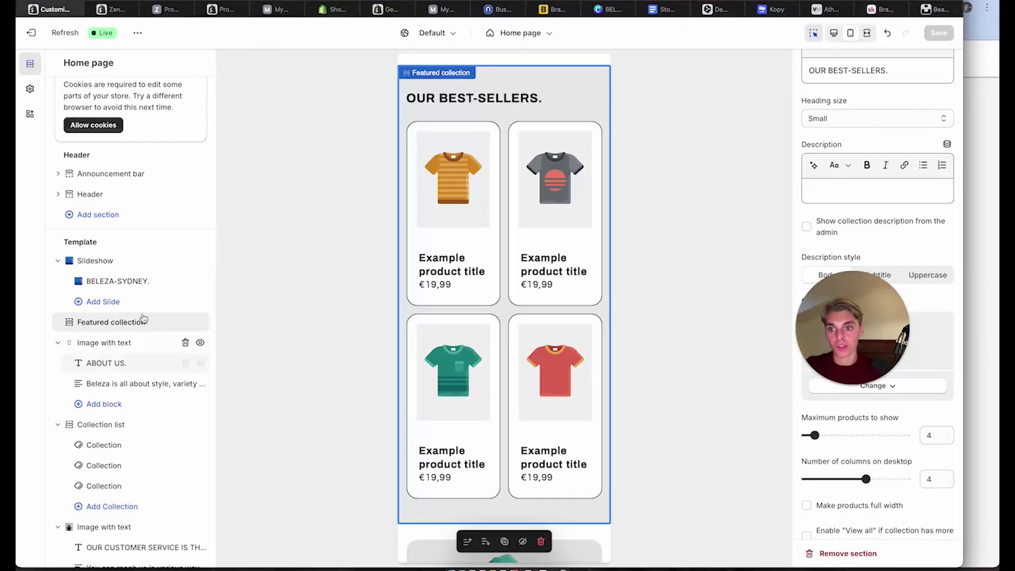
scroll(806, 165, up, 2)
scroll(806, 165, down, 5)
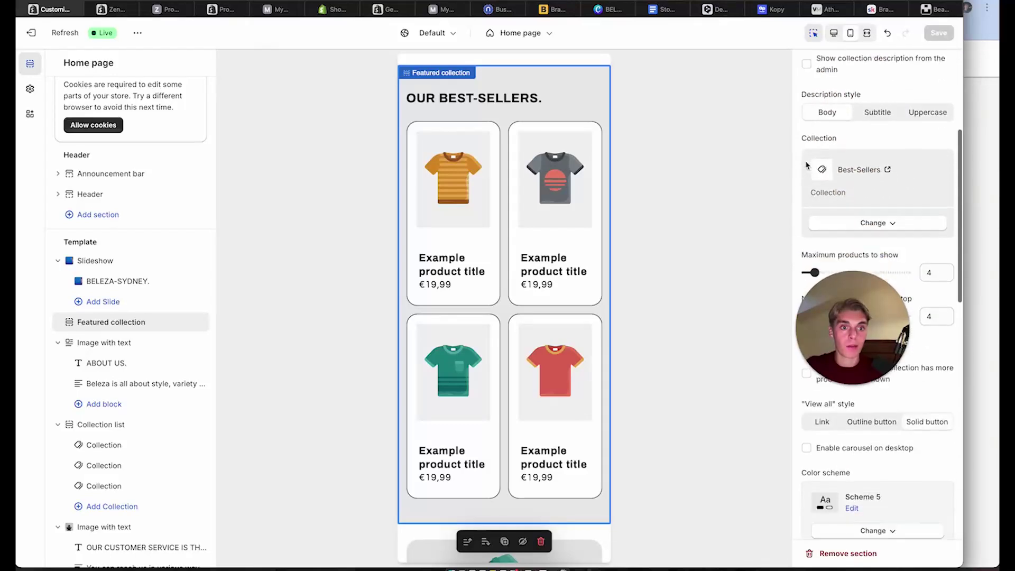
scroll(806, 165, down, 2)
click(886, 83)
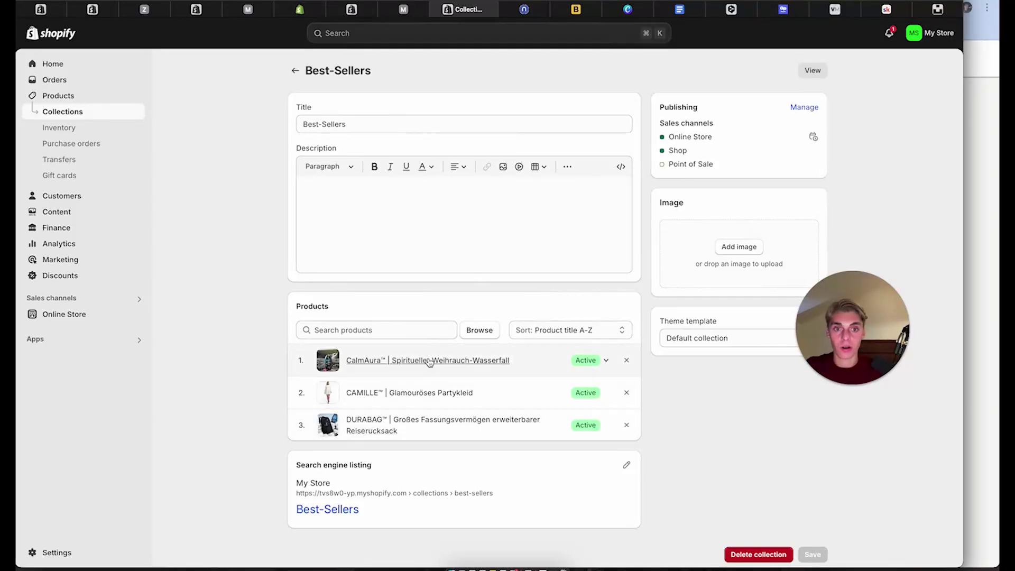
Review the collection's sales channels, then go to the Online Store Themes page
click(804, 108)
click(651, 231)
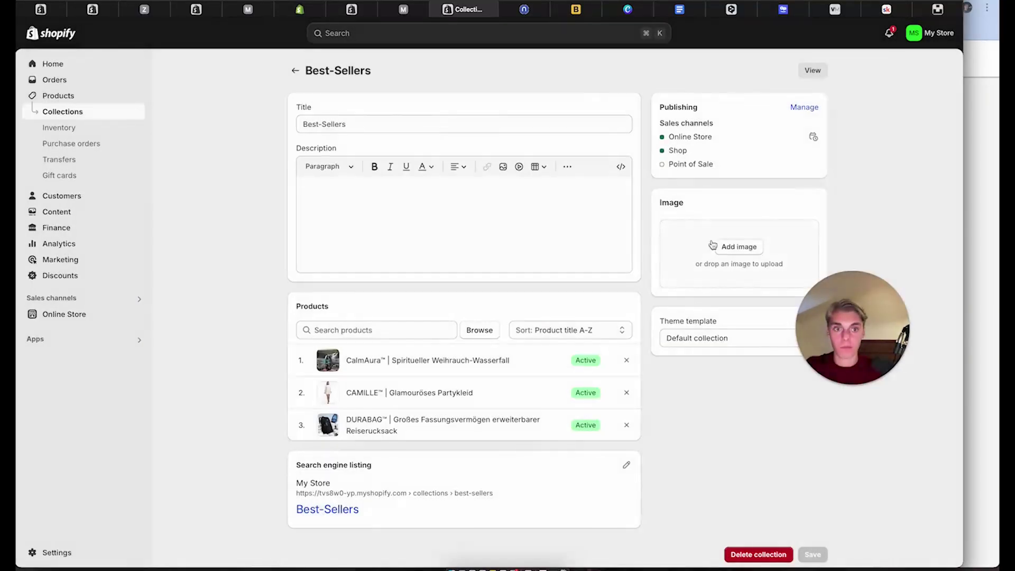
scroll(361, 190, down, 1)
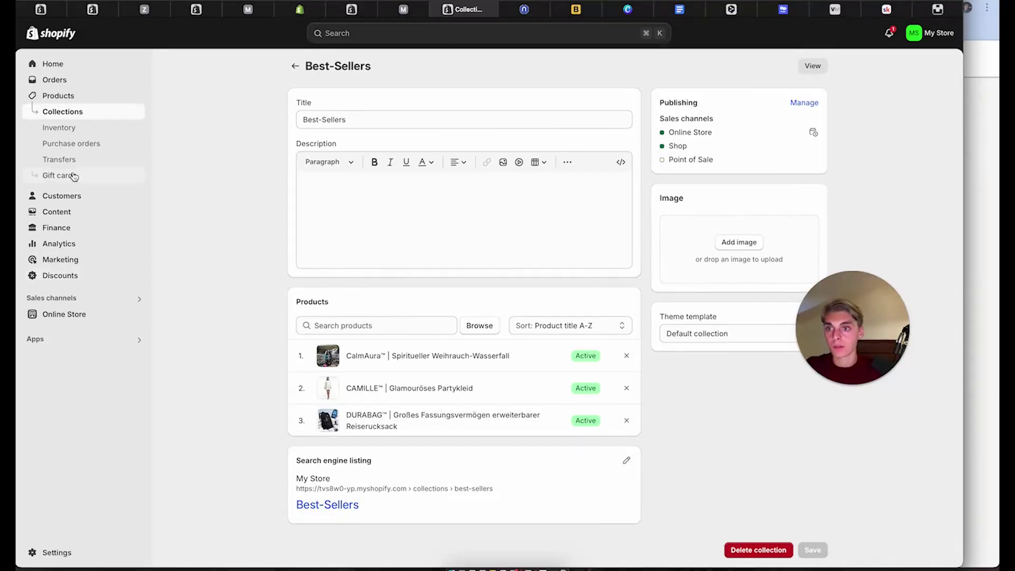
click(68, 65)
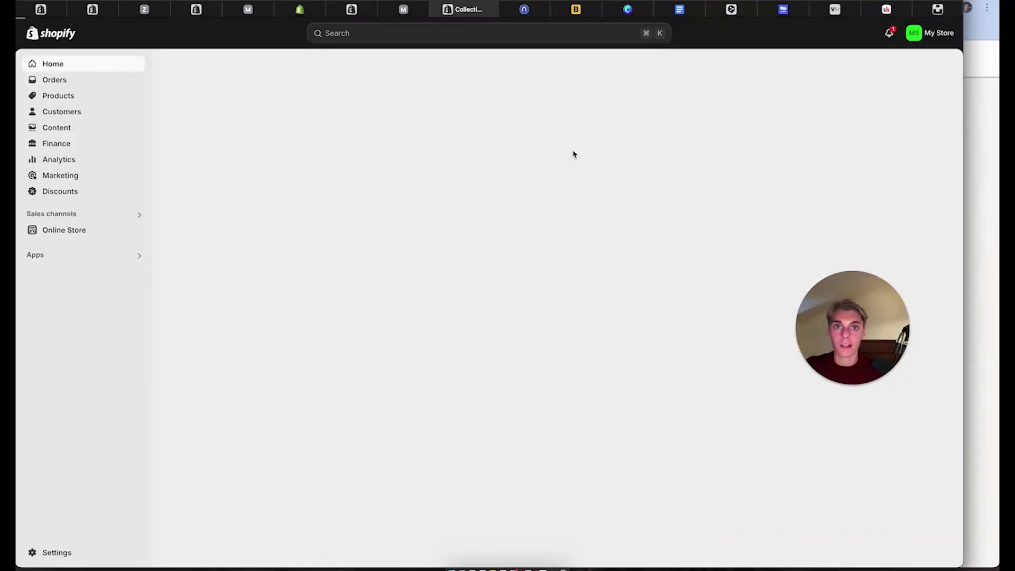
scroll(275, 368, down, 1)
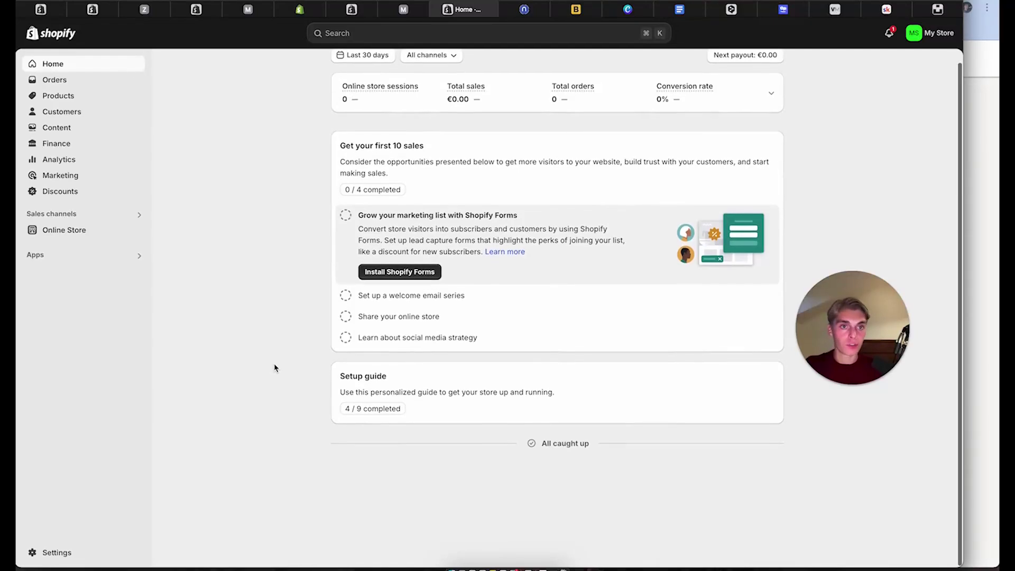
click(59, 231)
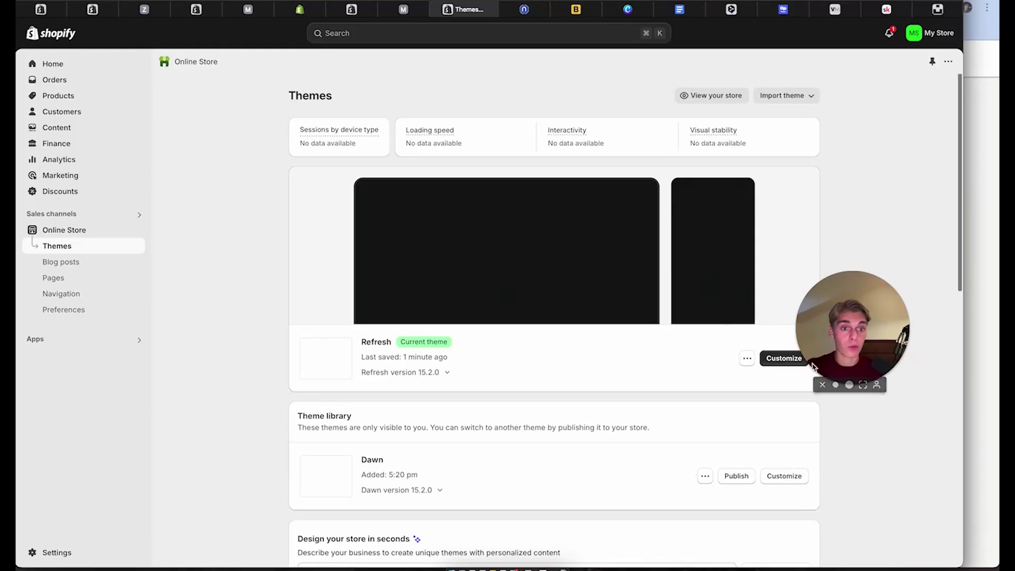
Customize the Refresh theme, load the Default product template and select Product information
click(780, 359)
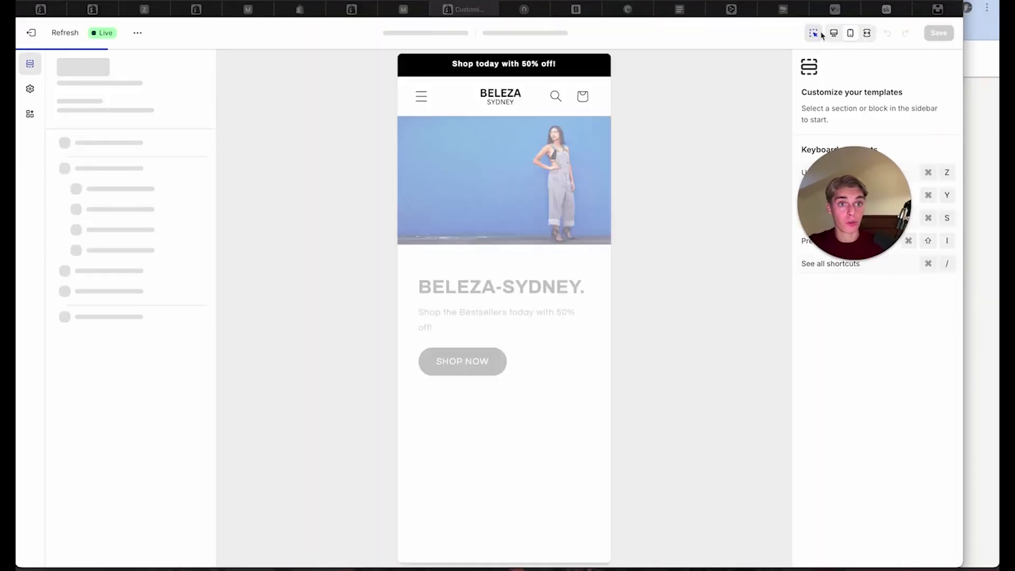
click(886, 7)
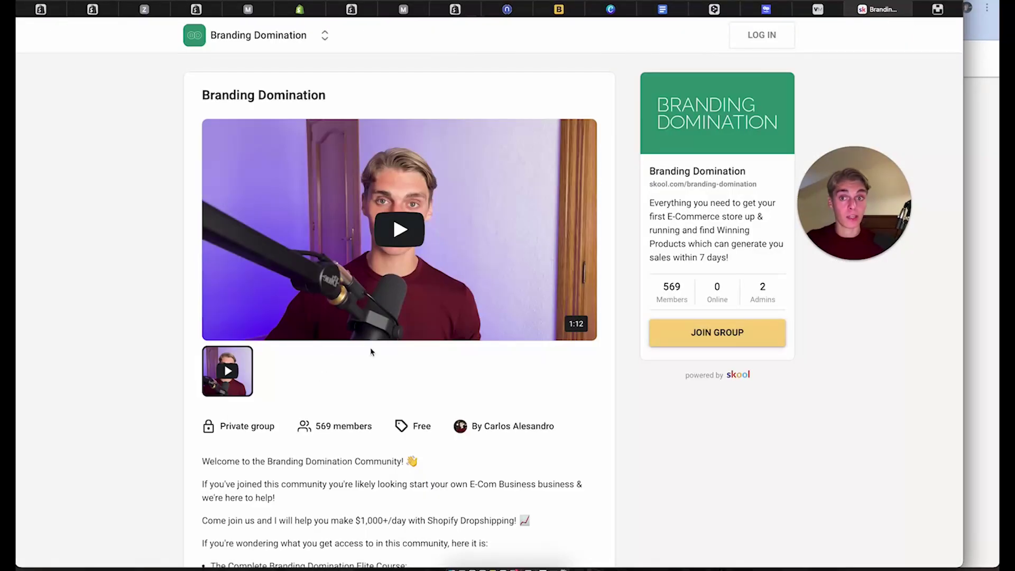
click(79, 10)
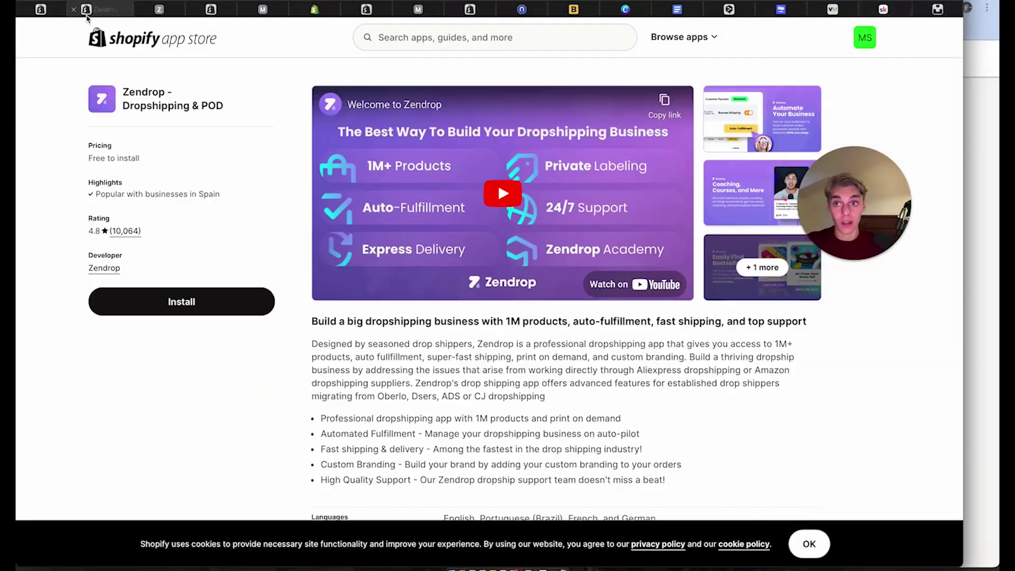
click(53, 9)
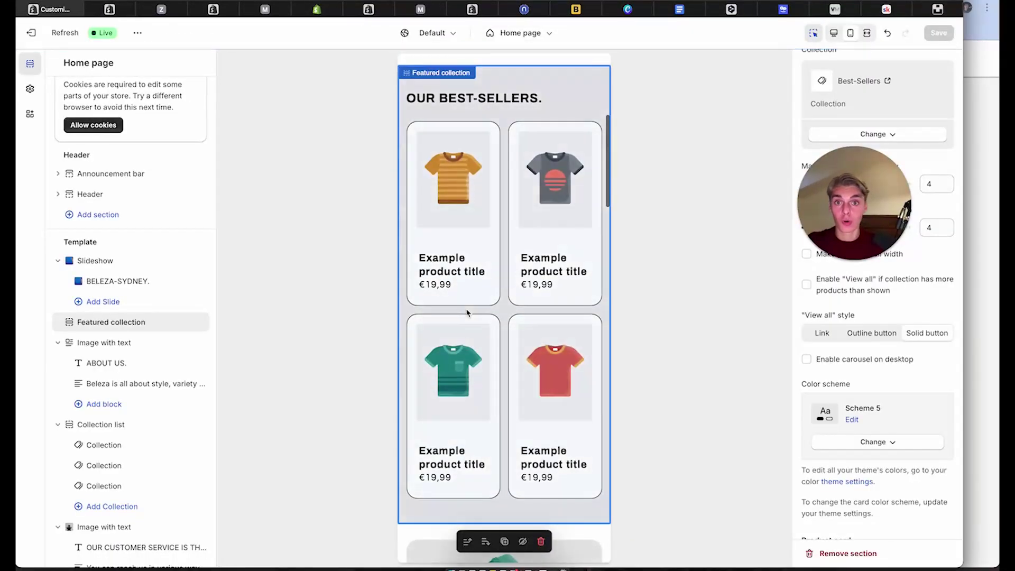
click(520, 33)
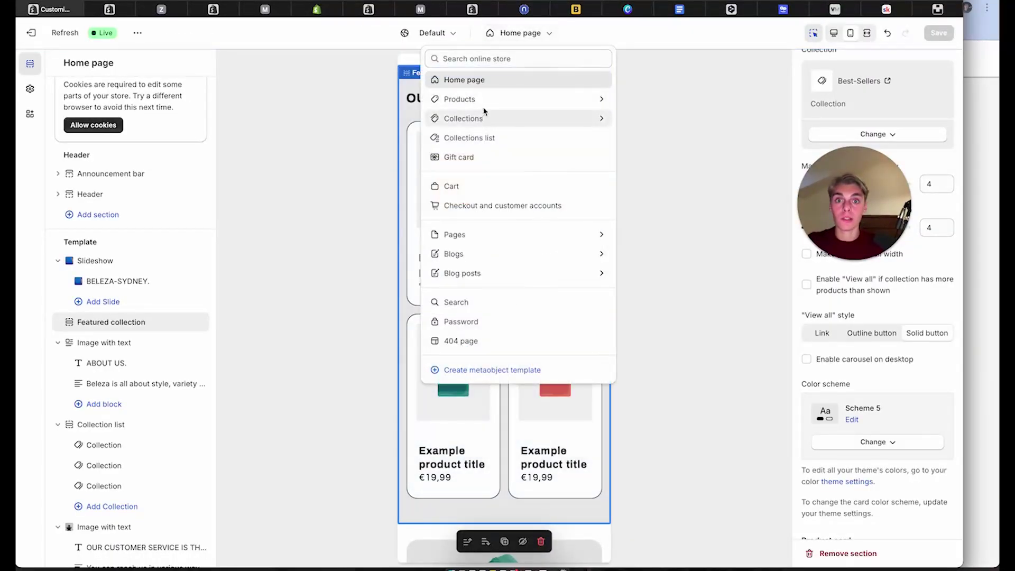
click(483, 99)
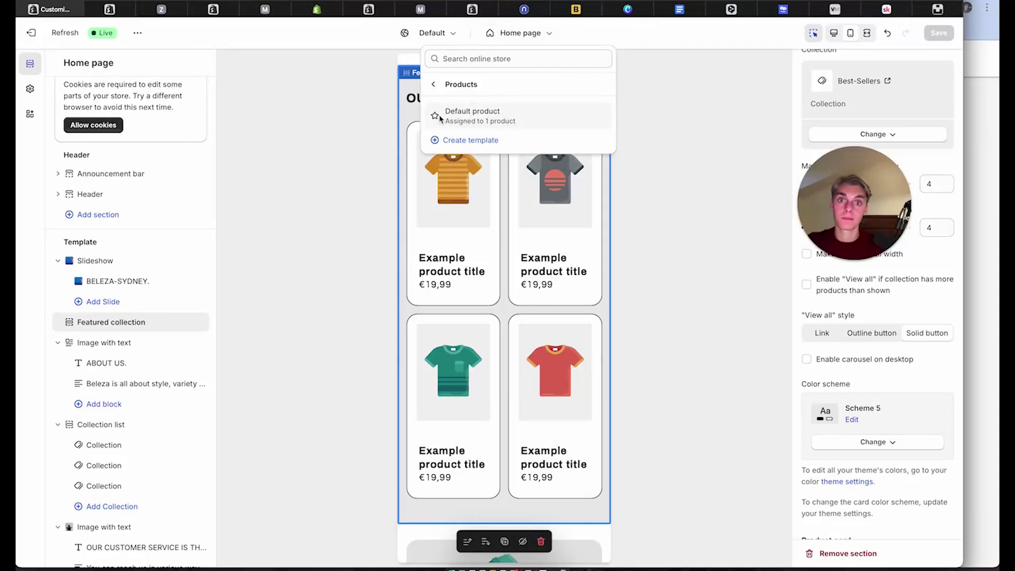
click(444, 115)
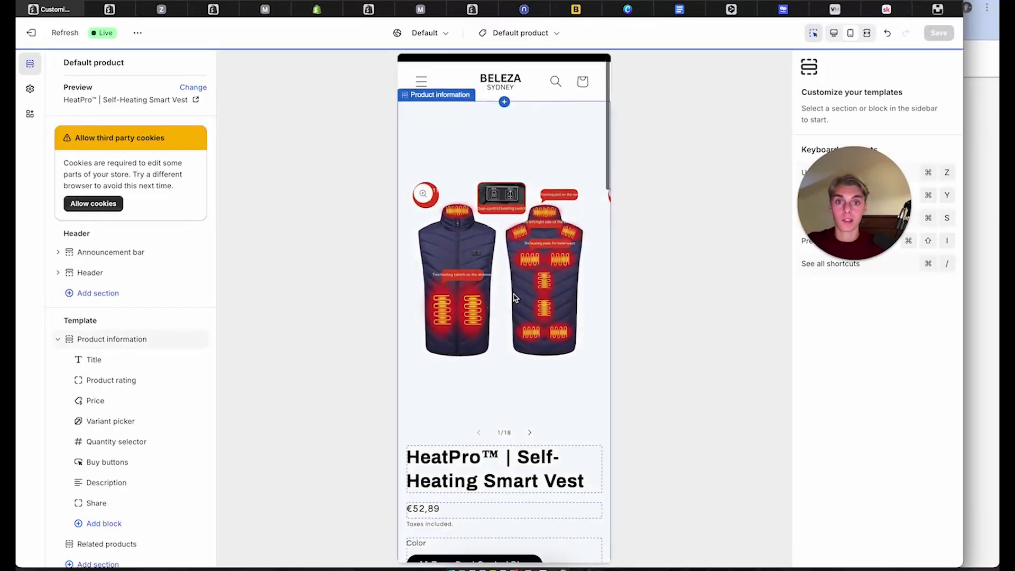
scroll(515, 296, down, 5)
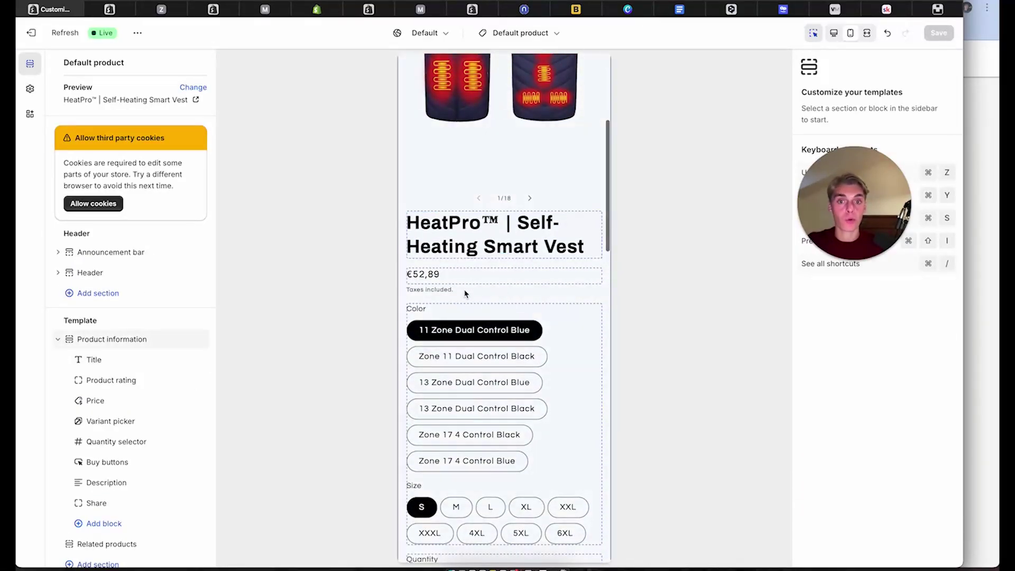
click(465, 293)
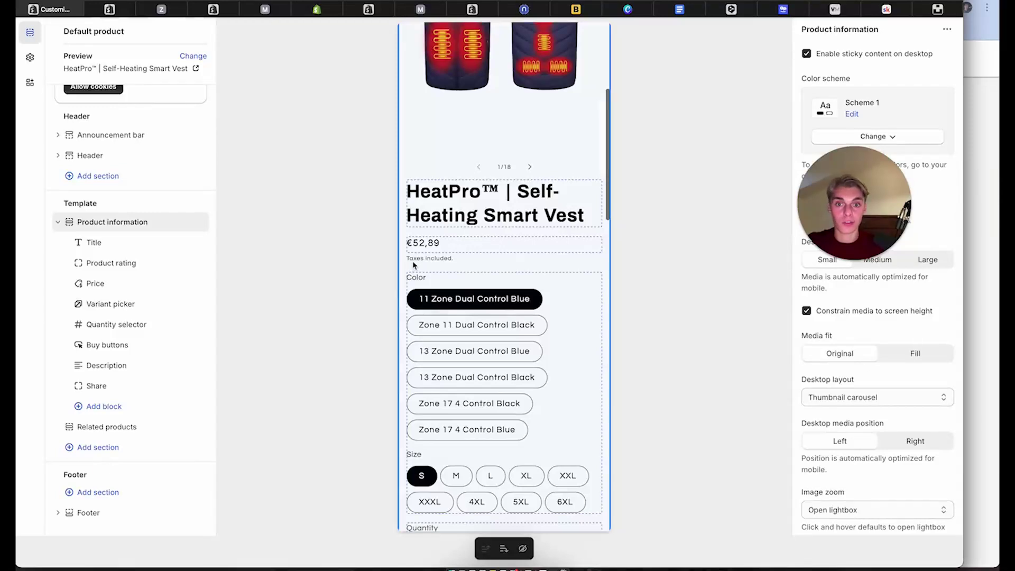
Close the Zendrop tabs and return to the Online Store Themes page
click(104, 10)
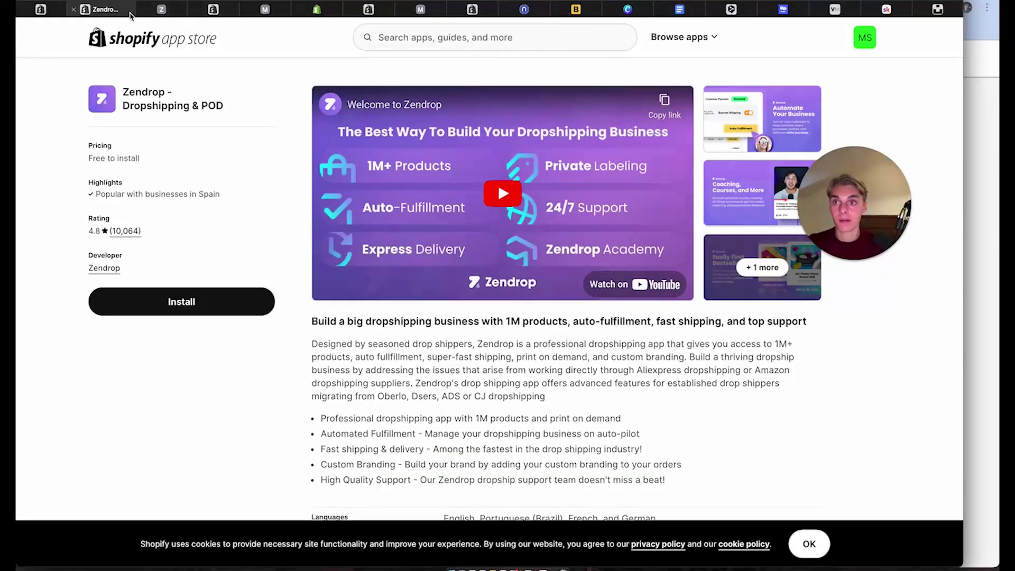
click(73, 9)
click(73, 10)
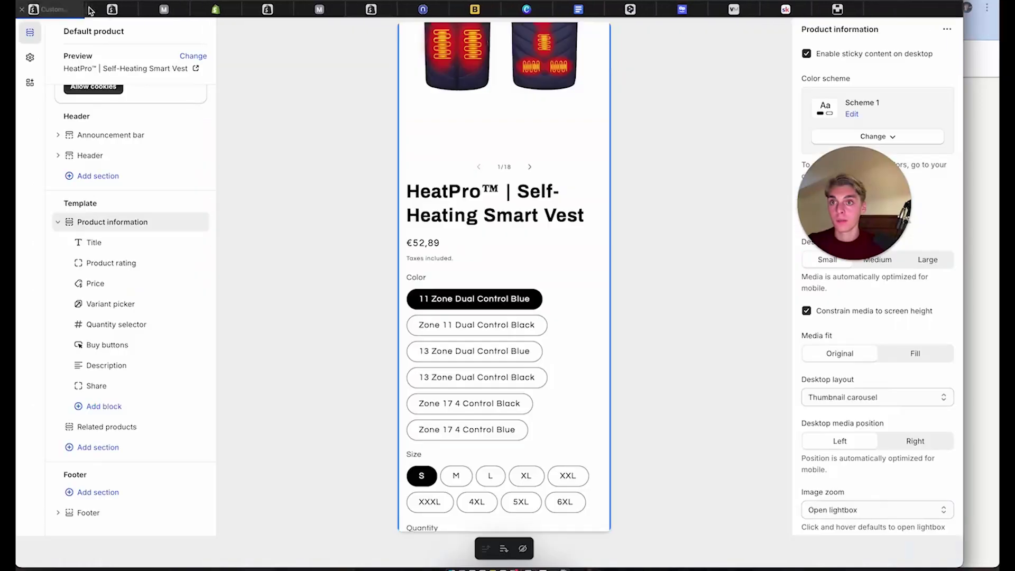
click(104, 9)
click(66, 317)
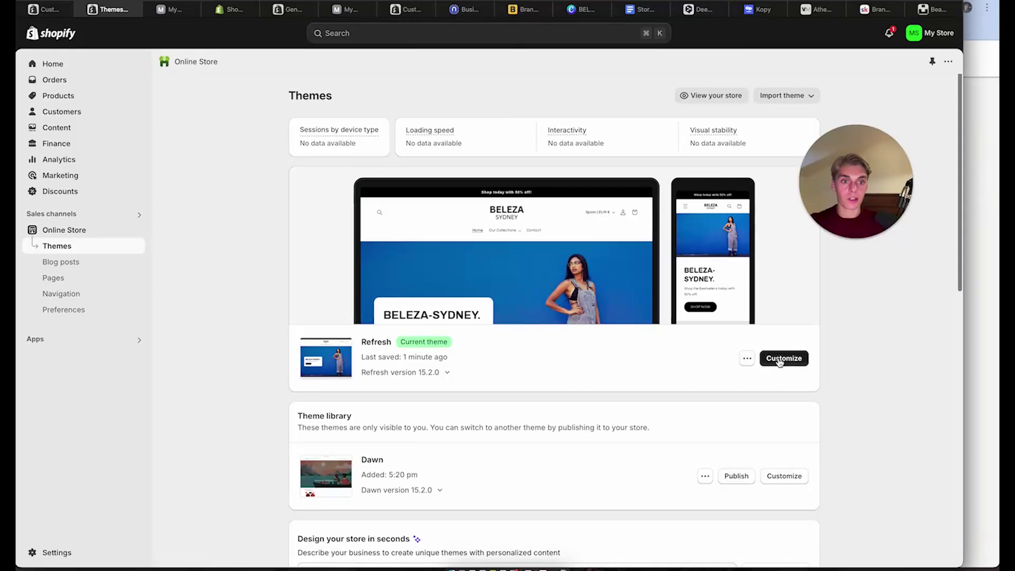
Open the Refresh theme's default content editor and search for the taxes wording
click(747, 359)
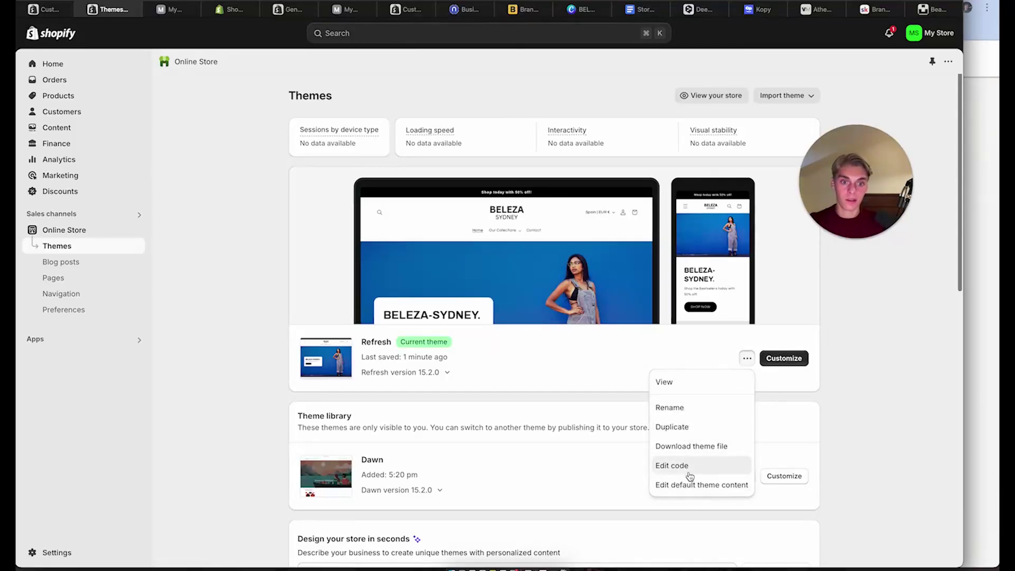
click(694, 487)
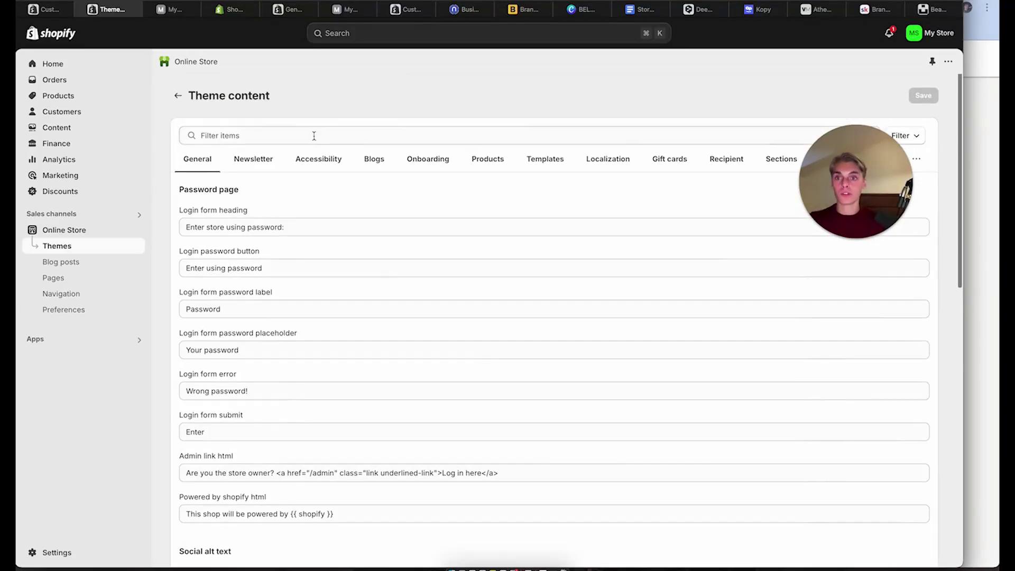
click(314, 136)
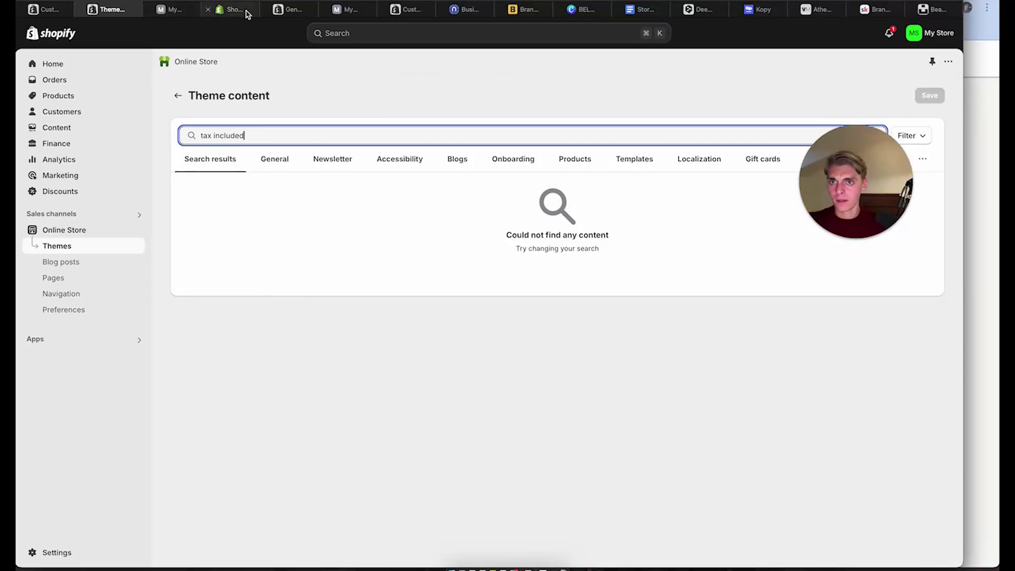
click(43, 8)
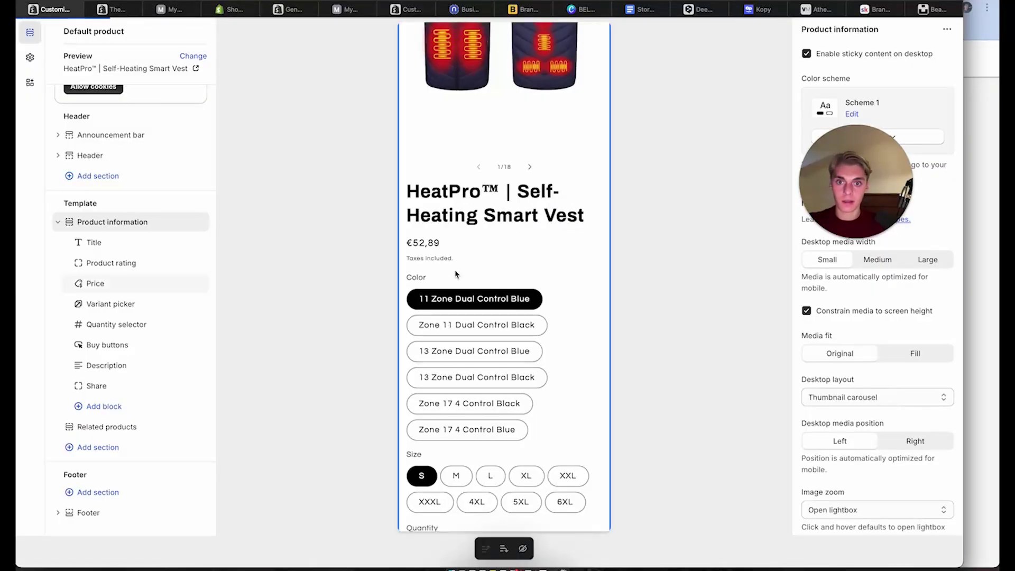
click(116, 10)
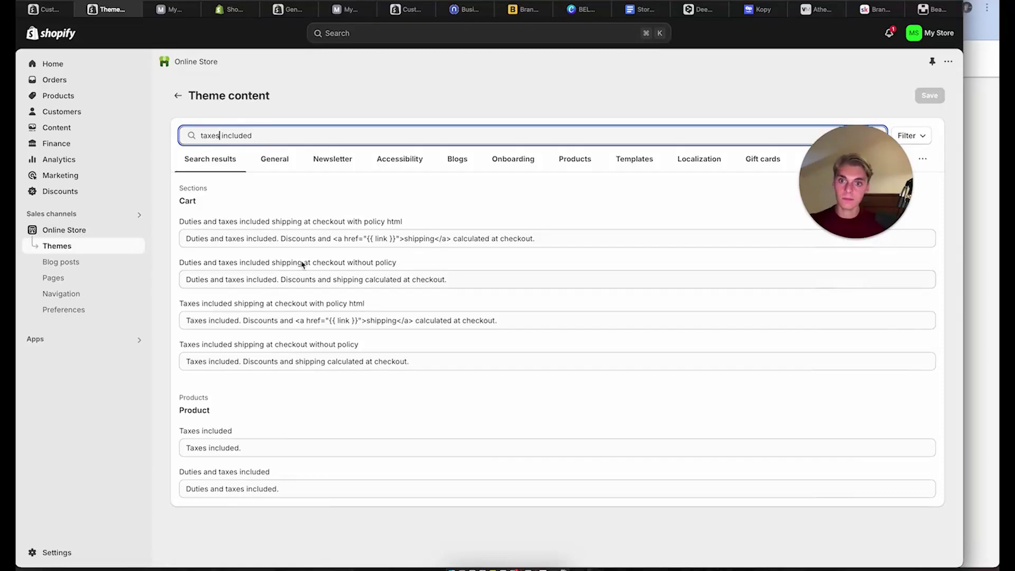
Empty the product 'Taxes included.' text, save, and check the vest page preview
click(252, 447)
key(BackSpace)
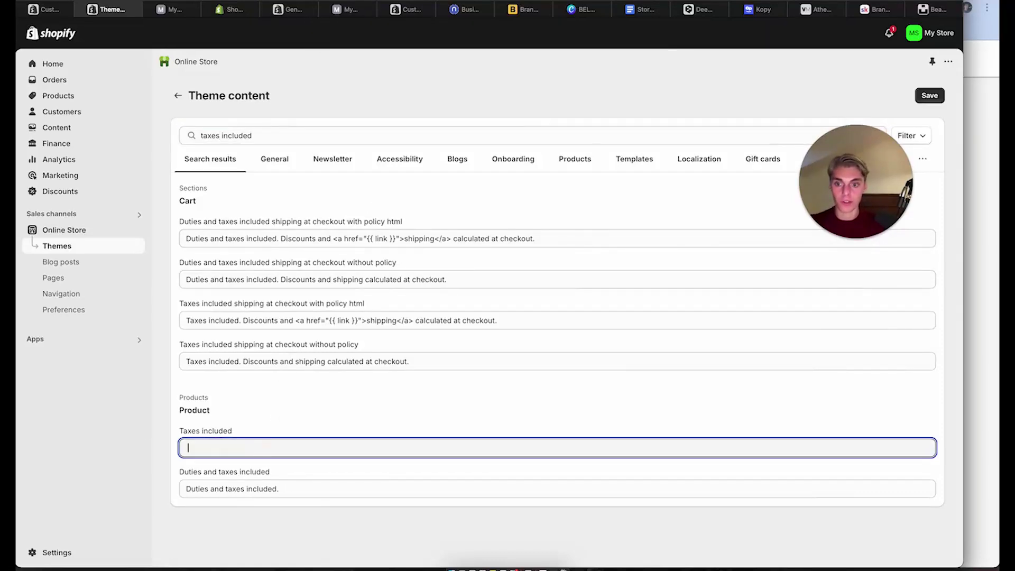
click(943, 98)
click(943, 99)
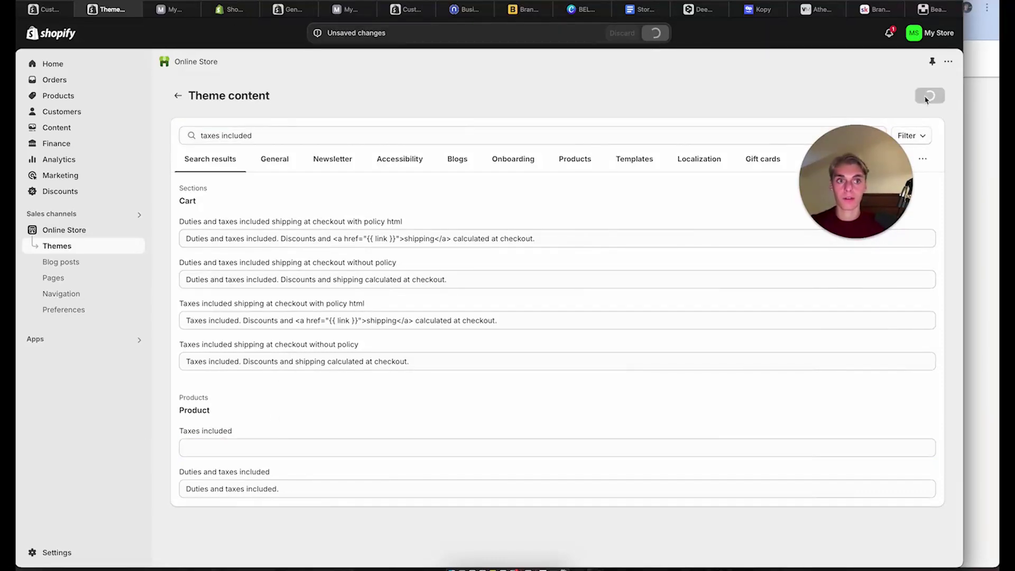
click(42, 12)
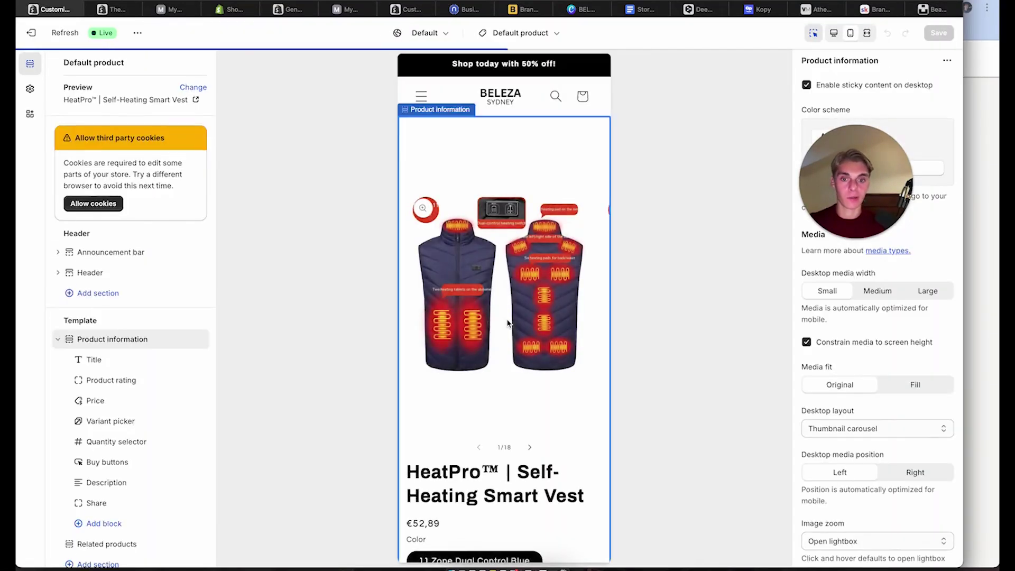
scroll(507, 324, down, 4)
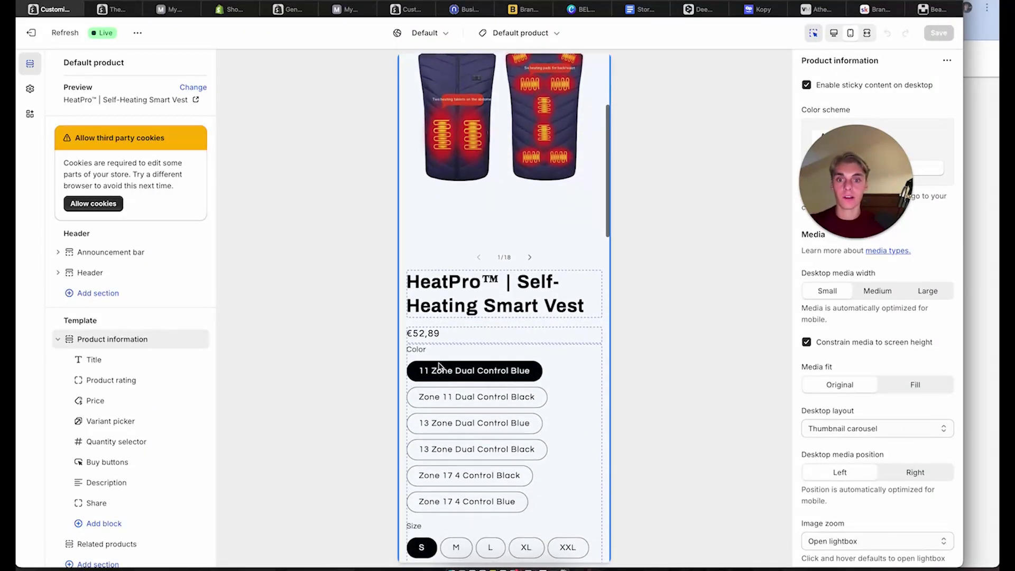
scroll(439, 366, down, 4)
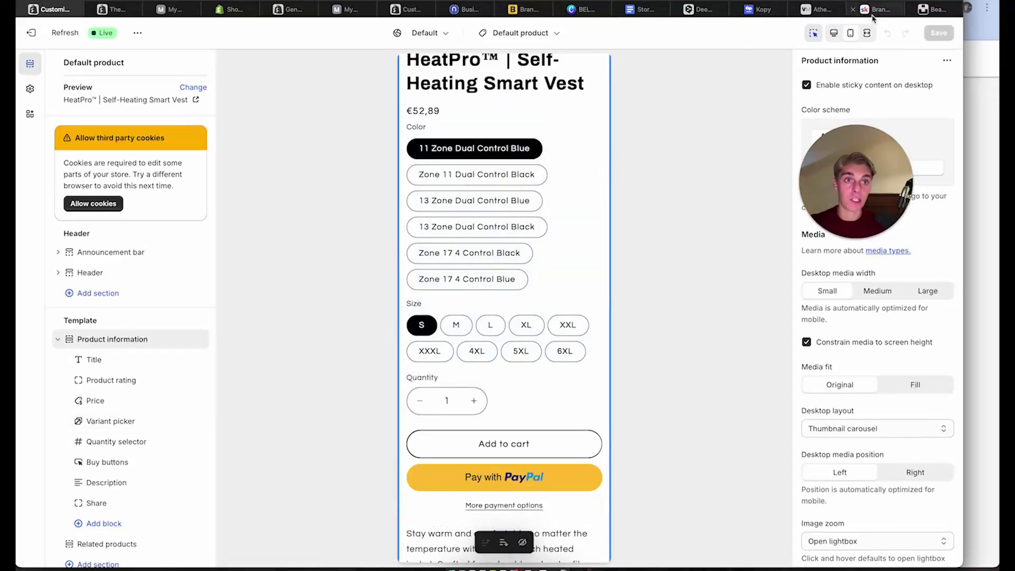
From the Skool classroom, open the Boost Your Conversions lesson's Conversion Boost Sheet
click(994, 50)
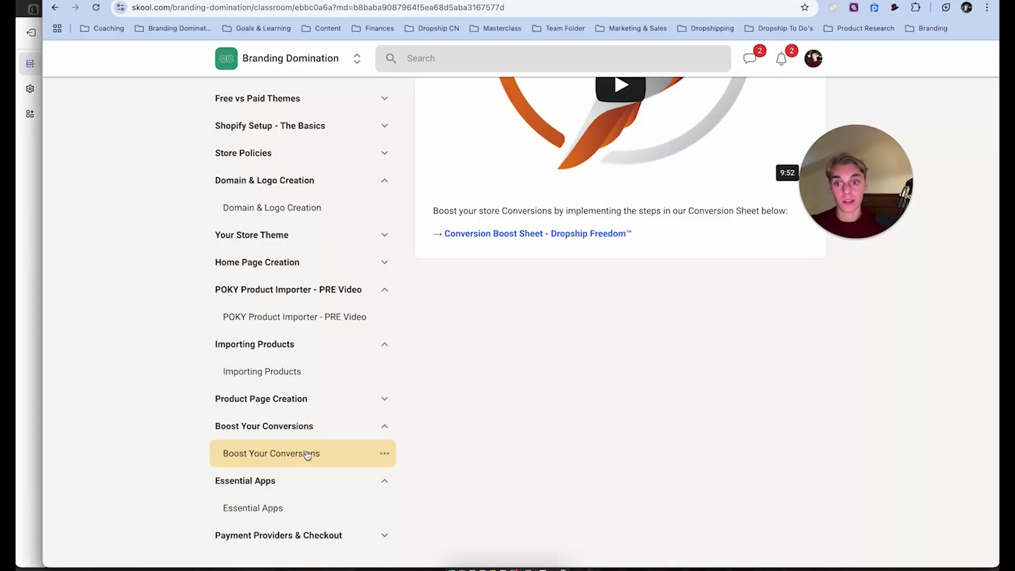
click(243, 507)
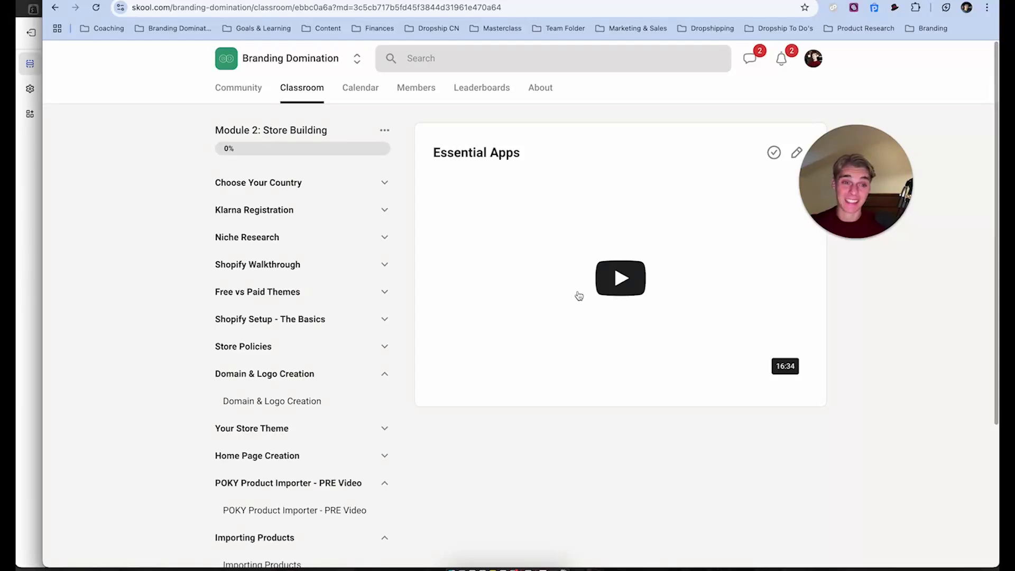
scroll(837, 485, down, 4)
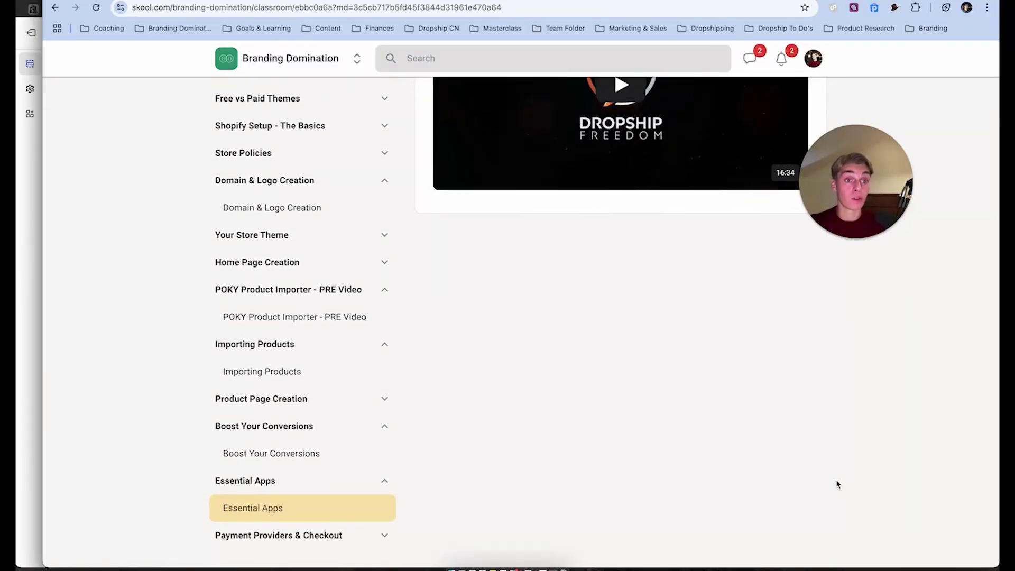
click(299, 453)
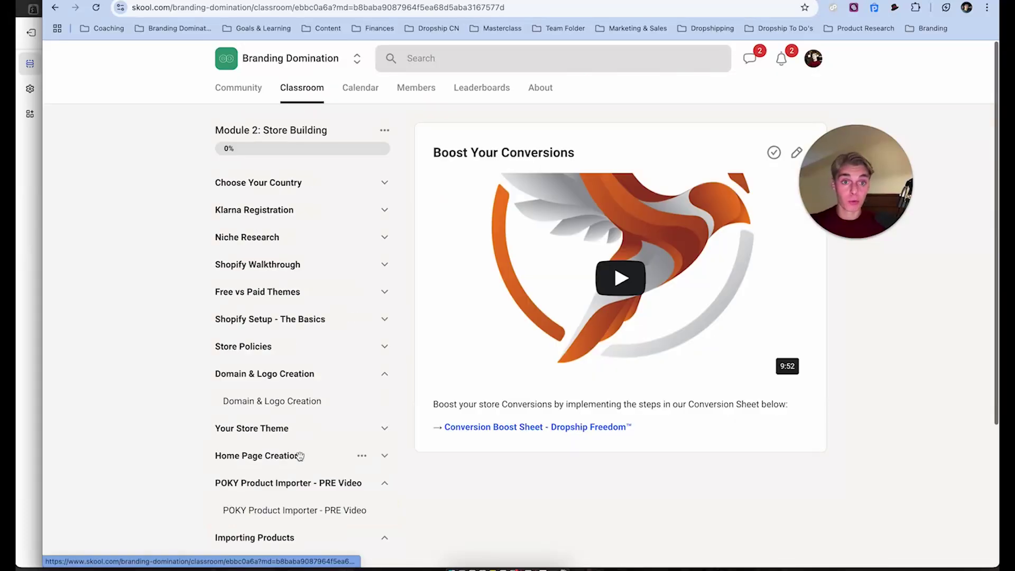
click(523, 429)
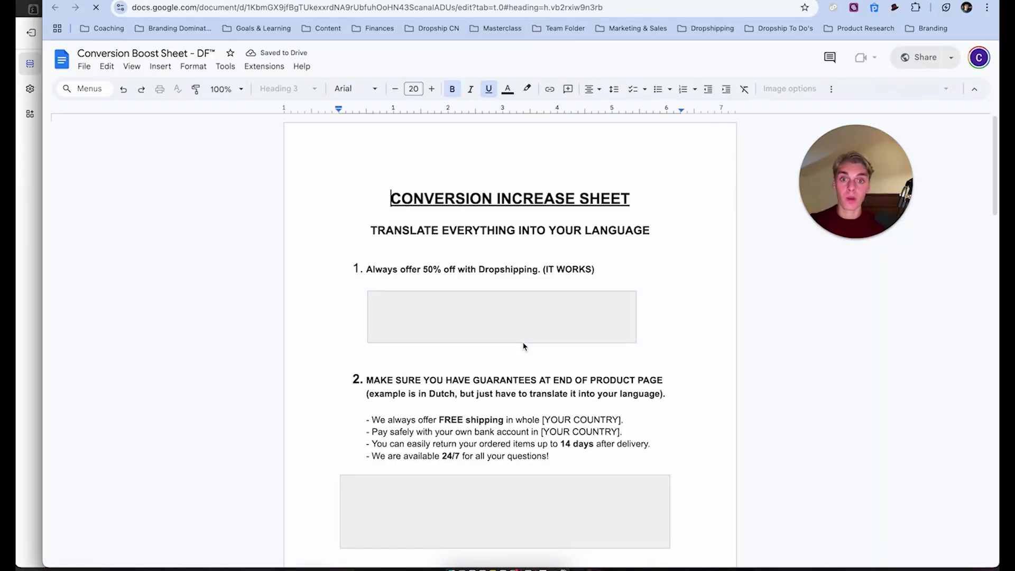
Scroll through the sheet's product-page example and app list, then return to the Shopify editor
scroll(523, 346, down, 20)
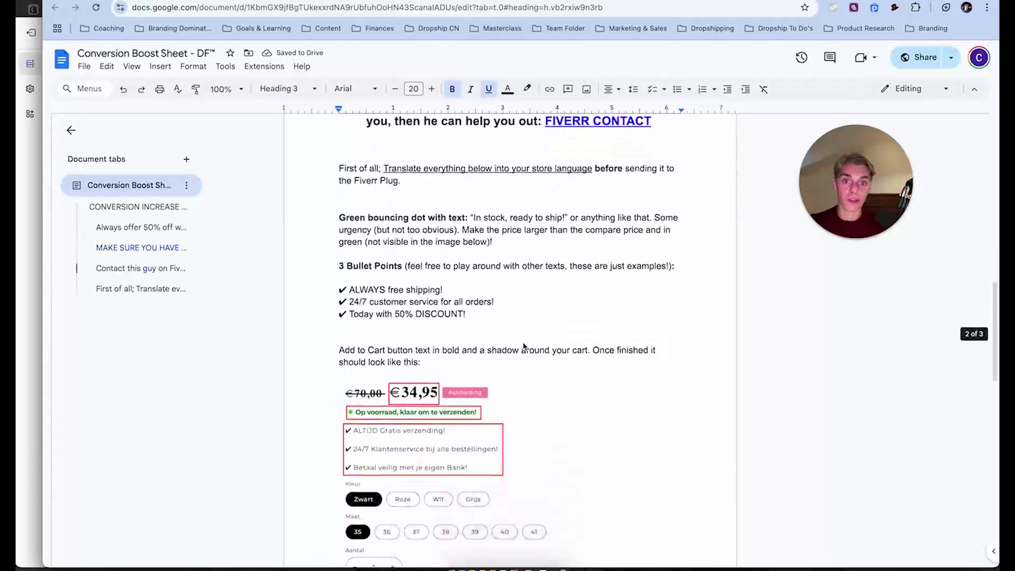
scroll(523, 347, down, 9)
scroll(518, 344, up, 3)
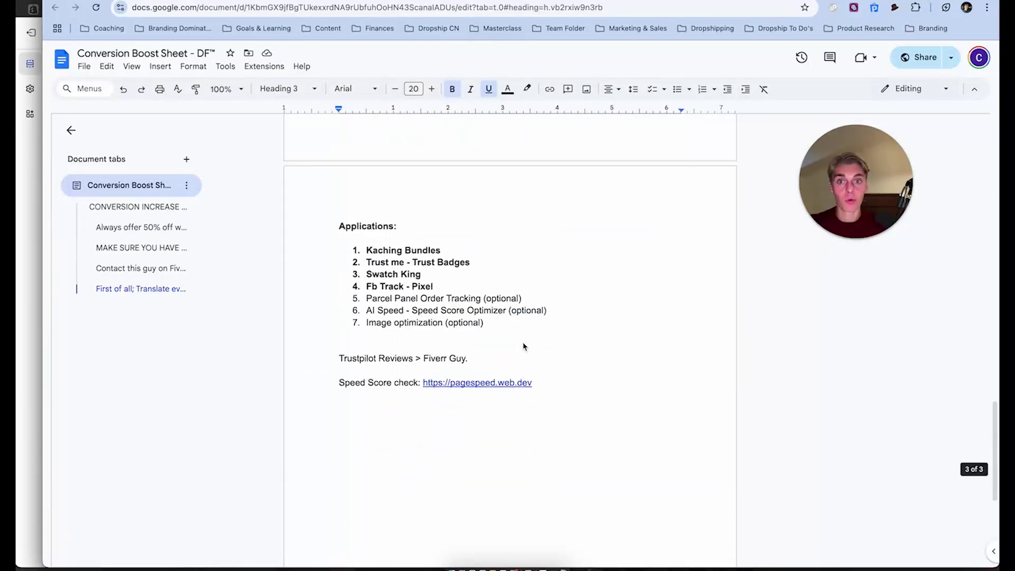
scroll(392, 277, up, 11)
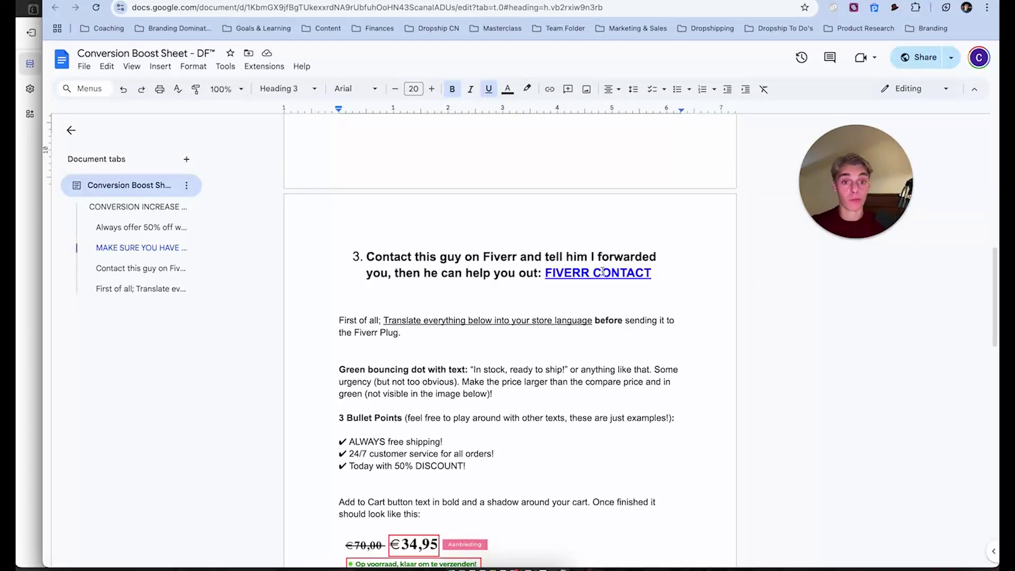
scroll(507, 437, down, 3)
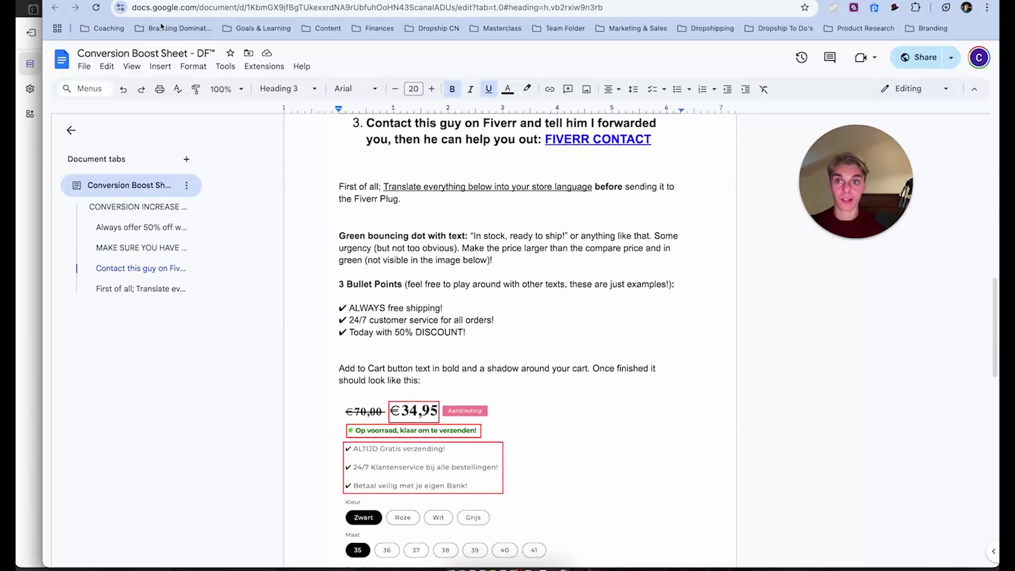
click(17, 188)
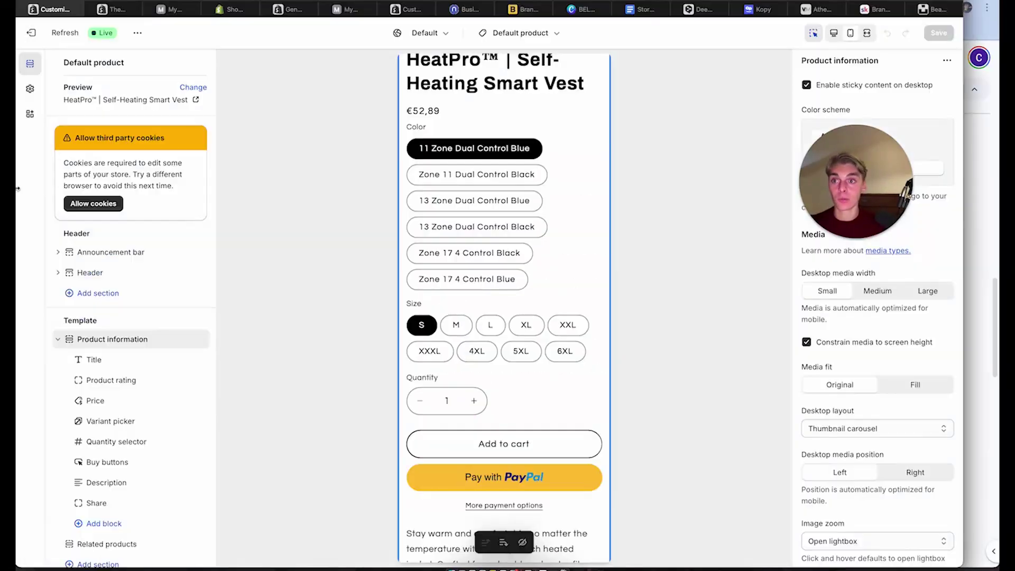
click(818, 9)
scroll(549, 308, down, 2)
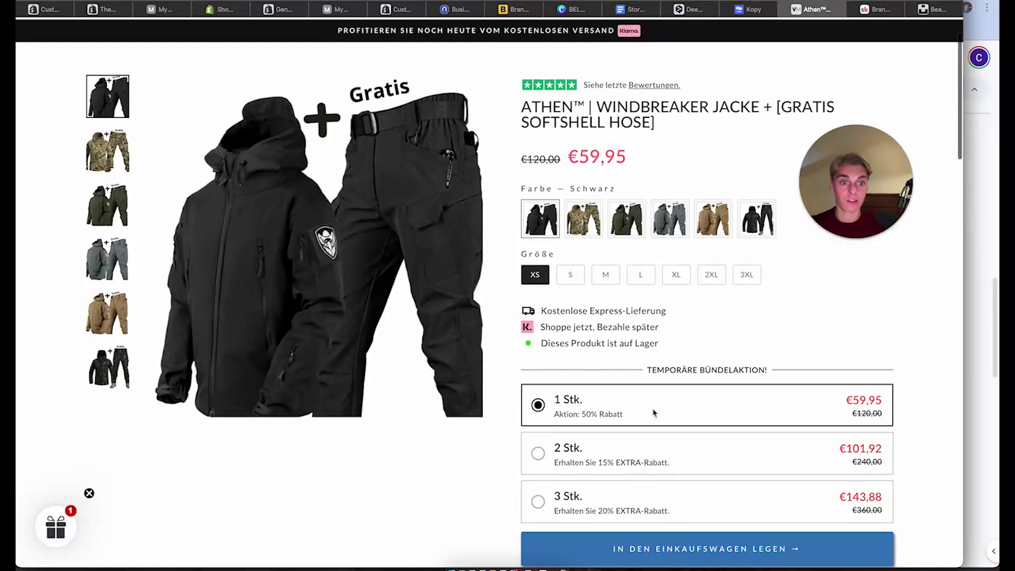
scroll(654, 413, down, 2)
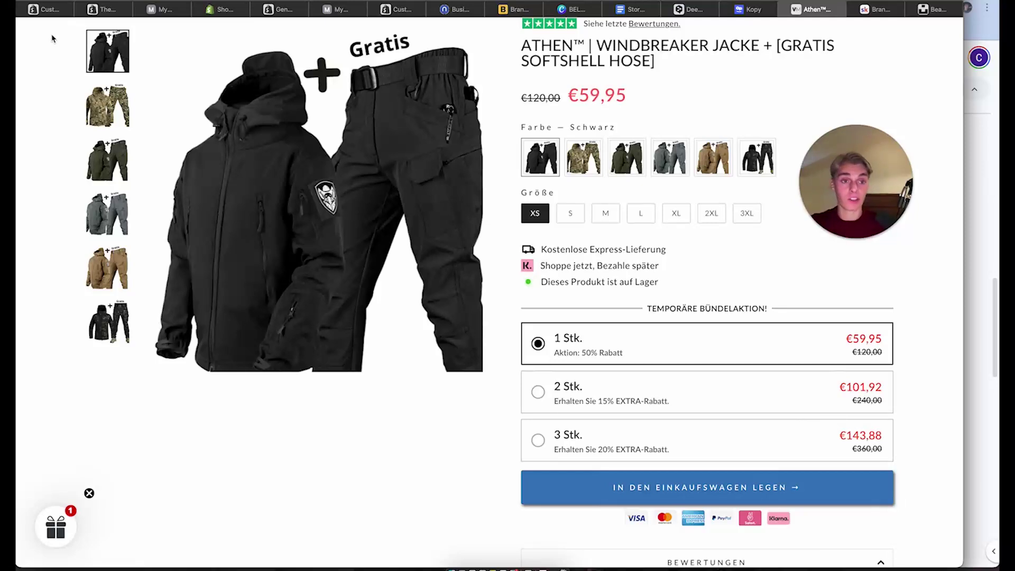
Uncheck Show dynamic checkout buttons in the Buy buttons block so only Add to cart remains
click(46, 9)
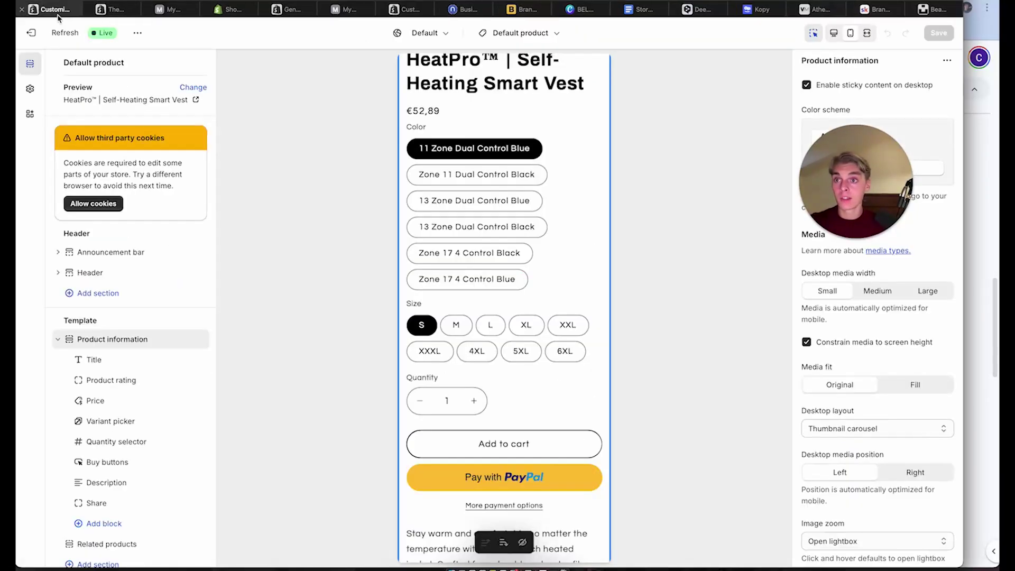
scroll(468, 352, down, 5)
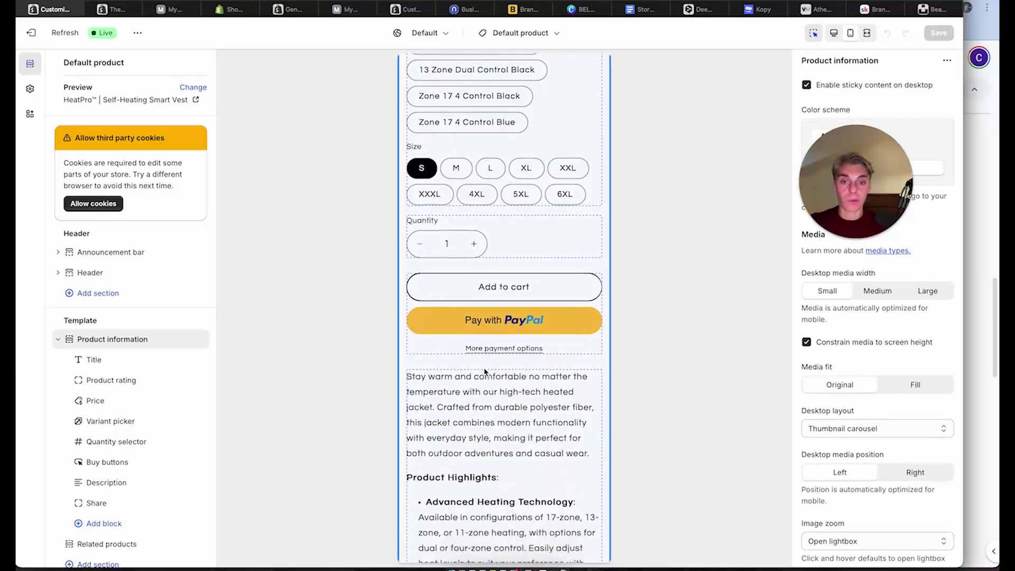
click(494, 245)
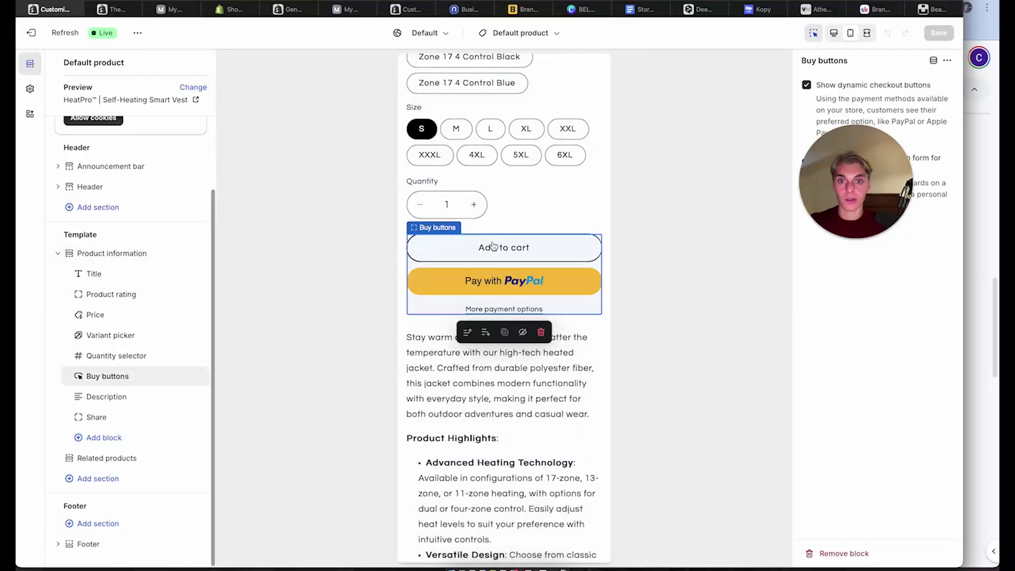
click(807, 86)
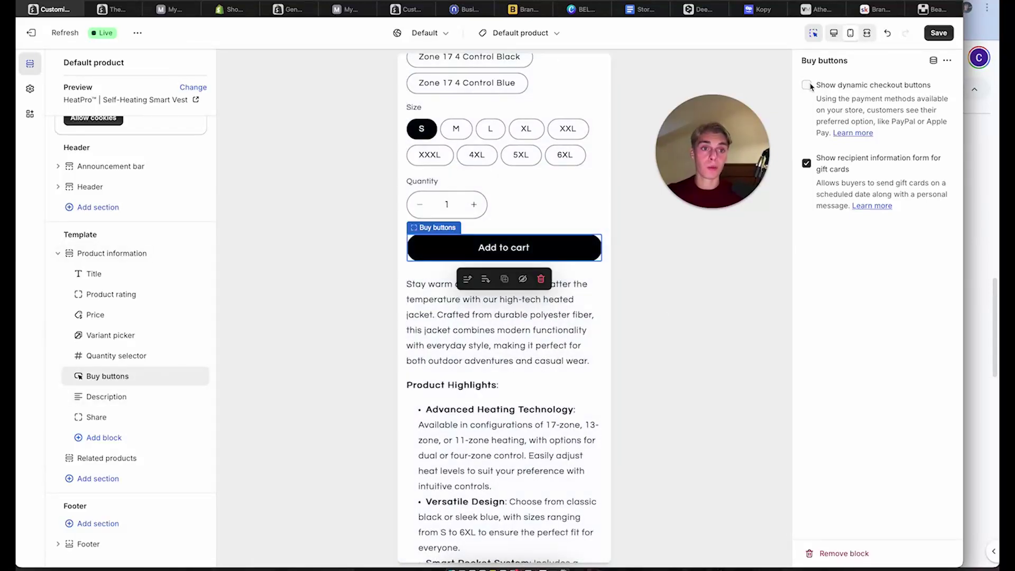
click(807, 85)
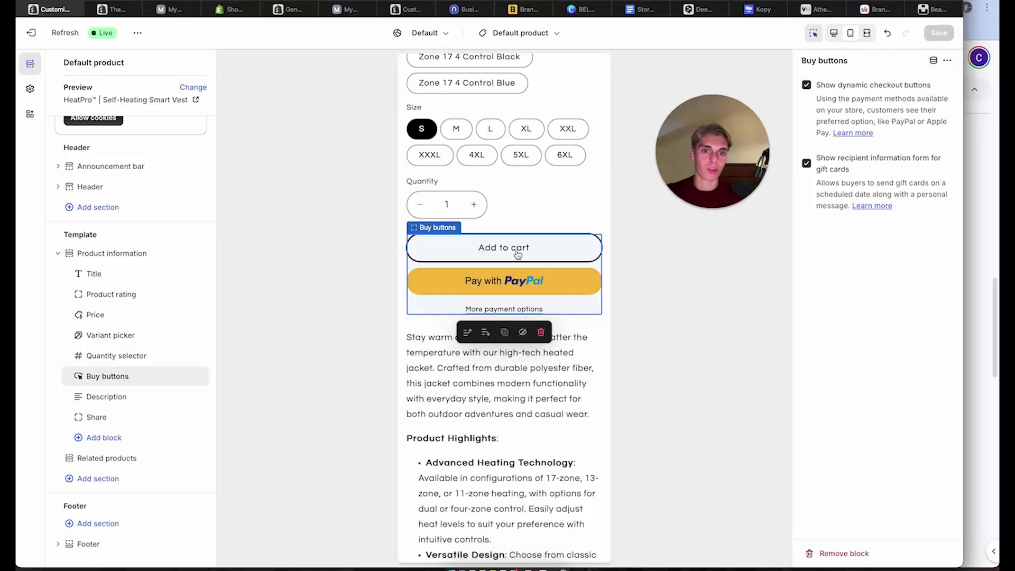
click(807, 85)
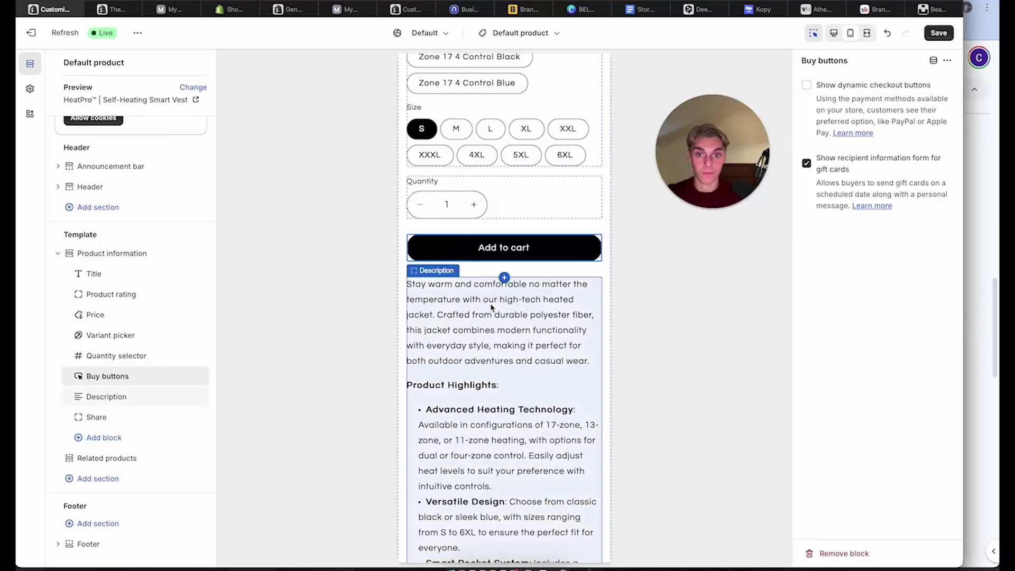
scroll(484, 434, down, 3)
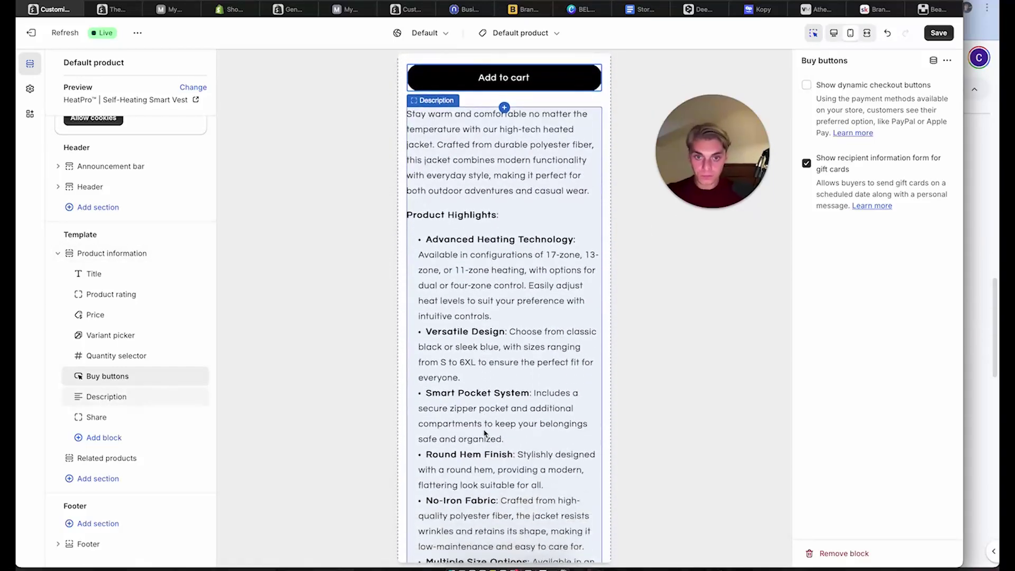
scroll(484, 433, up, 14)
scroll(484, 434, down, 15)
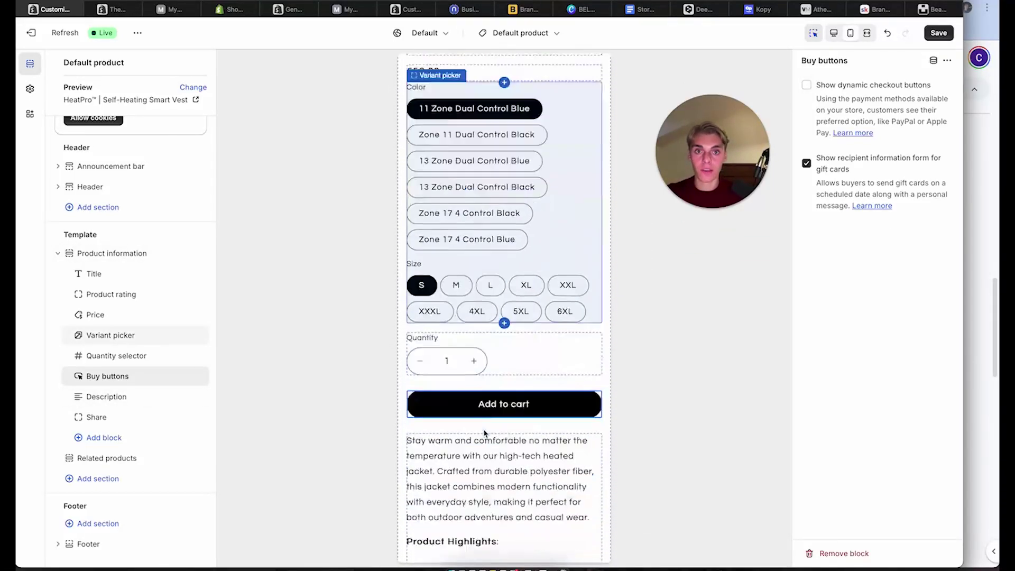
scroll(484, 434, up, 5)
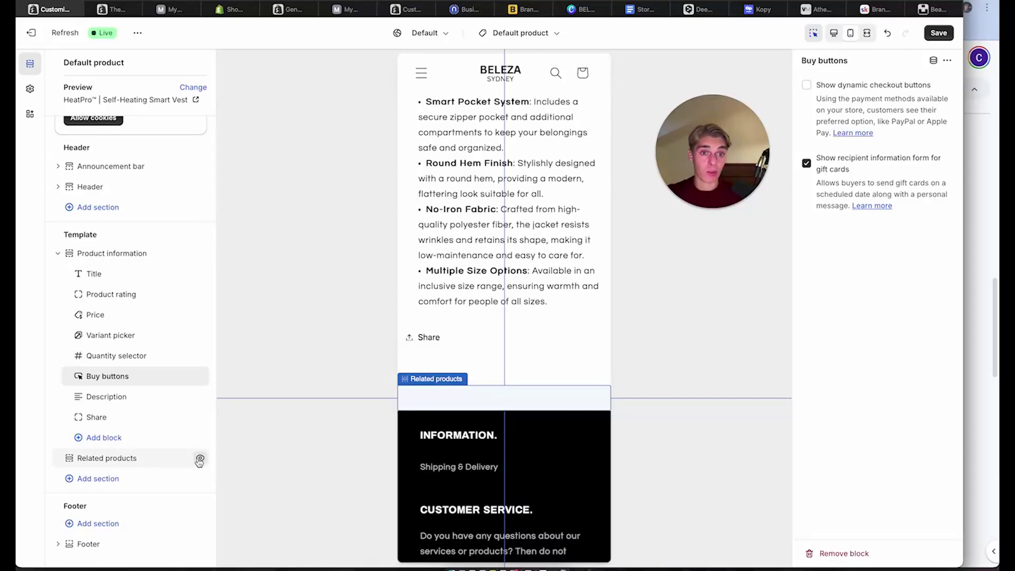
Hide Related products and add a Collapsible content section to the product template
click(201, 458)
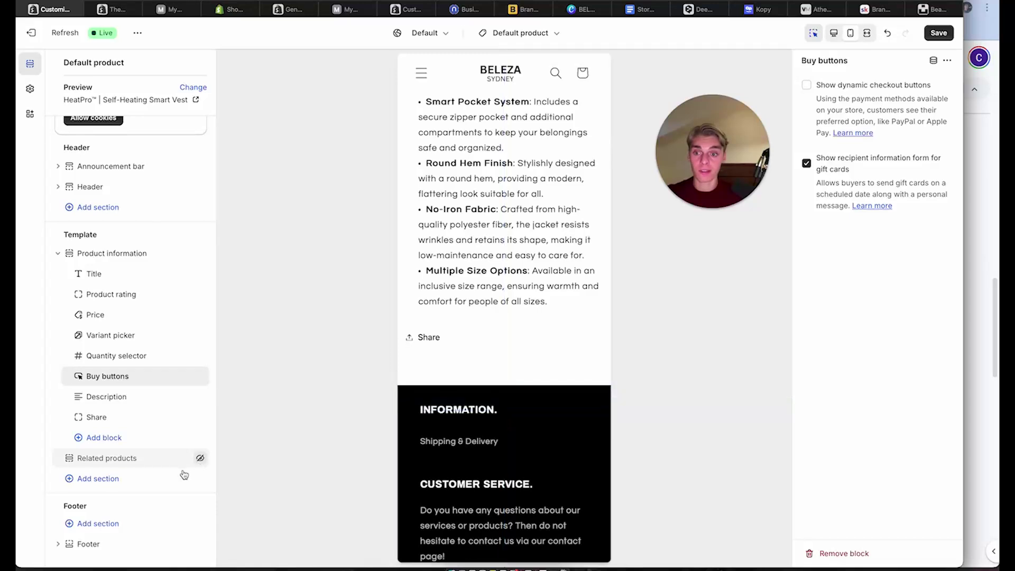
click(100, 479)
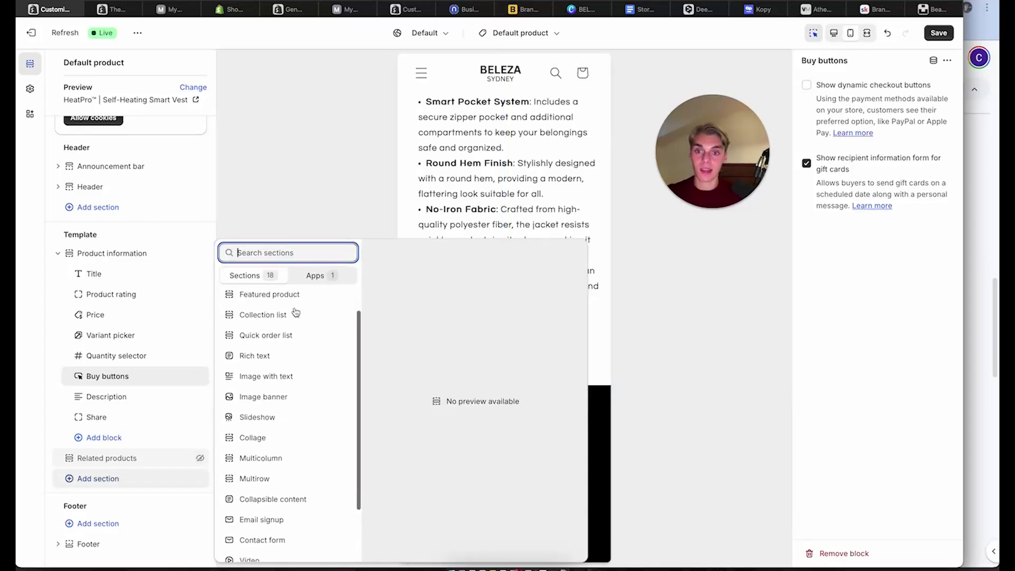
scroll(295, 312, down, 5)
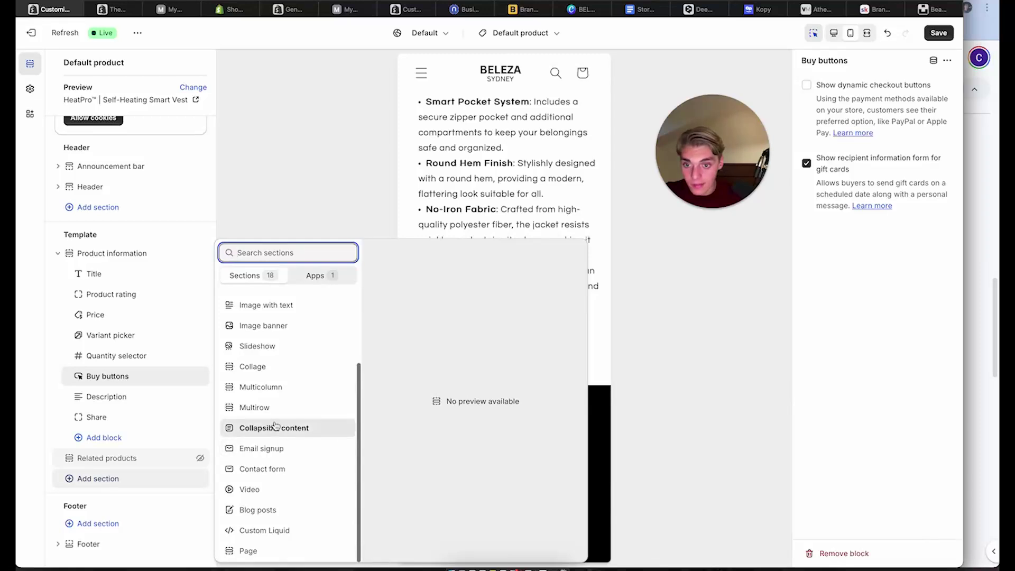
scroll(277, 391, up, 3)
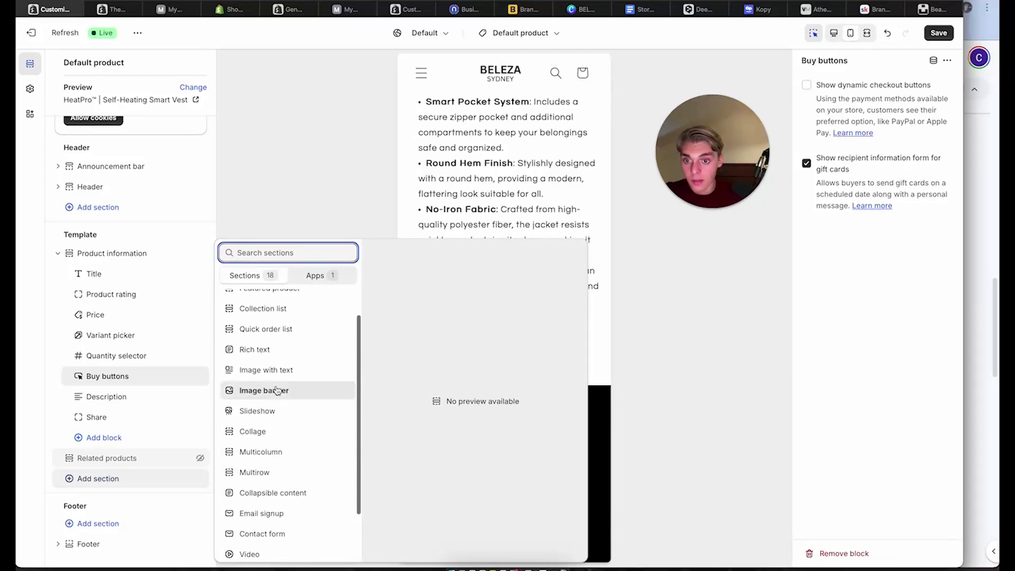
scroll(274, 394, down, 3)
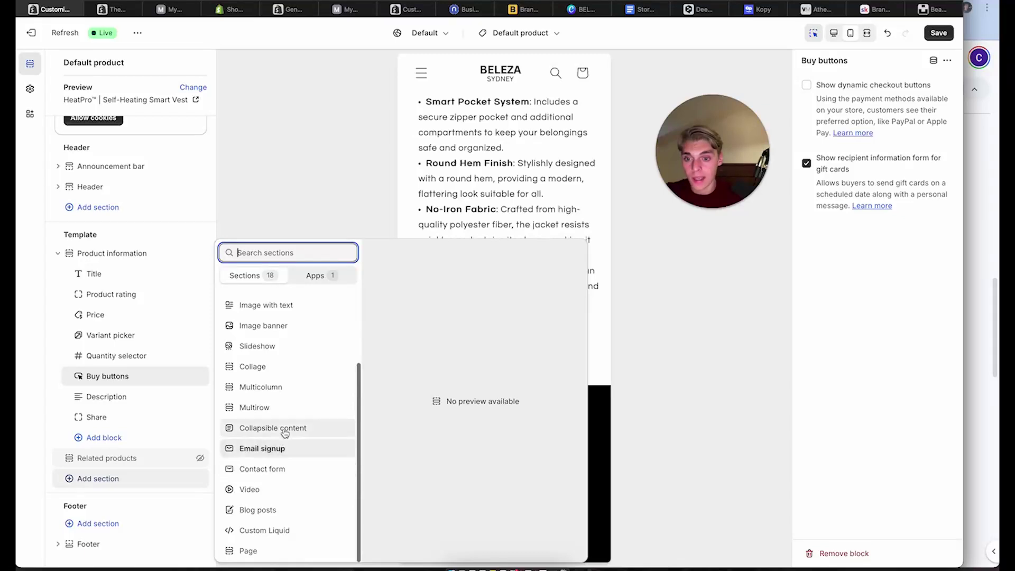
scroll(288, 426, up, 3)
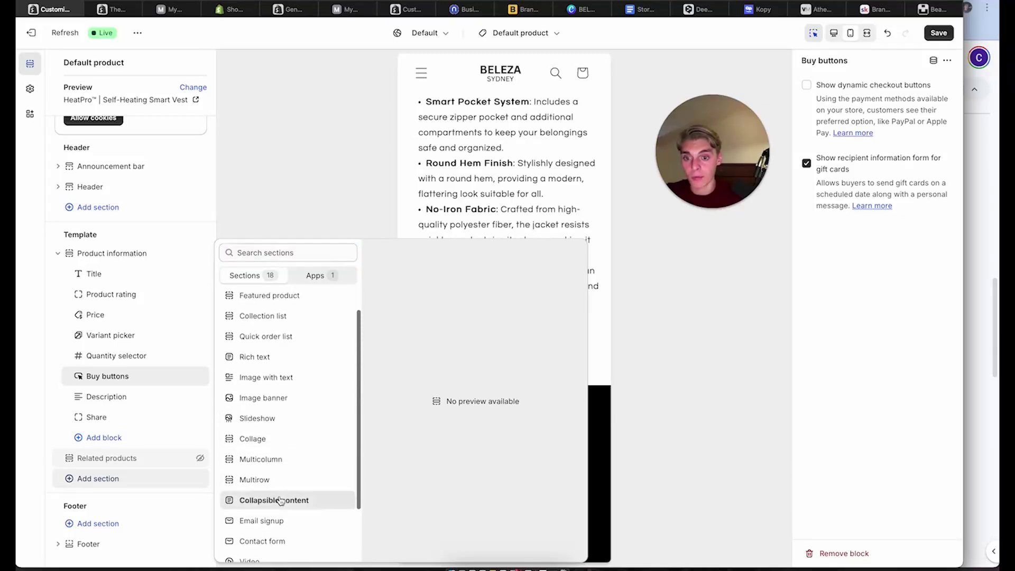
click(280, 500)
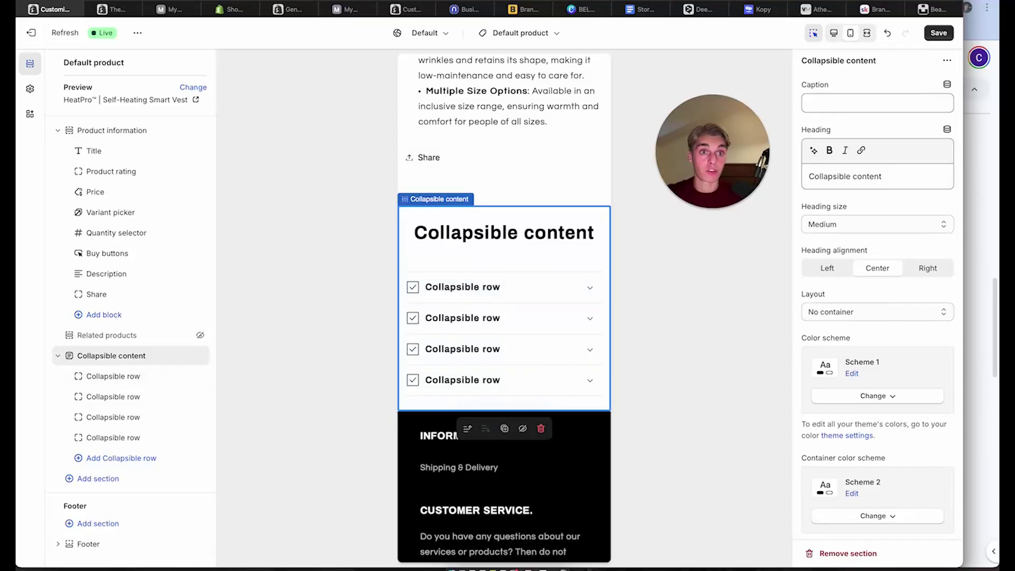
Scroll the Valenta Mode product page to its four guarantee rows
click(817, 9)
scroll(579, 370, down, 10)
scroll(579, 410, down, 4)
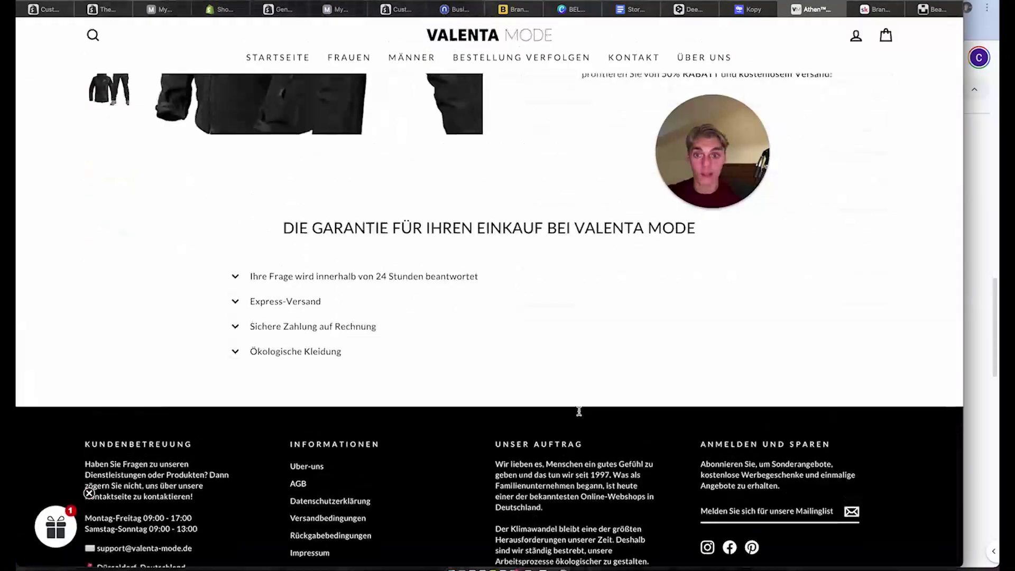
scroll(368, 261, up, 1)
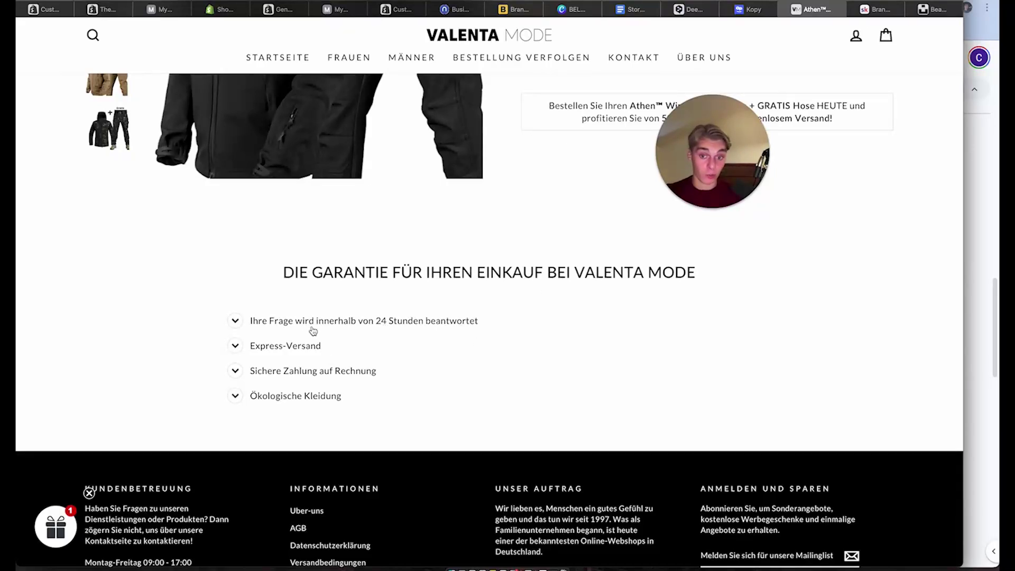
click(274, 352)
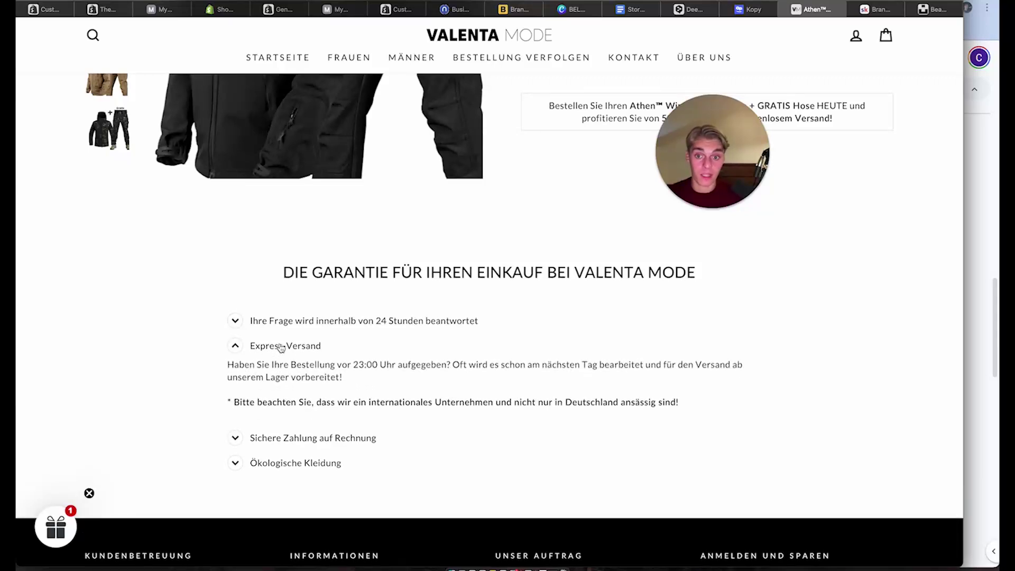
click(280, 348)
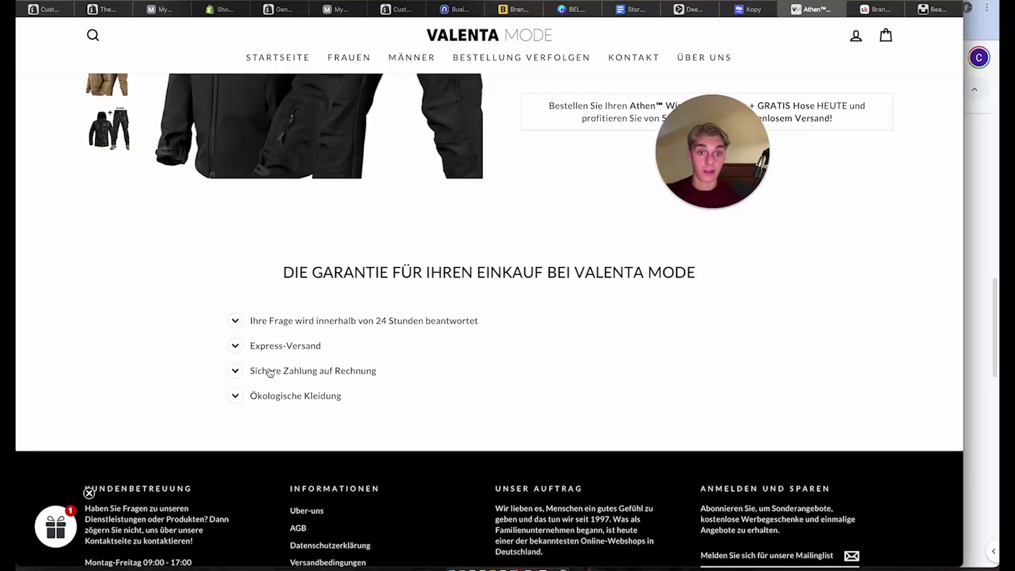
click(269, 371)
click(269, 371)
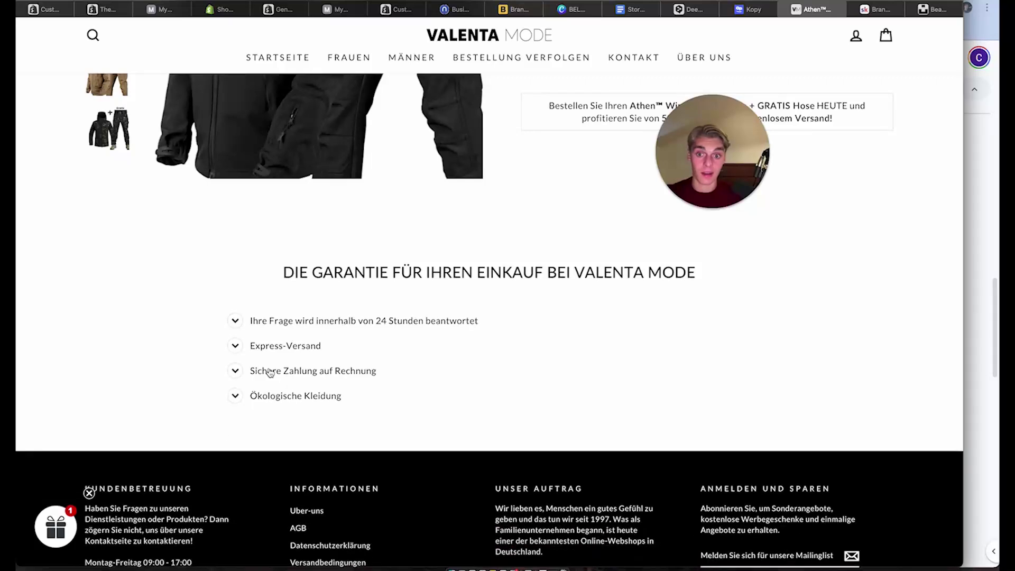
click(274, 401)
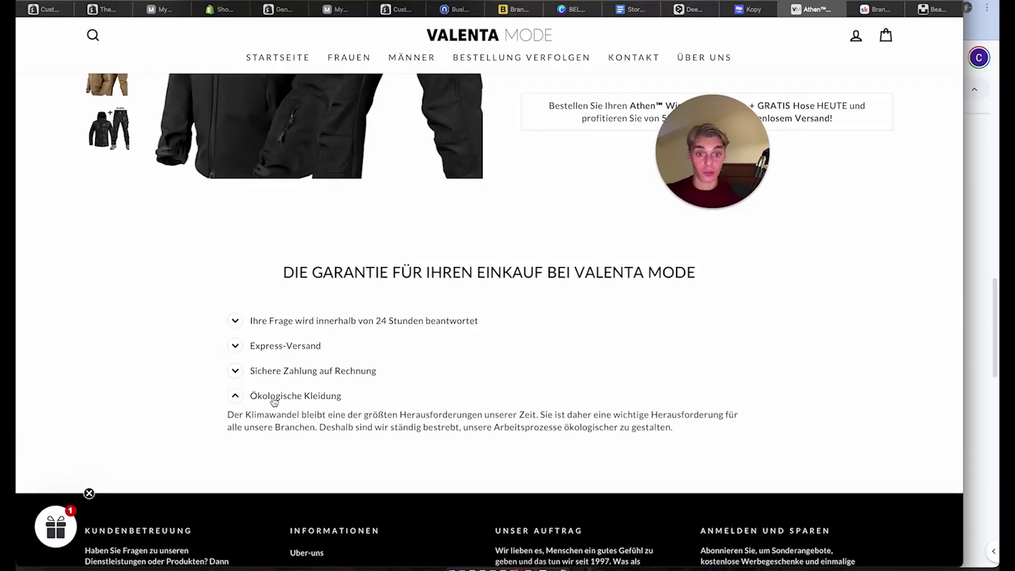
click(274, 401)
scroll(281, 403, up, 1)
scroll(315, 427, up, 3)
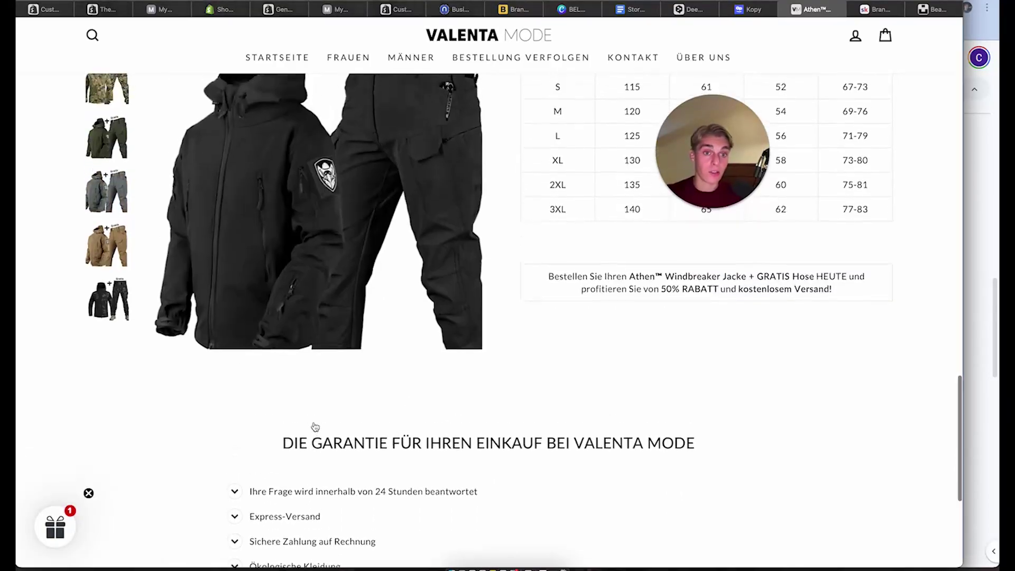
scroll(315, 427, up, 12)
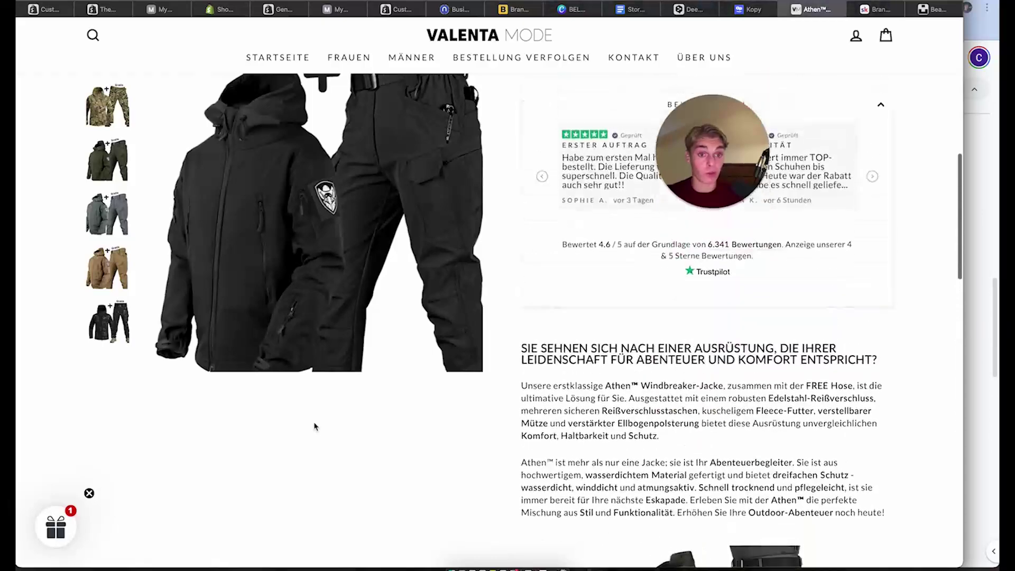
scroll(314, 426, up, 5)
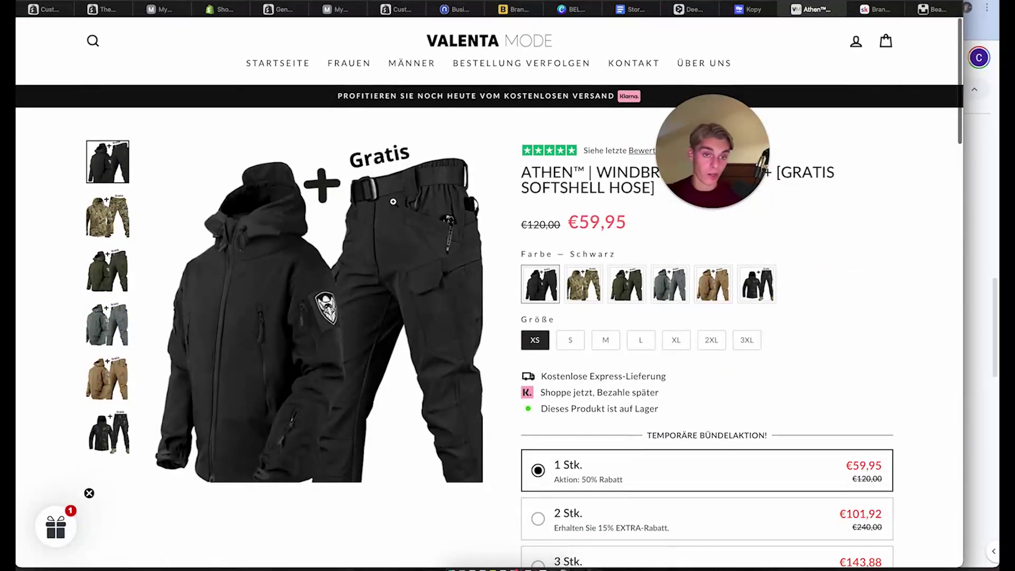
Retitle the first collapsible row's heading to 'Express Delivery.'
click(49, 10)
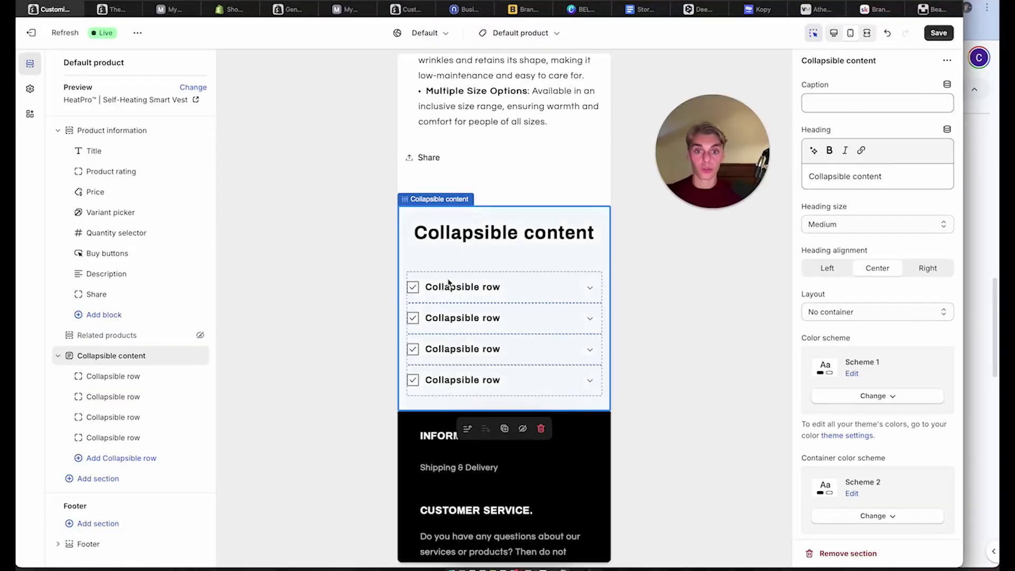
click(448, 295)
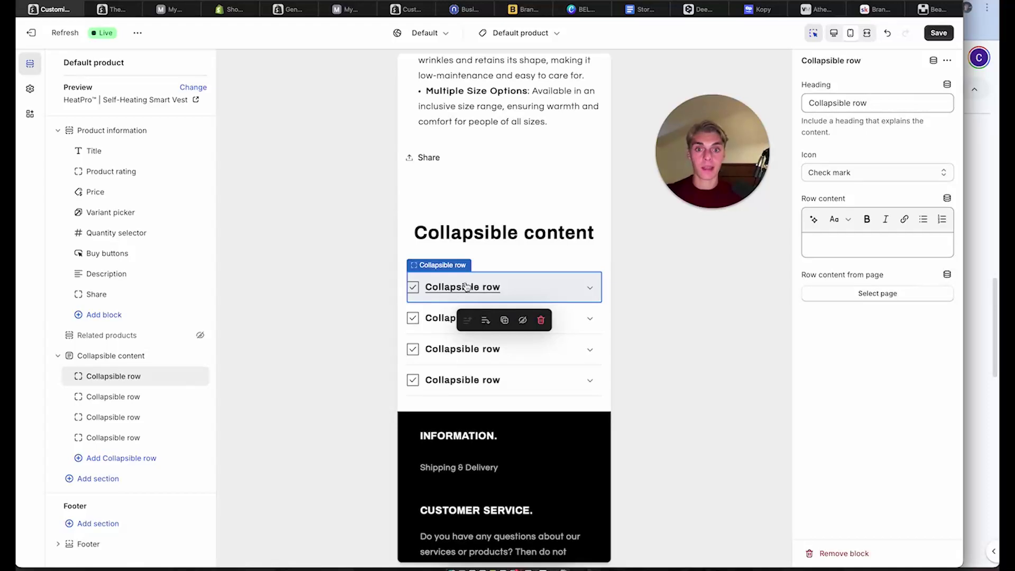
click(466, 287)
click(478, 294)
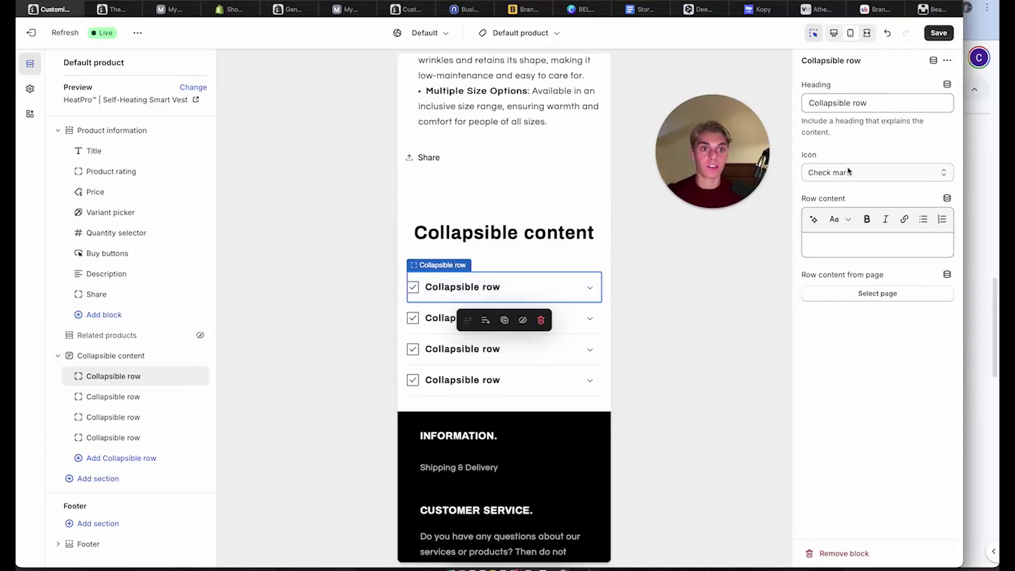
double_click(859, 104)
triple_click(859, 104)
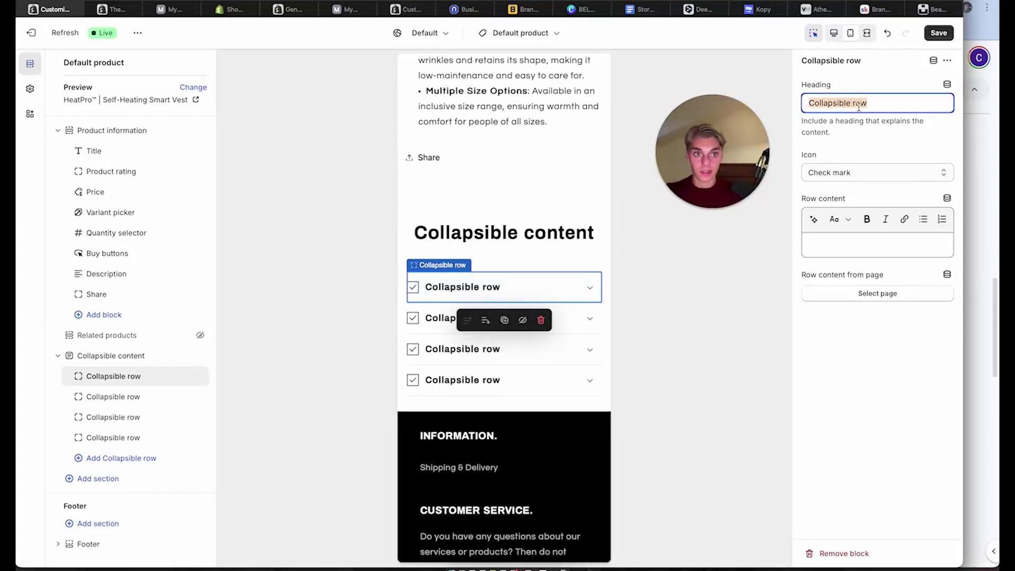
text(Express Delivery.)
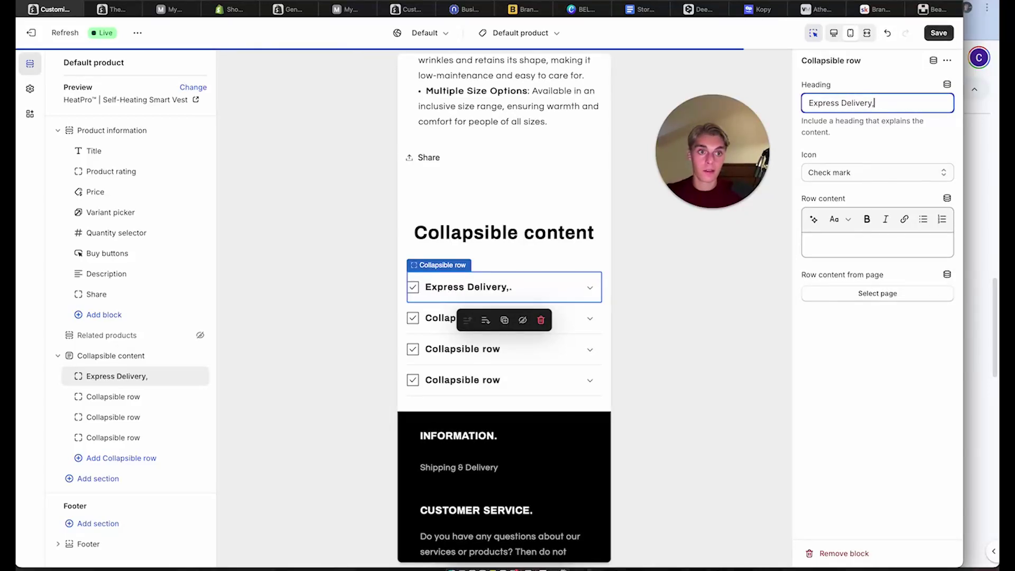
Choose Truck as the row's icon and focus its Row content box
click(851, 173)
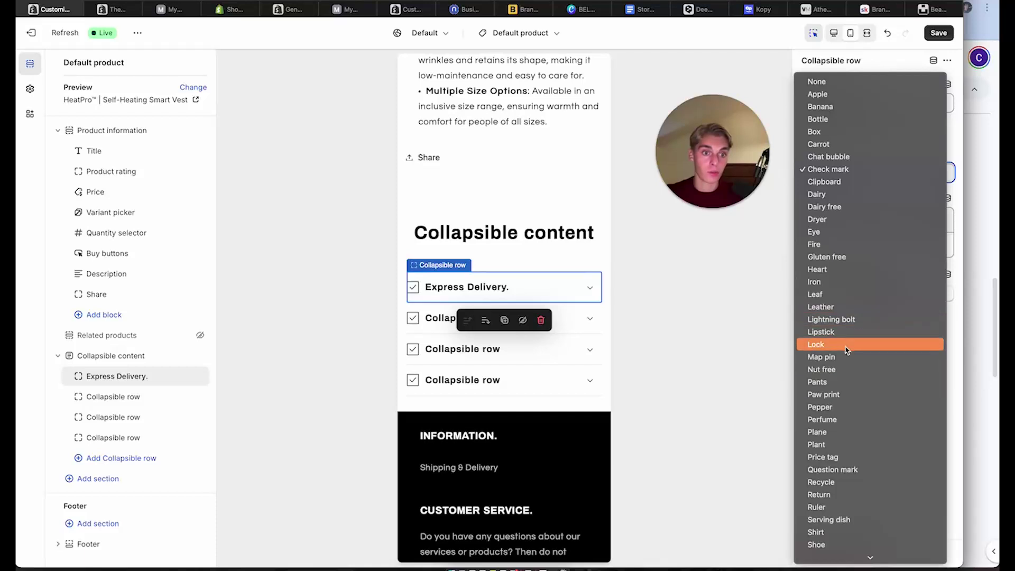
scroll(846, 422, down, 3)
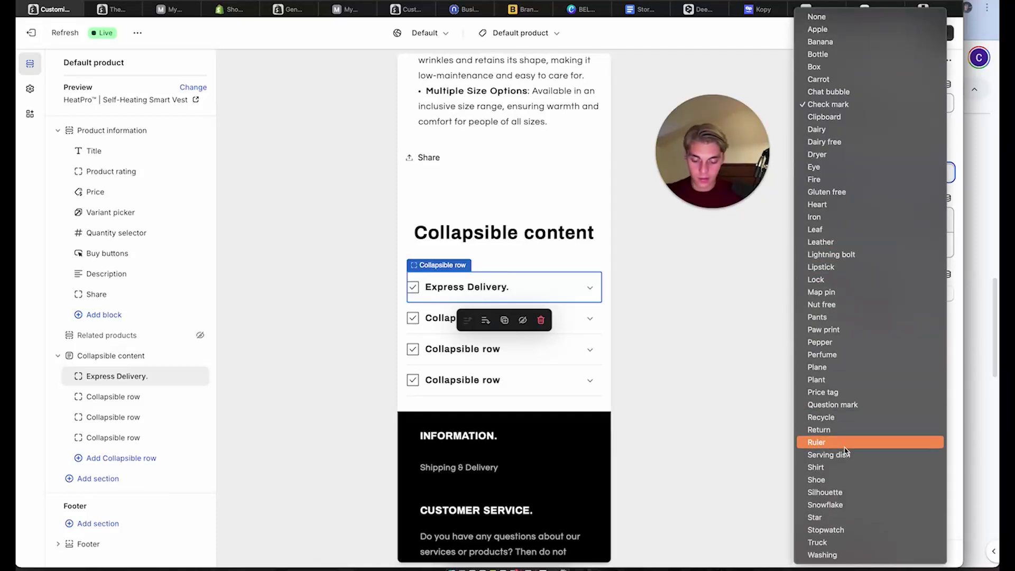
key(g)
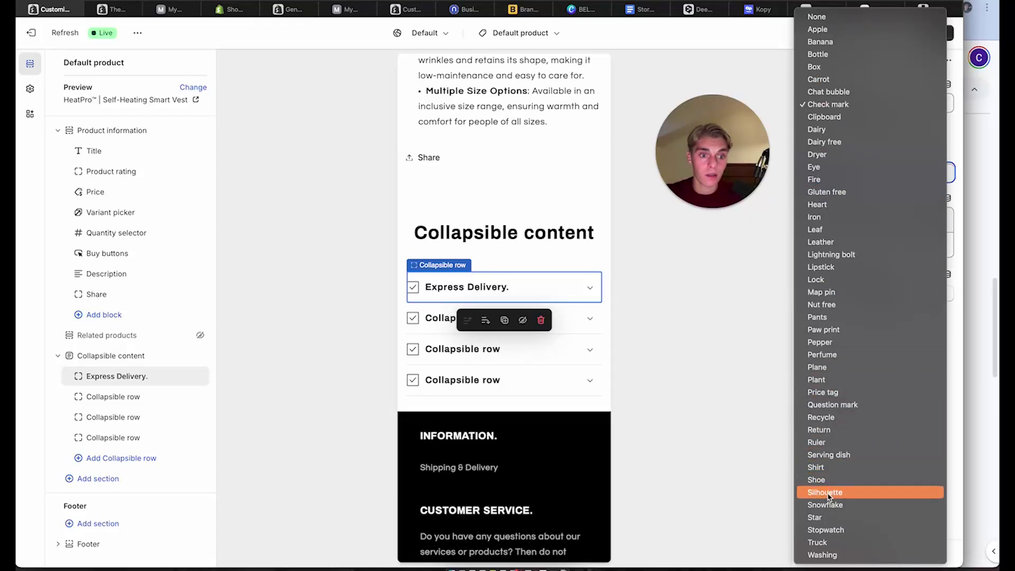
key(Escape)
key(t)
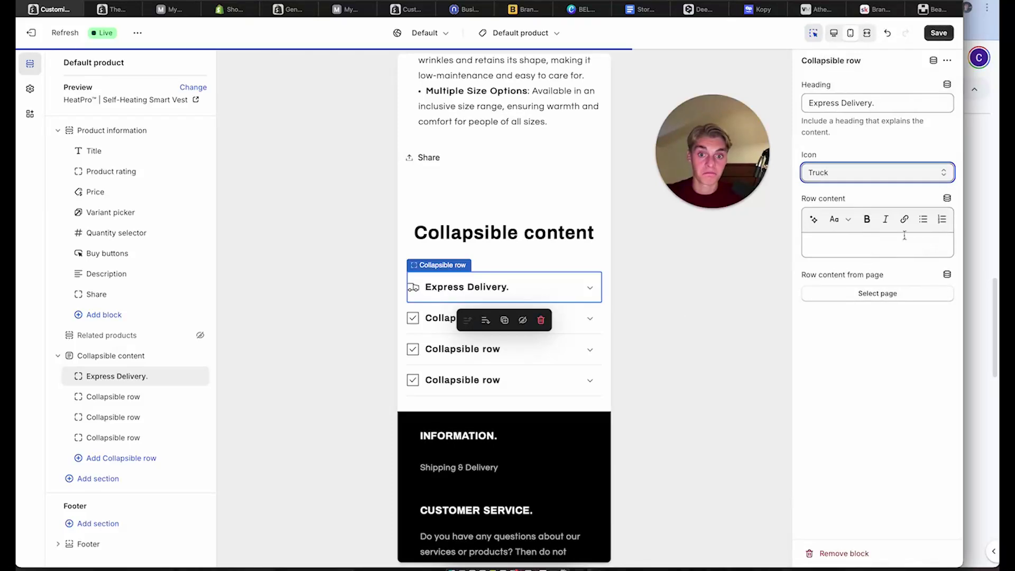
click(856, 243)
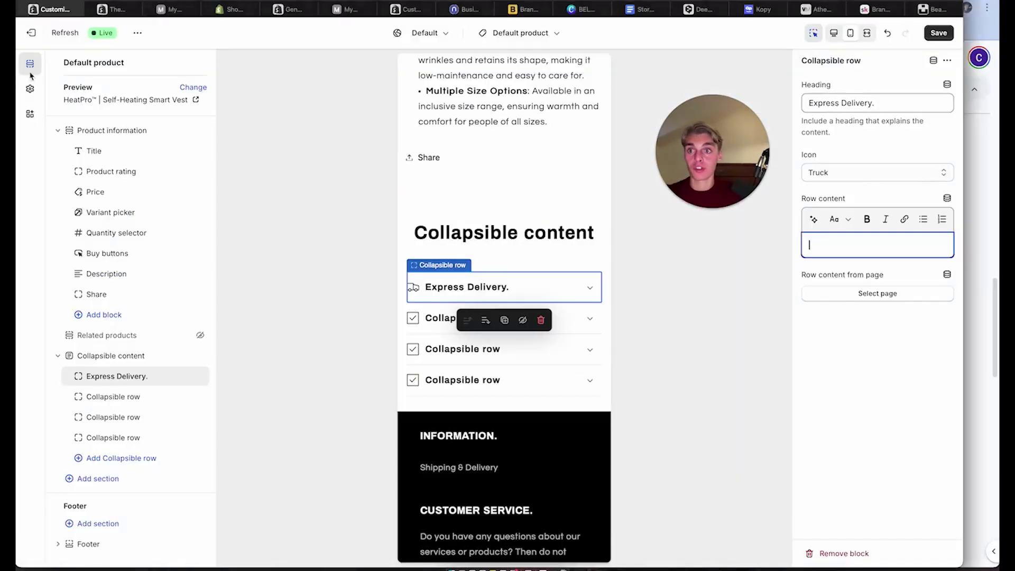
click(816, 9)
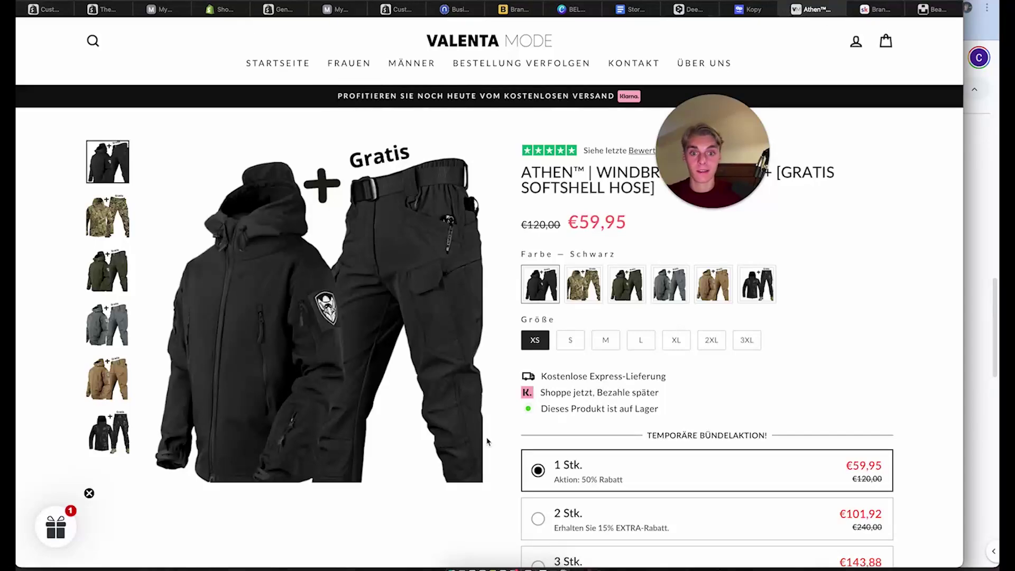
Expand Express-Versand on the Valenta Mode page and select its two German paragraphs
scroll(487, 441, down, 15)
scroll(487, 441, up, 4)
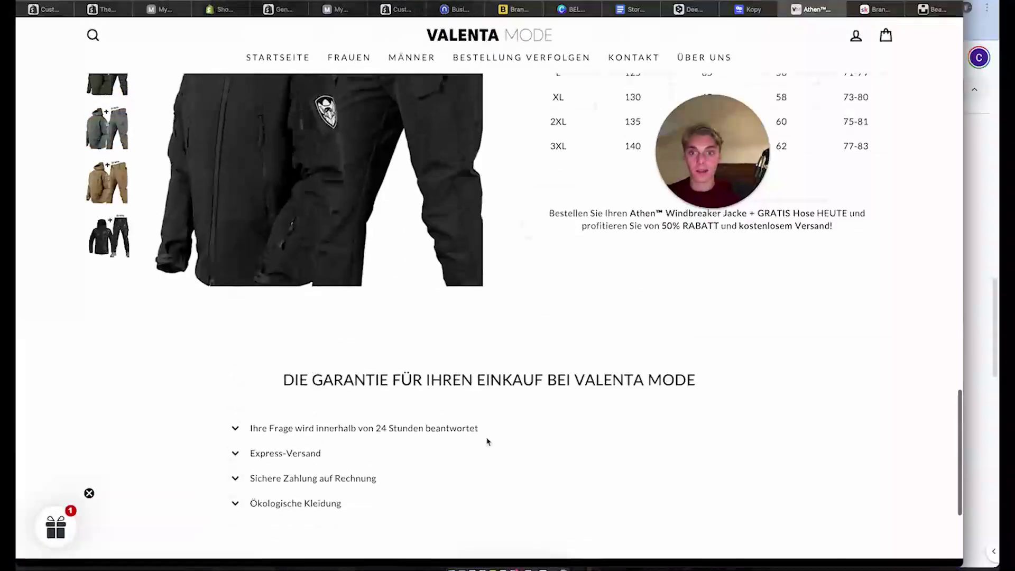
click(295, 453)
drag(228, 472, 696, 515)
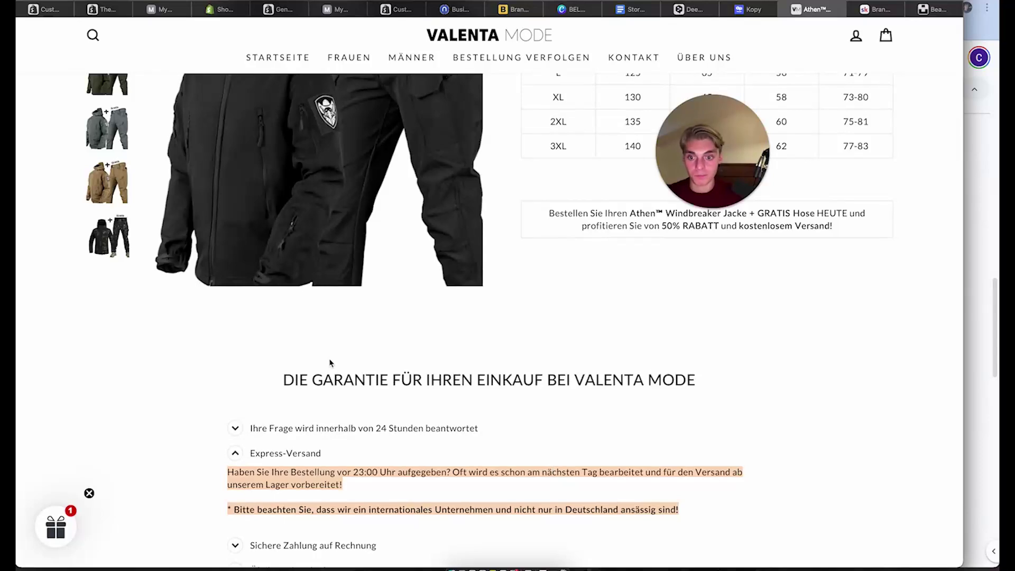
click(690, 9)
Paste the German Express-Versand text into DeepL and select the English translation
click(467, 151)
key(ctrl+v)
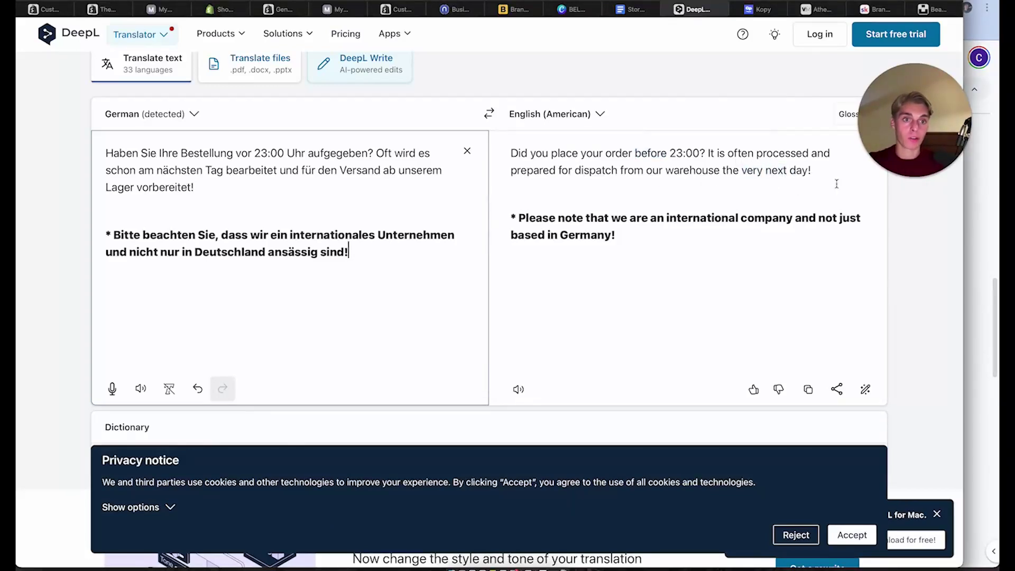
drag(621, 256, 468, 129)
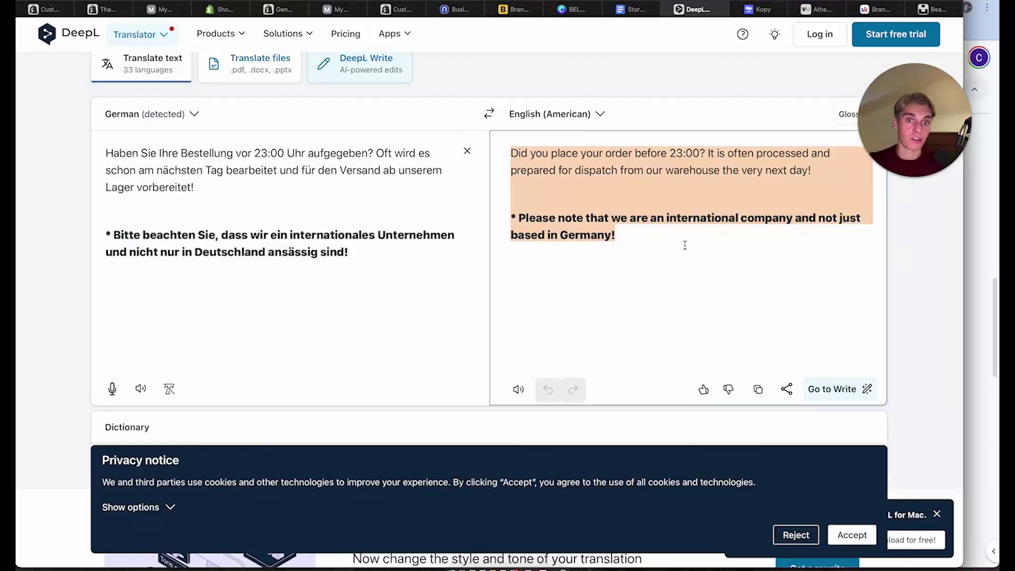
drag(684, 245, 503, 148)
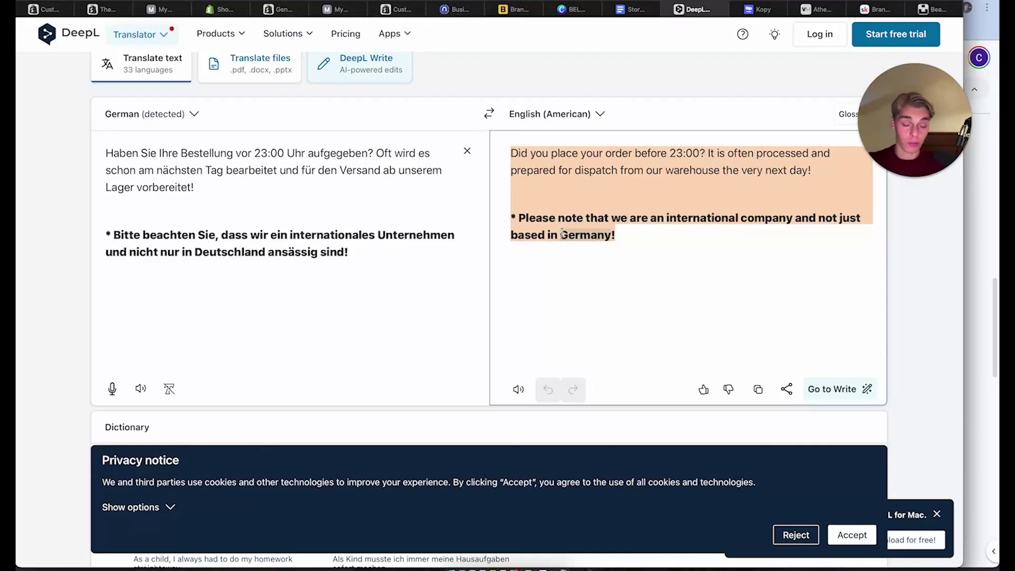
click(53, 10)
Paste the translation into Row content, change Germany to Australia, unbold, tidy lines, and save
key(super+v)
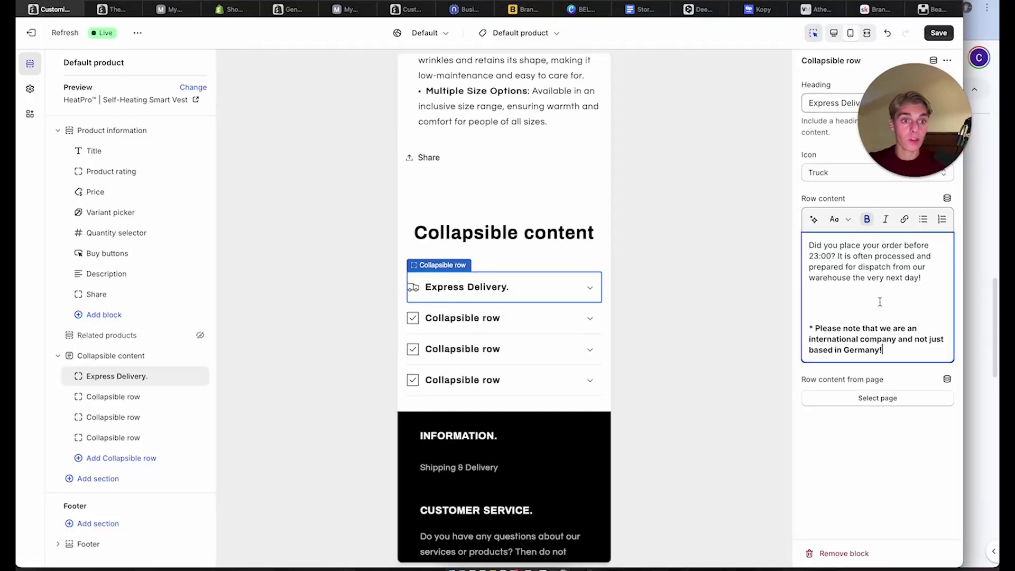
double_click(861, 349)
text(Aust)
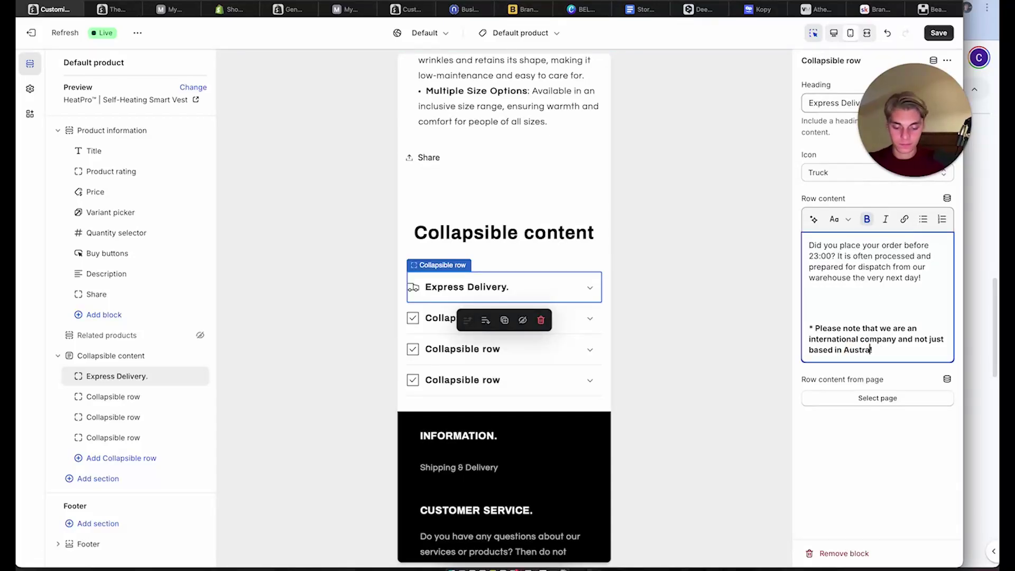
text(ralia!)
drag(903, 351, 811, 325)
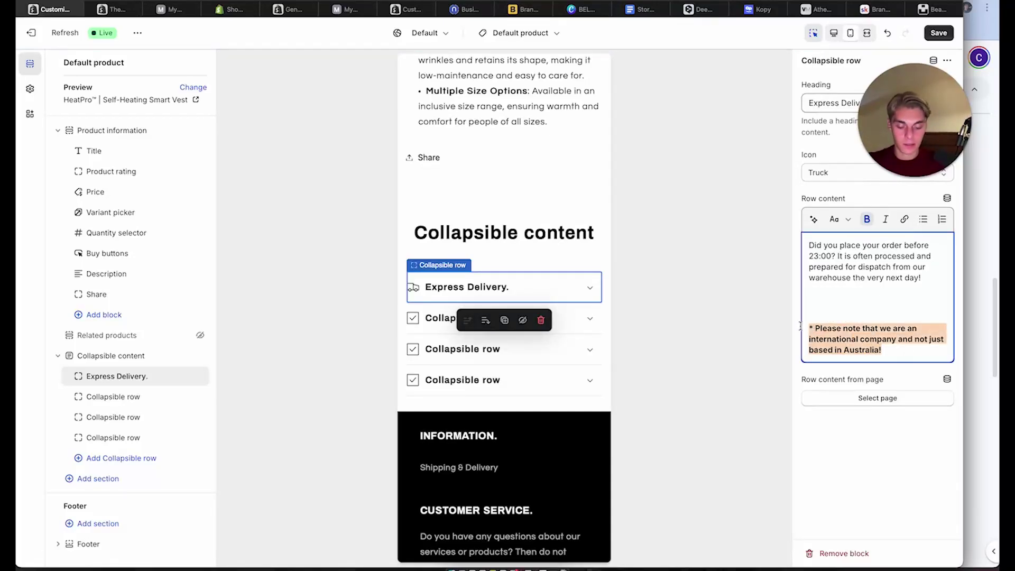
key(super+b)
click(812, 318)
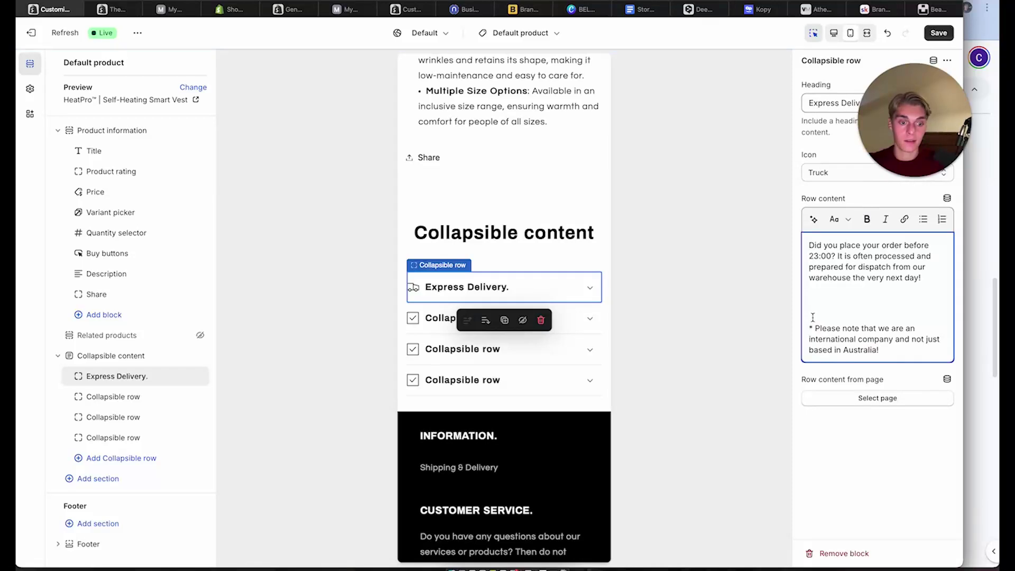
key(BackSpace)
key(BackSpace)
key(BackSpace)
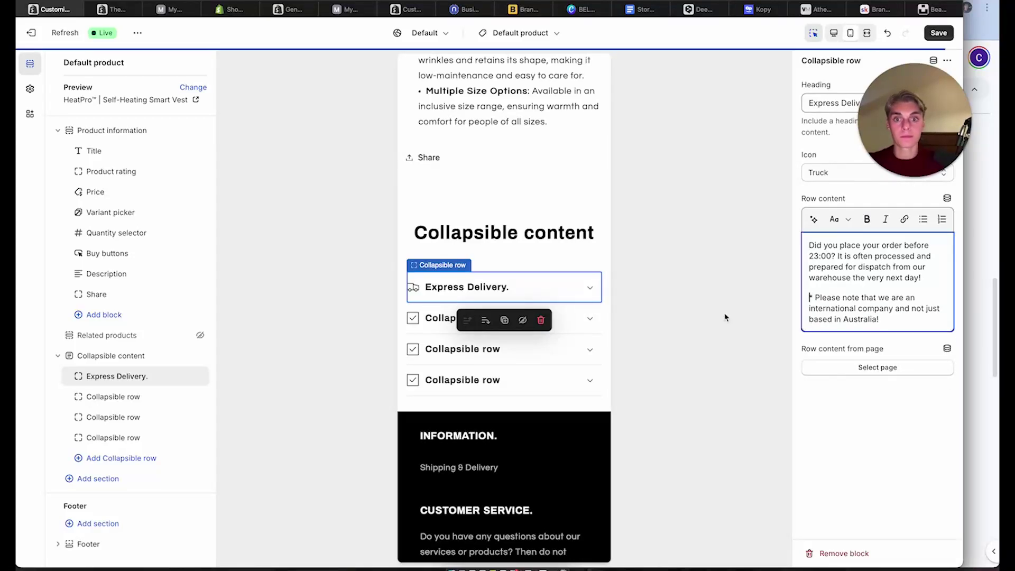
key(super+s)
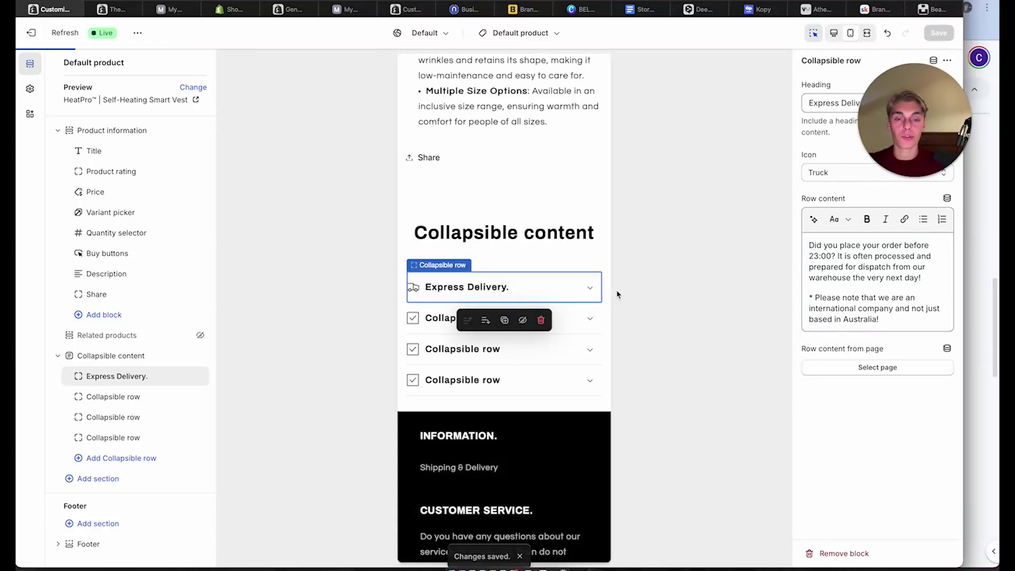
Check the Express Delivery. row text in the preview and remove the Share block
click(591, 288)
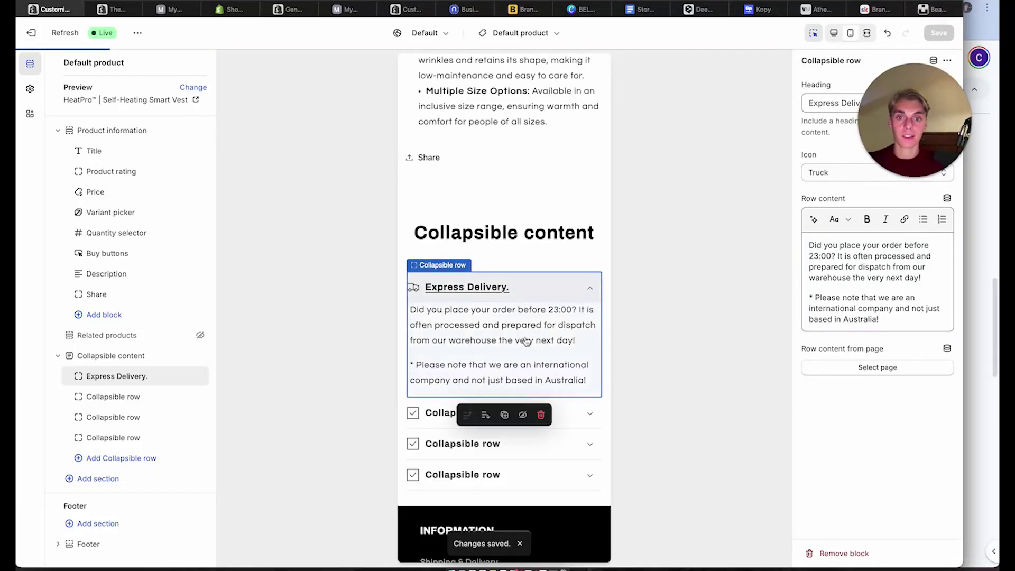
click(589, 289)
scroll(521, 349, up, 5)
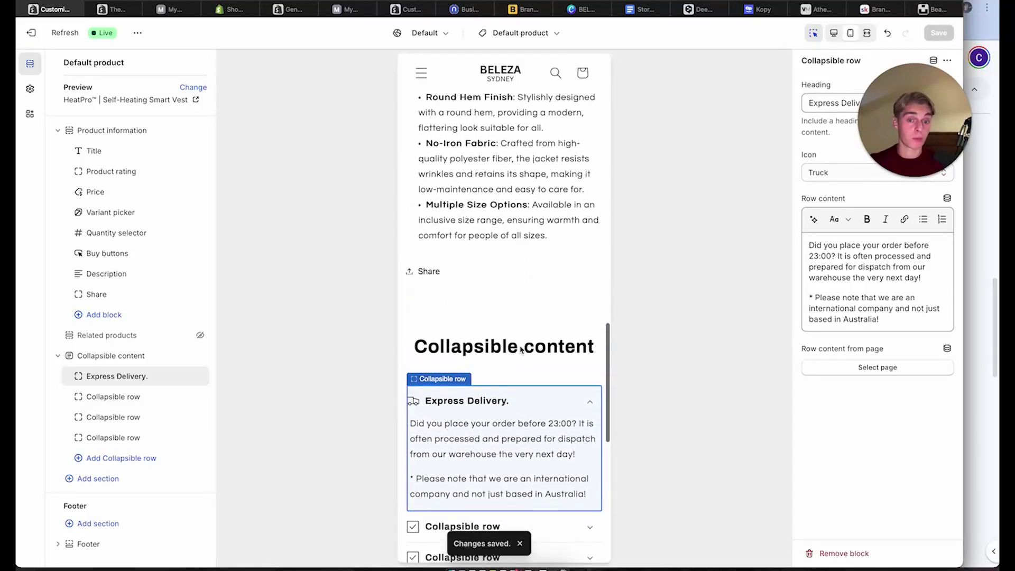
click(479, 388)
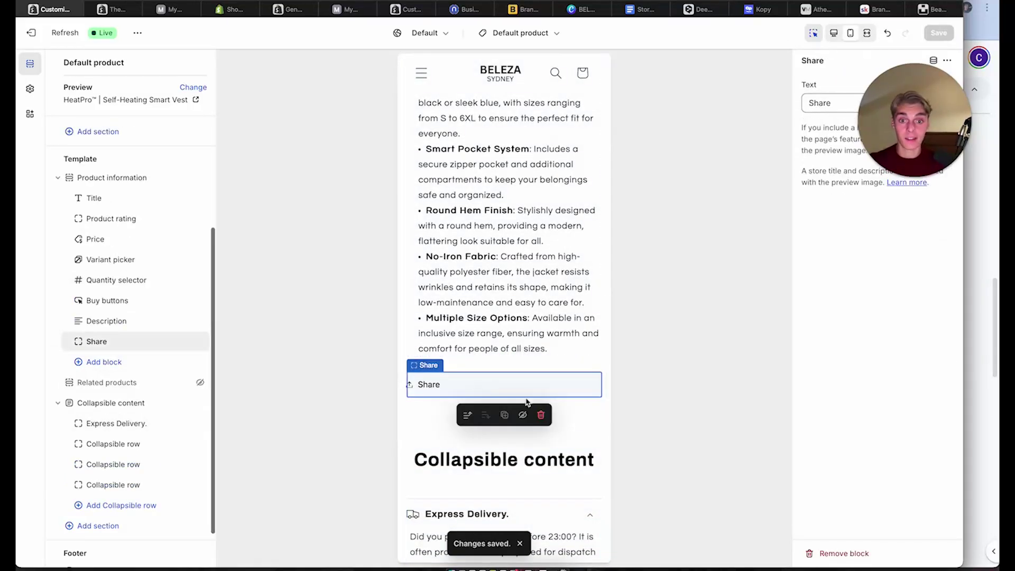
click(543, 416)
scroll(534, 380, up, 10)
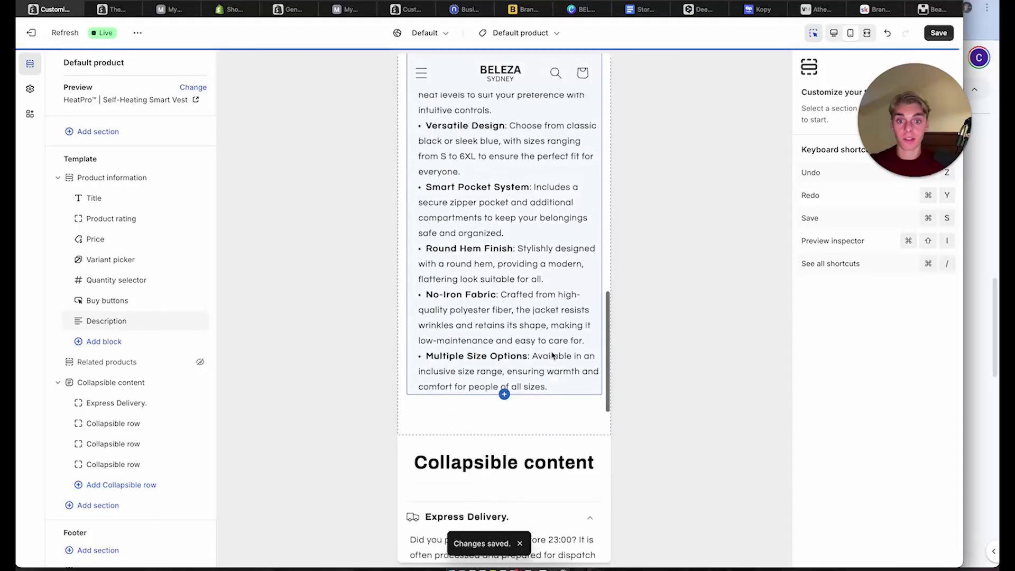
scroll(552, 355, up, 5)
scroll(552, 356, down, 10)
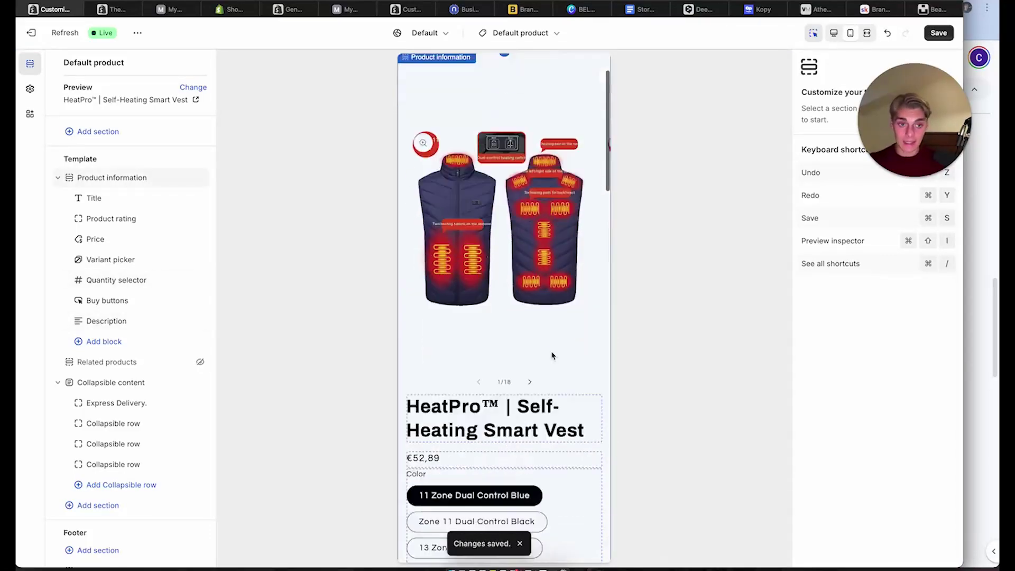
scroll(86, 446, down, 1)
scroll(86, 445, down, 1)
scroll(390, 368, down, 5)
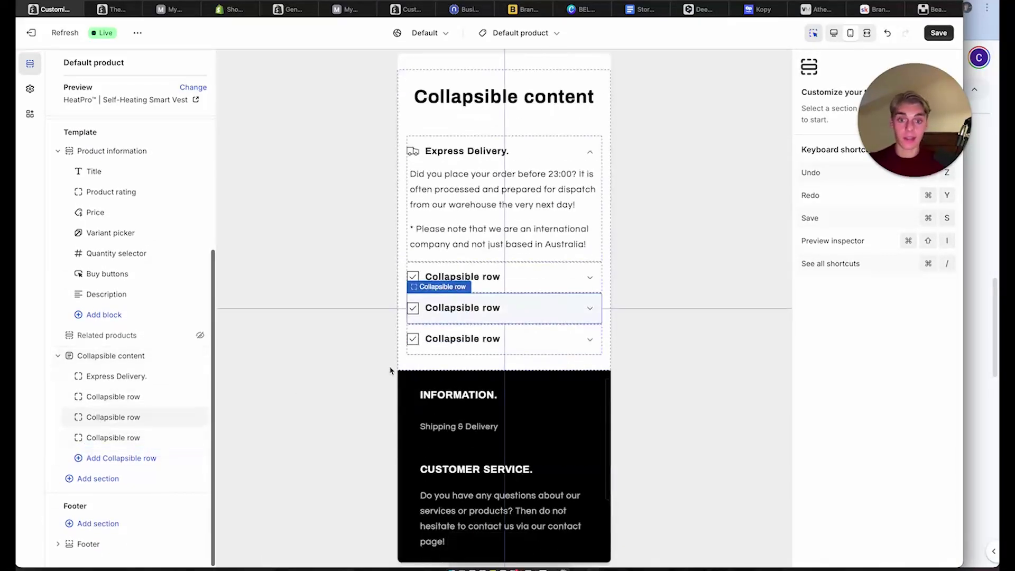
scroll(465, 400, up, 15)
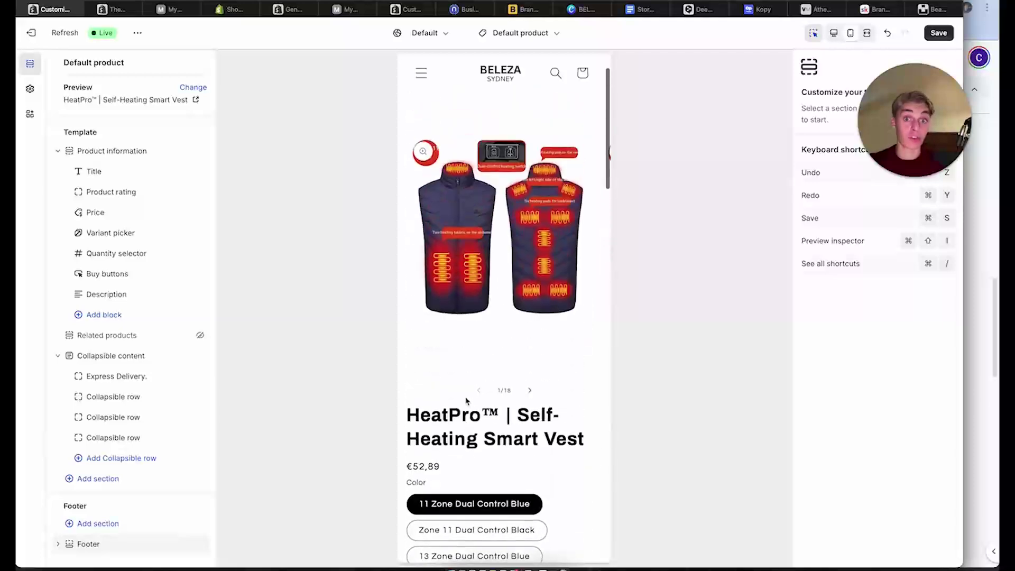
scroll(464, 401, down, 5)
scroll(518, 340, up, 5)
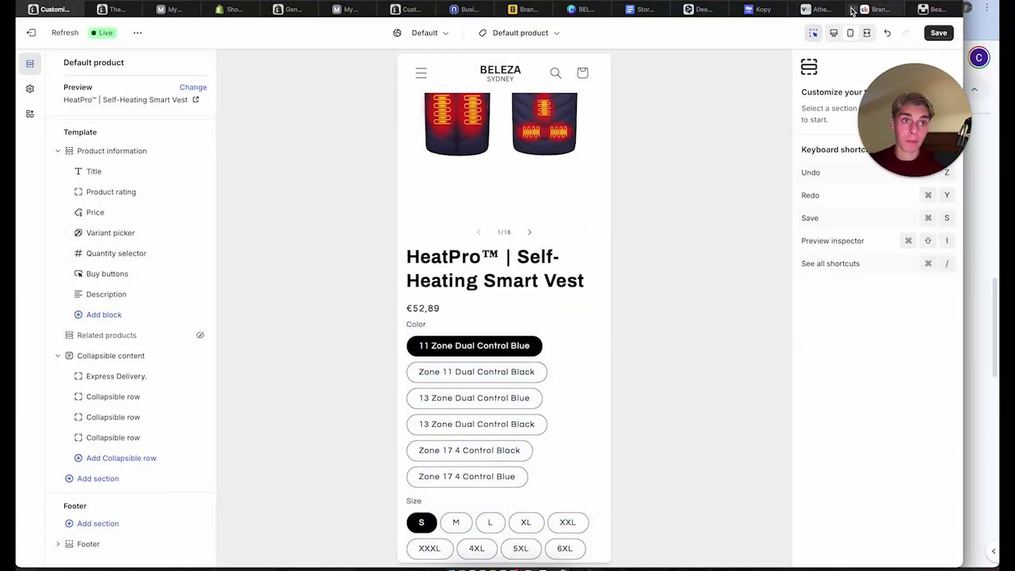
Leave the Boost Your Conversions lesson for the Branding Domination community feed and browse its posts
click(996, 69)
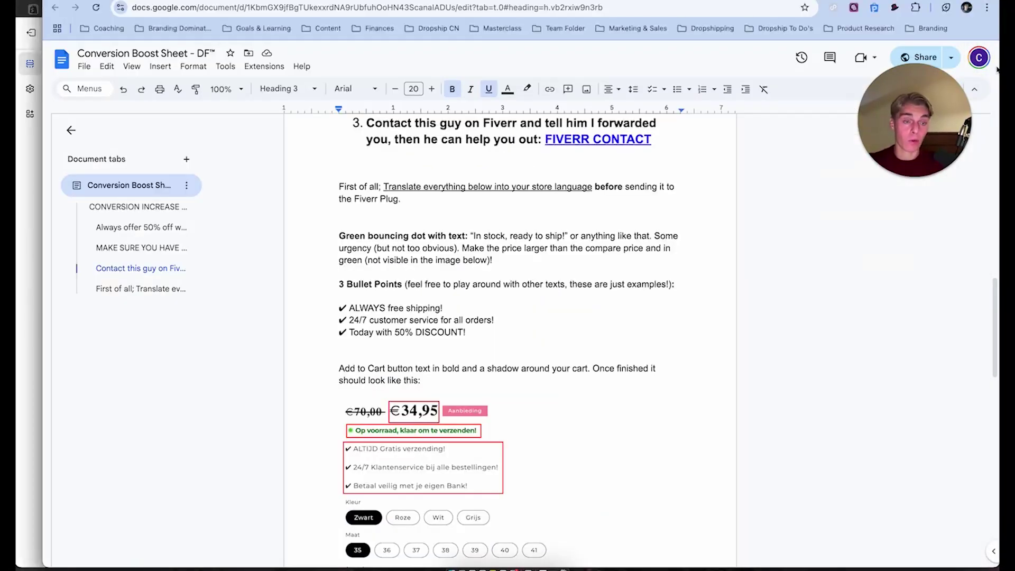
click(297, 1)
scroll(261, 357, up, 2)
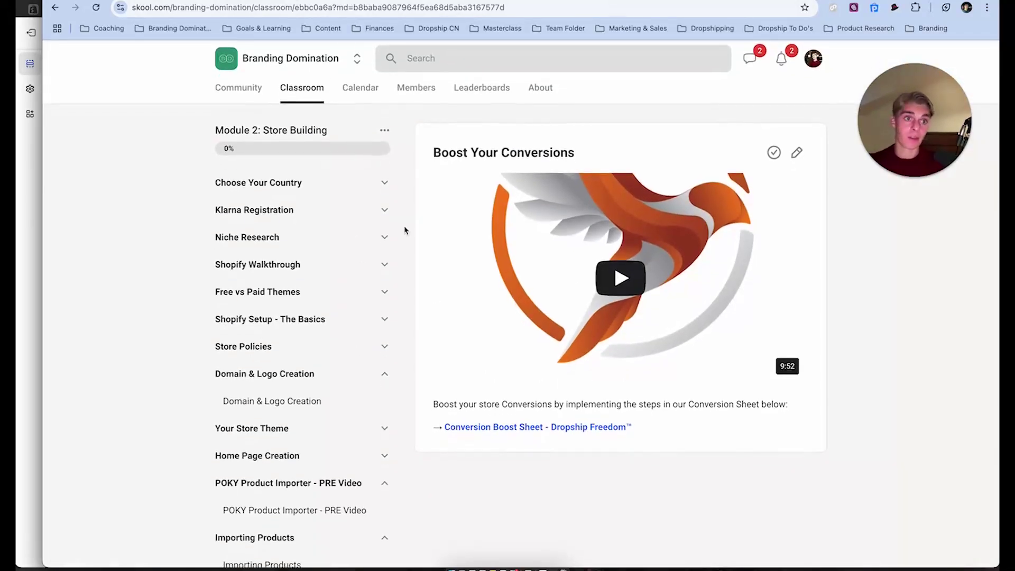
click(264, 90)
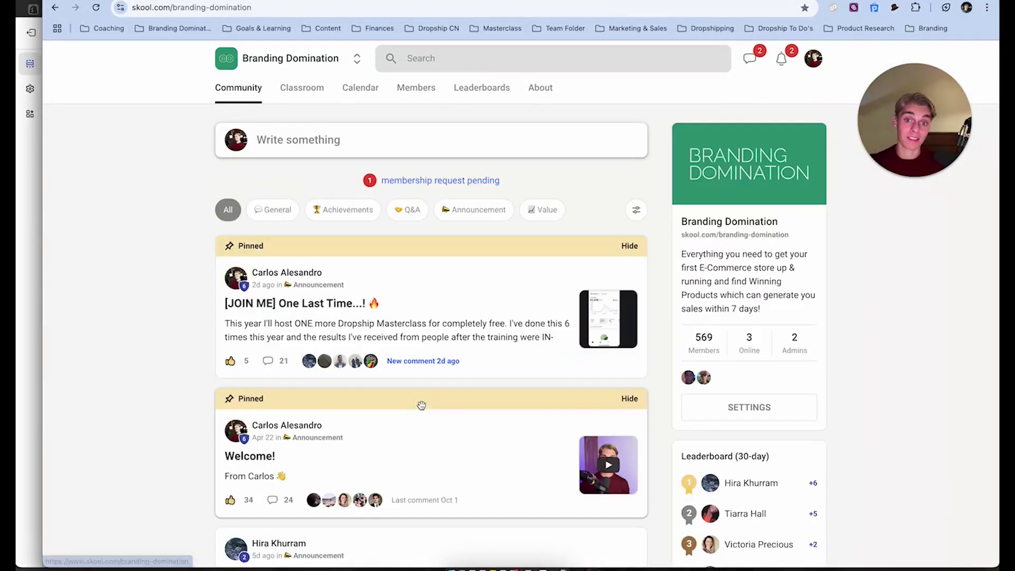
scroll(420, 406, down, 12)
scroll(423, 409, down, 15)
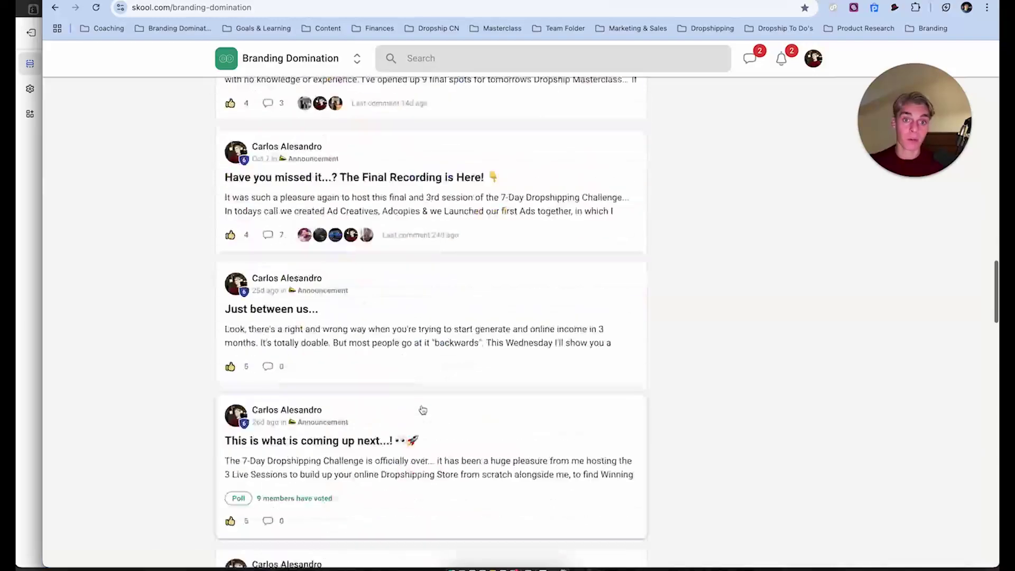
scroll(422, 409, up, 20)
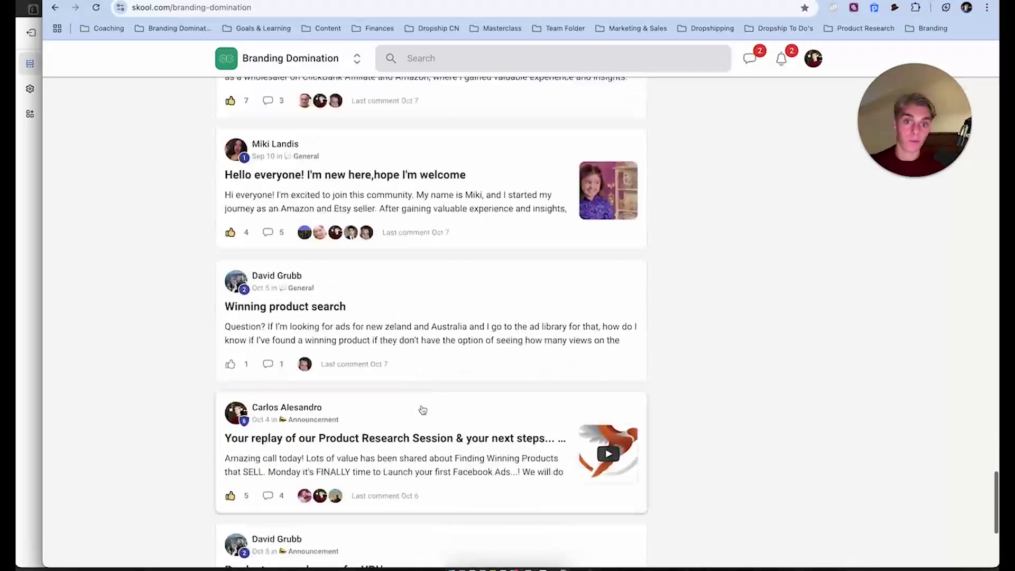
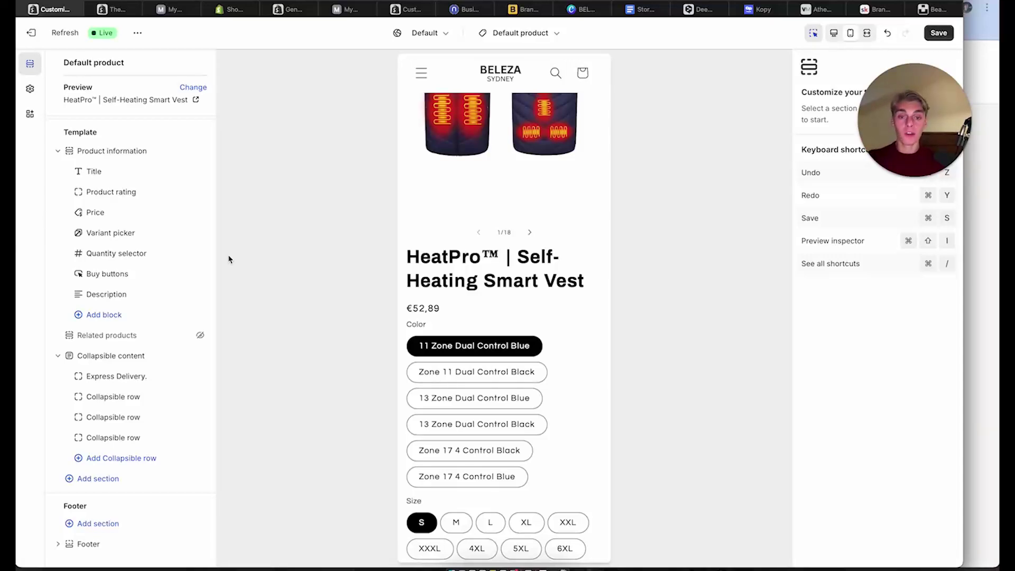
Save the product template and add the HeatPro vest to the cart on the live storefront
click(940, 32)
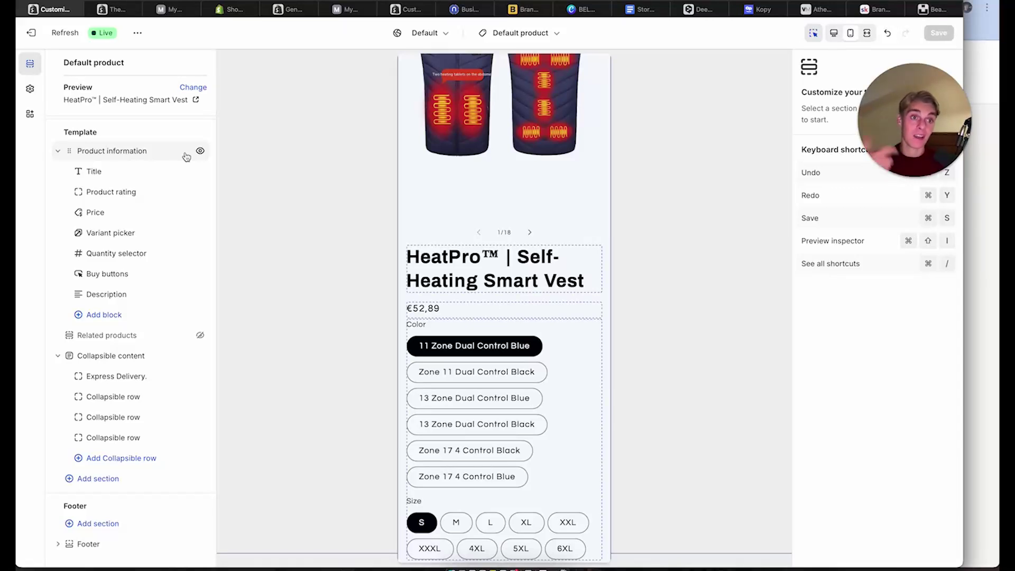
click(196, 100)
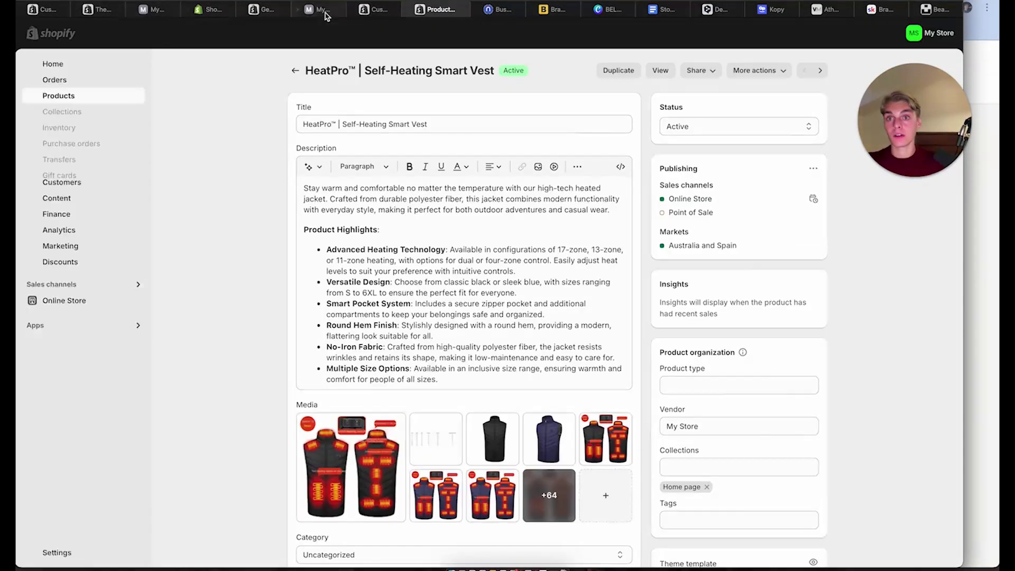
click(321, 10)
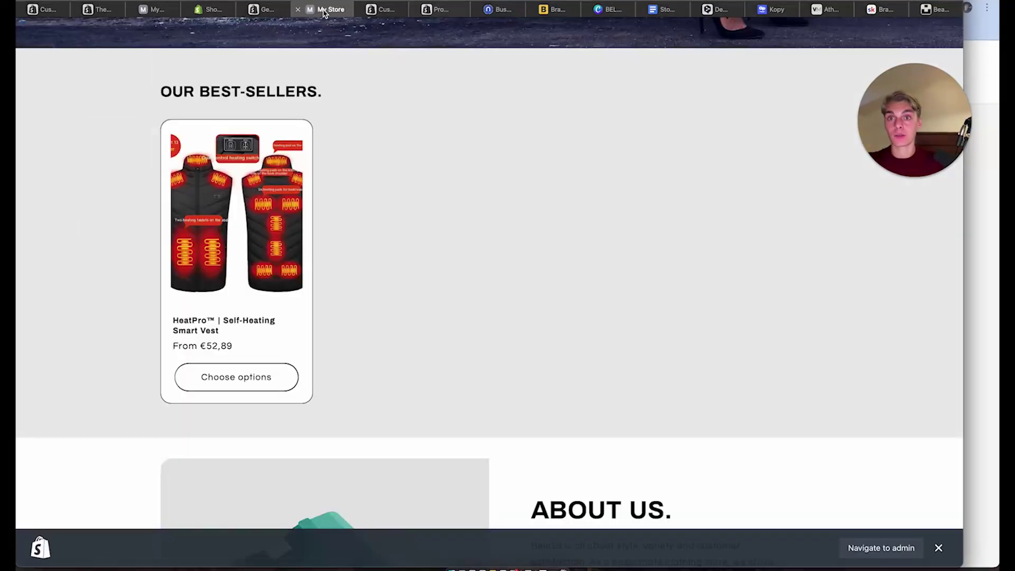
click(253, 381)
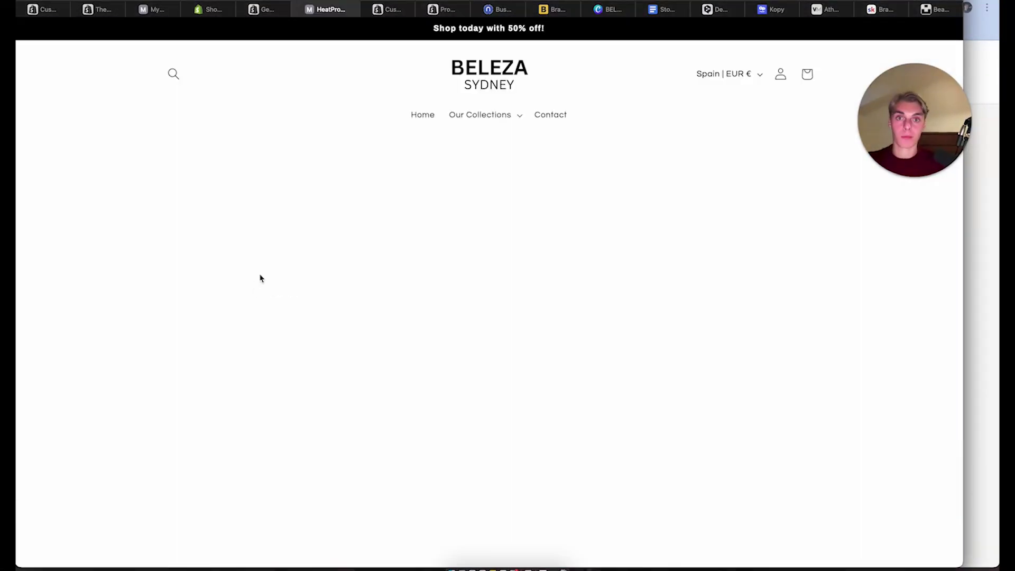
click(640, 508)
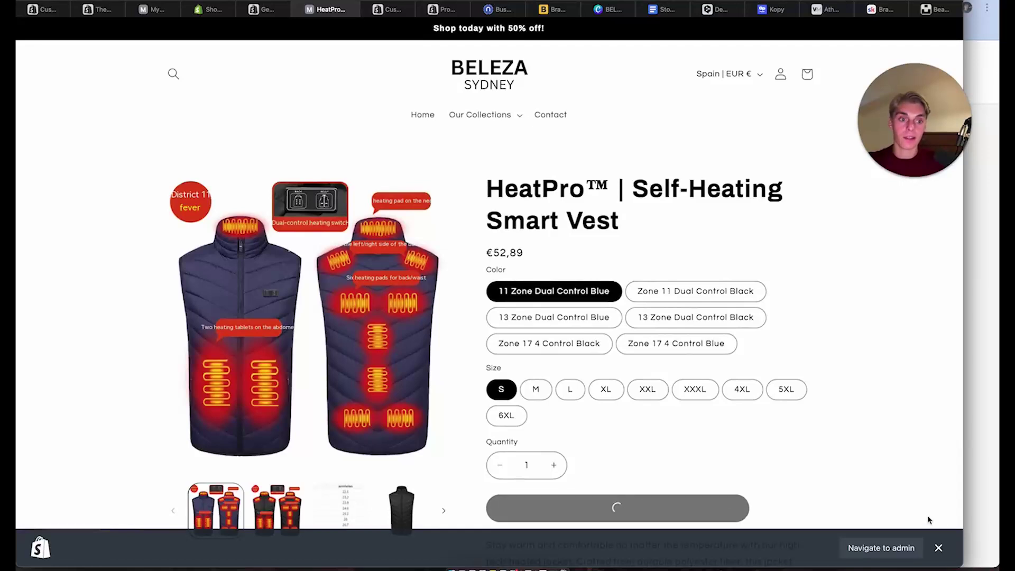
Copy the taxes-and-shipping note from the cart drawer
click(938, 550)
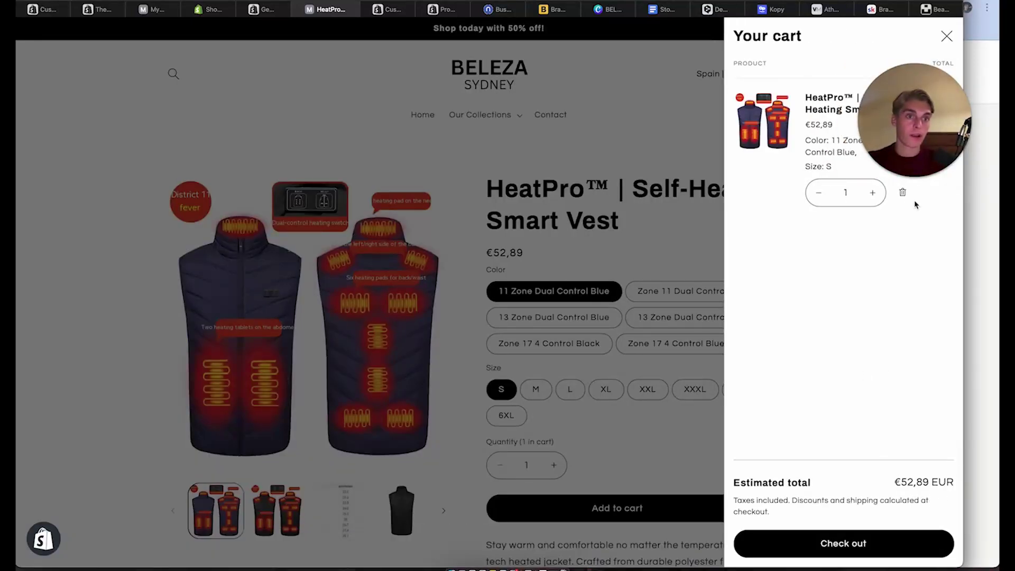
drag(920, 156, 690, 167)
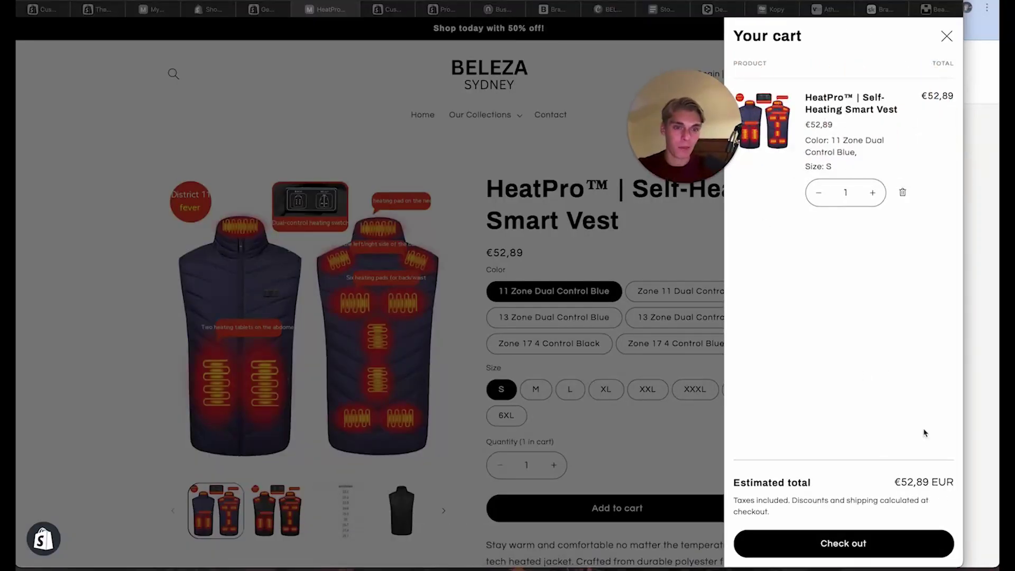
drag(773, 512, 731, 501)
key(super+c)
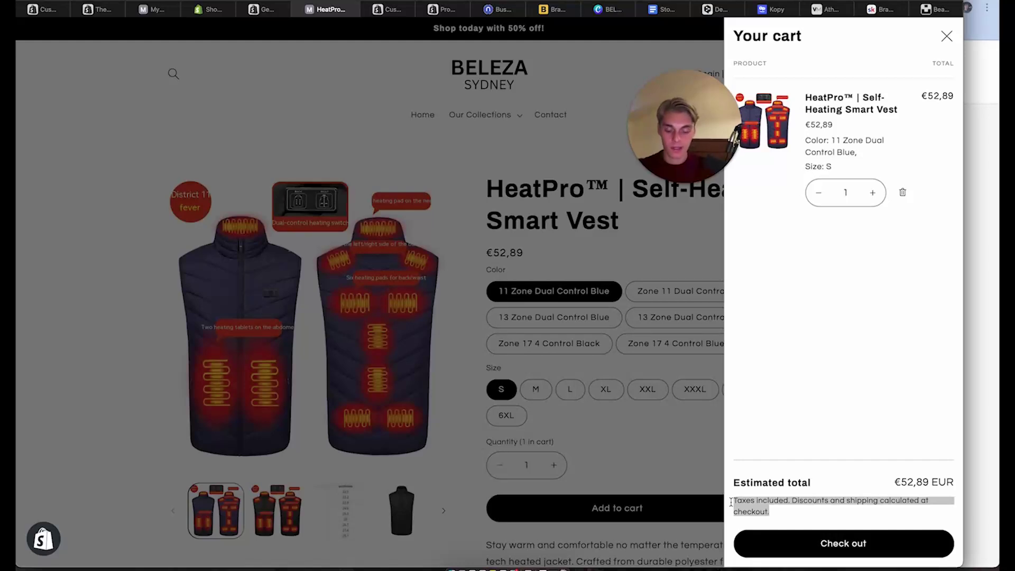
Search the theme content for the copied cart taxes note
click(250, 11)
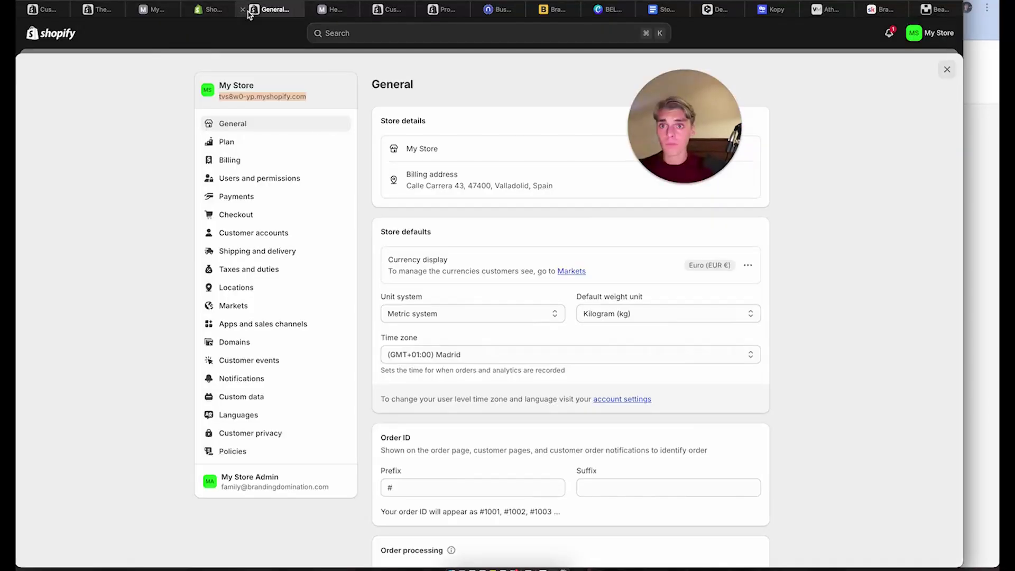
click(103, 9)
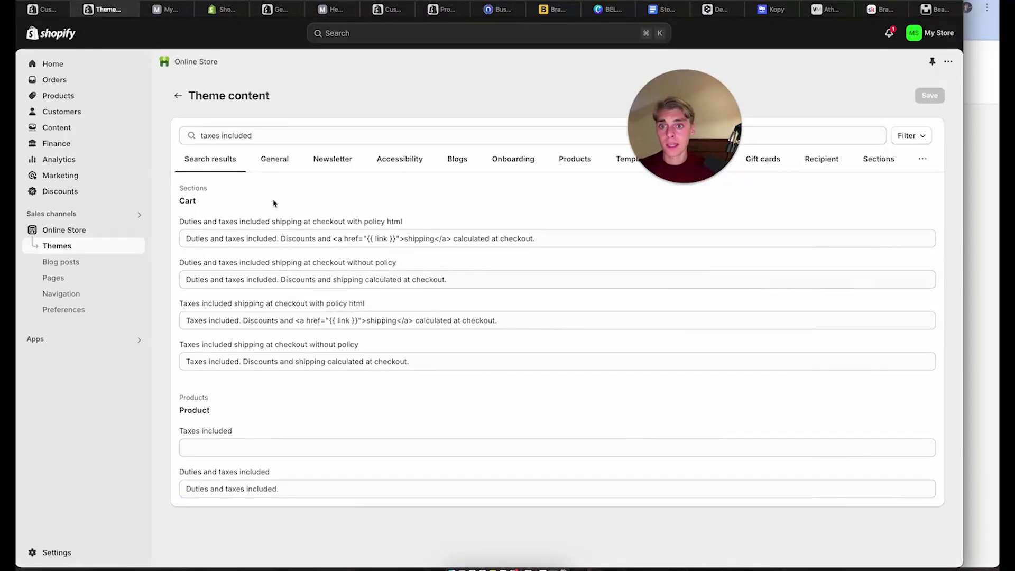
click(245, 138)
key(super+a)
key(super+v)
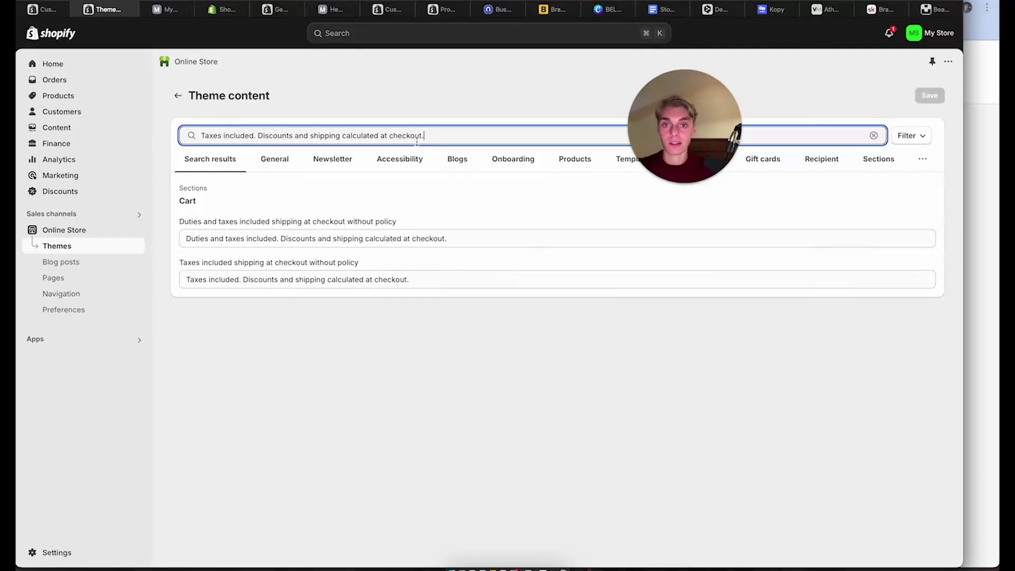
Replace both cart tax messages with 'Express Delivery.' and save
click(465, 240)
key(super+a)
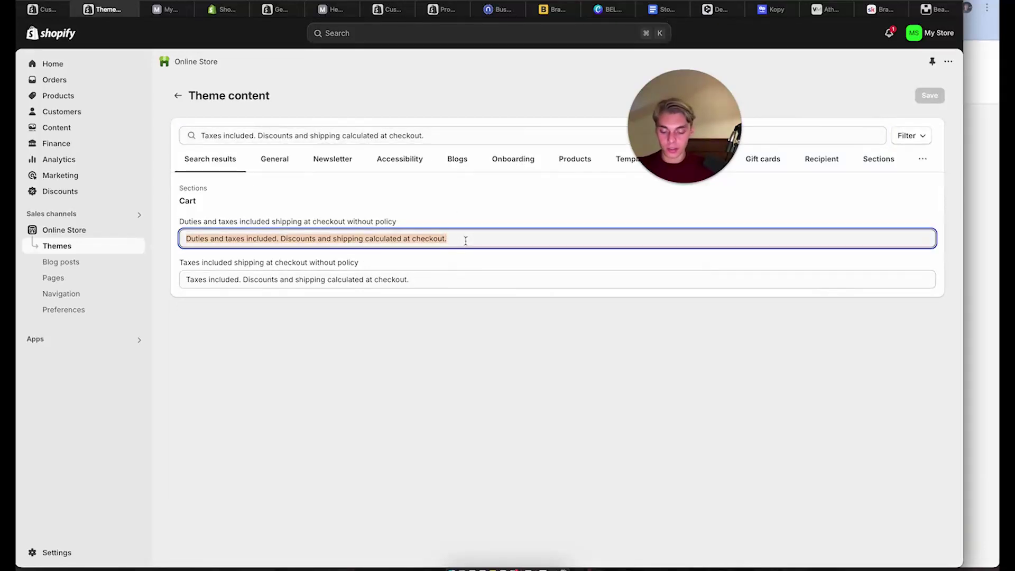
text(Express Delivery.)
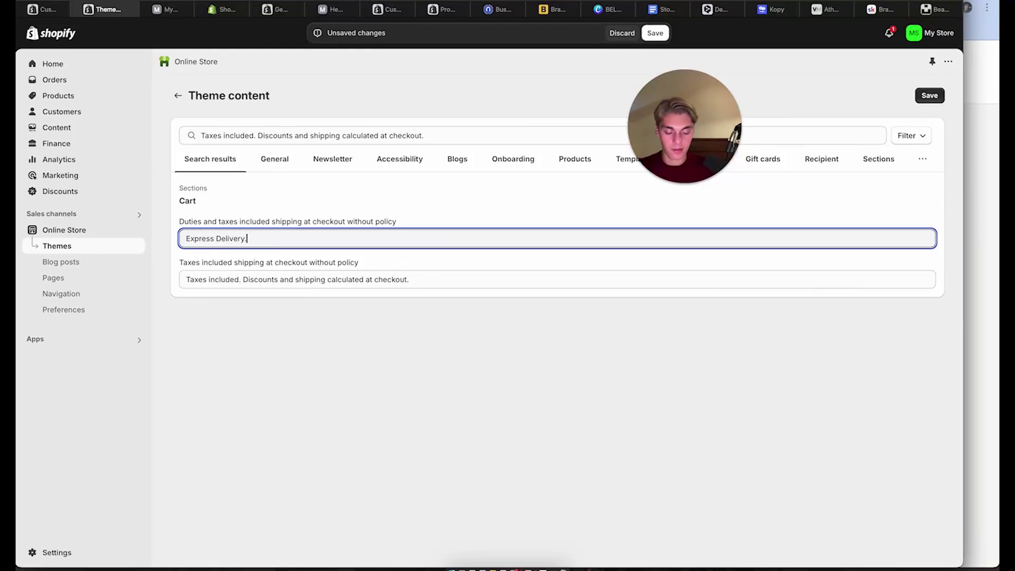
key(super+a)
key(super+c)
click(318, 279)
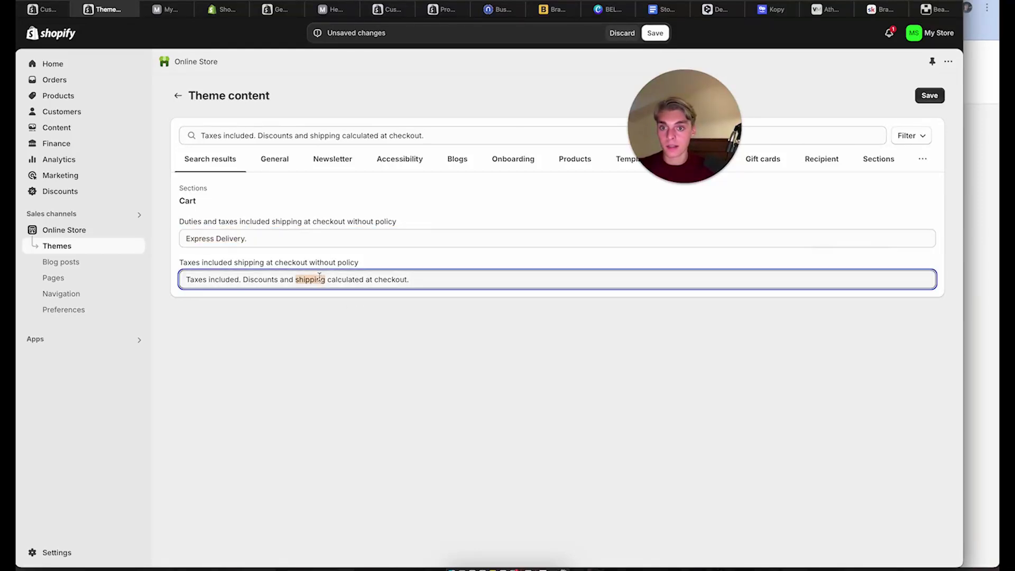
key(super+a)
key(super+v)
click(929, 97)
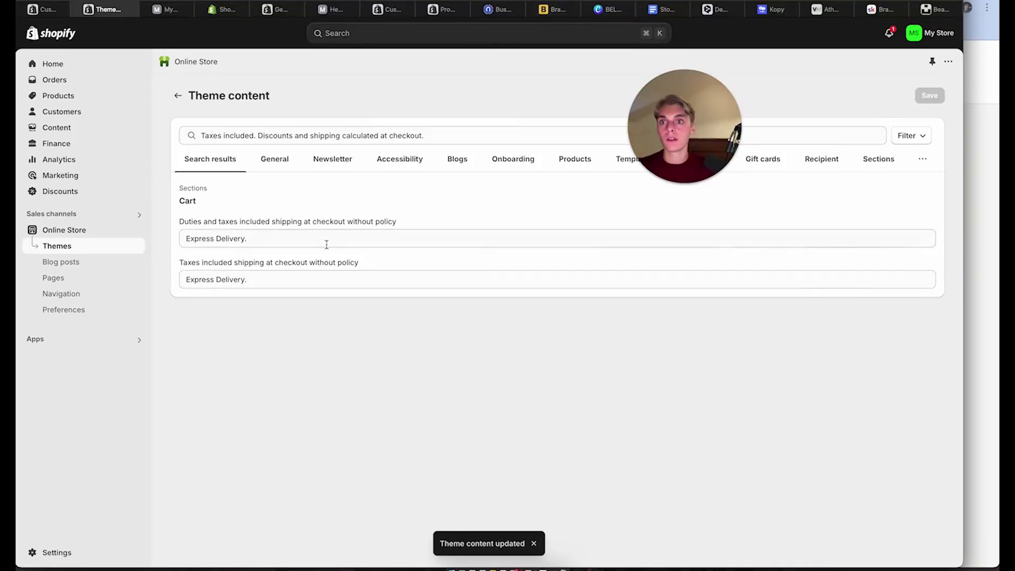
Prefix both messages with 'Free' to read 'Free Express Delivery.' and save
click(185, 241)
text(Free)
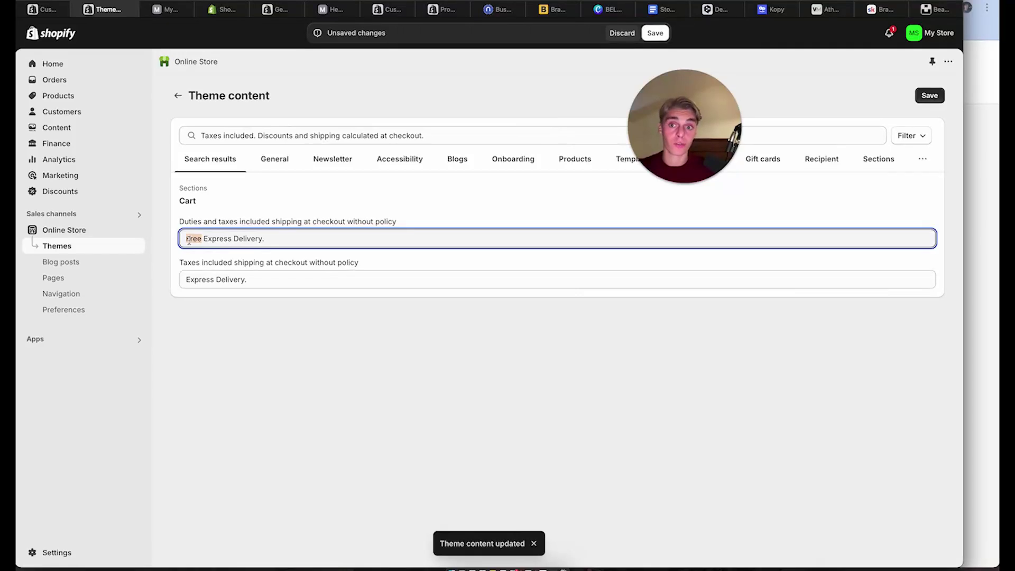
click(190, 279)
text(Free)
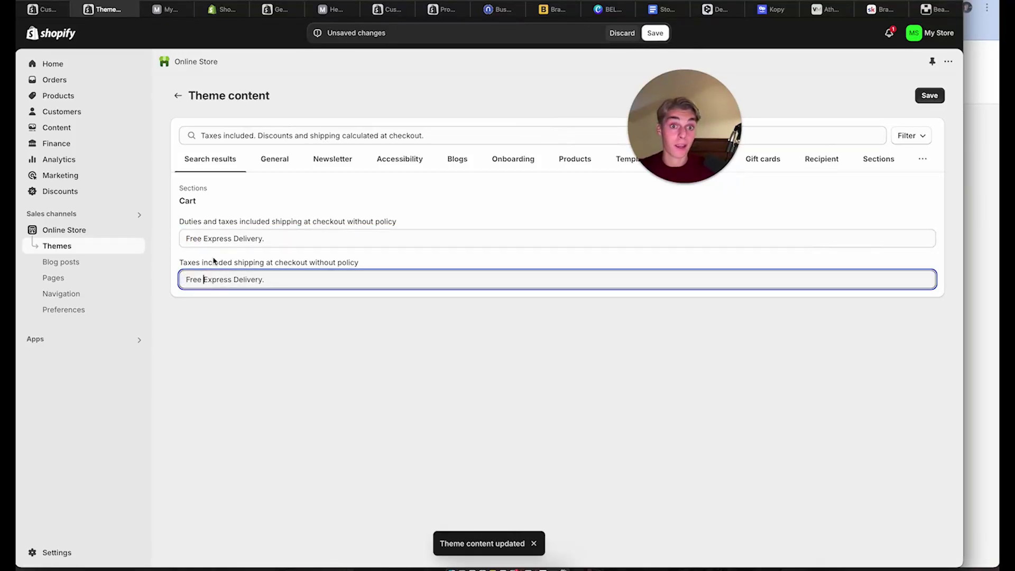
click(930, 95)
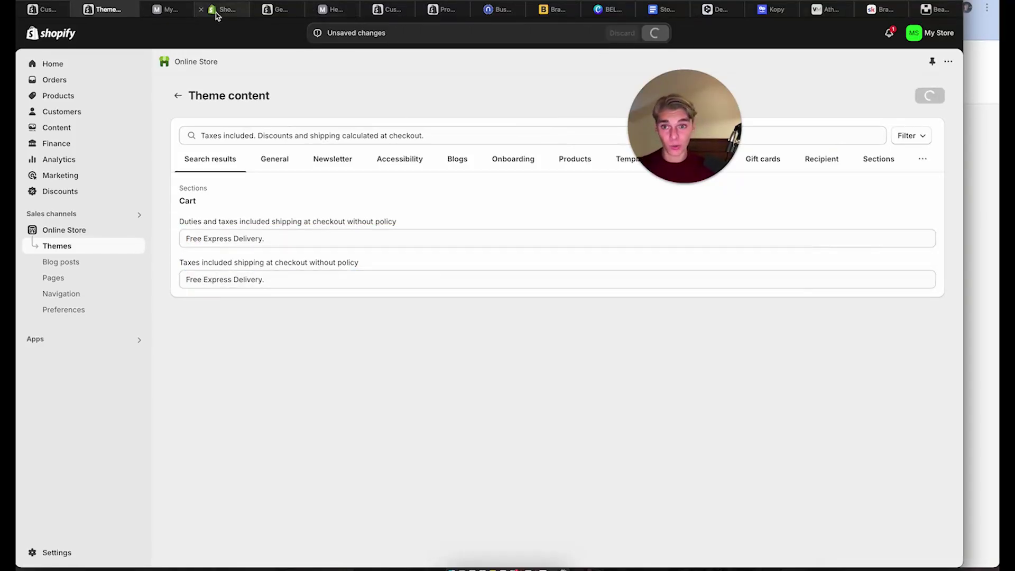
click(165, 9)
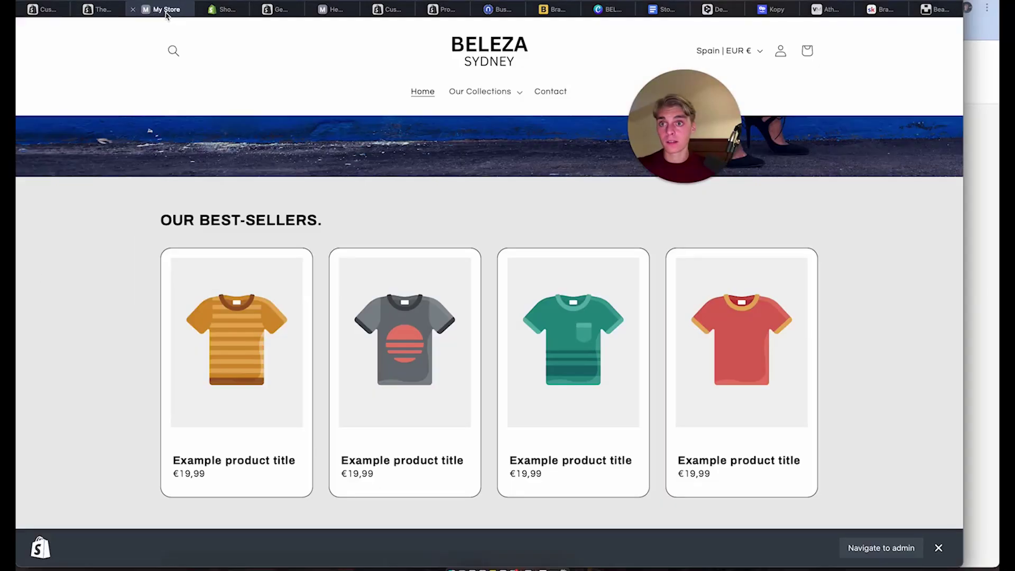
Reload the vest product page and open the cart to check the new delivery message
click(91, 9)
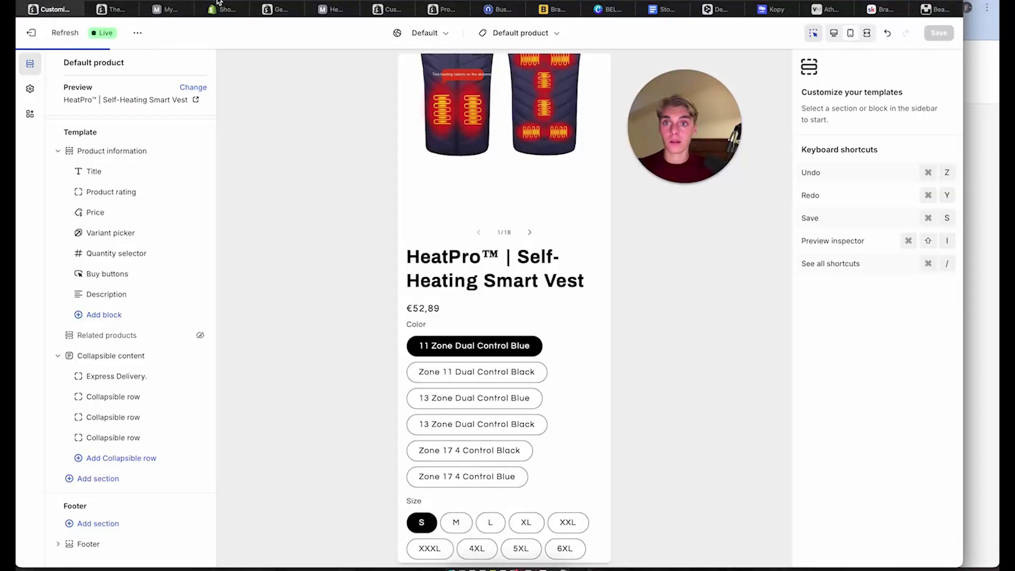
click(330, 9)
click(685, 0)
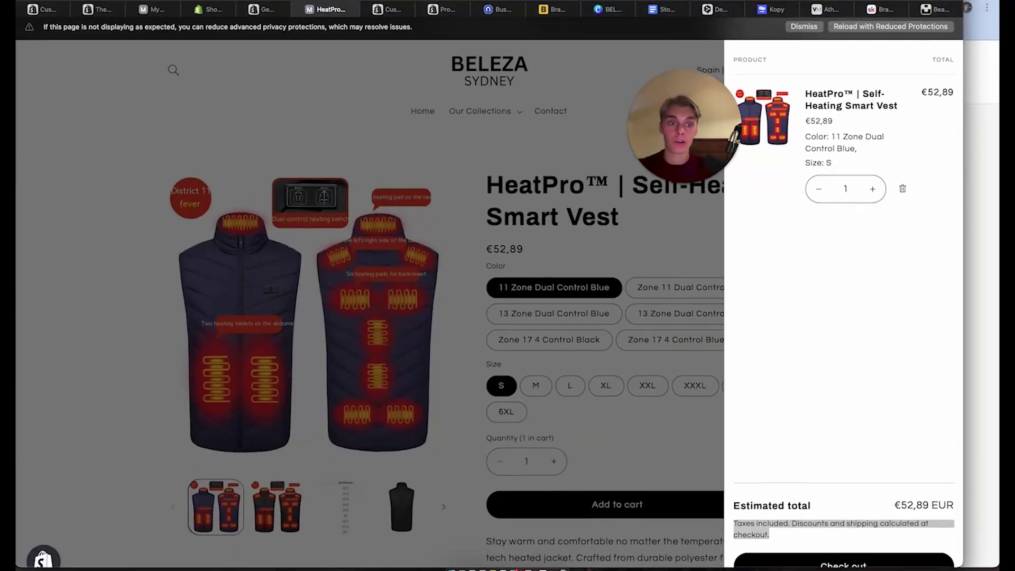
click(817, 101)
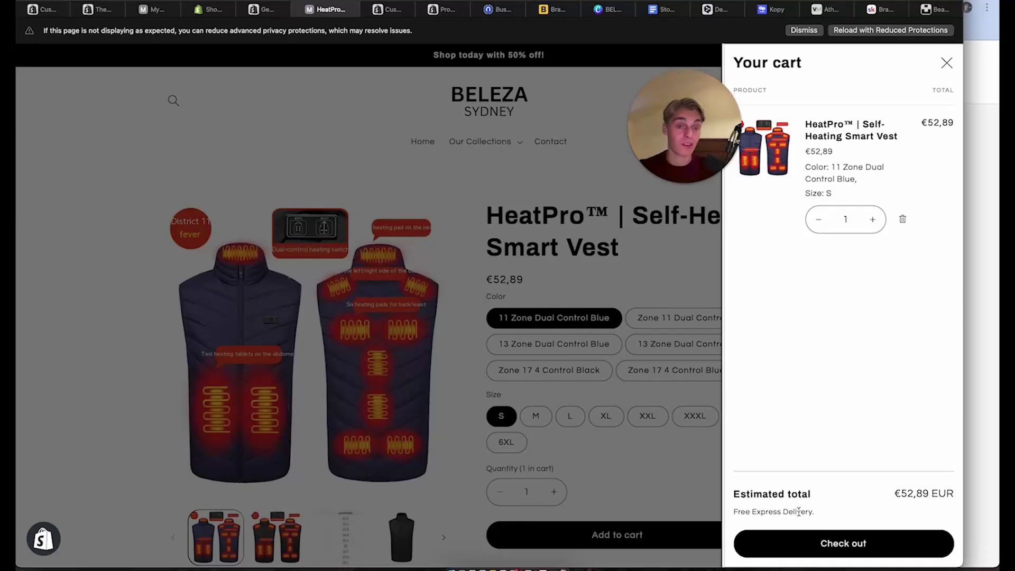
Review the current checkout page branding, then return to the theme editor
click(848, 550)
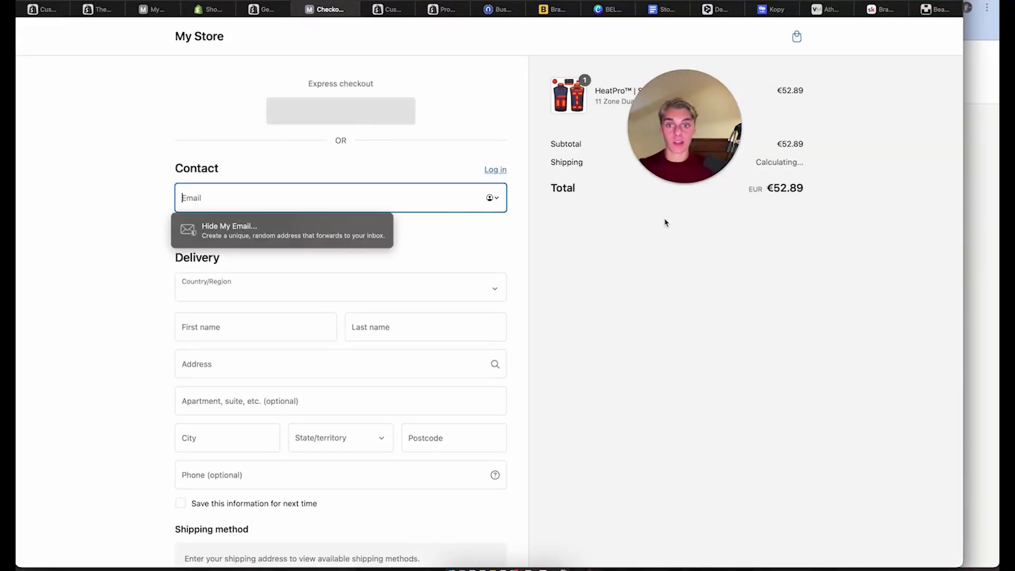
scroll(430, 290, down, 7)
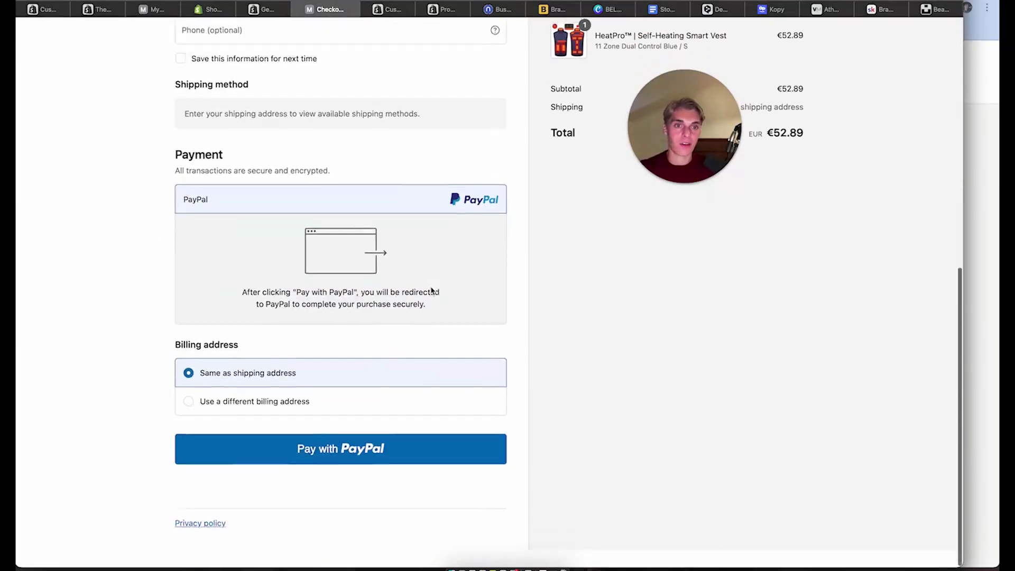
scroll(668, 367, up, 2)
scroll(278, 464, down, 3)
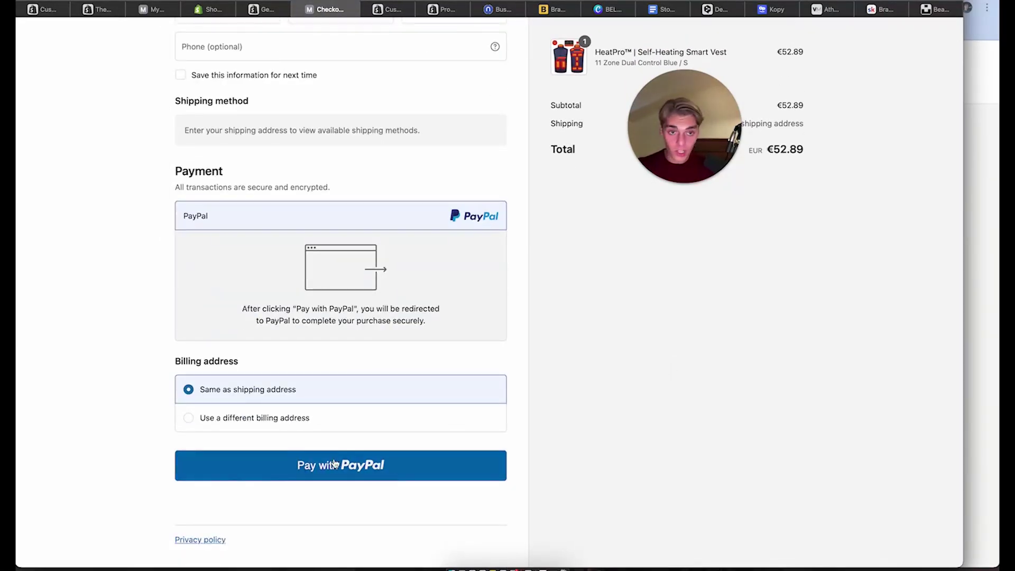
scroll(268, 249, up, 1)
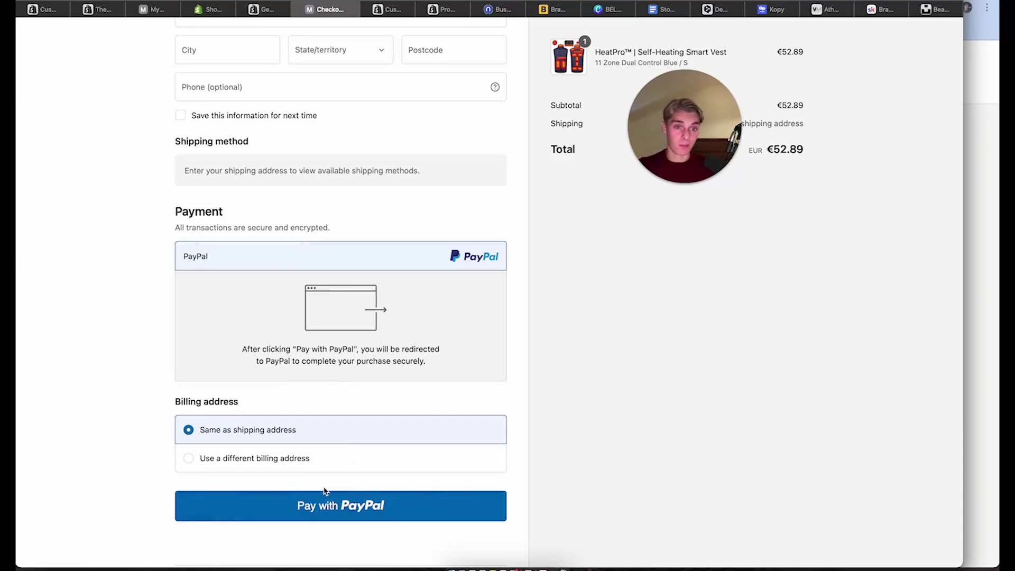
scroll(325, 491, up, 10)
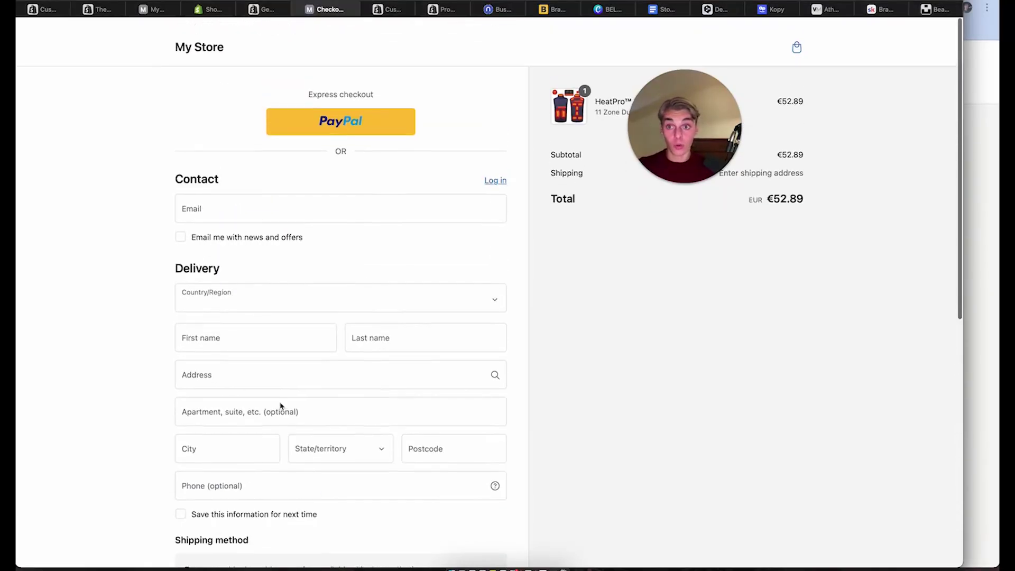
scroll(281, 405, down, 1)
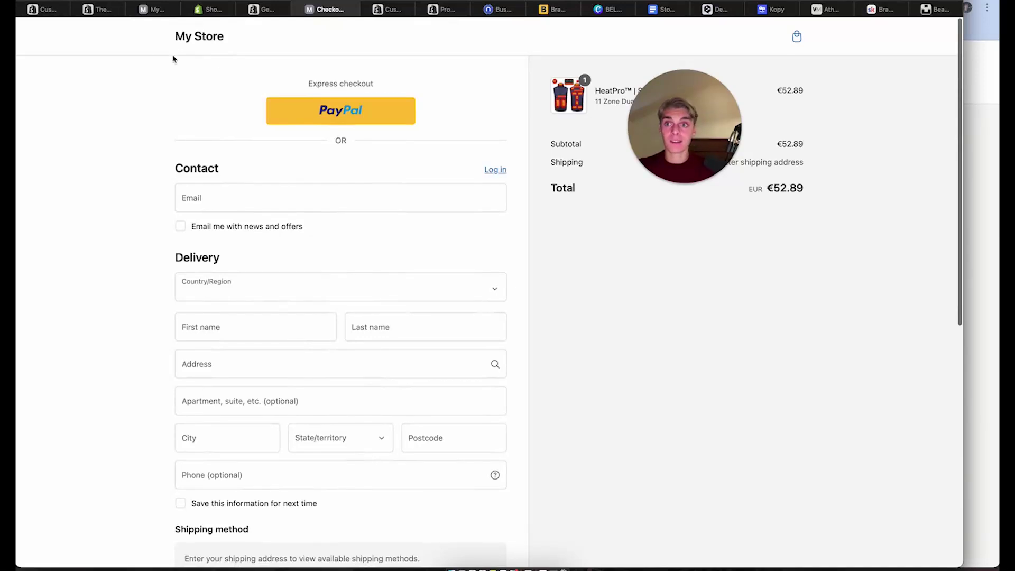
click(43, 10)
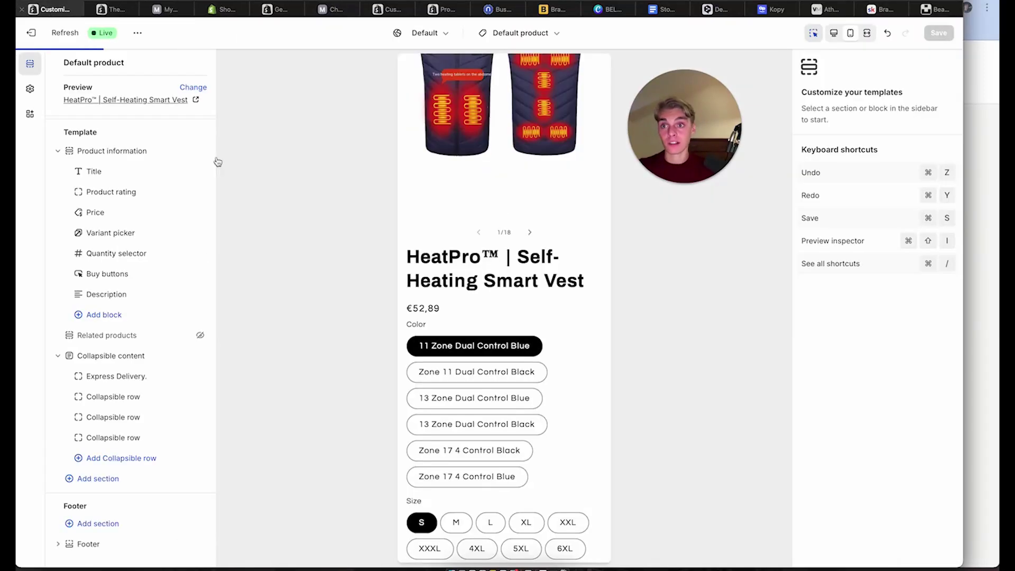
Reopen the Refresh theme customizer and browse its Theme settings
click(30, 34)
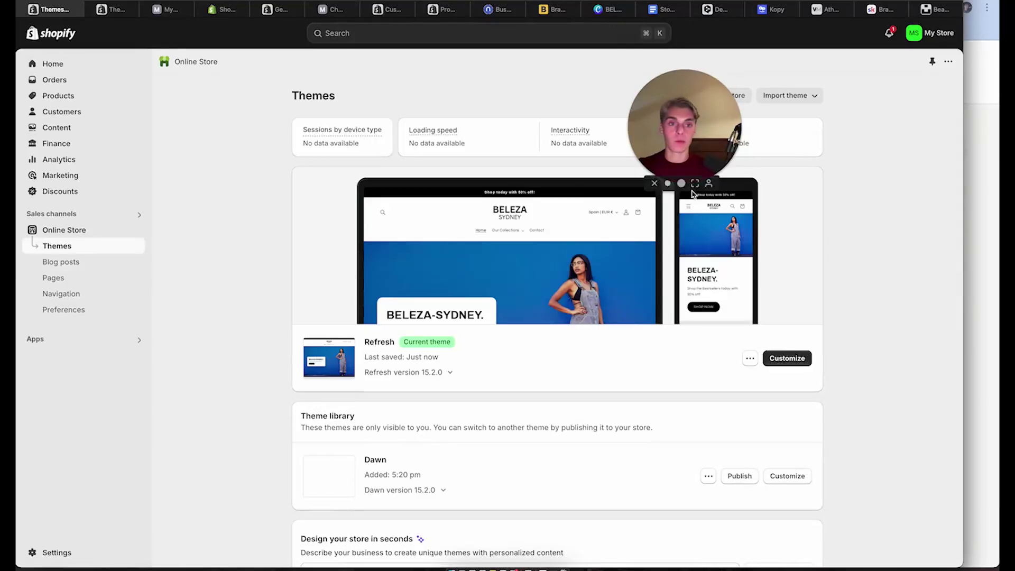
click(787, 358)
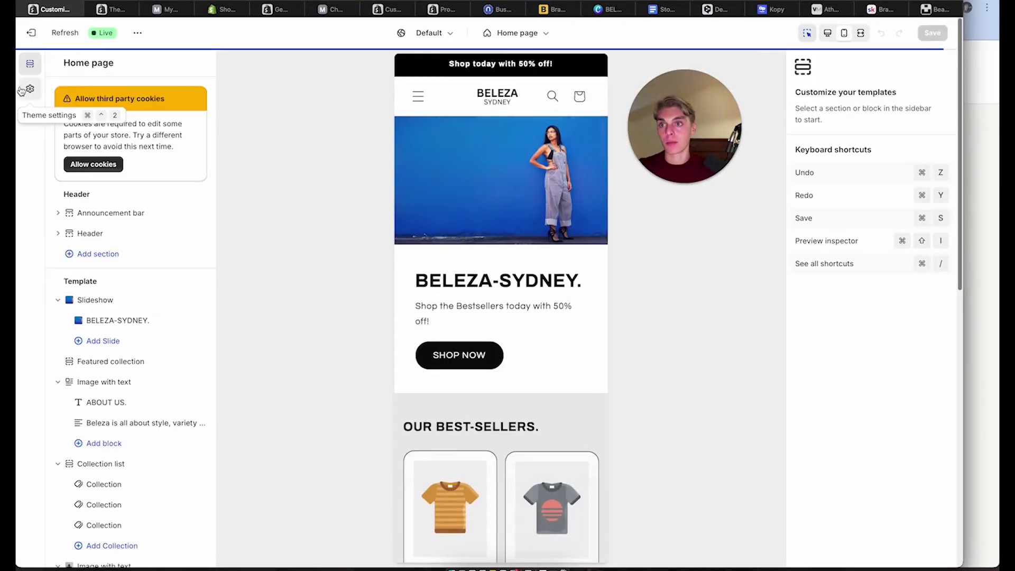
click(30, 89)
scroll(120, 326, down, 3)
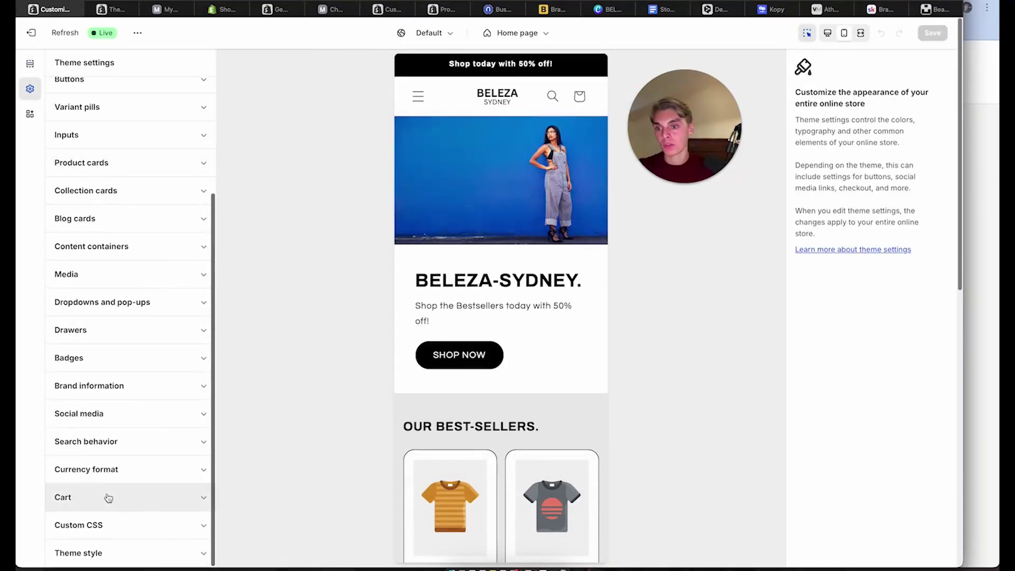
scroll(100, 500, up, 1)
scroll(99, 504, up, 3)
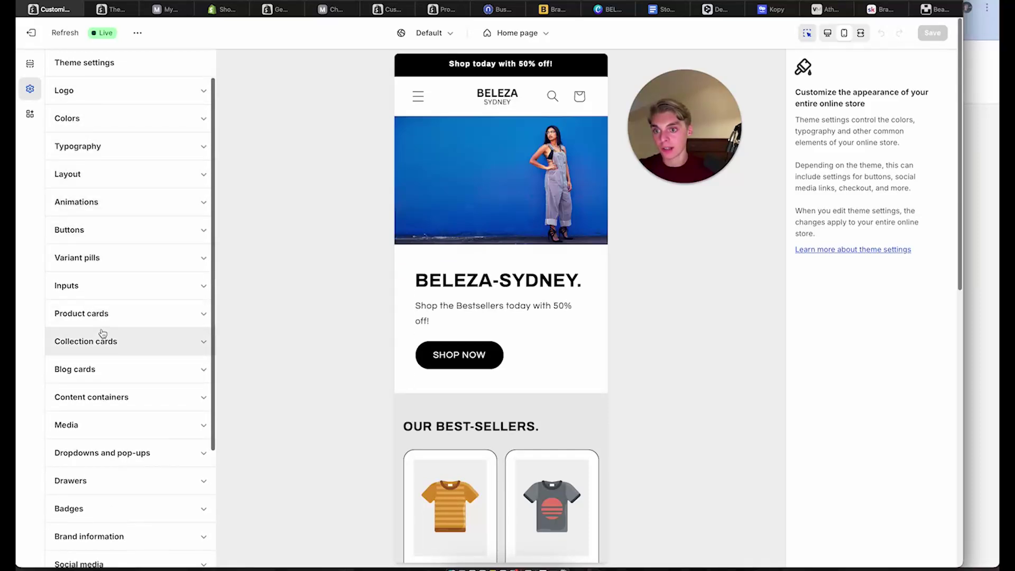
scroll(140, 483, down, 3)
Preview the Cart page, then follow the homepage SHOP NOW link to the products collection
click(428, 33)
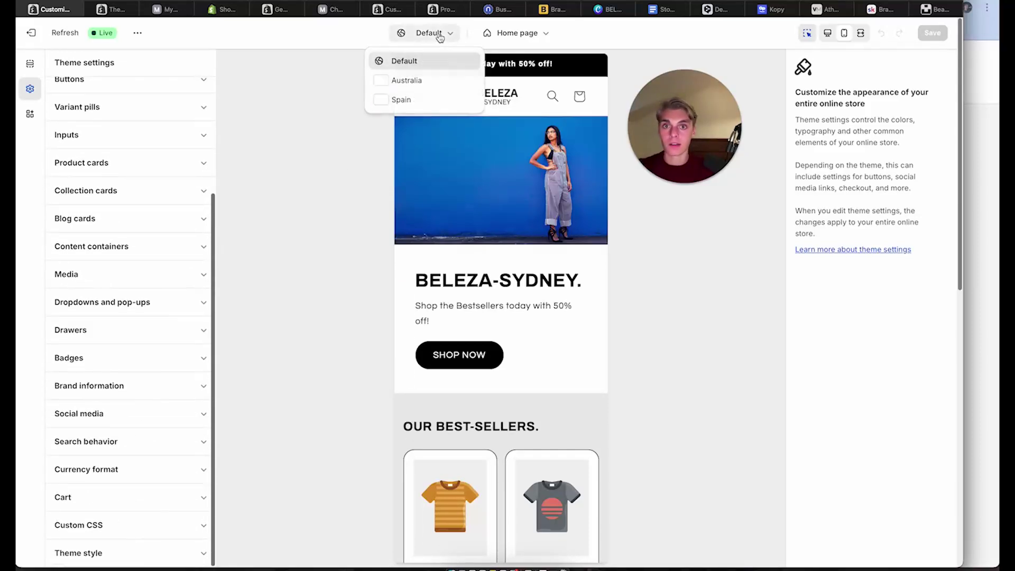
click(492, 33)
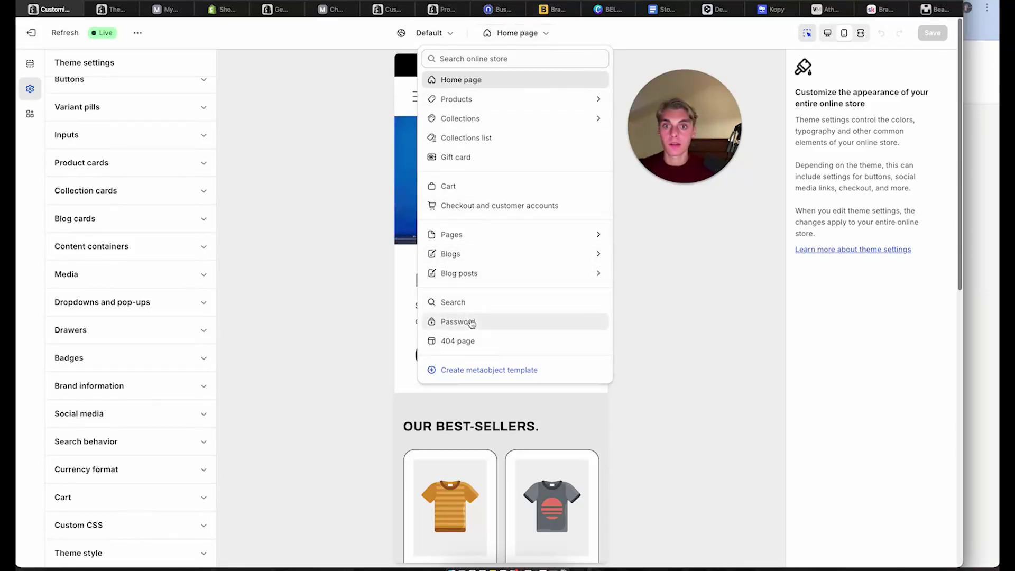
click(487, 186)
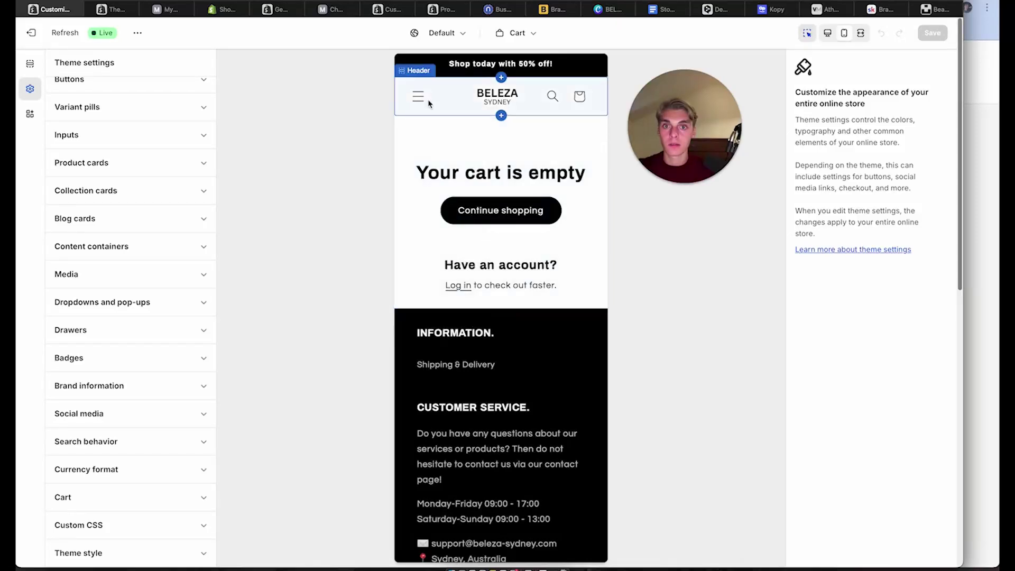
click(483, 98)
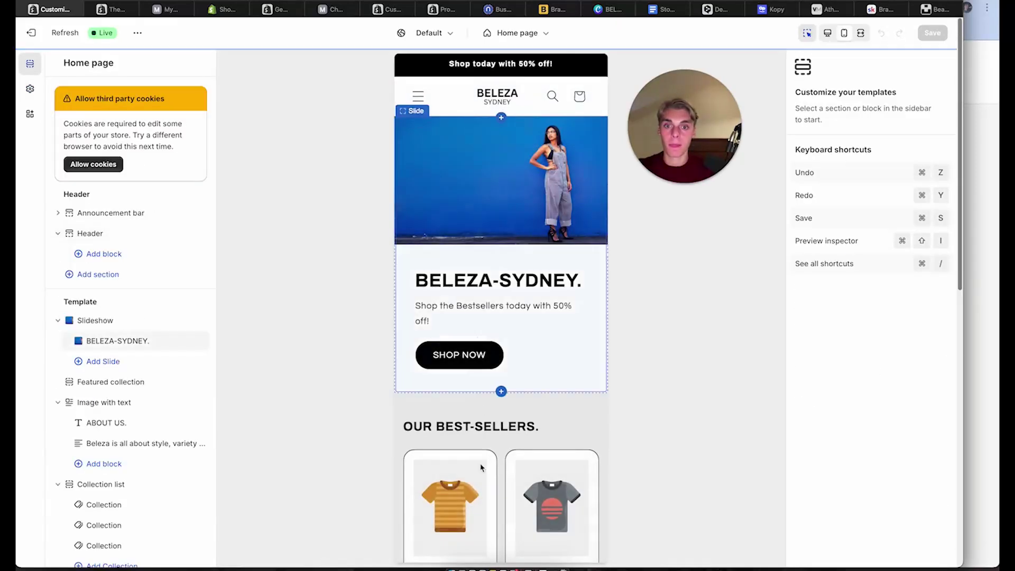
drag(481, 467, 475, 293)
click(474, 294)
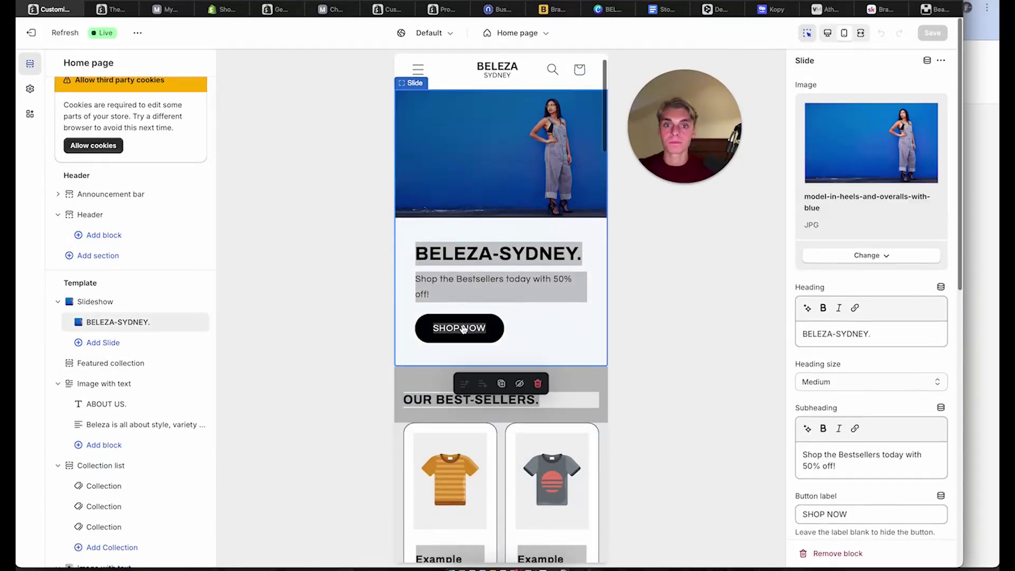
click(462, 329)
Add the HeatPro vest to the cart via its quick-add options on the collection grid
click(485, 286)
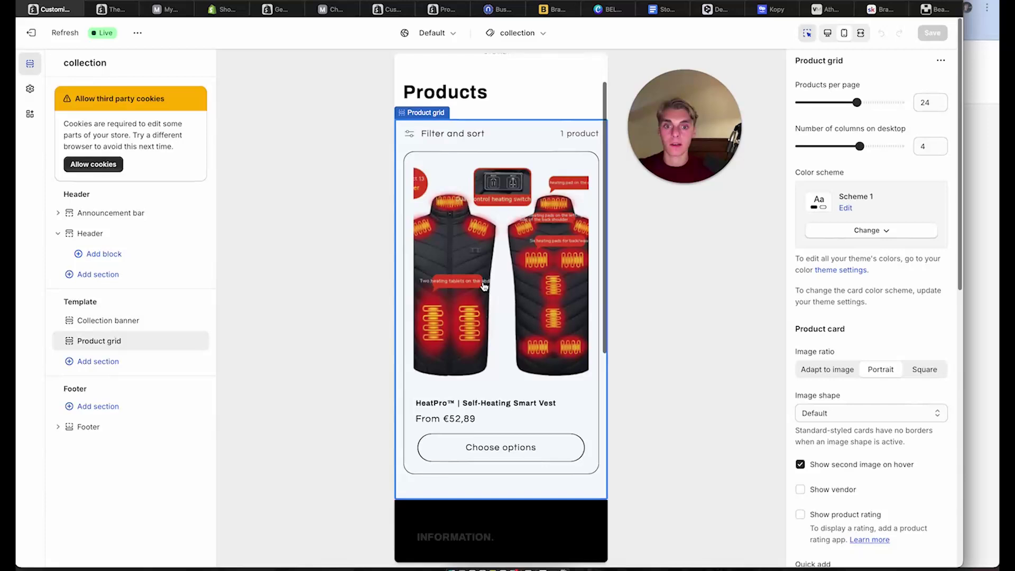
click(517, 444)
scroll(518, 444, down, 5)
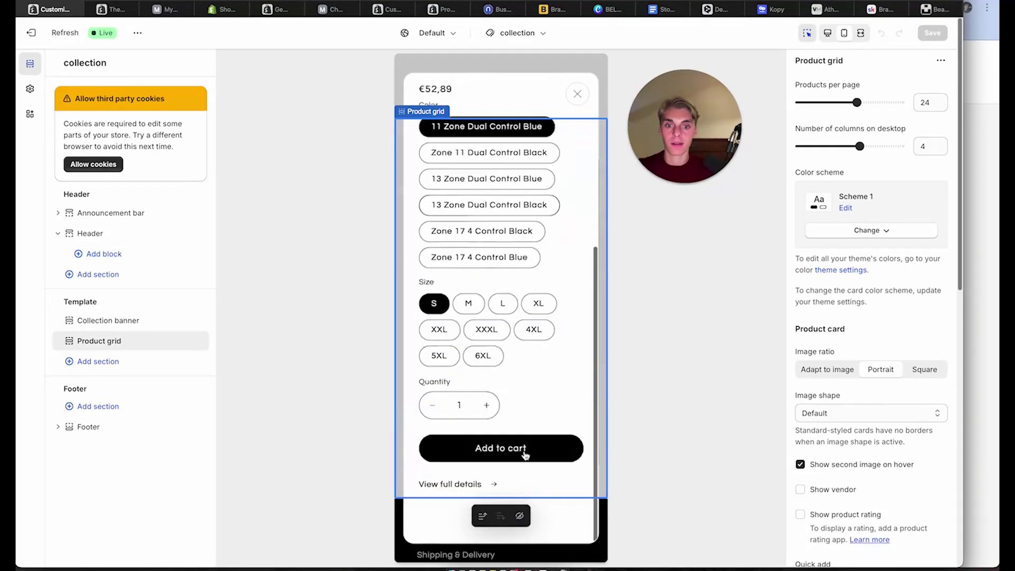
scroll(520, 448, up, 2)
click(515, 487)
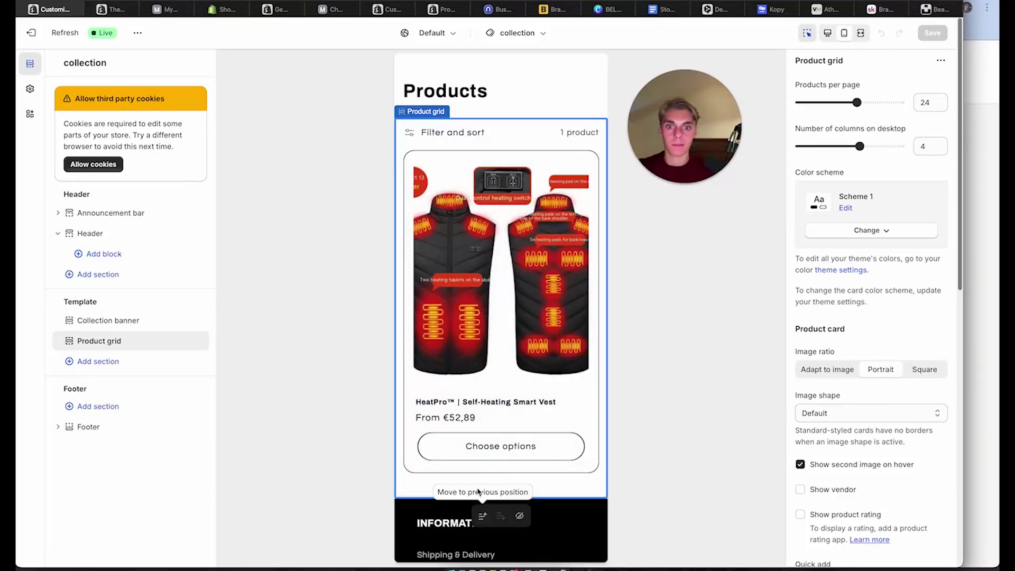
scroll(495, 454, down, 1)
scroll(496, 455, down, 5)
click(501, 156)
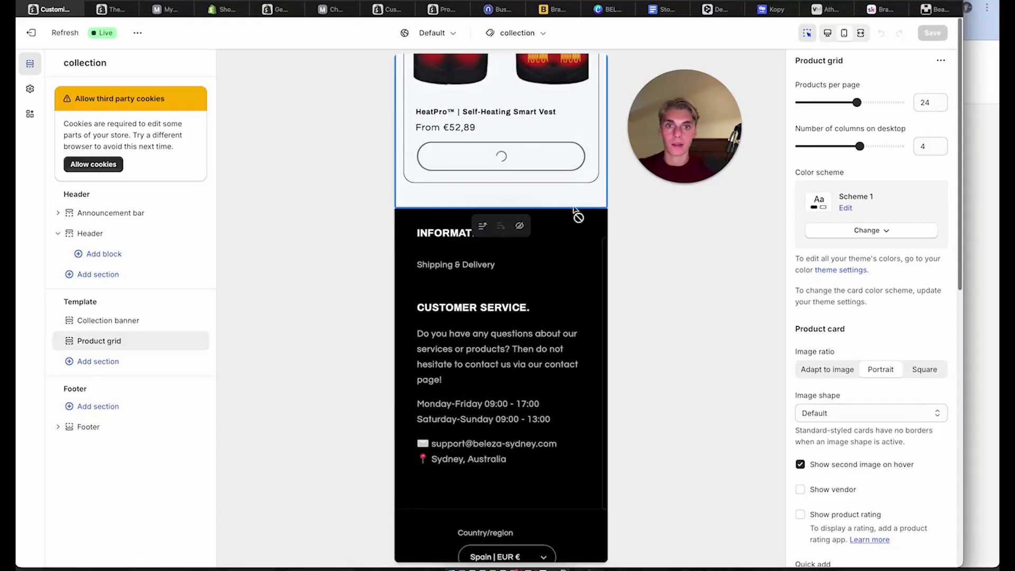
click(481, 495)
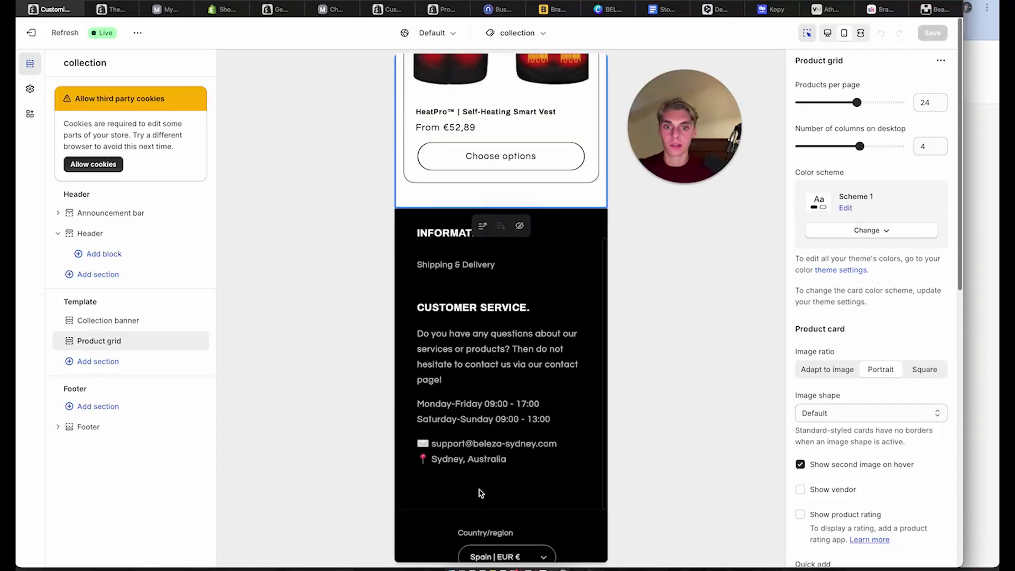
Open the checkout branding editor from Settings > Checkout > Customize
click(32, 33)
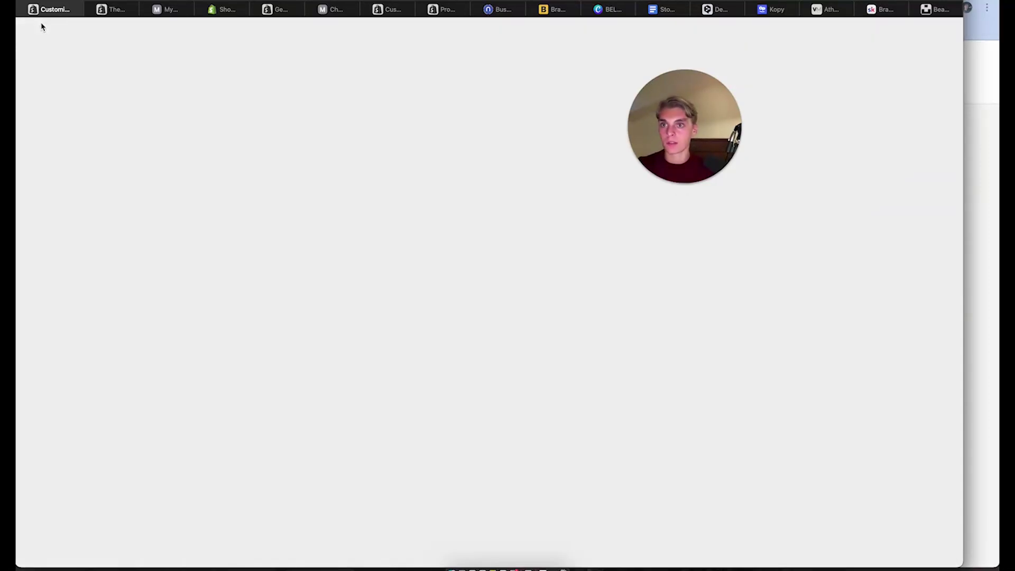
click(52, 552)
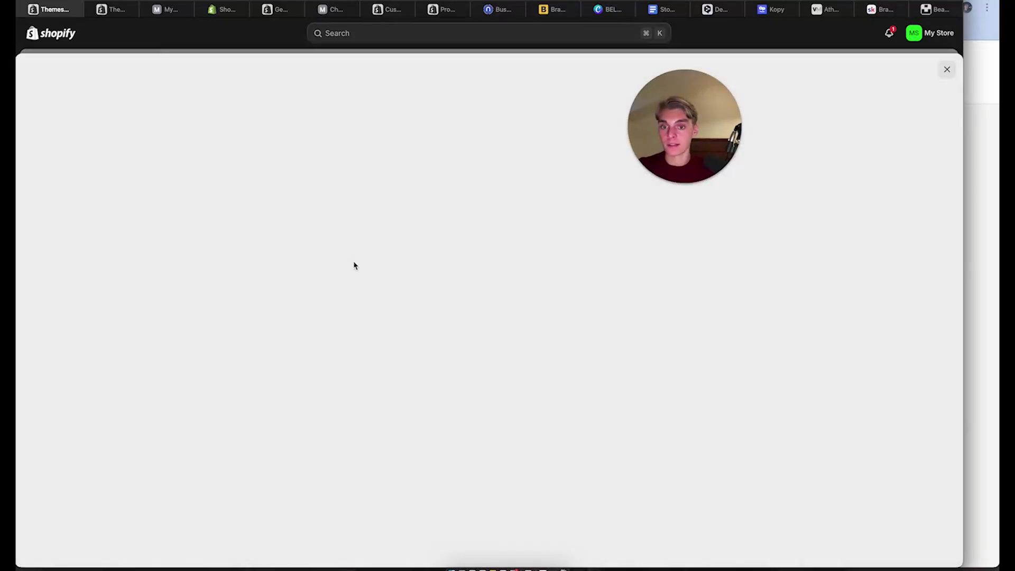
click(280, 216)
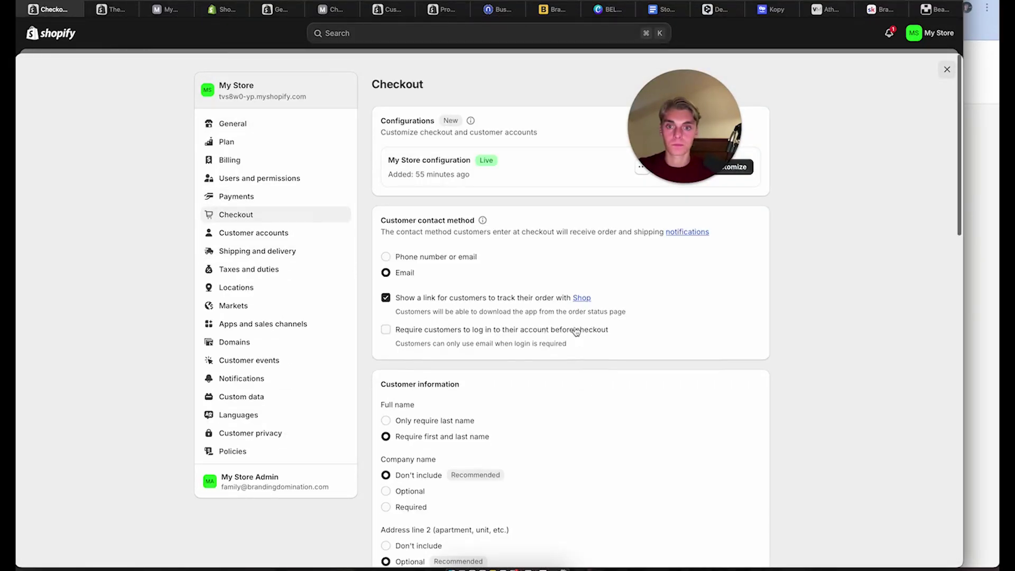
click(720, 173)
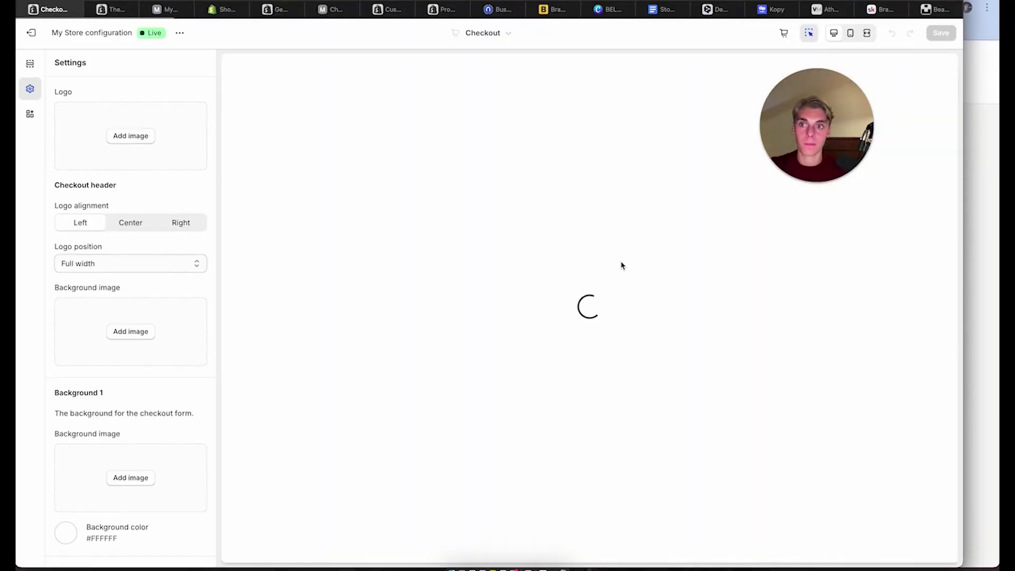
scroll(57, 509, down, 8)
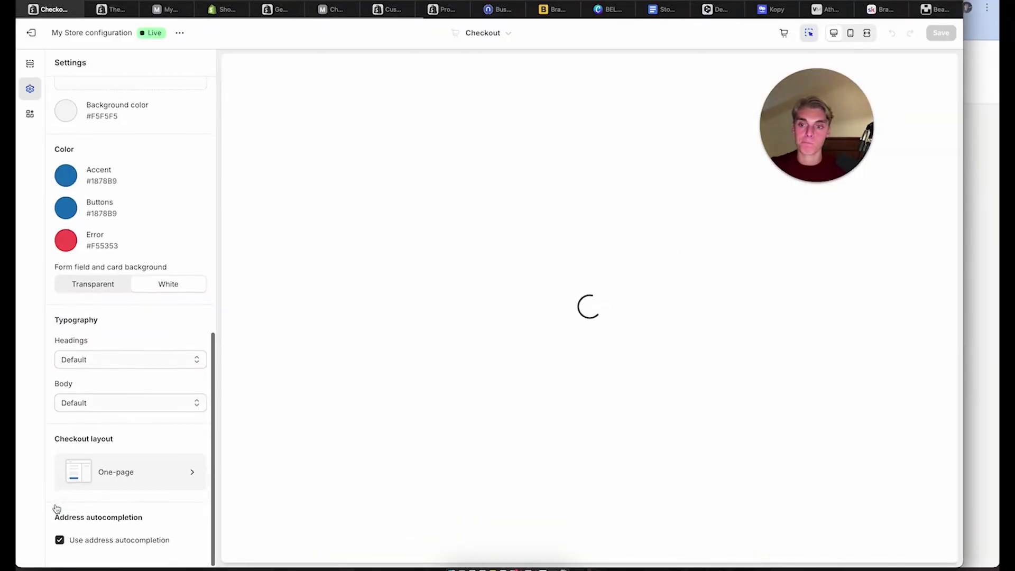
scroll(54, 442, up, 1)
Change the Accent and Buttons colours from #1878B9 to black #000000
click(66, 235)
drag(148, 300, 64, 399)
click(45, 286)
click(63, 269)
click(105, 340)
click(64, 399)
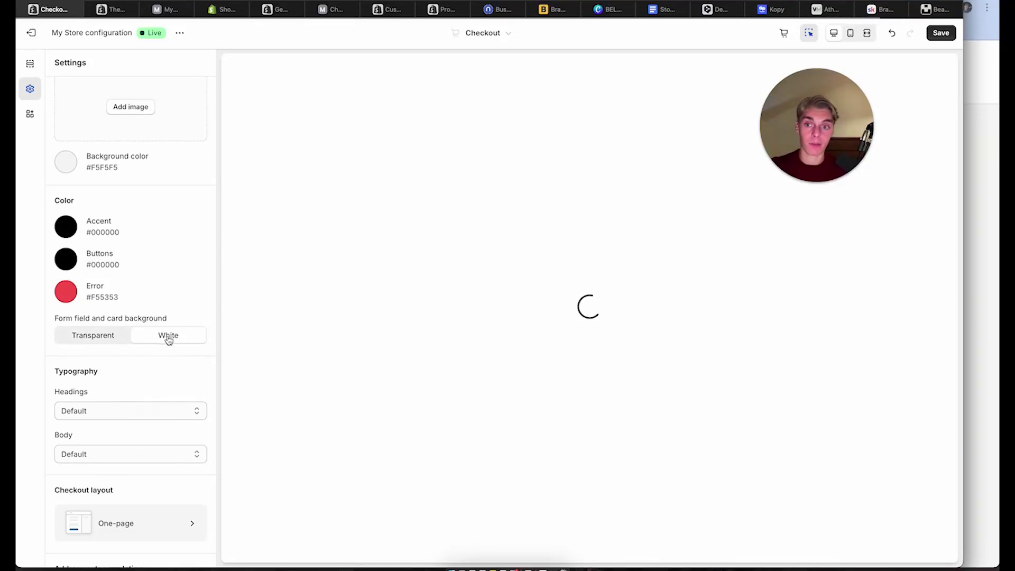
scroll(157, 335, up, 5)
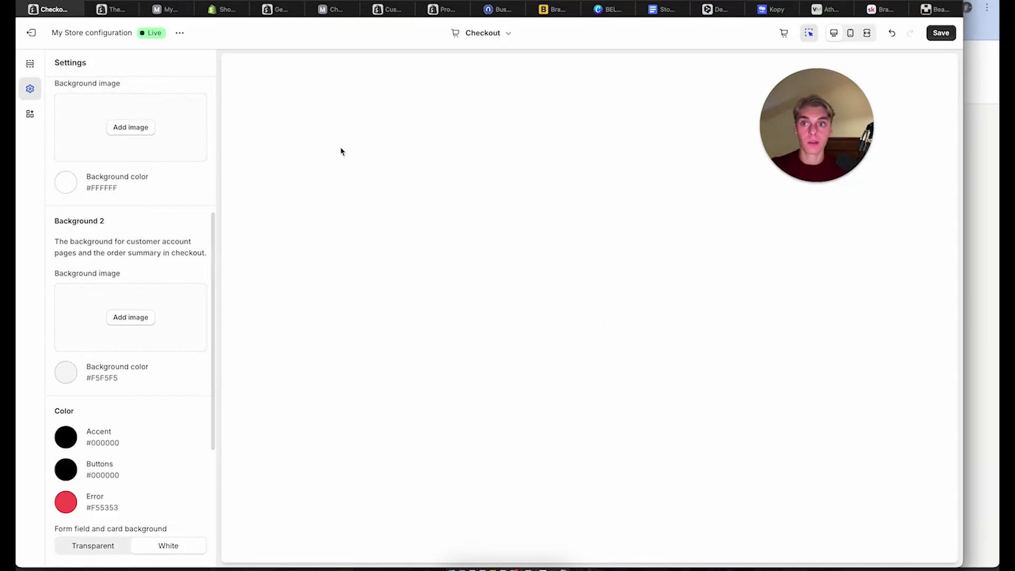
scroll(101, 216, up, 8)
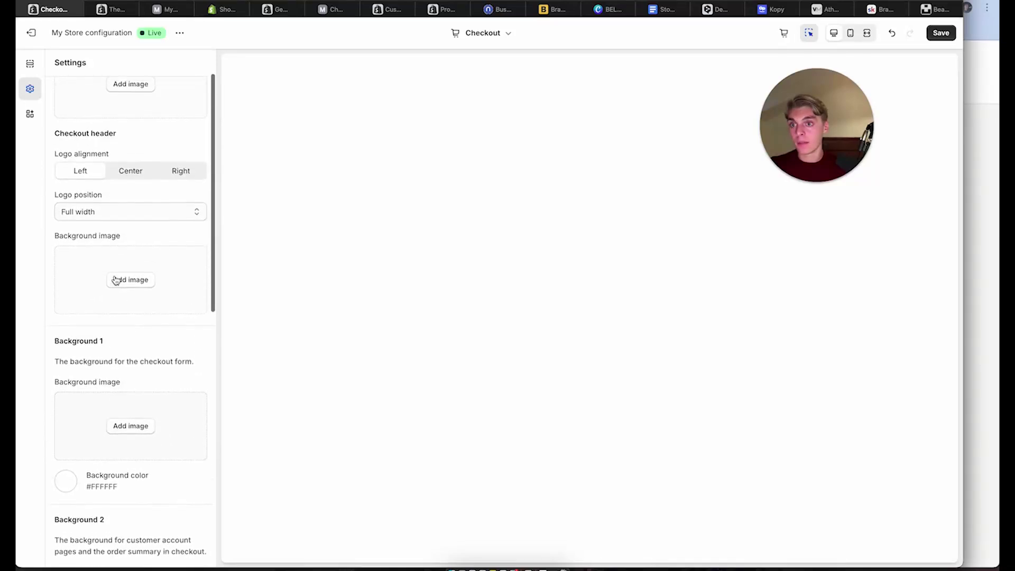
Upload BELEZA.png as the checkout logo and save the checkout settings
click(121, 140)
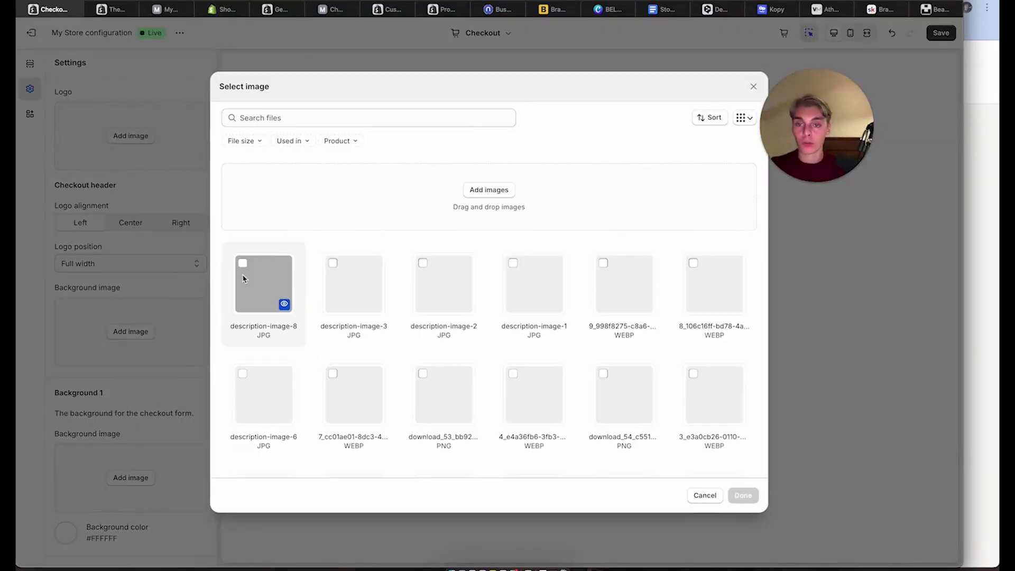
click(488, 190)
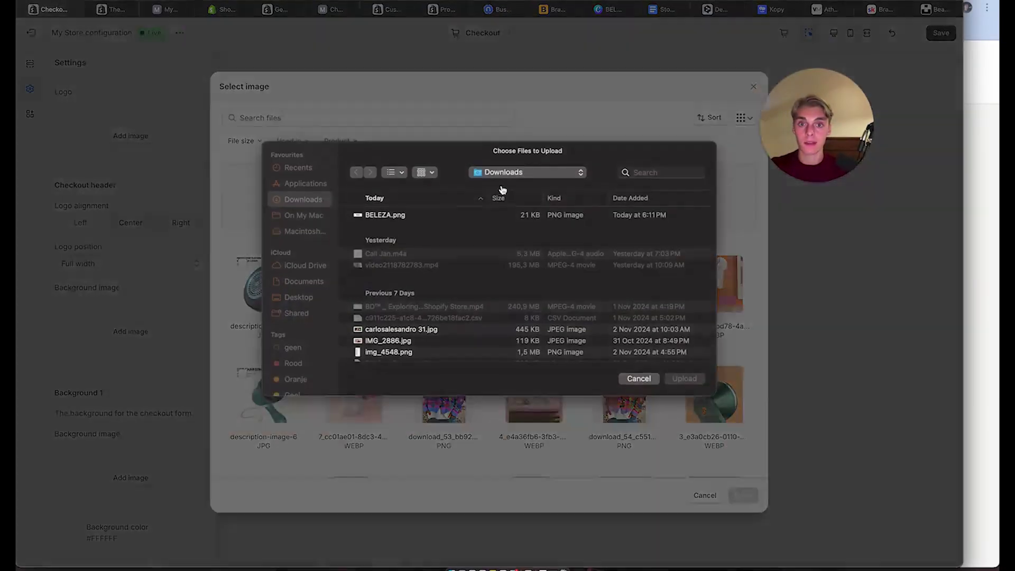
double_click(404, 220)
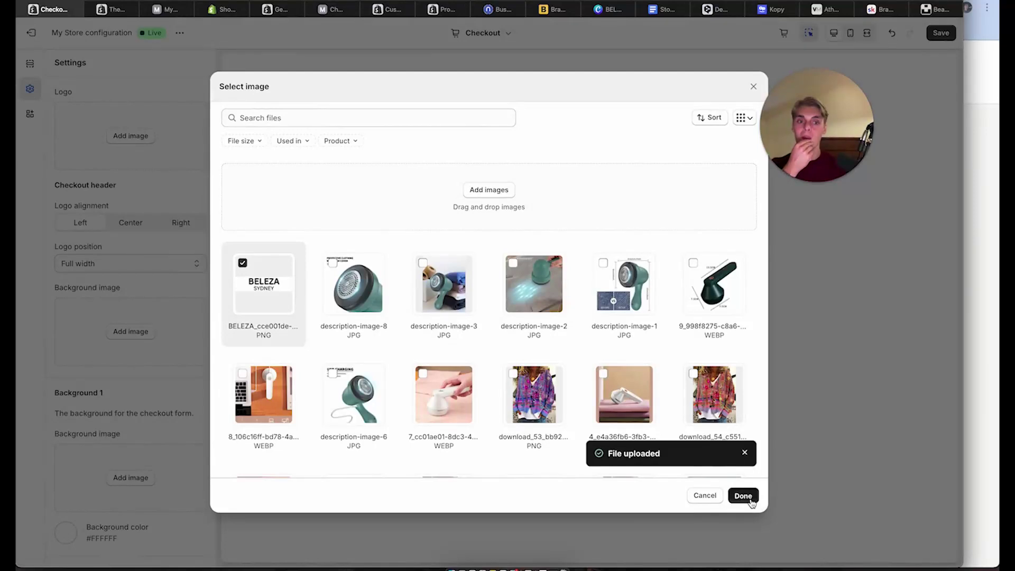
click(743, 495)
click(939, 39)
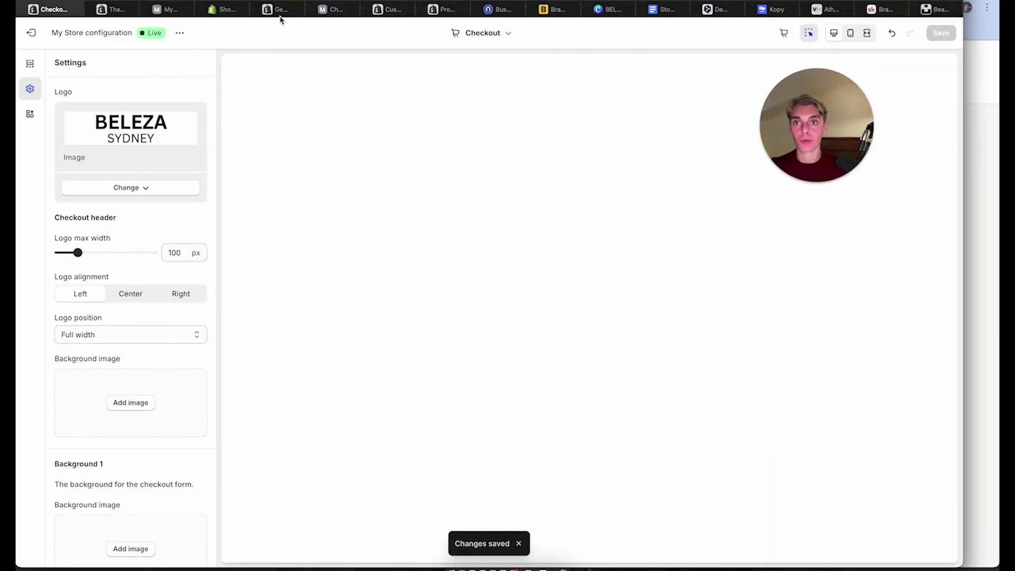
Reload the live checkout page to see the new BELEZA logo
click(325, 9)
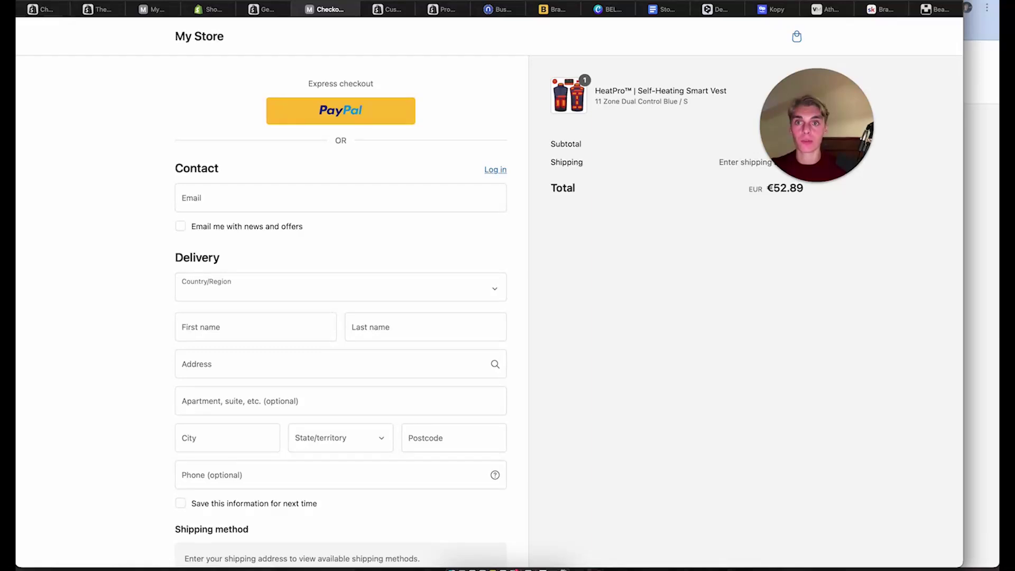
key(super+r)
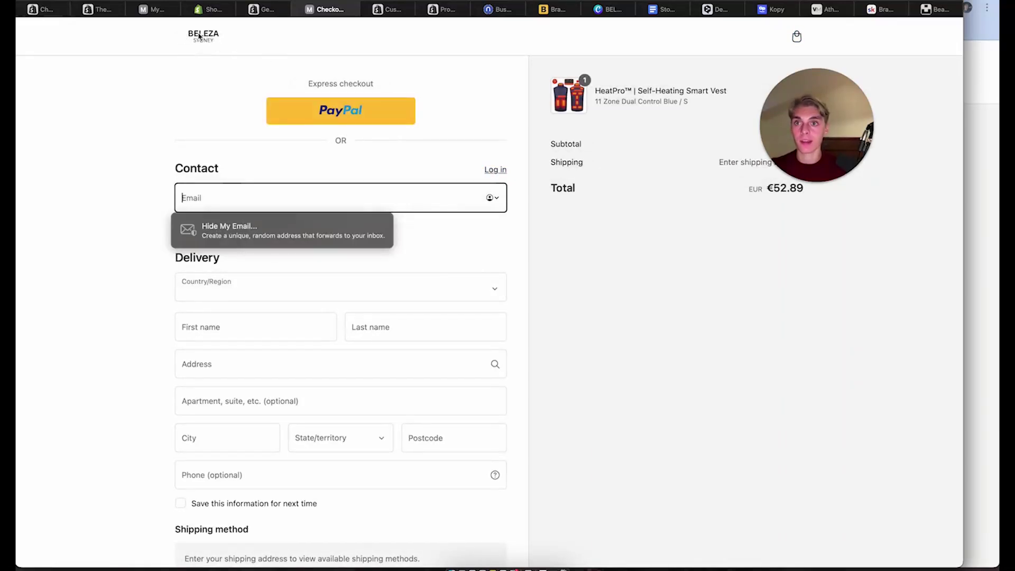
click(36, 9)
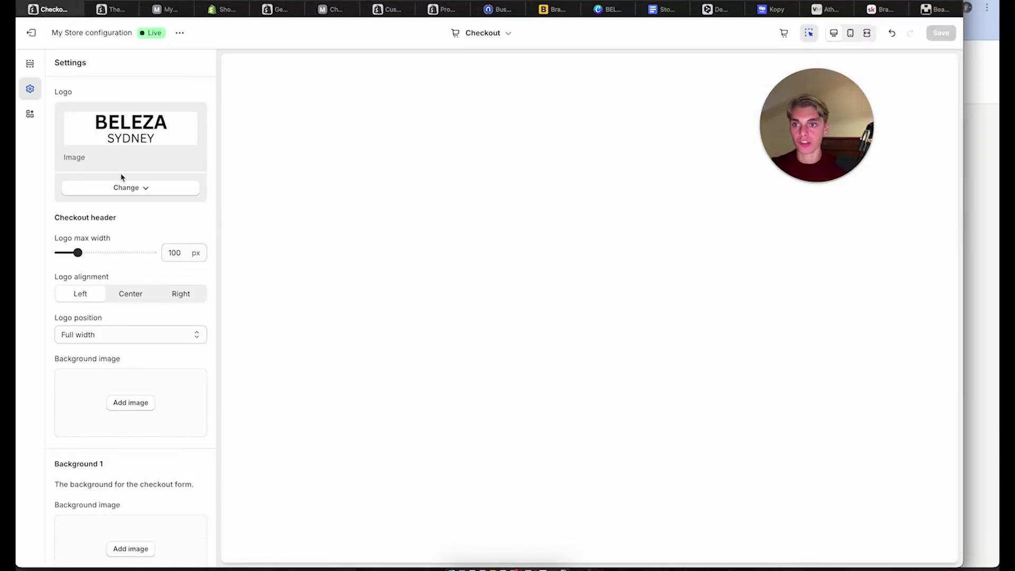
Widen the logo max width from 100 to 250 px, save, and reload the checkout to verify
drag(78, 251, 134, 266)
click(945, 35)
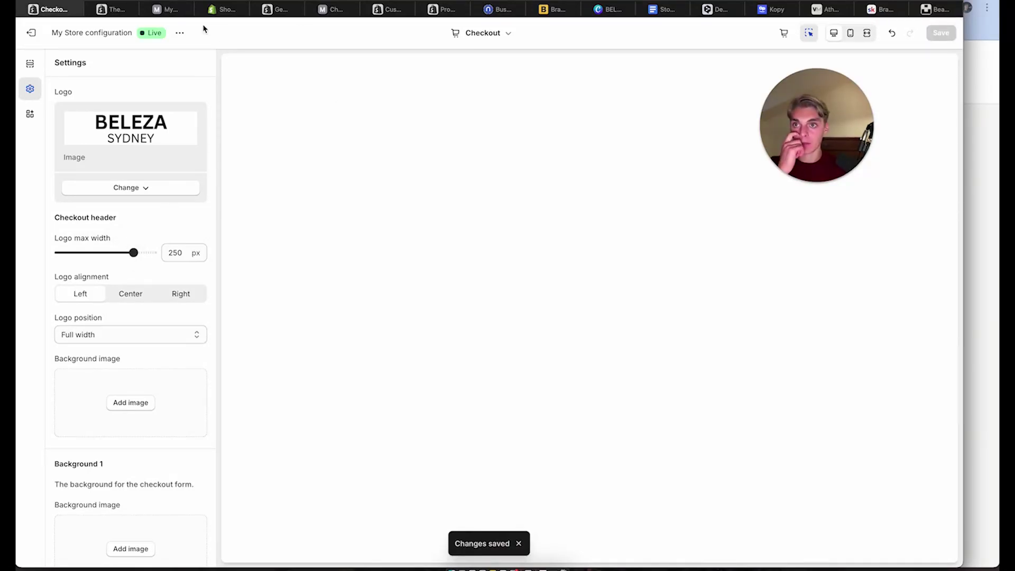
click(155, 11)
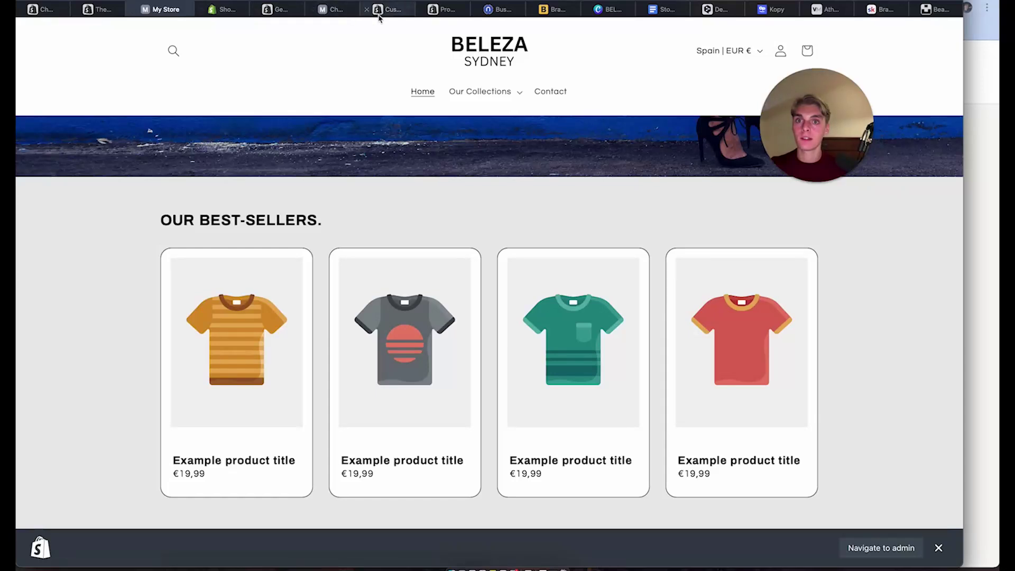
click(407, 8)
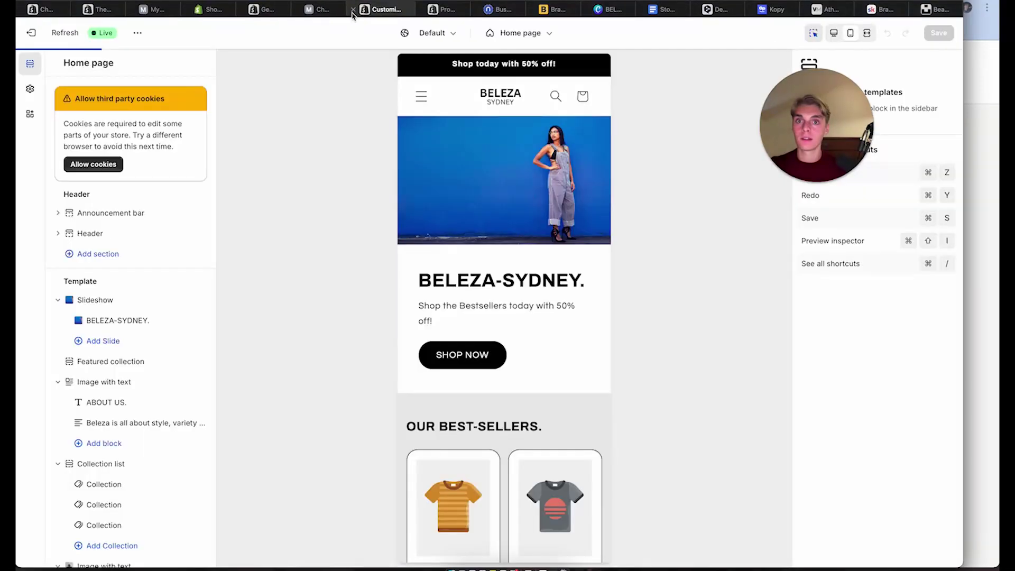
click(443, 8)
click(317, 9)
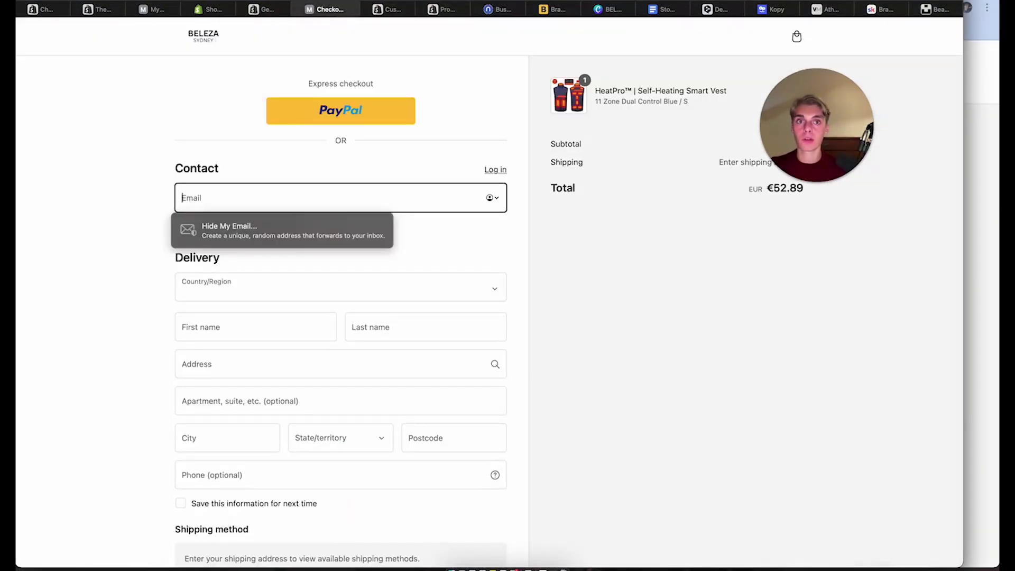
key(super+r)
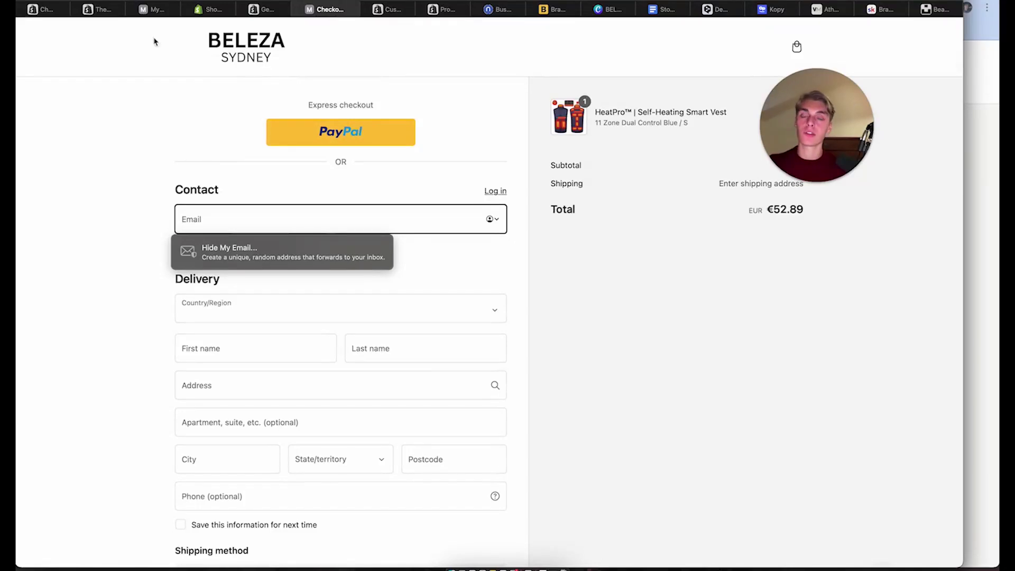
click(96, 10)
Set Logo alignment to Center, save, and review the black Accent and Buttons colours
click(40, 10)
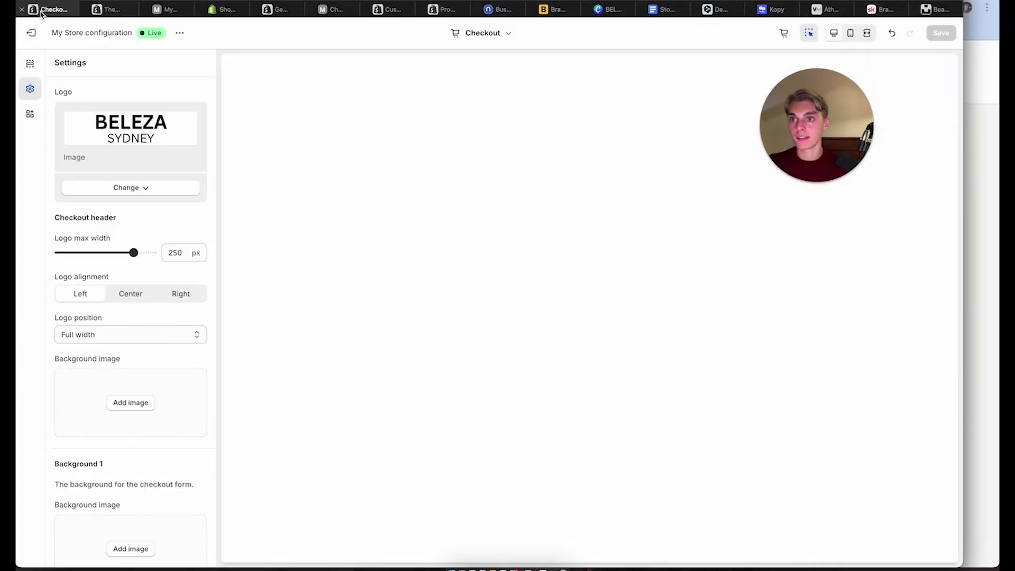
click(125, 299)
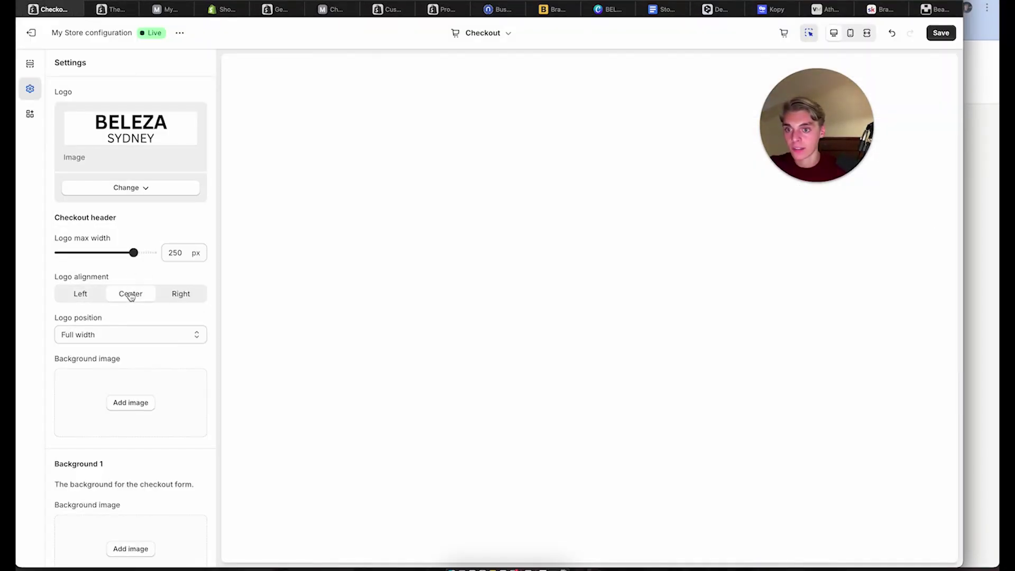
click(941, 37)
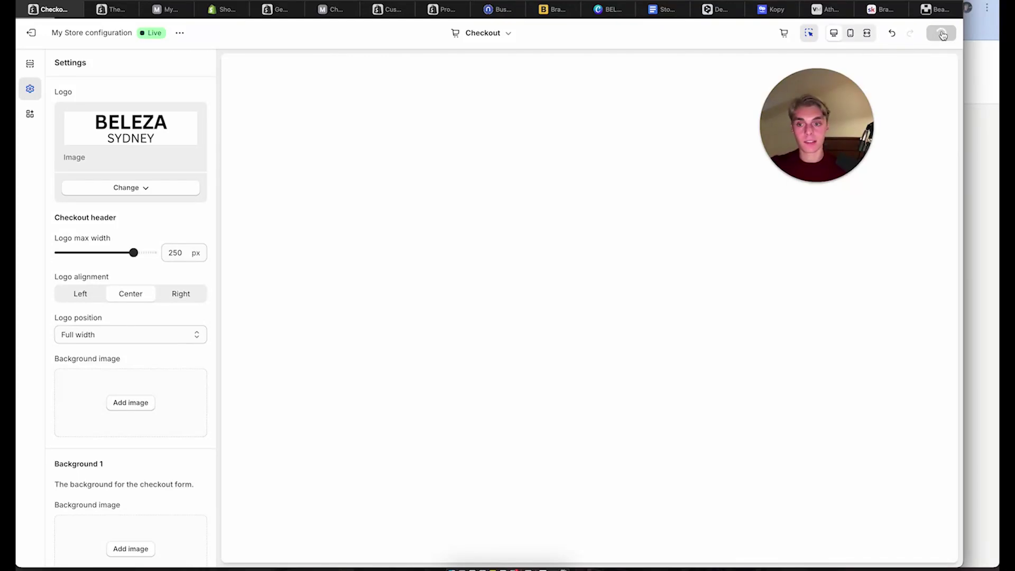
scroll(82, 385, down, 5)
scroll(83, 385, down, 7)
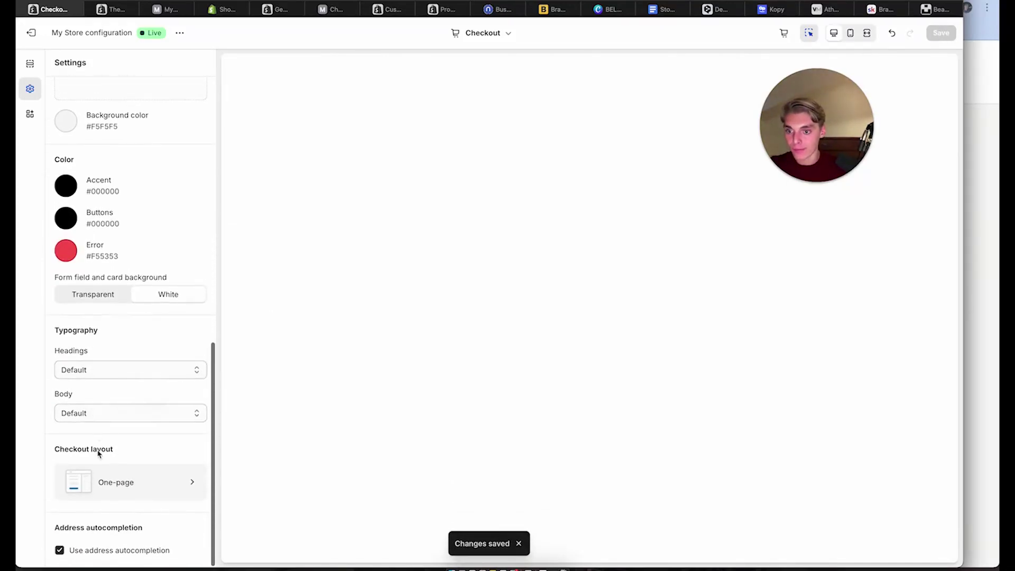
scroll(104, 483, up, 15)
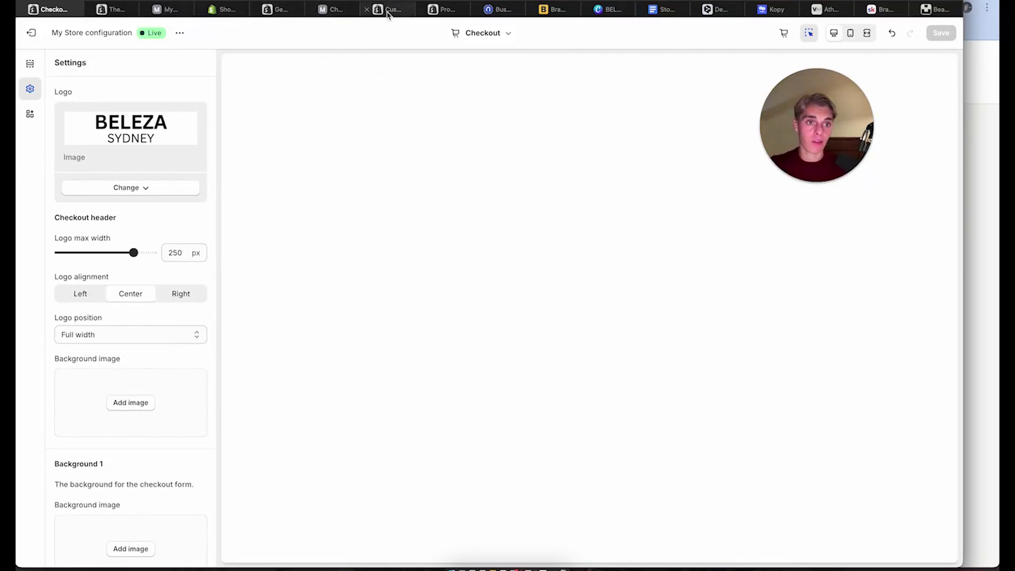
mouse_move(388, 14)
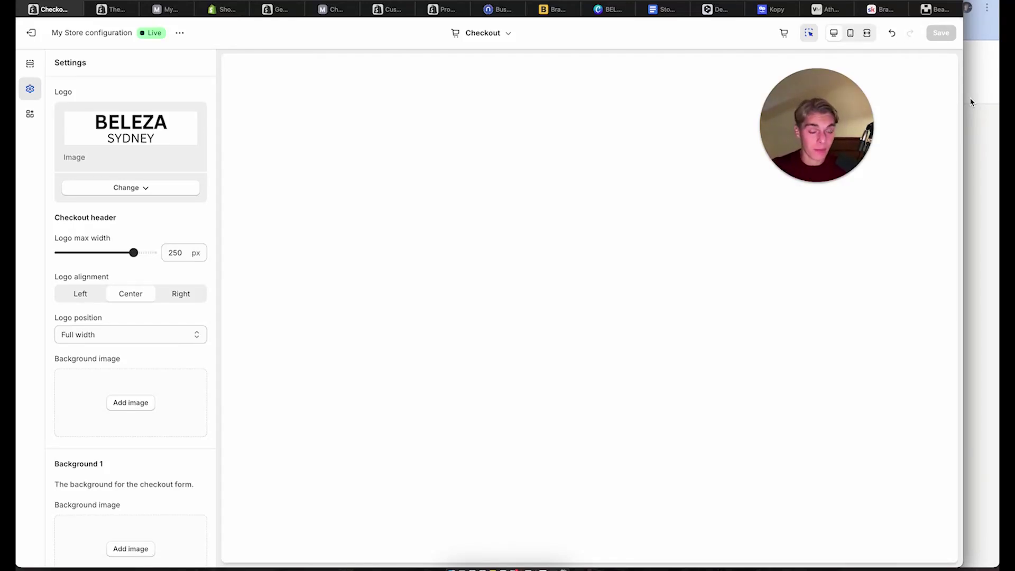
Open the Module 2: Store Building course in the Skool Classroom
click(880, 9)
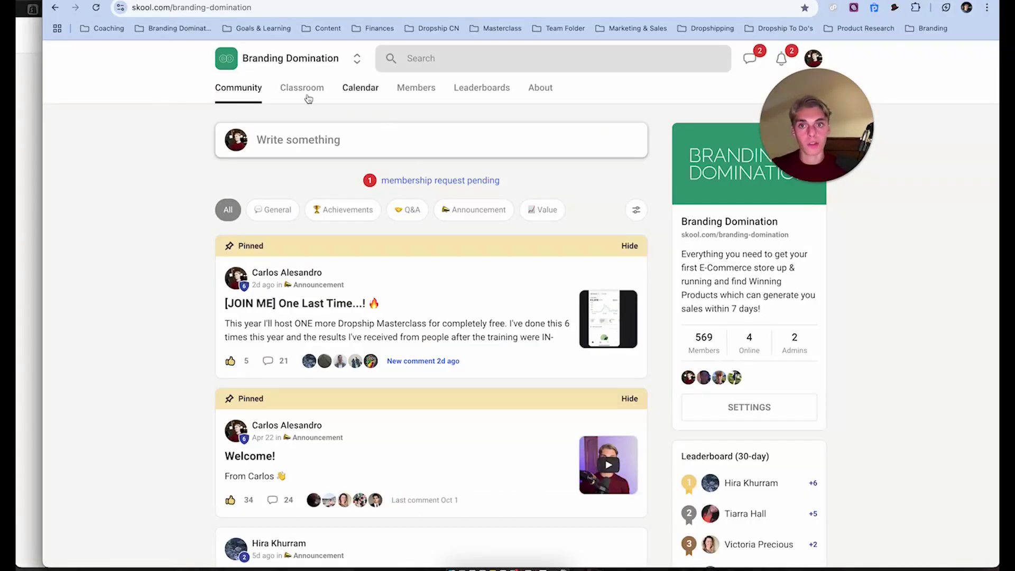
click(300, 86)
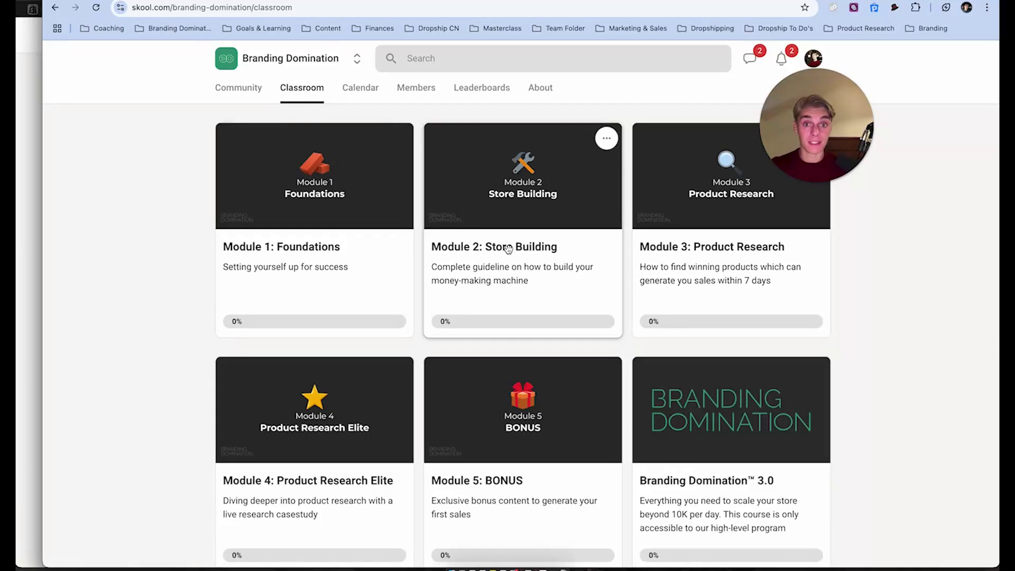
click(490, 310)
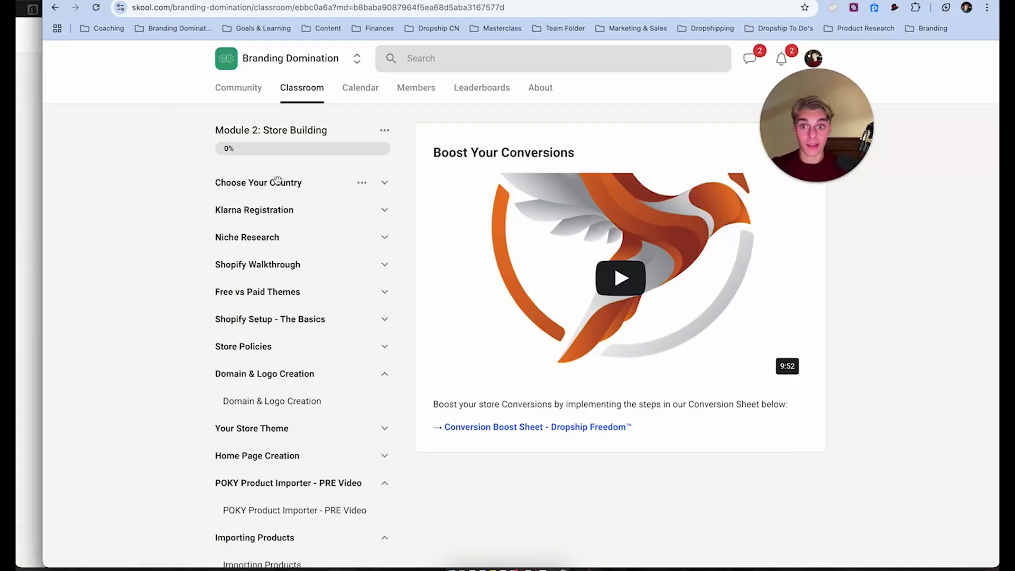
scroll(278, 181, down, 1)
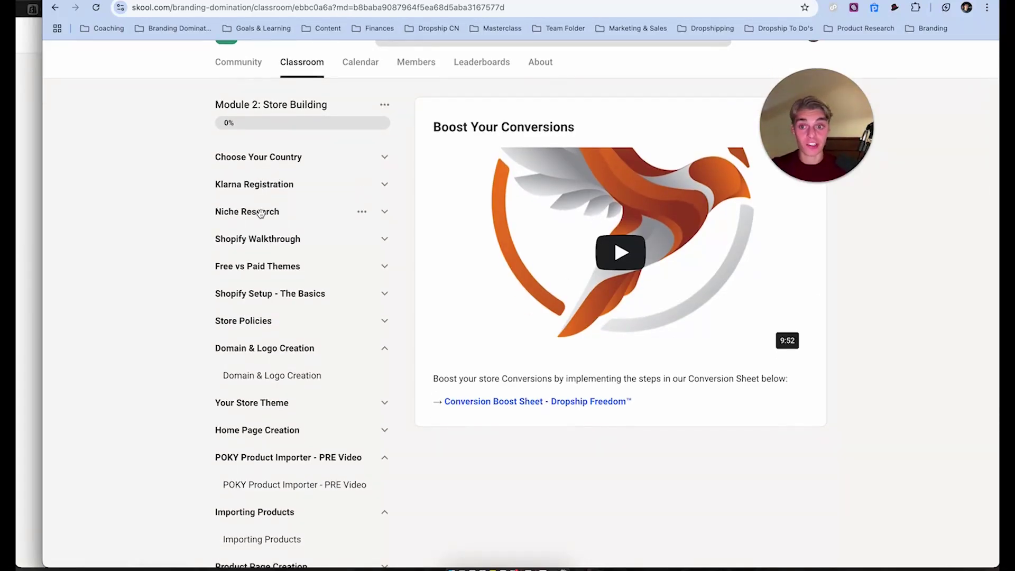
scroll(266, 280, down, 3)
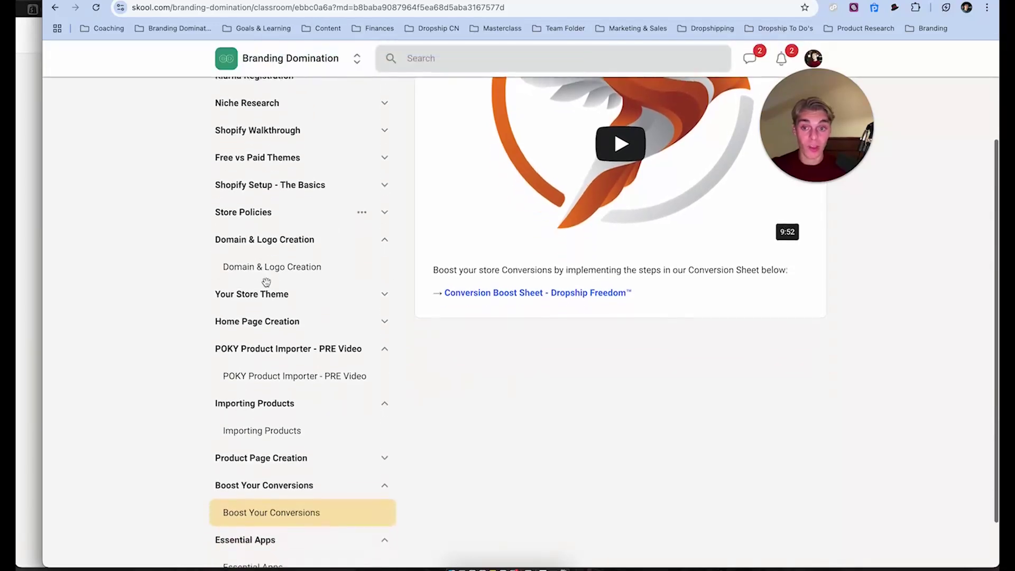
Collapse the Domain & Logo Creation, POKY, Importing Products, Boost Your Conversions and Essential Apps sections
click(385, 239)
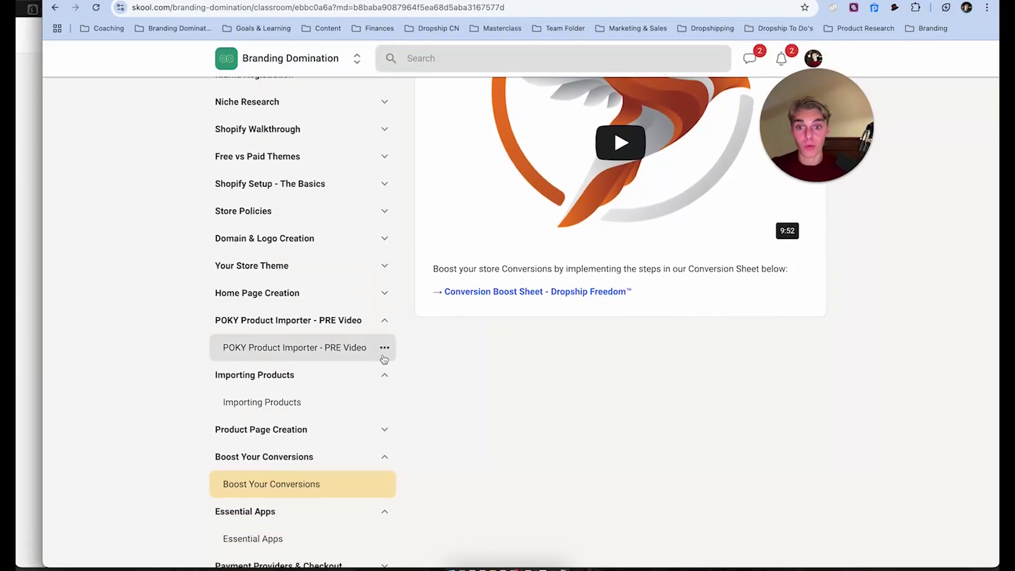
click(384, 320)
click(385, 348)
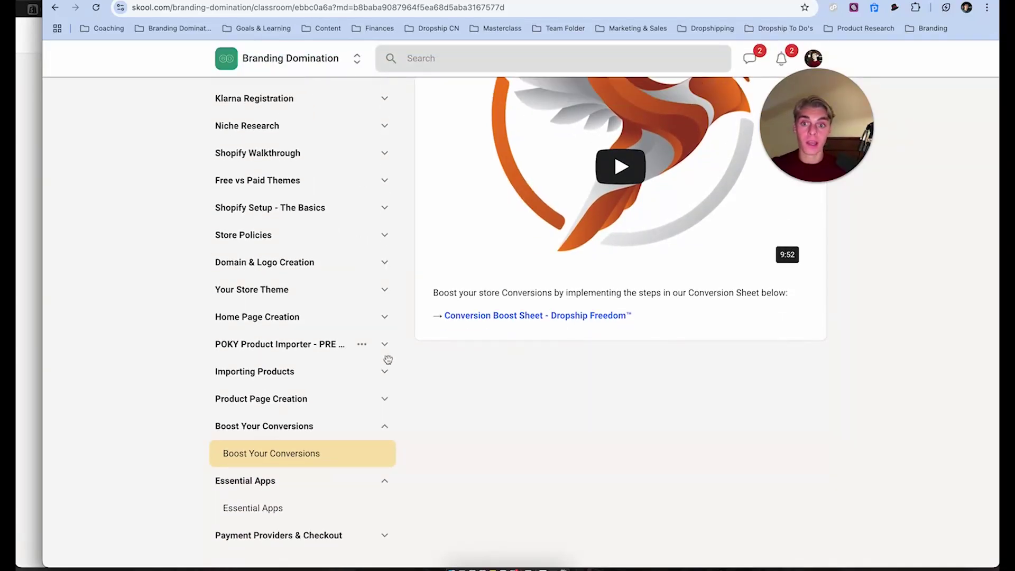
click(382, 433)
click(382, 479)
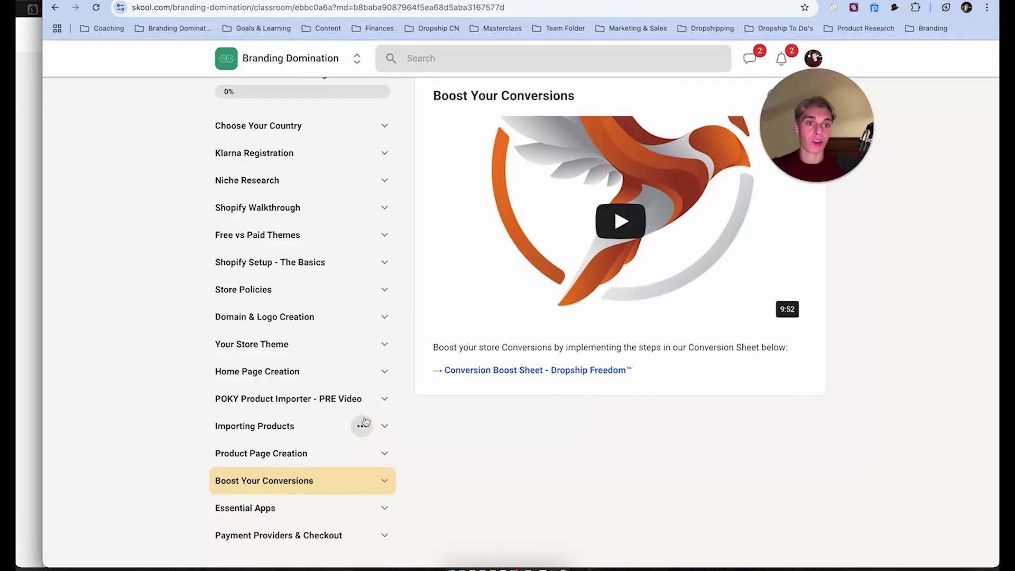
scroll(364, 421, up, 2)
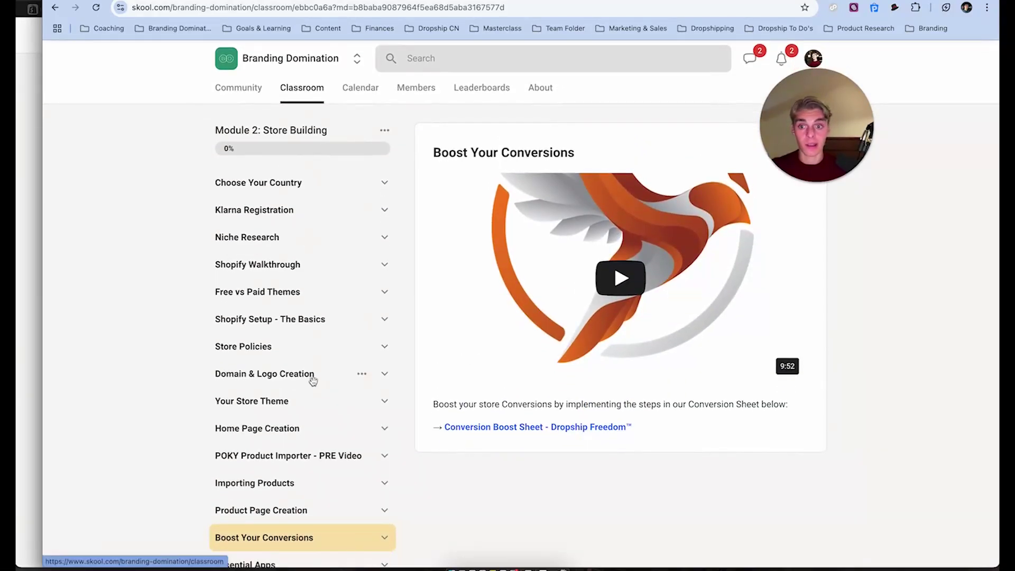
scroll(312, 380, down, 1)
scroll(316, 108, up, 2)
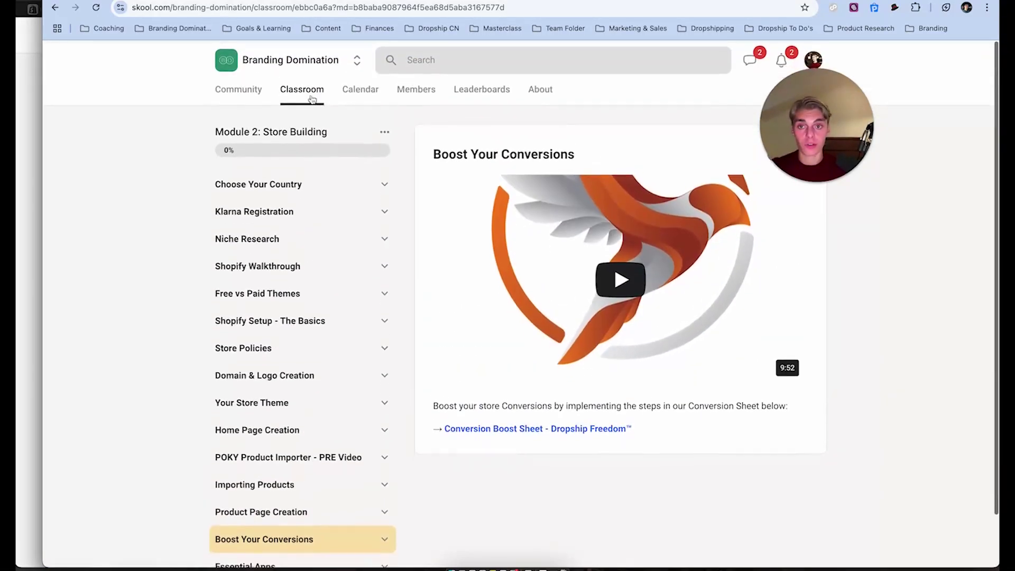
Return to the course modules grid and bring up the group's public join page
click(312, 98)
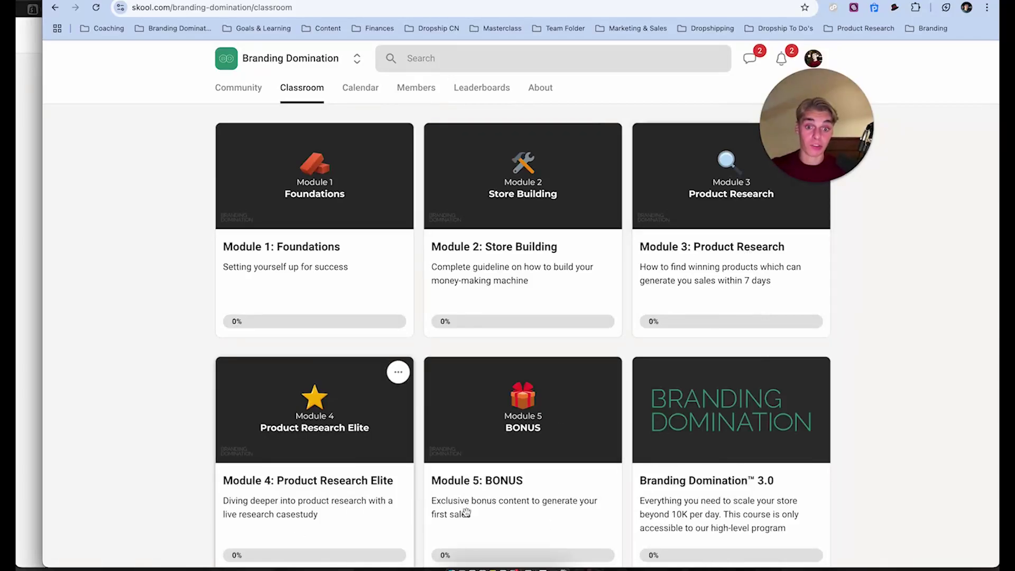
scroll(559, 508, down, 5)
scroll(559, 506, up, 5)
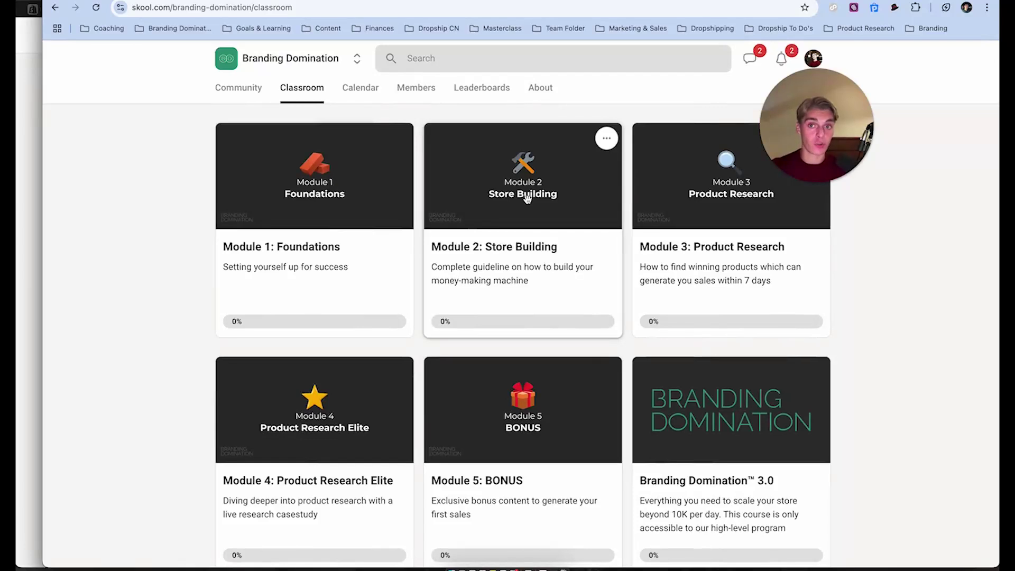
click(18, 211)
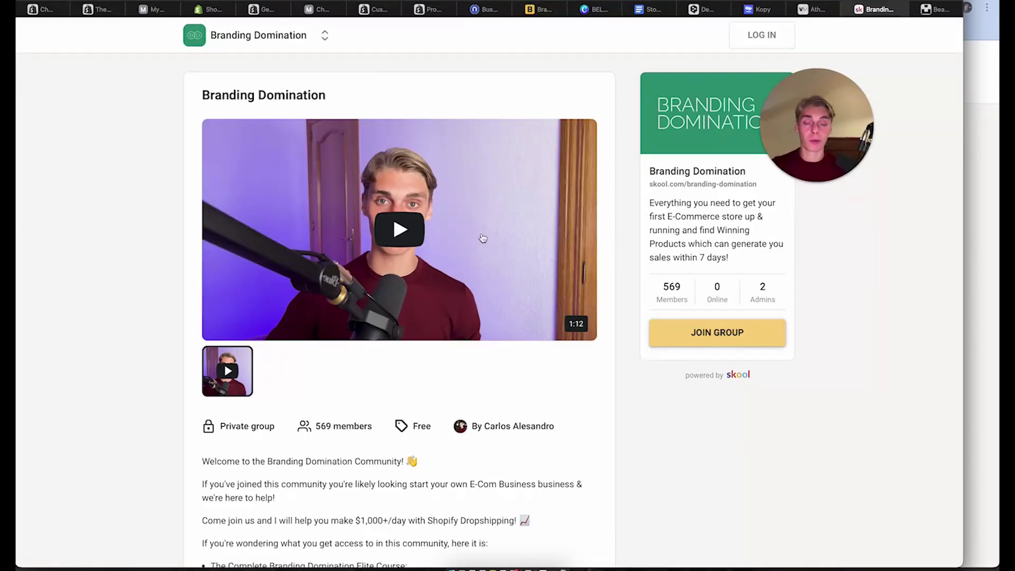